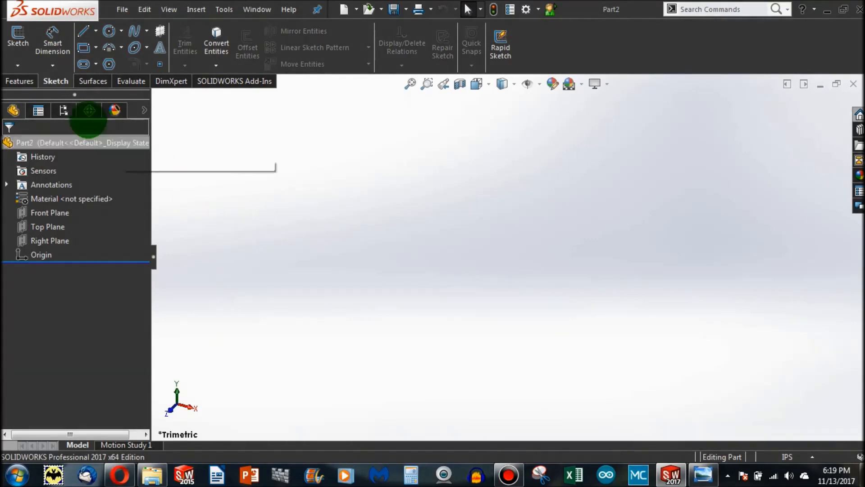
Review the available Features, Sketch, Surfaces, Evaluate, DimXpert and SOLIDWORKS Add-Ins command sets.
click(19, 81)
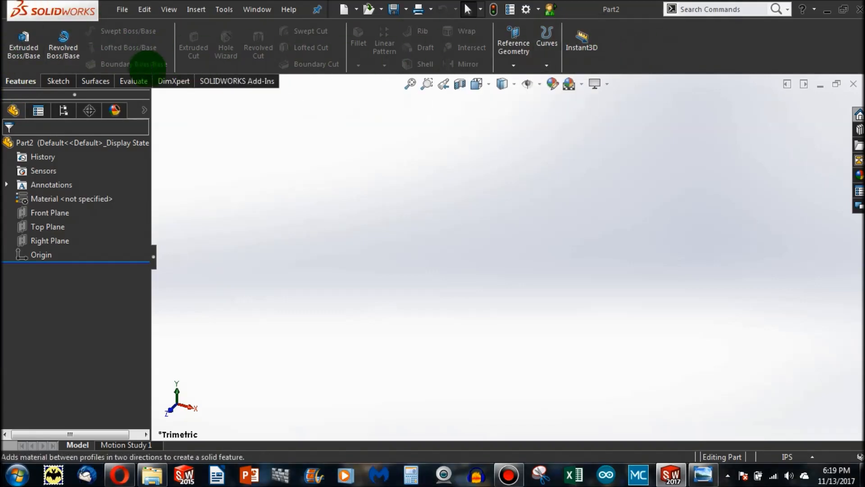
click(55, 82)
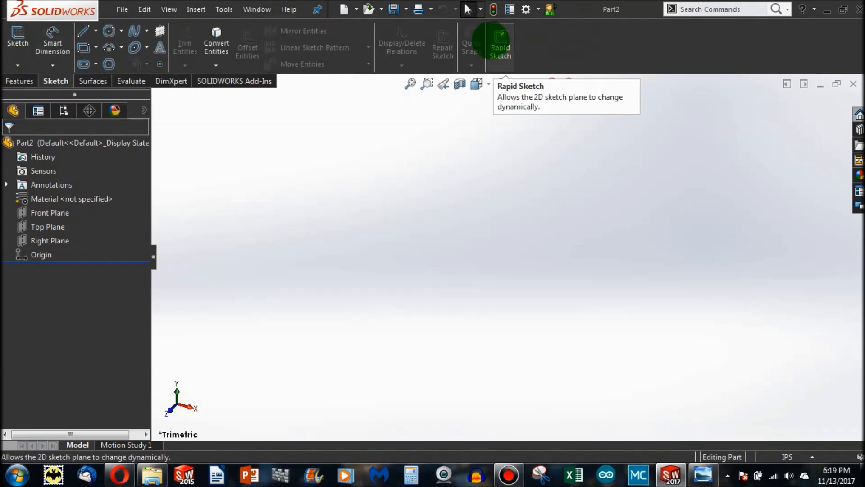
click(93, 82)
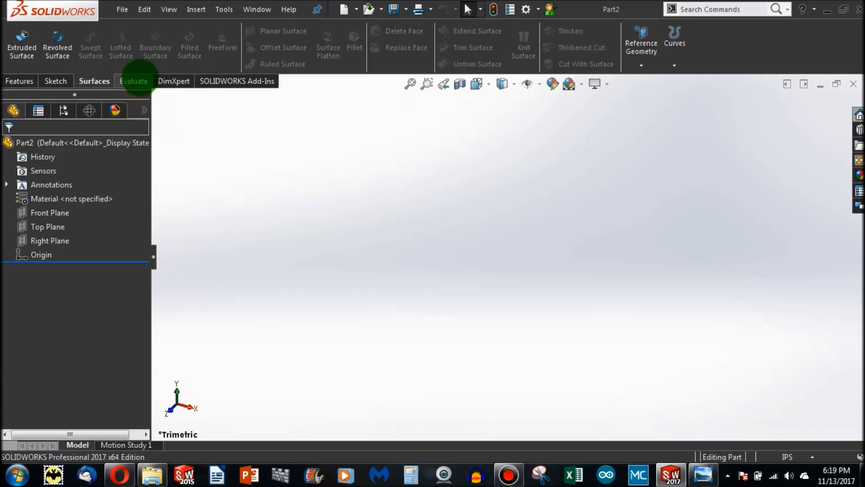
click(135, 81)
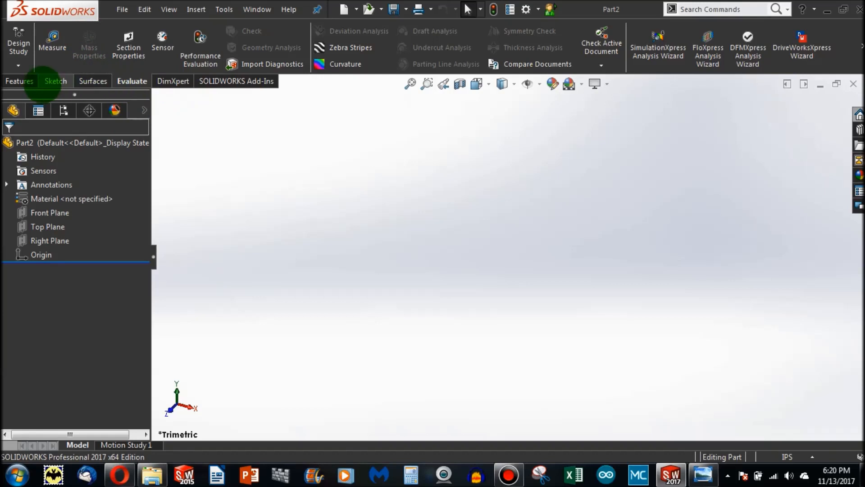
click(166, 81)
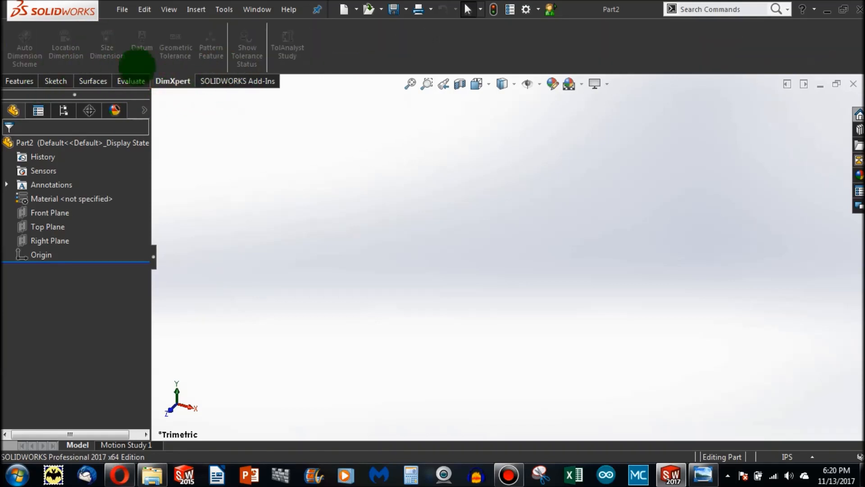
click(230, 81)
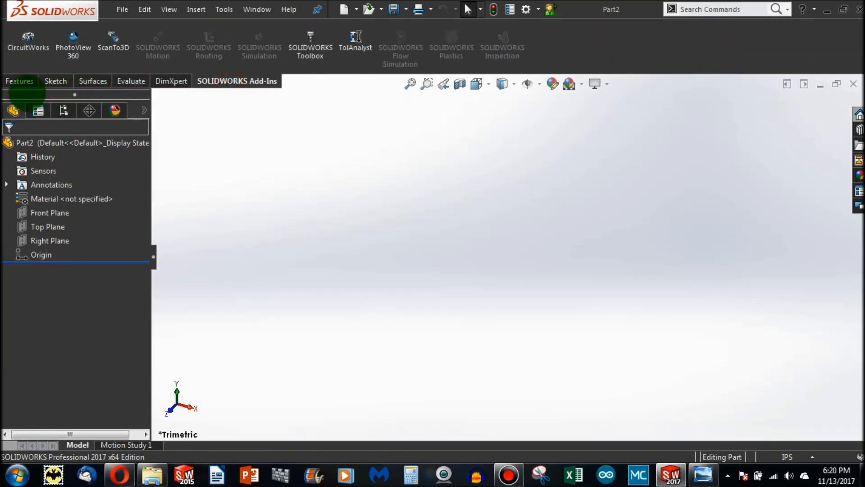
click(57, 81)
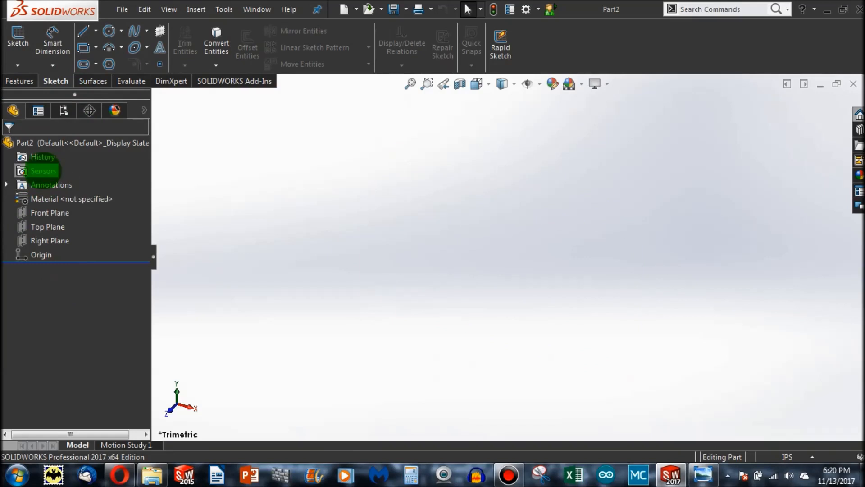
Examine the Front and Right planes in the empty part and the reference photo of the Scotch tape dispenser.
click(45, 142)
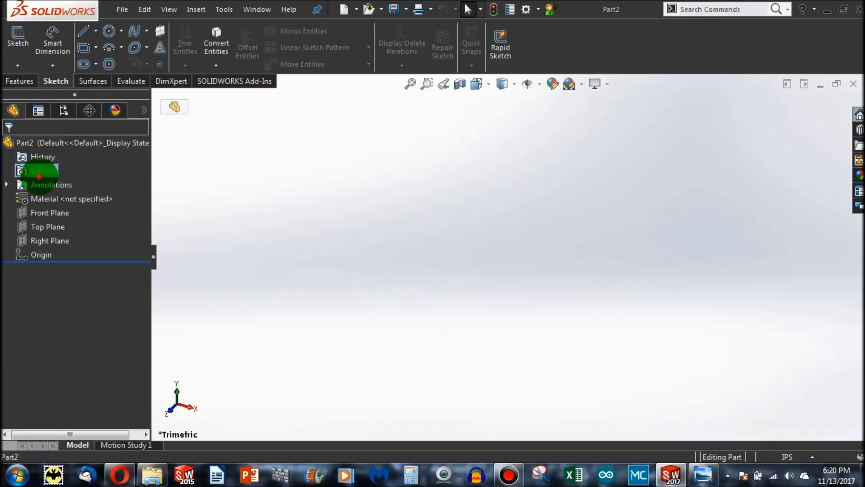
click(42, 213)
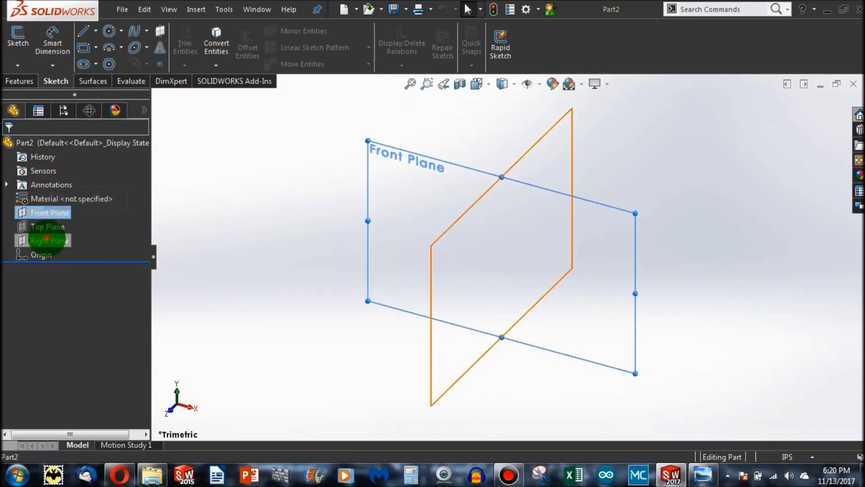
click(48, 241)
click(312, 284)
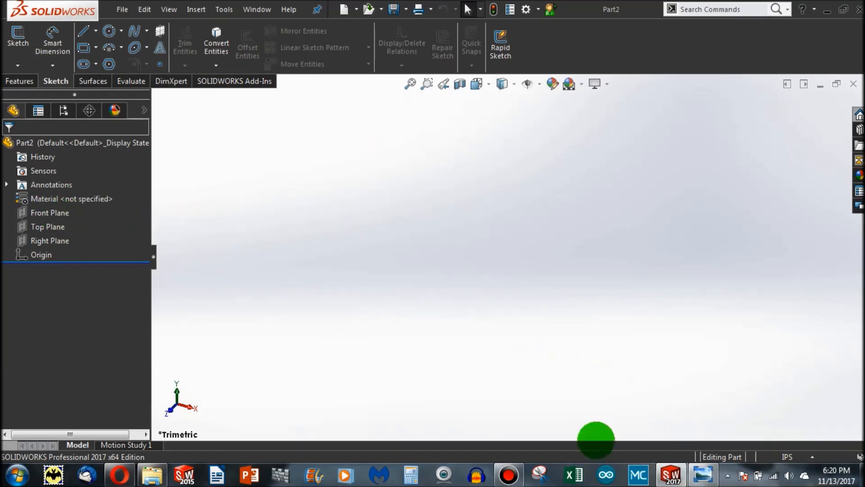
click(701, 473)
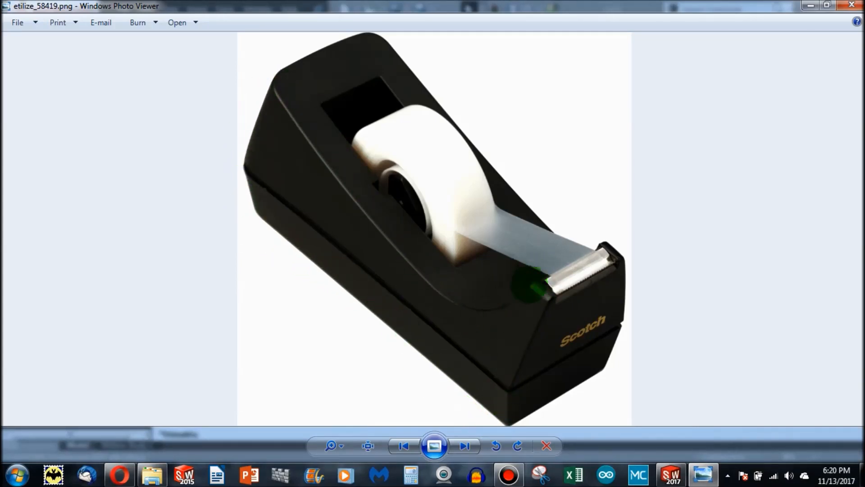
click(671, 474)
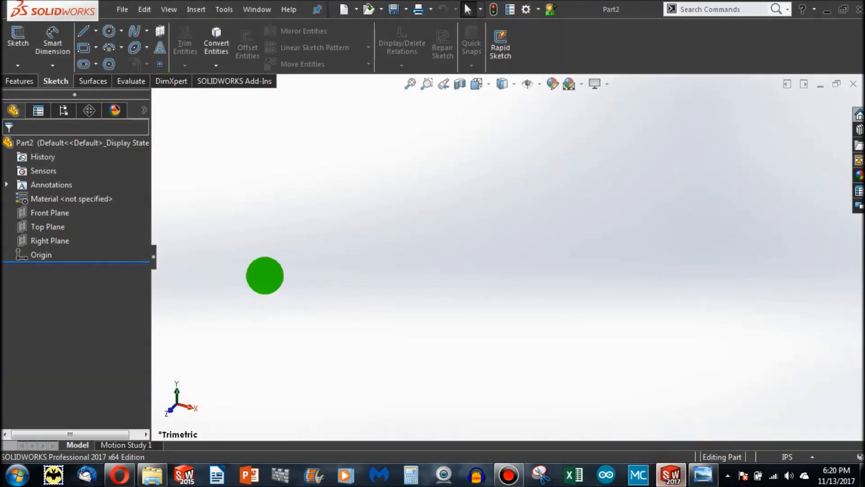
Start a new sketch on the Front Plane, viewed normal to the plane.
click(49, 212)
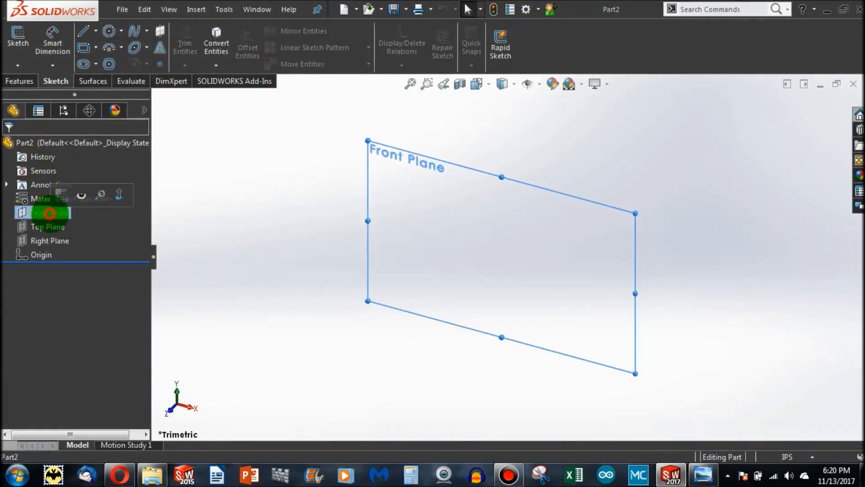
key(ctrl+8)
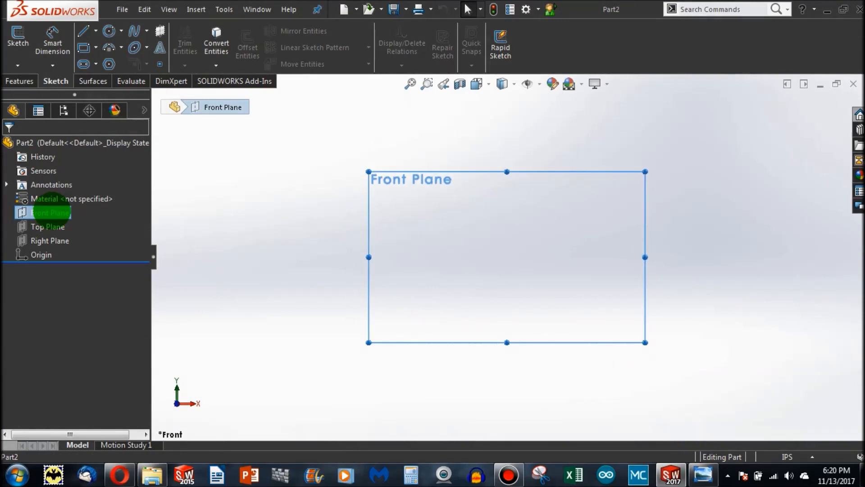
scroll(610, 253, down, 2)
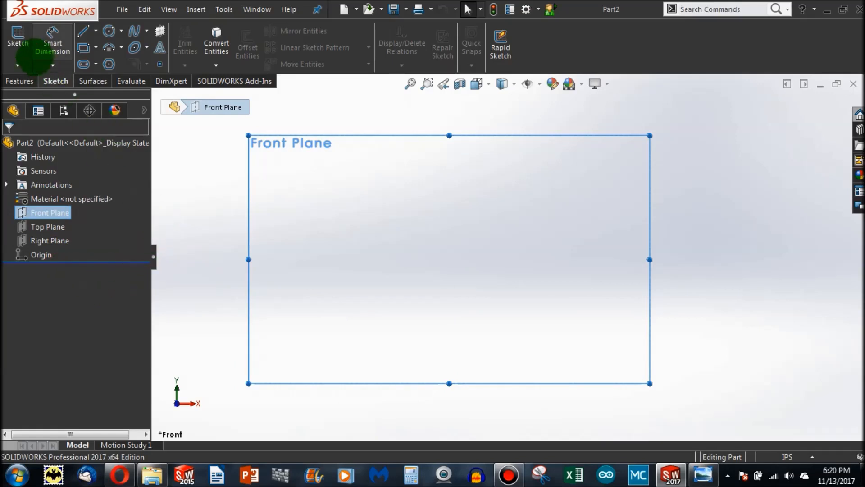
click(17, 61)
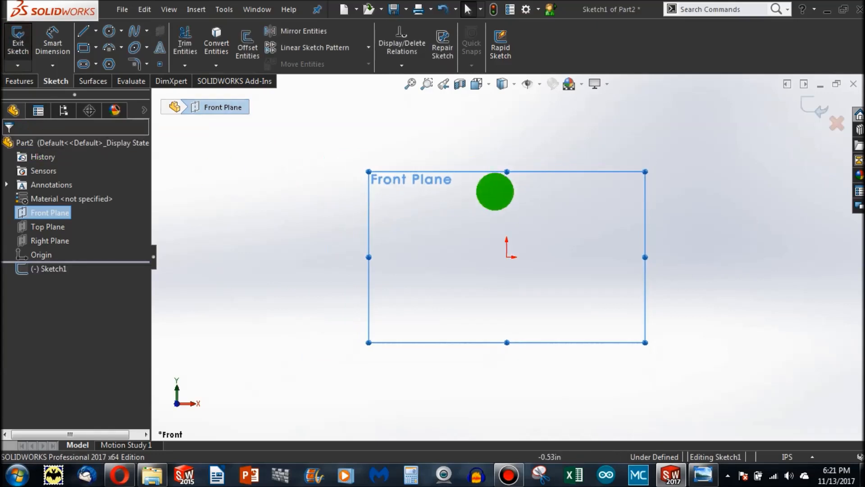
scroll(519, 201, down, 2)
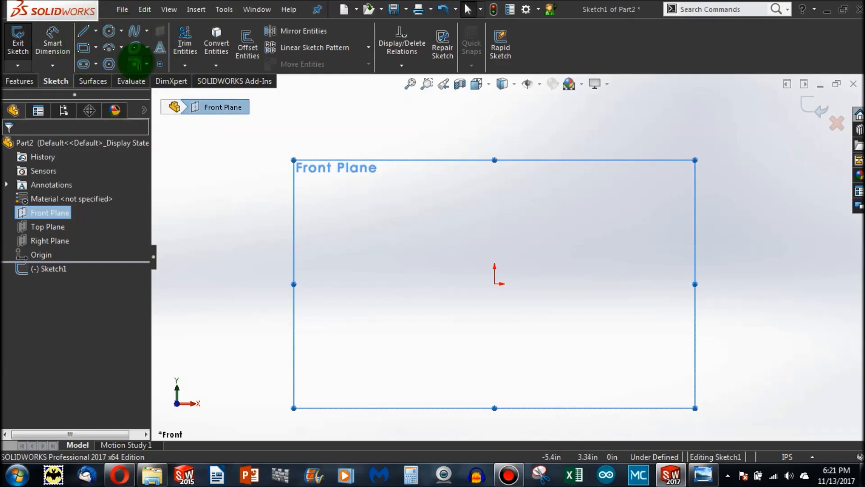
Sketch a single line sloping gently downward to the right, just above the origin.
click(83, 30)
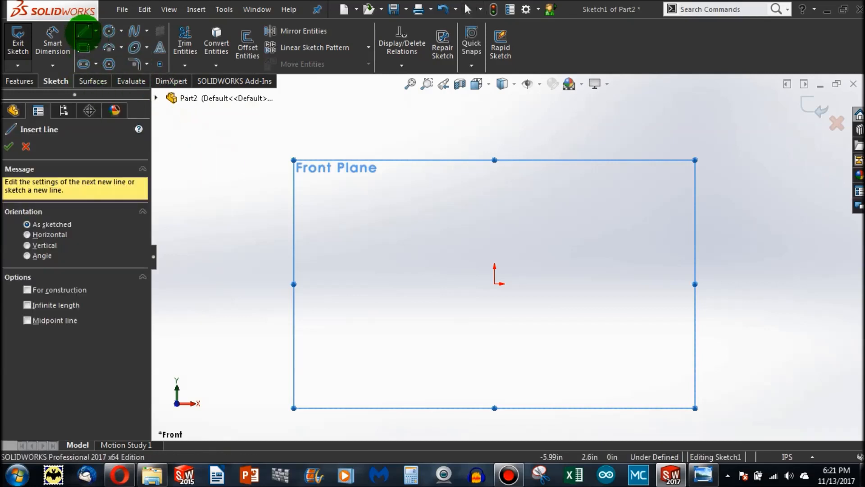
click(371, 220)
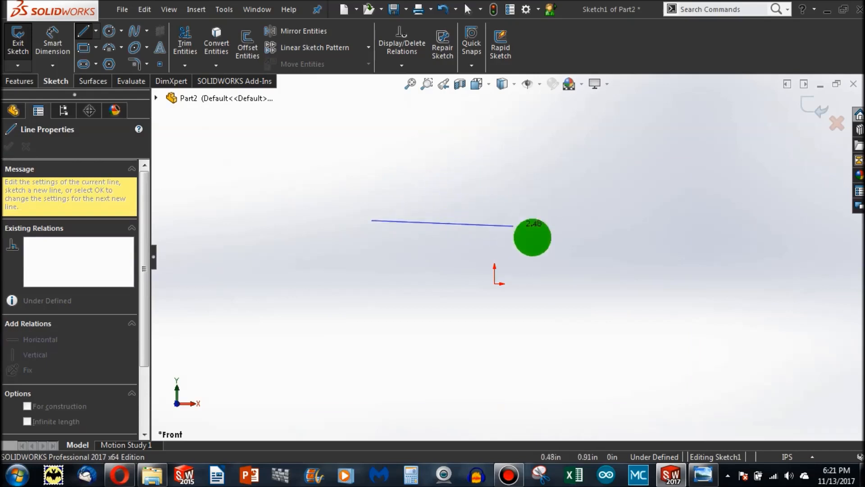
click(573, 251)
click(572, 251)
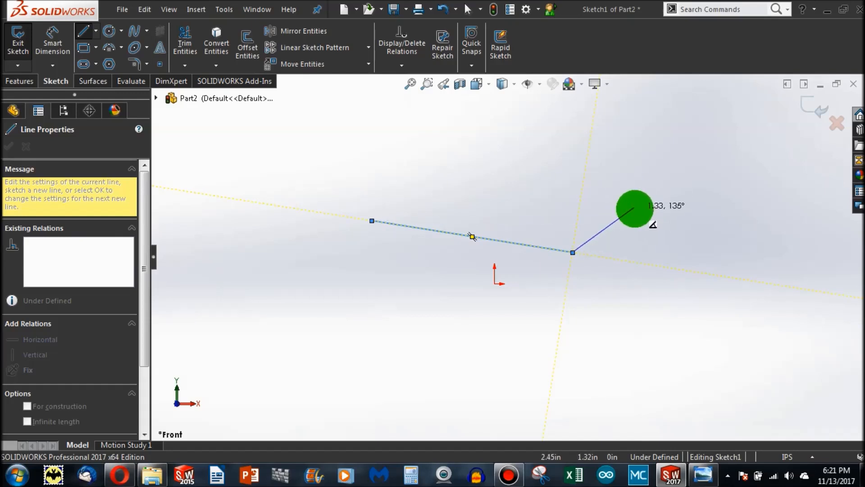
key(Escape)
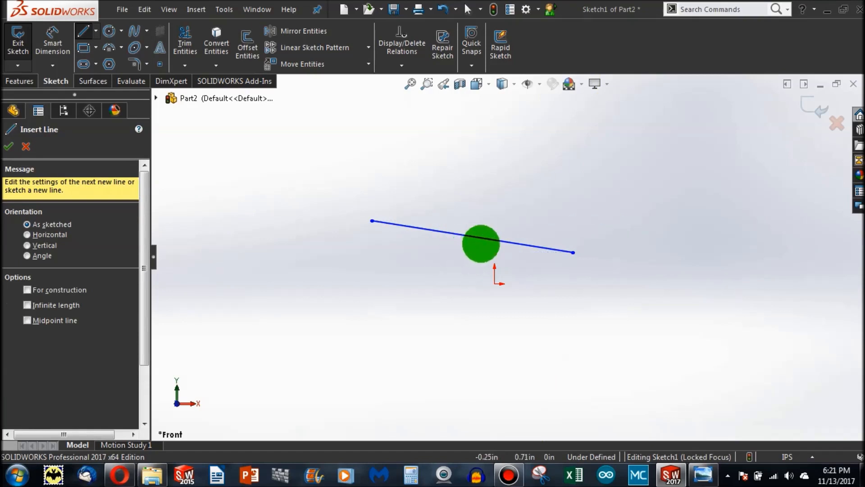
Sketch a connected zigzag chain of five line segments above and to the right of the single line.
click(442, 184)
click(551, 184)
click(596, 228)
click(685, 206)
click(700, 131)
click(819, 184)
key(Escape)
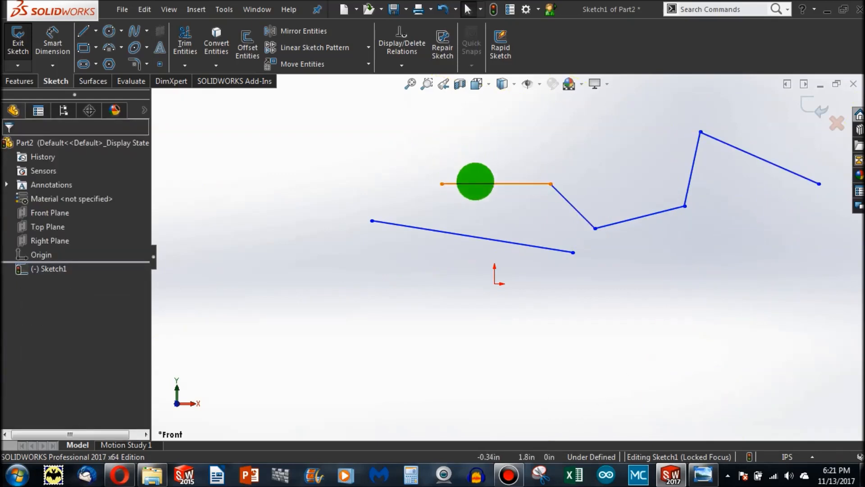
Delete the five chained line segments and the single sloped line from the sketch.
click(475, 183)
key(Delete)
click(579, 210)
key(Delete)
click(628, 221)
key(Delete)
click(689, 189)
key(Delete)
click(738, 149)
key(Delete)
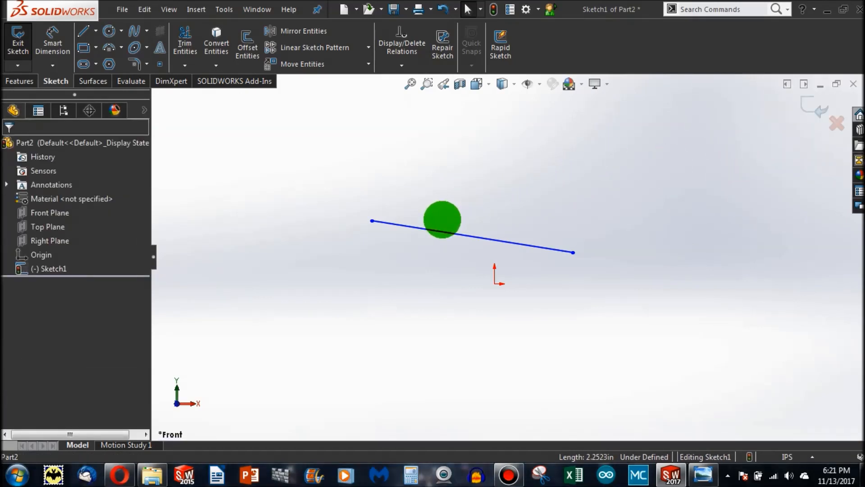
click(429, 228)
key(Delete)
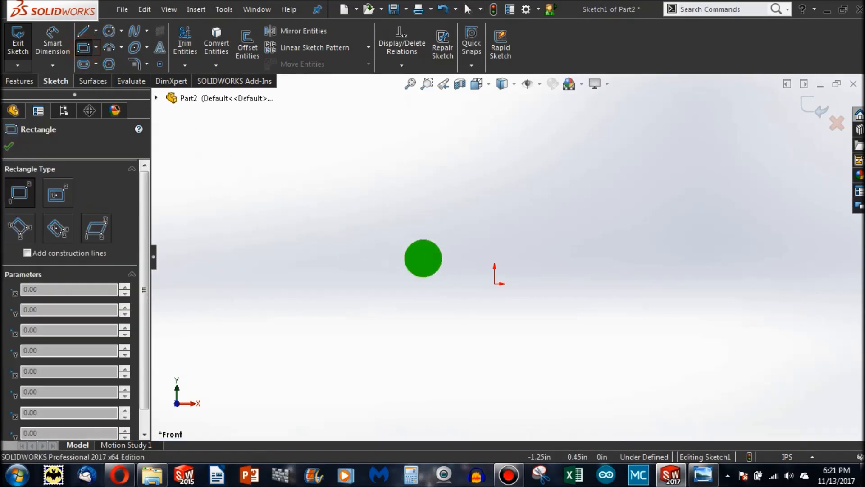
Sketch a corner rectangle above and to the right of the origin and delete all four of its lines.
click(506, 240)
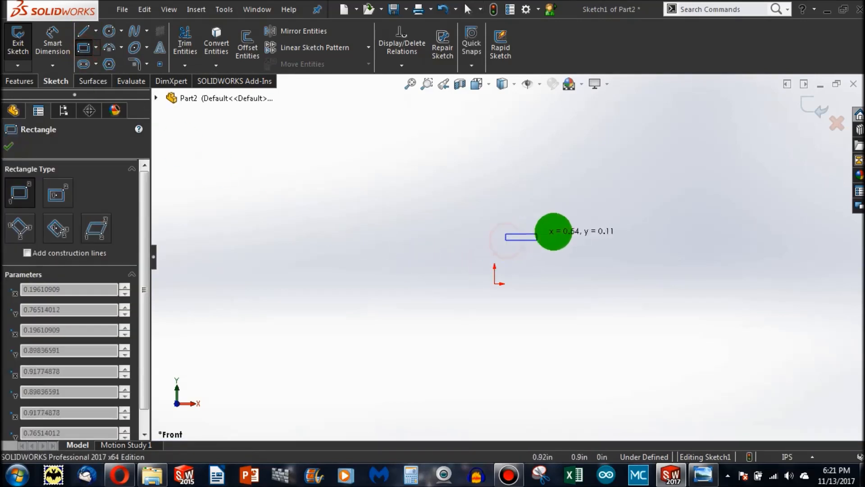
click(695, 145)
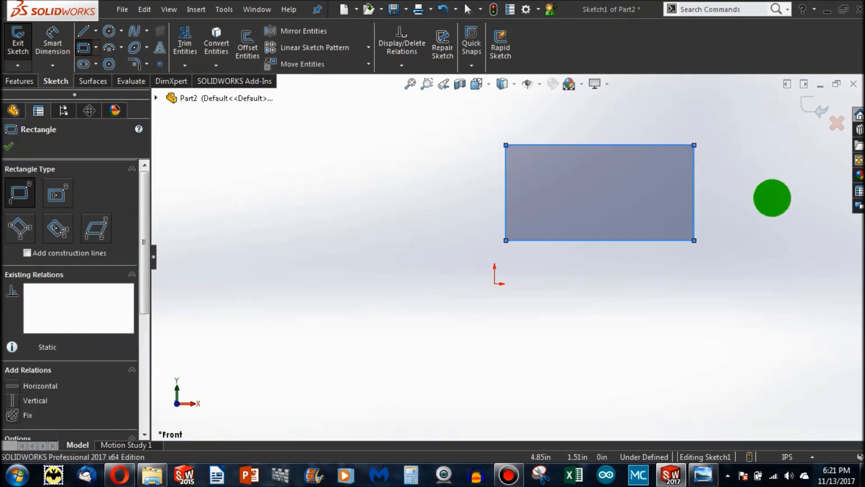
key(Escape)
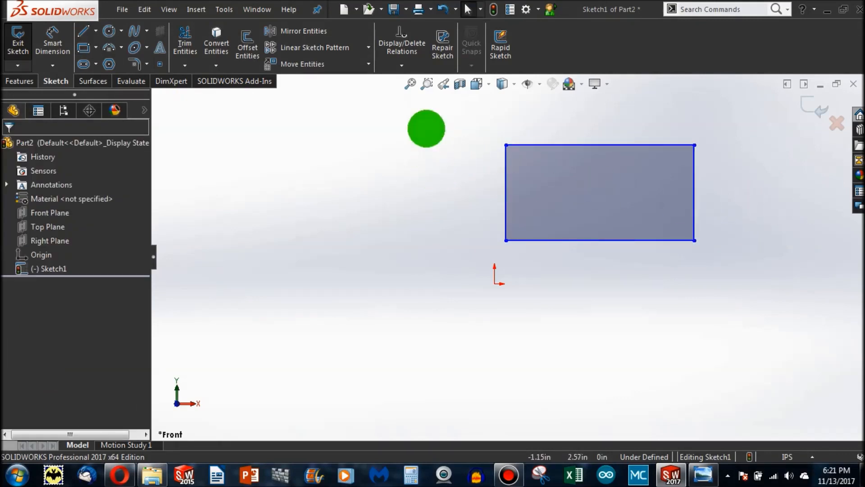
drag(426, 113, 778, 330)
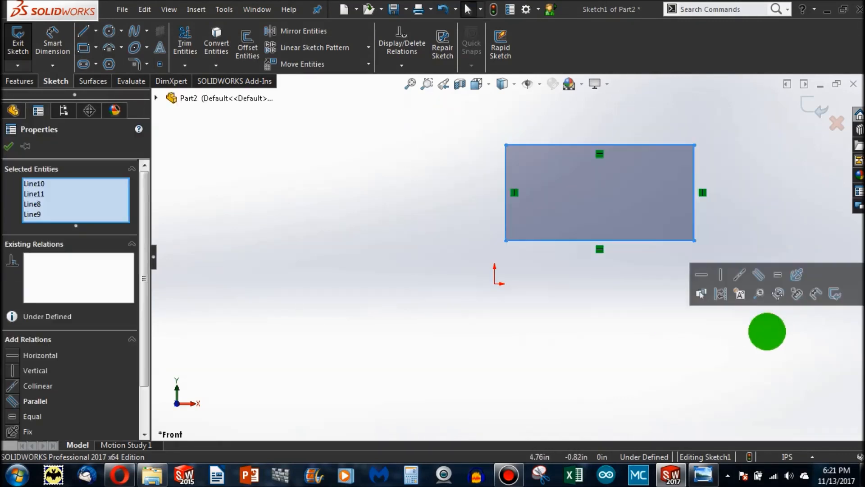
key(Delete)
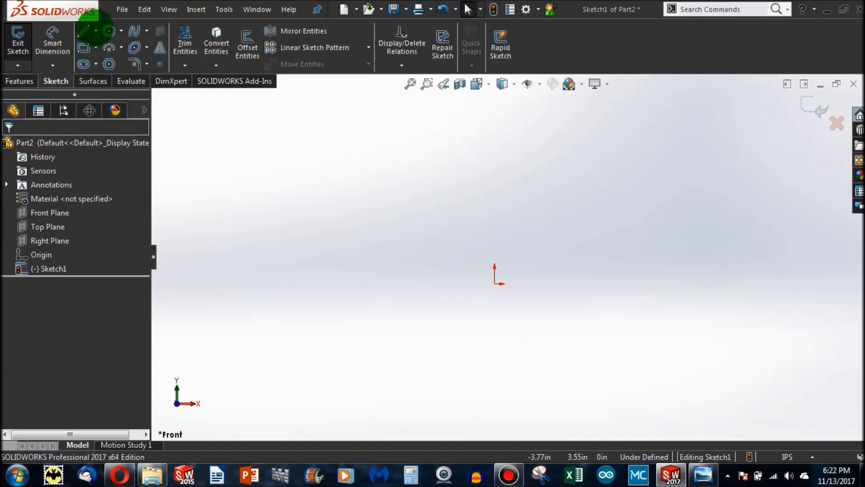
Sketch a circle to the left of the origin and move its centre to about X -2.02 in, Y 0.94 in.
click(109, 31)
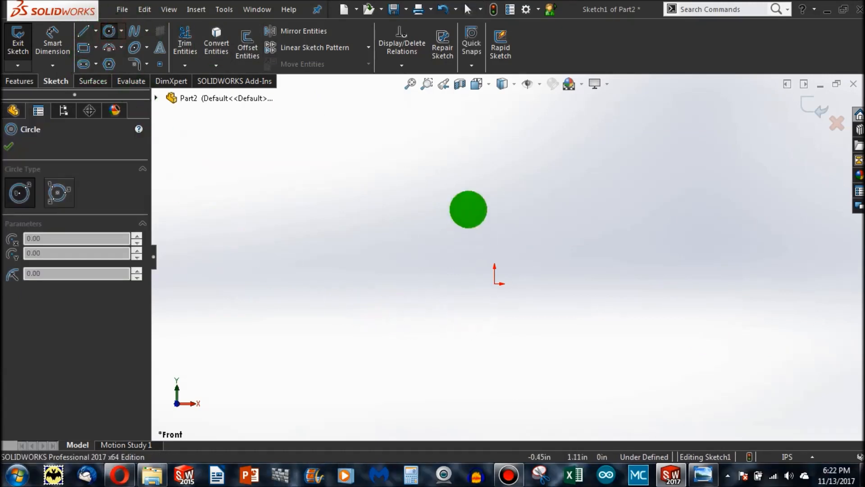
drag(378, 188, 478, 260)
key(Escape)
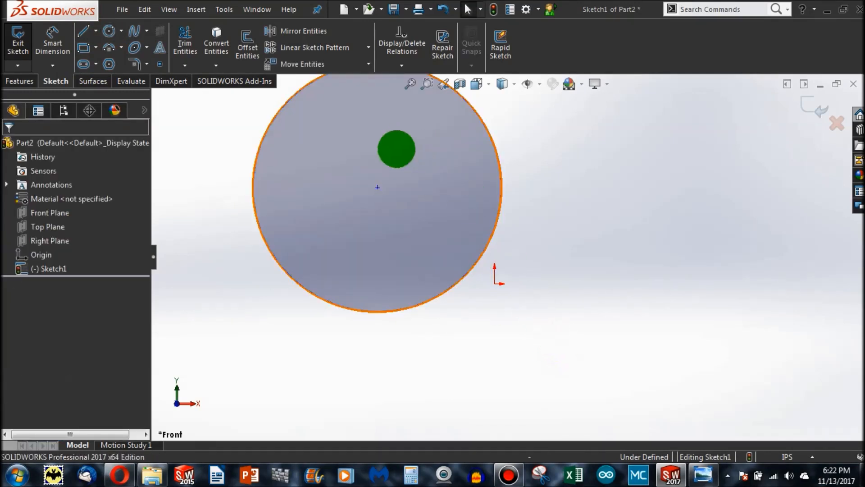
drag(378, 188, 378, 225)
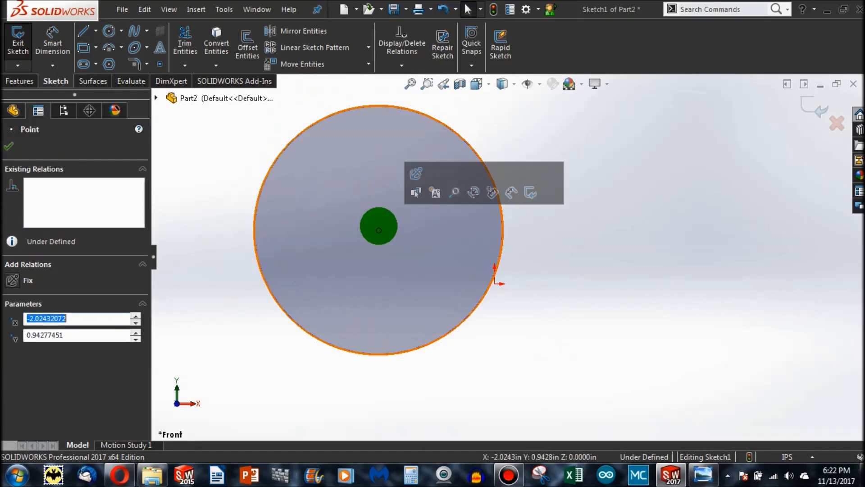
Try to delete the circle's centre point, and delete the whole circle by its outline instead.
key(Delete)
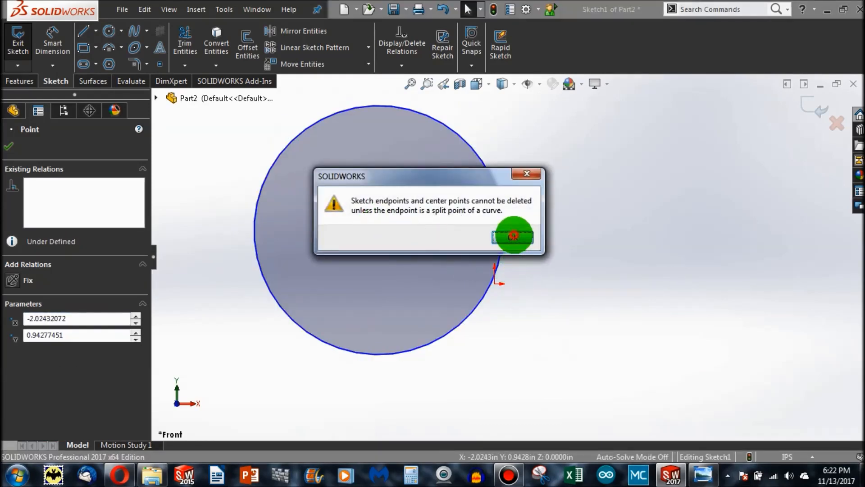
click(513, 235)
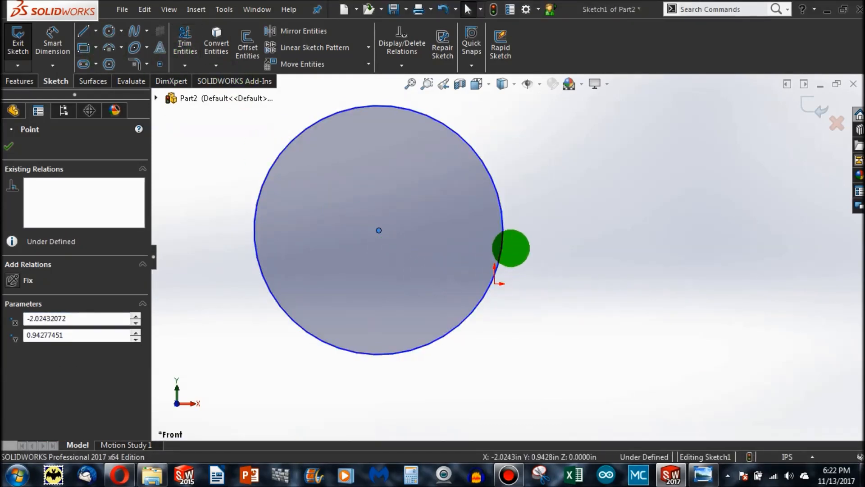
click(508, 245)
click(501, 238)
key(Delete)
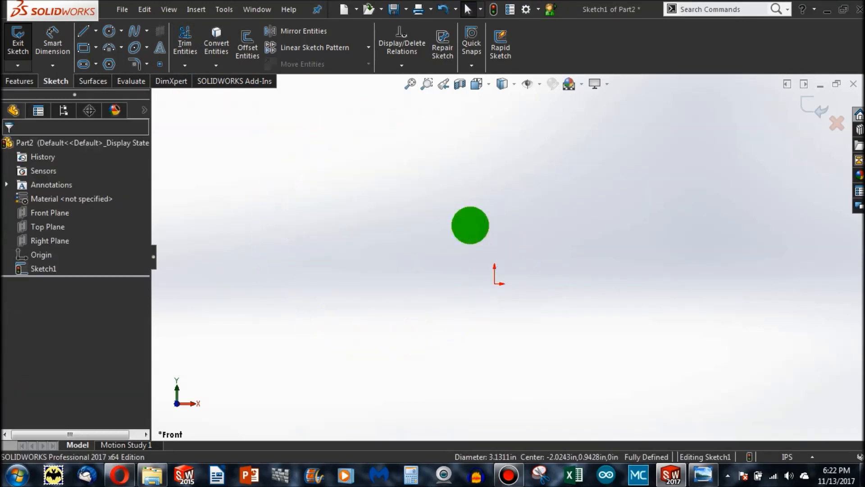
Sketch a three-point arc with a radius of about 1.97 in to the left of the origin and delete it.
click(109, 47)
click(234, 239)
click(439, 223)
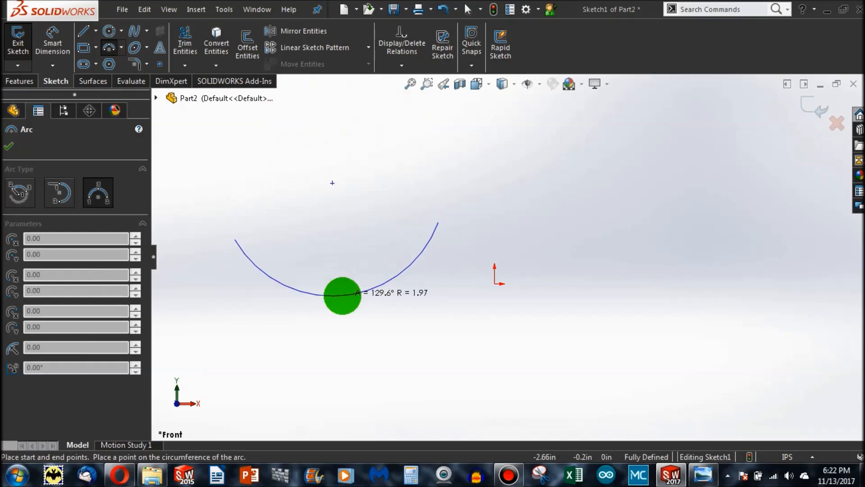
click(342, 296)
key(Escape)
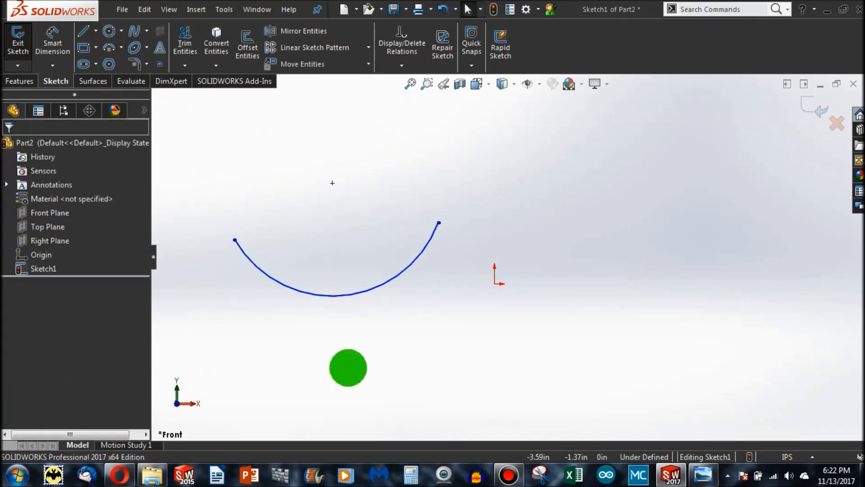
click(358, 294)
key(Delete)
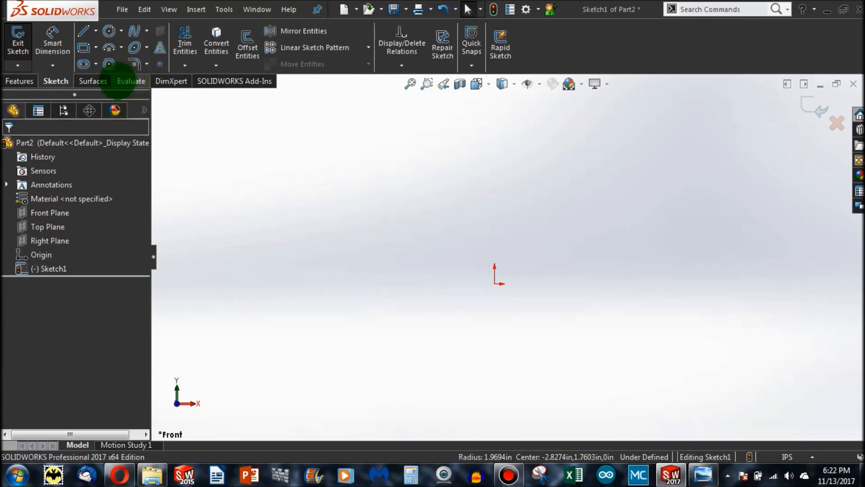
Sketch a sloped straight slot about 1.69 in wide, running from the upper left of the origin to just below it.
click(84, 63)
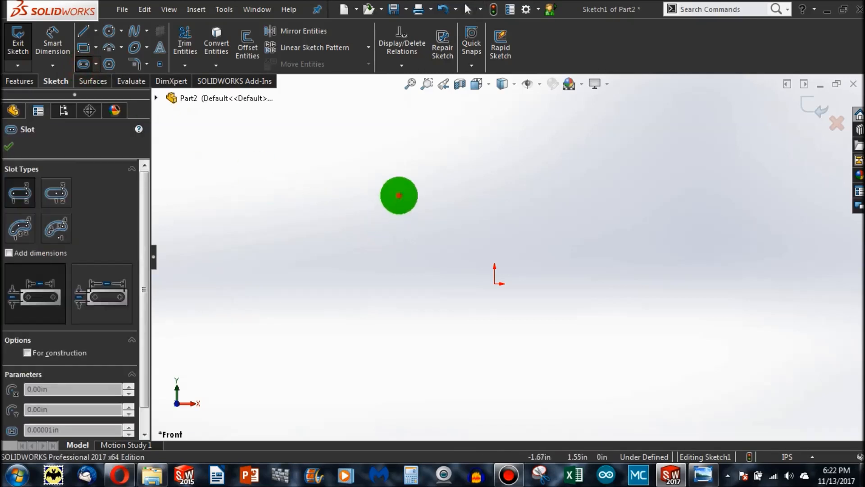
click(399, 195)
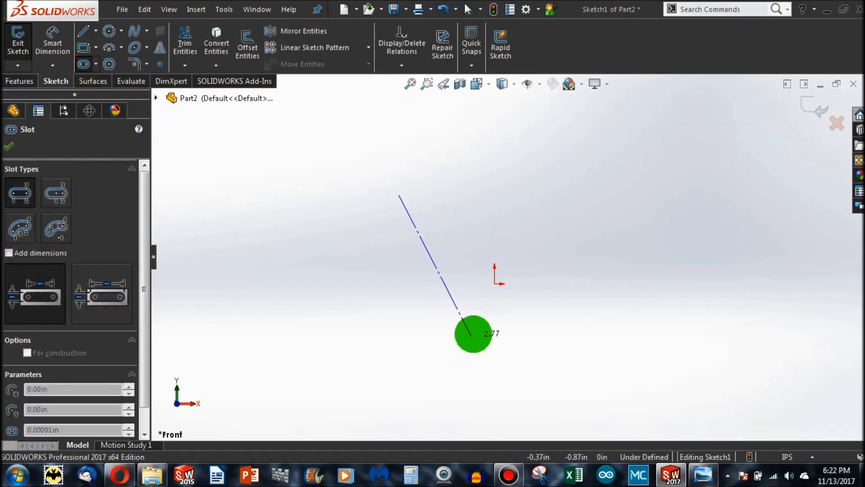
click(487, 331)
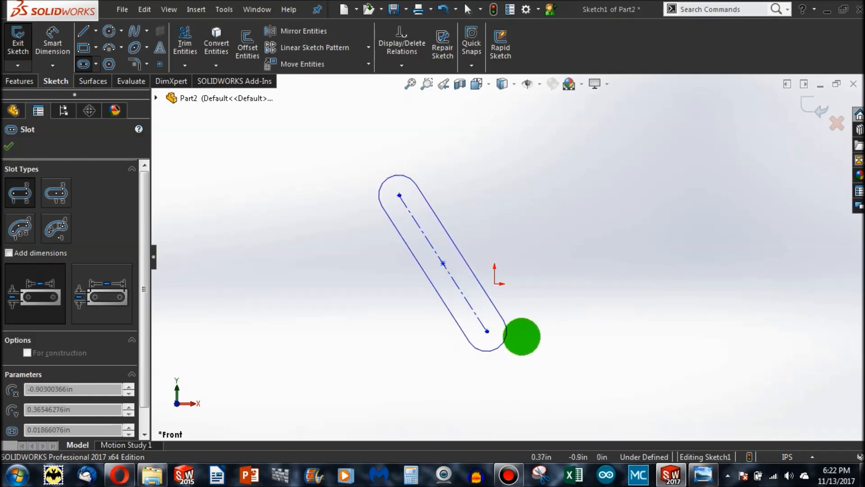
click(550, 341)
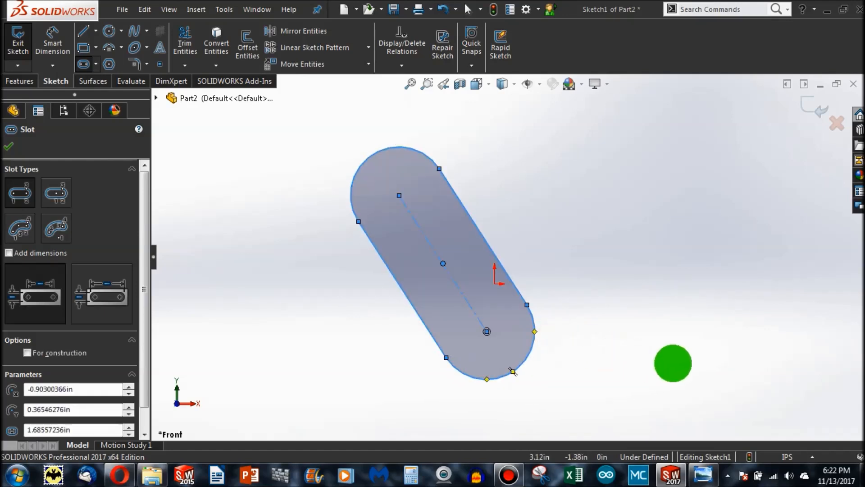
key(Escape)
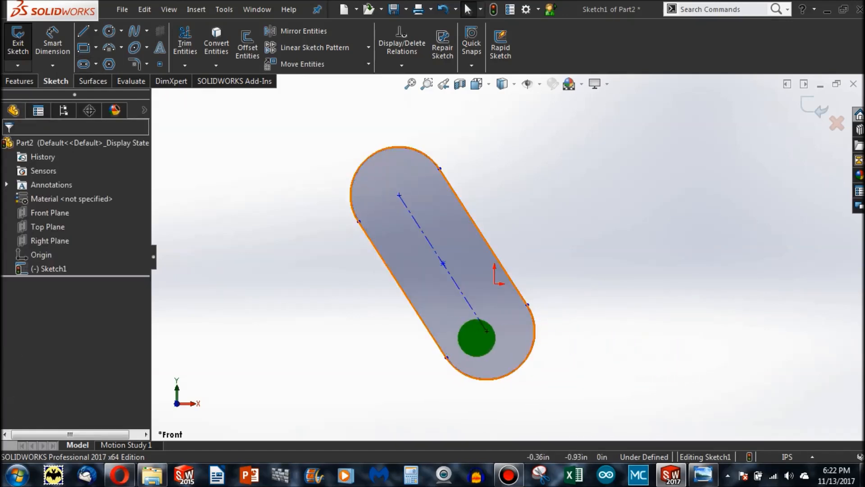
Move the slot's lower centreline endpoint down and to the right, and delete the entire slot.
drag(486, 332, 622, 376)
click(621, 376)
scroll(320, 175, up, 3)
drag(267, 141, 600, 376)
key(Delete)
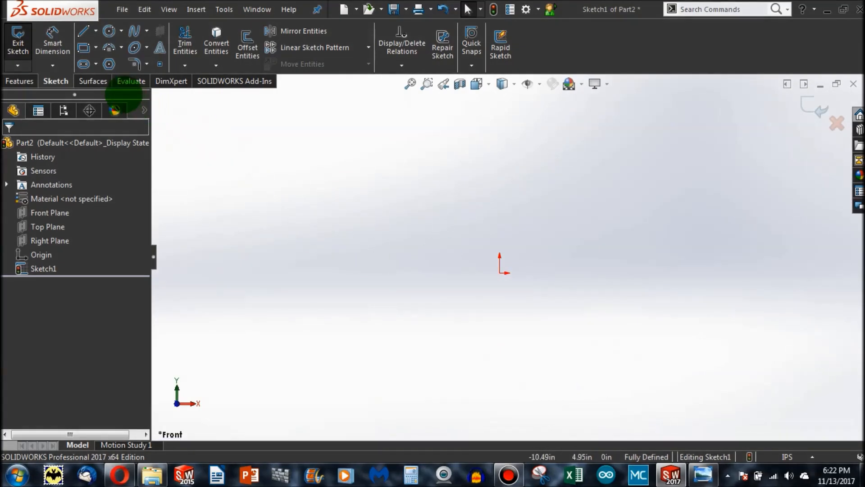
Sketch a six-sided inscribed-circle polygon left of the origin and move its centre to about X -3.00 in, Y -0.33 in.
click(108, 64)
click(378, 217)
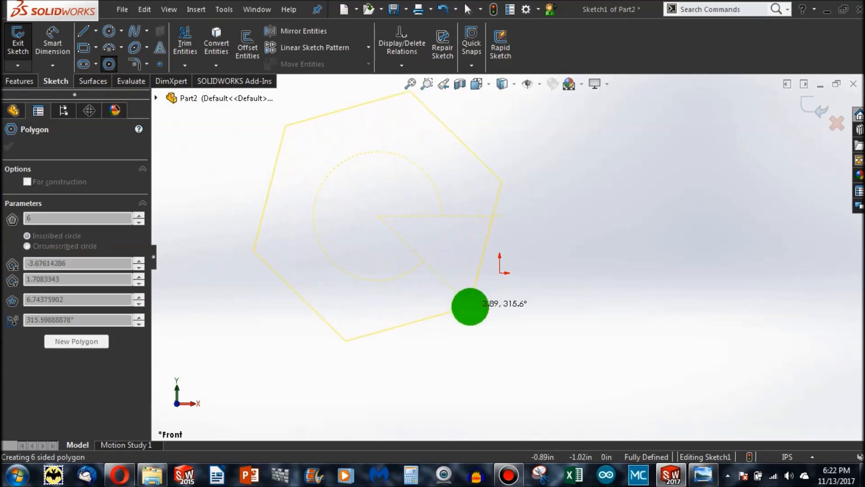
click(472, 306)
key(Escape)
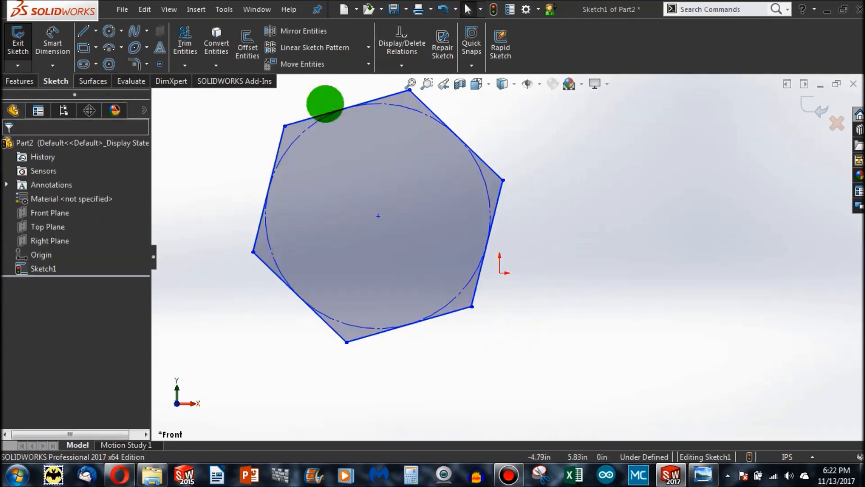
drag(378, 216, 403, 277)
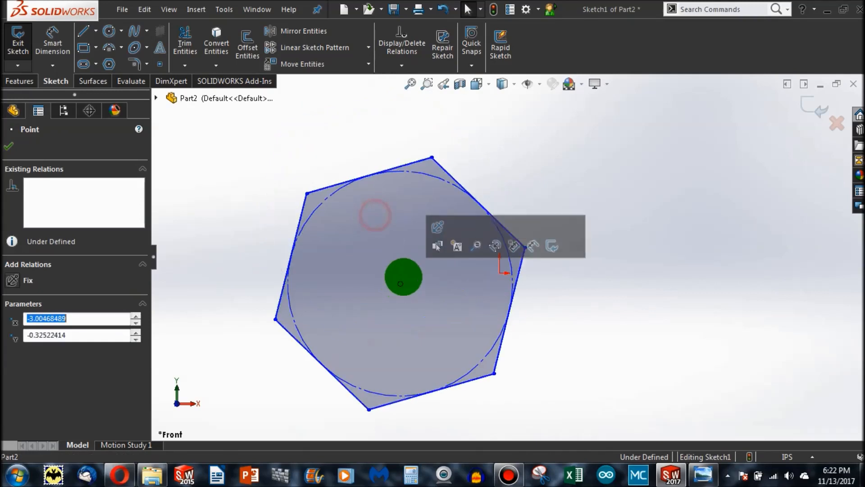
Try to delete the hexagon's centre point, both before and after moving it to about X -3.62 in, Y -1.15 in.
key(Delete)
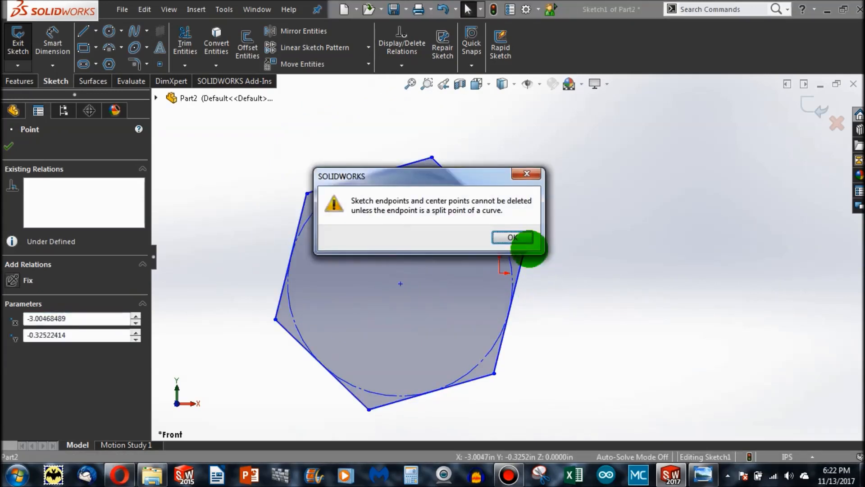
click(523, 239)
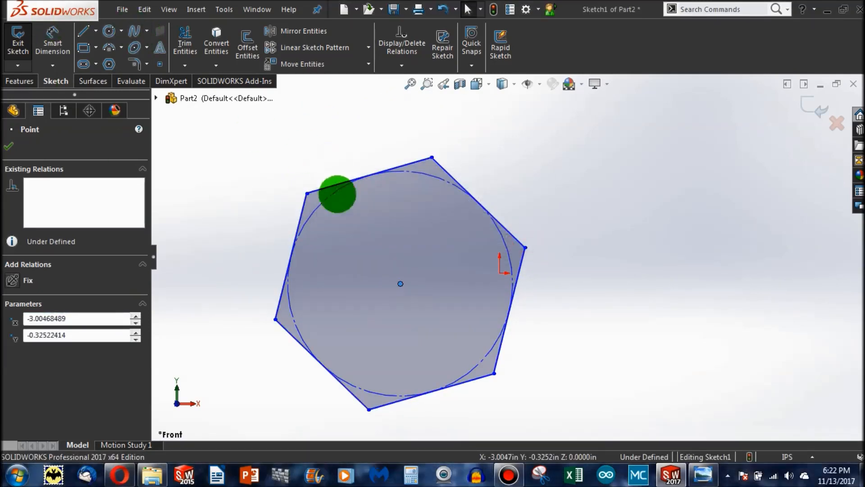
click(399, 284)
drag(399, 283, 380, 312)
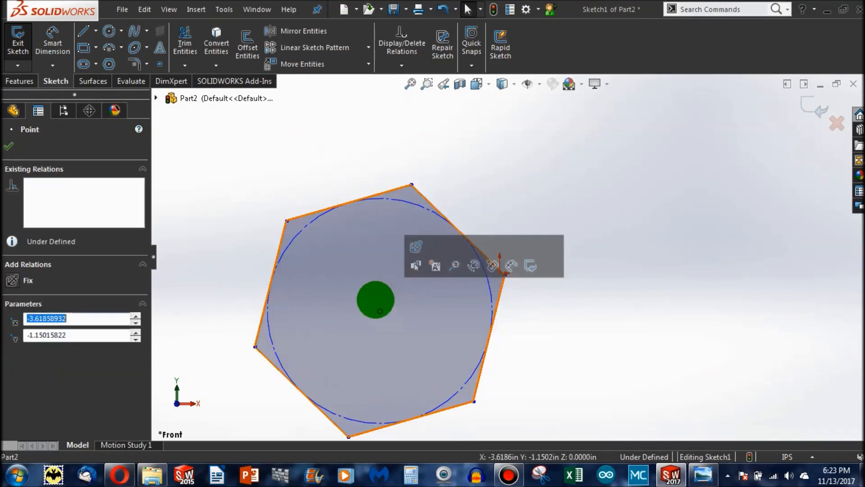
key(Delete)
click(508, 237)
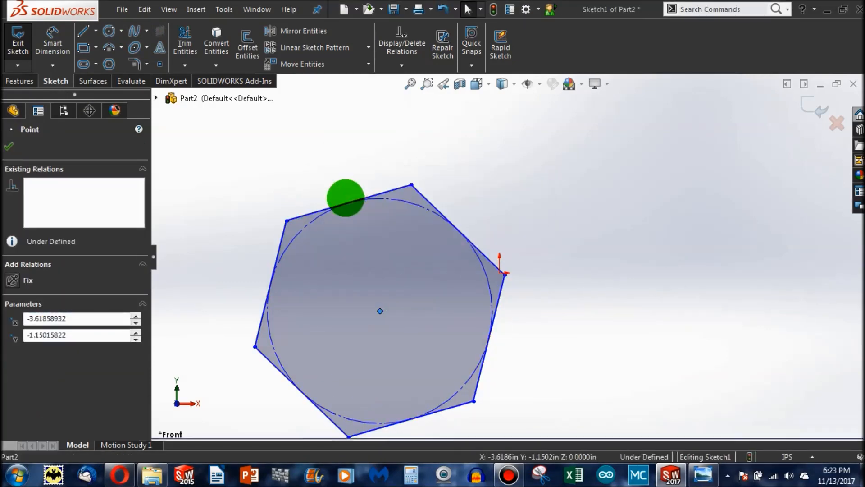
Delete the whole hexagon together with its construction circle.
click(244, 181)
drag(203, 155, 622, 473)
key(Delete)
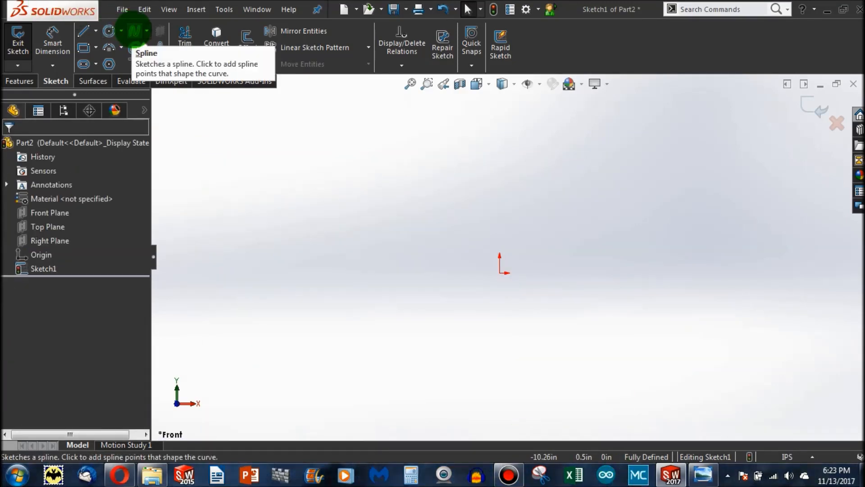
Sketch a winding spline from the origin through eleven further points, looping around the origin and ending at its right.
click(134, 31)
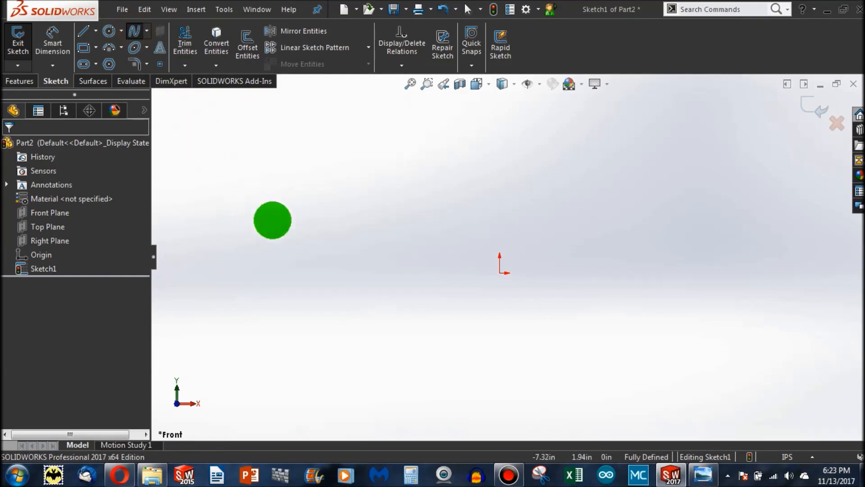
click(500, 273)
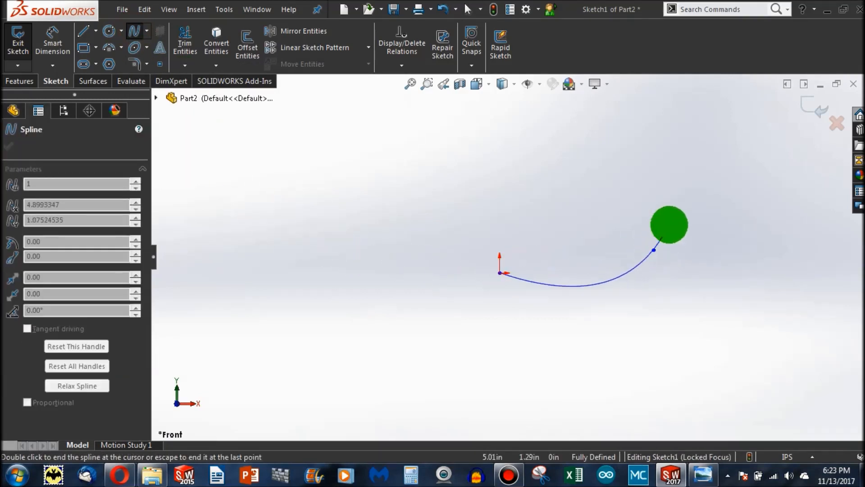
click(678, 205)
click(642, 156)
double_click(487, 185)
click(323, 218)
click(236, 197)
click(229, 333)
click(549, 358)
click(703, 335)
click(764, 387)
double_click(799, 272)
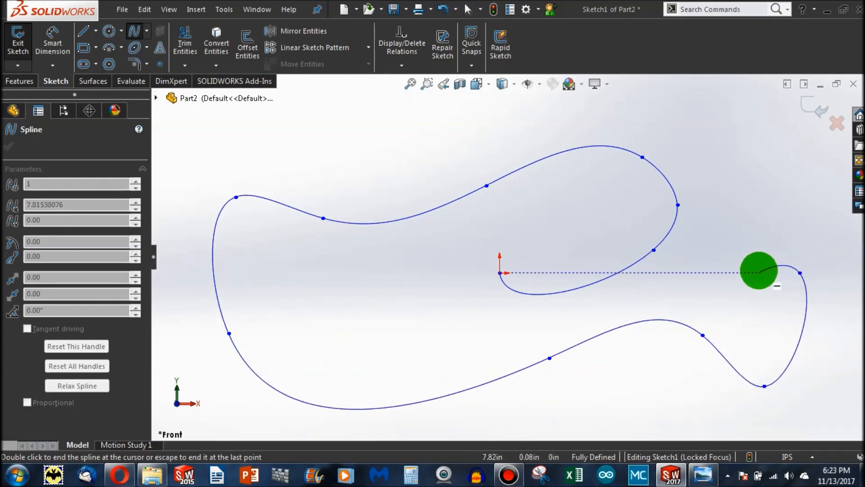
End the spline and delete the whole curve.
key(z)
key(z)
mouse_move(278, 127)
mouse_down()
mouse_move(293, 168)
mouse_move(586, 412)
mouse_move(660, 400)
mouse_move(667, 410)
mouse_up()
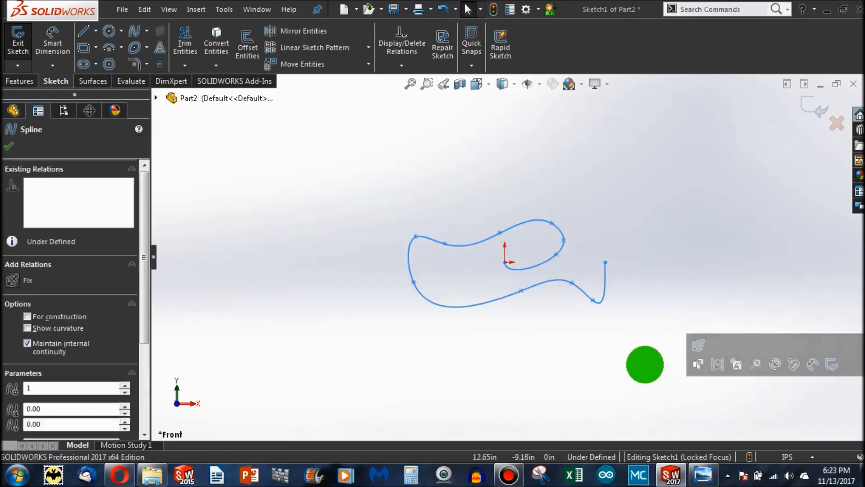
key(Delete)
Sketch a horizontal ellipse with radii of about 6.19 in and 2.15 in, centred up and left of the origin, and delete it.
scroll(546, 290, down, 5)
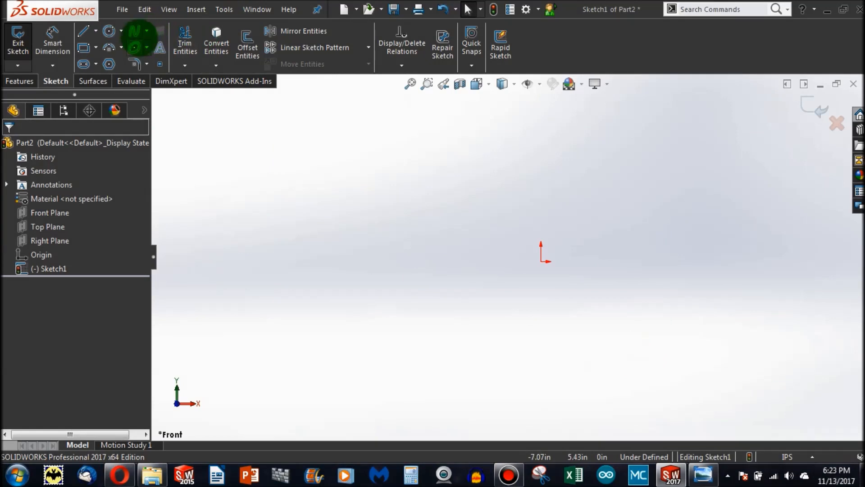
click(391, 289)
click(134, 47)
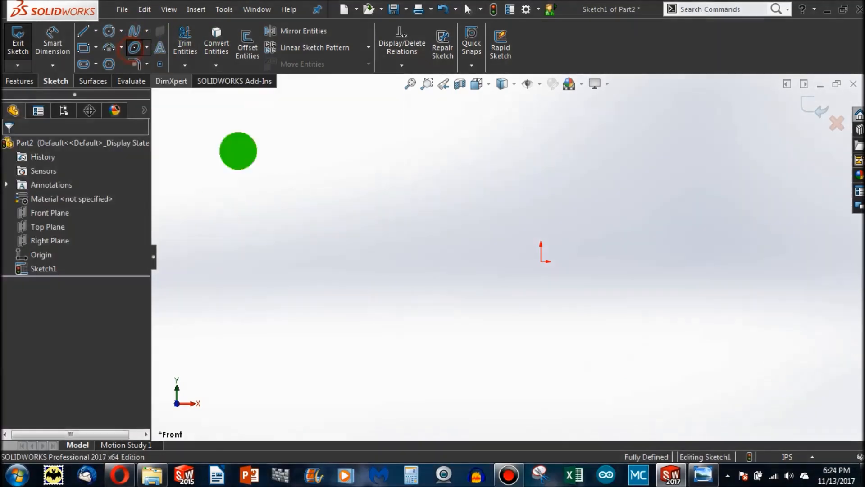
click(430, 209)
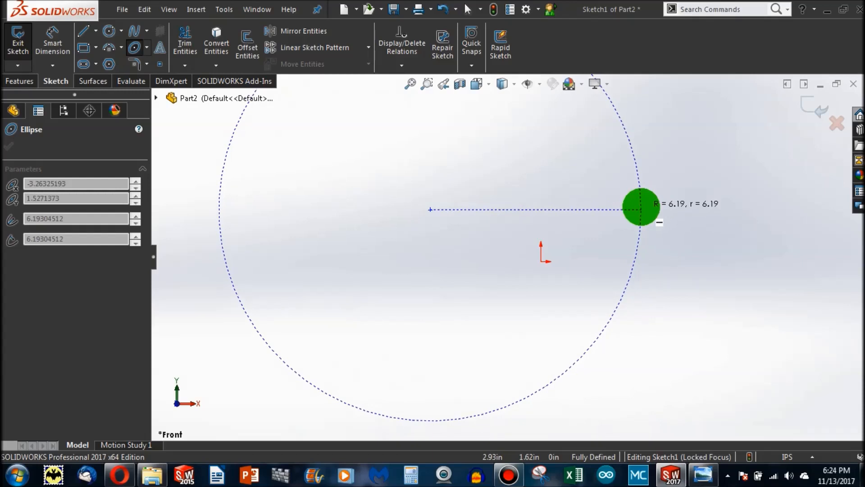
click(641, 208)
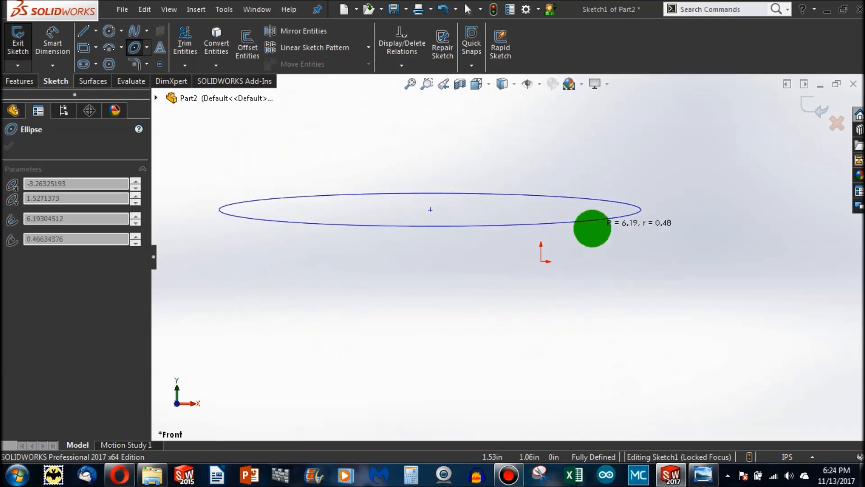
click(579, 283)
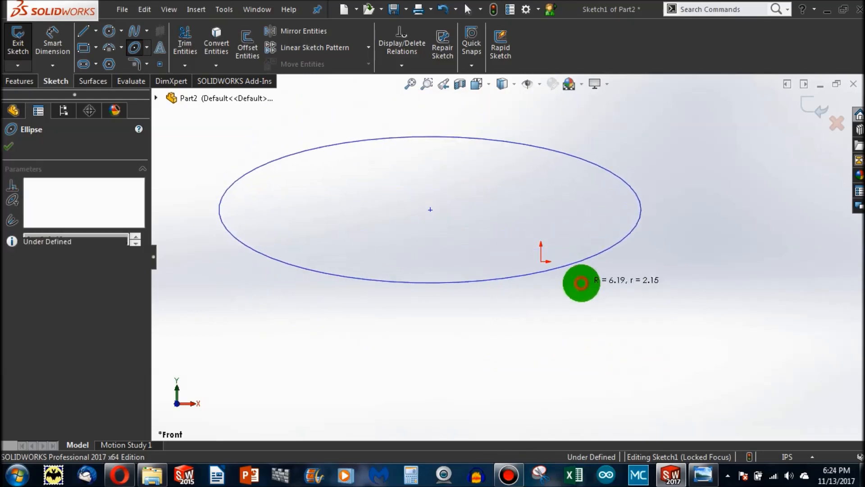
key(Escape)
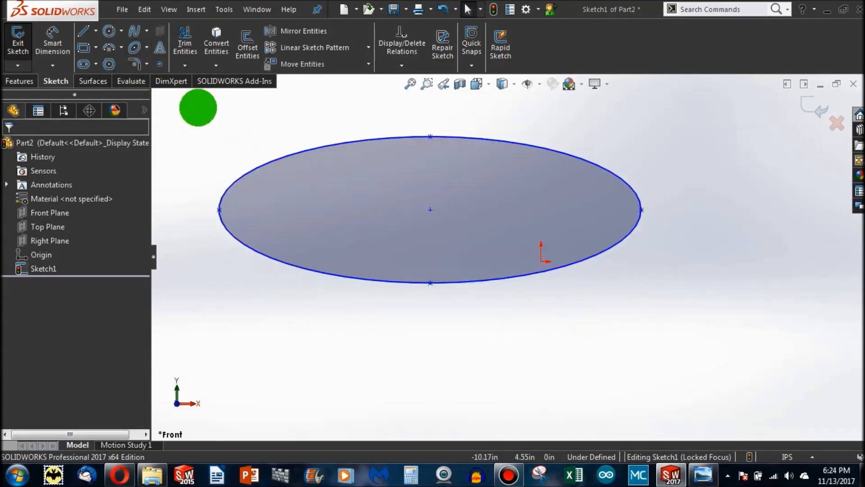
drag(183, 102, 719, 408)
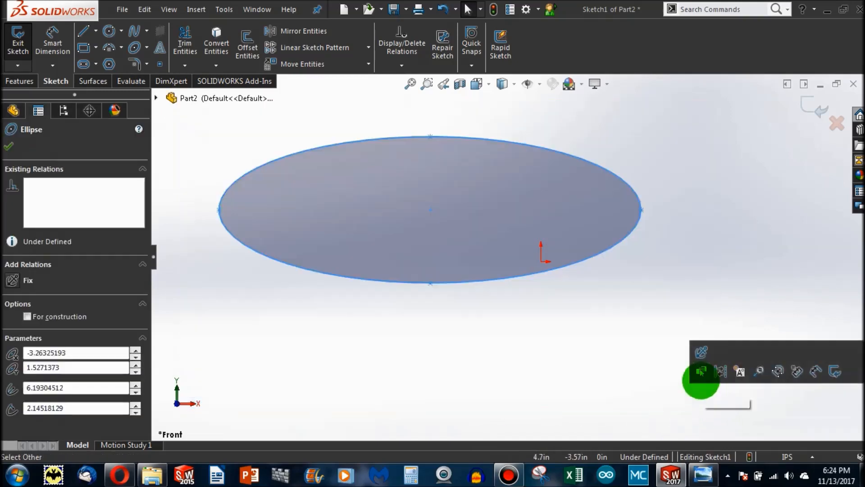
key(Delete)
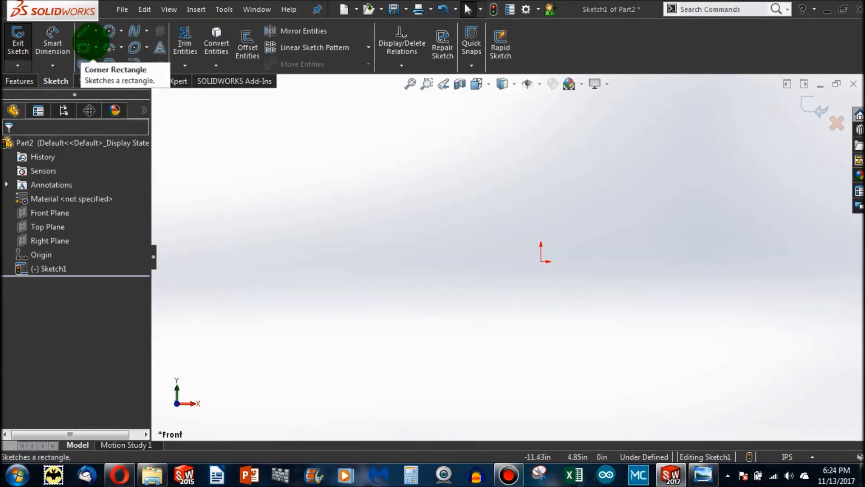
Sketch a vertical line about 3.24 in up from the origin and a nearly horizontal line leftward from its upper end.
click(83, 31)
click(541, 263)
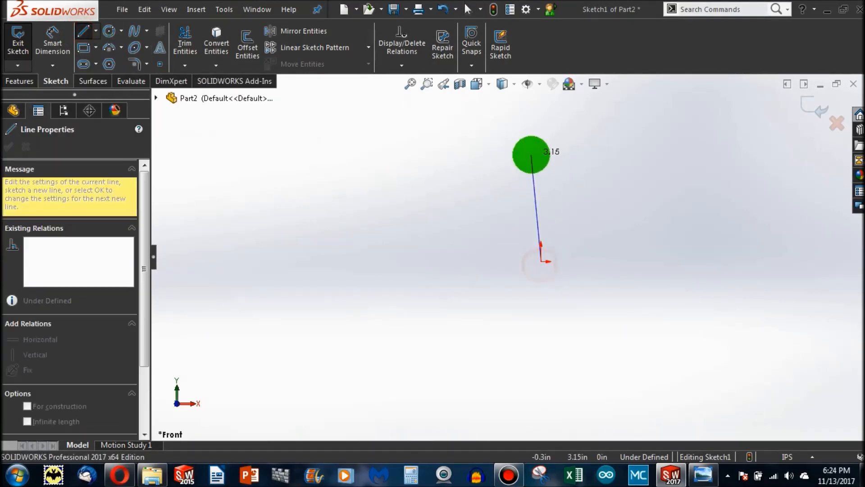
click(541, 152)
double_click(500, 202)
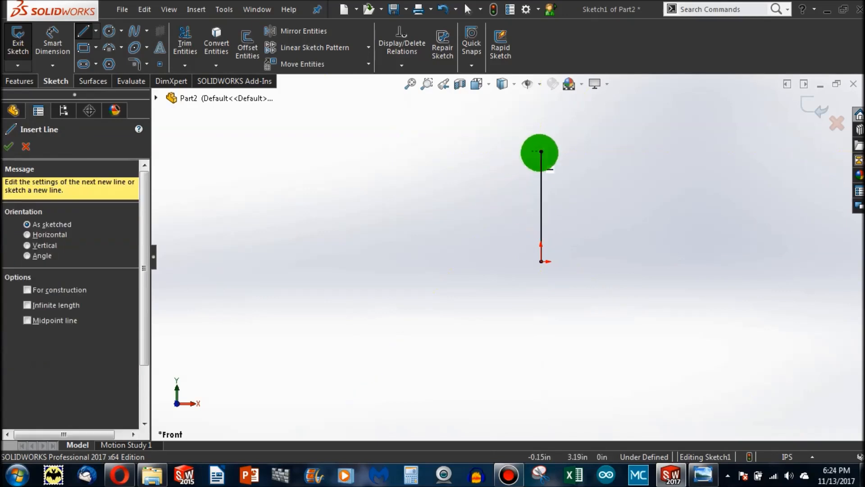
click(540, 152)
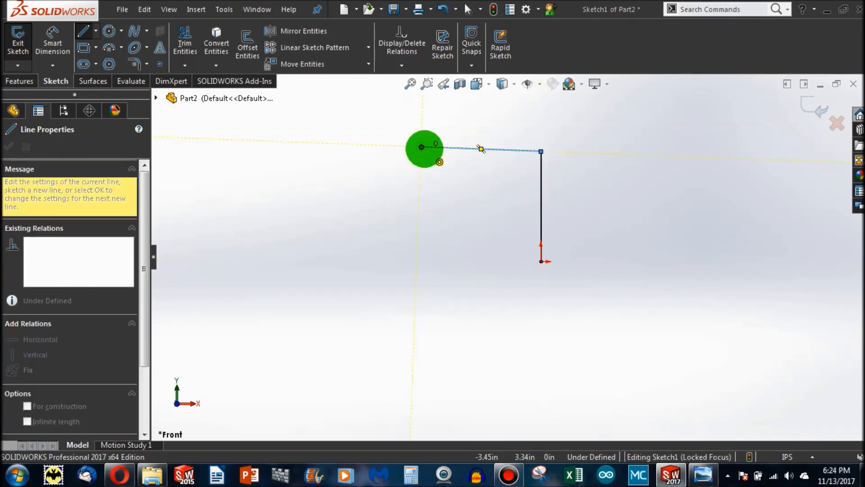
click(421, 147)
key(Escape)
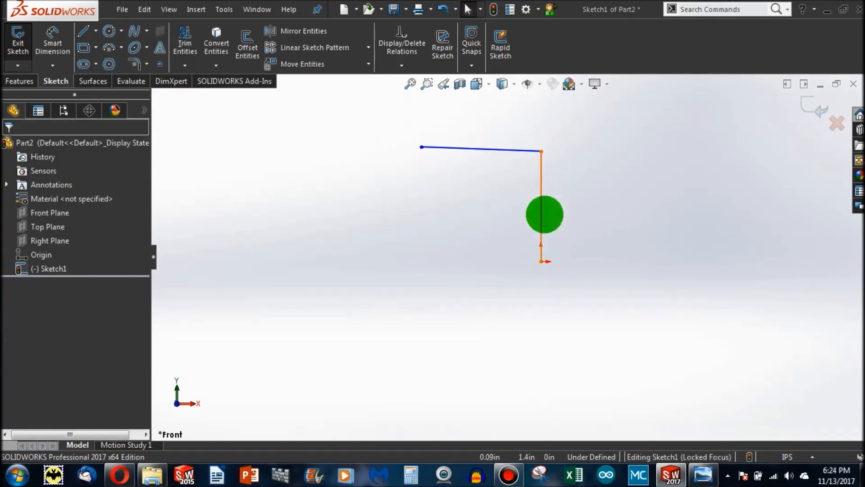
Fillet the corner between the vertical line and the nearly horizontal line with a 0.50 in radius.
click(133, 64)
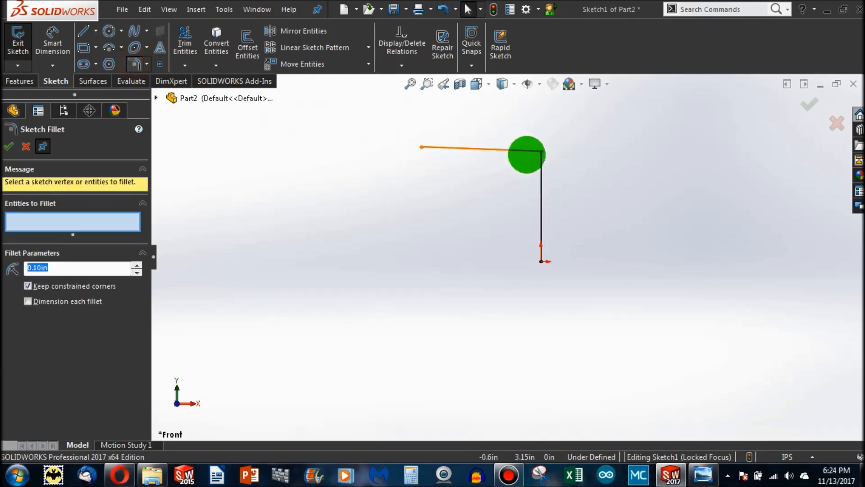
click(541, 151)
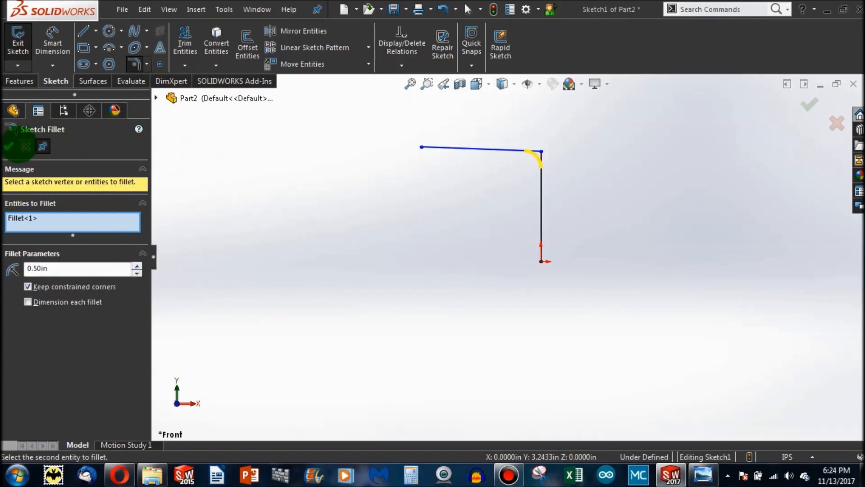
click(9, 145)
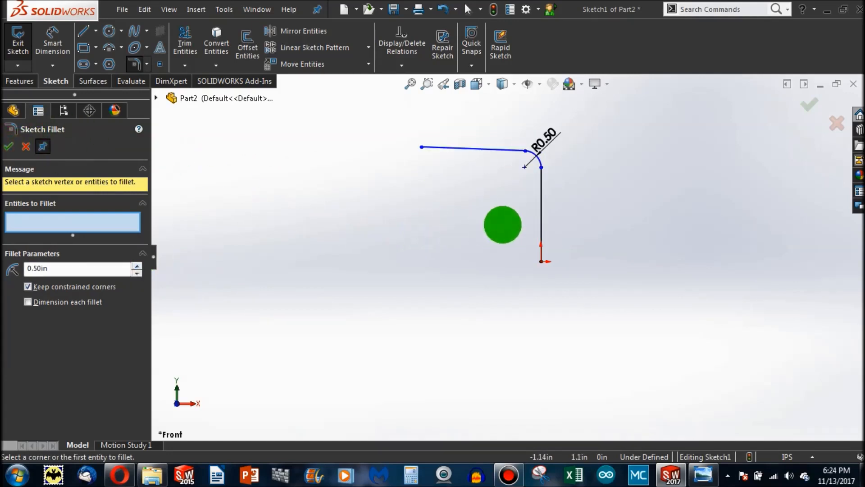
click(451, 225)
Delete the two lines together with their corner fillet, clearing the whole sketch.
drag(332, 107, 676, 329)
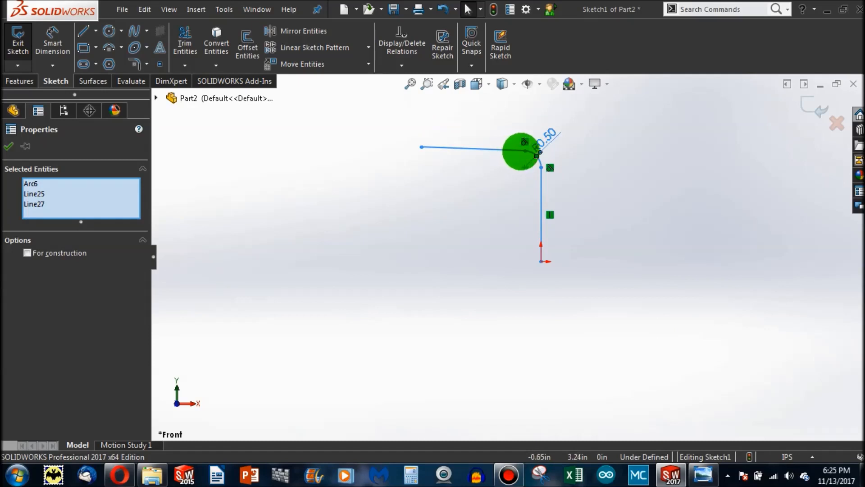
click(381, 125)
mouse_move(321, 94)
mouse_down()
mouse_move(602, 332)
mouse_move(619, 356)
mouse_up()
key(Delete)
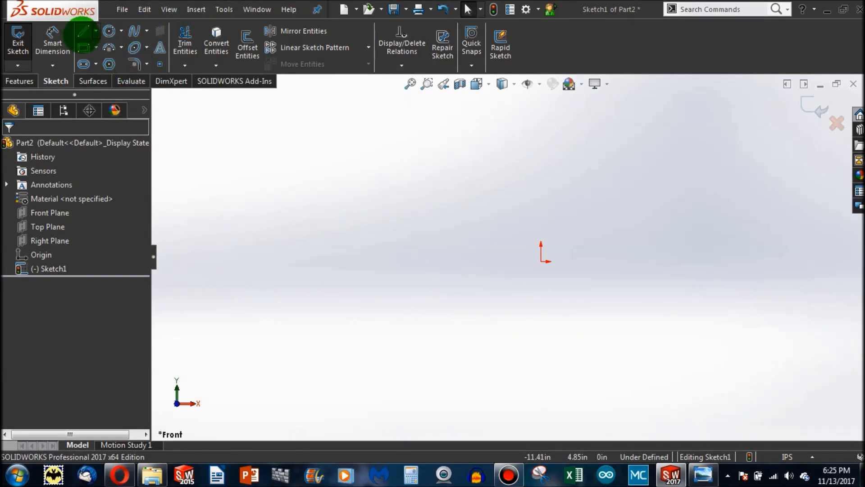
Examine the orientation of the Front, Top and Right planes in a tilted view, and return to the view facing the Front Plane.
click(83, 31)
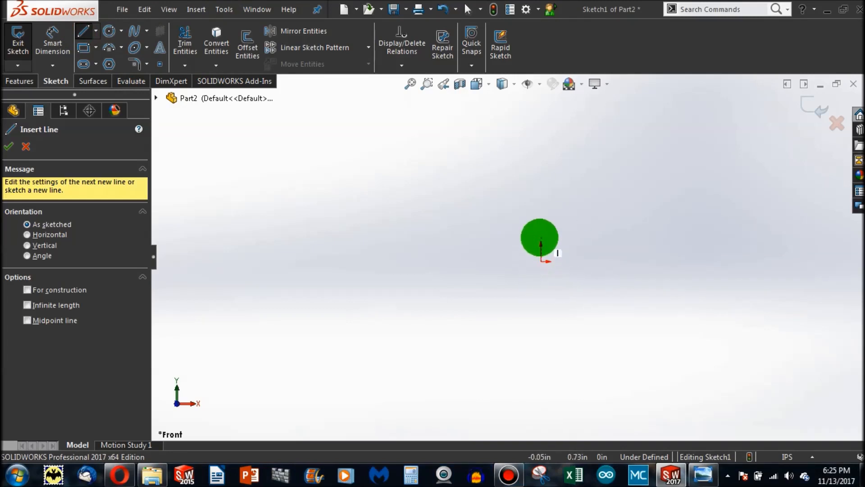
key(Escape)
scroll(508, 277, up, 5)
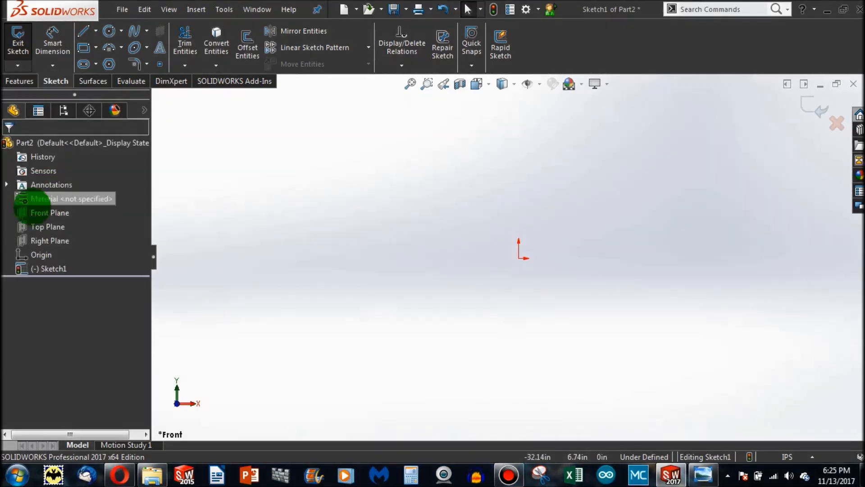
click(37, 212)
scroll(552, 247, down, 3)
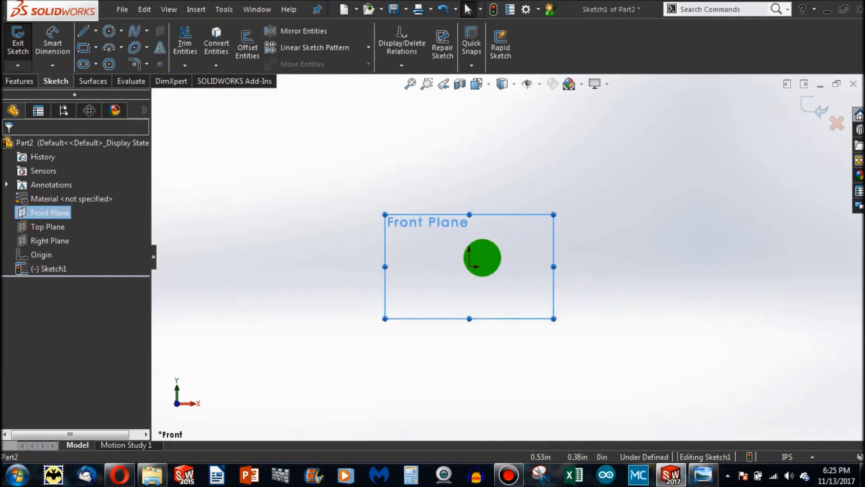
middle_drag(485, 263, 449, 361)
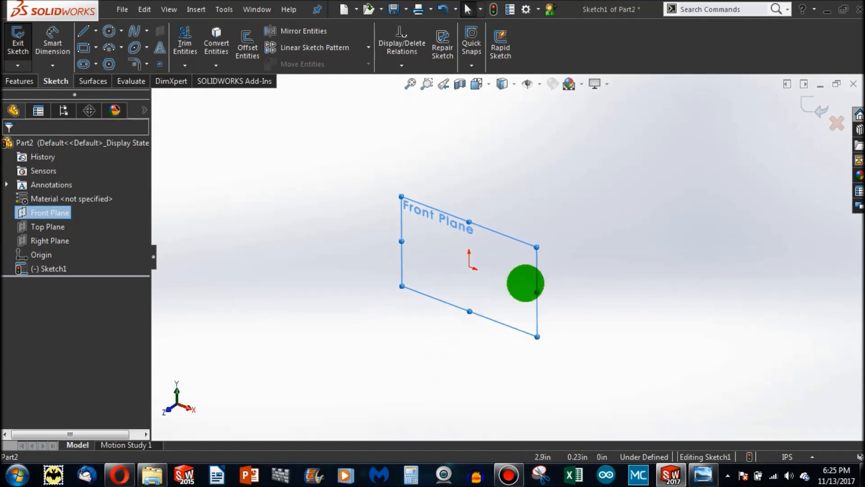
middle_drag(493, 275, 448, 201)
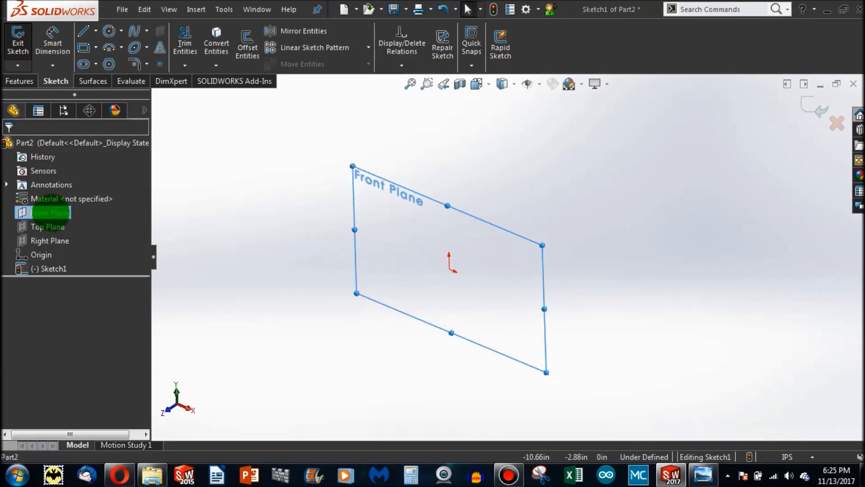
click(49, 226)
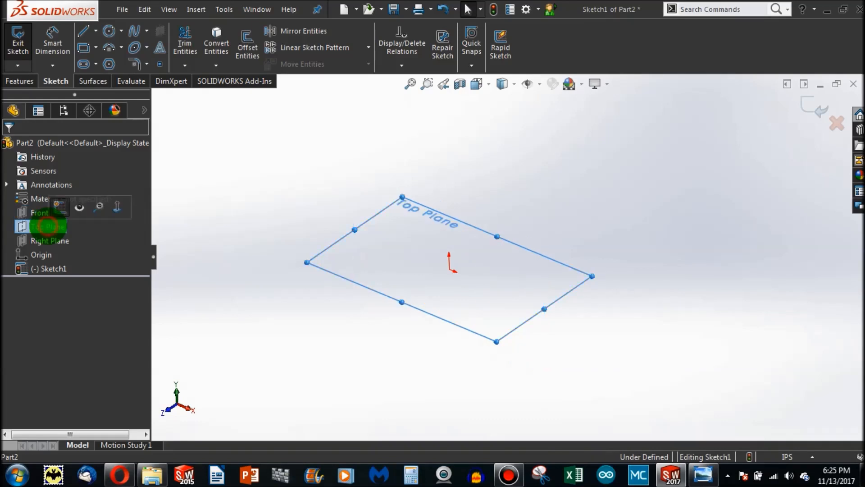
click(49, 240)
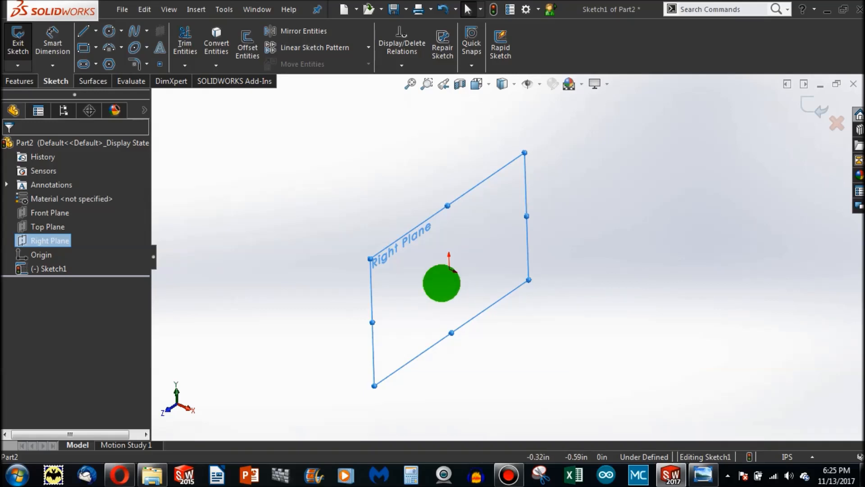
click(50, 212)
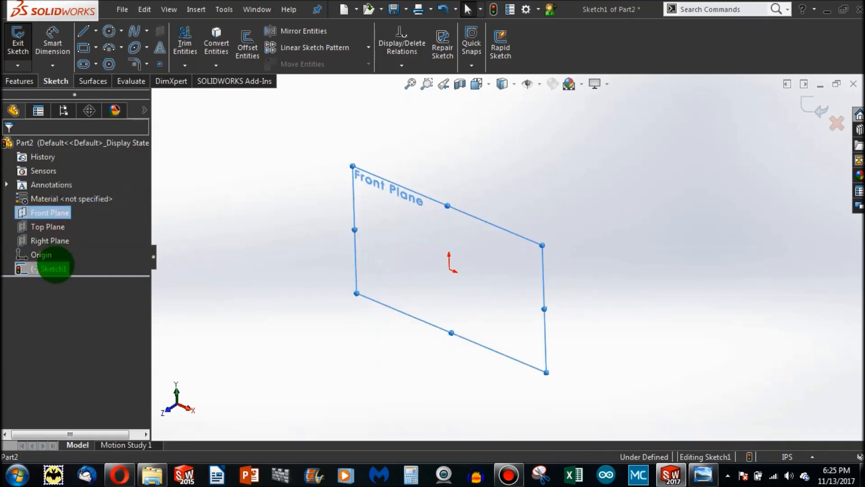
key(ctrl+8)
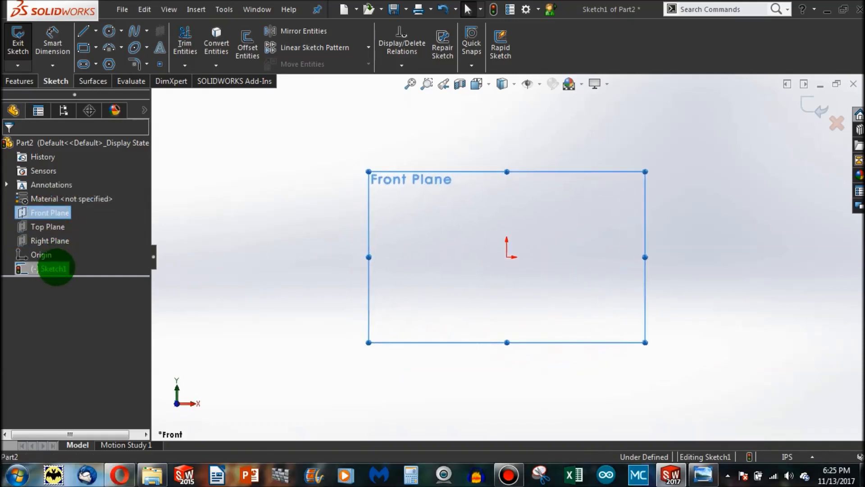
Sketch a base line about 4.76 in rightward from the origin, a short outward slant, a vertical line up and a short horizontal line back leftward.
scroll(581, 250, down, 2)
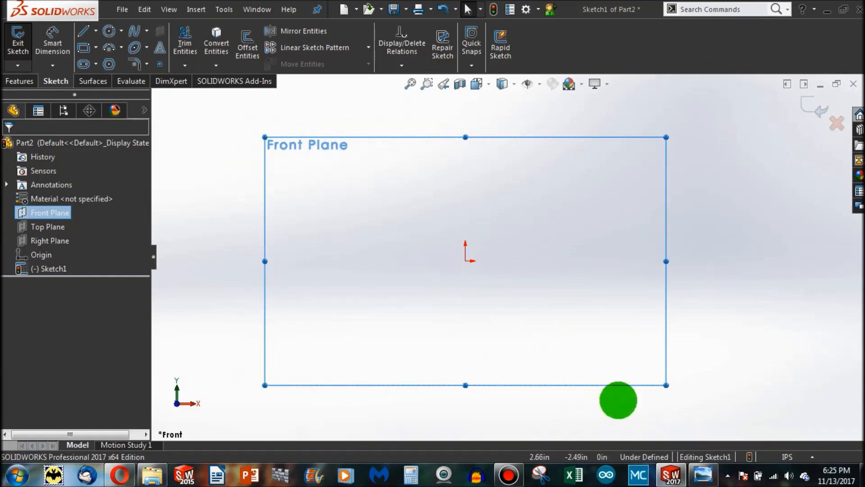
click(82, 30)
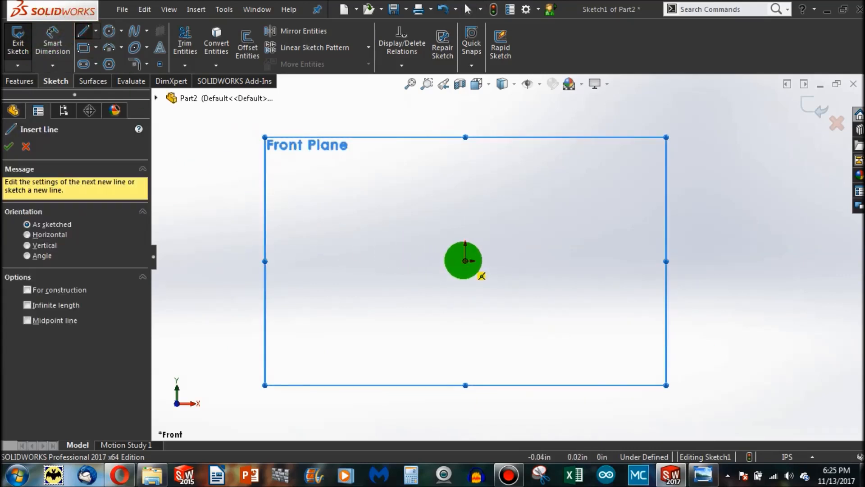
click(465, 260)
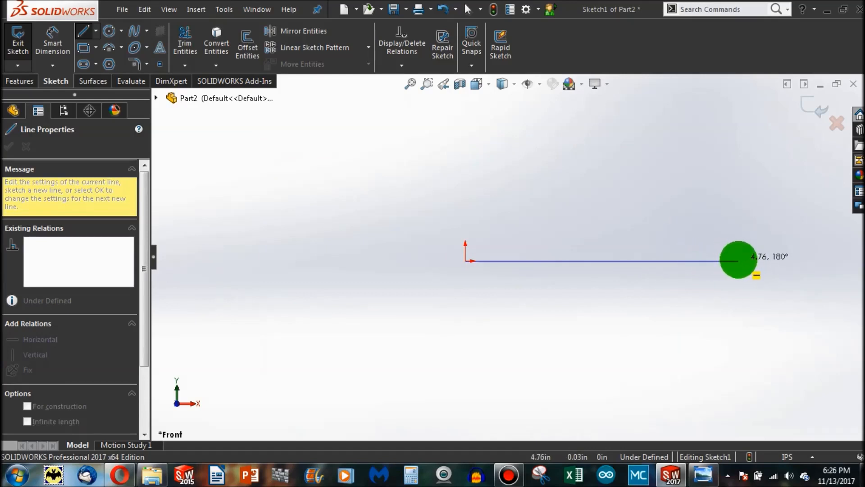
click(738, 261)
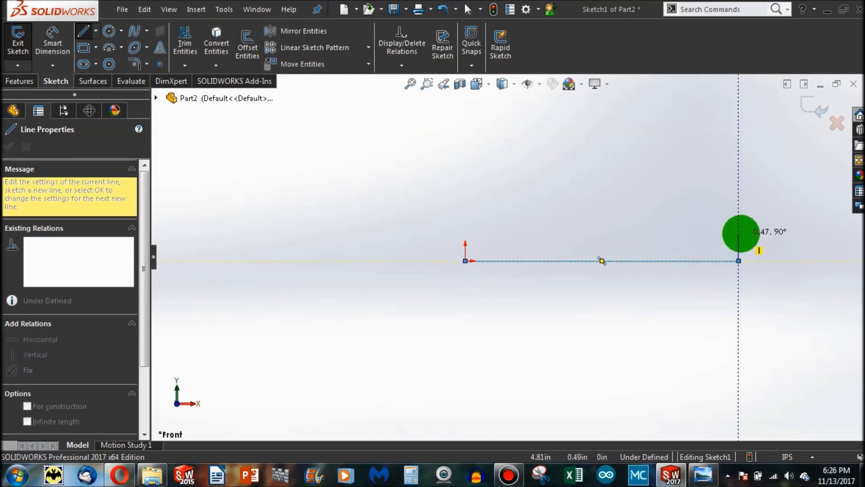
click(744, 242)
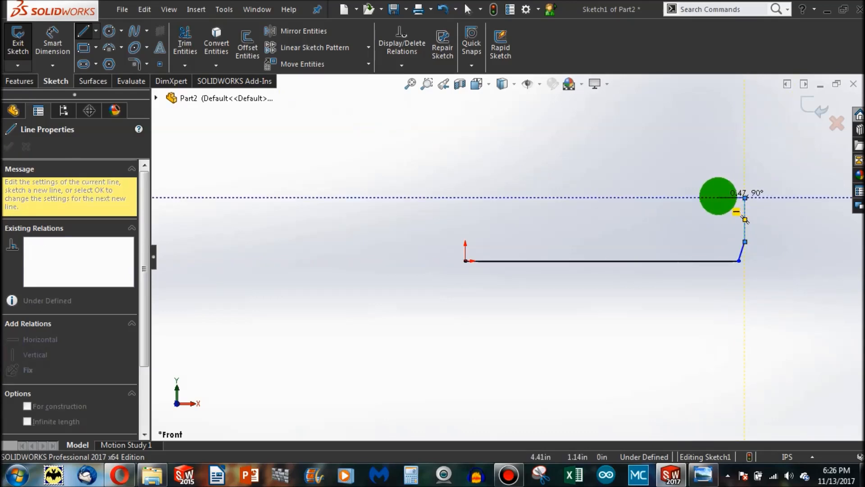
click(744, 197)
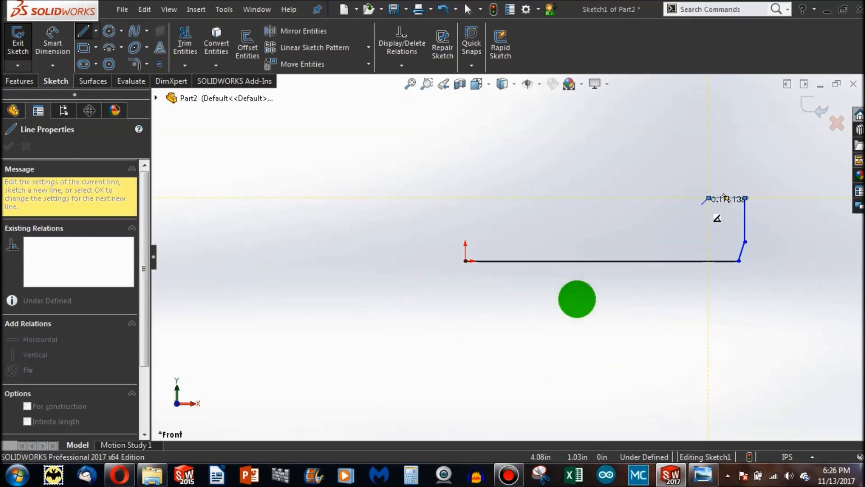
key(Escape)
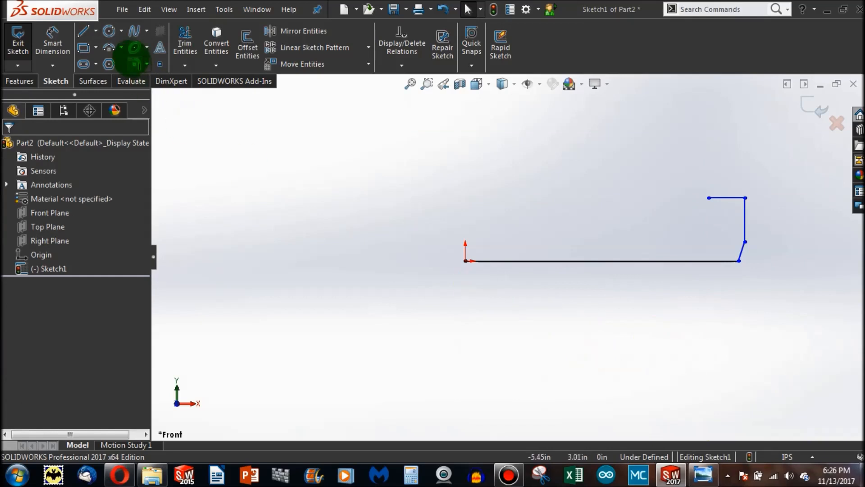
Sketch a shallow, downward-bowed three-point arc leftward from the free end of the short horizontal line, staying above the base line.
click(107, 47)
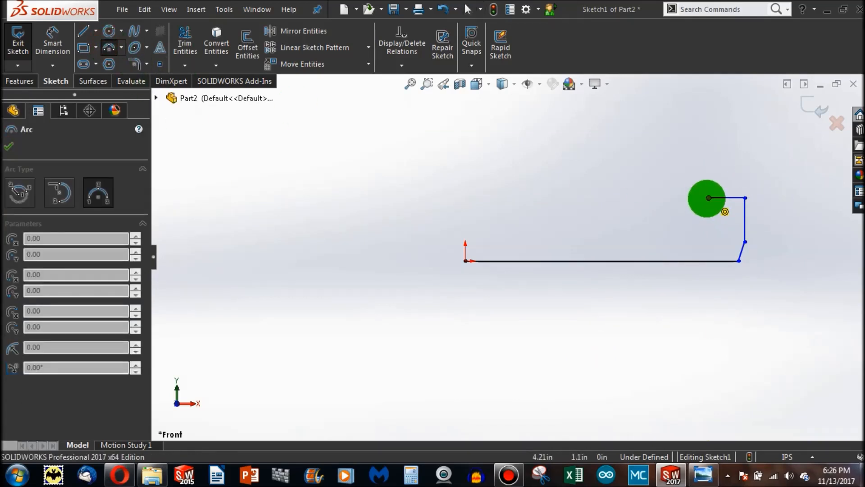
click(709, 197)
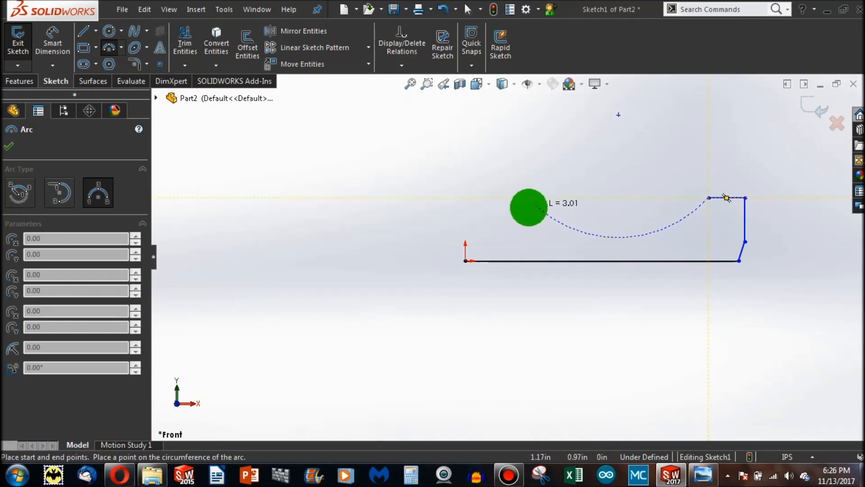
click(513, 207)
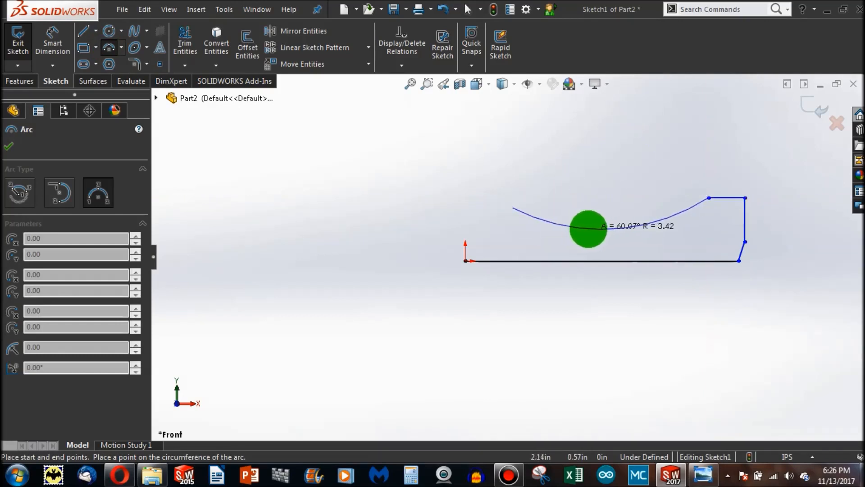
click(589, 231)
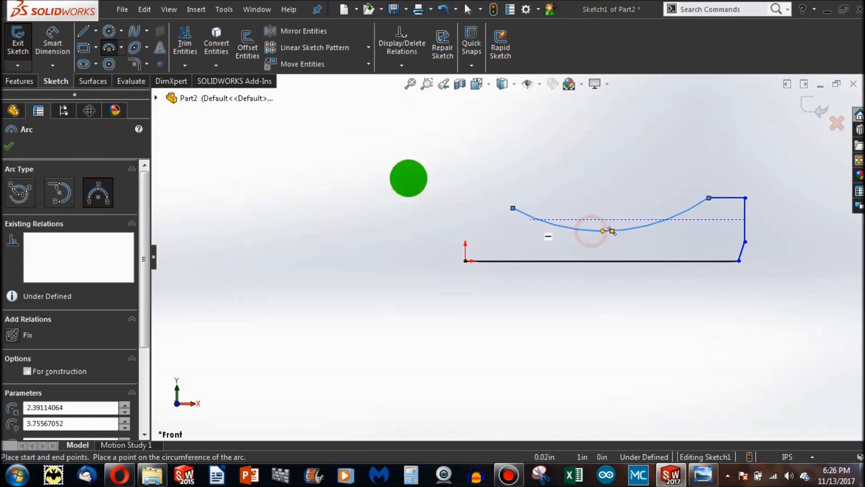
Close the profile with a line sloping up from the arc's left end and a vertical line about 1.39 in down to the origin.
click(84, 31)
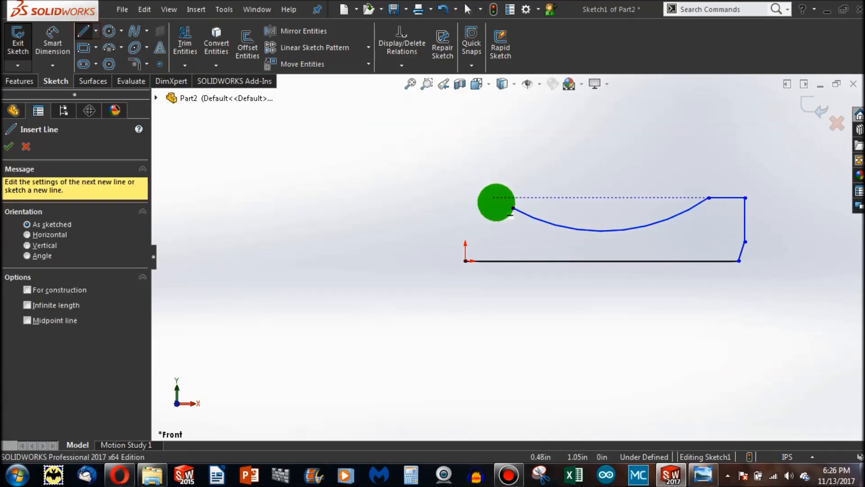
click(513, 209)
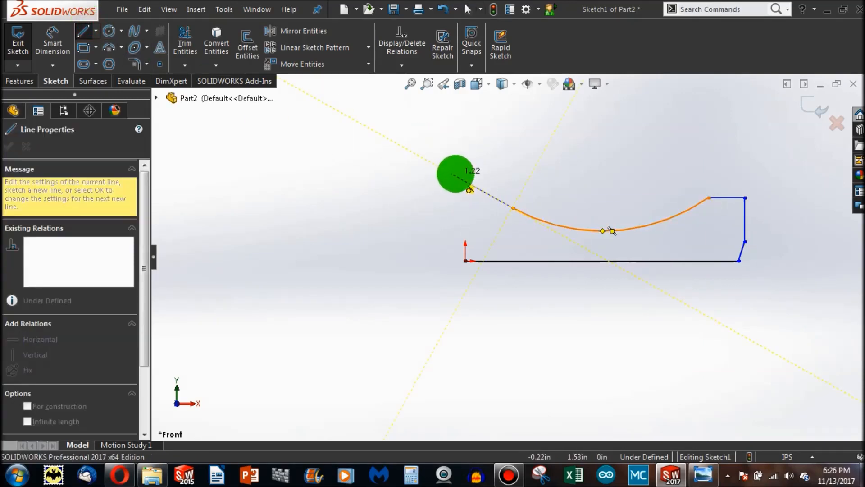
click(466, 181)
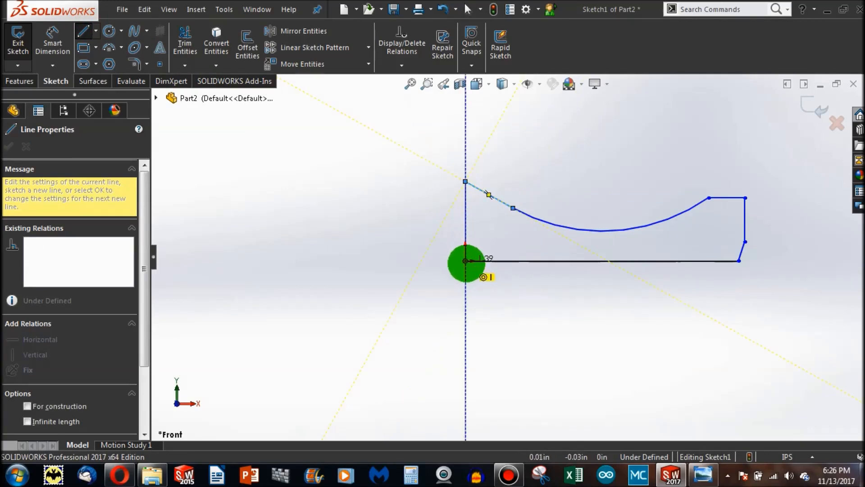
click(465, 261)
key(Escape)
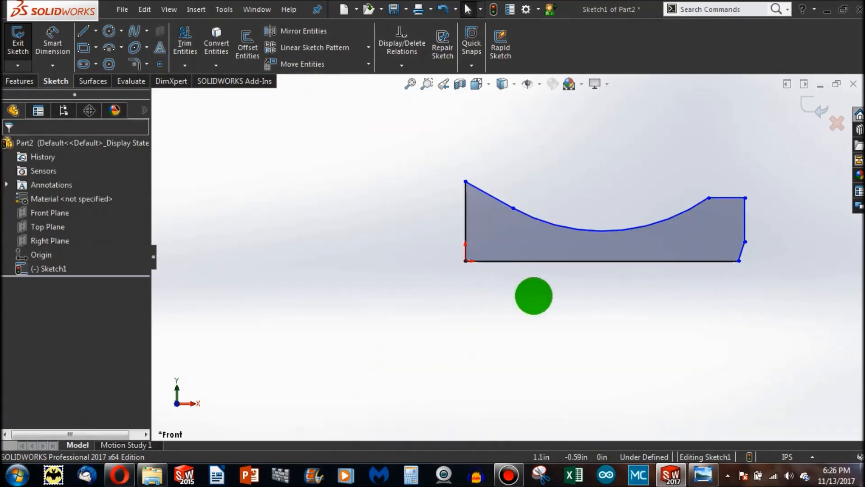
Replace the sloped line with a horizontal line about 0.32 in long from the vertical line's upper end and a slanted line to the arc.
click(502, 202)
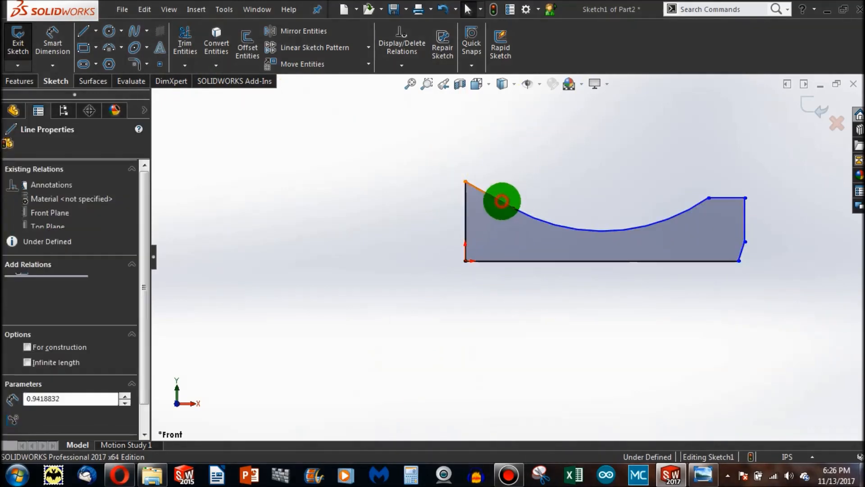
key(Delete)
click(83, 31)
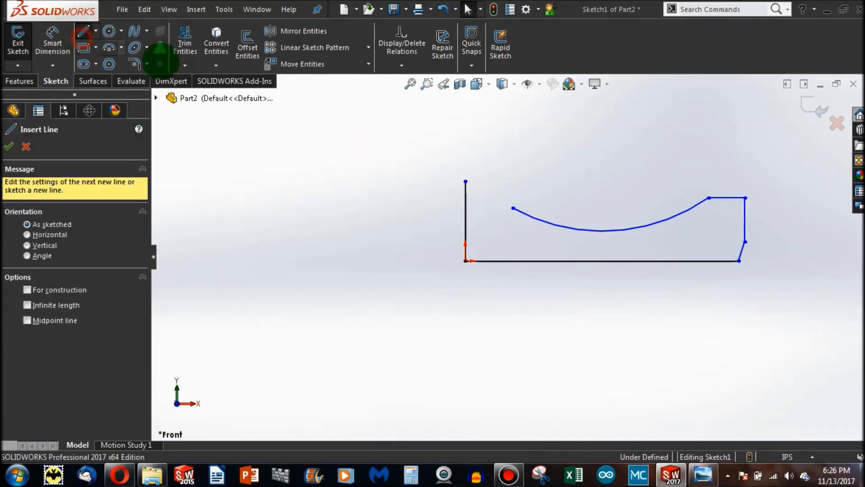
click(466, 181)
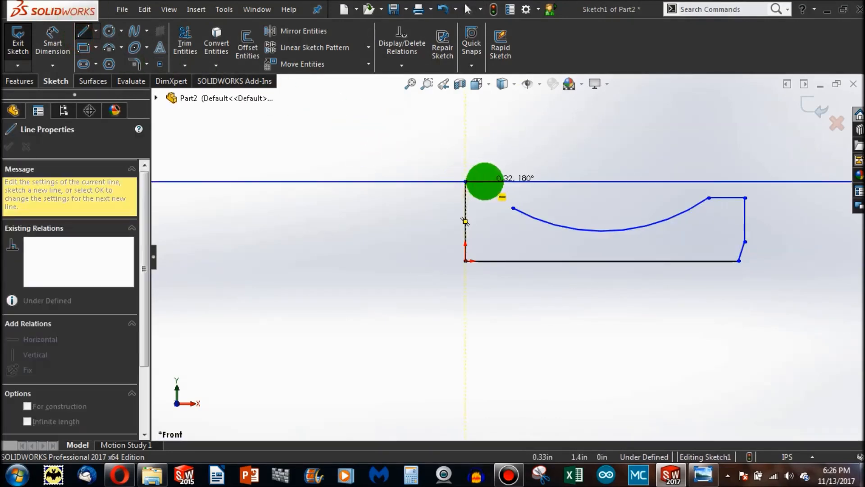
click(514, 208)
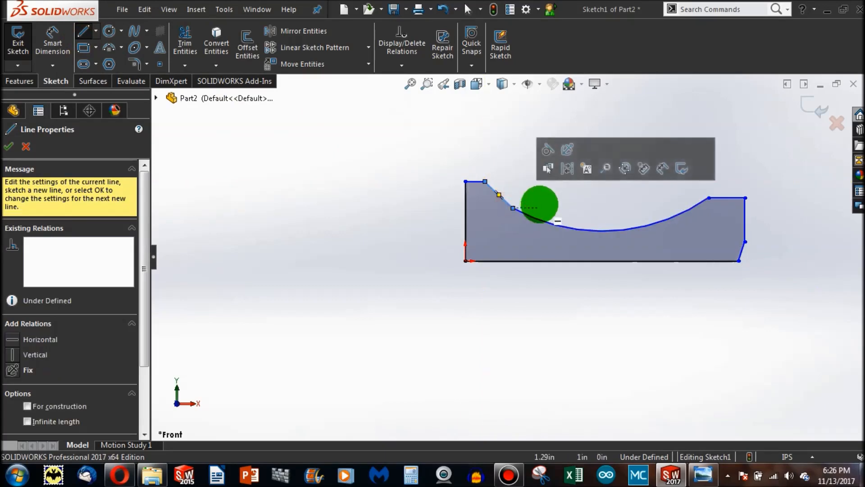
key(Escape)
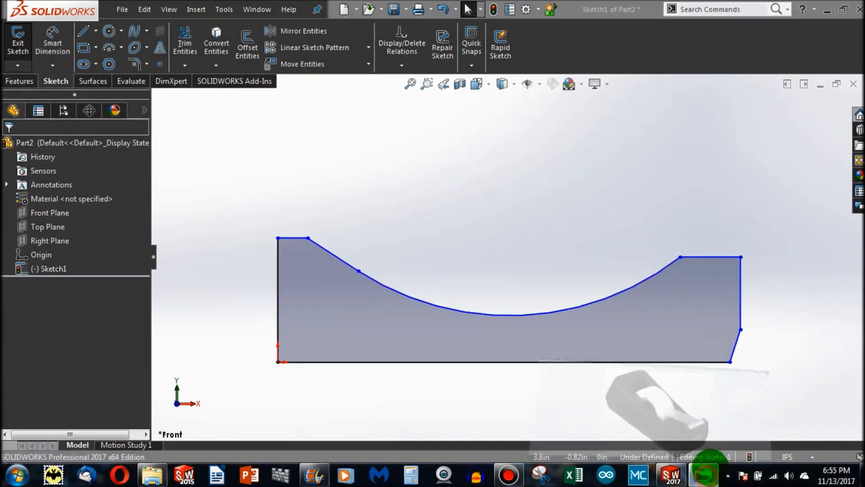
Switch to Windows Photo Viewer with the tape dispenser photo etilize_58419.png and place its window beside the sketch.
click(708, 473)
drag(496, 5, 863, 113)
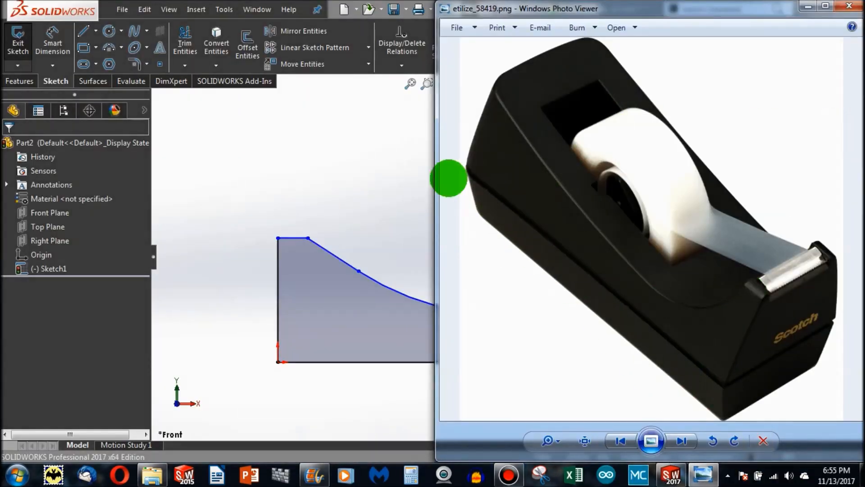
Return to the SOLIDWORKS sketch and bring up the reference photo to compare it with the side profile.
click(358, 239)
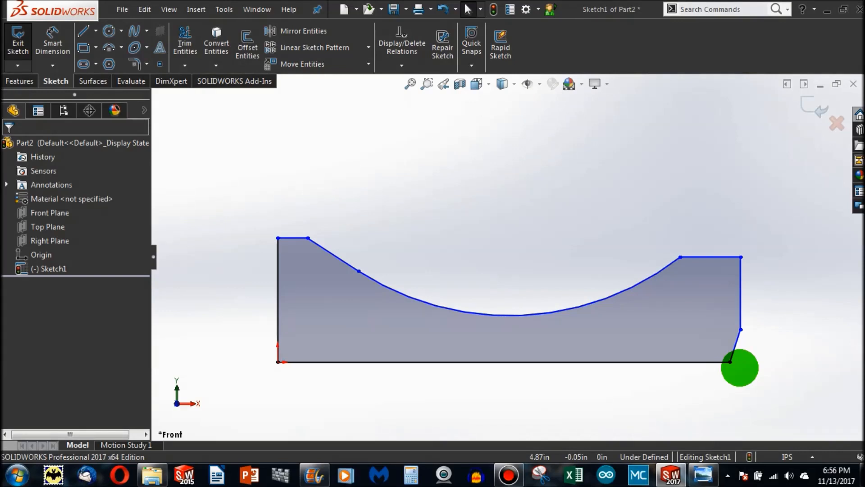
click(703, 474)
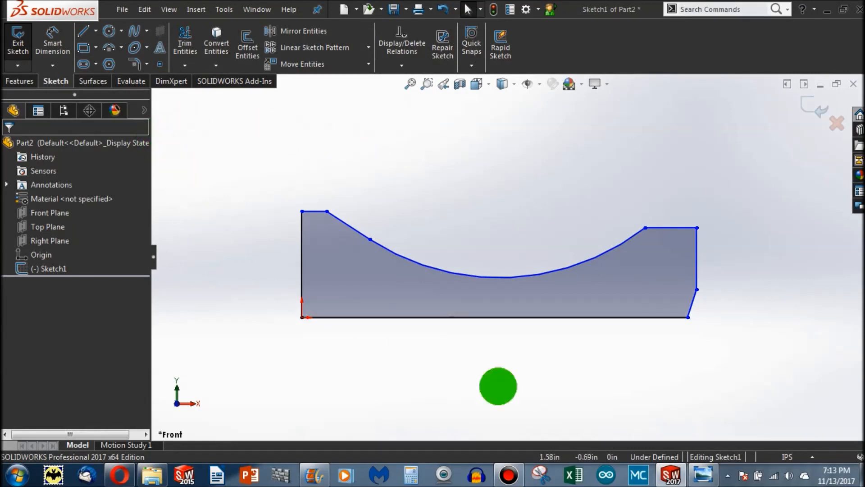
Exit Sketch1 by rebuilding the part, and reopen the sketch for editing.
click(84, 270)
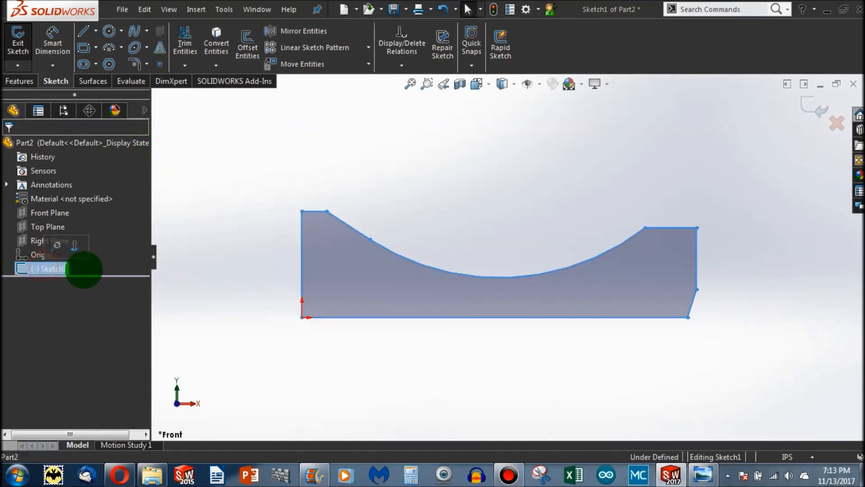
ctrl+click(55, 258)
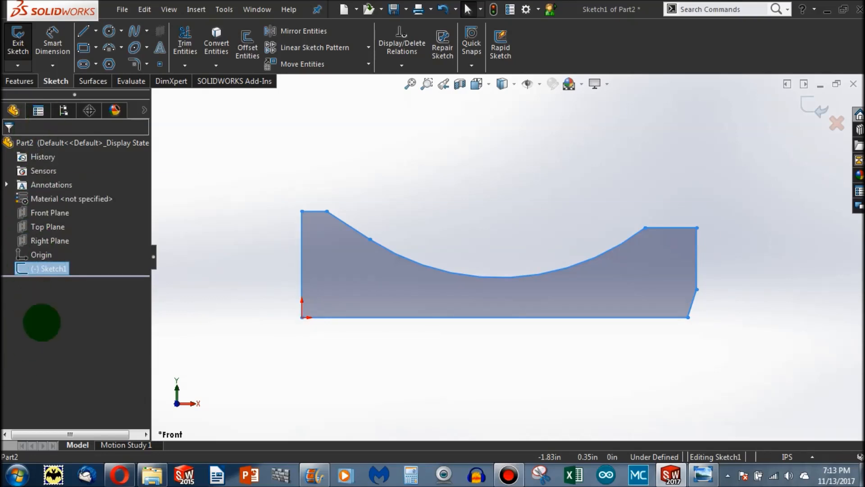
click(295, 350)
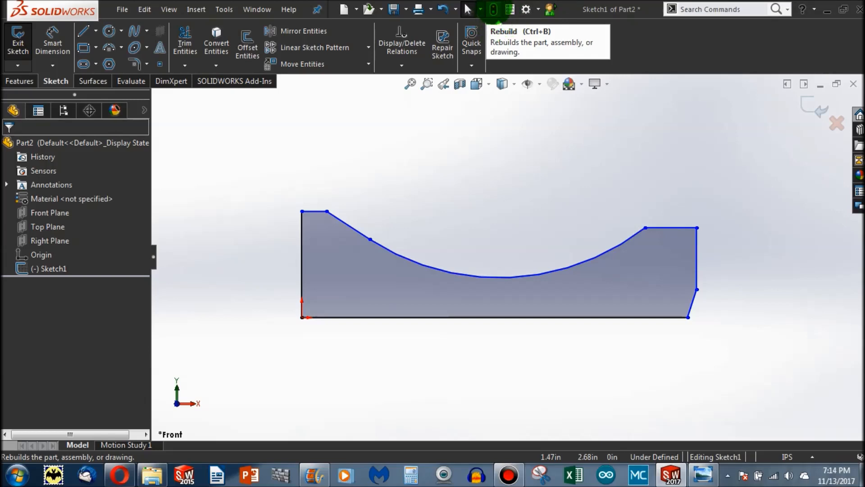
click(494, 9)
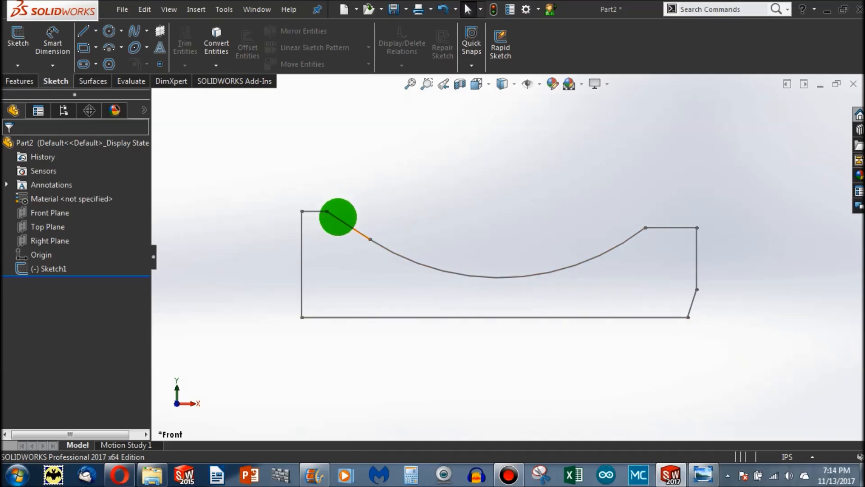
right_click(338, 218)
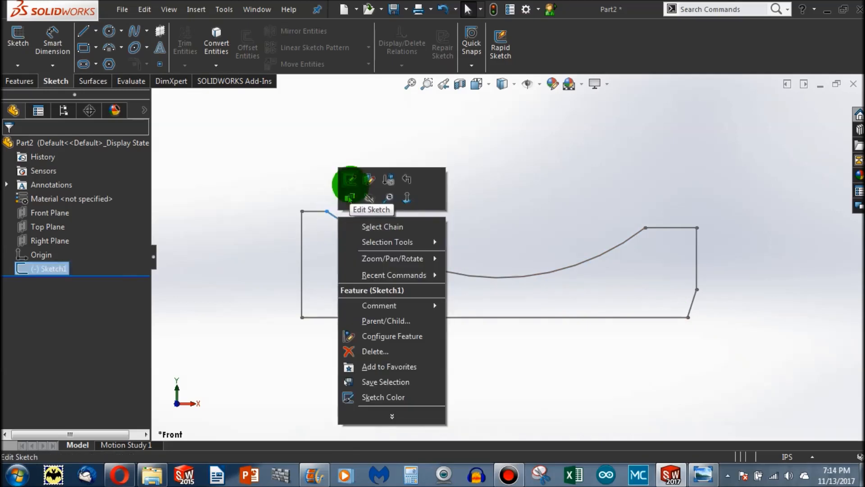
click(351, 179)
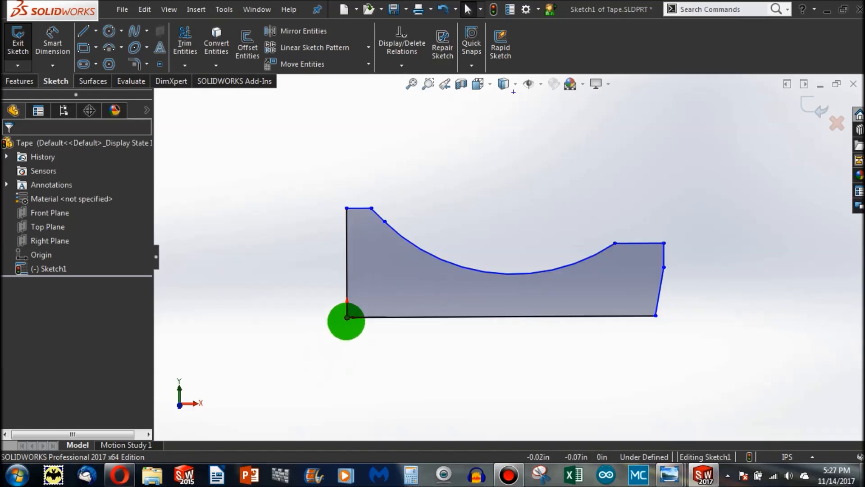
Inspect the base line's relations and its attachment to the origin.
click(366, 341)
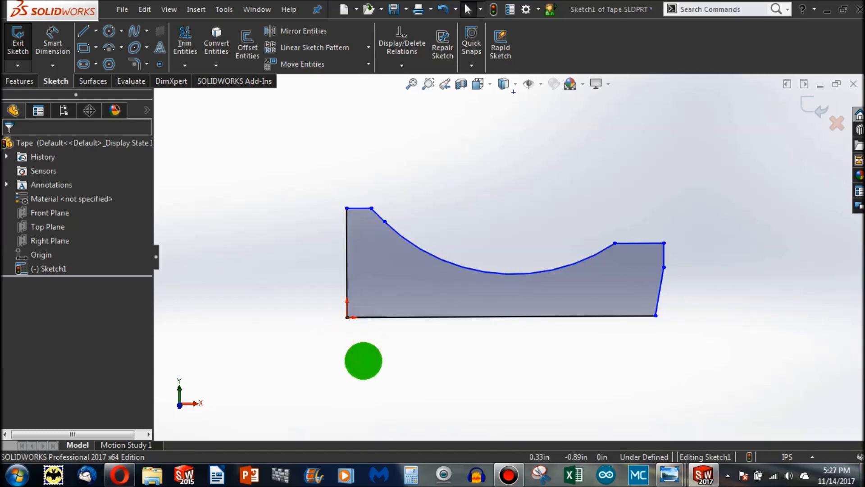
click(411, 315)
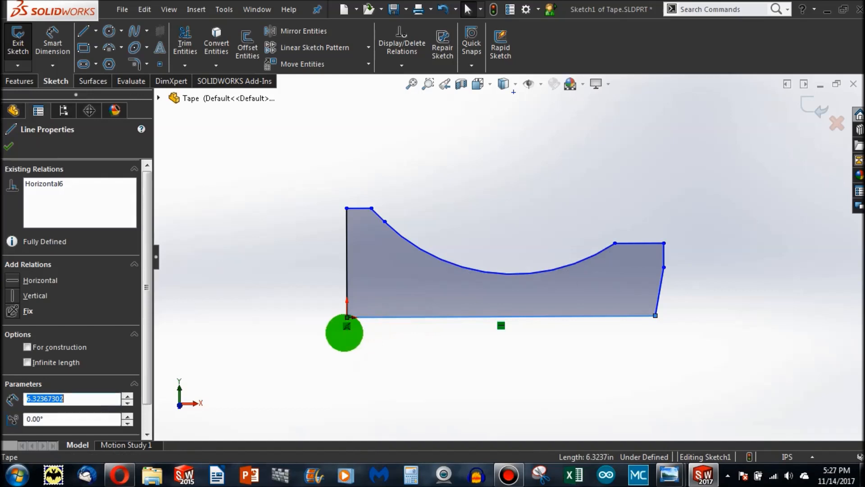
click(304, 346)
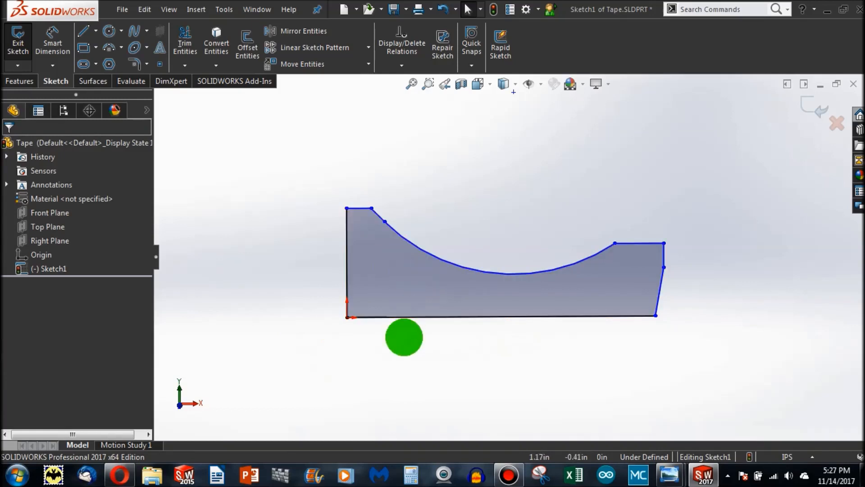
click(417, 317)
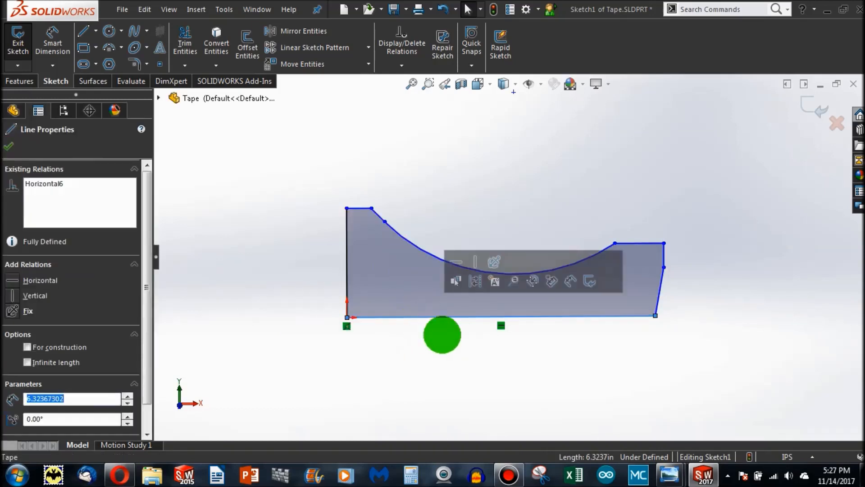
click(479, 345)
Move the right vertical line's lower endpoint outward to about X 6.83, Y 0.69 in and stretch the base line to about 6.69 in.
drag(662, 267, 678, 286)
click(656, 316)
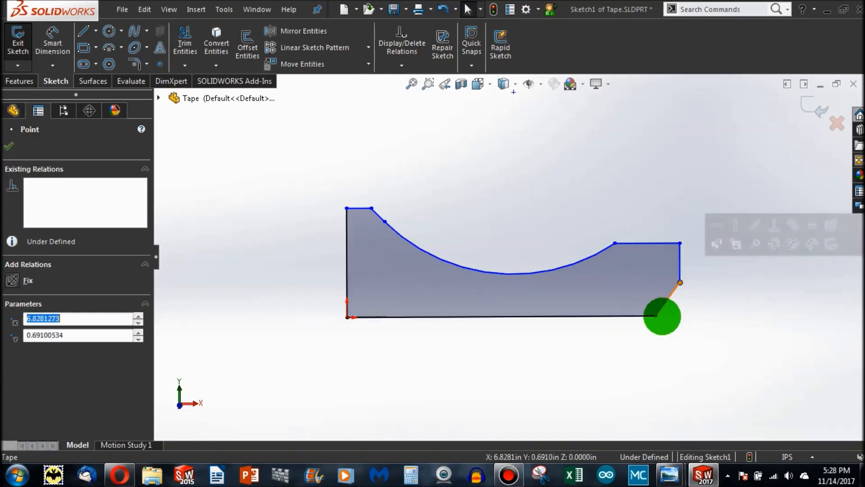
drag(656, 317, 676, 322)
click(644, 354)
Check the relations on the left vertical line and the base line, including the base line's horizontal relation.
click(607, 317)
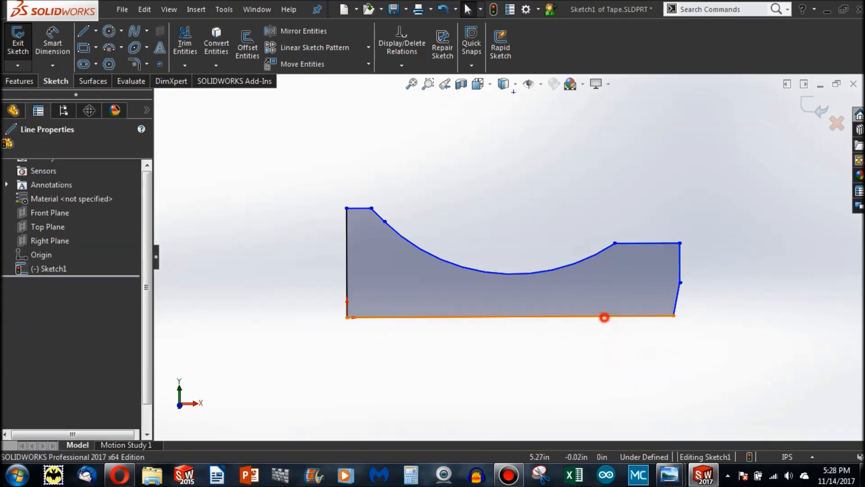
click(348, 257)
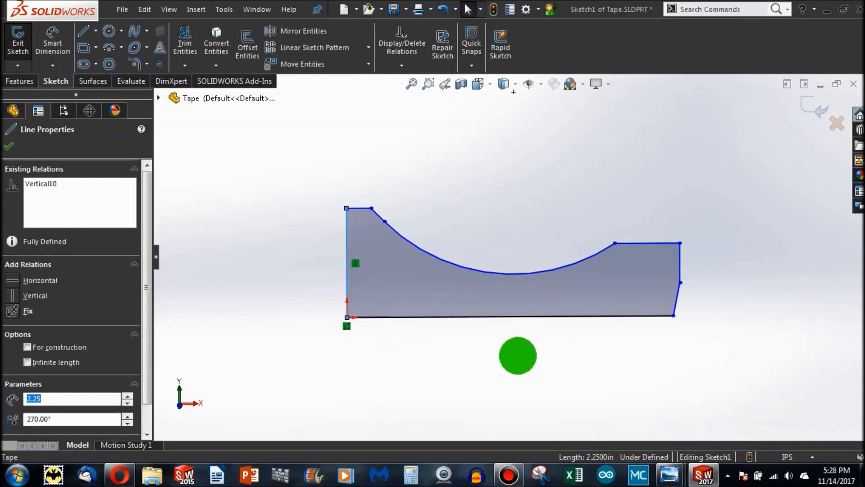
click(518, 362)
click(432, 318)
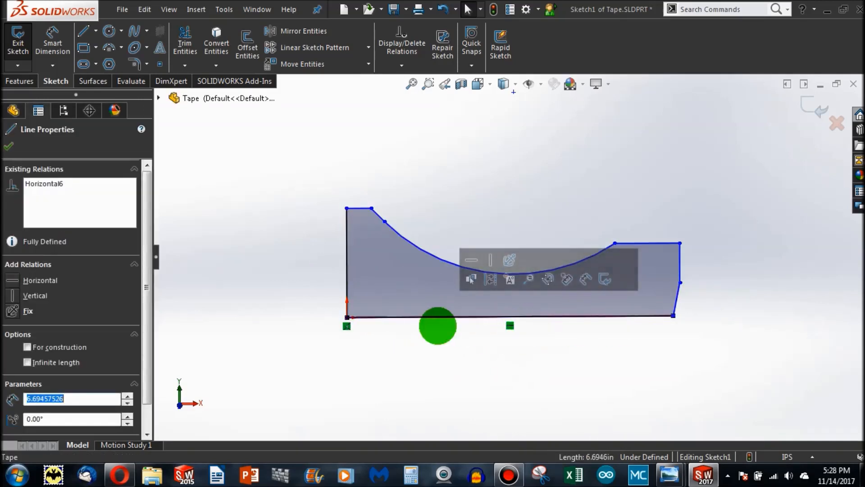
click(510, 325)
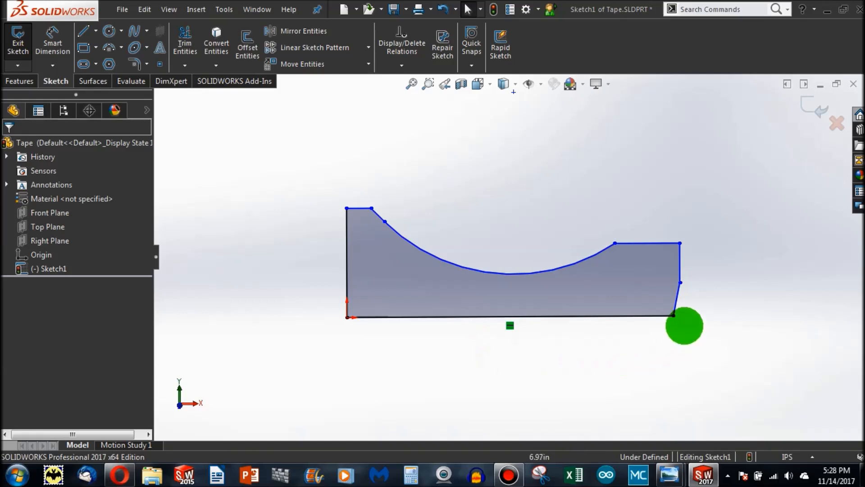
Try to pull the base line's right endpoint upward, shortening the line to about 6.61 in, and recheck its relations.
mouse_move(674, 315)
mouse_down()
mouse_move(528, 328)
mouse_move(708, 329)
mouse_move(634, 328)
mouse_move(655, 270)
mouse_move(670, 263)
mouse_up()
click(551, 328)
click(554, 316)
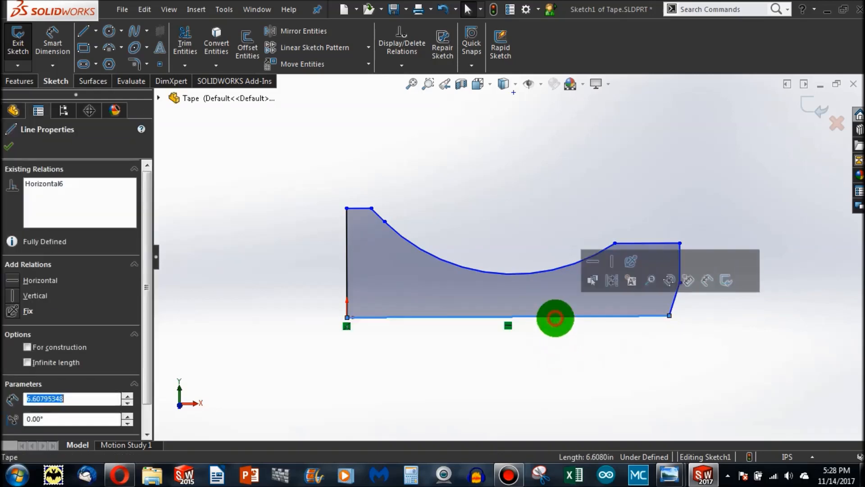
click(518, 336)
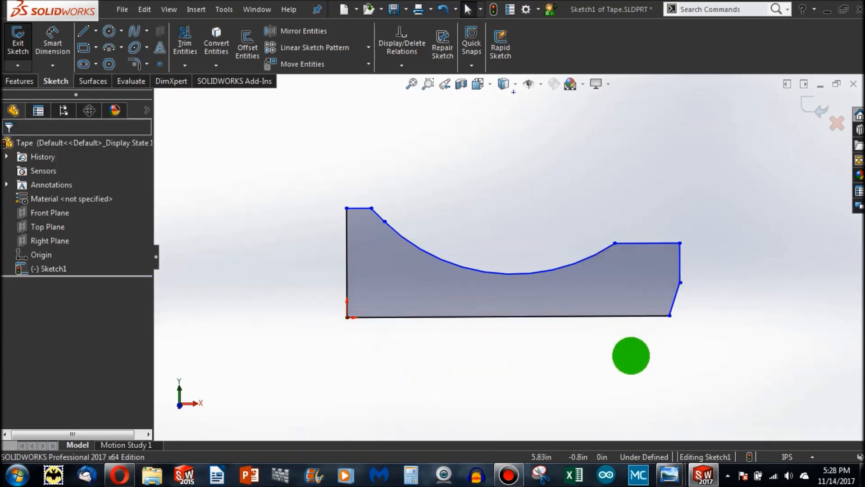
Sketch a horizontal line about 2.34 in long leftward from the origin and delete it.
click(83, 30)
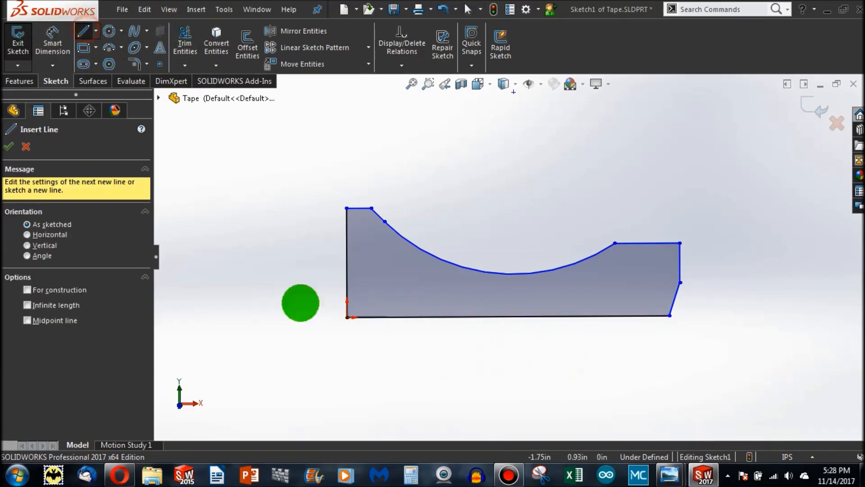
click(347, 317)
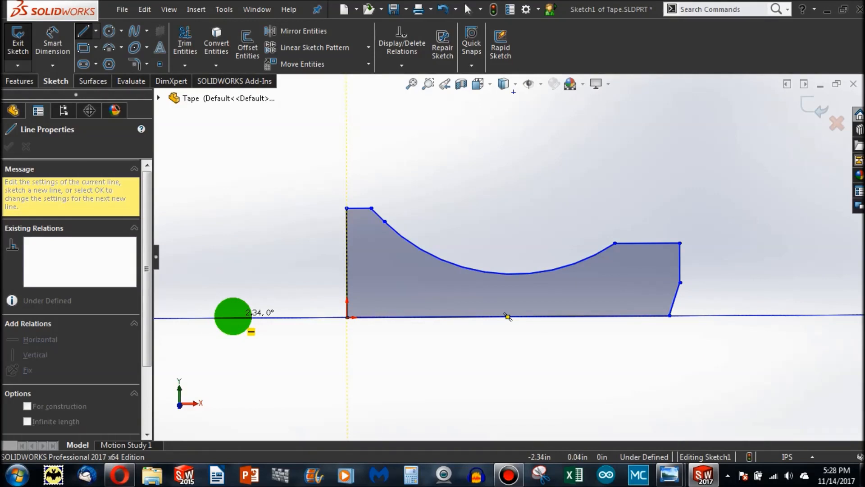
click(233, 317)
key(Escape)
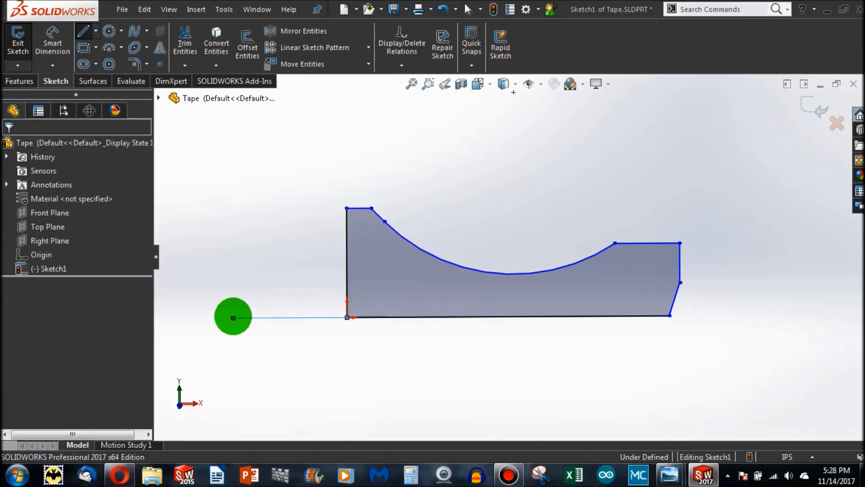
click(261, 317)
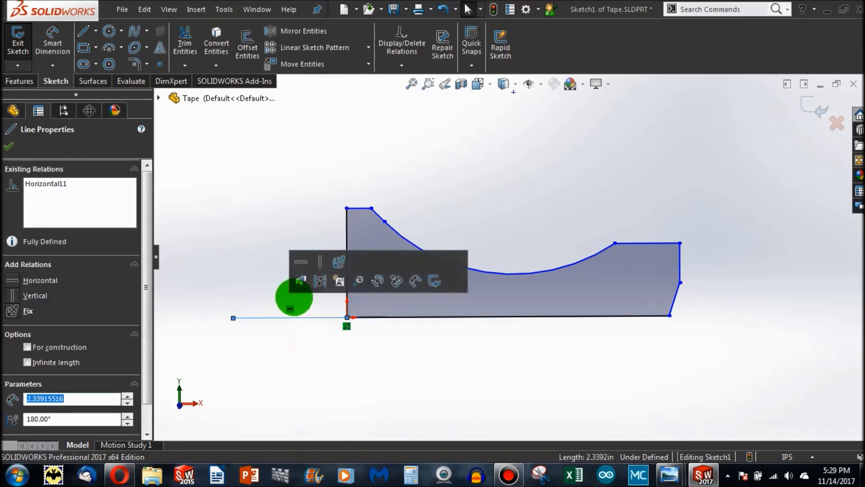
key(Delete)
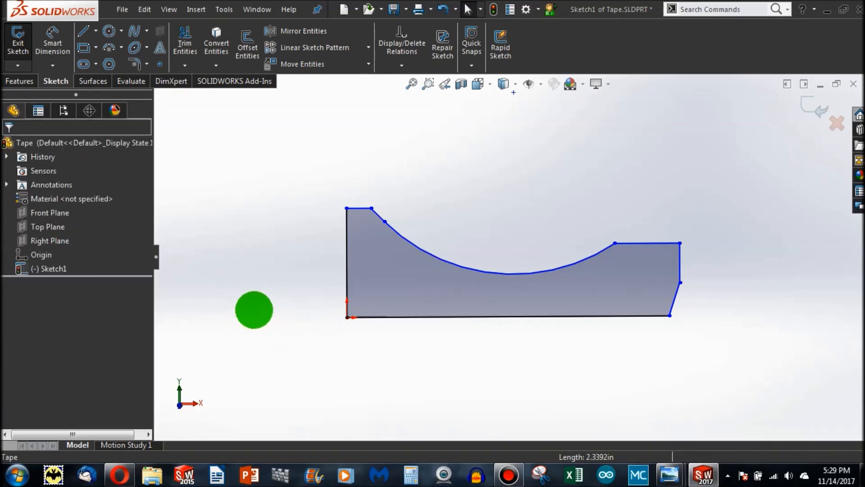
click(83, 31)
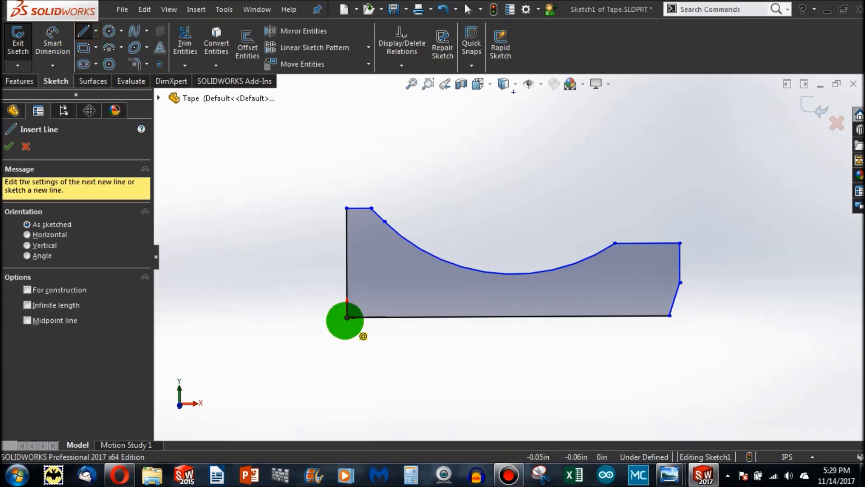
click(347, 317)
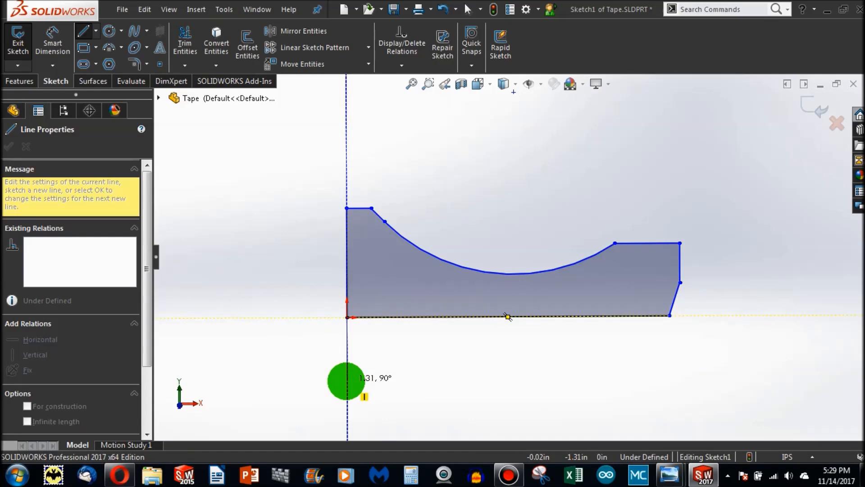
key(Escape)
key(Escape)
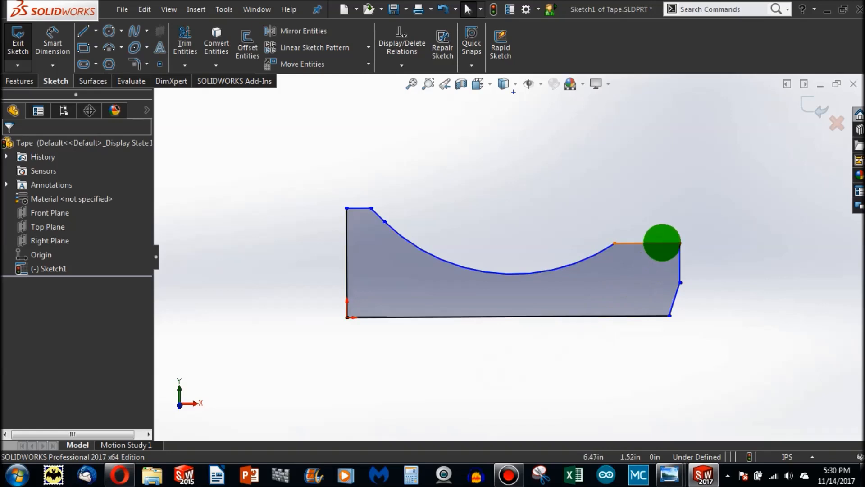
Remove the horizontal relation from the short upper line at the profile's right end.
click(662, 242)
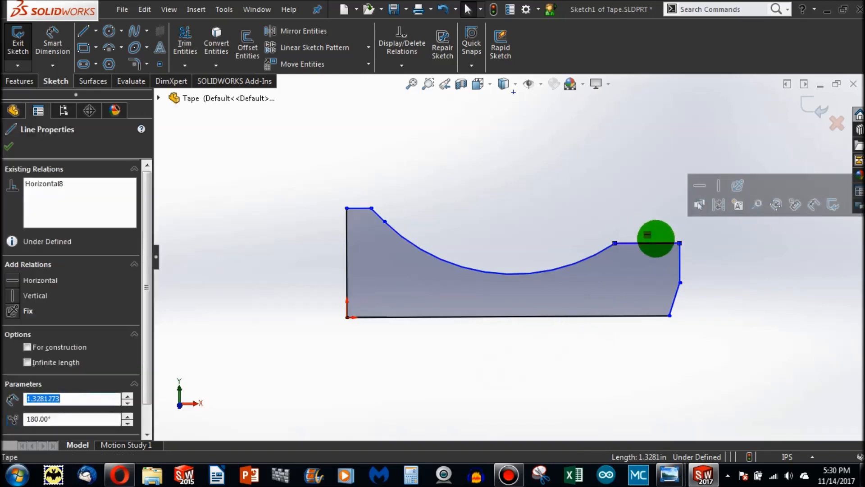
key(Escape)
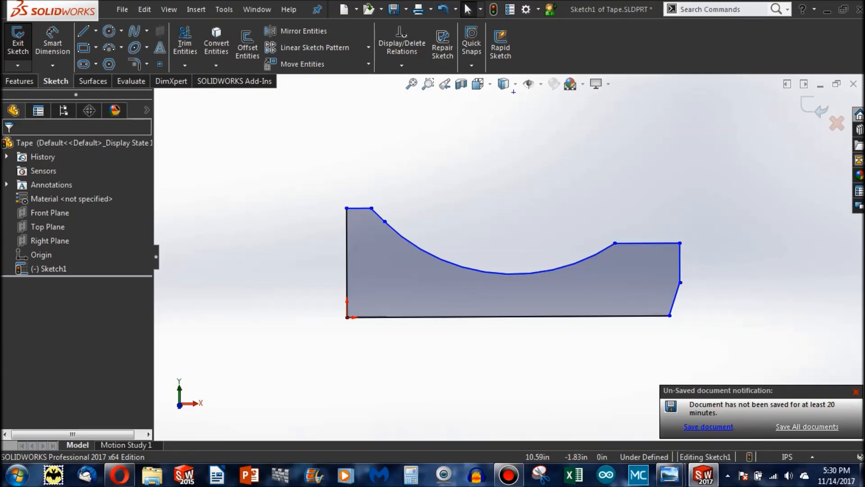
click(856, 392)
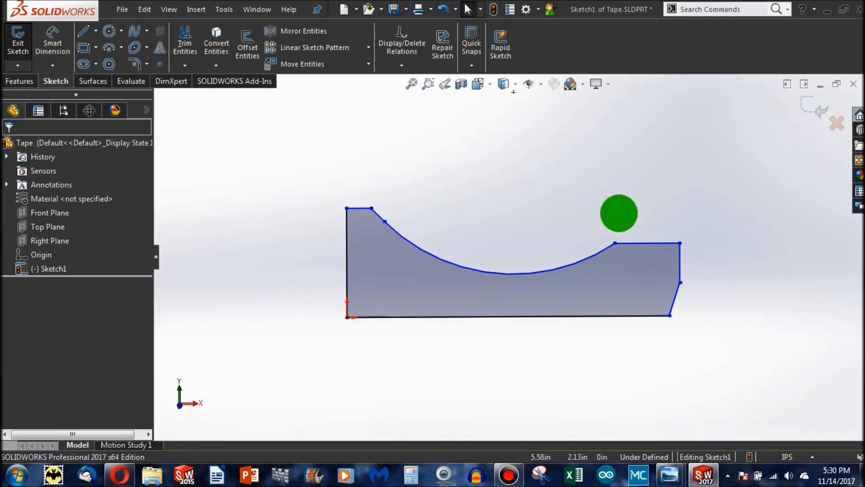
Add a Horizontal relation to the short upper right line and check its list of existing relations.
click(637, 243)
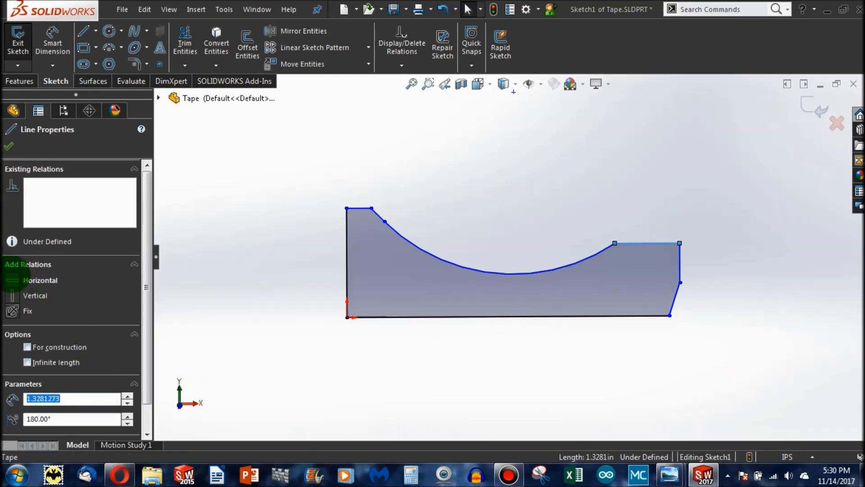
click(15, 278)
click(624, 179)
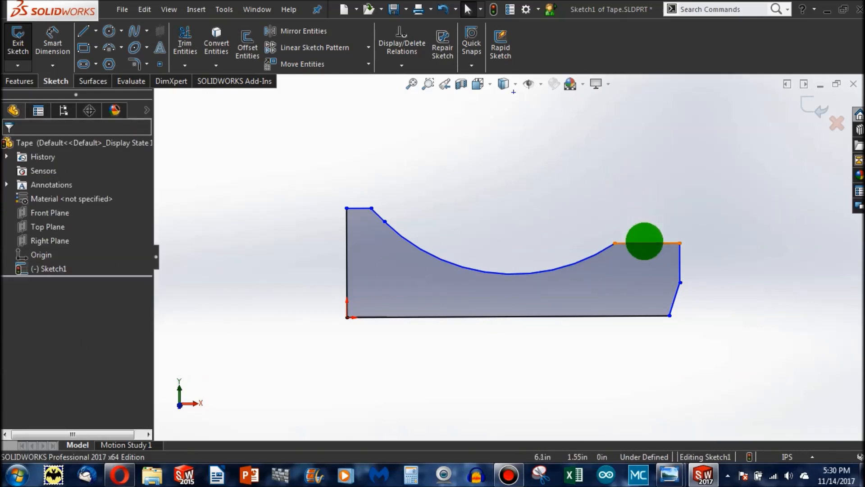
click(644, 242)
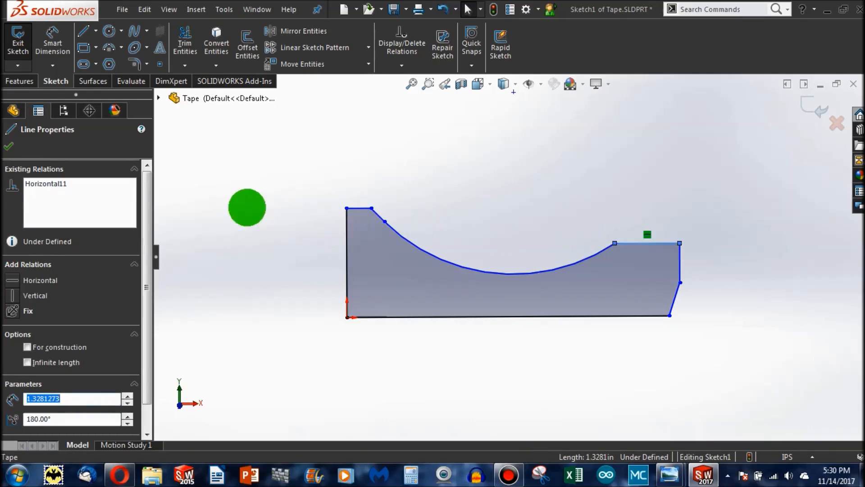
click(247, 207)
Sketch a slanted test line leftward from the origin, about 2.02 in long, and make it horizontal.
click(83, 31)
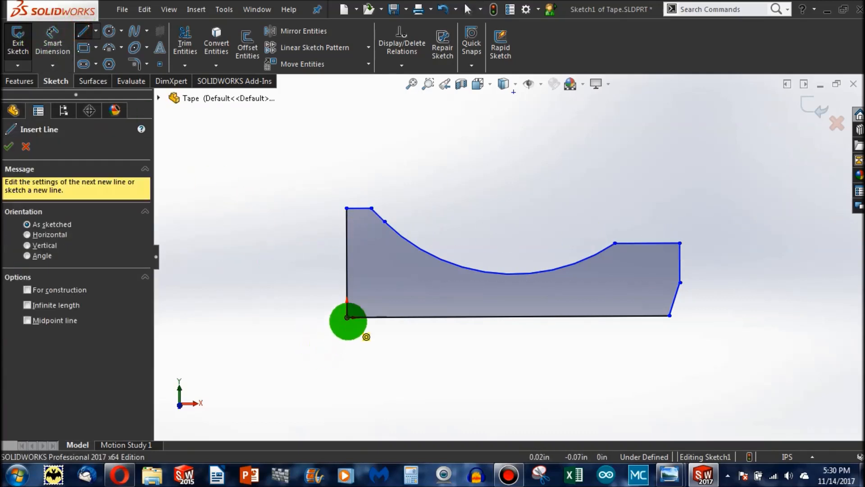
click(347, 317)
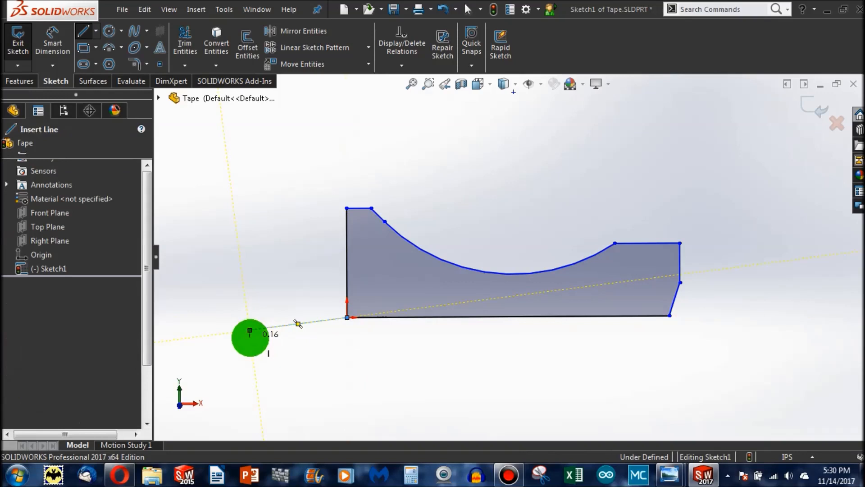
key(Escape)
click(308, 321)
click(13, 279)
click(313, 360)
click(310, 318)
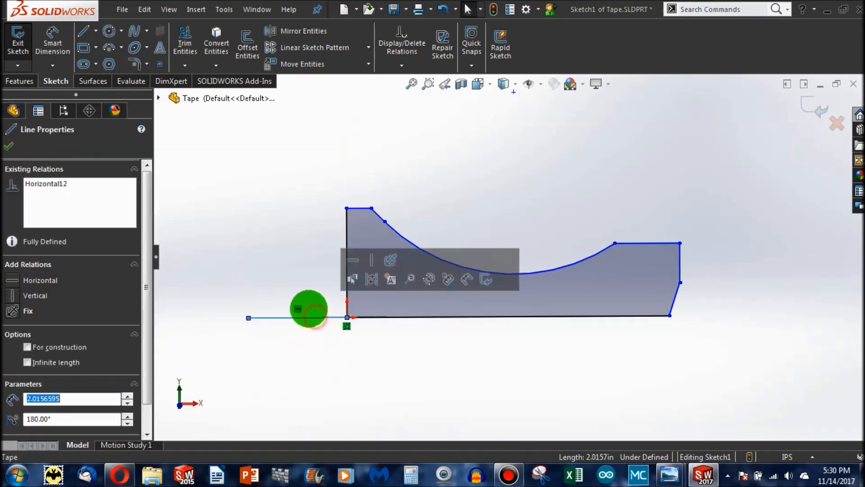
Remove the test line's horizontal relation and swing its free end below the origin, to about 1.95 in long.
click(296, 309)
key(Delete)
drag(248, 318, 316, 407)
Add a Vertical relation to the test line below the origin and delete the line.
click(324, 370)
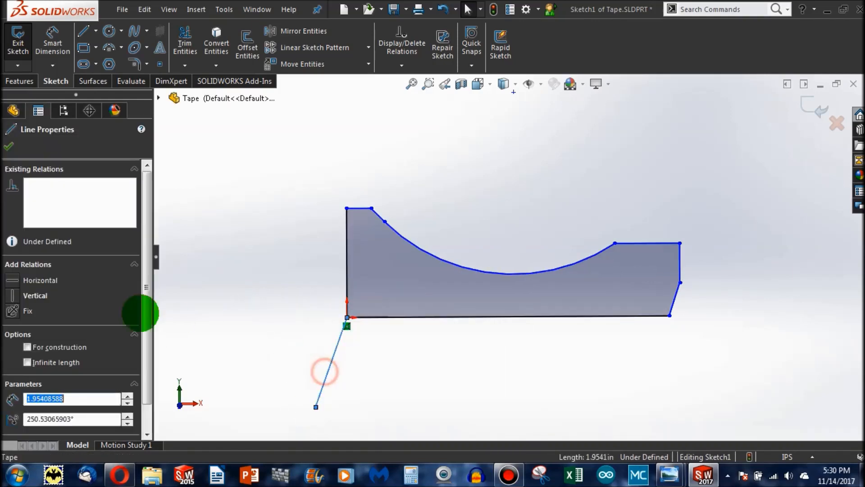
click(12, 295)
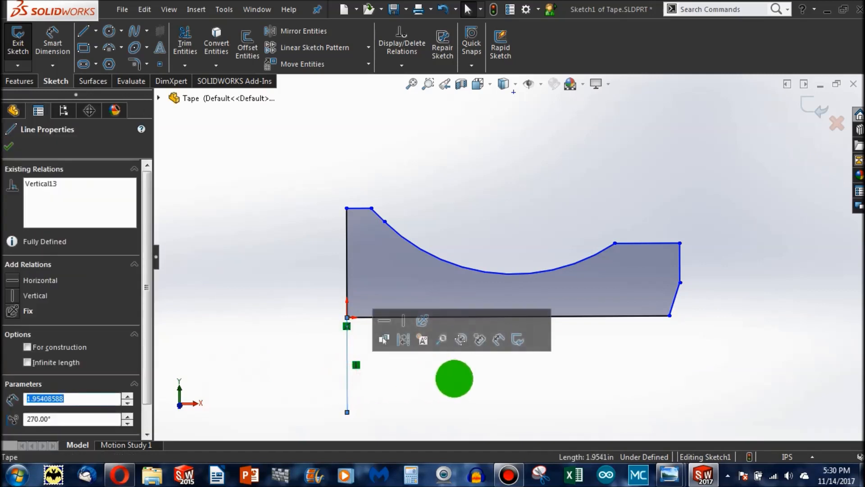
key(Delete)
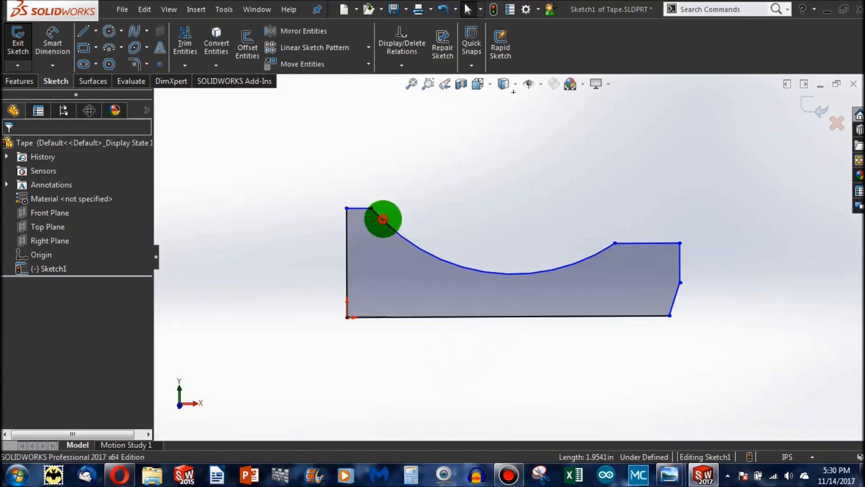
Remove the Tangent relation between the short slanted line and the arc near the profile's upper left.
click(383, 219)
click(388, 226)
click(384, 228)
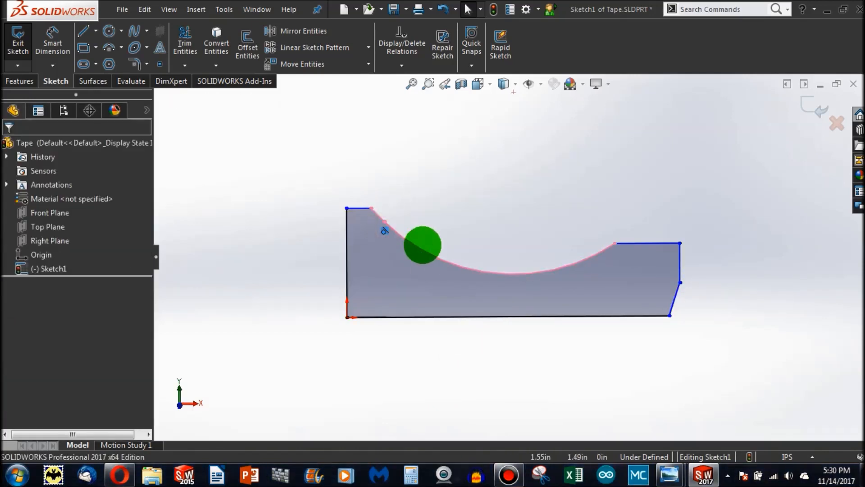
click(384, 221)
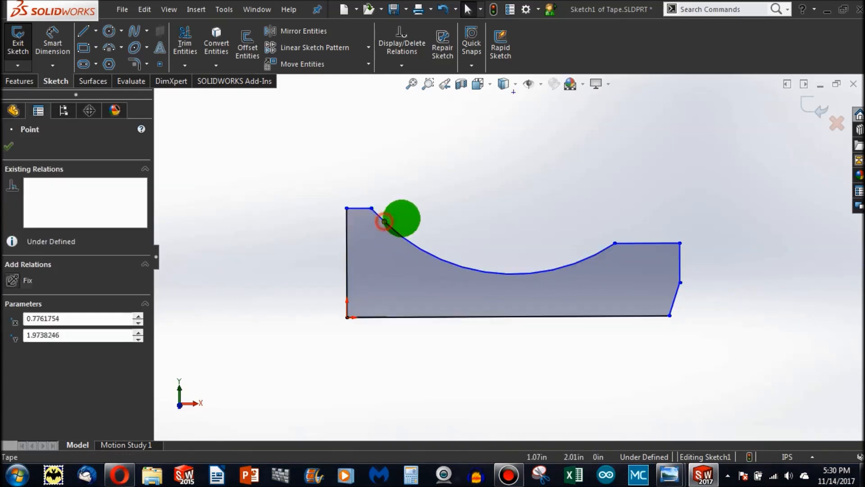
Reposition the point joining the slanted line and the arc to about X 0.76 in, Y 1.84 in.
drag(384, 221, 409, 213)
scroll(428, 228, down, 5)
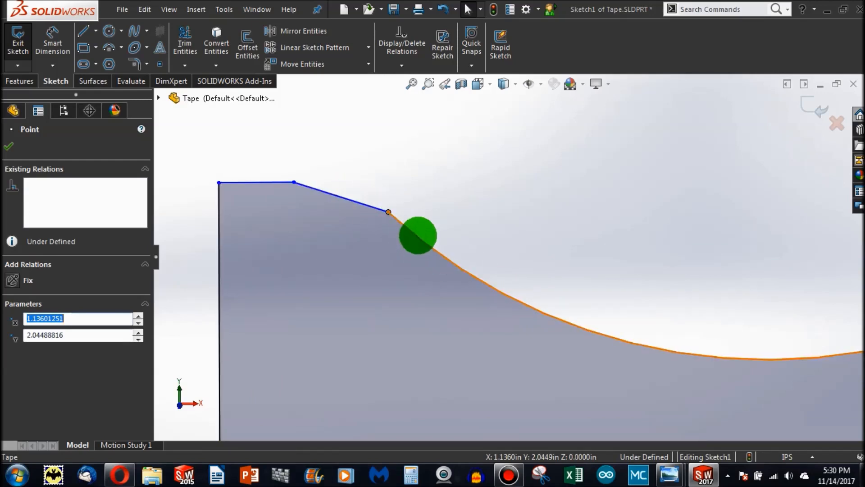
click(438, 214)
click(388, 211)
mouse_move(388, 211)
mouse_down()
mouse_move(354, 252)
mouse_move(367, 236)
mouse_move(365, 245)
mouse_move(317, 255)
mouse_move(343, 228)
mouse_move(333, 244)
mouse_move(338, 251)
mouse_up()
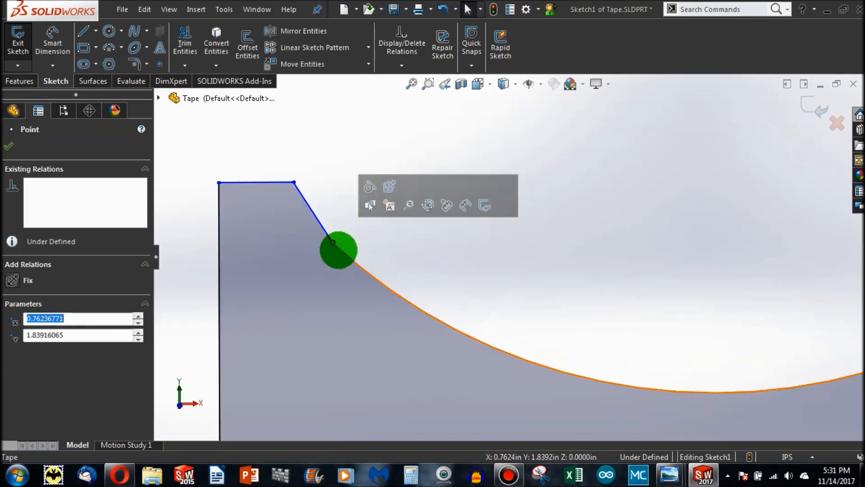
click(414, 250)
scroll(361, 259, down, 6)
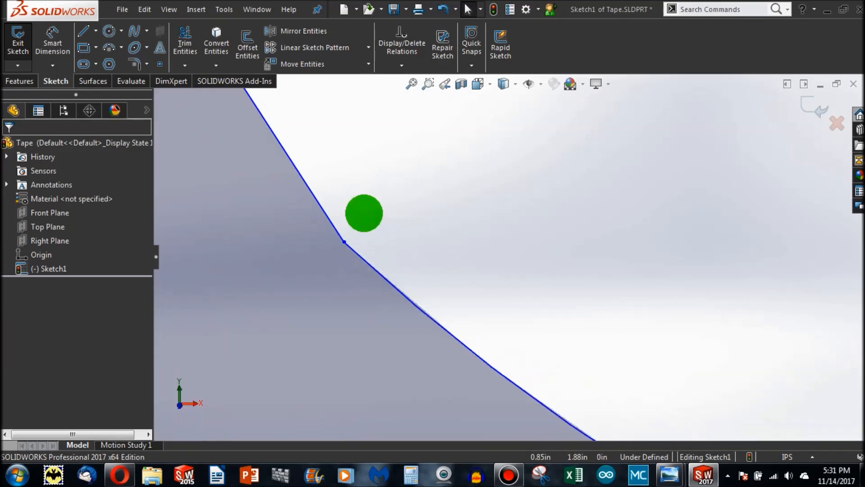
scroll(464, 319, up, 6)
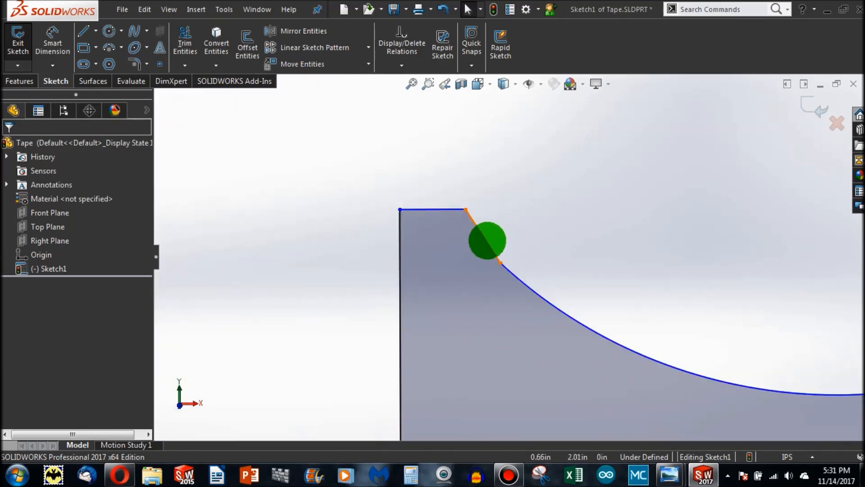
Add a Tangent relation between the short slanted line and the large arc.
click(486, 242)
ctrl+click(523, 280)
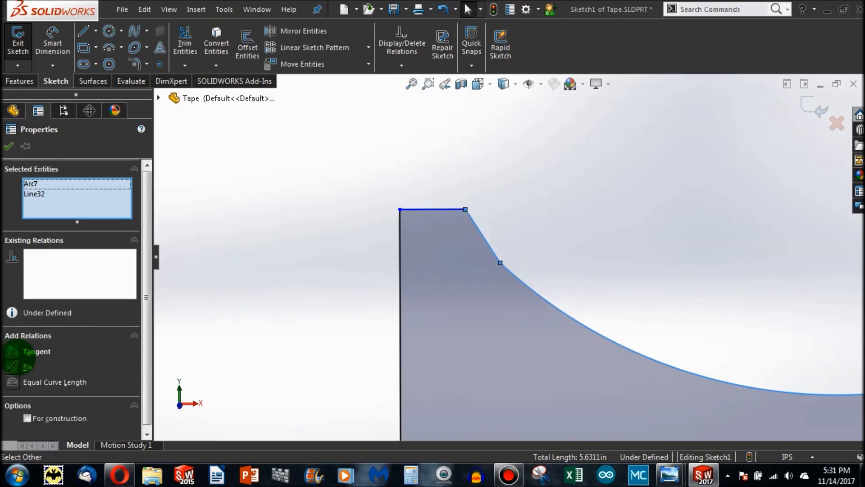
click(10, 351)
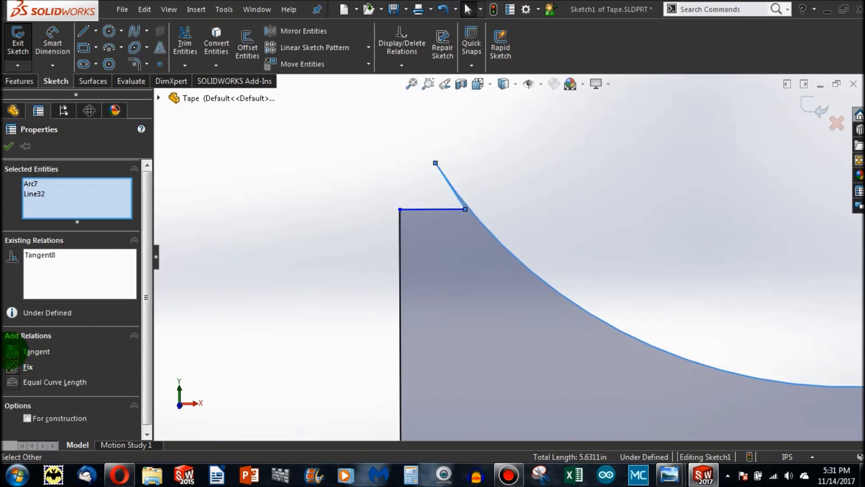
Reposition the tangent point between the slanted line and the arc to about X 0.83 in, Y 1.83 in.
click(354, 307)
drag(436, 163, 509, 262)
click(541, 225)
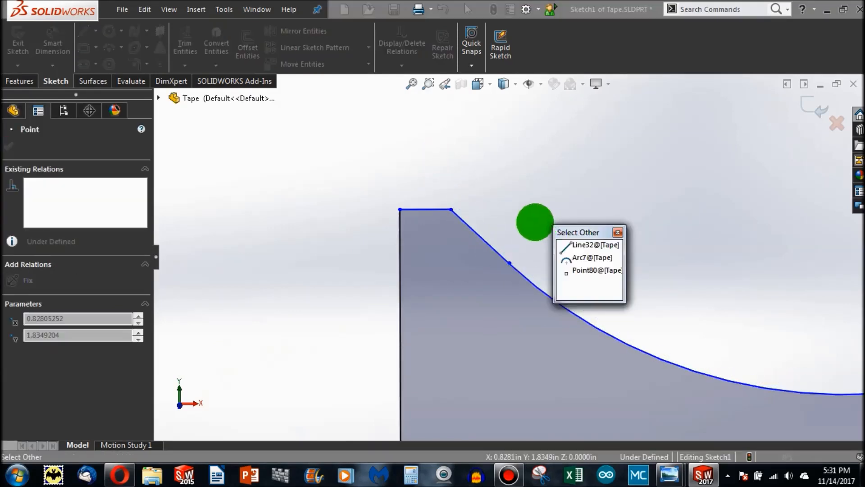
click(535, 223)
scroll(509, 262, down, 5)
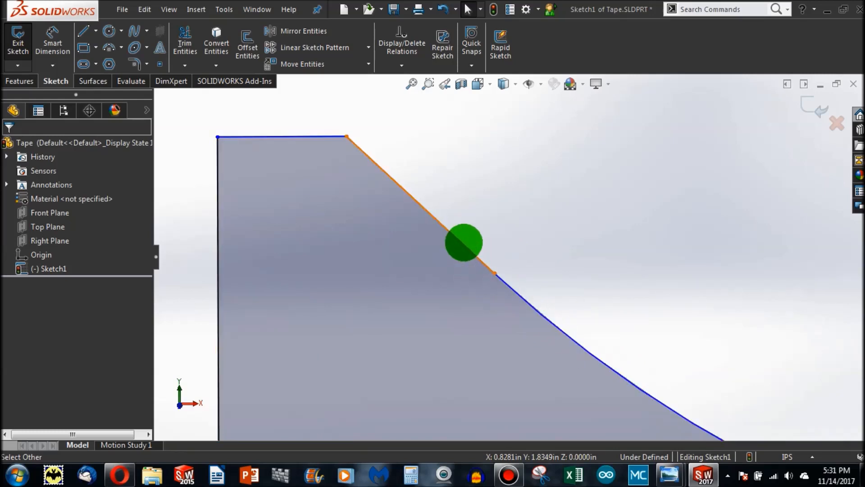
Check the right vertical edge's relations and raise the upper right line above the upper left one, about 1.25 in long.
scroll(465, 244, up, 8)
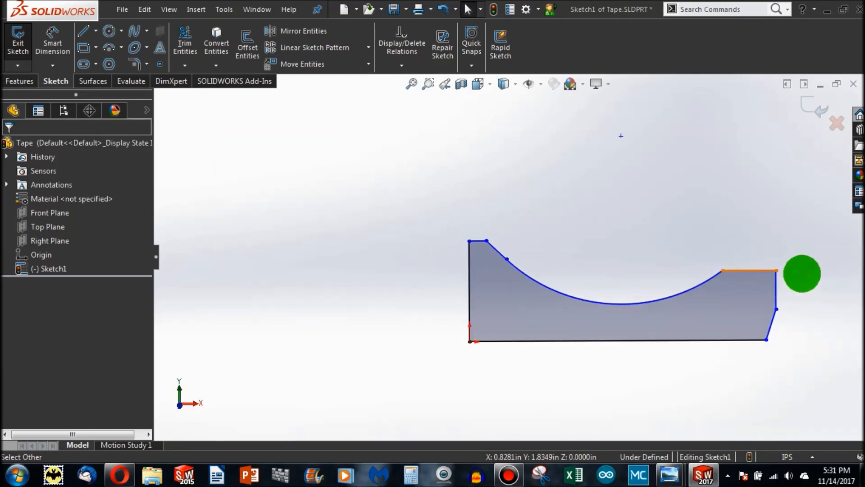
scroll(801, 271, down, 3)
click(705, 294)
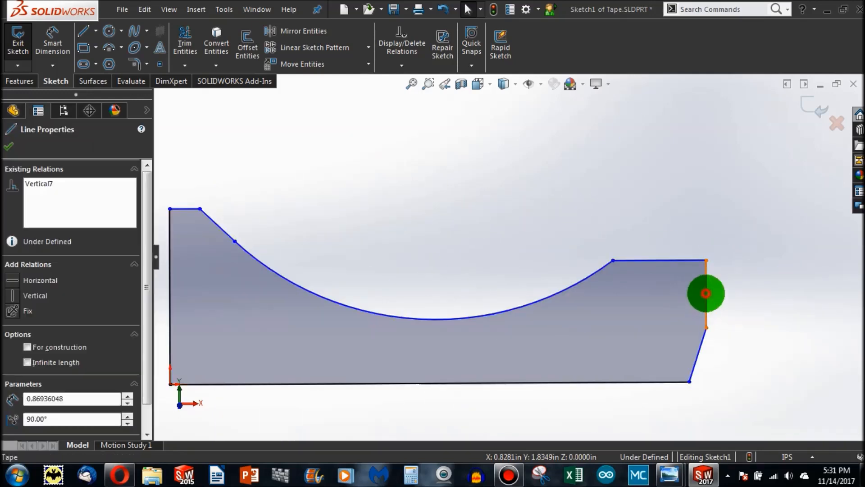
scroll(631, 298, up, 2)
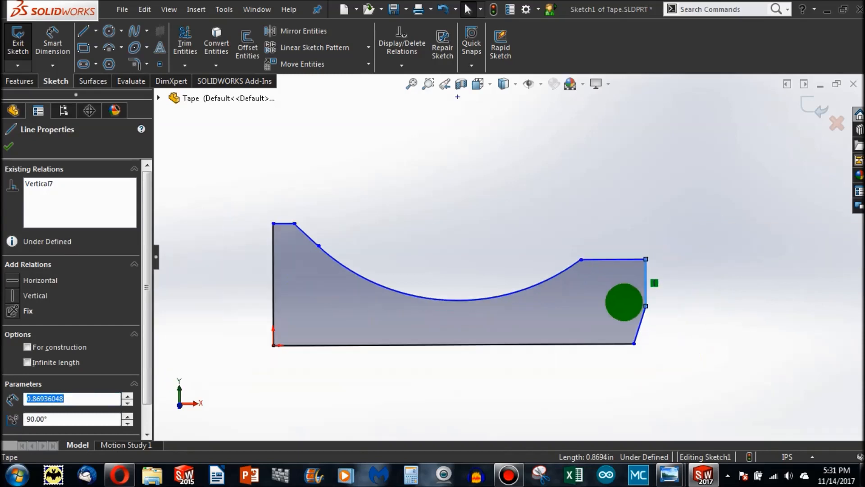
click(581, 226)
drag(581, 259, 577, 211)
click(607, 210)
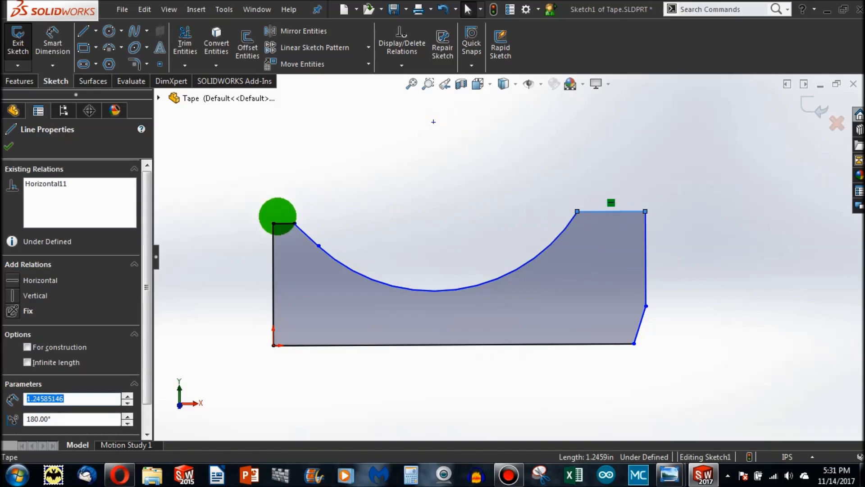
Add a Collinear relation between the short upper left line and the upper right line.
click(284, 222)
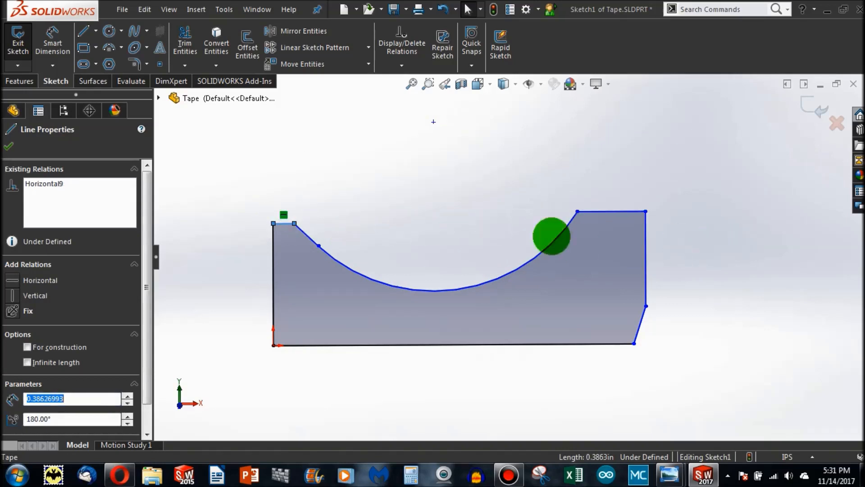
click(394, 226)
click(284, 223)
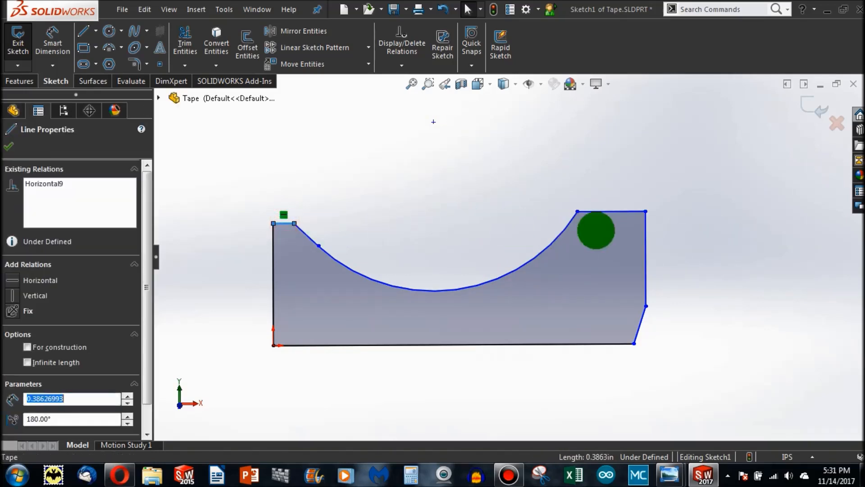
ctrl+click(620, 210)
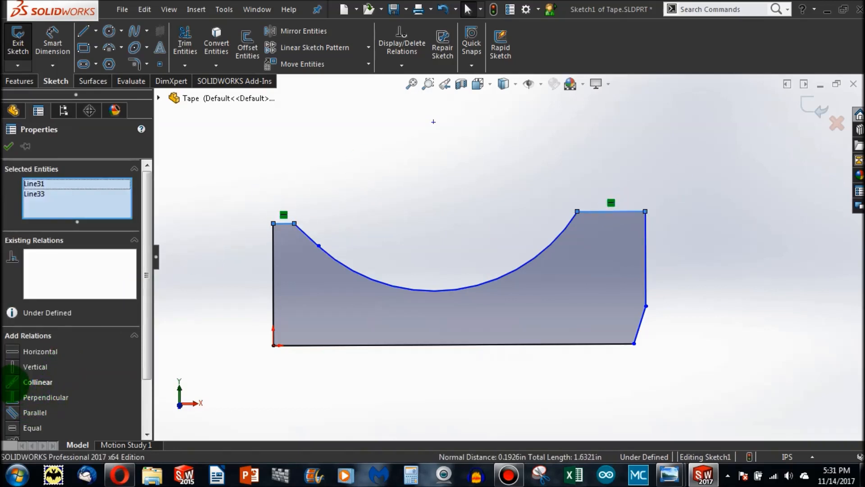
click(12, 382)
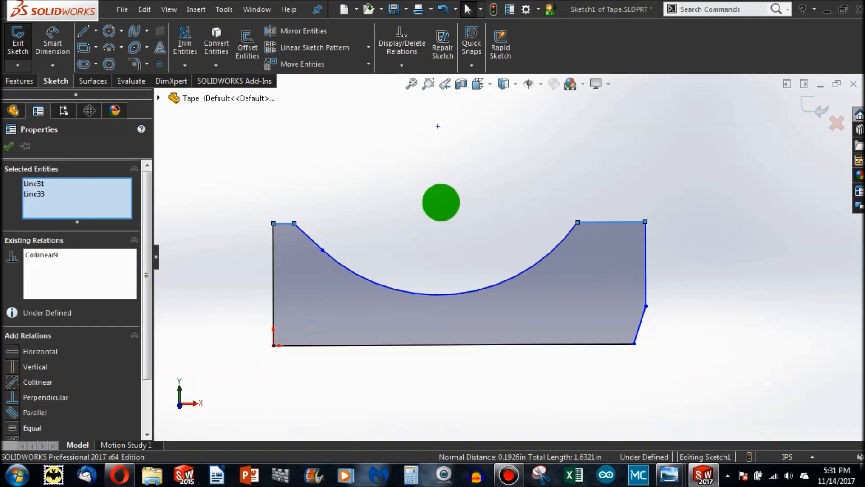
Pull the upper right line's inner endpoint down and inward, lengthening the line to about 1.49 in.
click(442, 201)
mouse_move(578, 220)
mouse_down()
mouse_move(585, 135)
mouse_move(577, 269)
mouse_move(582, 199)
mouse_move(564, 275)
mouse_move(572, 191)
mouse_move(564, 233)
mouse_up()
click(521, 205)
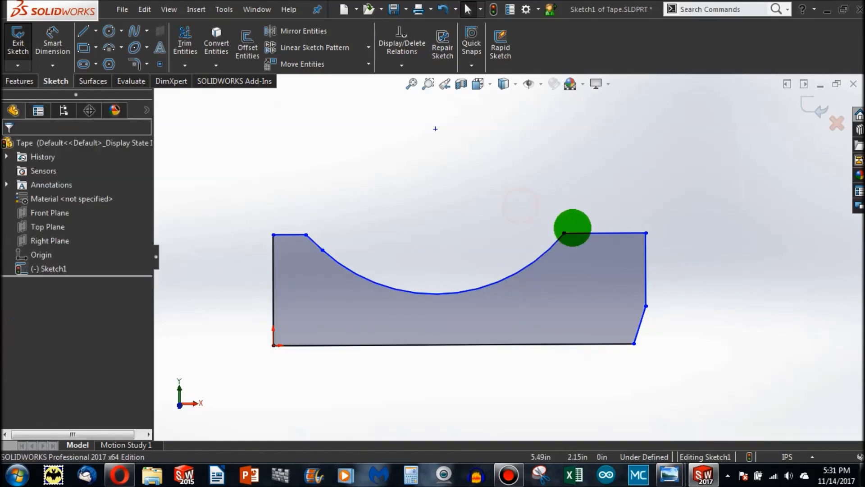
Remove the Collinear relation from the upper right line and lower that line below the upper left one.
click(583, 233)
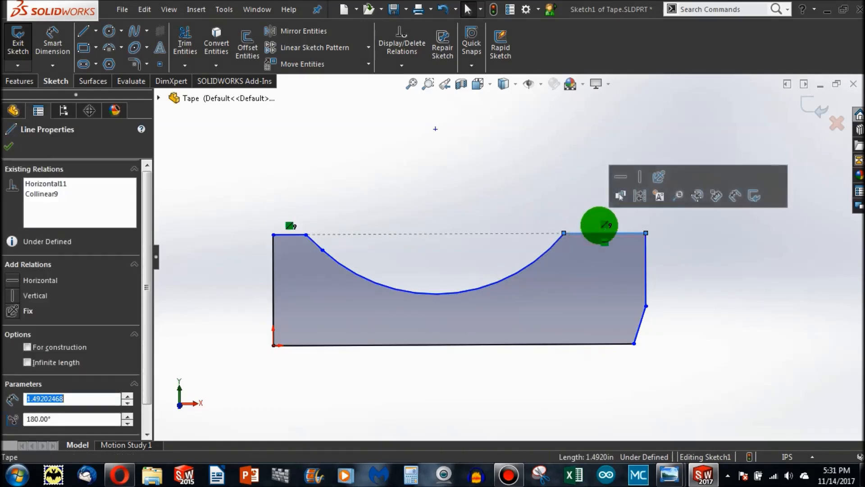
click(605, 225)
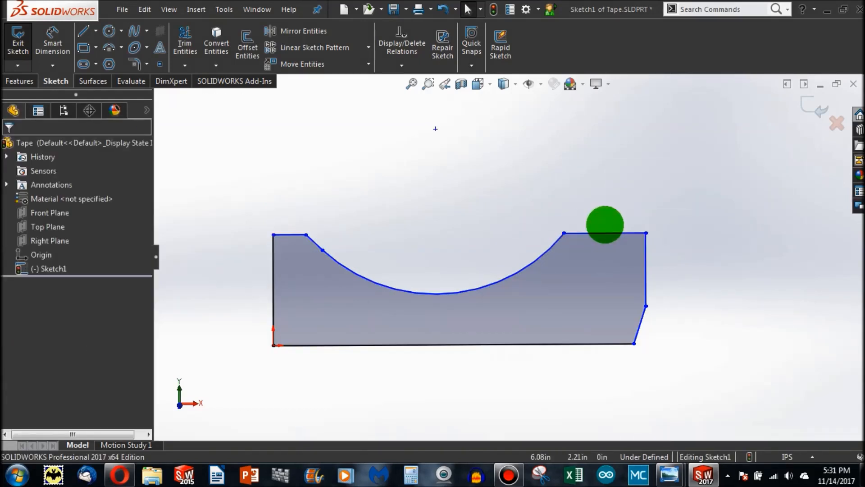
drag(565, 233, 563, 260)
click(487, 217)
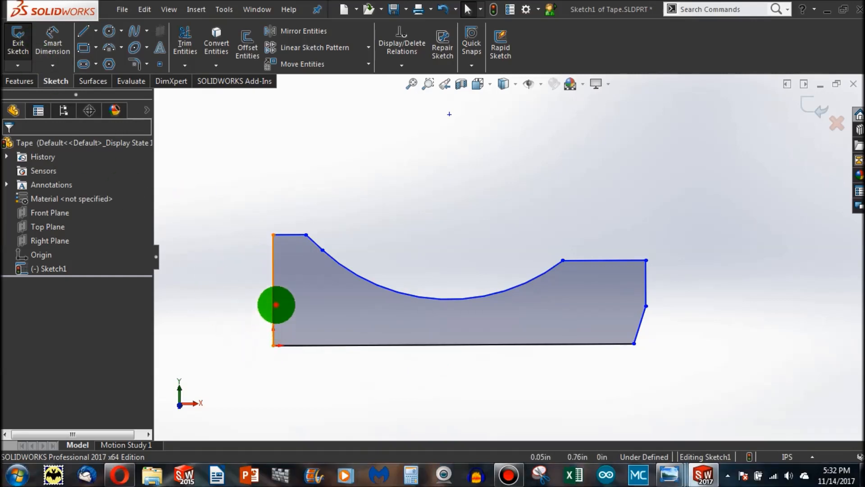
Replace the profile's left vertical edge with two connected slanted lines from the origin to the upper left corner.
click(276, 305)
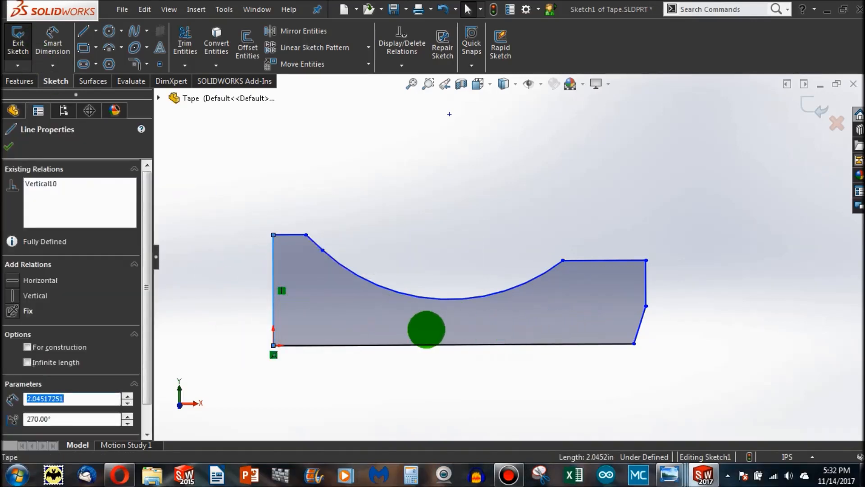
key(Delete)
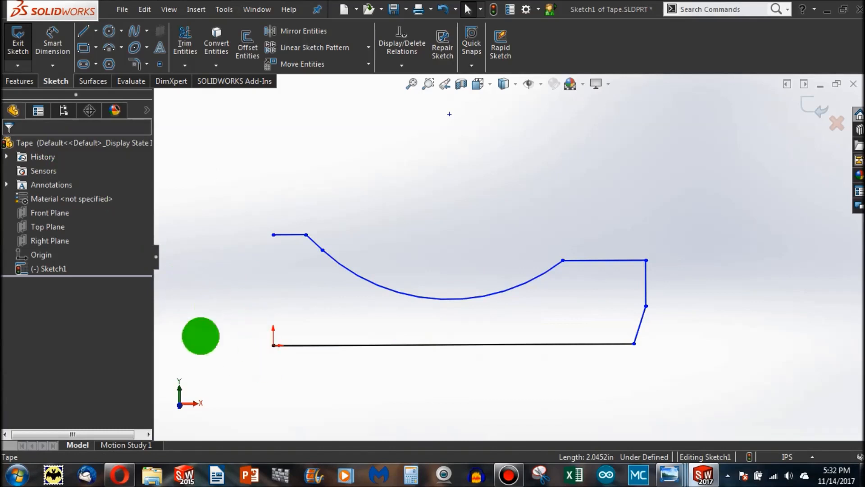
click(86, 33)
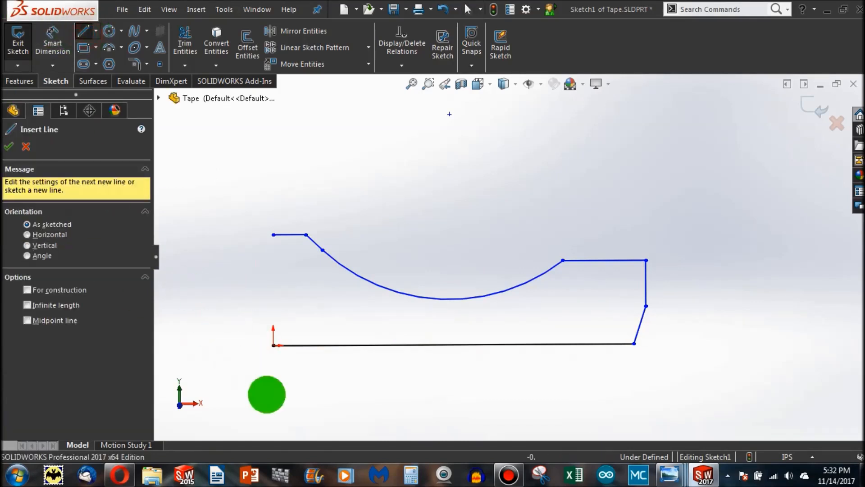
click(273, 345)
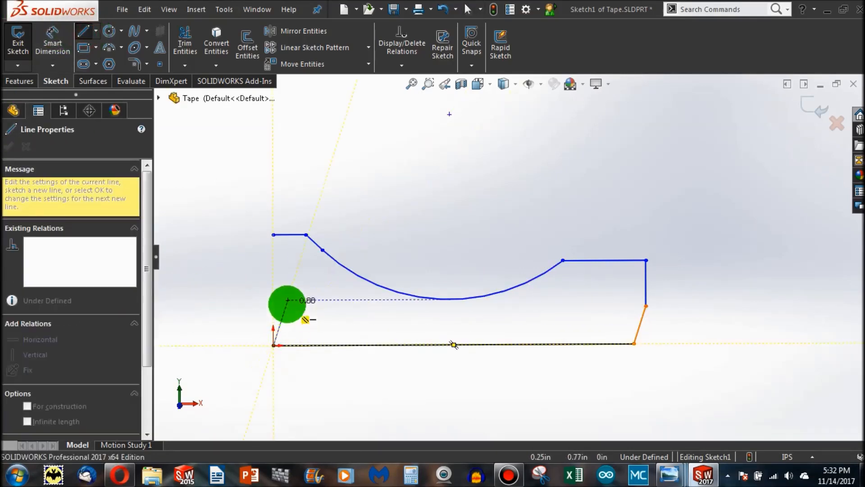
click(295, 315)
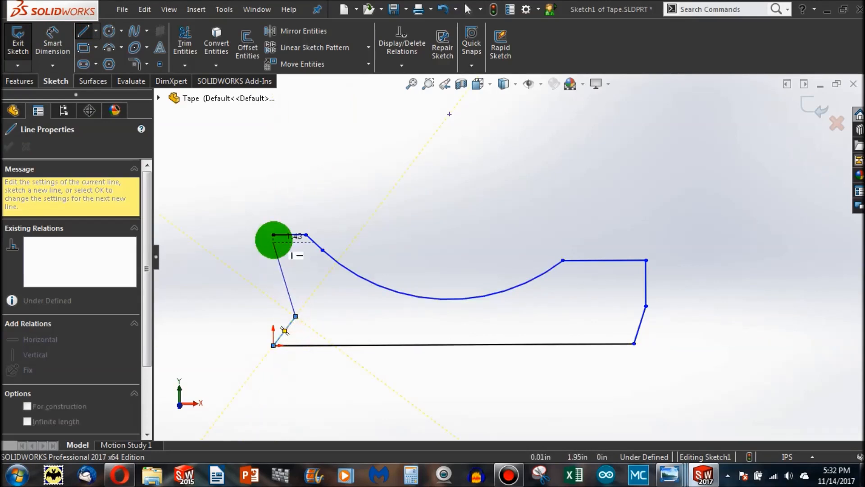
click(273, 234)
key(Escape)
Move the line-arc tangent point to about X 2.00 in, Y 1.54 in and shift the upper left corner rightward, making the edge below about 1.42 in.
drag(306, 234, 382, 261)
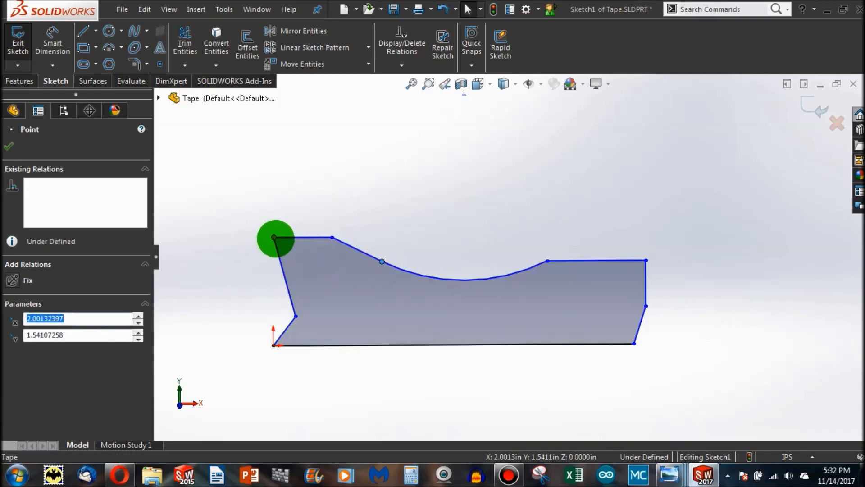
drag(274, 238, 296, 239)
click(296, 261)
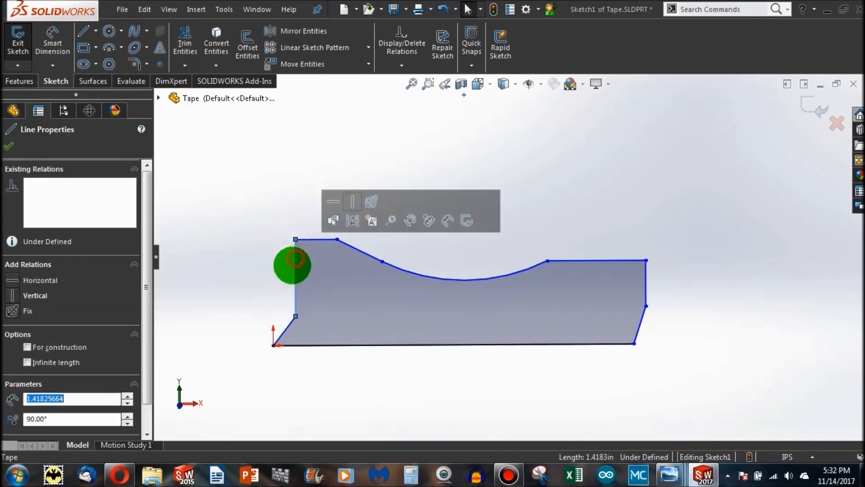
Add a Vertical relation to the profile's left edge and make the two slanted lower corner lines parallel.
click(12, 296)
click(199, 271)
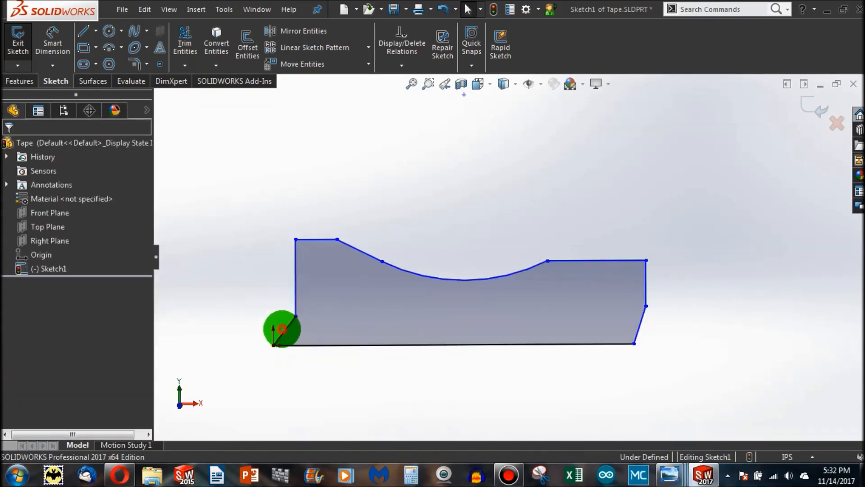
click(284, 330)
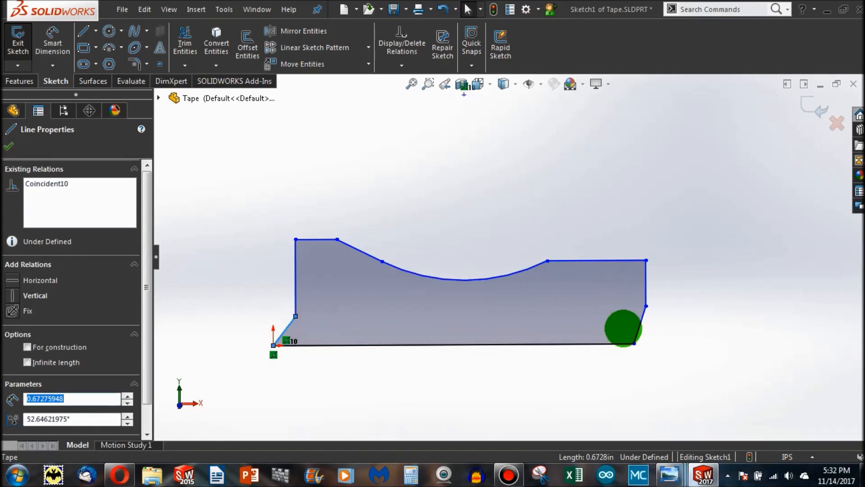
click(709, 361)
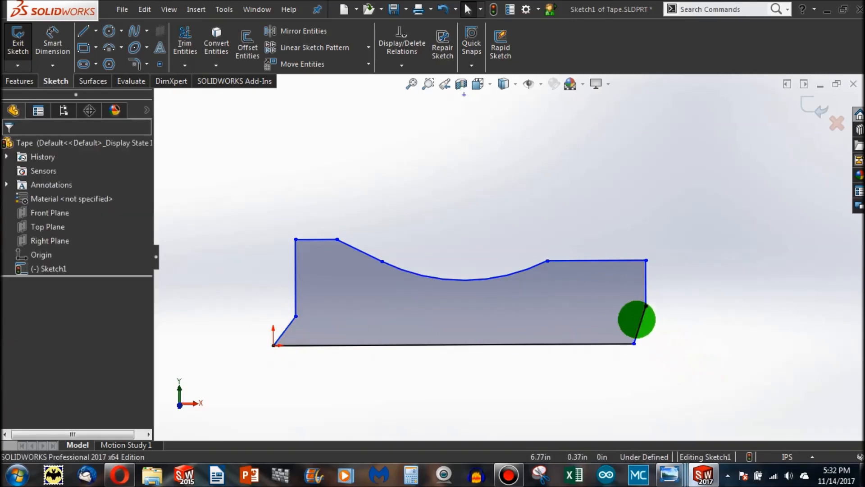
click(641, 321)
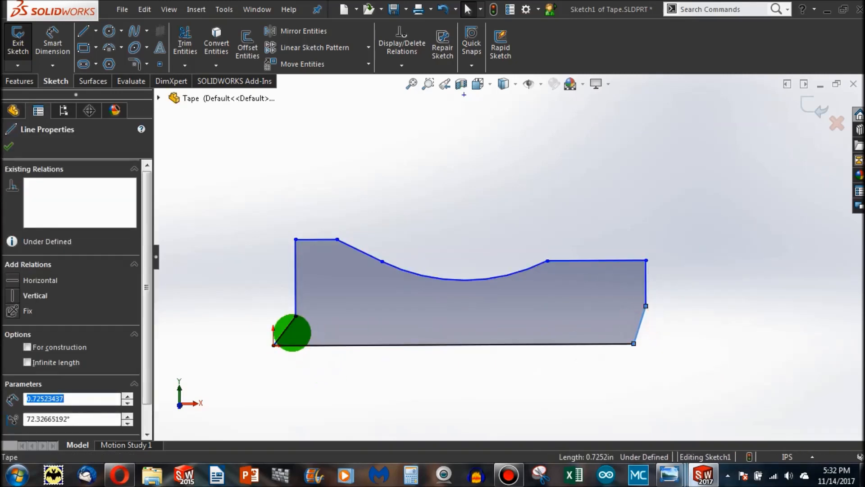
ctrl+click(286, 328)
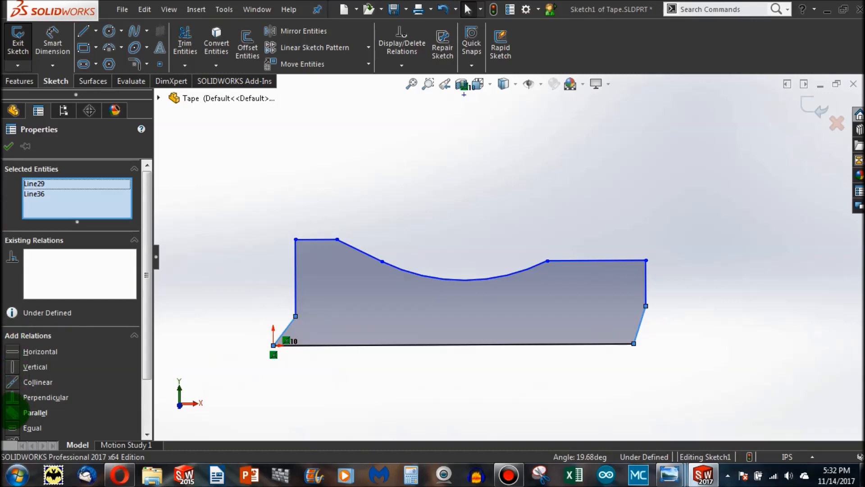
click(12, 411)
click(416, 393)
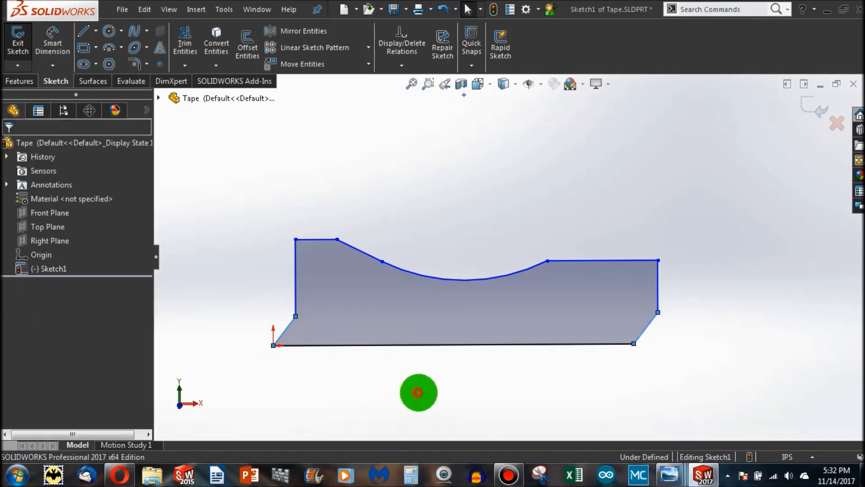
Move the left edge's lower endpoint up and inward to about X 0.94 in, Y 1.54 in.
mouse_move(296, 316)
mouse_down()
mouse_move(276, 304)
mouse_move(313, 314)
mouse_move(296, 314)
mouse_up()
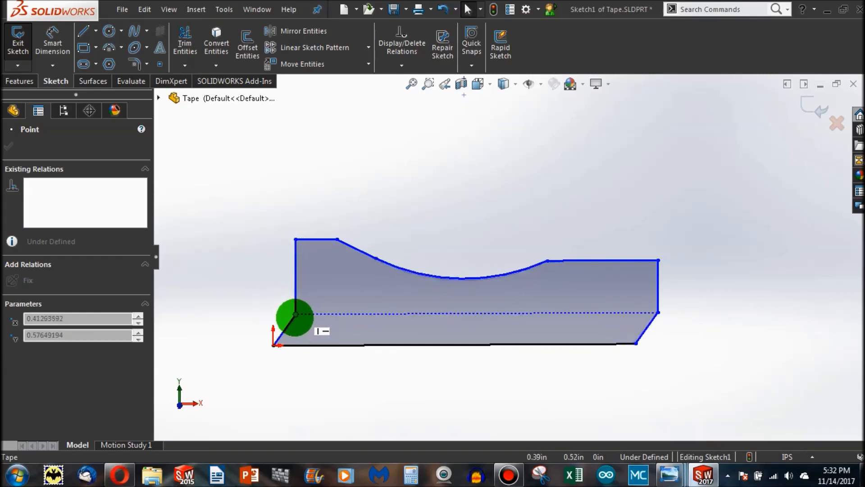
drag(295, 317, 291, 317)
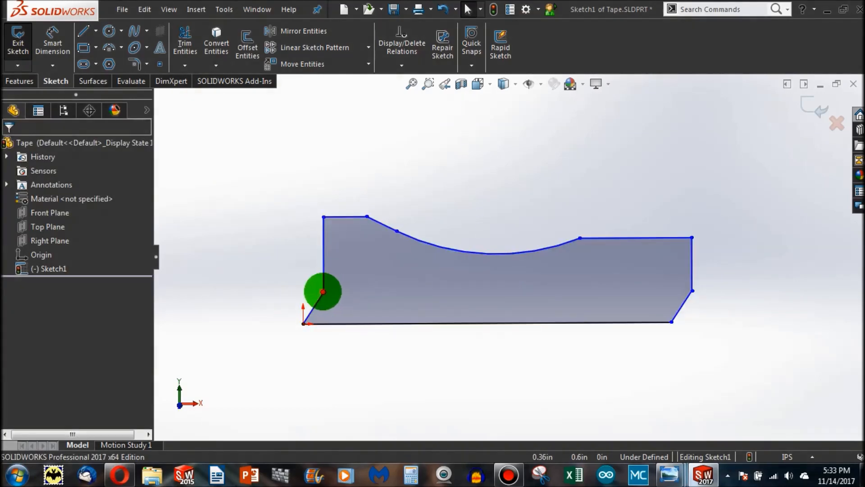
drag(323, 292, 353, 240)
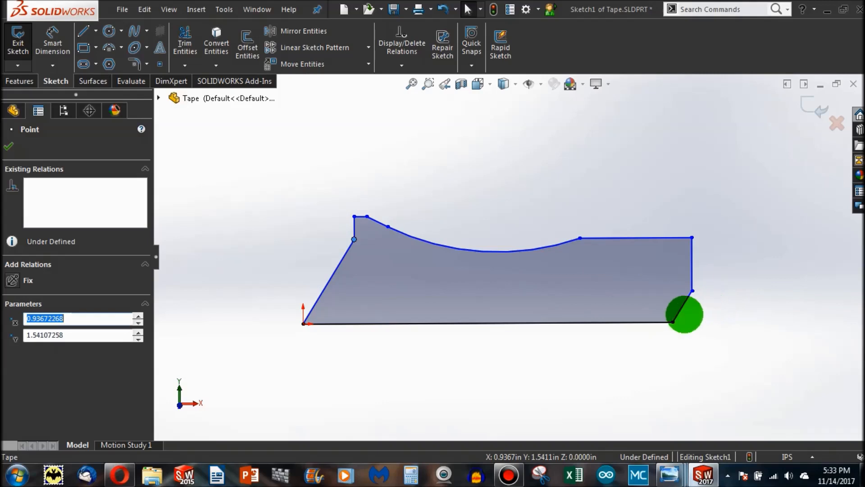
Try to make the left and right slanted corner lines equal in length, and undo that Equal relation.
click(681, 312)
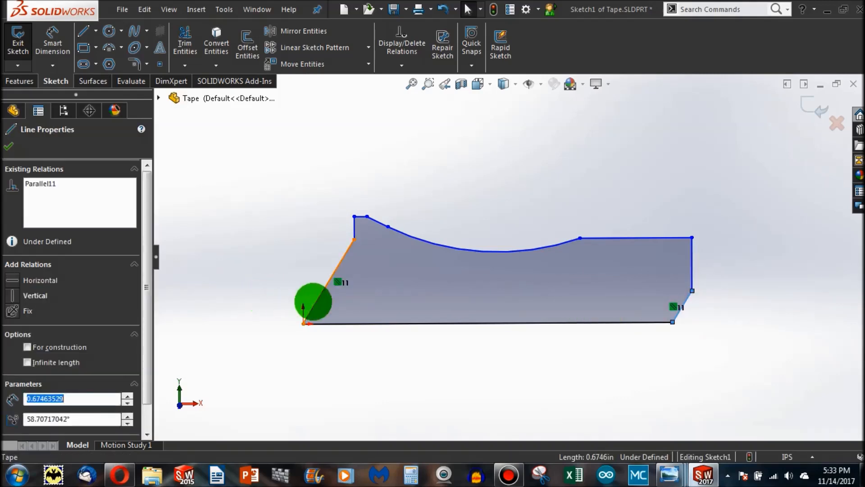
ctrl+click(315, 300)
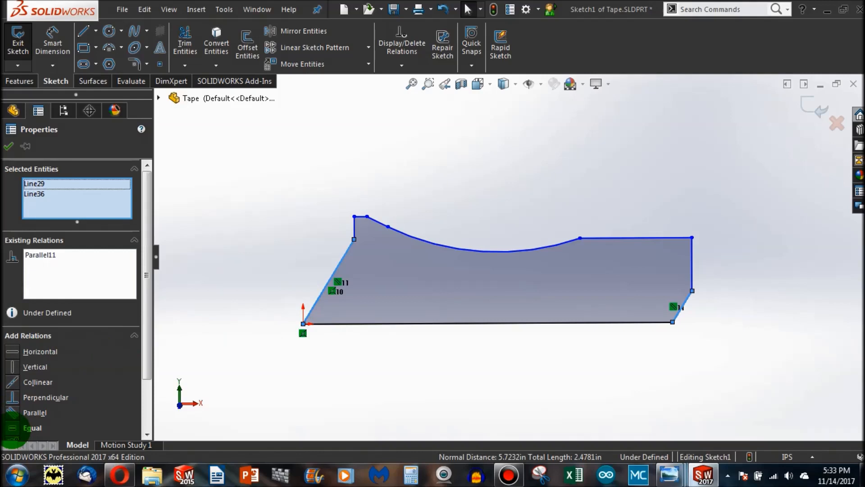
click(14, 428)
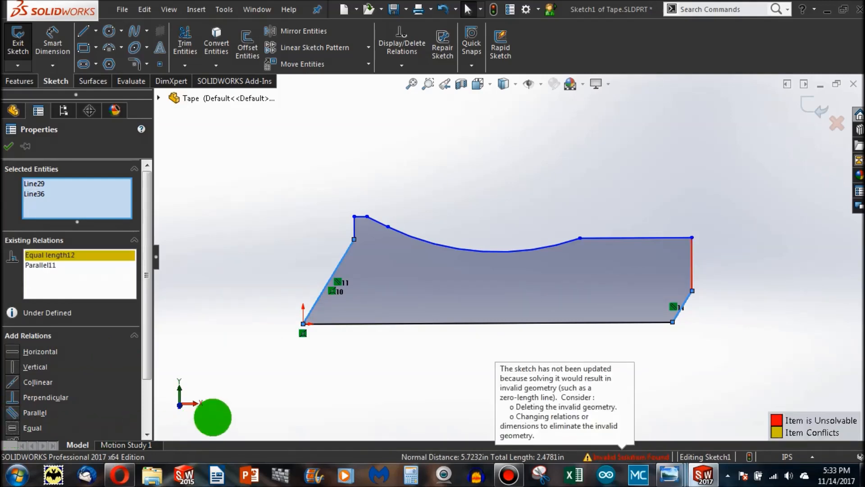
key(ctrl+z)
key(Escape)
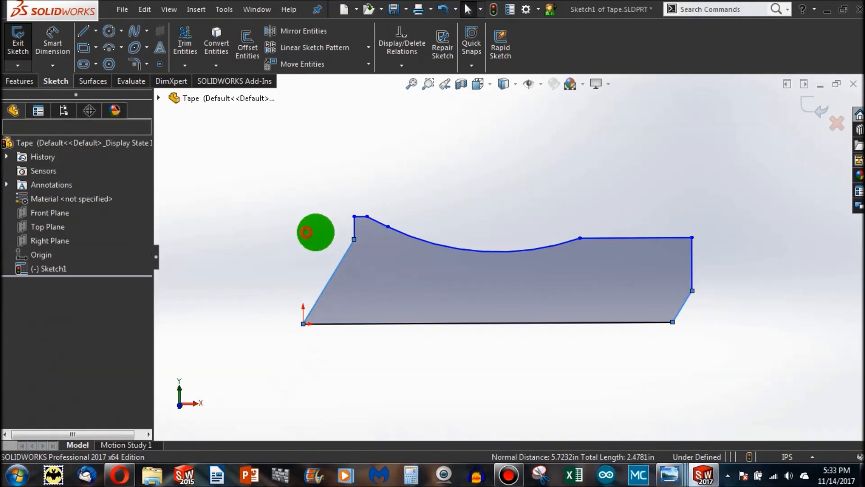
Move the left edge's lower endpoint down and outward, shortening the slanted line that starts at the origin.
click(353, 239)
mouse_move(353, 240)
mouse_down()
mouse_move(328, 284)
mouse_move(340, 285)
mouse_up()
click(255, 280)
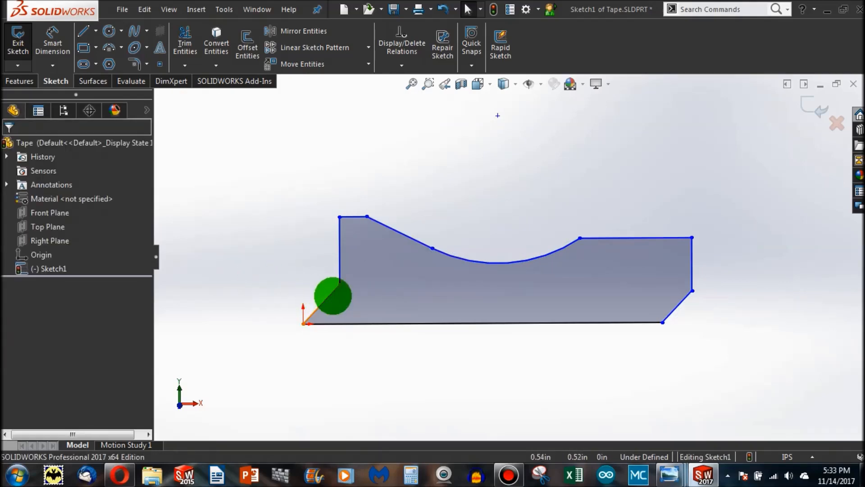
Make the two slanted lower corner lines equal in length and move the left one's upper end to about X 0.62 in, Y 0.60 in.
click(333, 295)
ctrl+click(680, 301)
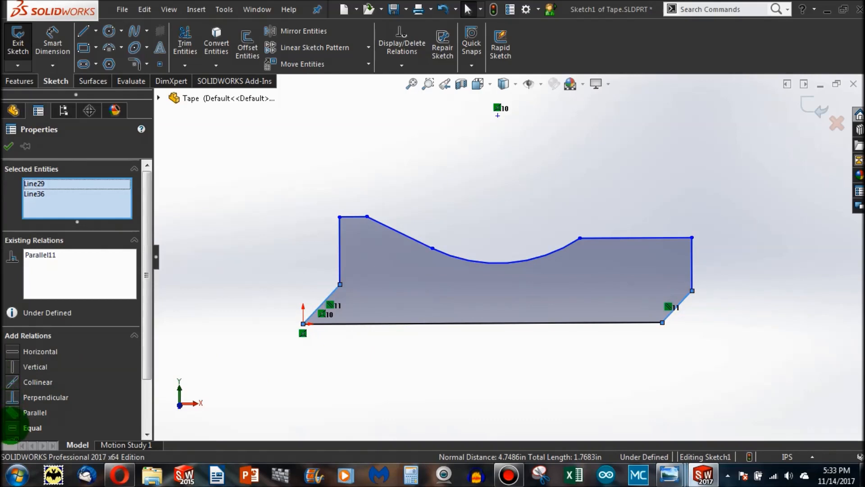
click(421, 395)
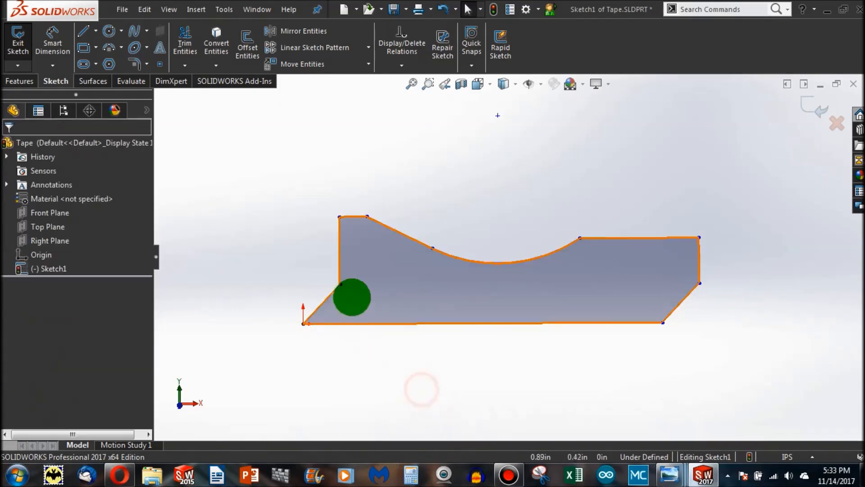
mouse_move(339, 284)
mouse_down()
mouse_move(361, 276)
mouse_move(350, 261)
mouse_move(340, 280)
mouse_move(350, 285)
mouse_move(337, 282)
mouse_move(331, 291)
mouse_move(338, 291)
mouse_up()
click(273, 294)
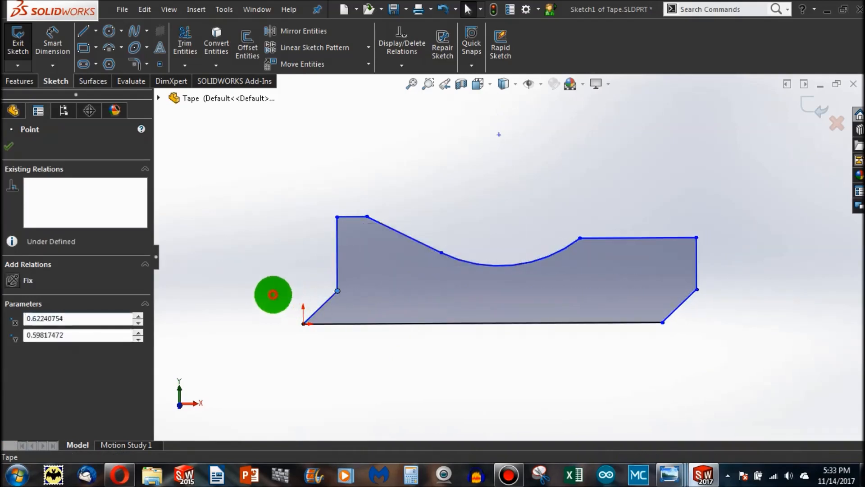
Remove the left edge's Vertical relation and make that edge perpendicular to the short horizontal line at its upper end.
mouse_move(366, 215)
mouse_down()
mouse_move(367, 195)
mouse_move(367, 217)
mouse_up()
click(356, 218)
click(346, 251)
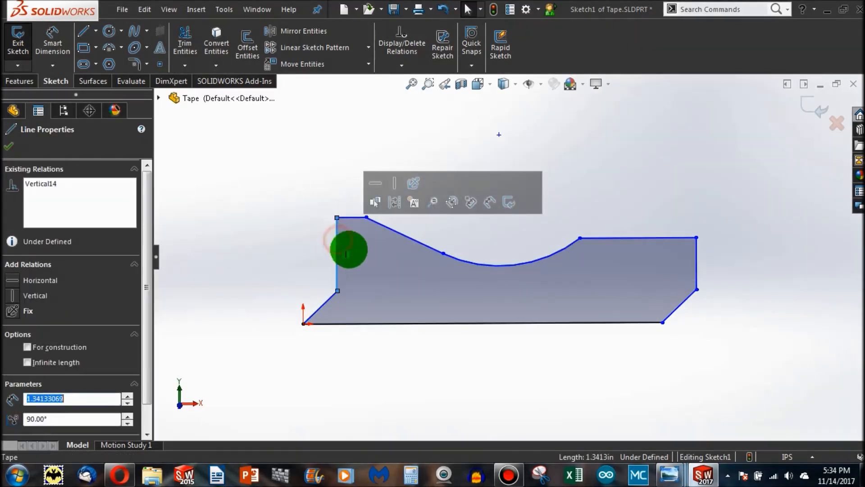
click(346, 255)
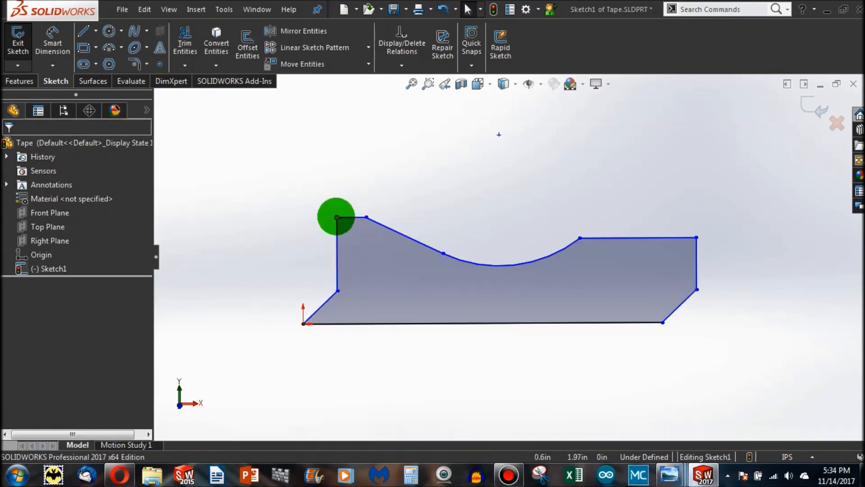
click(339, 237)
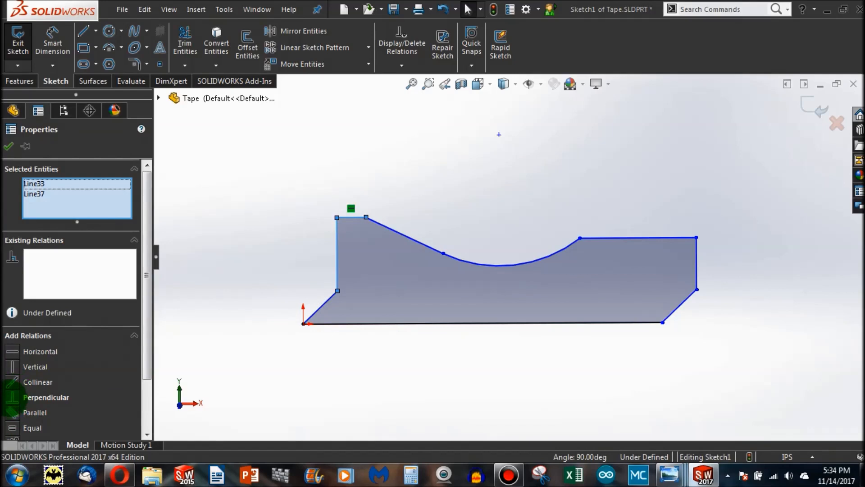
click(275, 239)
Examine the relations on the left edge and on the short horizontal line adjoining it.
click(337, 244)
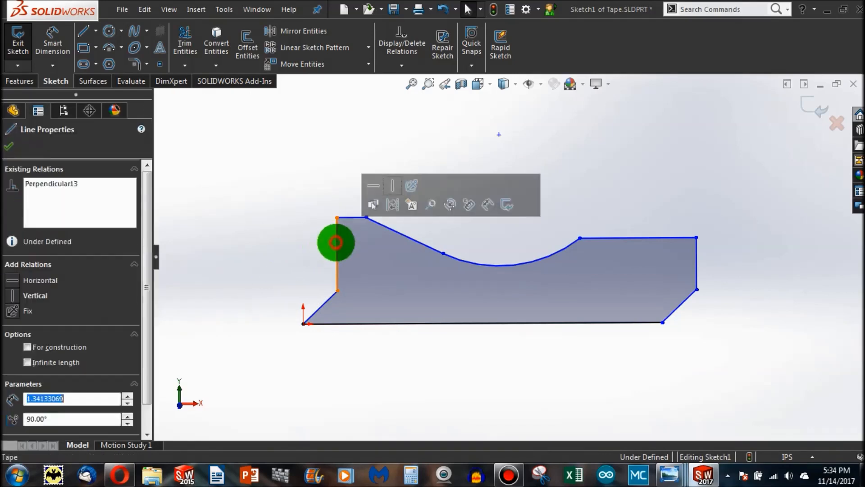
click(347, 218)
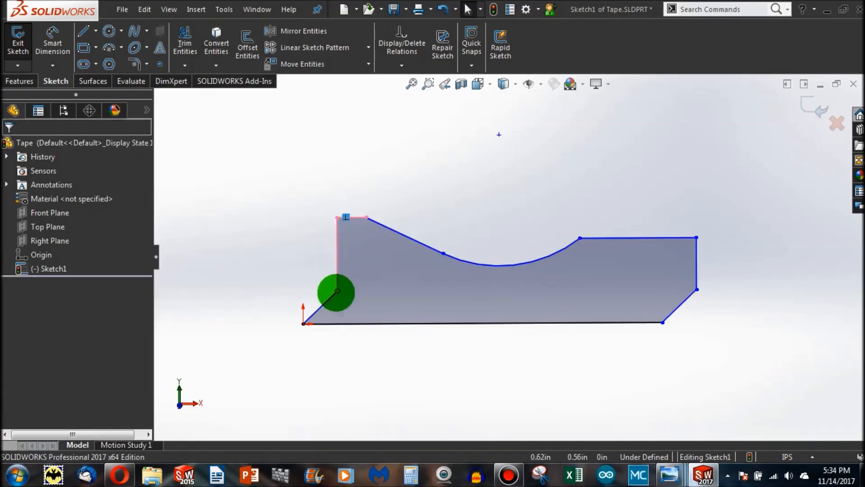
click(319, 272)
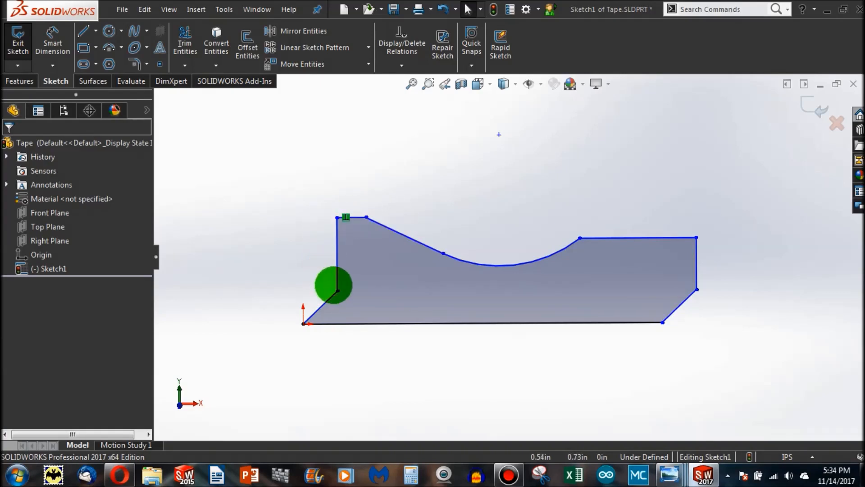
click(353, 217)
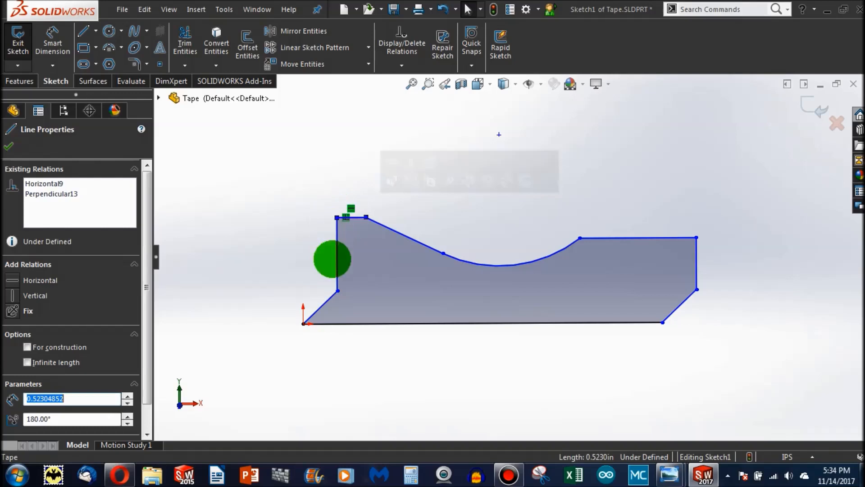
click(338, 280)
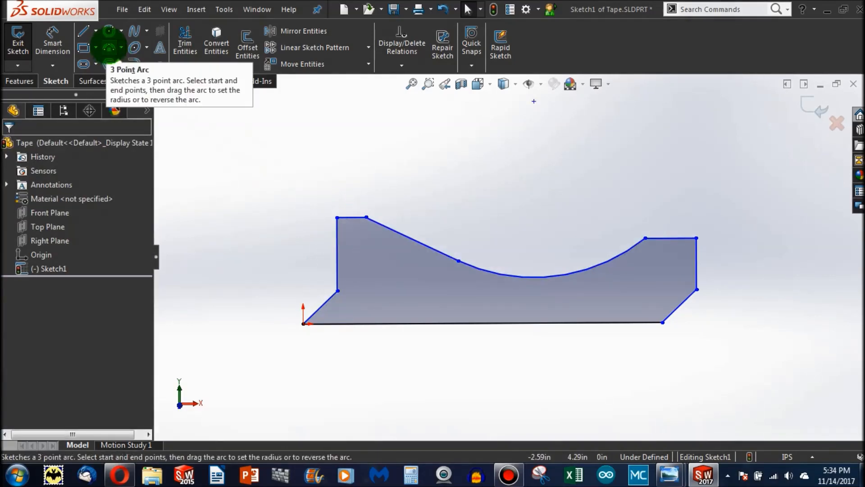
Sketch a separate three-point arc above the profile's concave curve, about 1.51 in radius and spanning about 116°.
click(110, 48)
click(465, 238)
click(601, 204)
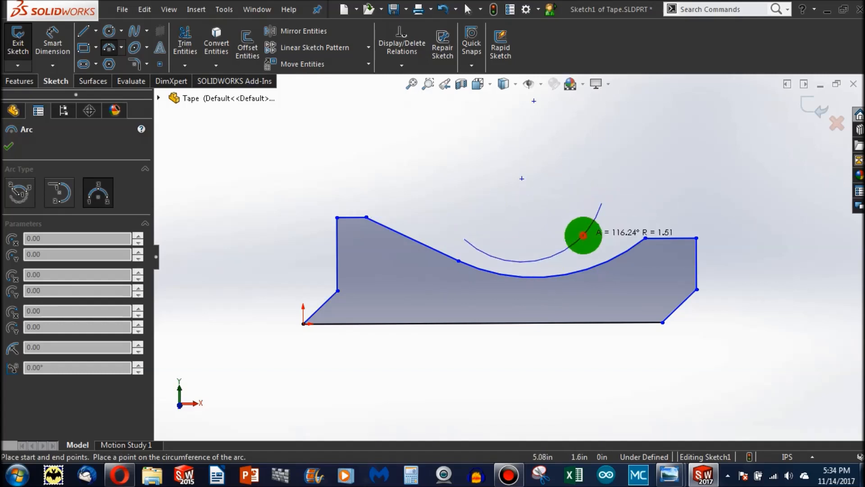
click(582, 234)
key(Escape)
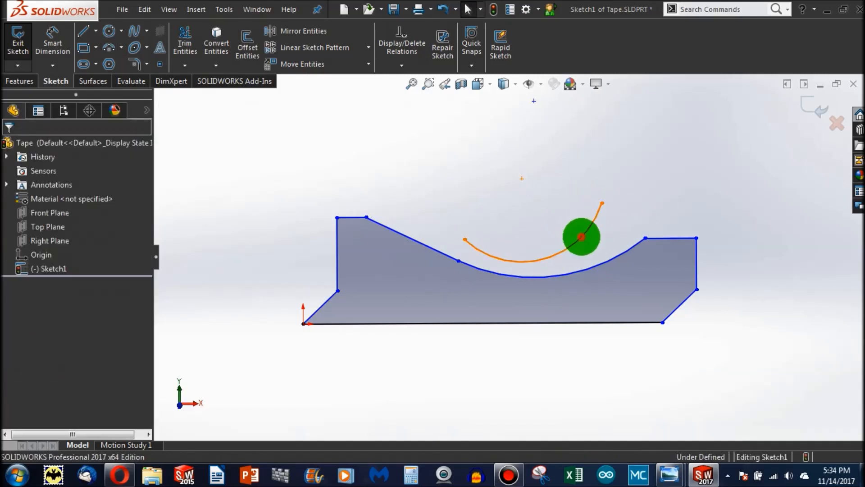
Add a Concentric relation between the separate arc and the profile's concave arc.
click(581, 237)
ctrl+click(612, 258)
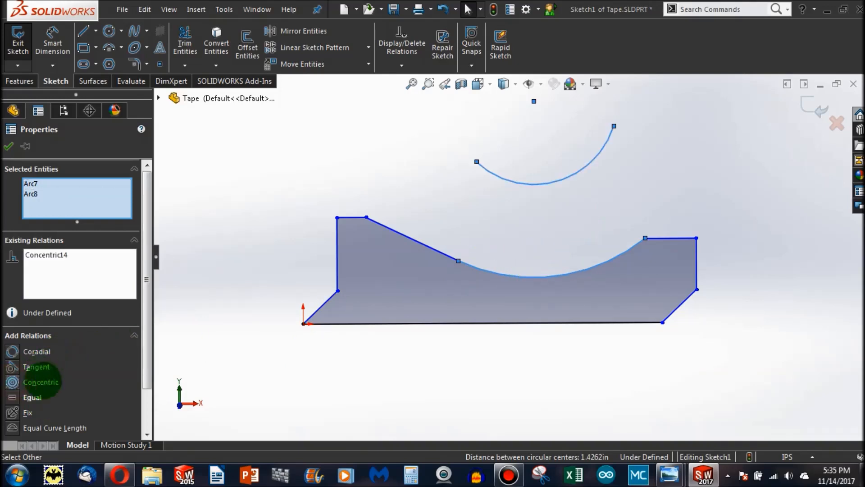
click(496, 241)
Reduce the separate arc's radius to about 0.94 in and move the arcs' common center to about X 4.06 in, Y 3.19 in.
drag(562, 179, 498, 210)
click(420, 206)
drag(548, 156, 527, 147)
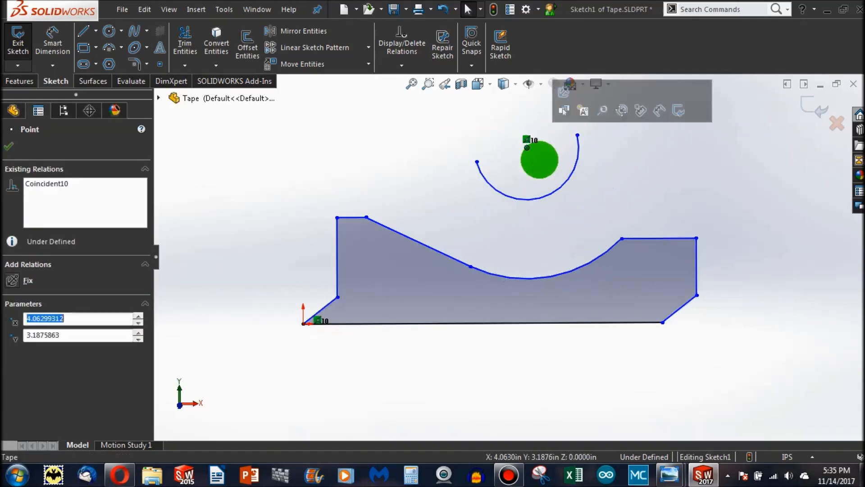
click(600, 205)
Replace the Concentric relation between the two arcs with an Equal relation.
click(572, 177)
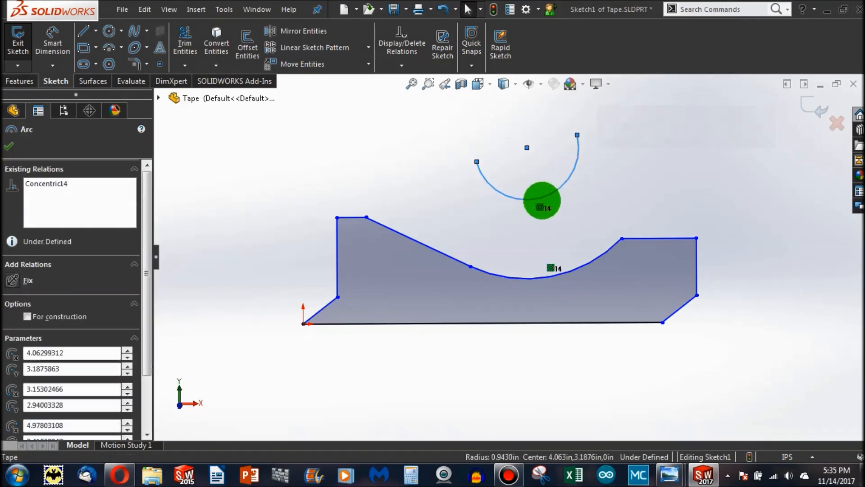
click(541, 205)
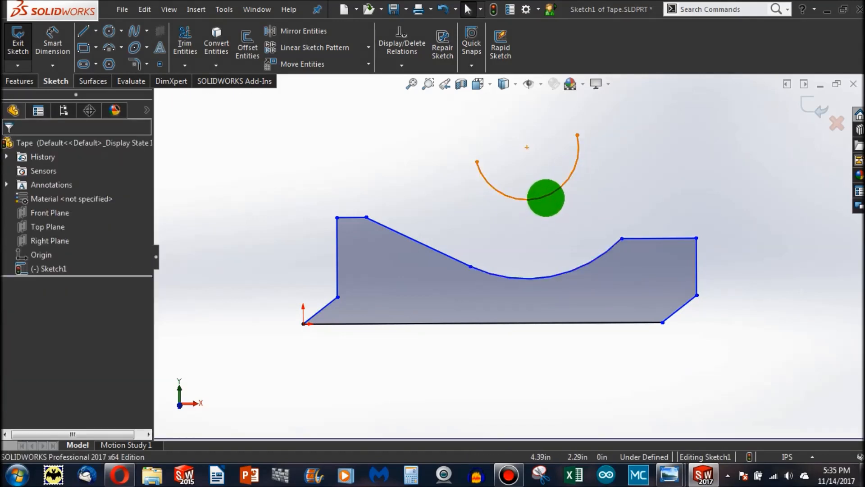
click(544, 197)
ctrl+click(570, 269)
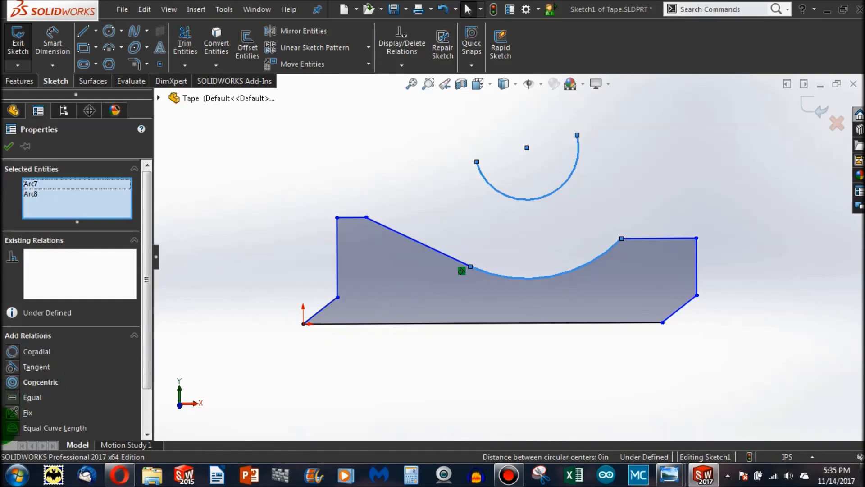
click(14, 398)
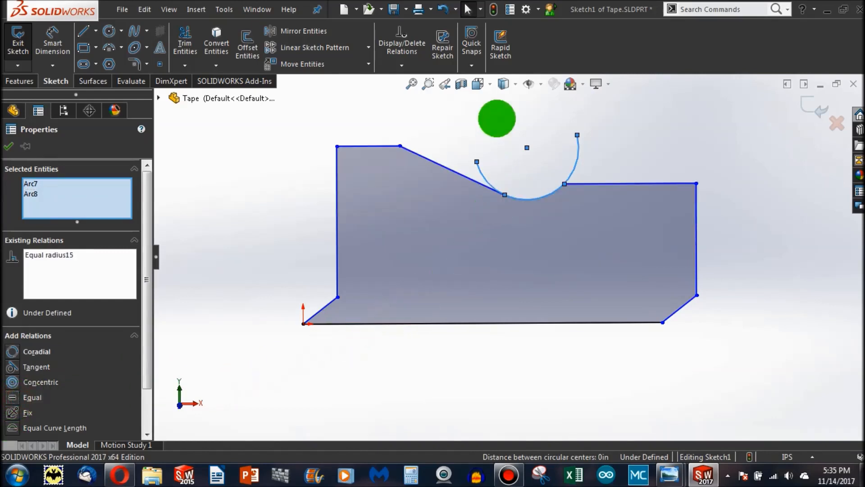
click(465, 121)
Shorten the separate arc by moving its left endpoint to about X 4.99 in, Y 2.78 in, bringing its radius to about 1.01 in.
drag(477, 161, 582, 153)
drag(526, 147, 526, 147)
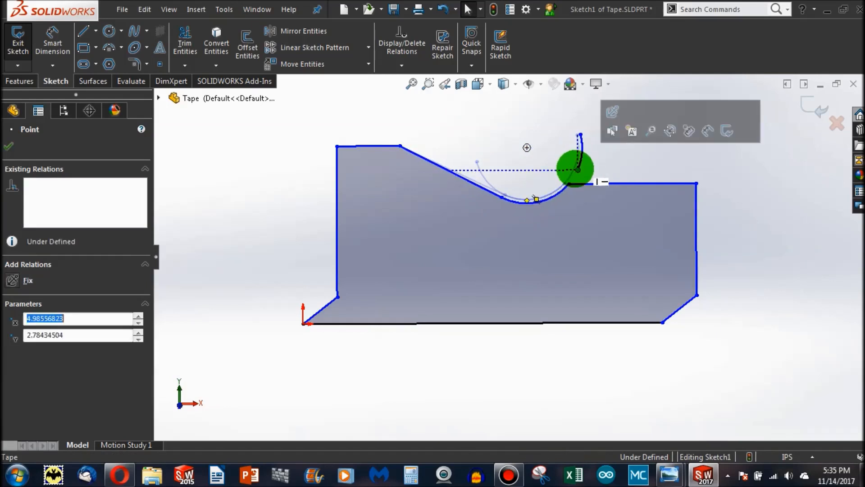
scroll(485, 143, down, 2)
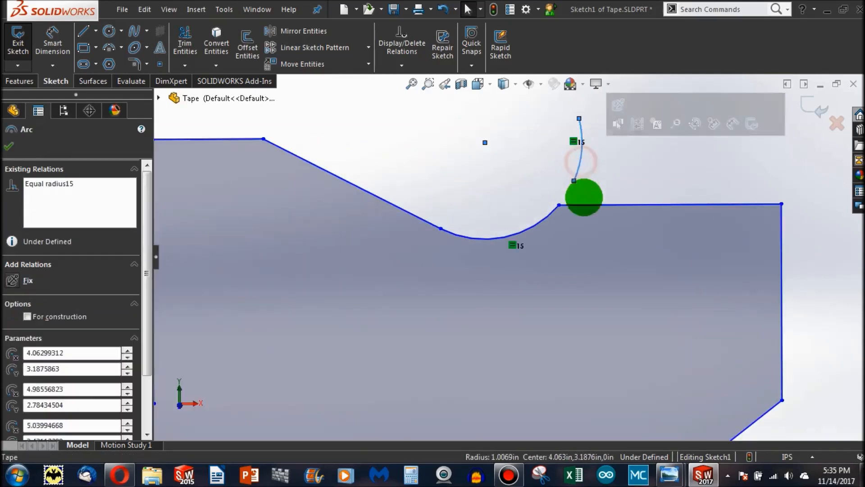
Dimension the horizontal distance from the origin to the profile's right vertical edge as 6.75 in.
key(f)
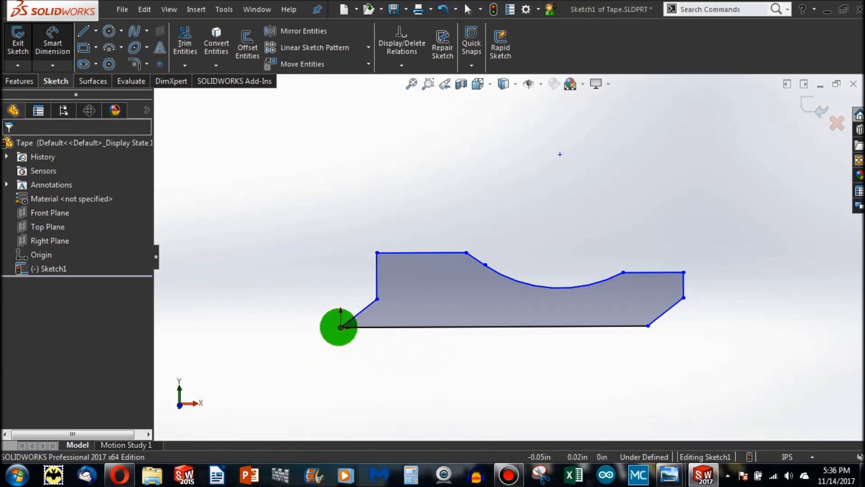
click(340, 327)
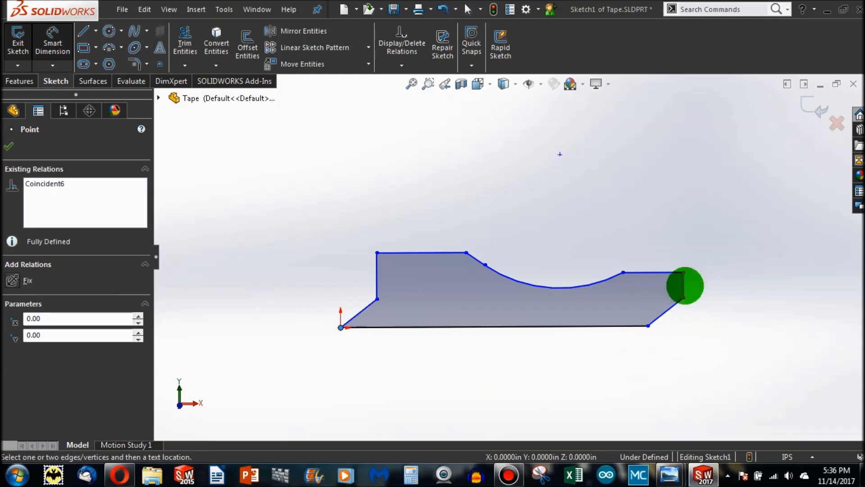
click(684, 286)
click(518, 368)
text(6.75)
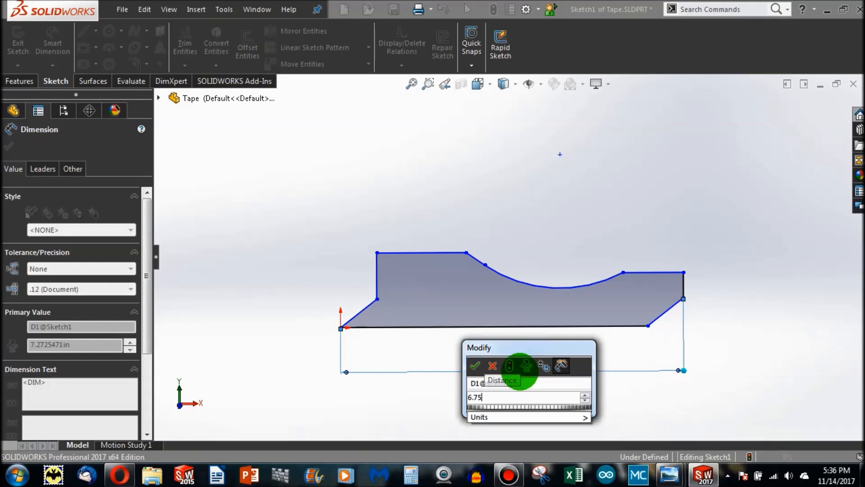
key(Return)
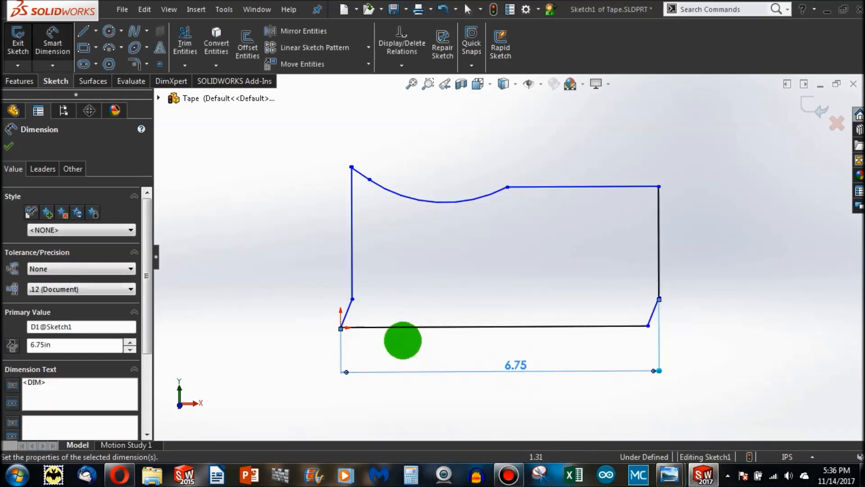
key(Escape)
Move the lower endpoint of the right vertical edge to about Y 0.69 in and examine the edge's relations.
mouse_move(659, 297)
mouse_down()
mouse_move(667, 324)
mouse_move(659, 294)
mouse_up()
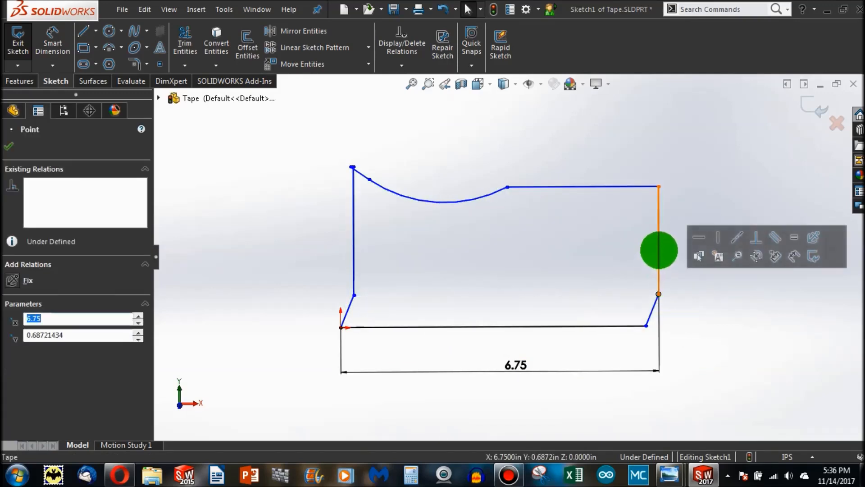
click(658, 251)
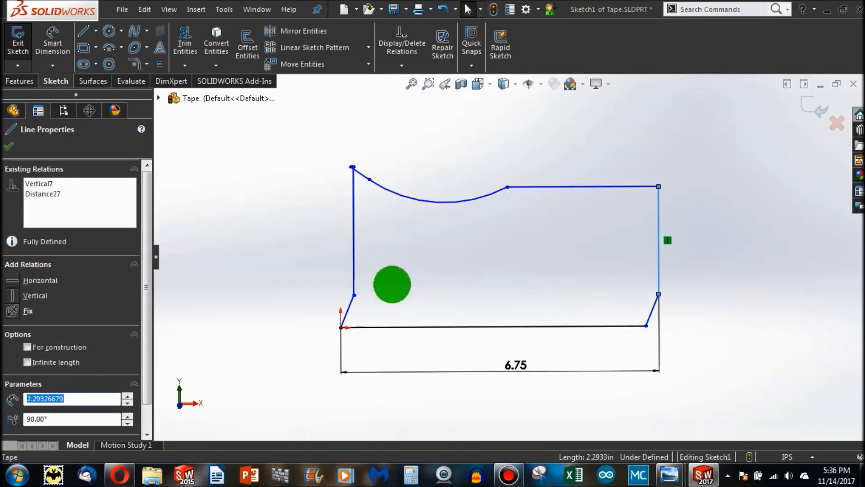
click(342, 324)
click(272, 296)
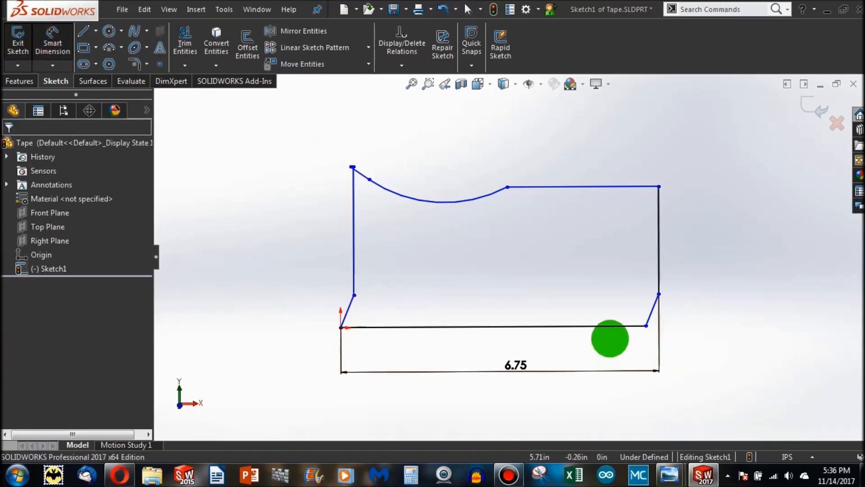
Dimension the height between the bottom edge and the horizontal edge right of the arc as 1 in.
drag(609, 327, 625, 189)
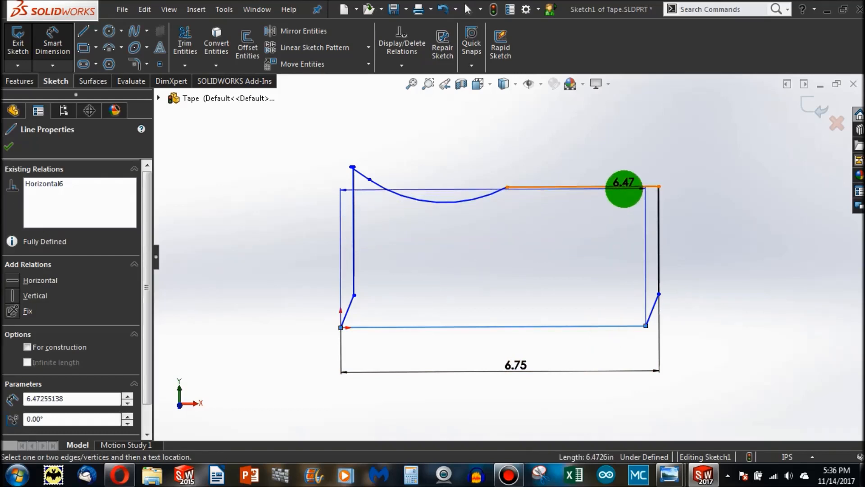
click(626, 188)
click(719, 258)
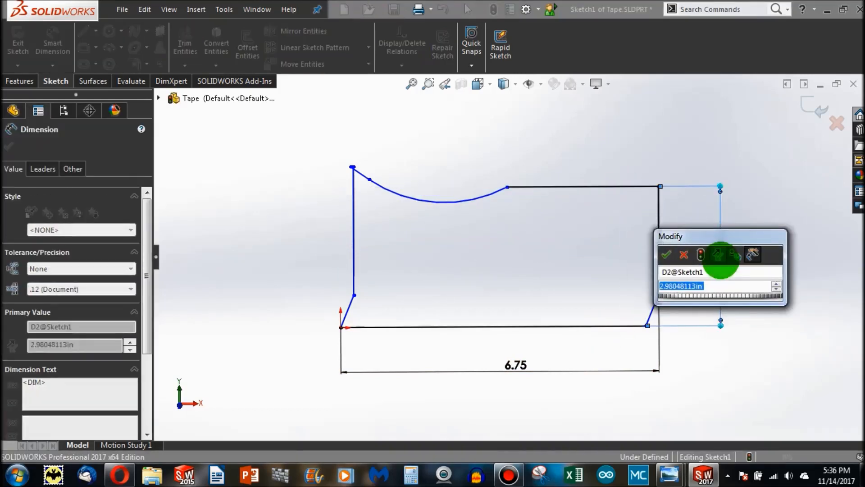
text(1)
key(Return)
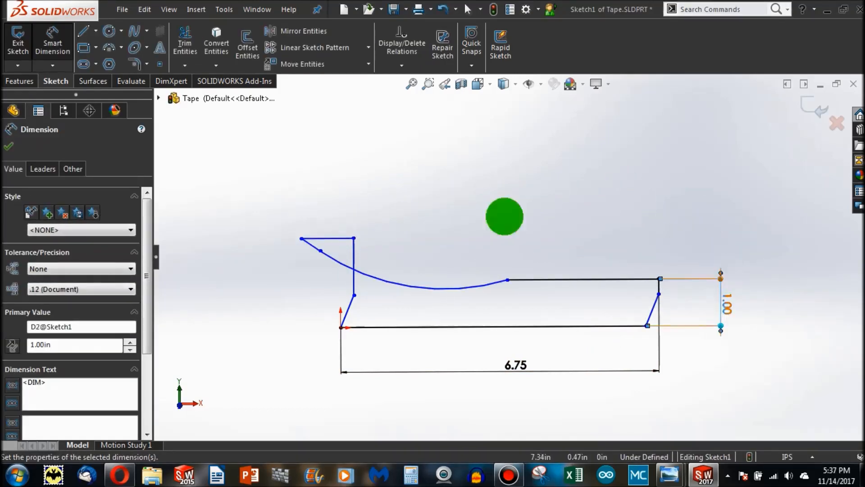
key(Escape)
Move the upper-left edge's sloped-line endpoint to about X 1.38 in, Y 1.50 in, and pull the arc toward the profile's lower right.
mouse_move(301, 237)
mouse_down()
mouse_move(396, 240)
mouse_move(406, 257)
mouse_up()
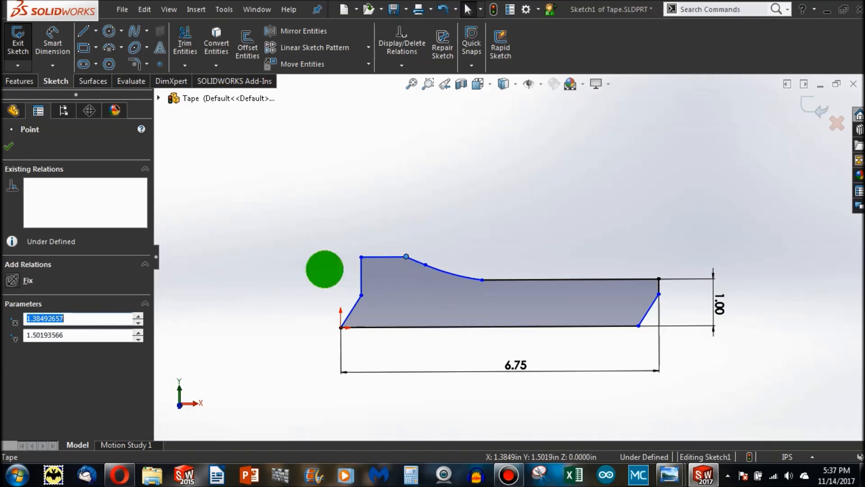
click(457, 276)
mouse_move(458, 277)
mouse_down()
mouse_move(455, 305)
mouse_move(514, 291)
mouse_move(566, 292)
mouse_move(454, 298)
mouse_move(571, 298)
mouse_up()
click(290, 272)
Move the arc's right endpoint to about X 5.70 in, Y 1.00 in and its left endpoint to about X 2.22 in, Y 1.00 in.
mouse_move(345, 255)
mouse_down()
mouse_move(479, 282)
mouse_move(443, 276)
mouse_move(610, 280)
mouse_up()
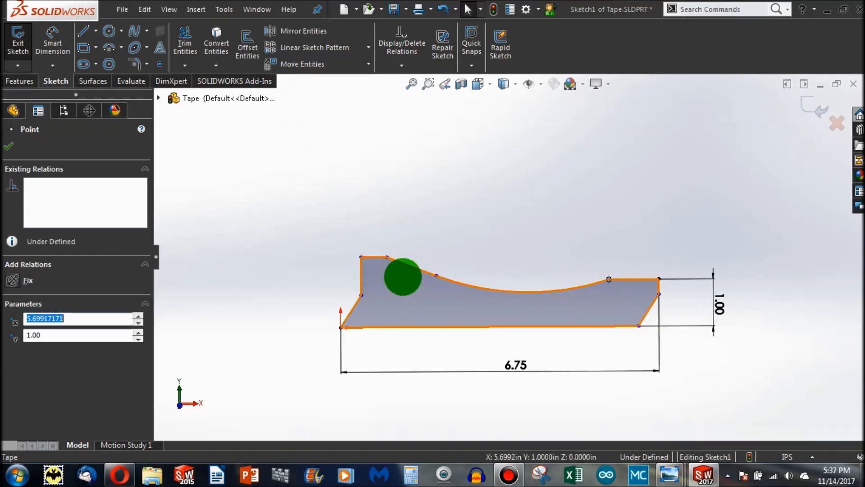
mouse_move(436, 275)
mouse_down()
mouse_move(467, 282)
mouse_move(446, 279)
mouse_up()
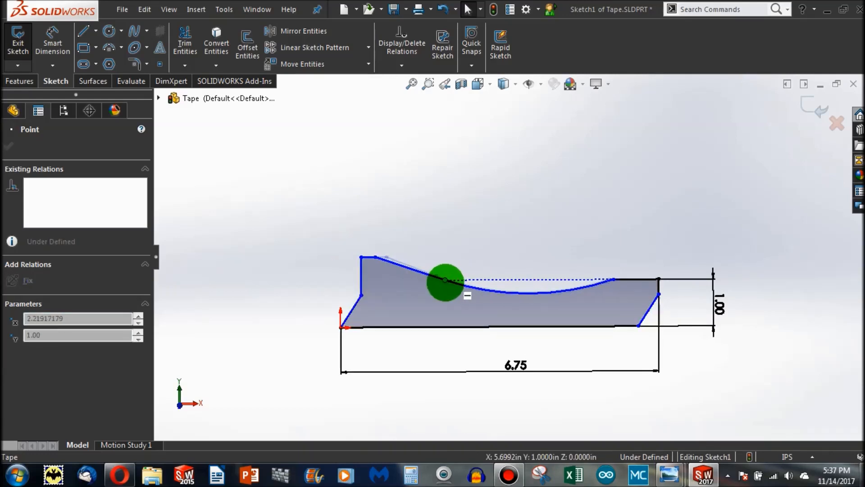
click(271, 261)
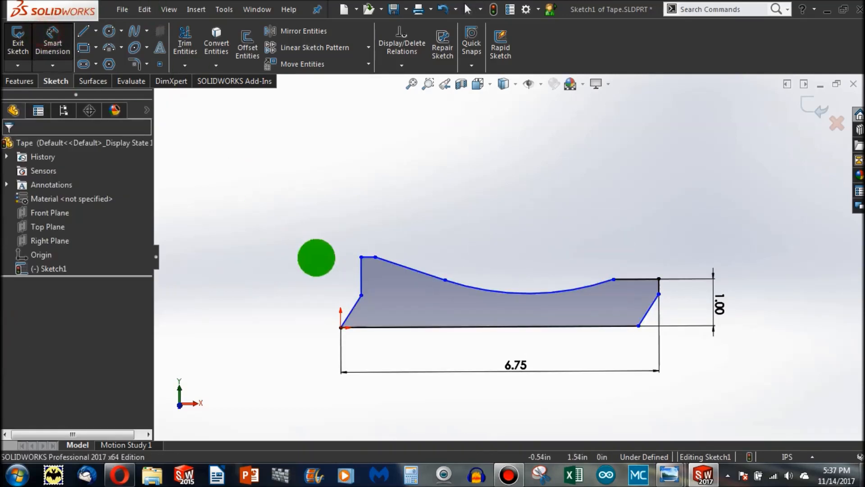
Dimension the vertical offset between the upper-left edge and the horizontal edge right of the arc as 0.5 in.
click(374, 257)
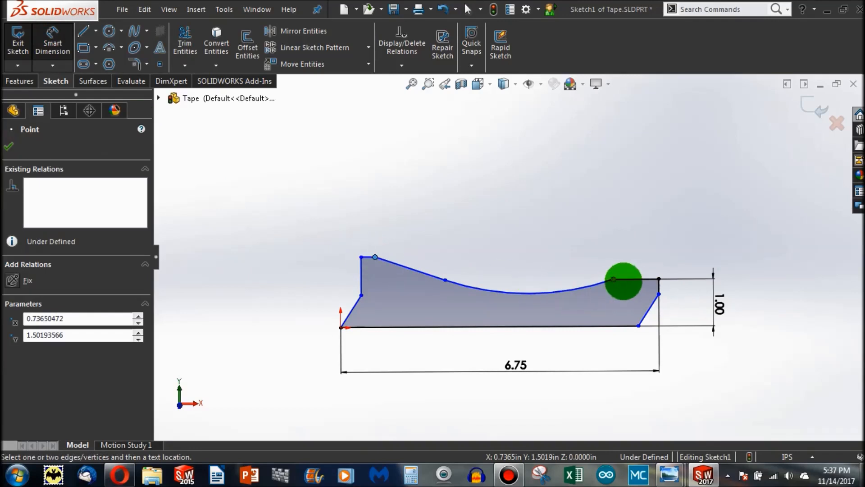
click(627, 279)
click(652, 229)
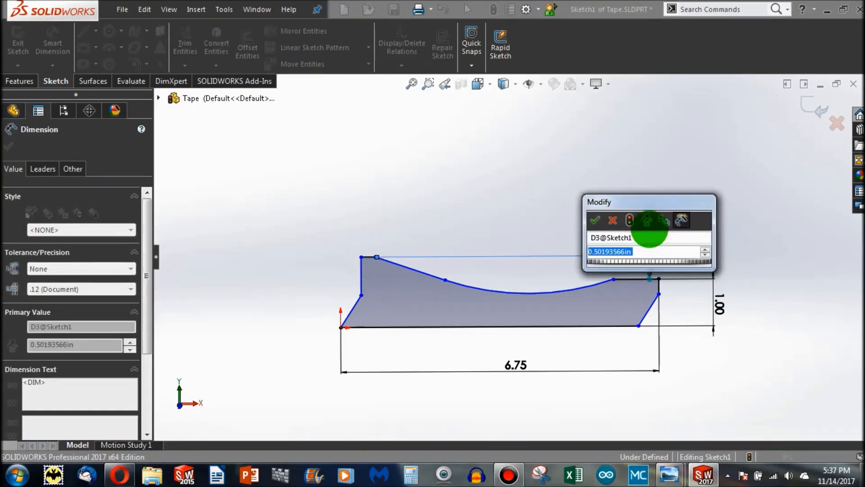
text(0.5)
key(Return)
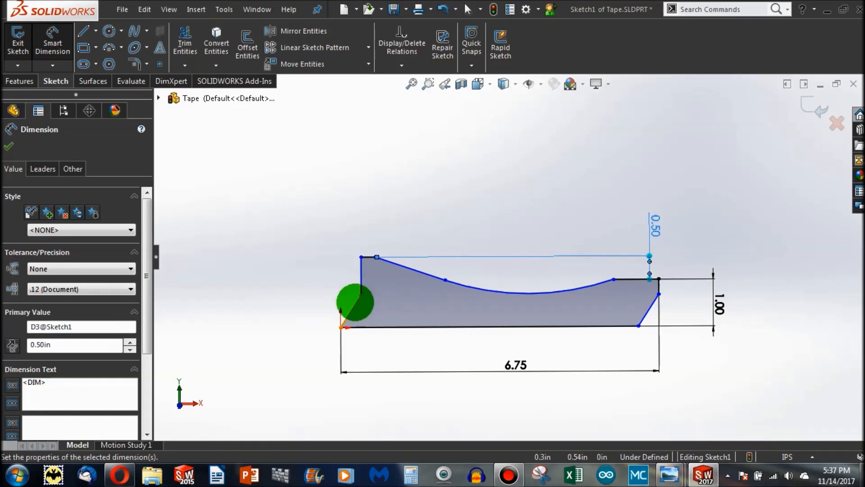
Dimension the angle between the slanted line at the origin and the bottom edge as 60°.
click(353, 304)
click(374, 325)
click(377, 313)
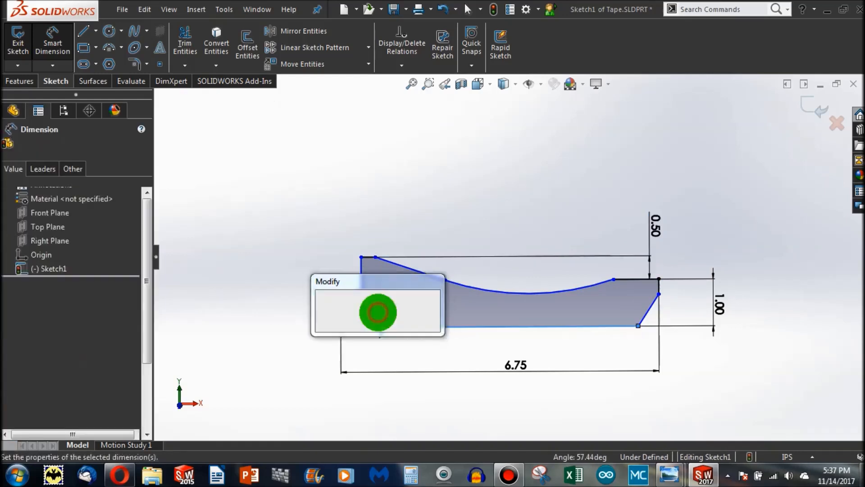
text(60)
key(Return)
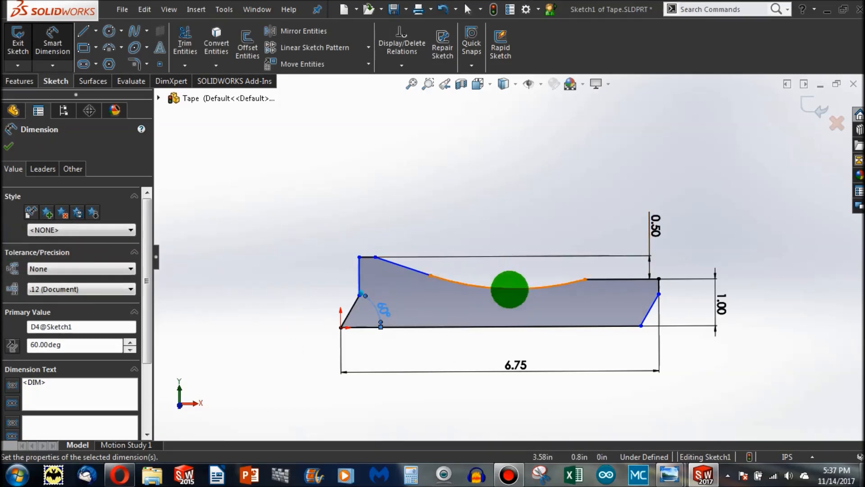
Dimension the concave arc's radius as 5.50 in.
click(508, 288)
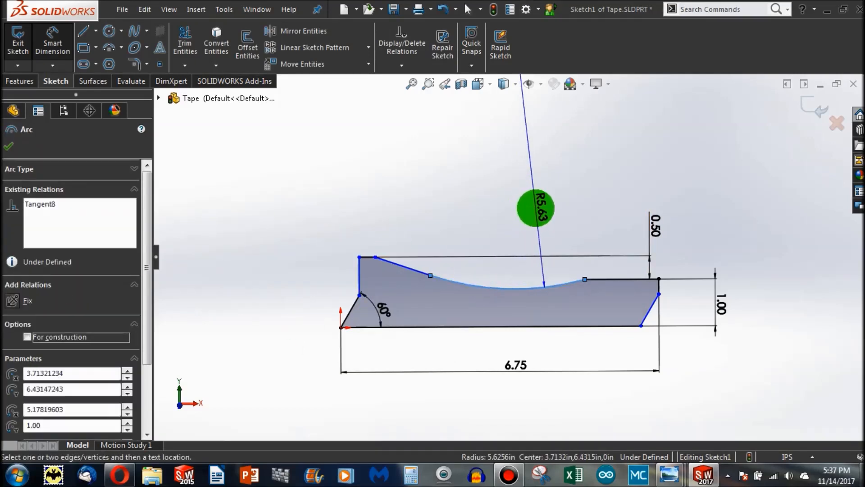
click(536, 207)
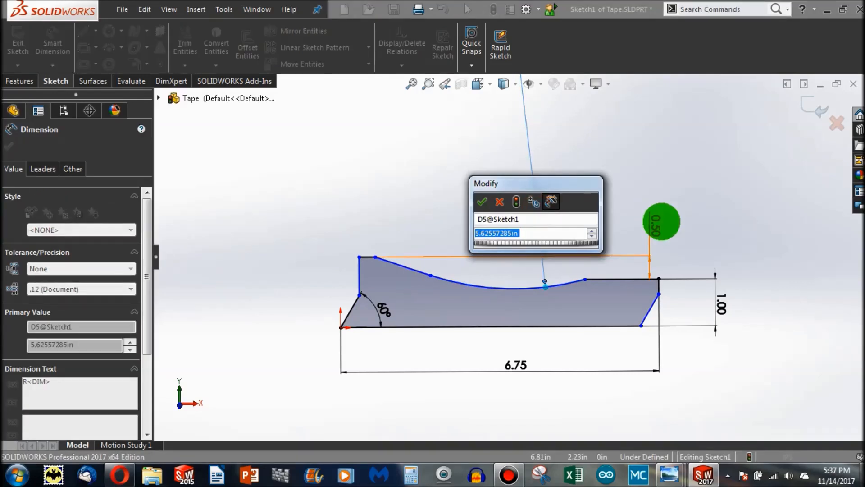
text(5.)
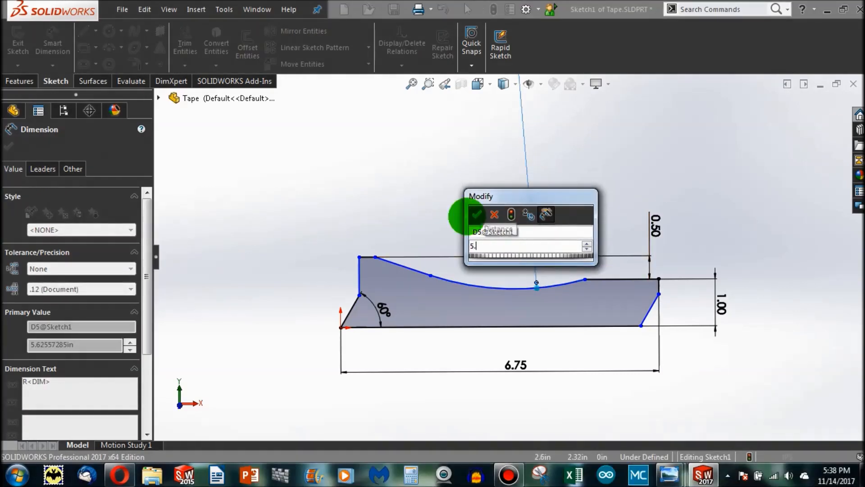
click(471, 216)
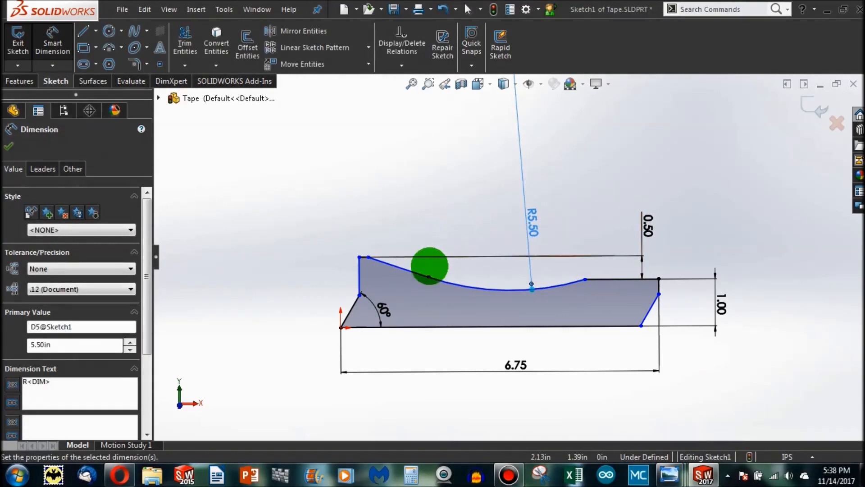
Dimension the length of the short upper-left horizontal edge as 0.5 in and finish dimensioning.
scroll(345, 276, down, 3)
click(395, 239)
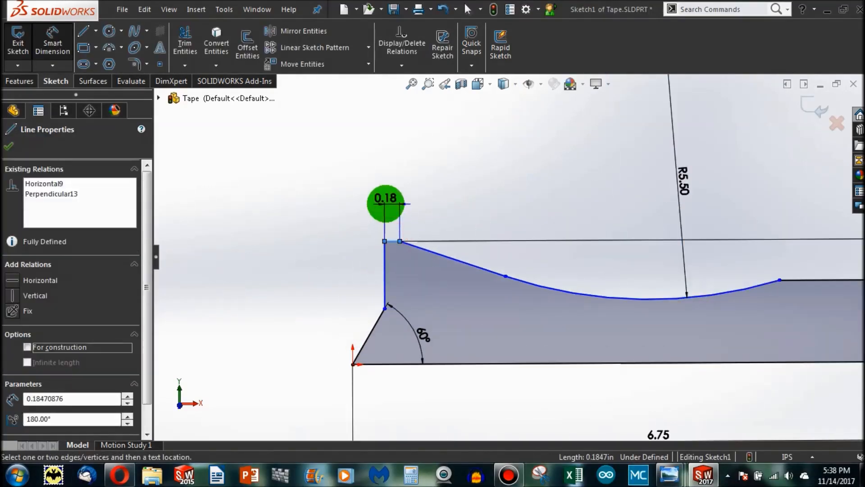
click(385, 203)
text(0.5)
key(Return)
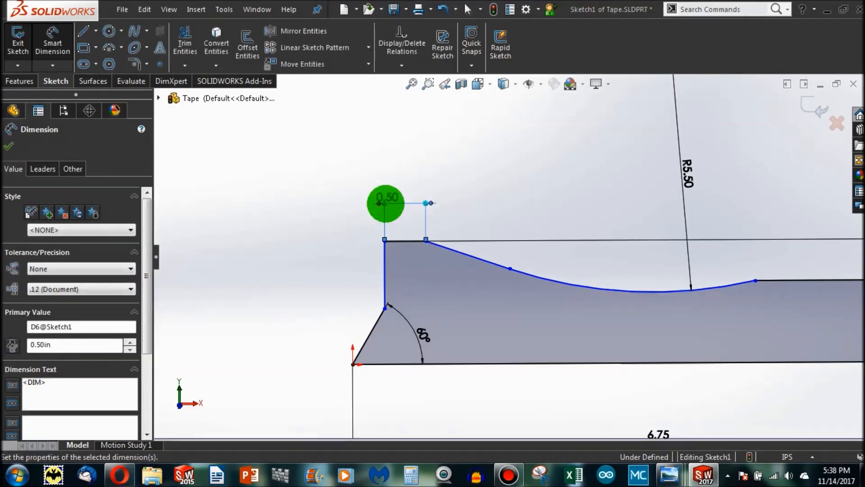
scroll(406, 258, up, 4)
scroll(711, 276, down, 2)
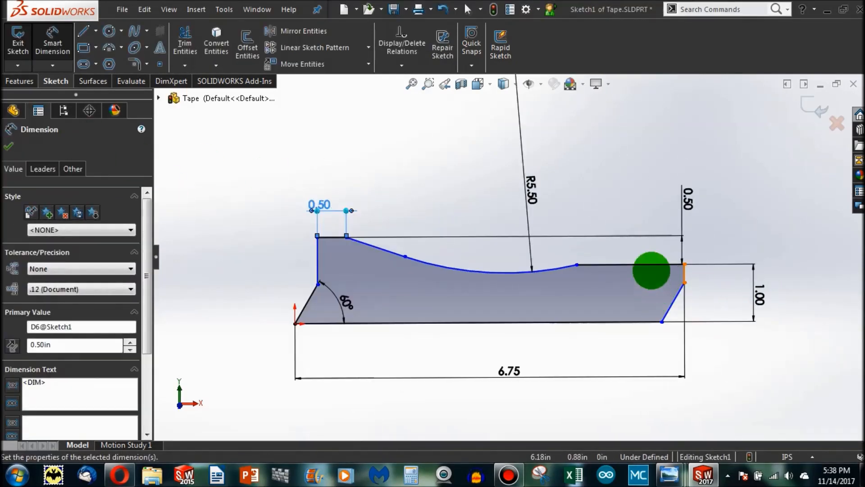
key(Escape)
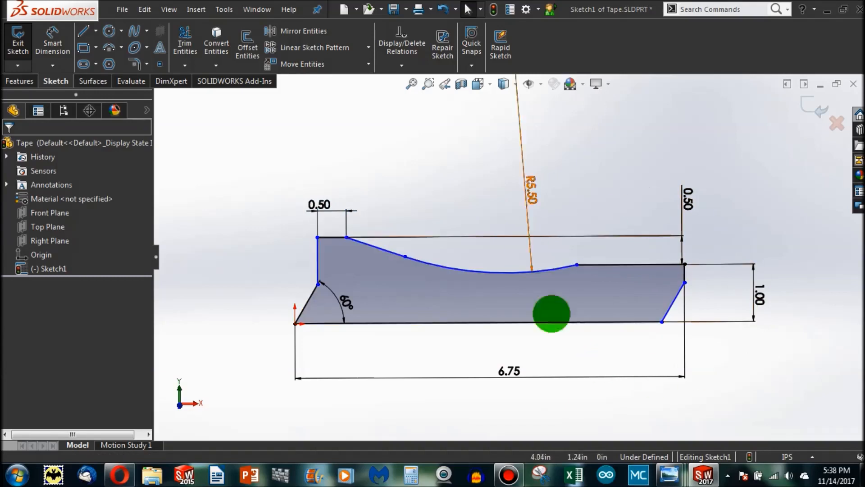
Test the right slanted line's freedom by moving its lower end to about X 6.40 in and its upper end to about Y 0.46 in.
mouse_move(685, 283)
mouse_down()
mouse_move(665, 325)
mouse_move(678, 288)
mouse_move(657, 318)
mouse_move(602, 321)
mouse_move(671, 316)
mouse_move(666, 321)
mouse_up()
click(614, 353)
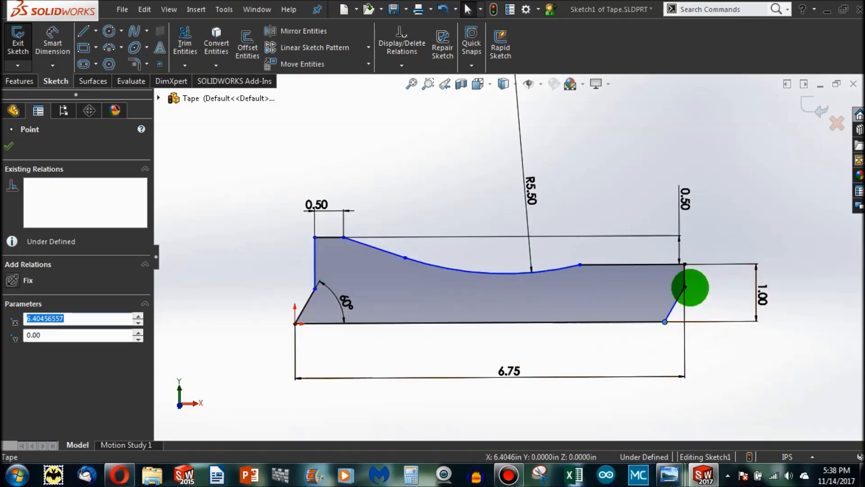
mouse_move(685, 286)
mouse_down()
mouse_move(683, 315)
mouse_move(680, 273)
mouse_move(684, 294)
mouse_up()
click(682, 273)
click(710, 304)
click(685, 294)
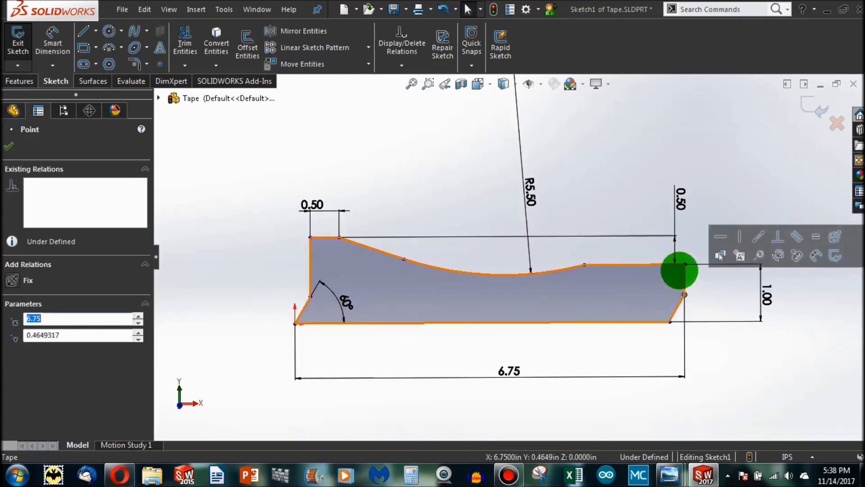
click(685, 278)
click(716, 297)
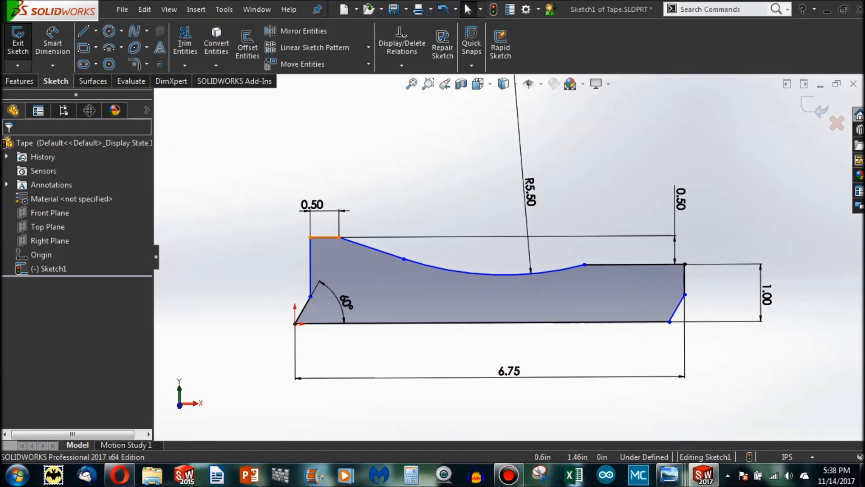
Dimension the right vertical edge's length between its endpoints as 0.5 in.
click(714, 308)
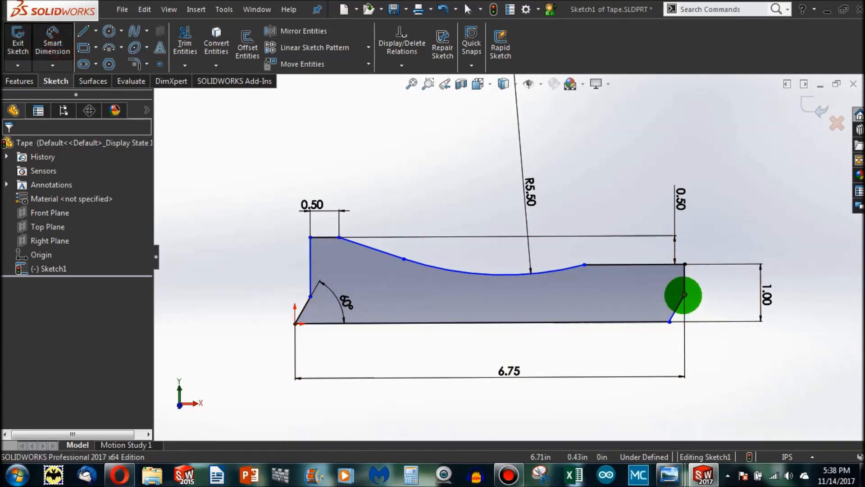
click(684, 295)
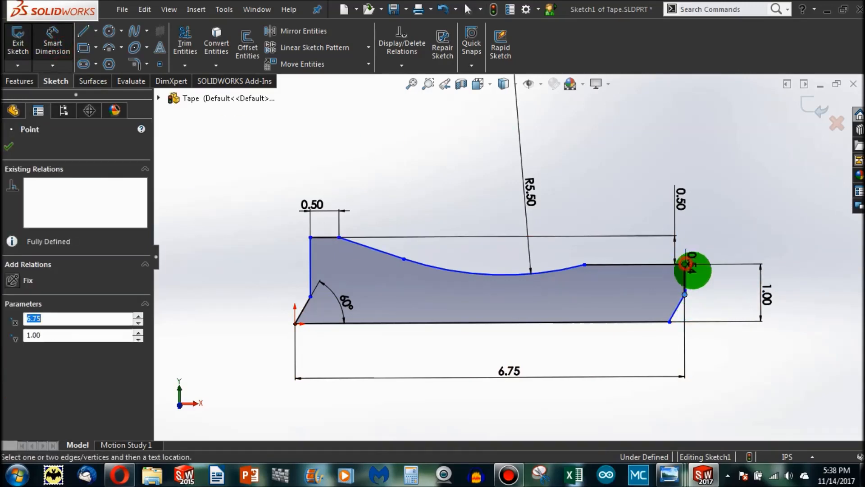
double_click(726, 286)
text(0)
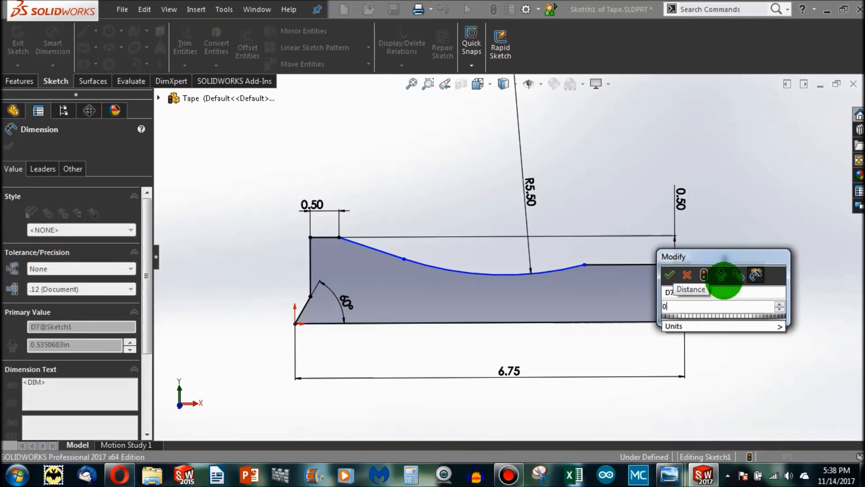
text(.5)
key(Return)
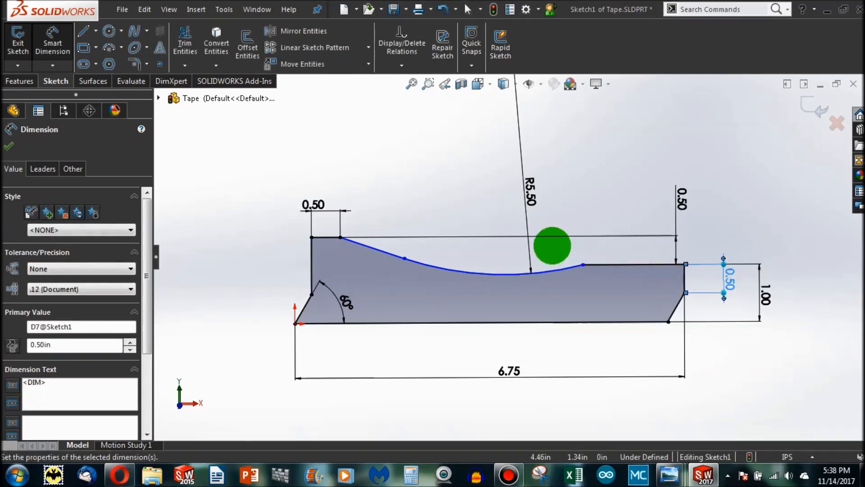
Move the arc's right endpoint along the horizontal edge to about X 4.79 in, Y 1.00 in.
click(586, 255)
drag(582, 265, 656, 261)
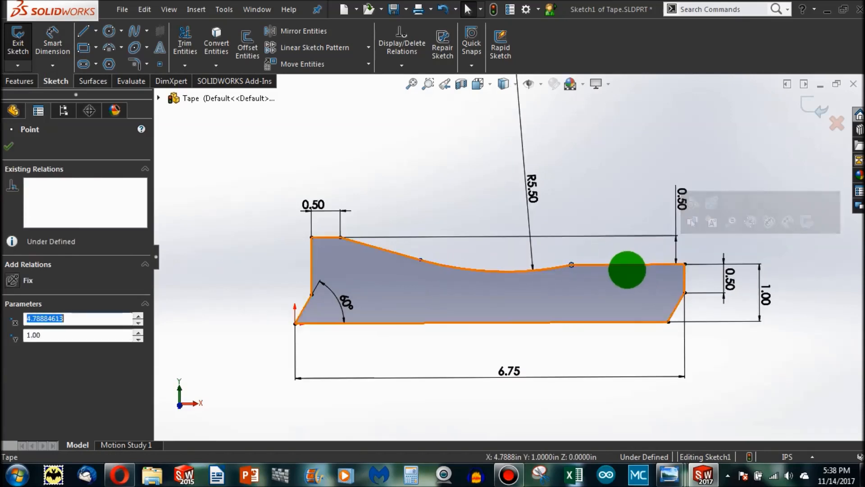
Dimension the upper-right horizontal edge's length as 2 in and place the dimension above the profile.
click(628, 265)
click(51, 37)
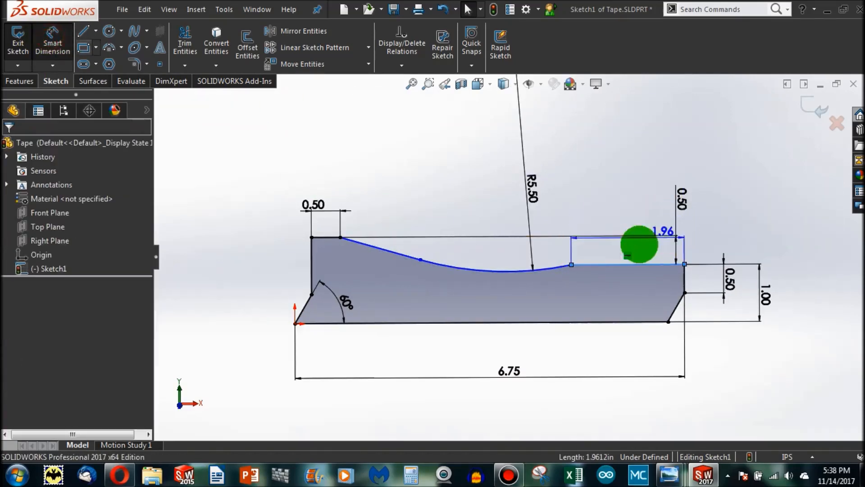
click(628, 216)
key(Return)
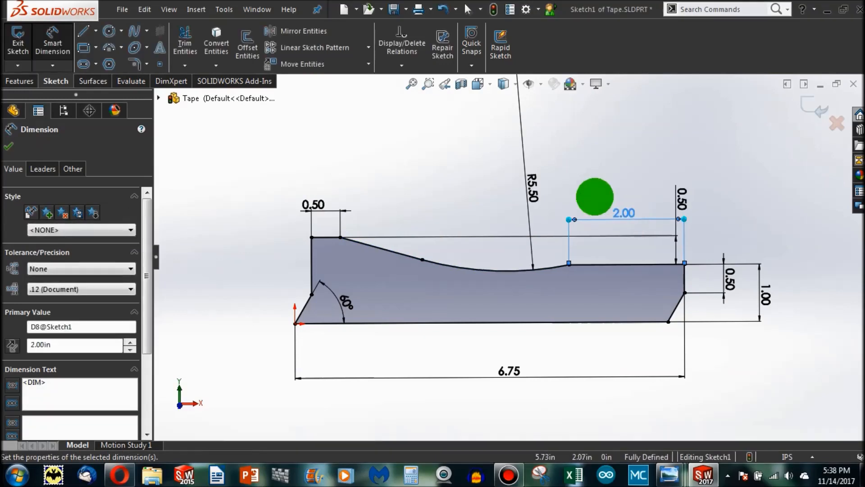
key(Escape)
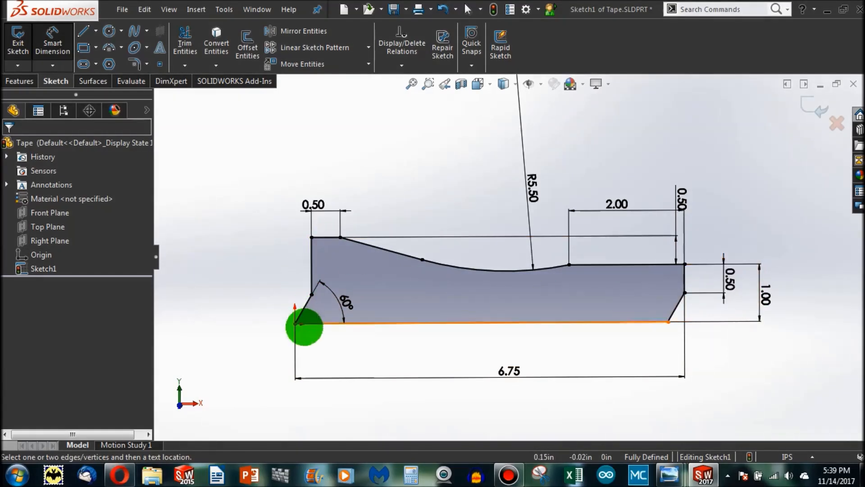
Try to set the lower-left corner angle to 270° and shift the short upper-left edge's 0.50 dimension text left.
double_click(345, 301)
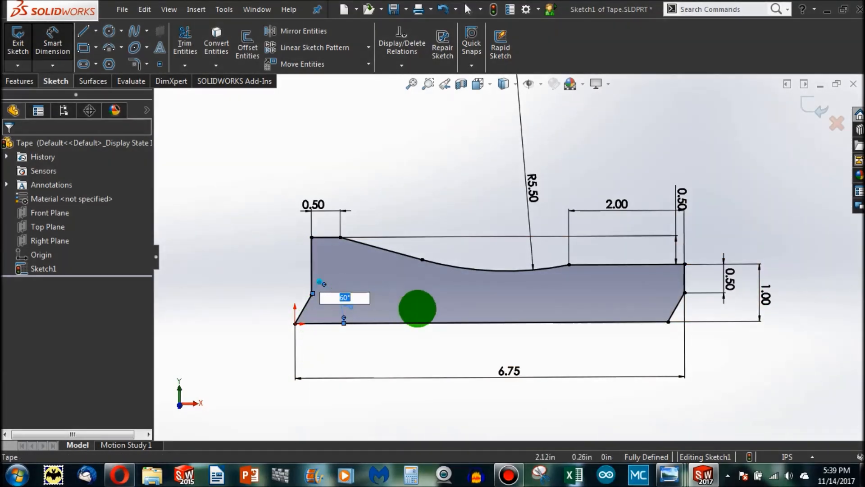
text(270)
key(Return)
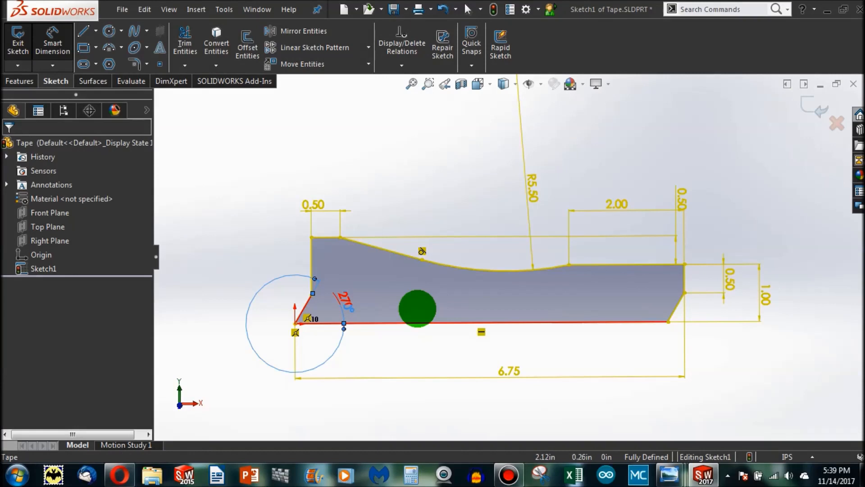
click(260, 265)
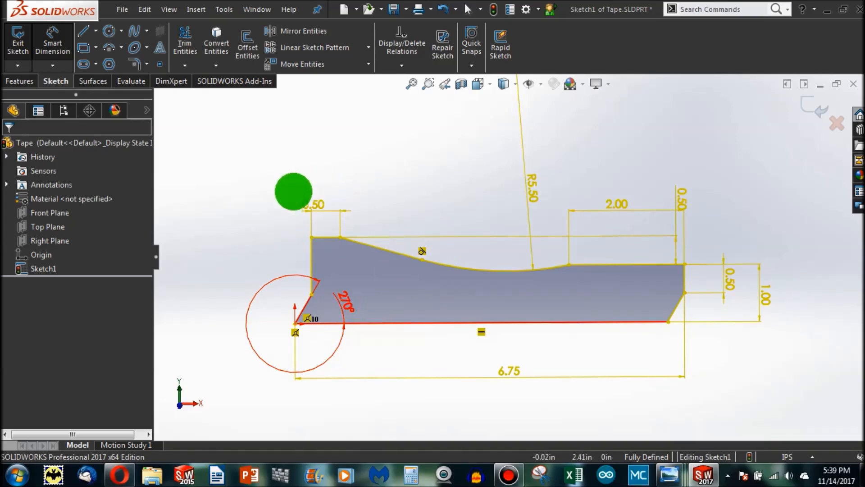
drag(310, 207, 274, 210)
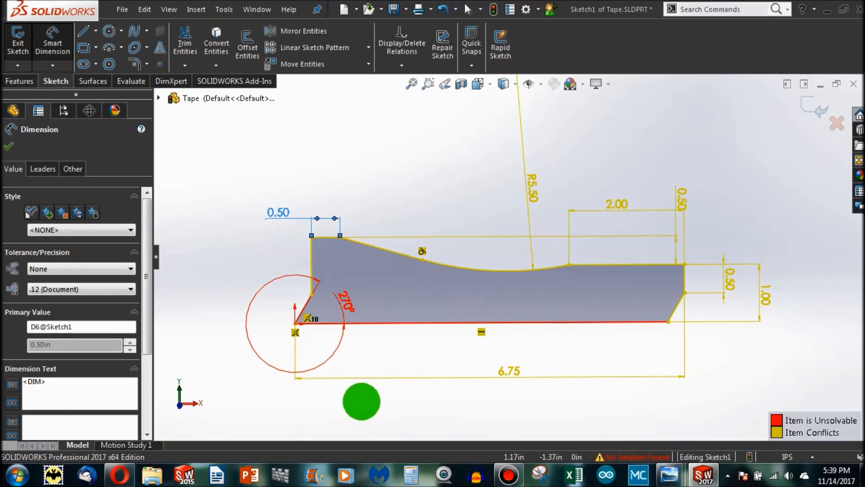
Leave dimensioning and examine the existing relations on the left slanted line and the right slanted line.
click(299, 307)
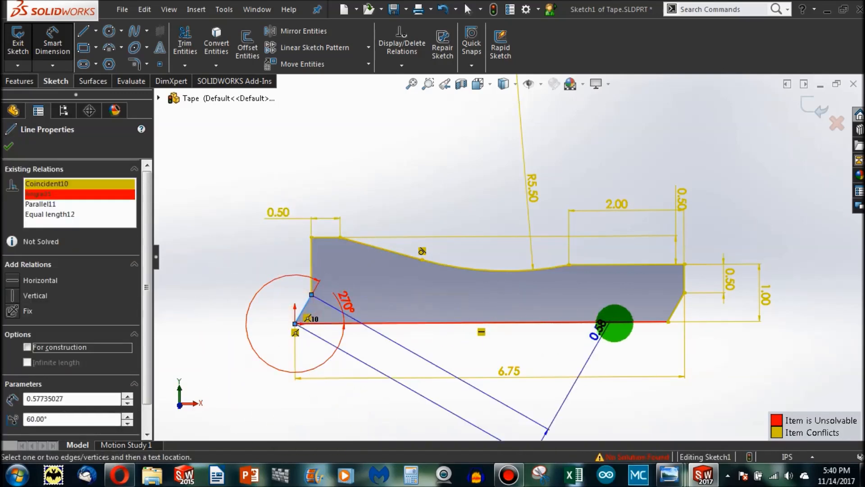
key(Escape)
key(Escape)
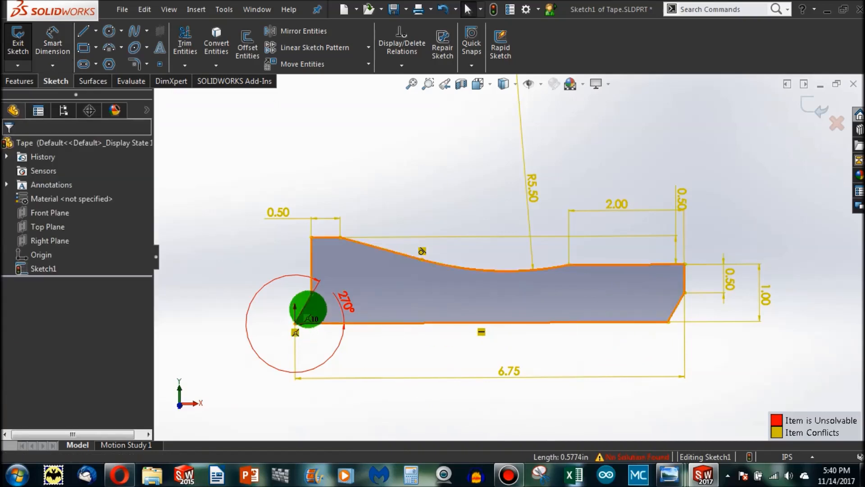
click(305, 306)
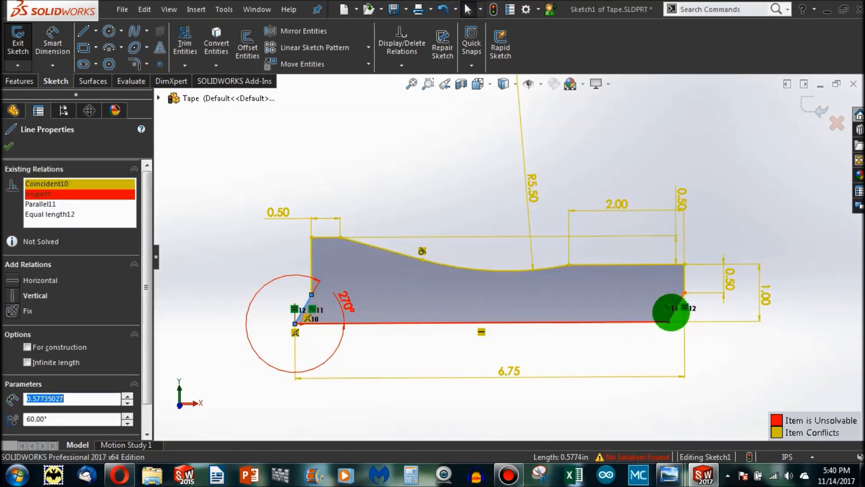
click(672, 313)
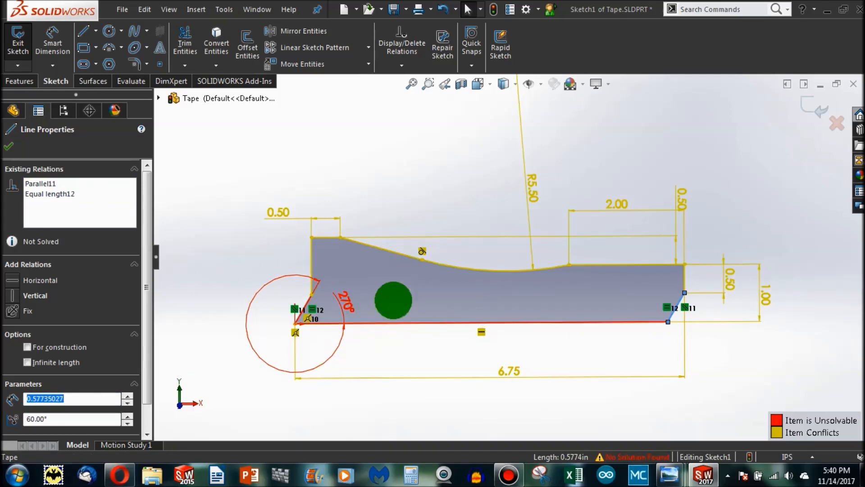
Open the lower-left corner's angle dimension for editing and accept its existing value.
click(344, 300)
double_click(344, 300)
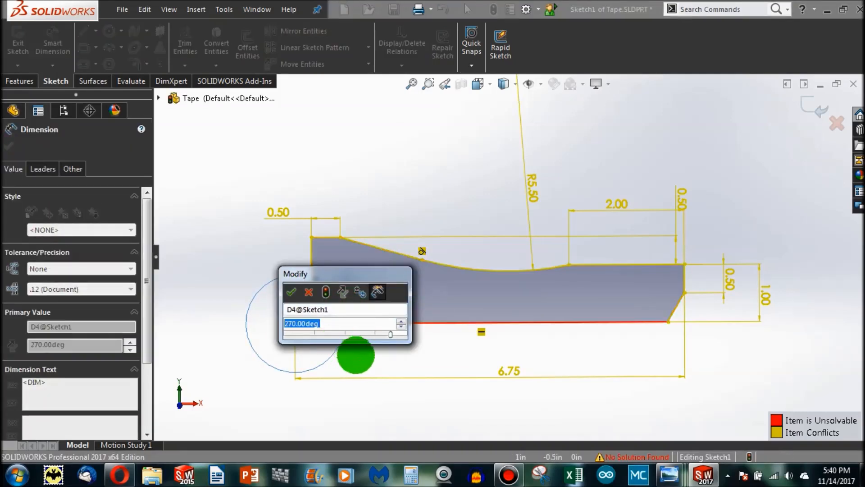
click(375, 393)
click(291, 292)
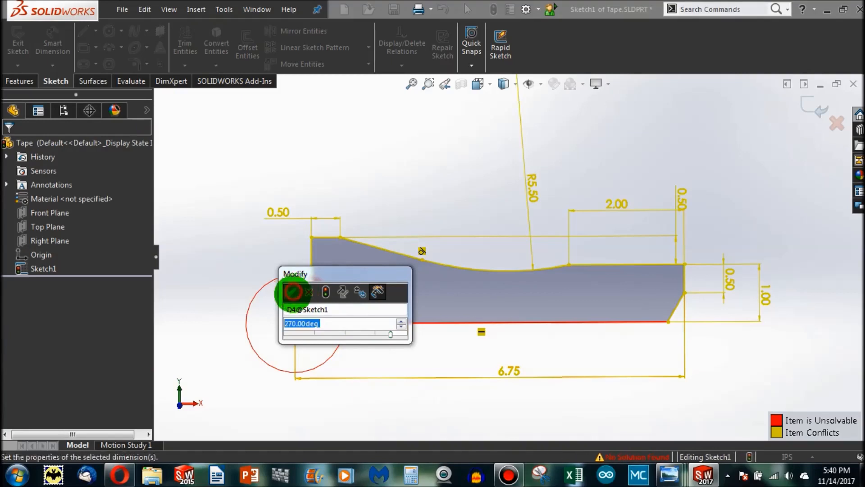
Undo the last move of the upper-left 0.50 dimension and reopen the lower-left angle dimension.
click(519, 237)
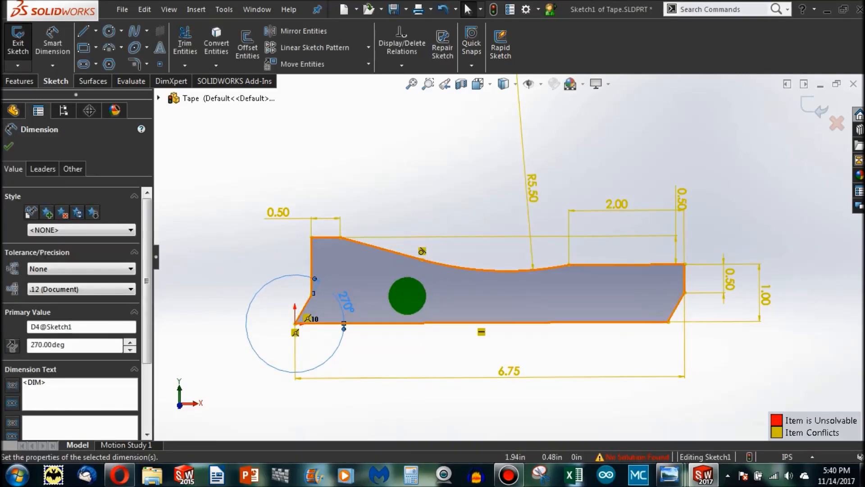
key(ctrl+z)
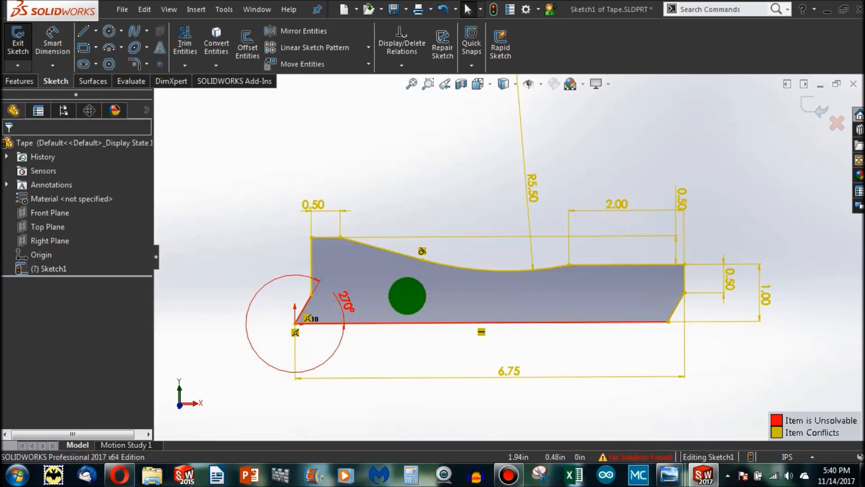
double_click(339, 298)
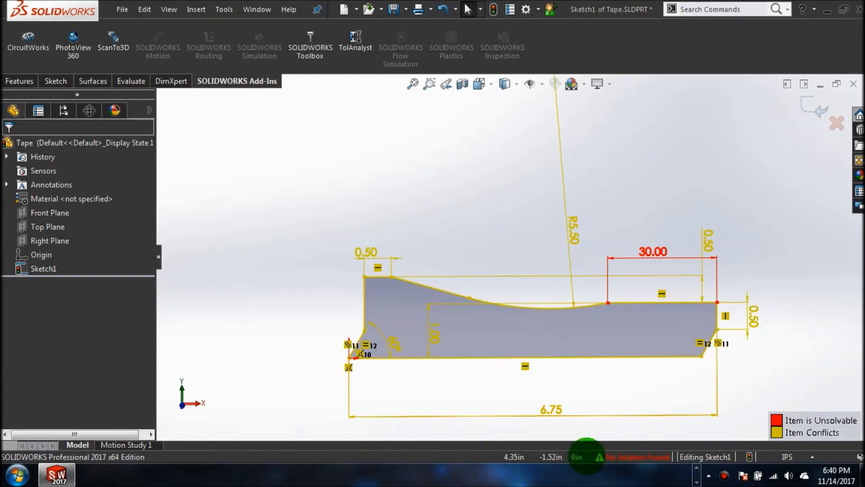
Diagnose the conflicting sketch with SketchXpert, generate its solution sets, and examine the first proposed solution.
click(629, 456)
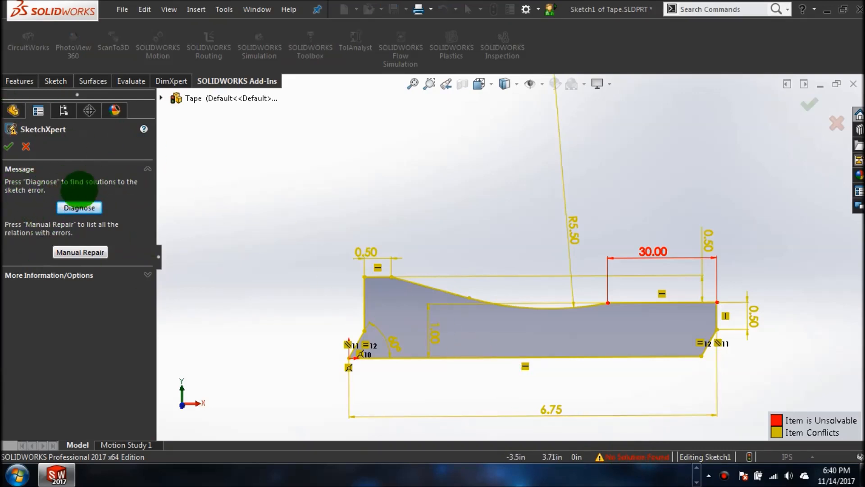
click(81, 207)
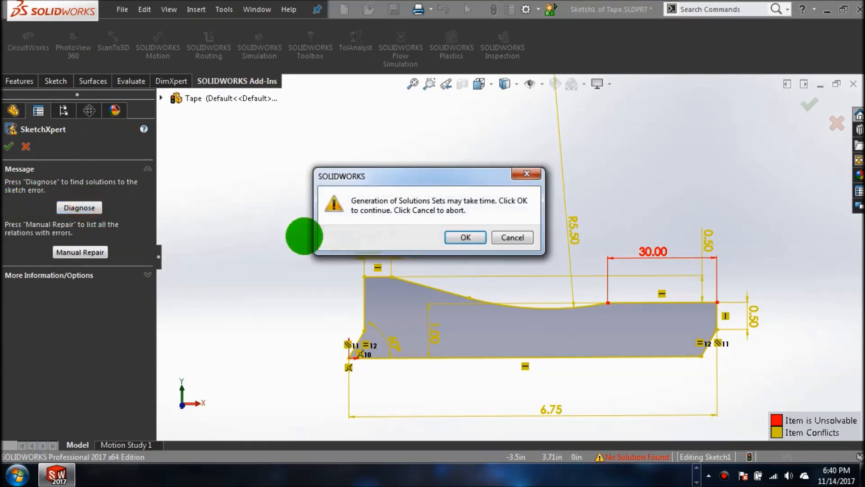
click(457, 238)
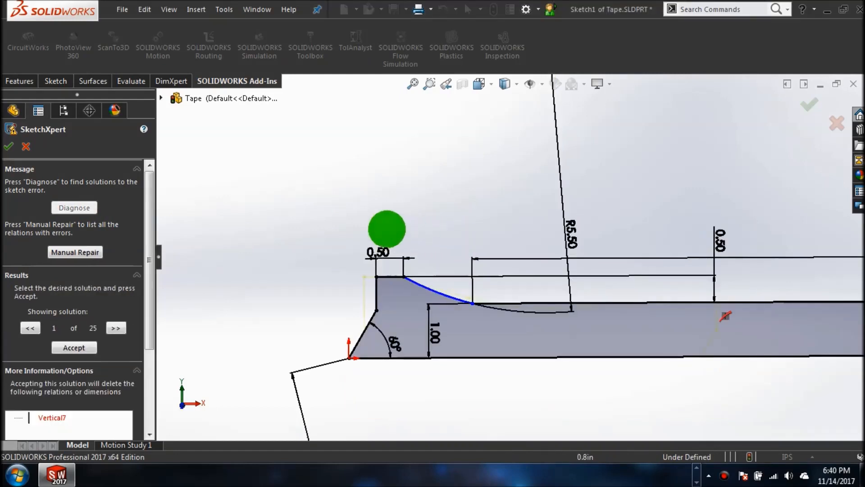
scroll(560, 280, up, 5)
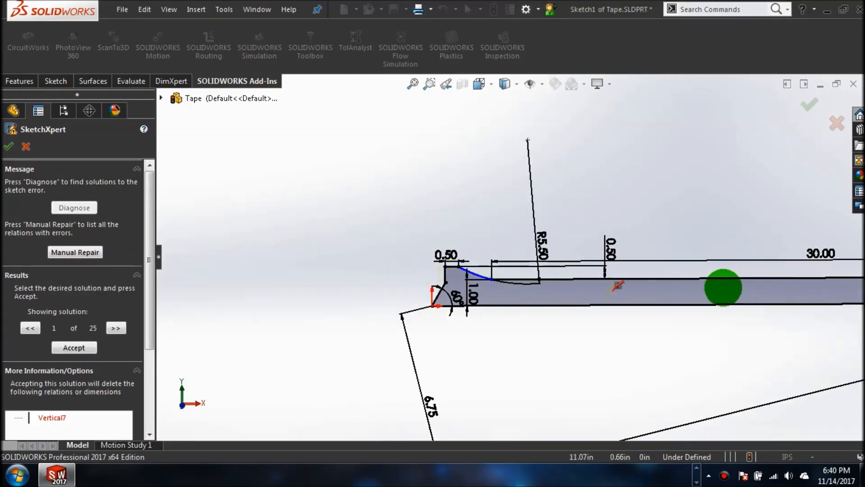
scroll(699, 280, down, 3)
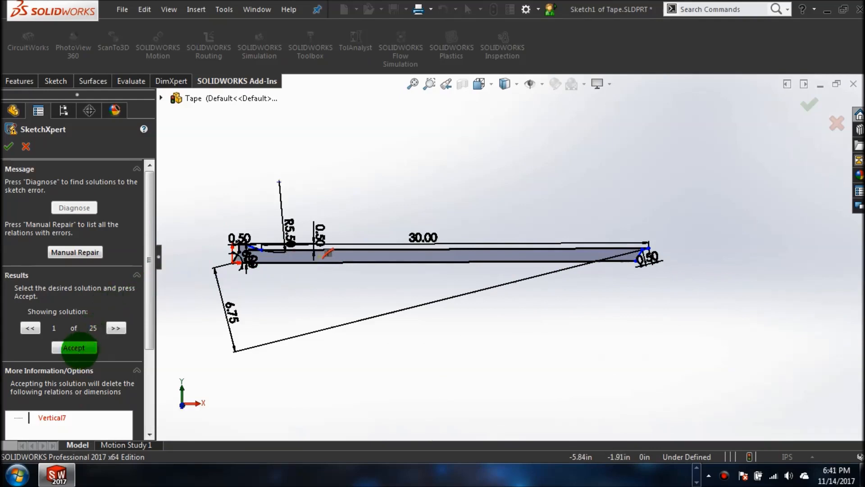
Examine SketchXpert's proposed solutions 2 through 5 and how each would reshape the profile.
click(116, 328)
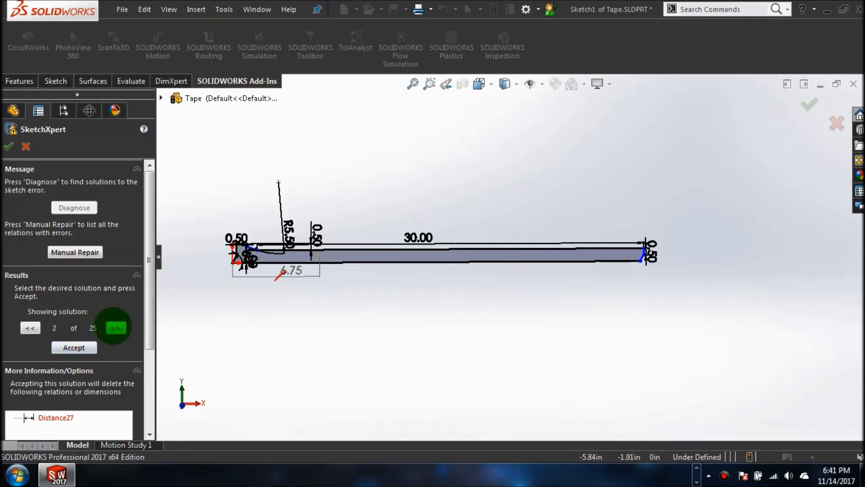
scroll(316, 271, down, 1)
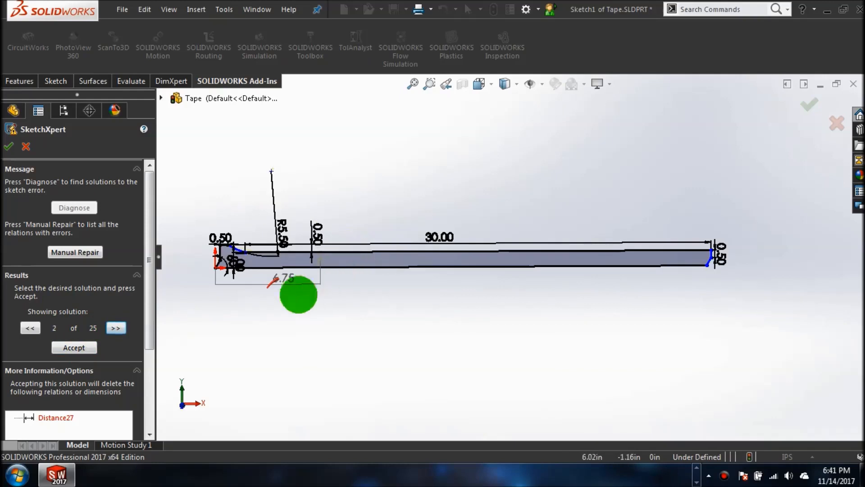
click(116, 327)
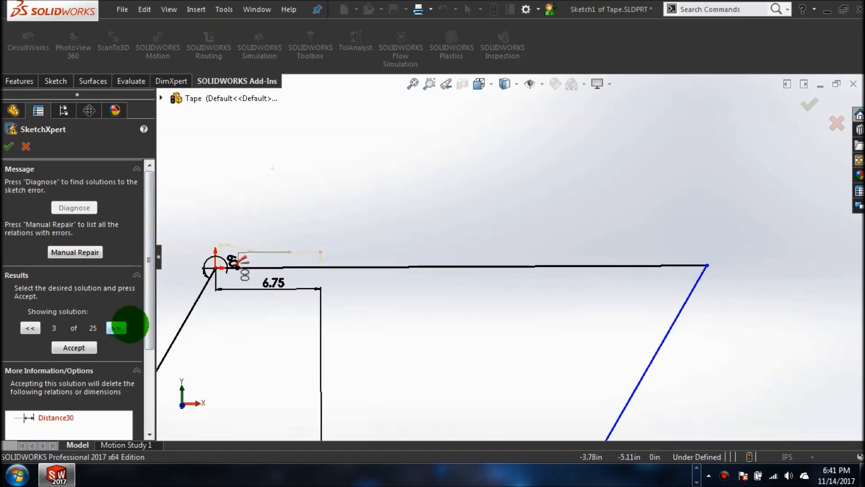
scroll(451, 297, up, 3)
scroll(408, 292, down, 3)
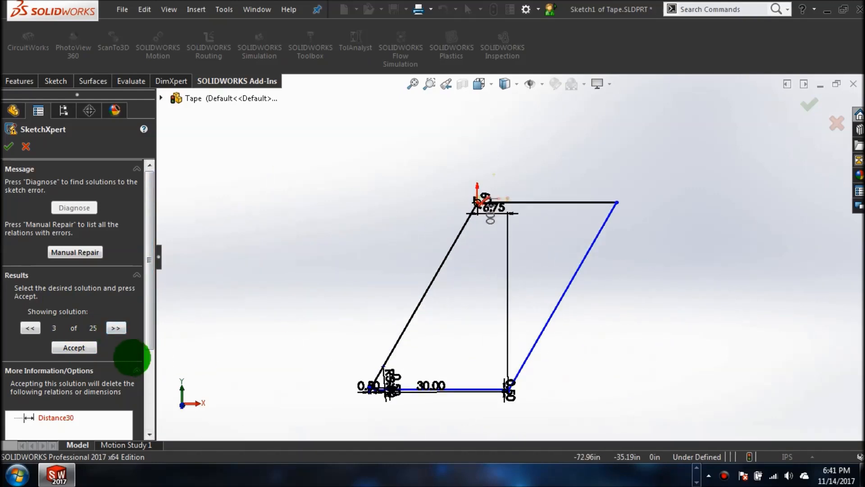
click(116, 327)
click(116, 328)
scroll(444, 187, down, 4)
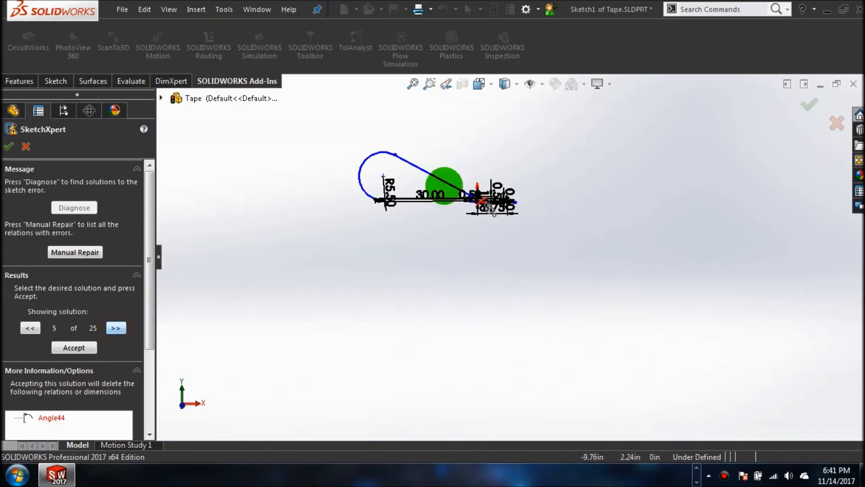
Browse the remaining SketchXpert solutions through 25, return to solution 1, and cancel without accepting any.
click(116, 328)
click(116, 328)
click(116, 328)
click(116, 327)
click(116, 327)
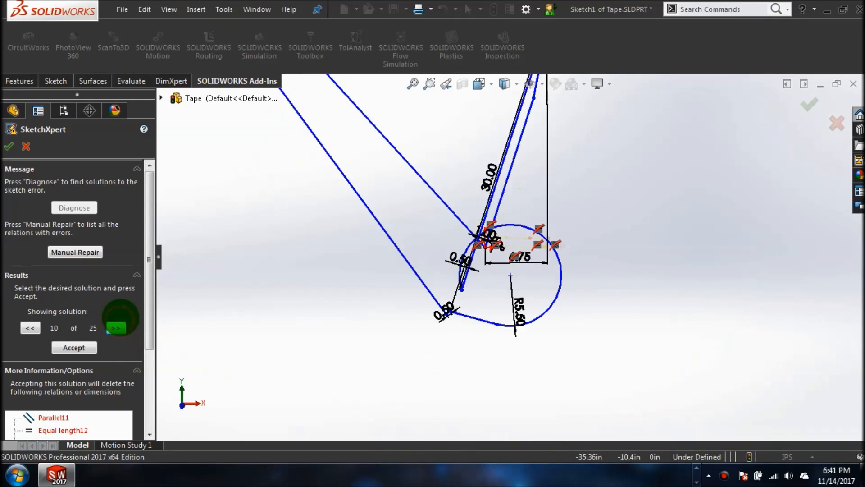
click(111, 328)
click(111, 328)
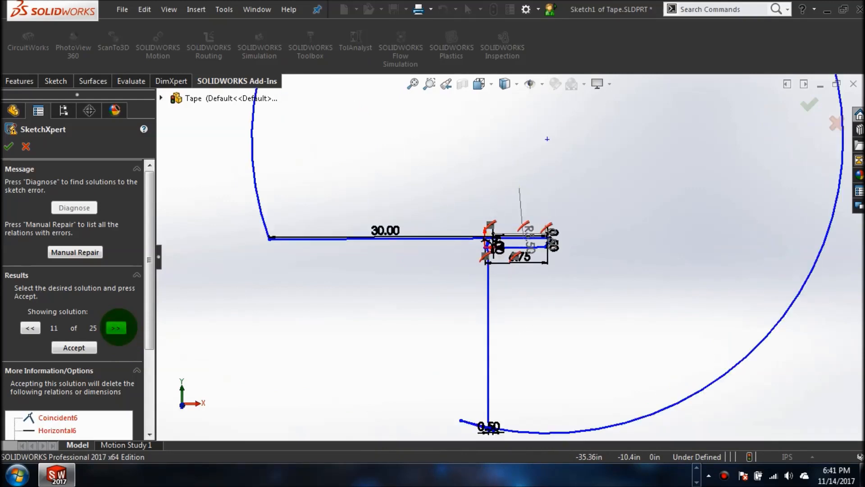
click(111, 329)
click(116, 328)
click(115, 327)
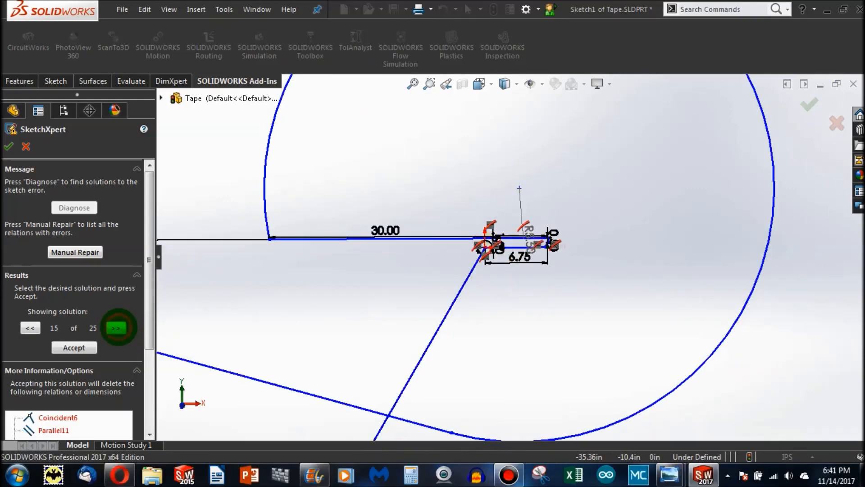
click(116, 328)
click(116, 328)
click(116, 327)
click(116, 328)
click(116, 328)
click(116, 327)
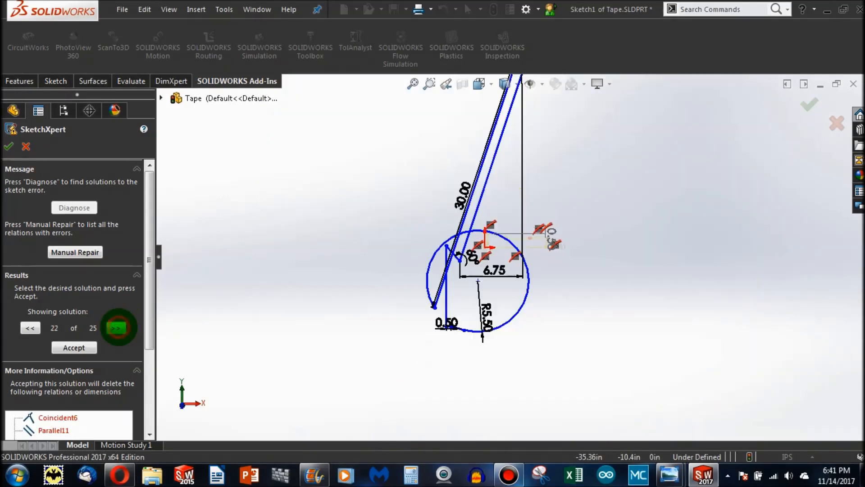
click(116, 328)
click(116, 328)
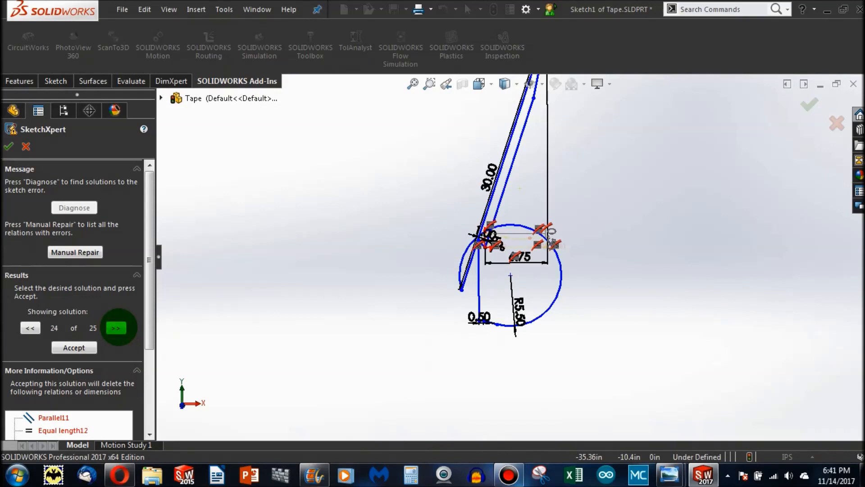
click(116, 327)
click(116, 327)
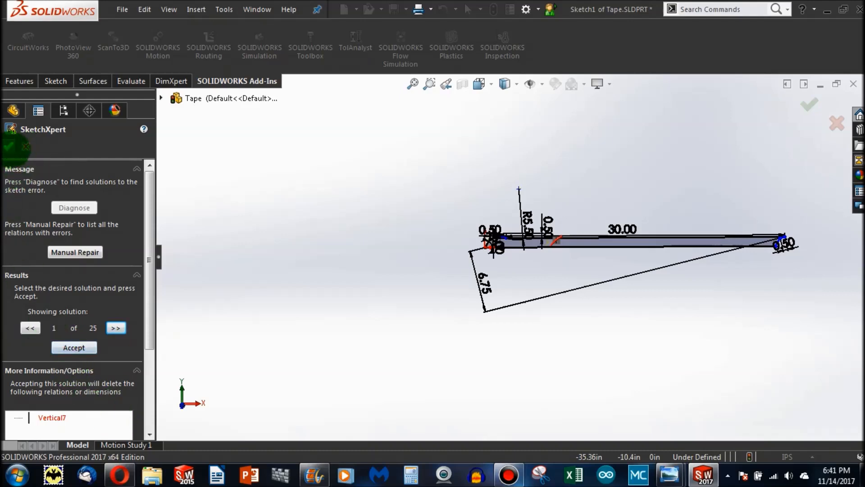
click(26, 146)
click(294, 250)
scroll(513, 271, down, 5)
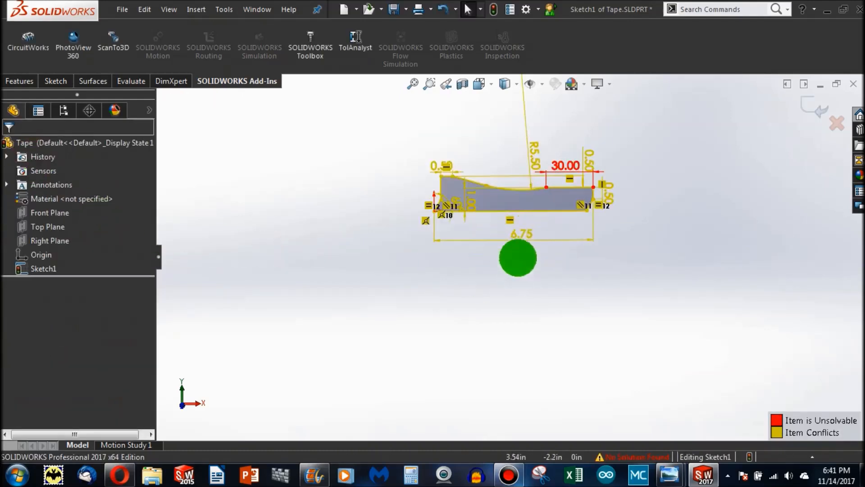
scroll(562, 143, down, 4)
scroll(558, 160, up, 3)
scroll(558, 160, down, 2)
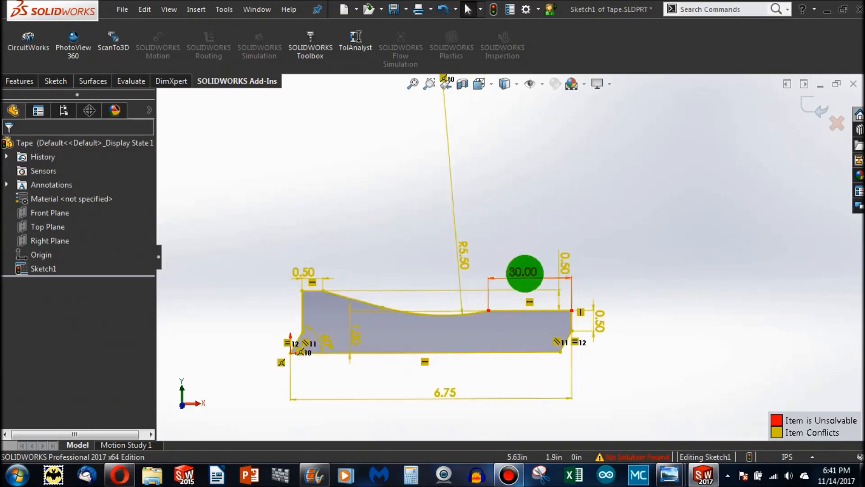
double_click(524, 270)
drag(489, 251, 632, 131)
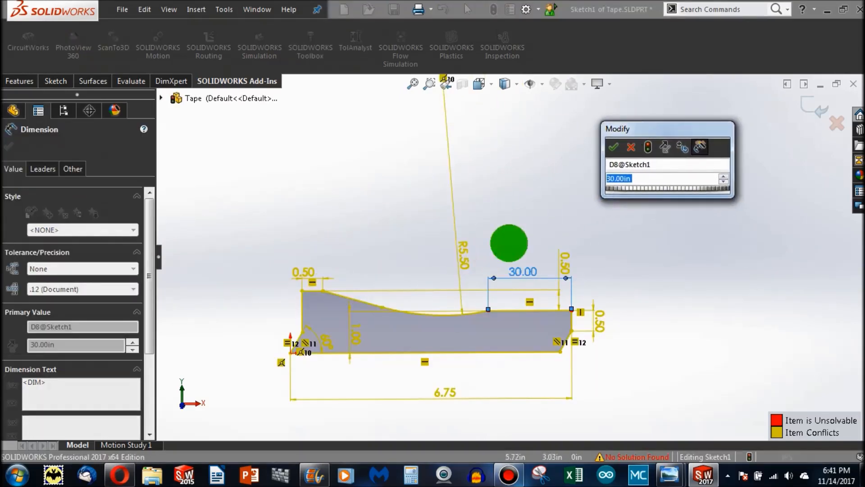
click(628, 149)
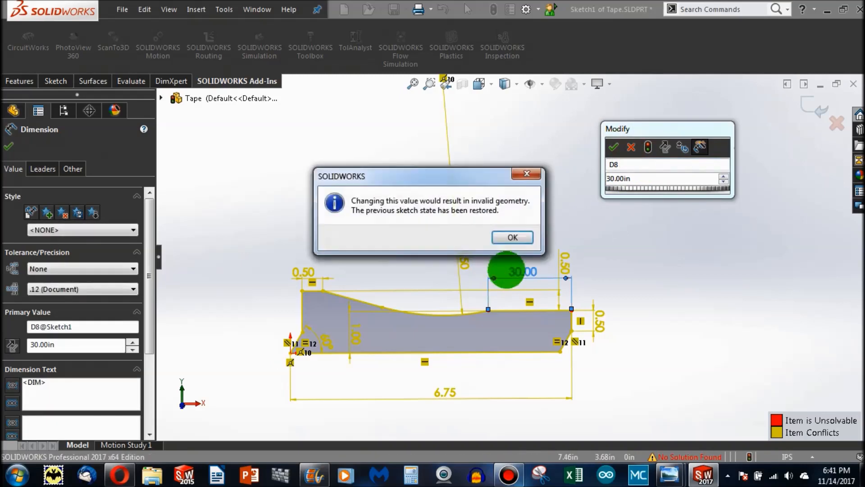
click(513, 234)
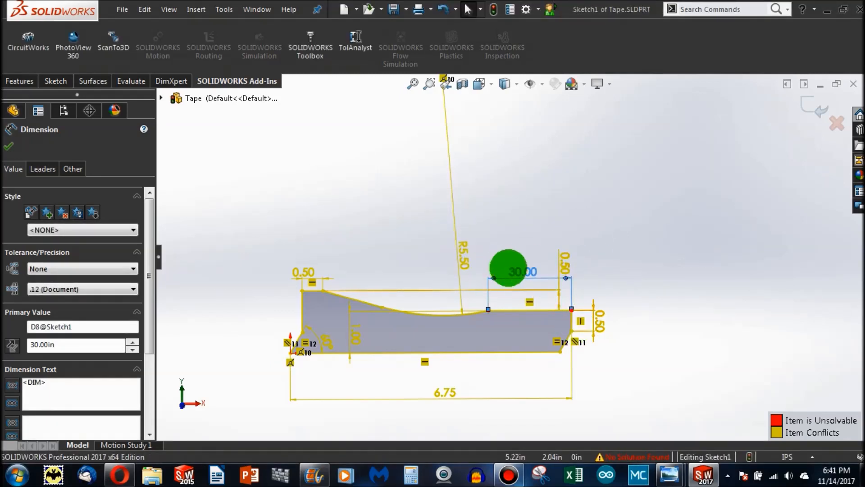
Set the unsolvable length dimension of the profile's upper-right horizontal edge to 2 in.
double_click(512, 269)
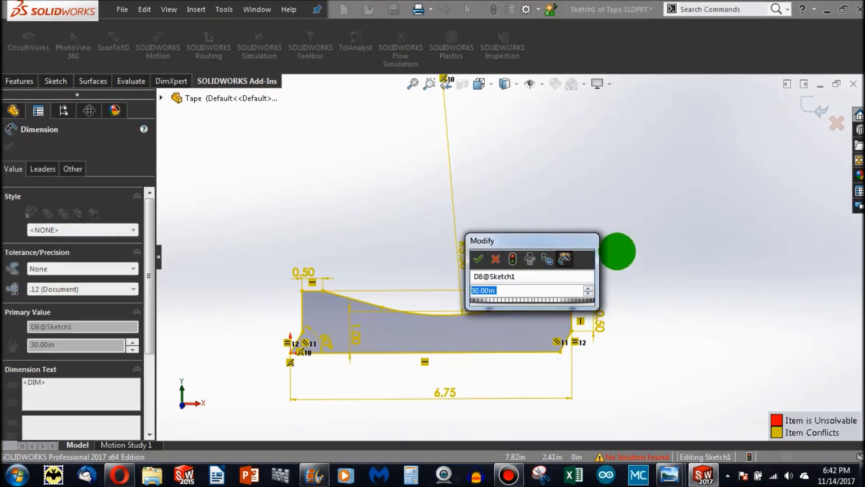
text(2)
key(Return)
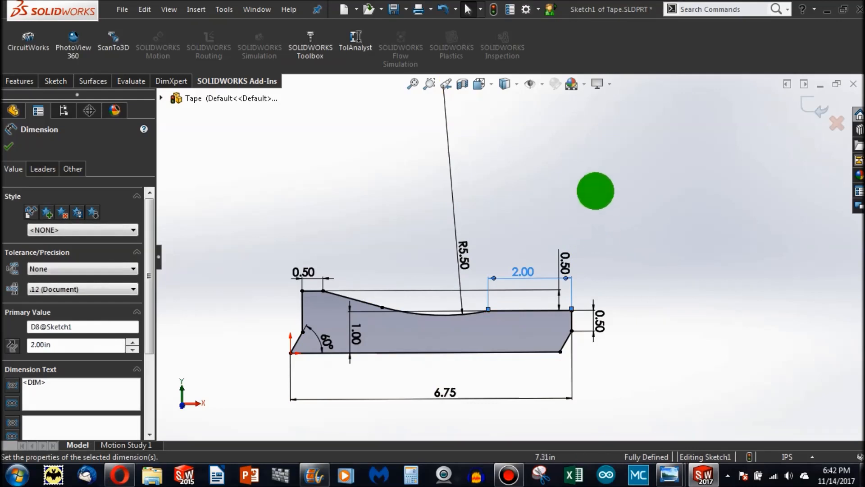
key(Escape)
scroll(590, 188, up, 2)
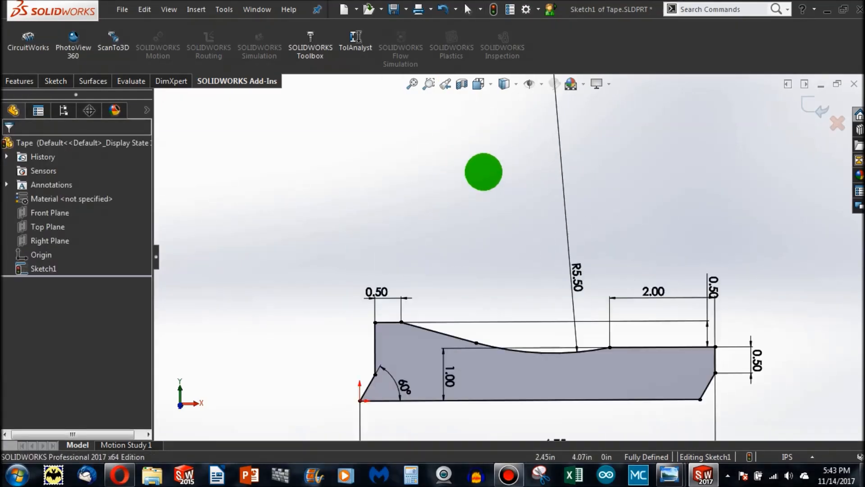
scroll(484, 172, up, 2)
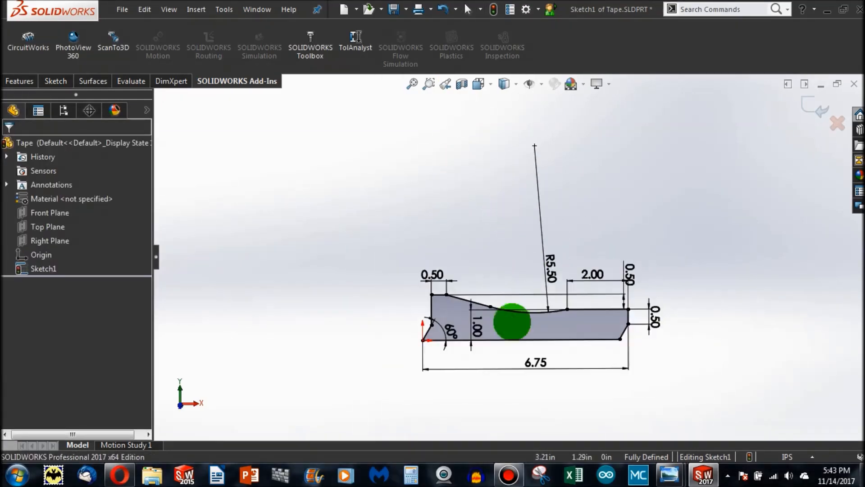
scroll(512, 318, down, 3)
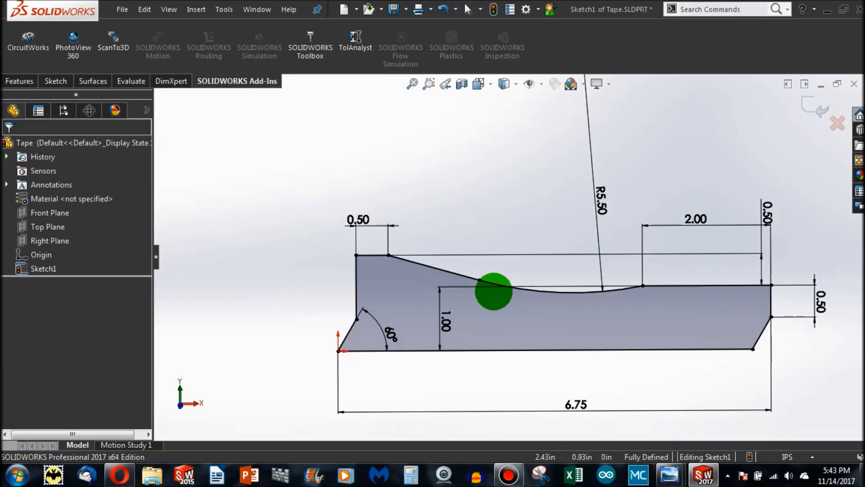
scroll(494, 292, up, 2)
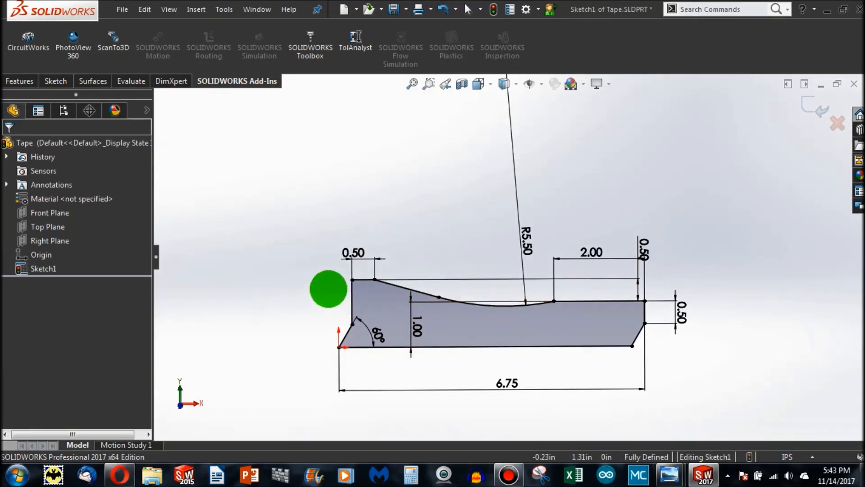
scroll(332, 287, down, 1)
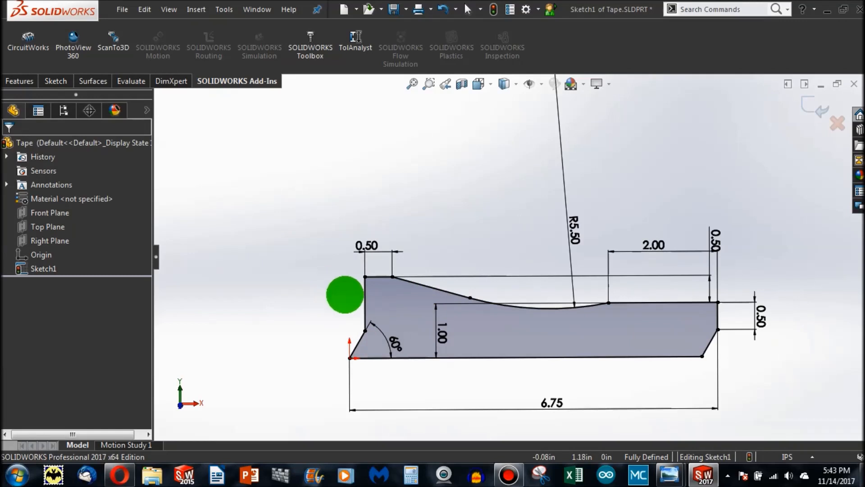
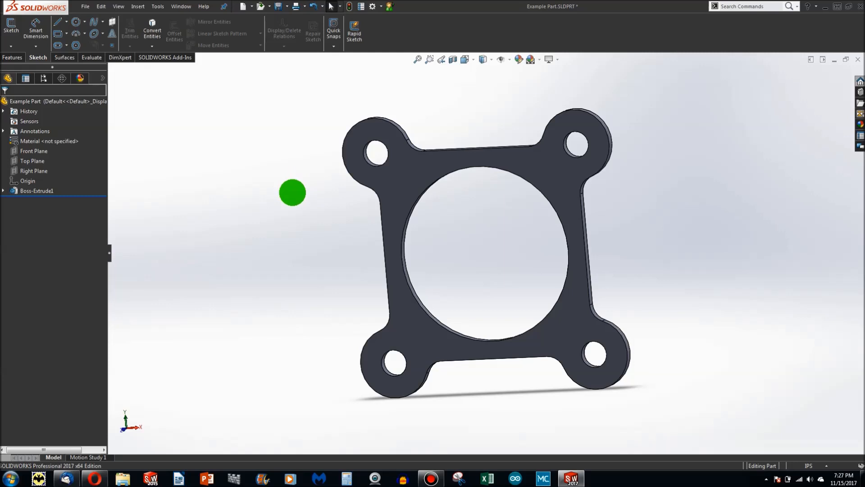
Orient the four-lobed example plate to the Front view and dismiss the unsaved-document notification.
key(ctrl+1)
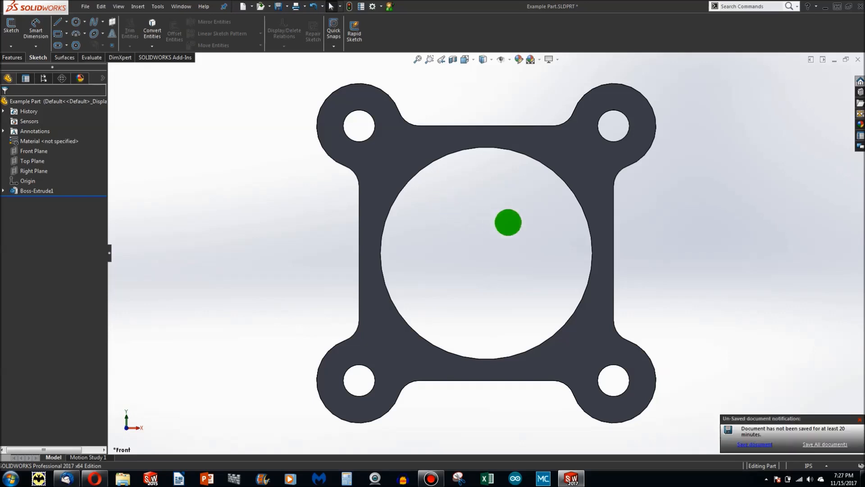
click(859, 416)
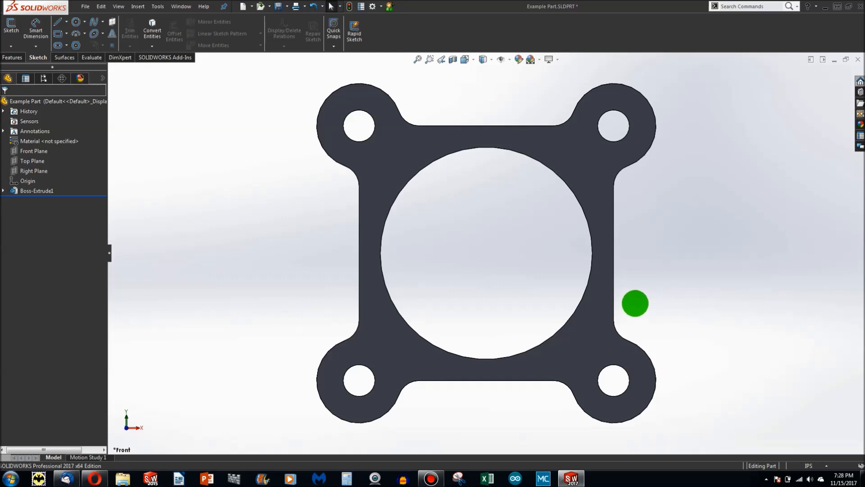
Create a new part document and orient the view normal to its Top Plane.
click(243, 7)
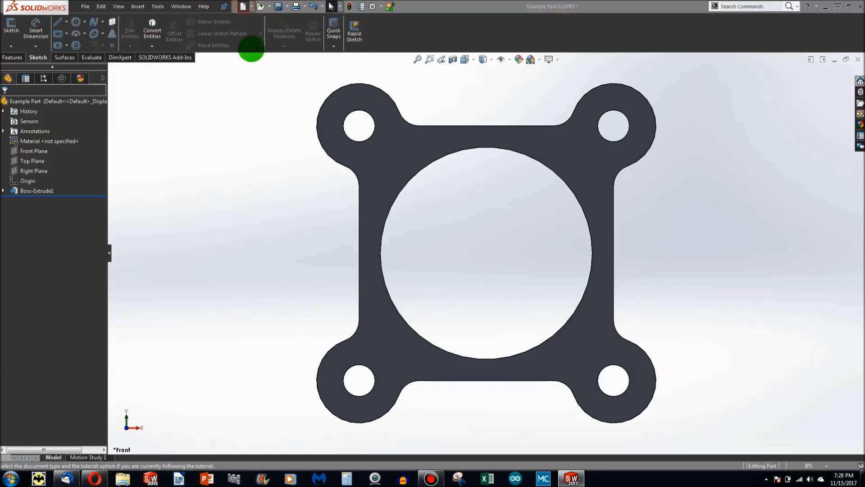
click(336, 262)
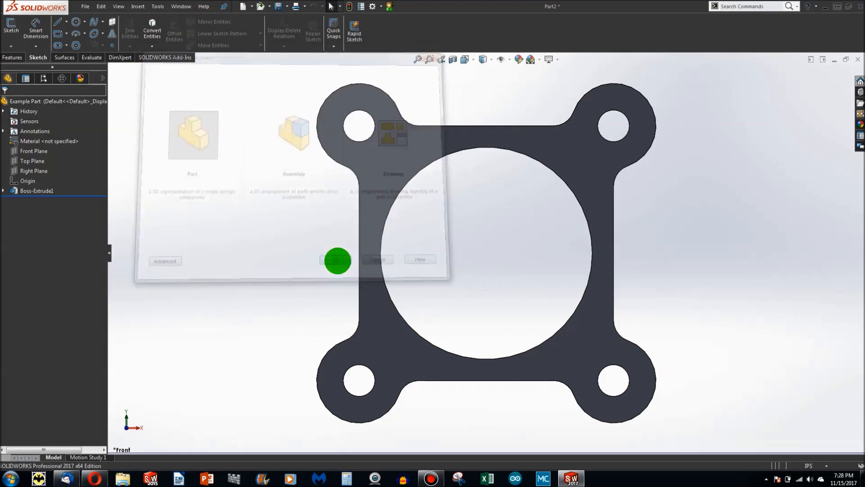
click(37, 160)
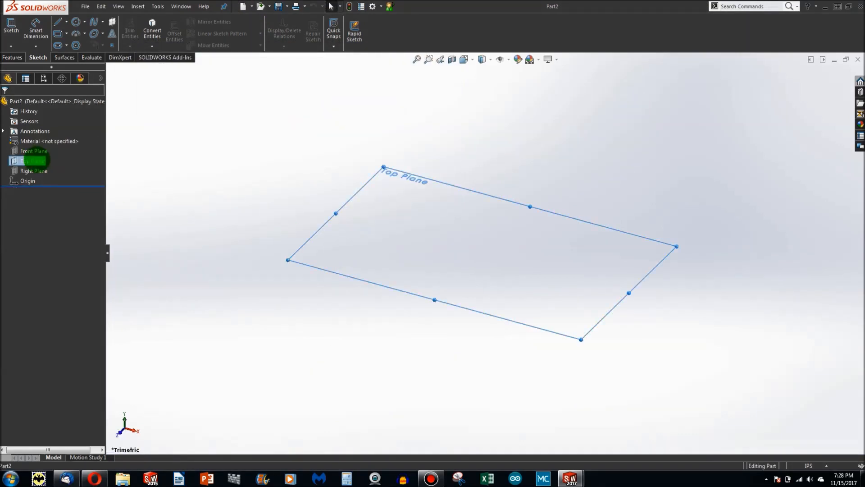
key(ctrl+8)
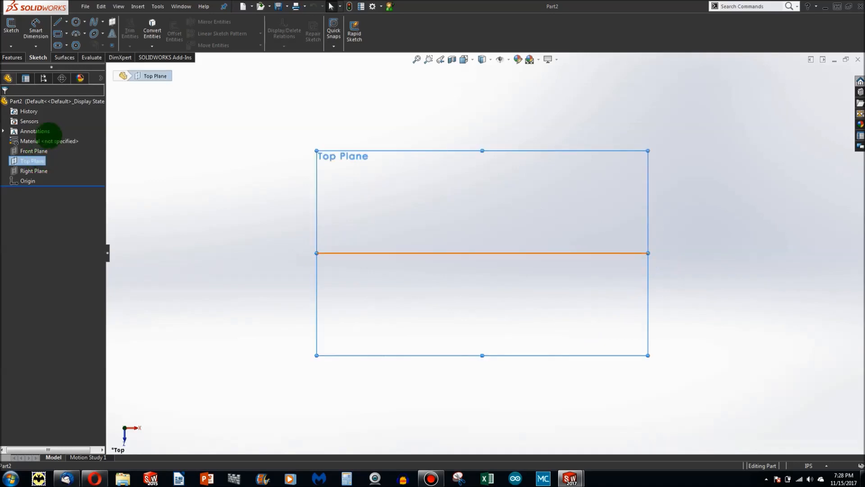
Start a sketch on the Top Plane, draw a horizontal line above the origin, and remove the stray chained segment.
click(58, 22)
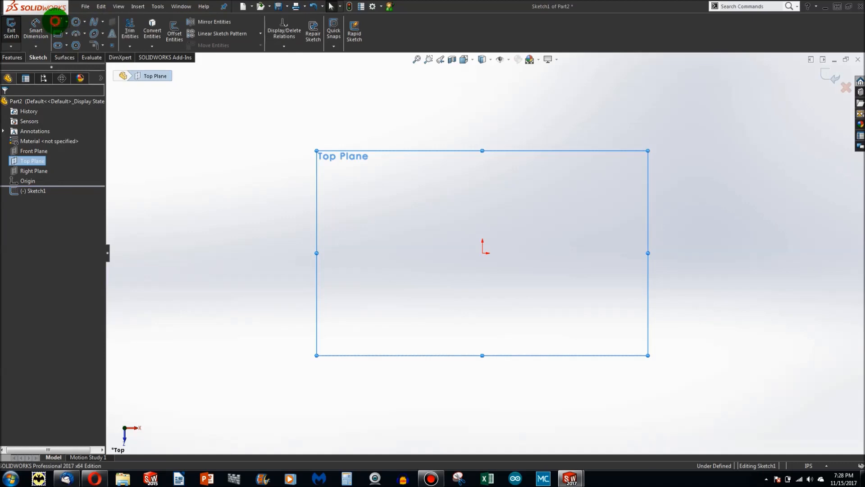
click(57, 22)
click(434, 197)
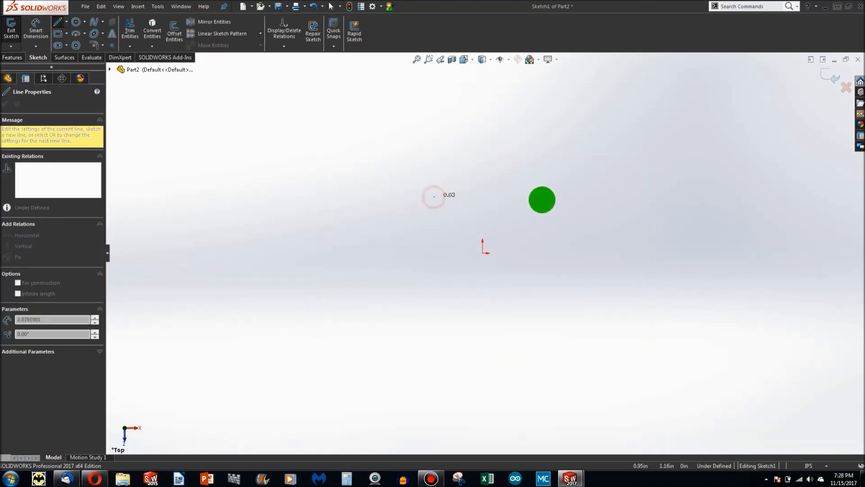
click(544, 197)
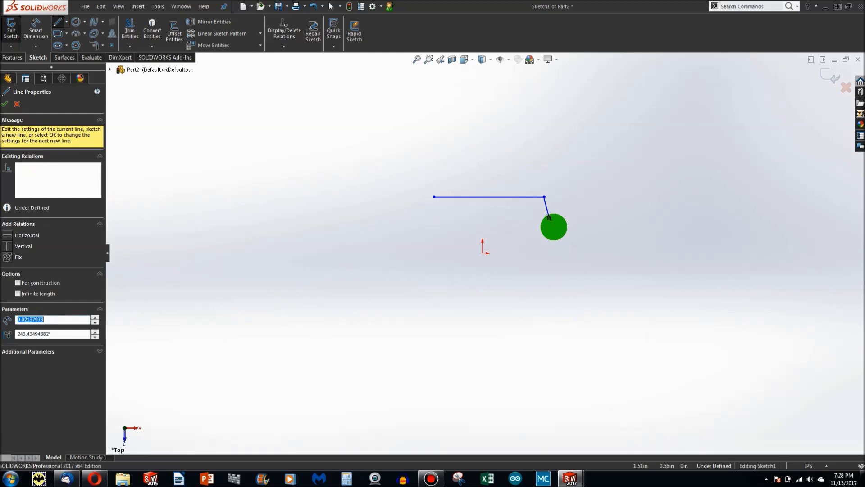
key(Escape)
drag(560, 230, 533, 206)
key(Delete)
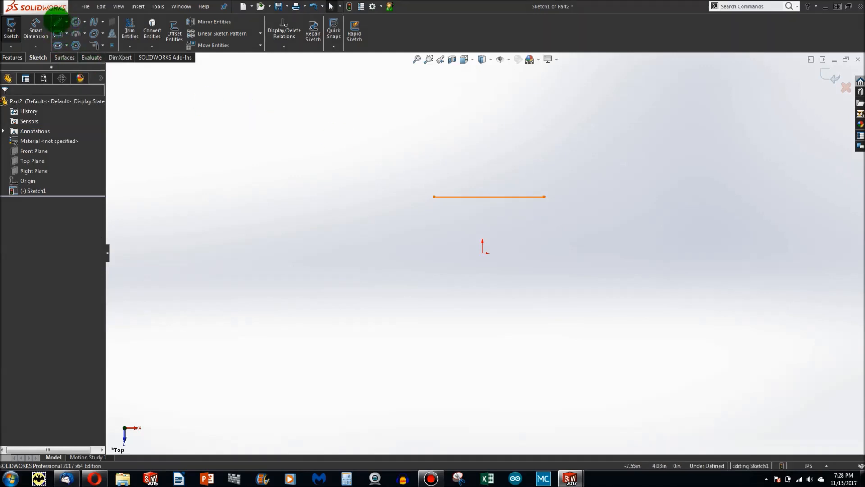
Sketch separate lines around the origin with open corners: vertical at right, horizontal below, and vertical at left about 1.26 in long.
click(57, 21)
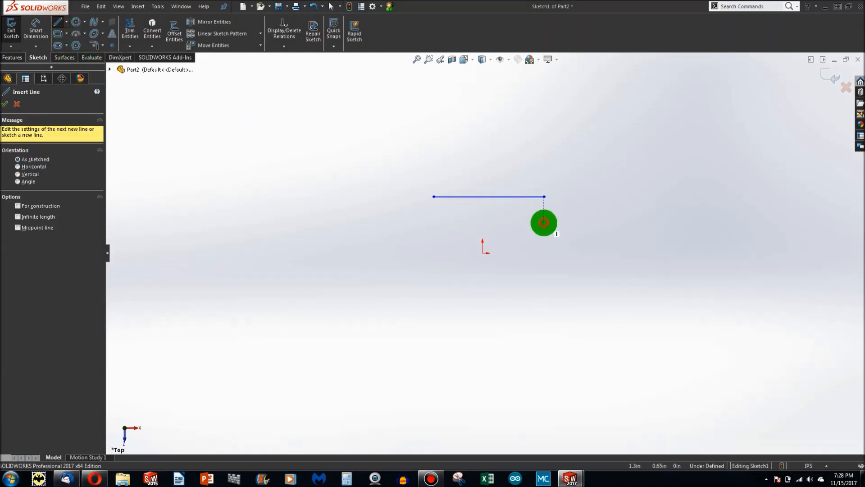
click(544, 223)
click(544, 280)
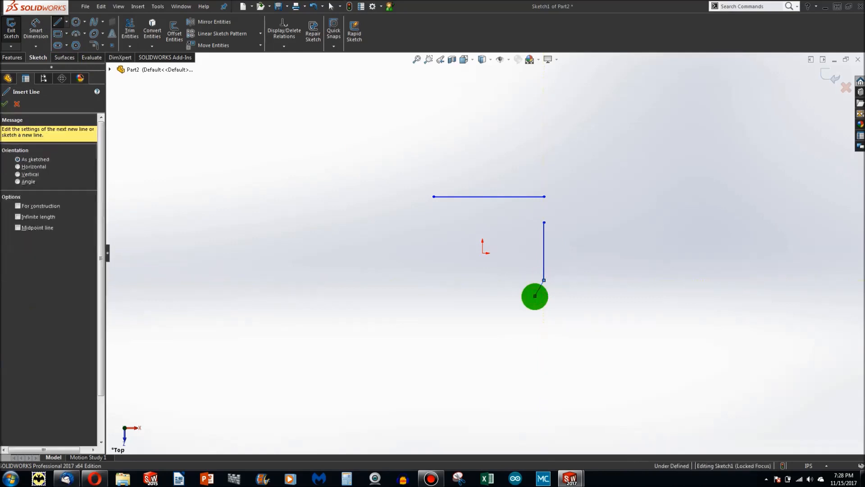
click(529, 295)
click(451, 295)
key(Escape)
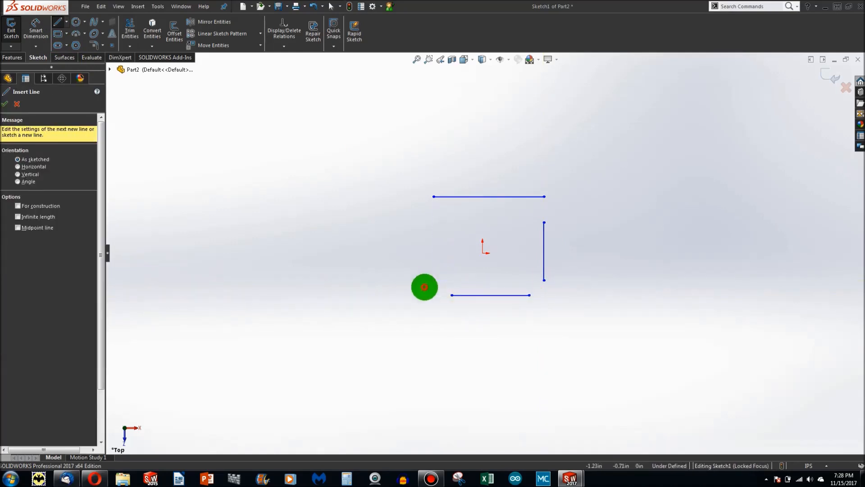
click(425, 287)
click(424, 227)
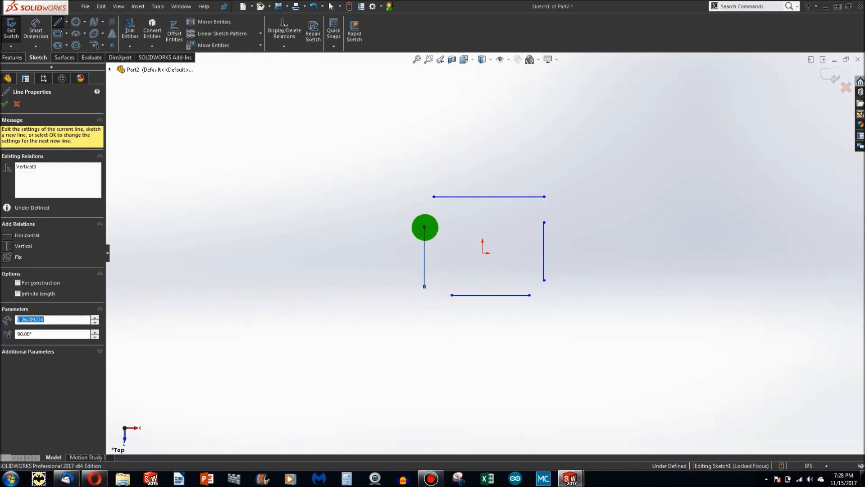
key(Escape)
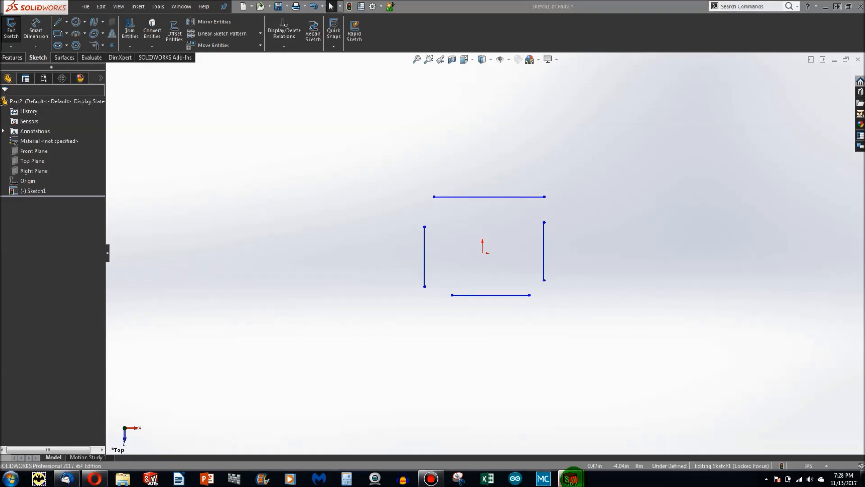
Switch to the Example Part document to review the plate's outline, and return to the Part2 sketch.
mouse_move(571, 478)
click(523, 378)
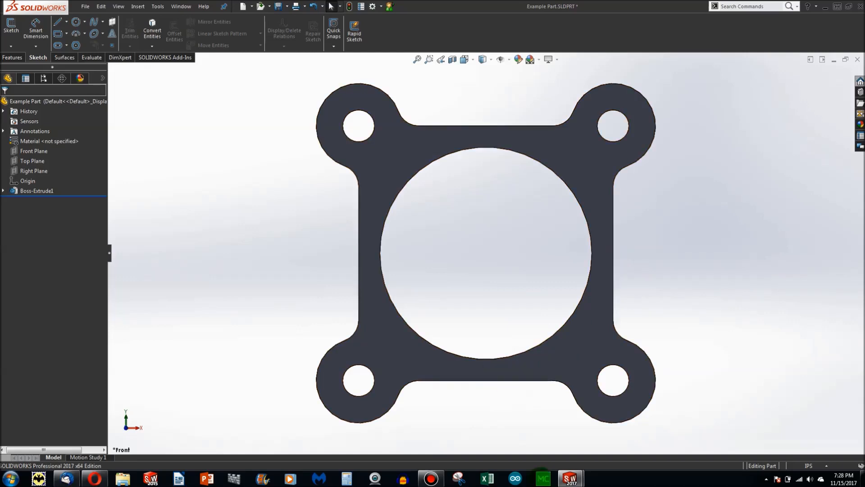
mouse_move(571, 478)
click(587, 429)
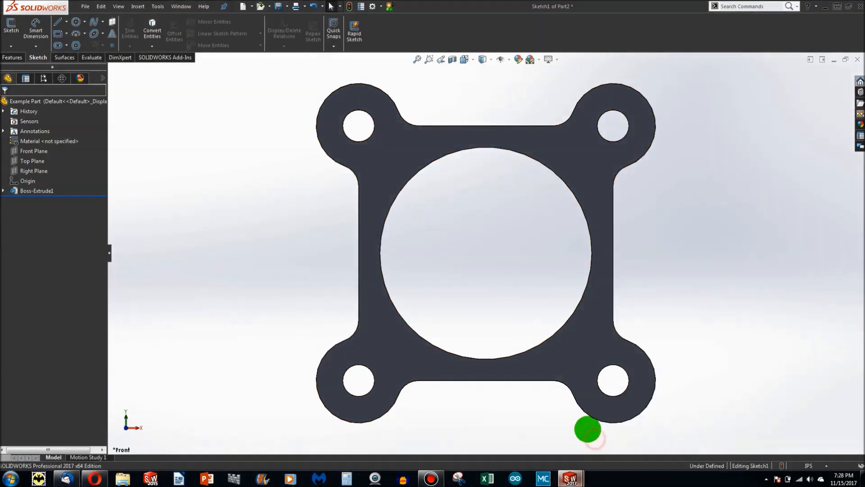
Draw a centerline from the midpoint of the left vertical line to the midpoint of the right vertical line.
click(66, 21)
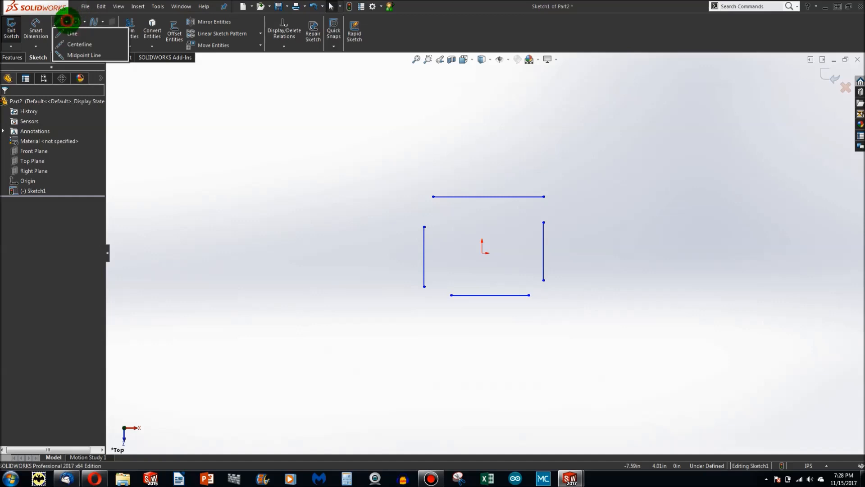
click(64, 33)
click(66, 22)
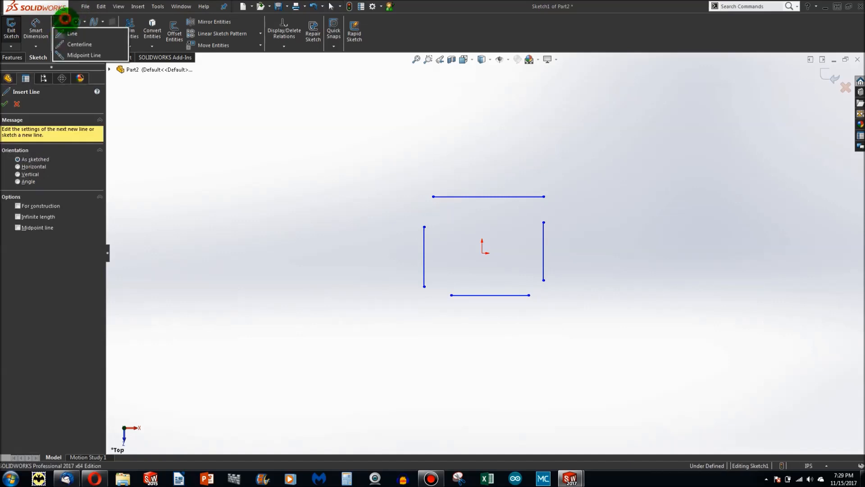
click(71, 42)
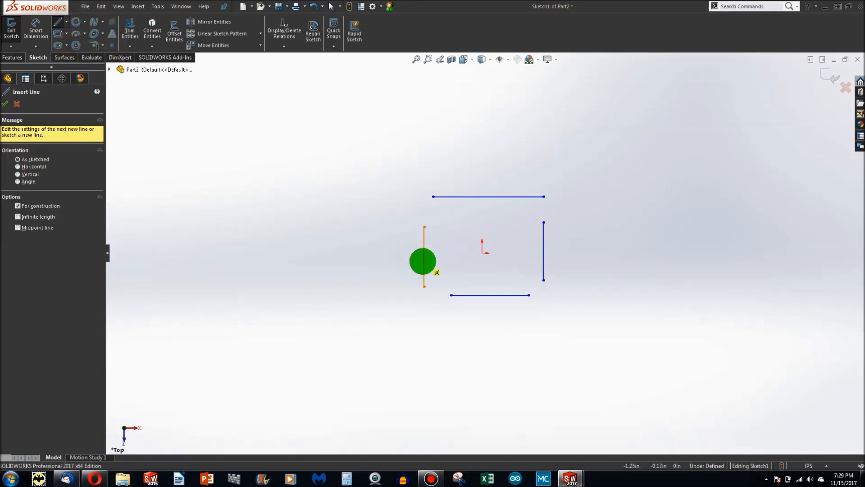
click(424, 256)
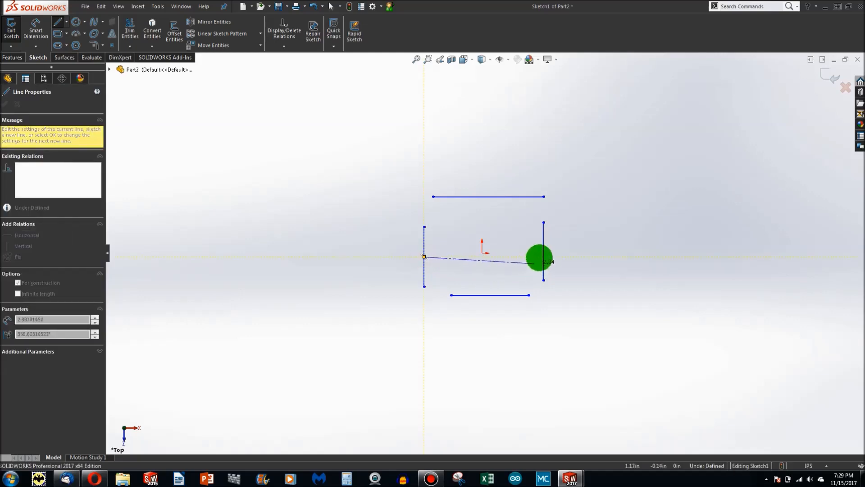
click(543, 251)
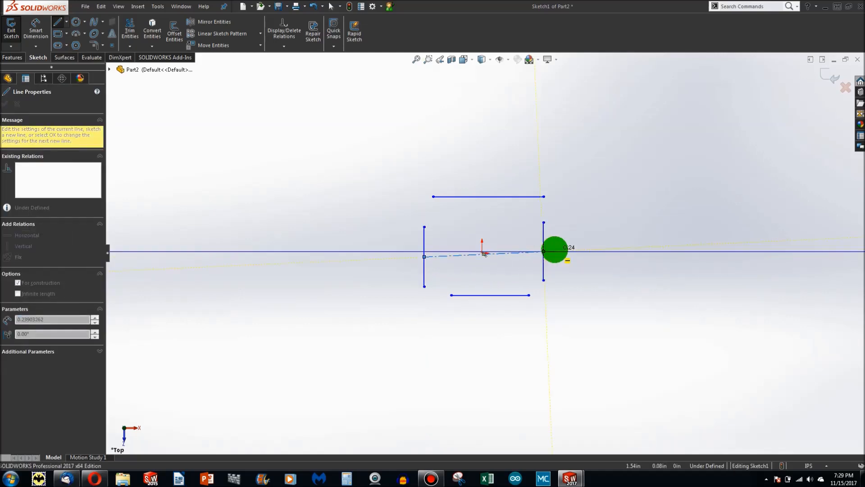
Make the midpoint of the centerline between the two vertical lines coincident with the sketch origin.
key(Escape)
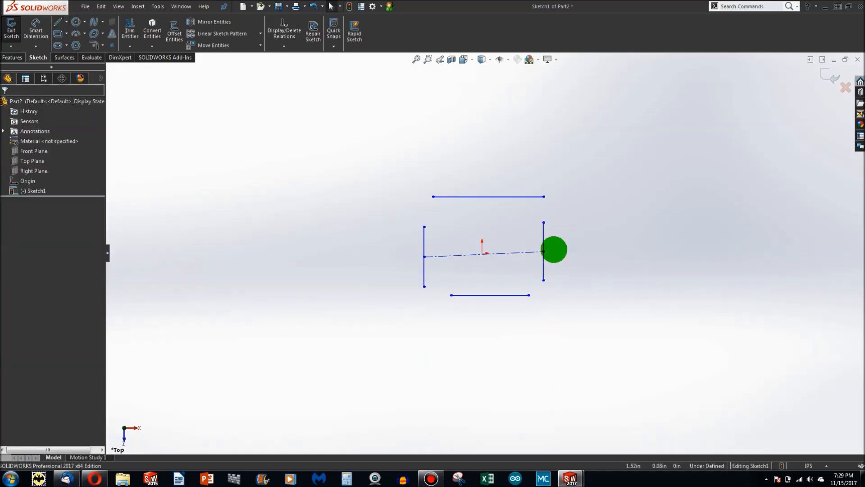
right_click(512, 255)
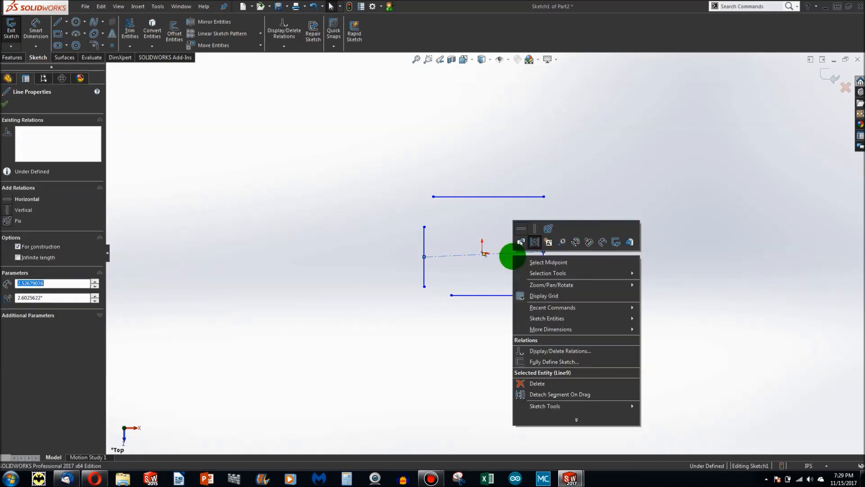
click(536, 262)
scroll(478, 251, down, 4)
ctrl+click(488, 256)
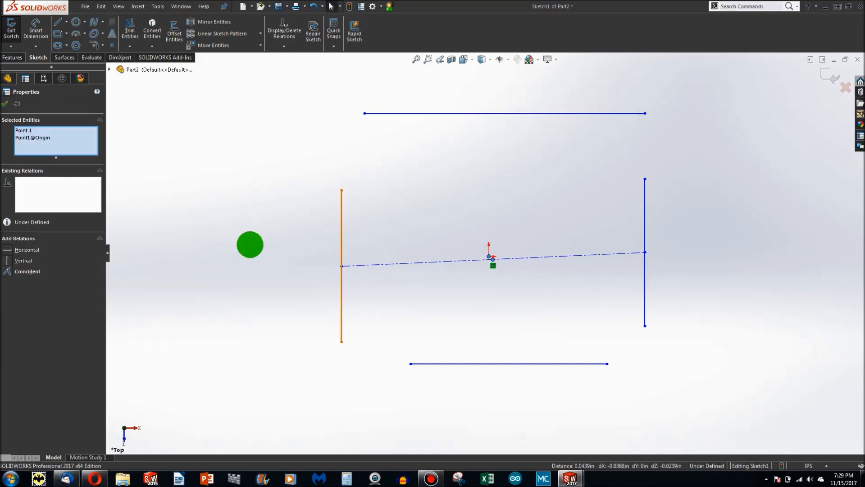
click(7, 271)
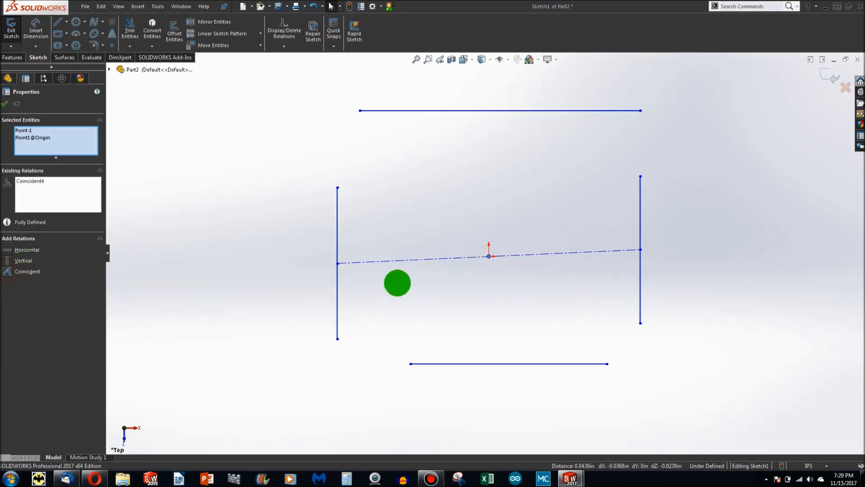
Add a Horizontal relation to the centerline joining the two vertical lines.
click(428, 285)
click(428, 259)
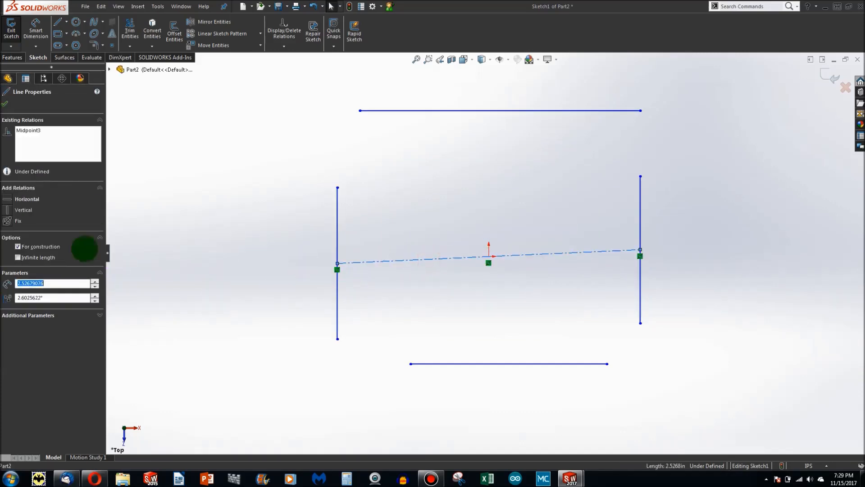
click(7, 199)
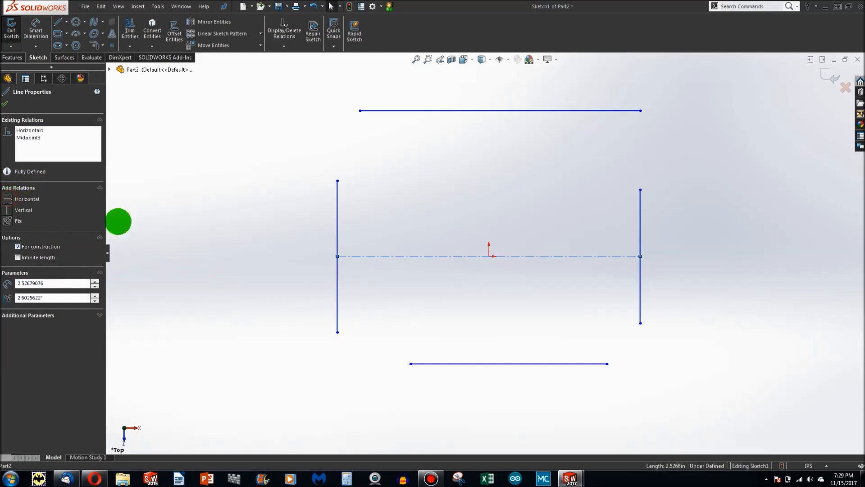
click(510, 305)
Pull the right vertical line's lower endpoint to about 0.63 in below the origin, and review the horizontal centerline's existing relations.
mouse_move(640, 321)
mouse_down()
mouse_move(735, 344)
mouse_move(609, 333)
mouse_move(724, 329)
mouse_move(609, 358)
mouse_move(685, 333)
mouse_move(641, 332)
mouse_up()
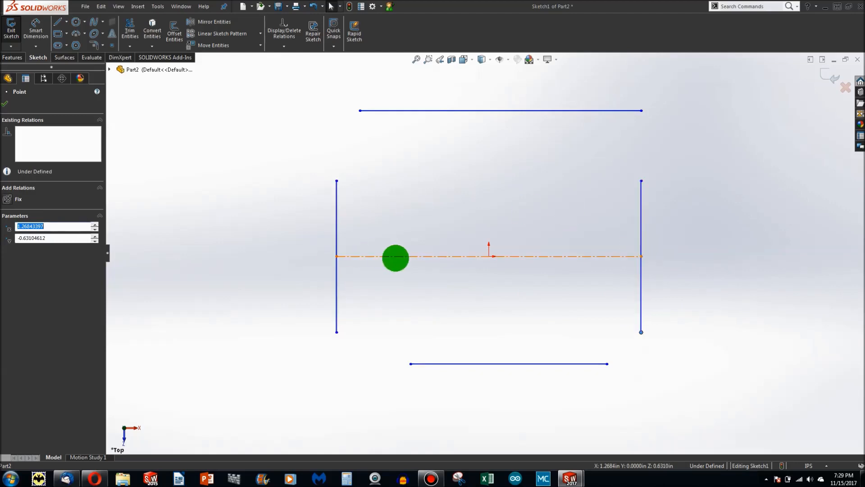
click(396, 256)
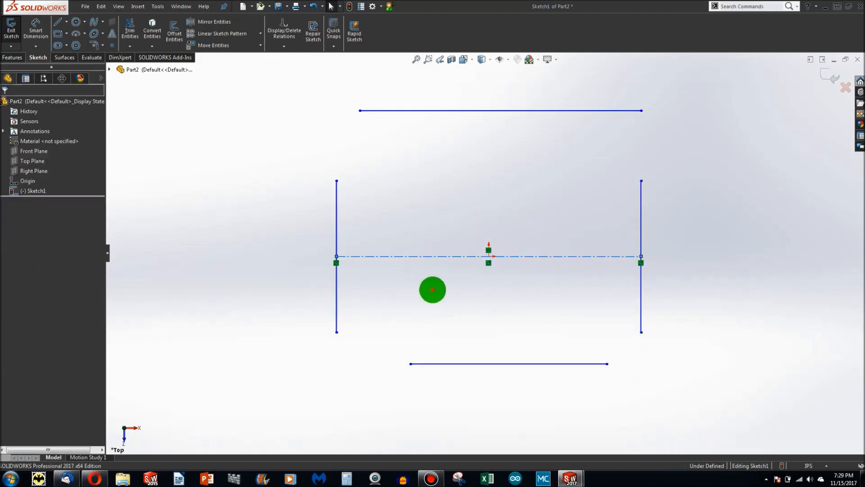
click(430, 289)
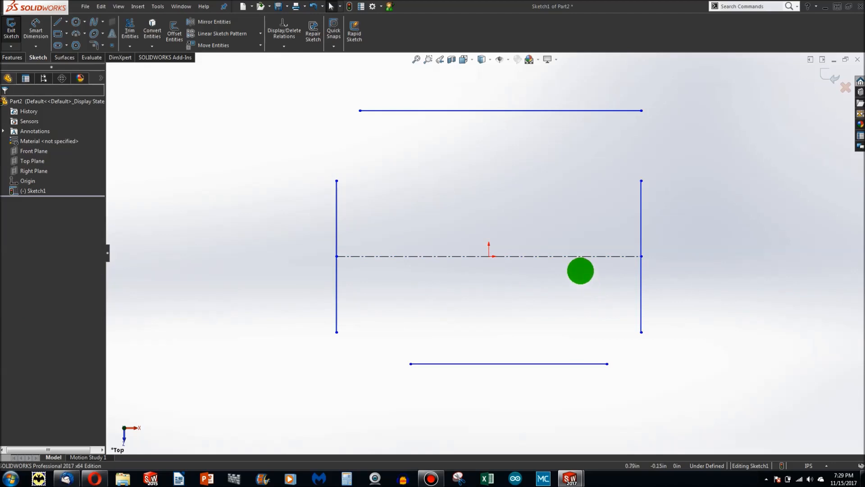
click(574, 257)
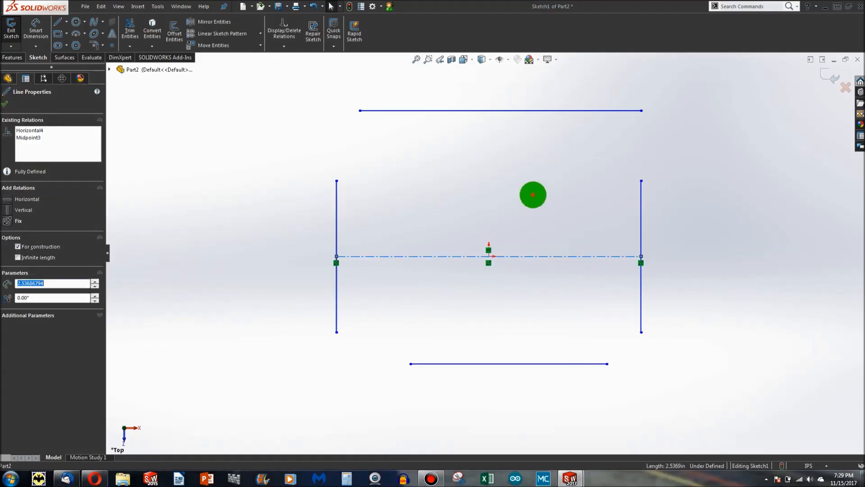
click(533, 194)
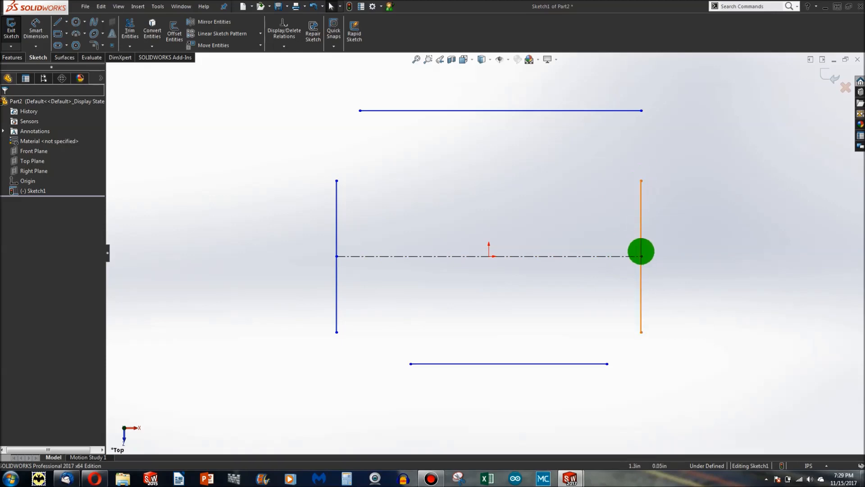
Delete the Coincident relation at the upper line's right endpoint, and move the vertical lines outward to about 1.45 in from the origin.
drag(642, 257, 619, 257)
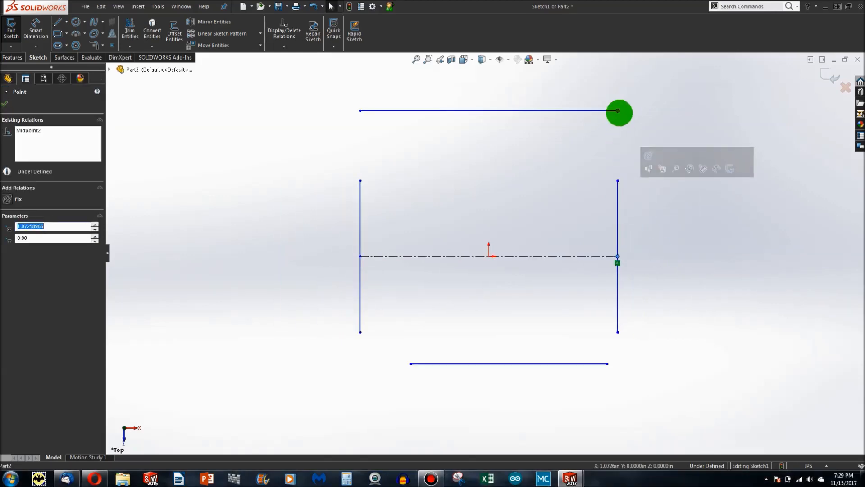
click(618, 111)
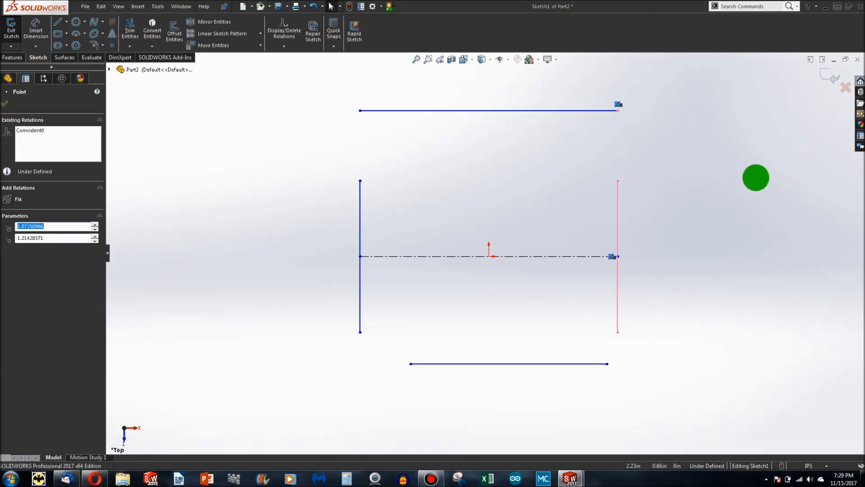
key(Delete)
drag(618, 256, 662, 257)
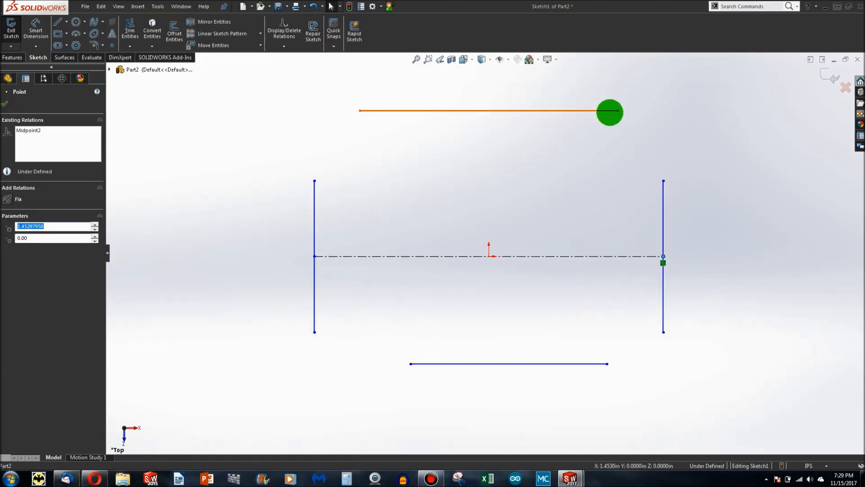
Move the upper horizontal line farther above the origin.
click(569, 109)
drag(575, 103, 575, 89)
click(450, 132)
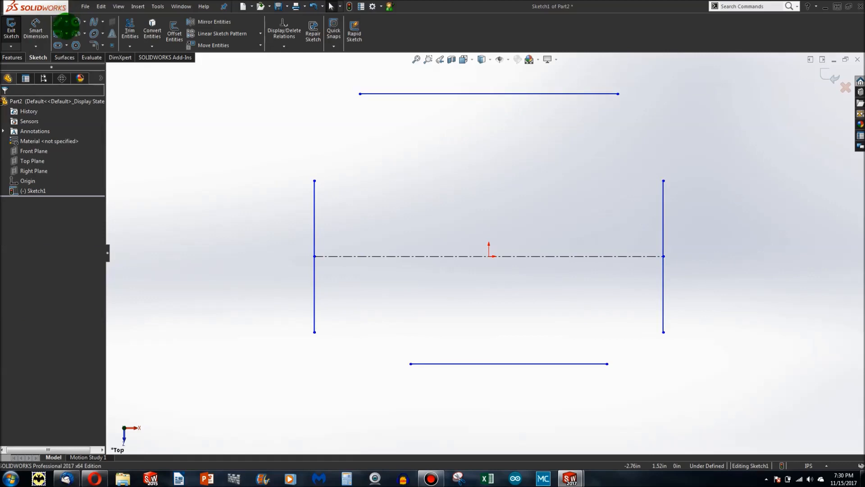
Draw a centerline from the midpoint of the upper horizontal line to the midpoint of the lower horizontal line.
click(66, 23)
click(79, 41)
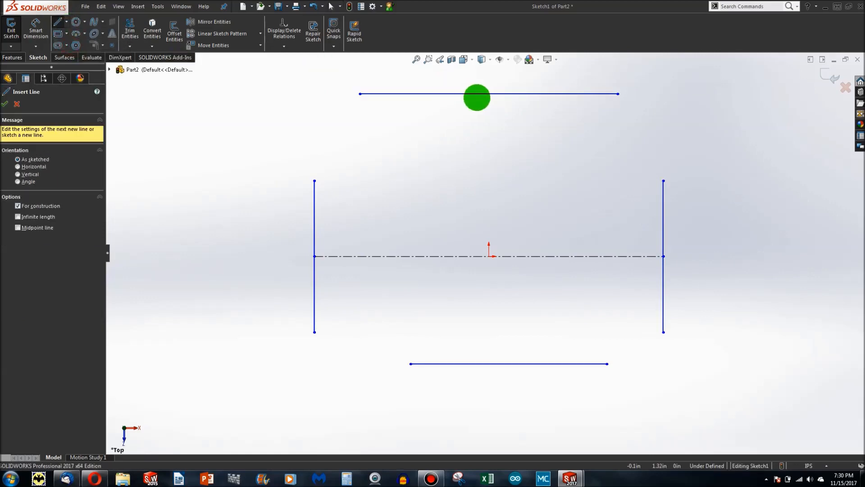
drag(489, 94, 509, 364)
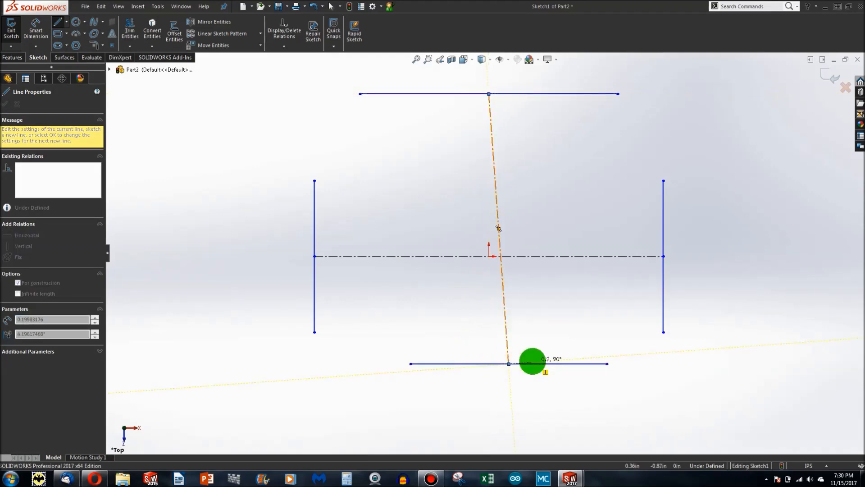
key(Escape)
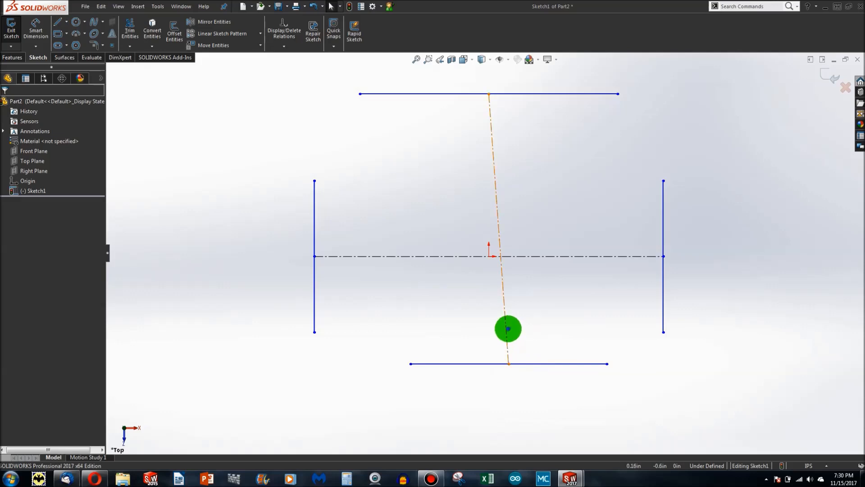
Make the midpoint of the slanted centerline between the horizontal lines coincident with the sketch origin.
right_click(508, 329)
click(555, 326)
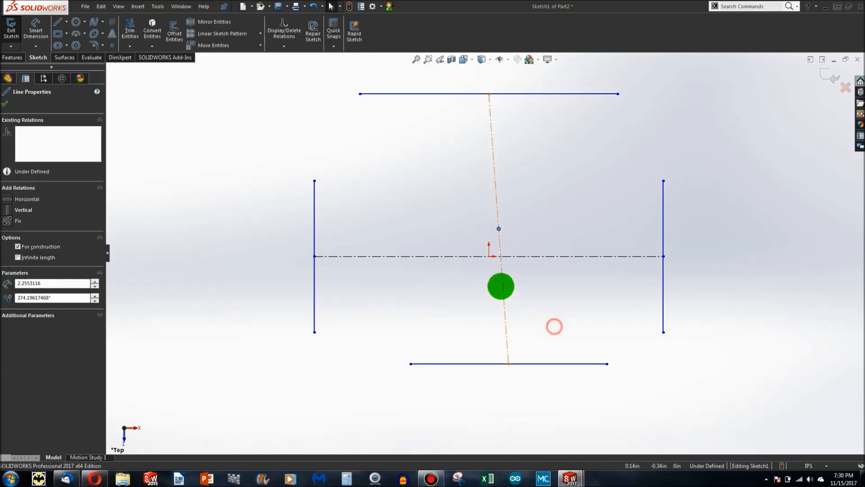
ctrl+click(488, 256)
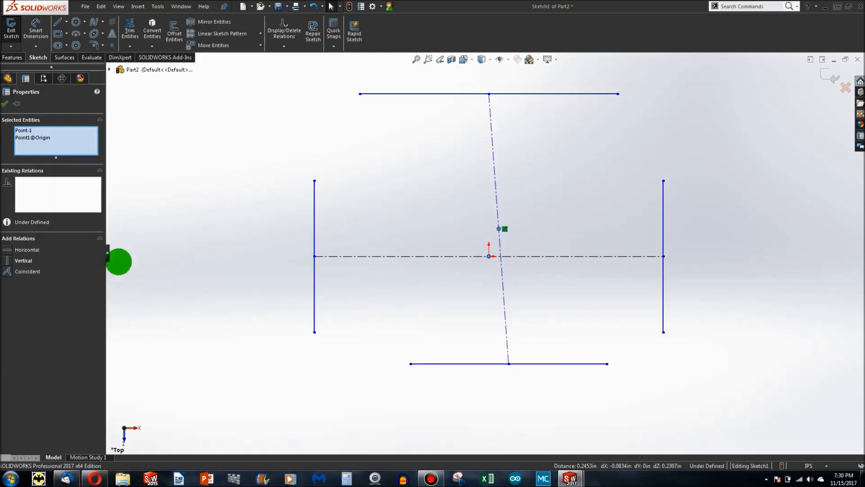
click(9, 272)
click(425, 303)
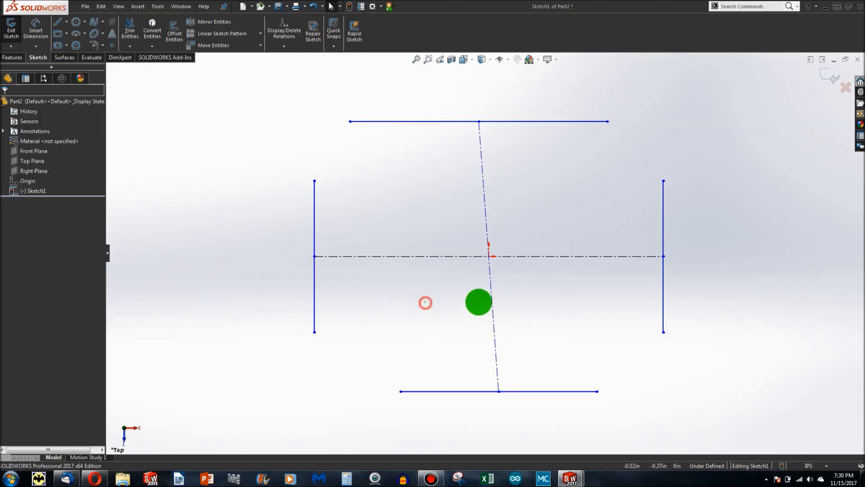
Add a Vertical relation to the centerline joining the upper and lower lines.
click(491, 306)
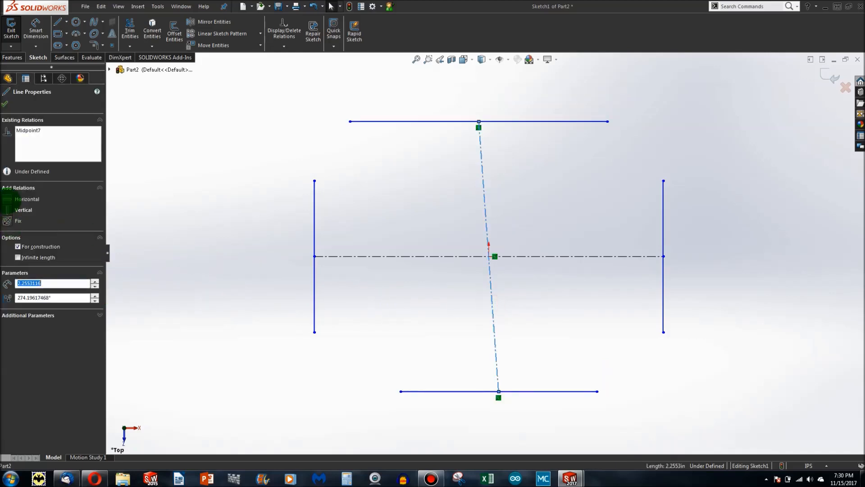
click(8, 208)
click(381, 290)
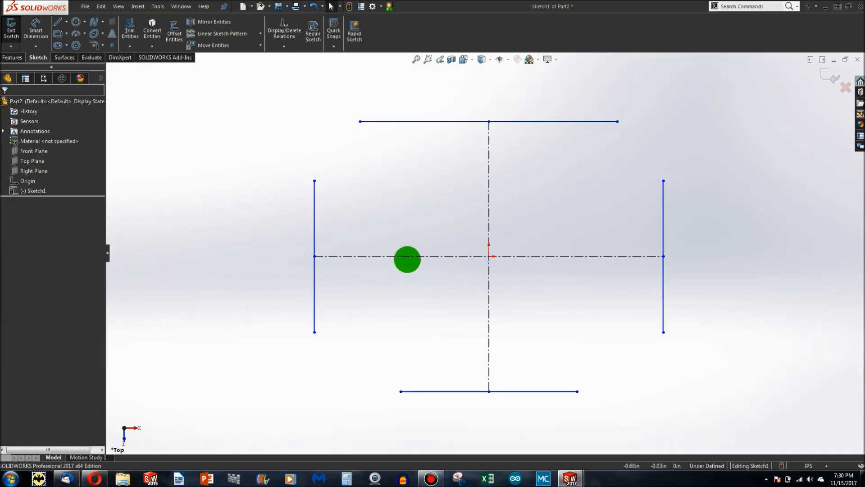
Make the horizontal and vertical centerlines equal in length, and shorten them by pulling the lower line closer to the origin.
drag(488, 391, 492, 360)
click(488, 250)
ctrl+click(435, 256)
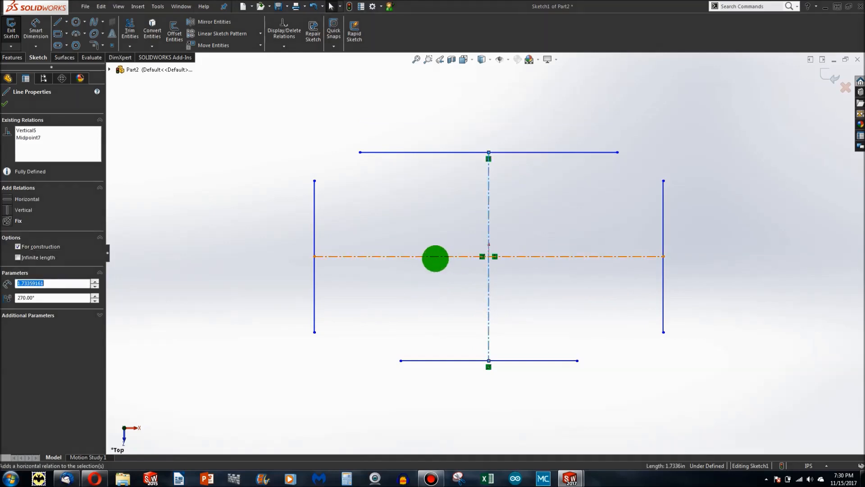
click(6, 304)
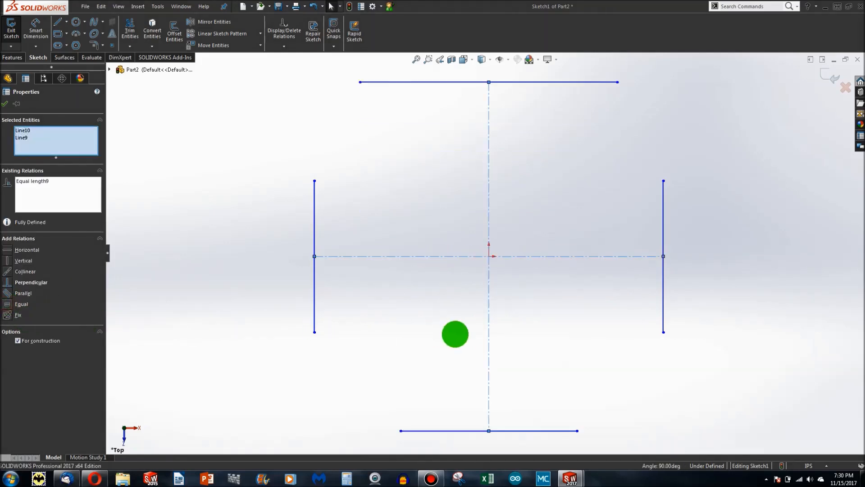
click(454, 334)
mouse_move(489, 432)
mouse_down()
mouse_move(493, 263)
mouse_move(495, 407)
mouse_move(493, 380)
mouse_up()
click(431, 358)
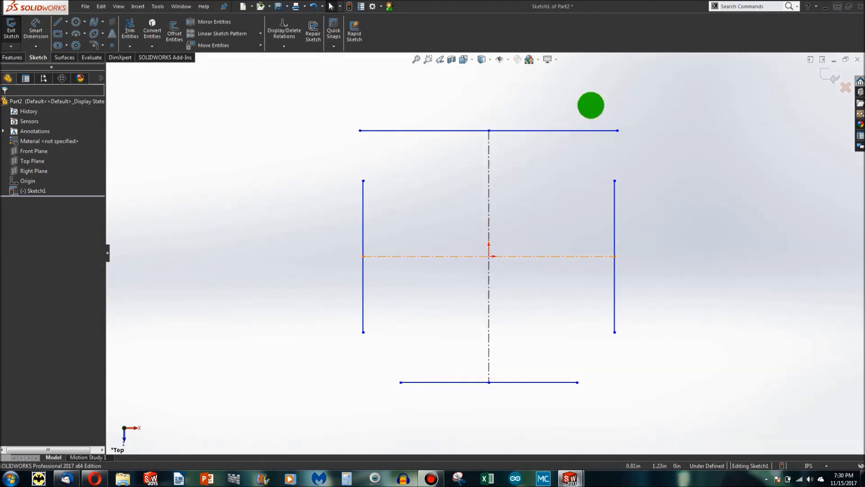
Apply an Equal relation to the four solid outer lines: upper, right, lower and left.
click(604, 132)
ctrl+click(615, 286)
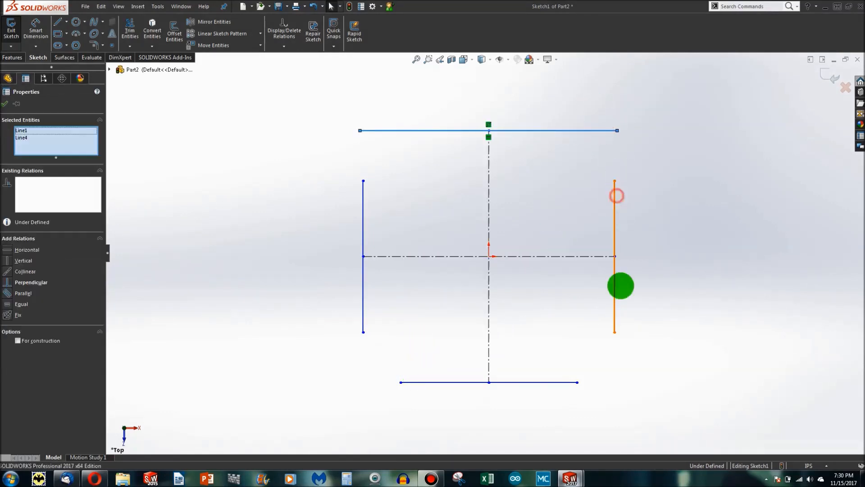
ctrl+click(521, 381)
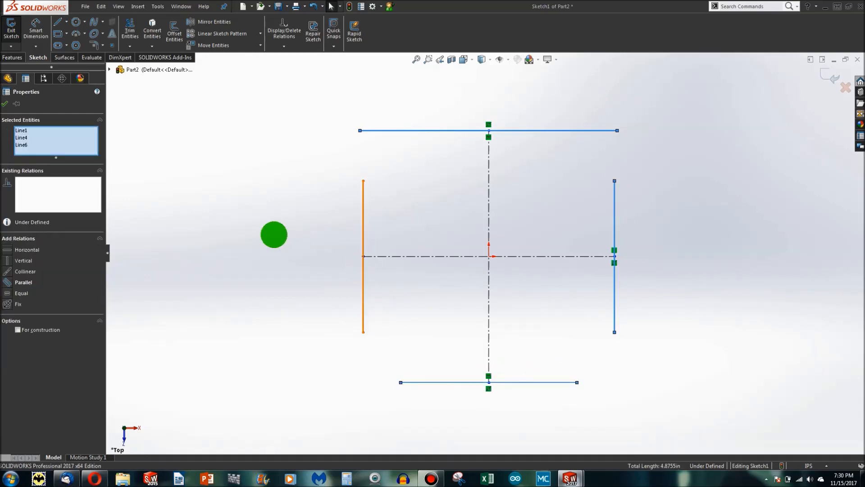
click(8, 293)
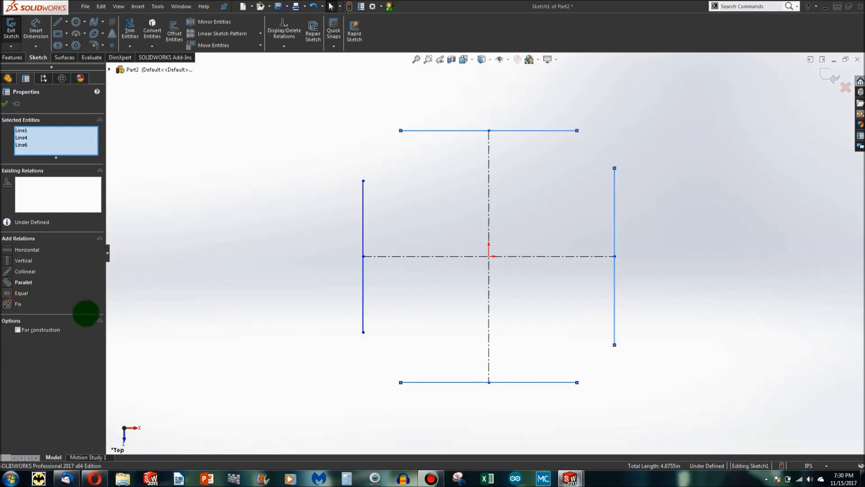
ctrl+click(363, 312)
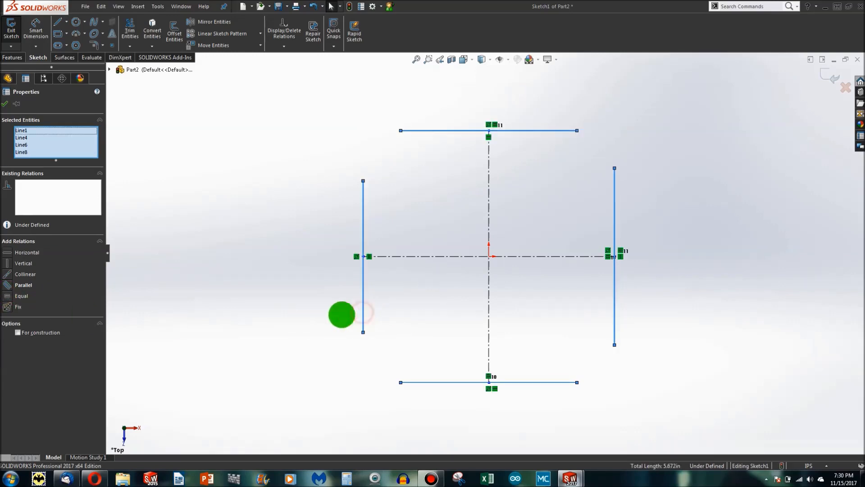
click(6, 295)
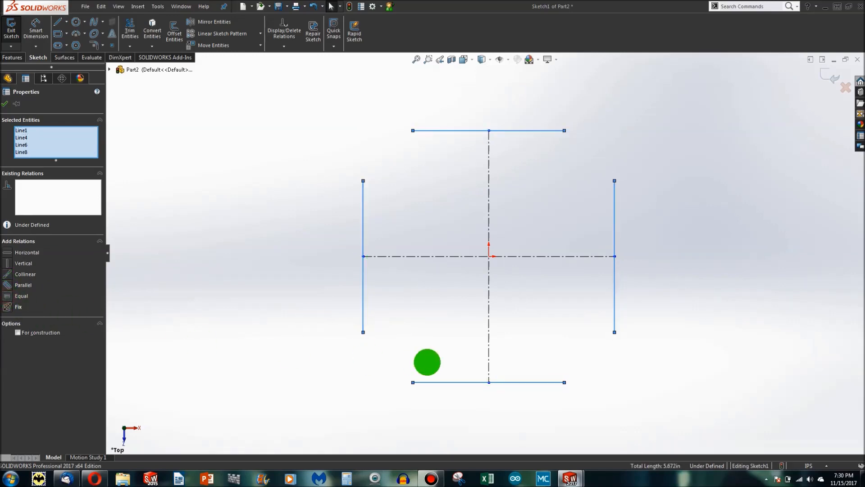
Shrink the four-line layout by pulling the lower line's right endpoint inward toward the origin.
click(427, 361)
mouse_move(564, 383)
mouse_down()
mouse_move(622, 386)
mouse_move(506, 367)
mouse_move(536, 371)
mouse_move(505, 378)
mouse_move(553, 367)
mouse_move(552, 355)
mouse_up()
click(610, 371)
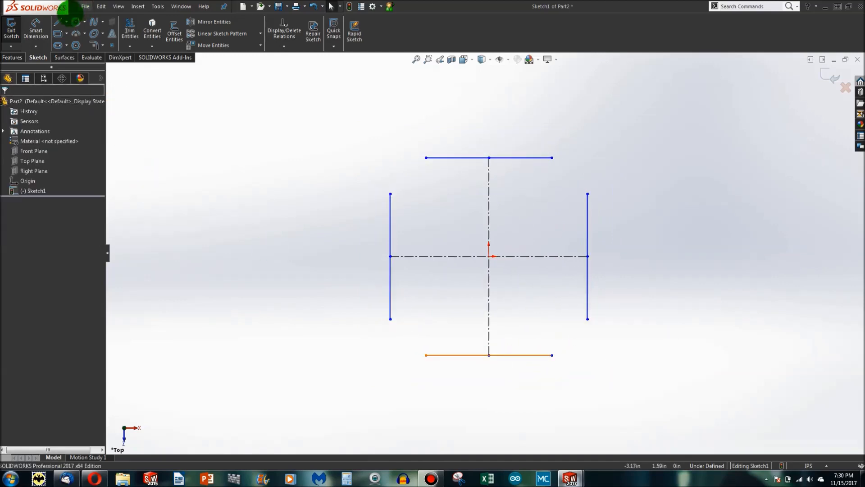
Draw two construction lines forming the upper-right corner, from the upper line's right endpoint across and about 0.3 in down to the right line's upper endpoint.
click(67, 21)
click(77, 41)
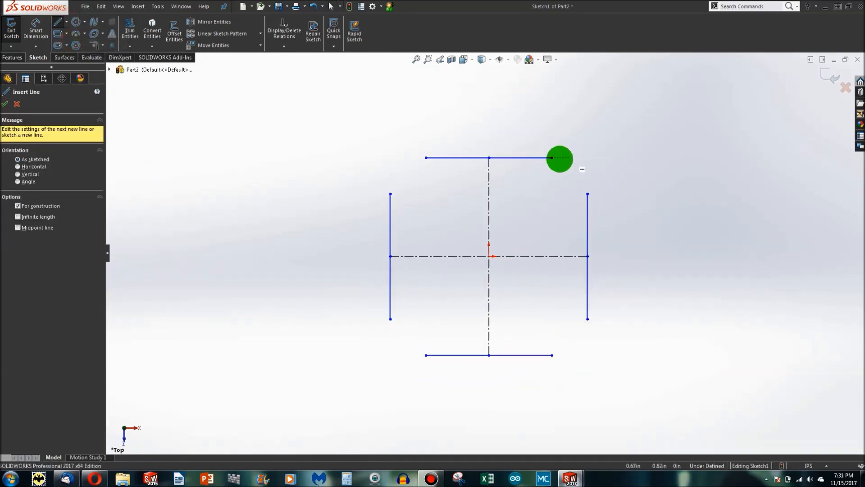
click(552, 157)
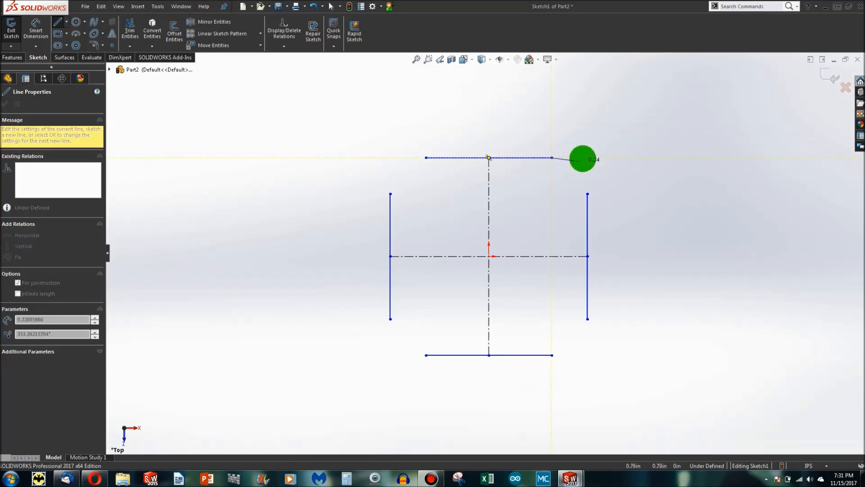
click(587, 158)
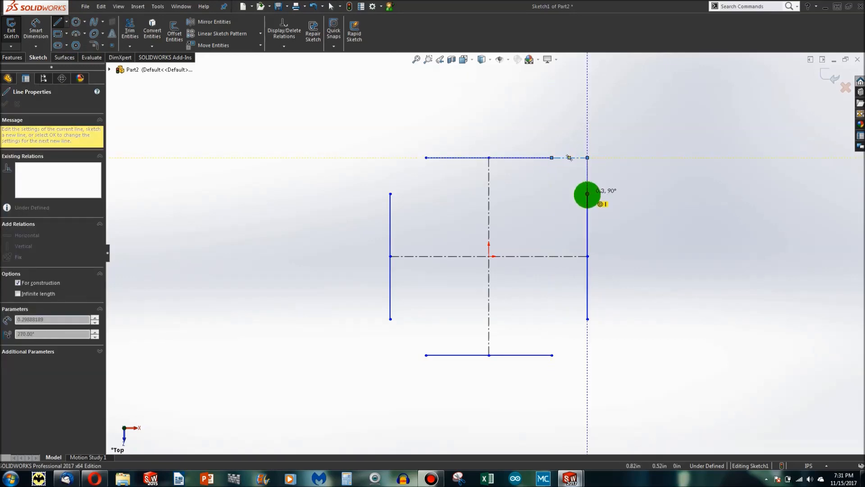
click(587, 193)
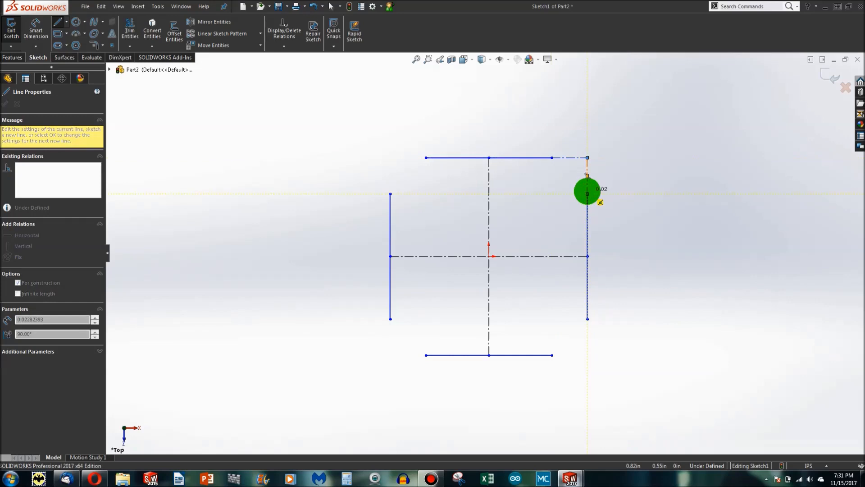
key(Escape)
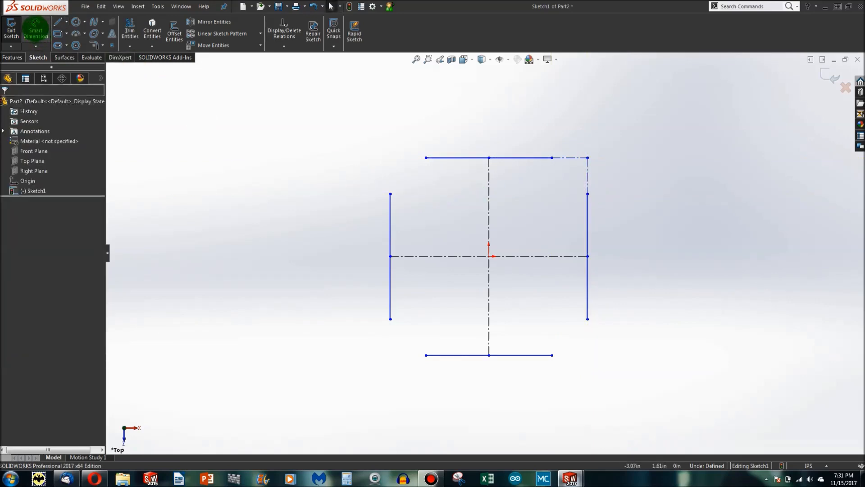
Start dimensioning the sketch lines with Smart Dimension.
click(35, 28)
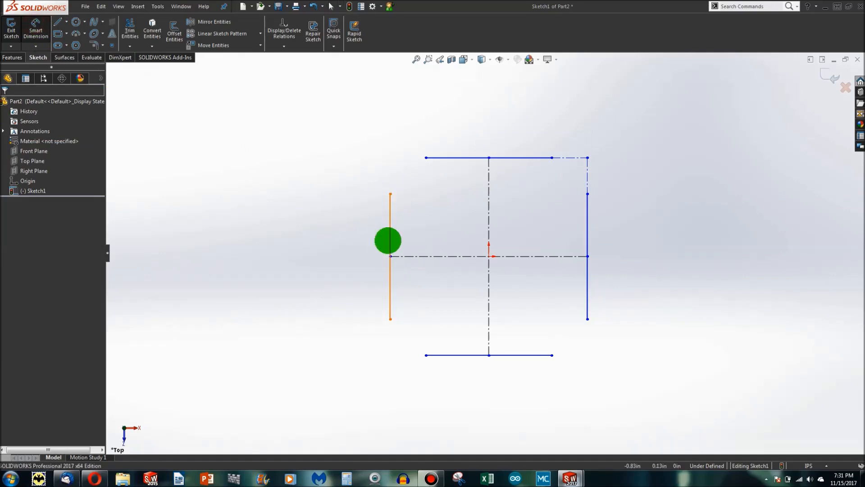
Dimension the distance between the left and right vertical lines at 6 in.
click(388, 239)
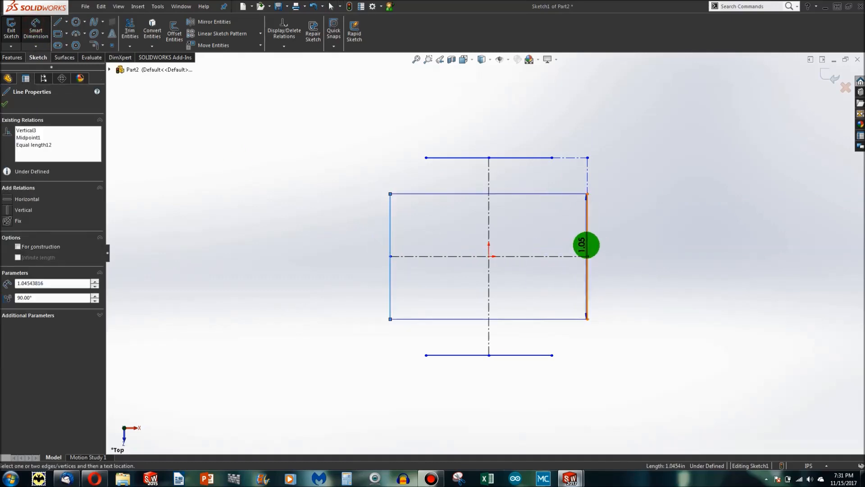
click(526, 226)
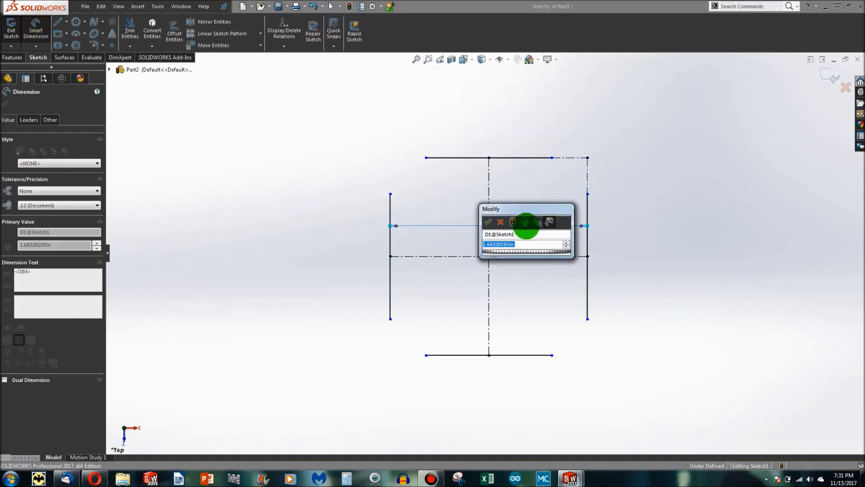
text(6)
key(Return)
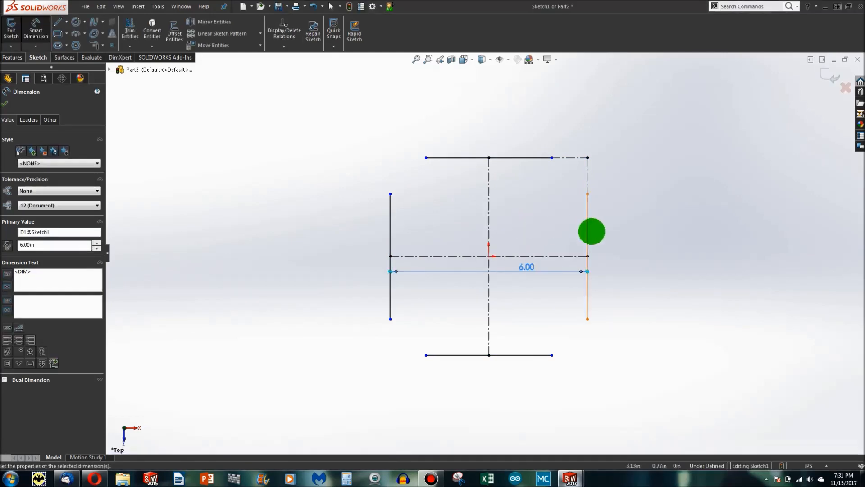
Dimension the length of the right vertical line at 4 in.
click(585, 231)
click(636, 238)
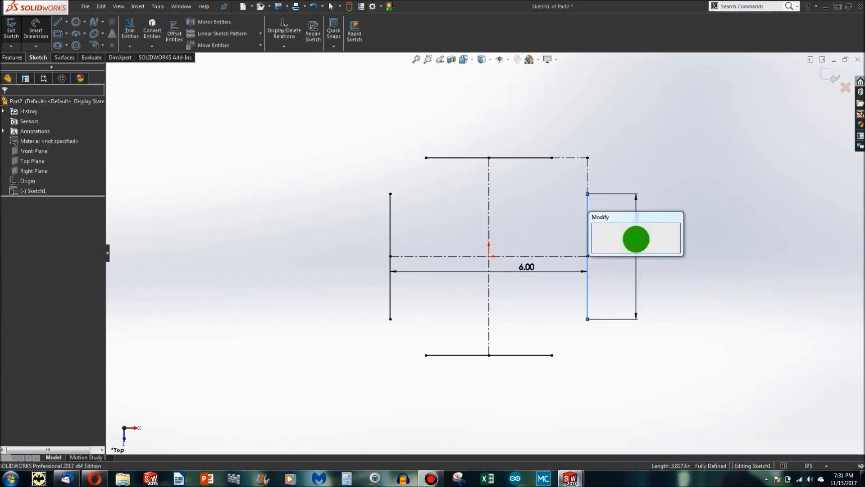
text(4)
key(Return)
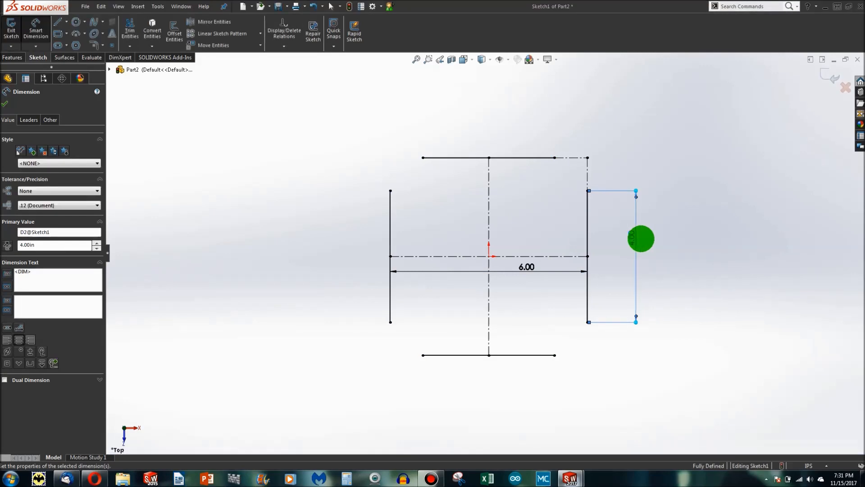
click(668, 244)
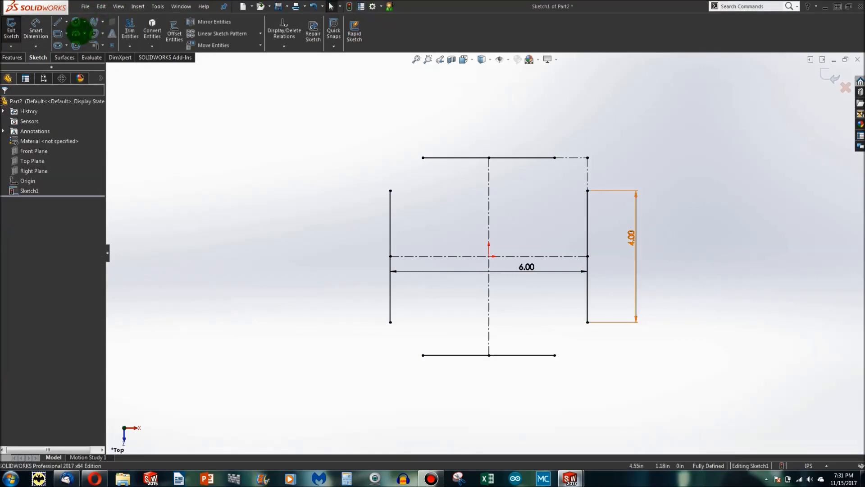
Sketch a three-point arc of about 0.80 in radius bulging outward near the sketch's upper-right construction corner.
click(75, 33)
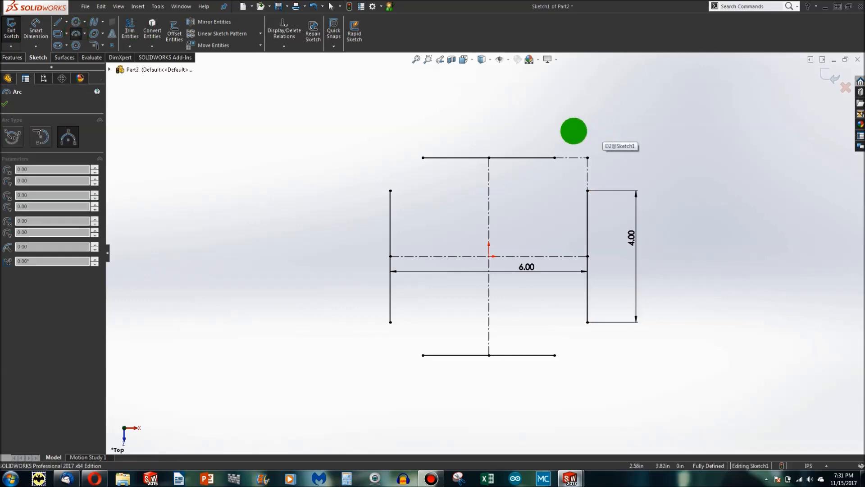
click(574, 131)
click(602, 172)
click(619, 149)
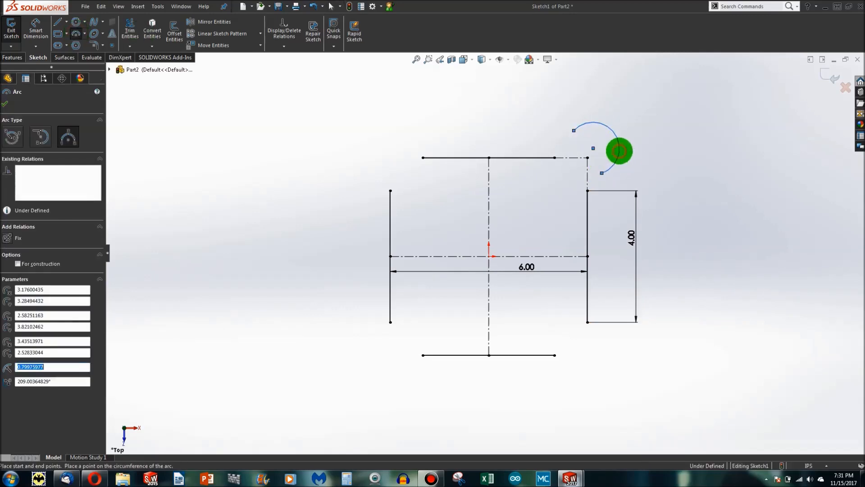
key(Escape)
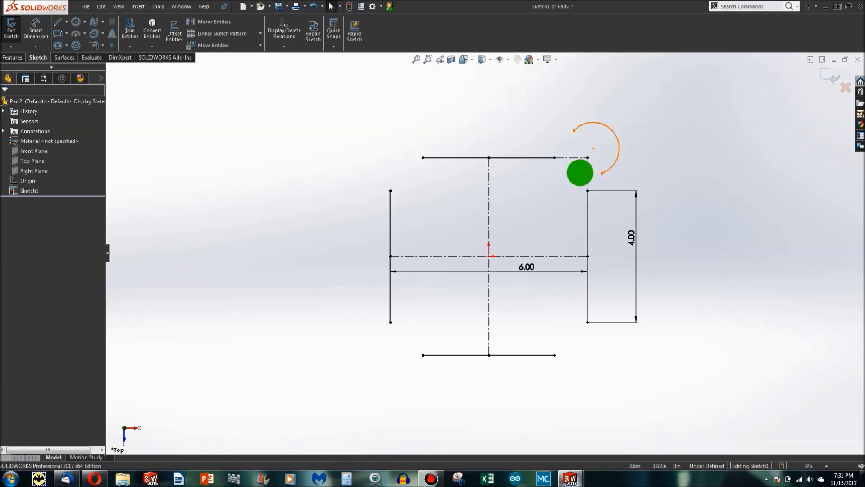
Merge the arc's centre with the construction lines' corner point and pull its lower endpoint outward to enlarge the arc.
click(588, 158)
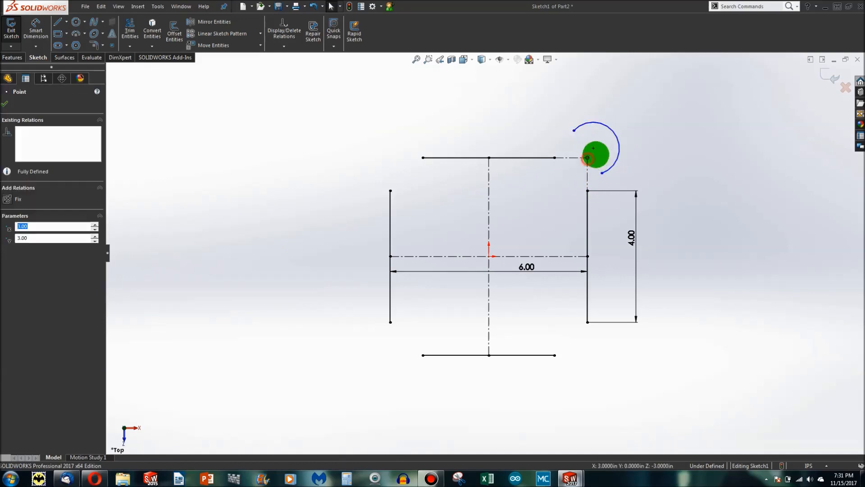
ctrl+click(593, 148)
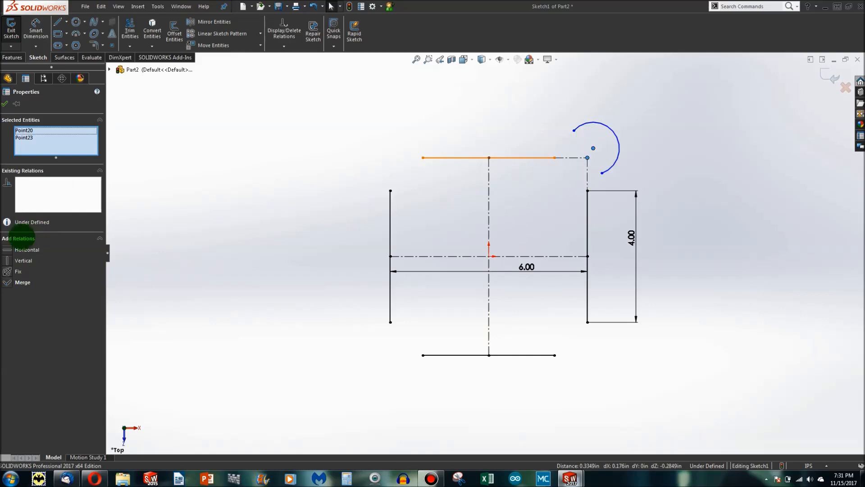
click(11, 282)
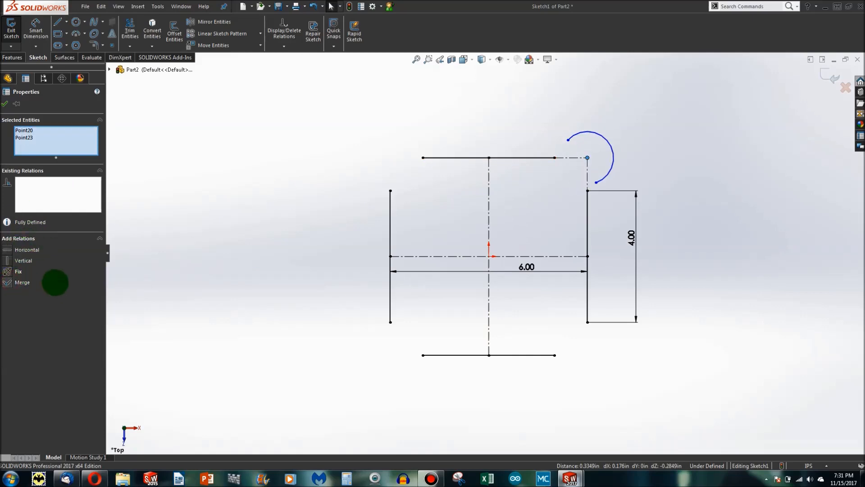
click(643, 175)
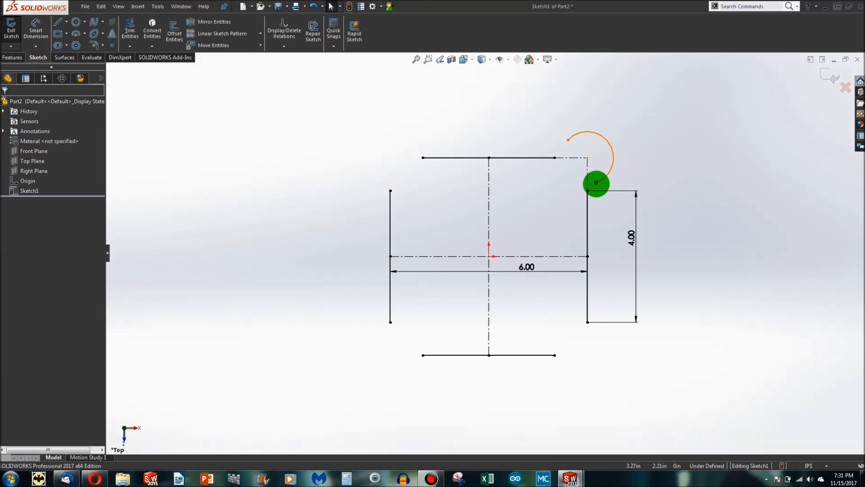
drag(597, 183, 625, 172)
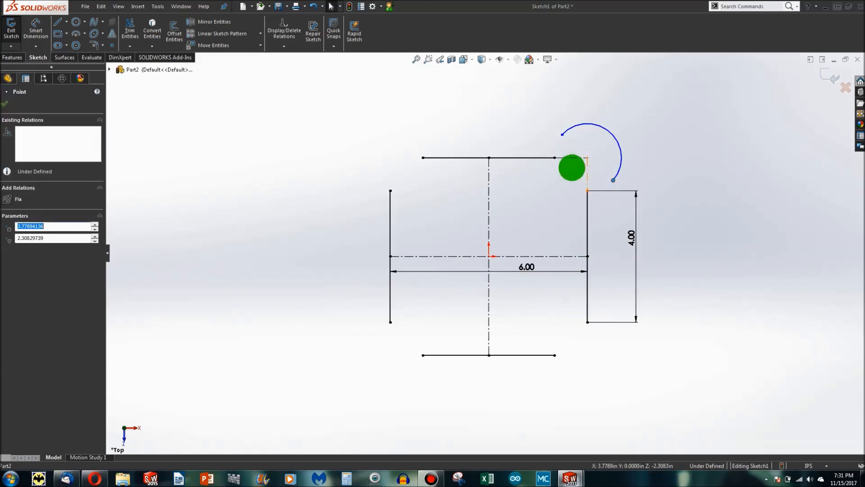
click(512, 157)
click(546, 206)
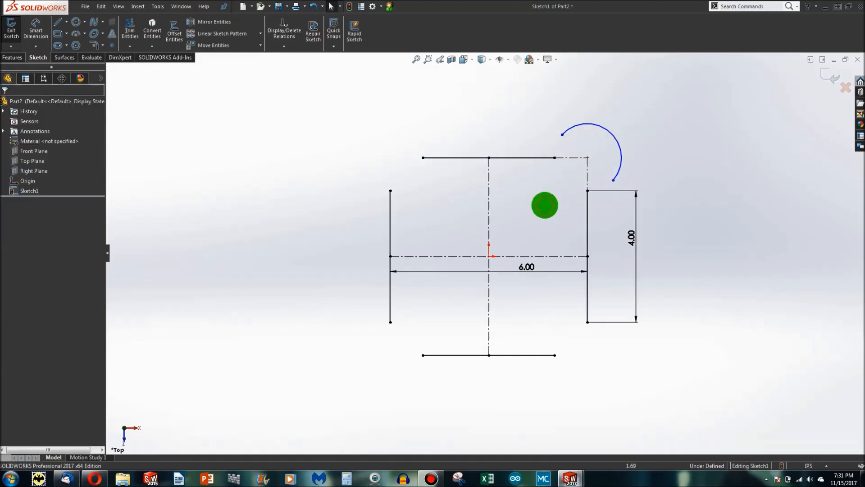
Check the finished plate shape in the Example Part document and return to the Part2 sketch.
click(571, 478)
click(527, 433)
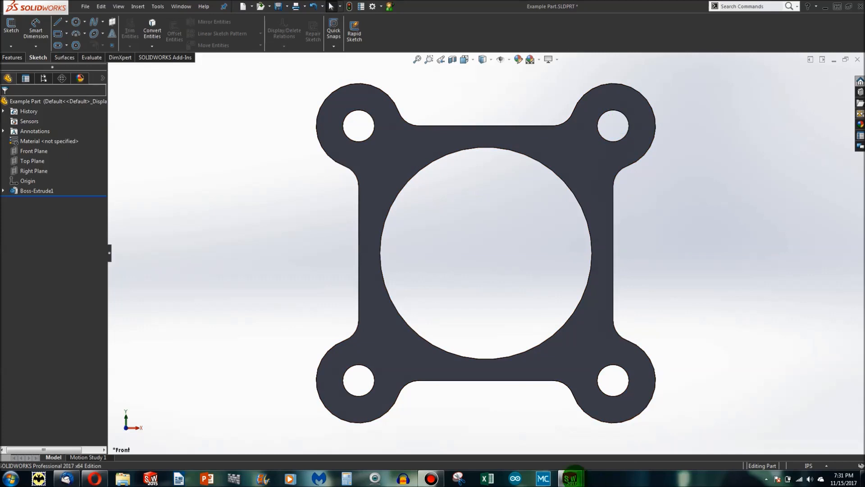
click(571, 478)
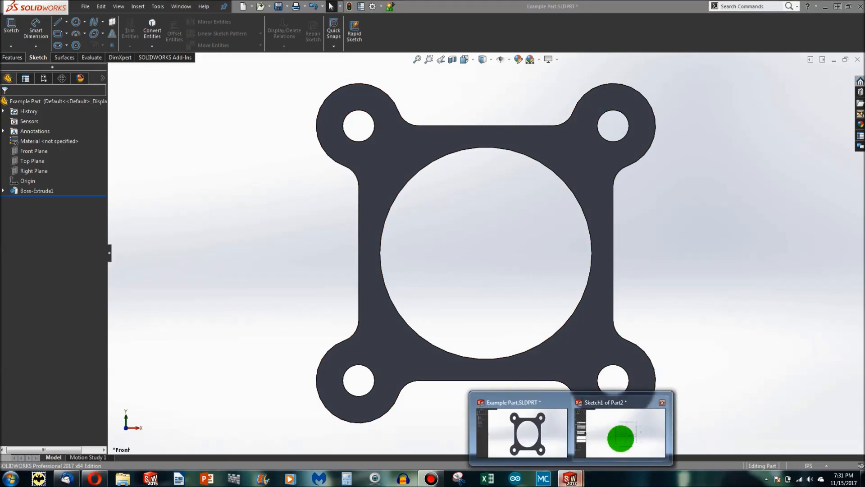
click(621, 437)
click(518, 163)
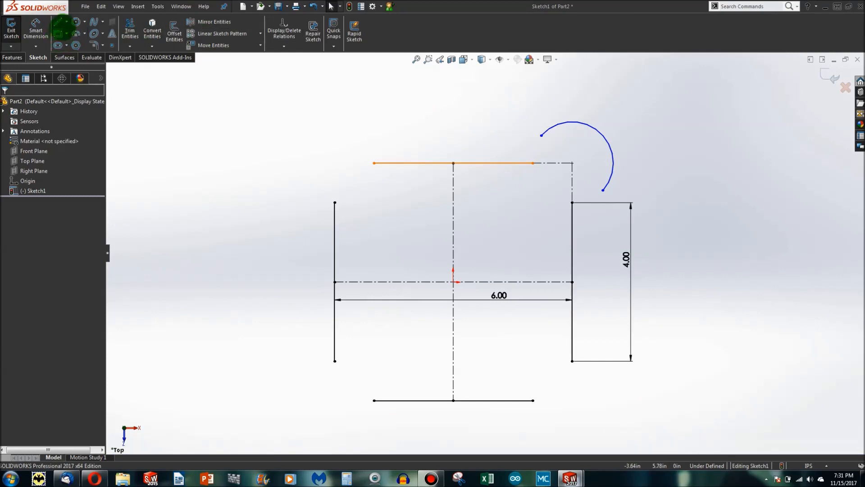
Sketch three-point arcs joining the corner arc's ends to the top line (about 0.95 in radius) and the right line (about 0.59 in).
click(74, 33)
click(534, 162)
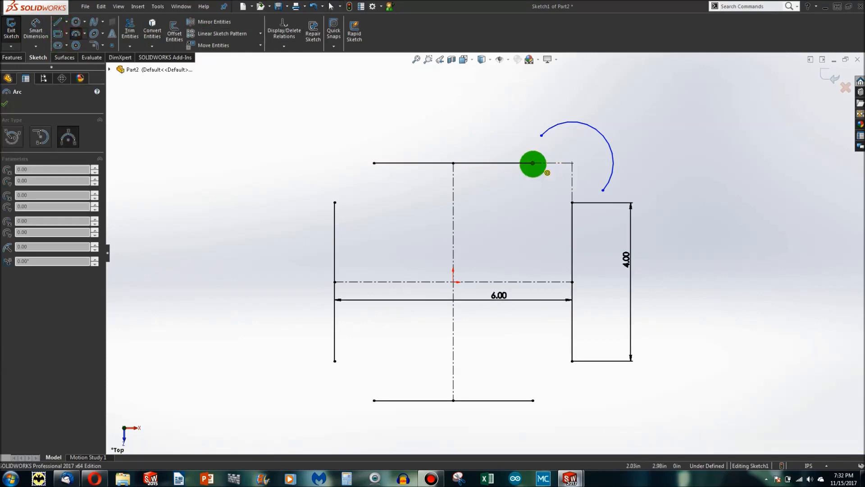
drag(533, 162, 542, 135)
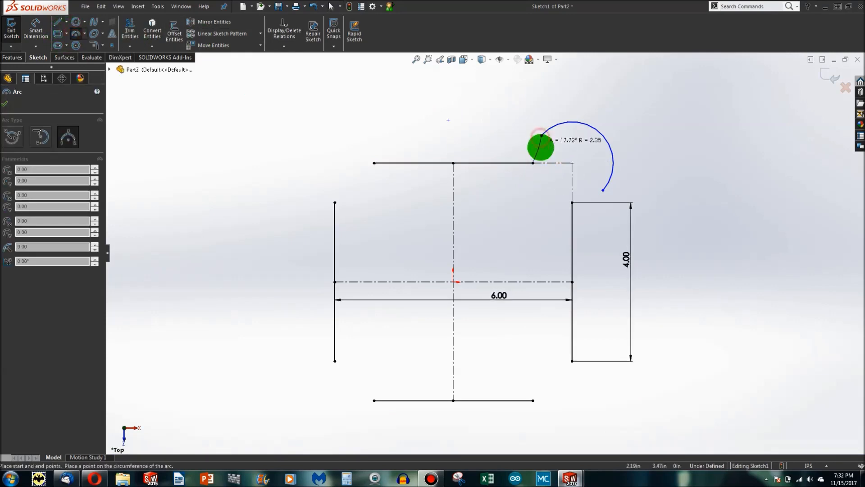
click(541, 147)
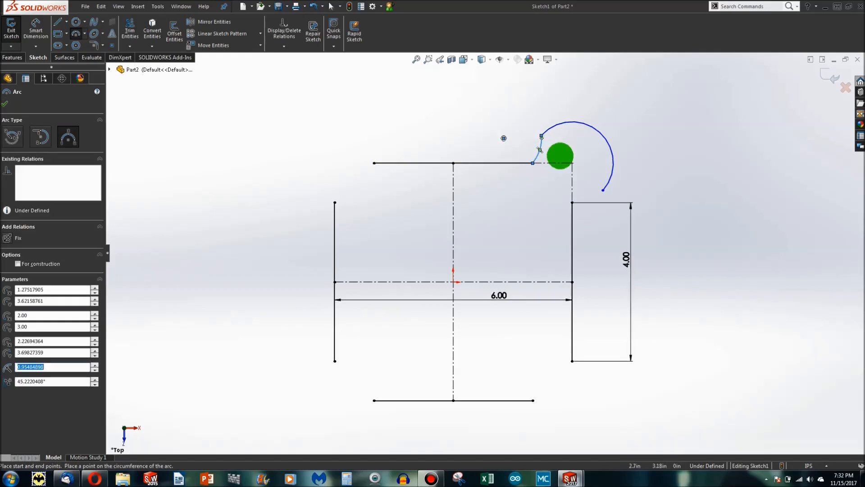
click(603, 190)
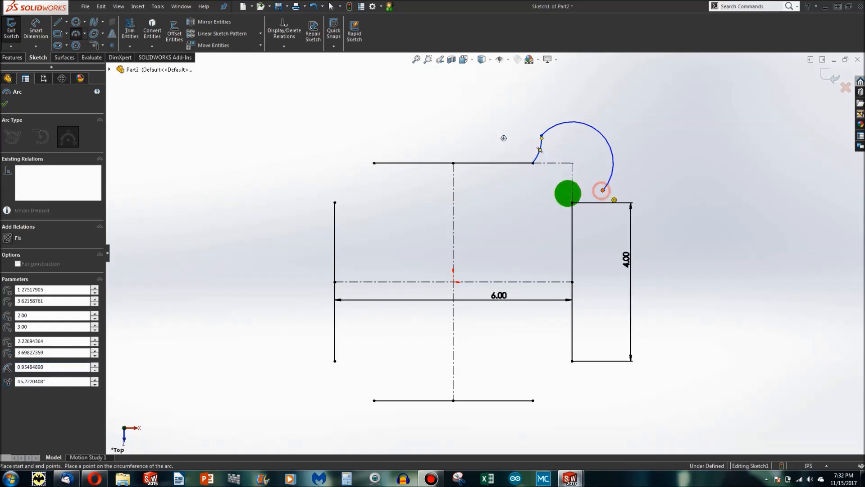
click(593, 211)
key(Escape)
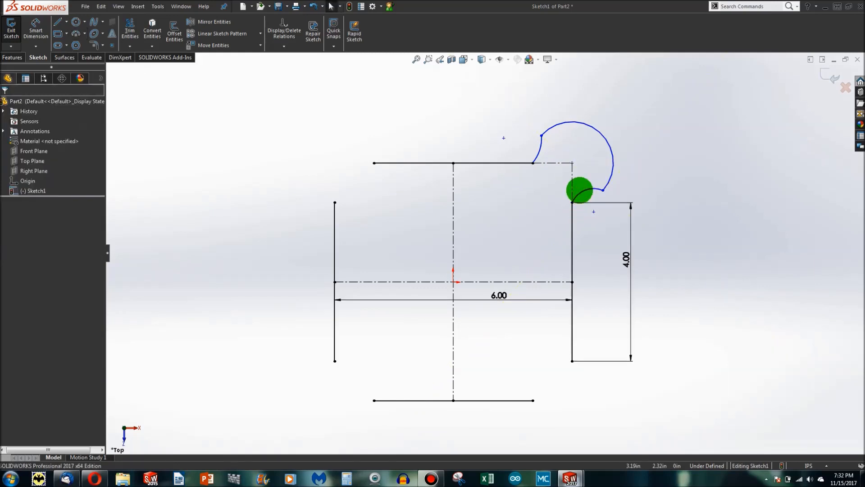
Make the lower connecting arc tangent to the right vertical line and the upper connecting arc tangent to the top line.
click(580, 190)
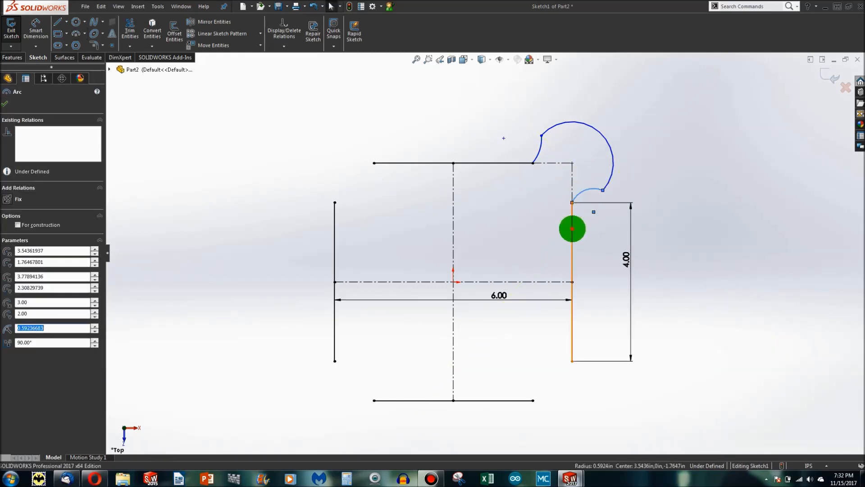
ctrl+click(572, 228)
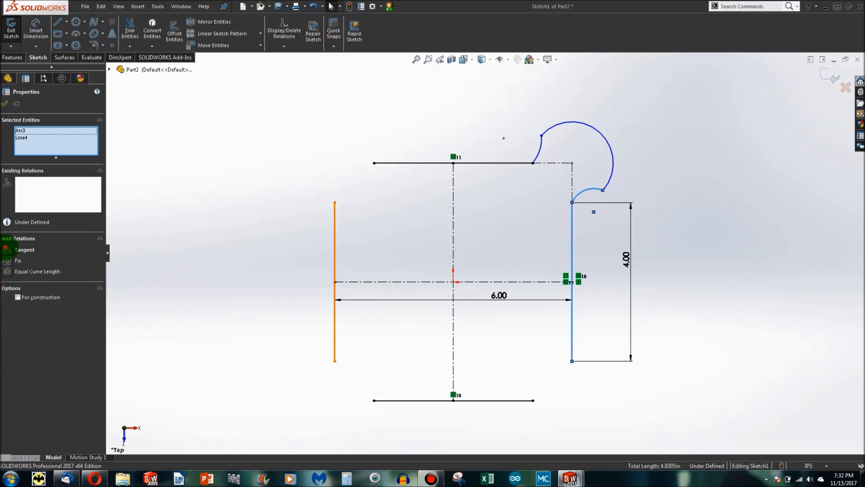
click(6, 251)
click(523, 212)
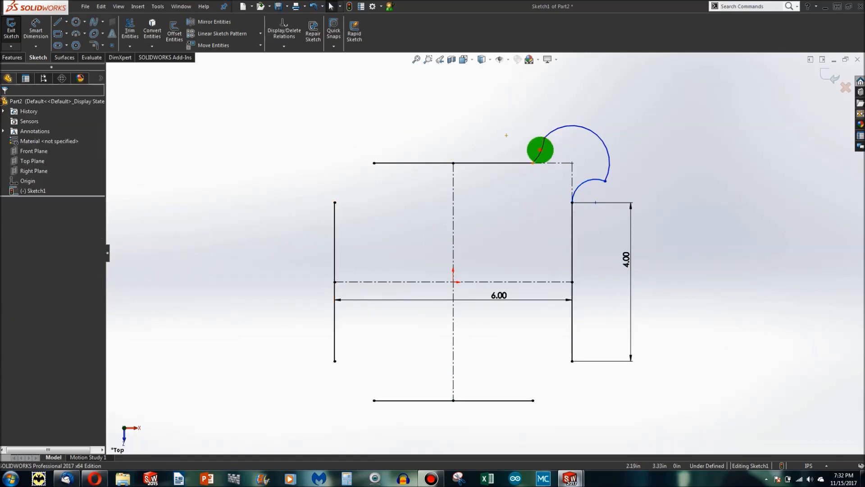
click(541, 148)
ctrl+click(512, 162)
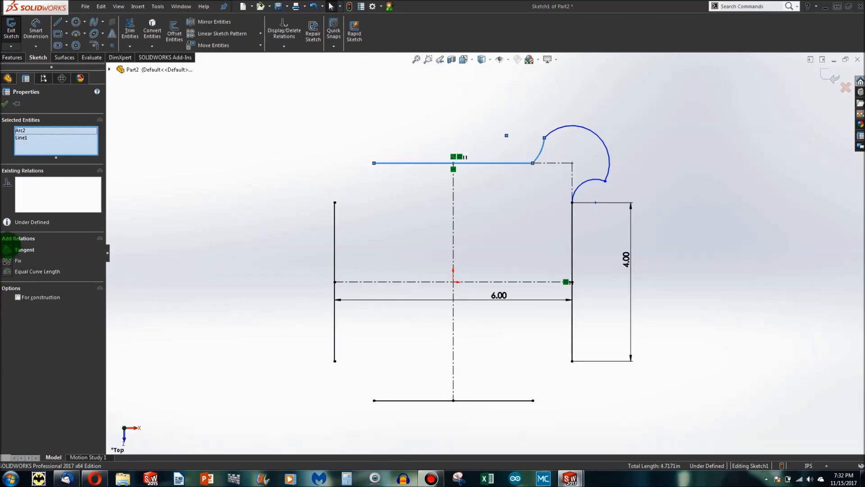
click(7, 250)
Pull the joint between the corner arc and the lower connecting arc inward to reshape the corner profile.
click(607, 185)
mouse_move(604, 181)
mouse_down()
mouse_move(599, 164)
mouse_move(589, 185)
mouse_up()
click(614, 184)
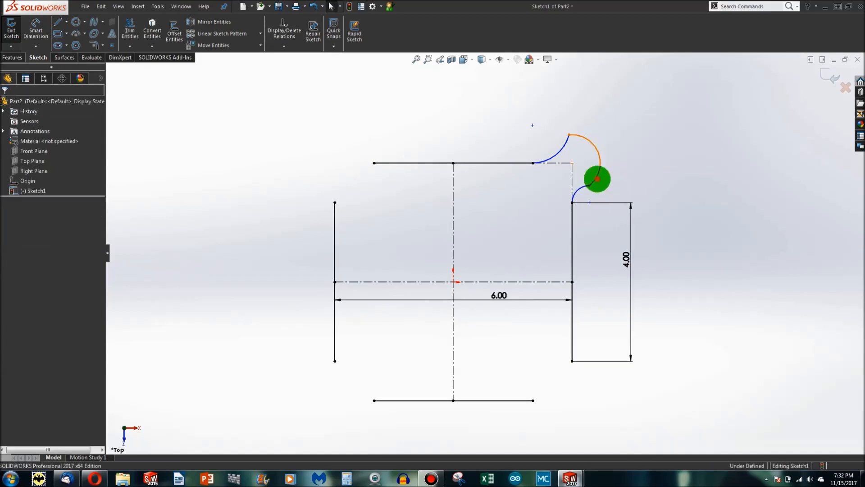
Make the corner arc tangent to both the lower and the upper connecting arcs.
click(597, 179)
ctrl+click(581, 187)
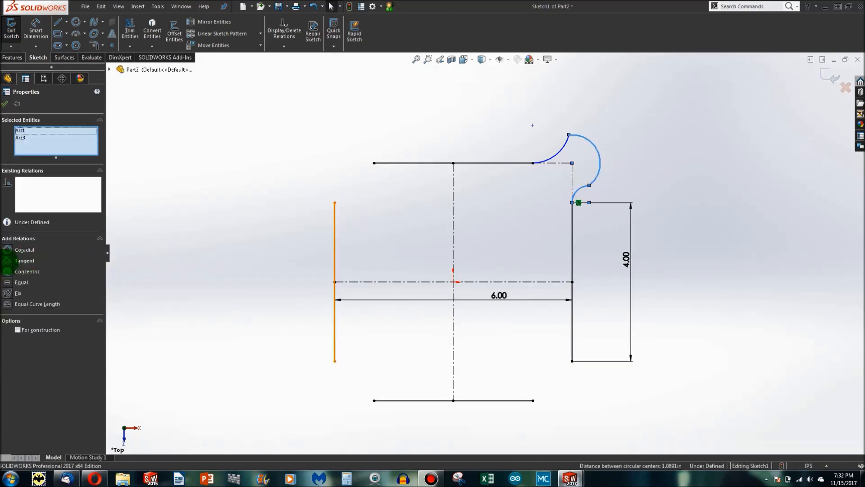
click(8, 261)
click(513, 130)
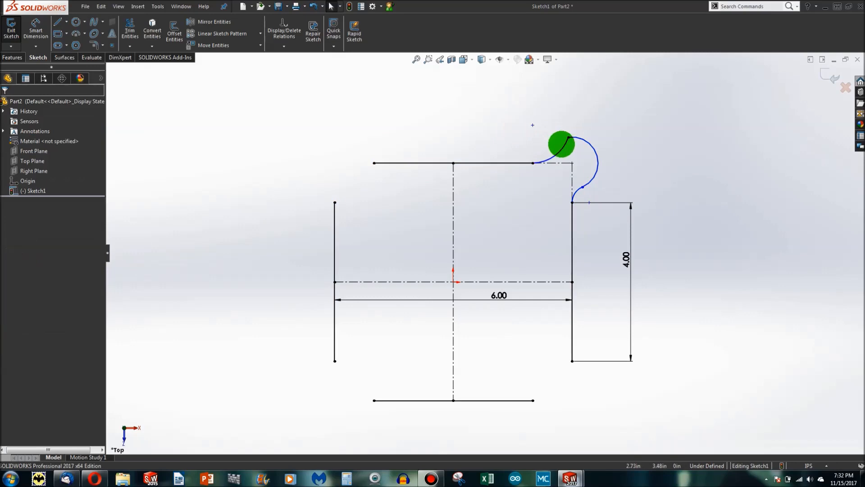
click(562, 145)
ctrl+click(576, 138)
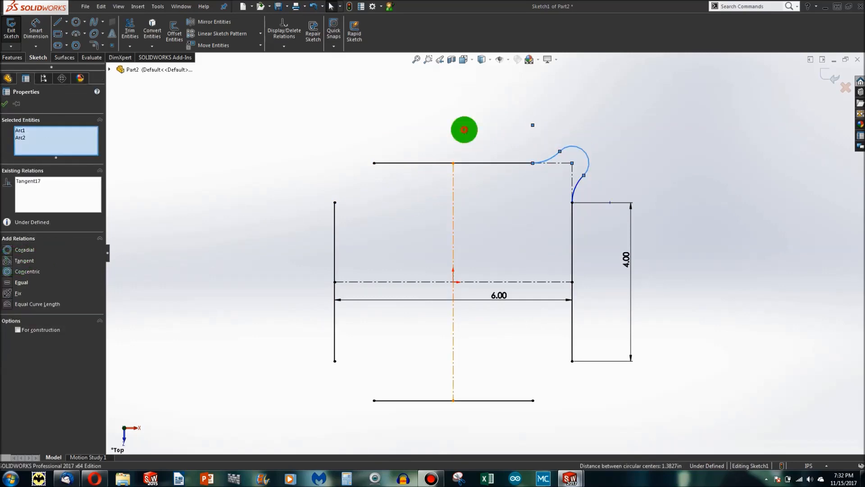
click(463, 128)
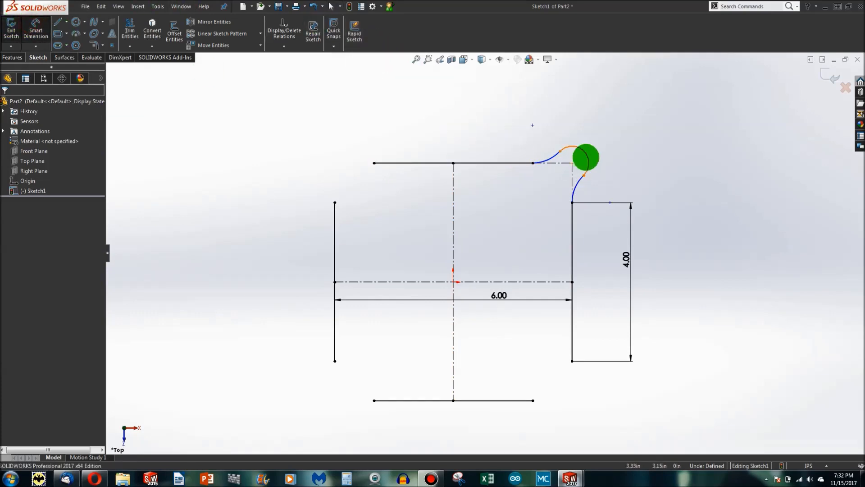
Add a radius dimension to the upper-right corner arc and try a value of 2 in.
click(586, 157)
click(641, 160)
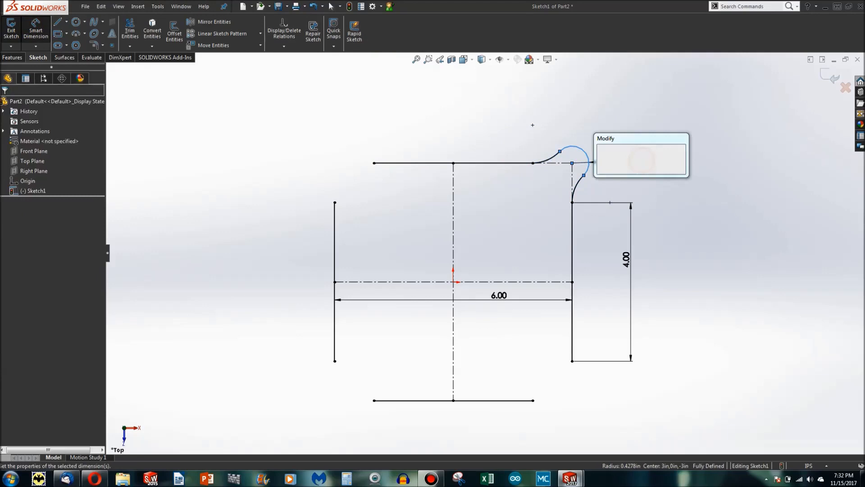
text(2)
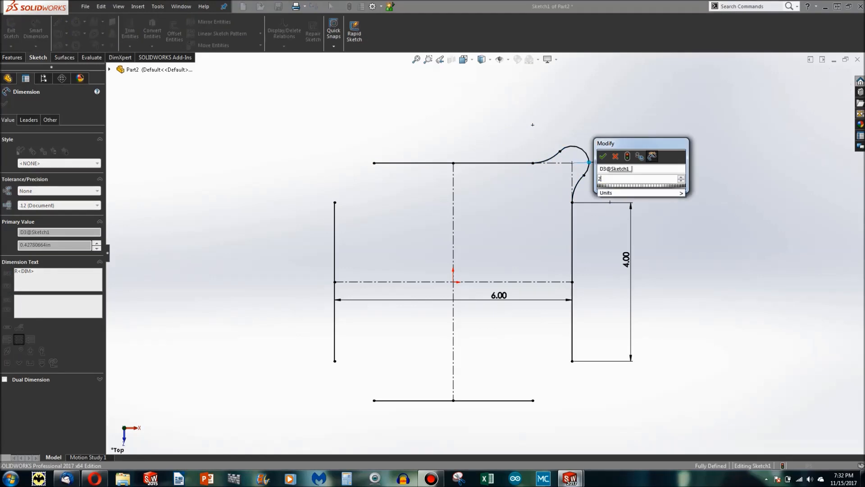
key(Return)
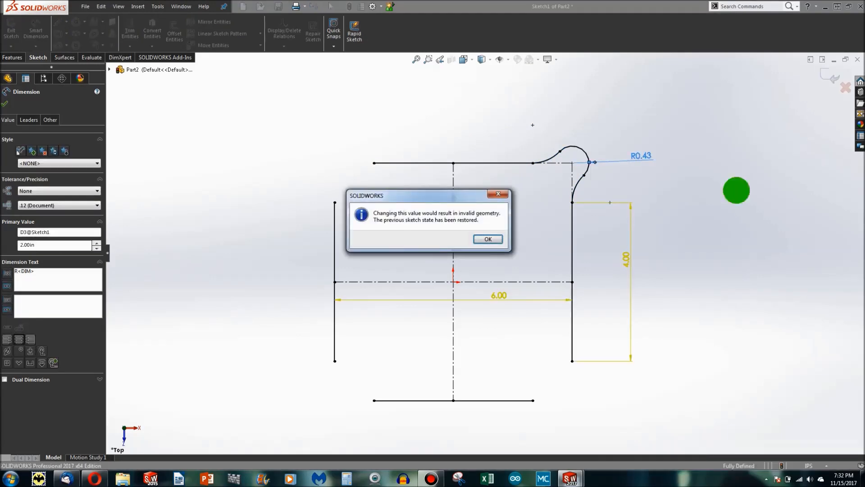
click(489, 239)
Try to set the upper-right corner arc's radius to 1 in.
double_click(642, 157)
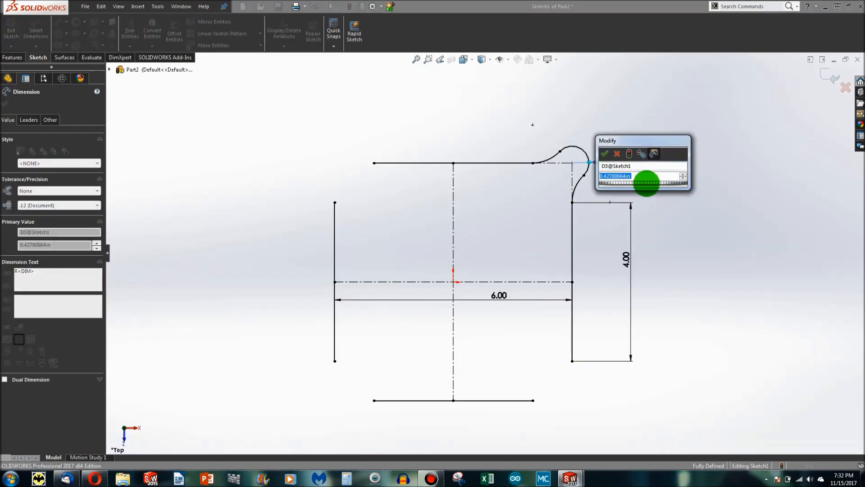
text(1)
key(Return)
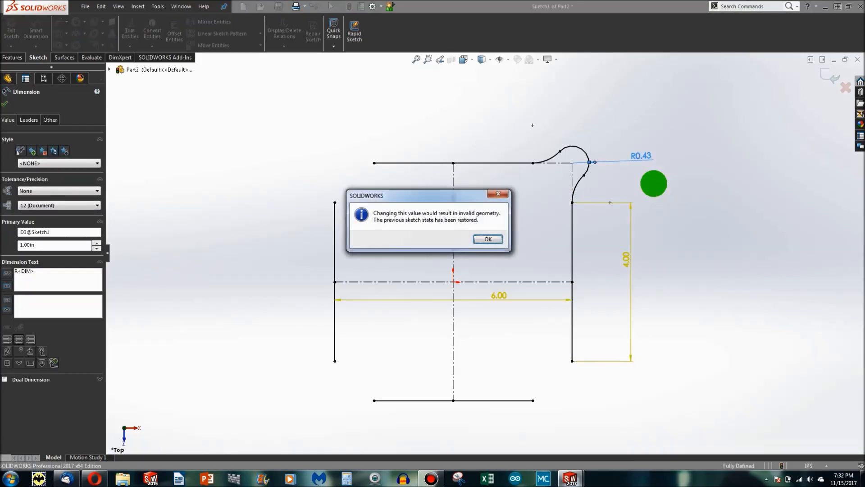
click(487, 240)
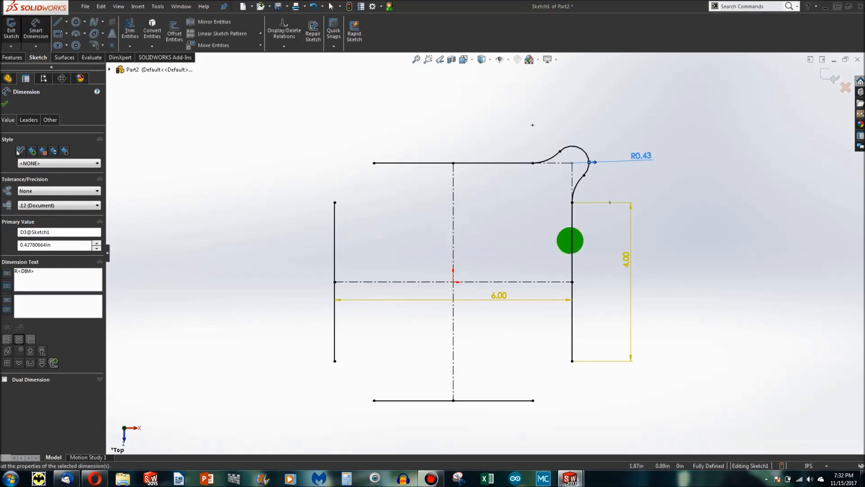
Set the upper-right corner arc's radius to 0.75 in and finish dimensioning.
double_click(644, 156)
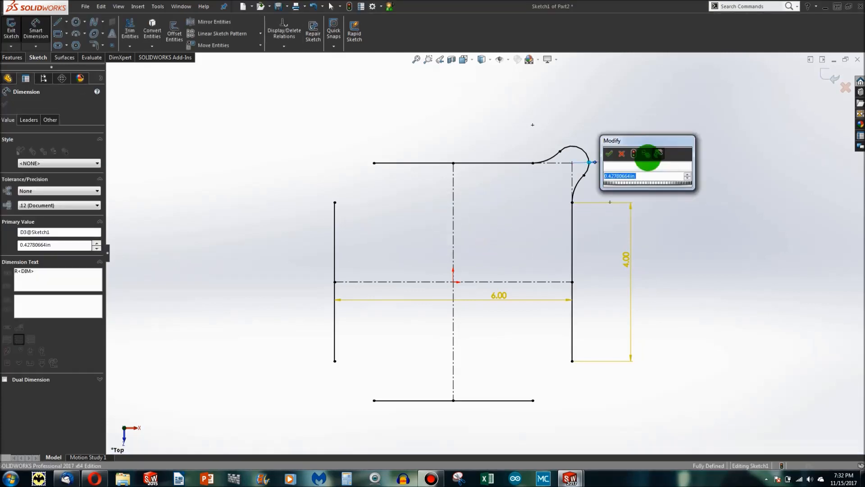
text(0.75)
key(Return)
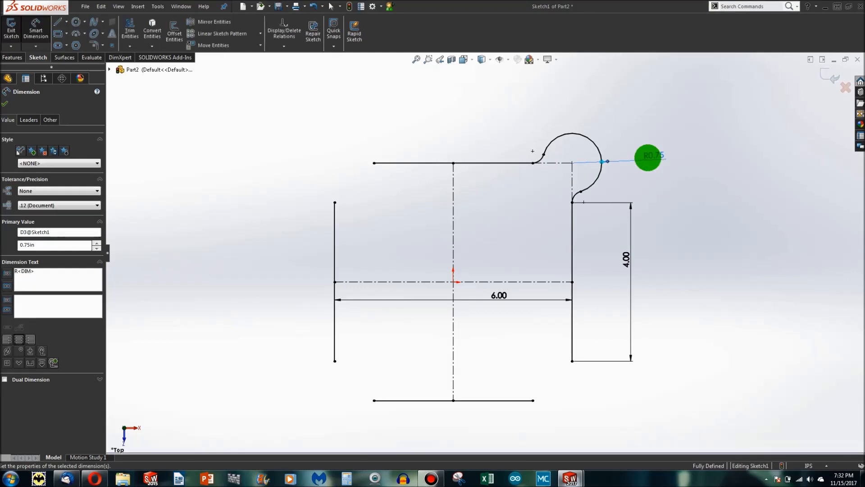
scroll(645, 170, down, 2)
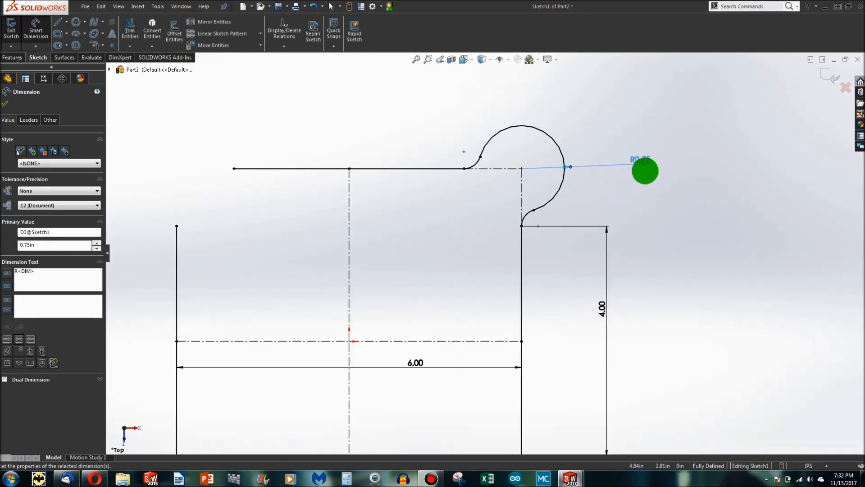
scroll(638, 167, up, 2)
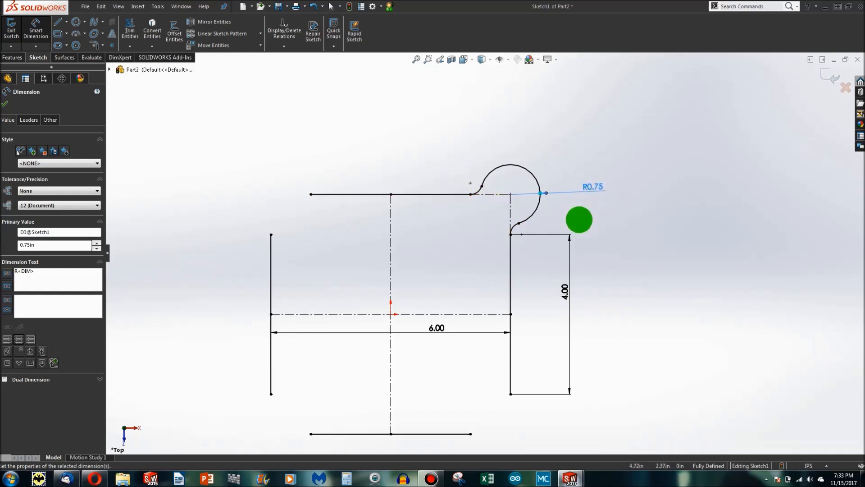
scroll(551, 306, up, 2)
scroll(452, 380, down, 1)
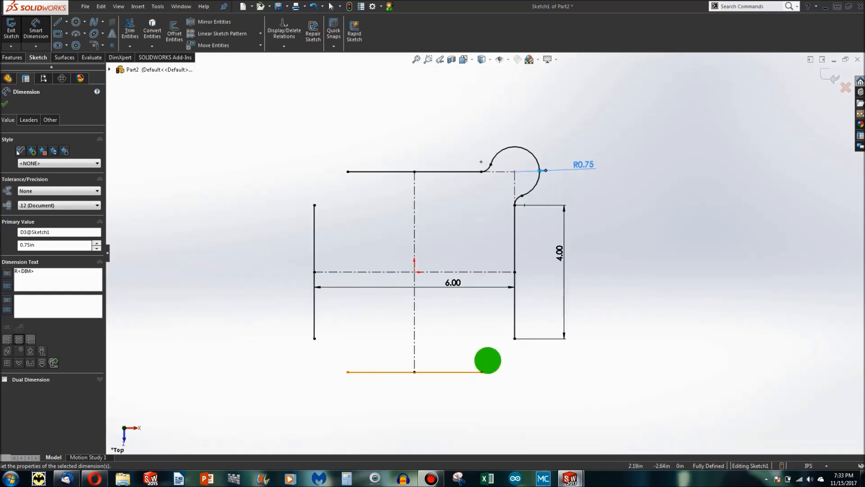
click(494, 361)
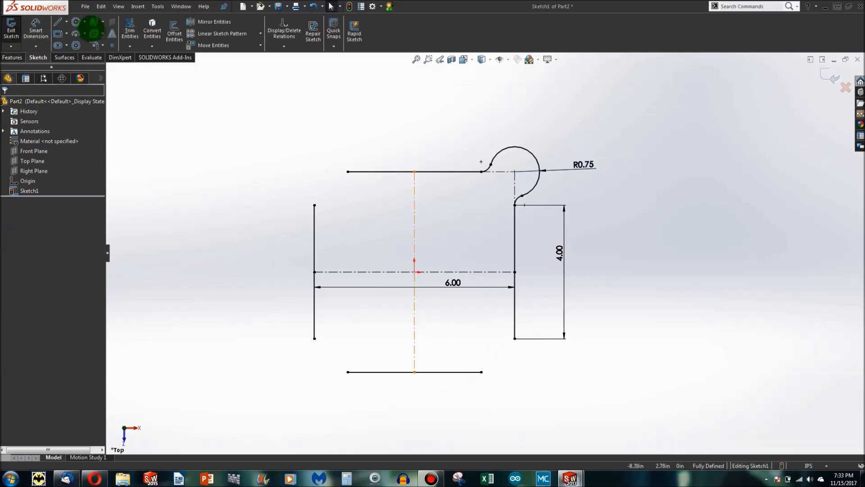
Sketch a three-point arc of about 0.82 in radius bulging outward around the plate's lower-right corner.
click(75, 33)
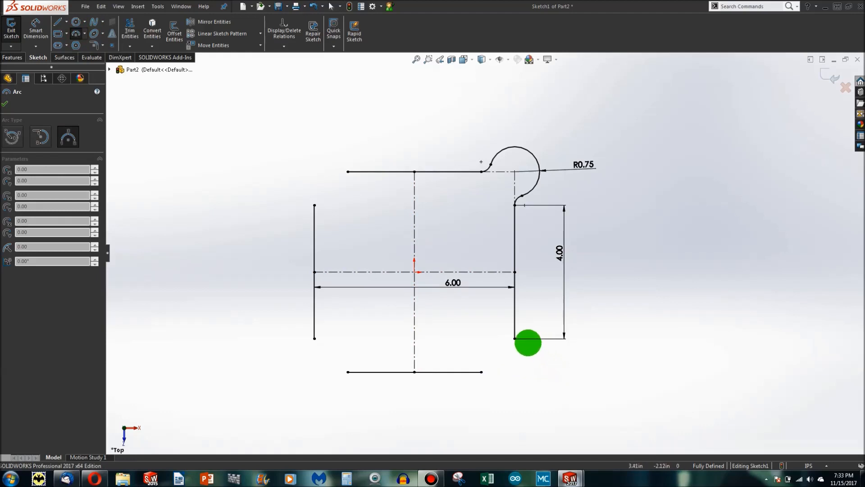
click(528, 346)
click(496, 381)
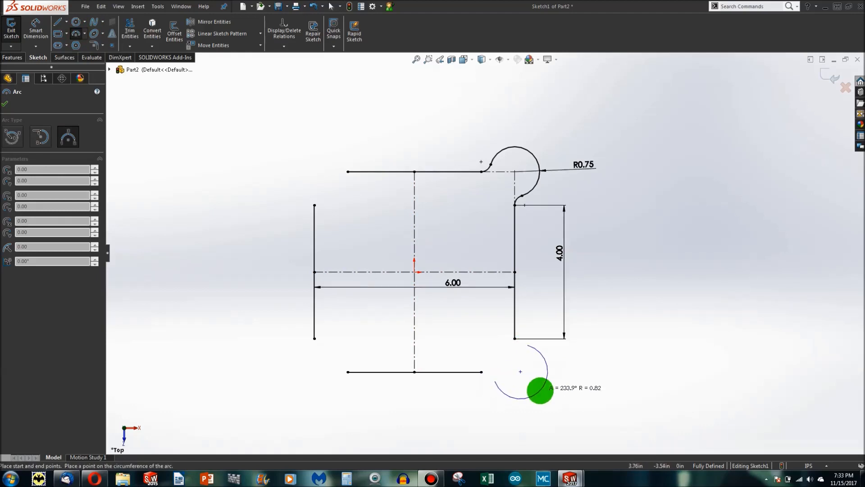
click(541, 388)
key(Escape)
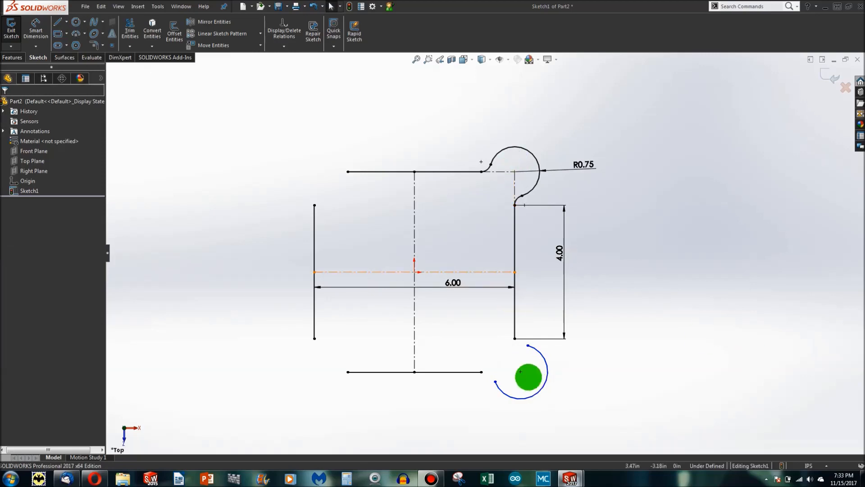
Make the lower-right corner arc's center coincident with both the right vertical line and the bottom line.
click(521, 373)
ctrl+click(515, 319)
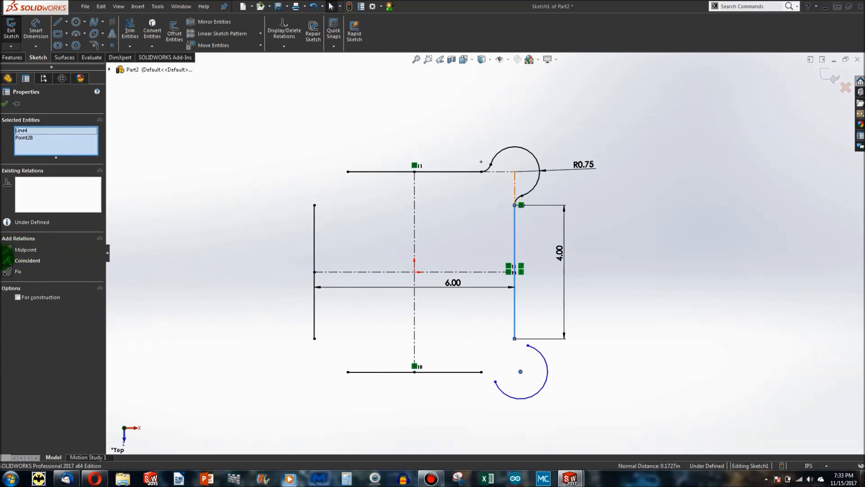
click(7, 260)
click(485, 420)
drag(516, 372, 518, 407)
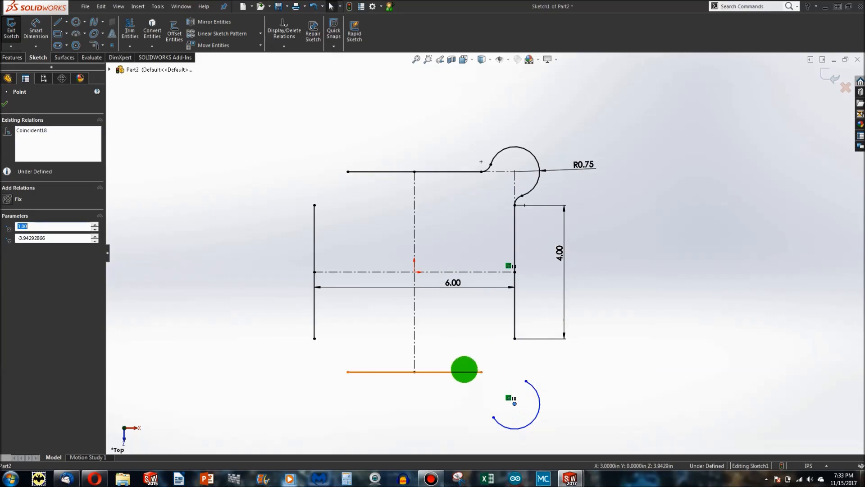
ctrl+click(464, 371)
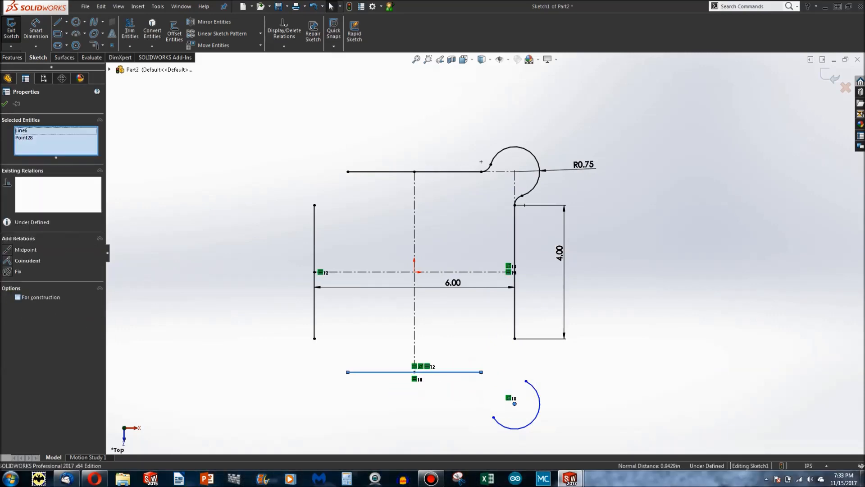
click(18, 261)
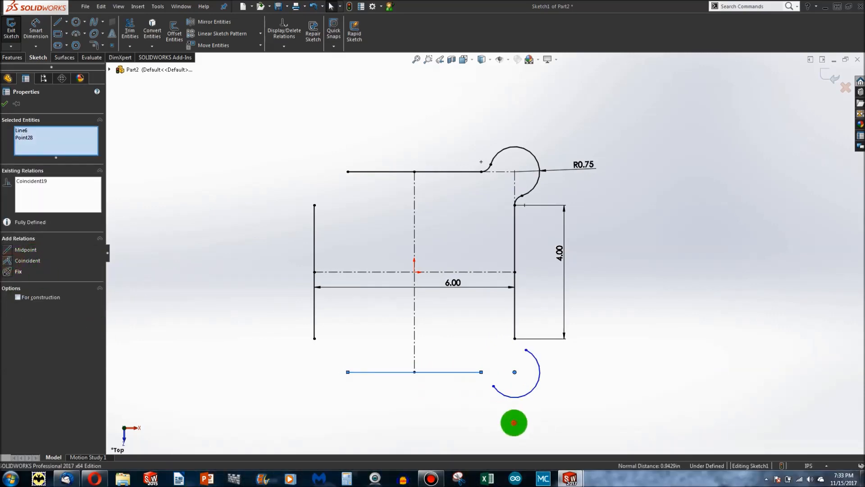
click(513, 417)
Pull the lower-right corner arc's upper endpoint inward to shrink the arc around its center.
mouse_move(515, 372)
mouse_down()
mouse_move(522, 363)
mouse_move(498, 367)
mouse_move(523, 365)
mouse_up()
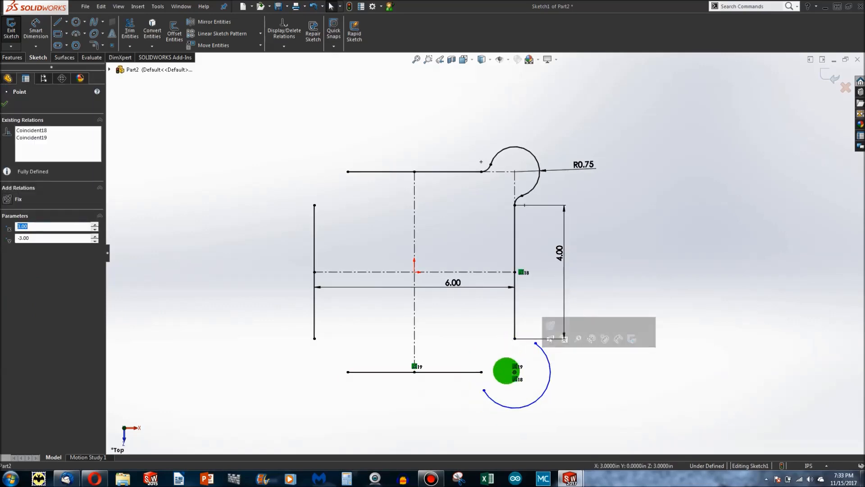
click(494, 376)
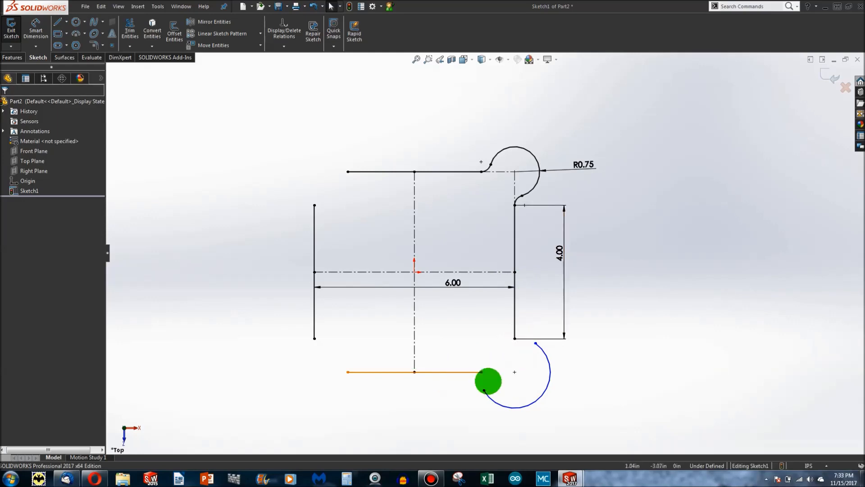
drag(536, 343, 528, 358)
click(372, 329)
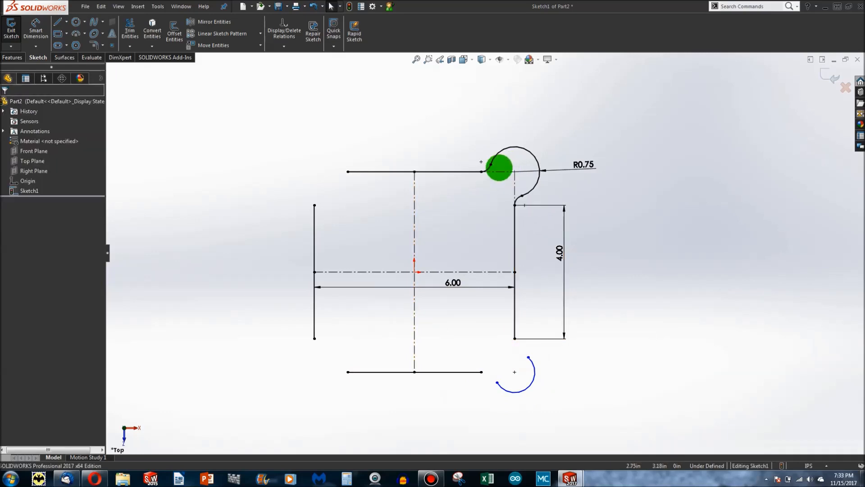
click(406, 372)
Sketch three-point arcs joining the lower-right corner arc's ends to the right line (about 0.48 in radius) and the bottom line (about 0.40 in).
click(72, 33)
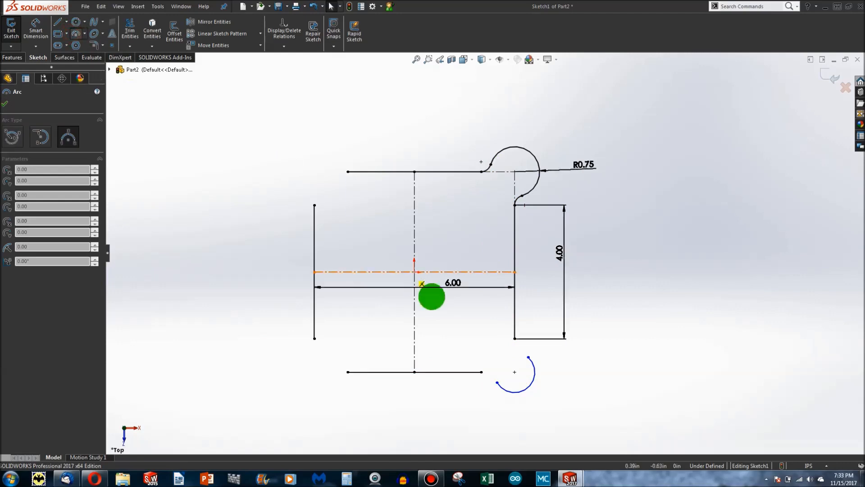
click(515, 338)
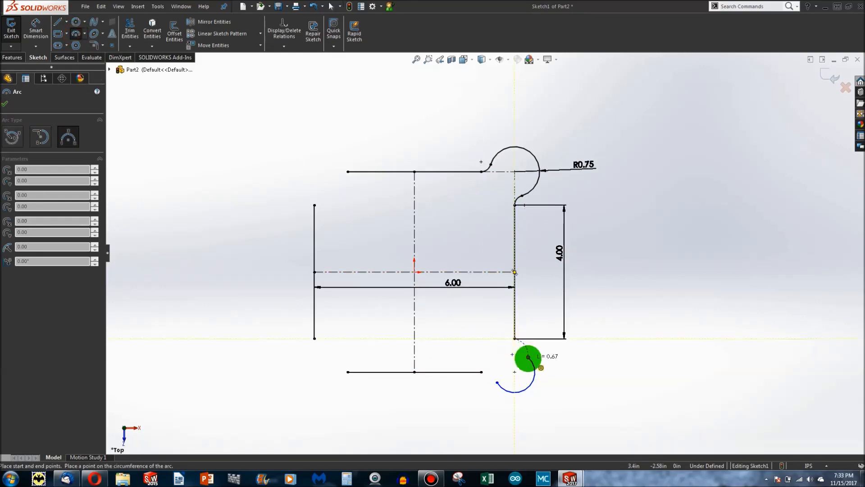
click(520, 353)
click(482, 372)
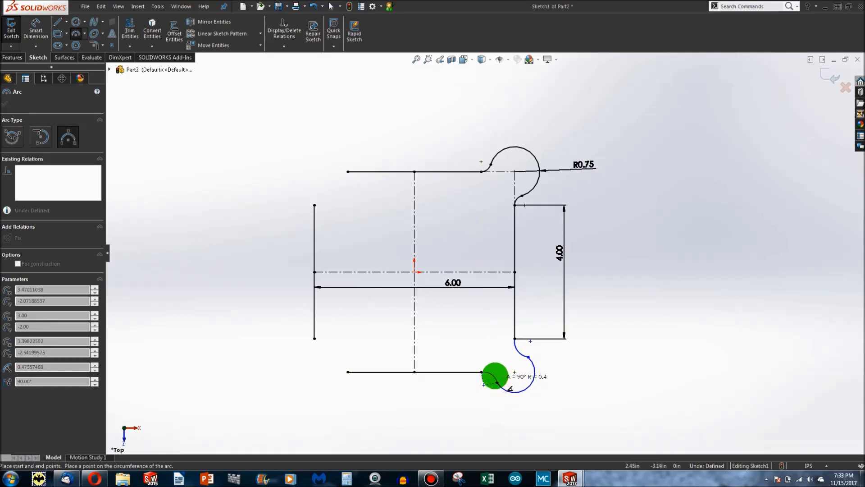
click(495, 375)
key(Escape)
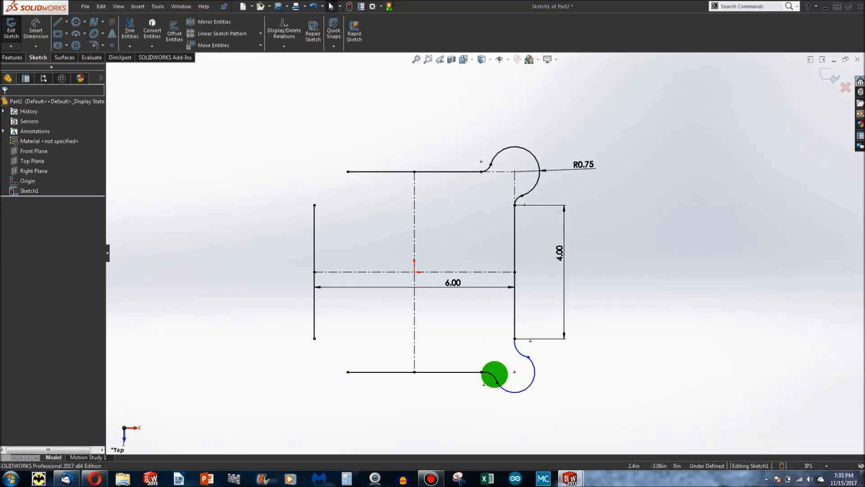
Make the lower-right lobe's lower connecting arc tangent to the bottom line.
click(488, 373)
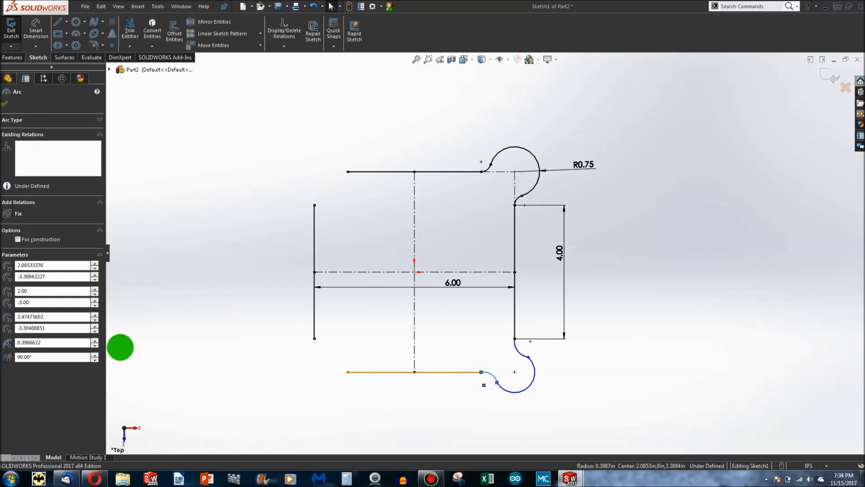
ctrl+click(459, 372)
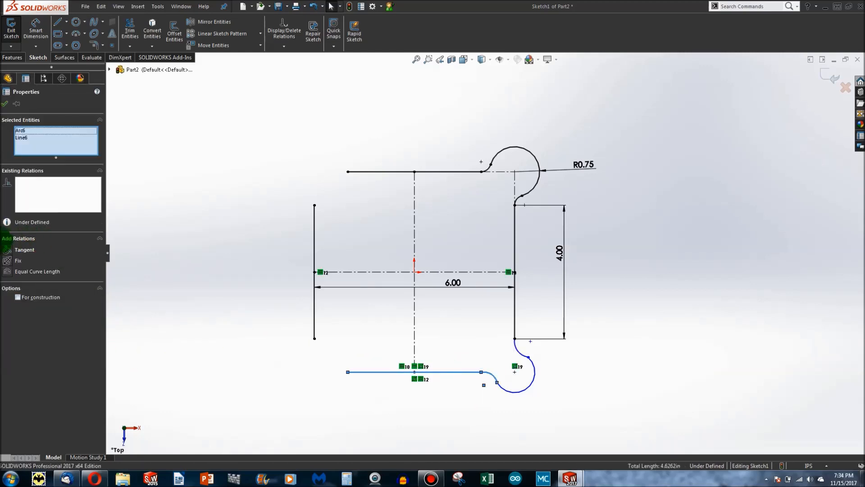
click(6, 249)
click(460, 417)
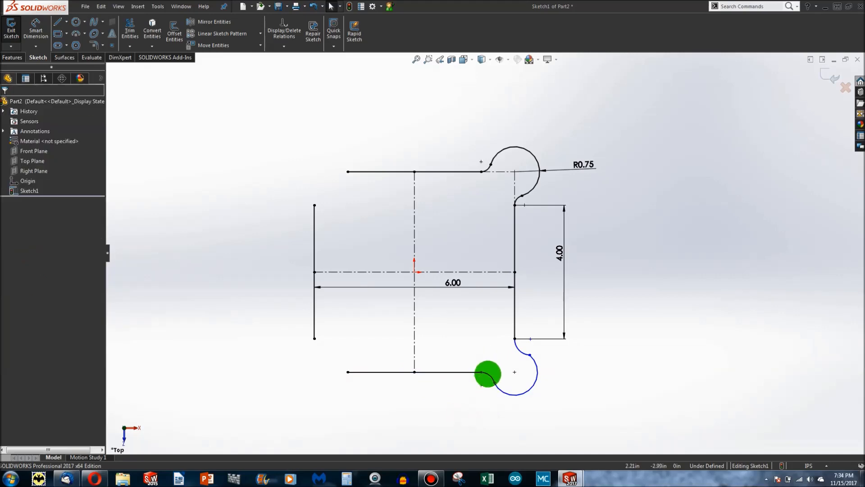
Make the lower-right corner arc tangent to both its lower and its upper connecting arcs.
click(489, 375)
ctrl+click(504, 392)
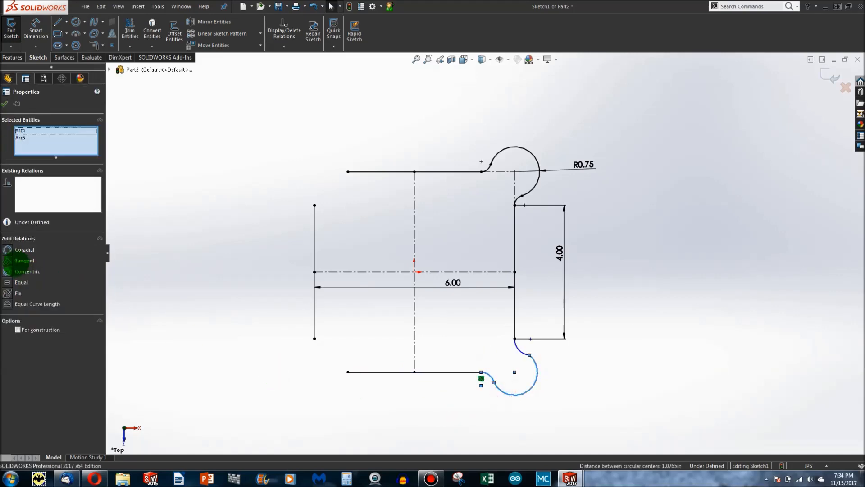
click(9, 260)
click(581, 387)
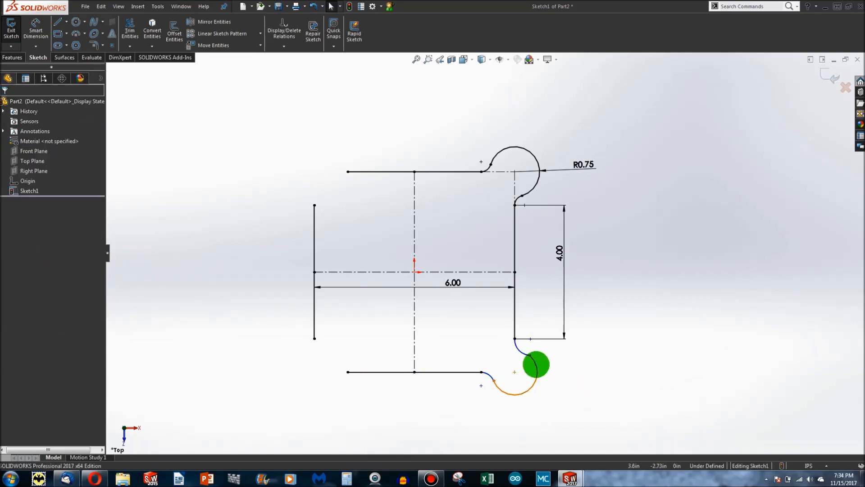
click(536, 364)
ctrl+click(522, 353)
click(9, 260)
click(553, 365)
Make the lower-right lobe's upper connecting arc tangent to the right vertical line.
click(515, 346)
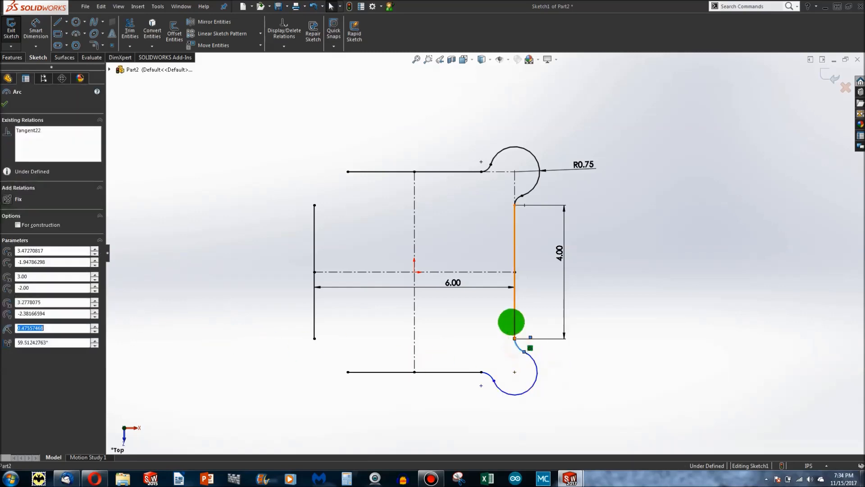
click(513, 309)
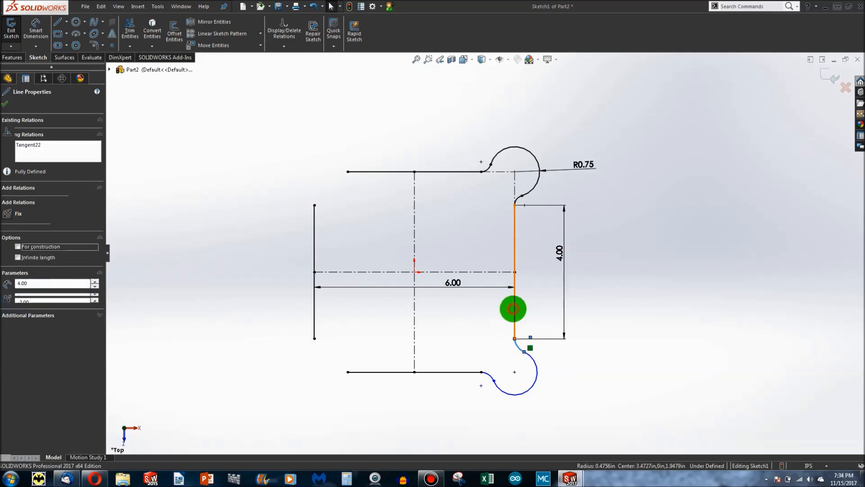
click(7, 249)
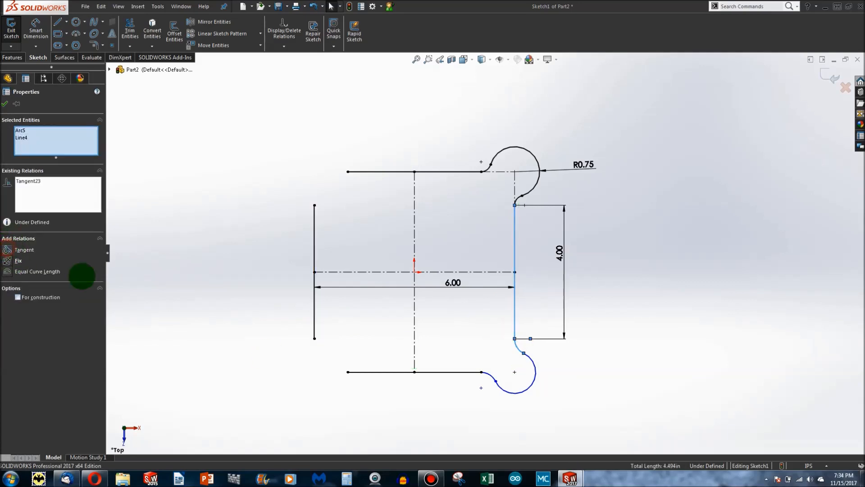
click(753, 374)
click(458, 335)
Dimension the lower-right corner arc with a radius of 0.75 in.
click(36, 28)
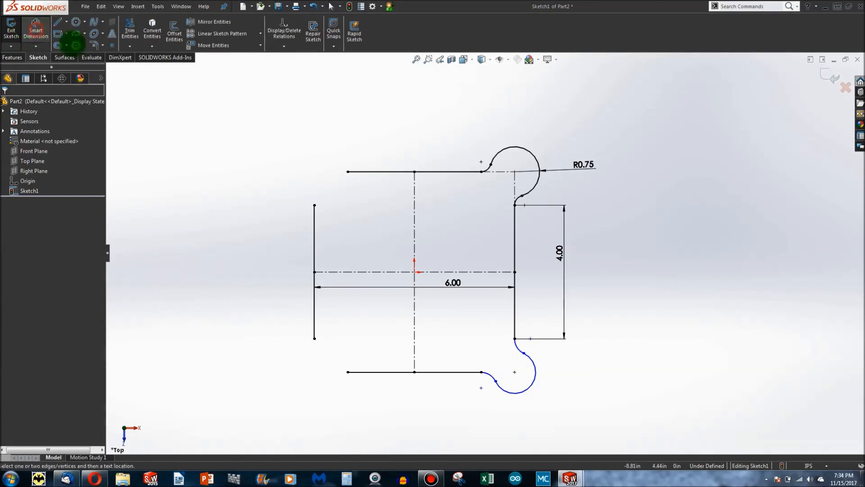
click(535, 379)
click(618, 375)
text(0.75)
key(Return)
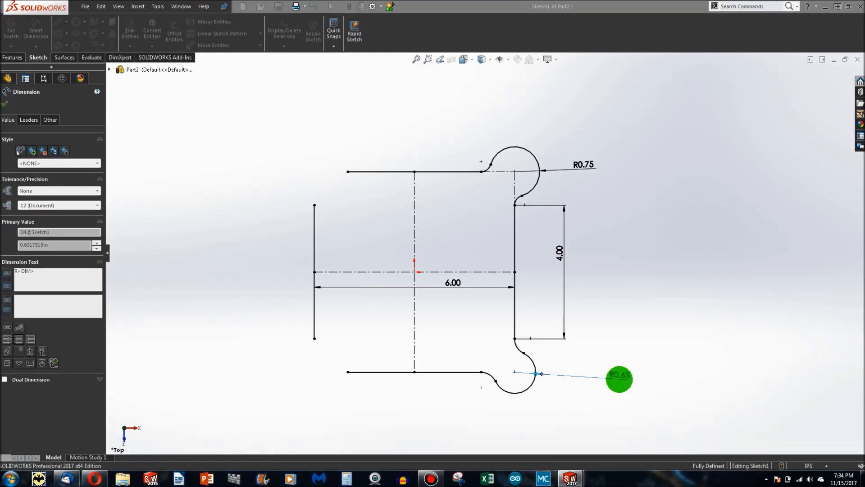
click(617, 288)
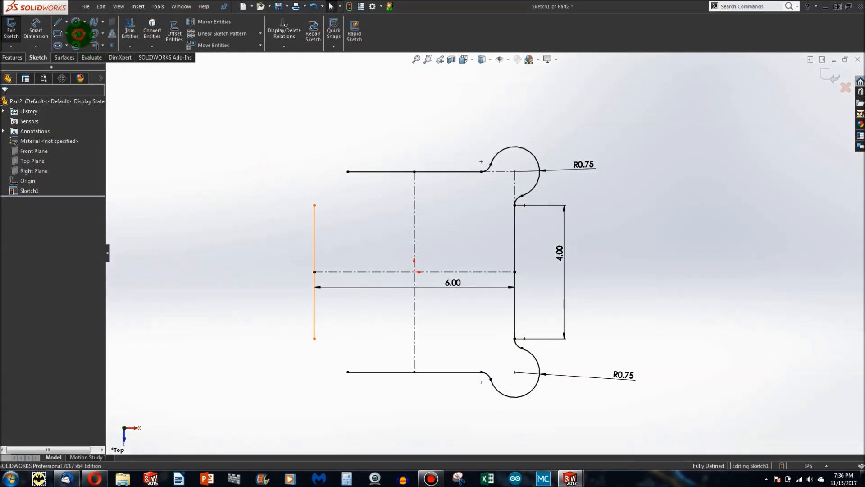
Sketch a three-point arc of about 1.2 in radius joining the left line's lower end to the bottom line's left end, bulging outward.
click(77, 33)
click(315, 338)
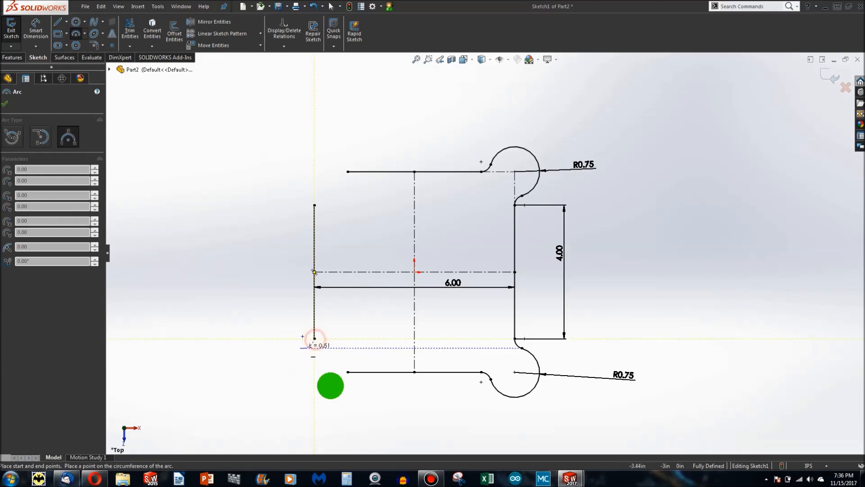
click(348, 372)
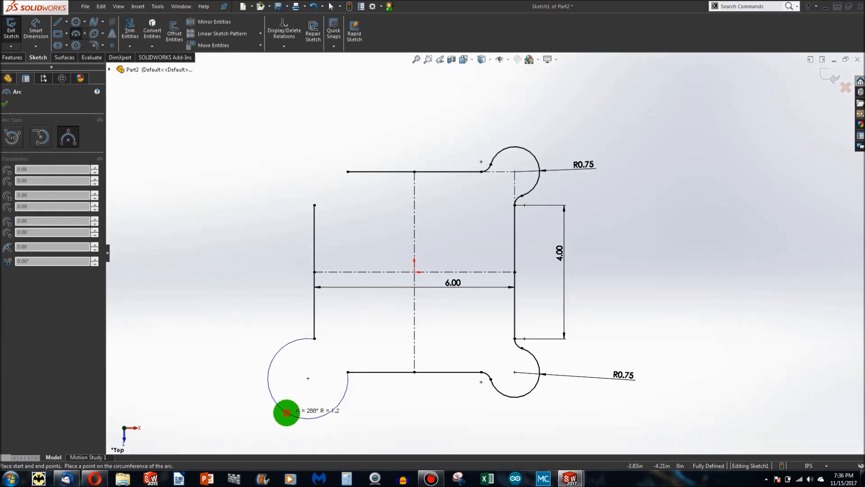
click(284, 411)
key(Escape)
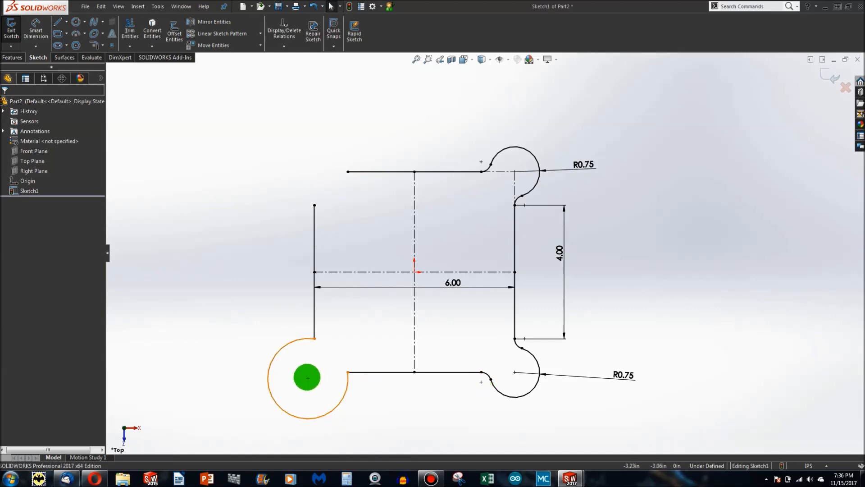
Make the lower-left arc's centre point coincident with the bottom line.
click(307, 378)
ctrl+click(364, 372)
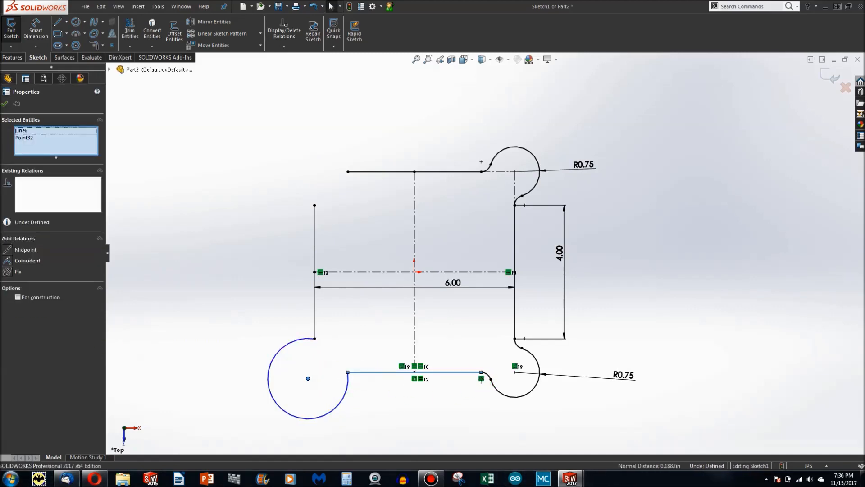
click(6, 260)
click(210, 324)
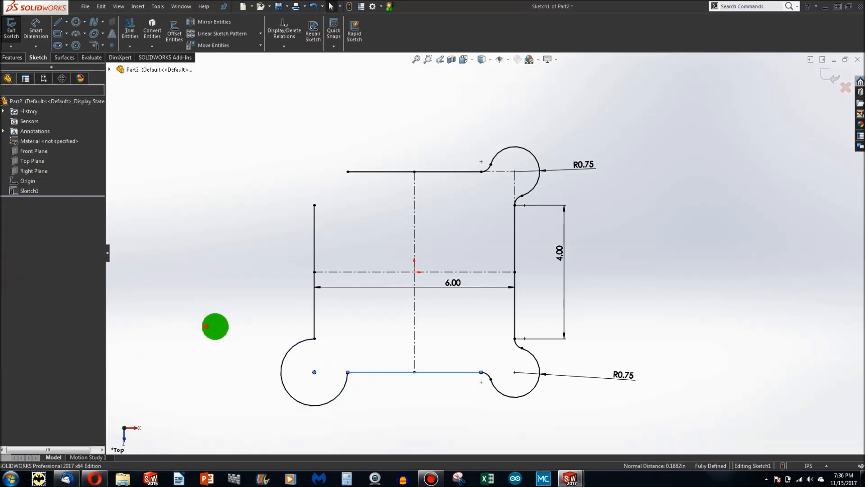
Fillet the corner between the left vertical line and the lower-left arc with a 0.29 in radius, accepting removal of the equidistant relation.
click(293, 391)
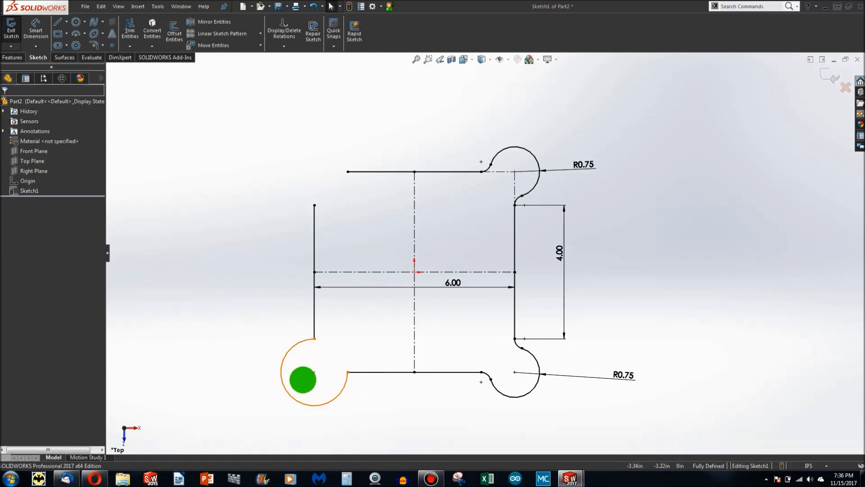
click(94, 45)
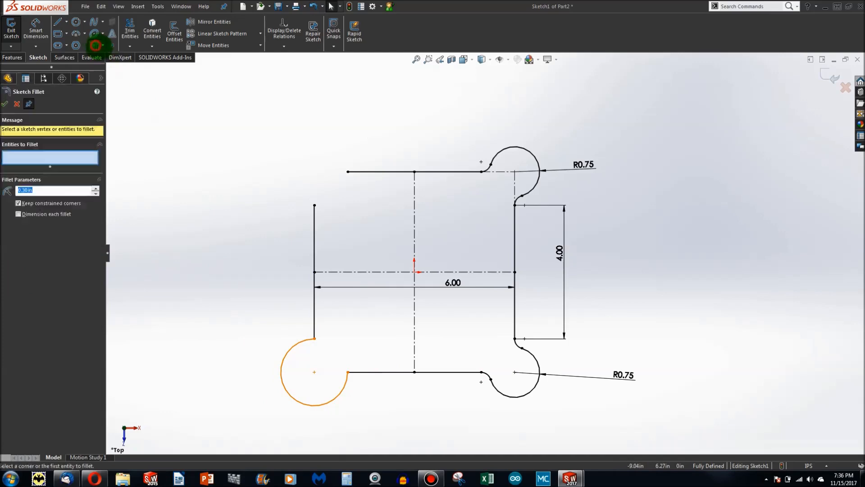
click(315, 338)
click(446, 246)
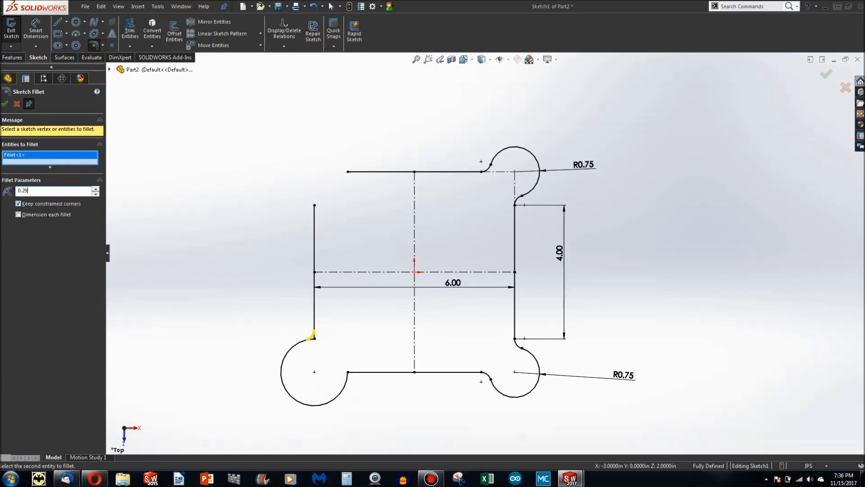
click(4, 104)
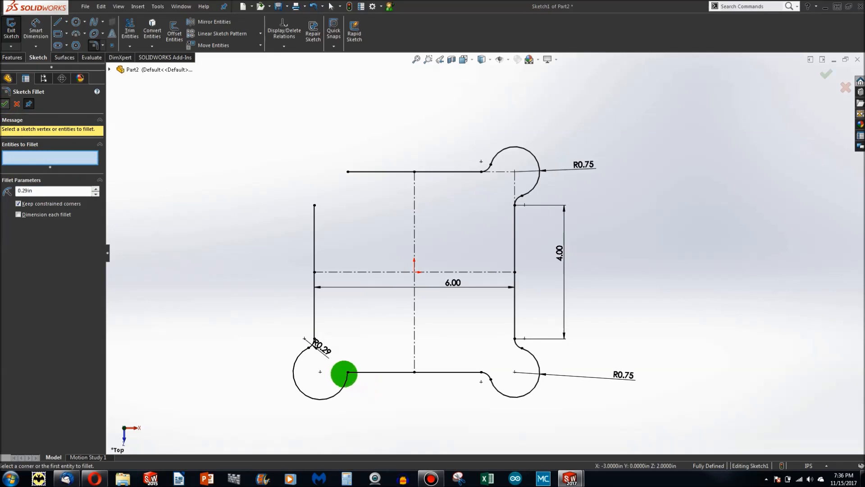
Fillet the corner between the lower-left arc and the bottom line at 0.29 in, and move both fillet dimensions clear of the lobe.
click(348, 383)
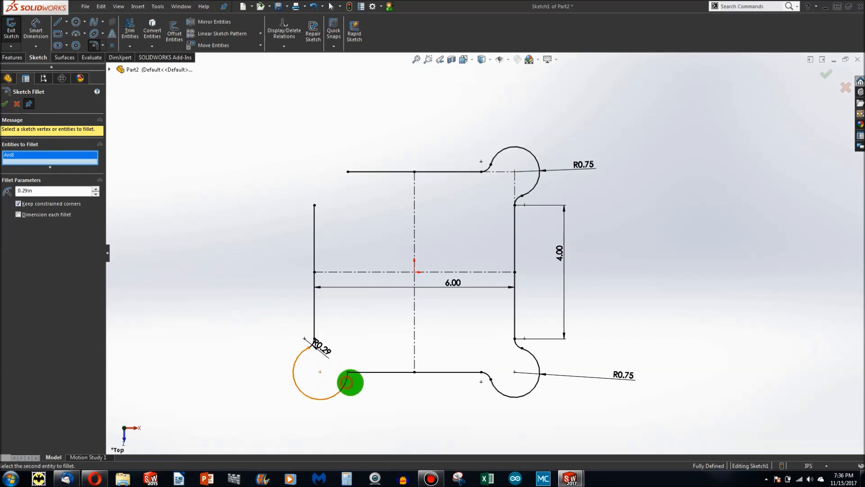
click(359, 371)
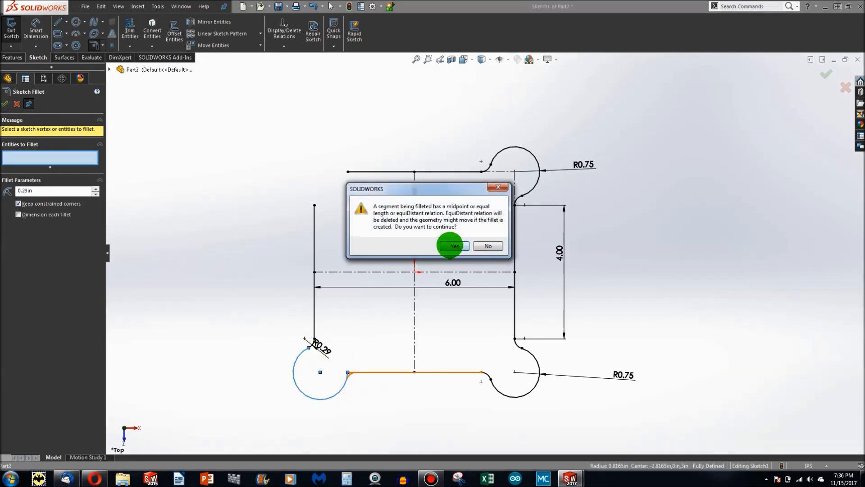
click(452, 246)
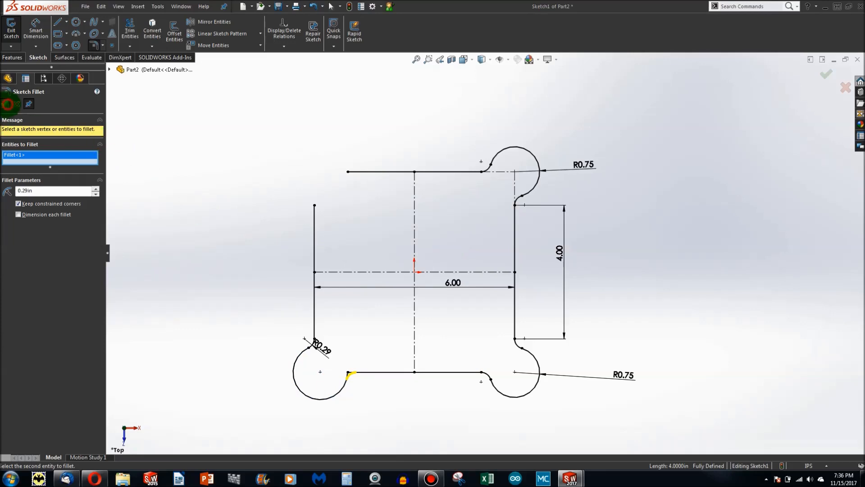
click(8, 104)
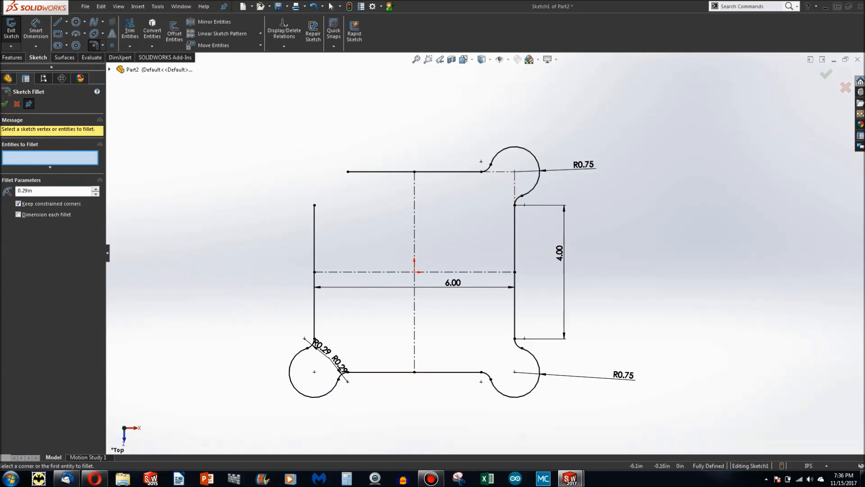
click(5, 104)
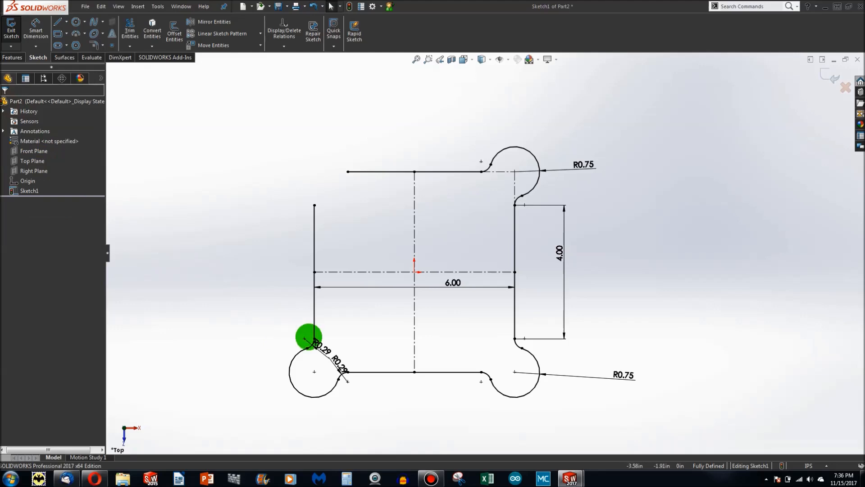
drag(324, 348, 343, 322)
drag(339, 364, 367, 385)
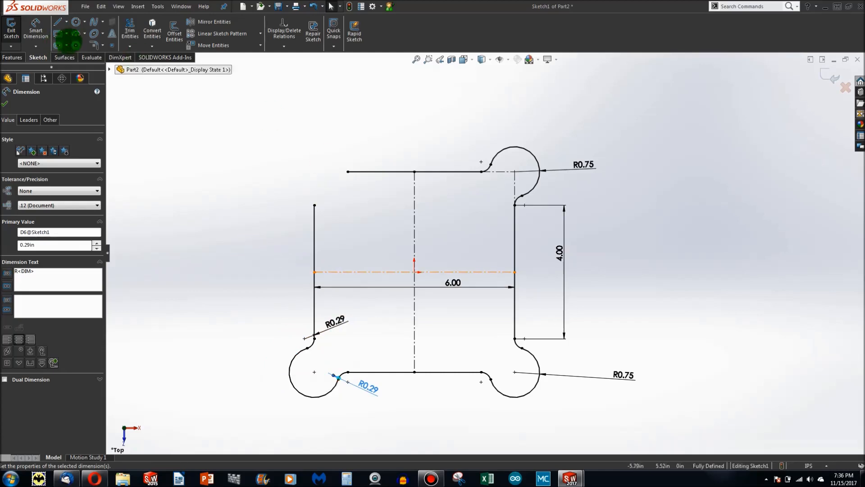
Sketch a three-point arc of about 1 in radius joining the left line's upper end to the top line's left end, bulging outward.
click(75, 35)
drag(315, 205, 349, 172)
click(326, 143)
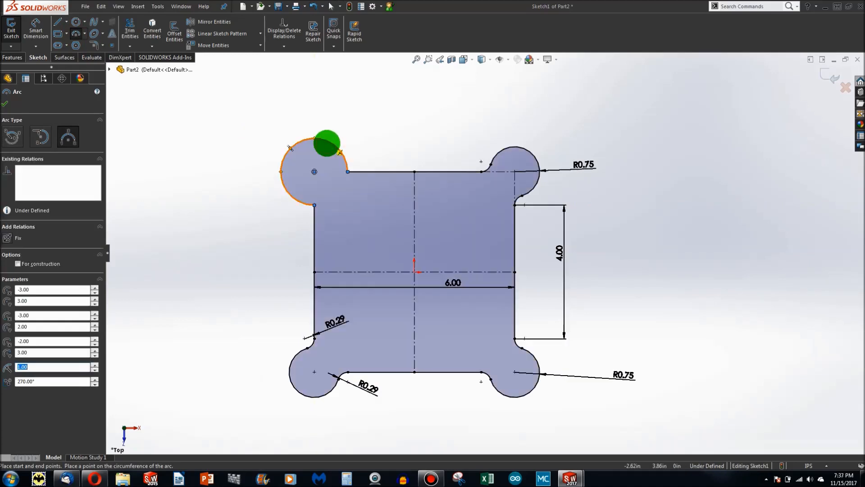
key(Escape)
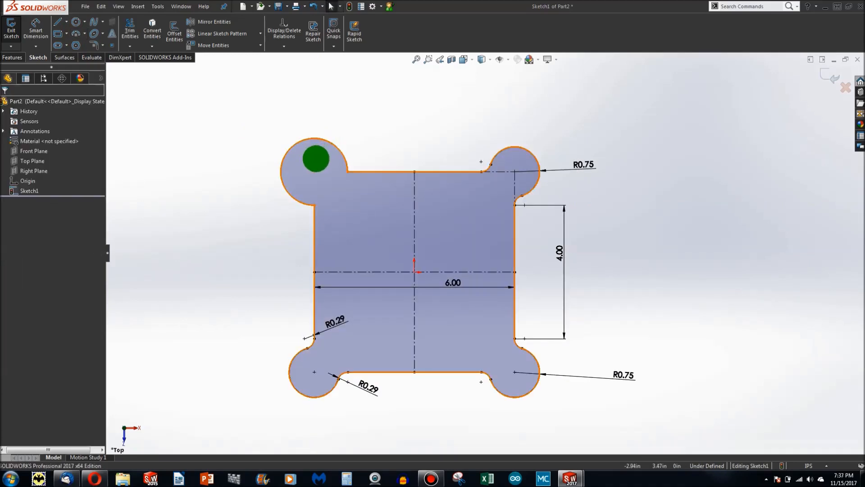
Make the upper-left arc's centre point coincident with the left vertical line.
click(312, 172)
ctrl+click(313, 214)
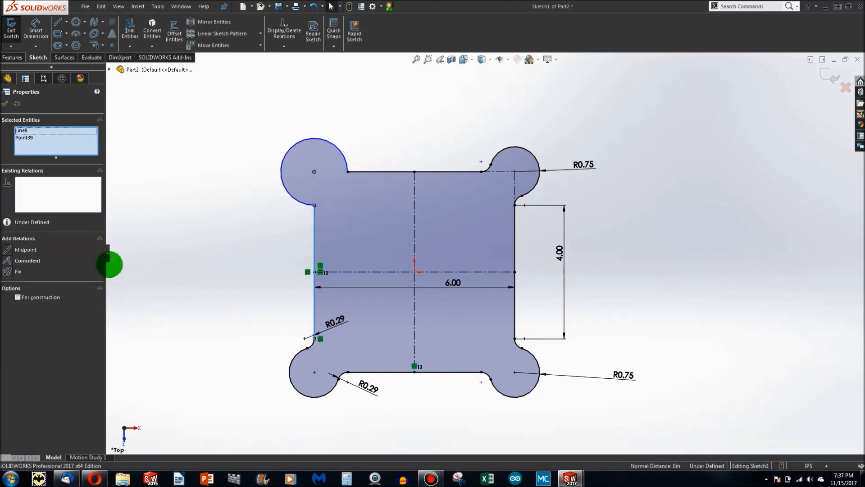
click(9, 260)
click(241, 251)
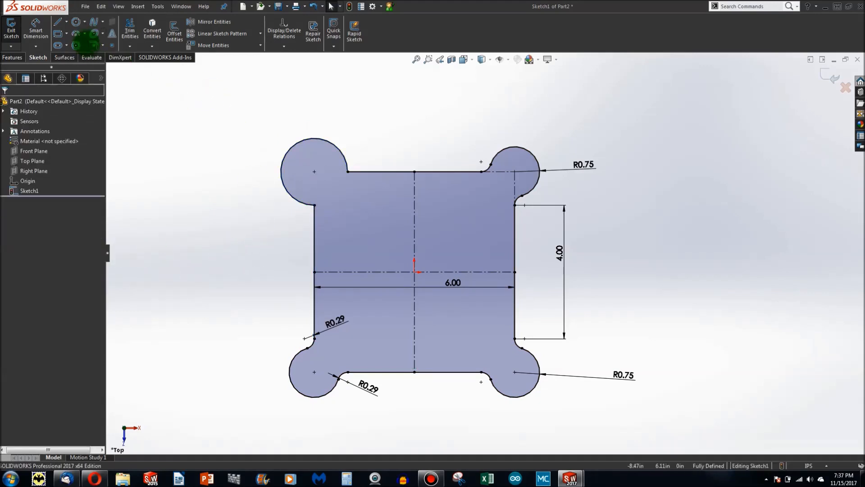
Fillet the corner between the upper-left arc and the top line with a 0.29 in radius, accepting removal of the equidistant relation.
click(95, 45)
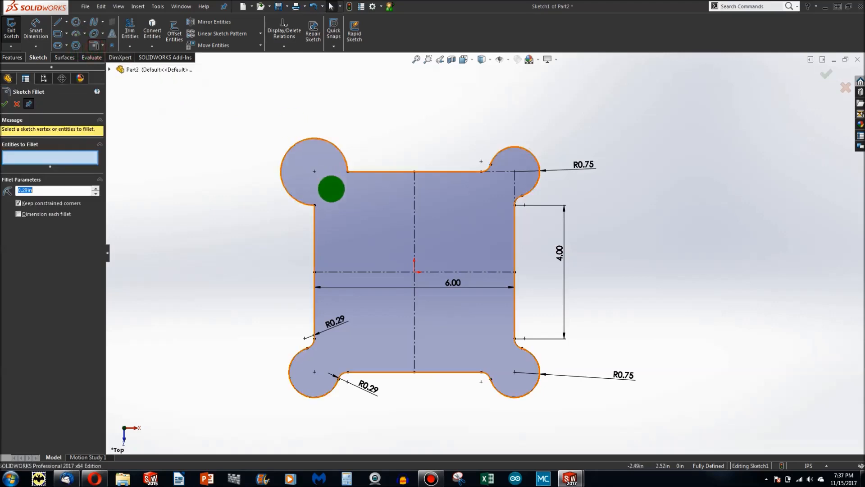
click(348, 172)
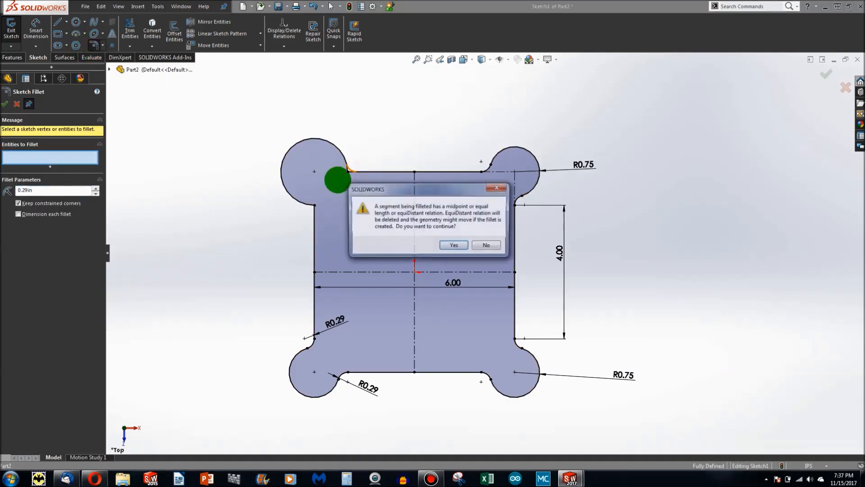
key(Return)
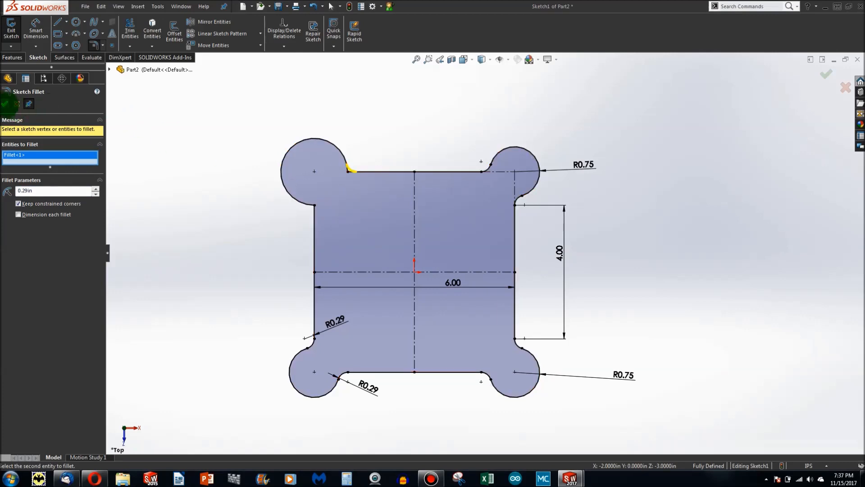
click(4, 104)
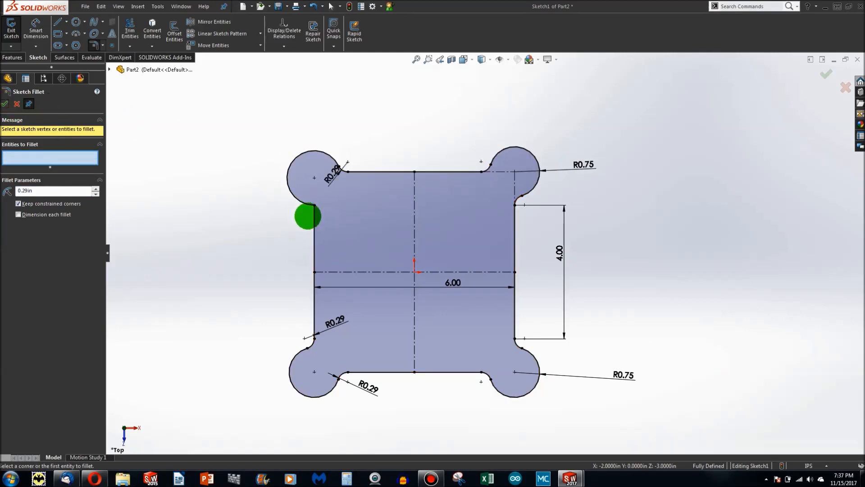
Fillet the corner between the upper-left arc and the left vertical line with a 0.29 in radius and finish the fillets.
click(314, 205)
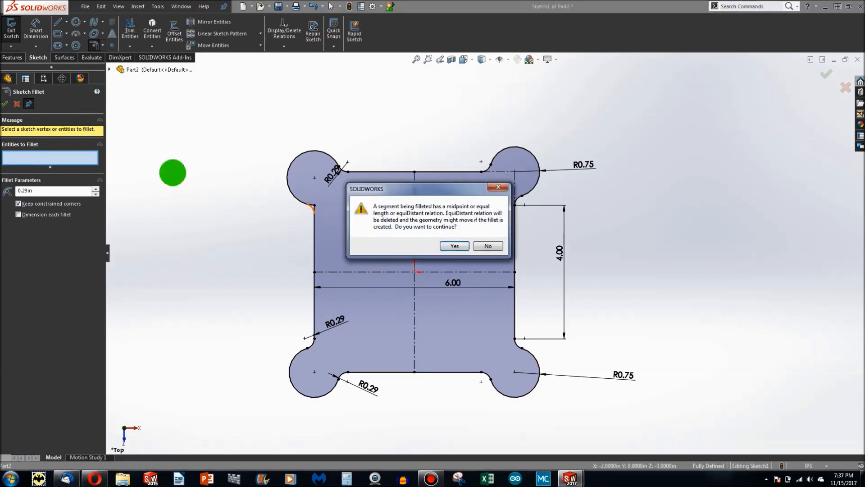
click(445, 246)
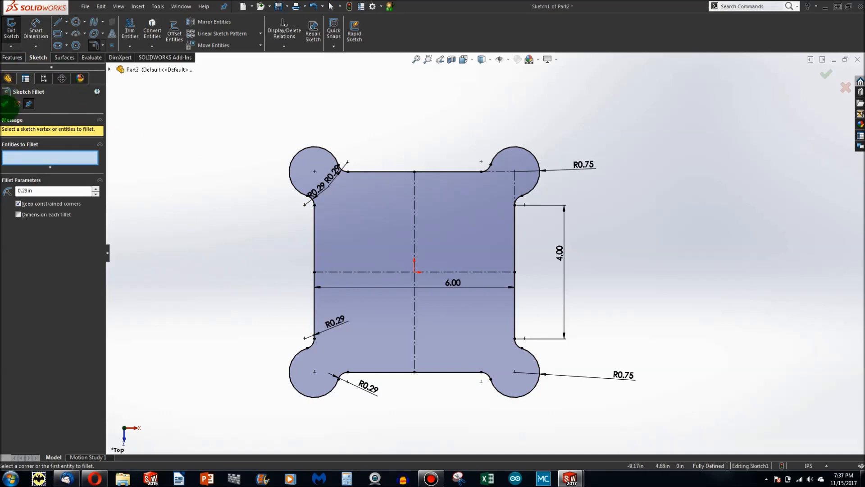
click(5, 104)
click(195, 191)
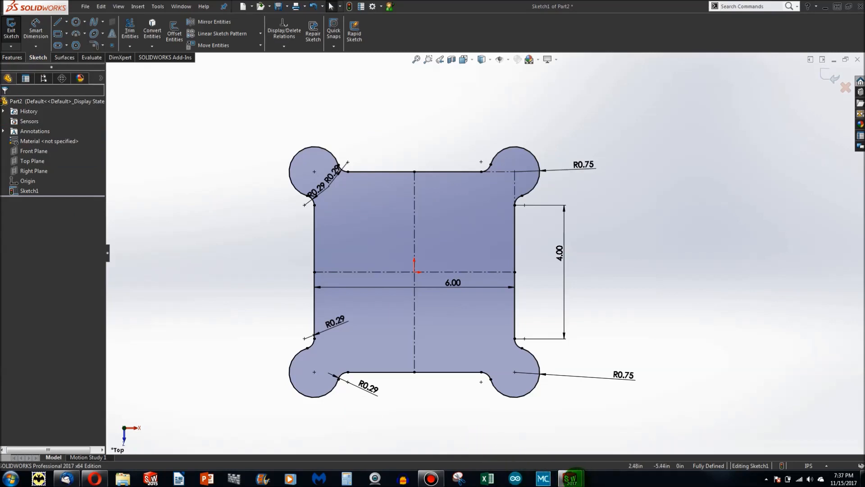
Examine the hole layout in the Example Part document and return to the Part2 sketch.
mouse_move(571, 477)
click(547, 423)
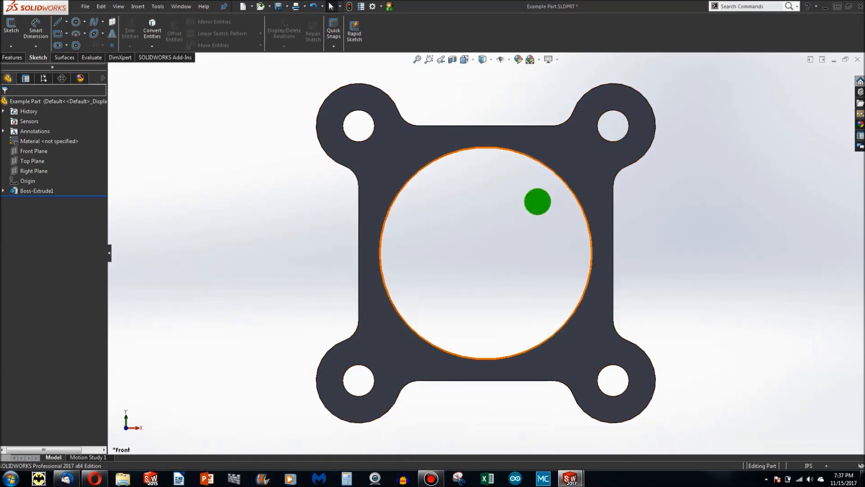
mouse_move(570, 477)
click(526, 426)
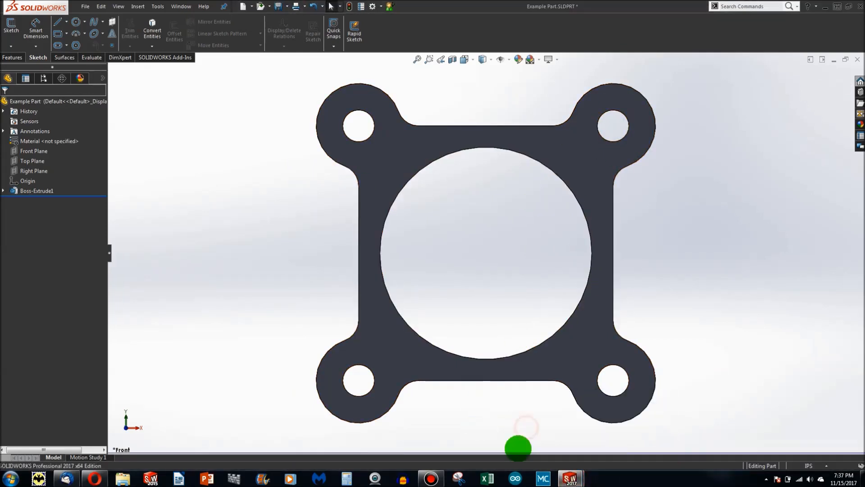
click(636, 439)
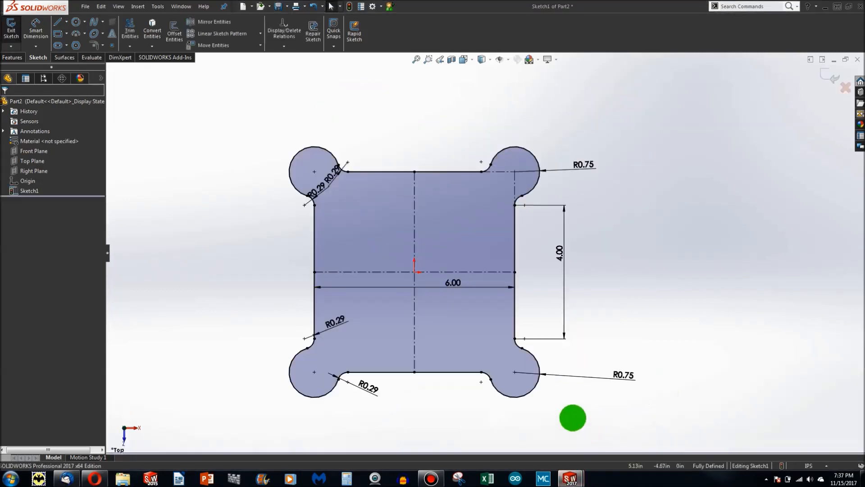
Draw four hole circles, each centred on the centre point of one of the plate's corner lobes.
click(79, 22)
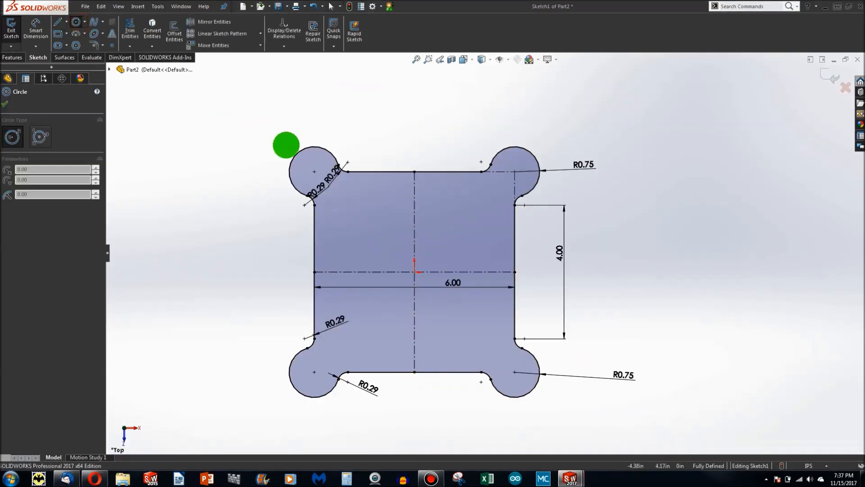
click(314, 171)
click(323, 183)
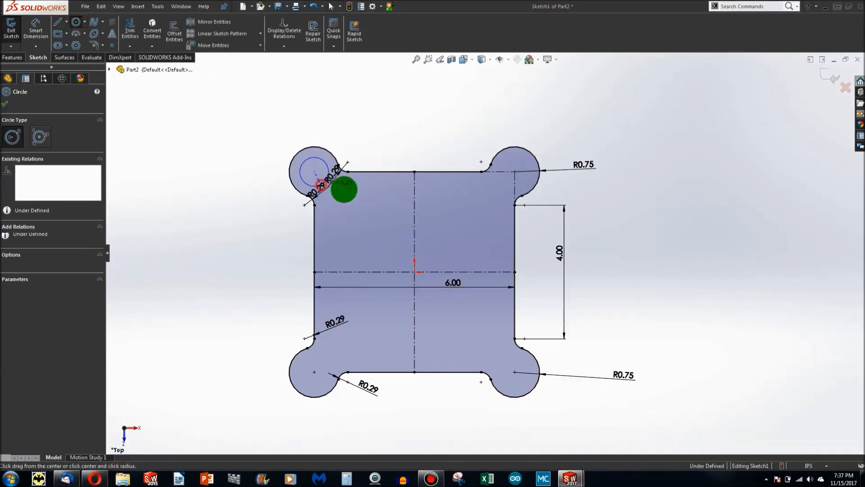
click(514, 171)
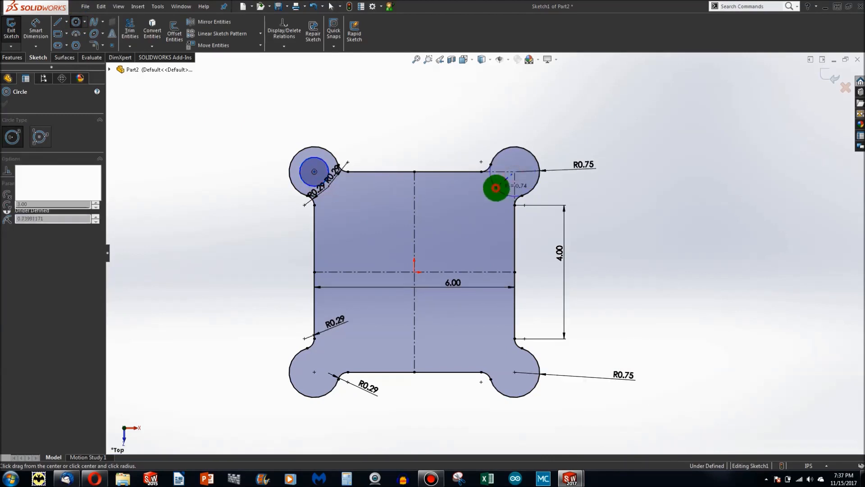
click(493, 188)
click(514, 372)
click(504, 366)
click(315, 372)
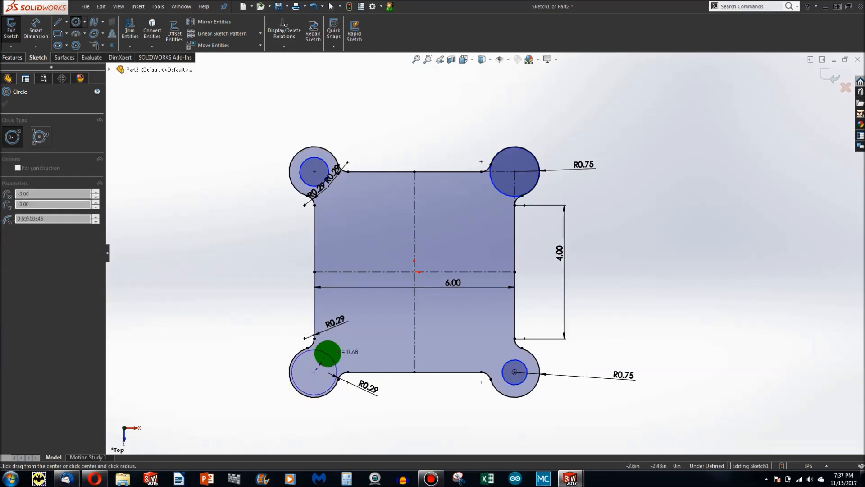
click(328, 353)
key(Escape)
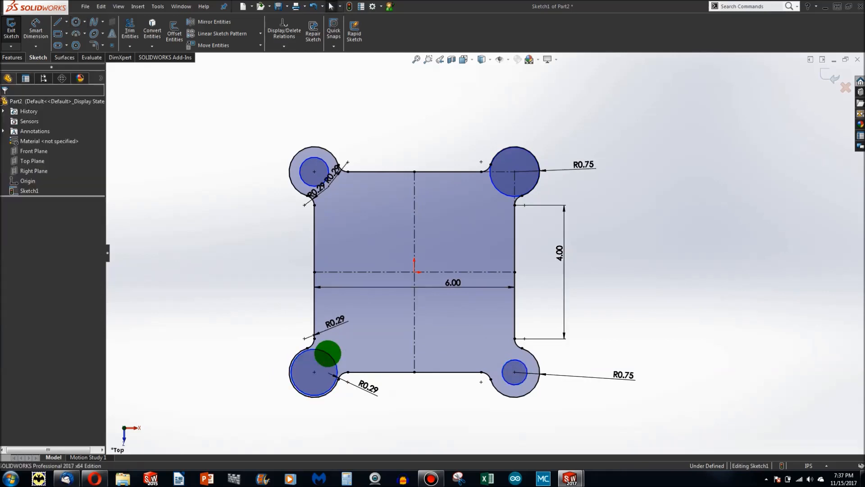
Make the four corner hole circles equal in size with an Equal relation.
click(328, 353)
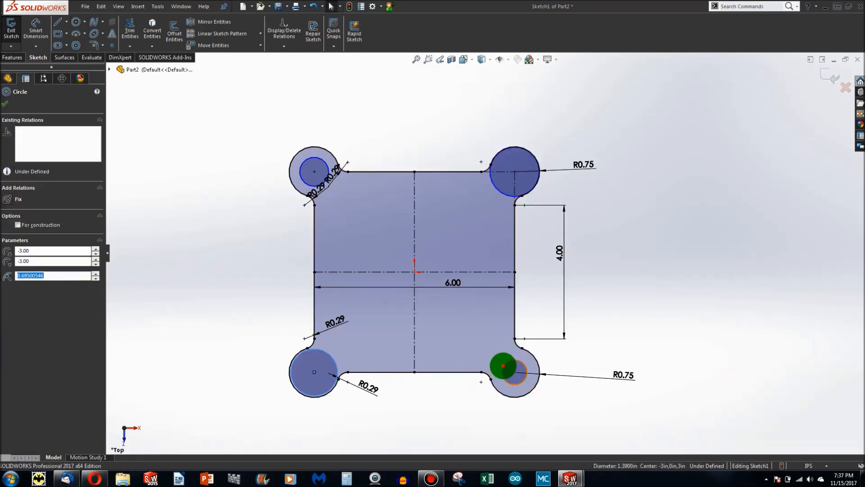
ctrl+click(503, 365)
ctrl+click(500, 190)
ctrl+click(297, 156)
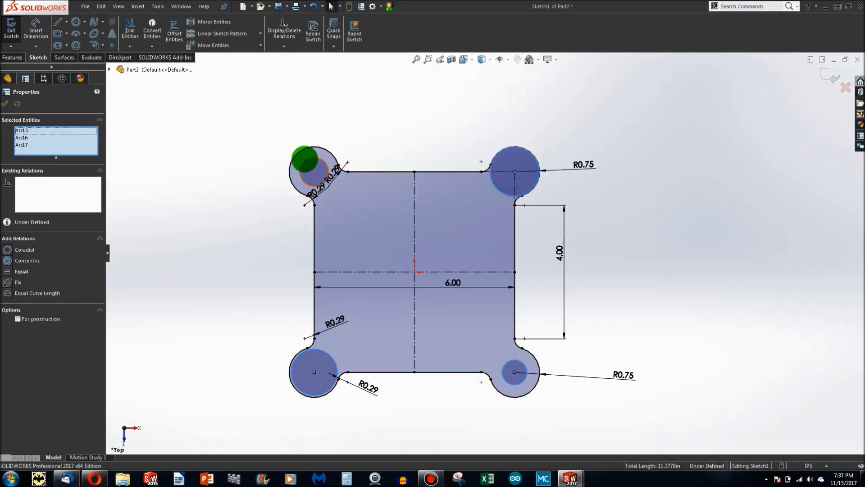
click(7, 275)
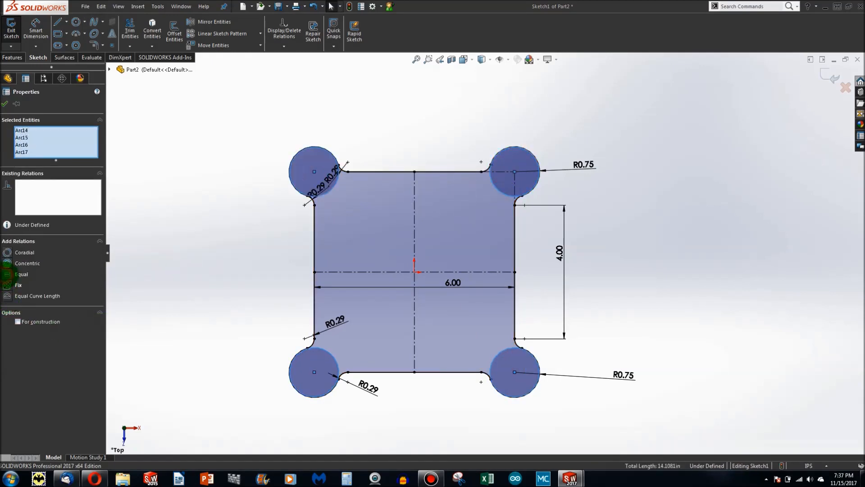
click(208, 306)
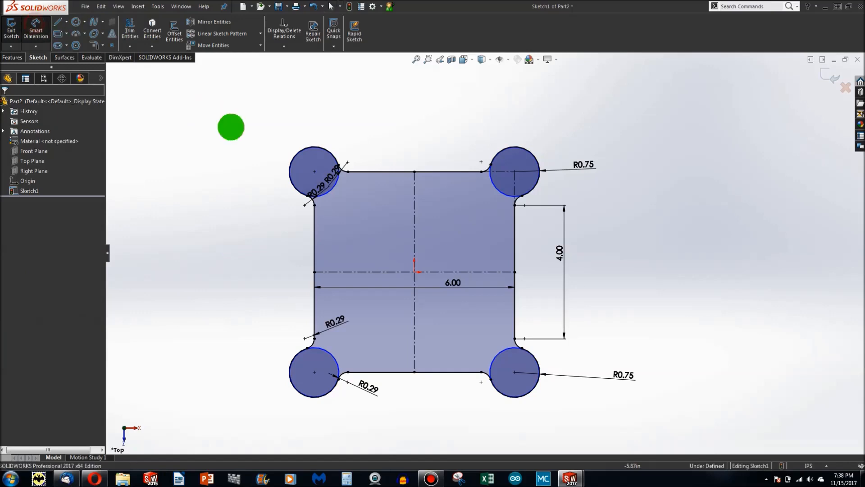
Dimension the upper-left hole circle with a diameter of 0.5 in.
click(332, 191)
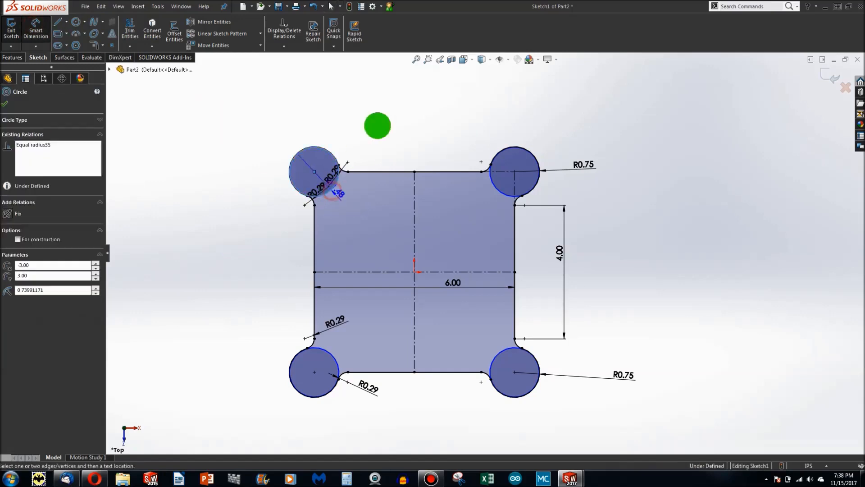
click(379, 123)
text(0.5)
key(Return)
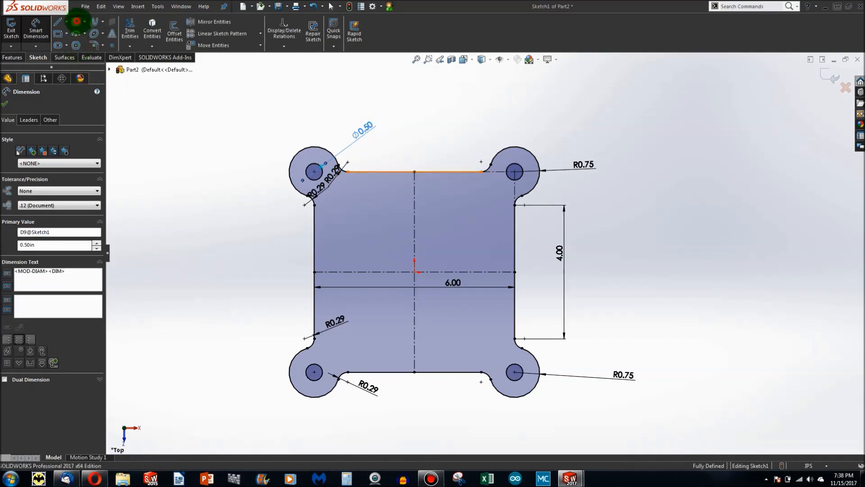
Draw a central circle at the plate's origin and dimension its diameter as 5 in.
click(76, 21)
click(414, 272)
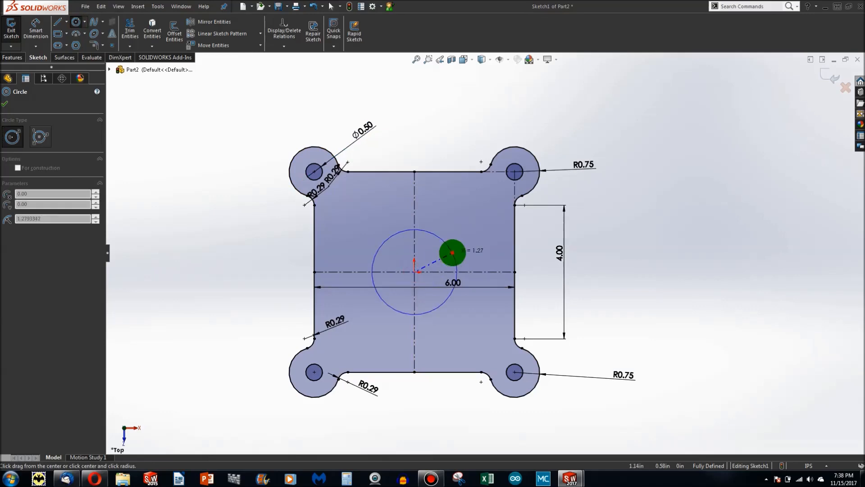
click(453, 252)
click(36, 28)
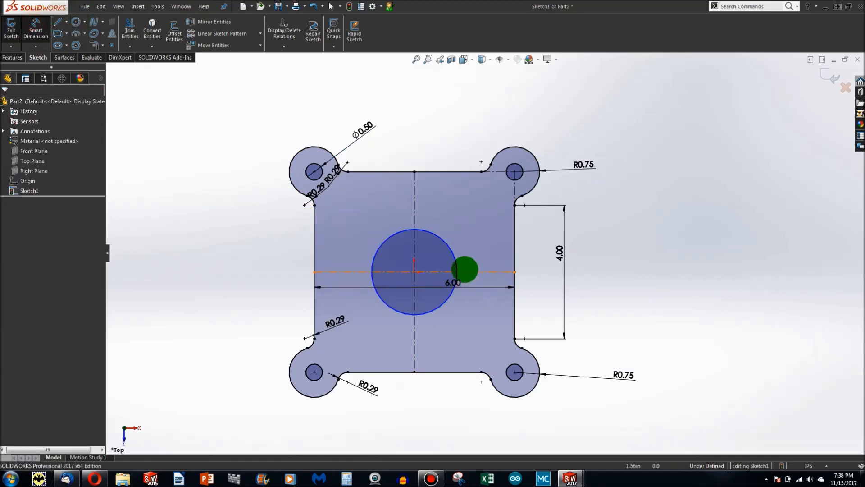
click(458, 264)
click(573, 264)
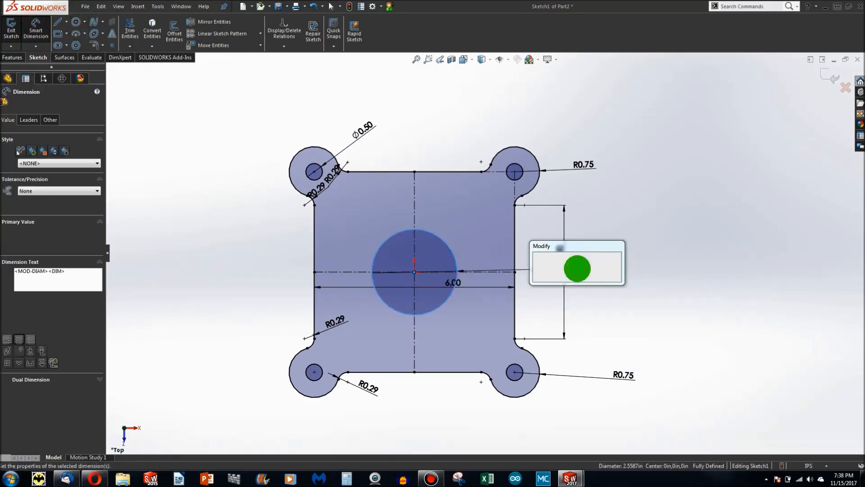
text(5)
key(Return)
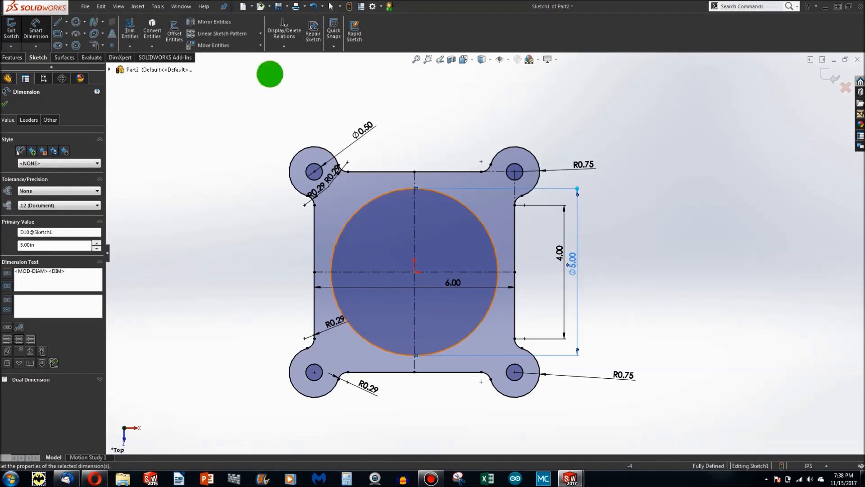
click(238, 148)
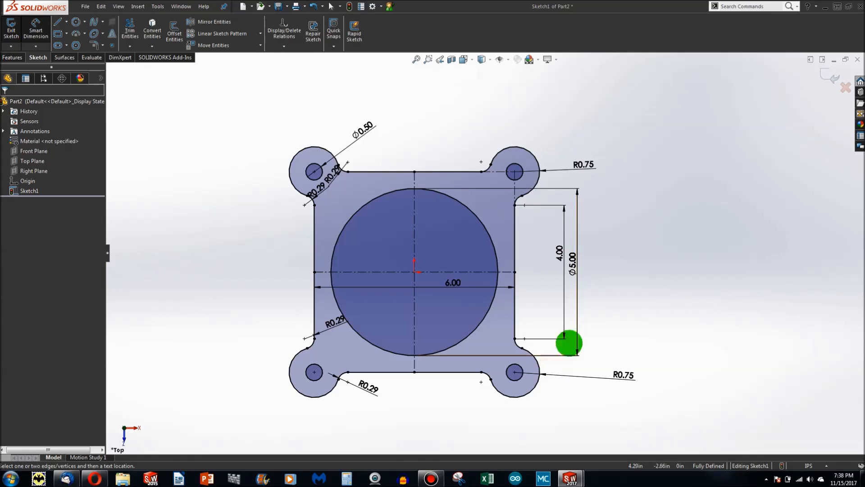
Compare the sketch with the Example Part document and return to the Part2 sketch.
mouse_move(570, 478)
click(525, 433)
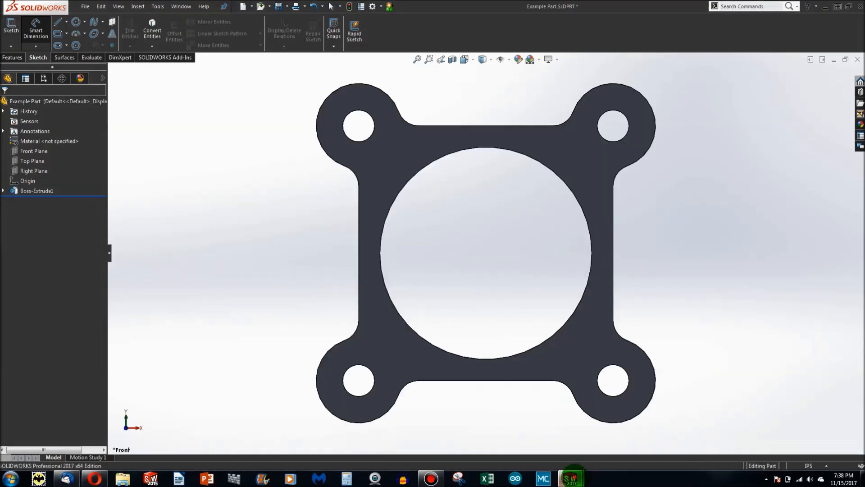
click(616, 440)
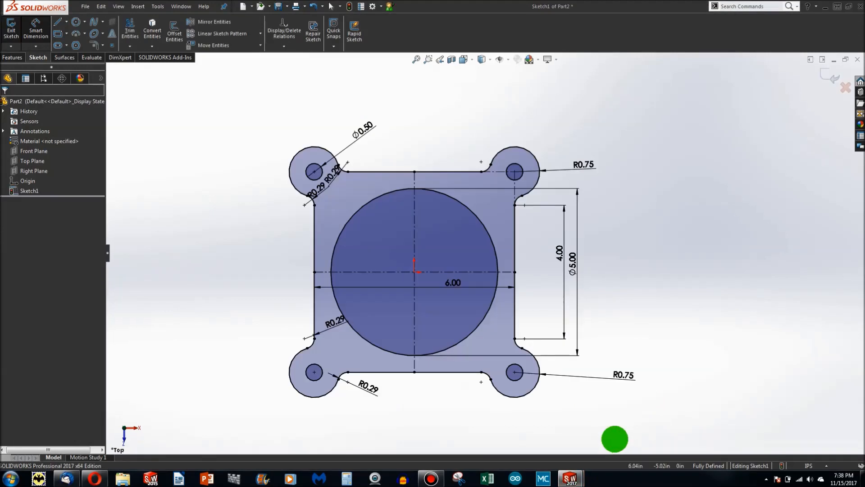
scroll(307, 277, down, 2)
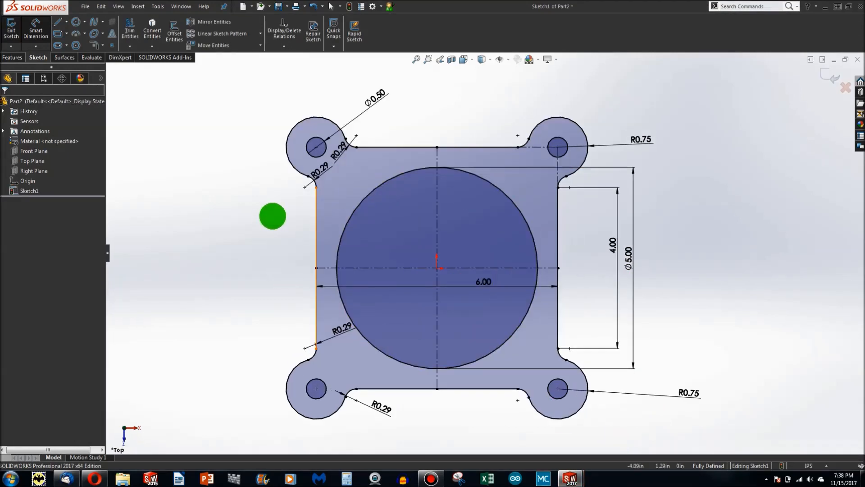
click(254, 241)
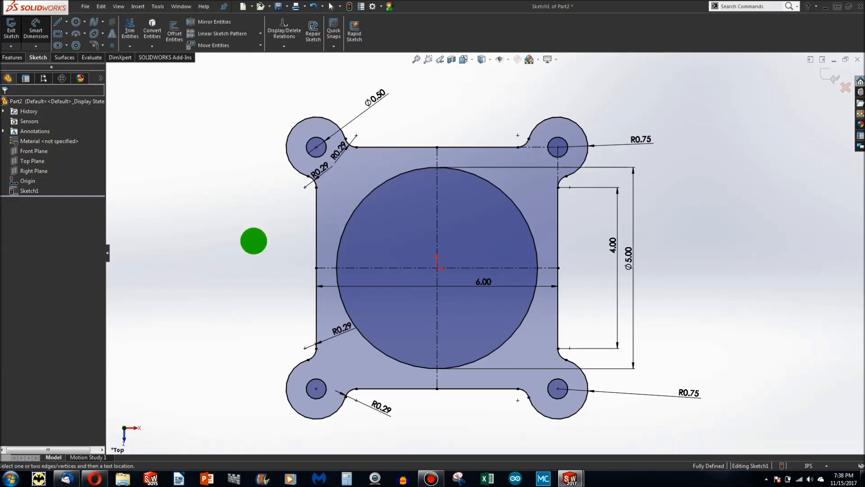
key(Escape)
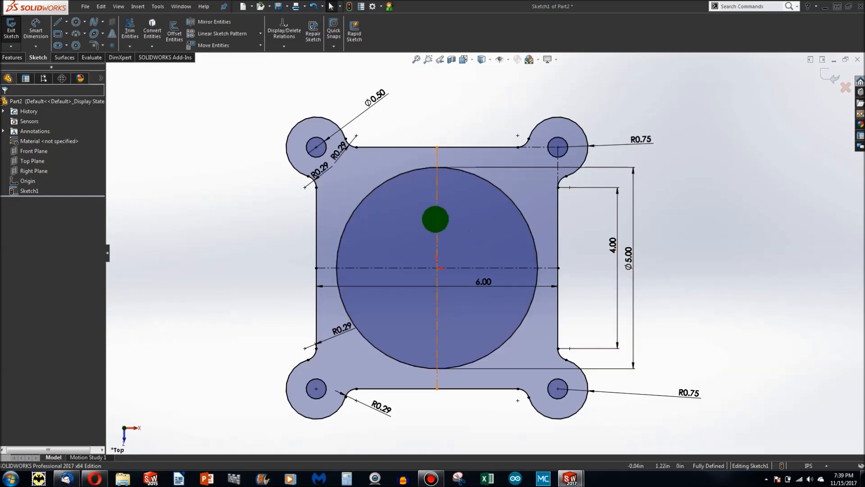
click(437, 218)
click(167, 210)
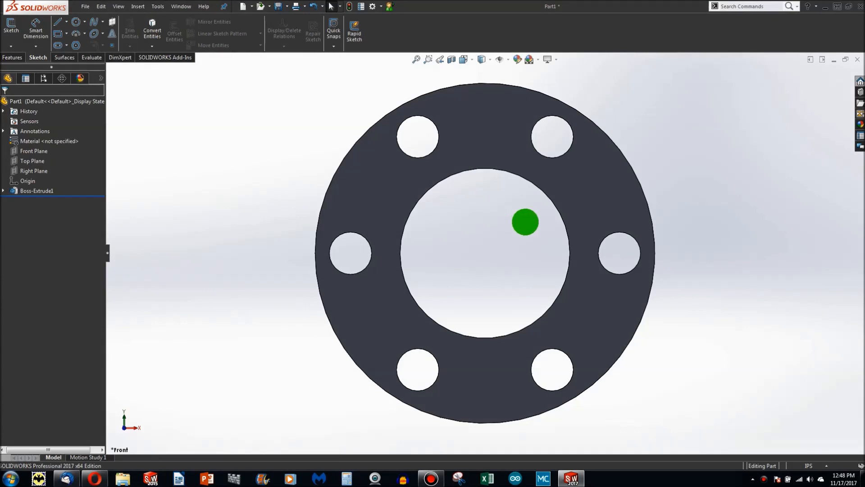
Inspect the round flange with six holes, create a new part document and start a circle sketch on the Top Plane.
middle_drag(491, 234, 506, 263)
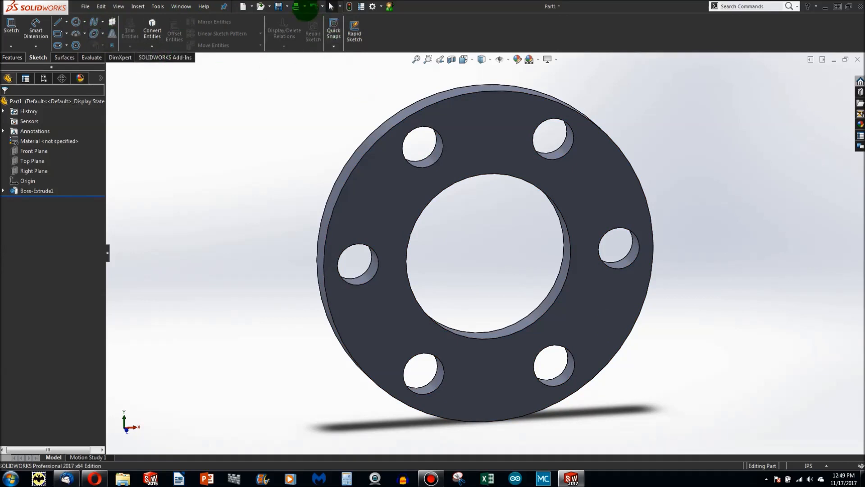
click(243, 6)
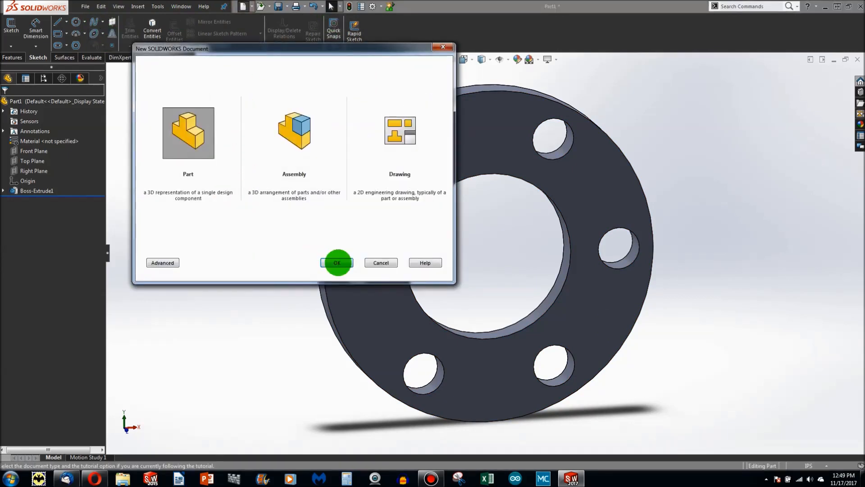
click(338, 263)
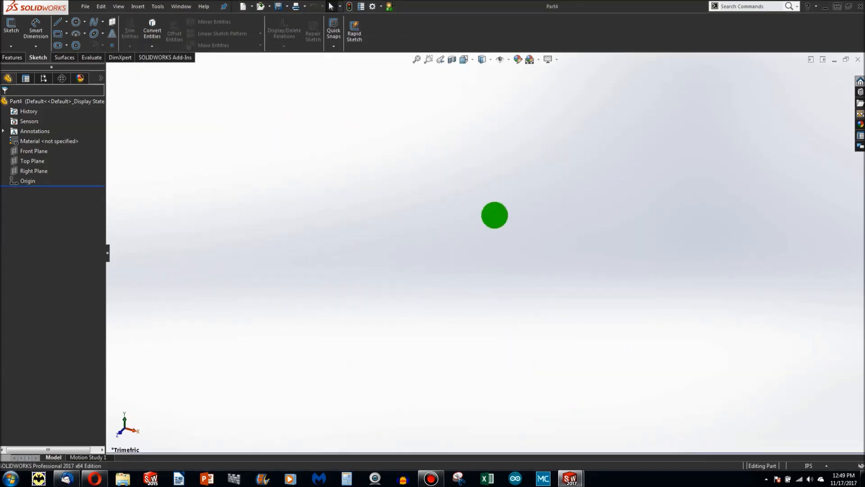
click(77, 21)
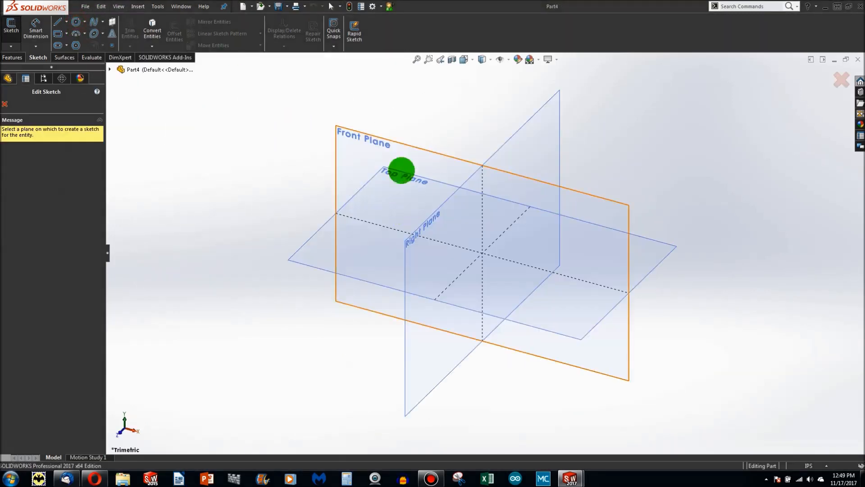
click(396, 161)
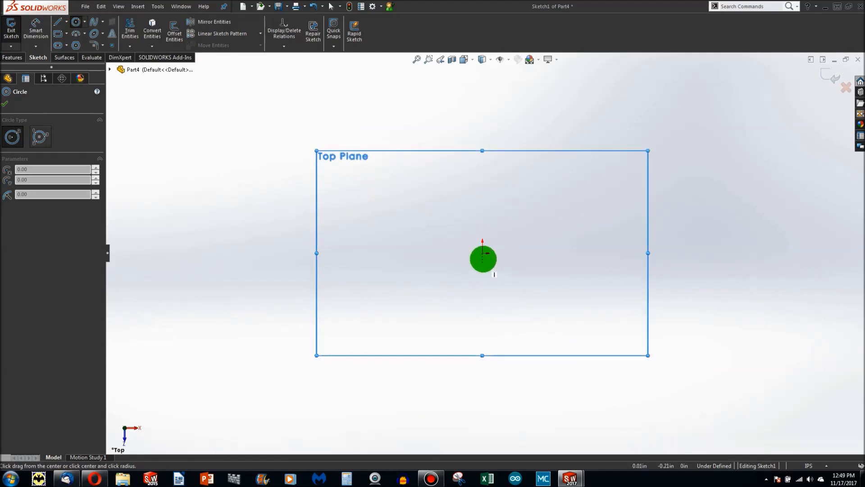
Draw three concentric circles centred on the origin with radii of about 5.22, 3.50 and 2.18 in.
drag(482, 253, 730, 253)
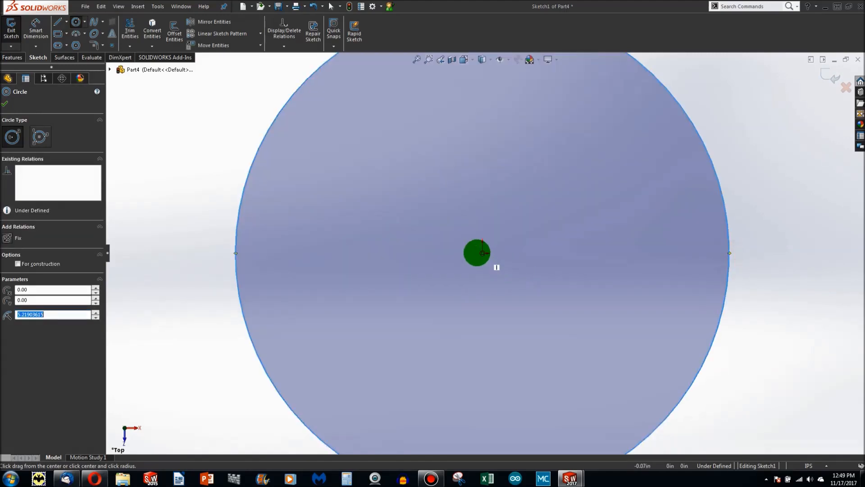
drag(482, 253, 646, 279)
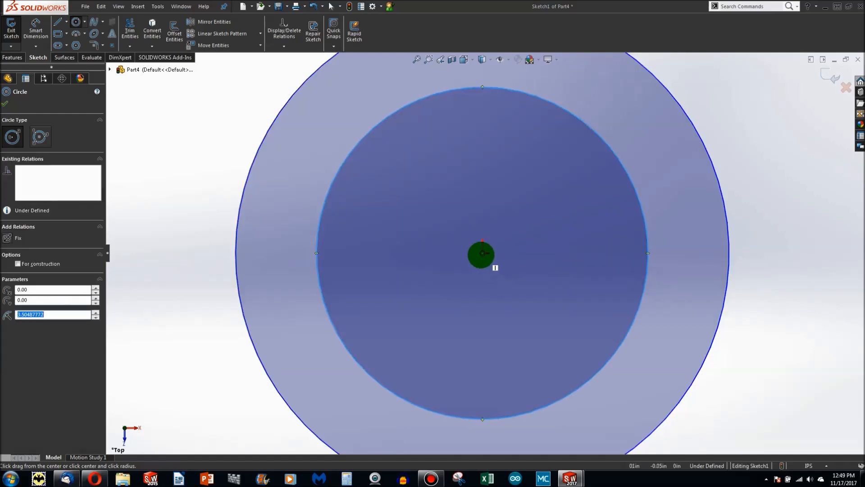
drag(482, 253, 579, 287)
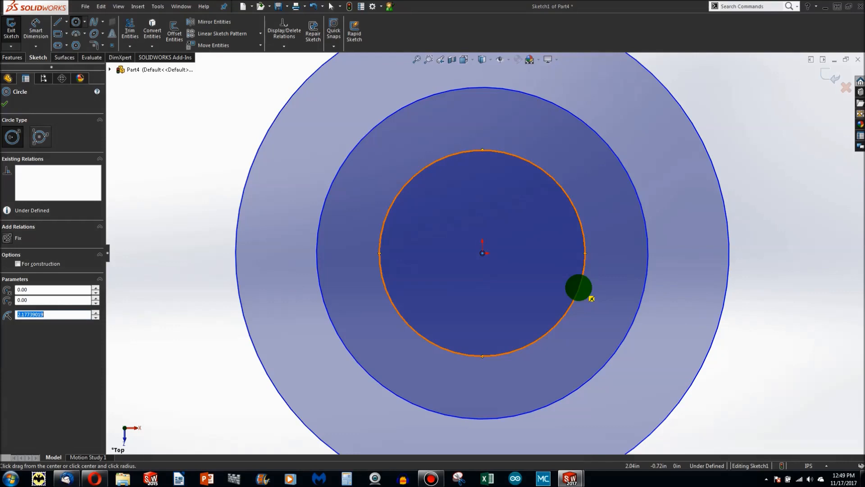
drag(579, 288, 576, 286)
key(Escape)
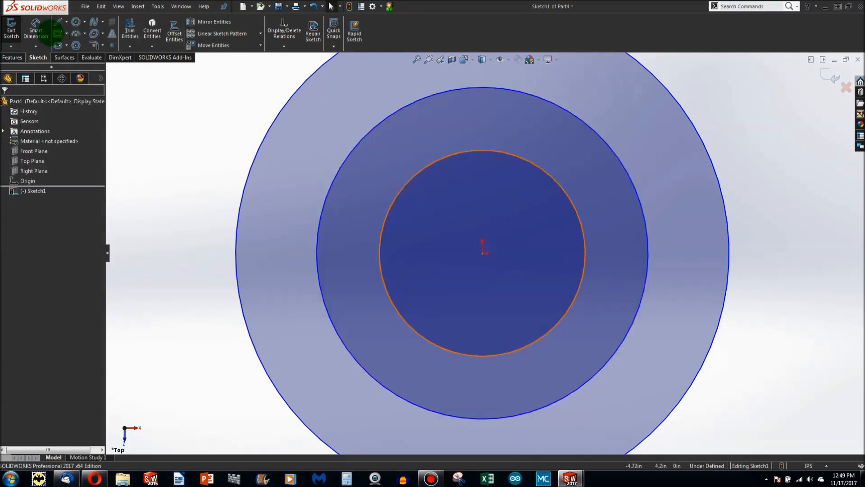
Dimension the outermost circle with a diameter of 6 in.
click(45, 31)
click(728, 231)
click(782, 248)
text(6)
key(Return)
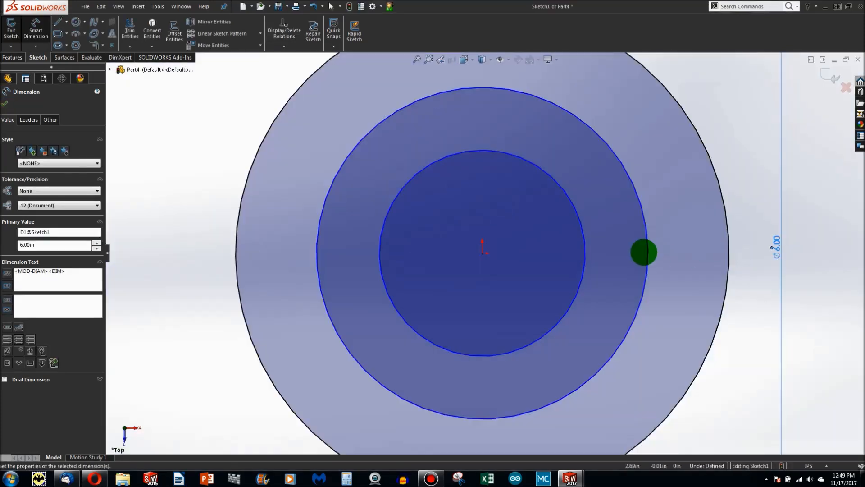
Dimension the innermost circle with a diameter of 3 in.
click(583, 245)
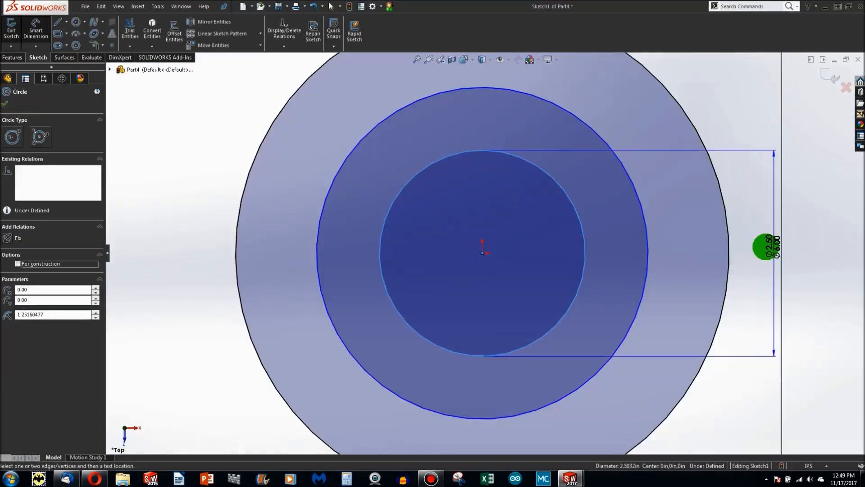
click(762, 247)
text(3)
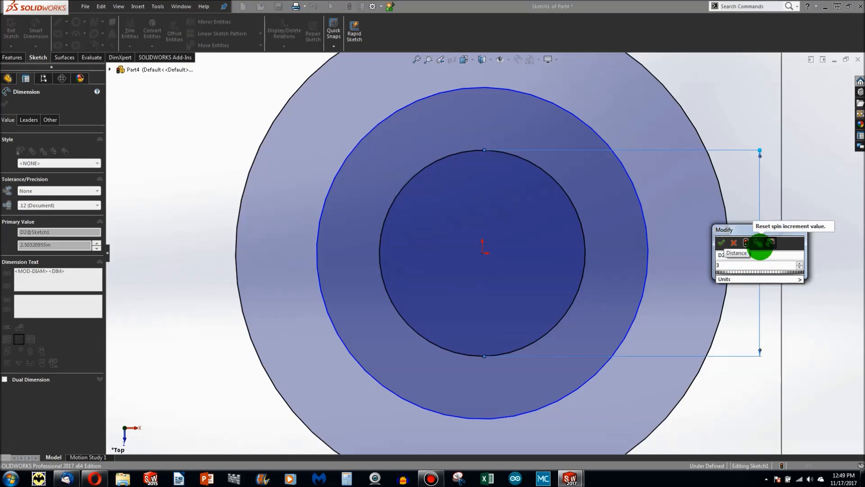
key(Return)
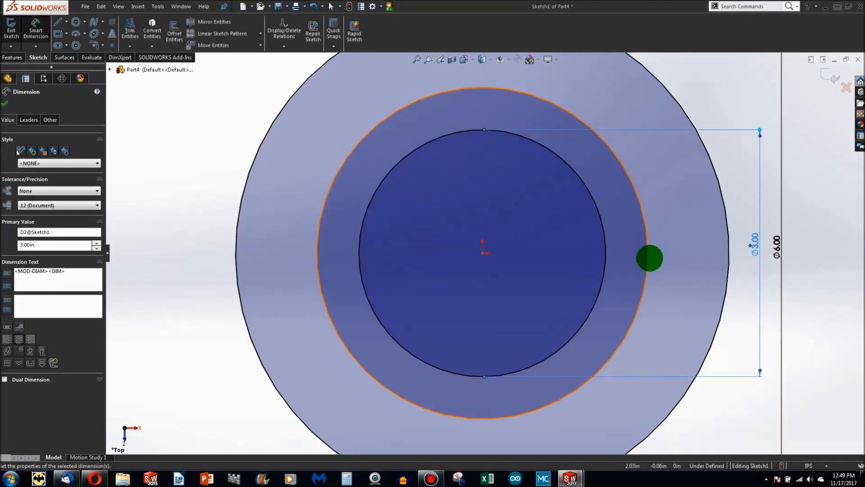
Dimension the middle circle with a diameter of 4.75 in.
click(648, 258)
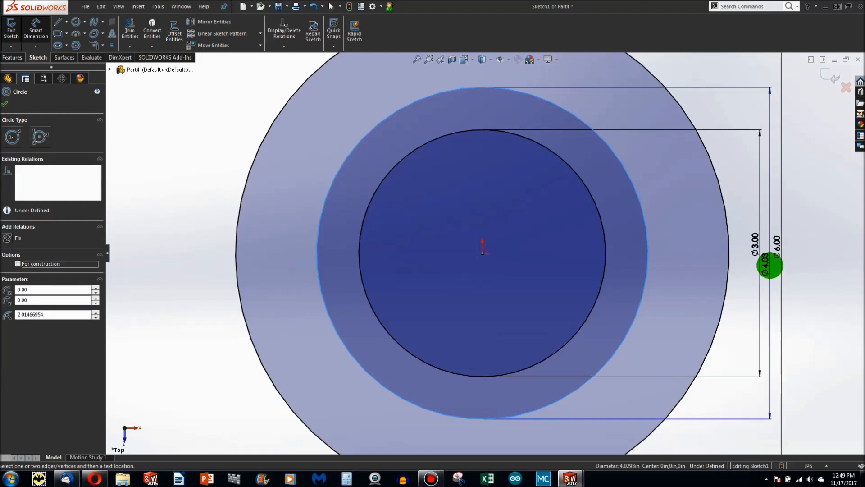
click(769, 266)
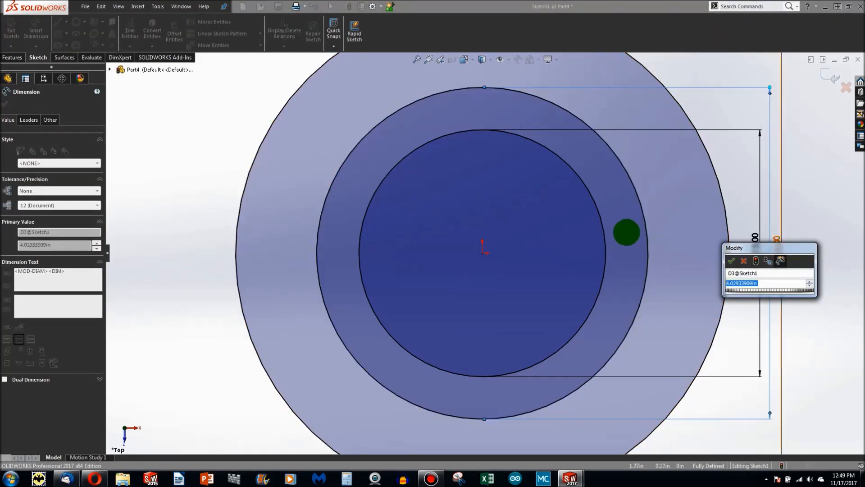
text(4.75)
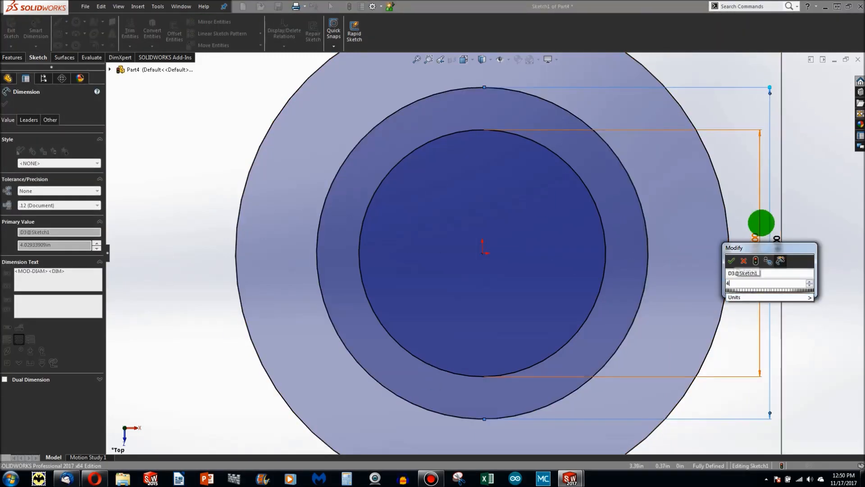
key(Return)
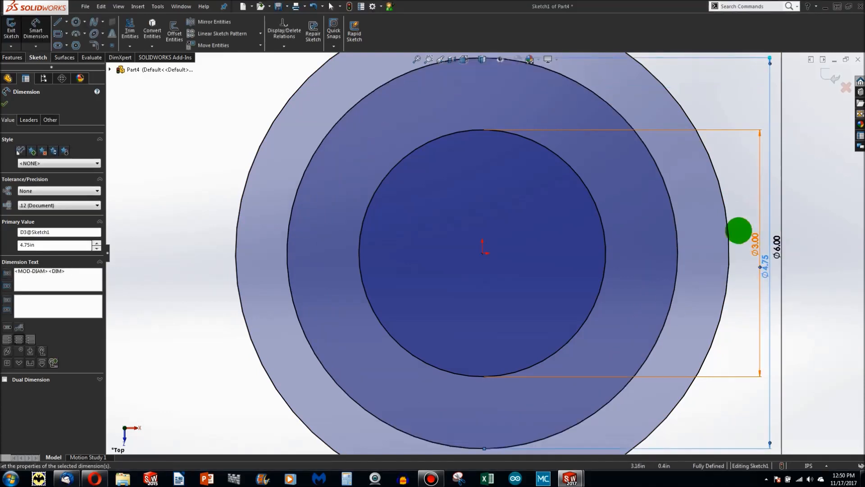
scroll(710, 237, up, 3)
scroll(556, 232, down, 3)
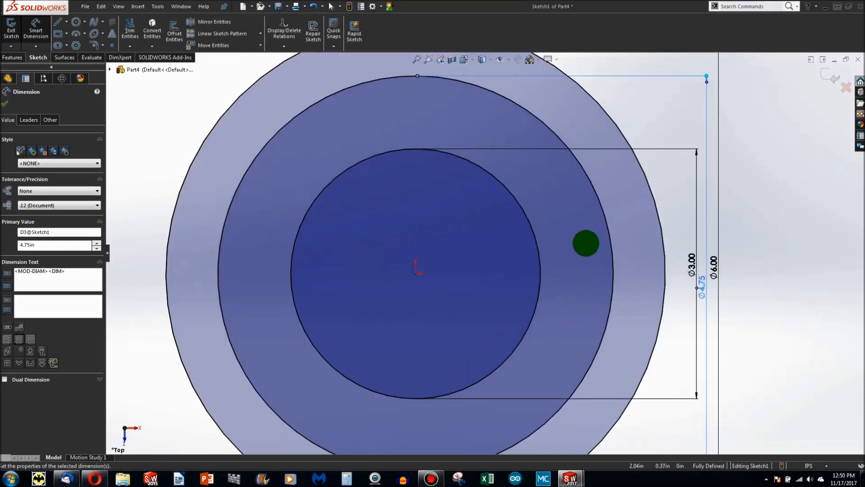
click(586, 243)
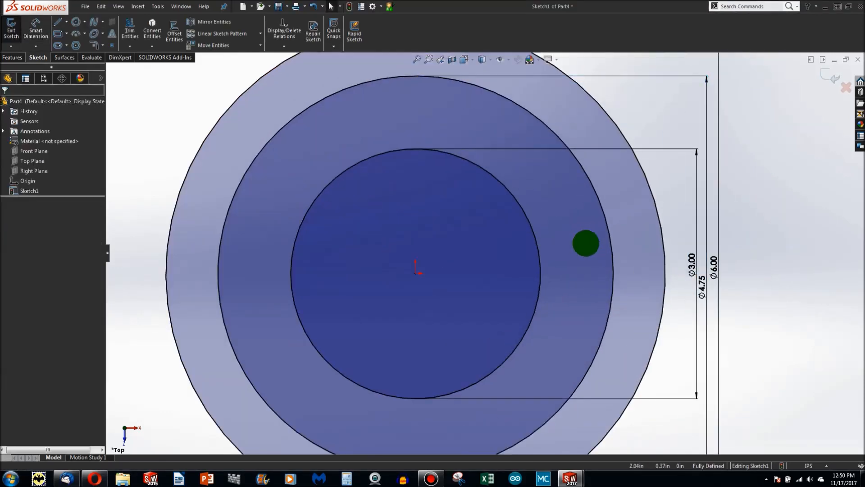
Convert the 4.75 in circle to construction geometry.
click(608, 233)
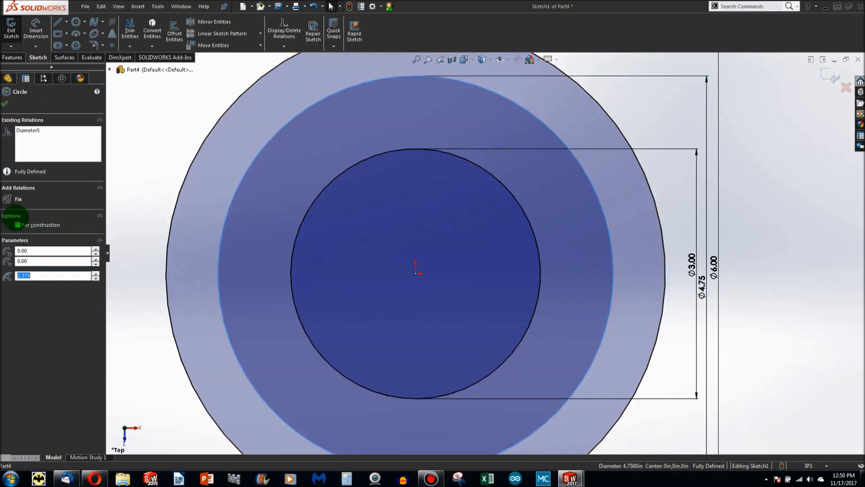
click(16, 224)
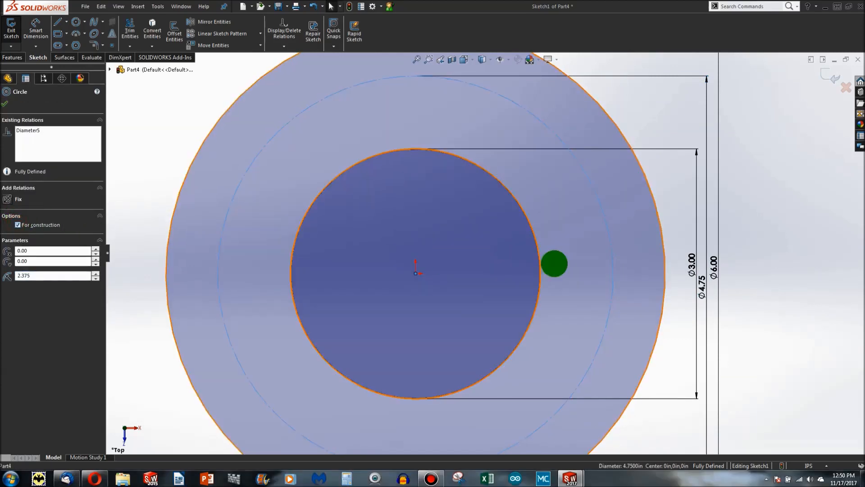
click(754, 250)
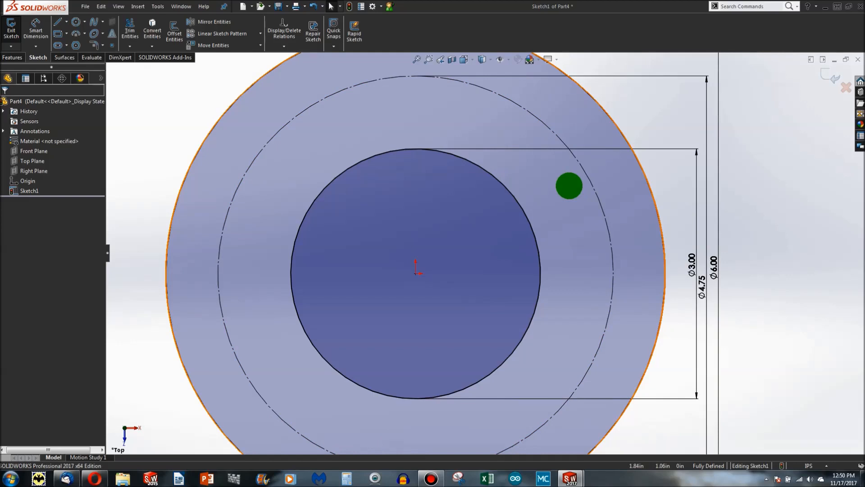
Draw a circle with a radius of about 0.27 in, centred on the construction circle's quadrant point directly right of the origin.
click(76, 22)
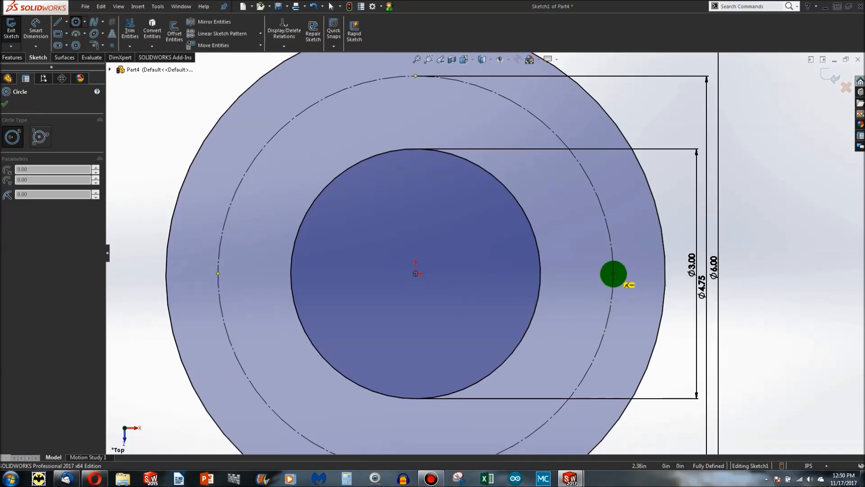
click(614, 274)
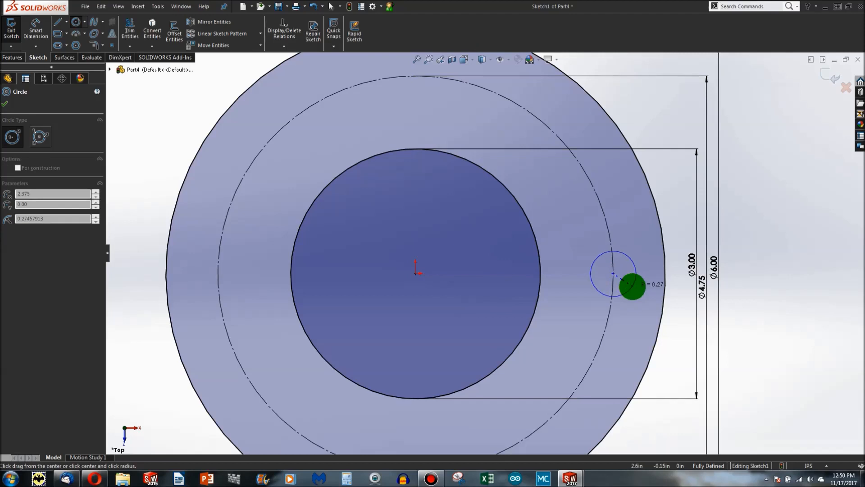
click(630, 288)
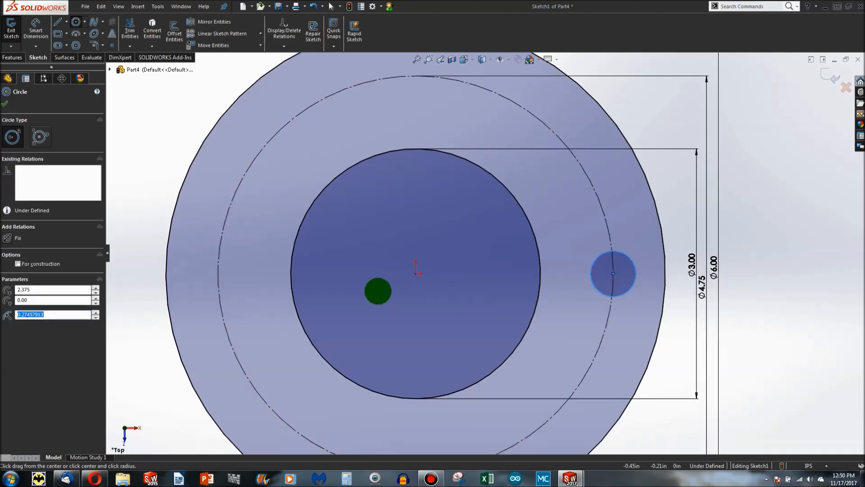
key(Escape)
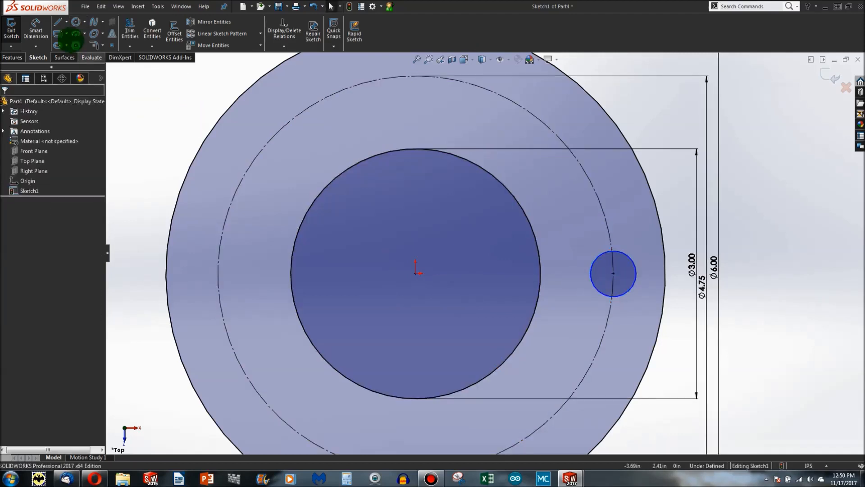
Dimension the small circle on the construction circle with a diameter of 0.5 in.
click(624, 251)
click(674, 201)
text(0.5)
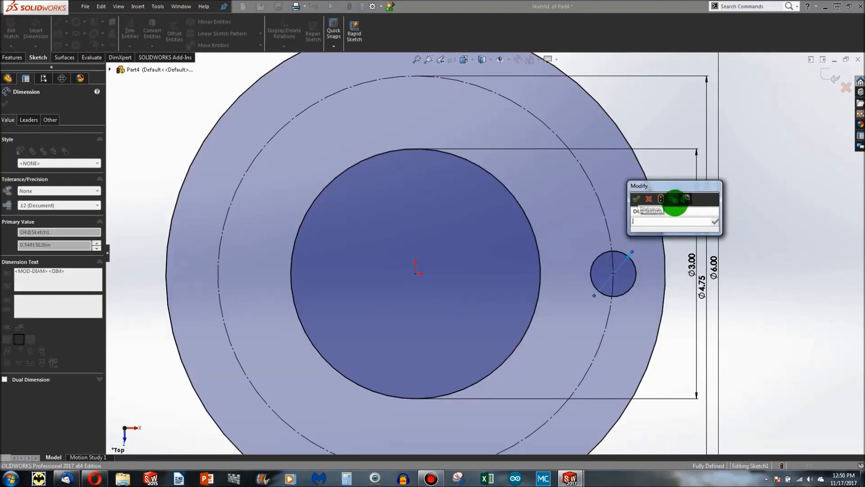
key(Return)
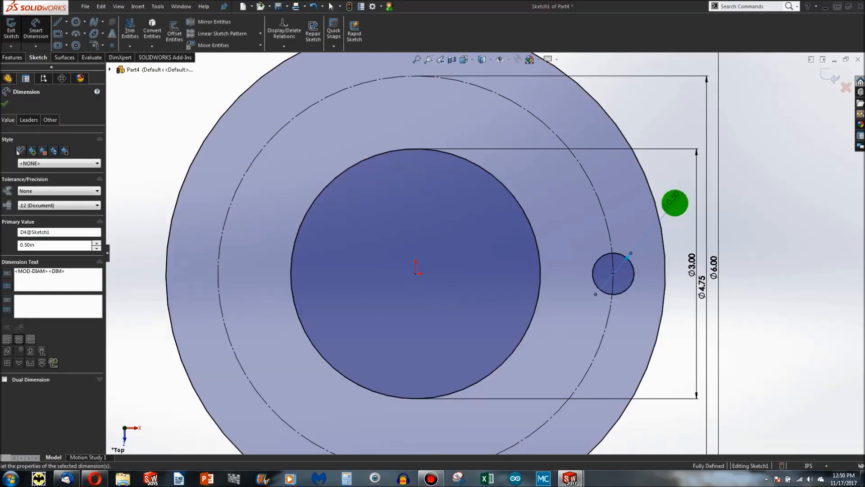
key(Escape)
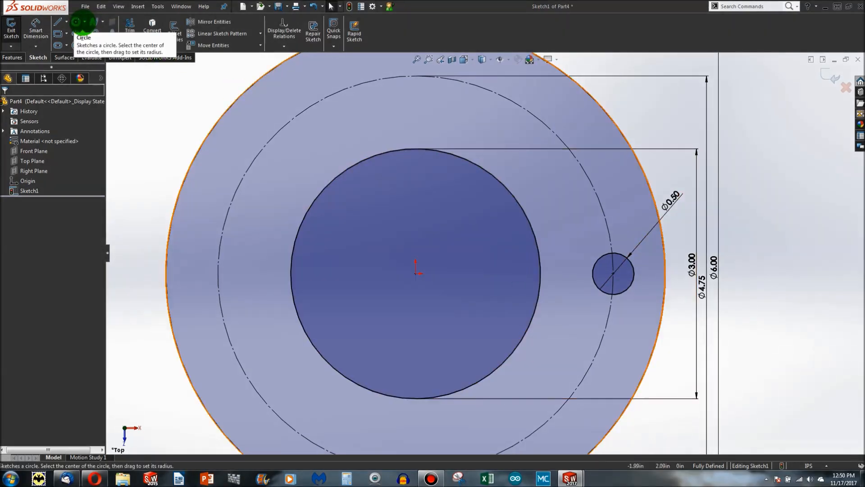
Draw six more small circles freehand around the flange, each centred on the construction circle.
click(77, 22)
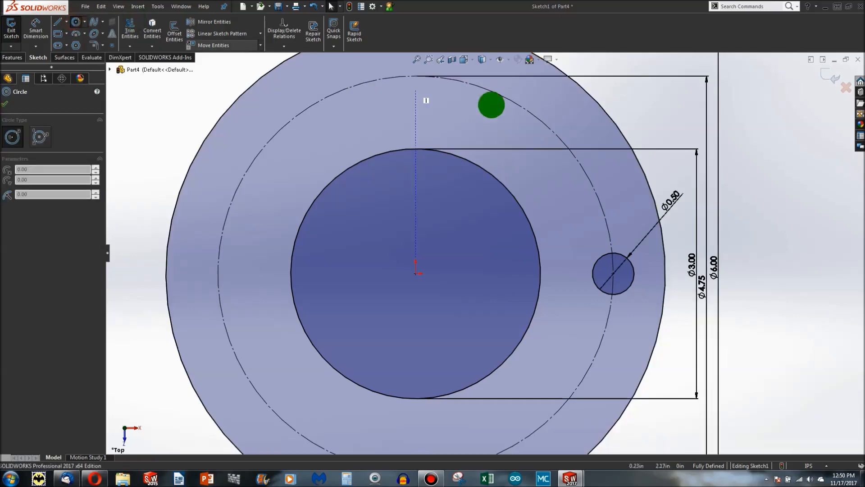
drag(548, 129, 533, 134)
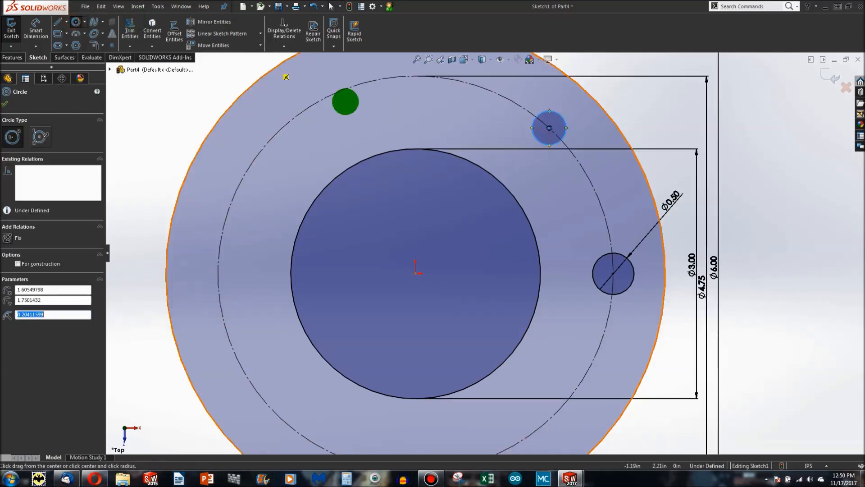
drag(332, 95, 336, 112)
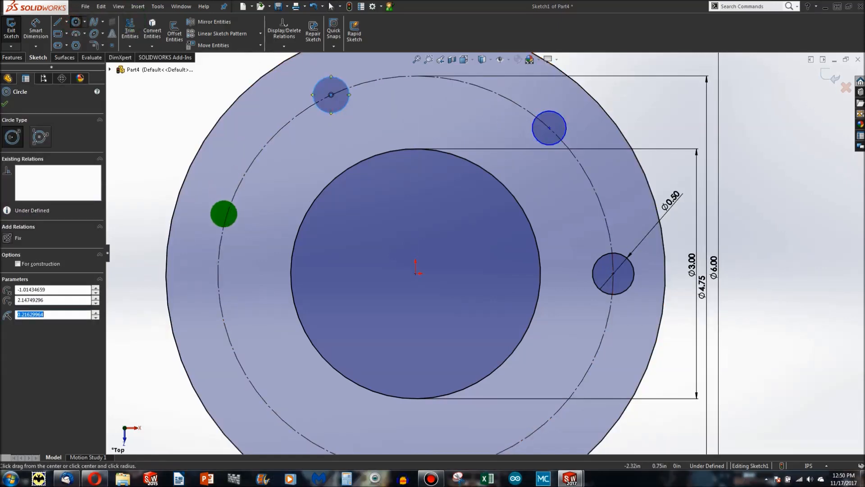
drag(227, 215, 242, 227)
drag(242, 369, 258, 375)
scroll(361, 382, up, 2)
drag(436, 404, 489, 376)
key(Escape)
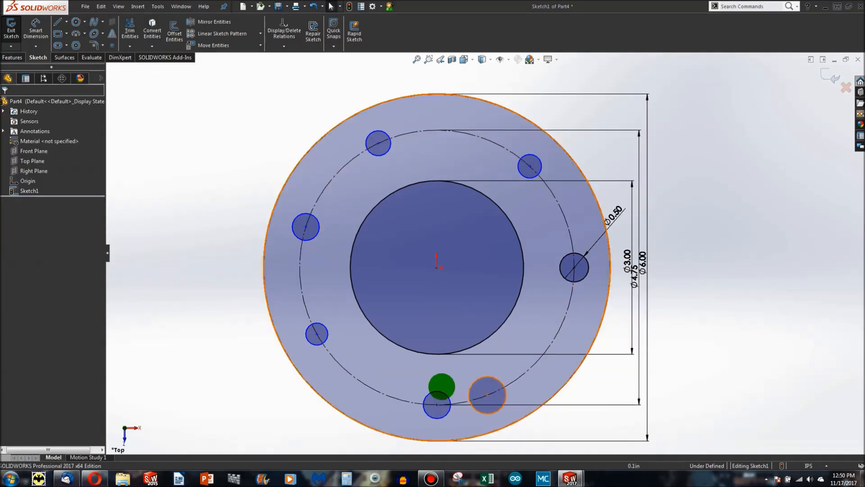
Delete the Vertical relation from the centre point of the small circle directly below the origin.
click(437, 404)
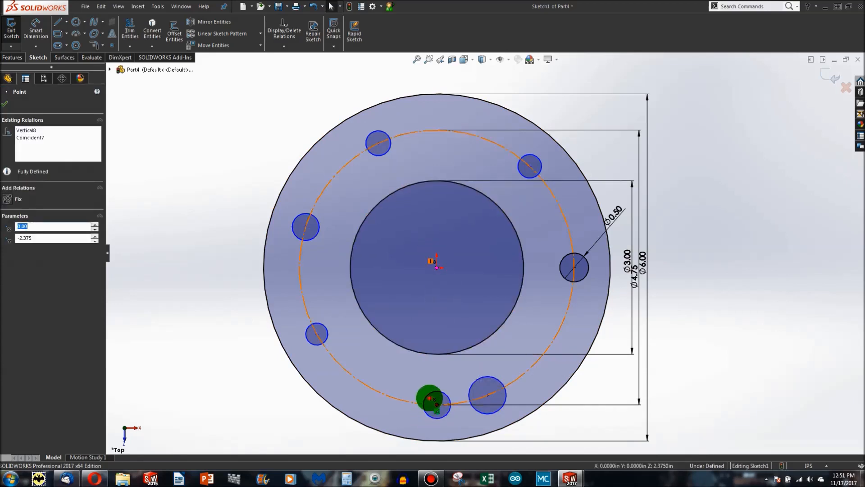
key(Delete)
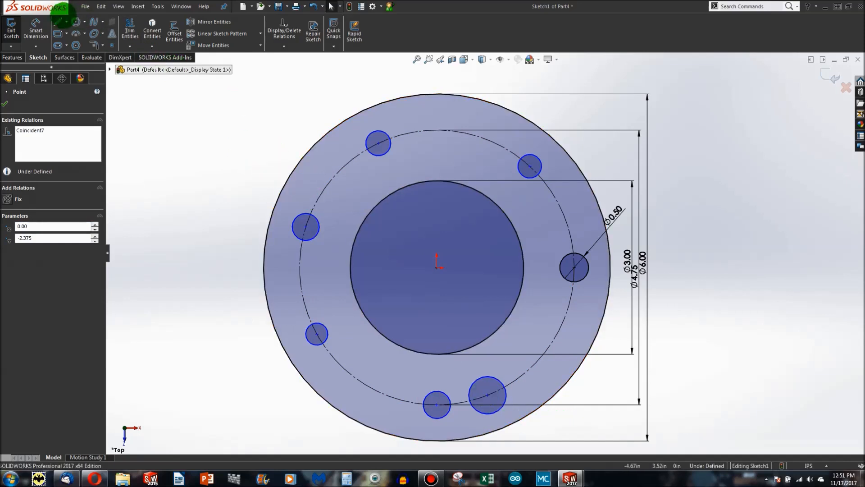
click(59, 21)
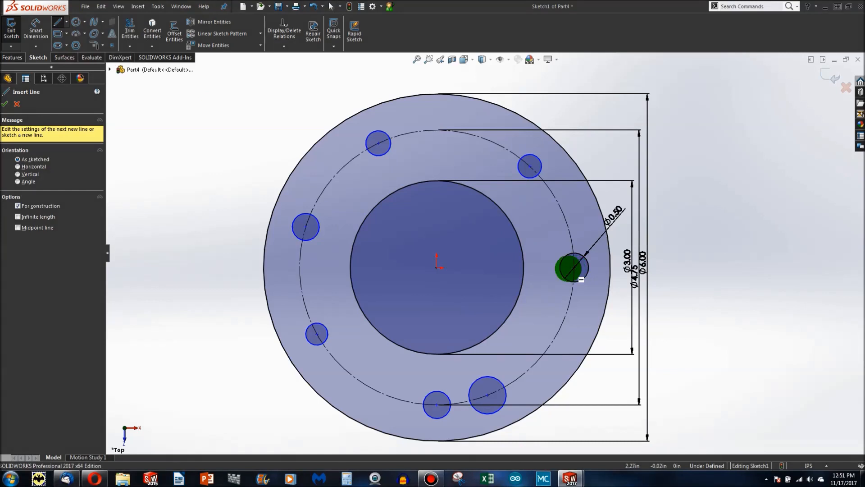
key(Escape)
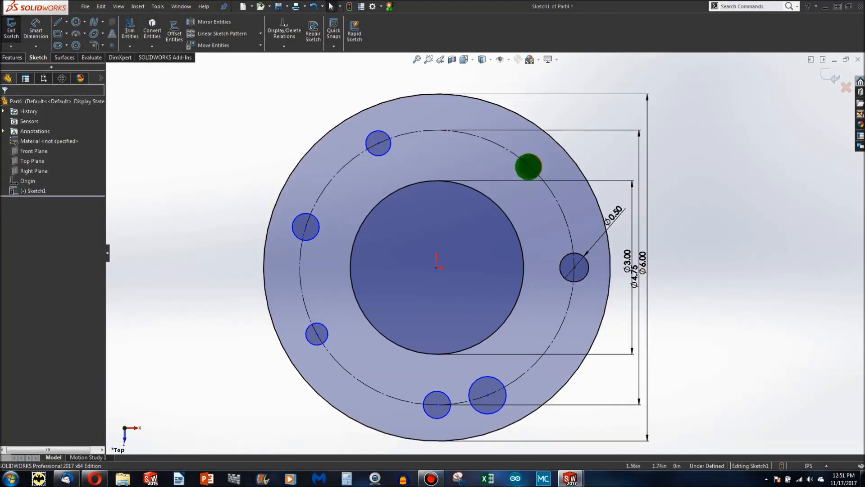
Move the upper-right small circle along the construction circle, slightly farther from the 0.50 in hole.
drag(530, 166, 423, 131)
drag(480, 131, 508, 169)
click(253, 132)
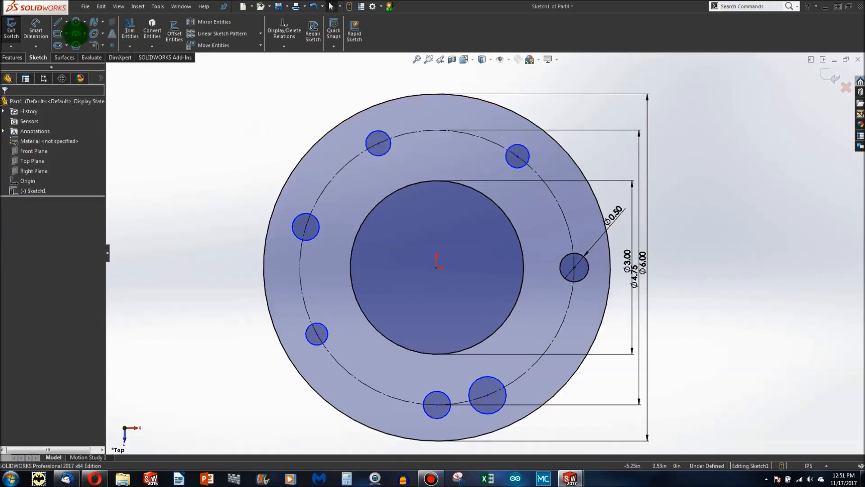
Draw centerlines from the 0.50 in hole's centre to the origin and from the origin to the upper-right small circle's centre.
click(66, 21)
click(92, 43)
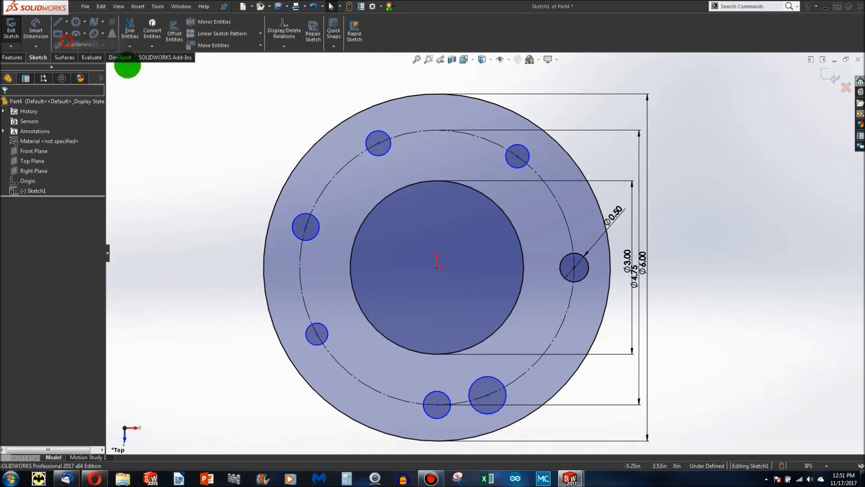
click(574, 268)
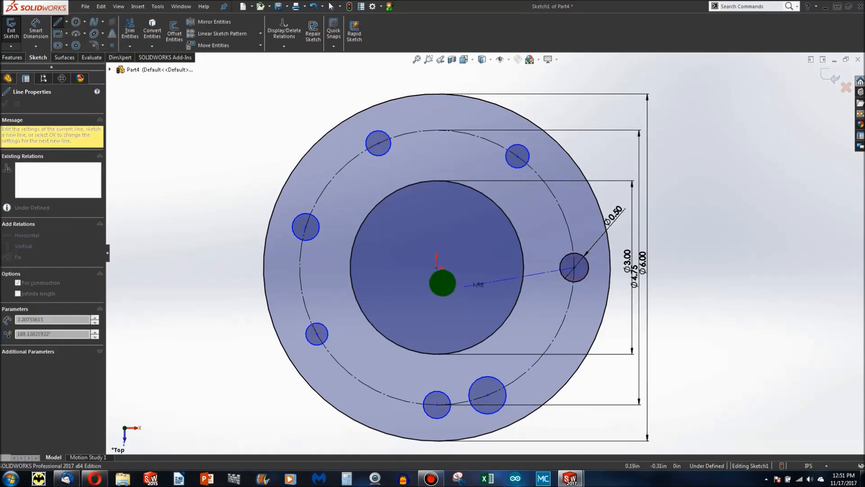
click(436, 267)
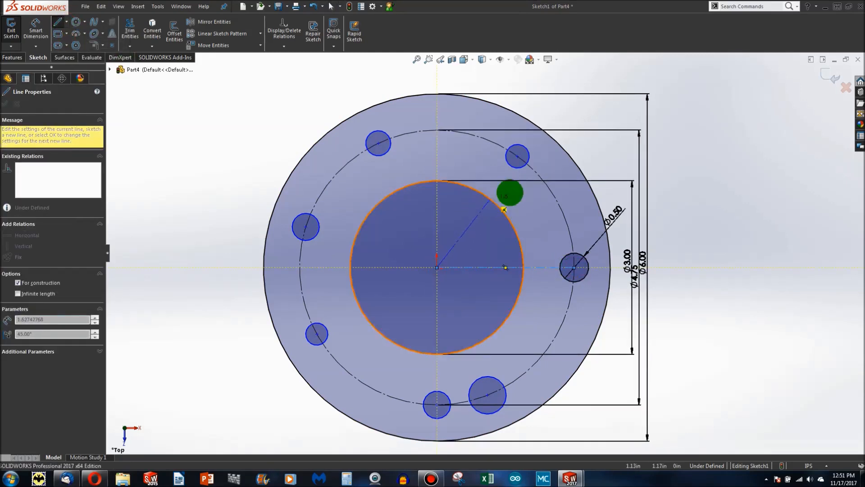
click(518, 156)
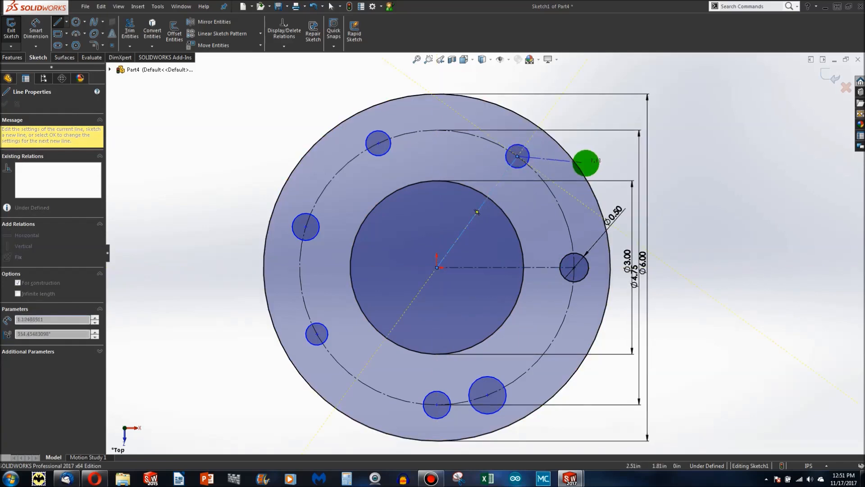
click(517, 156)
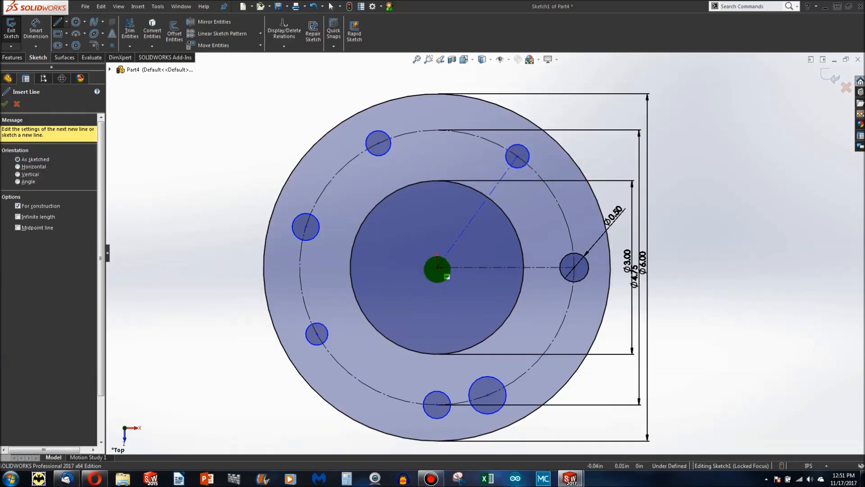
Draw centerlines from the origin to the centres of the upper-left, left and lower-left small circles.
click(438, 268)
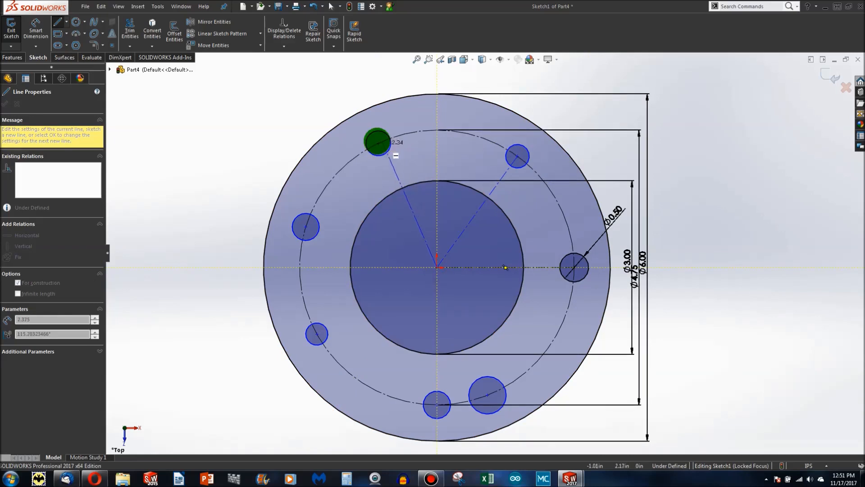
click(379, 143)
double_click(413, 170)
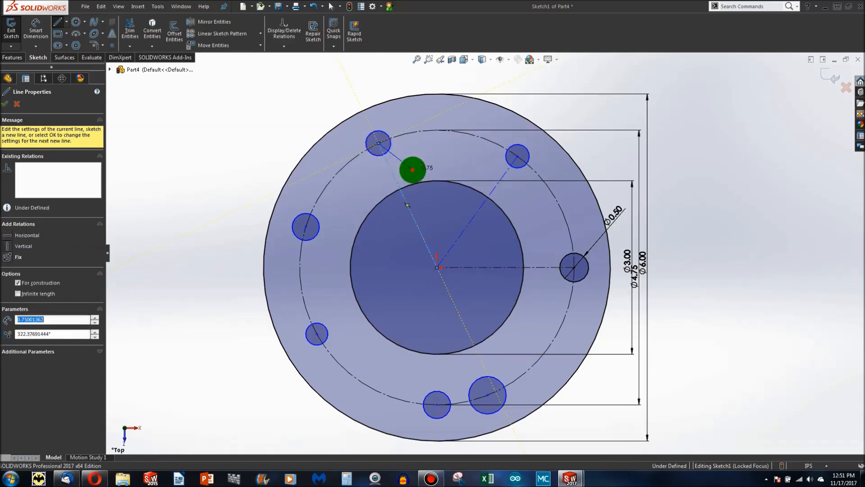
click(438, 269)
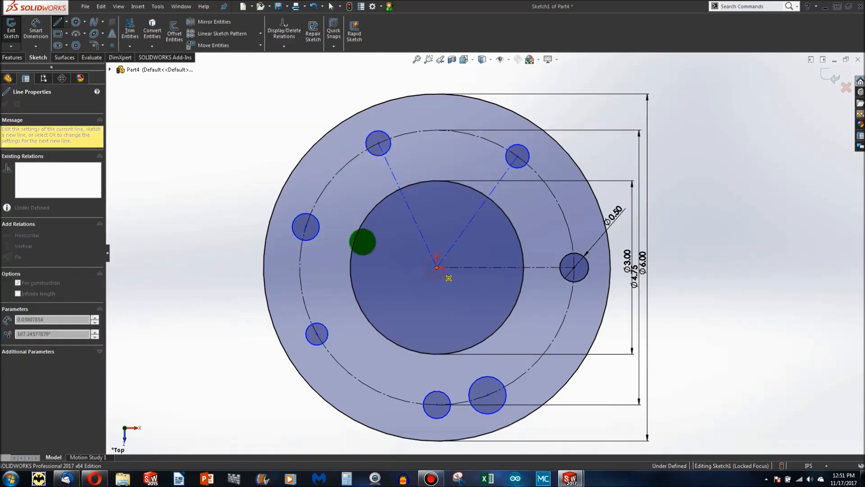
click(306, 228)
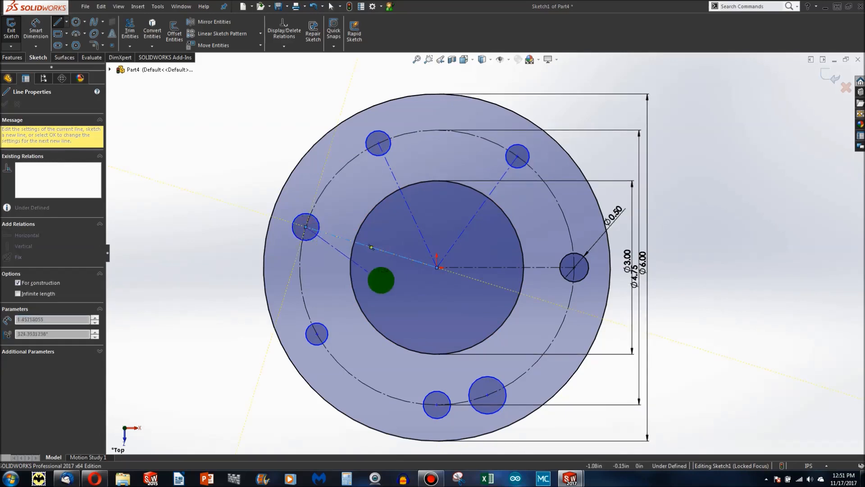
double_click(392, 278)
click(438, 269)
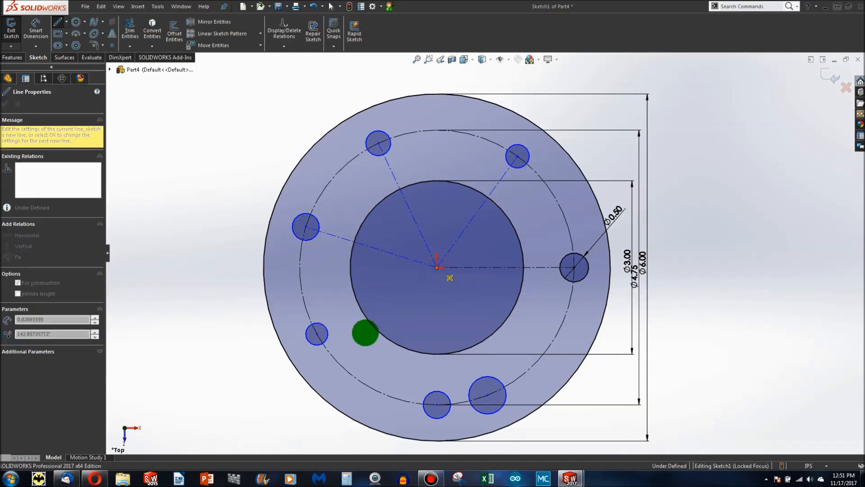
click(317, 334)
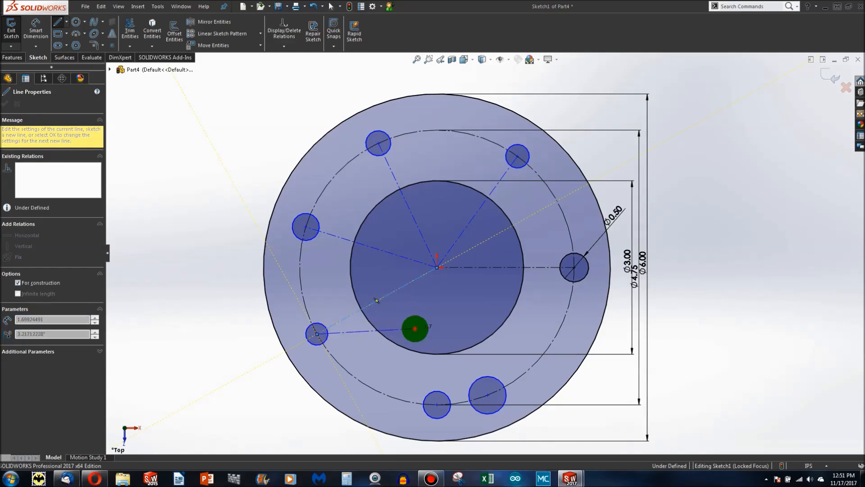
double_click(416, 329)
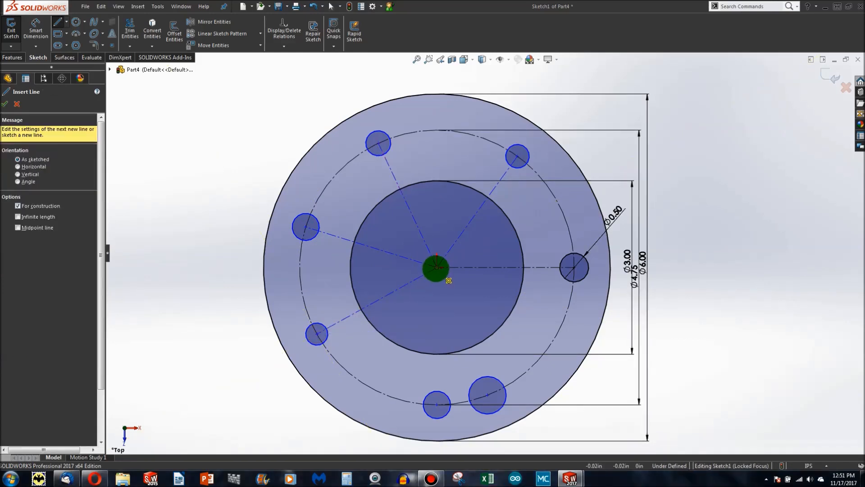
Draw centerlines from the origin to the two lowest circles' centres, and delete the Vertical relation from the one running straight down.
click(438, 268)
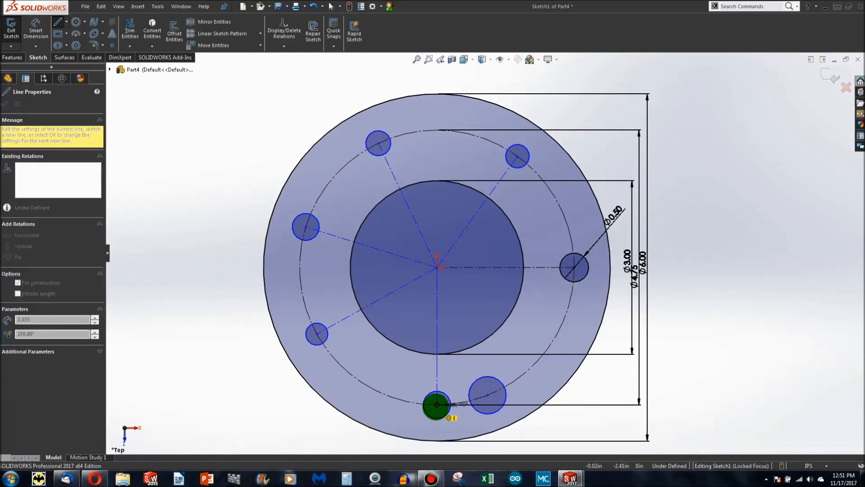
click(436, 405)
double_click(454, 306)
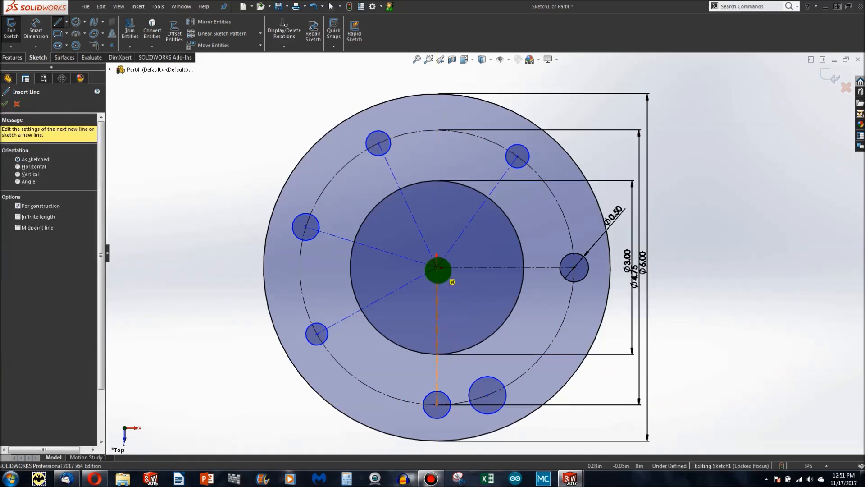
click(437, 268)
click(500, 407)
key(Escape)
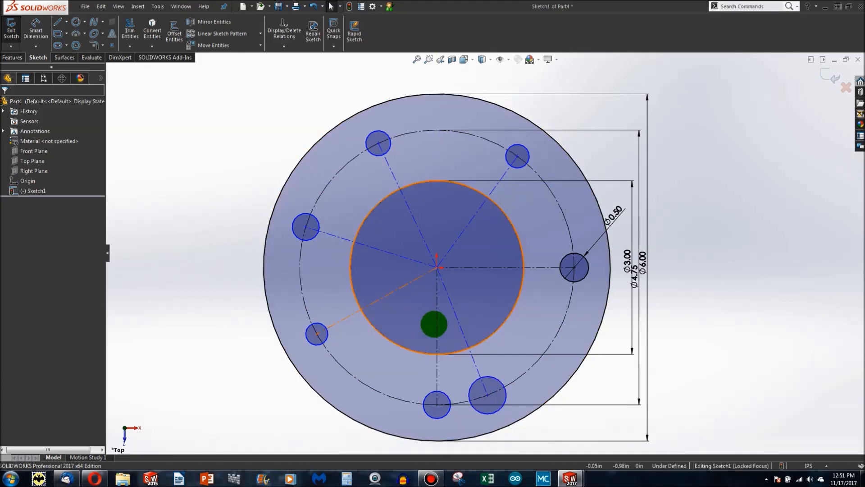
click(437, 321)
click(444, 338)
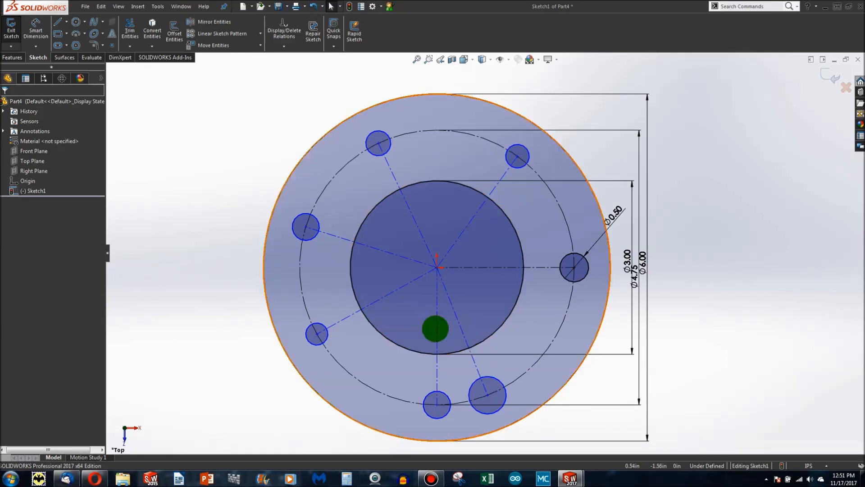
Dimension the angle between the 0.50 in hole's horizontal centerline and the upper-right centerline as 360/6 degrees.
click(40, 31)
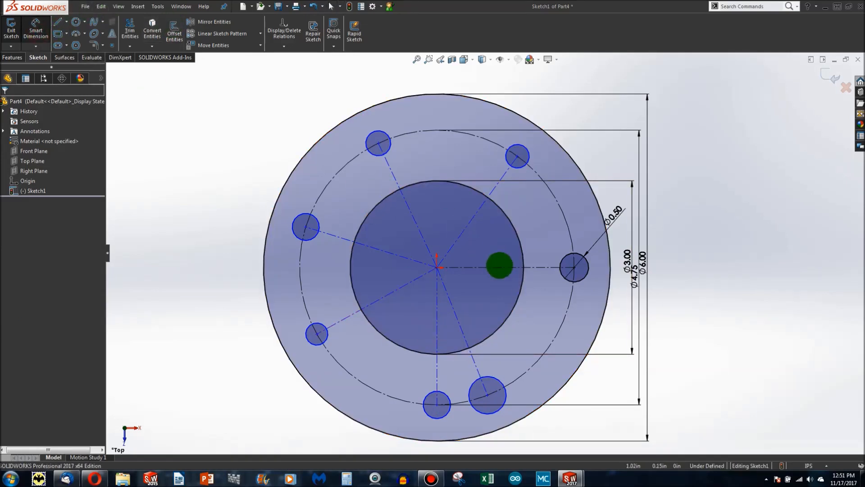
click(499, 267)
click(474, 215)
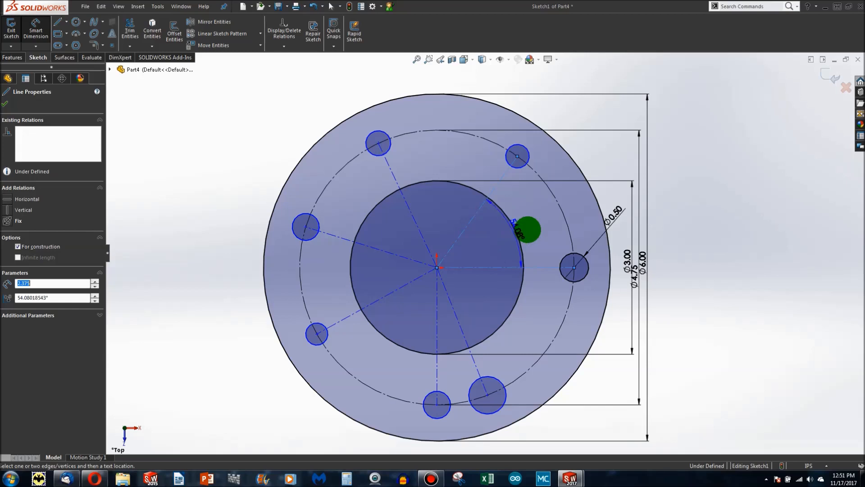
click(532, 229)
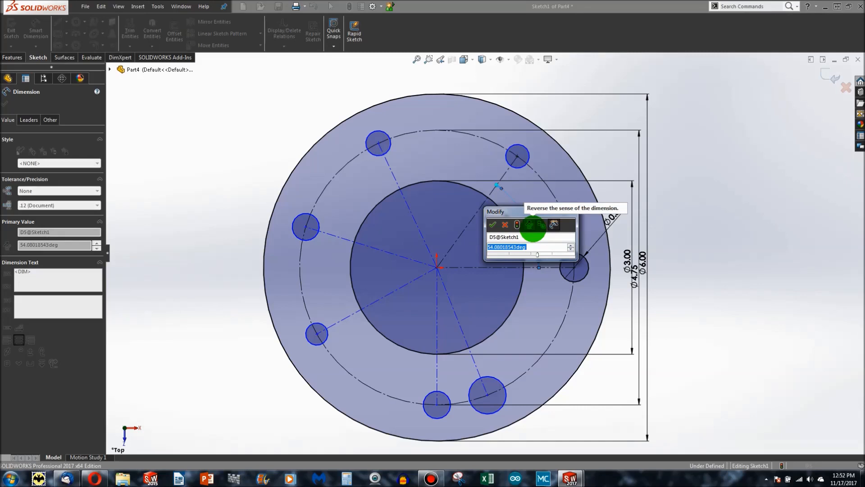
text(360/6)
key(Return)
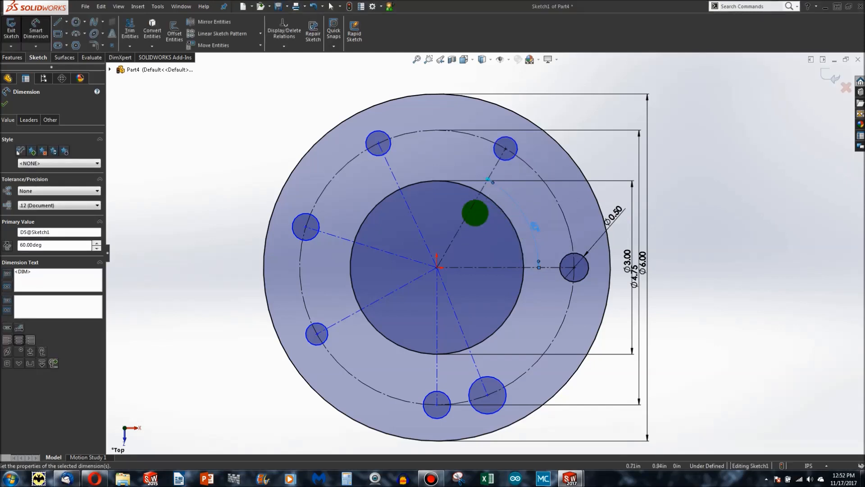
Dimension the angle between the upper-right and upper-left centerlines as 360/6 degrees.
click(465, 210)
click(411, 213)
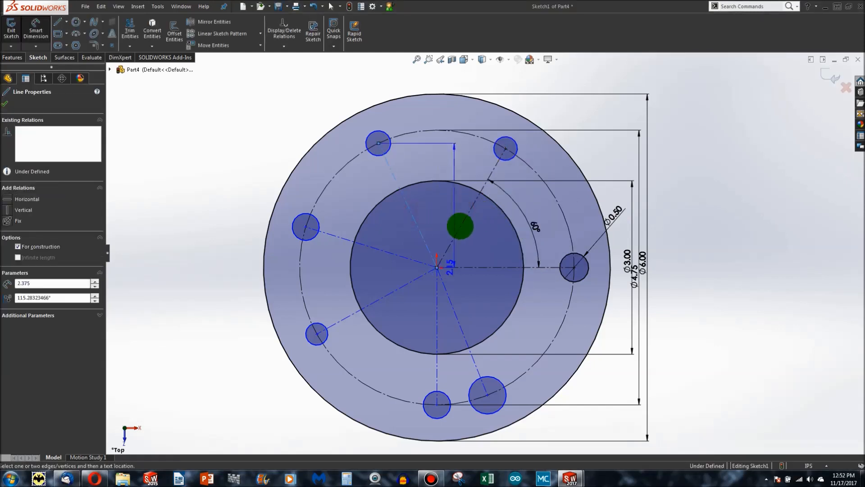
click(460, 225)
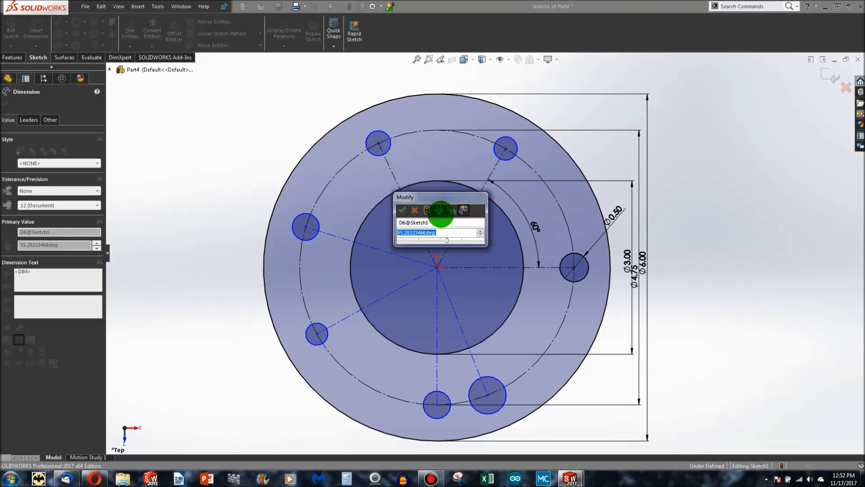
text(3)
text(0/6)
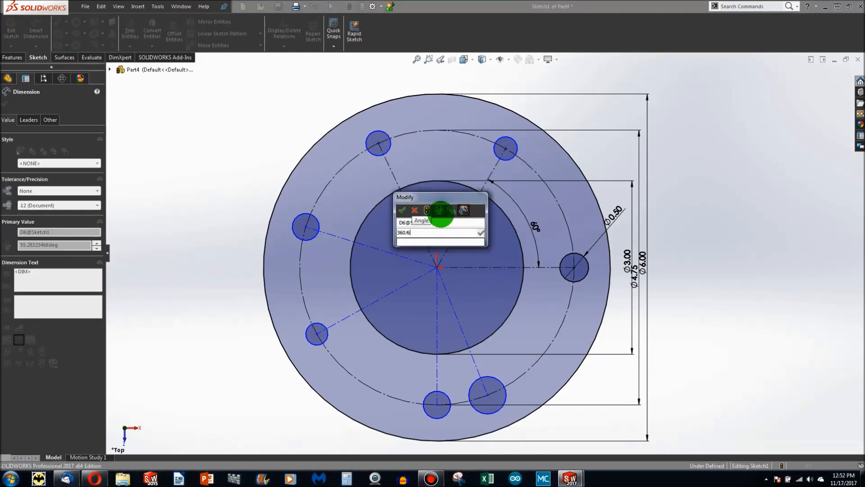
key(Return)
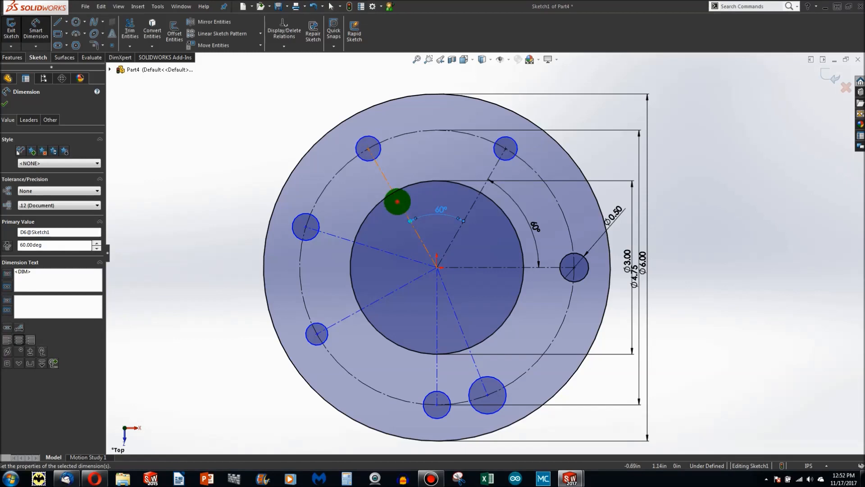
Dimension the angle between the upper-left centerline and the adjacent left centerline as 360/6 degrees.
click(397, 201)
click(368, 245)
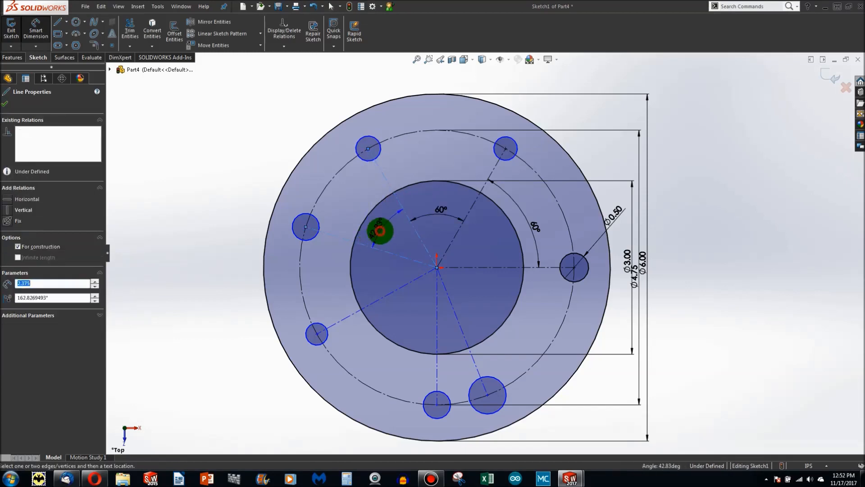
click(381, 232)
text(360/6)
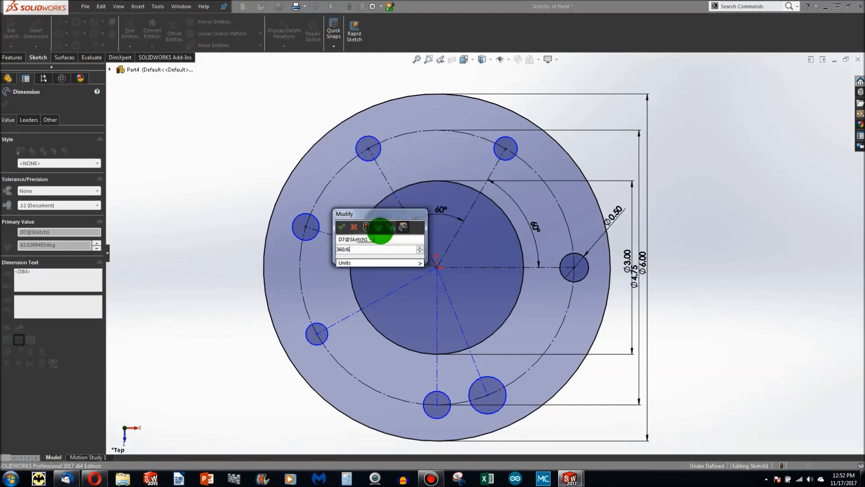
key(Return)
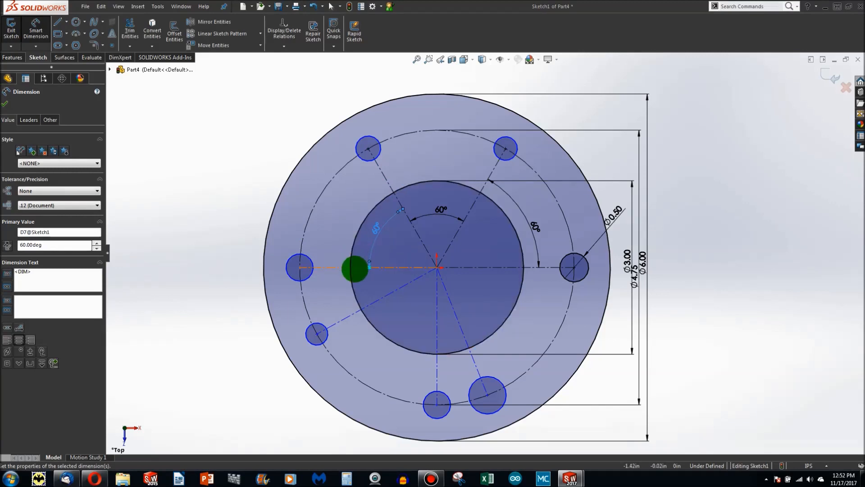
Dimension the angle between the left horizontal centerline and the lower-left centerline as 360/6 degrees.
click(354, 267)
click(379, 299)
click(378, 283)
text(3)
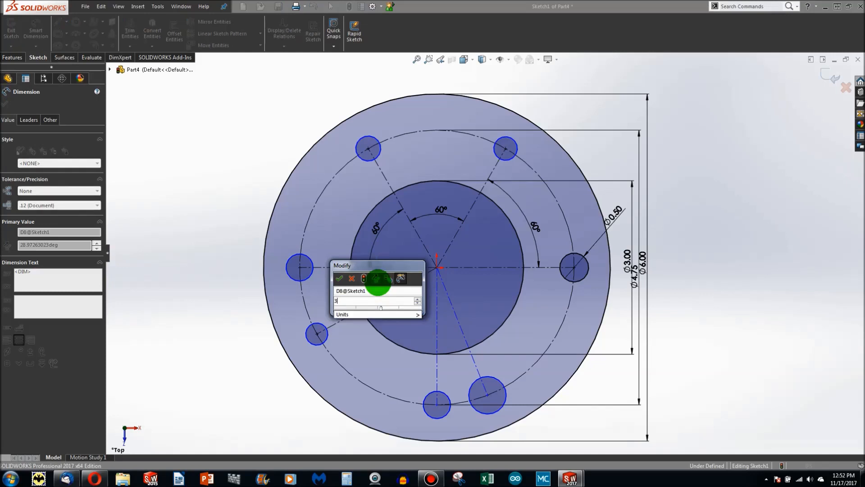
text(60/6)
key(Return)
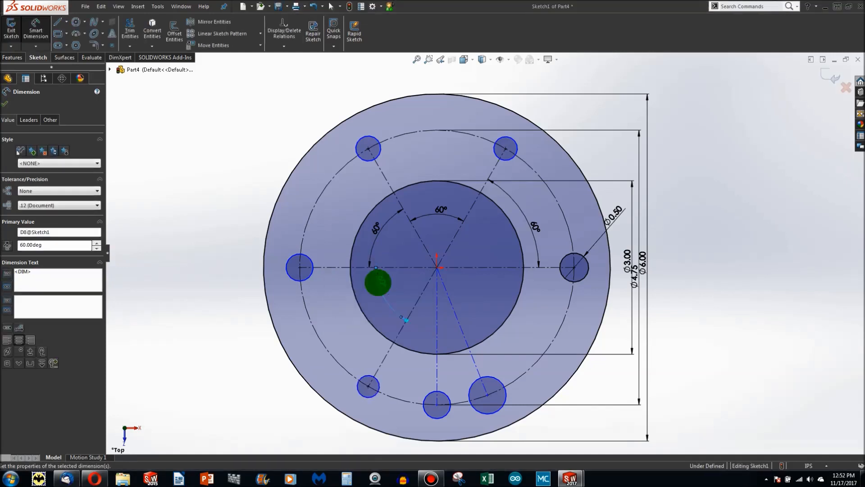
Dimension the angle between the lower-left centerline and the centerline running straight down as 360/6 degrees.
click(415, 302)
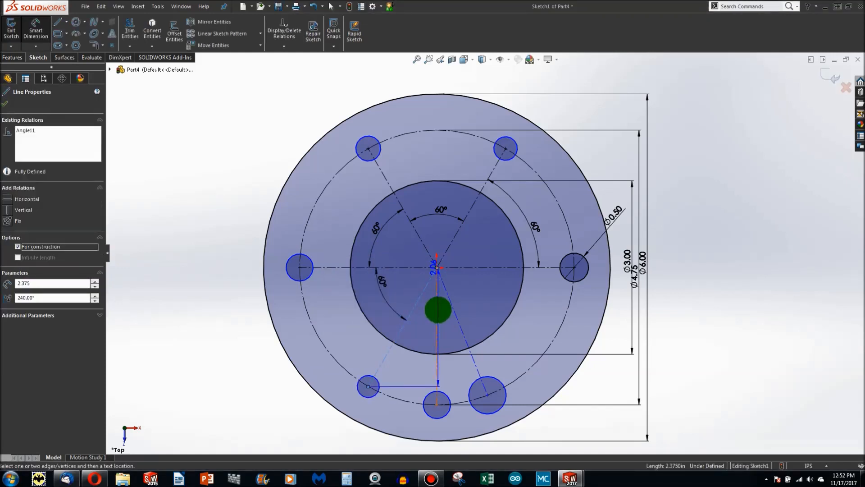
click(437, 310)
click(428, 316)
text(360/)
text(6)
key(Return)
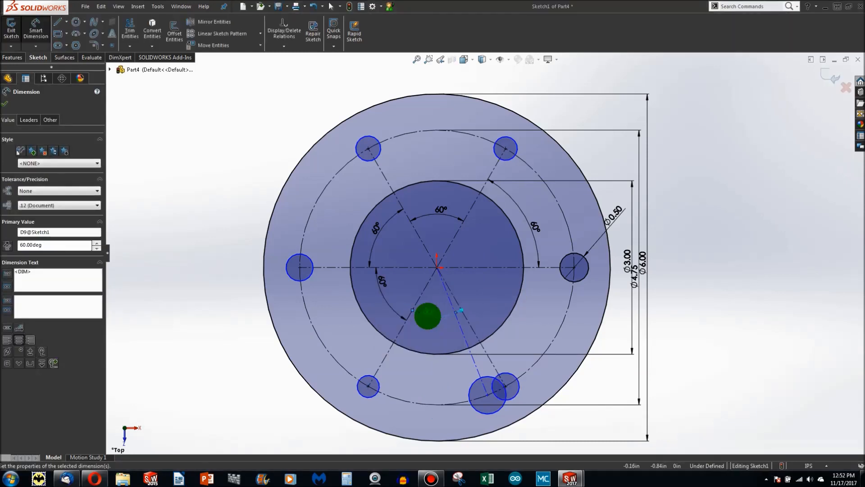
key(Escape)
Delete the surplus seventh circle overlapping the lower-right hole, together with its centerline.
click(487, 394)
click(446, 378)
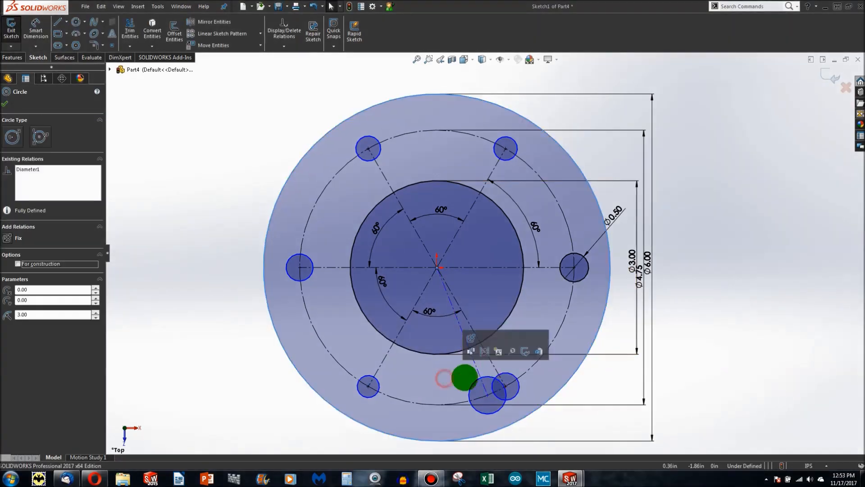
click(477, 371)
key(Escape)
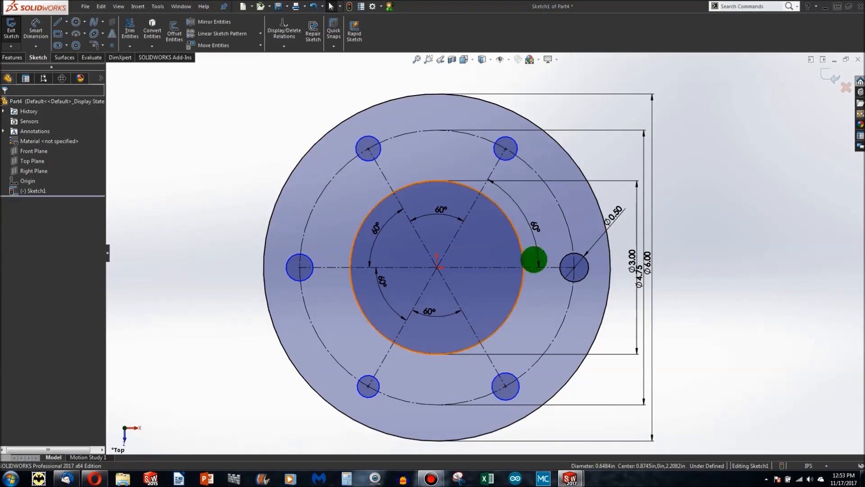
Enlarge the upper-right small circle freehand, and apply an Equal relation to it, the 0.50 in hole and the other four hole circles.
drag(518, 144, 547, 159)
click(564, 275)
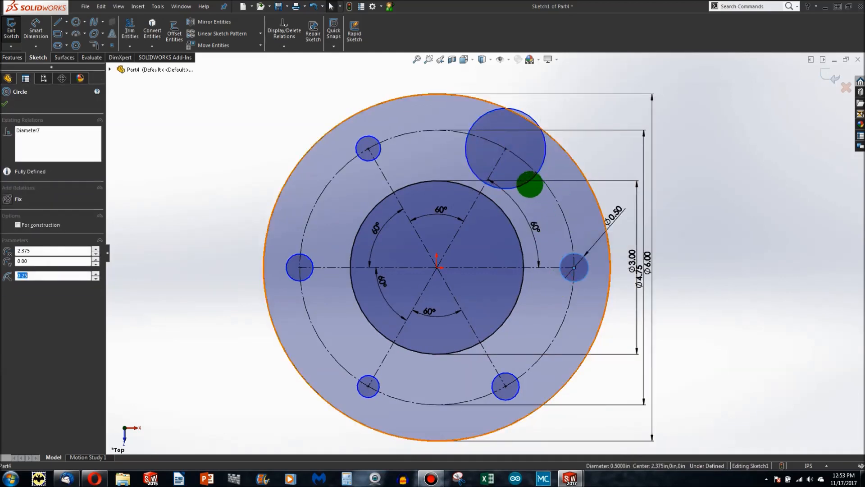
ctrl+click(526, 185)
ctrl+click(377, 147)
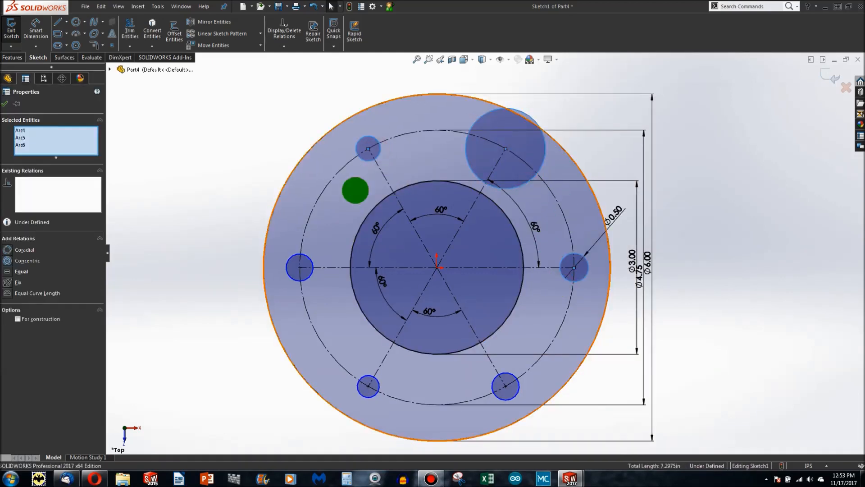
ctrl+click(312, 261)
ctrl+click(364, 378)
ctrl+click(494, 374)
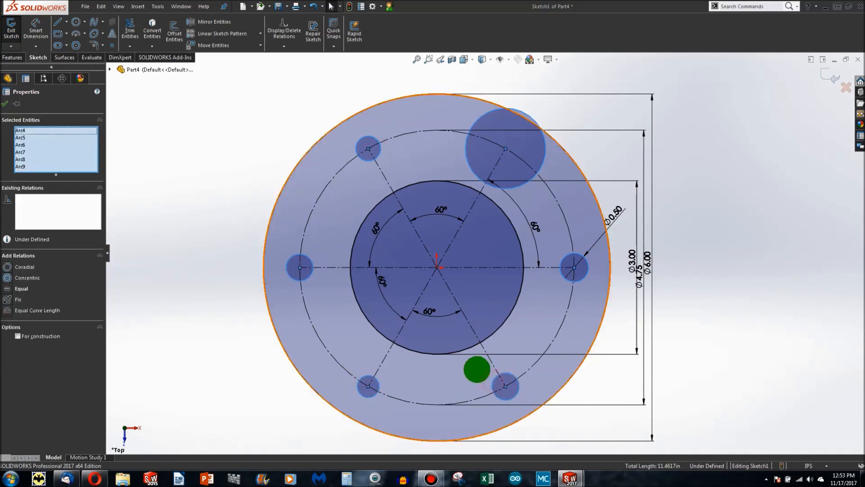
click(14, 289)
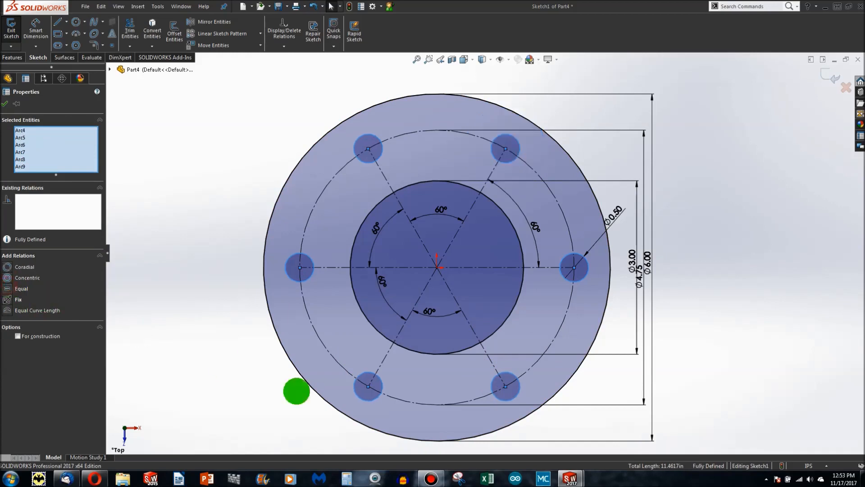
click(248, 360)
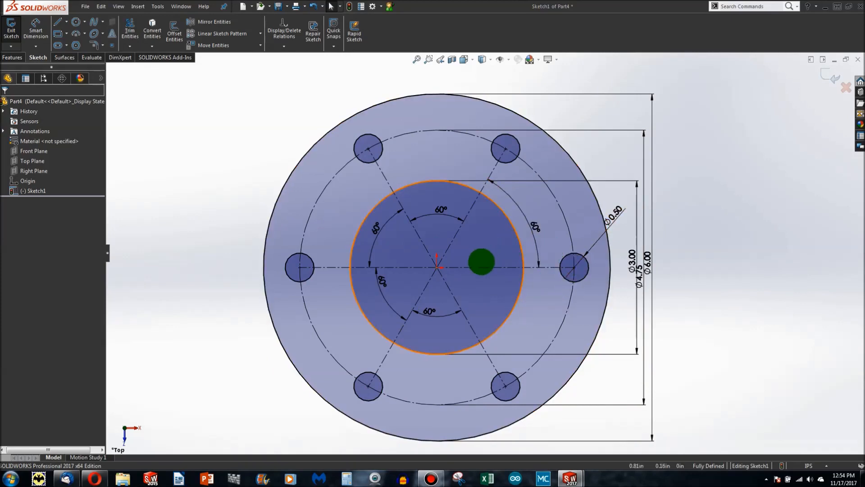
Compare the flange sketch with the finished six-hole flange in Part1, and return to the Part4 sketch.
middle_drag(491, 245, 473, 258)
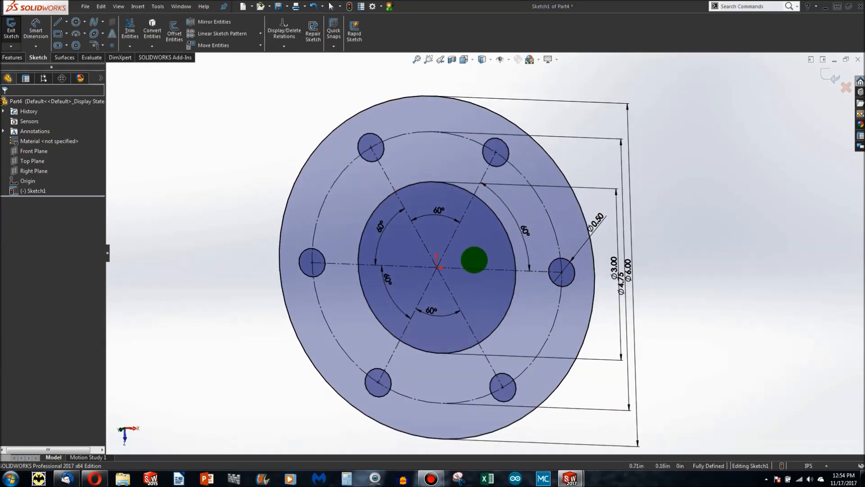
mouse_move(571, 478)
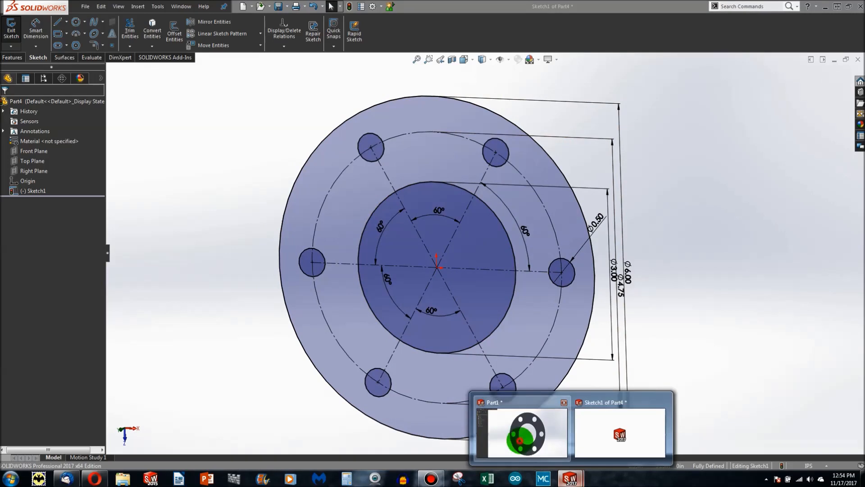
click(518, 439)
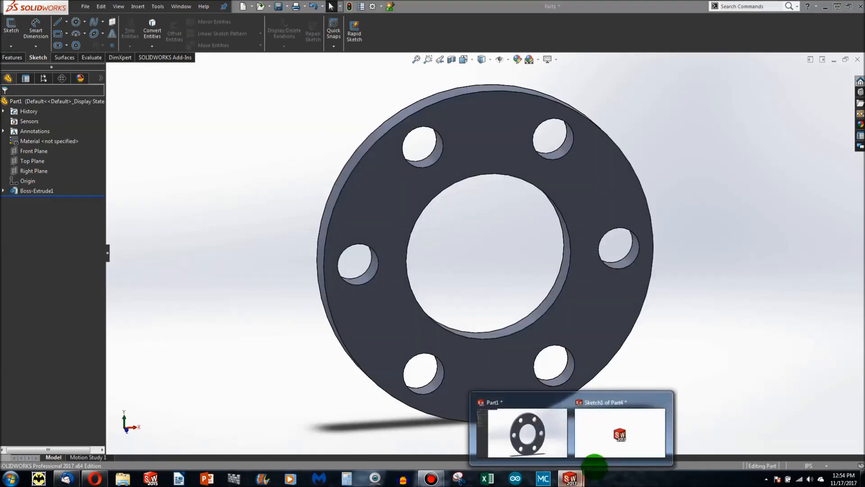
click(609, 446)
middle_drag(447, 296, 486, 256)
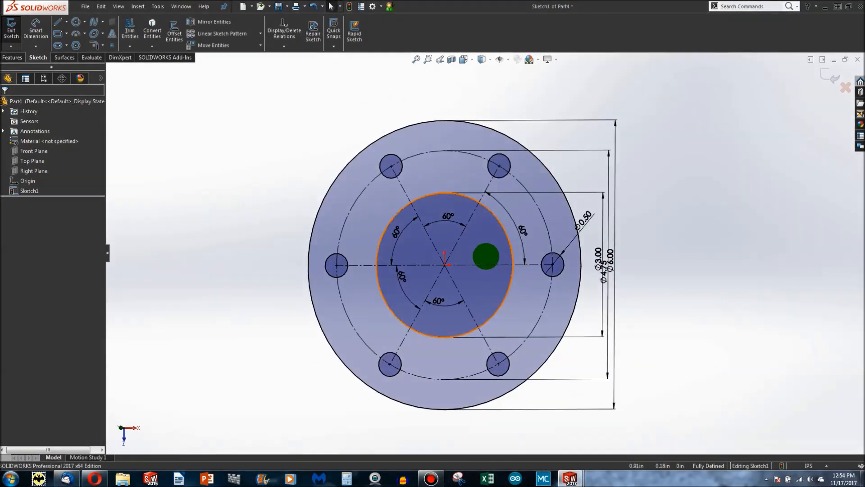
scroll(485, 247, up, 3)
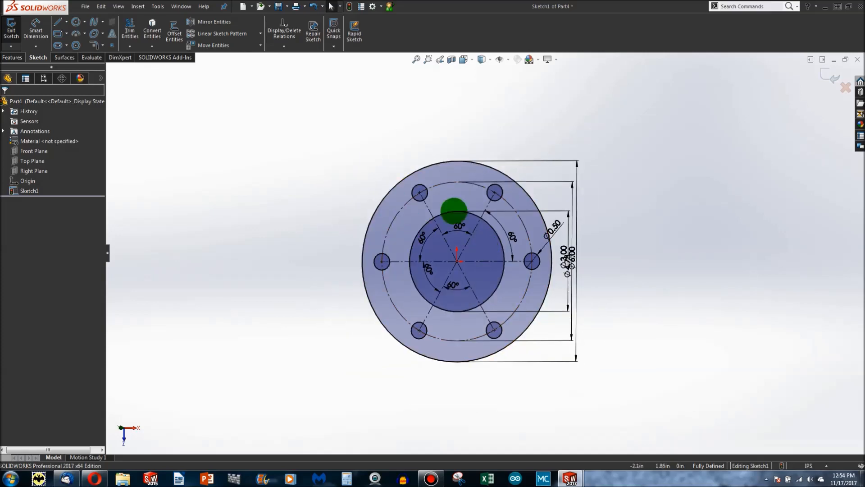
scroll(454, 209, down, 2)
Delete the 4.75 in construction circle that runs through the hole centers, including its dimension.
click(528, 204)
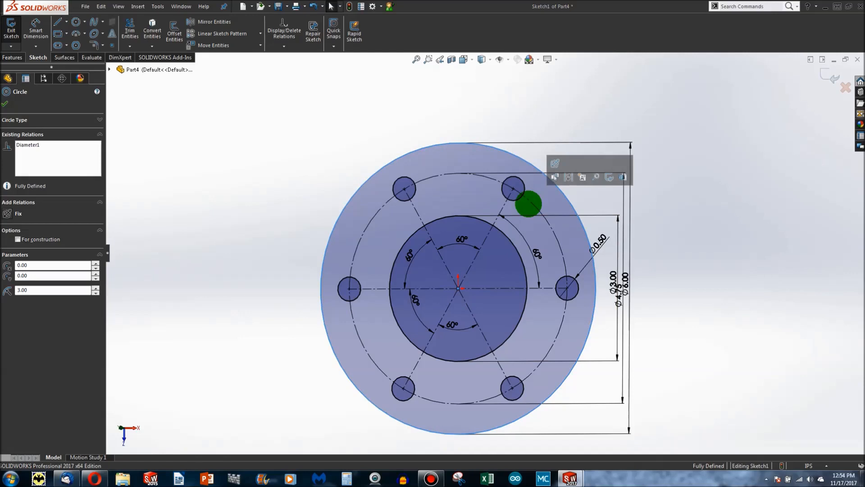
click(527, 201)
key(Delete)
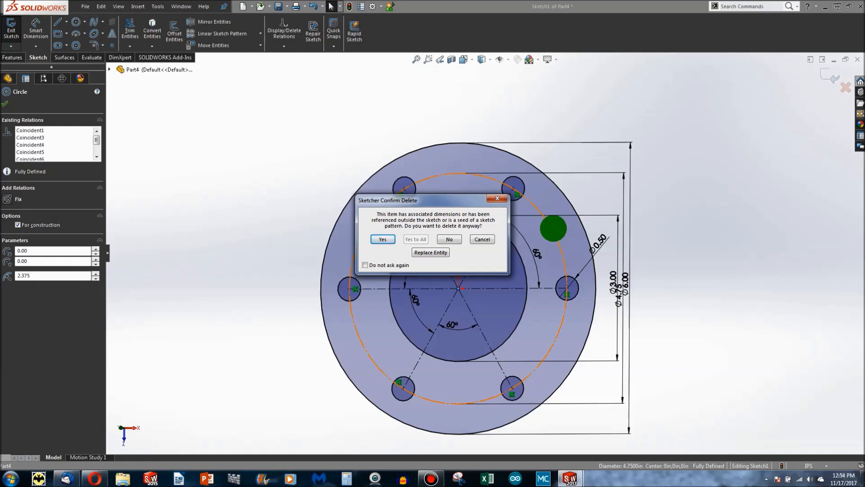
key(Return)
Delete the upper-right and upper-left hole circles together with their angled centerlines.
click(525, 189)
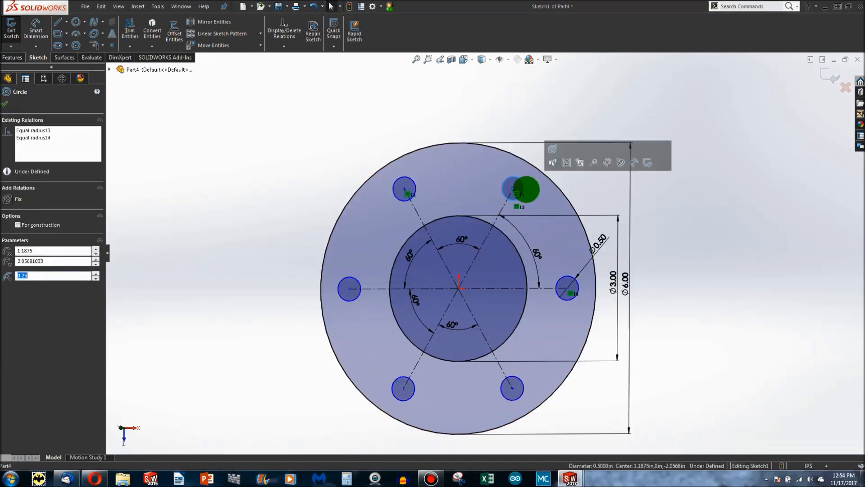
key(Escape)
click(407, 192)
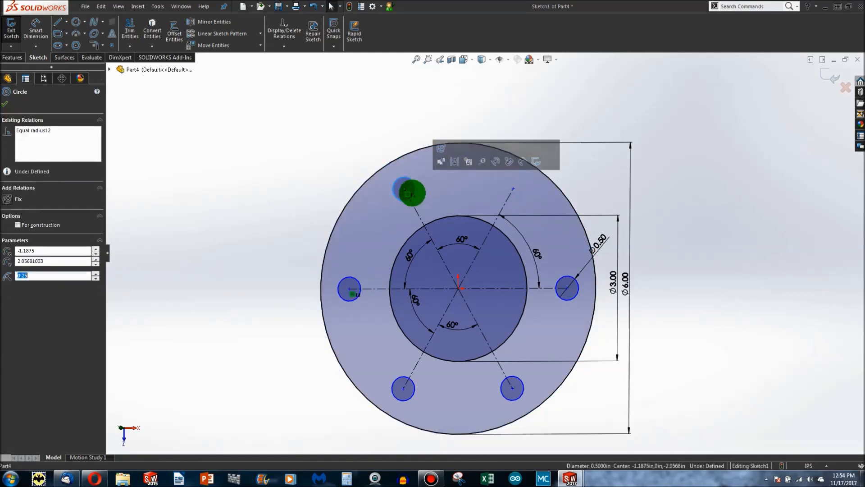
key(Delete)
click(414, 213)
key(Delete)
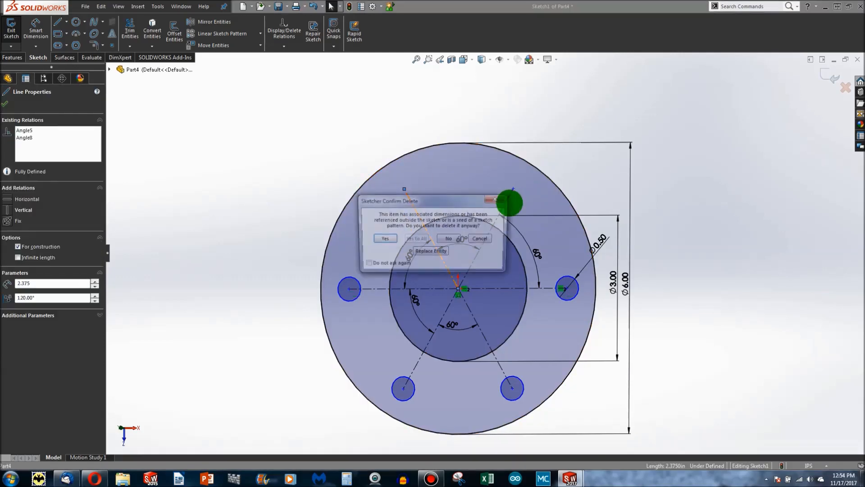
key(Return)
click(506, 200)
key(Delete)
key(Return)
Delete the horizontal centerline to the right of the origin and the dimensioned 0.50 in hole at its end.
click(551, 287)
key(Delete)
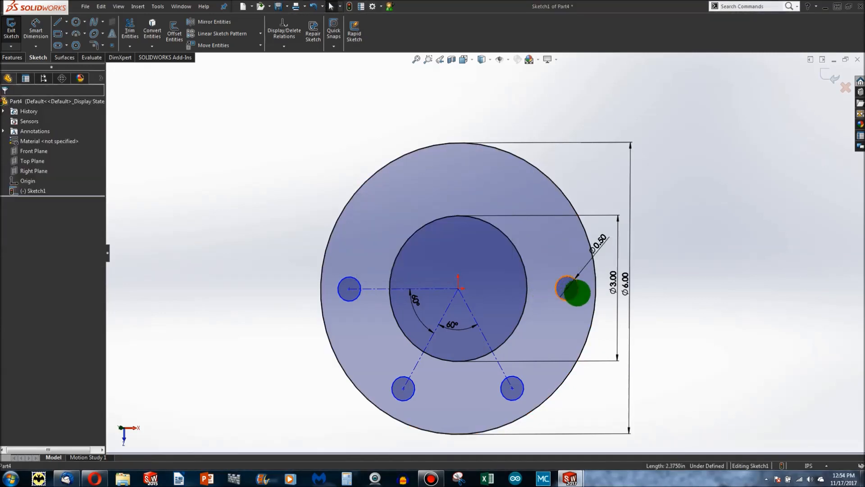
click(578, 293)
key(Delete)
key(Return)
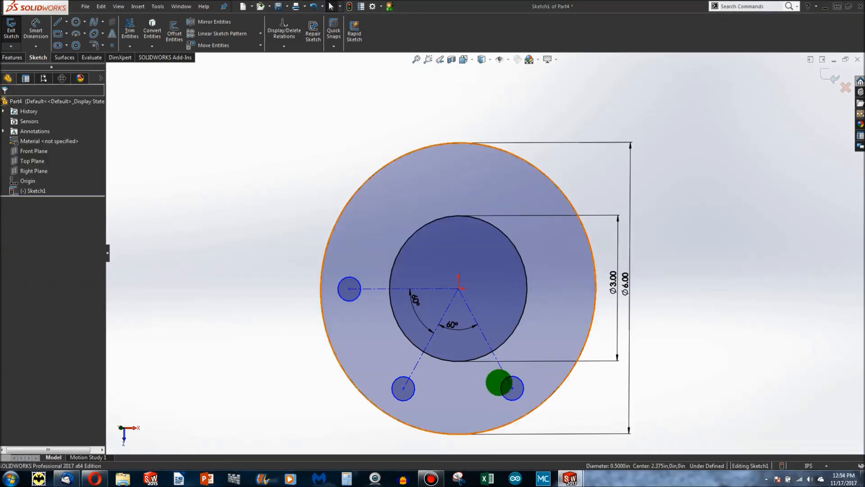
Delete the lower-right hole circle and its angled centerline with the associated angle dimension.
click(504, 383)
key(Delete)
click(500, 370)
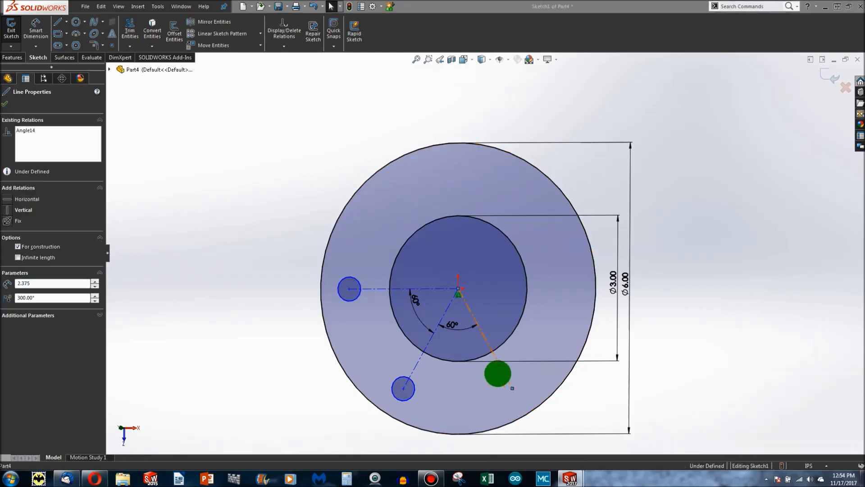
key(Delete)
key(Return)
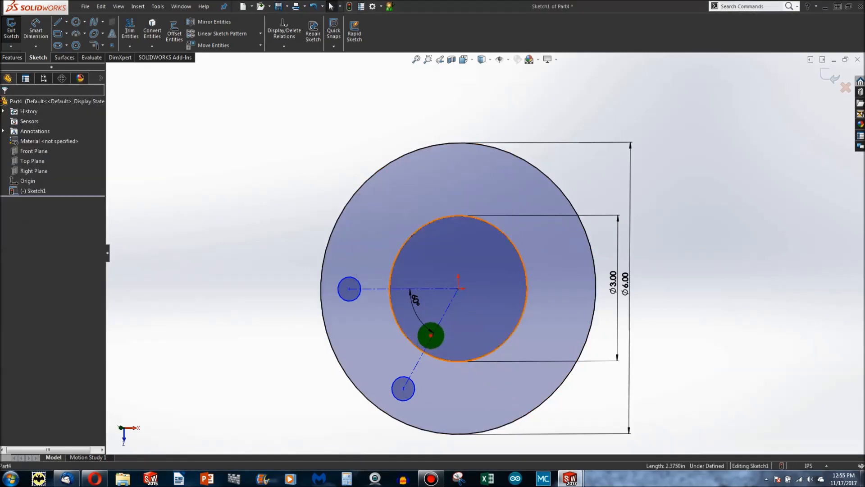
Delete the remaining lower-left and left hole circles along with their centerlines.
click(432, 338)
key(Delete)
key(Return)
click(402, 387)
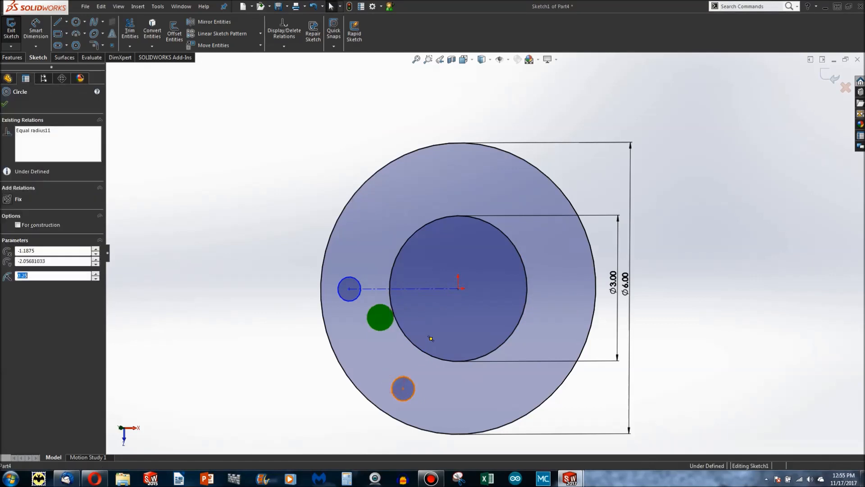
key(Delete)
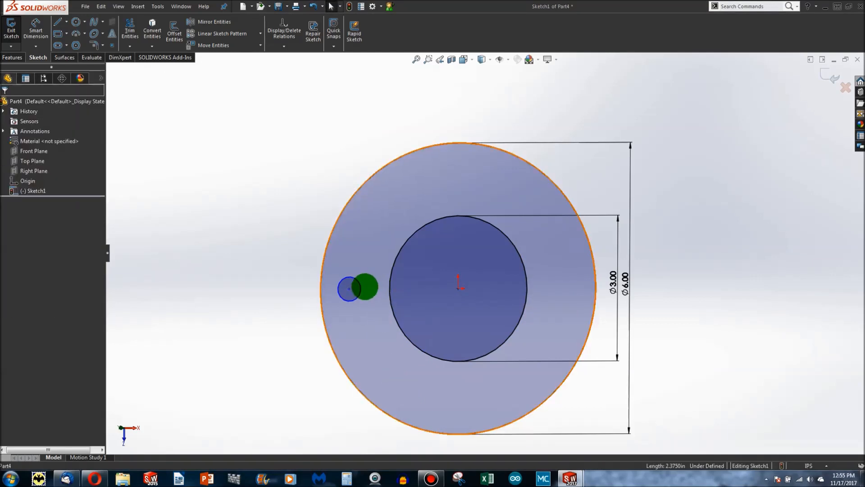
click(358, 289)
key(Delete)
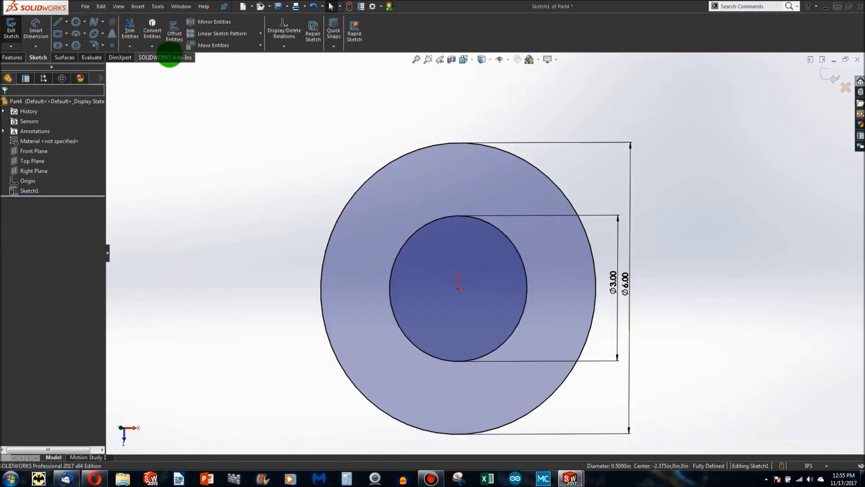
Sketch a circle about 0.63 in in diameter right of the origin between the two large circles, and make its center Horizontal with the origin.
click(75, 22)
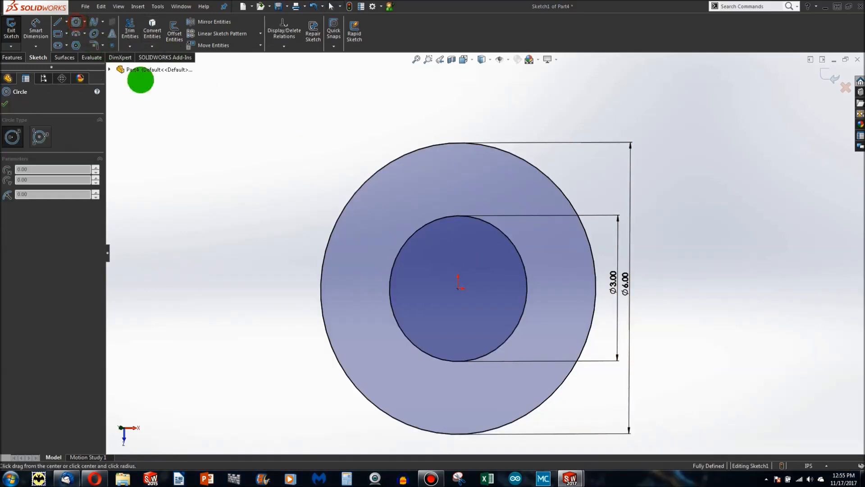
drag(563, 286, 567, 303)
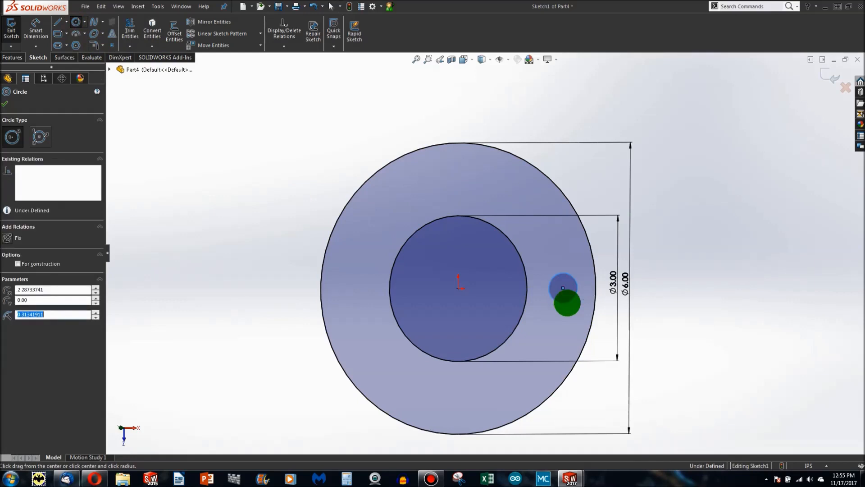
key(Escape)
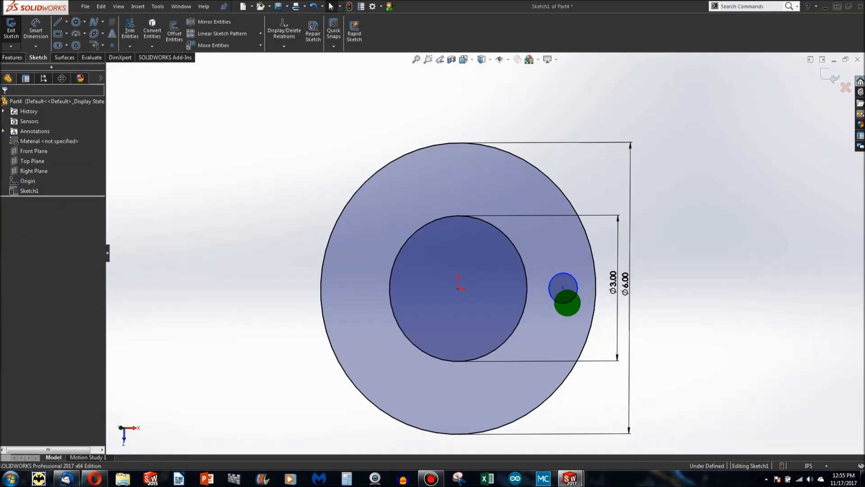
click(565, 290)
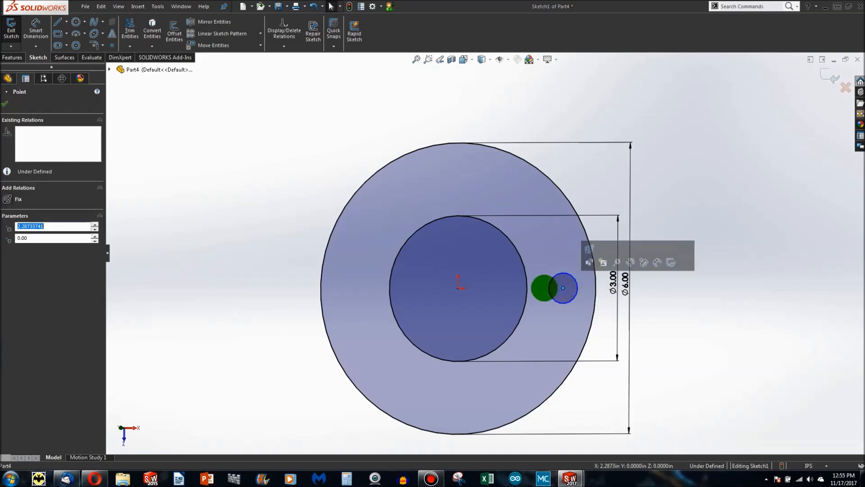
ctrl+click(457, 287)
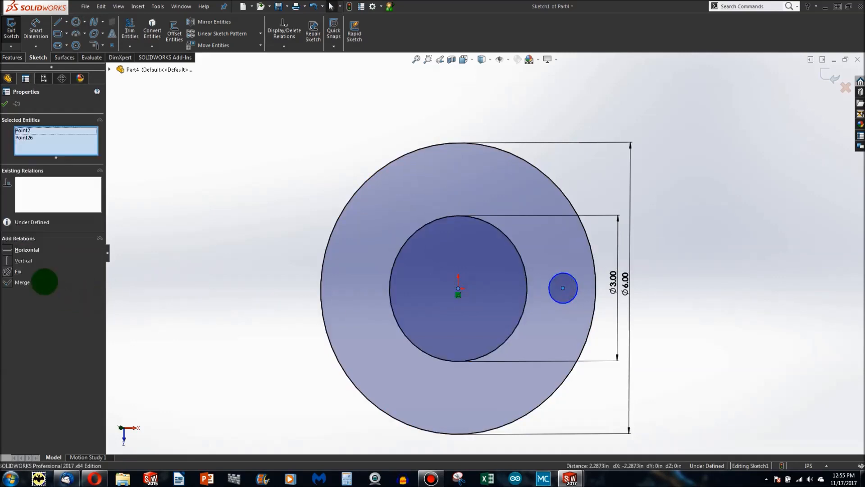
click(12, 248)
click(117, 234)
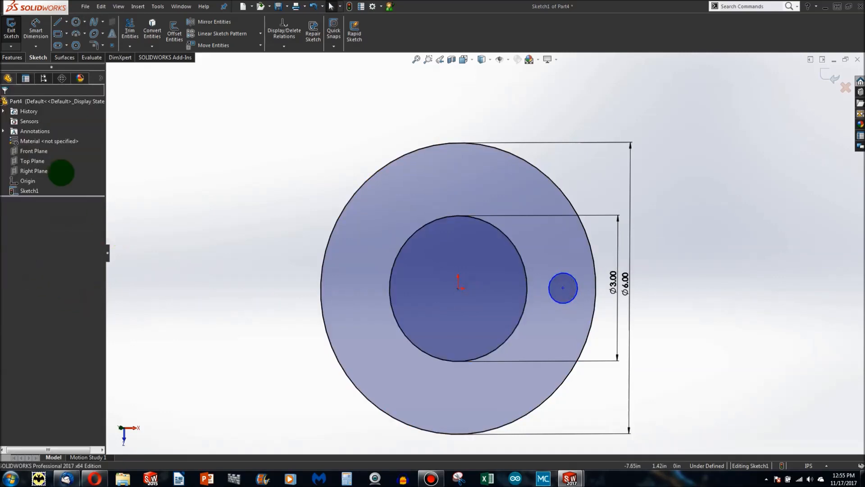
Dimension the distance from the origin to the small circle's center as 4.75/2, giving 2.375 in.
click(39, 36)
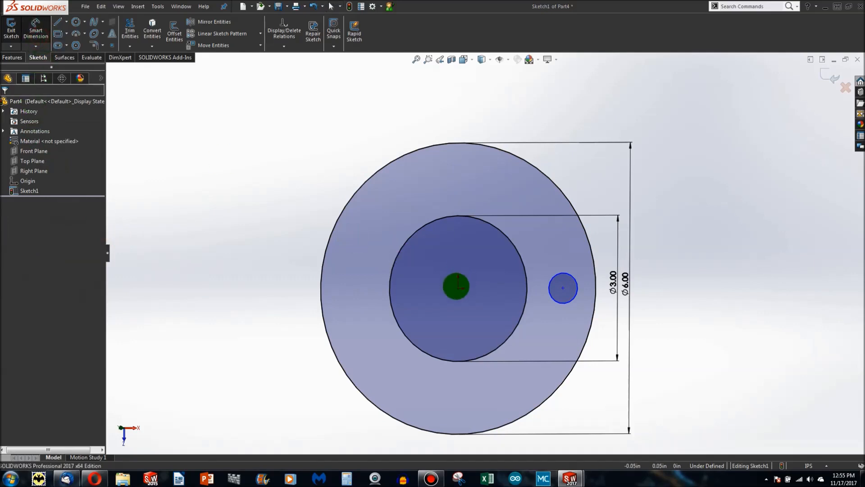
click(458, 288)
click(563, 288)
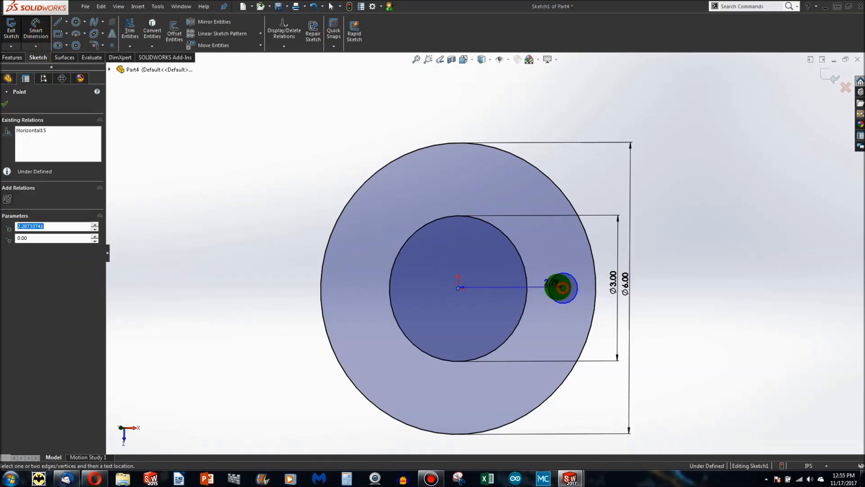
click(503, 306)
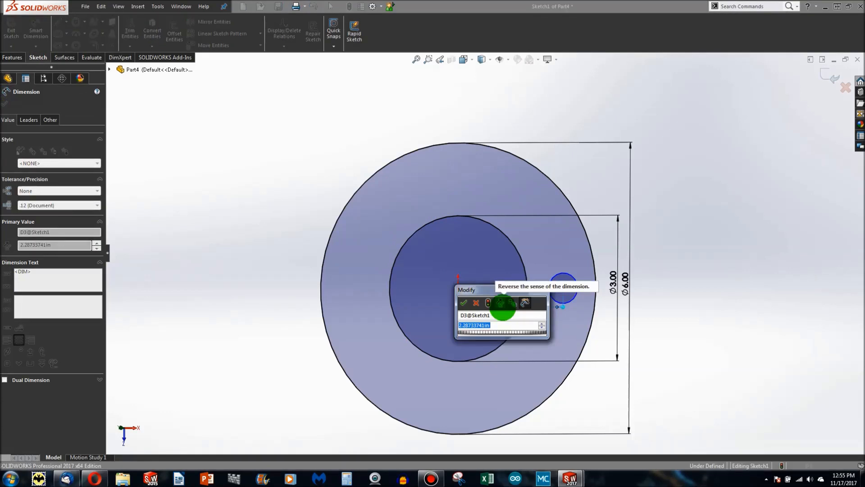
text(4.75/)
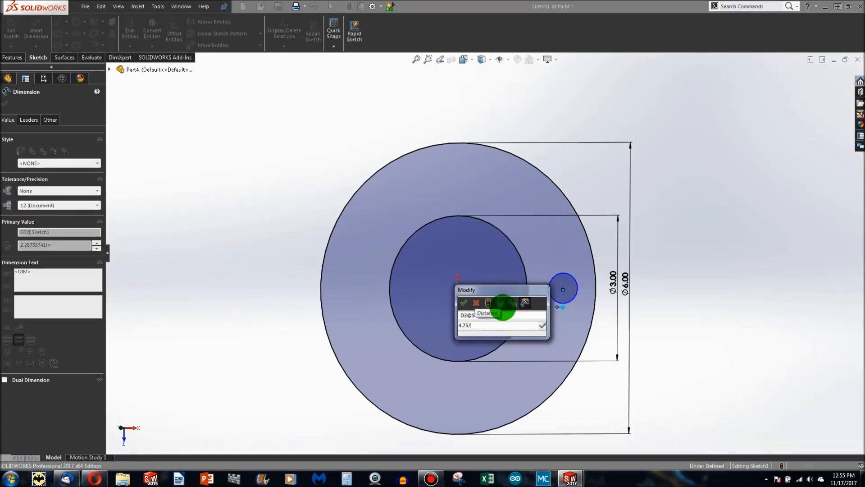
key(Return)
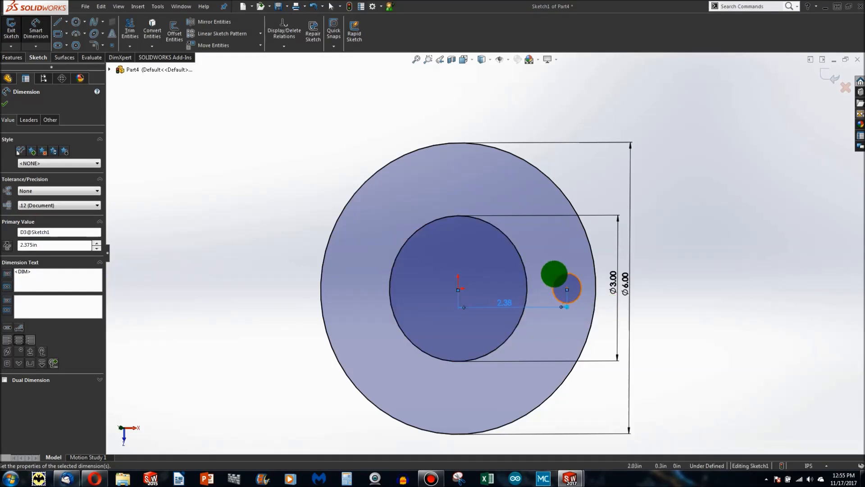
Dimension the small circle's diameter as 0.5 in.
click(558, 274)
click(495, 268)
text(.5)
key(Return)
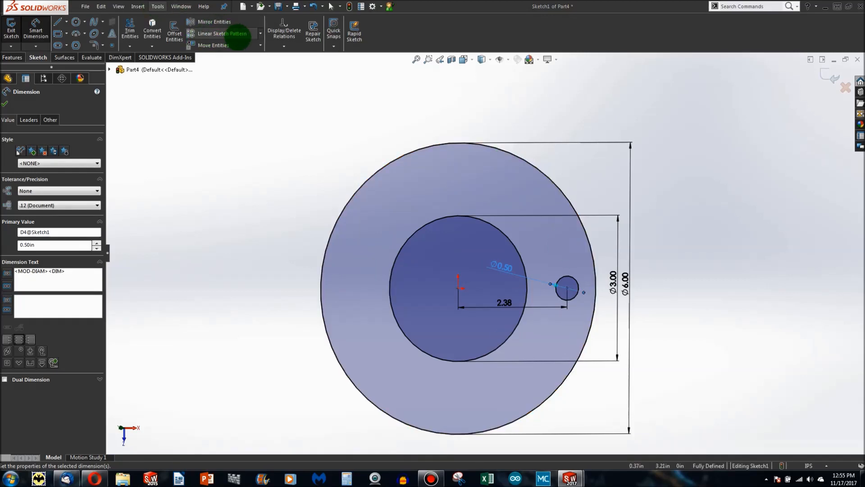
Start a circular sketch pattern in the flange sketch.
click(260, 33)
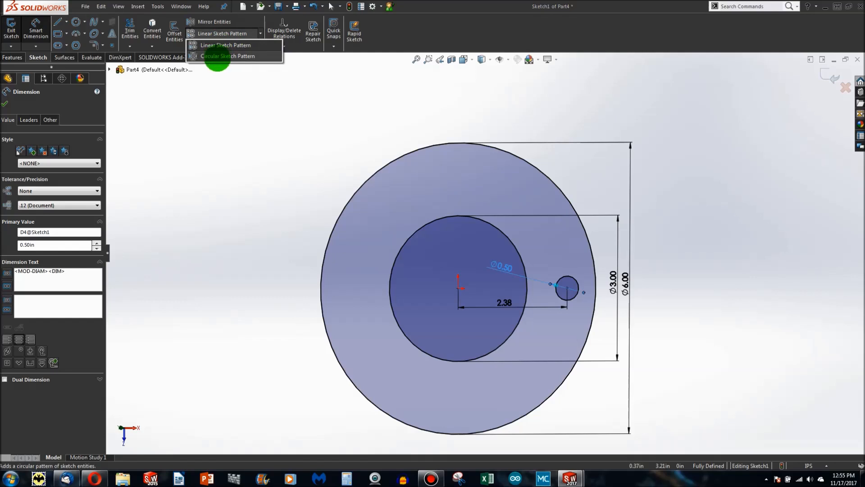
click(217, 57)
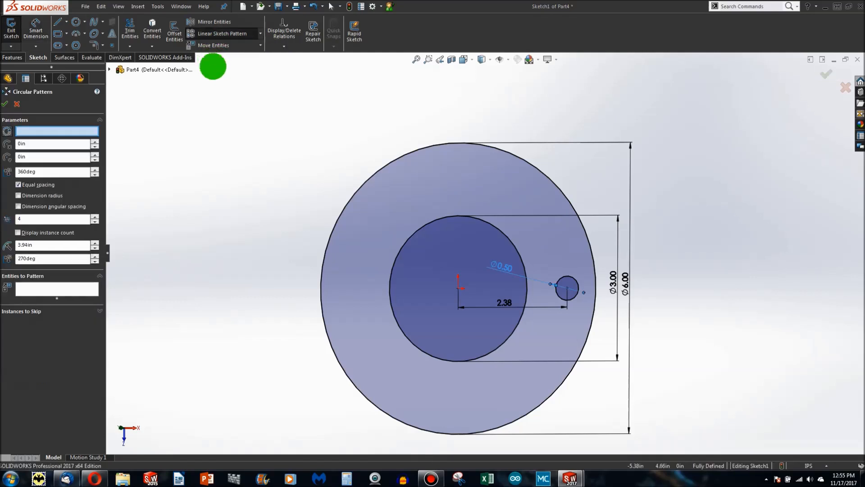
click(386, 162)
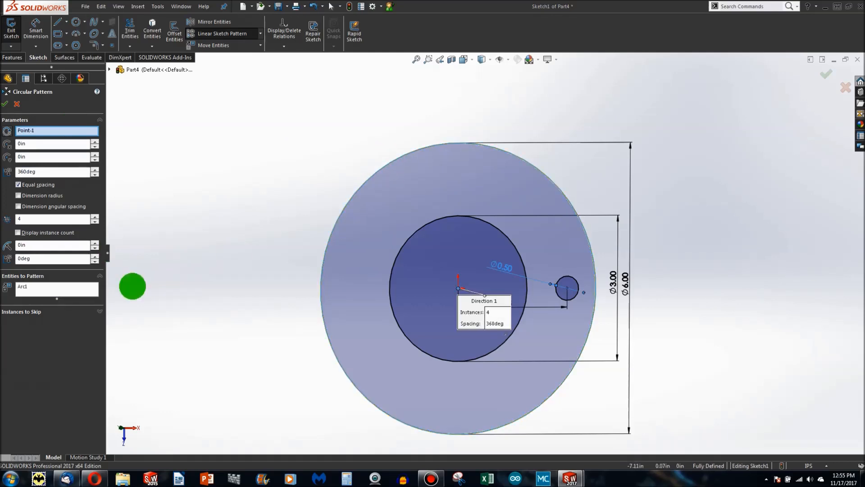
click(33, 287)
right_click(32, 288)
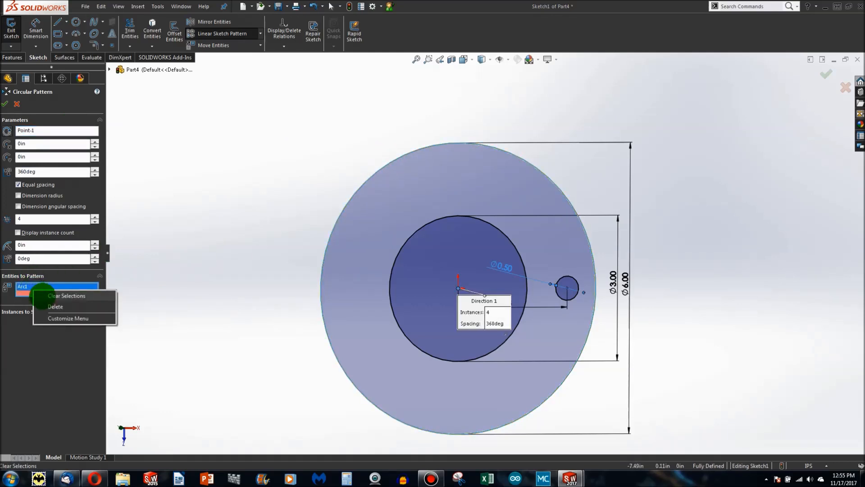
click(50, 296)
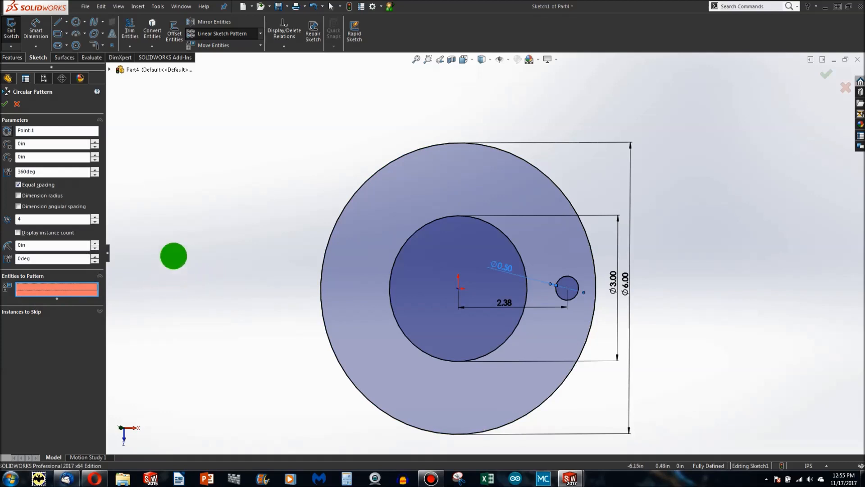
right_click(81, 131)
click(102, 149)
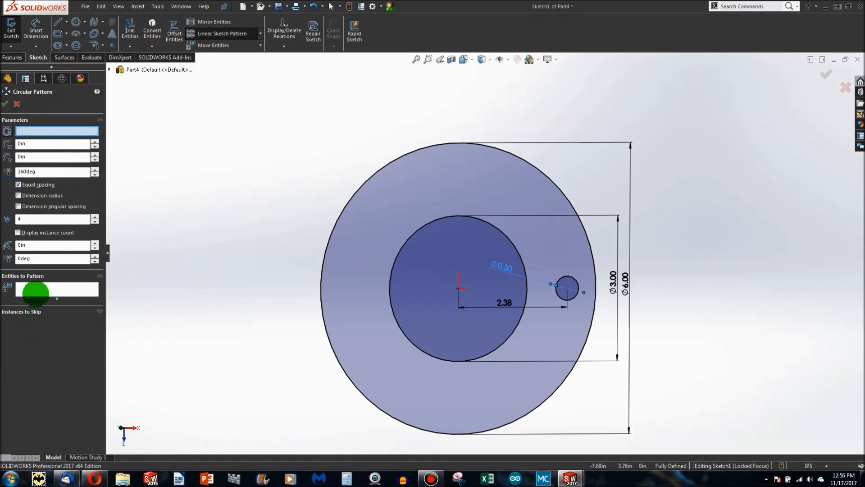
Pattern the 0.5 in circle into 6 equally spaced instances over 360 degrees around the flange.
click(36, 293)
click(558, 293)
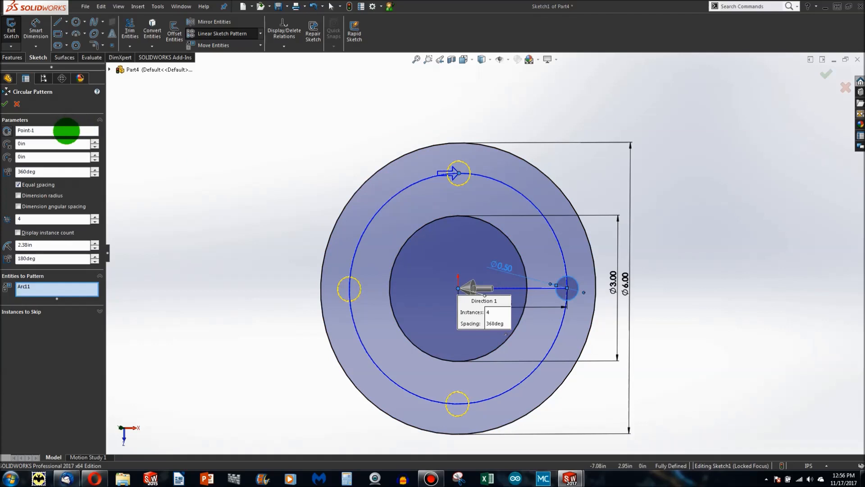
click(67, 130)
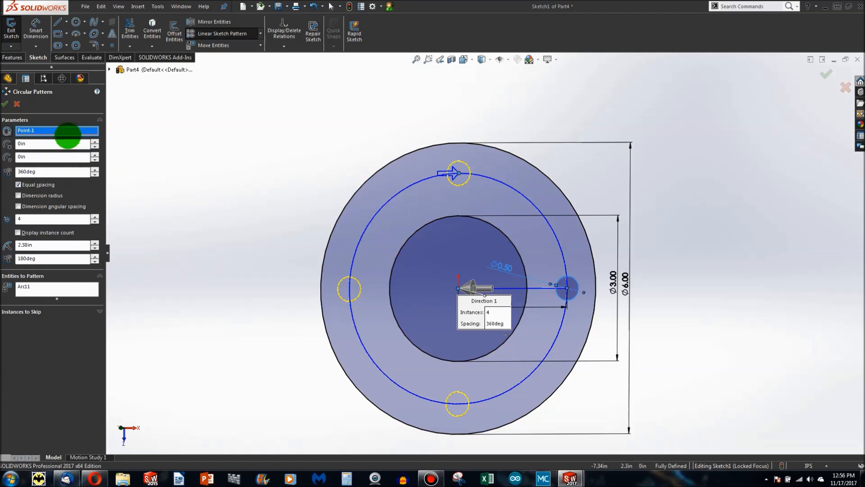
click(541, 167)
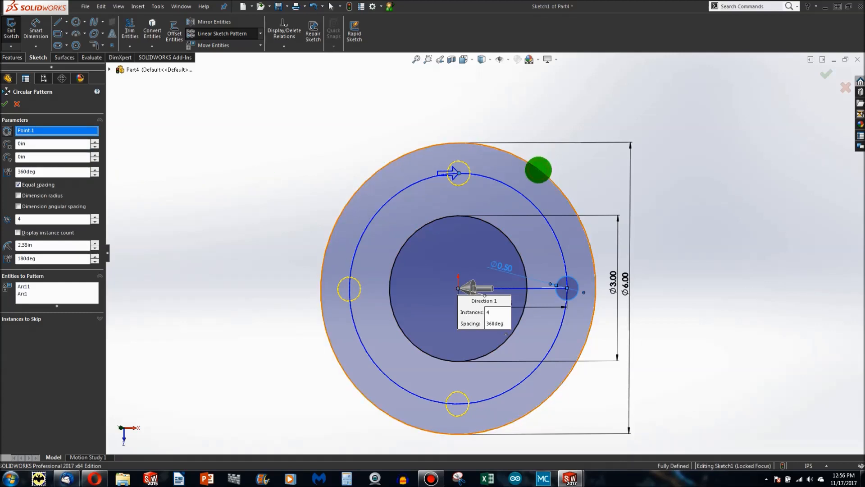
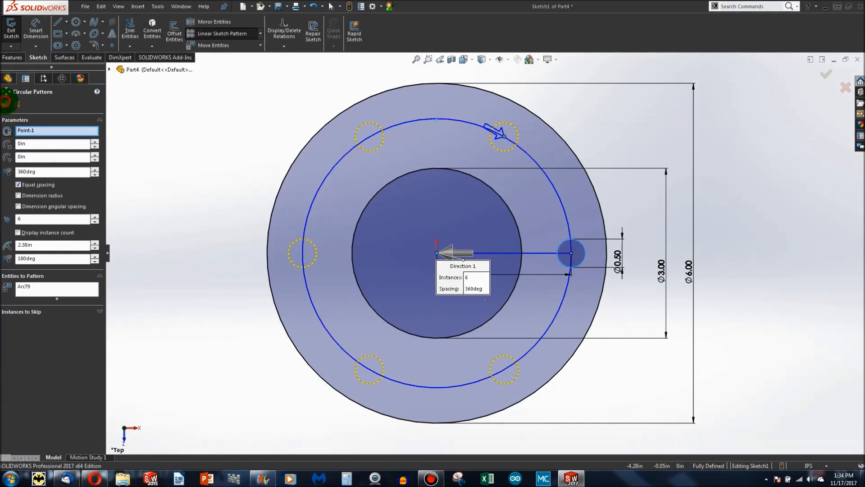
click(6, 103)
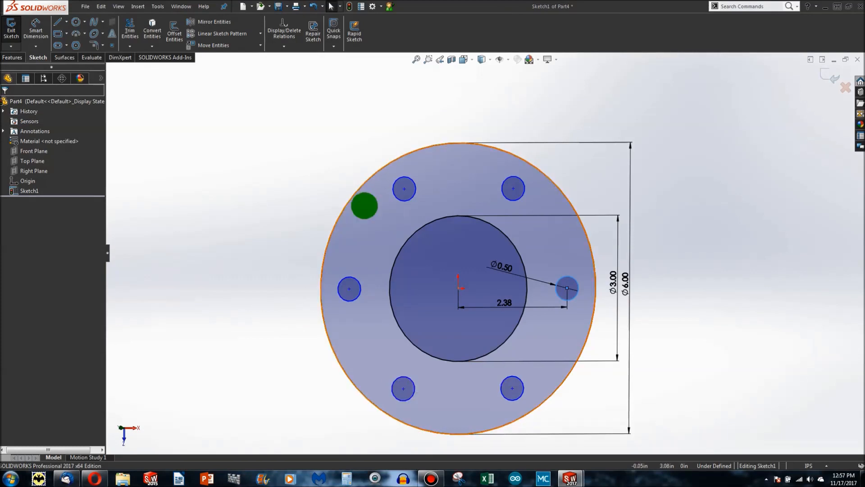
Pull the patterned hole opposite the original out of position and make the pattern's center point Coincident with the origin.
click(242, 294)
drag(348, 289, 321, 247)
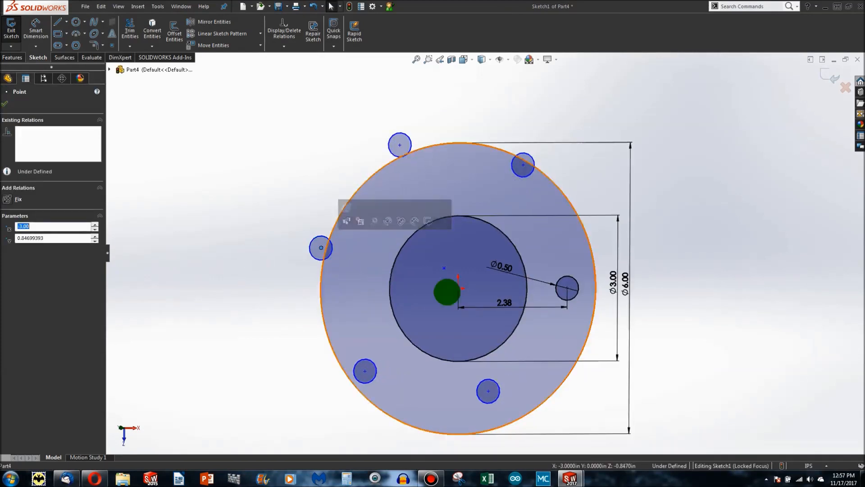
click(444, 268)
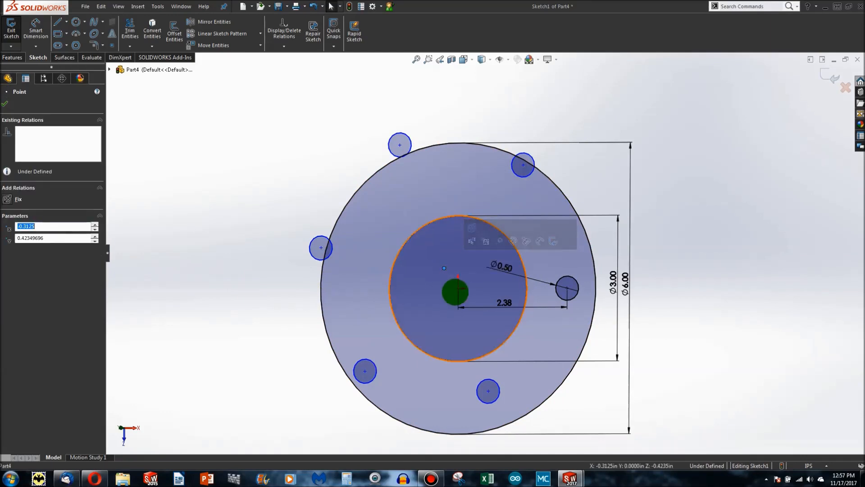
ctrl+click(459, 289)
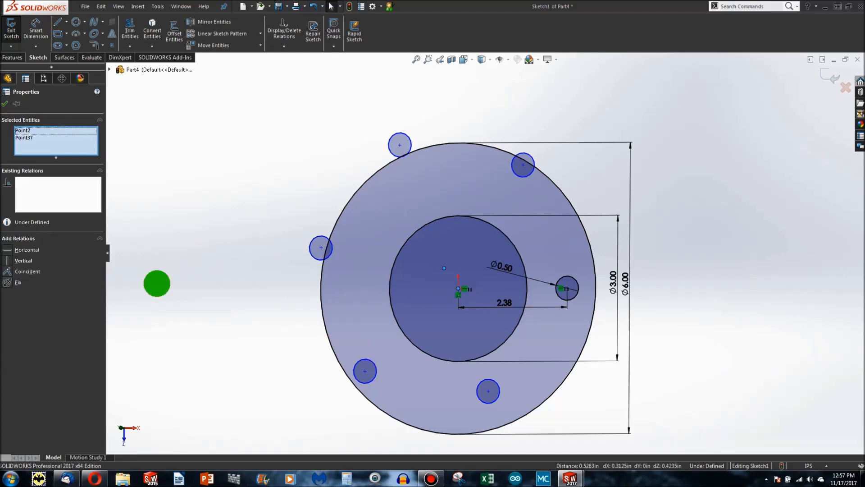
click(7, 272)
click(201, 319)
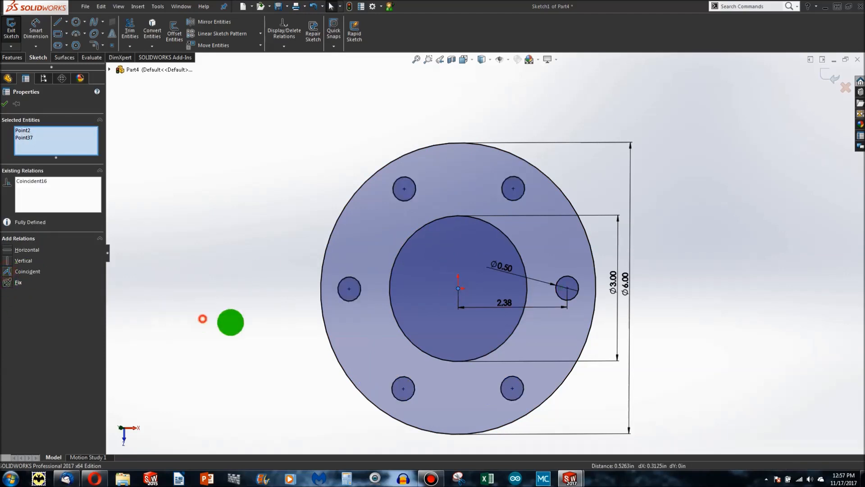
click(349, 186)
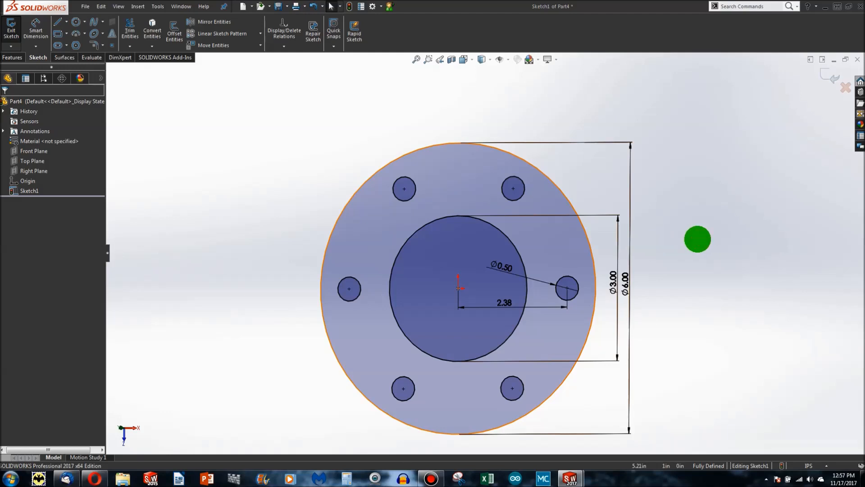
Delete all of the flange's circles, holes and dimensions from the sketch.
click(427, 272)
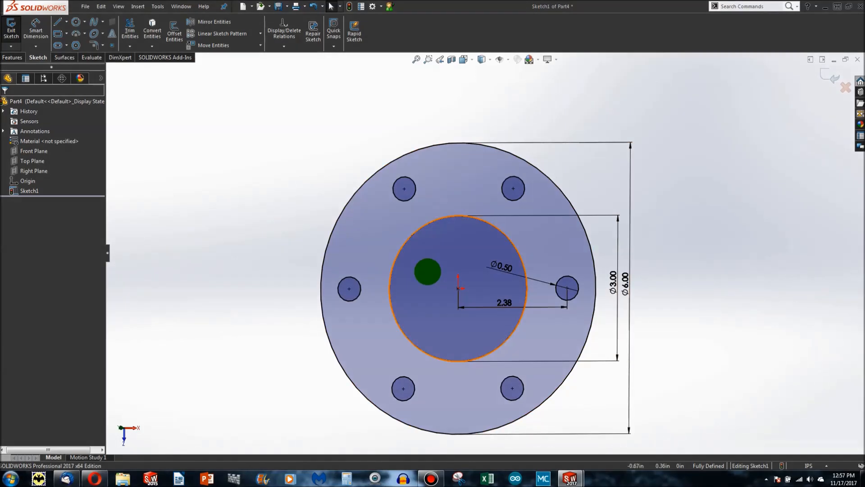
click(255, 138)
mouse_move(228, 102)
mouse_down()
mouse_move(340, 236)
mouse_move(647, 418)
mouse_move(703, 438)
mouse_up()
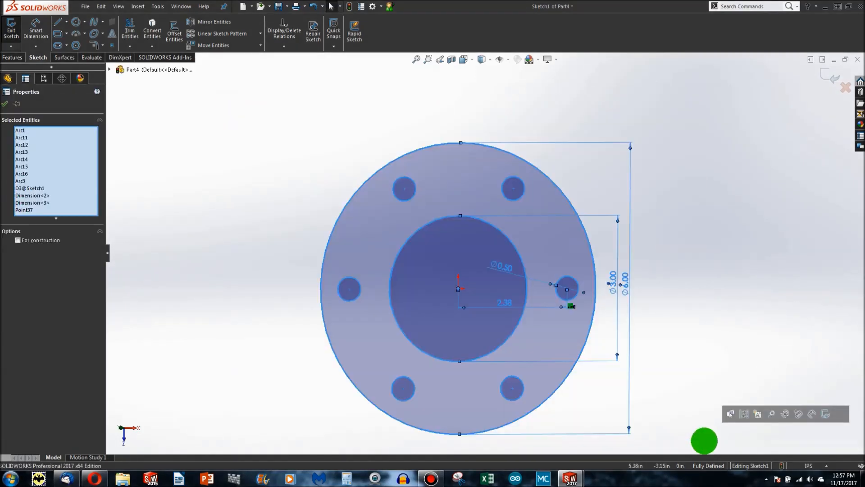
key(Delete)
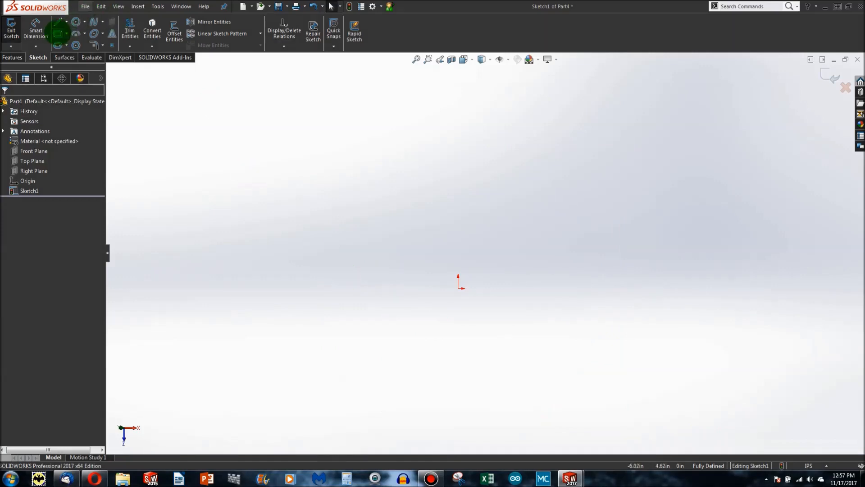
Sketch a corner rectangle about 6.65 in wide up and right from the origin, and dimension its vertical side as 6 in.
click(58, 34)
mouse_move(458, 288)
mouse_down()
mouse_move(676, 179)
mouse_move(764, 158)
mouse_up()
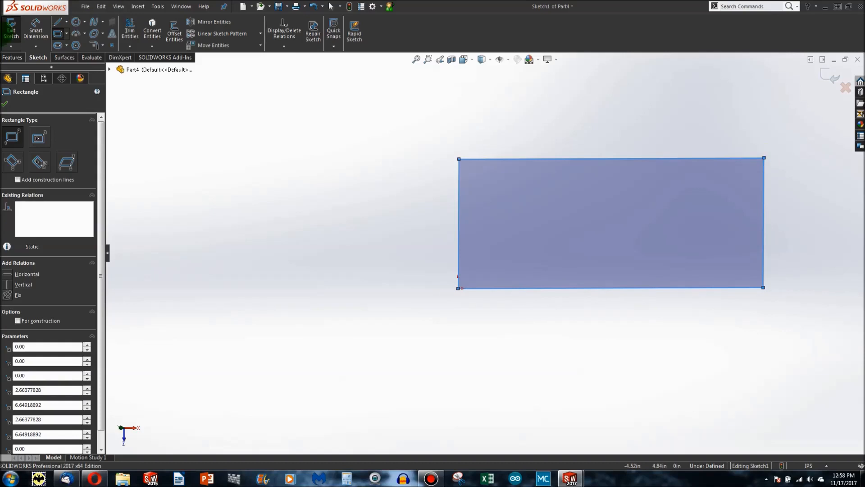
click(36, 31)
click(458, 228)
click(445, 227)
text(6)
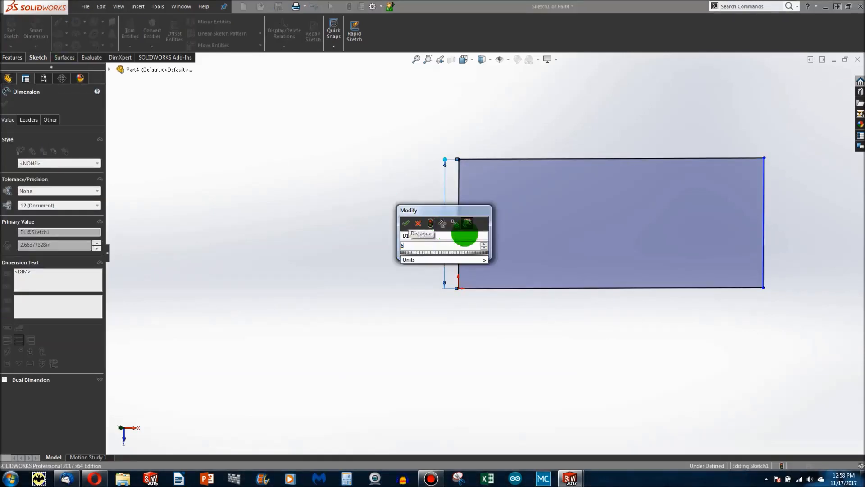
key(Return)
Dimension the rectangle's lower edge as 10 in.
click(501, 287)
click(496, 323)
text(10)
key(Return)
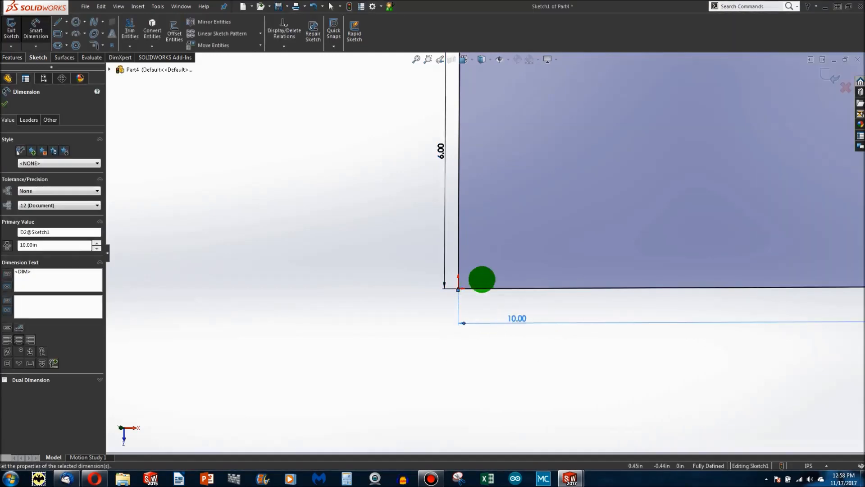
Sketch a circle with a radius of about 0.96 in inside the rectangle's lower-left corner.
scroll(484, 263, up, 5)
scroll(545, 185, down, 2)
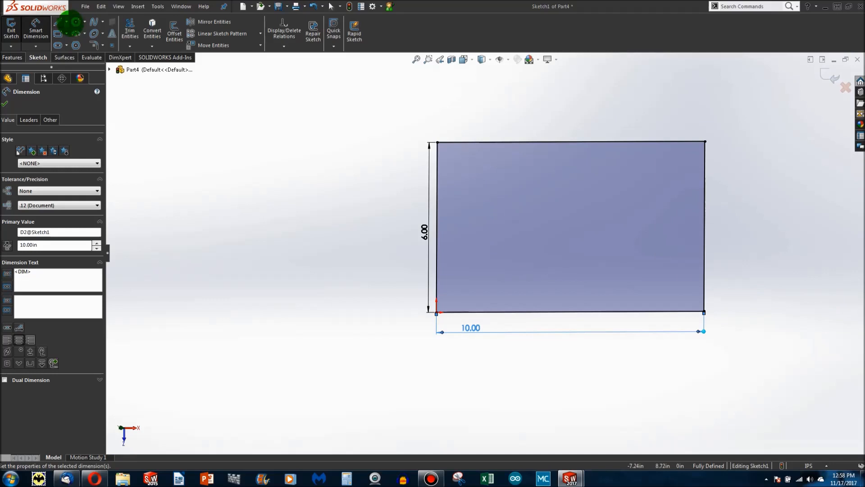
click(74, 21)
click(464, 284)
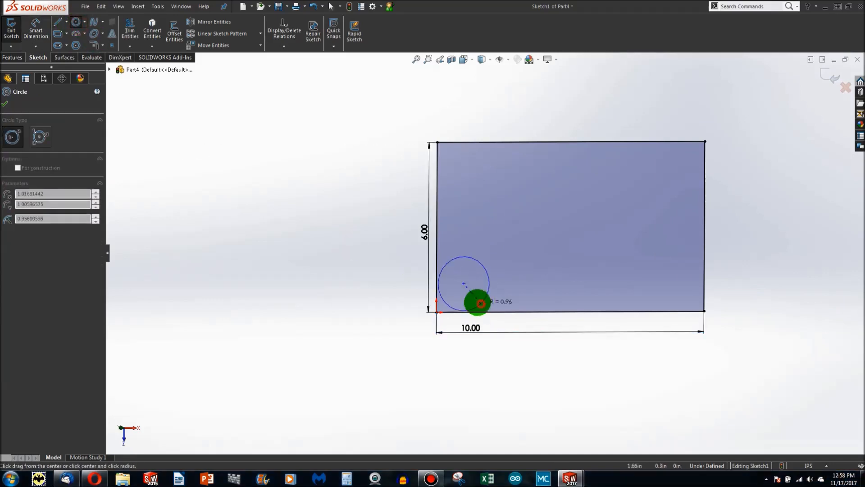
click(481, 303)
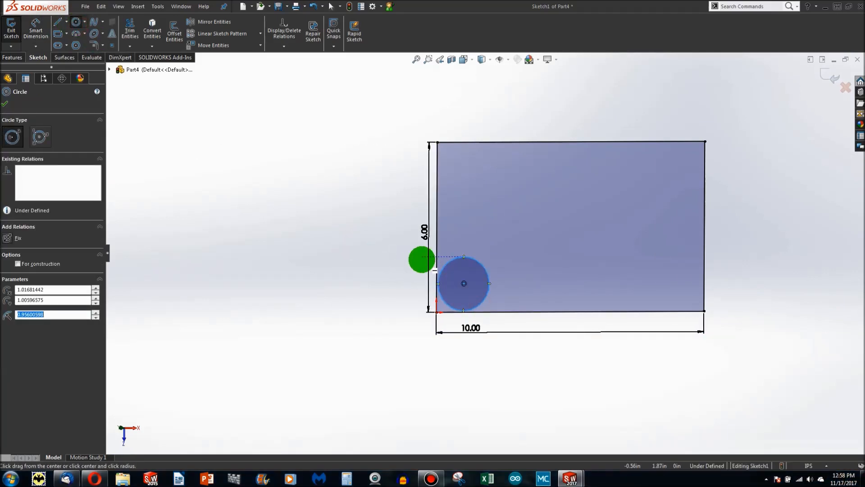
key(Escape)
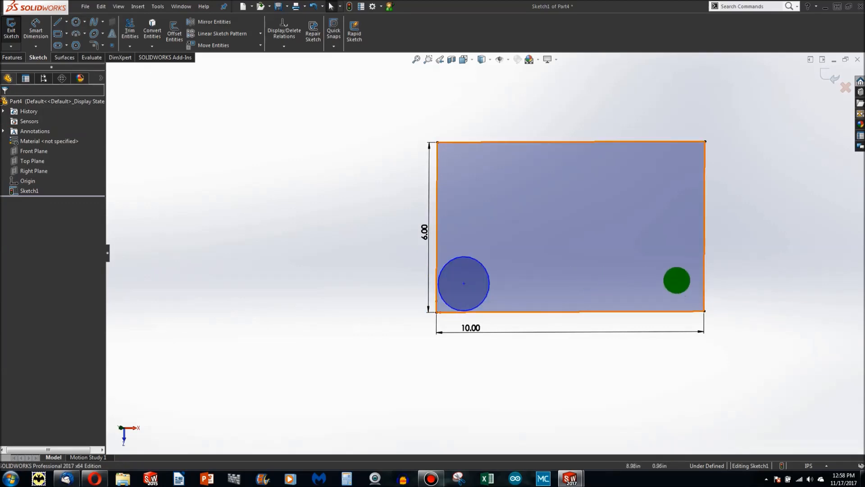
Dimension the circle's diameter as 1 in.
click(35, 26)
click(489, 277)
click(361, 277)
text(1)
click(358, 273)
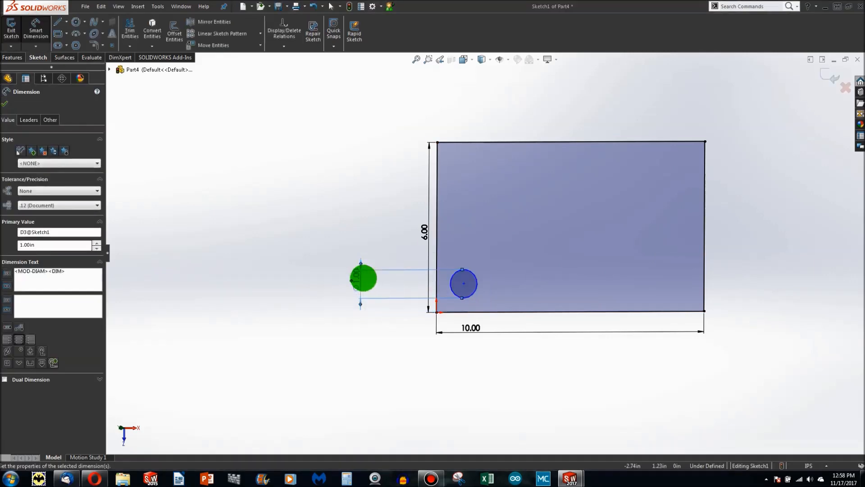
Dimension the vertical distance from the circle's center to the rectangle's lower edge as 1 in.
scroll(448, 296, down, 3)
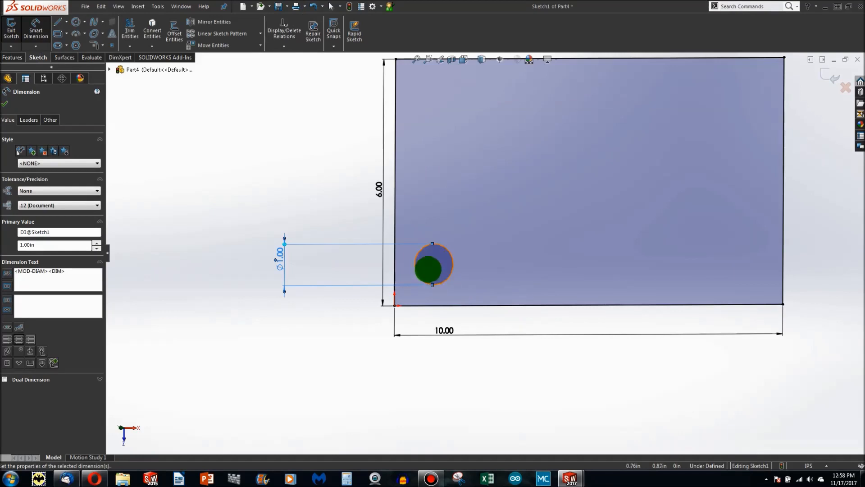
click(433, 262)
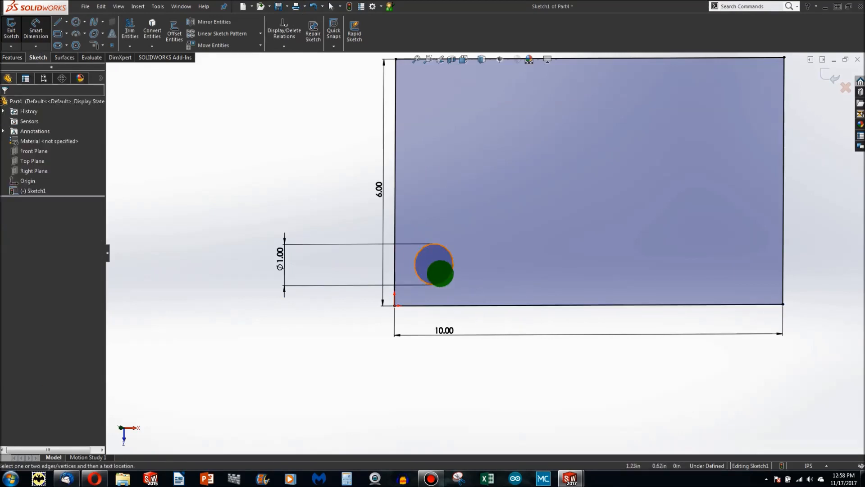
click(433, 264)
click(445, 305)
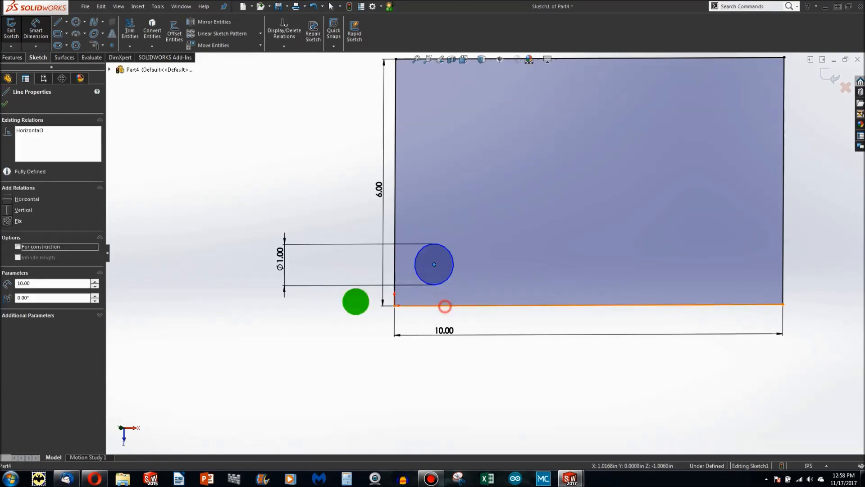
click(319, 326)
text(1)
key(Return)
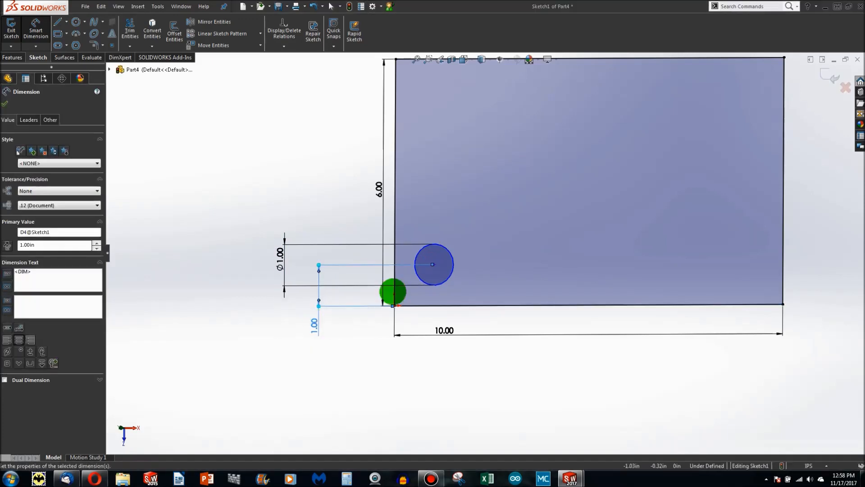
Dimension the horizontal distance from the rectangle's left edge to the circle's center as 1 in.
drag(394, 274, 434, 264)
click(434, 264)
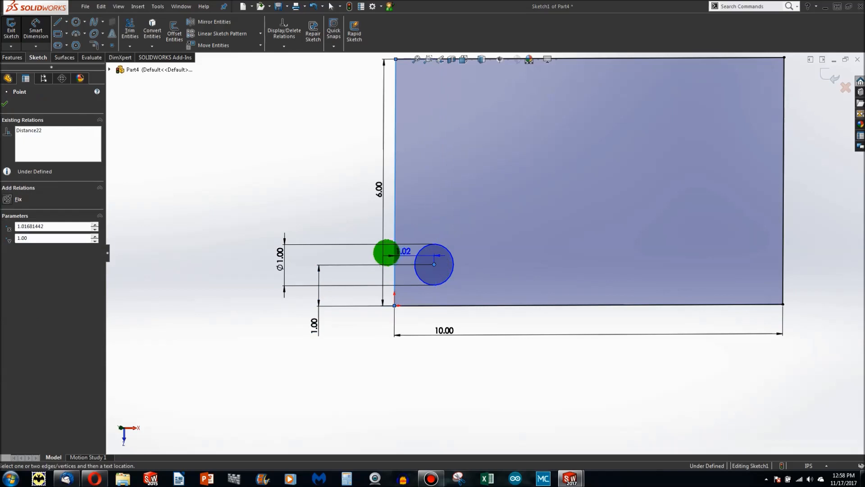
click(353, 256)
text(1)
key(Return)
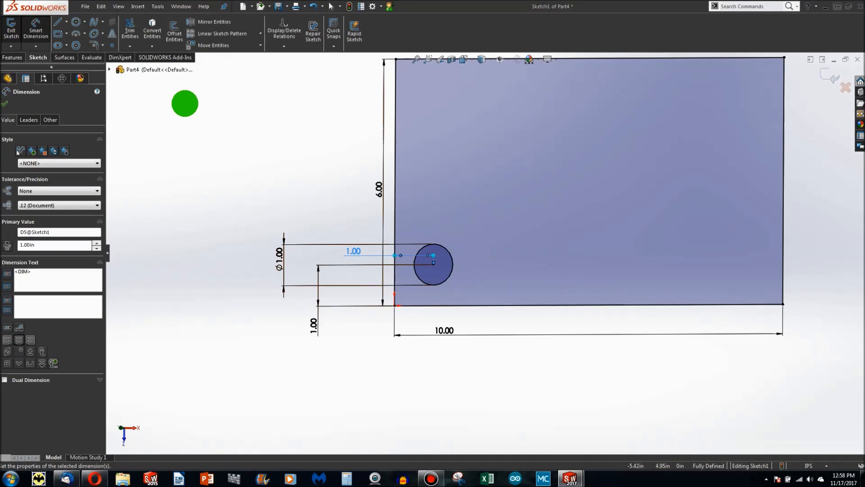
click(185, 103)
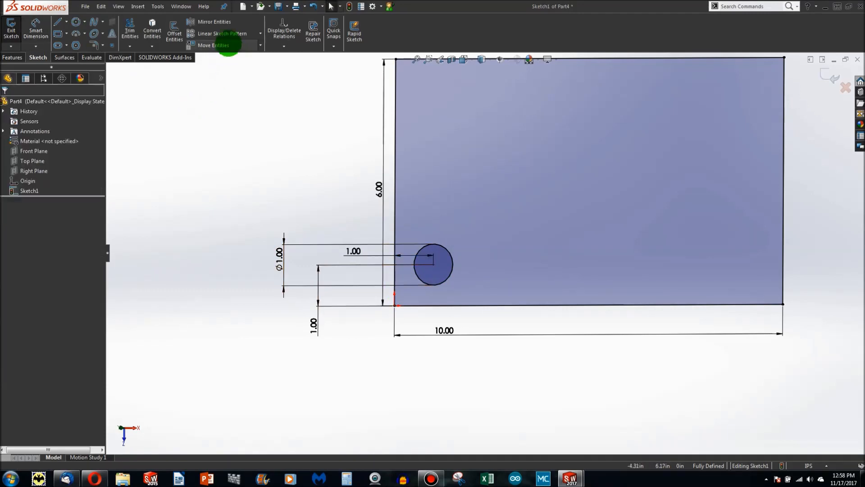
Create a linear sketch pattern of the 1 in circle with 6 instances spaced 1.5 in apart along the X-axis.
click(226, 34)
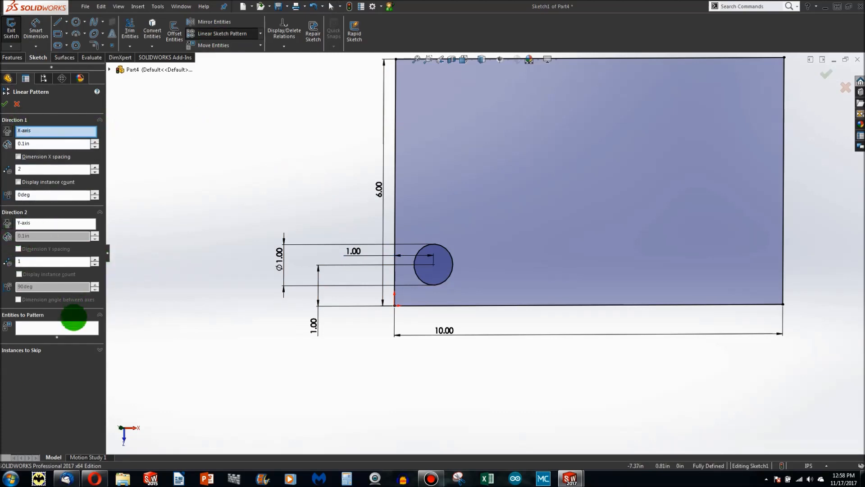
click(73, 328)
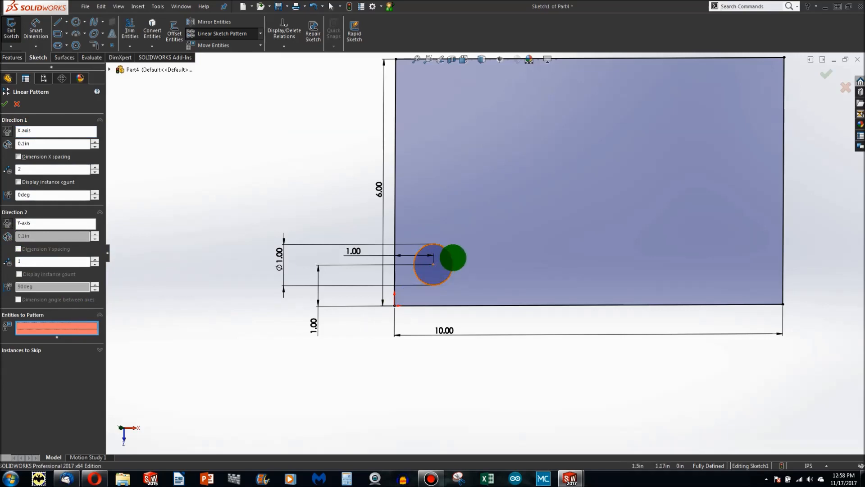
click(453, 257)
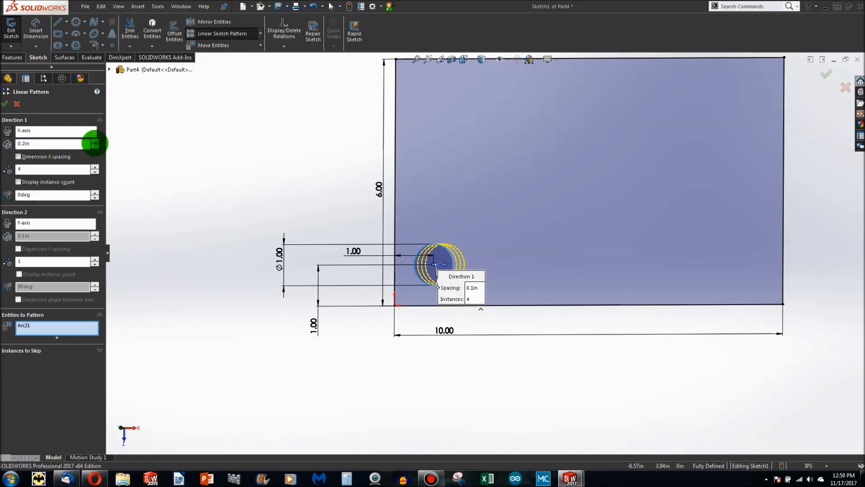
click(94, 147)
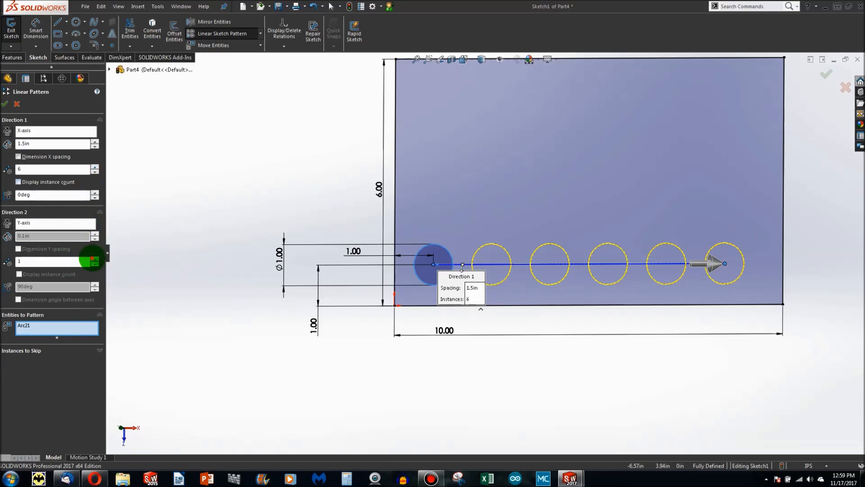
Add 4 instances spaced 1.4 in apart along the Y-axis and finish the linear pattern.
click(95, 259)
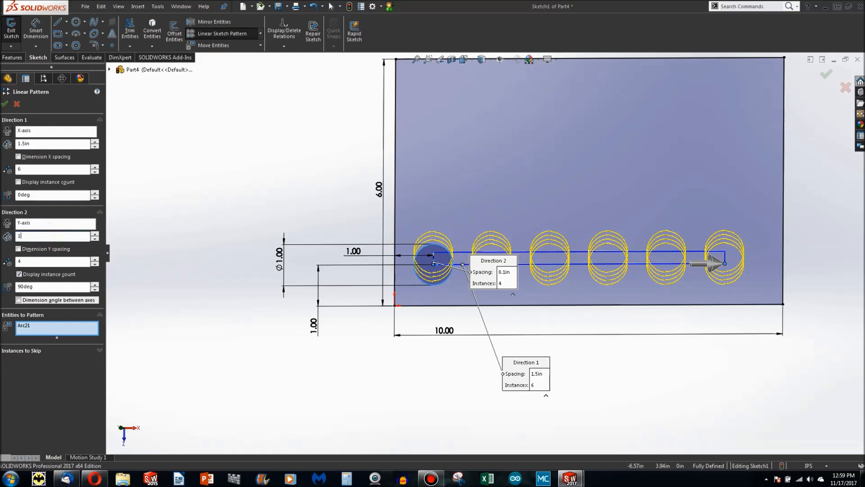
key(Return)
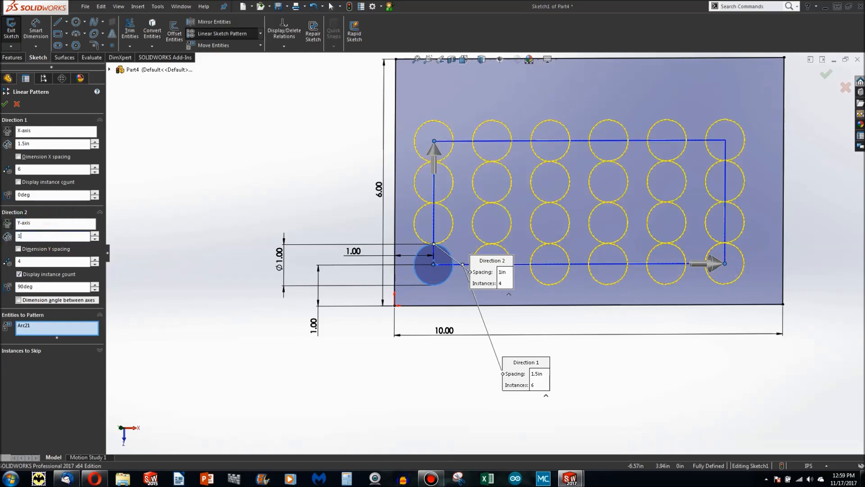
key(Return)
scroll(468, 239, up, 2)
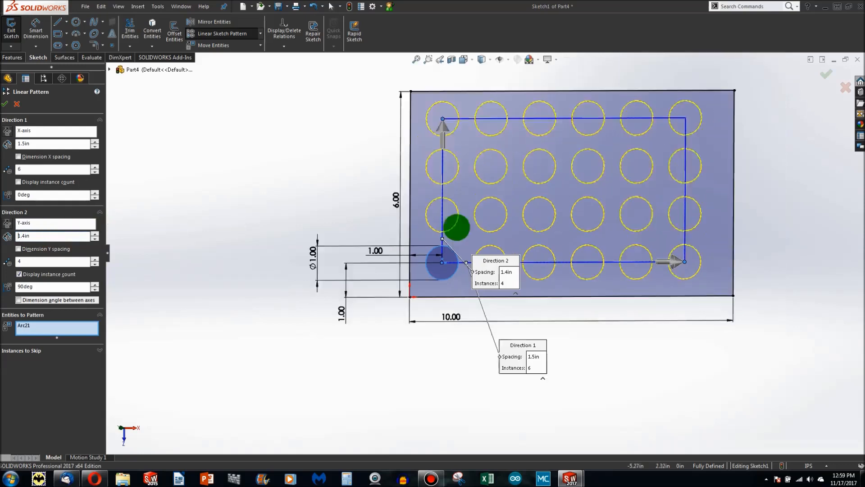
scroll(621, 158, down, 2)
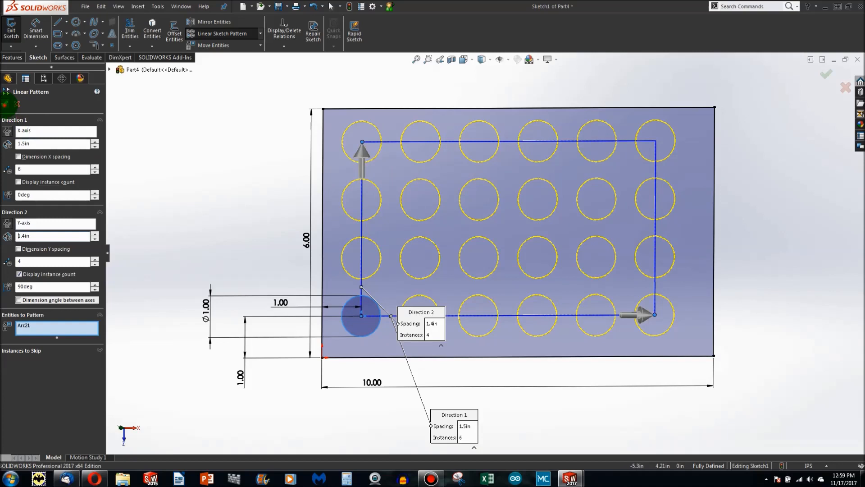
click(5, 104)
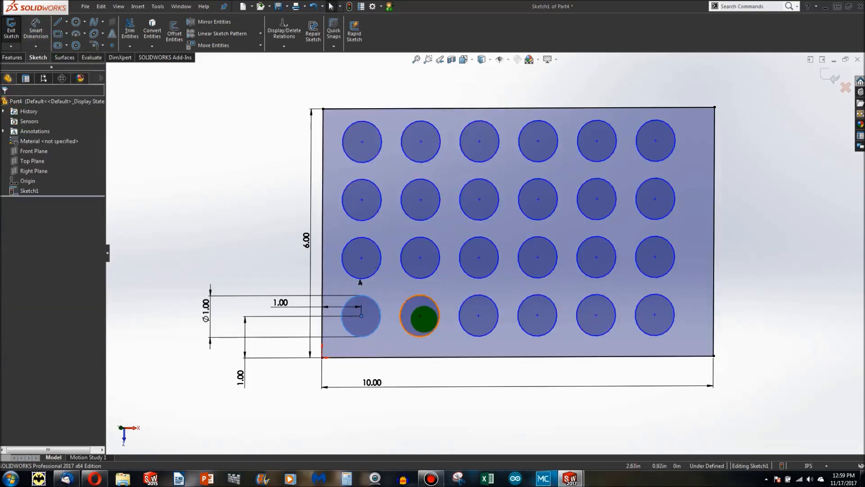
Spread the pattern by moving the bottom row's second circle upward, and try to dimension from the seed circle's center.
drag(420, 316, 457, 237)
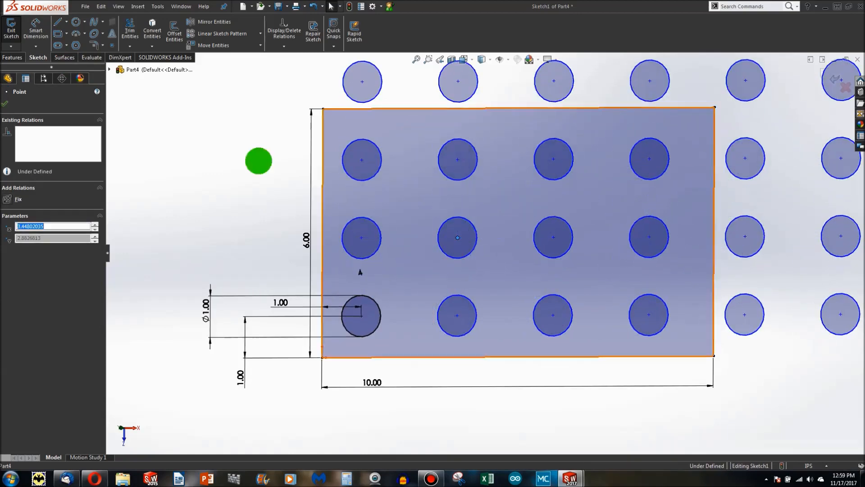
click(41, 33)
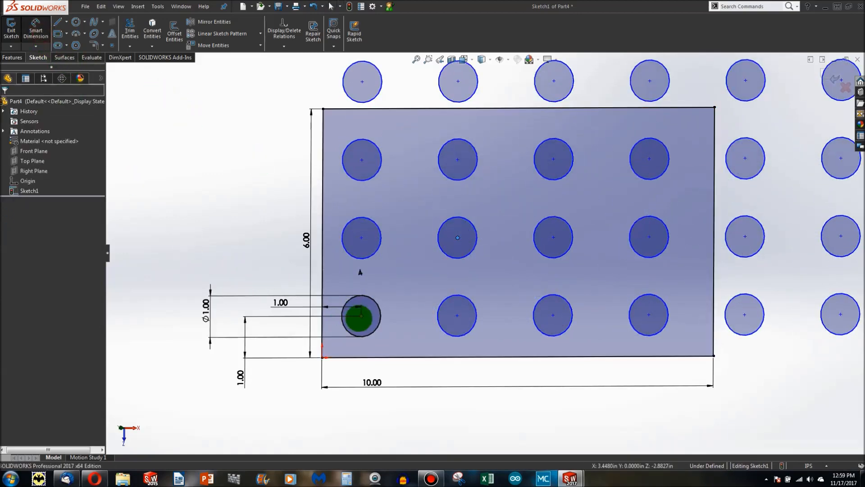
click(362, 319)
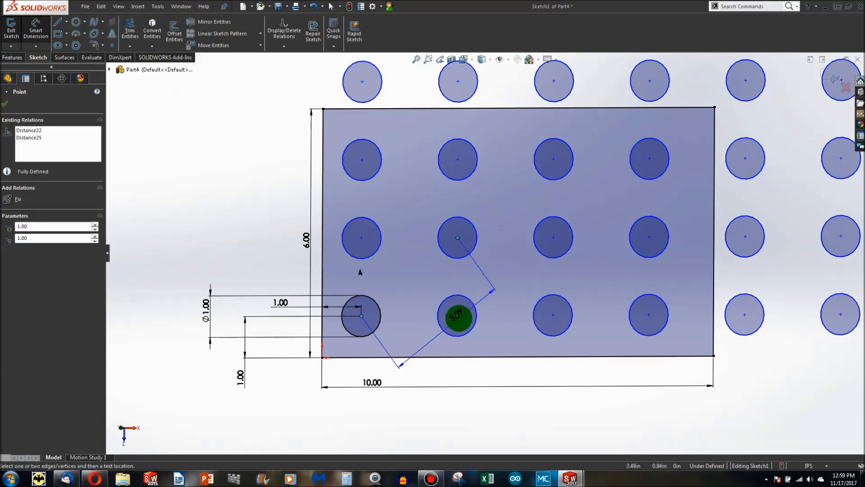
key(Delete)
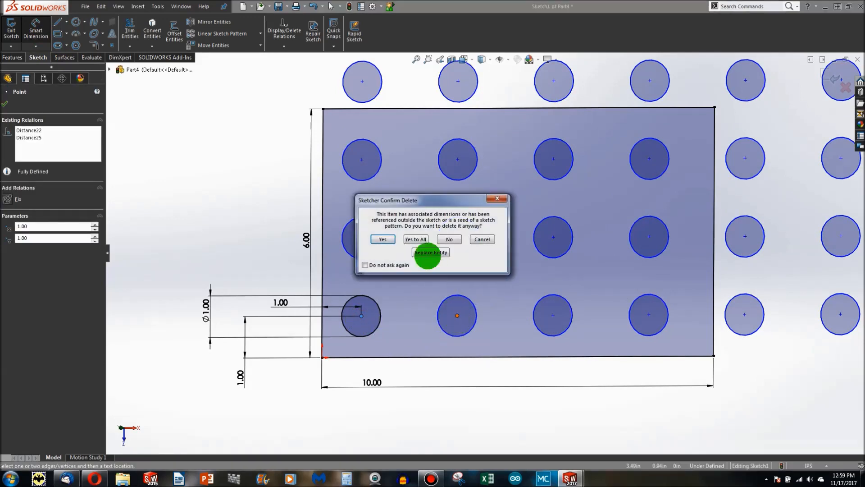
click(482, 239)
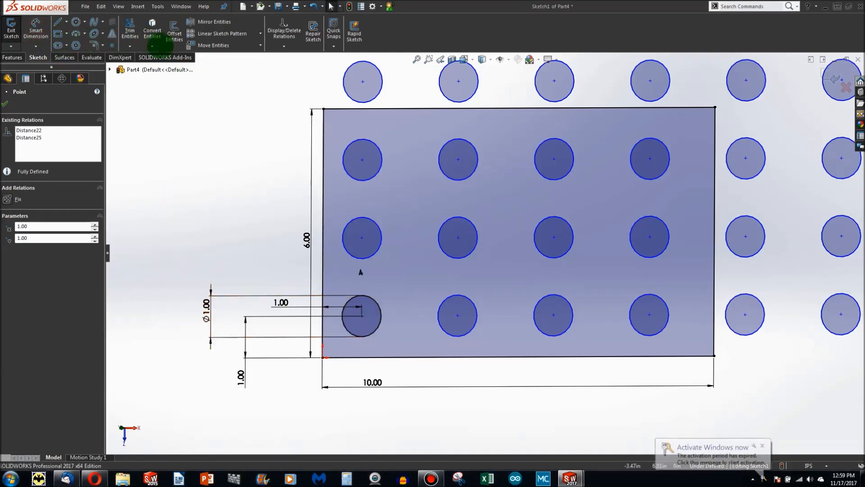
Dimension the distance between the centers of the bottom row's first two circles as 1.5 in.
click(35, 28)
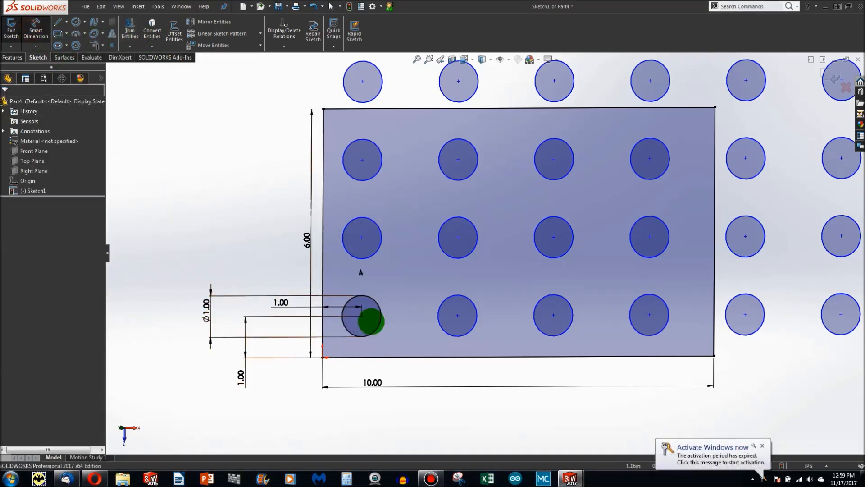
click(362, 316)
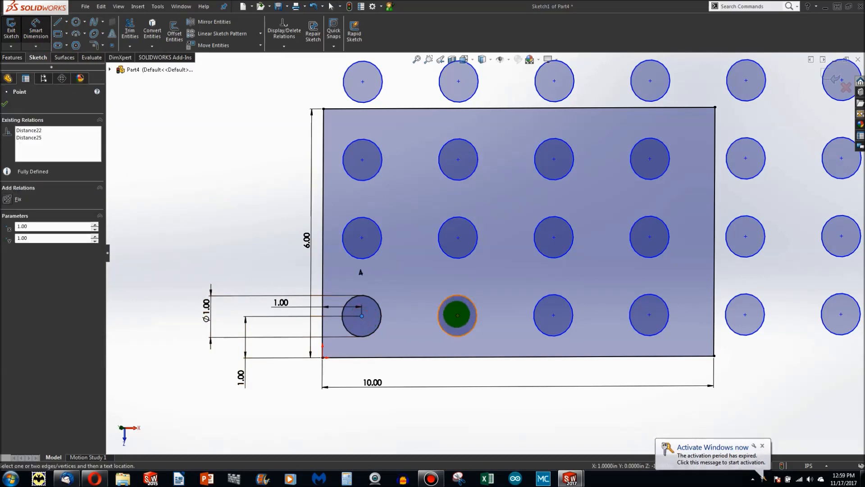
click(457, 315)
click(408, 364)
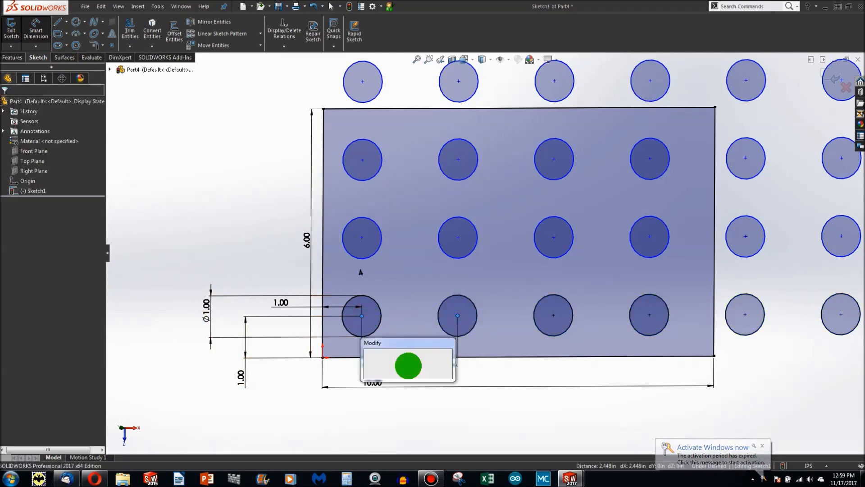
text(1.5)
key(Return)
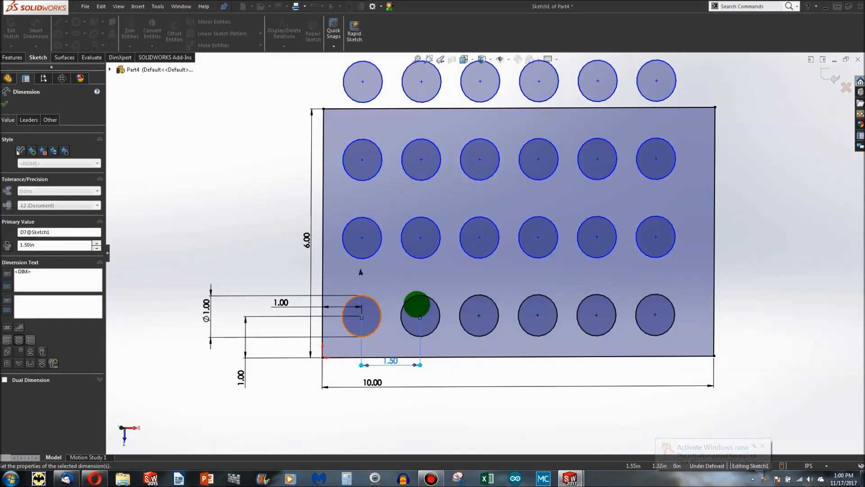
Dimension the distance between the third column's two lowest circle centers as 1.4 in.
click(479, 318)
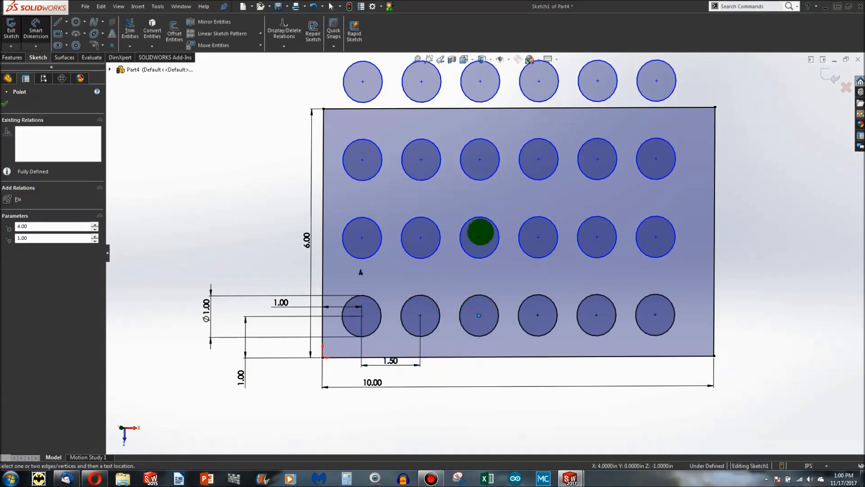
click(479, 238)
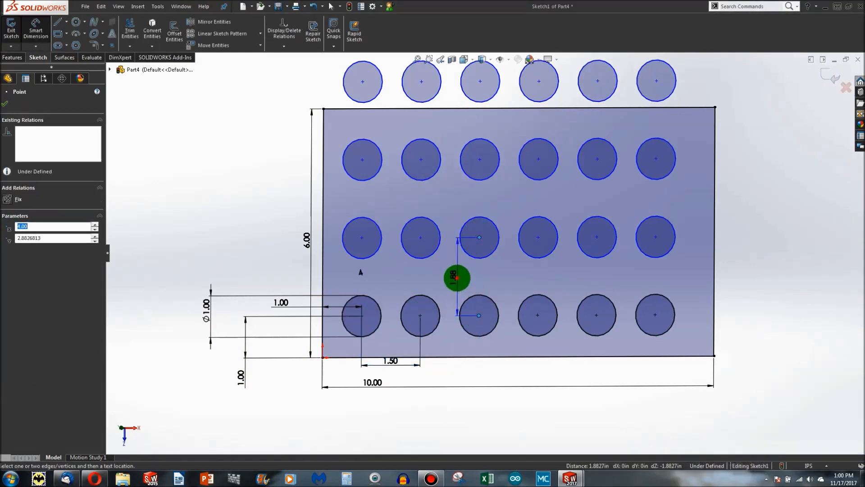
click(458, 277)
text(1.4)
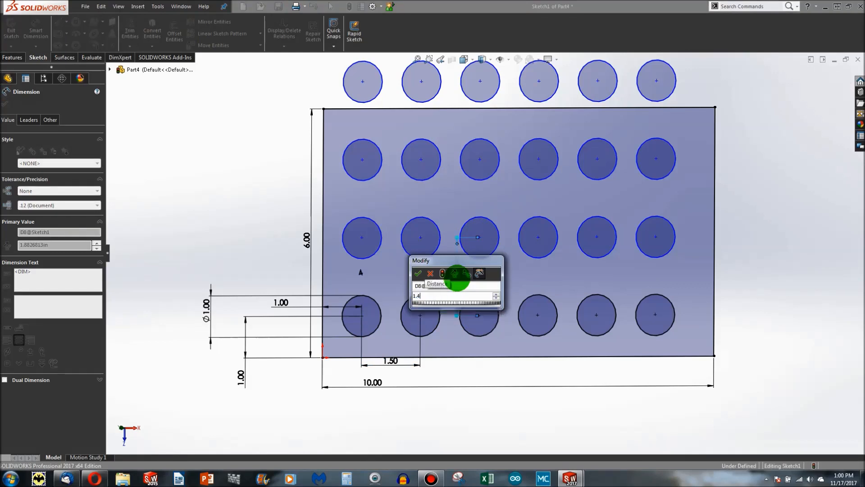
key(Return)
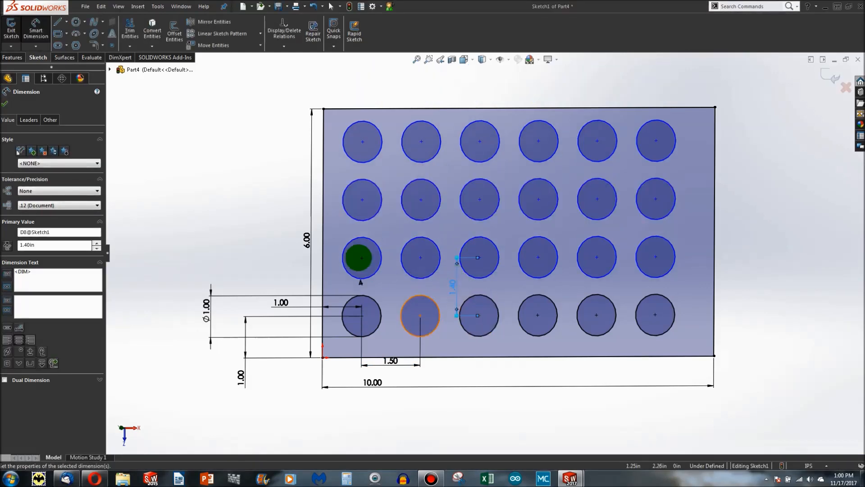
key(Escape)
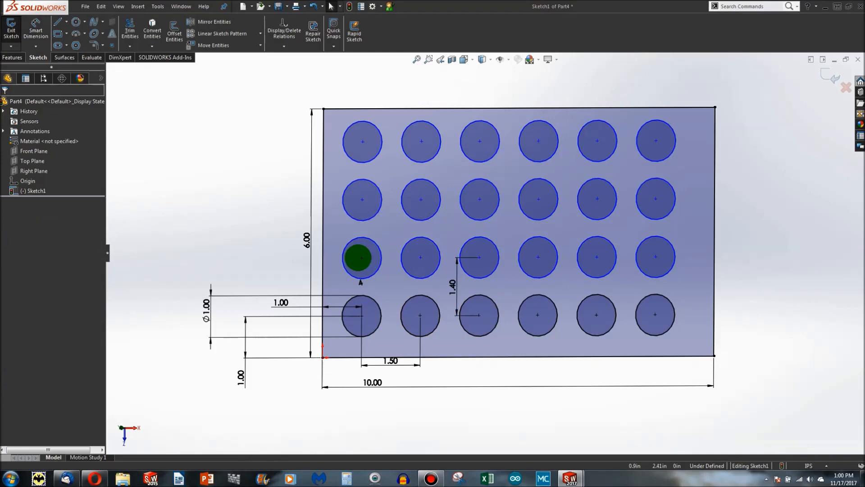
Shift the upper rows sideways to test their freedom, and add a vertical relation between the top-left and bottom-left circle centers.
drag(362, 258, 464, 223)
click(220, 212)
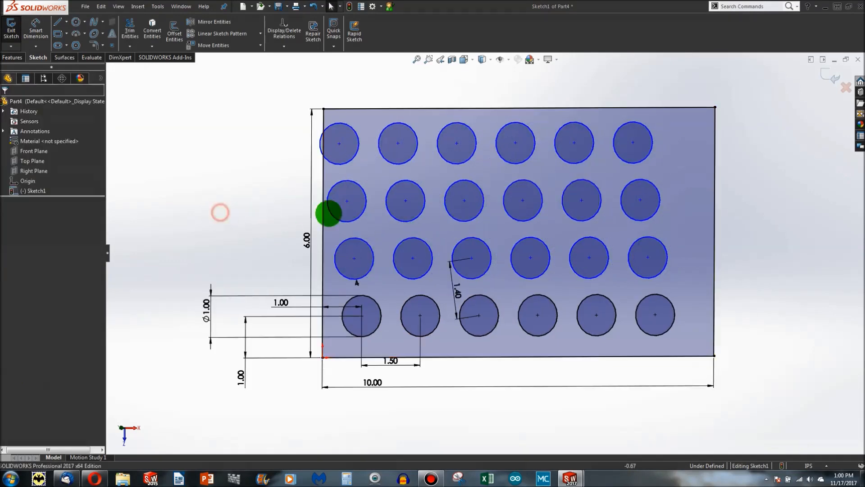
mouse_move(338, 143)
mouse_down()
mouse_move(442, 164)
mouse_move(331, 144)
mouse_move(178, 243)
mouse_move(249, 183)
mouse_move(346, 143)
mouse_up()
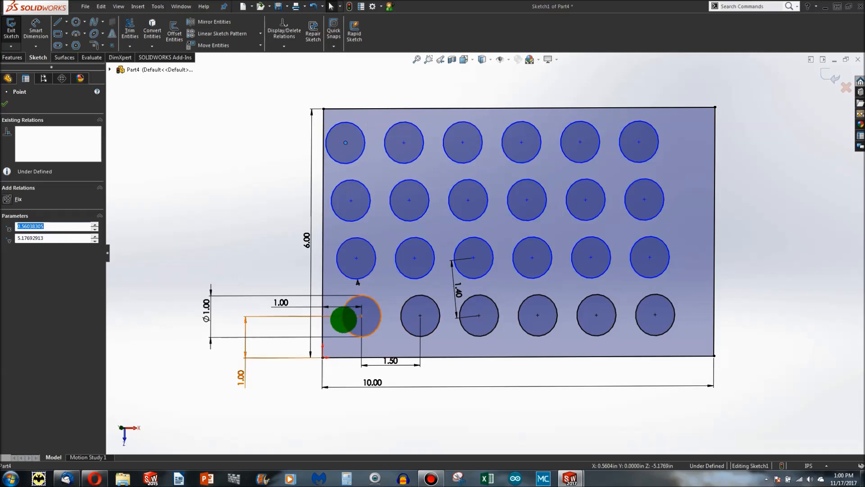
ctrl+click(360, 316)
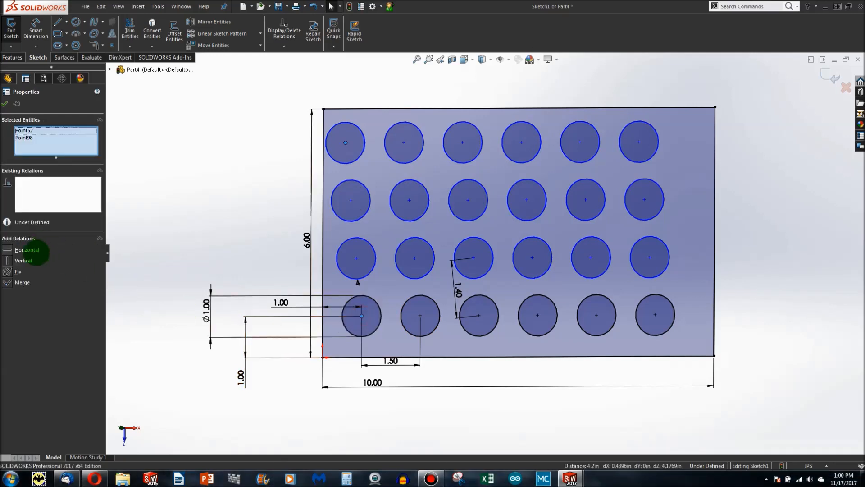
click(9, 260)
click(155, 206)
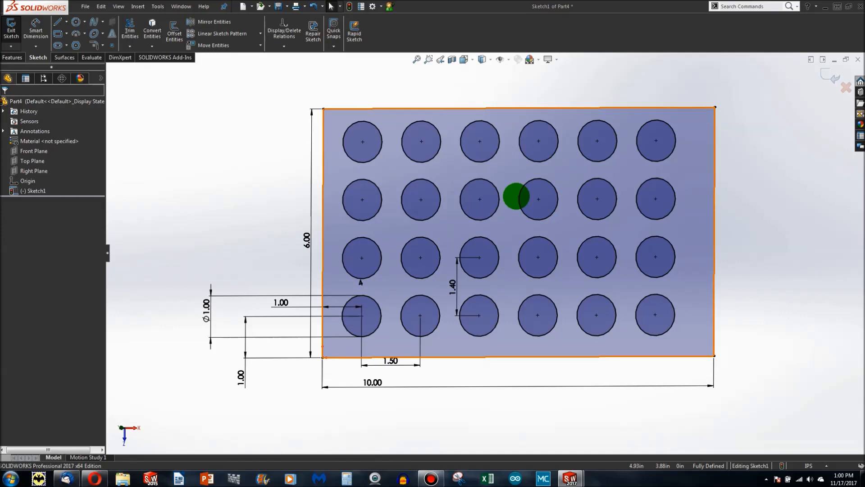
click(757, 193)
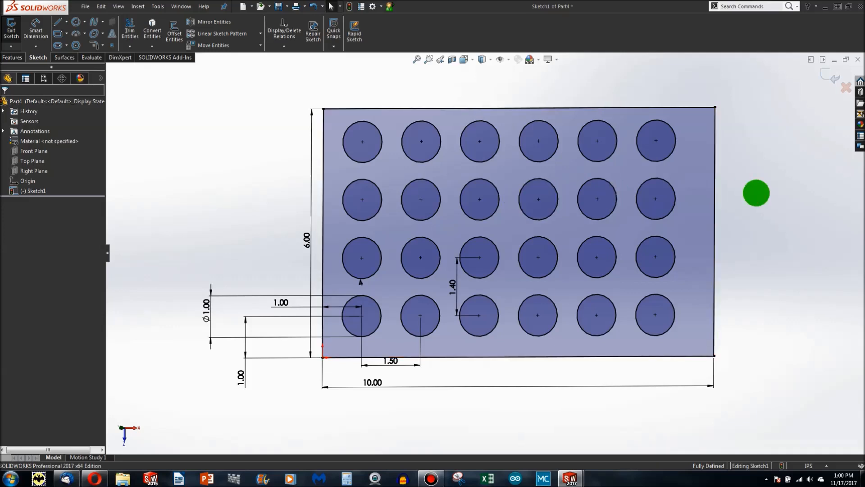
Try a linear sketch pattern of the top-left circle with the first direction angled at 45 degrees.
key(f)
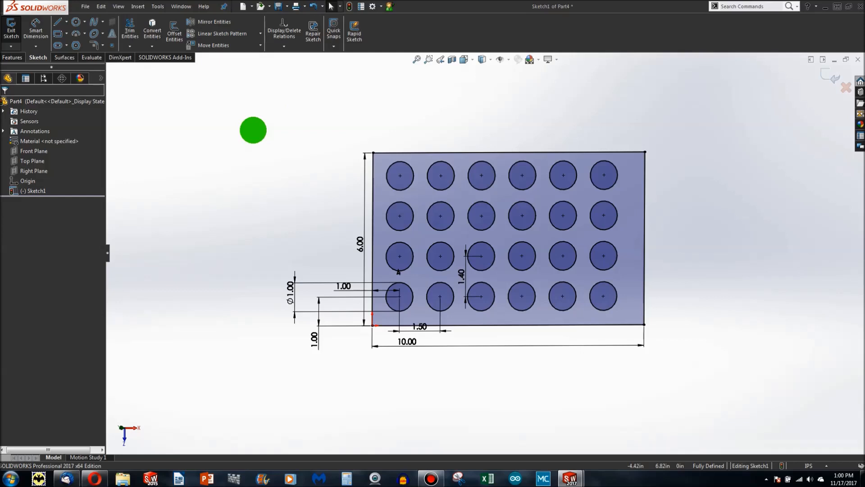
scroll(489, 206, down, 1)
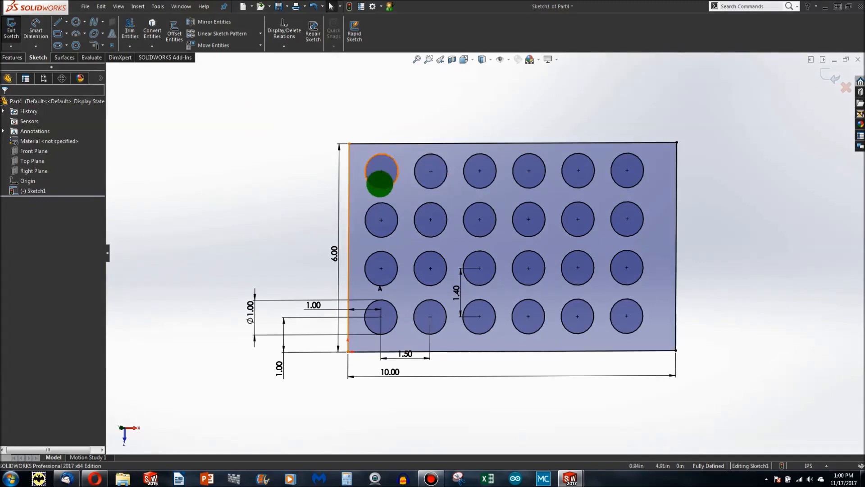
click(371, 186)
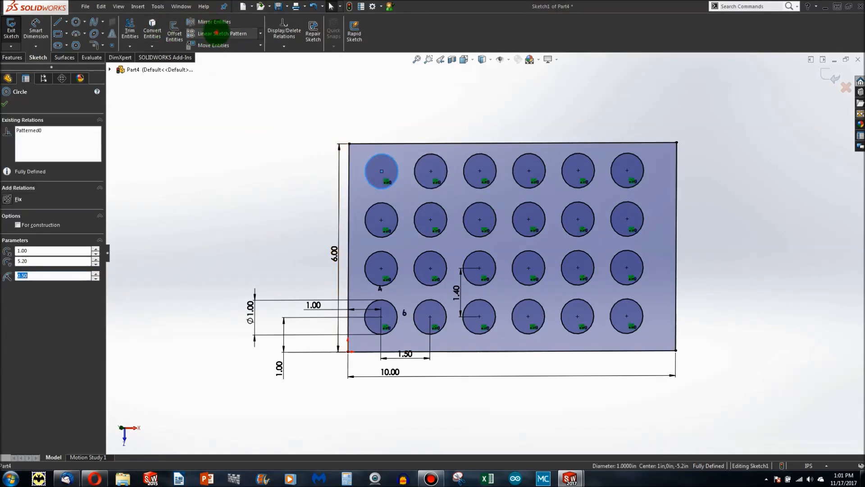
click(218, 33)
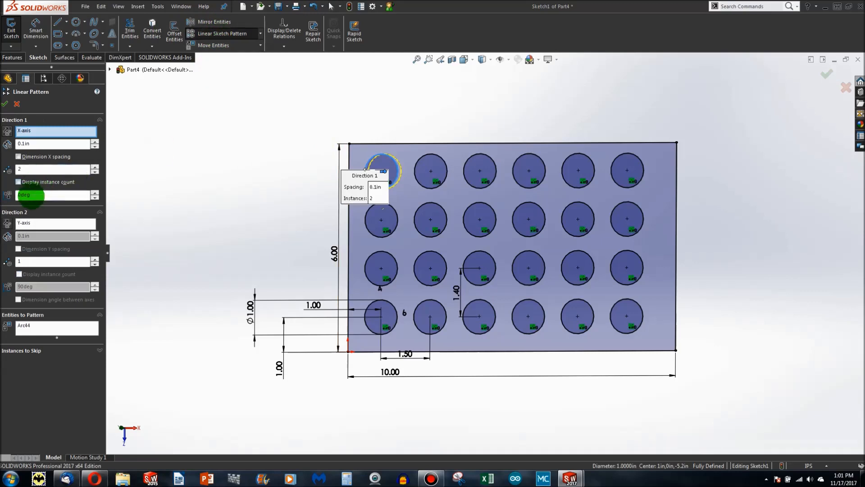
double_click(35, 196)
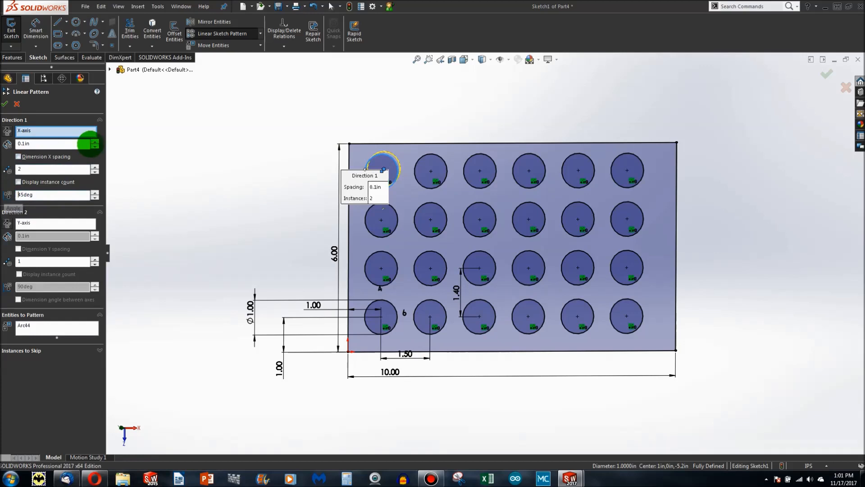
drag(405, 147, 414, 136)
click(5, 104)
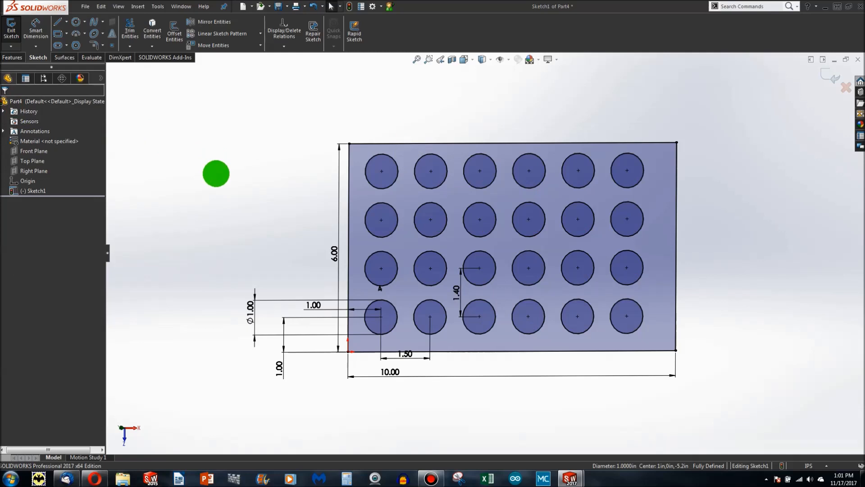
Delete the entire rectangle and circle pattern from the sketch, including all associated dimensions.
mouse_move(198, 108)
mouse_down()
mouse_move(510, 402)
mouse_move(749, 460)
mouse_move(757, 416)
mouse_move(747, 409)
mouse_up()
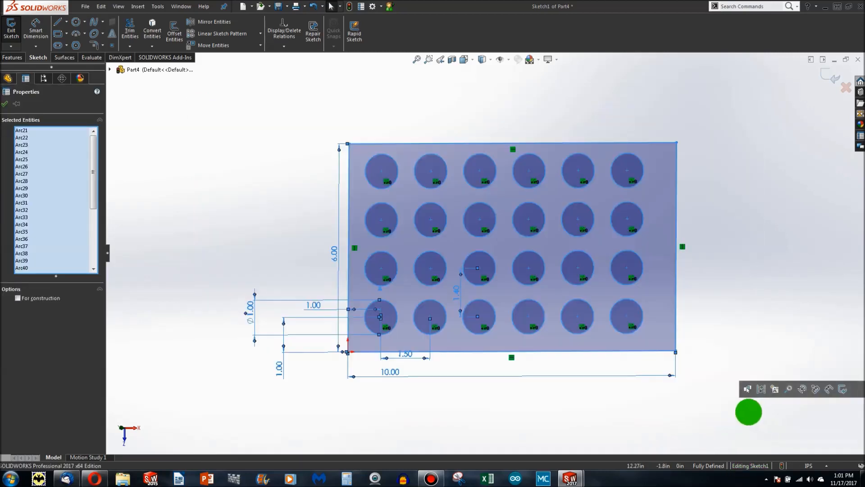
key(Delete)
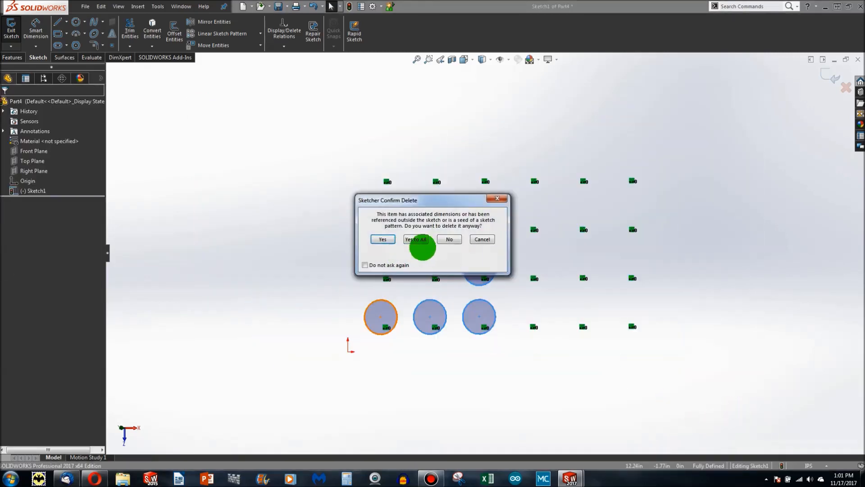
click(419, 239)
scroll(412, 293, up, 4)
scroll(411, 316, down, 4)
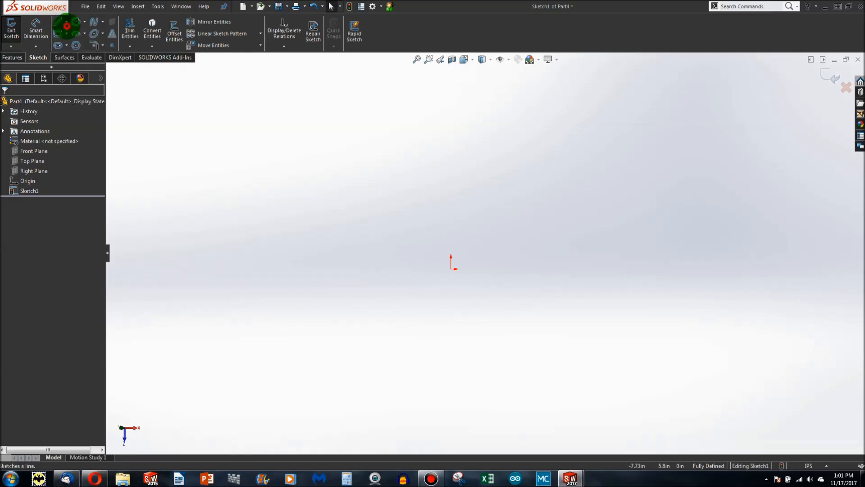
Sketch a vertical midpoint line centered on the origin, about 7.86 in long.
click(67, 24)
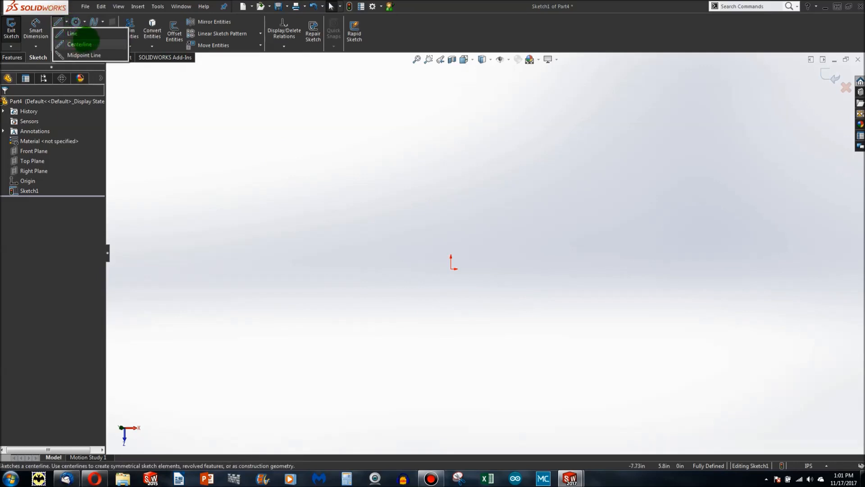
click(87, 55)
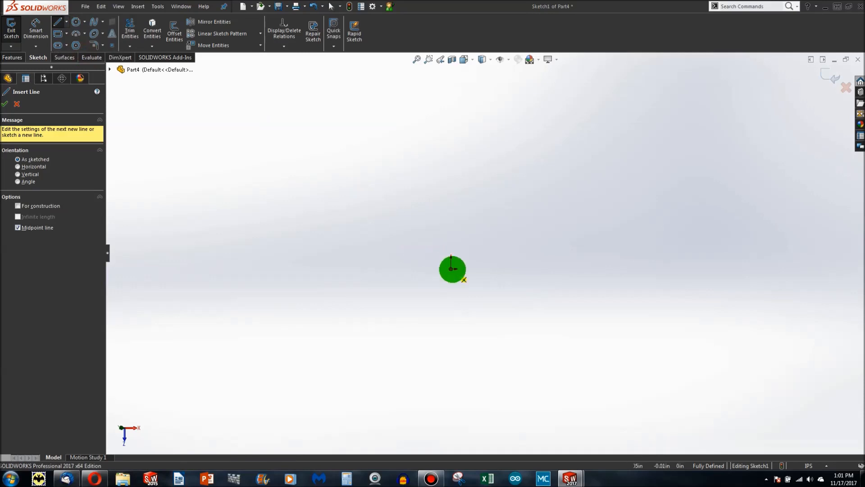
click(453, 269)
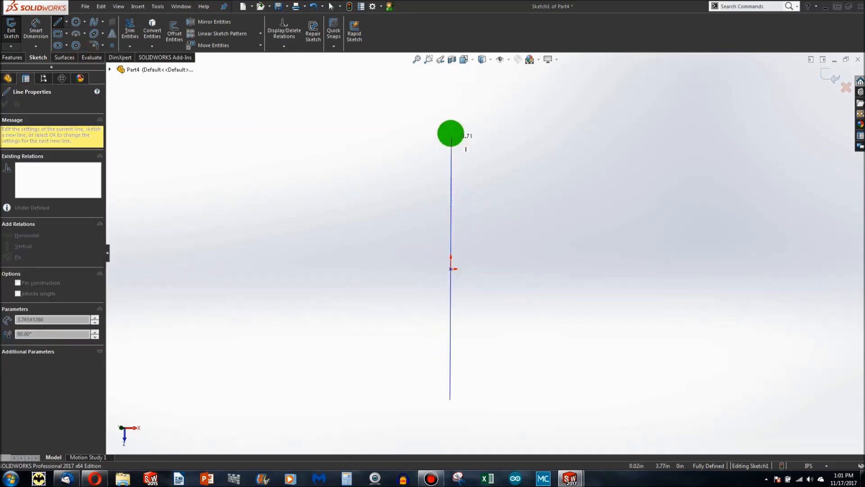
click(451, 131)
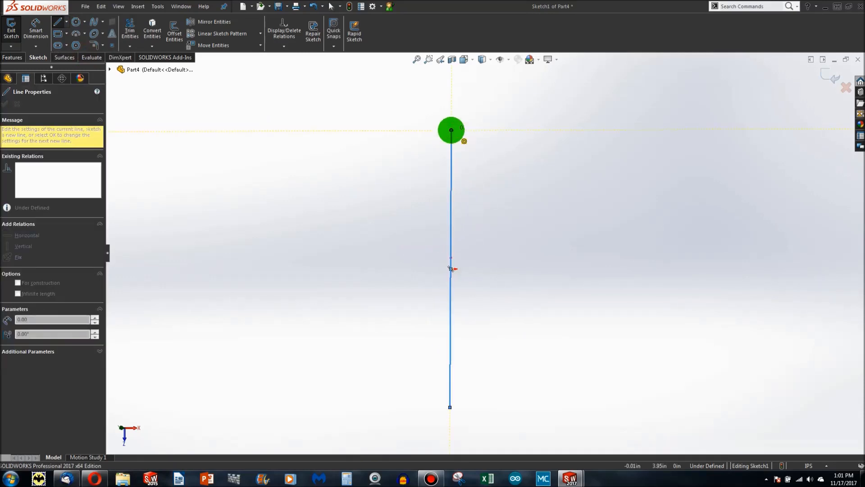
key(Escape)
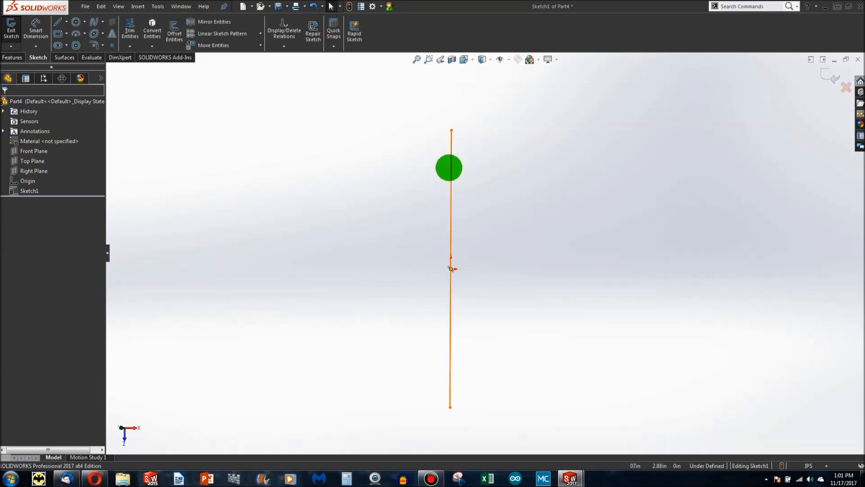
click(451, 167)
click(66, 22)
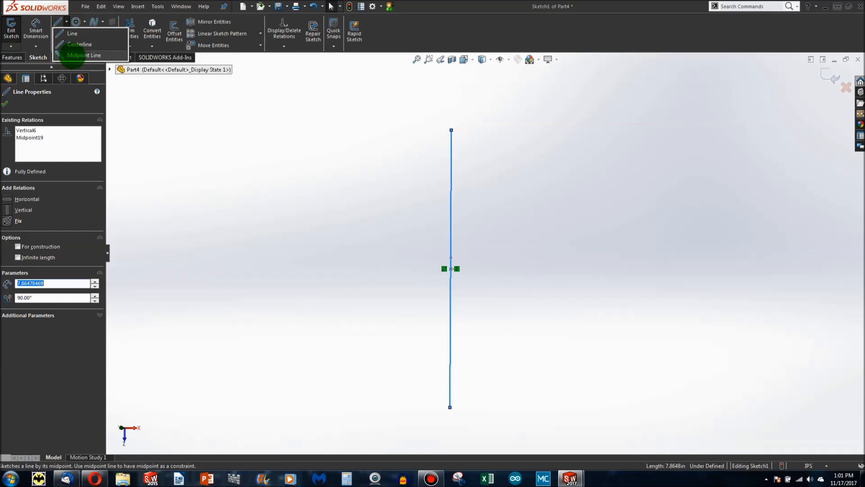
click(76, 55)
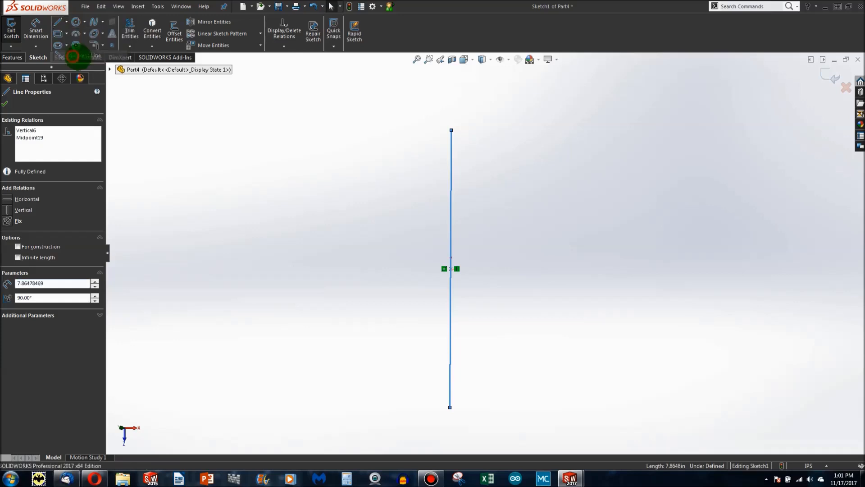
click(451, 269)
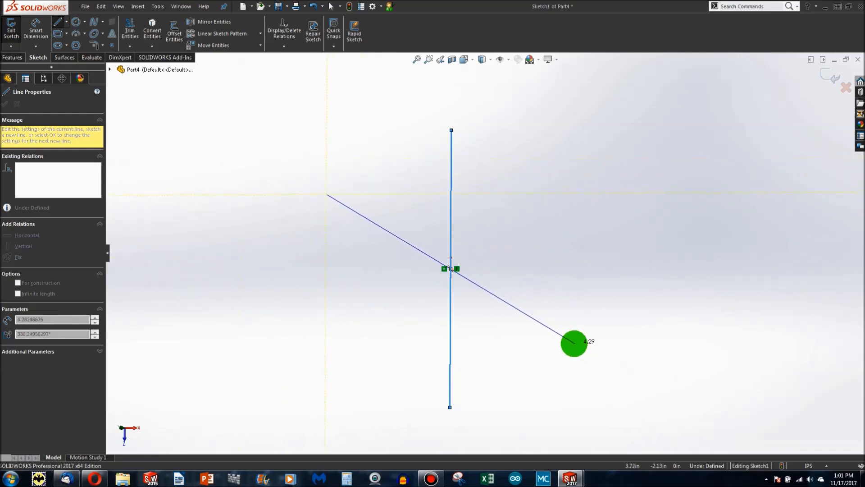
key(Escape)
Dimension the vertical line's length as 6 in and convert it to construction geometry.
click(31, 35)
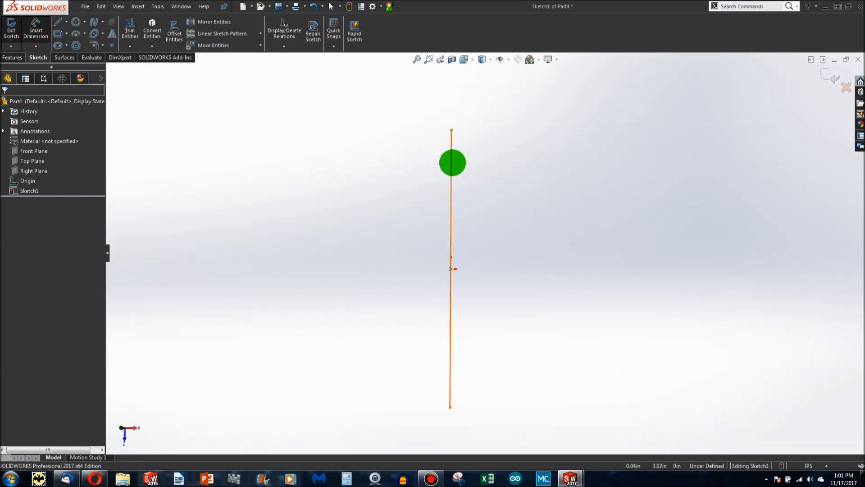
click(453, 162)
click(412, 158)
text(6)
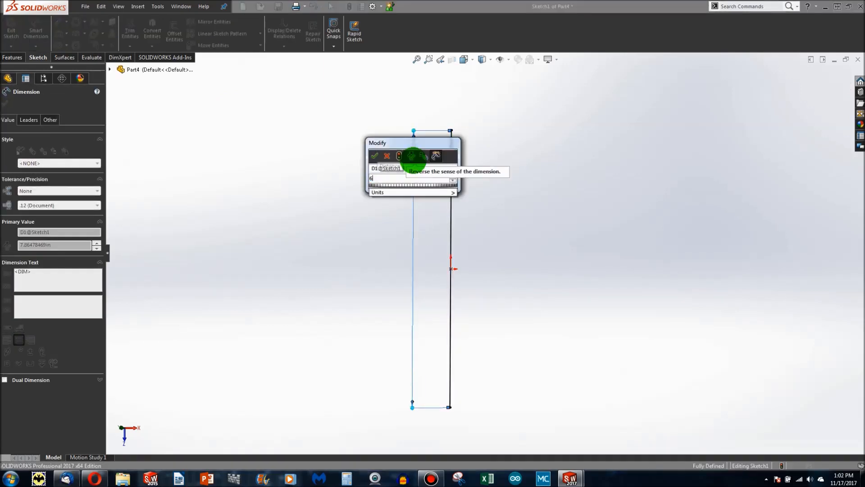
key(Return)
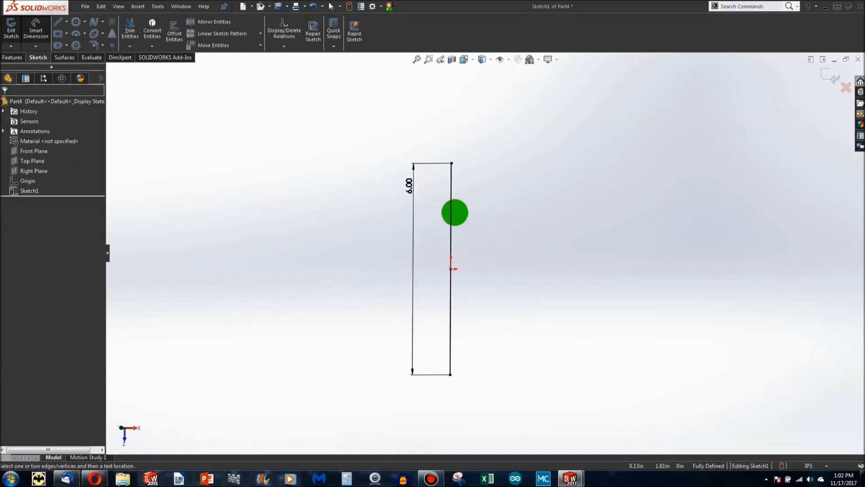
click(452, 212)
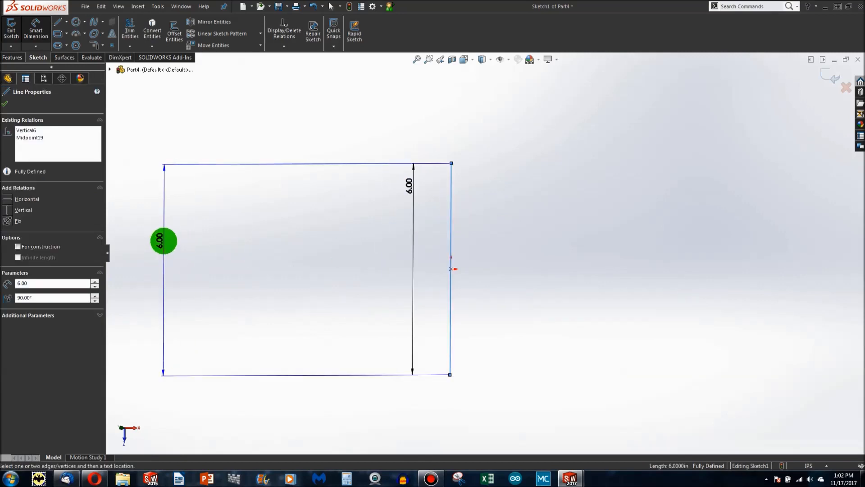
key(Escape)
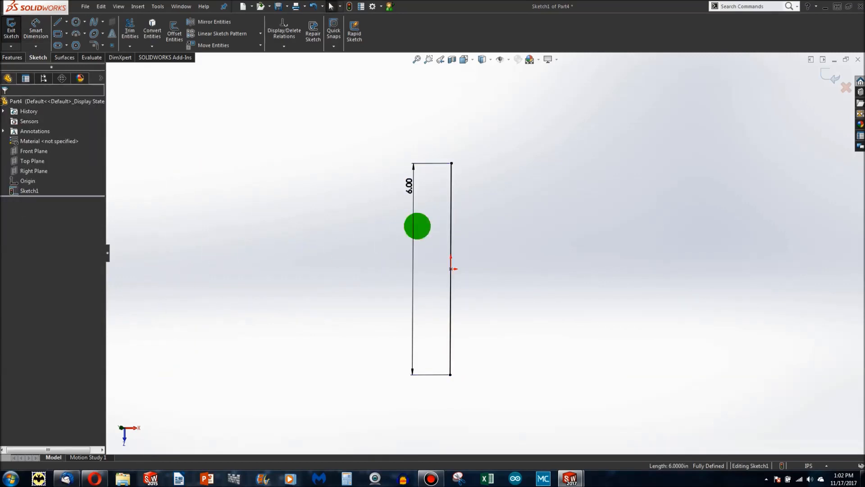
click(450, 222)
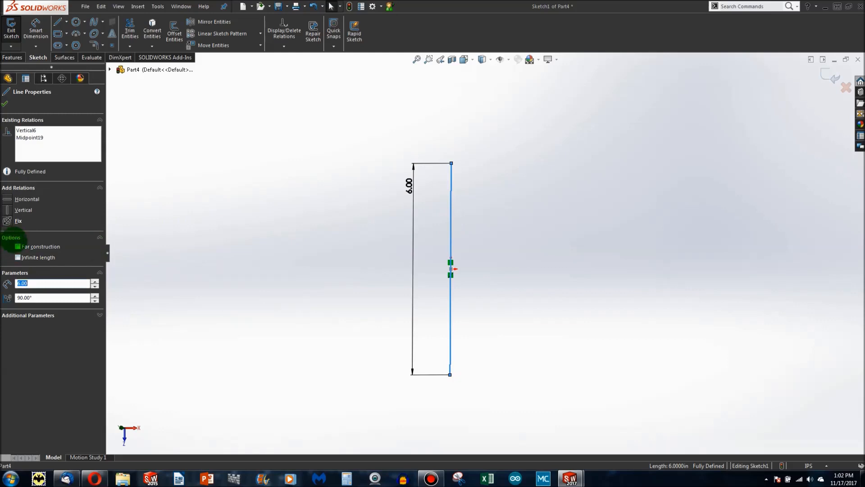
click(286, 270)
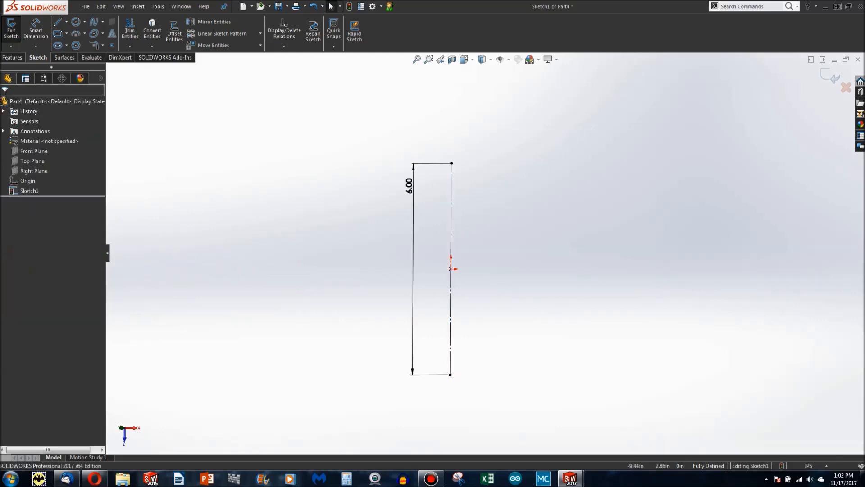
Sketch a 3-point arc of about 3.04 in radius between the construction line's endpoints, bulging to its right side.
click(75, 33)
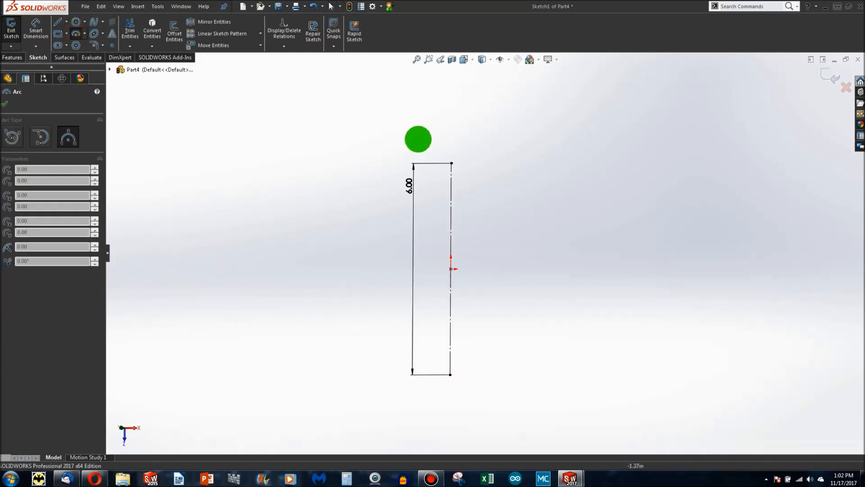
drag(452, 163, 451, 388)
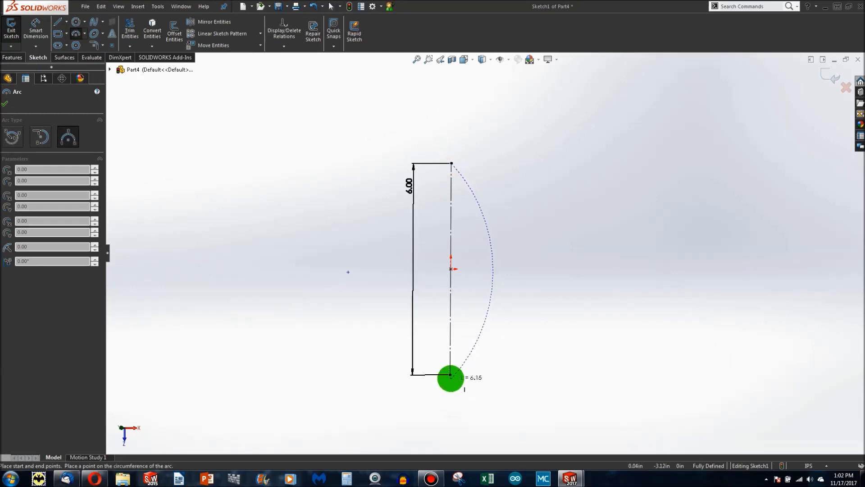
click(567, 269)
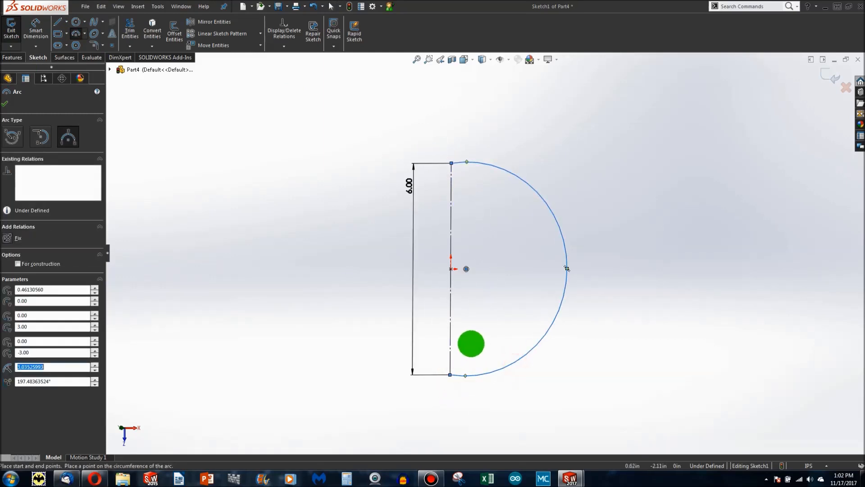
key(Escape)
click(464, 163)
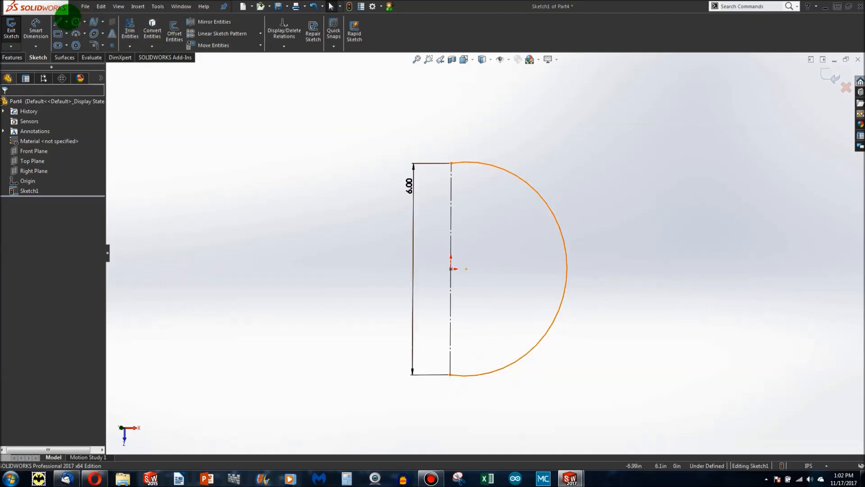
Sketch a horizontal centerline about 3.05 in long, running left from the arc's upper endpoint.
click(66, 22)
click(70, 39)
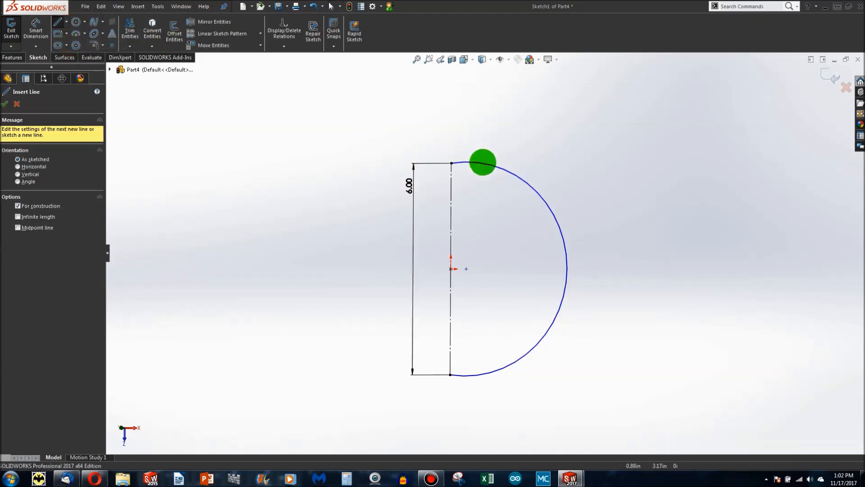
click(451, 163)
click(350, 163)
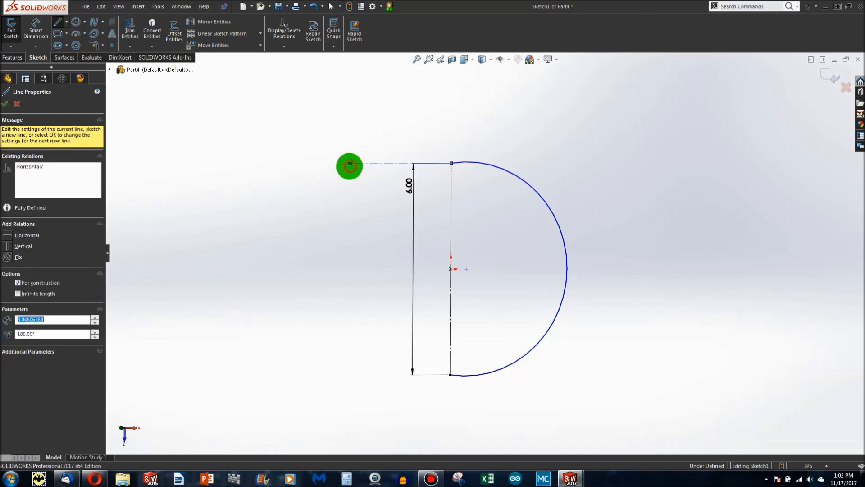
key(Escape)
Add a tangent relation between the arc and the horizontal centerline, and extend the centerline's free end farther left.
click(401, 163)
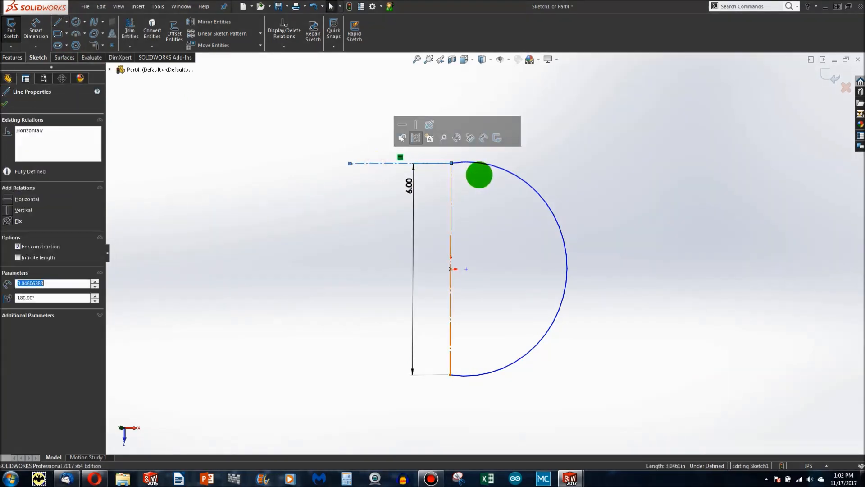
ctrl+click(496, 167)
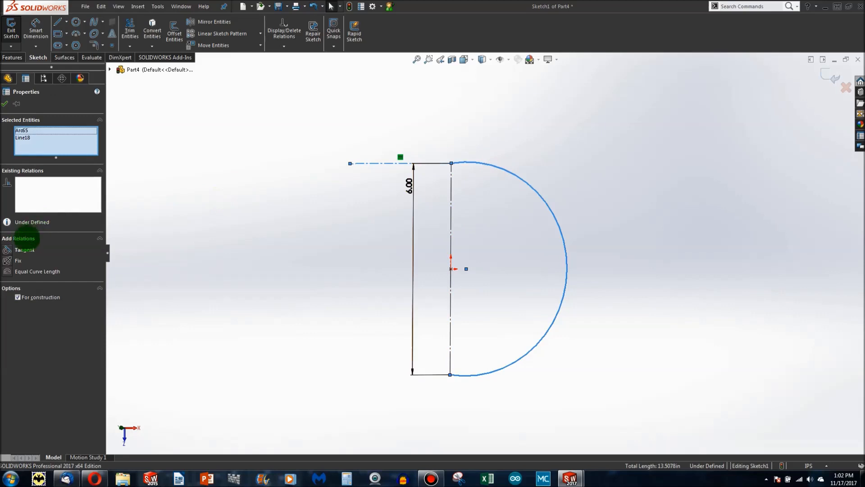
click(13, 250)
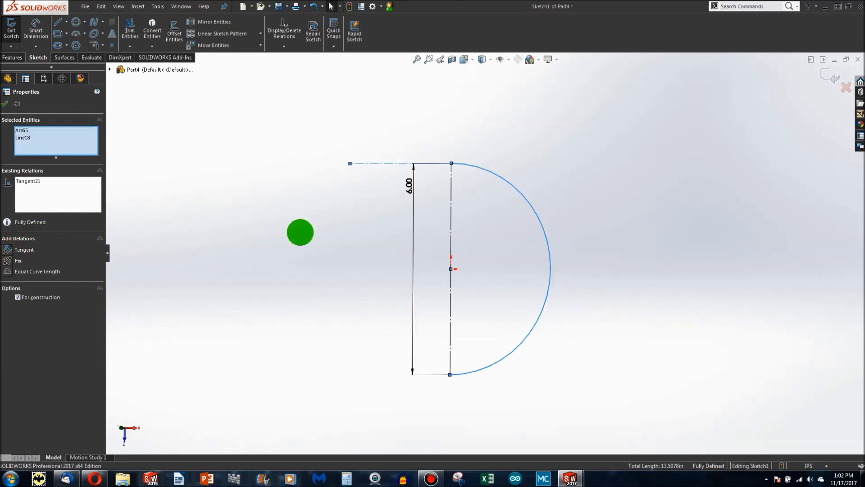
click(299, 232)
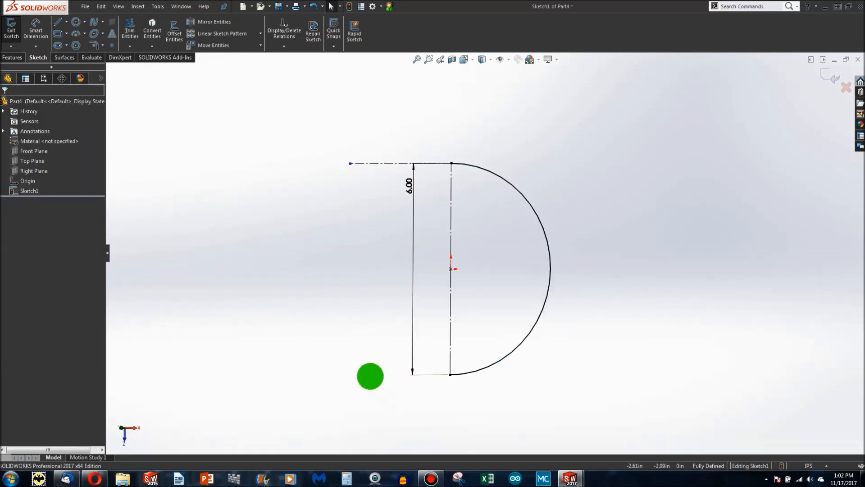
drag(351, 164, 301, 167)
click(363, 247)
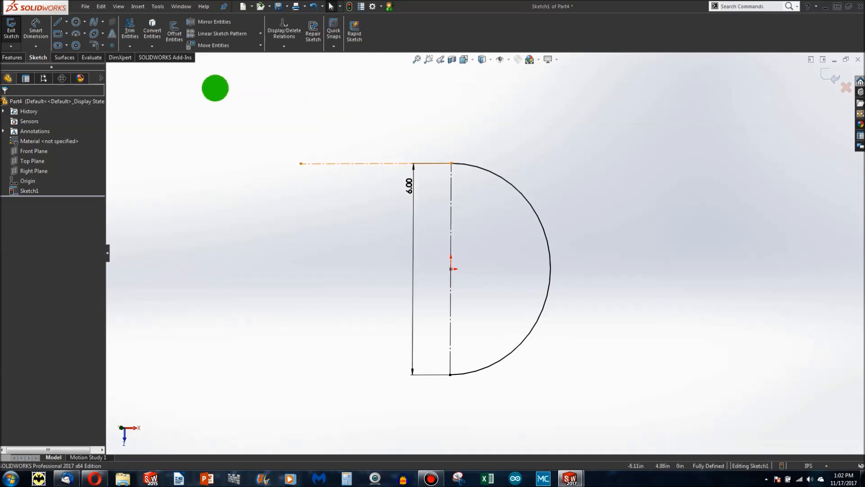
Sketch a smaller 3-point arc of about 1.74 in radius inside the large arc, with both endpoints on the vertical construction line.
click(76, 33)
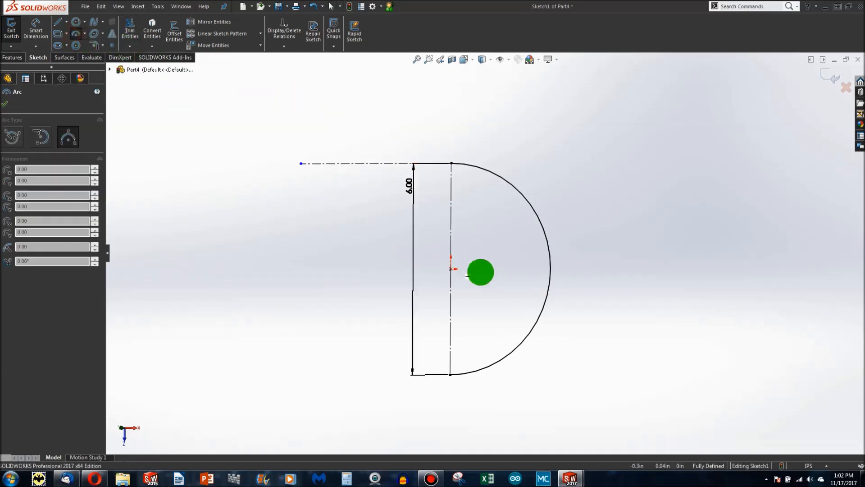
drag(451, 199, 450, 318)
drag(454, 321, 490, 313)
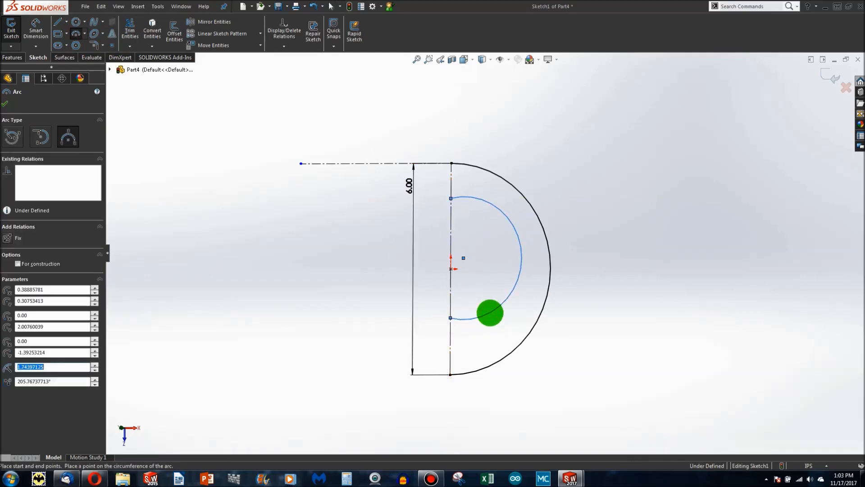
key(Escape)
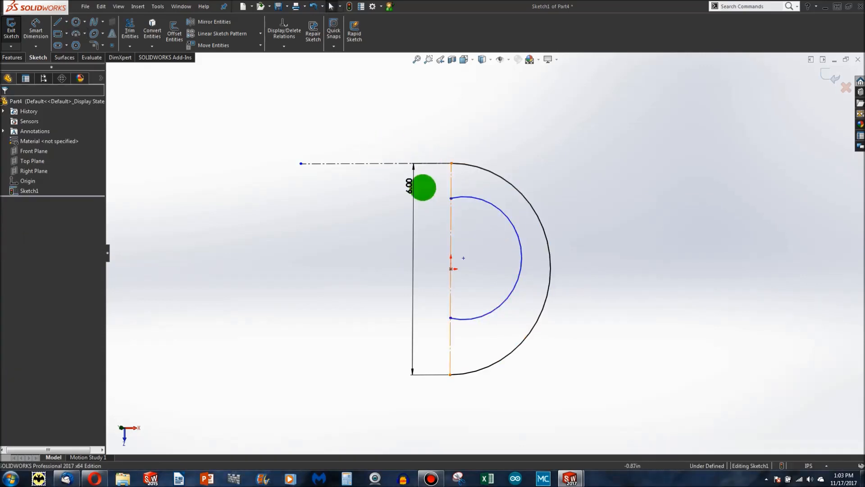
Add a concentric relation between the inner and outer arcs.
click(481, 198)
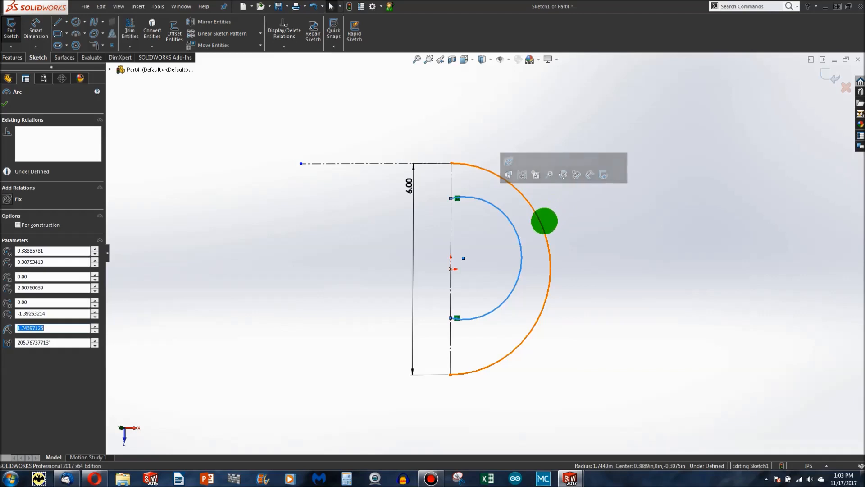
ctrl+click(545, 222)
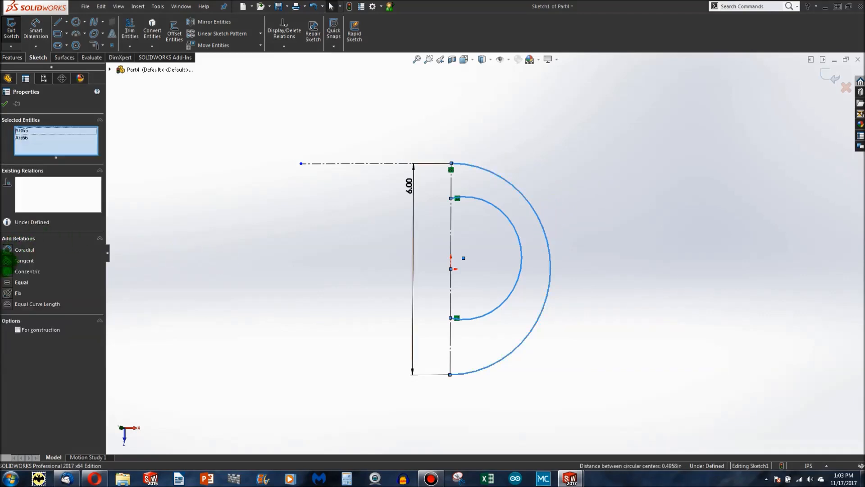
click(8, 271)
click(209, 300)
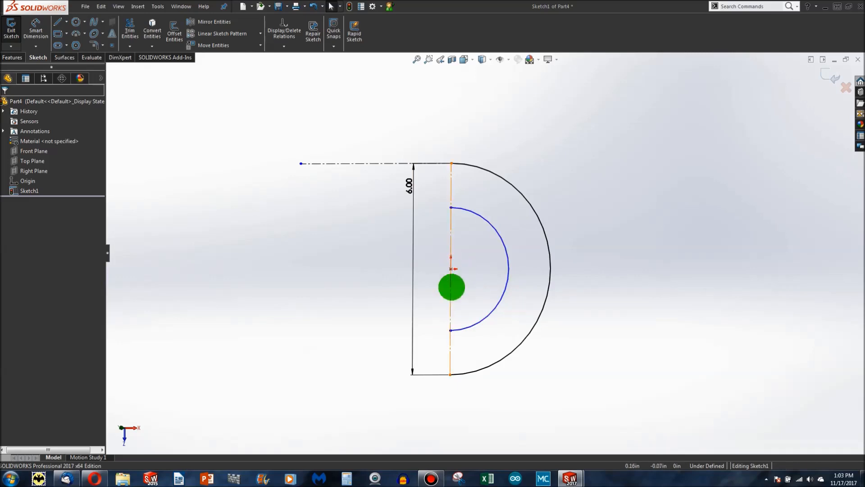
Shrink the inner arc and dimension the vertical distance between its two endpoints as 3 in.
mouse_move(451, 329)
mouse_down()
mouse_move(451, 348)
mouse_move(456, 296)
mouse_move(456, 323)
mouse_up()
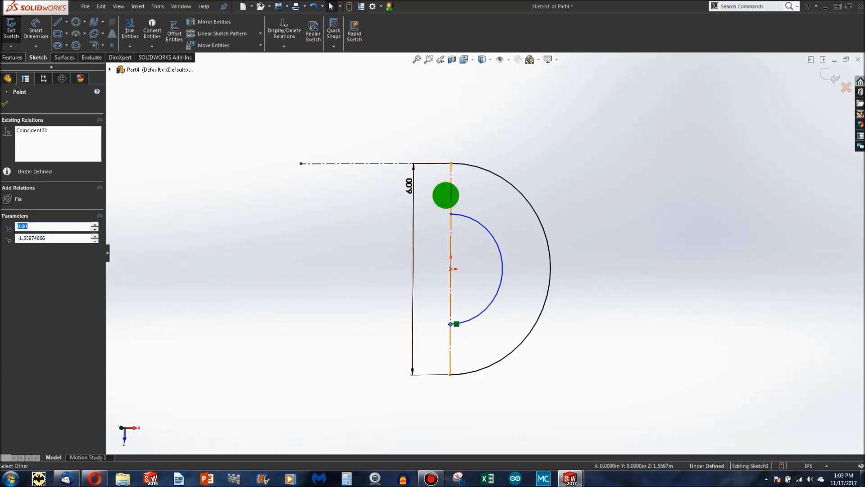
click(35, 27)
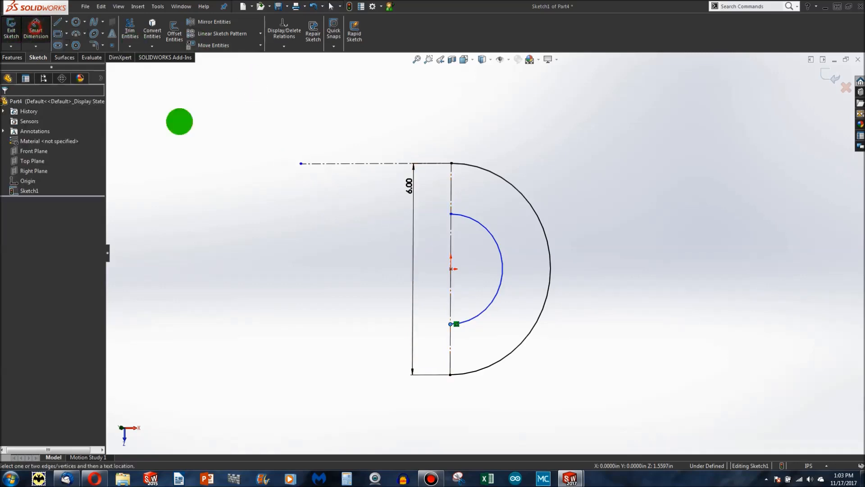
click(451, 214)
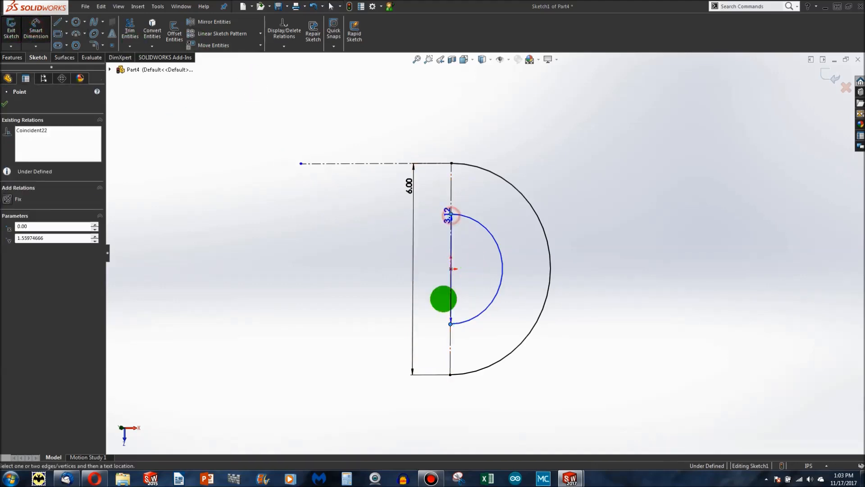
click(451, 324)
click(431, 299)
key(Return)
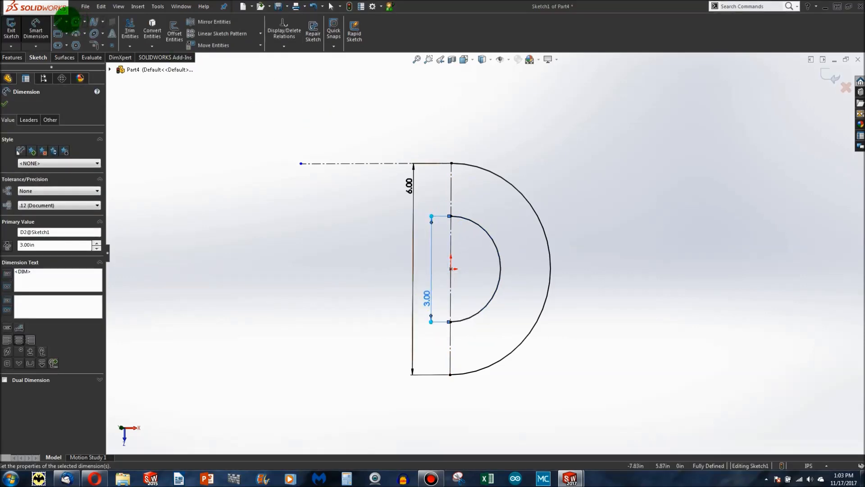
Sketch a 3-point arc of about 2.52 in radius between the two existing arcs, with both endpoints on the vertical construction line.
click(76, 32)
click(451, 184)
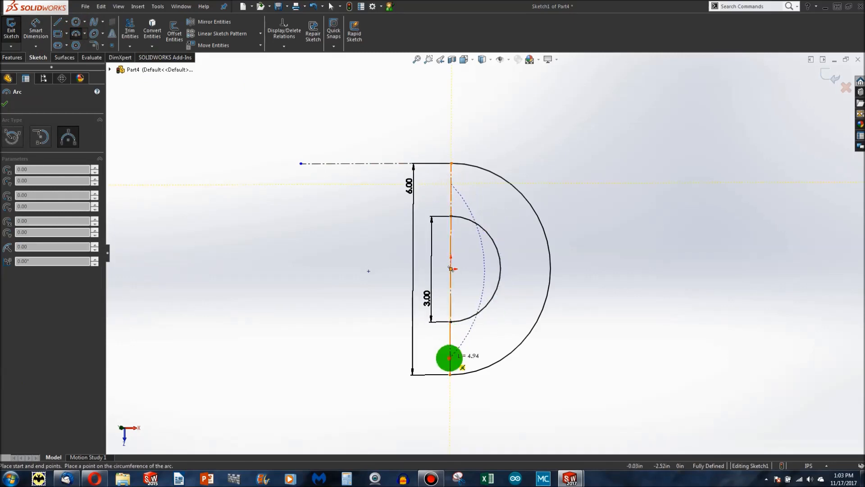
click(450, 357)
click(496, 328)
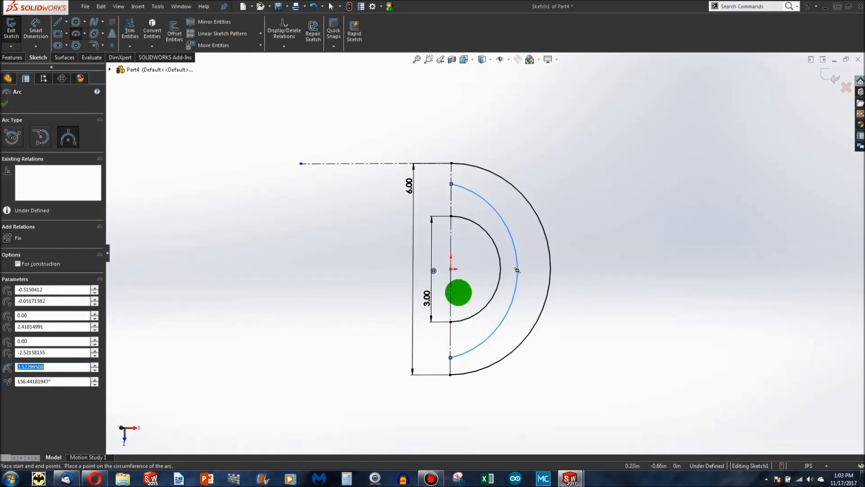
key(Escape)
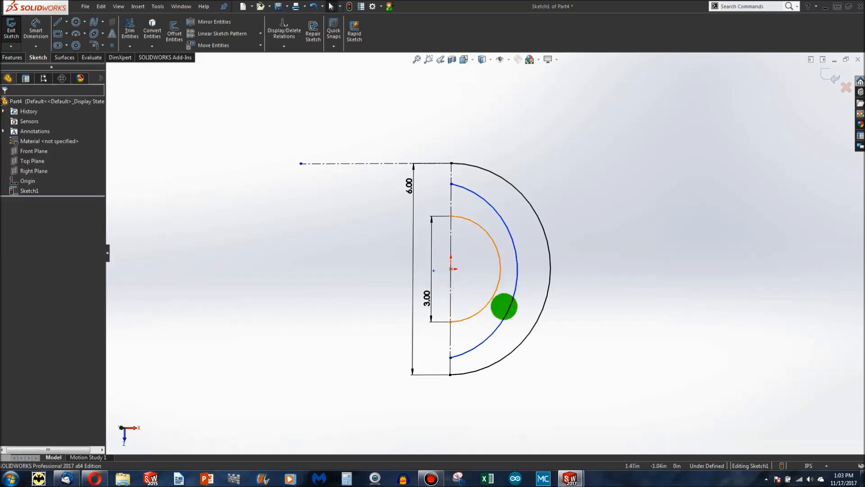
Add a concentric relation between the middle arc and the outer arc.
click(508, 306)
ctrl+click(541, 315)
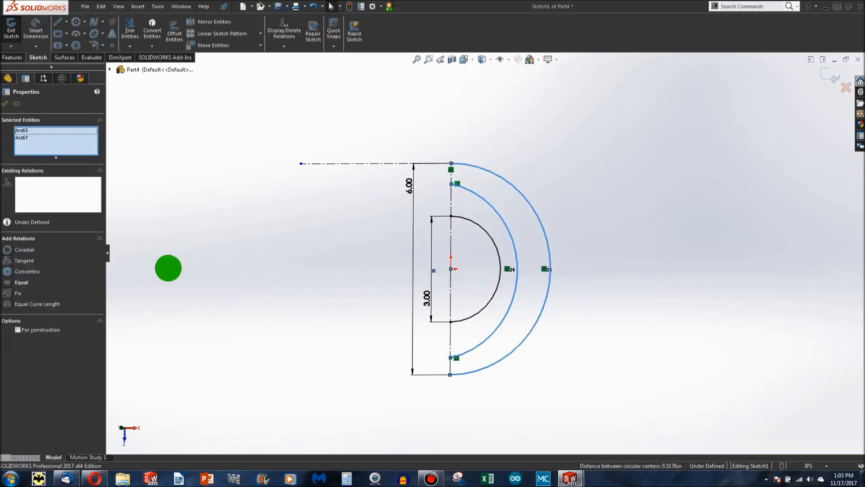
click(200, 261)
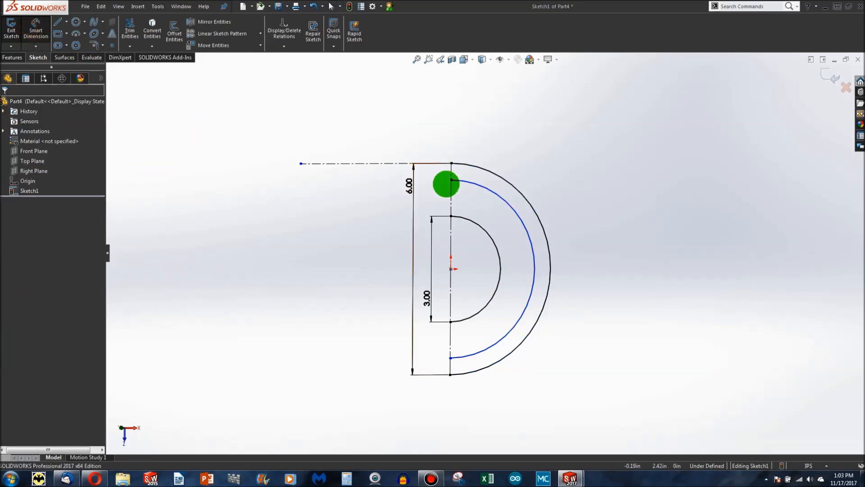
Dimension the vertical distance between the middle arc's endpoints as 4.75 in.
click(451, 180)
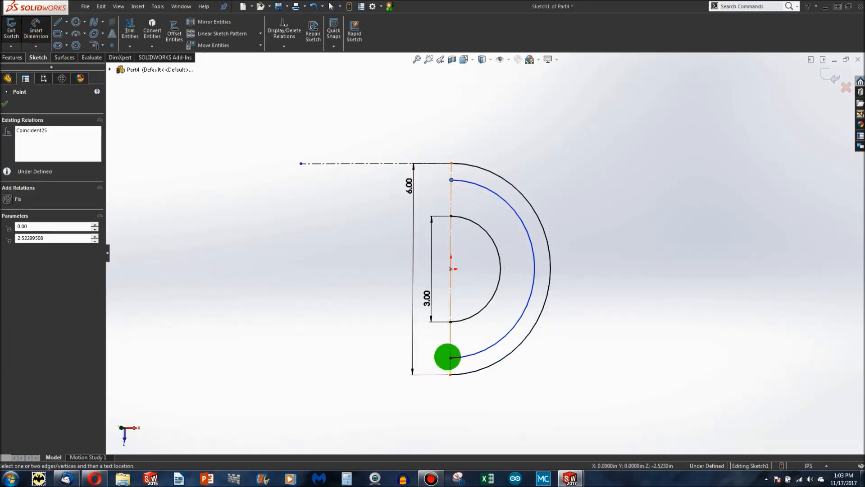
click(451, 358)
click(380, 320)
text(4.75)
key(Return)
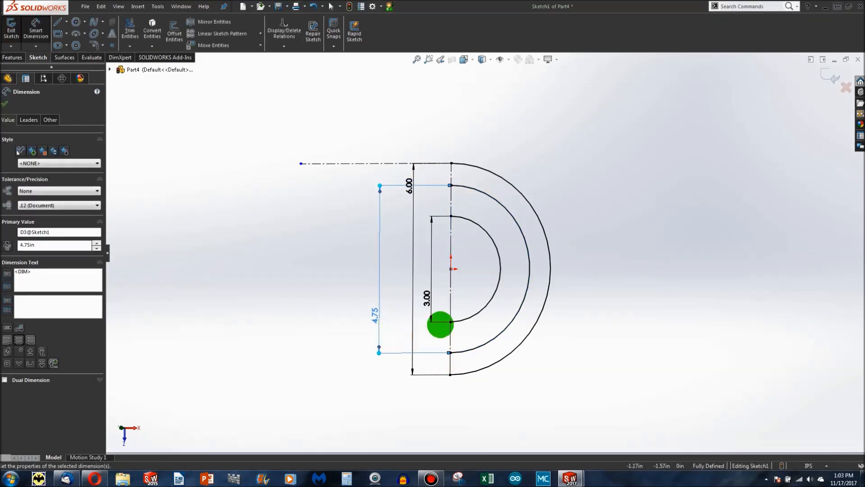
key(Escape)
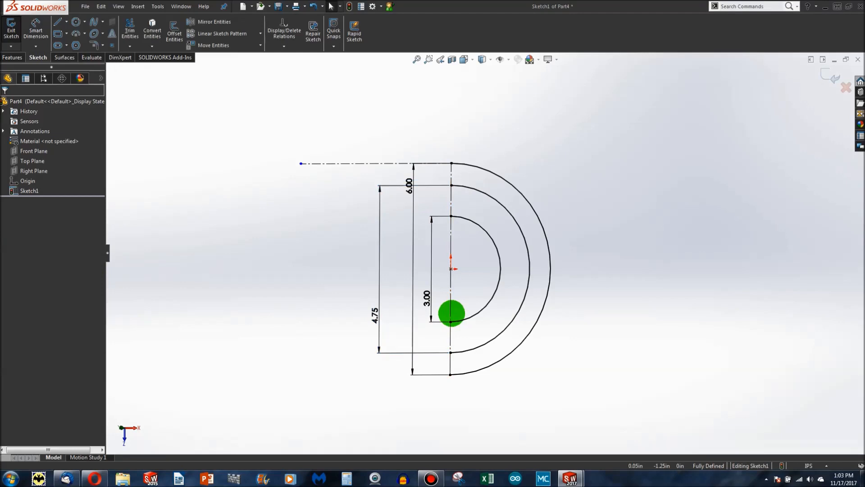
Convert the middle arc to construction geometry.
click(518, 310)
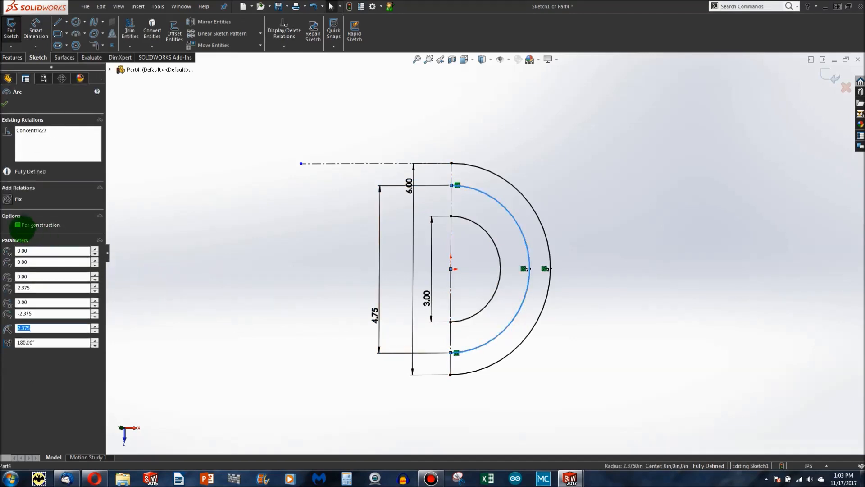
click(18, 224)
click(261, 242)
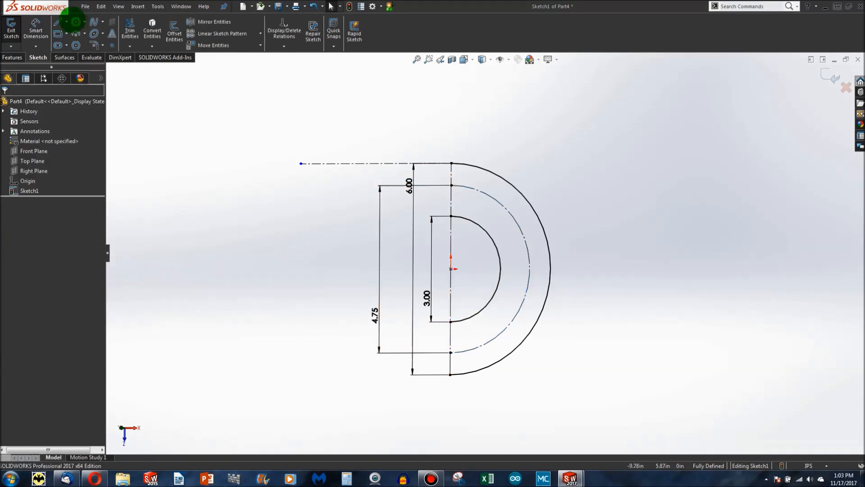
Sketch three circles centered along the construction arc, from its lower to upper part, with radii of about 0.18, 0.27 and 0.37 in.
click(76, 21)
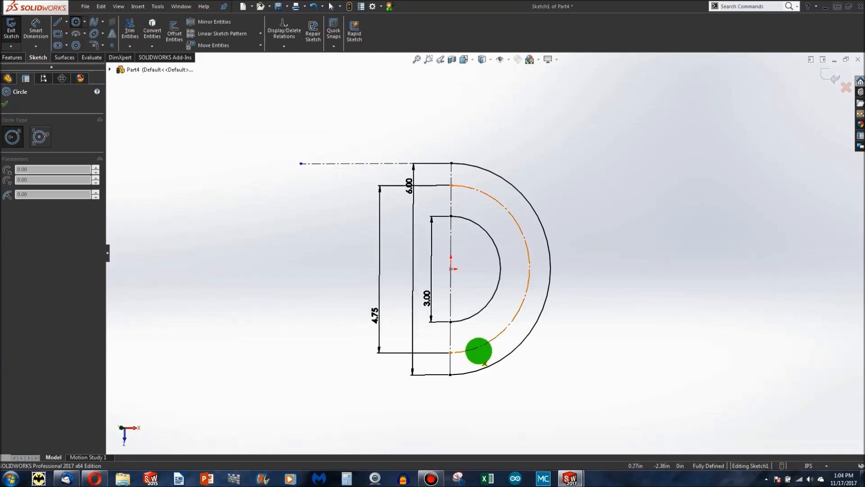
drag(481, 346, 486, 346)
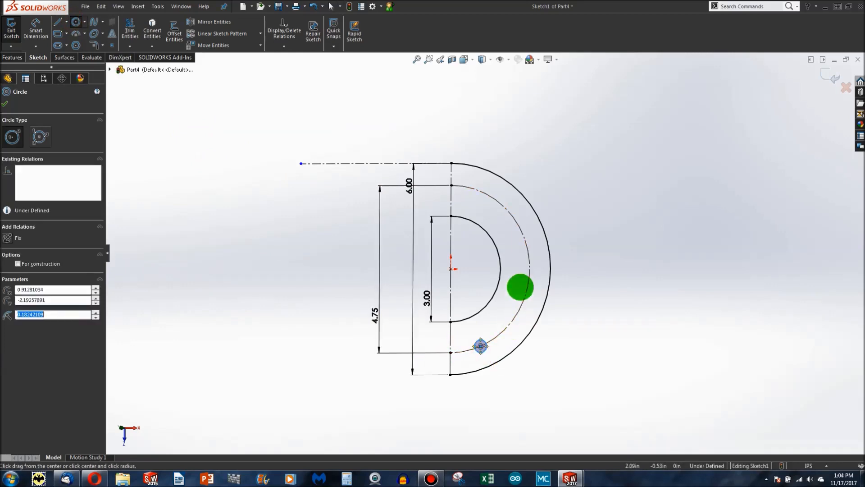
drag(529, 283, 537, 283)
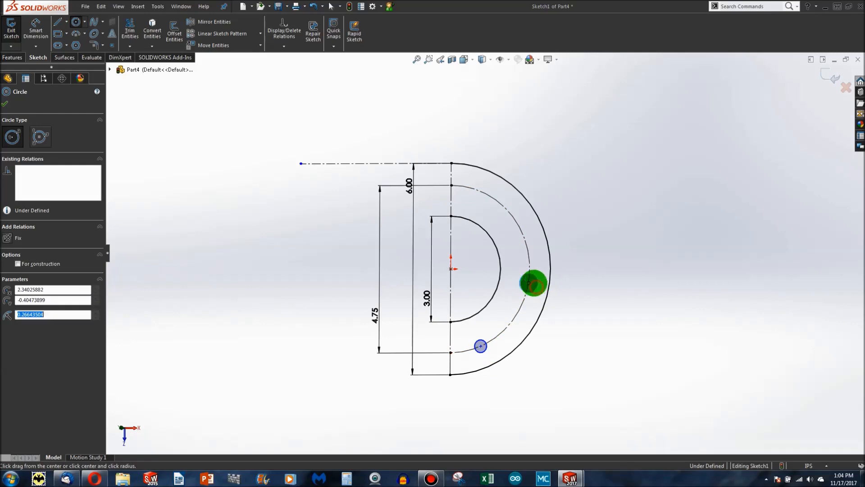
drag(493, 197, 488, 209)
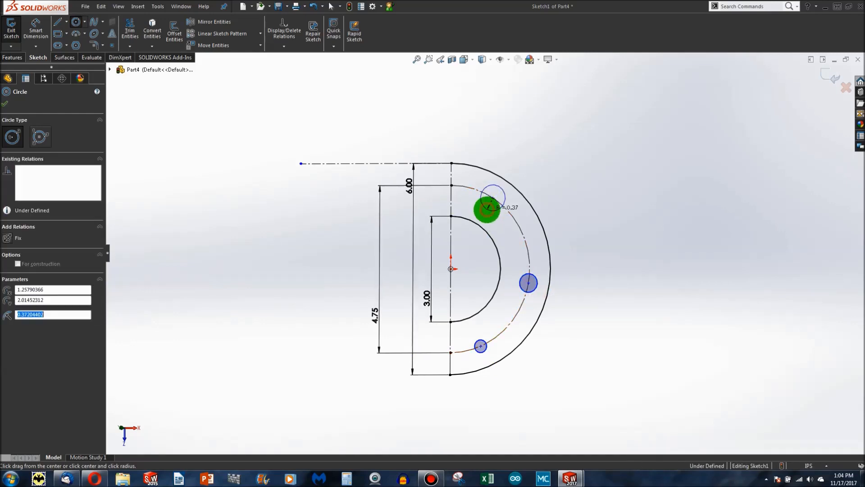
Draw three construction lines from the origin to the centers of the three small circles on the arc.
key(Escape)
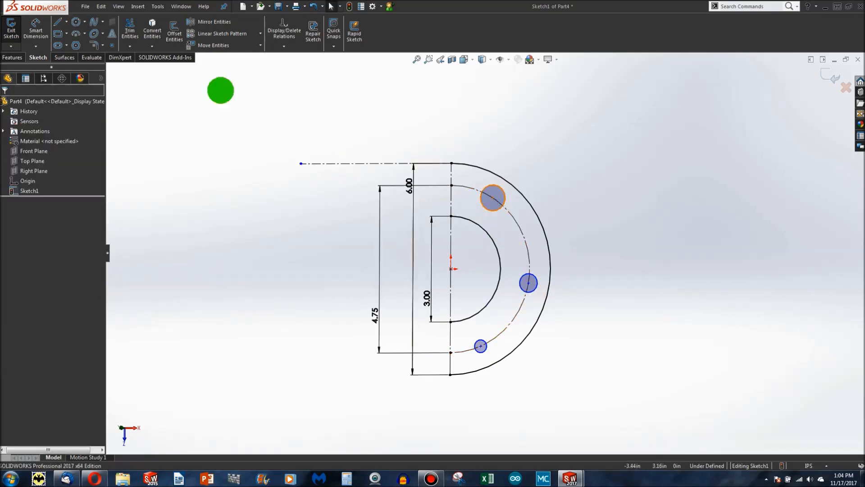
click(59, 22)
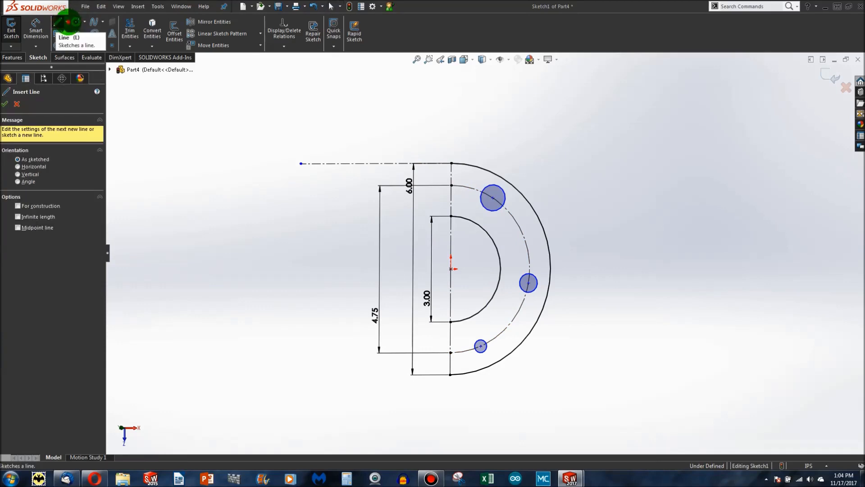
click(66, 21)
click(69, 45)
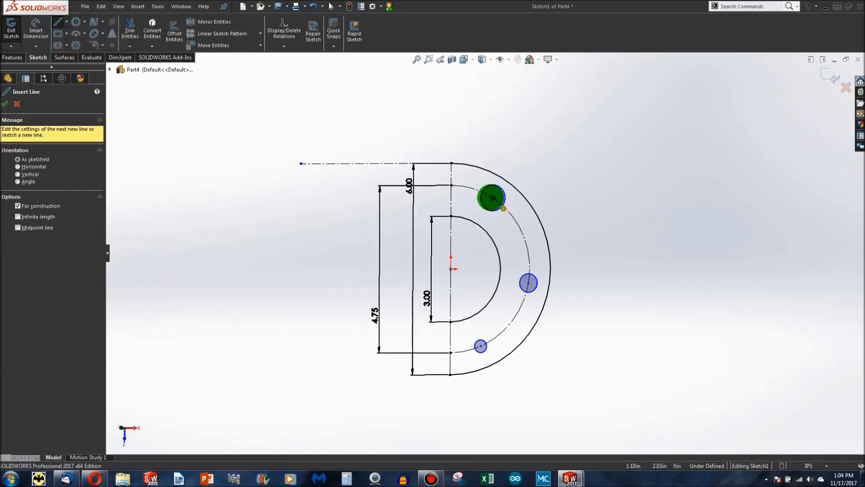
click(492, 198)
click(450, 269)
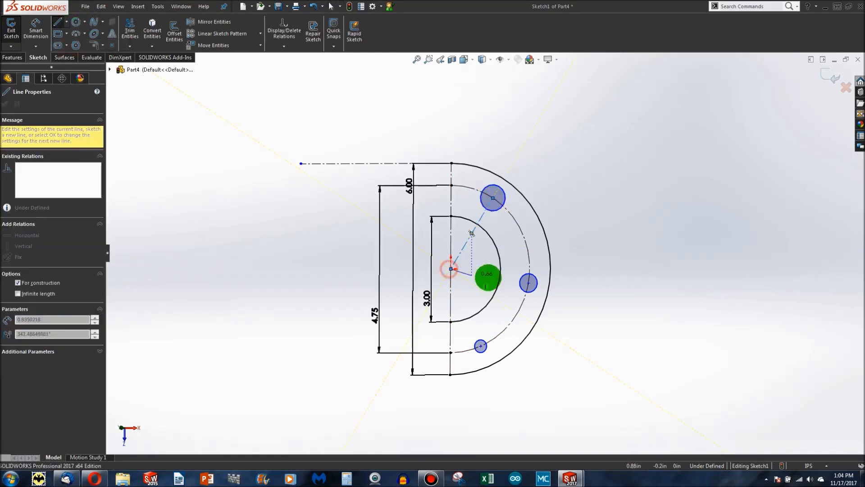
click(529, 283)
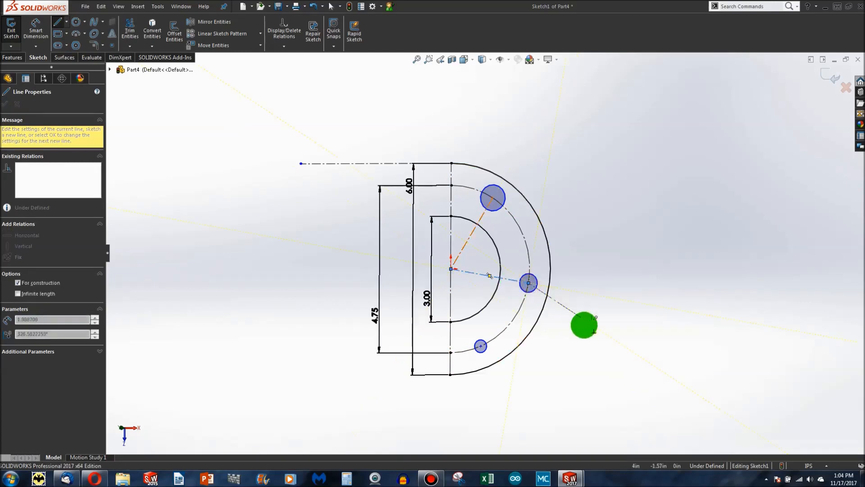
key(Escape)
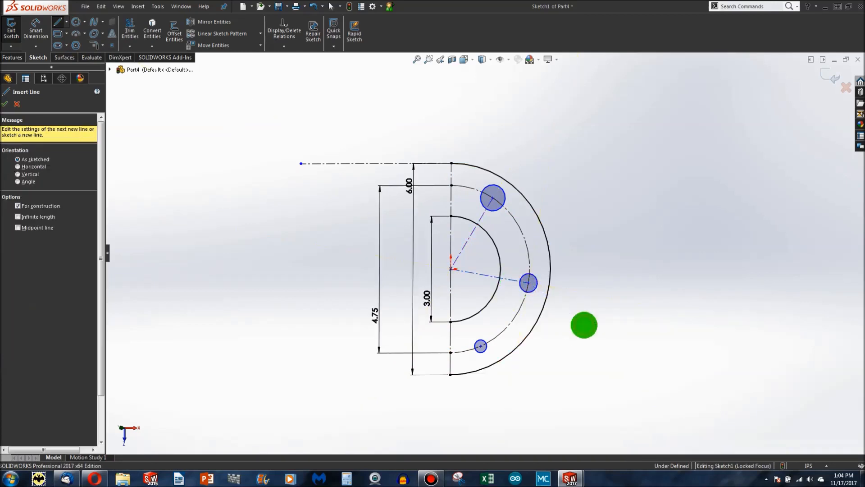
click(451, 268)
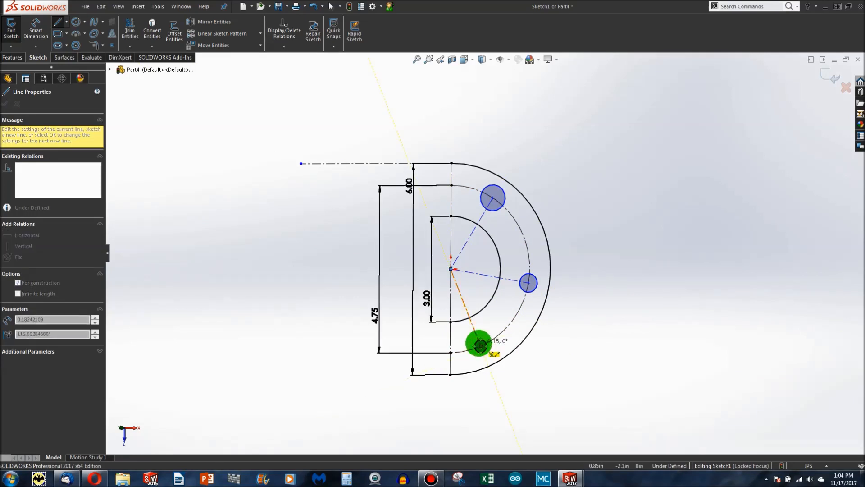
click(481, 346)
key(Escape)
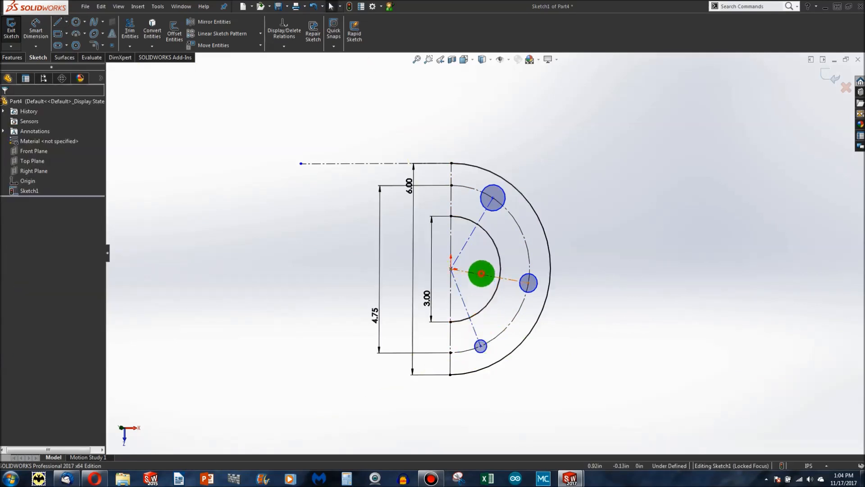
Make the construction line from the origin to the middle small circle horizontal.
drag(481, 273, 529, 282)
click(9, 199)
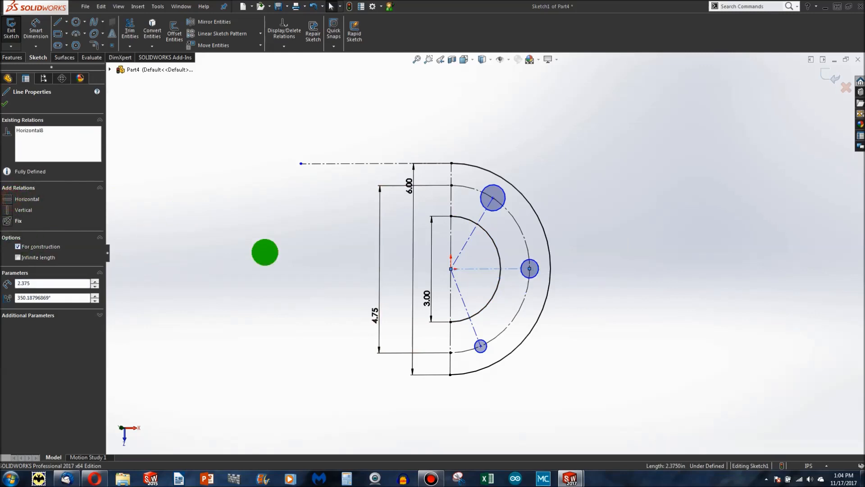
click(265, 251)
Dimension the angle between the horizontal construction line and the upper angled one as 60 degrees.
click(34, 22)
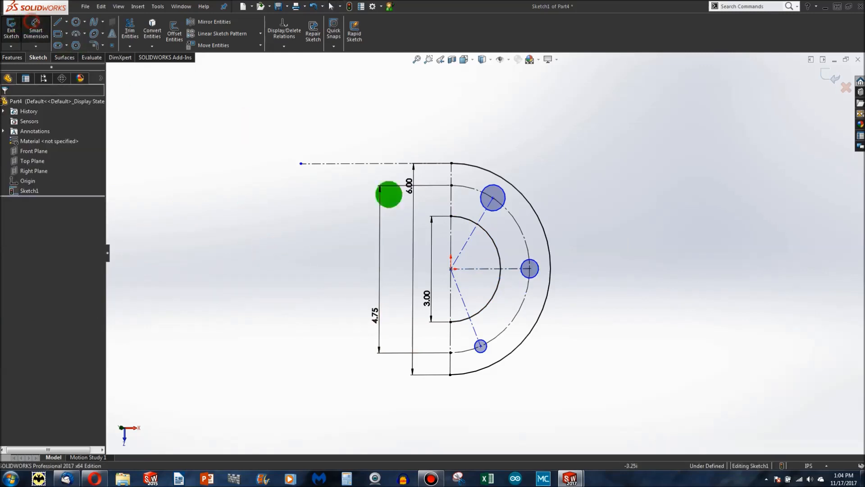
click(483, 268)
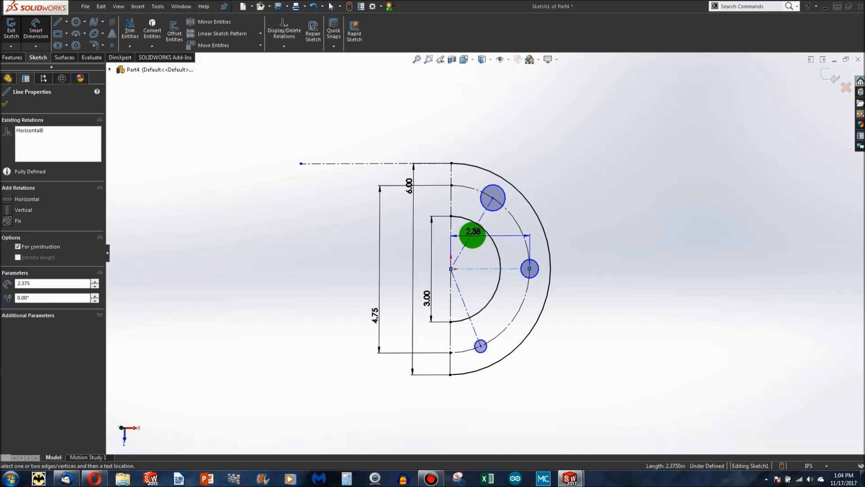
click(472, 234)
click(564, 228)
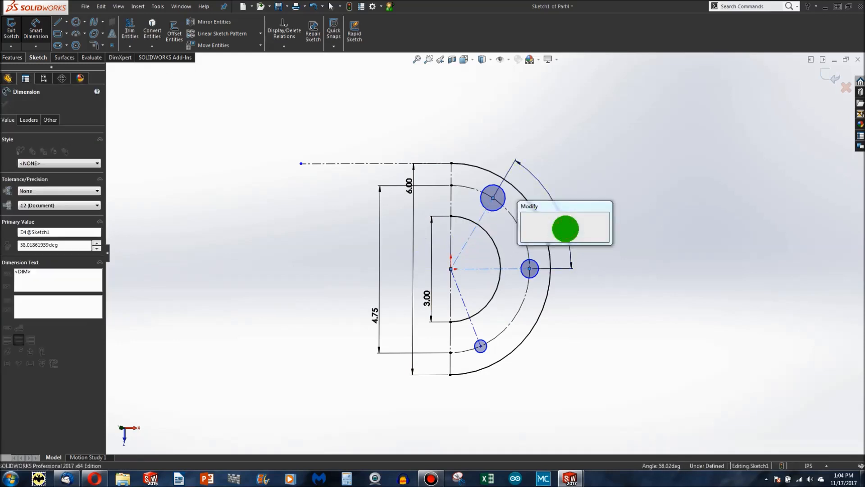
text(60)
key(Return)
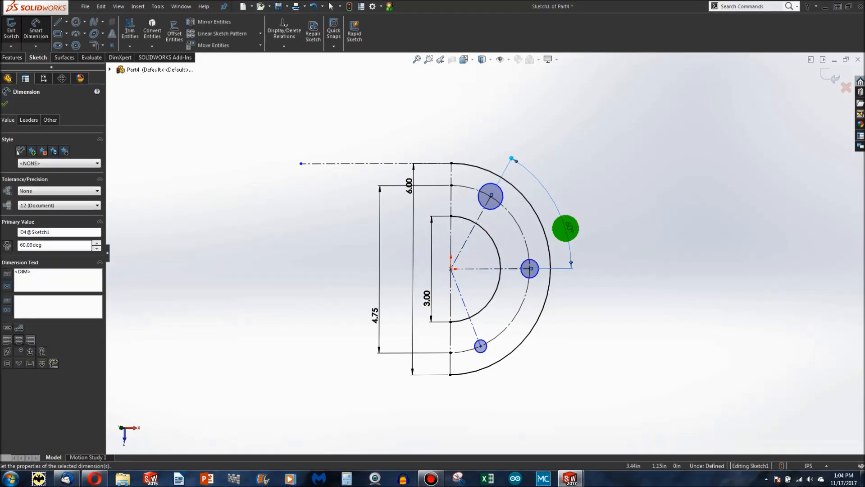
Dimension the angle between the horizontal construction line and the lower angled one as 60 degrees.
click(481, 268)
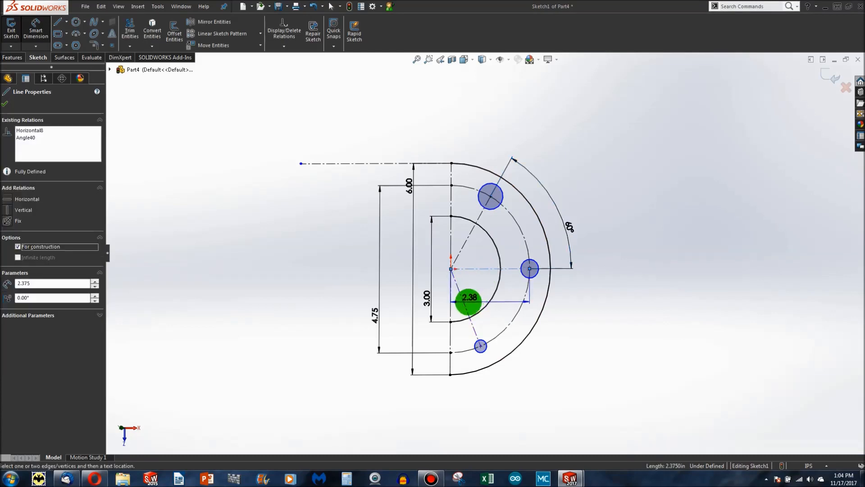
click(464, 300)
click(545, 329)
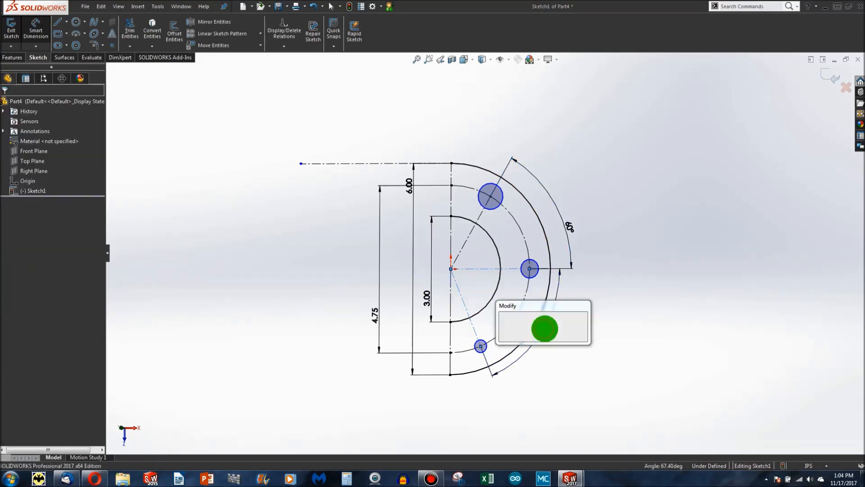
text(60)
key(Return)
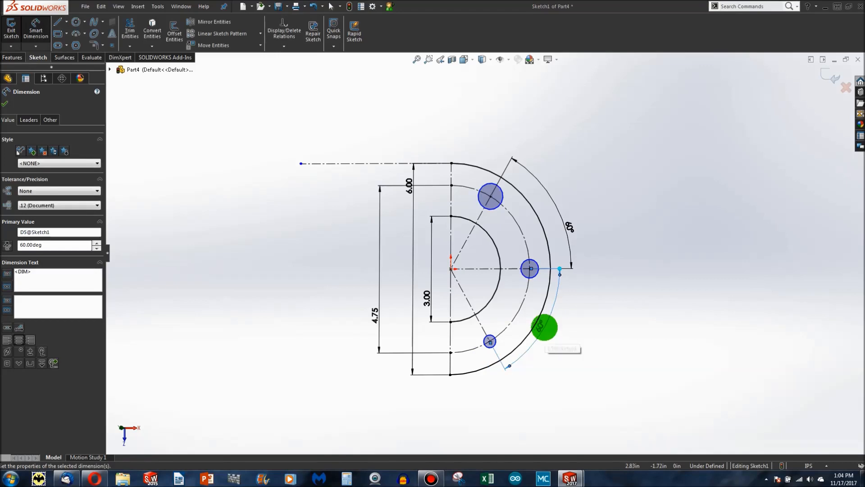
Dimension the middle small circle's diameter as 0.5 in.
click(536, 263)
click(604, 267)
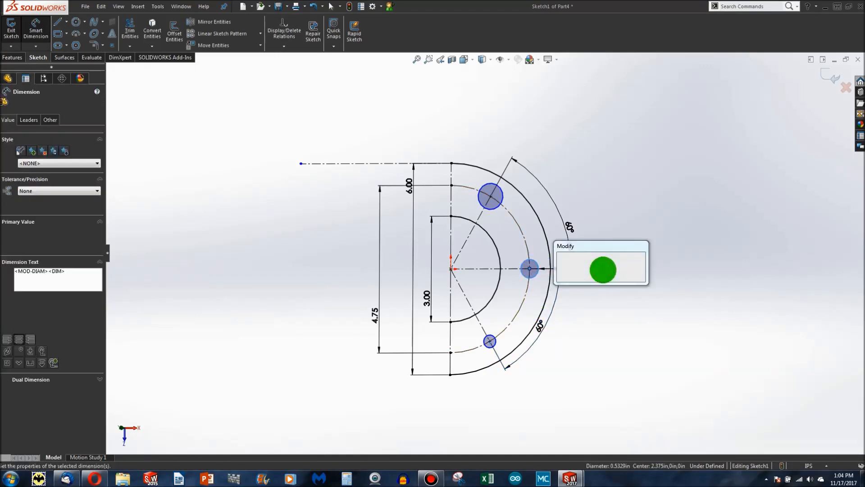
text(.5)
key(Return)
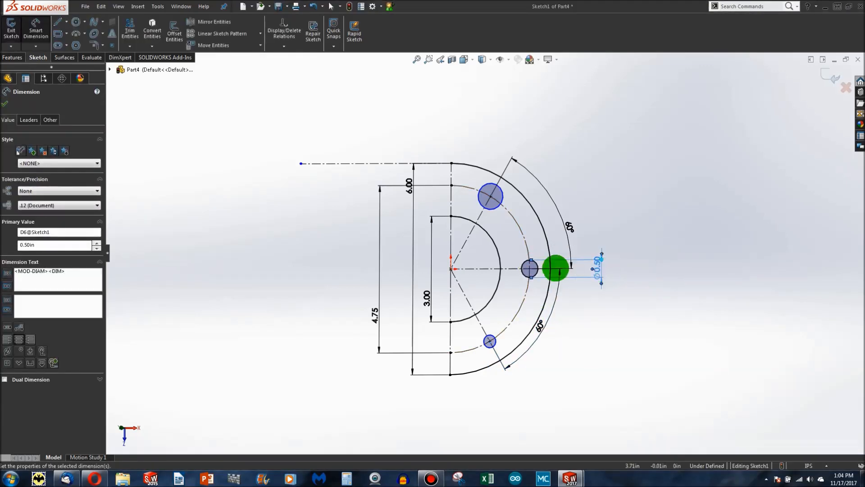
key(Escape)
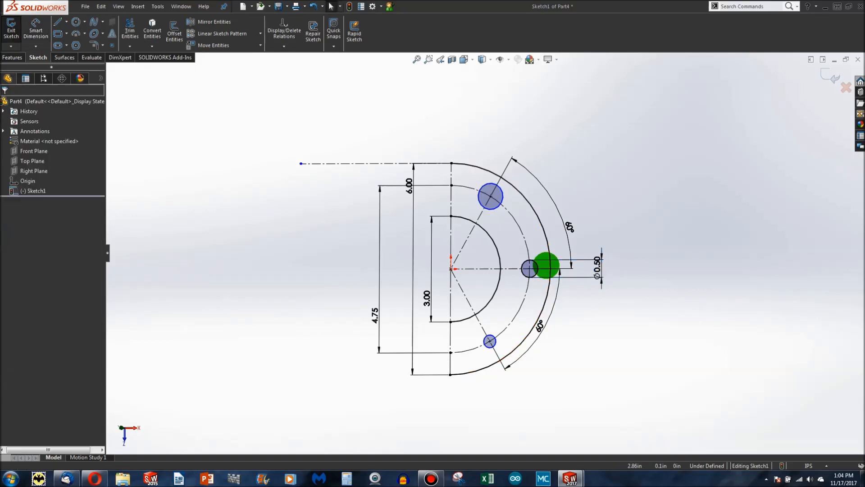
Apply an Equal relation to the three small circles.
click(501, 194)
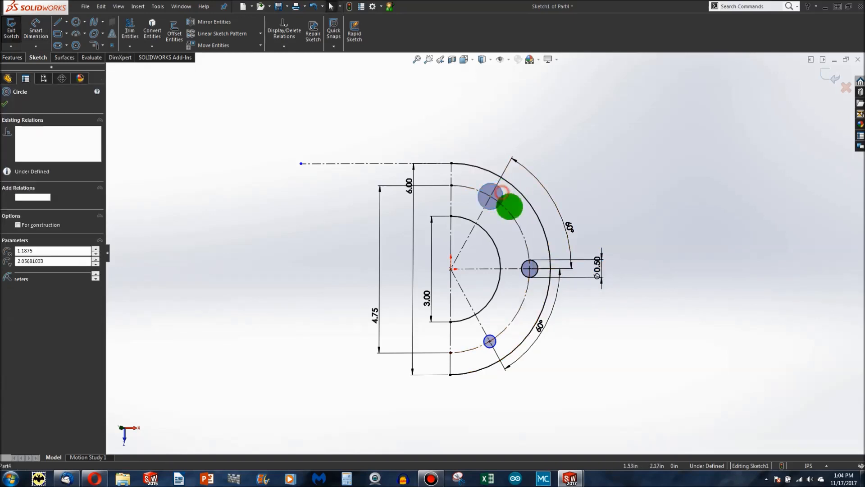
ctrl+click(526, 262)
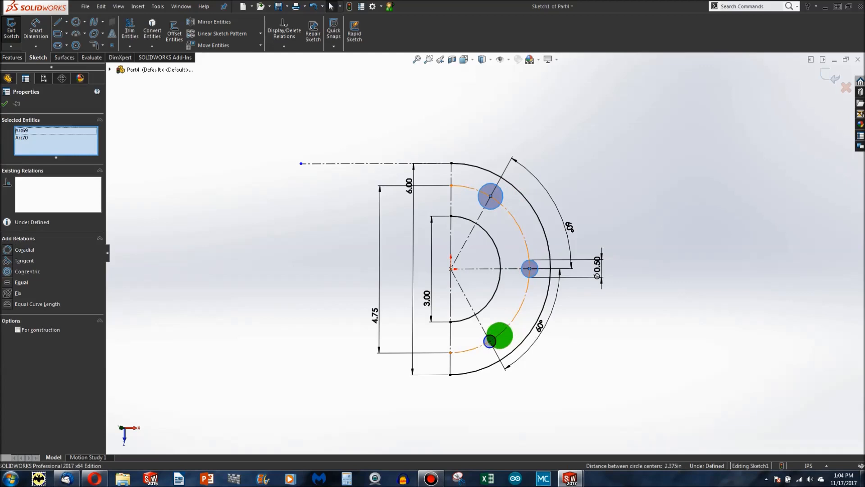
ctrl+click(491, 338)
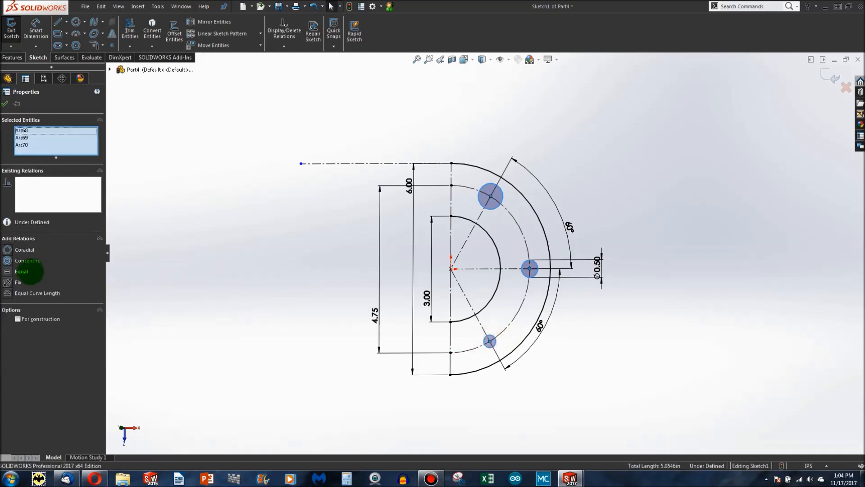
click(12, 272)
click(212, 298)
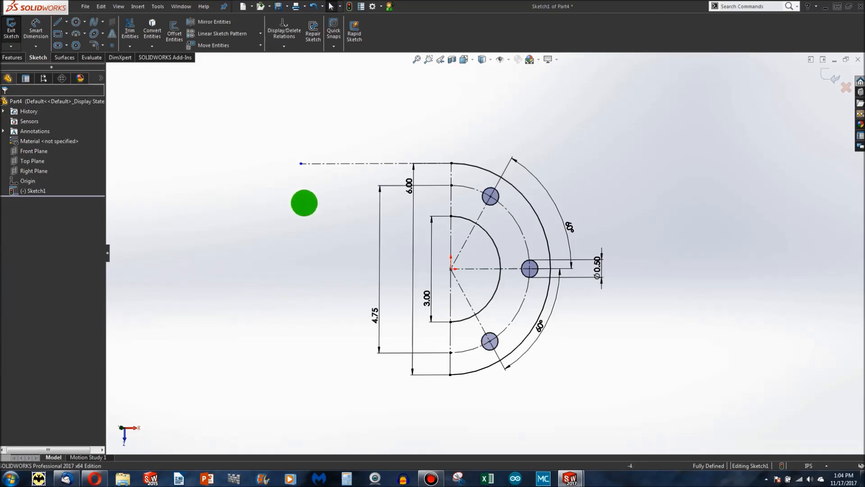
Mirror the three small circles and the solid outer and inner arcs about the vertical centerline, keeping the originals.
click(327, 163)
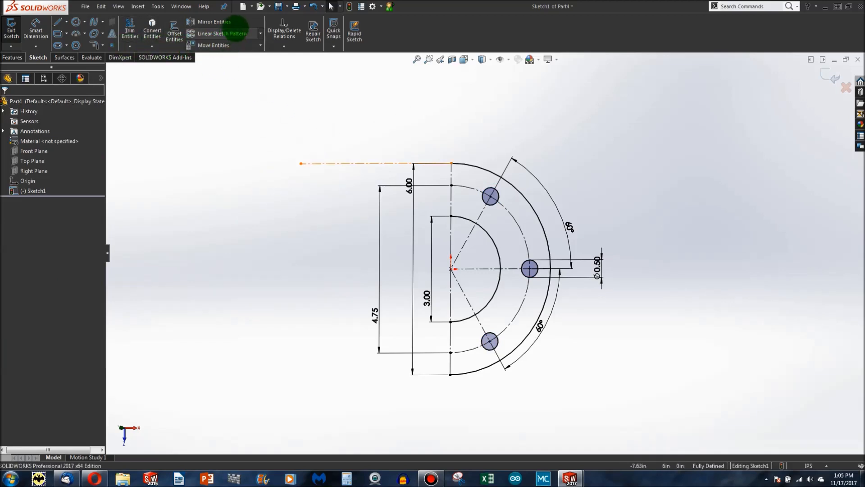
click(228, 21)
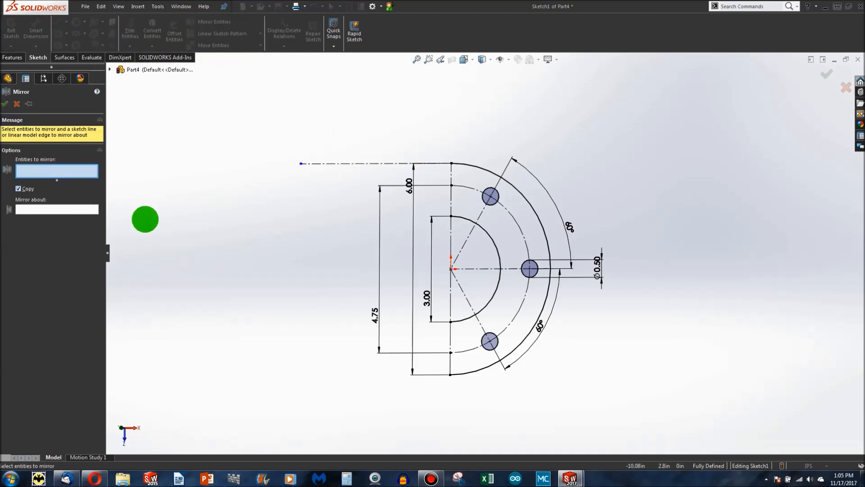
drag(454, 107, 603, 418)
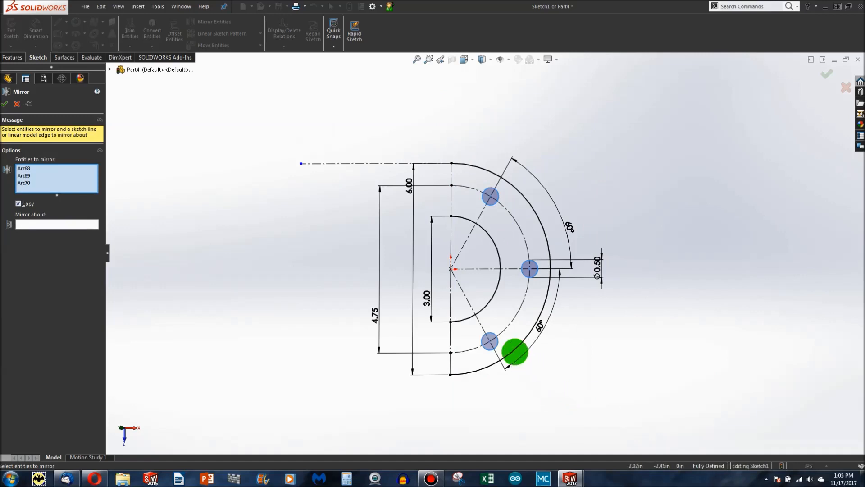
click(520, 346)
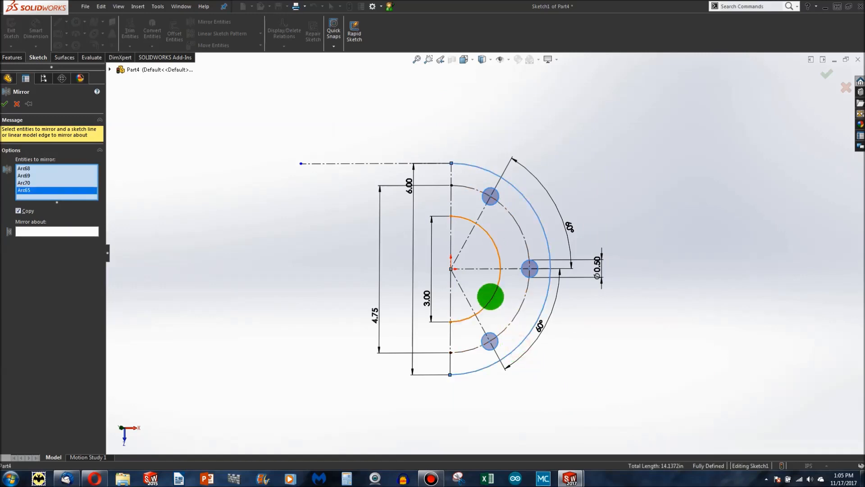
click(491, 296)
click(24, 238)
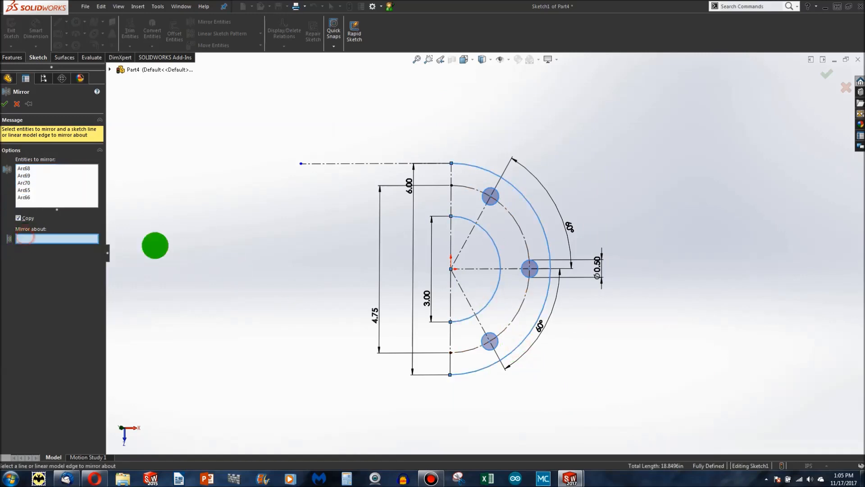
click(451, 200)
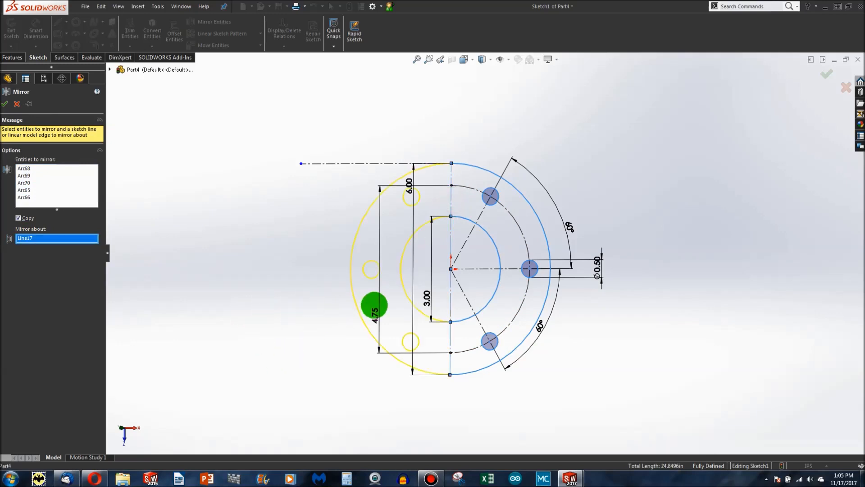
scroll(375, 305, down, 3)
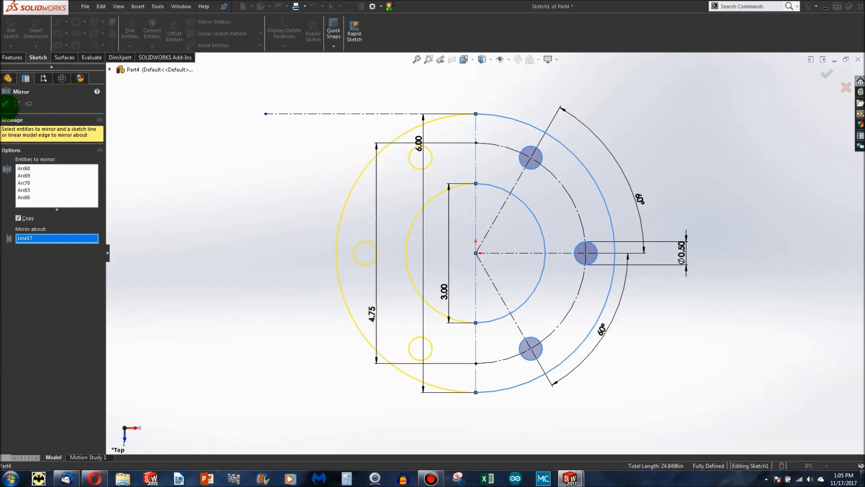
click(5, 103)
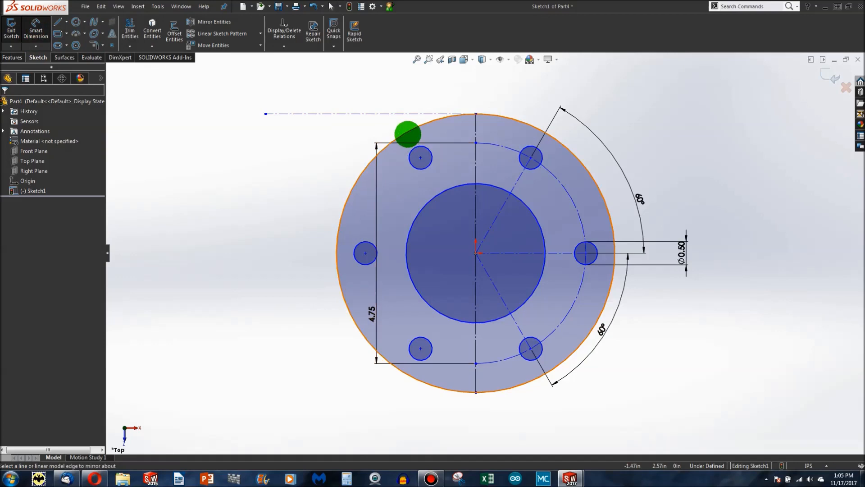
Add diameter dimensions to the full outer circle and the large central circle, placing both beside the flange and accepting the proposed values.
click(408, 134)
click(233, 229)
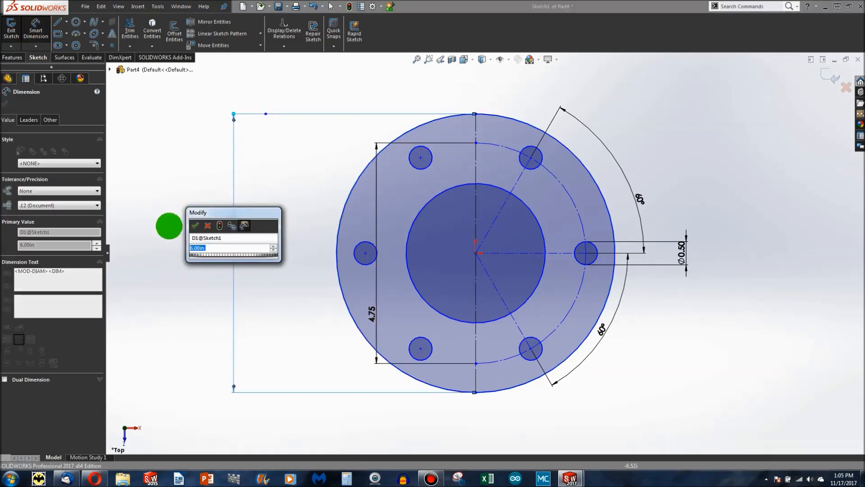
click(196, 225)
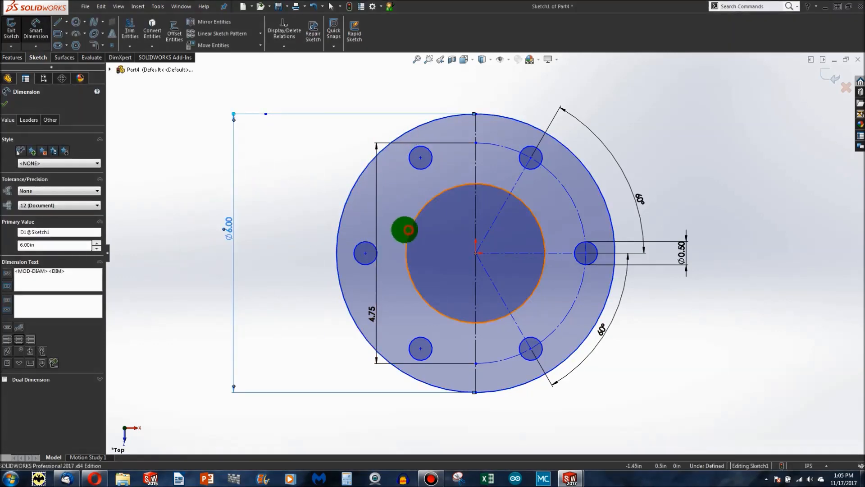
click(407, 230)
click(288, 245)
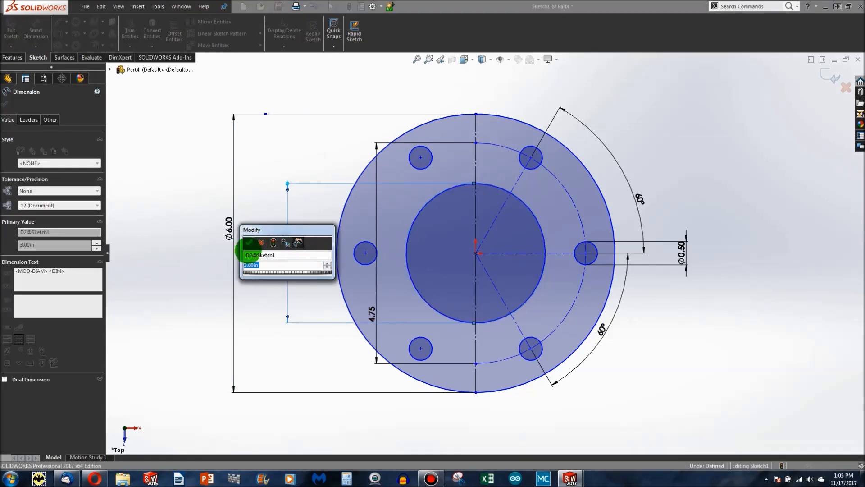
click(247, 243)
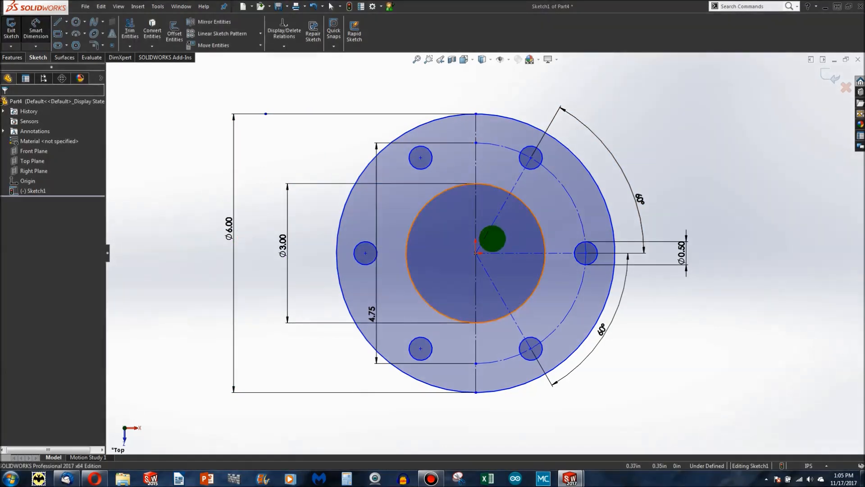
click(409, 229)
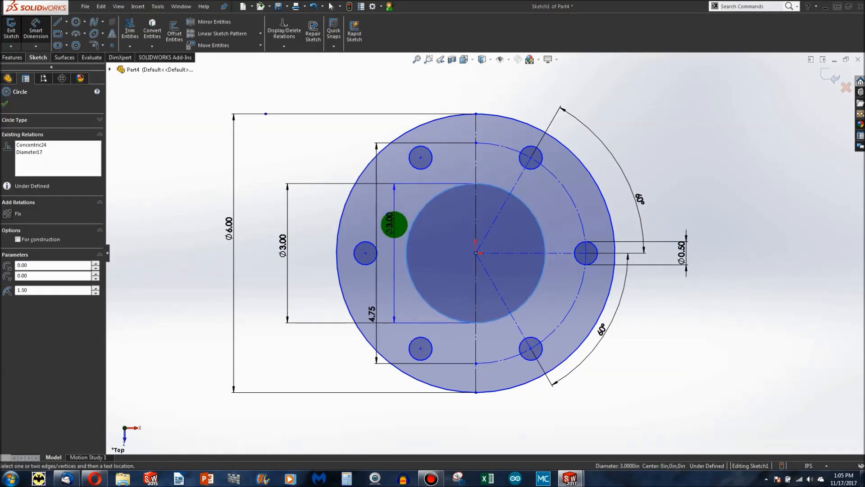
key(Escape)
key(Escape)
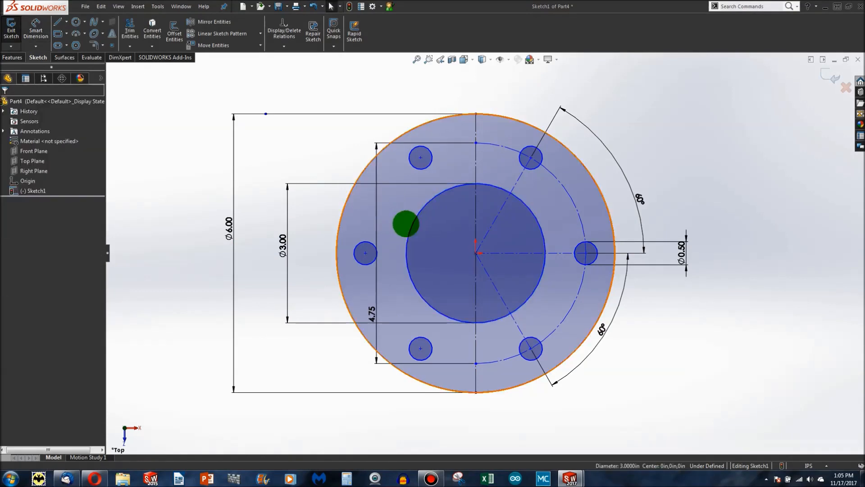
Make the flange's centre point coincident with the origin, after shifting the sketch by a bolt hole centre to test its freedom.
click(411, 223)
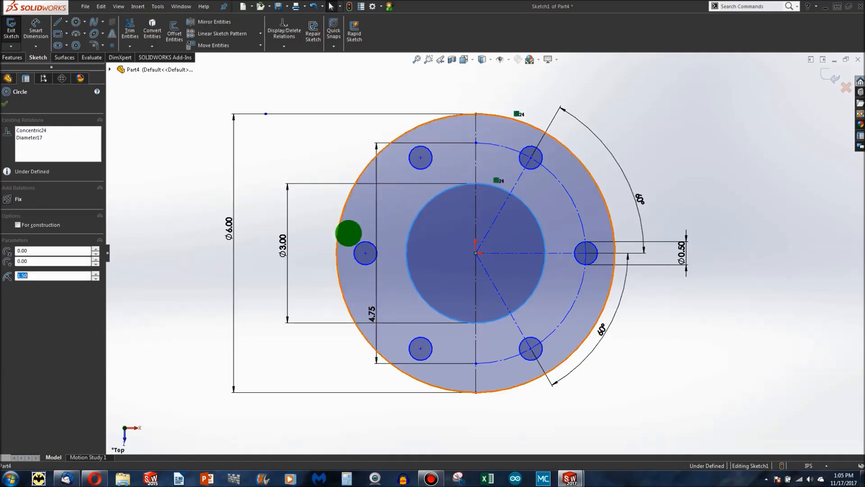
mouse_move(365, 254)
mouse_down()
mouse_move(366, 216)
mouse_move(366, 320)
mouse_move(385, 201)
mouse_move(365, 238)
mouse_move(384, 202)
mouse_move(365, 204)
mouse_up()
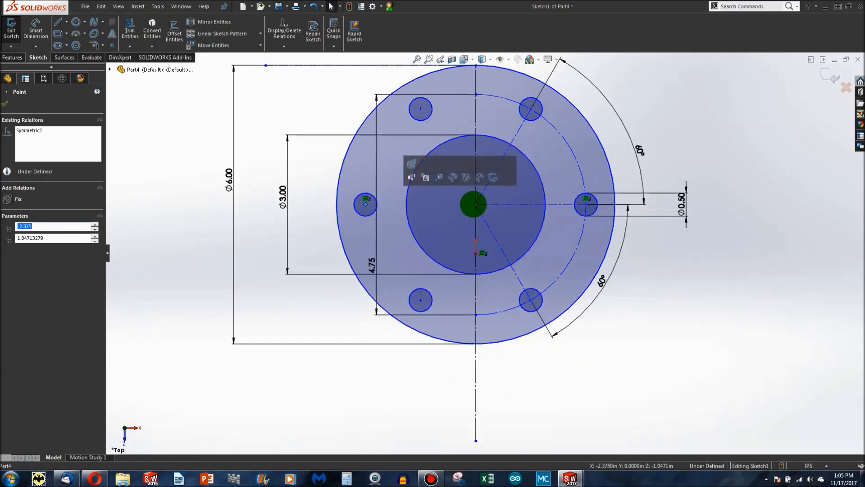
click(475, 204)
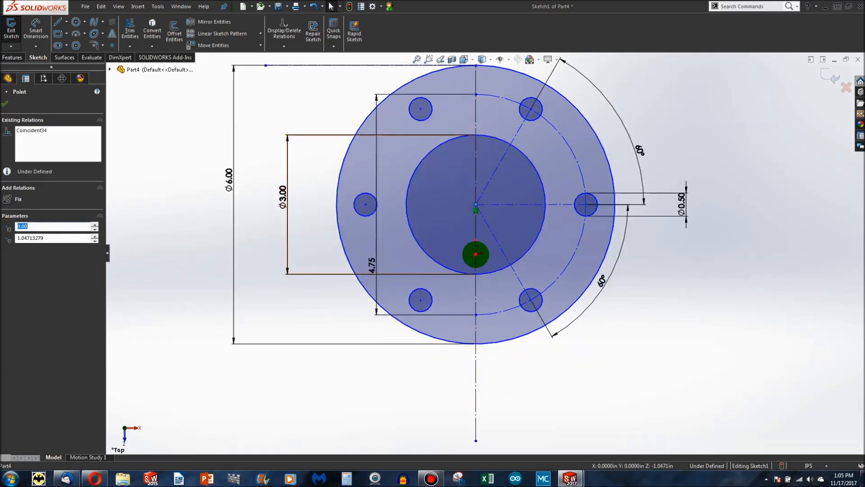
ctrl+click(477, 253)
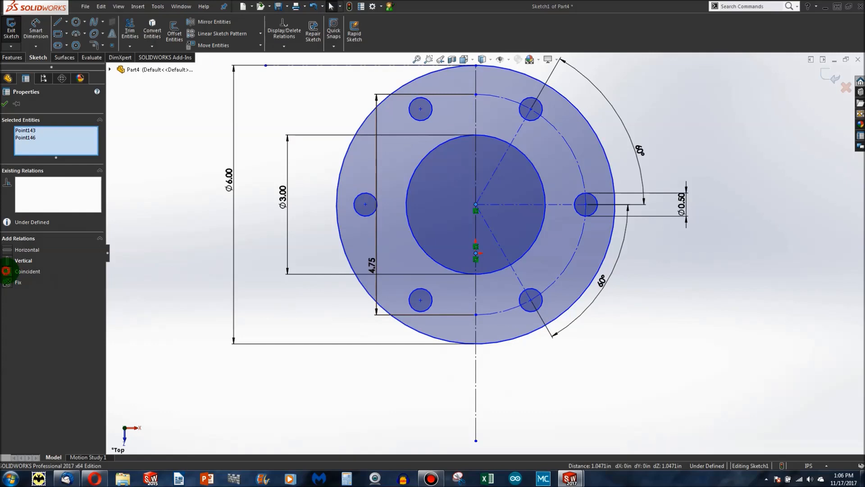
click(6, 271)
click(282, 149)
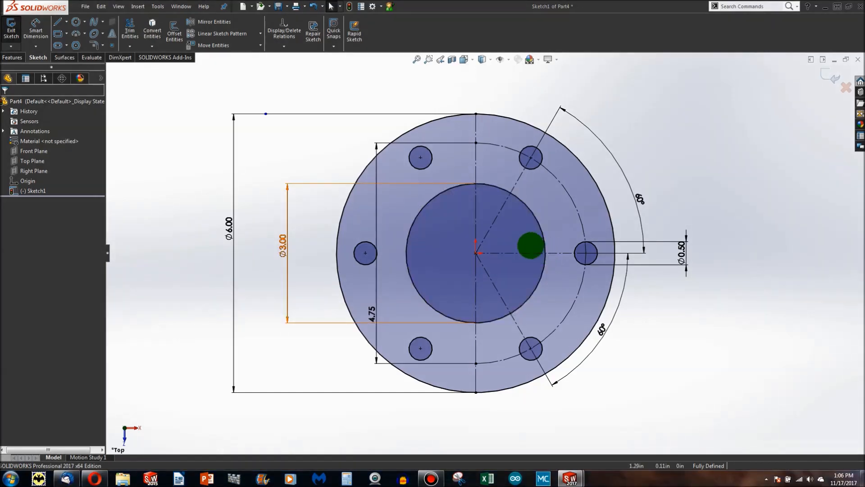
Inspect the existing relations of the vertical centerline, the central circle and the angled construction line.
click(496, 215)
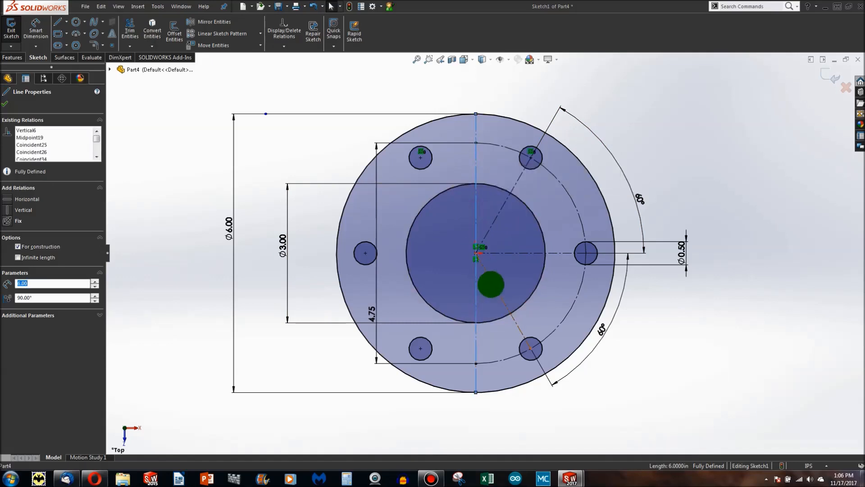
click(492, 289)
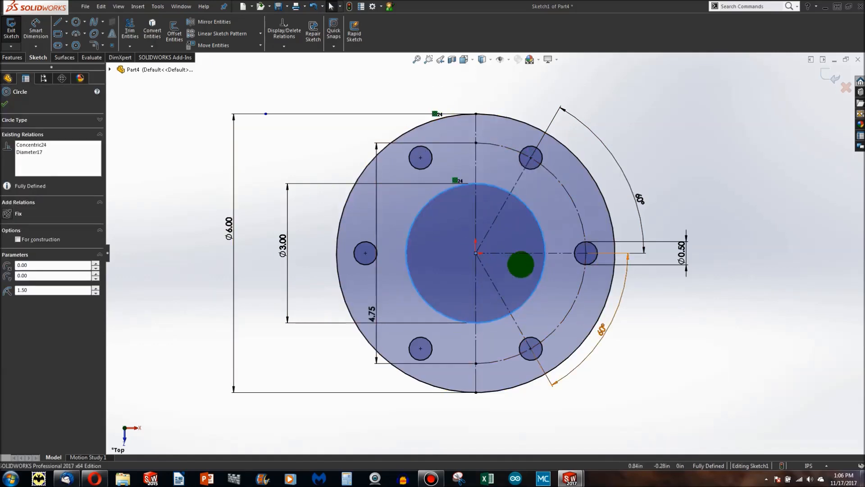
click(503, 203)
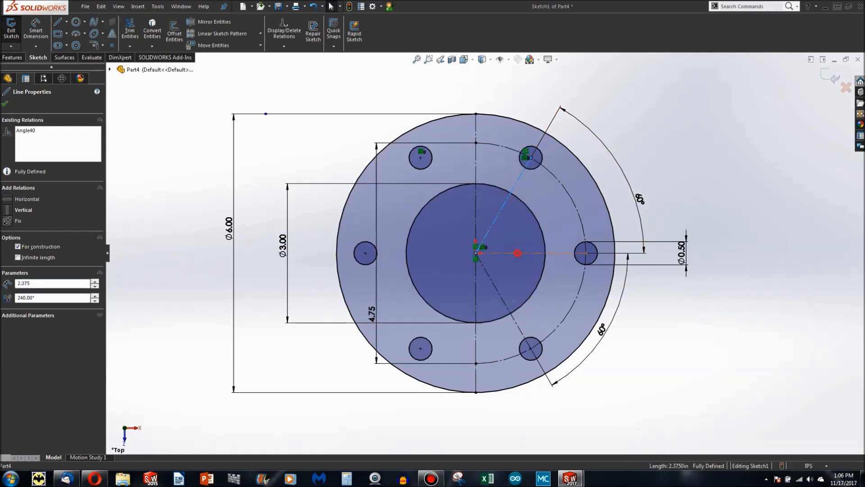
click(476, 289)
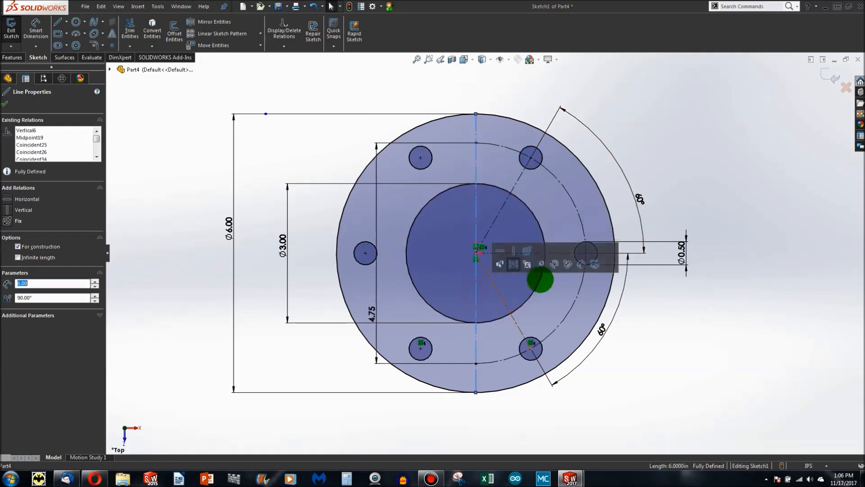
click(697, 286)
Look at the finished flange in Part1 for comparison and inspect the construction arc of the bolt circle in Part4.
mouse_move(570, 478)
click(518, 446)
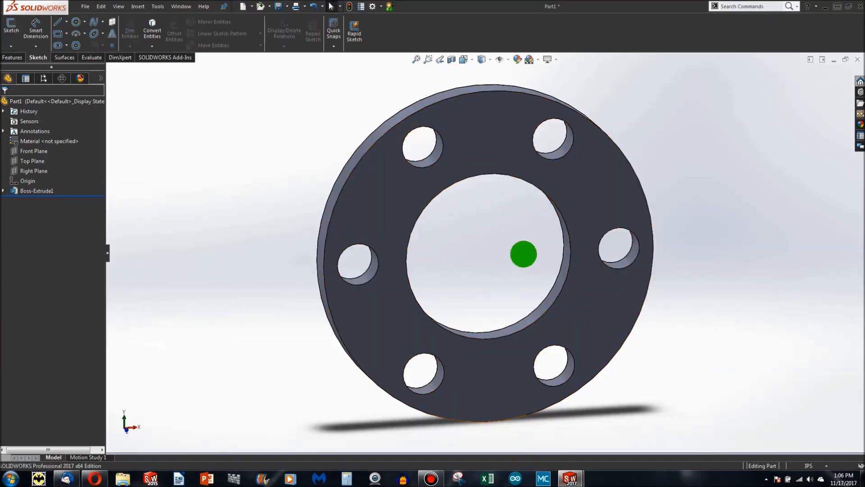
click(607, 421)
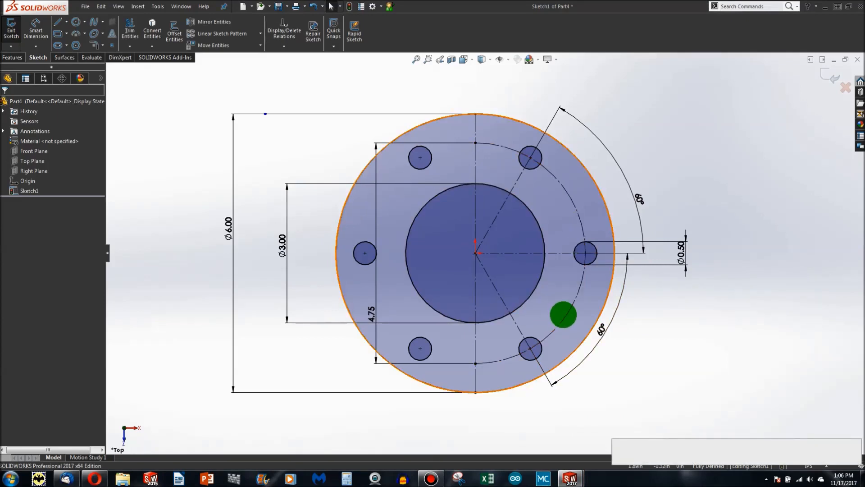
click(563, 314)
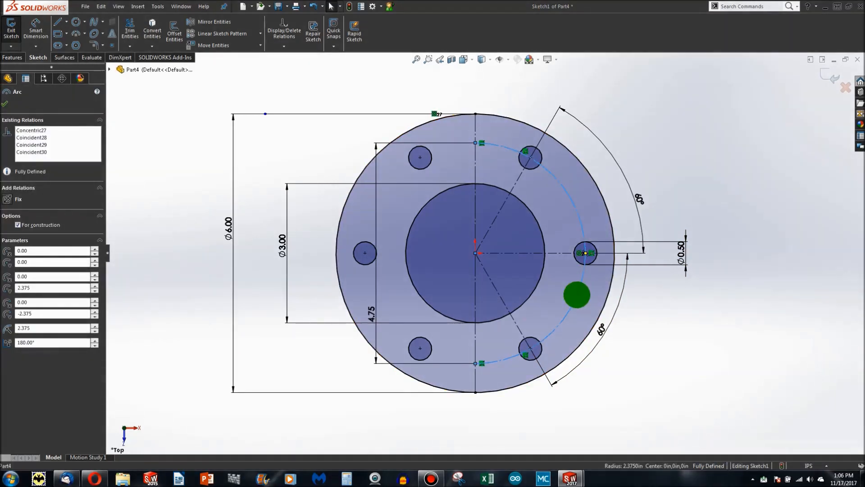
click(657, 302)
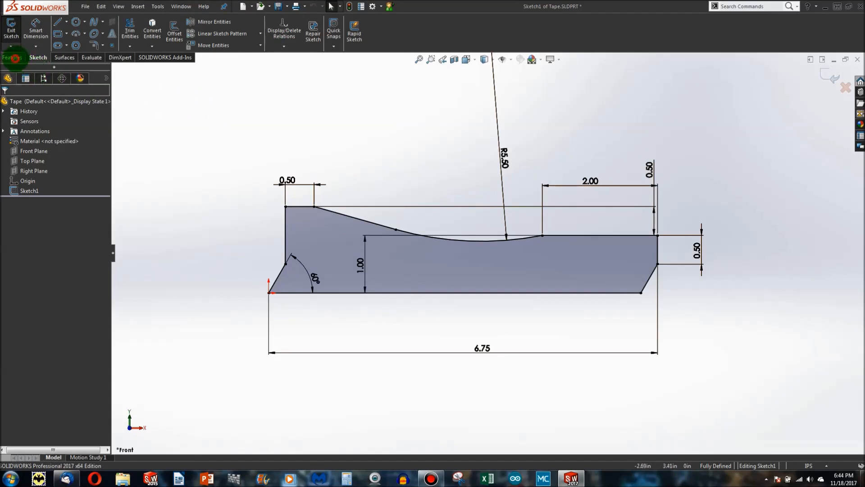
Extrude the Tape profile as a blind boss, trying a 2 in depth before setting it to 1.25 in.
click(14, 57)
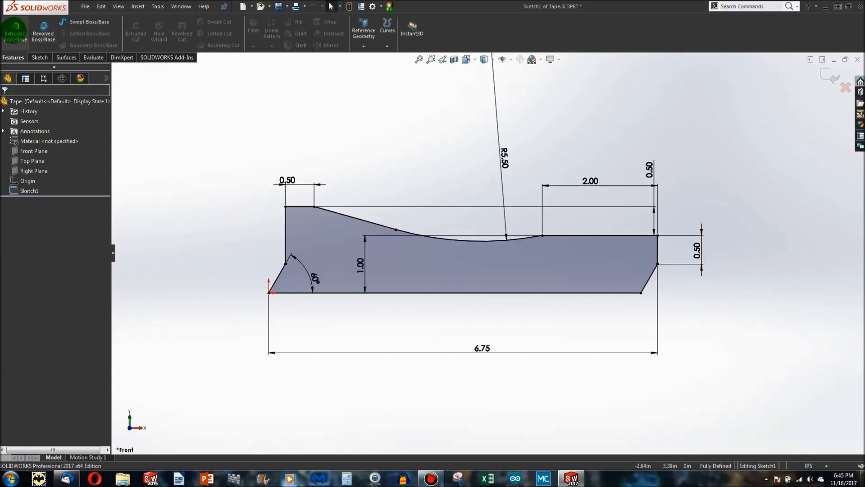
click(15, 28)
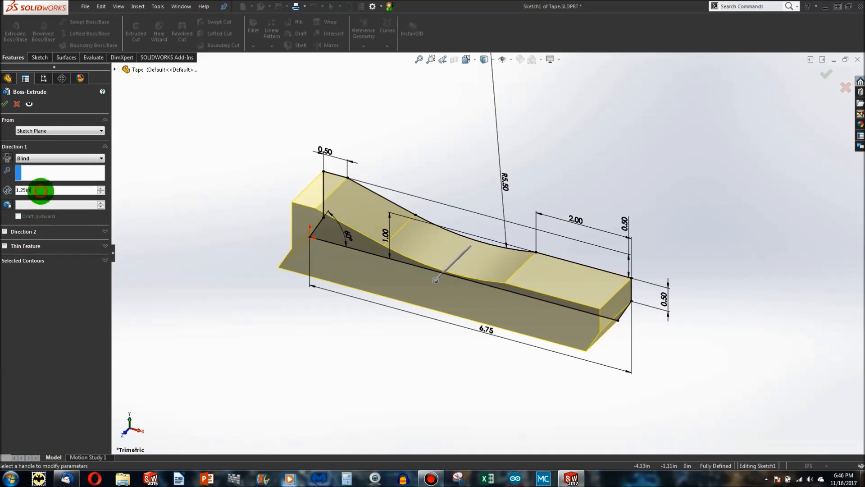
text(2)
key(Return)
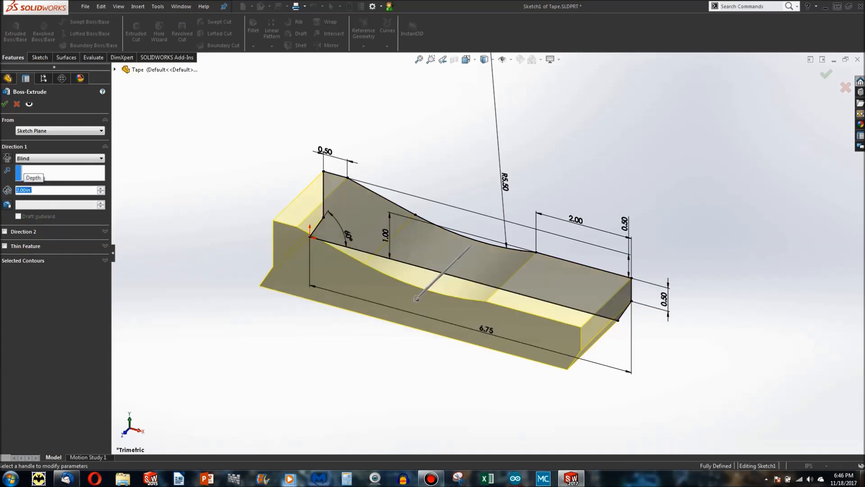
text(1.25)
key(Return)
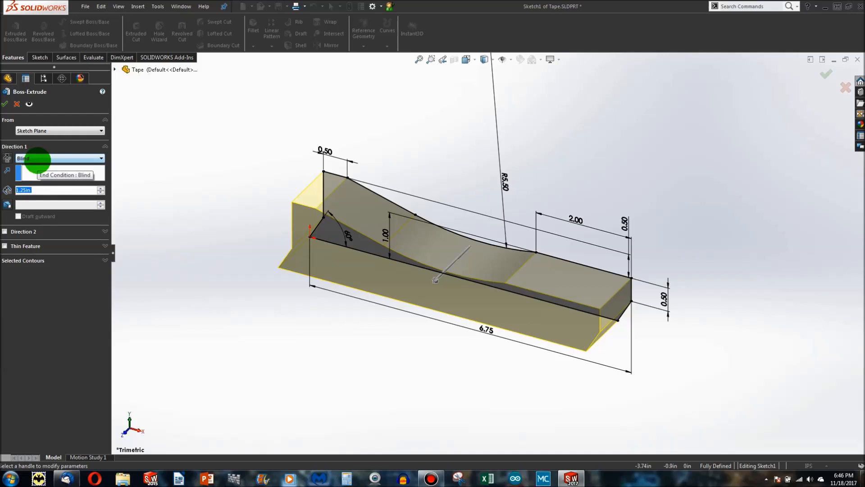
click(7, 104)
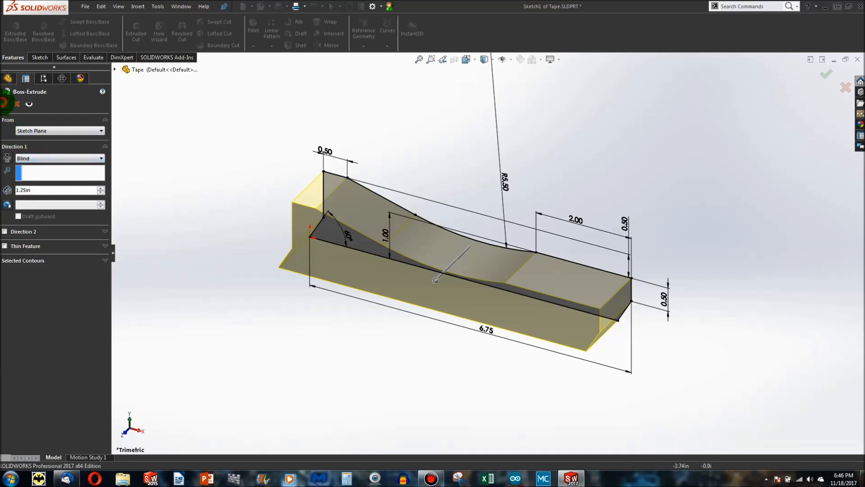
Close the Tape part without saving its changes.
middle_drag(464, 301, 461, 418)
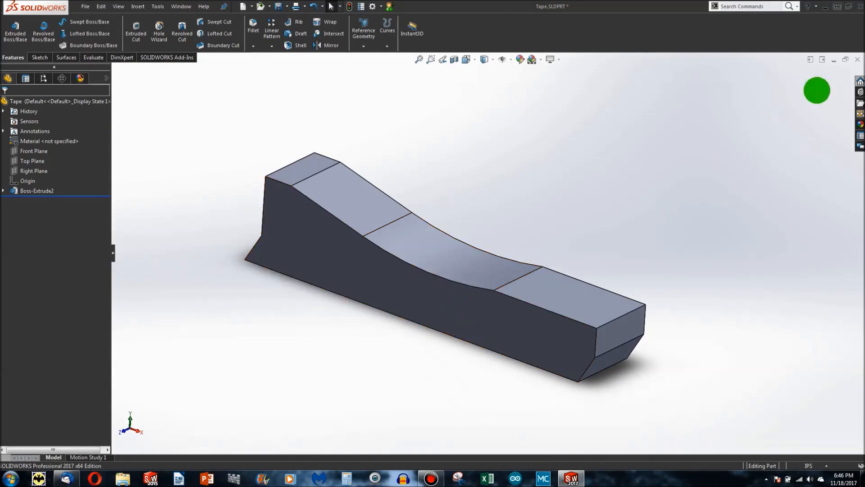
click(858, 60)
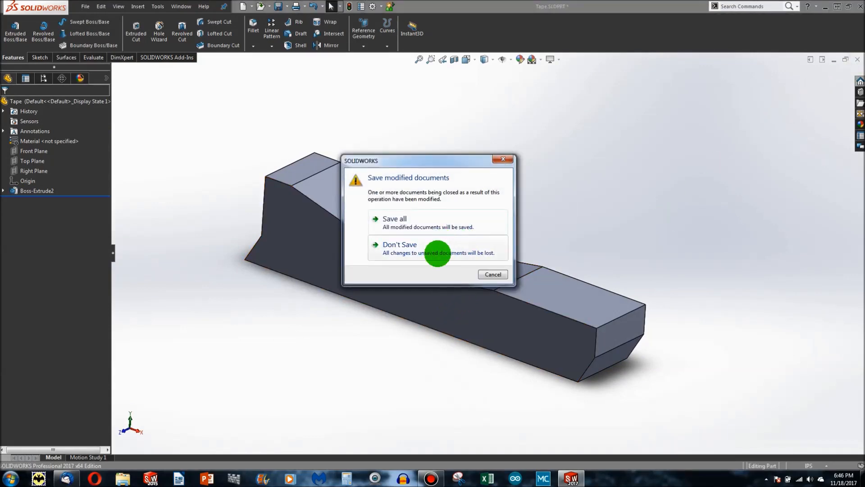
click(438, 253)
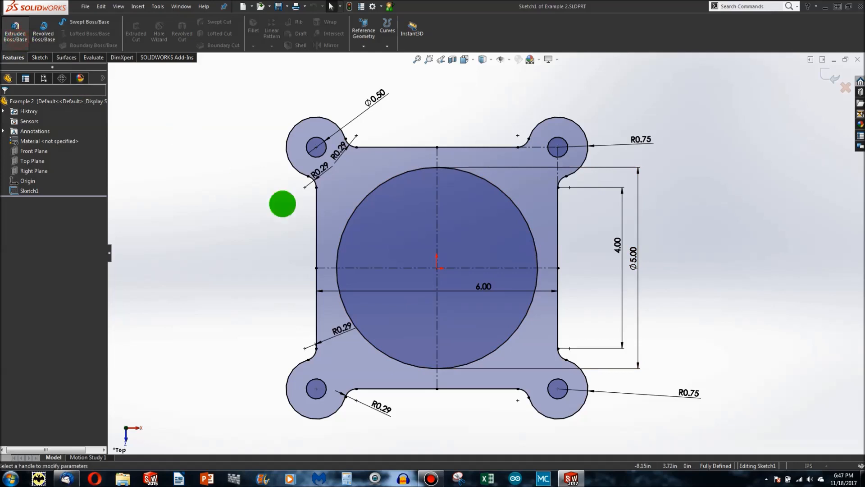
Start a blind boss extrude of the Example 2 plate sketch and inspect its preview.
click(15, 29)
mouse_move(470, 371)
middle_down()
mouse_move(564, 131)
mouse_move(601, 171)
mouse_move(621, 319)
mouse_move(732, 328)
mouse_move(455, 255)
middle_up()
key(ctrl+1)
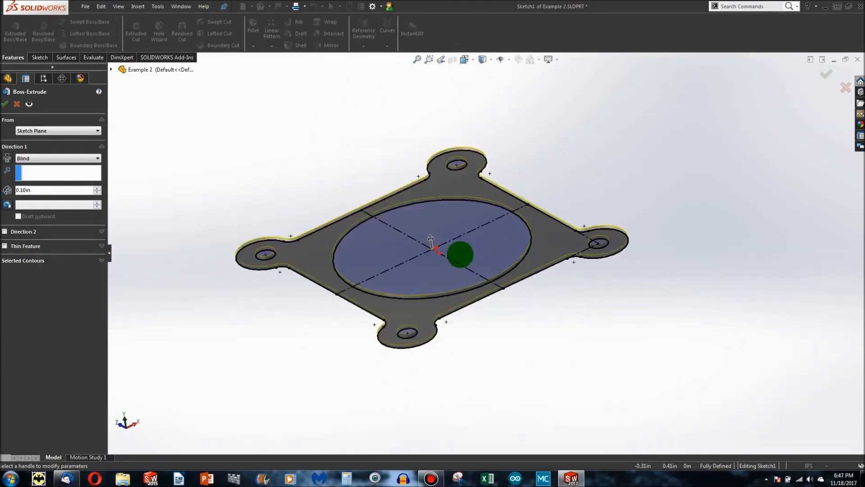
key(ctrl+5)
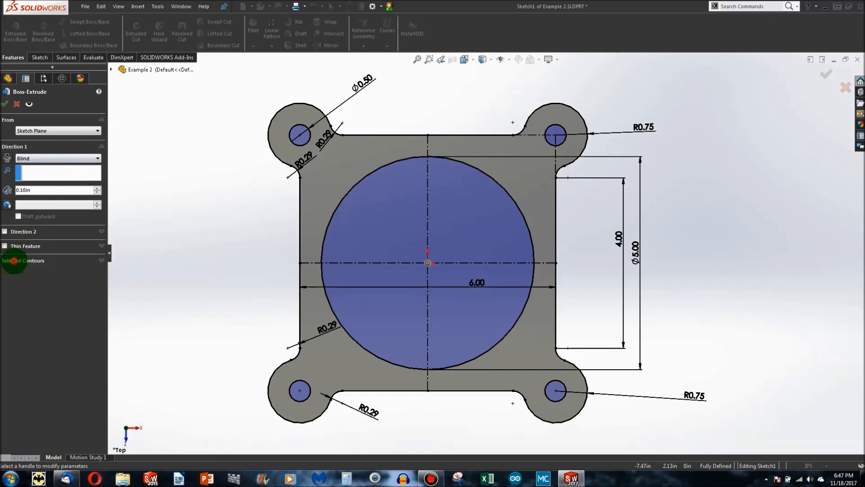
Try limiting the extrusion to the region of the large central circle with a depth of 2 in.
click(14, 260)
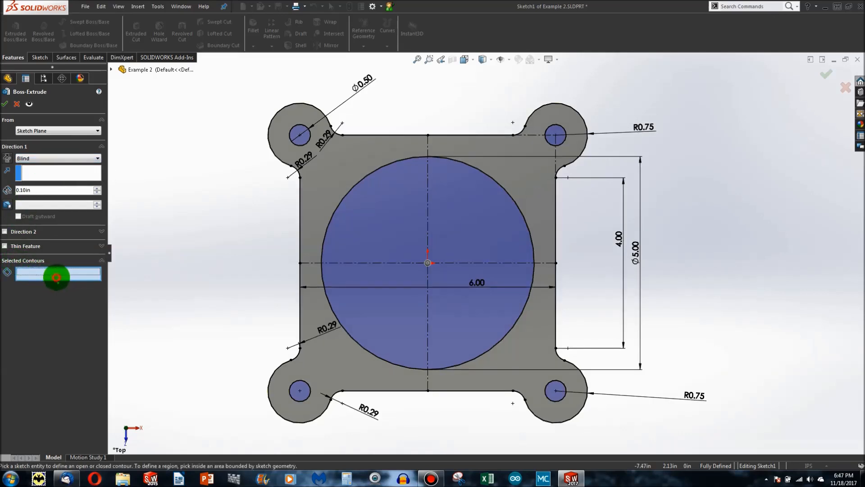
click(403, 209)
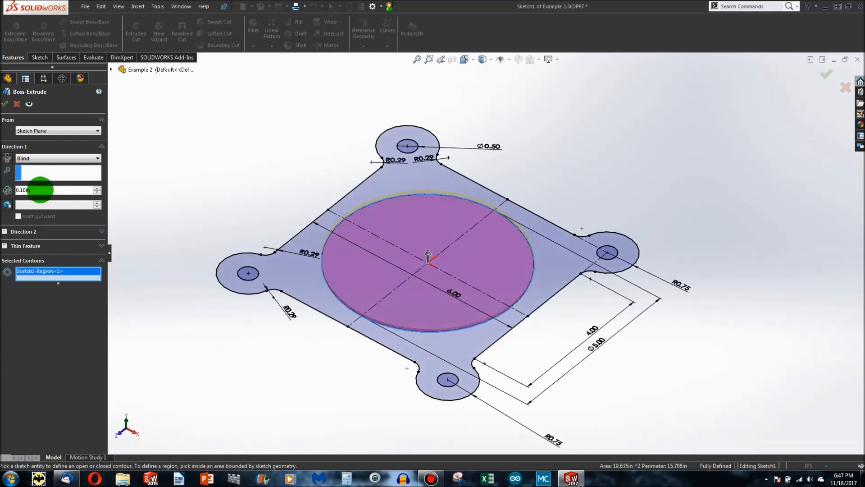
text(2)
key(Return)
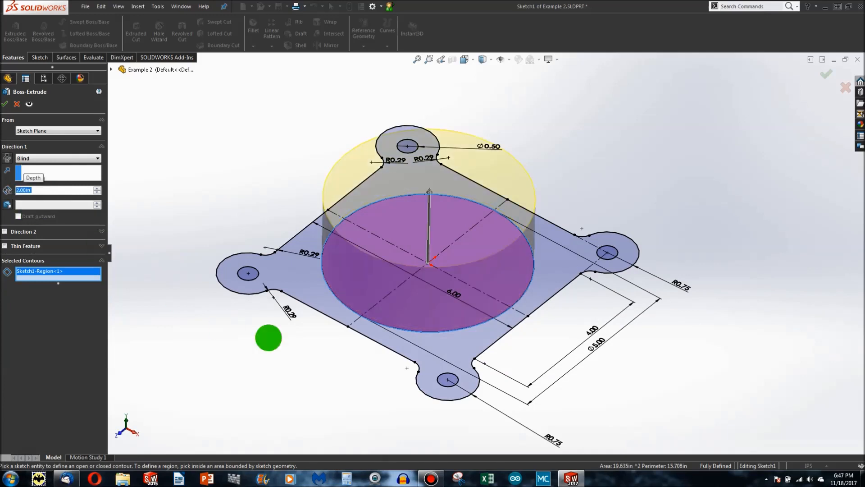
Add two corner hole regions to the extruded contours and clear the whole contour selection.
middle_drag(339, 351, 315, 379)
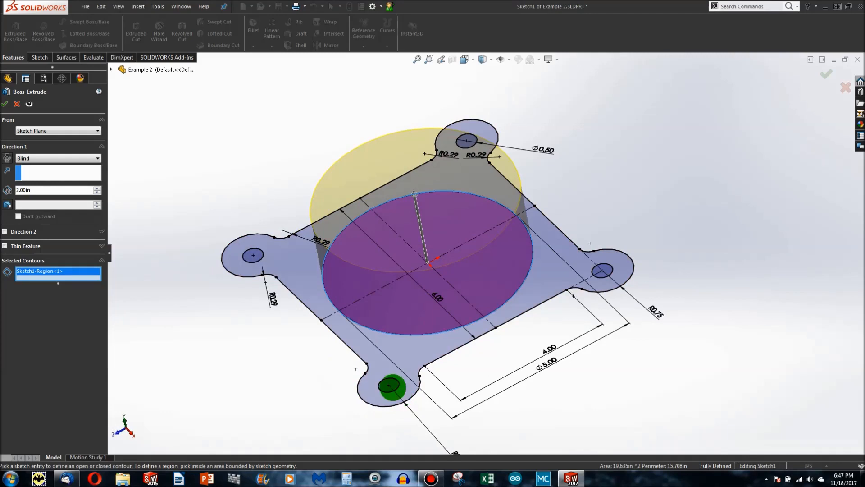
click(390, 385)
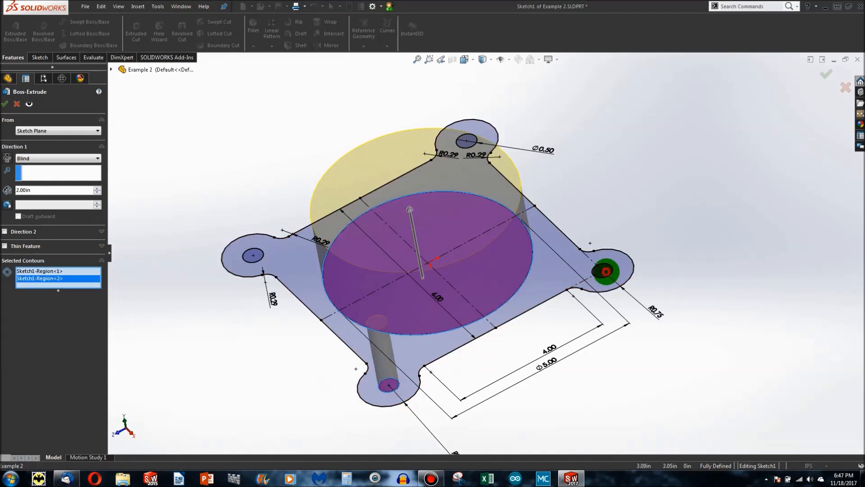
click(606, 271)
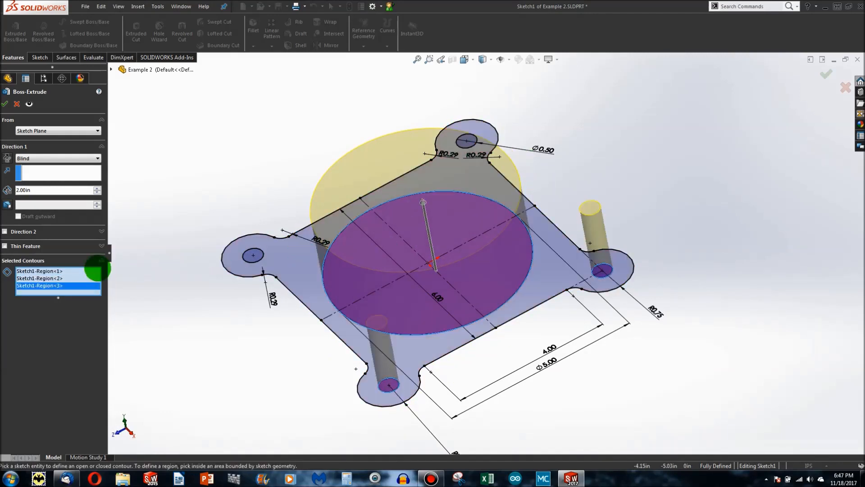
right_click(79, 277)
click(93, 284)
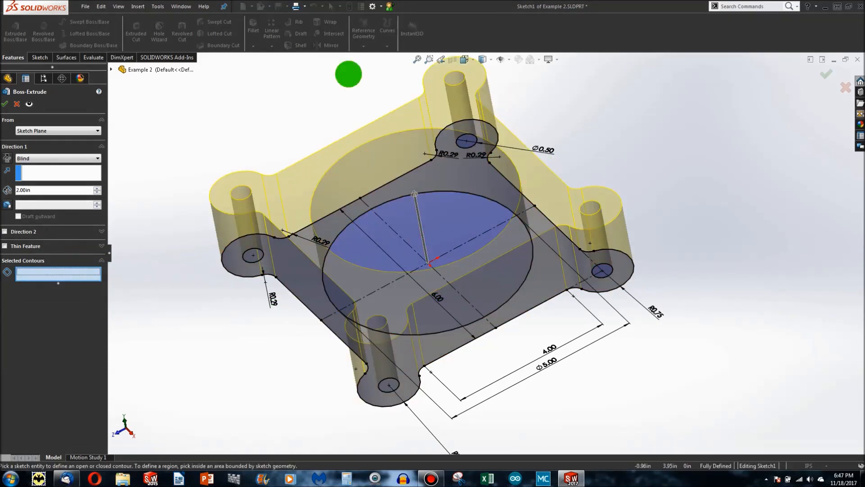
Extrude the full Example 2 plate profile to a blind depth of 0.25 in and close the part.
middle_drag(392, 272, 27, 201)
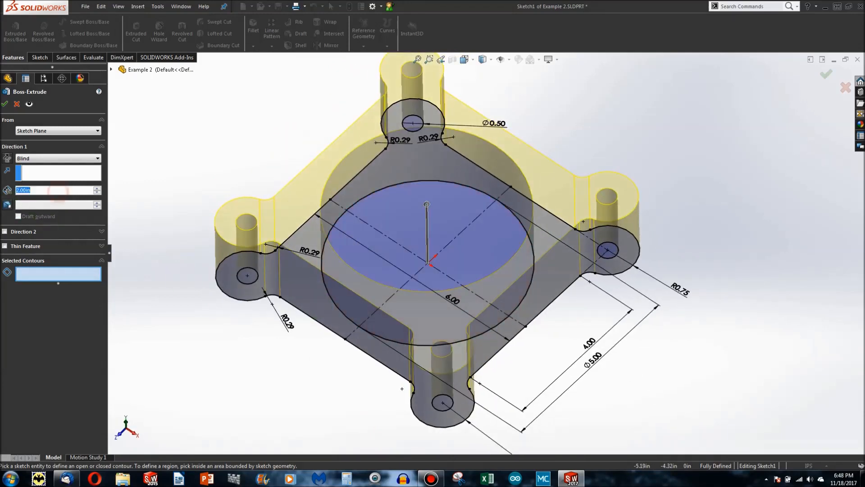
key(Return)
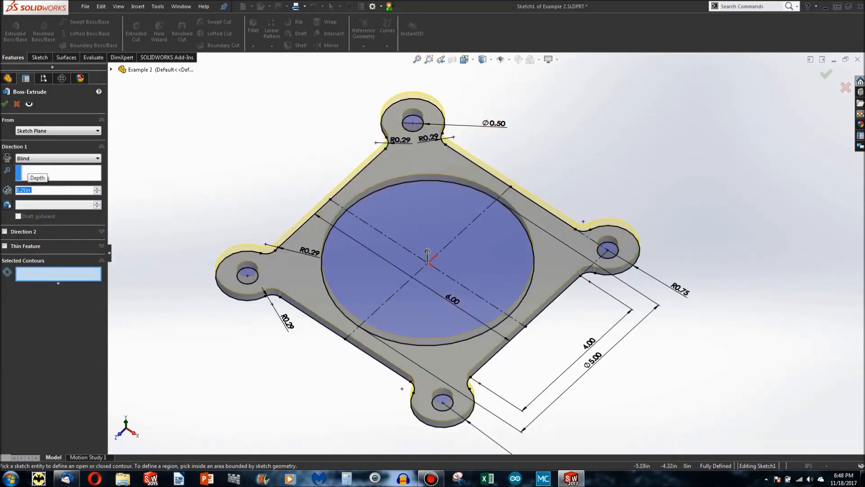
middle_drag(540, 385, 583, 282)
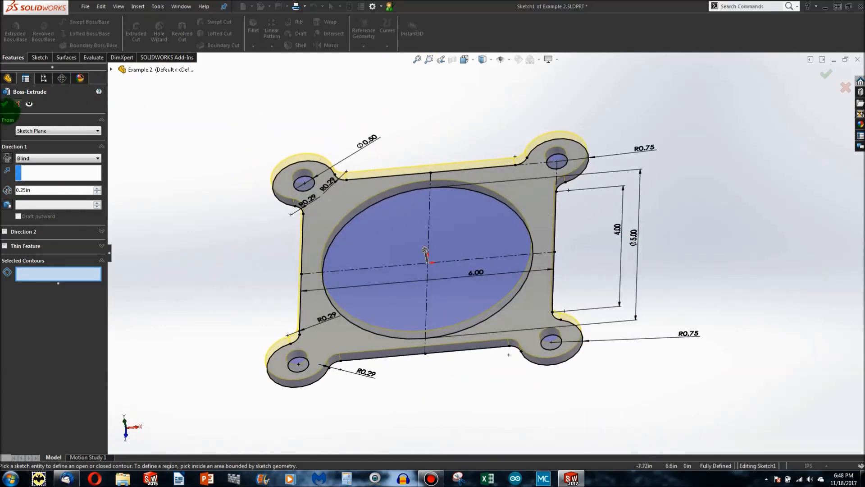
click(5, 103)
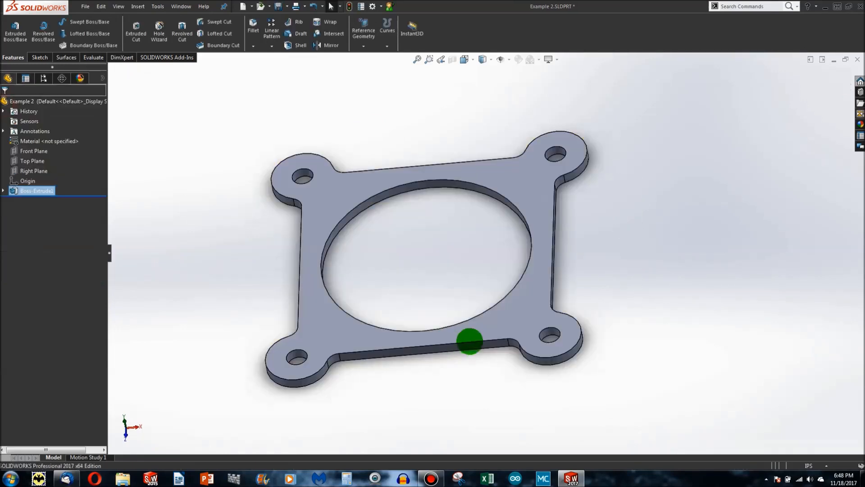
middle_drag(471, 312, 776, 43)
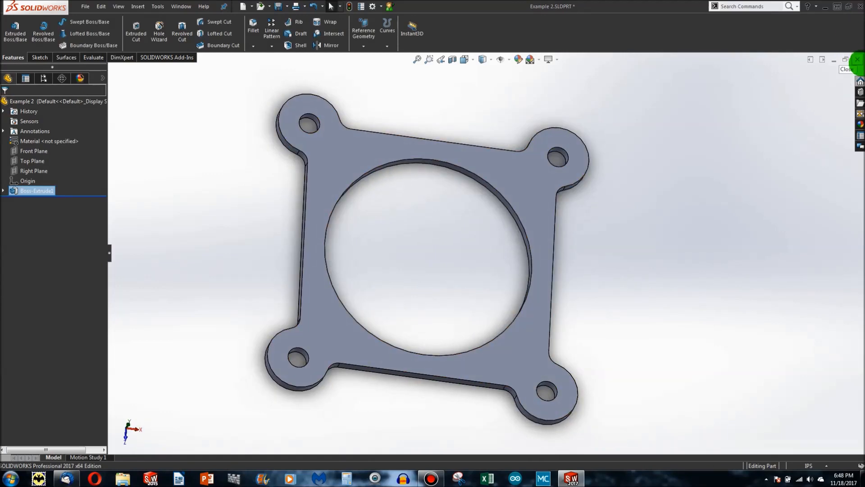
click(858, 60)
Start a blind boss extrude of the Tape profile sketch and expand the part's feature tree beside the preview.
mouse_move(489, 302)
middle_down()
mouse_move(413, 367)
mouse_move(455, 402)
mouse_move(510, 349)
mouse_move(494, 410)
mouse_move(455, 390)
middle_up()
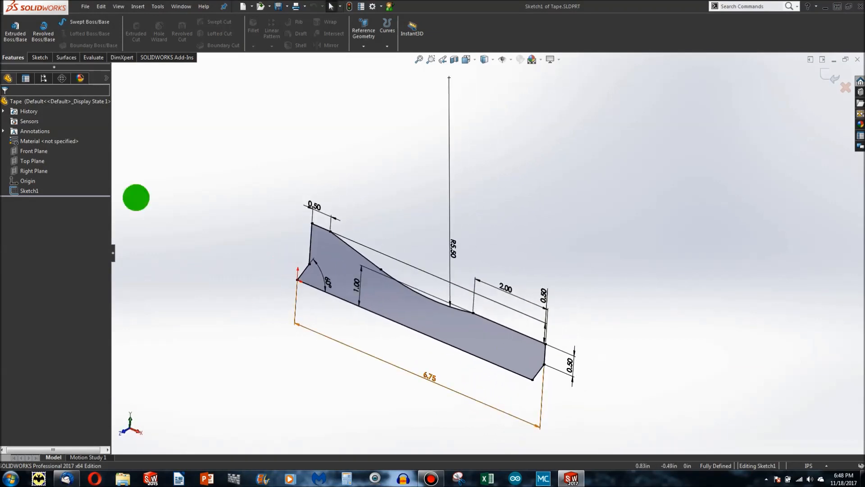
click(15, 30)
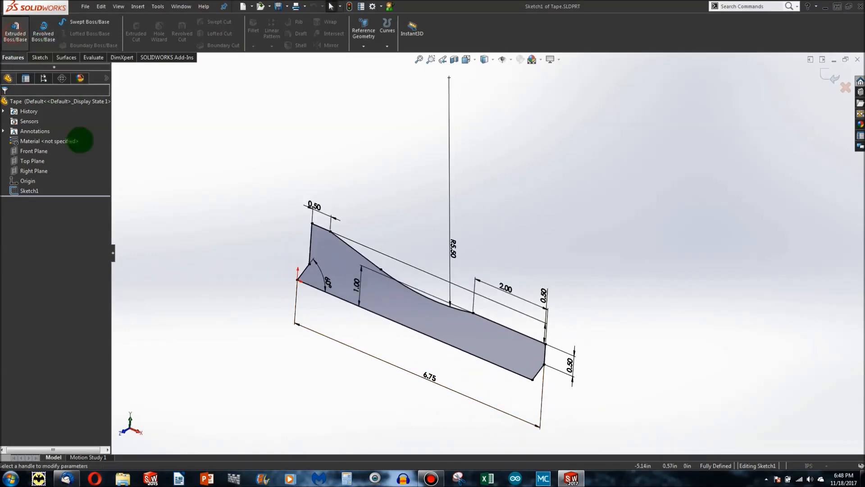
scroll(525, 344, down, 2)
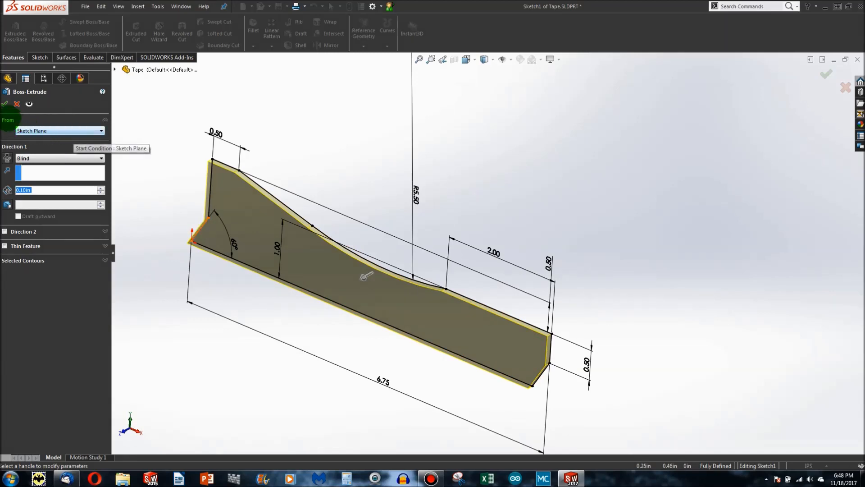
scroll(289, 234, down, 2)
mouse_move(294, 235)
middle_down()
mouse_move(251, 218)
mouse_move(285, 227)
middle_up()
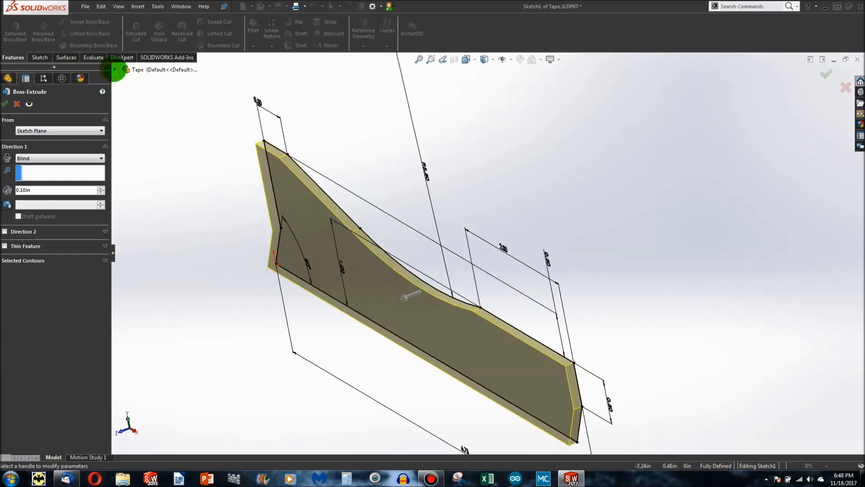
click(114, 70)
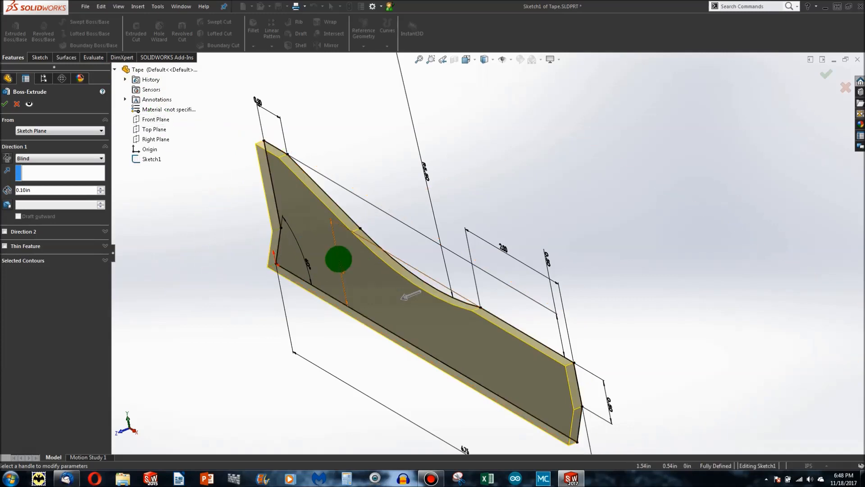
scroll(453, 317, up, 2)
mouse_move(281, 294)
middle_down()
mouse_move(311, 284)
mouse_move(319, 257)
mouse_move(297, 265)
mouse_move(294, 282)
middle_up()
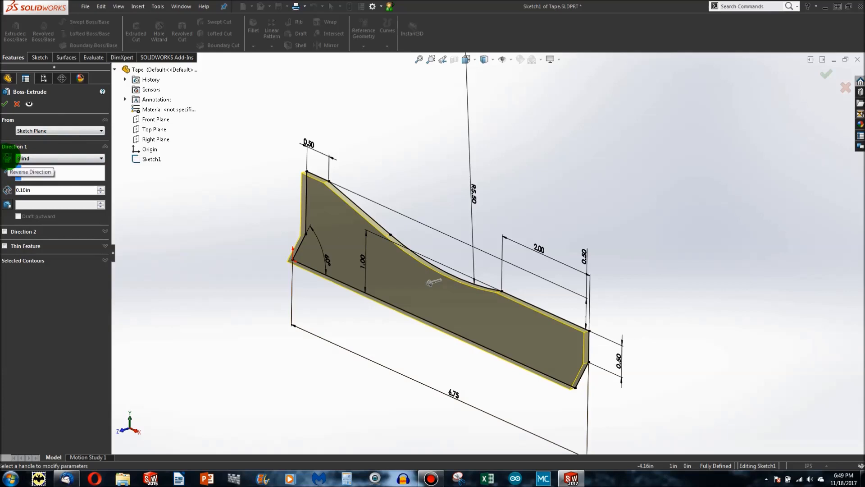
Try the extrusion in the reverse direction at a depth of 2 in, and flip it back to the original side.
click(7, 157)
click(51, 191)
text(2)
key(Return)
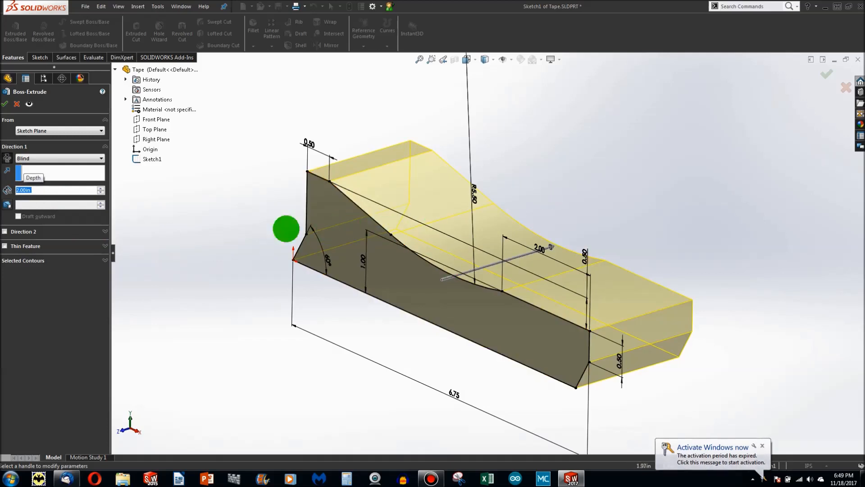
click(7, 157)
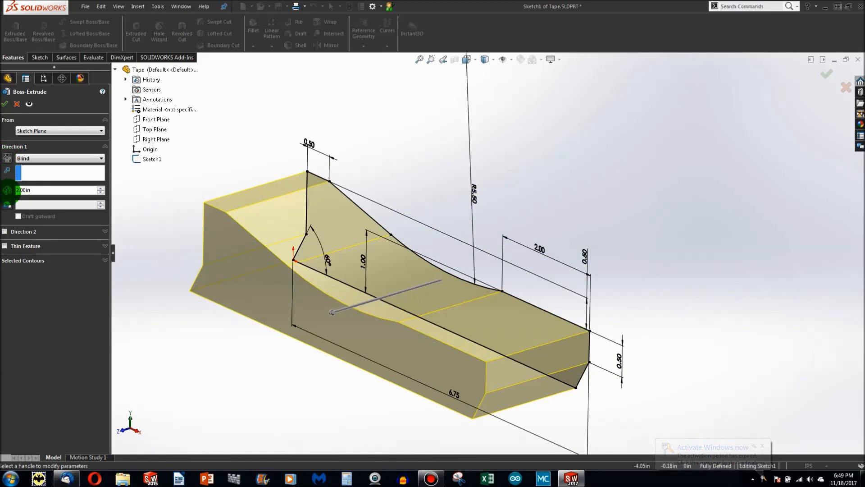
Extrude the Tape profile to a total depth of 1.25 in with the Mid Plane end condition.
double_click(32, 190)
text(1.25)
key(Return)
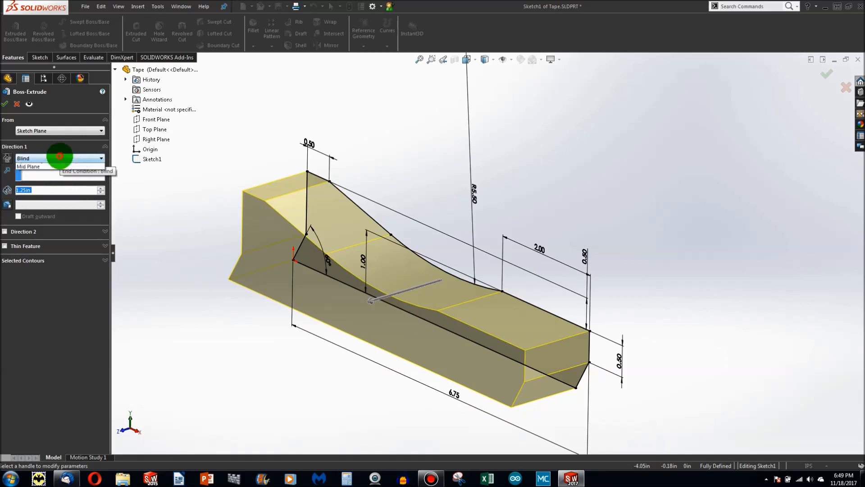
click(60, 158)
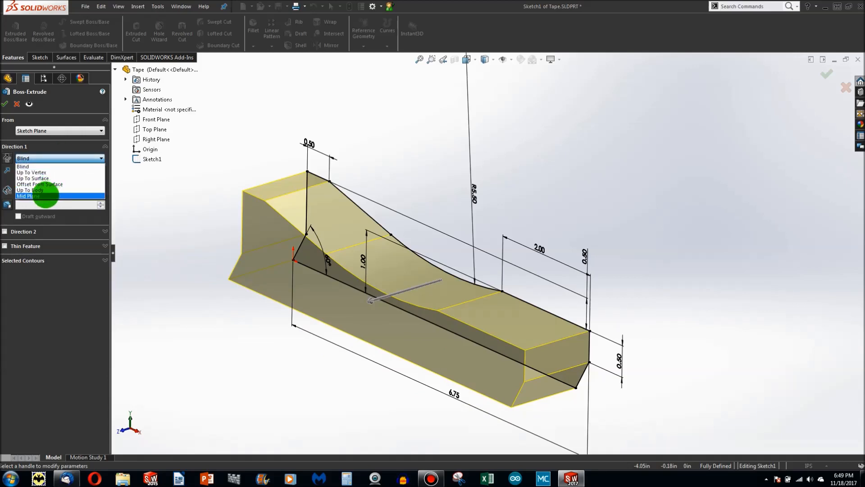
click(45, 195)
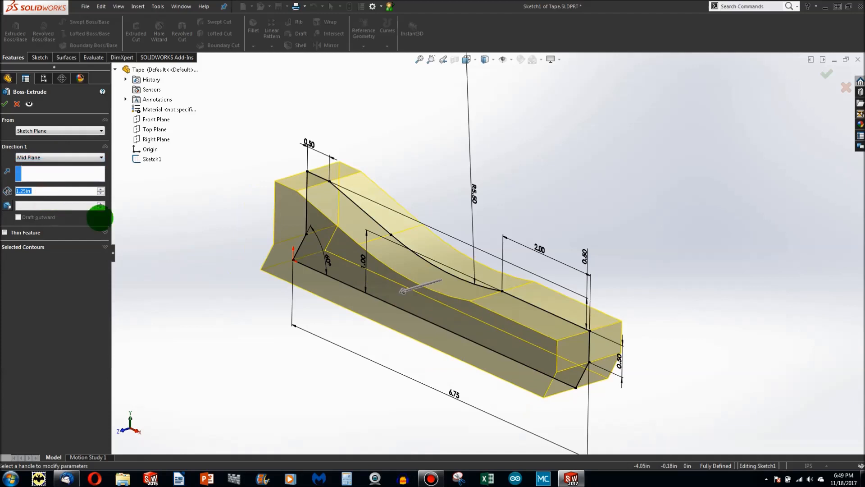
mouse_move(317, 352)
middle_down()
mouse_move(293, 317)
mouse_move(270, 307)
mouse_move(284, 315)
mouse_move(291, 346)
middle_up()
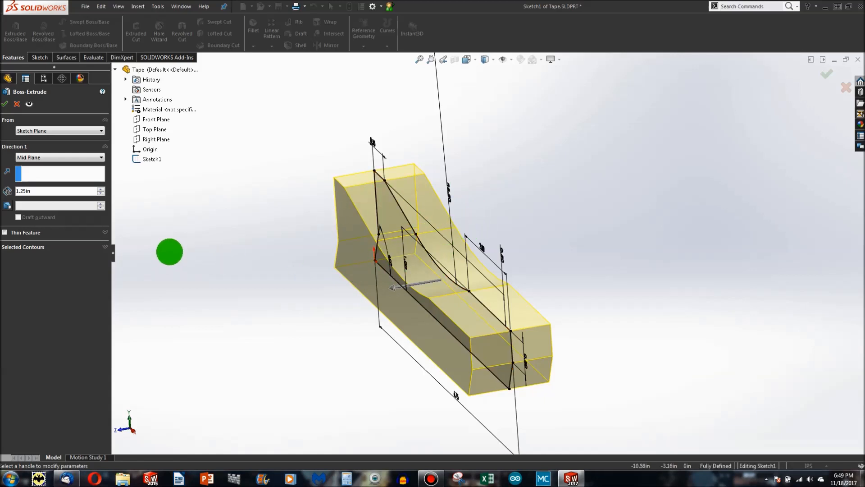
click(85, 157)
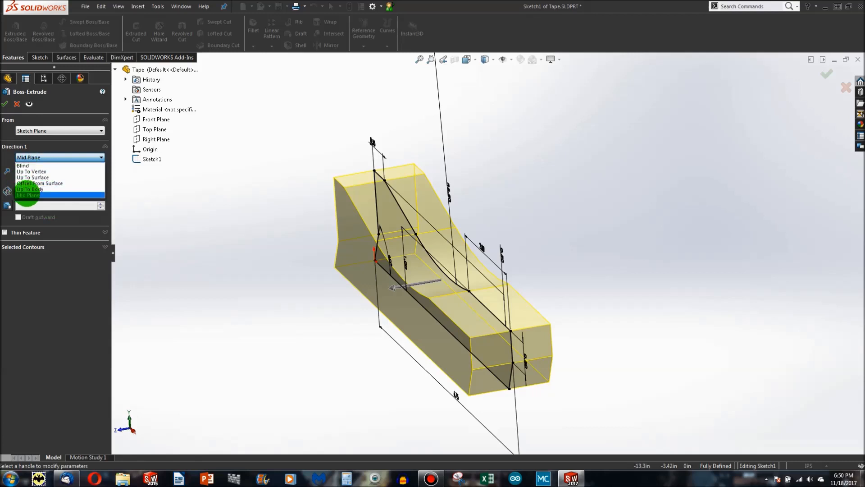
click(27, 195)
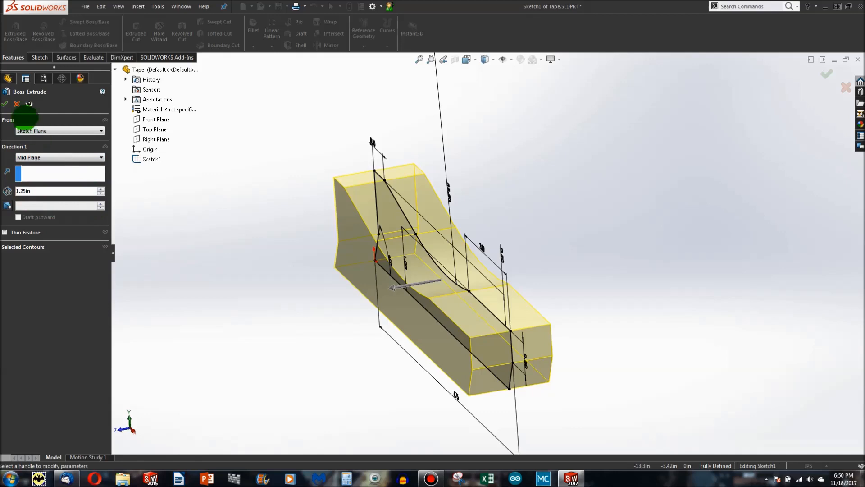
click(5, 104)
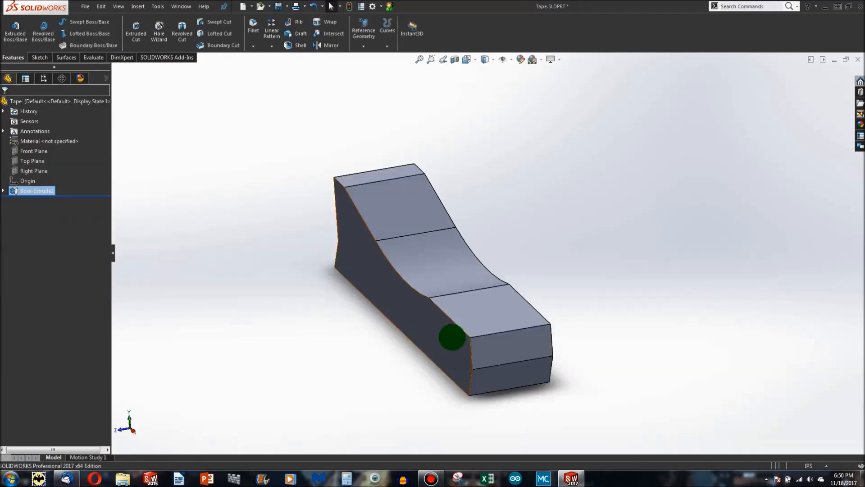
Examine the solid's flat, curved, sloped and angled end faces from several viewpoints.
scroll(453, 293, down, 3)
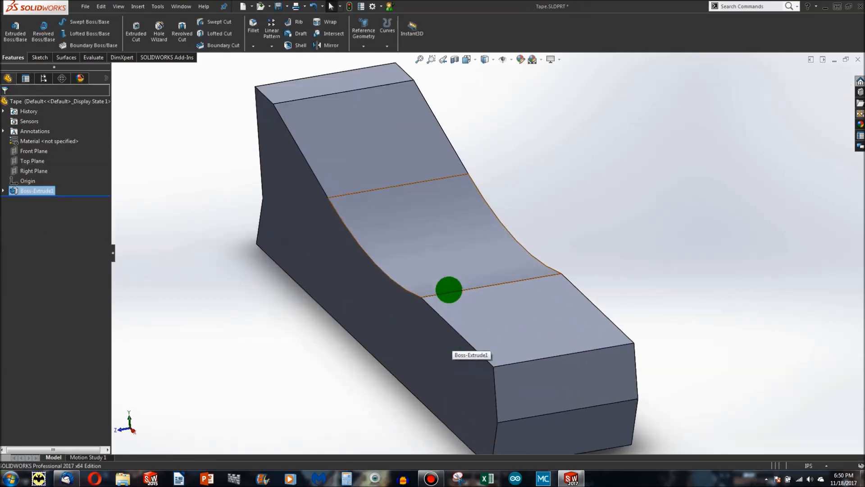
scroll(448, 290, up, 2)
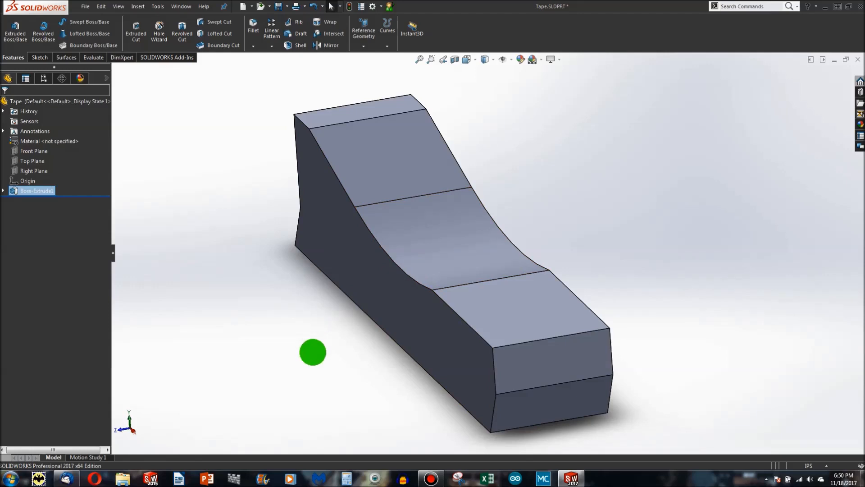
click(524, 322)
middle_drag(506, 350, 467, 233)
click(675, 290)
click(539, 306)
click(467, 234)
middle_drag(377, 311, 268, 196)
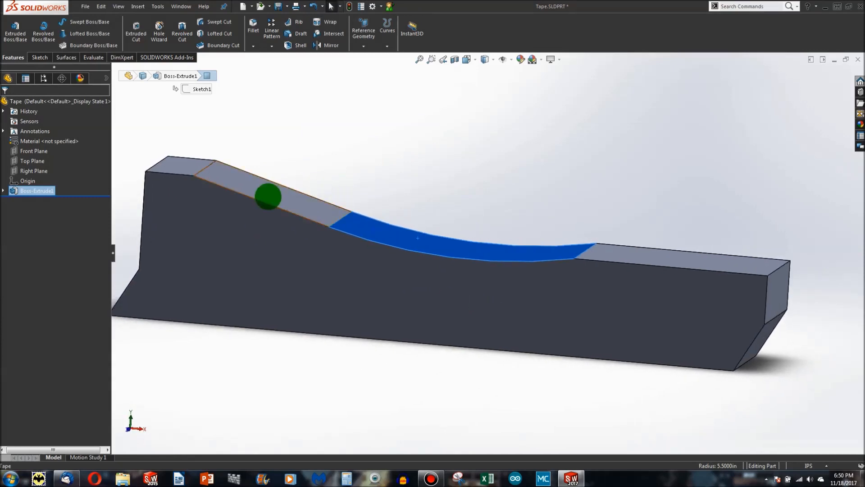
click(268, 197)
click(185, 160)
middle_drag(369, 290, 574, 322)
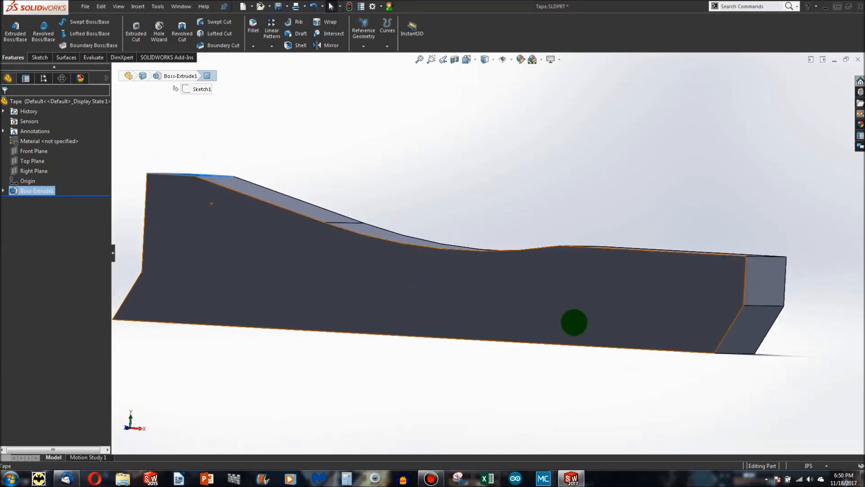
click(744, 339)
middle_drag(644, 323, 607, 374)
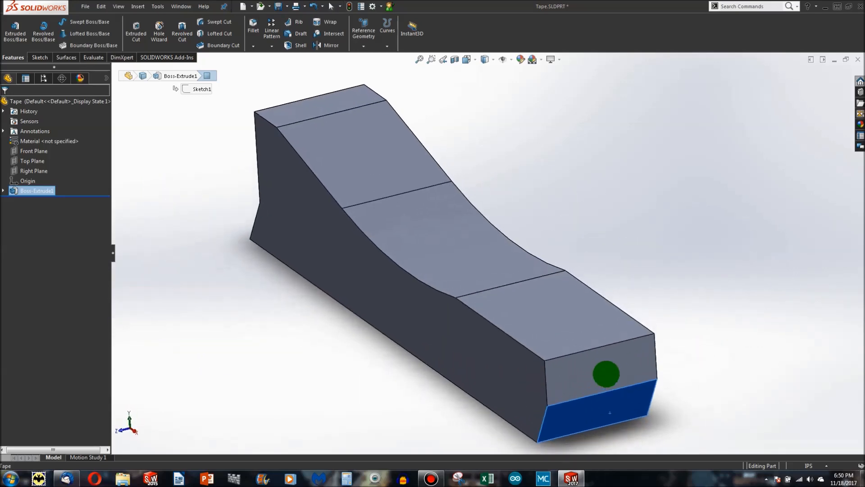
Start a sketch on the lower flat top face and draw a corner rectangle about 2.65 by 0.49 in reaching over the curved face.
click(557, 312)
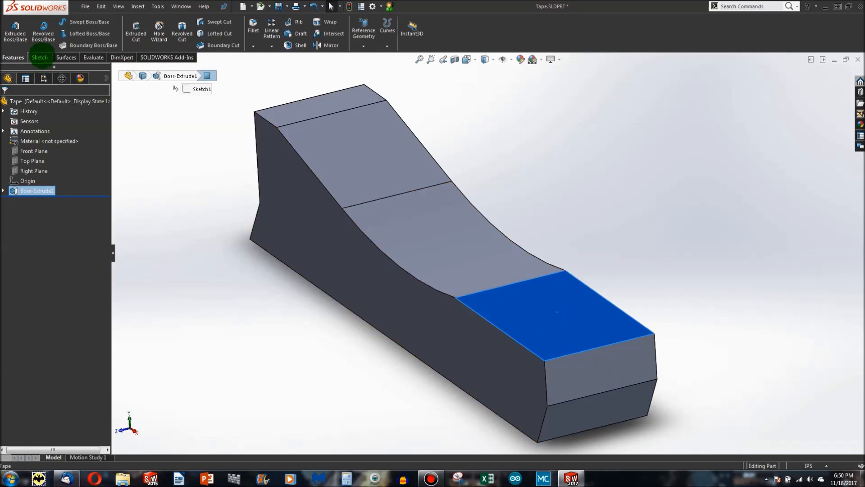
click(39, 57)
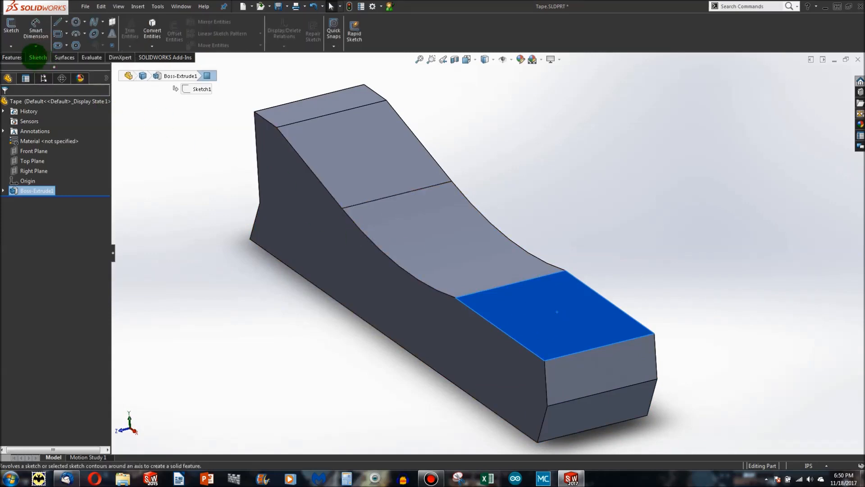
click(12, 28)
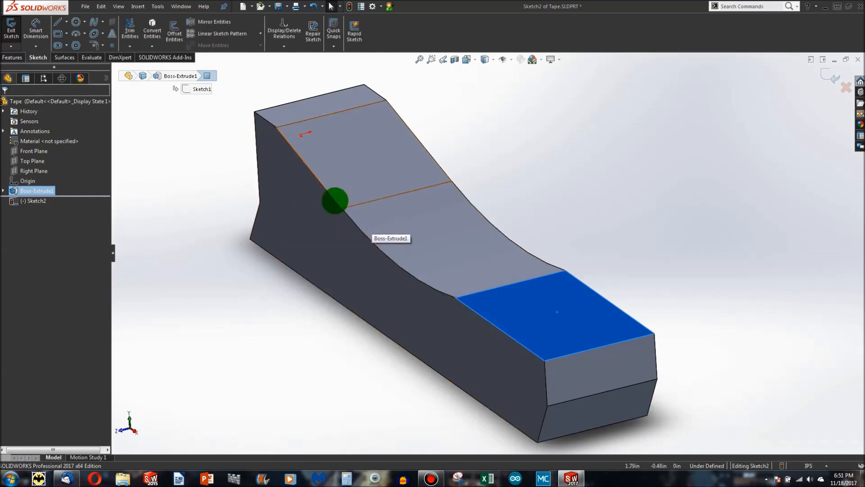
click(57, 33)
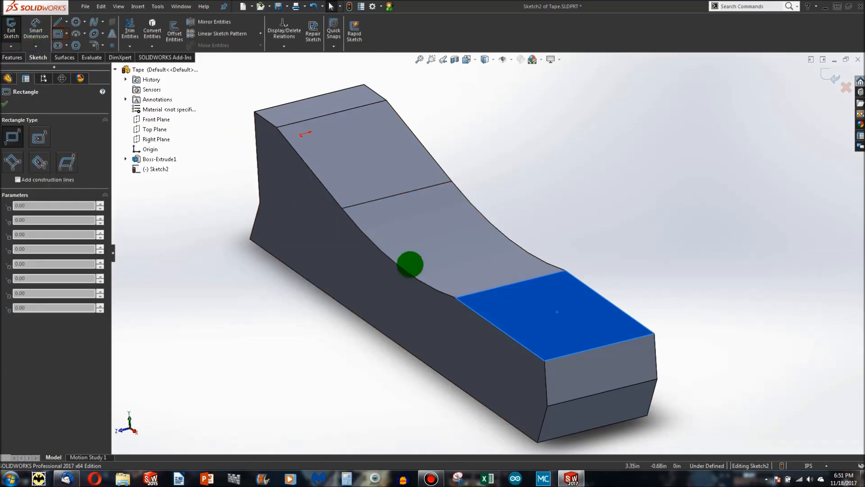
click(611, 323)
click(451, 250)
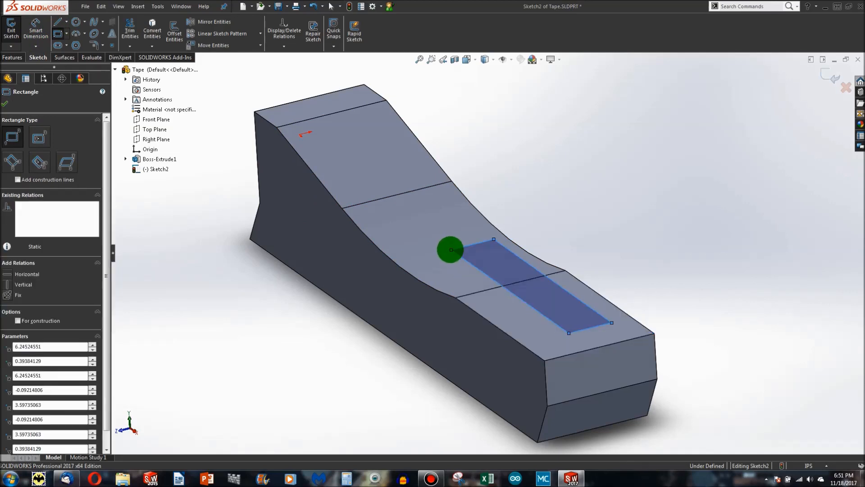
mouse_move(690, 340)
middle_down()
mouse_move(699, 301)
mouse_move(721, 286)
mouse_move(723, 294)
mouse_move(724, 342)
mouse_move(683, 252)
middle_up()
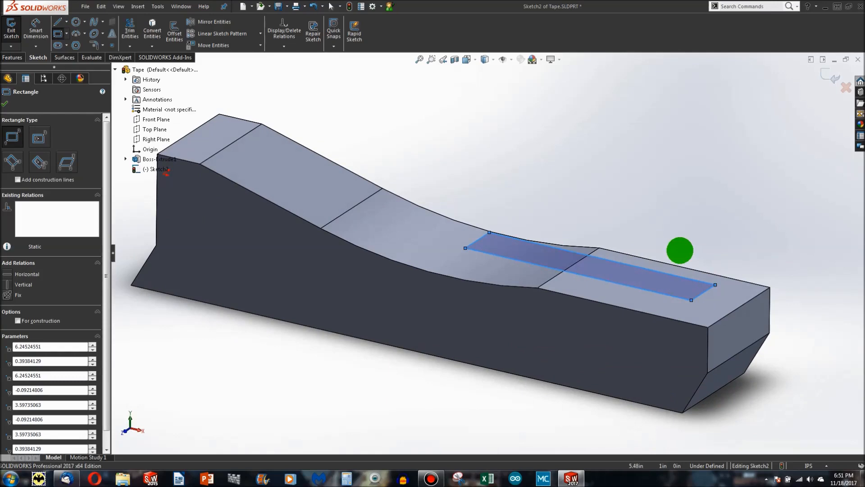
key(Escape)
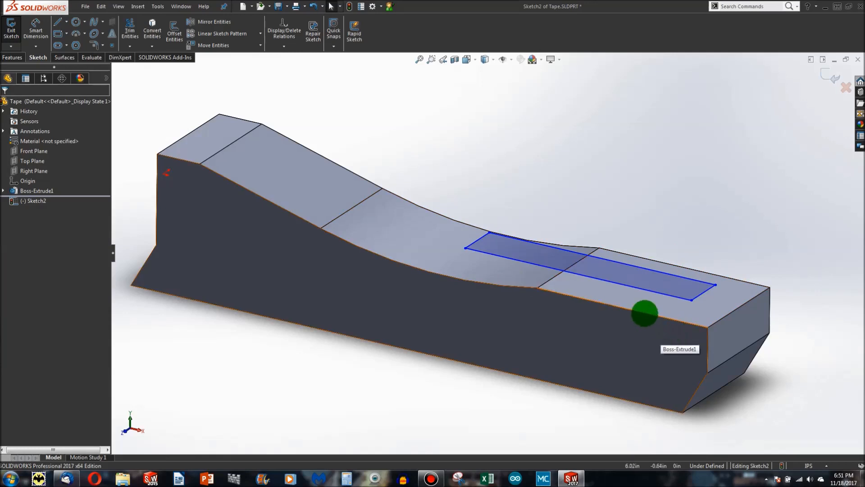
View the lower flat top face and its rectangle sketch head-on, with the face deselected.
click(661, 310)
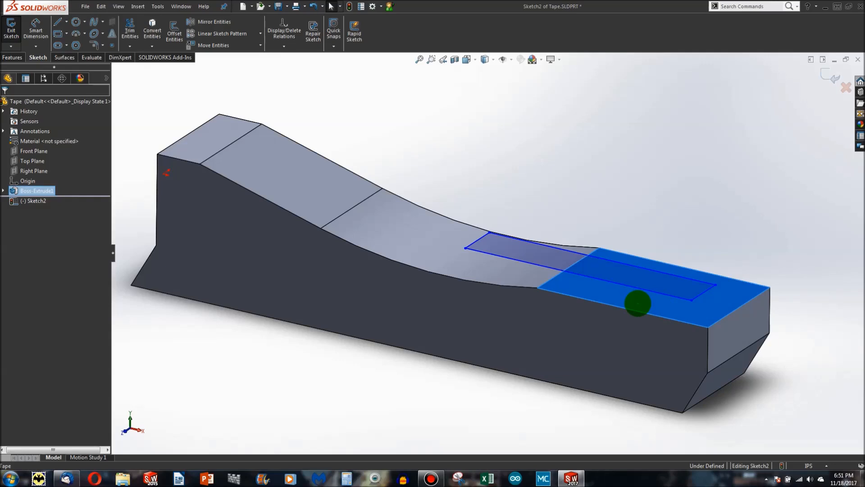
key(ctrl+8)
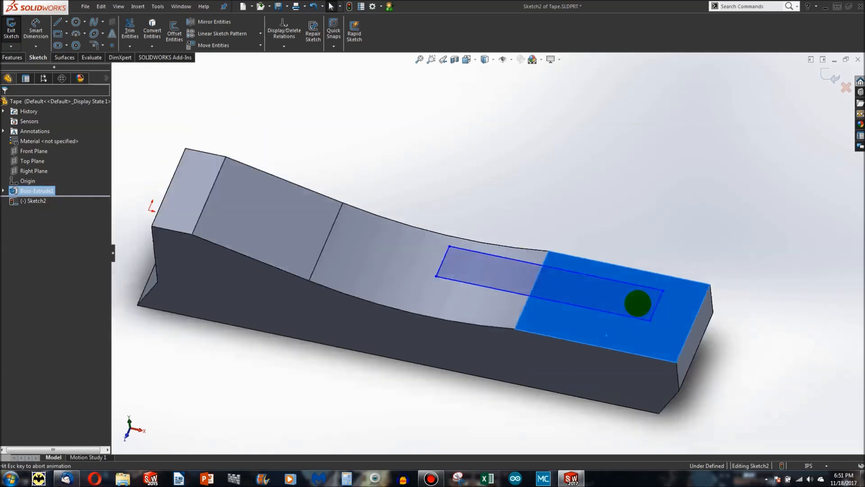
click(469, 148)
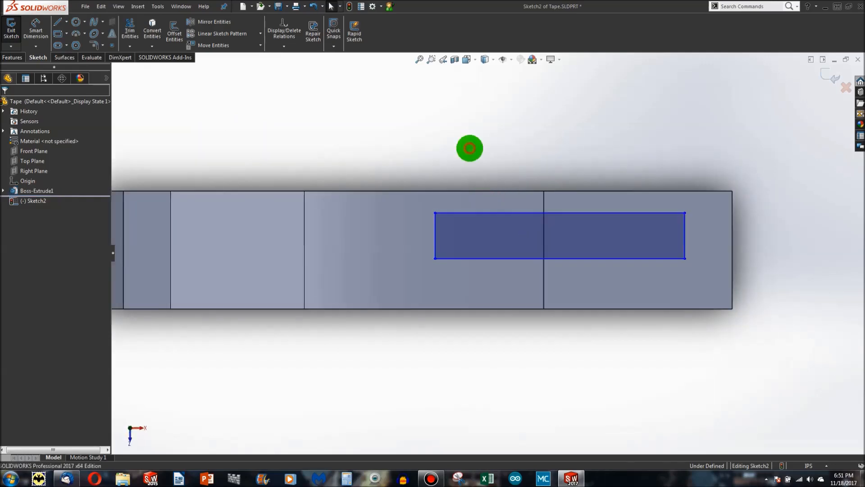
Draw a centerline from the midpoint of the lower flat face's end edge to the midpoint of the rectangle's nearest short side.
click(66, 22)
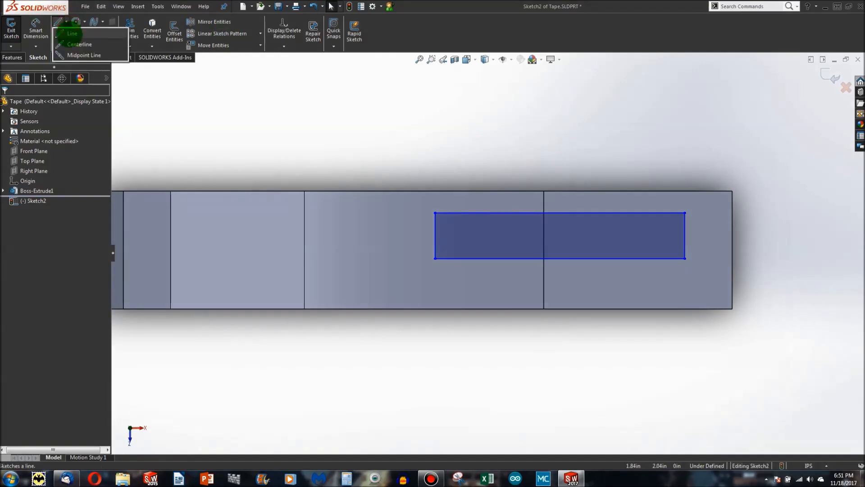
click(73, 35)
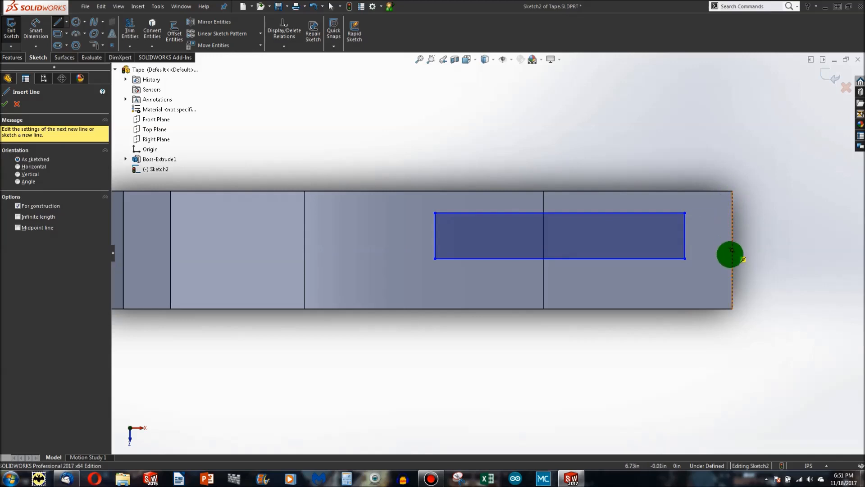
click(732, 250)
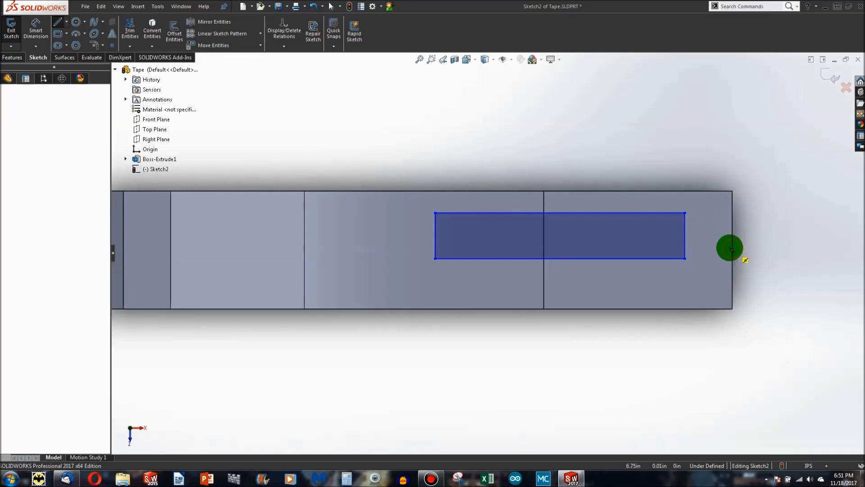
click(685, 235)
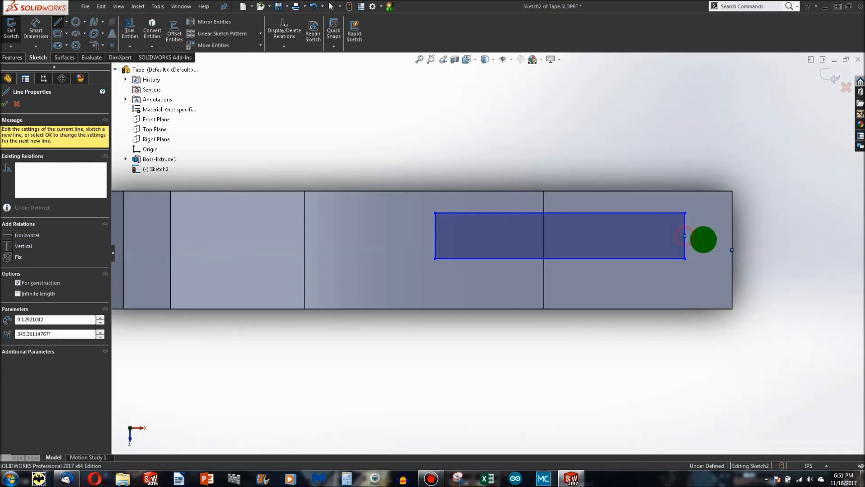
key(Escape)
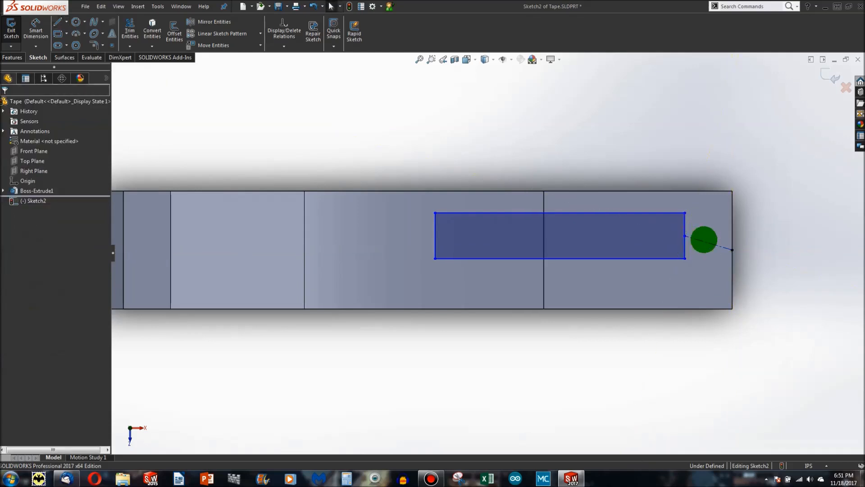
Make the centerline horizontal and enlarge the rectangle towards the end edge to about 2.98 by 0.66 in.
click(700, 241)
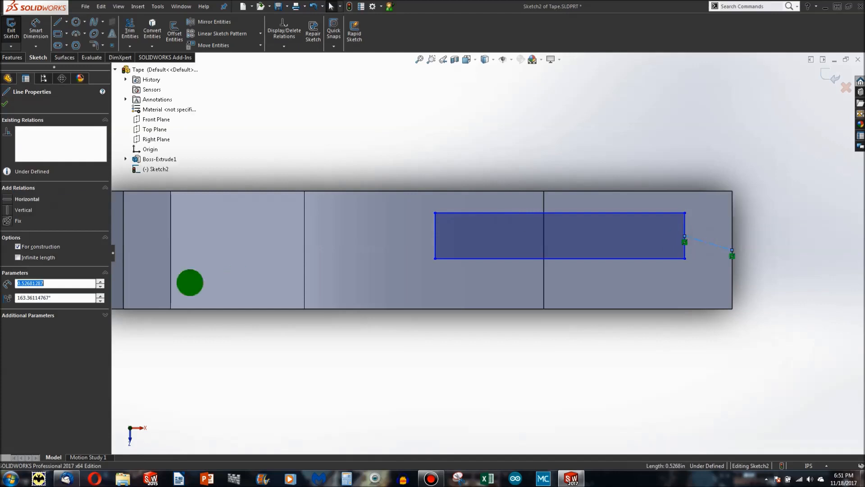
click(10, 199)
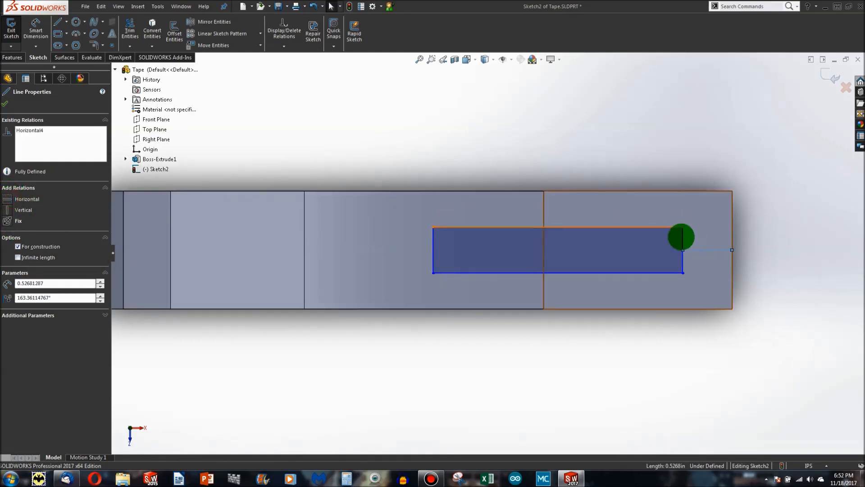
drag(682, 272, 714, 281)
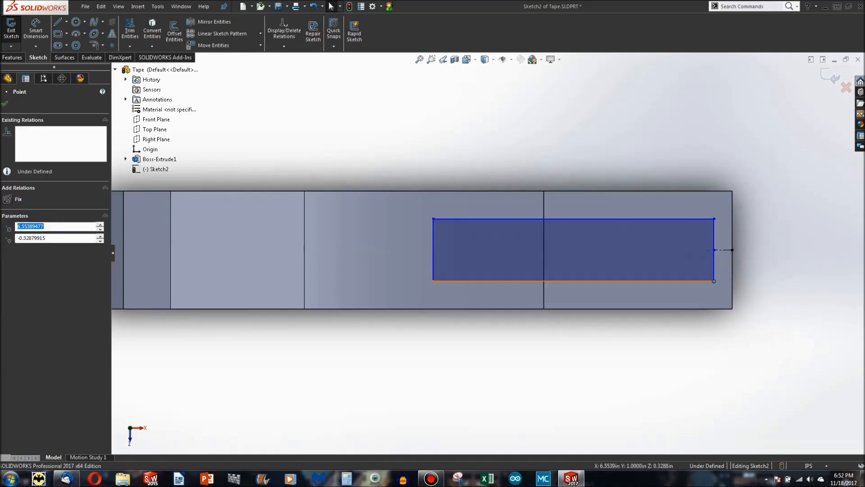
Dimension the rectangle's short side at the end edge and set its width to 0.75 in.
click(35, 28)
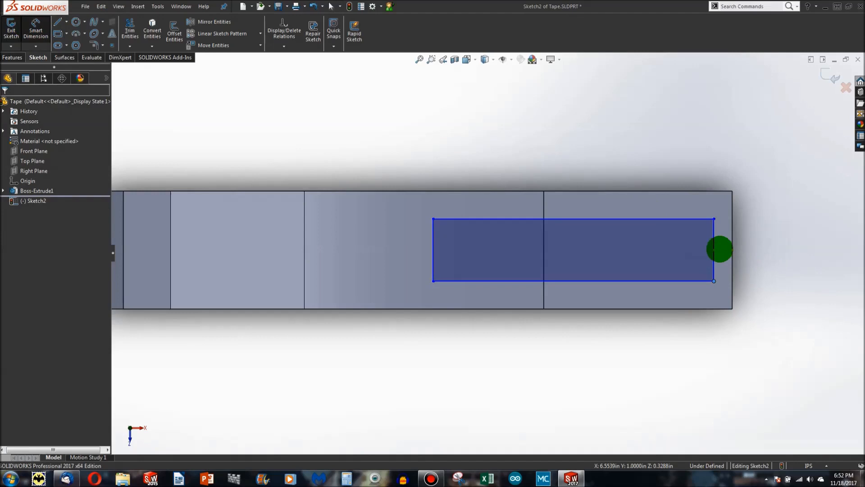
click(715, 249)
click(748, 210)
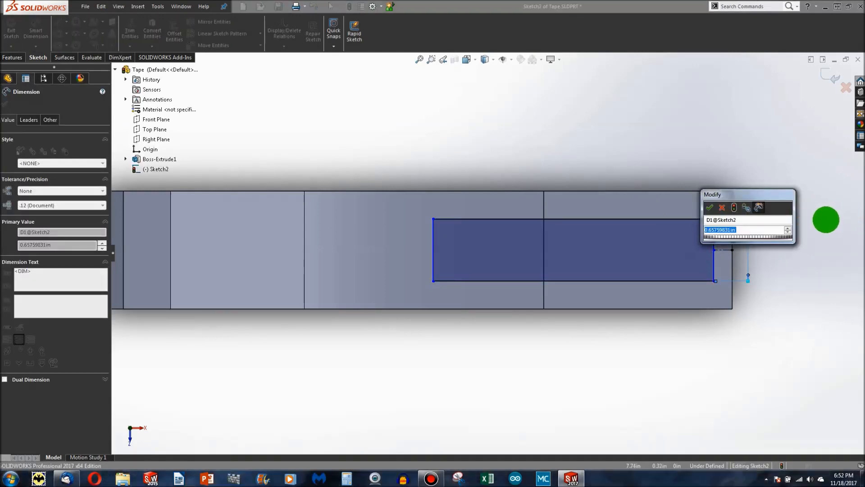
text(.75)
key(Return)
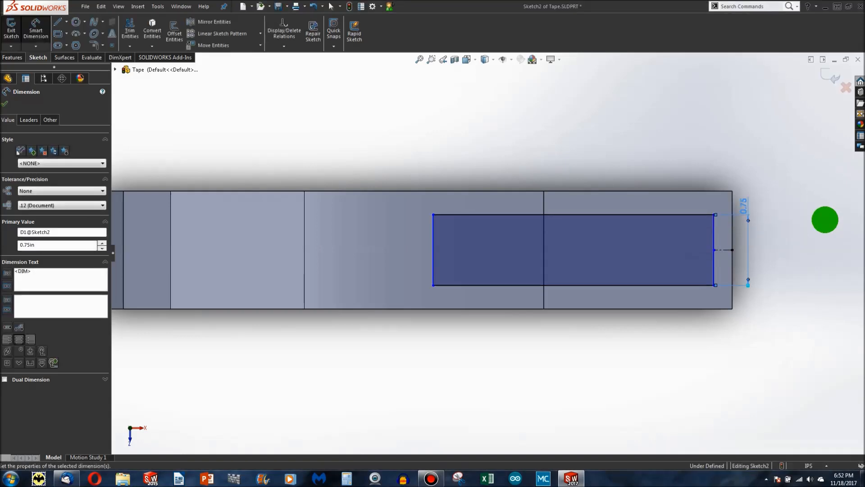
Dimension the gap between the rectangle's short side and the solid's end edge and set it to 0.25 in.
click(714, 266)
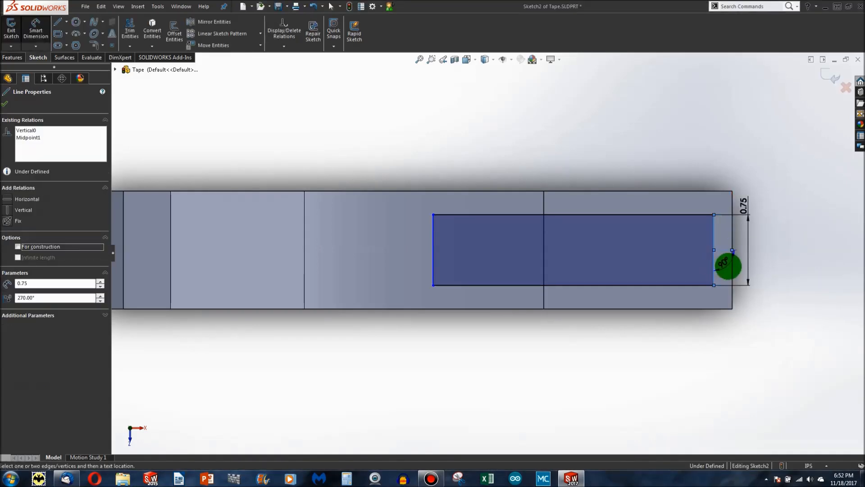
key(Escape)
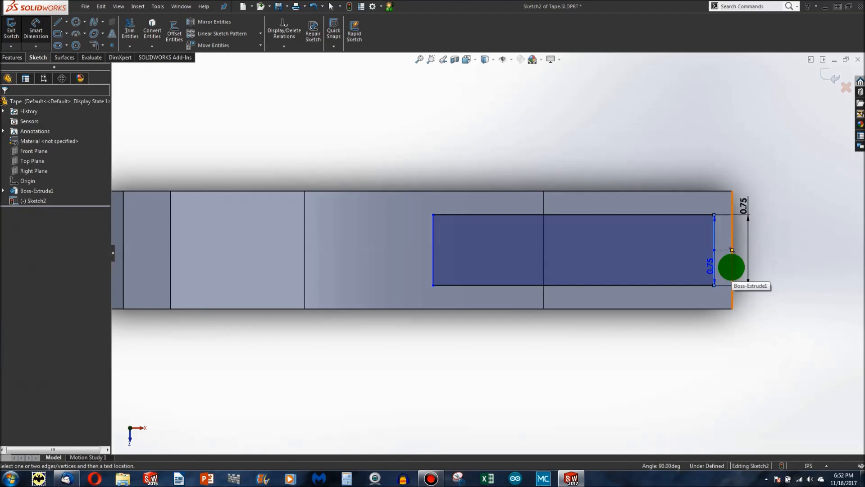
click(712, 264)
click(731, 265)
click(775, 274)
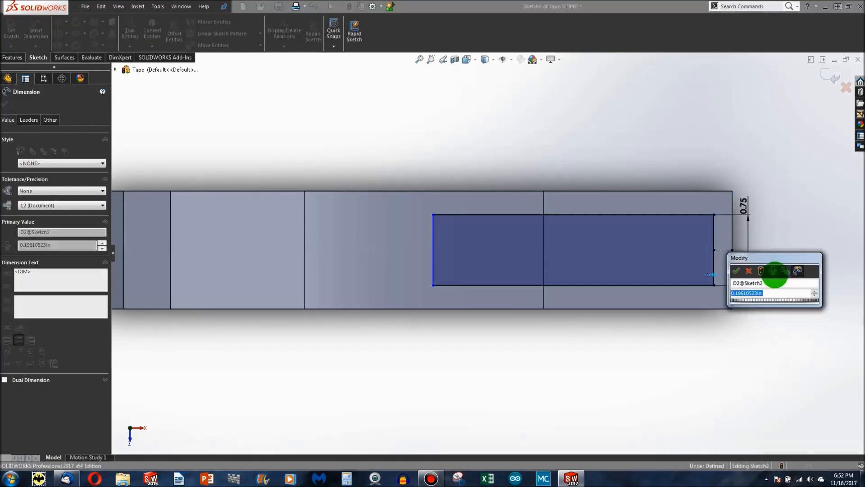
text(0.25)
key(Return)
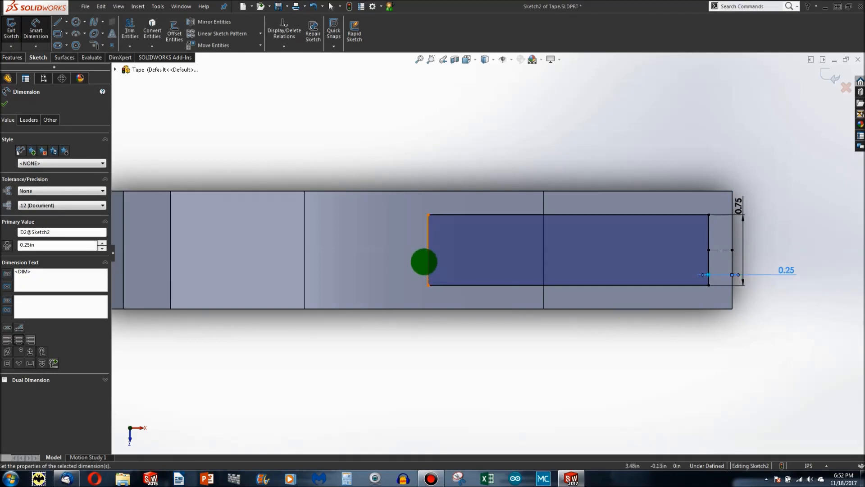
Dimension the rectangle's long side and set its length to 4 in.
click(458, 215)
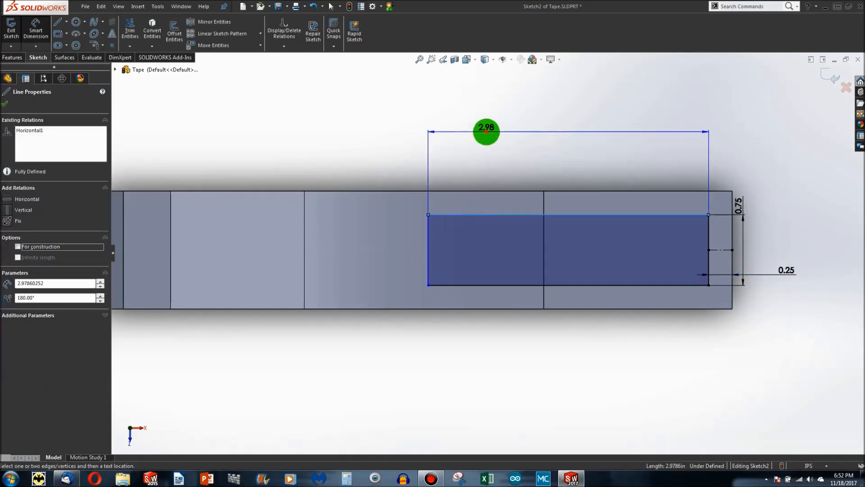
click(487, 133)
middle_drag(458, 262, 438, 181)
drag(495, 150, 444, 150)
text(4)
key(Return)
middle_drag(437, 312, 433, 221)
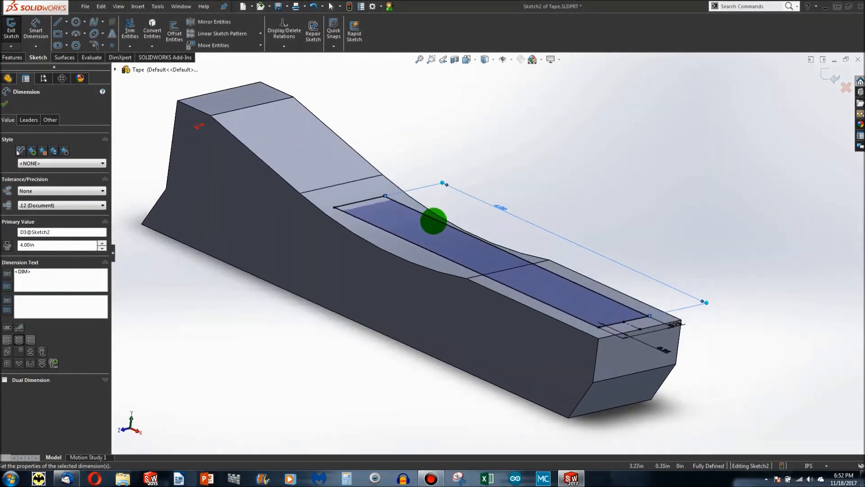
scroll(434, 221, down, 3)
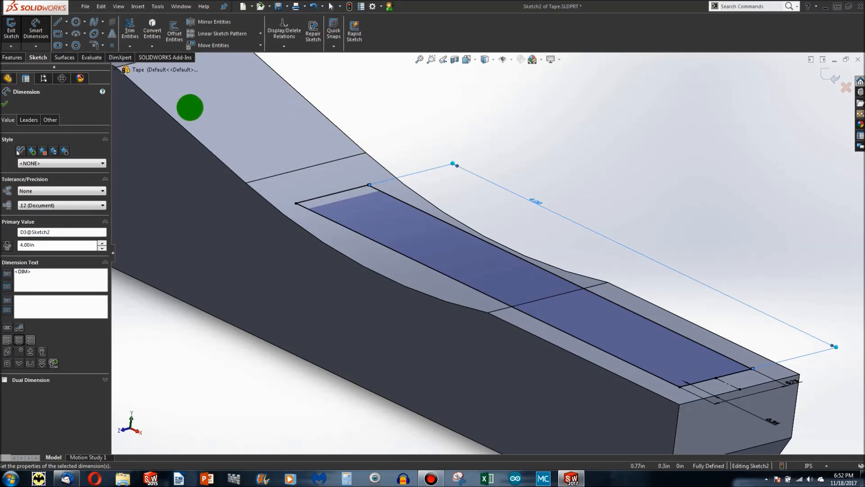
click(7, 104)
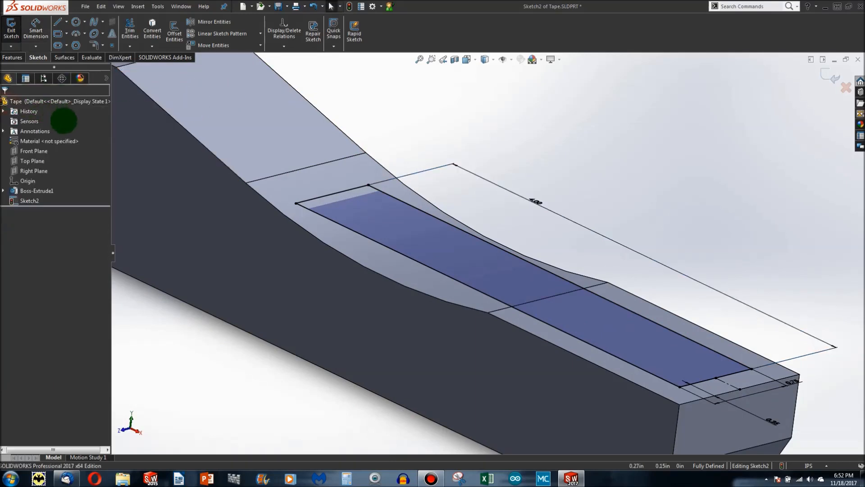
Start an Extruded Cut from the rectangle sketch into the solid with a Blind depth of 0.5 in.
click(16, 58)
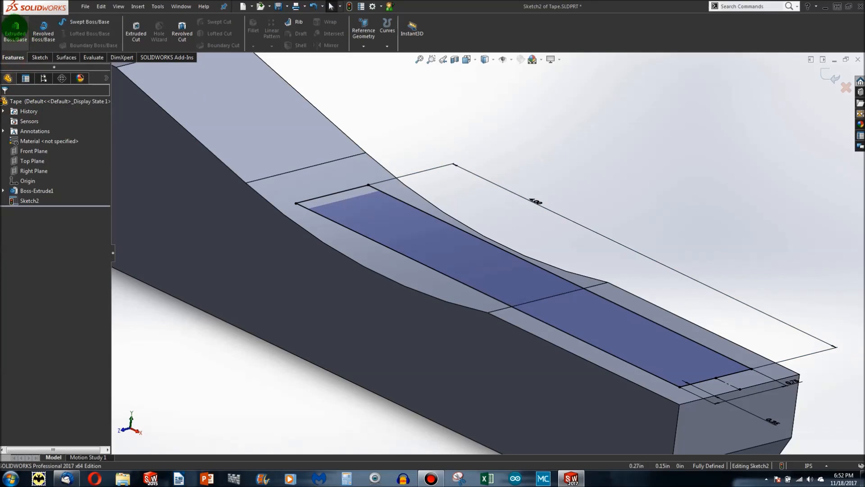
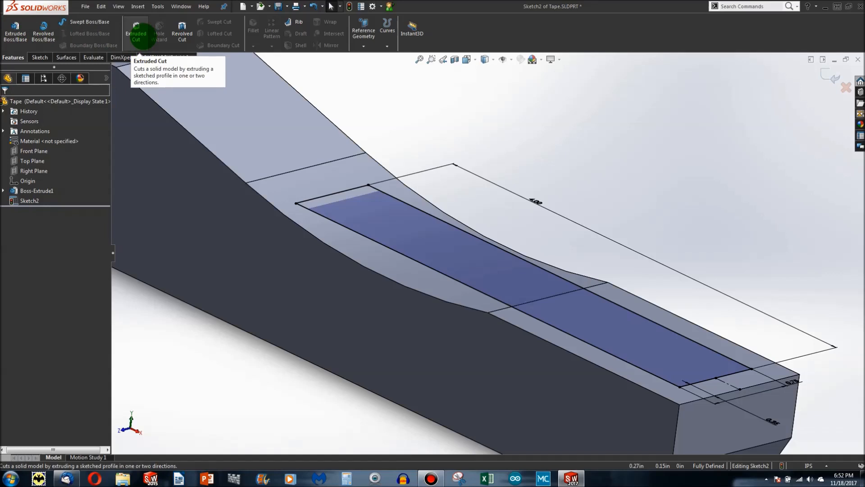
mouse_move(690, 361)
middle_down()
mouse_move(682, 390)
mouse_move(675, 383)
middle_up()
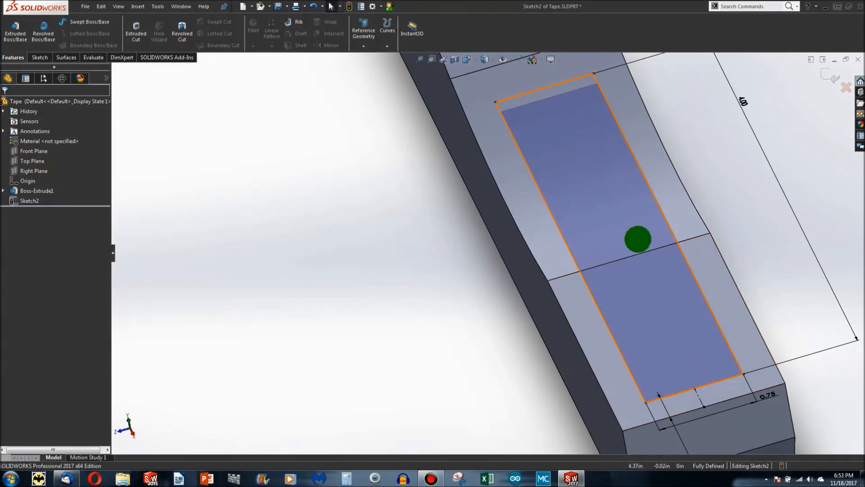
mouse_move(644, 306)
middle_down()
mouse_move(670, 241)
mouse_move(661, 272)
middle_up()
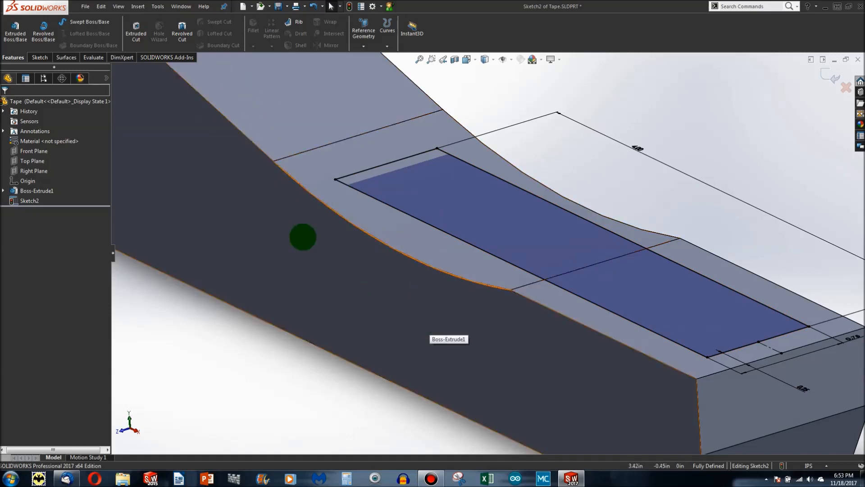
click(135, 33)
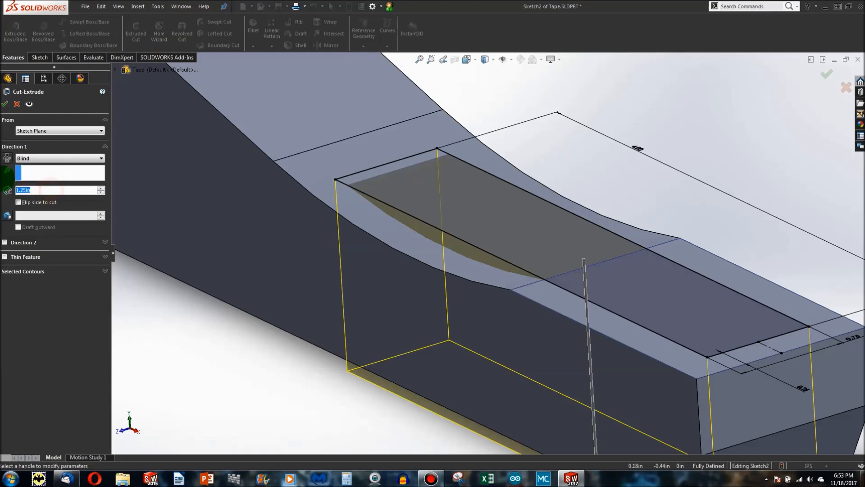
text(0.5)
key(Return)
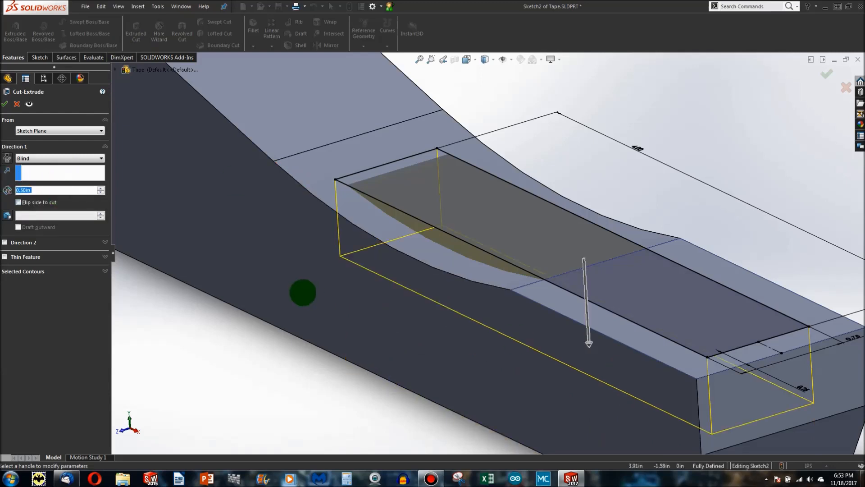
Try a cut depth of 1 in and check its preview against the bottom of the solid.
text(1)
key(Return)
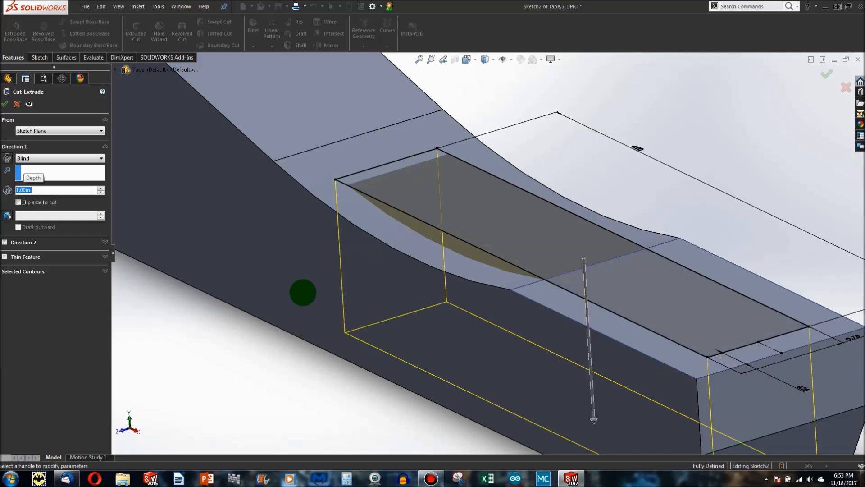
scroll(420, 331, up, 3)
middle_drag(421, 332, 446, 305)
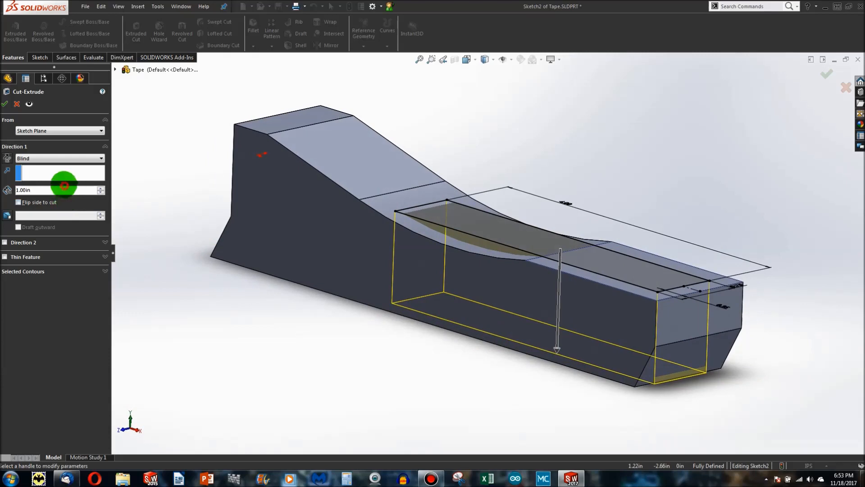
Set the Blind cut depth to 0.75 in and complete the cut.
text(0.75)
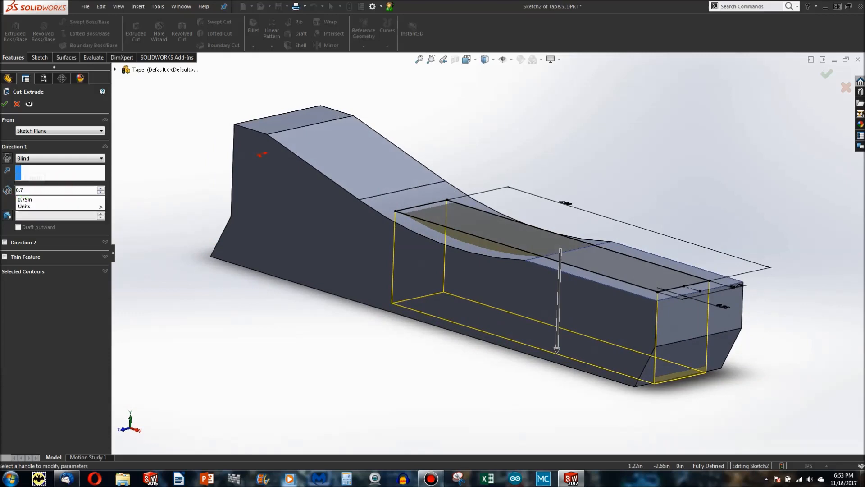
key(Return)
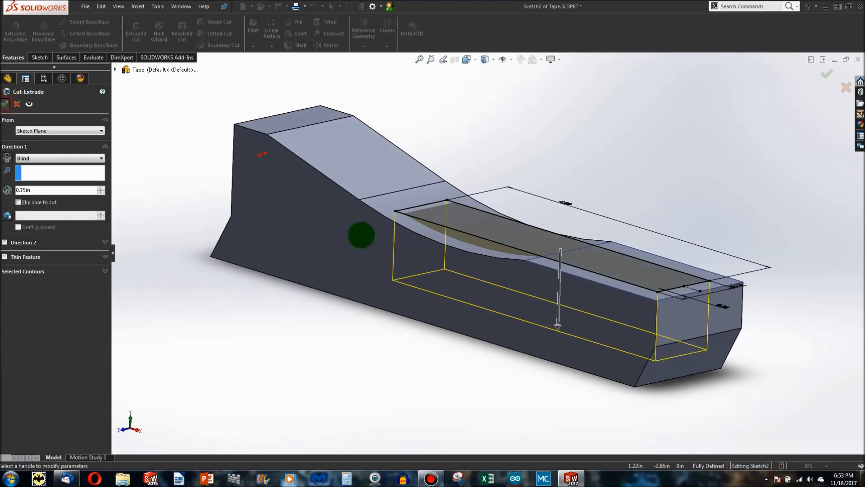
key(Return)
Examine the rectangular pocket's interior and its upper end on the curved face from several viewpoints.
middle_drag(589, 293, 601, 315)
scroll(591, 367, down, 5)
middle_drag(591, 367, 599, 336)
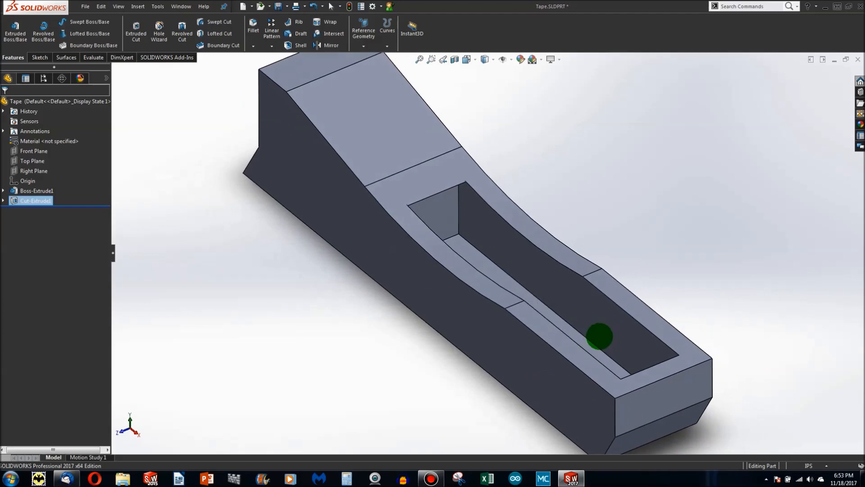
scroll(488, 238, down, 5)
scroll(474, 226, up, 3)
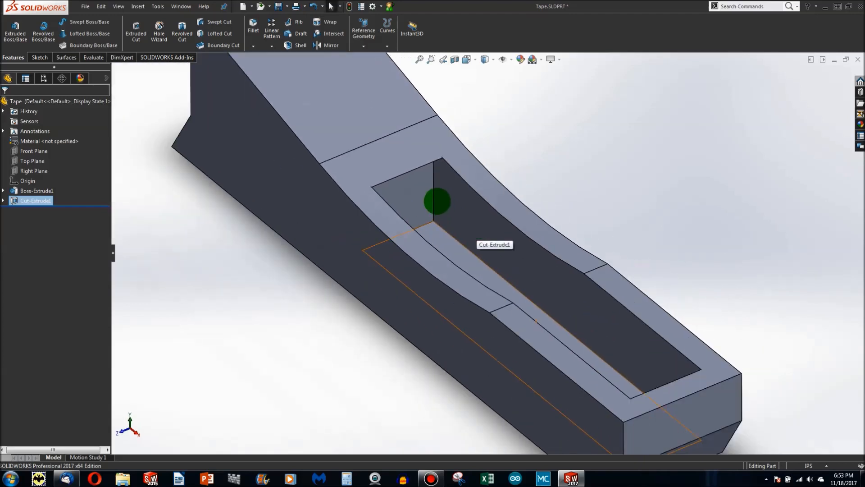
scroll(429, 203, up, 2)
scroll(495, 193, down, 8)
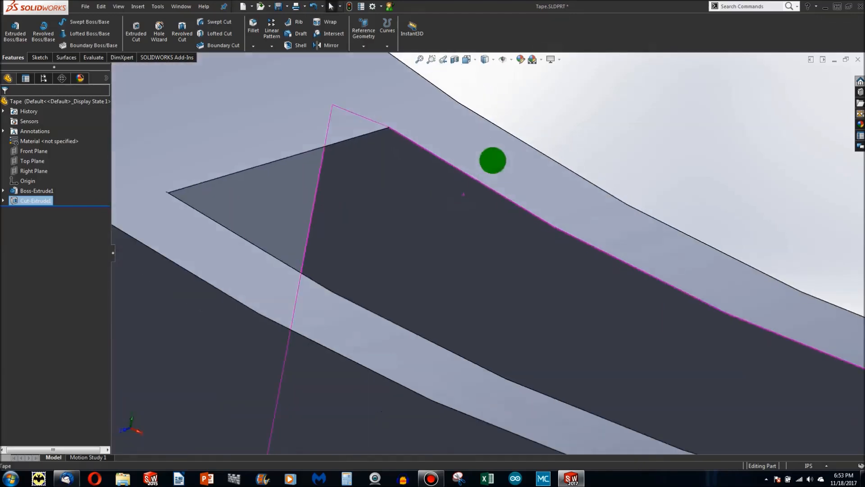
middle_drag(493, 160, 496, 141)
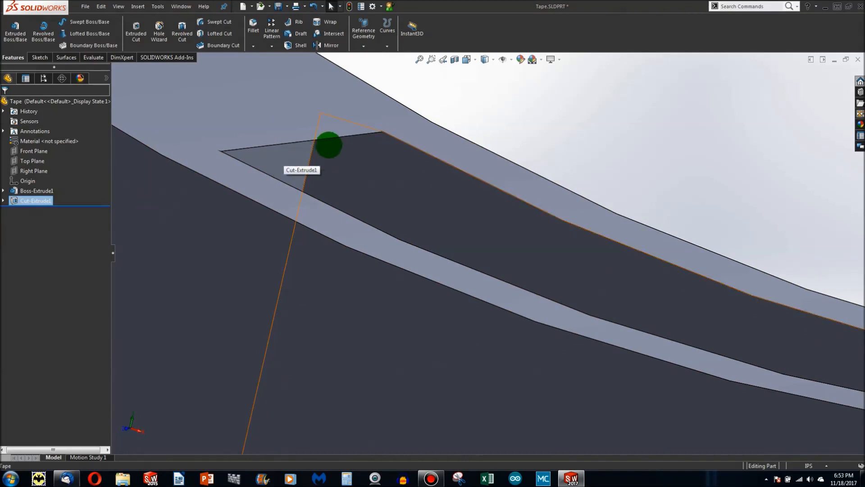
right_click(47, 202)
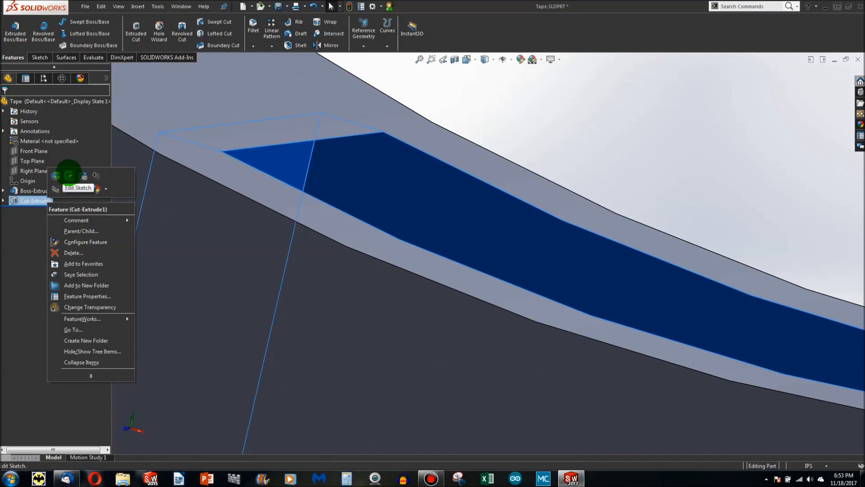
click(25, 271)
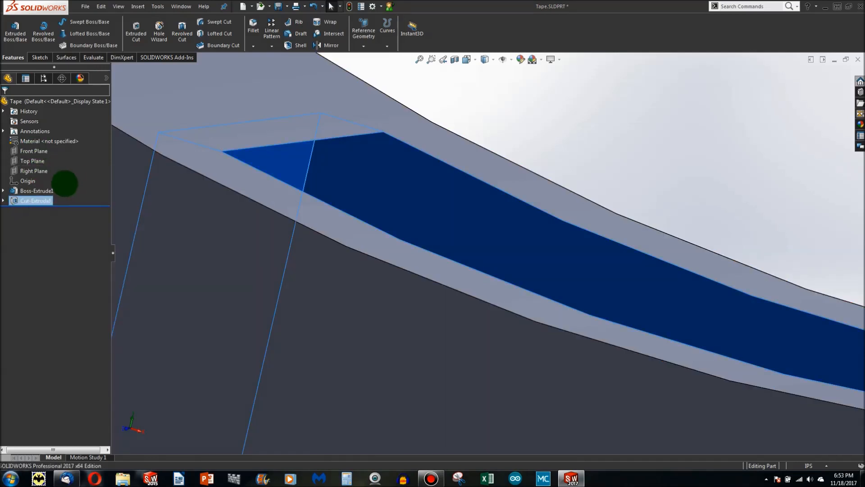
Compare the geometry that the base extrusion and the pocket cut each contribute by selecting both features in turn.
click(39, 191)
ctrl+click(37, 200)
click(38, 201)
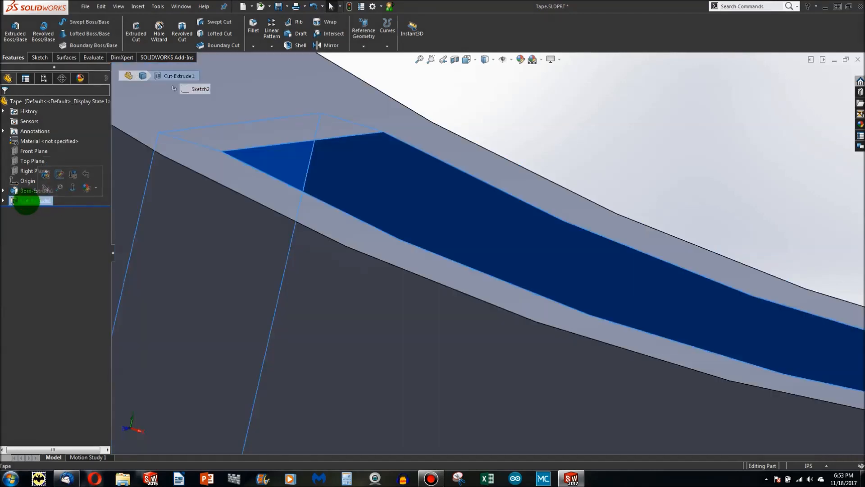
click(20, 190)
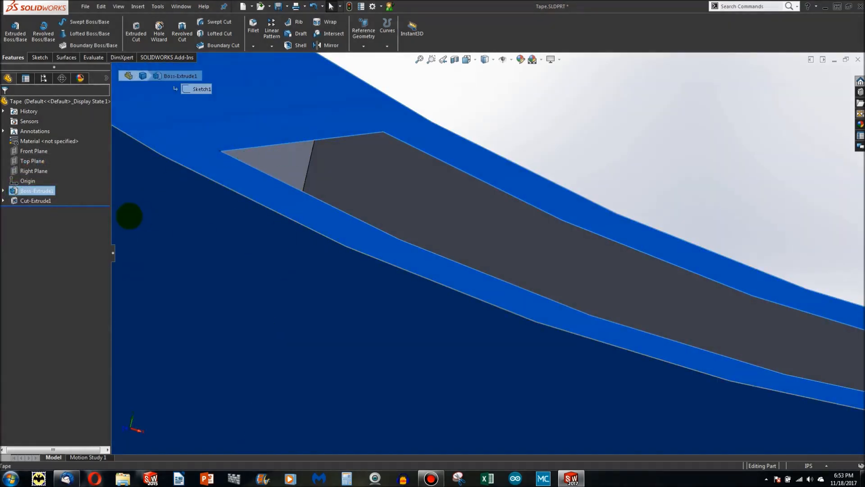
click(50, 201)
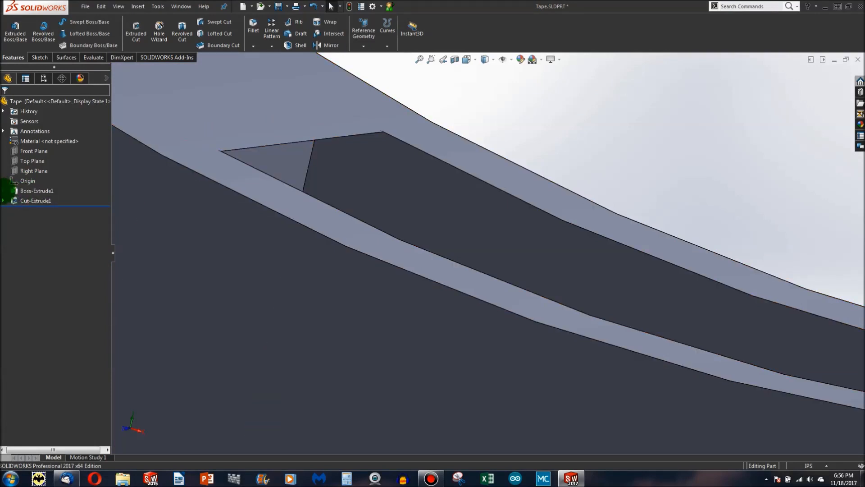
Inspect the base extrusion's profile sketch on the solid and reveal the sketch beneath the pocket cut.
click(39, 200)
scroll(343, 240, up, 5)
scroll(367, 241, up, 5)
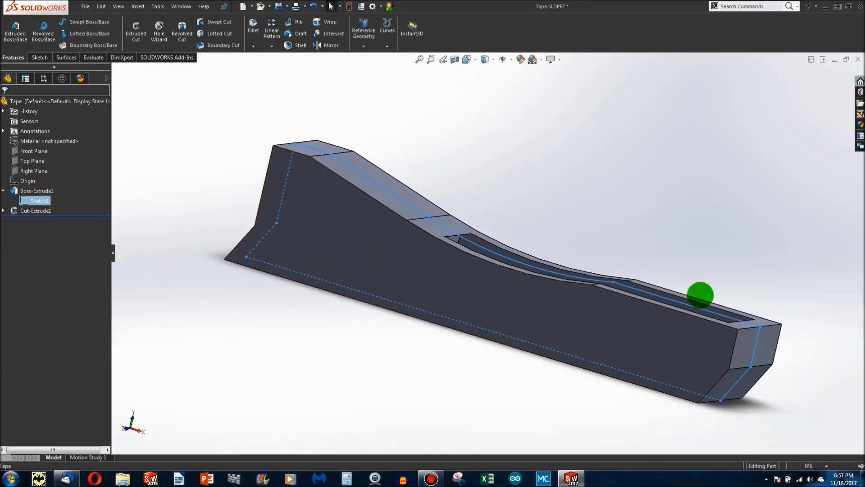
scroll(521, 239, down, 4)
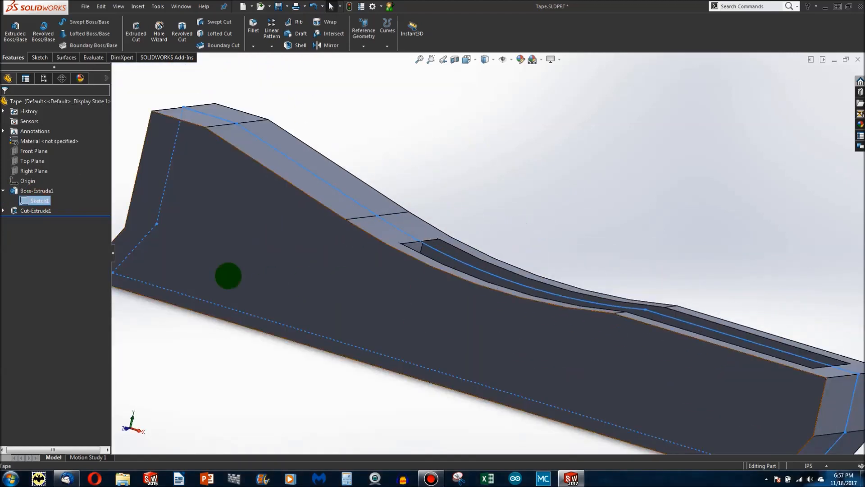
right_click(40, 198)
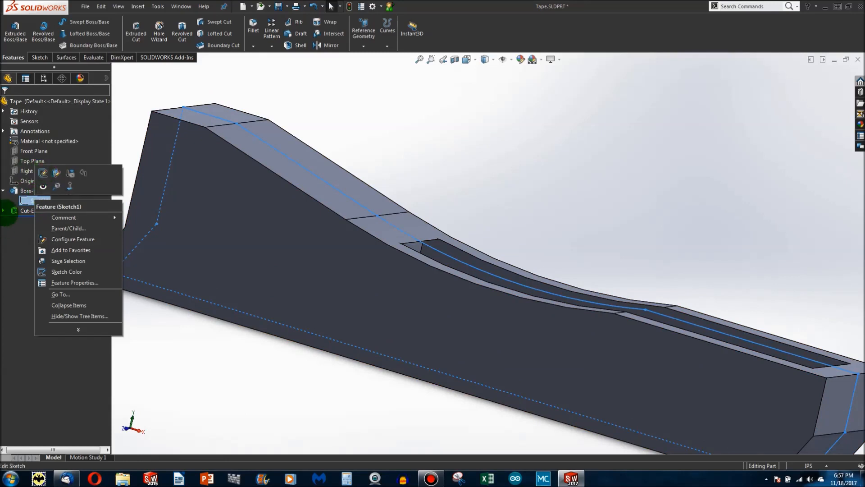
click(5, 210)
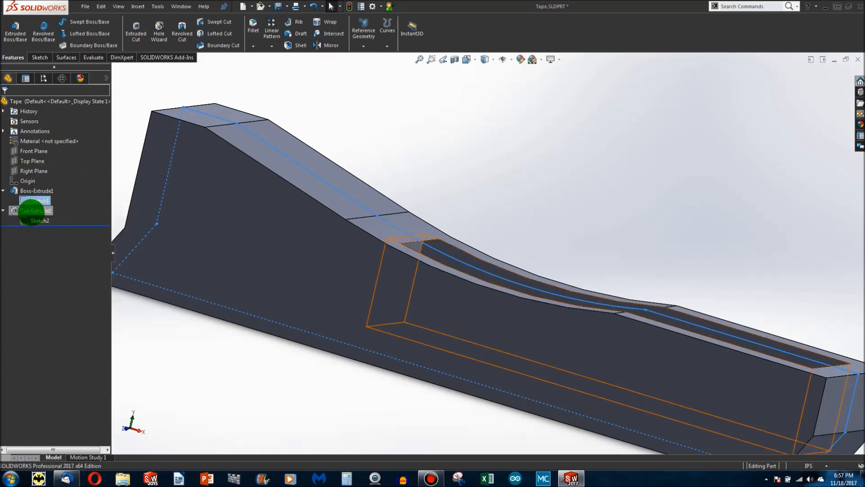
Open the pocket's rectangle sketch, examine its plane against the curved face from the side, and exit with a rebuild.
click(36, 221)
right_click(49, 218)
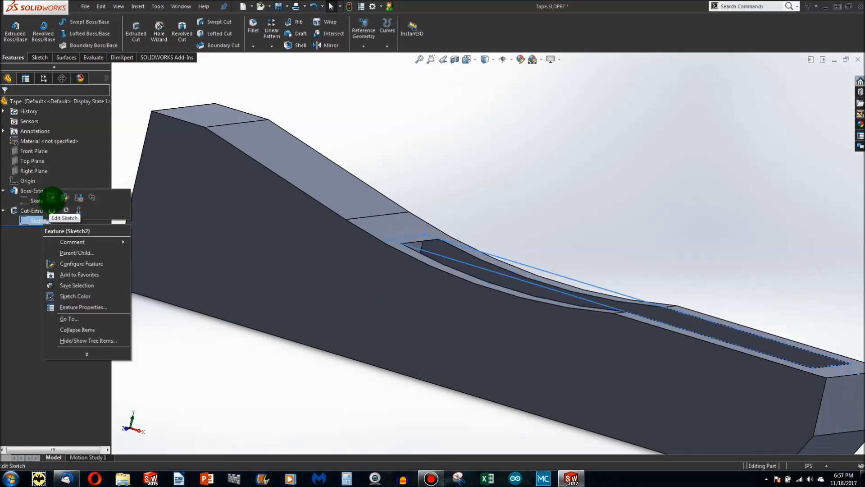
click(52, 197)
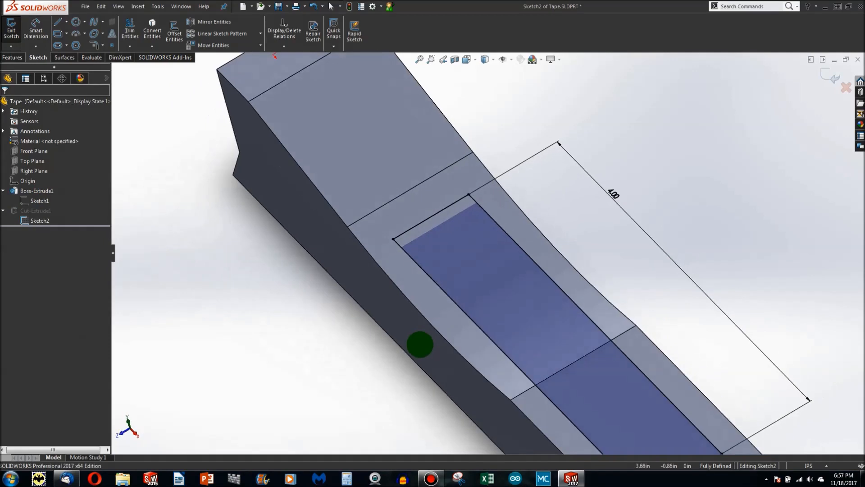
middle_drag(420, 345, 436, 327)
scroll(437, 327, up, 2)
scroll(711, 375, down, 1)
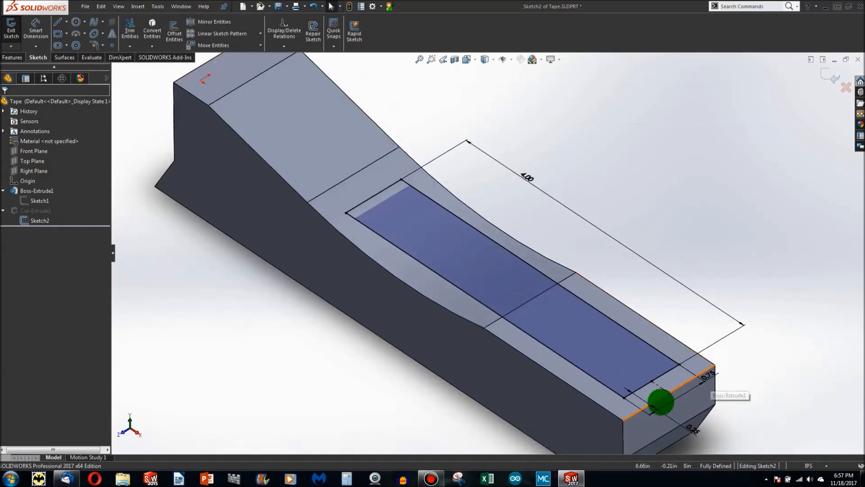
mouse_move(359, 175)
middle_down()
mouse_move(390, 218)
mouse_move(420, 188)
middle_up()
scroll(412, 179, down, 3)
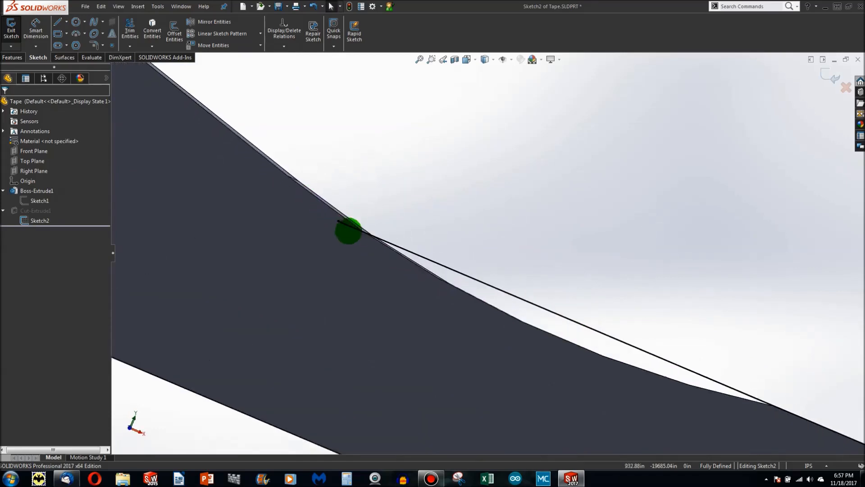
middle_drag(348, 231, 417, 243)
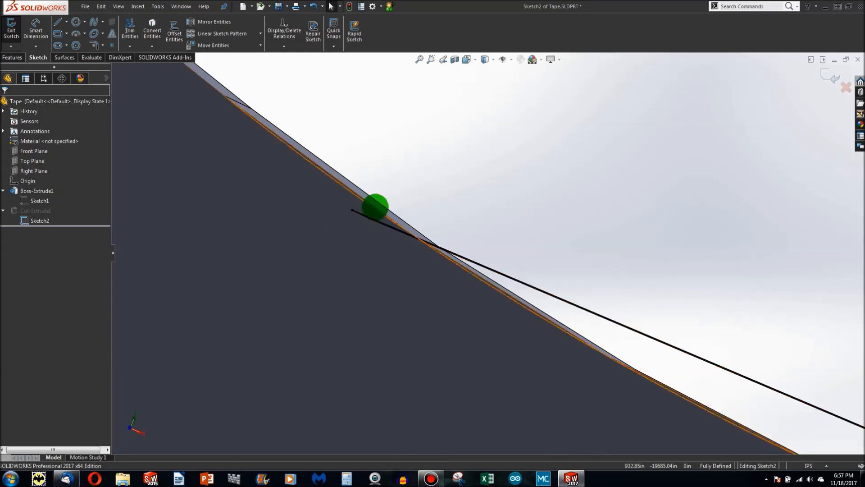
scroll(467, 284, up, 5)
scroll(513, 296, up, 10)
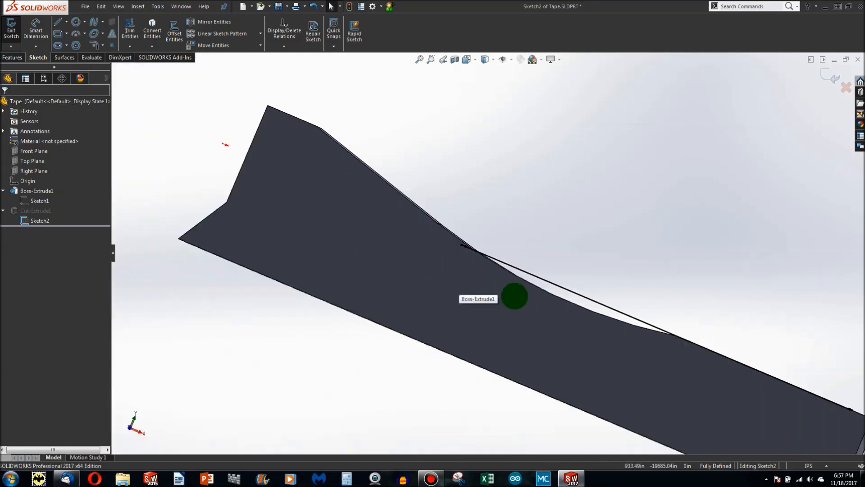
middle_drag(551, 262, 319, 72)
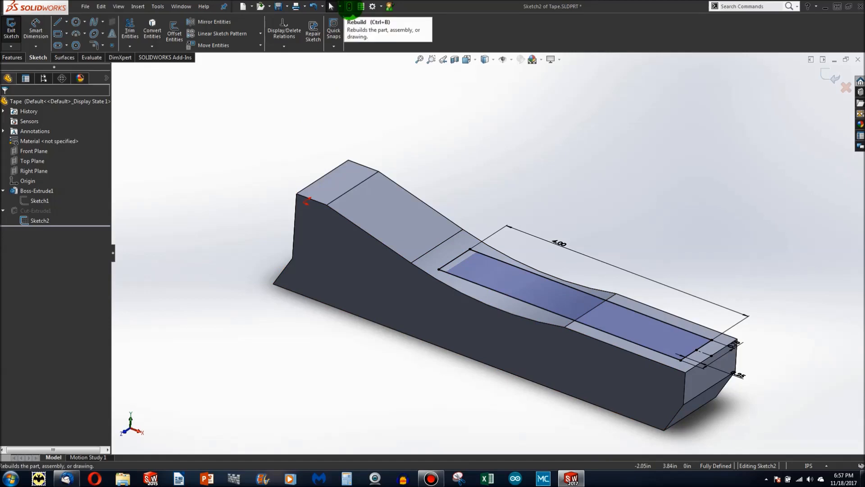
click(349, 6)
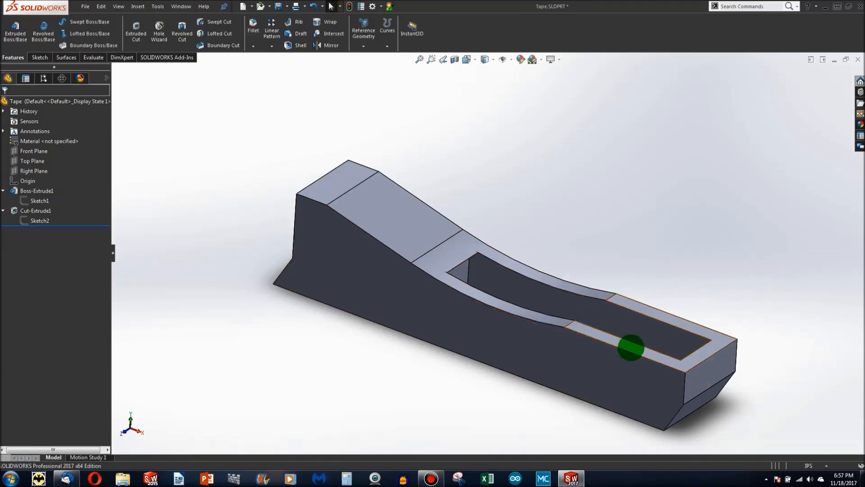
Open the pocket's Extruded Cut feature for editing.
scroll(631, 347, down, 3)
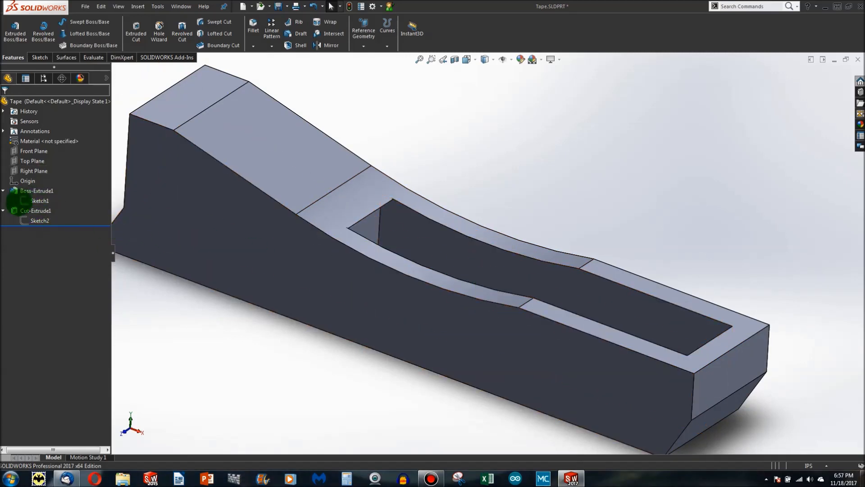
right_click(36, 211)
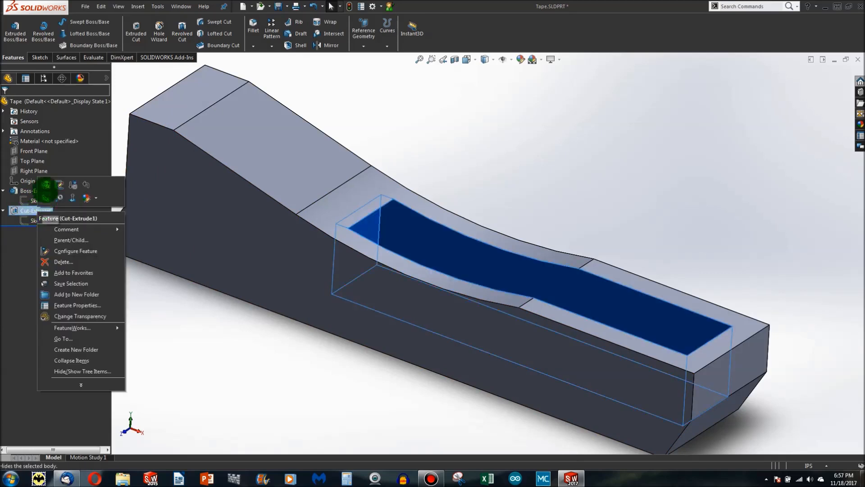
click(45, 185)
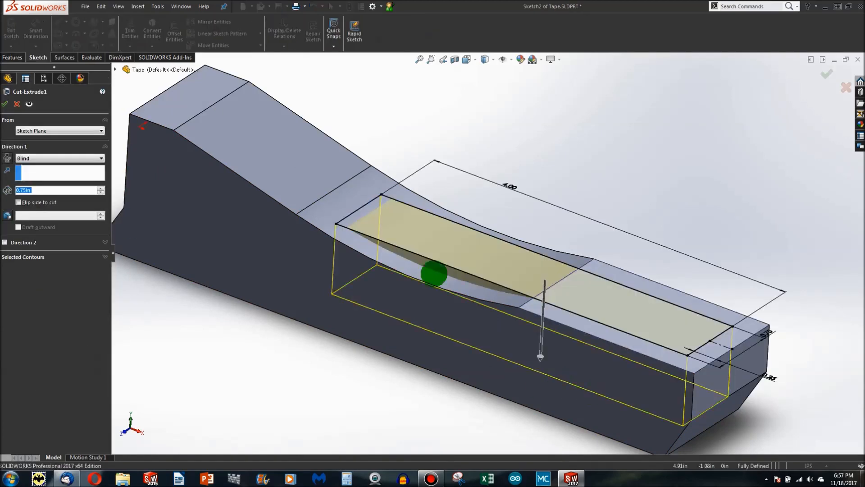
Examine from the side how the cut preview meets the curved face at the pocket's upper end.
scroll(388, 221, down, 2)
middle_drag(448, 296, 488, 254)
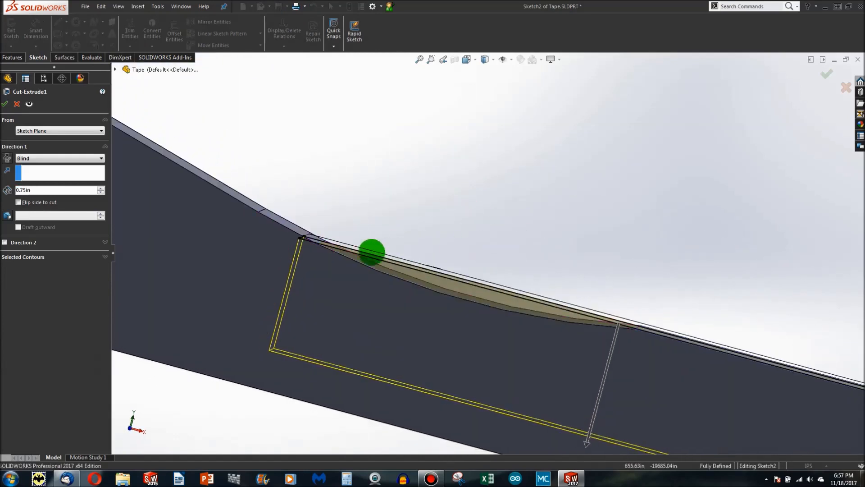
scroll(222, 224, down, 3)
scroll(406, 230, down, 1)
scroll(409, 222, down, 2)
mouse_move(410, 222)
middle_down()
mouse_move(303, 284)
mouse_move(289, 181)
mouse_move(340, 243)
mouse_move(504, 313)
mouse_move(563, 318)
mouse_move(512, 348)
middle_up()
scroll(586, 351, up, 5)
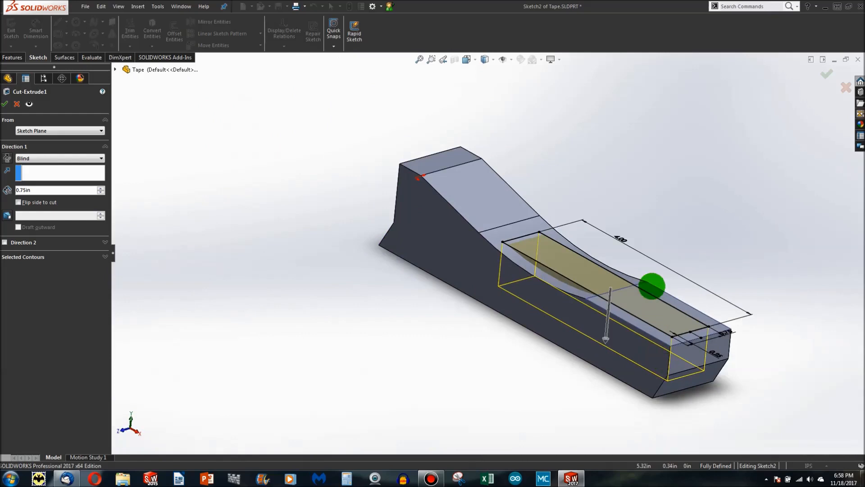
scroll(651, 286, down, 3)
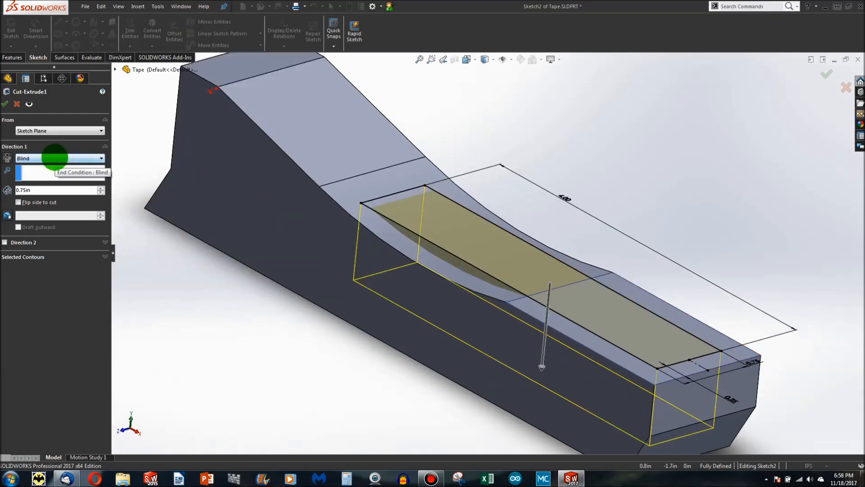
Try a Mid Plane end condition for the cut at 1.5 in, then vary the depth to 1.9 in and 1.4 in.
click(55, 158)
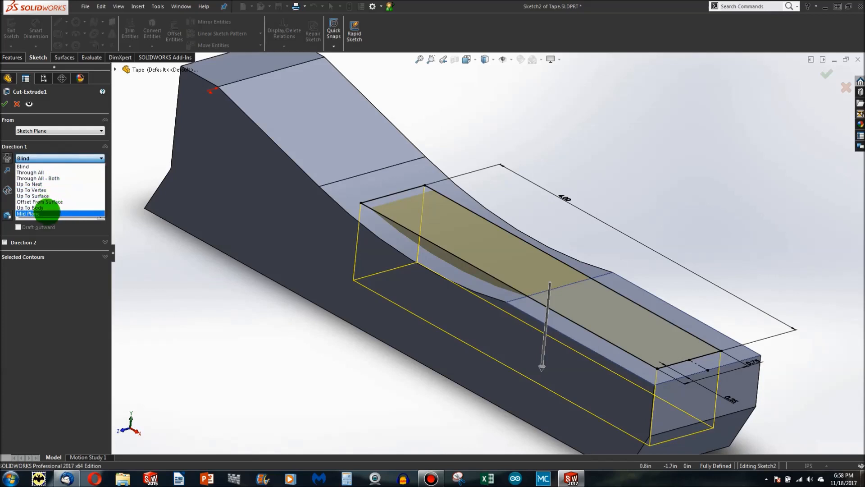
click(47, 213)
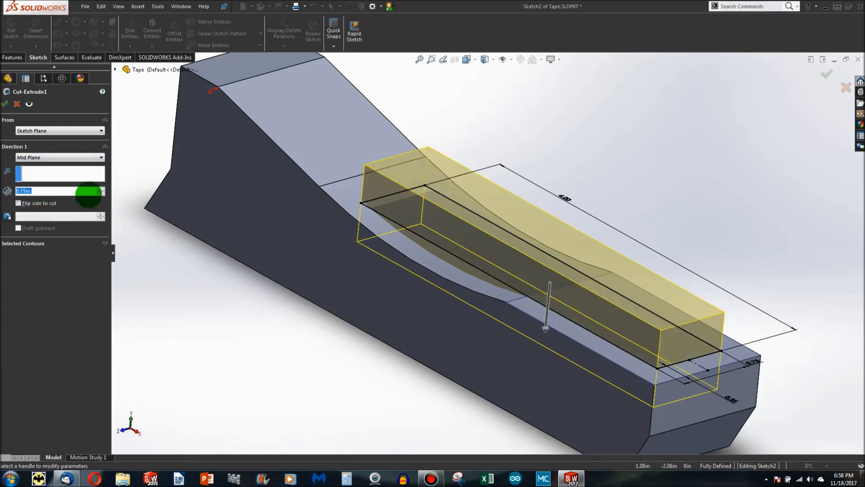
text(1.5)
key(Return)
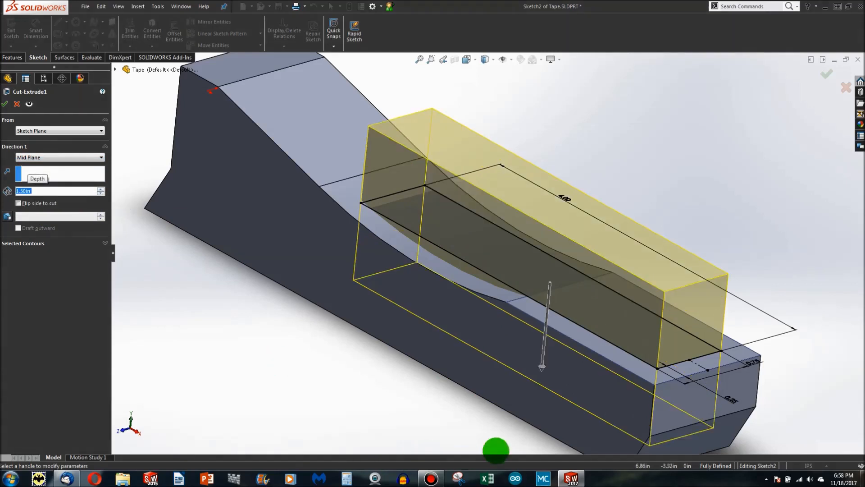
mouse_move(425, 391)
middle_down()
mouse_move(459, 325)
mouse_move(466, 348)
mouse_move(421, 336)
mouse_move(411, 344)
mouse_move(528, 280)
middle_up()
scroll(543, 281, down, 4)
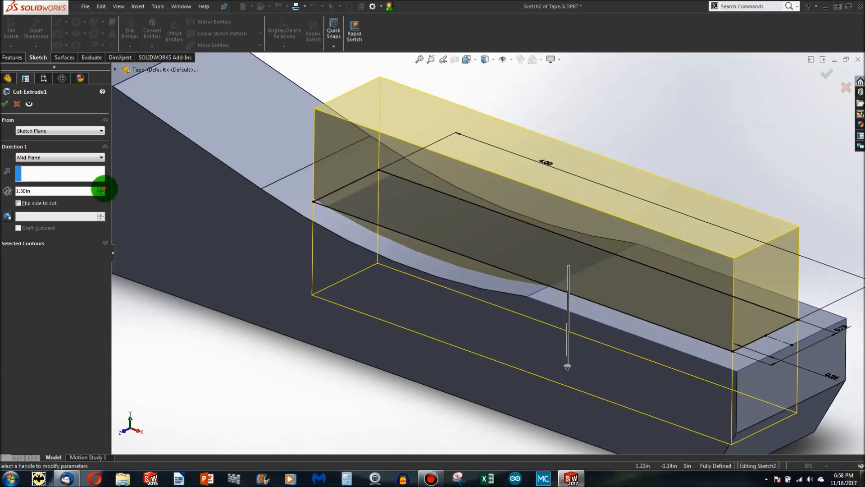
click(100, 189)
click(100, 189)
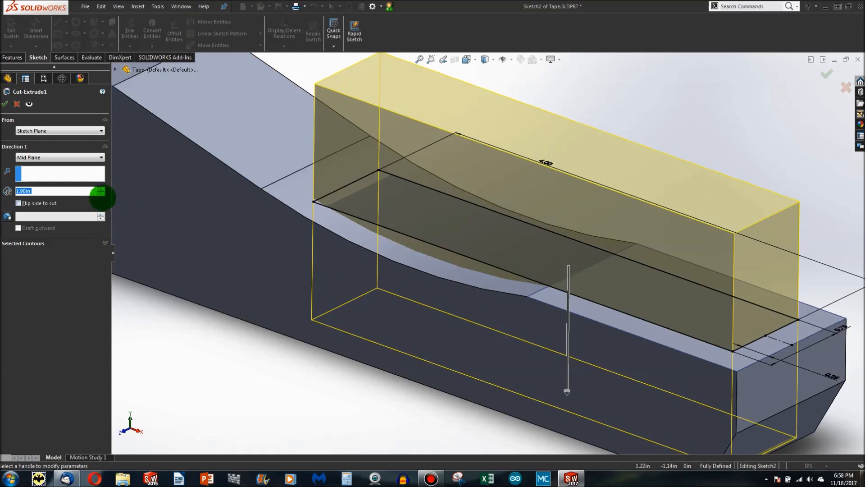
click(103, 194)
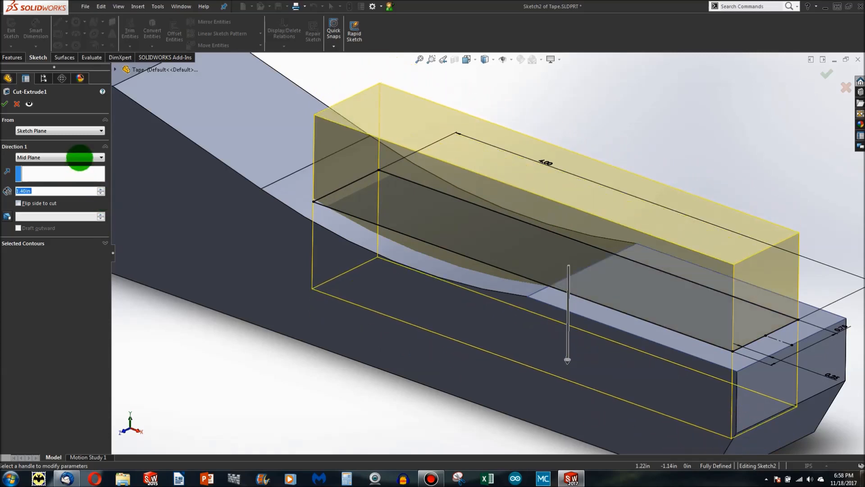
Return the cut's first direction to a Blind end condition with a depth of 0.75 in.
click(79, 157)
click(66, 166)
click(52, 189)
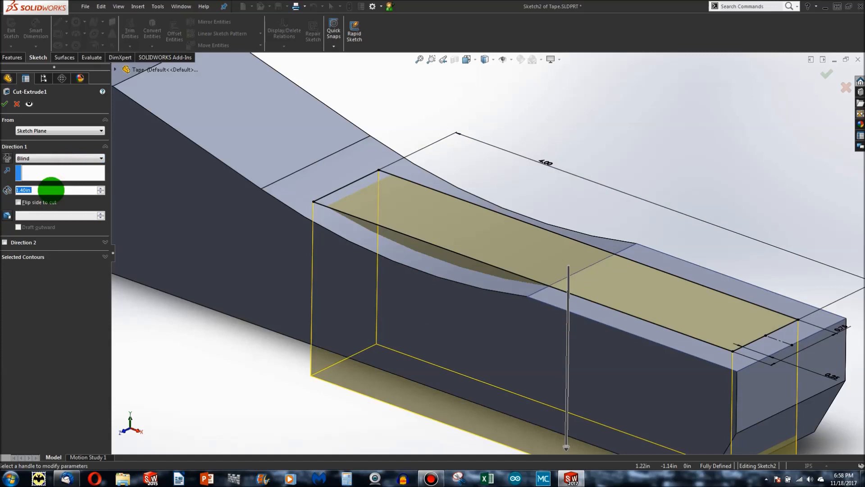
text(0.75)
key(Return)
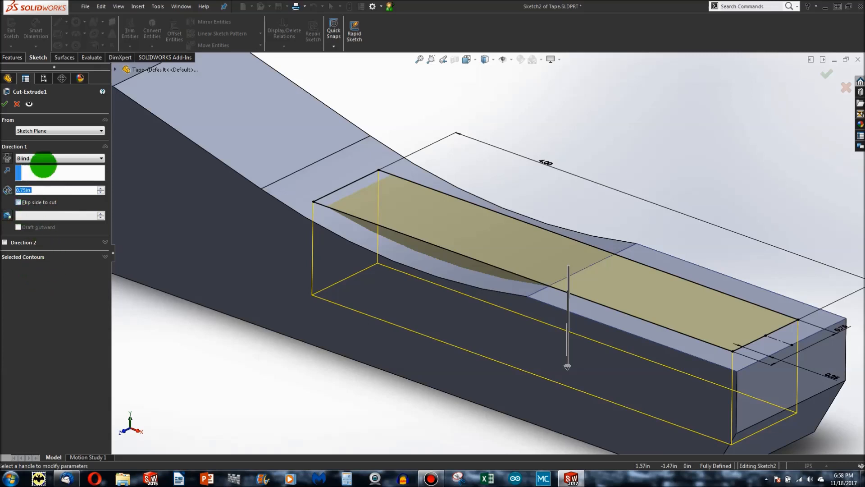
click(43, 158)
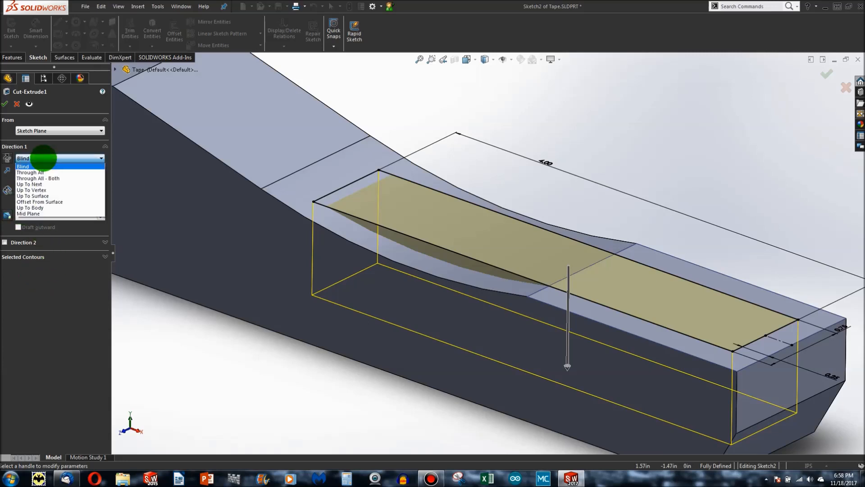
click(36, 158)
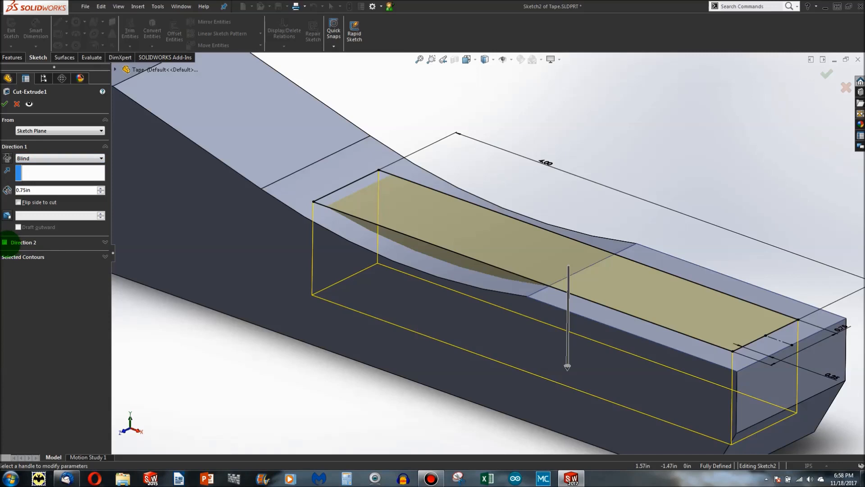
Add a second Blind direction to the cut with a depth of 0.05 in and complete the feature edit.
click(4, 242)
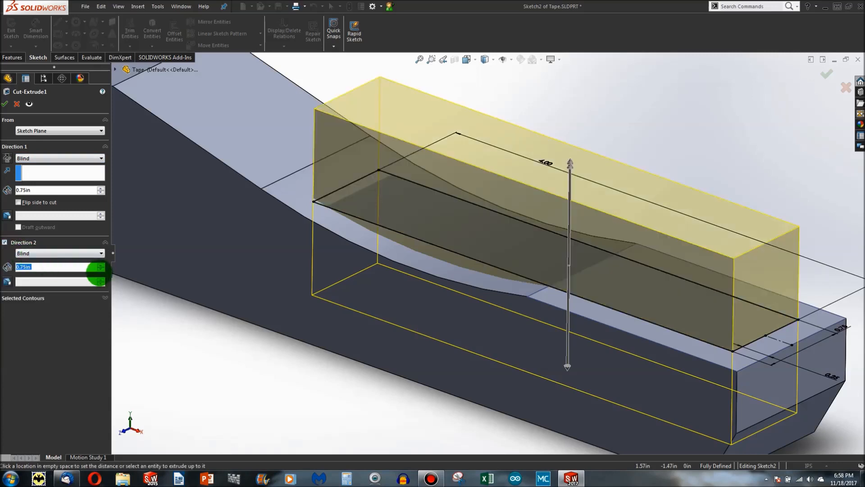
click(100, 270)
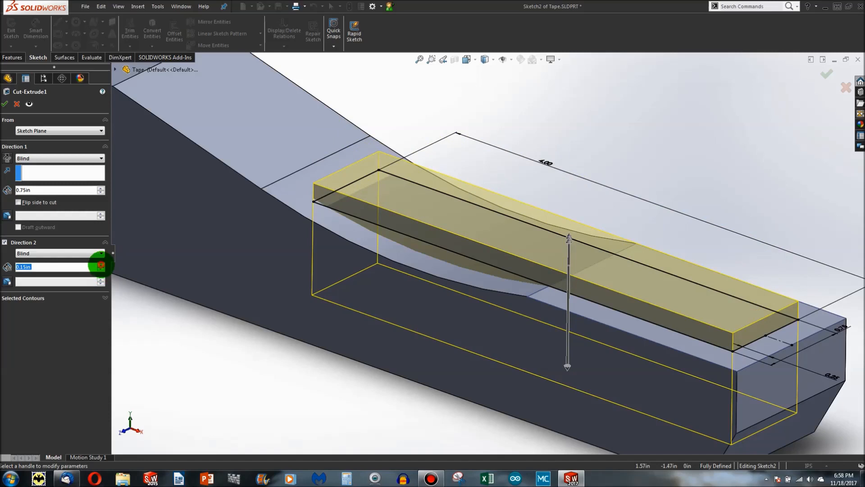
click(100, 264)
click(100, 264)
click(100, 270)
click(100, 269)
click(100, 269)
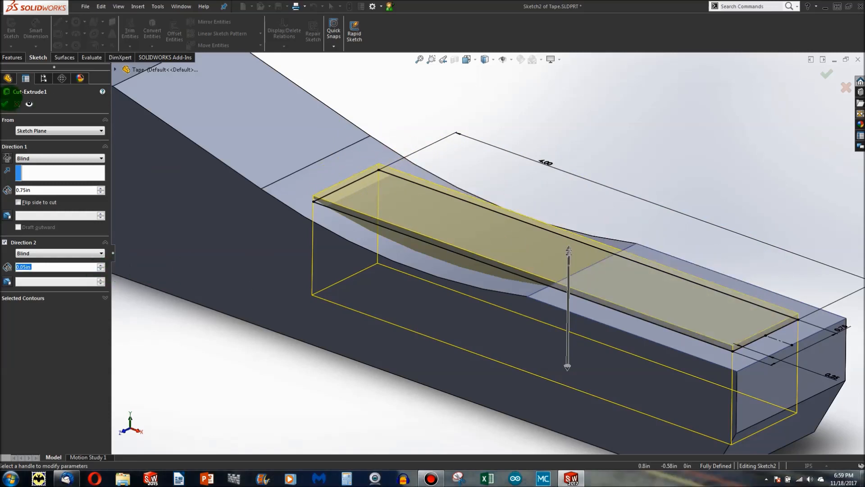
click(7, 104)
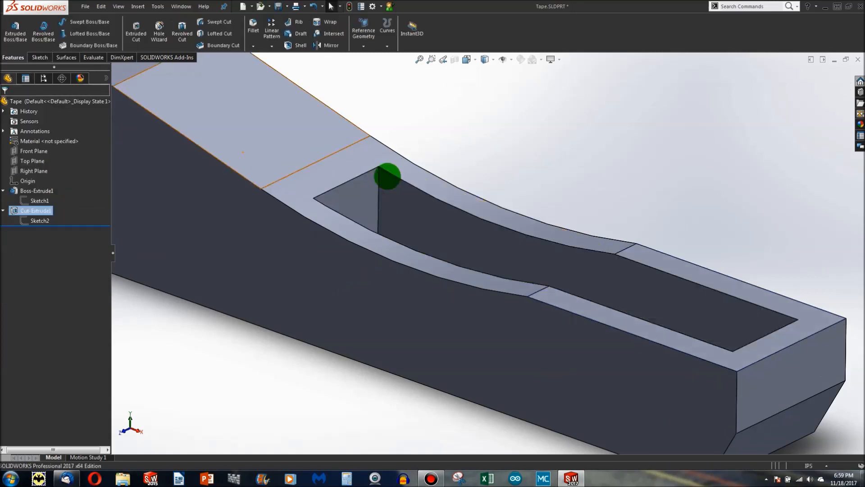
Edit the pocket cut so its second direction ends Up To Surface at the curved upper face, and complete the feature.
scroll(388, 176, down, 5)
scroll(383, 212, up, 6)
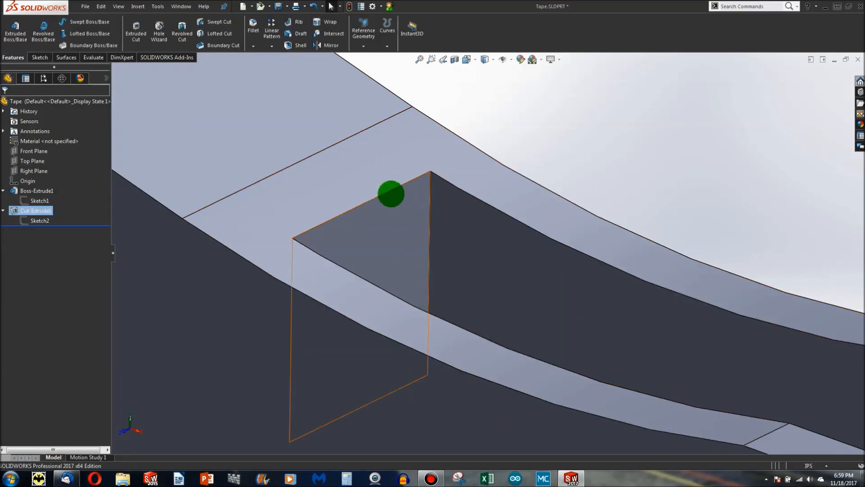
scroll(586, 296, down, 3)
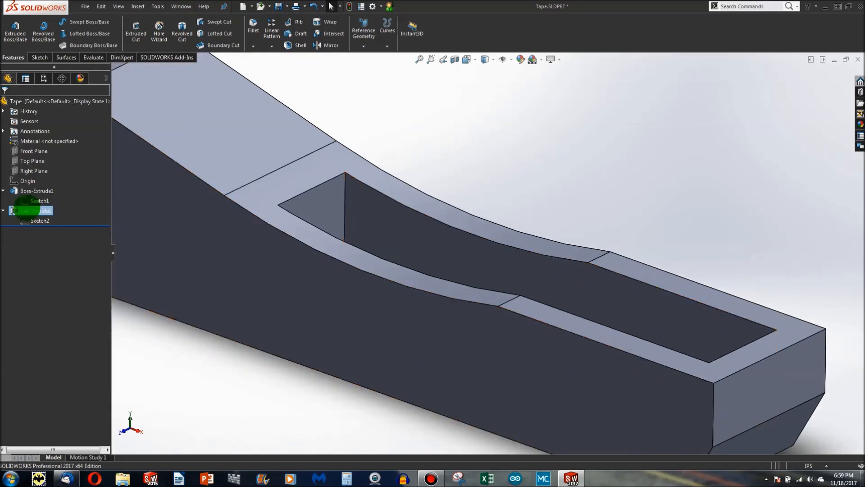
right_click(28, 210)
click(35, 182)
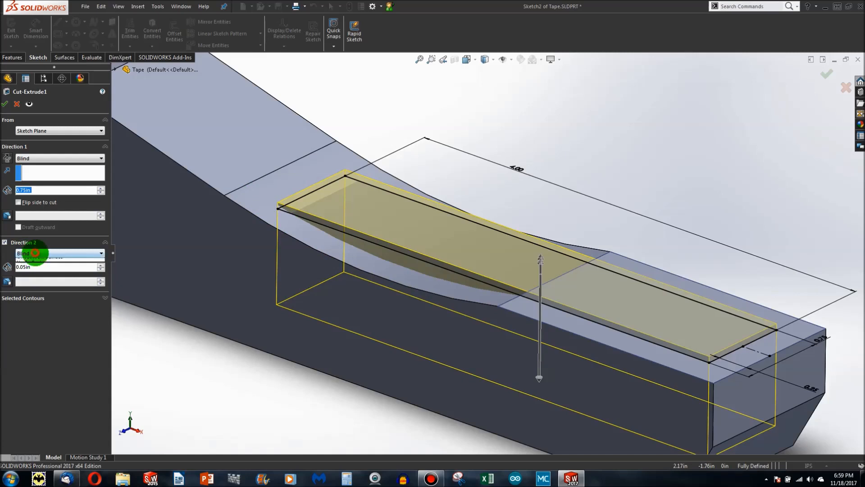
click(35, 252)
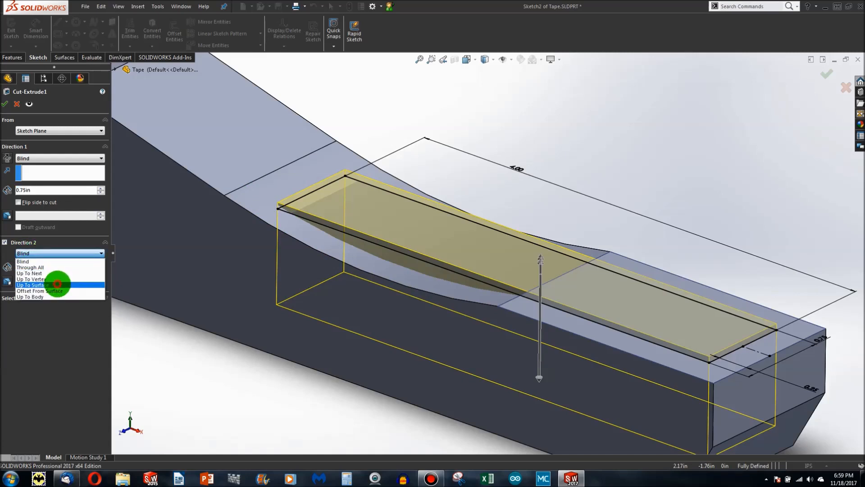
click(57, 284)
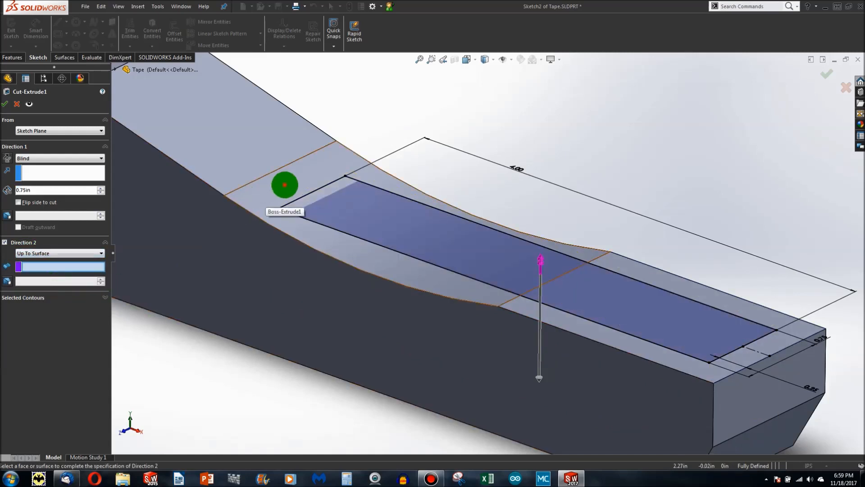
click(284, 185)
scroll(304, 199, down, 5)
mouse_move(301, 234)
middle_down()
mouse_move(344, 188)
mouse_move(332, 196)
mouse_move(234, 158)
middle_up()
mouse_move(251, 188)
middle_down()
mouse_move(483, 257)
mouse_move(658, 286)
mouse_move(605, 293)
mouse_move(570, 317)
middle_up()
click(4, 103)
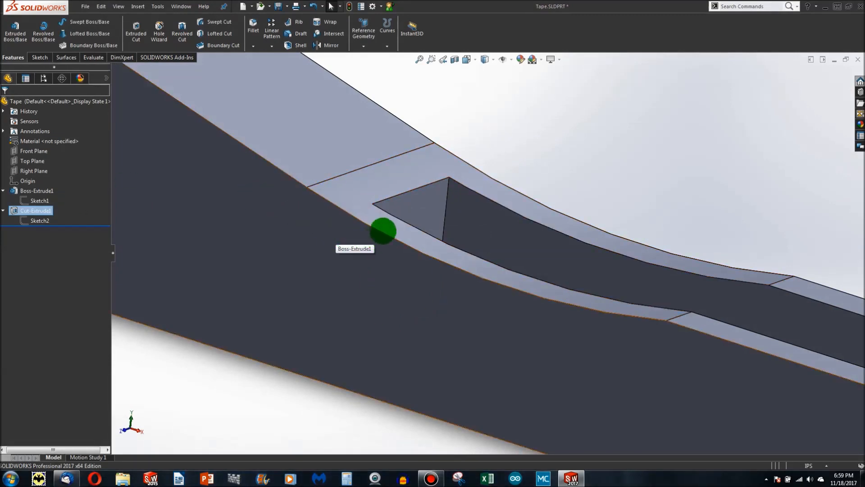
Start a sketch on the small flat face at the top of the part's tall end, viewed face-on.
click(385, 175)
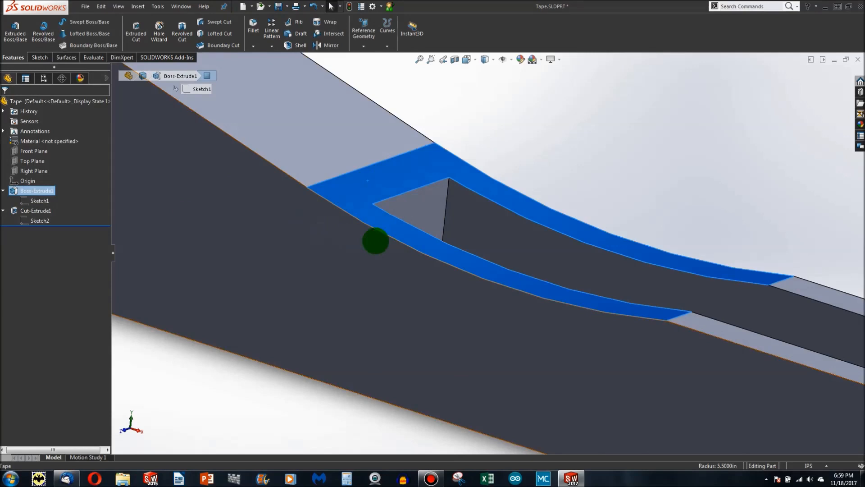
key(f)
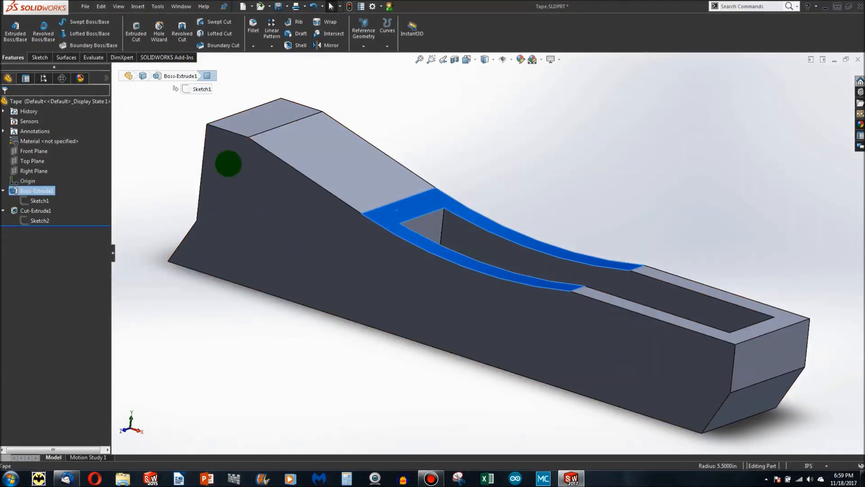
click(447, 170)
scroll(447, 170, down, 3)
scroll(441, 172, up, 3)
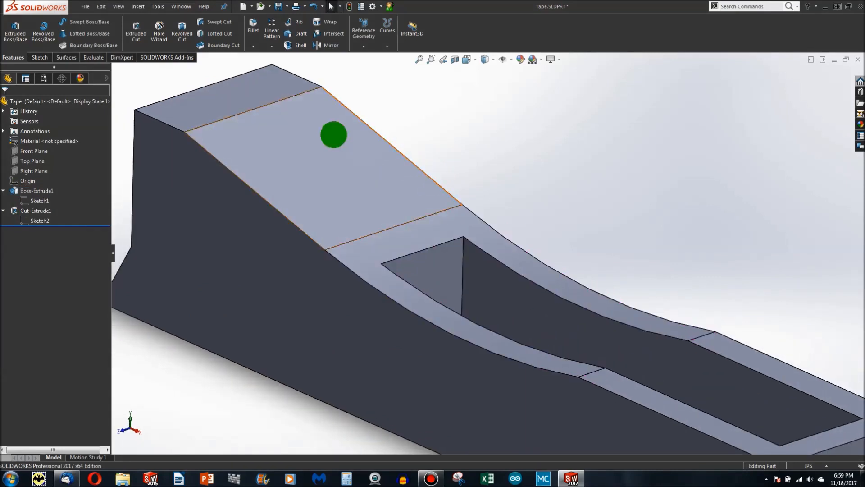
click(297, 125)
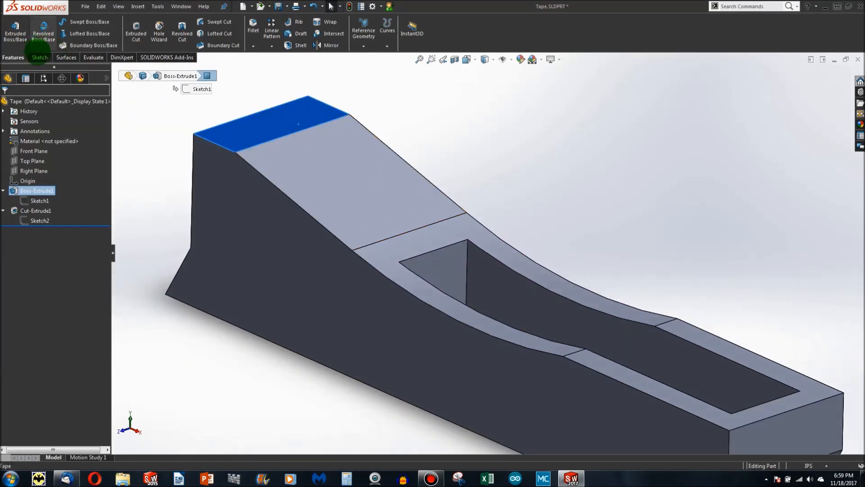
click(38, 58)
click(11, 28)
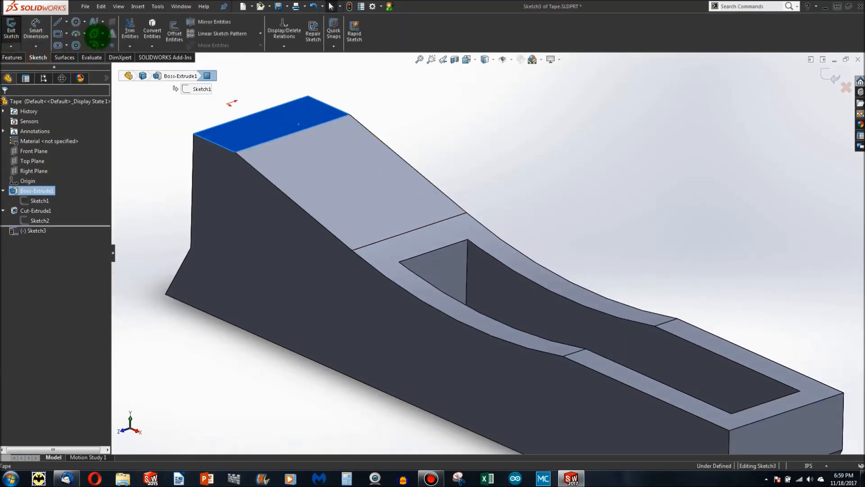
key(ctrl+8)
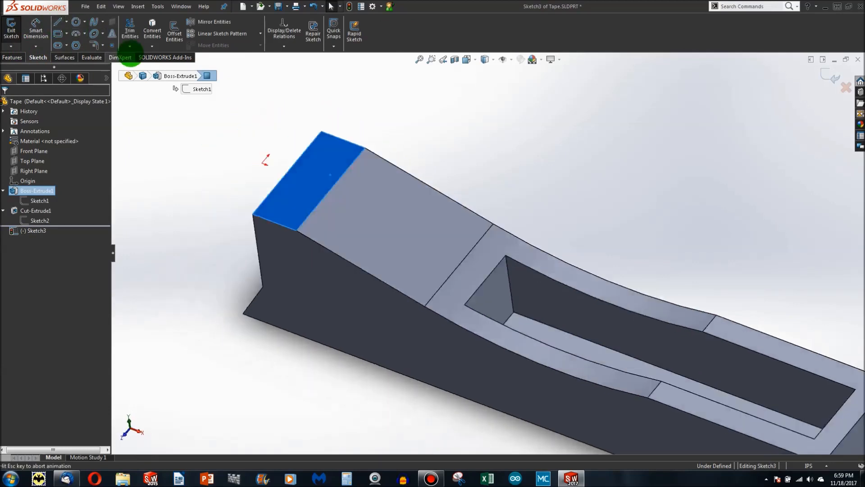
Sketch a corner rectangle about 0.55 in high that spans from the small flat face onto the sloped face.
click(58, 31)
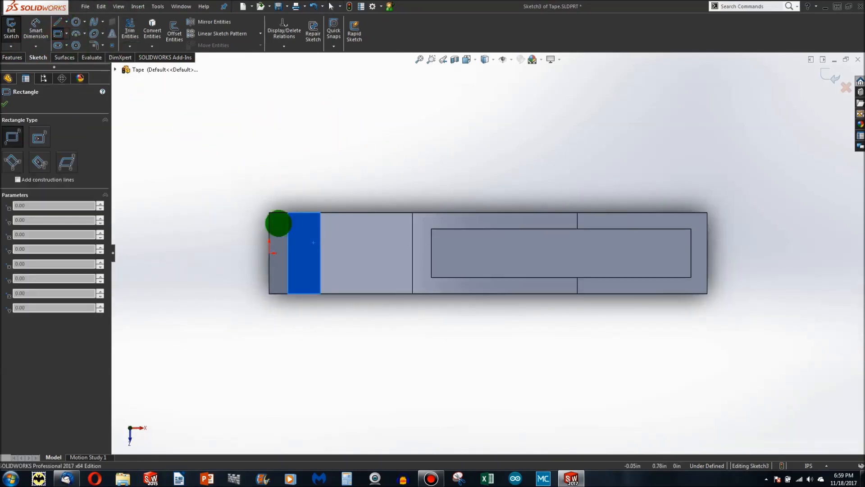
click(295, 237)
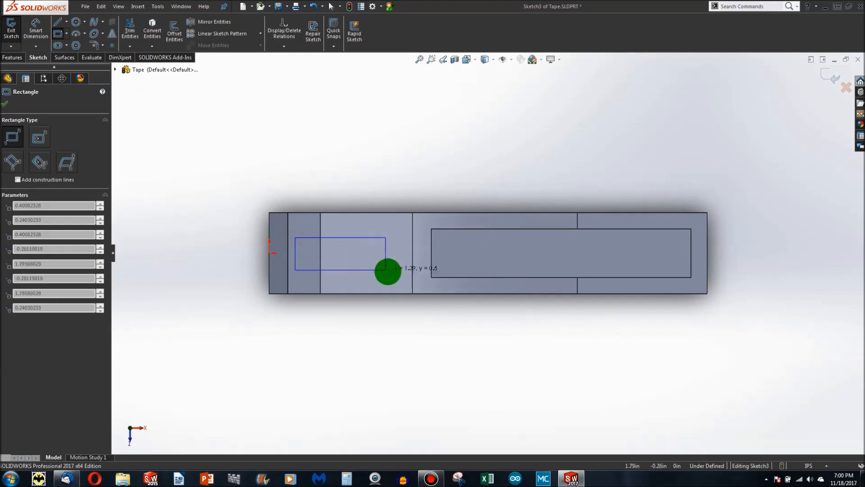
click(393, 273)
key(Escape)
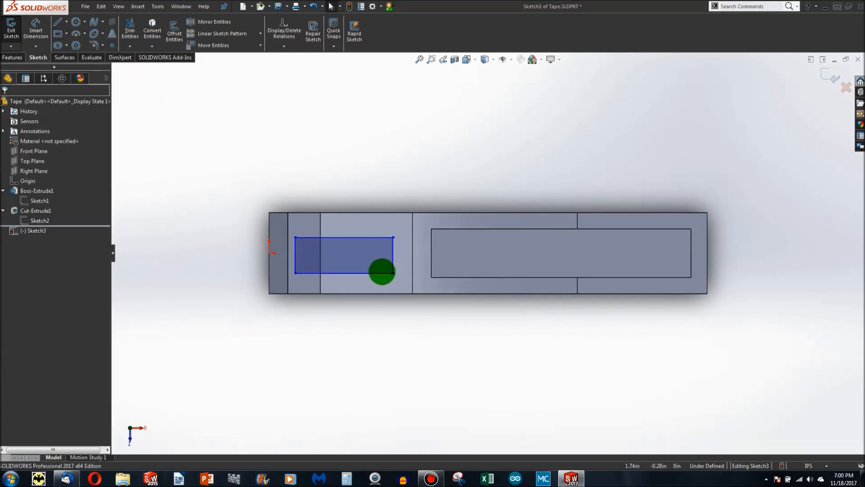
Draw a centerline from the midpoint of the rectangle's short edge nearest the origin to the origin, and make it horizontal.
scroll(276, 241, down, 1)
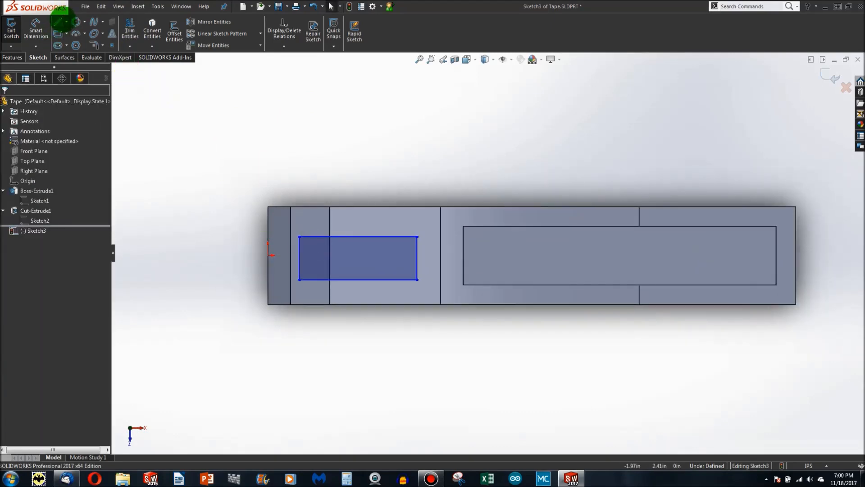
click(67, 21)
click(79, 54)
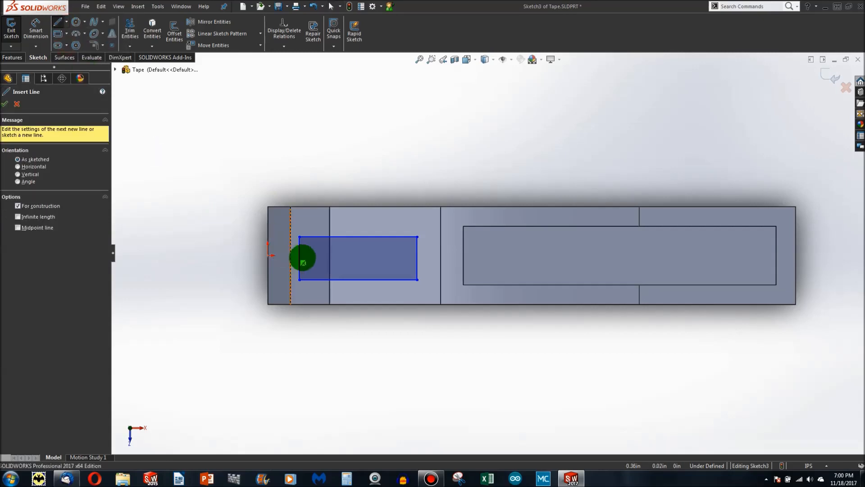
drag(300, 257, 269, 255)
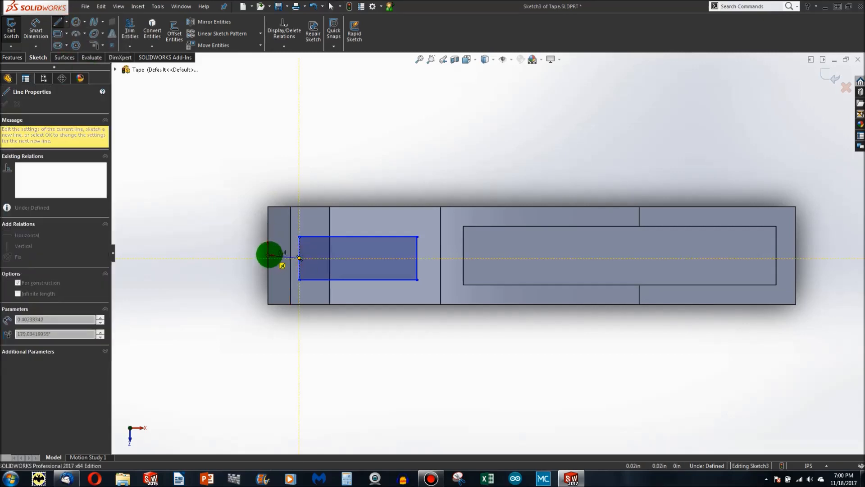
click(267, 255)
key(Escape)
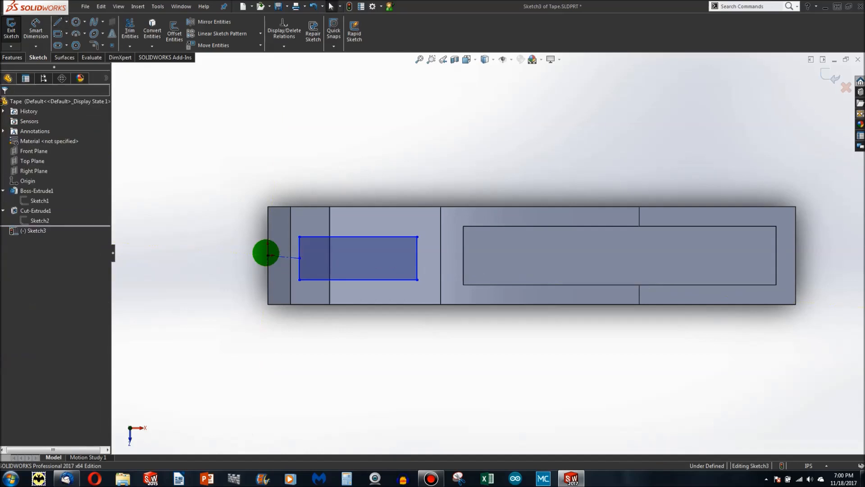
click(284, 256)
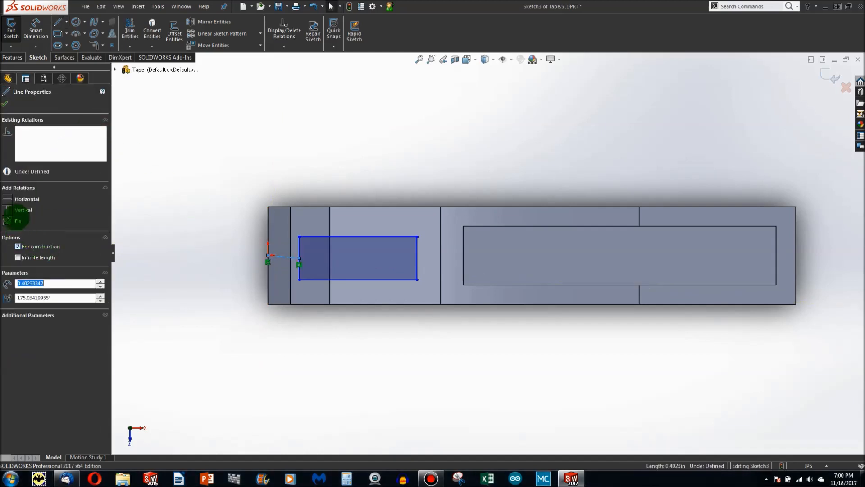
click(8, 200)
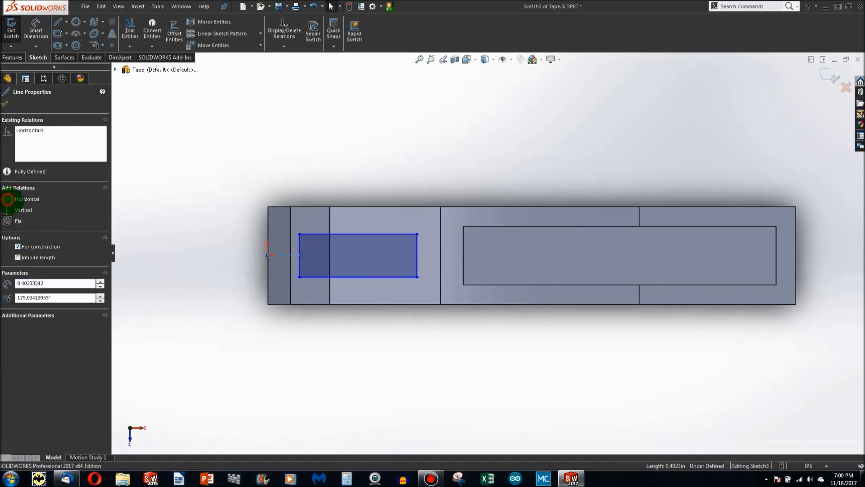
click(193, 248)
Dimension the centerline's length to 0.5 in to locate the rectangle from the origin.
click(40, 36)
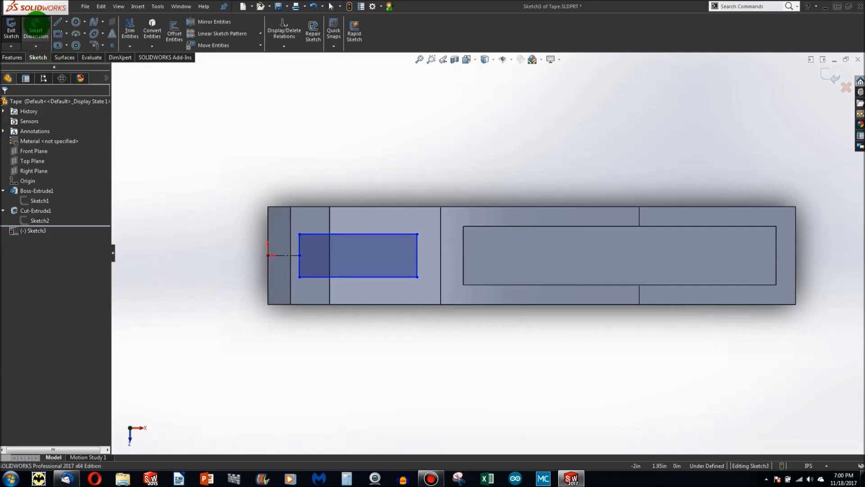
click(291, 256)
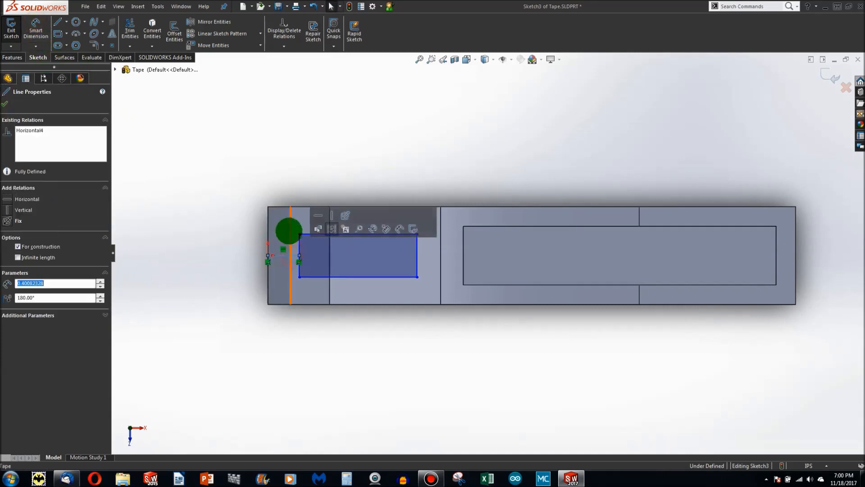
click(35, 31)
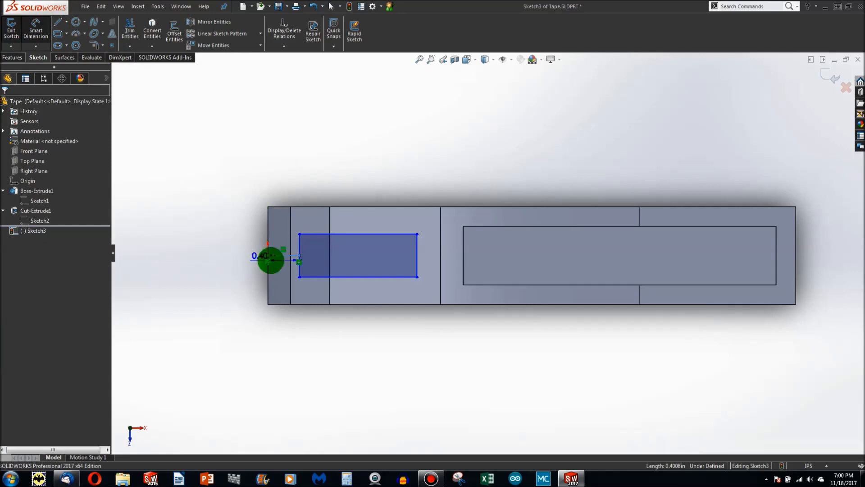
click(284, 170)
text(0.5)
key(Return)
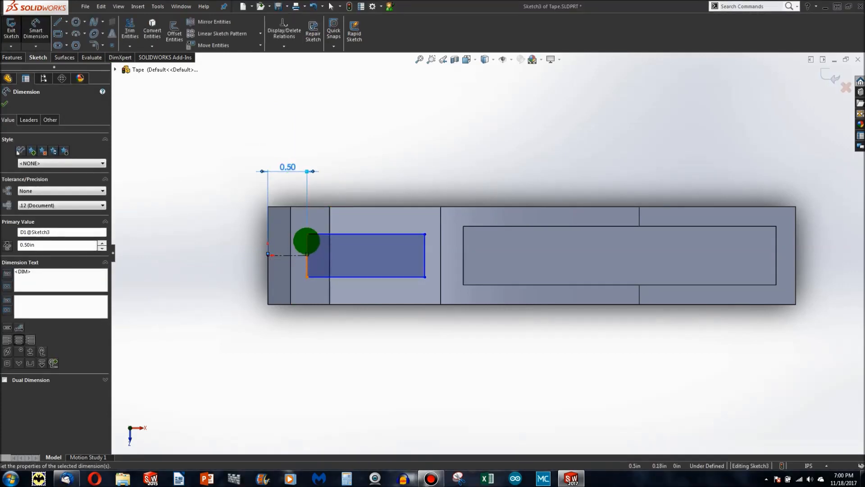
Dimension the rectangle's short side to 0.6 in and its long side to 1.5 in.
click(306, 241)
click(234, 245)
text(0.)
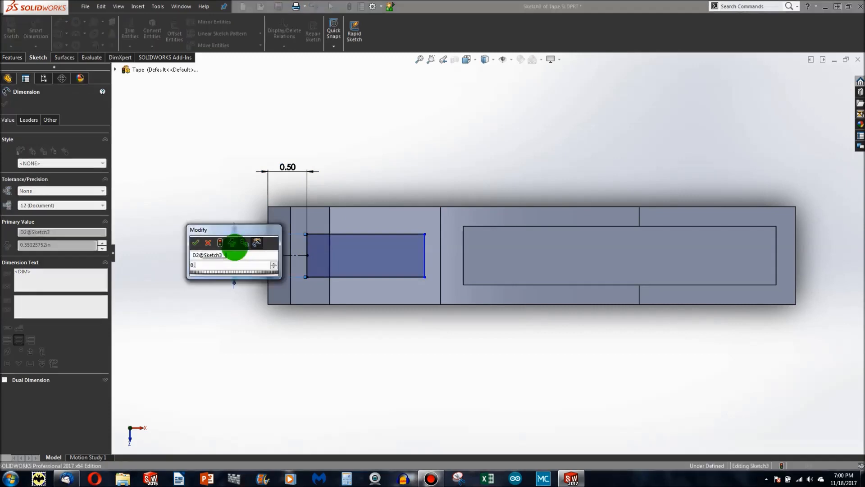
text(6)
key(Return)
click(346, 232)
click(348, 175)
text(1.5)
key(Return)
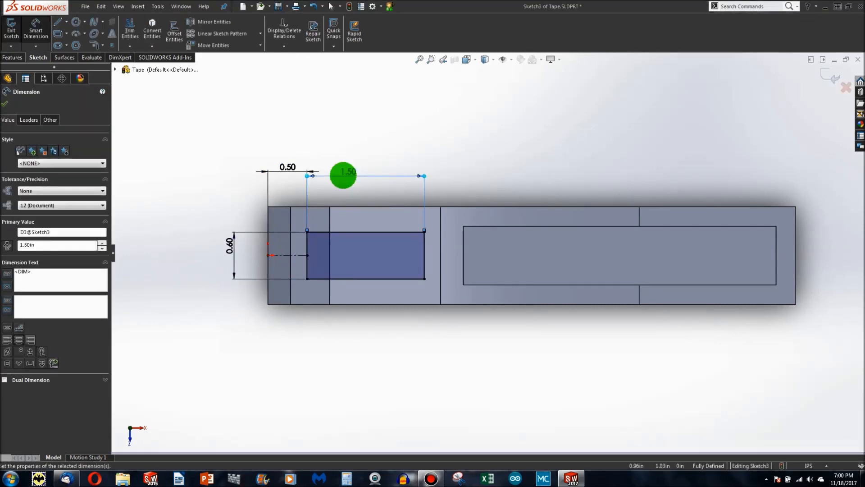
Rebuild the part to leave the rectangle sketch, and reopen that sketch for editing.
mouse_move(371, 264)
middle_down()
mouse_move(365, 147)
mouse_move(347, 110)
middle_up()
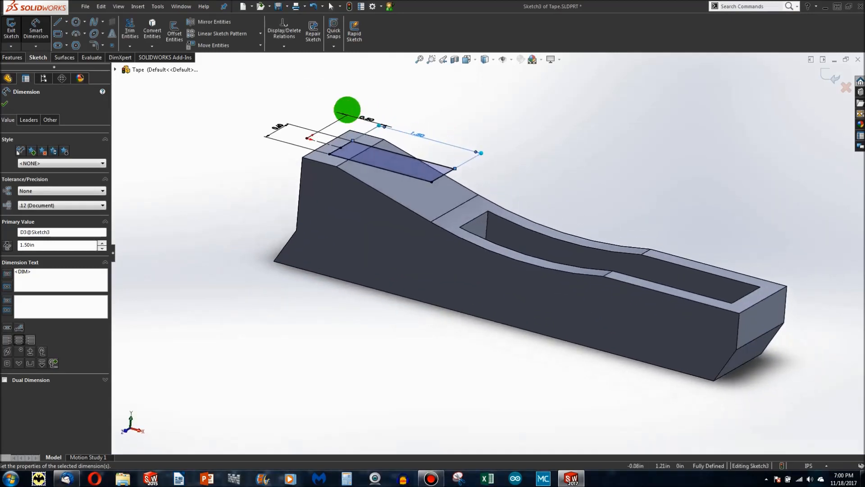
scroll(409, 186, down, 6)
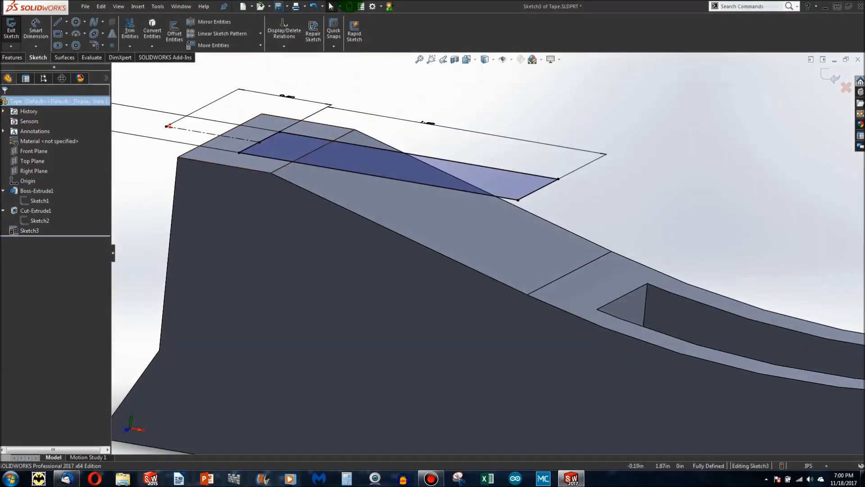
click(349, 7)
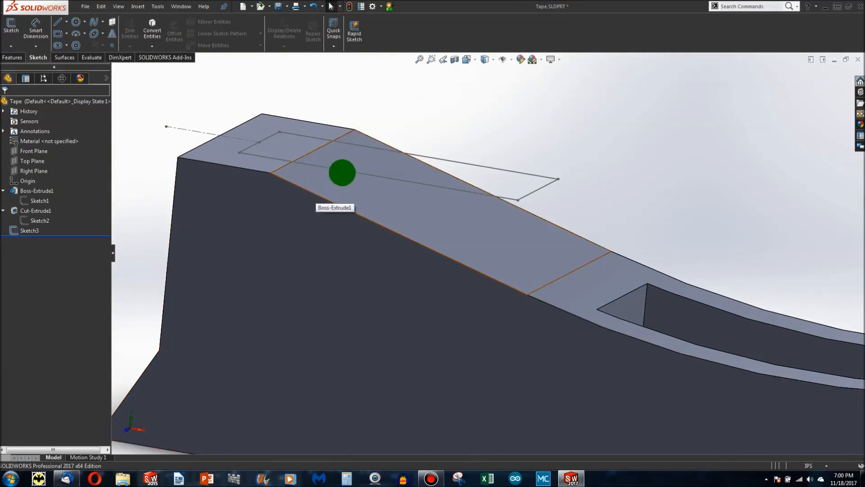
right_click(343, 169)
right_click(336, 169)
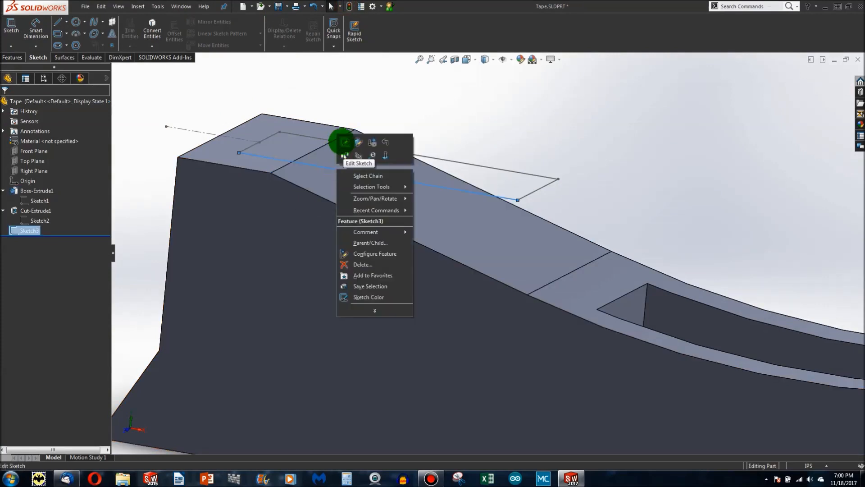
click(345, 142)
Extrude the rectangle sketch with the Up To Surface end condition, ending it at the solid's sloped face.
click(10, 58)
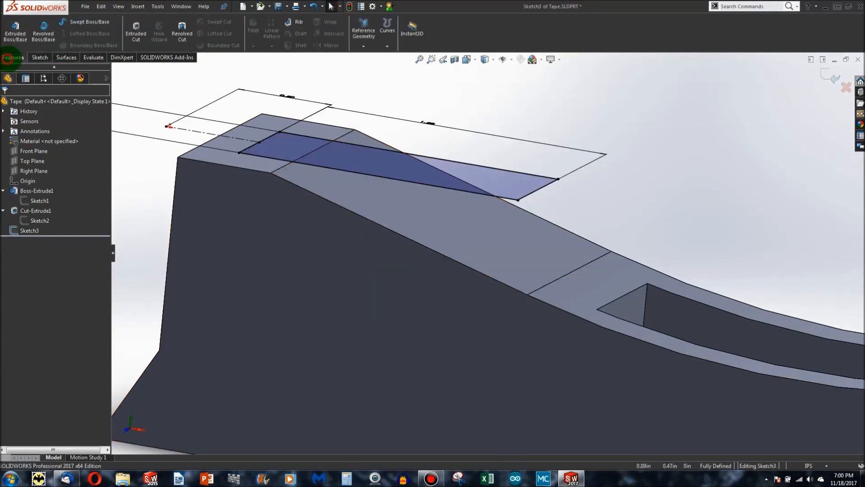
click(15, 31)
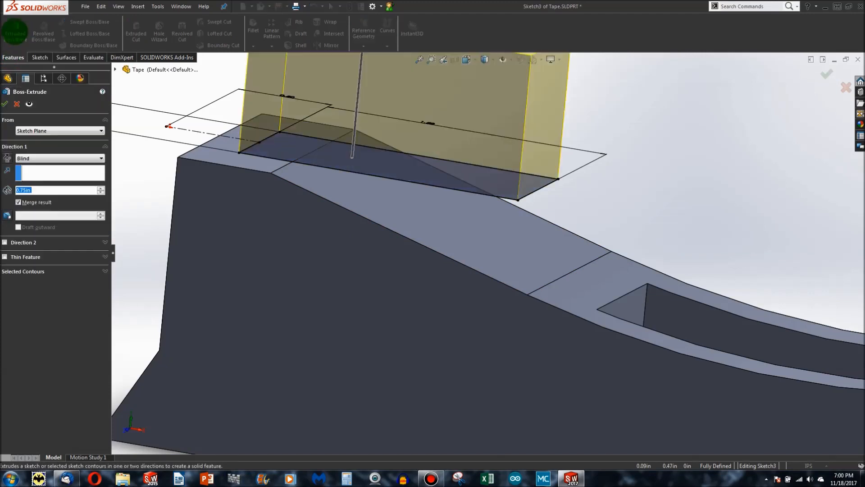
click(65, 158)
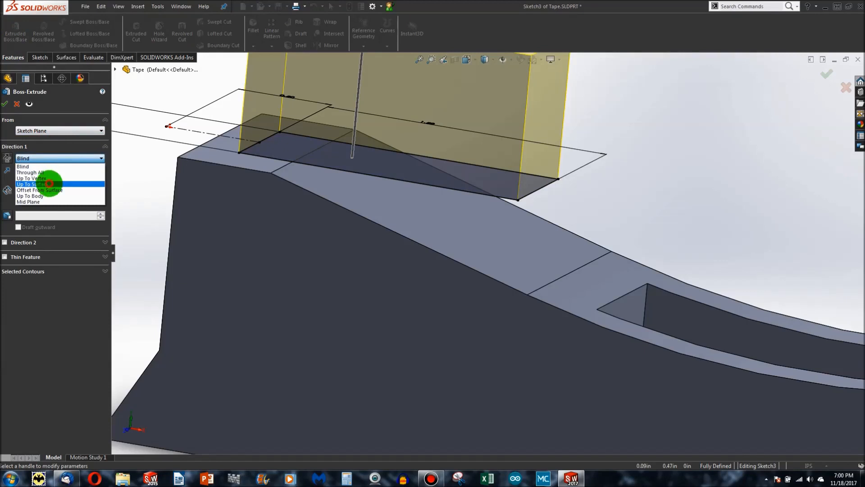
click(40, 184)
click(492, 248)
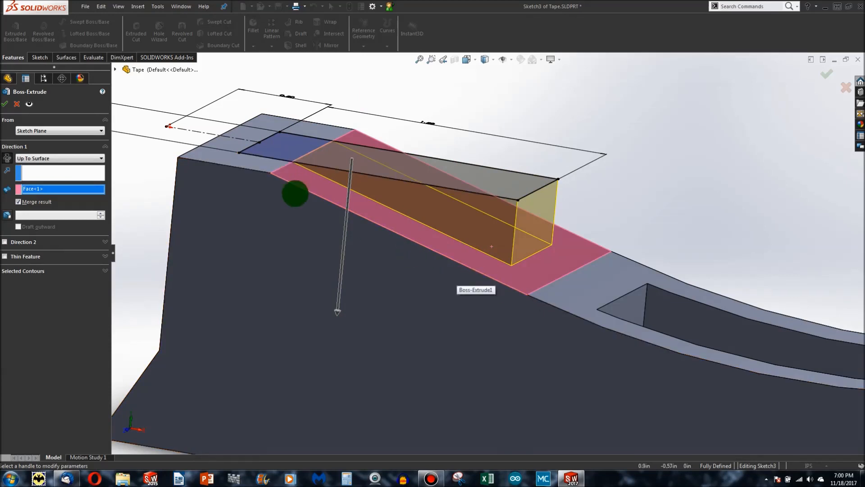
middle_drag(450, 245, 320, 228)
click(7, 103)
scroll(452, 243, down, 3)
middle_drag(401, 250, 491, 245)
scroll(491, 247, up, 6)
ctrl+middle_drag(673, 251, 516, 264)
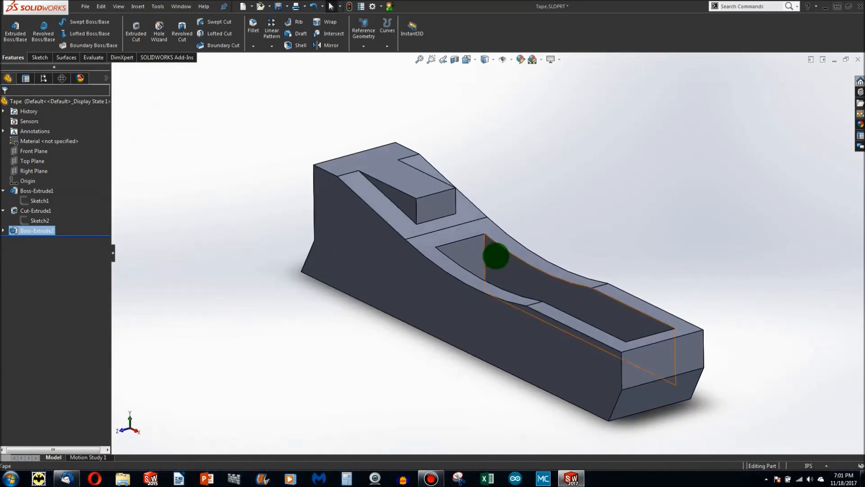
scroll(487, 263, down, 3)
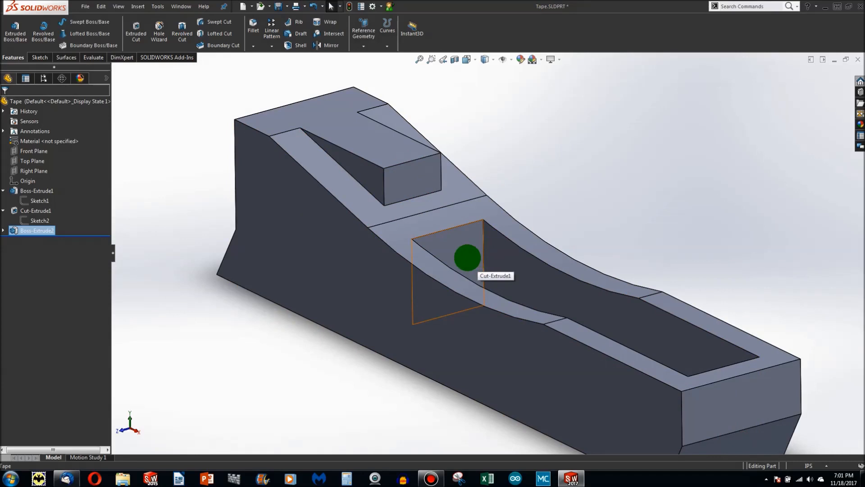
right_click(367, 147)
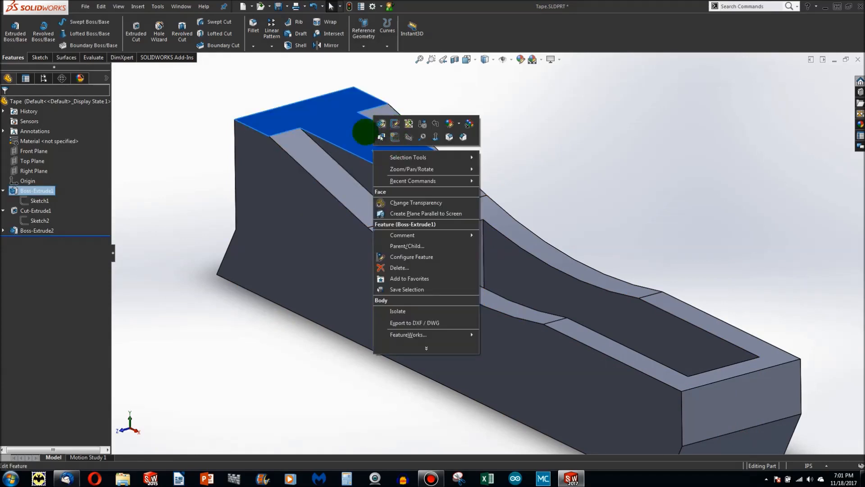
click(381, 124)
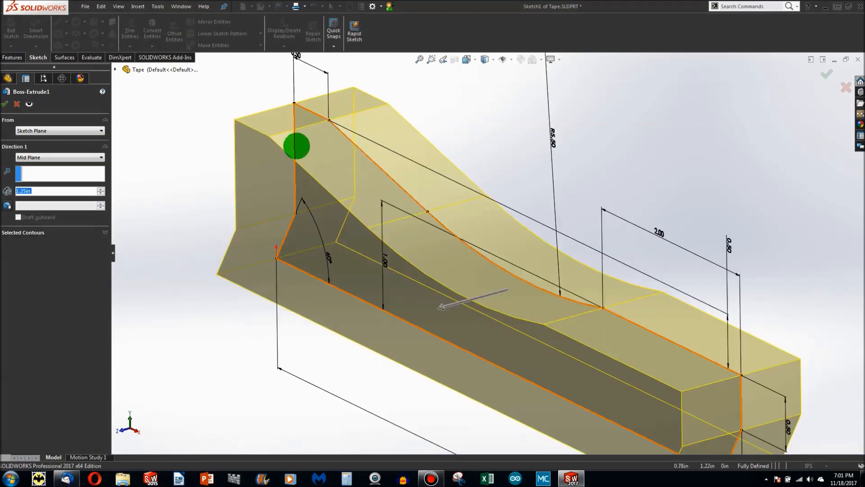
click(17, 105)
right_click(379, 134)
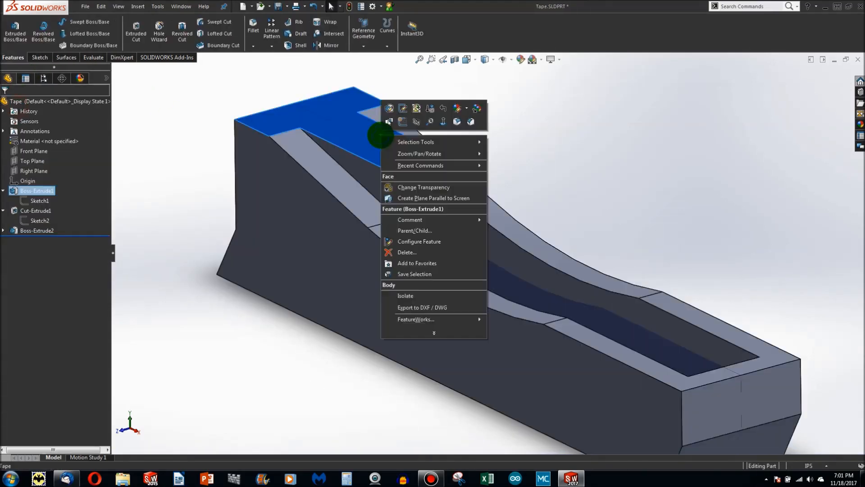
Edit the rectangular block's extrusion and try the Up To Vertex end condition, picking the edge between the sloped and curved faces.
click(365, 146)
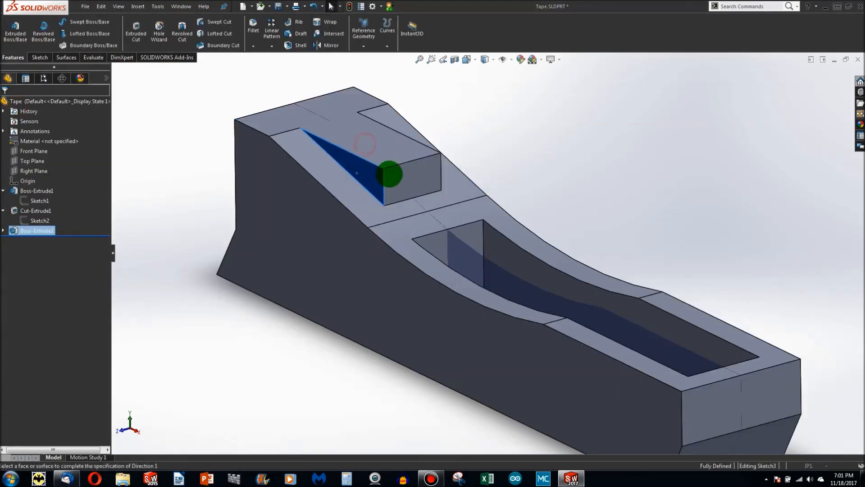
scroll(383, 151, down, 3)
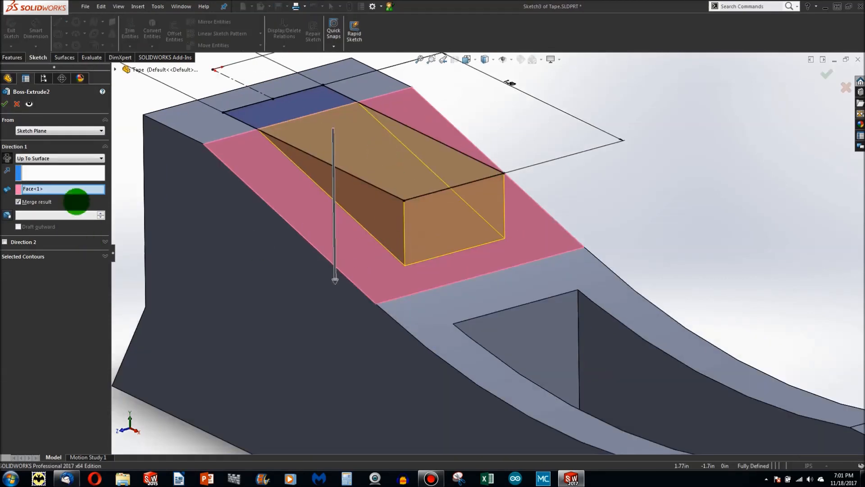
click(69, 158)
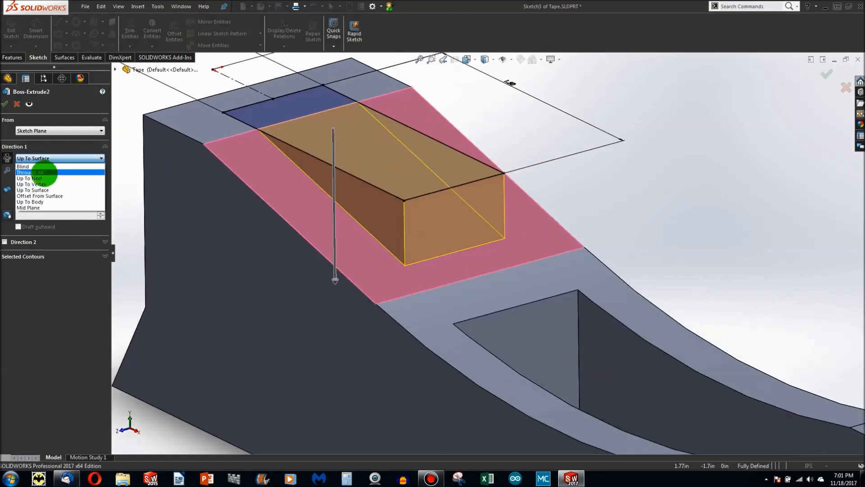
click(45, 184)
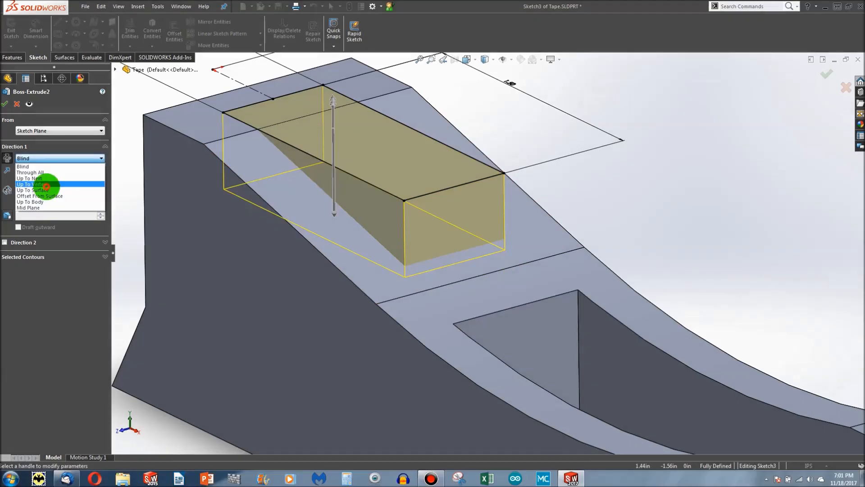
click(45, 185)
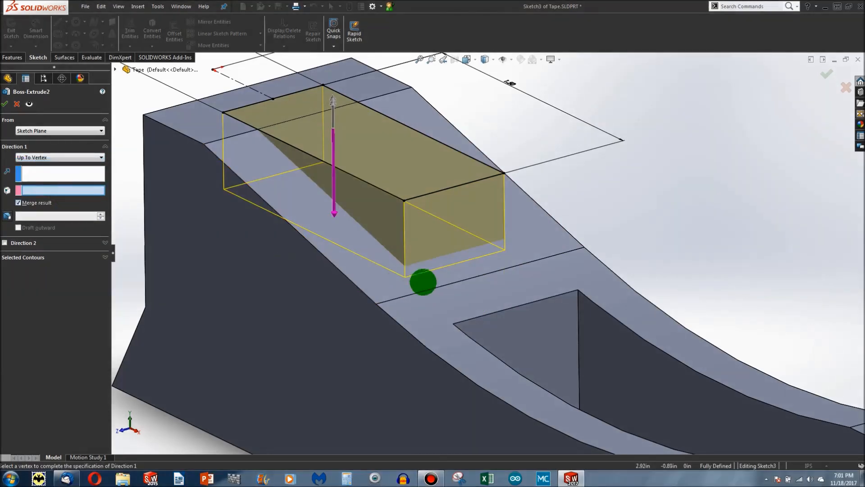
click(438, 286)
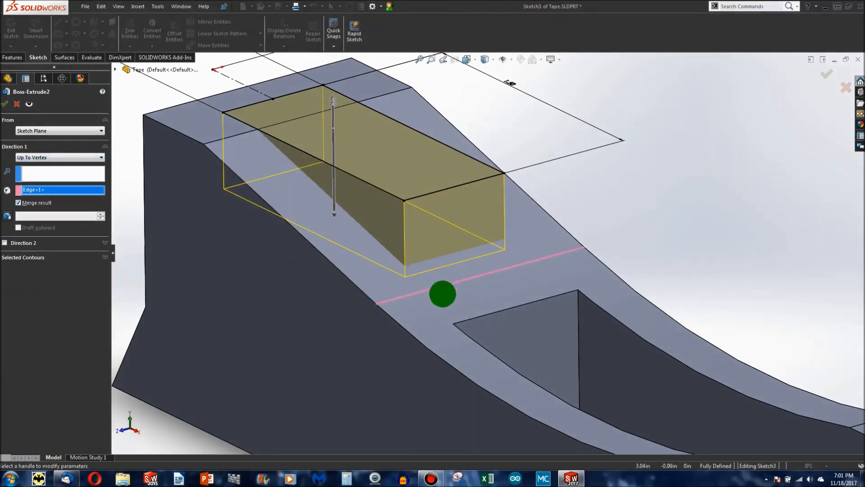
Replace the Up To Vertex reference with the pocket's upper edge nearest the block, and close the extrusion edit.
middle_drag(498, 311, 482, 286)
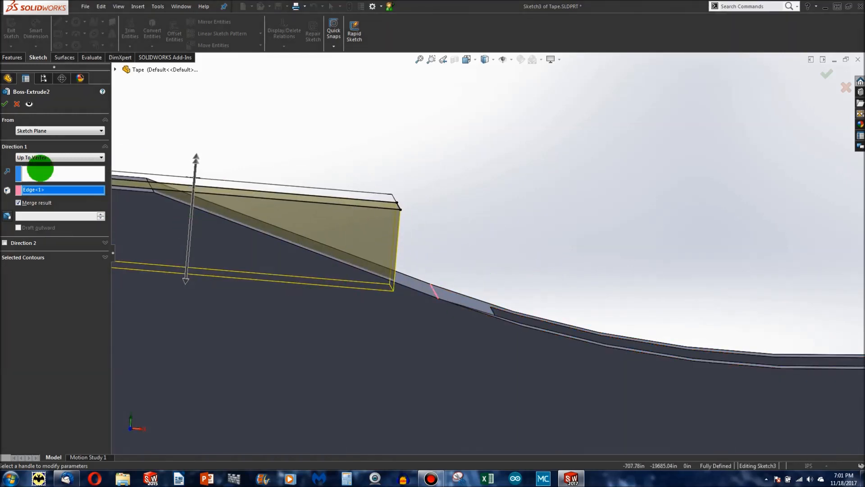
right_click(56, 190)
click(87, 198)
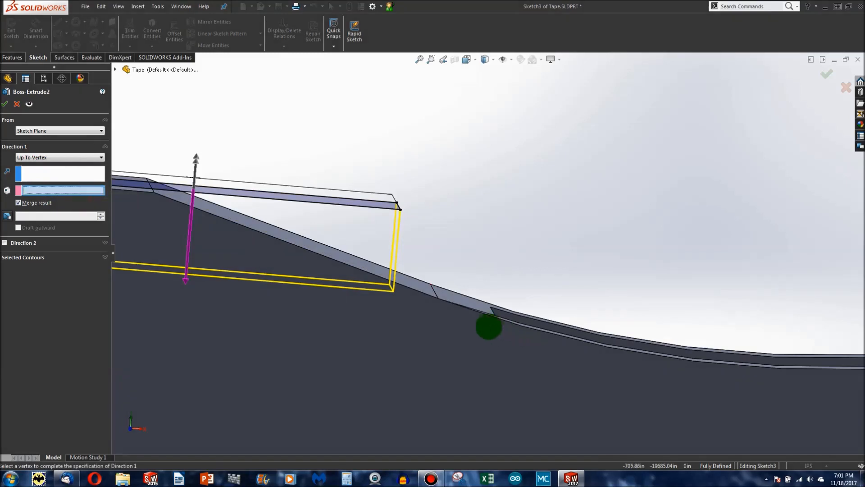
click(492, 310)
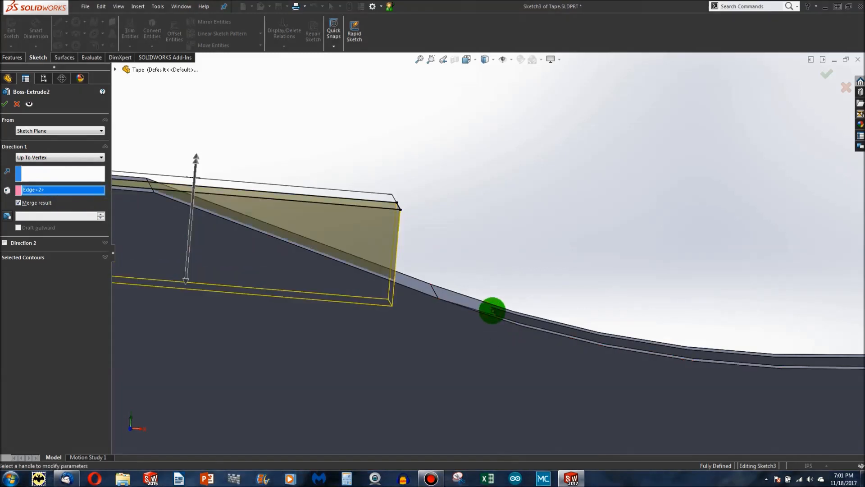
middle_drag(498, 329, 487, 234)
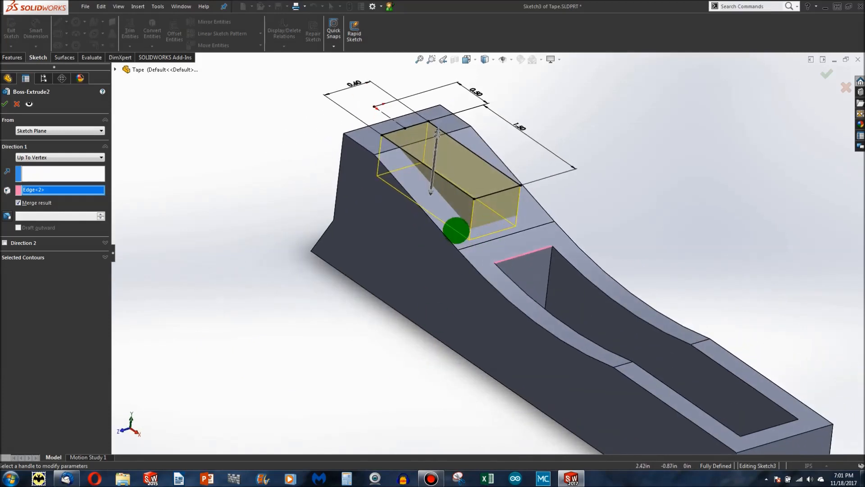
click(7, 104)
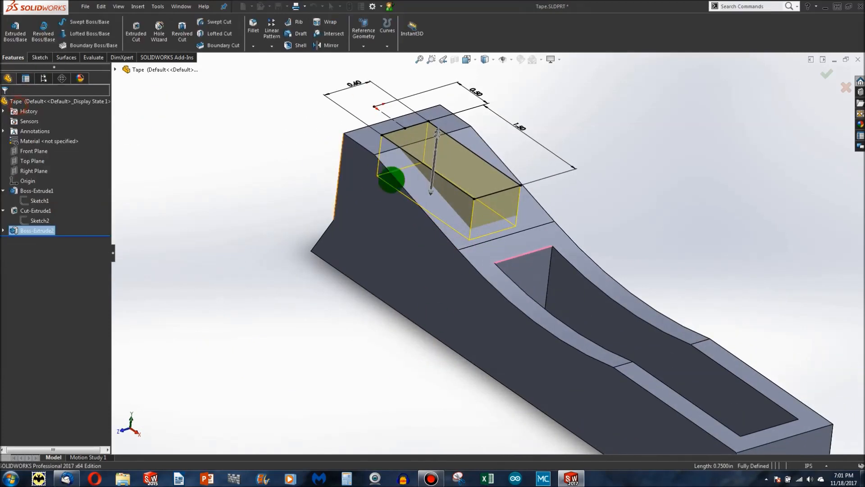
middle_drag(386, 178, 485, 219)
click(493, 234)
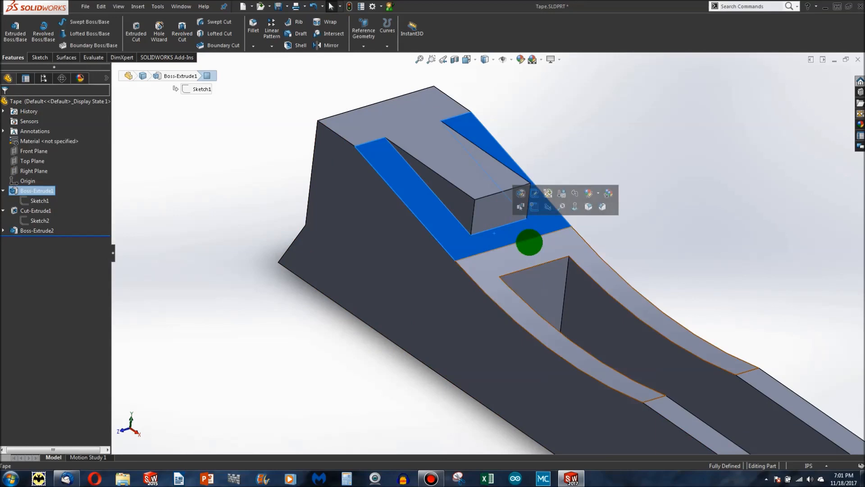
click(540, 264)
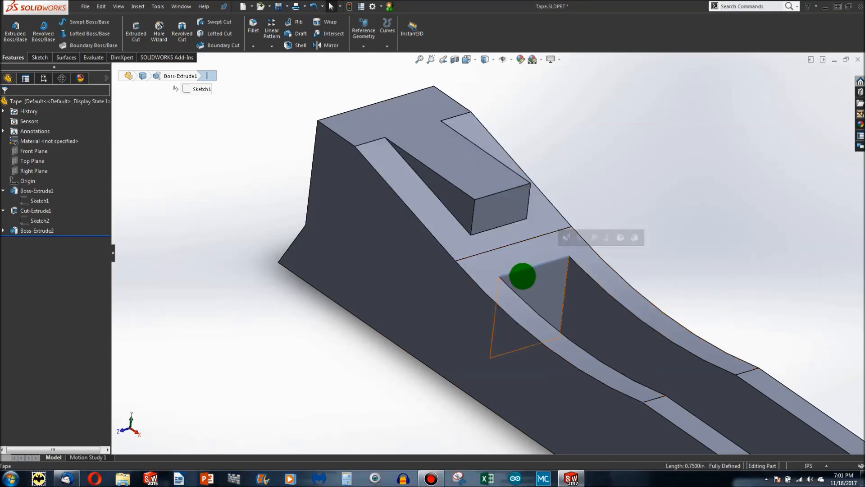
click(16, 29)
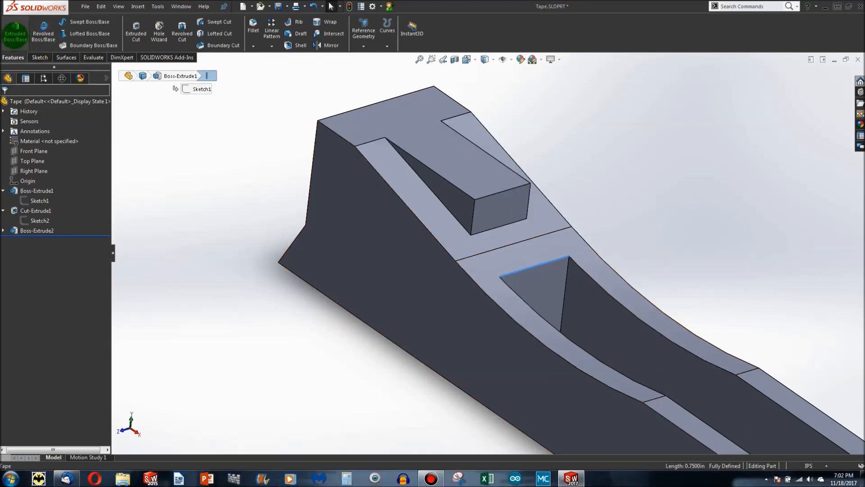
click(5, 104)
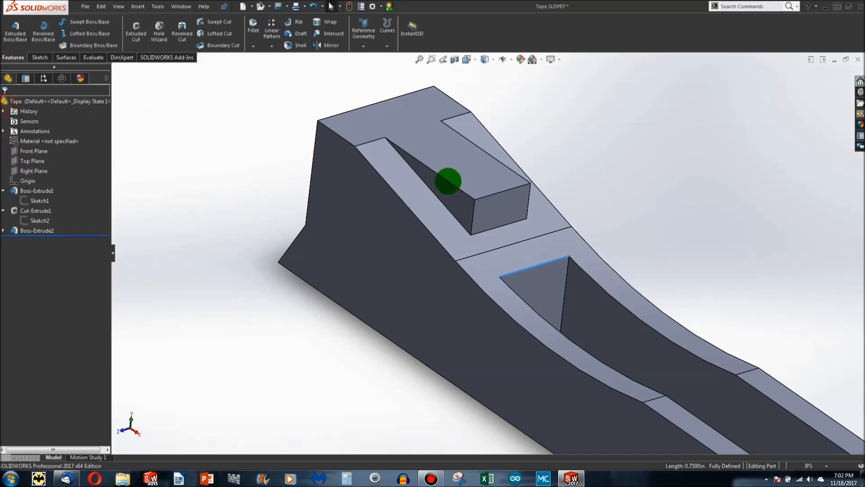
Reopen the rectangular block's extrusion for editing and set its Direction 1 end condition to Up To Next.
right_click(483, 180)
right_click(461, 200)
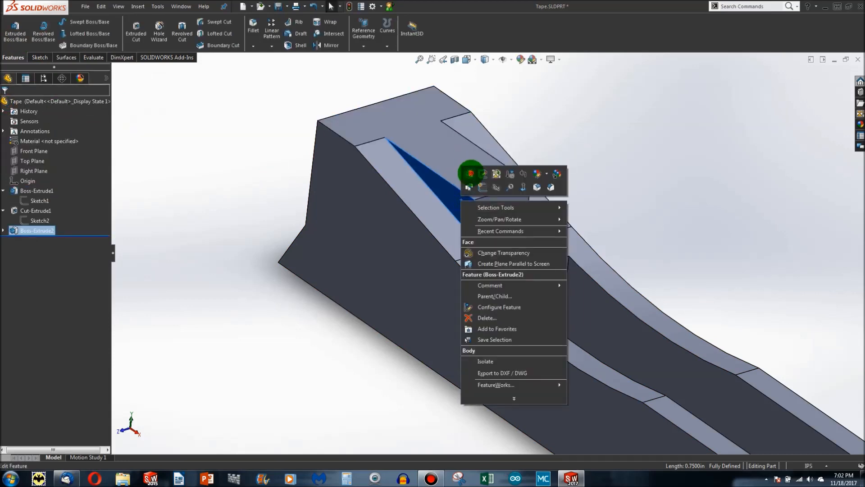
click(470, 174)
click(74, 158)
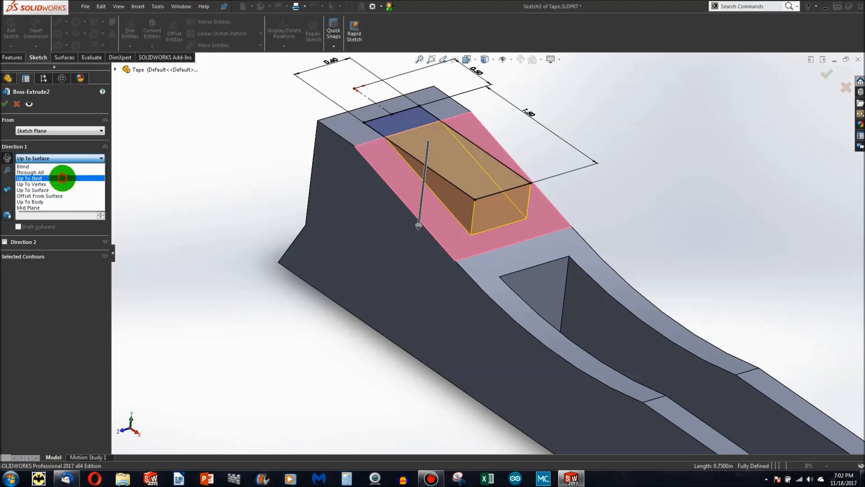
click(62, 178)
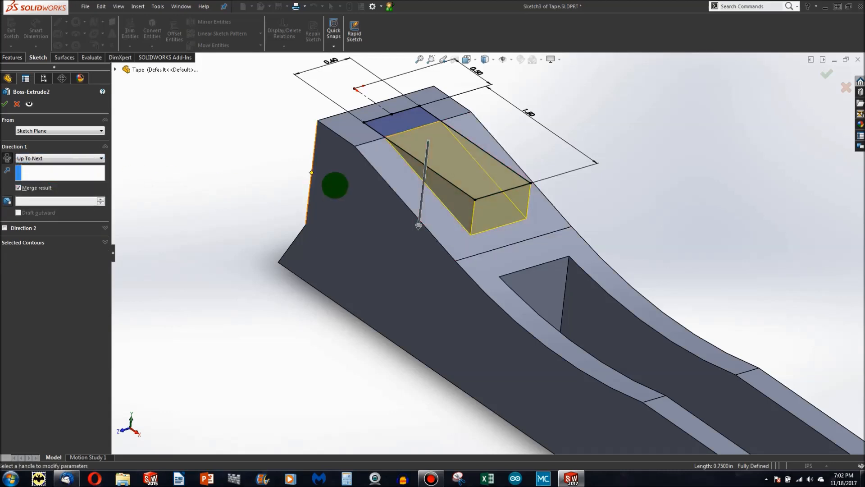
scroll(510, 193, down, 2)
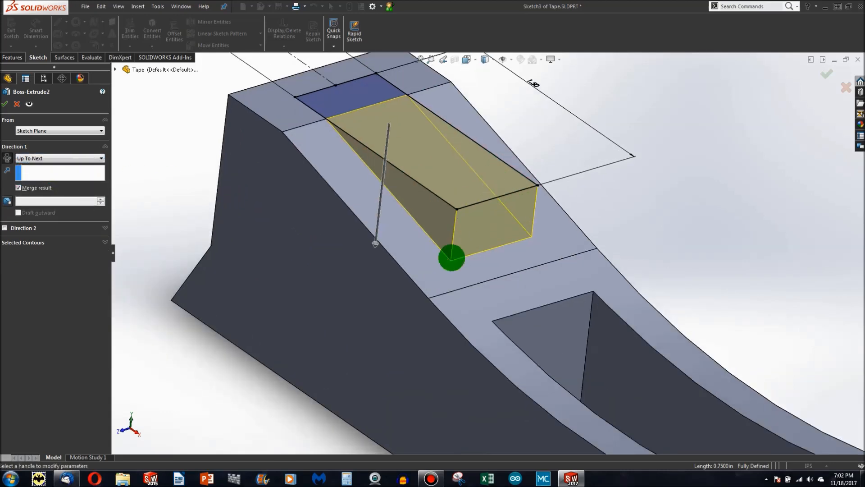
scroll(452, 257, down, 2)
middle_drag(447, 293, 446, 272)
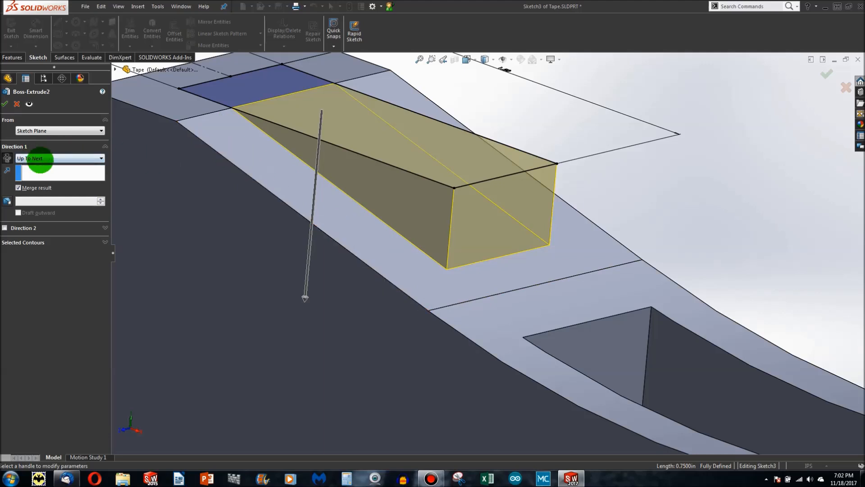
click(41, 159)
click(40, 177)
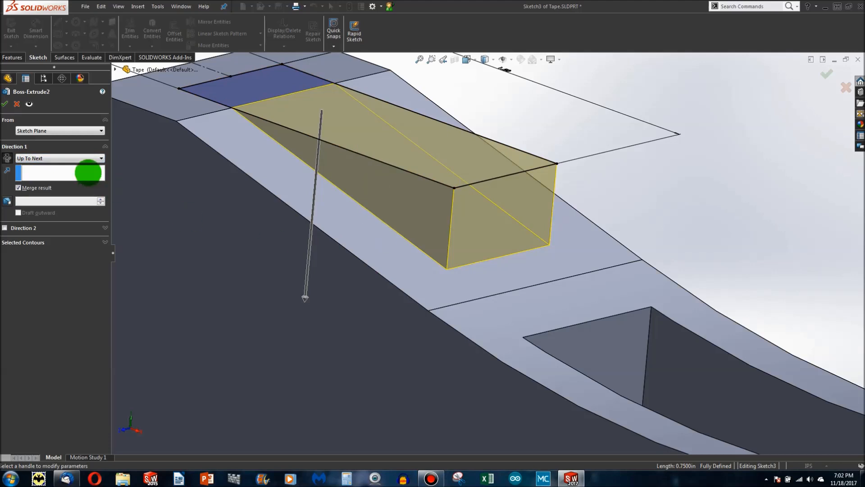
Change the block extrusion's end condition to Through All and examine how far the preview reaches through the solid.
click(79, 159)
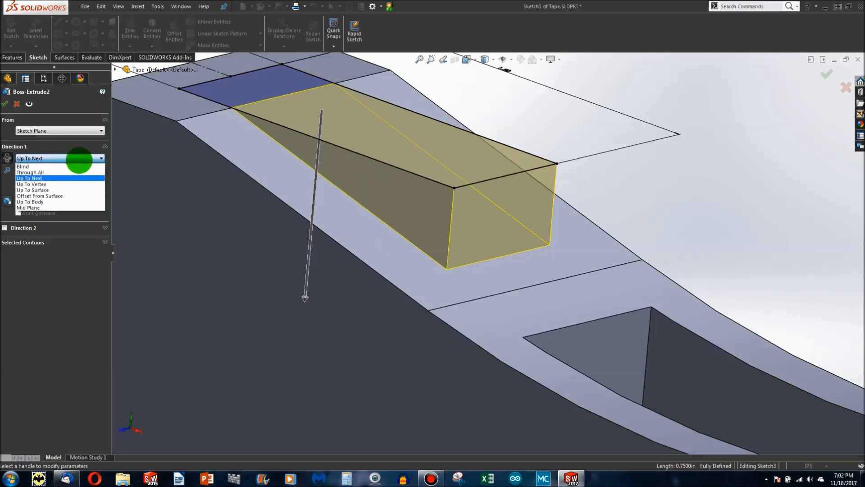
click(64, 172)
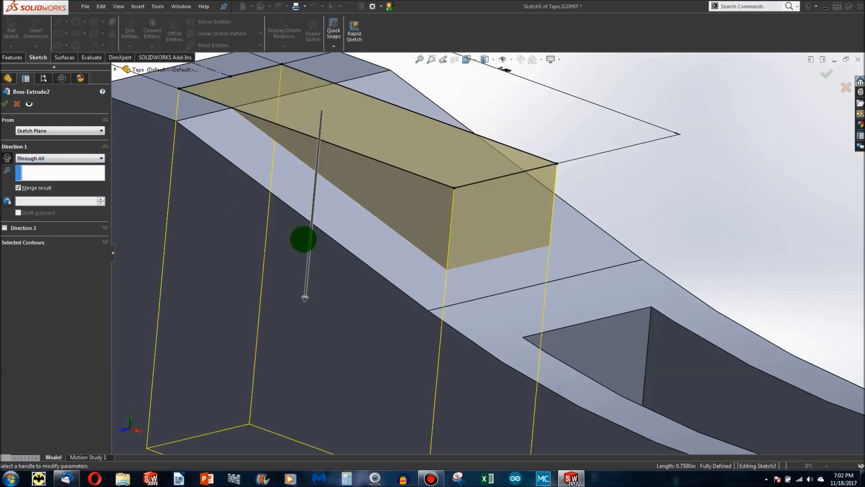
middle_drag(303, 238, 433, 269)
scroll(434, 269, up, 3)
scroll(466, 269, down, 1)
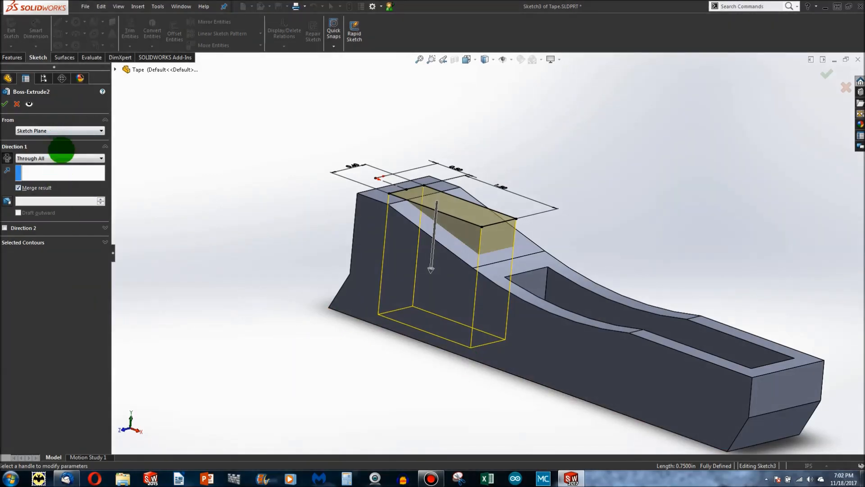
Change the block extrusion's end condition to Offset From Surface, using the pocket's floor face as the reference.
click(60, 158)
click(70, 194)
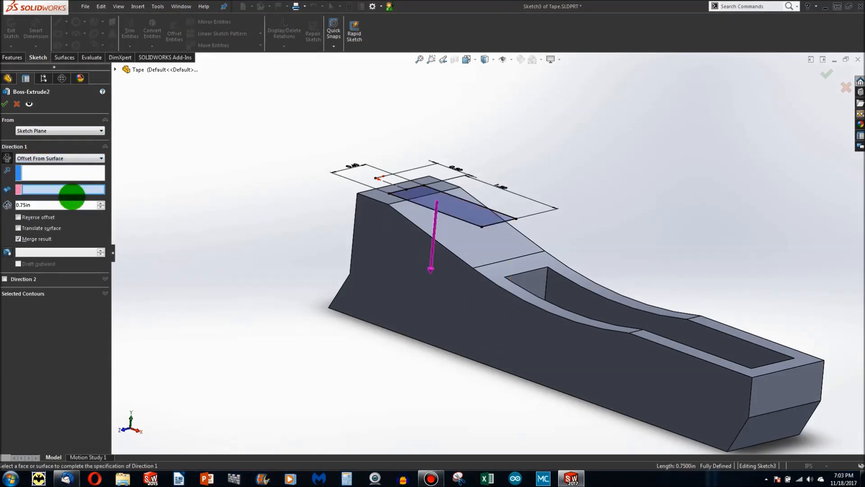
scroll(545, 264, down, 4)
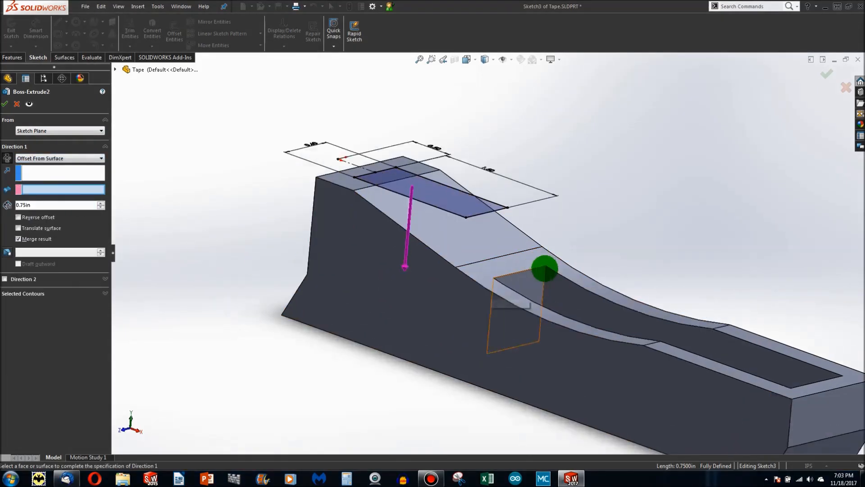
middle_drag(522, 311, 519, 321)
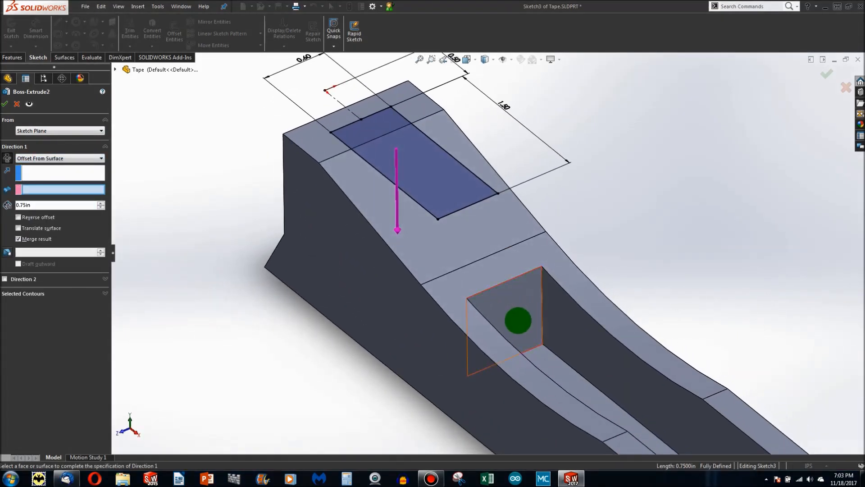
click(552, 367)
middle_drag(550, 374, 571, 419)
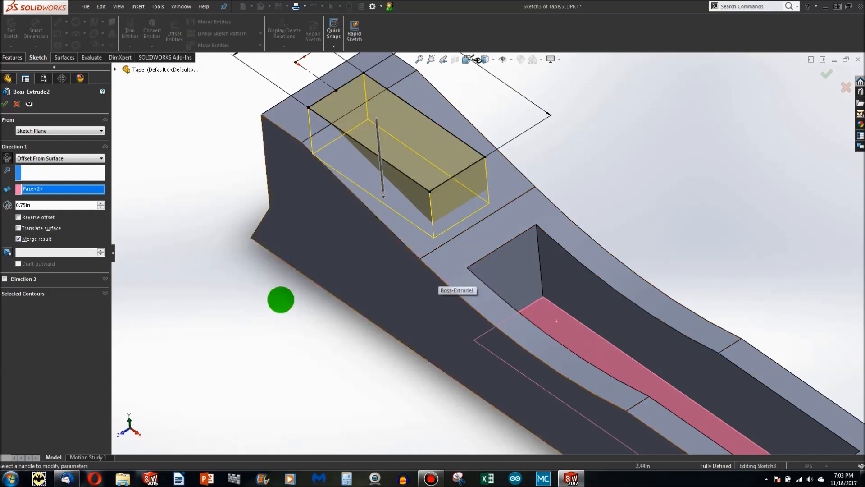
Set the offset distance from the pocket floor to 0.25 in and examine the block preview.
text(0.25)
key(Return)
middle_drag(461, 370, 420, 293)
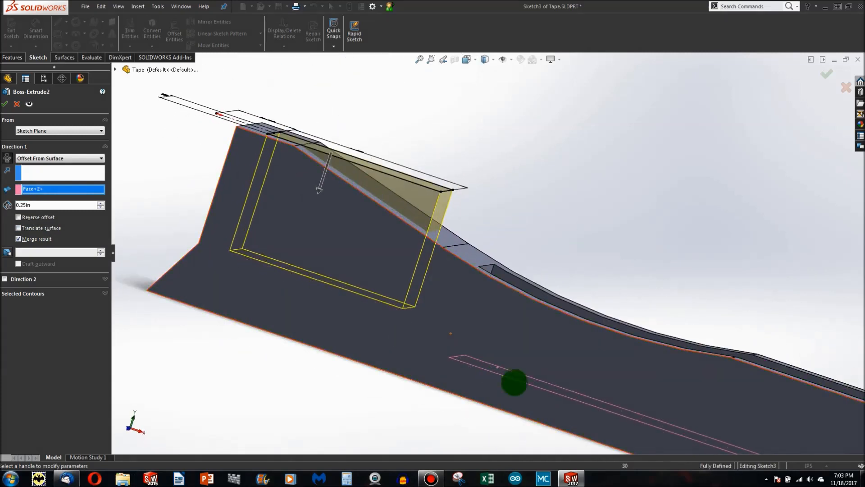
middle_drag(526, 394, 615, 364)
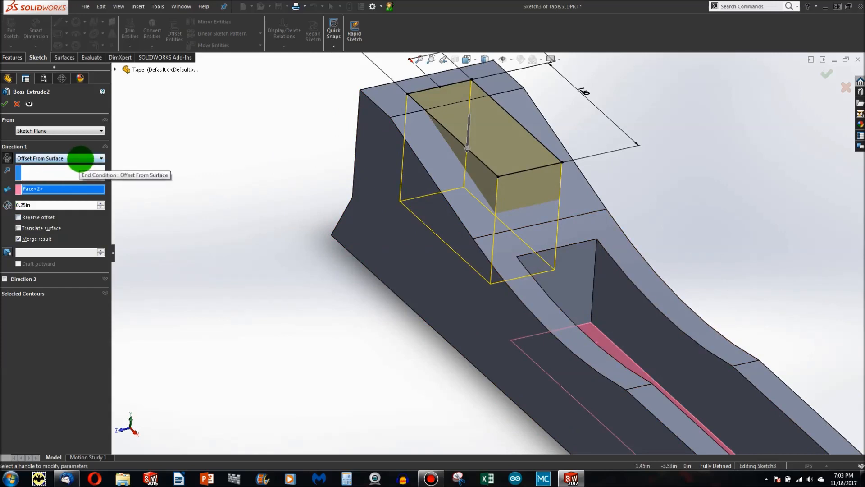
Change the block extrusion's end condition to Up To Body with the main solid as the target, and accept the feature.
click(80, 159)
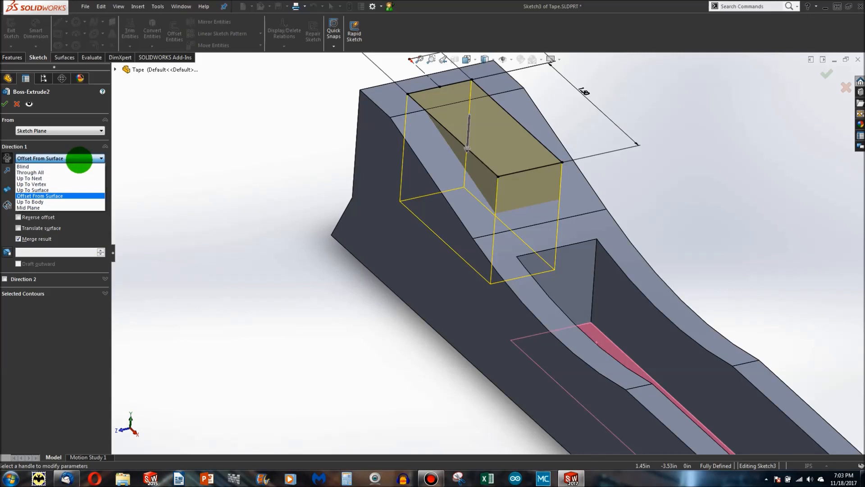
click(52, 201)
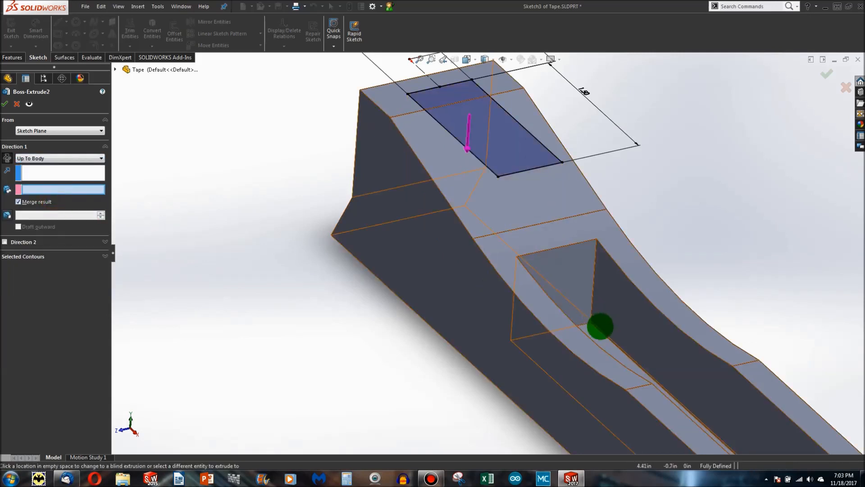
click(587, 329)
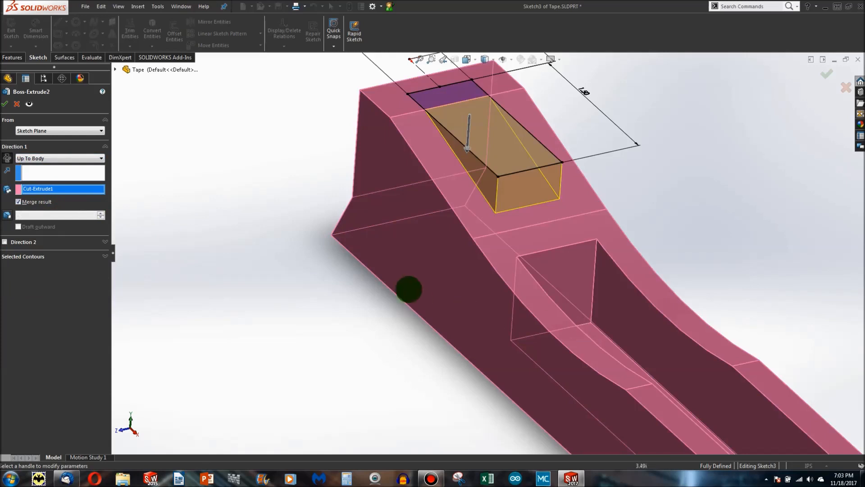
scroll(410, 290, up, 3)
scroll(603, 314, down, 1)
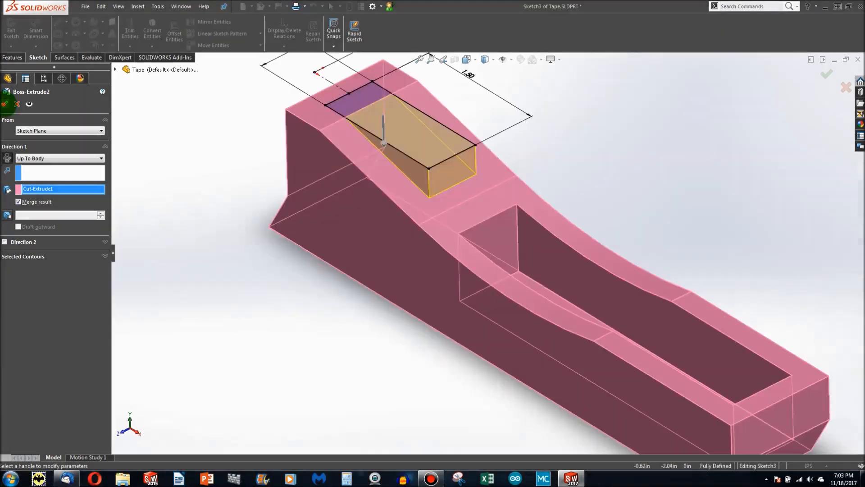
click(5, 104)
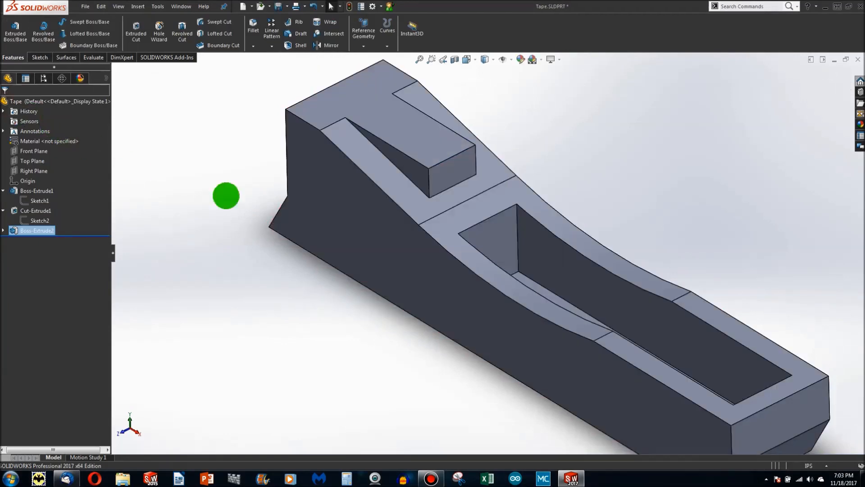
Reopen the rectangular block's extrusion for editing from its end face.
click(450, 172)
right_click(451, 172)
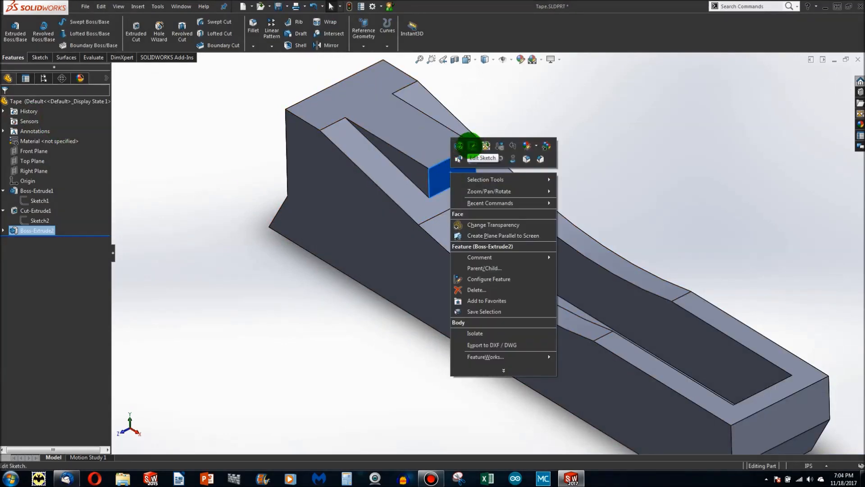
click(456, 145)
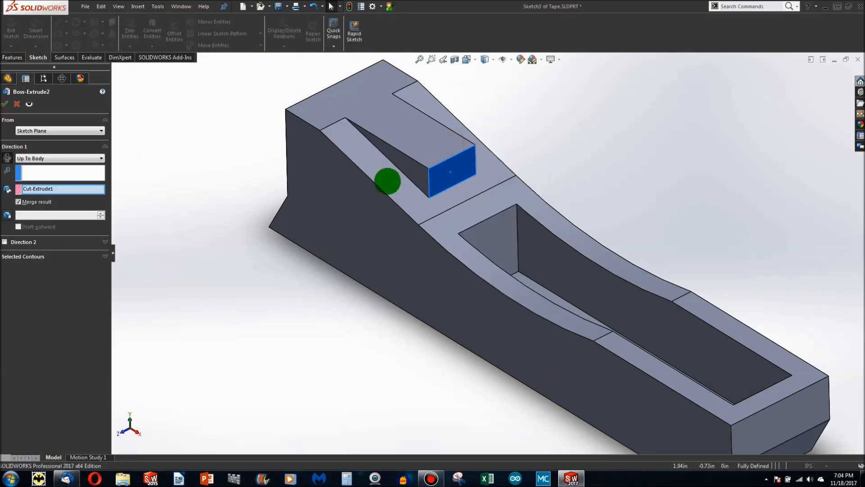
scroll(388, 173, down, 5)
middle_drag(277, 204, 361, 174)
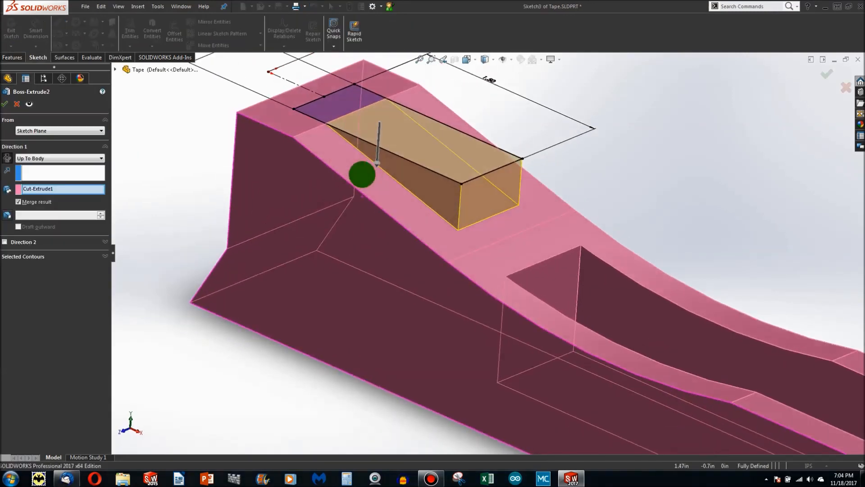
Start the block extrusion from an Offset of 0.25 in and examine the raised preview.
click(88, 130)
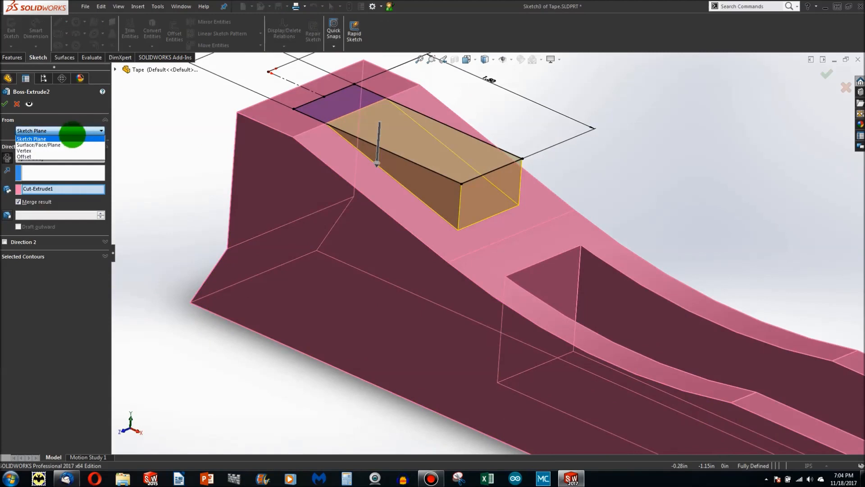
click(40, 156)
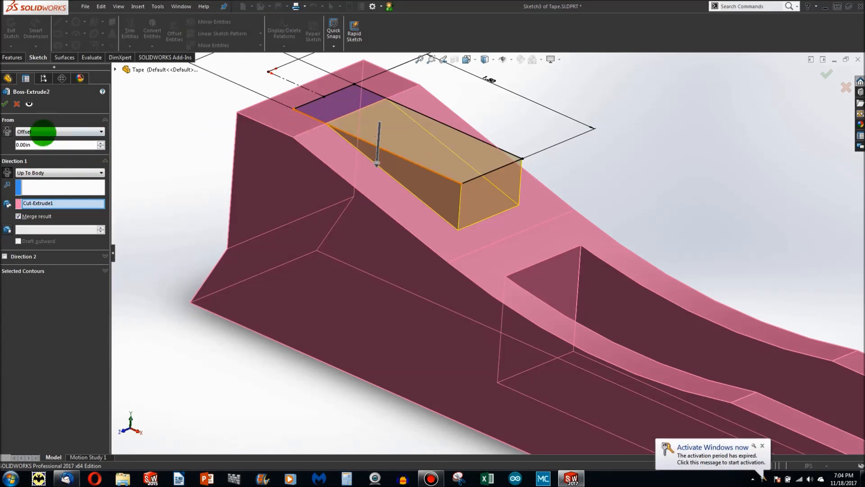
text(0.25)
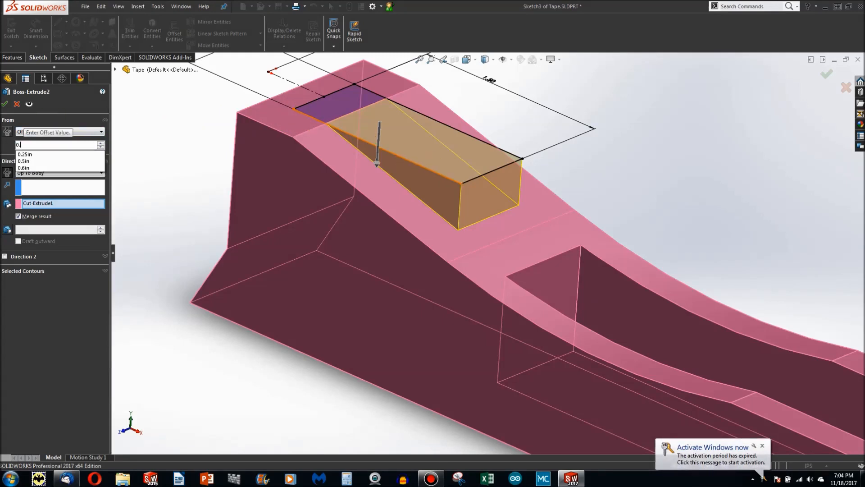
key(Return)
scroll(390, 139, down, 3)
middle_drag(391, 139, 408, 114)
scroll(406, 111, up, 3)
scroll(402, 105, down, 2)
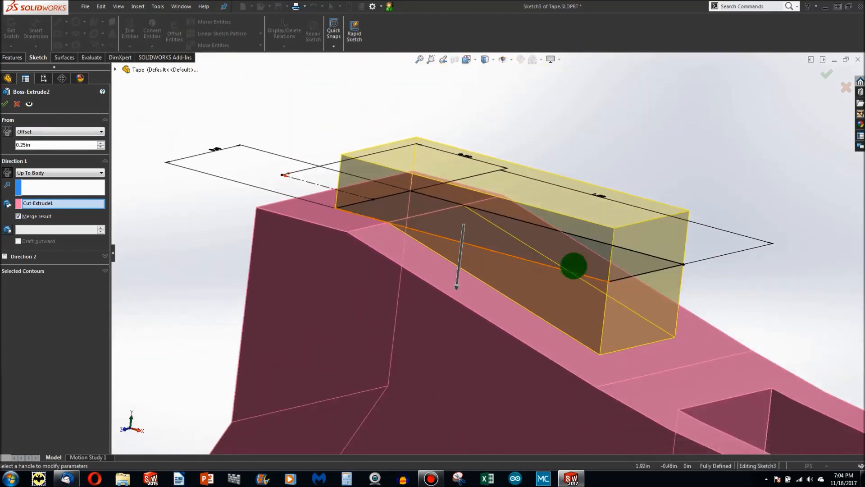
middle_drag(574, 264, 585, 248)
middle_drag(592, 202, 518, 205)
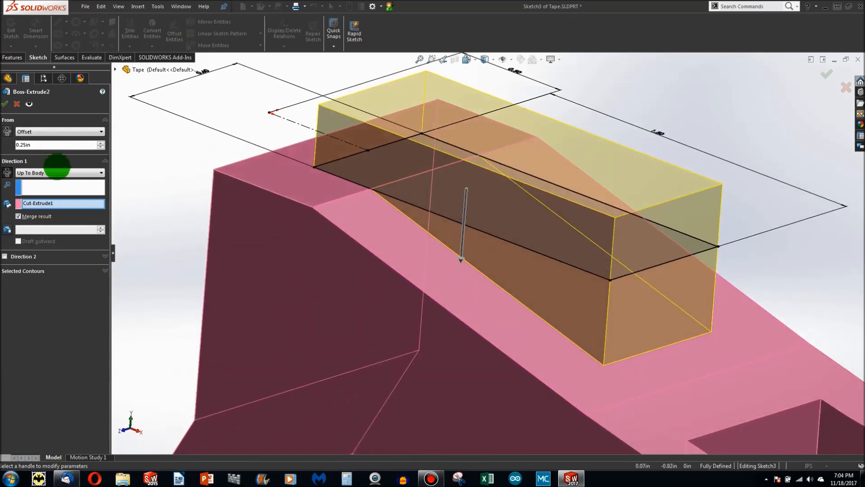
Switch the block extrusion's Direction 1 end condition to Blind and raise its depth to 0.85 in.
click(57, 171)
click(54, 181)
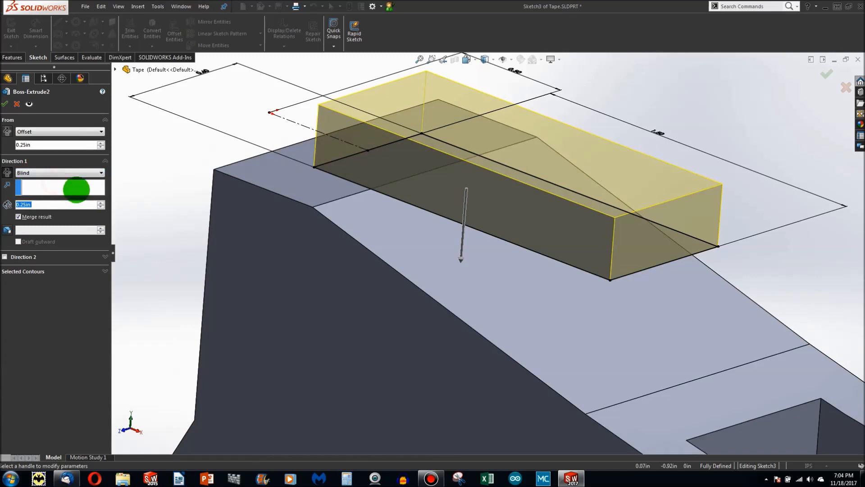
click(101, 202)
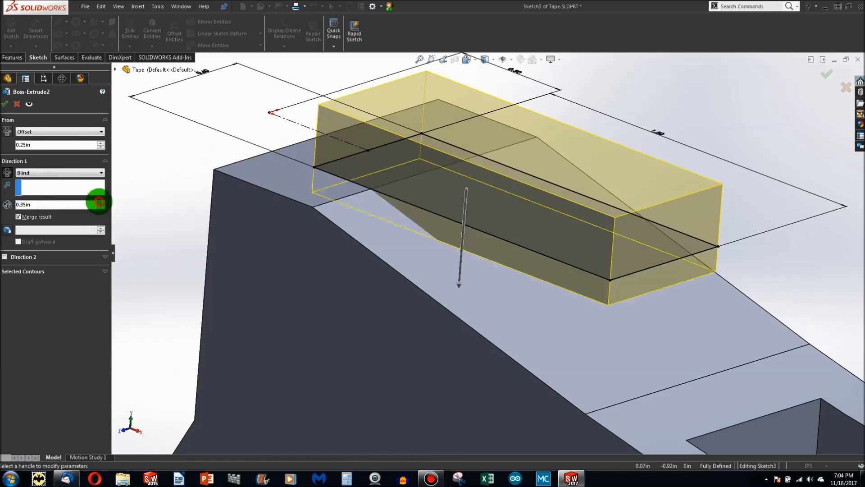
click(101, 202)
middle_drag(450, 318, 338, 332)
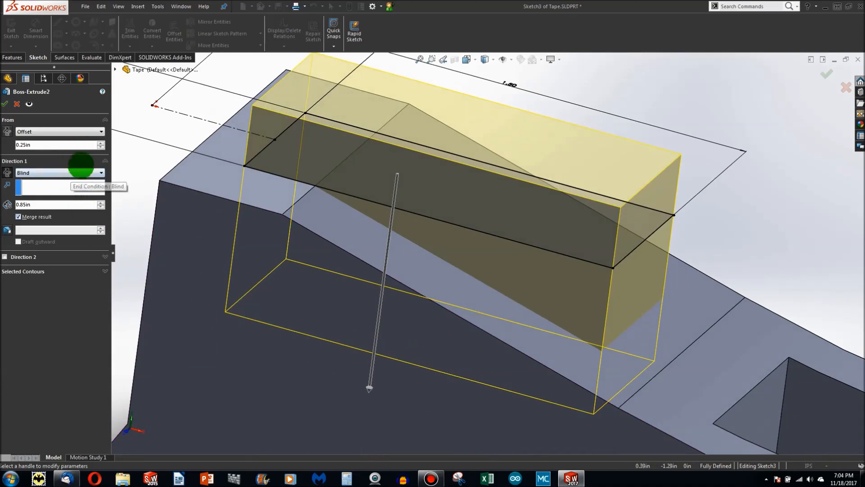
Set the end condition to Up To Surface with the sloped face, and examine where the block meets the flat top.
click(85, 172)
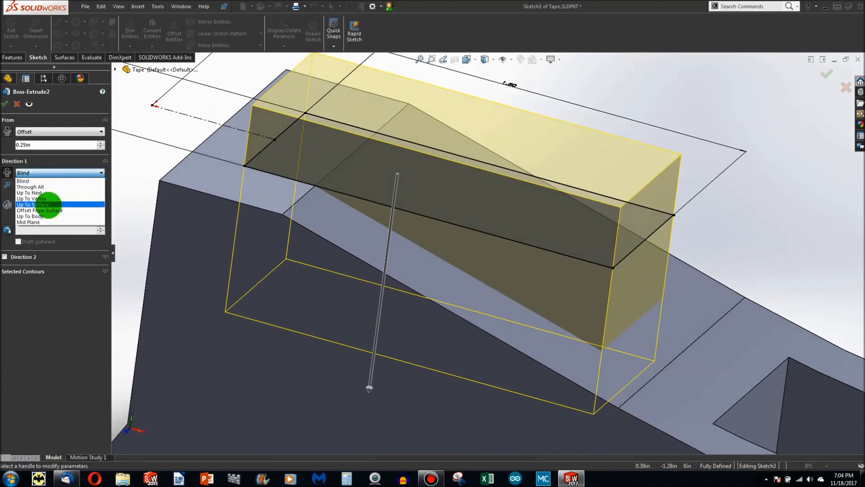
click(50, 202)
click(489, 288)
middle_drag(487, 293, 488, 250)
scroll(298, 213, down, 5)
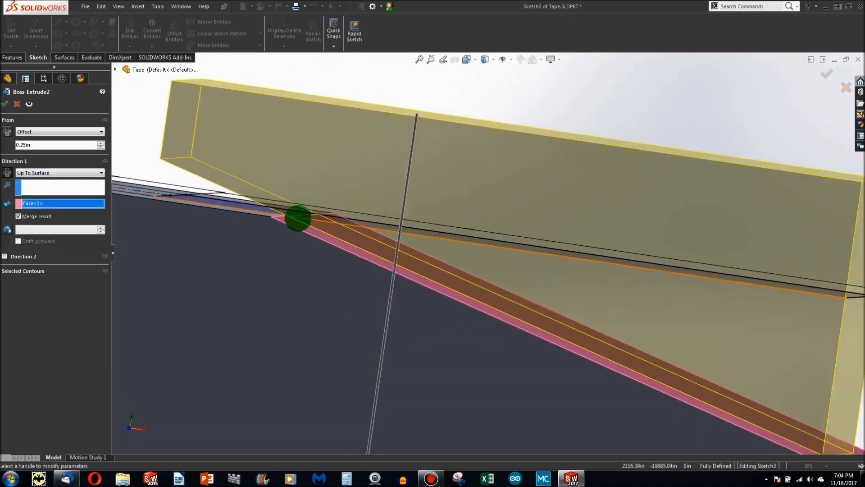
scroll(170, 157, up, 5)
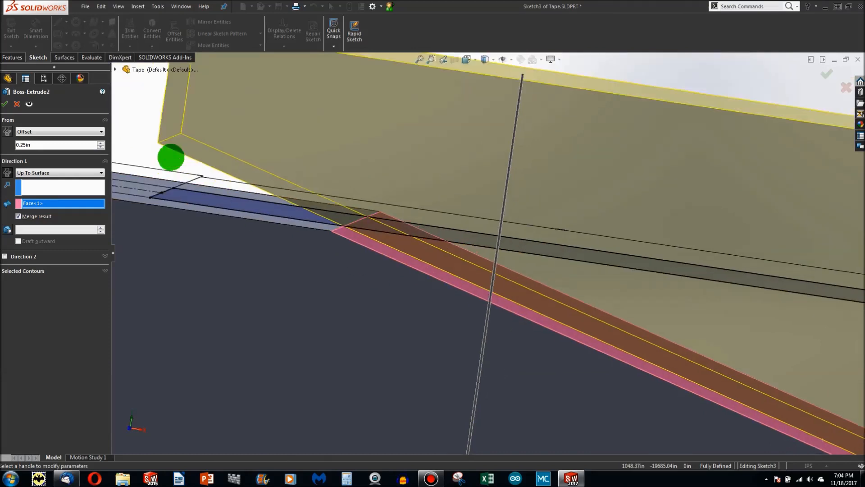
scroll(250, 252, down, 5)
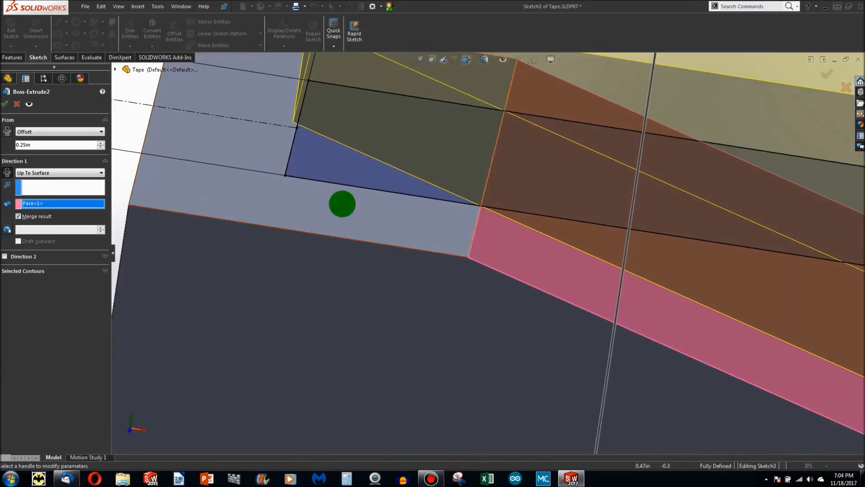
scroll(410, 214, up, 3)
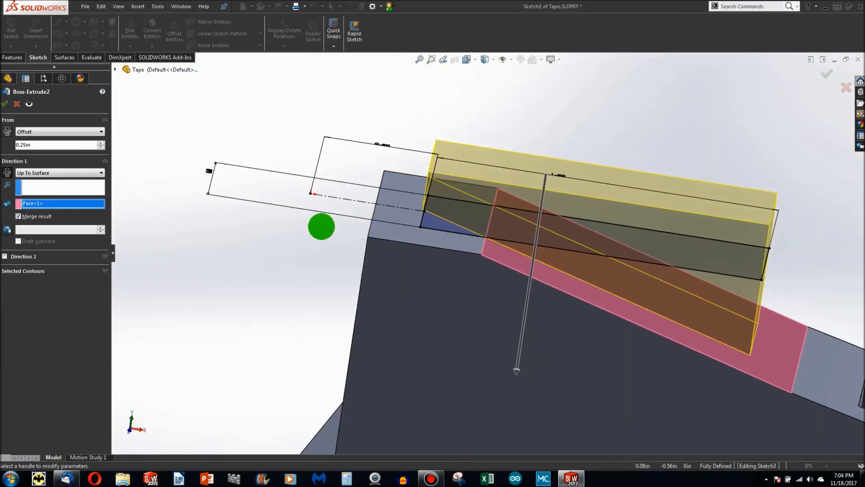
Try the flat top face as the Up To Surface reference, then reselect the sloped face.
click(391, 225)
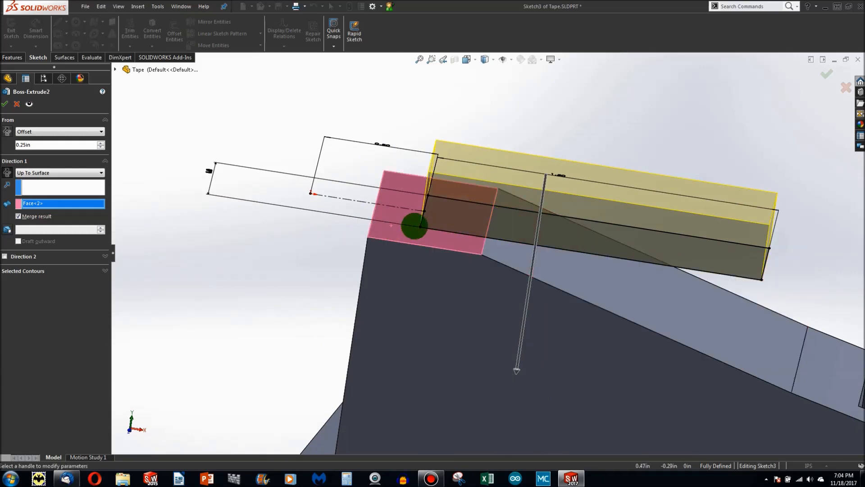
click(390, 224)
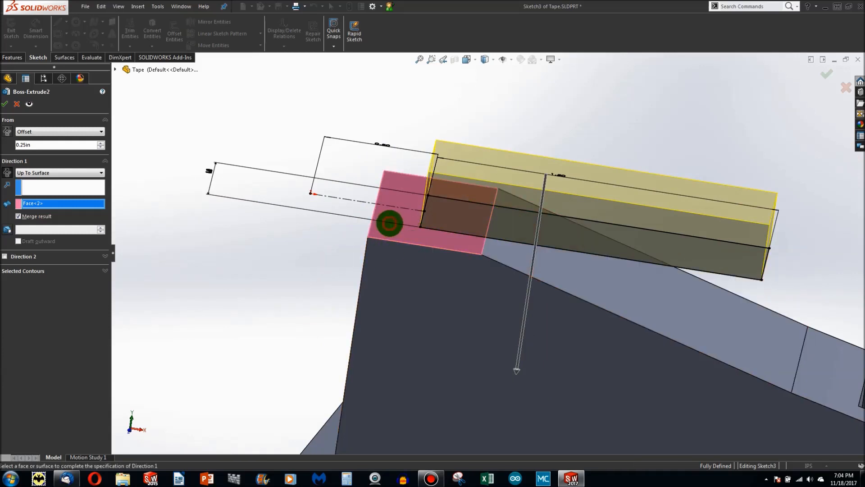
click(557, 274)
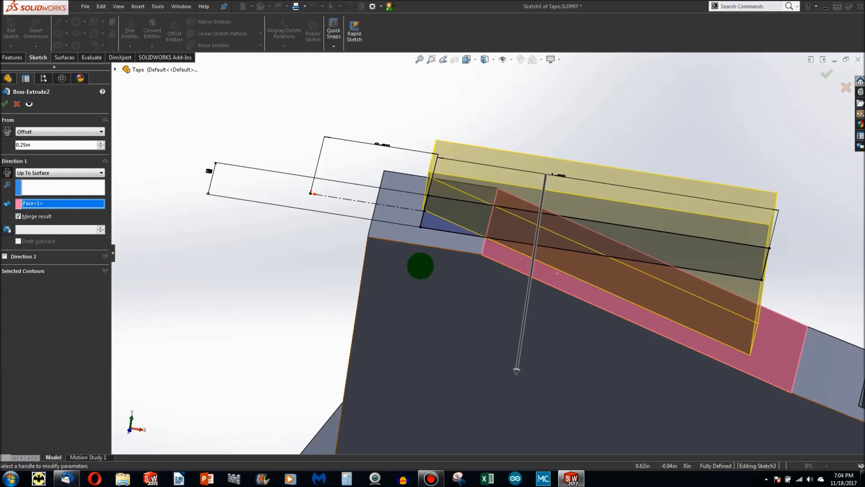
Set the block extrusion's end condition to Up To Body with the main solid, and return its start condition to Sketch Plane.
click(66, 173)
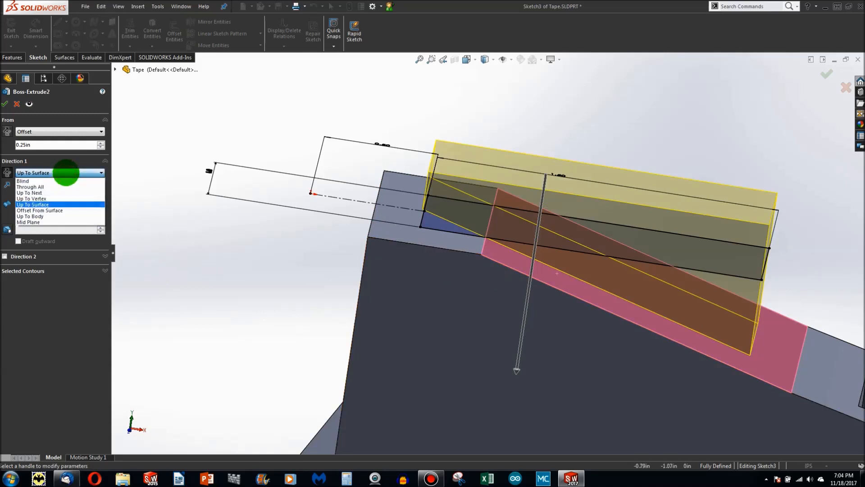
click(64, 132)
click(64, 133)
click(64, 133)
click(53, 174)
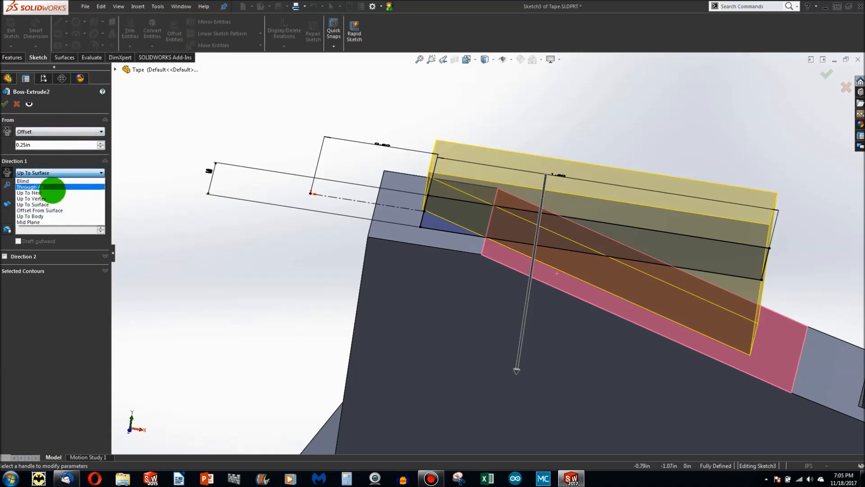
click(44, 216)
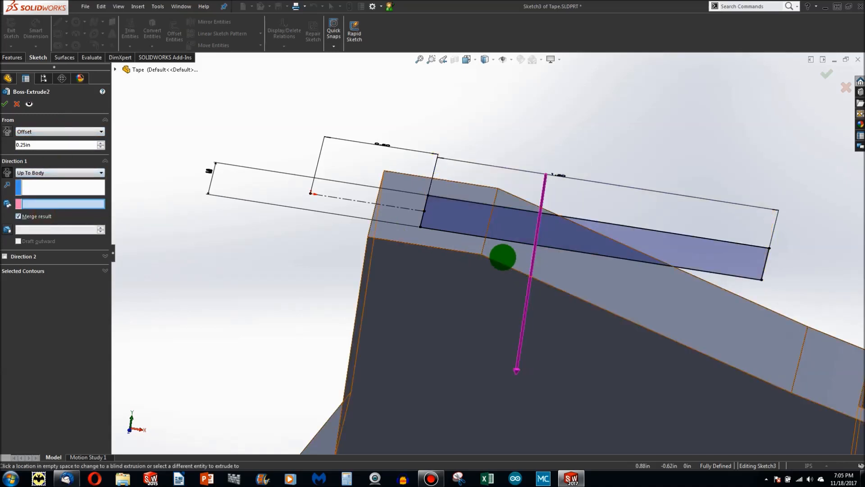
click(502, 257)
mouse_move(501, 269)
middle_down()
mouse_move(515, 239)
mouse_move(484, 265)
mouse_move(480, 225)
mouse_move(556, 243)
middle_up()
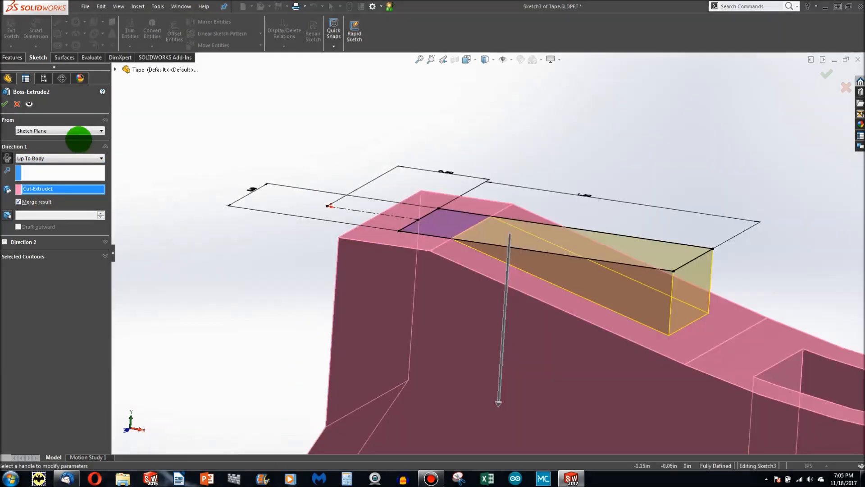
Switch the block extrusion's start condition to Surface/Face/Plane and try the flat top face as its reference.
click(76, 130)
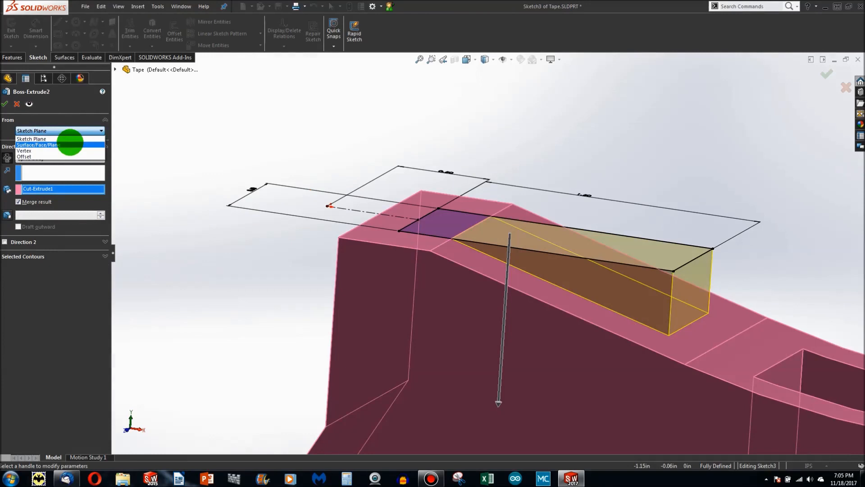
click(69, 144)
scroll(466, 291, up, 3)
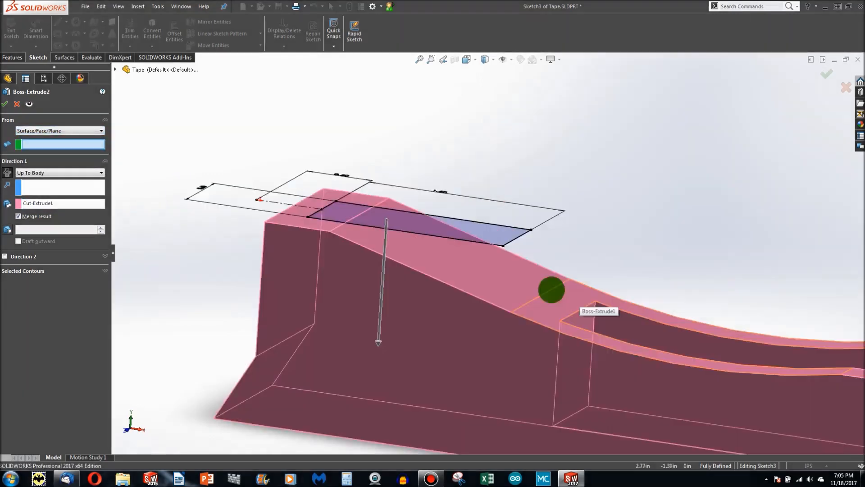
scroll(551, 290, down, 2)
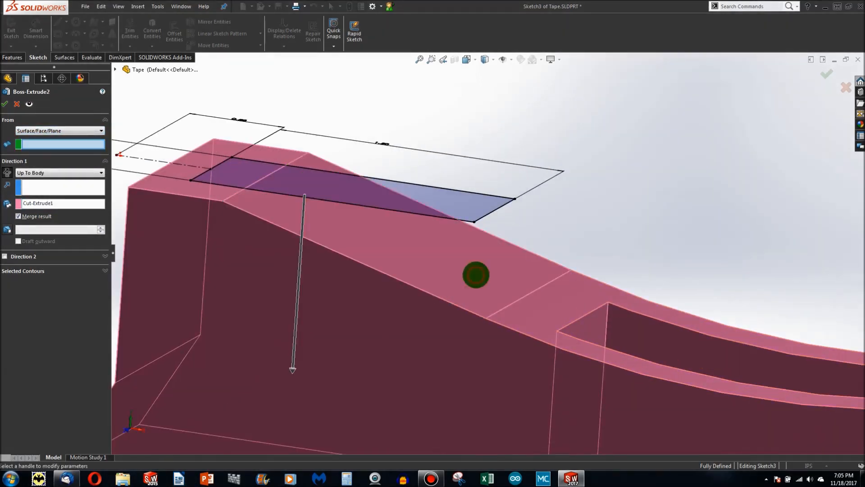
scroll(476, 275, up, 4)
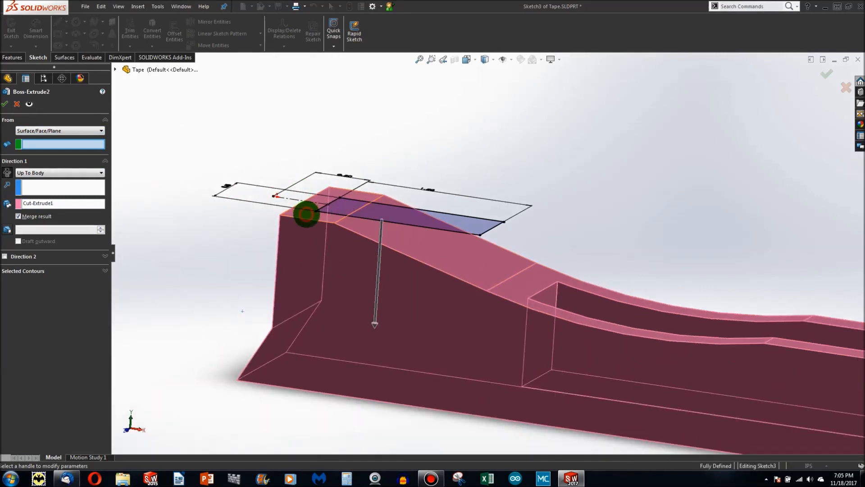
click(306, 214)
click(310, 221)
middle_drag(388, 254, 523, 375)
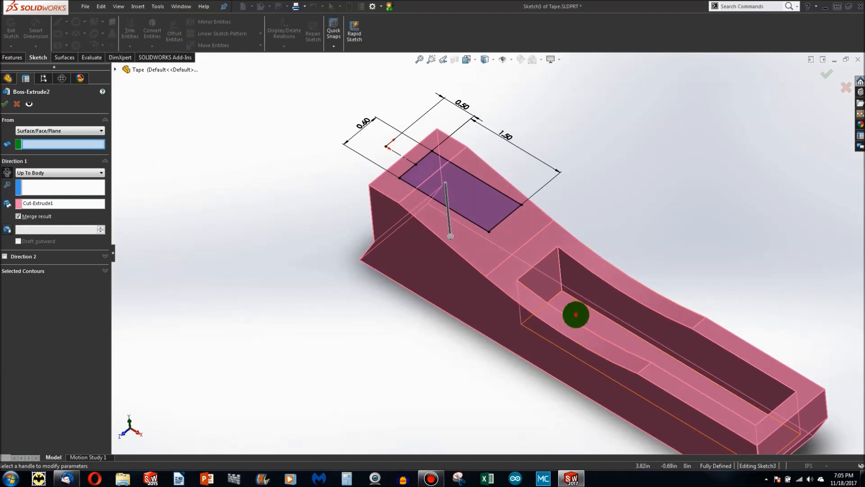
Start the block extrusion from the pocket's floor face and examine the preview from the side and from above.
click(575, 315)
middle_drag(576, 316, 585, 341)
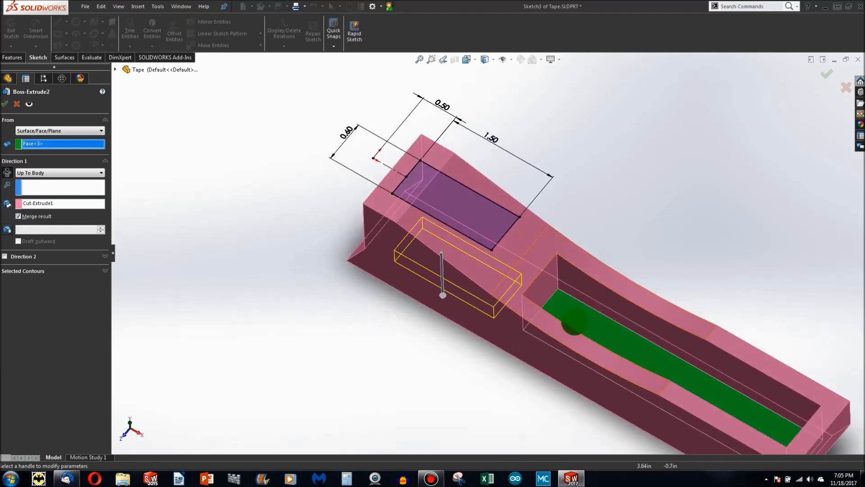
scroll(577, 315, down, 3)
middle_drag(425, 300, 297, 297)
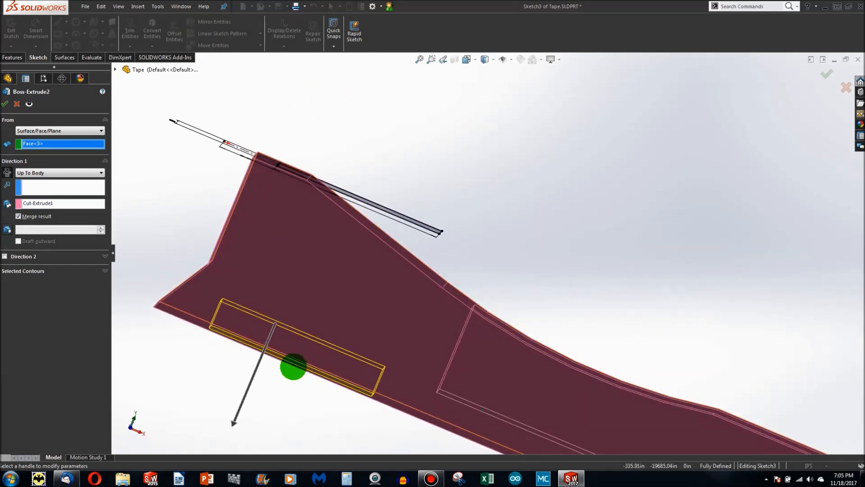
mouse_move(318, 340)
middle_down()
mouse_move(288, 350)
mouse_move(324, 286)
mouse_move(325, 371)
mouse_move(336, 370)
mouse_move(502, 305)
mouse_move(499, 274)
middle_up()
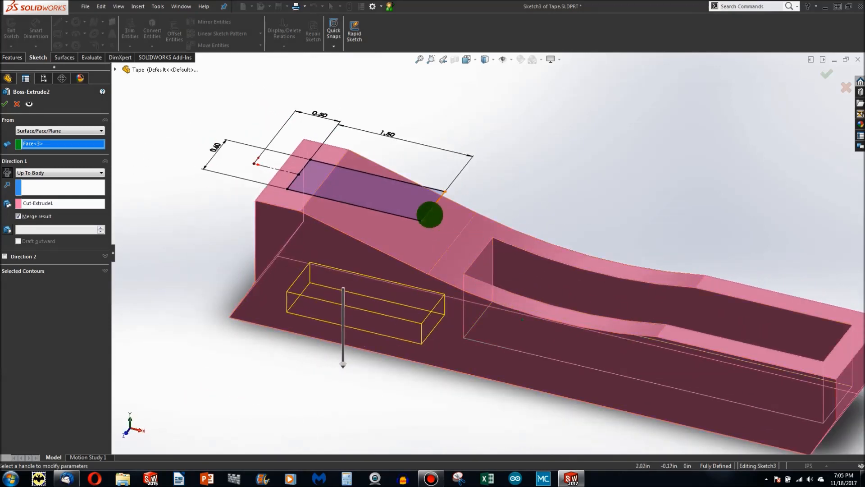
mouse_move(453, 222)
middle_down()
mouse_move(448, 271)
mouse_move(570, 314)
middle_up()
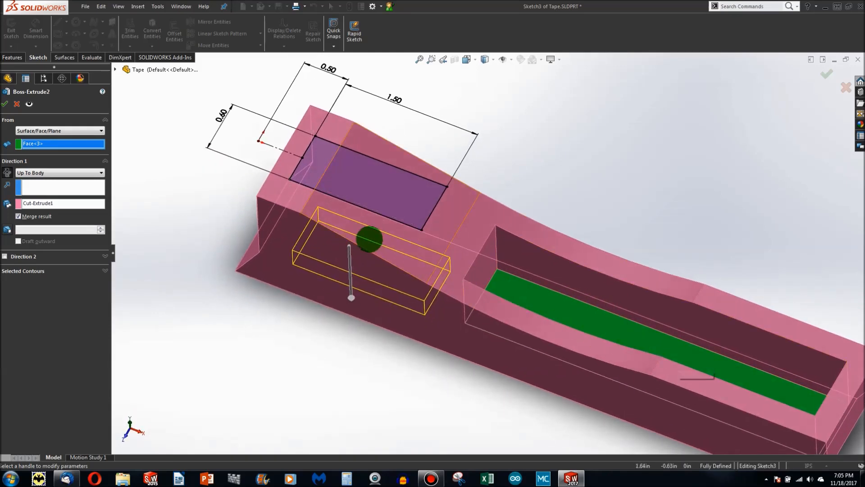
Set the block extrusion's start condition to Vertex with a vertex on the pocket's far rim, and accept the feature.
click(78, 131)
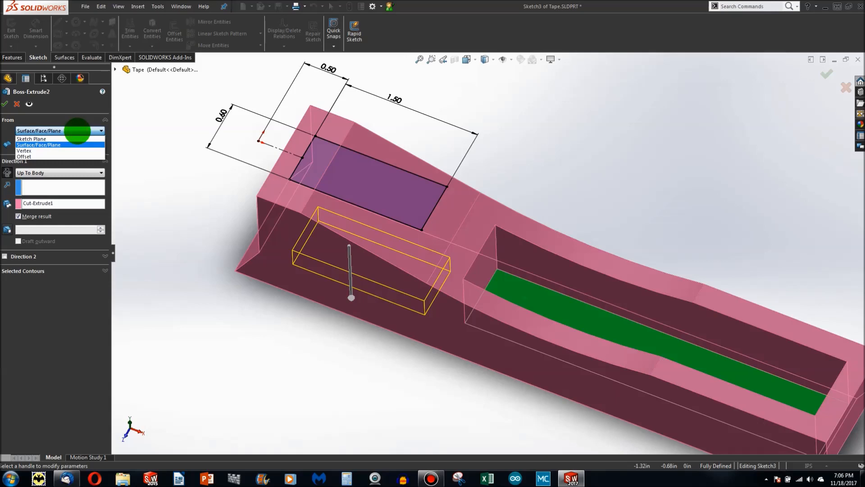
click(57, 151)
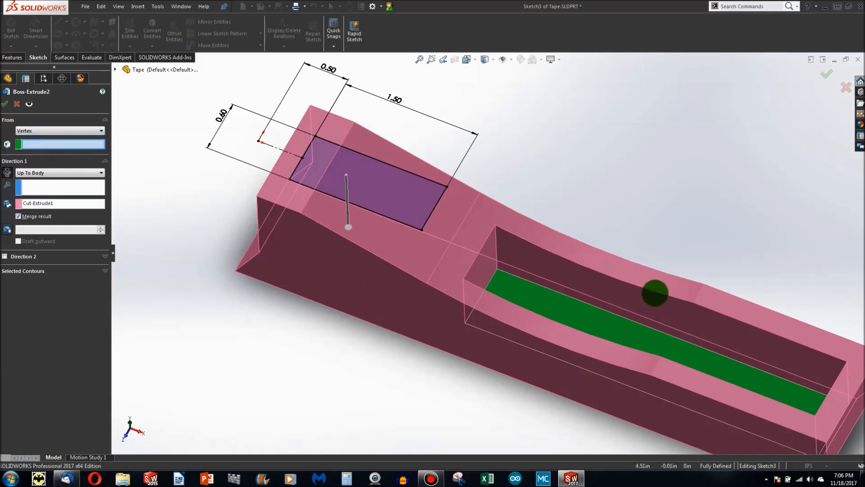
click(736, 319)
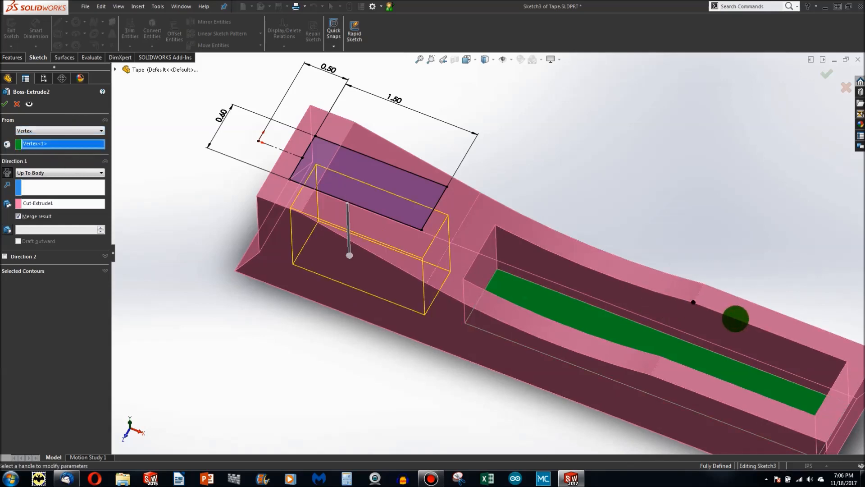
mouse_move(697, 344)
middle_down()
mouse_move(740, 270)
mouse_move(740, 232)
mouse_move(694, 253)
mouse_move(723, 316)
middle_up()
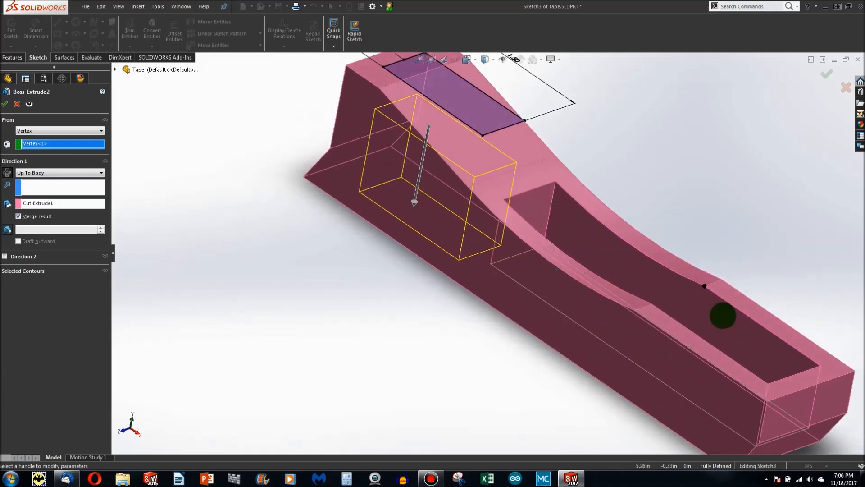
mouse_move(568, 234)
middle_down()
mouse_move(466, 174)
mouse_move(532, 209)
mouse_move(558, 255)
mouse_move(518, 208)
mouse_move(475, 187)
mouse_move(506, 201)
mouse_move(508, 216)
mouse_move(496, 211)
middle_up()
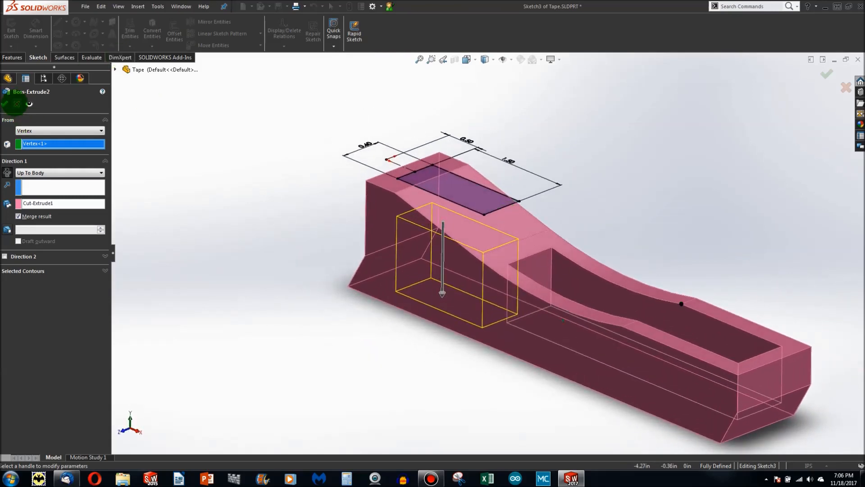
click(5, 104)
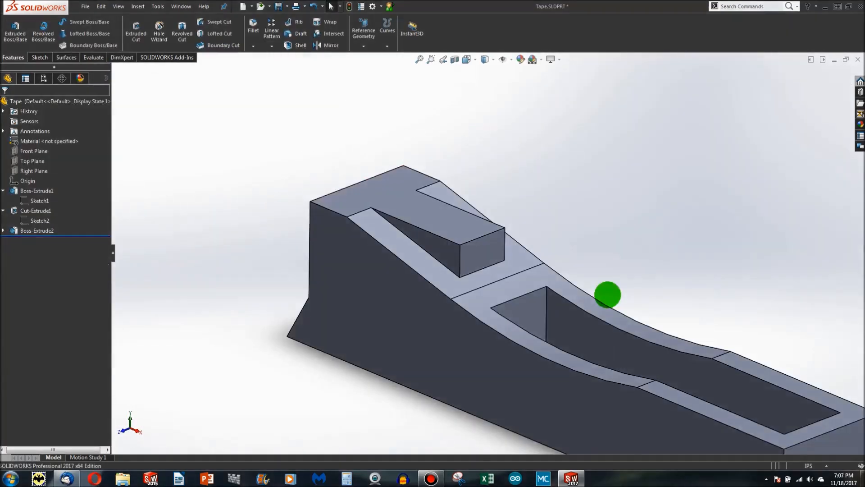
scroll(626, 304, up, 3)
scroll(632, 328, down, 2)
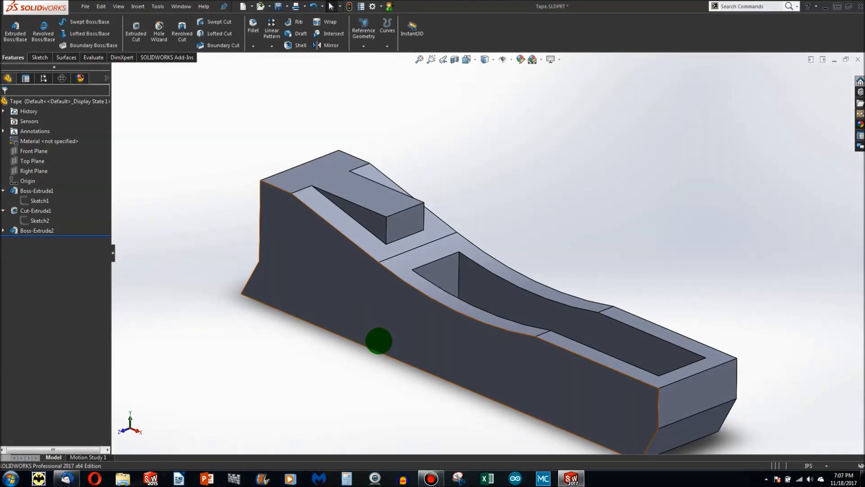
scroll(432, 365, up, 2)
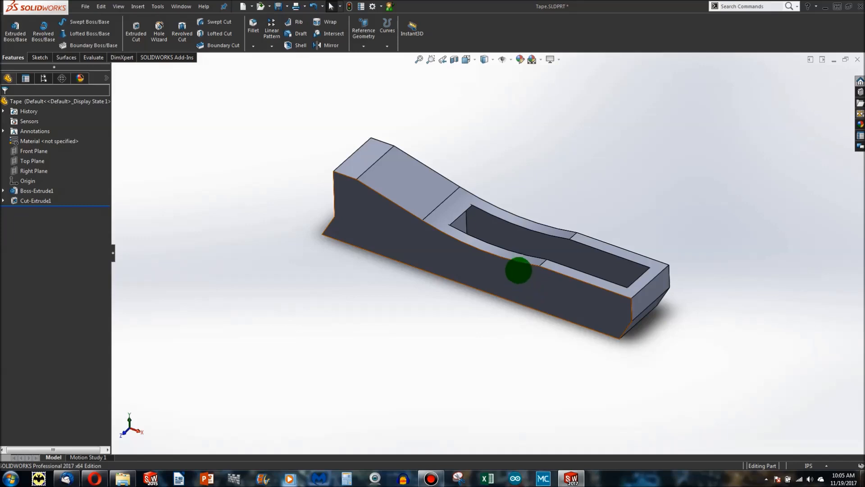
Zoom in on the pocket's corner next to the sloped face and back out to examine the part.
scroll(527, 259, up, 3)
scroll(550, 220, down, 6)
scroll(236, 278, down, 4)
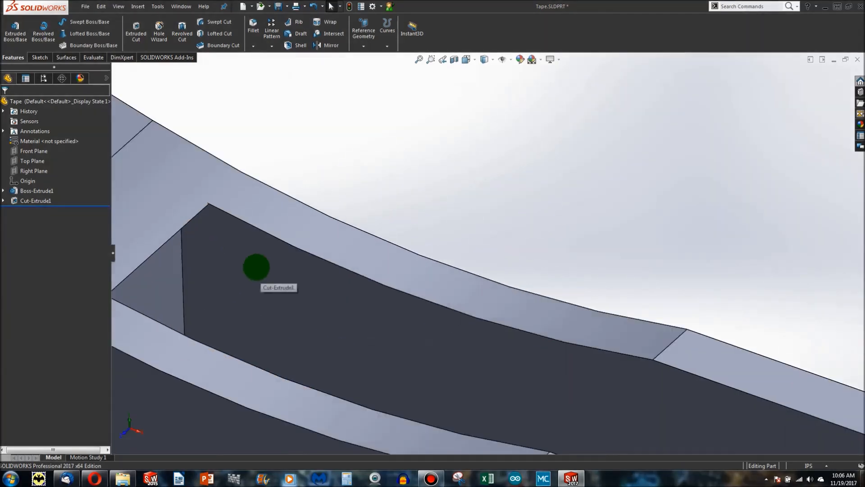
scroll(253, 265, up, 3)
scroll(284, 255, down, 3)
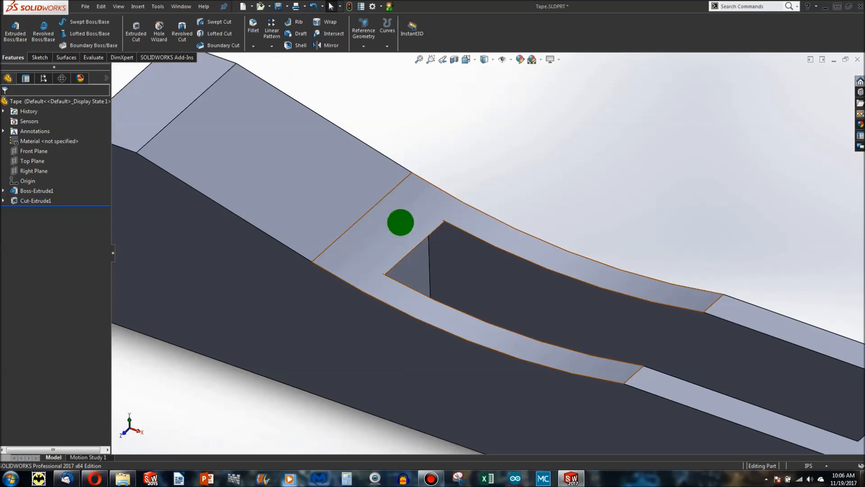
scroll(451, 217, down, 3)
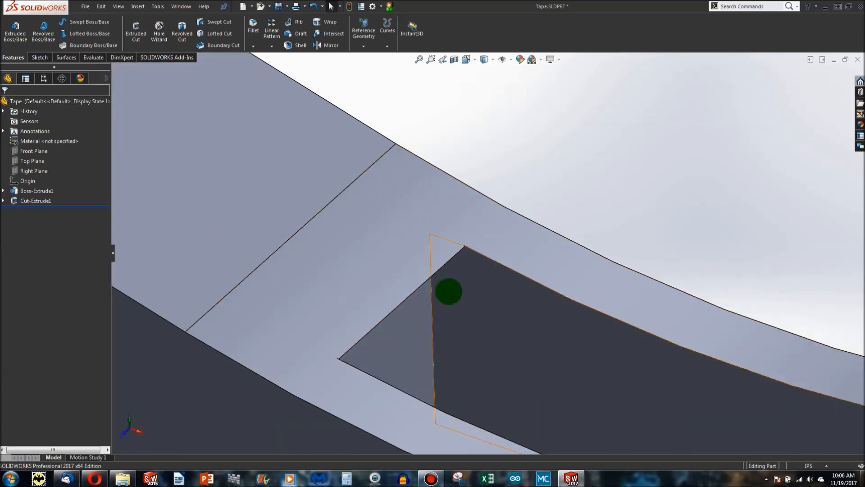
scroll(547, 332, up, 5)
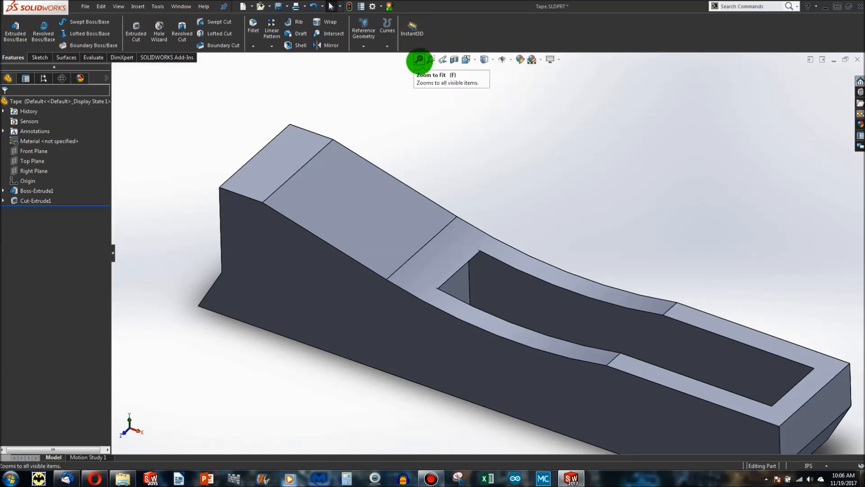
Zoom far out from the part and bring it back to full view with Zoom to Fit.
scroll(475, 151, down, 3)
scroll(478, 157, up, 8)
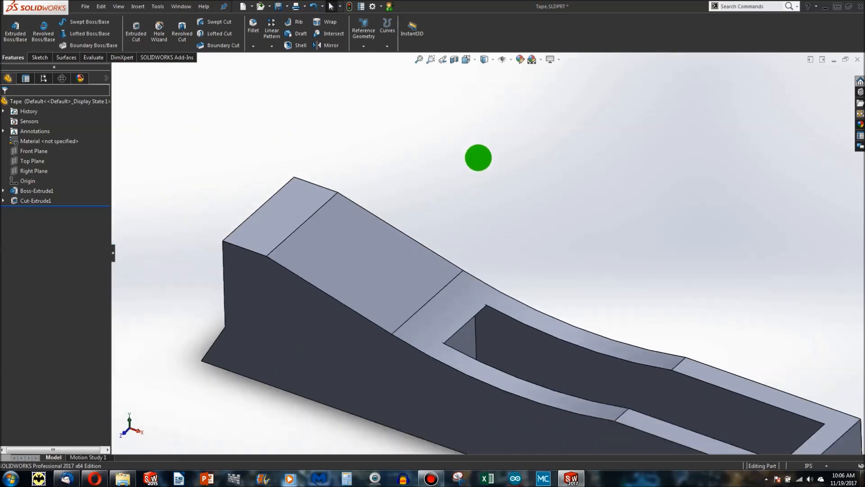
scroll(475, 161, up, 3)
scroll(393, 153, down, 3)
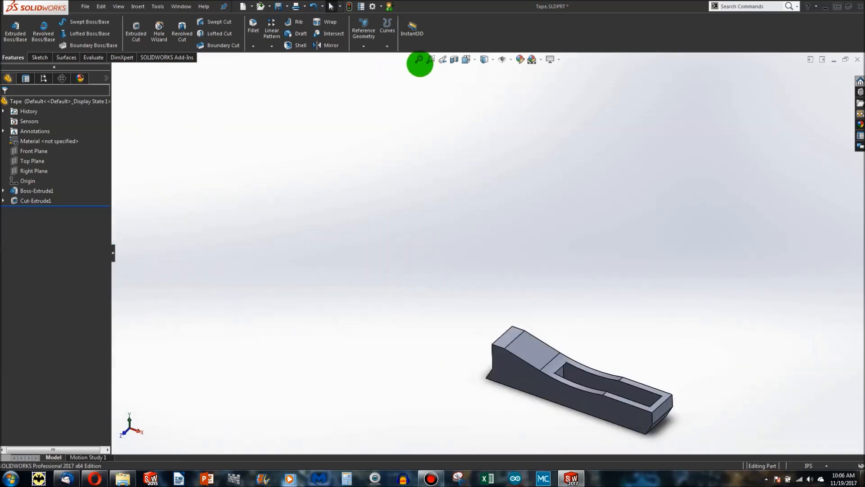
click(419, 61)
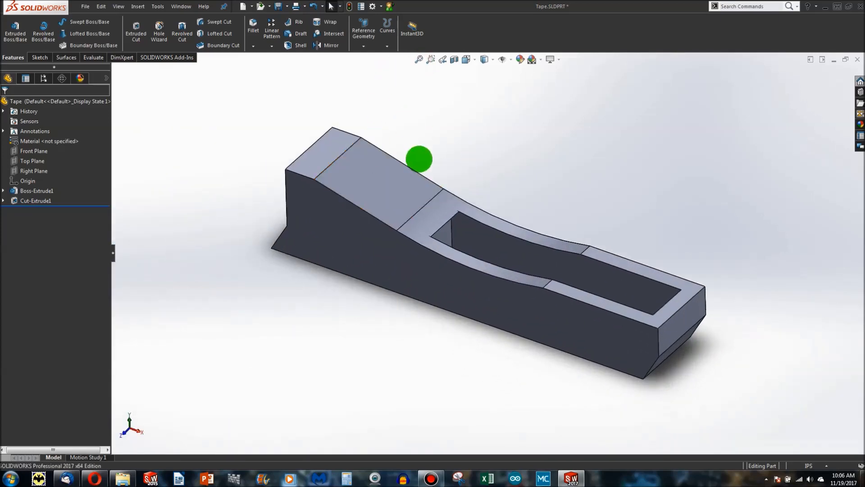
scroll(437, 195, up, 10)
scroll(435, 212, up, 10)
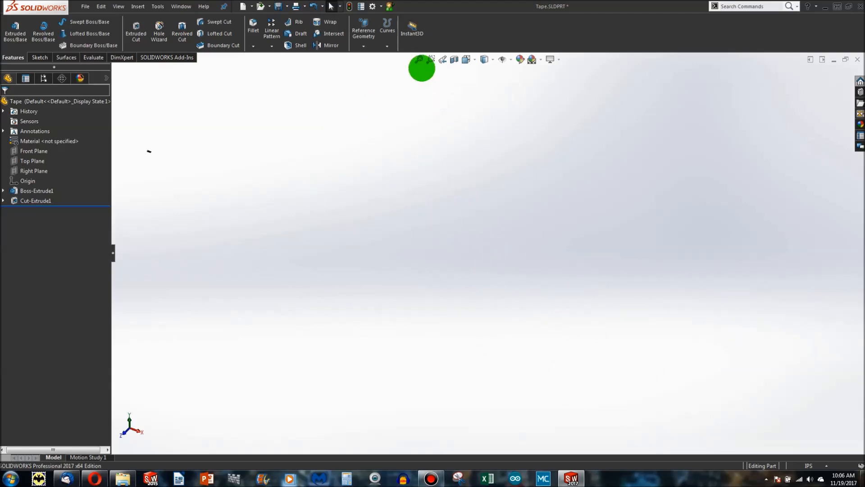
click(419, 59)
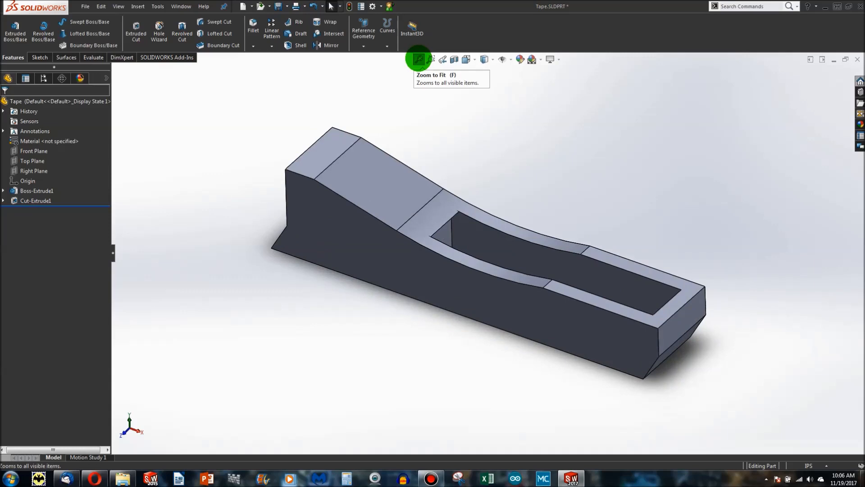
Zoom out and enlarge the low end of the part around the pocket with Zoom to Area.
scroll(458, 107, up, 3)
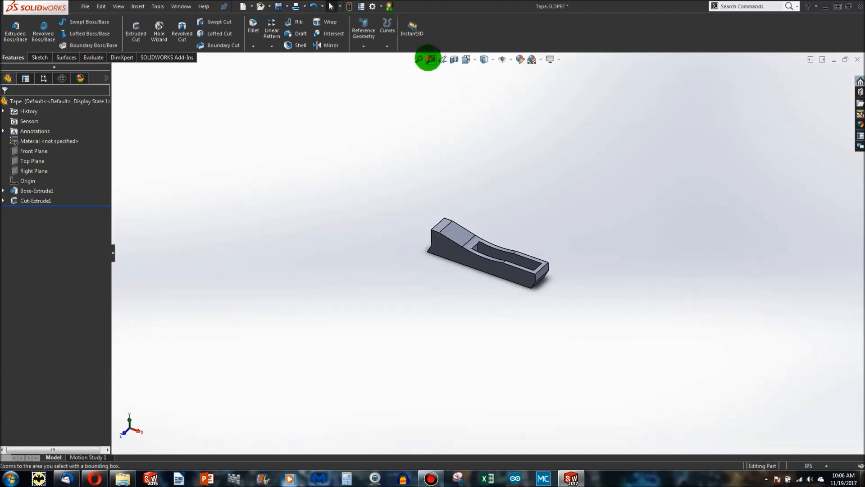
click(430, 59)
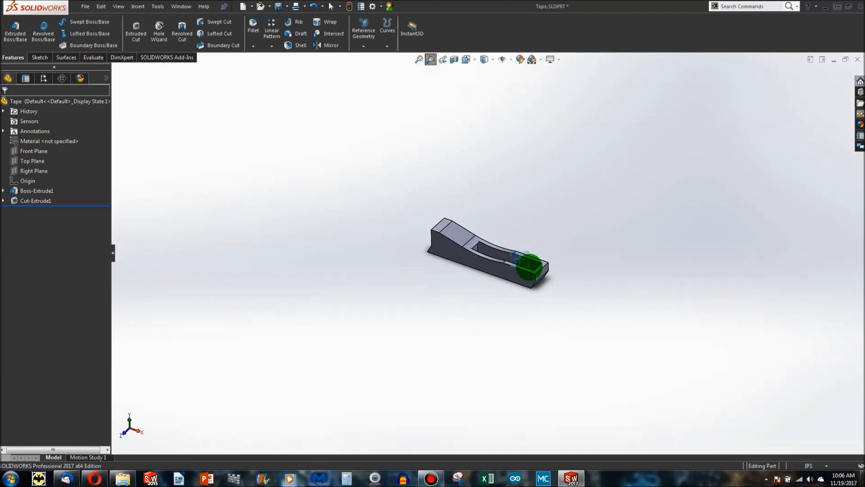
drag(529, 265, 530, 267)
scroll(483, 263, up, 2)
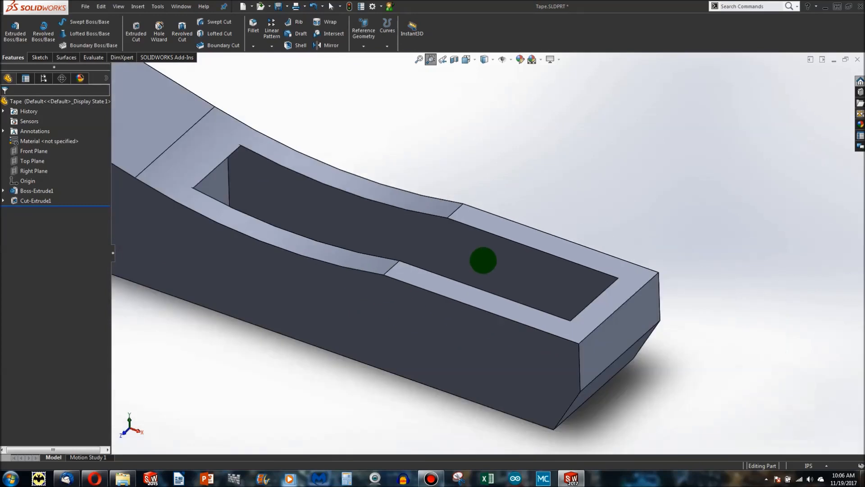
Zoom in and out at the part's low end, and step back through the earlier views with Previous View.
scroll(449, 235, up, 2)
scroll(604, 311, down, 5)
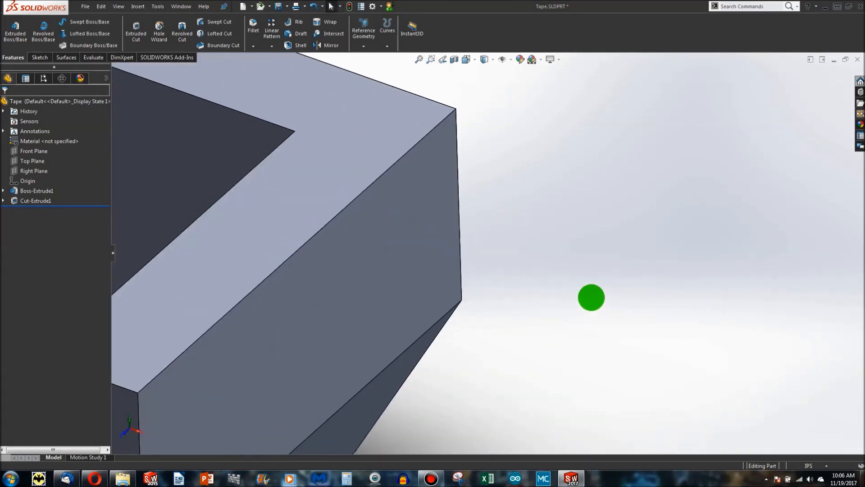
scroll(593, 297, up, 6)
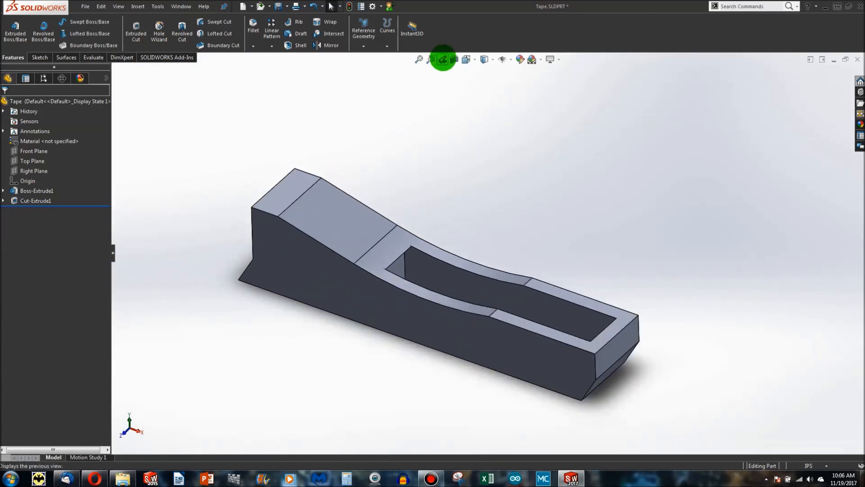
click(443, 59)
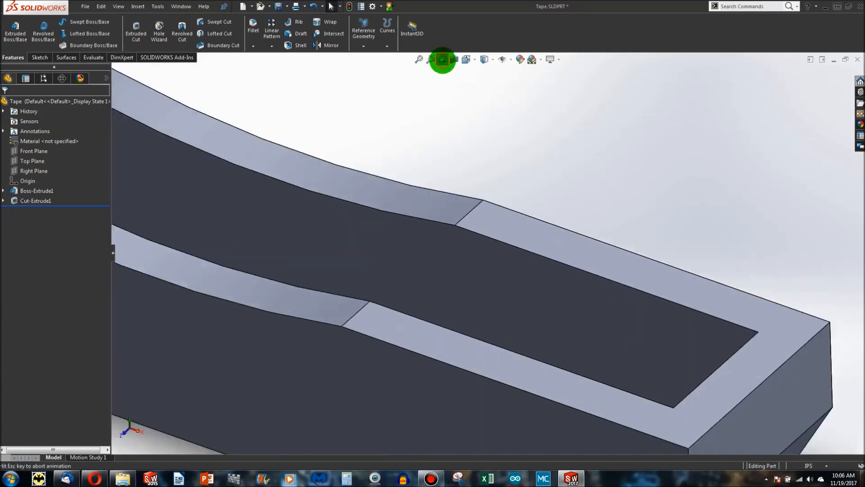
click(442, 60)
click(443, 59)
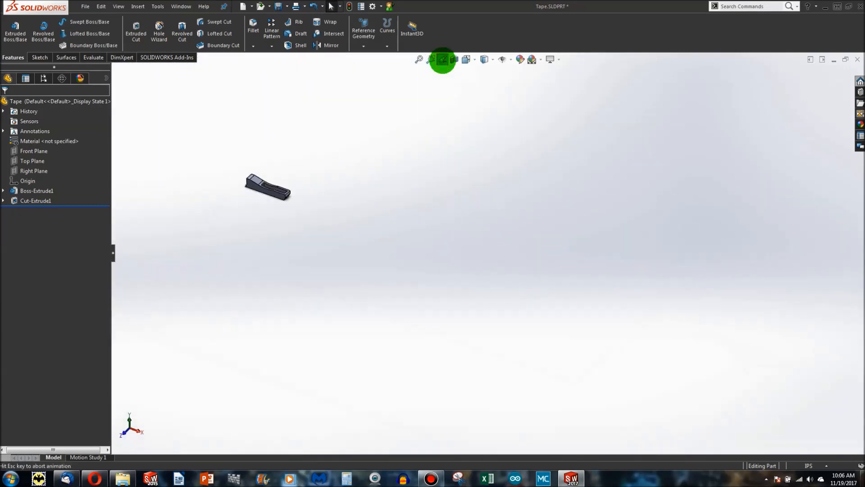
click(442, 60)
click(443, 59)
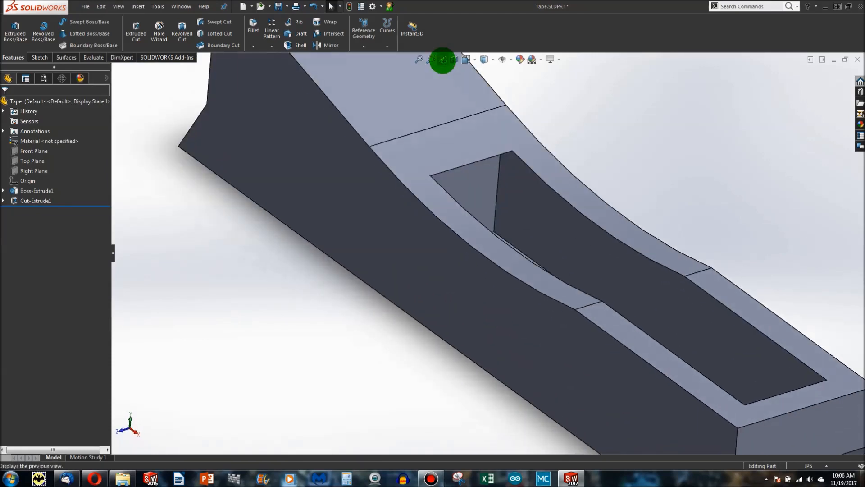
click(443, 59)
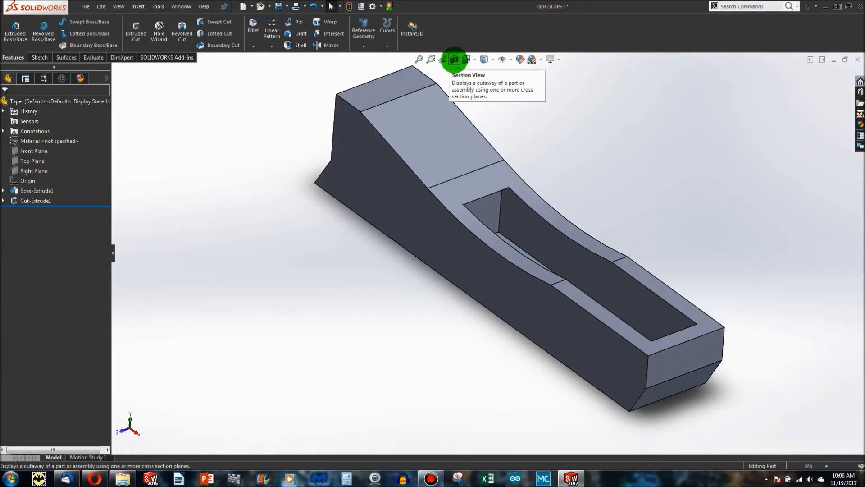
middle_drag(408, 195, 421, 212)
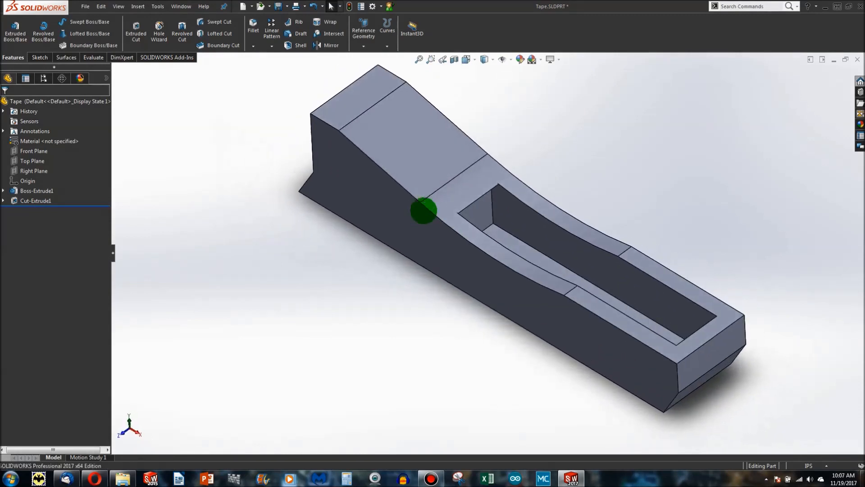
click(454, 59)
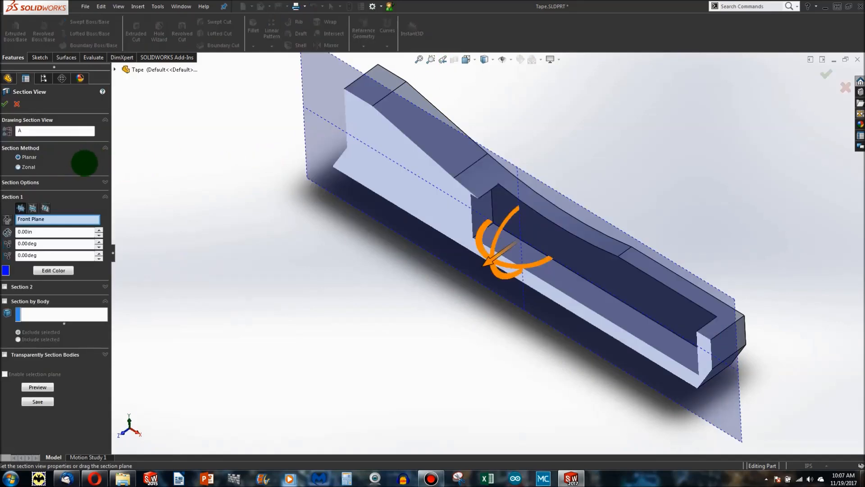
click(17, 103)
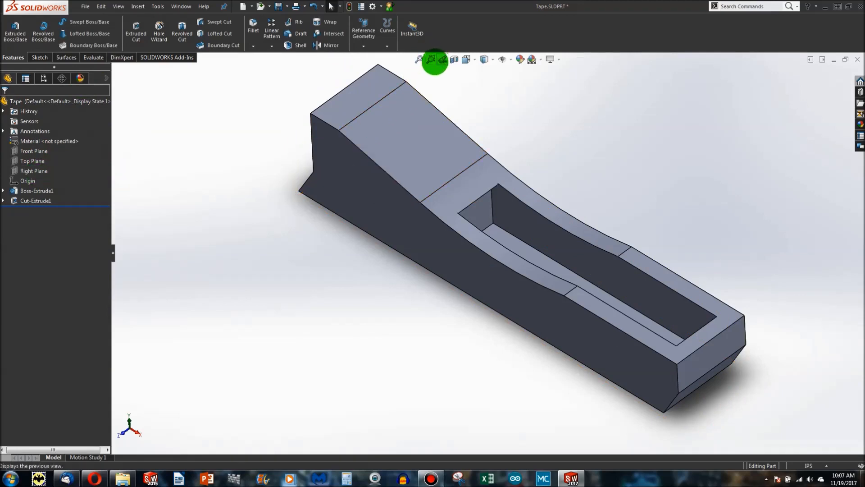
Section the part along the Front Plane at a 0.17 in offset and examine the cut pocket from several angles.
click(453, 59)
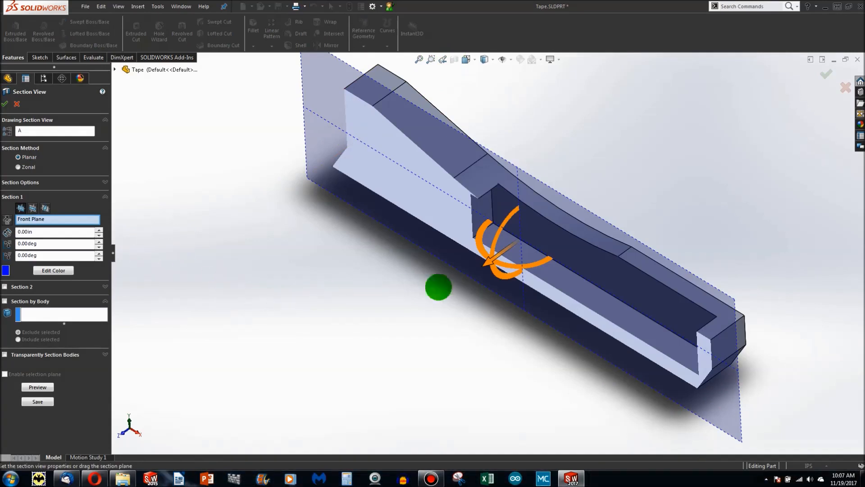
drag(489, 260, 473, 271)
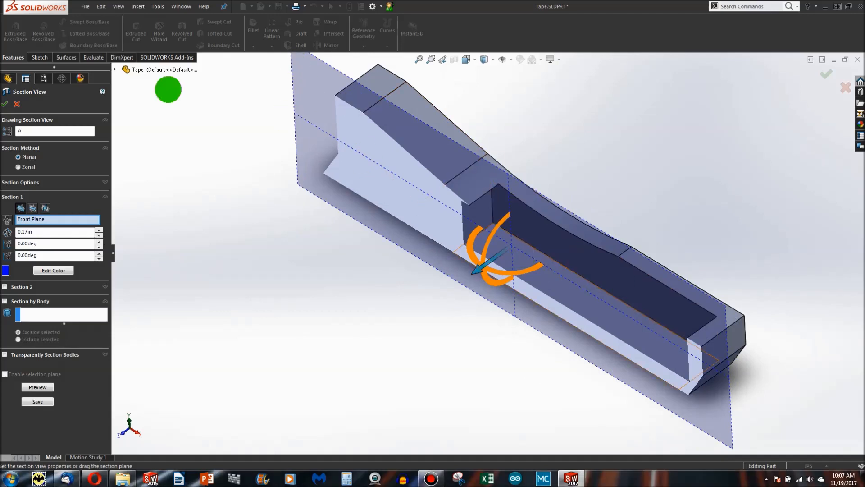
click(6, 103)
middle_drag(571, 264, 524, 218)
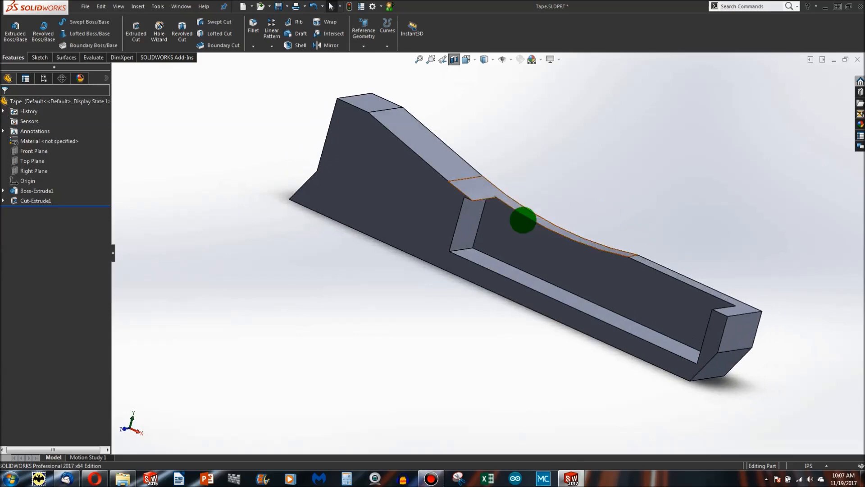
scroll(429, 181, down, 6)
middle_drag(434, 257, 481, 290)
scroll(489, 286, up, 6)
key(f)
Preview a Top Plane section tilted about 7.3° and 39.6°, and a Right Plane section moved along the part's length.
click(454, 59)
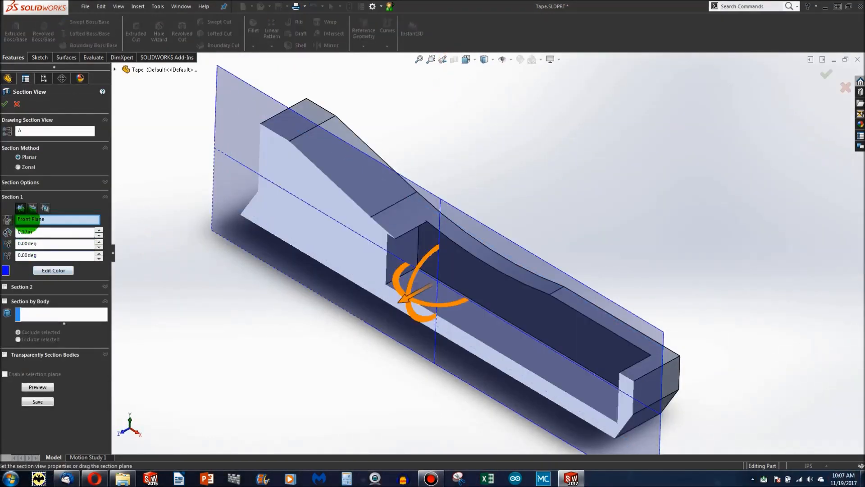
click(33, 208)
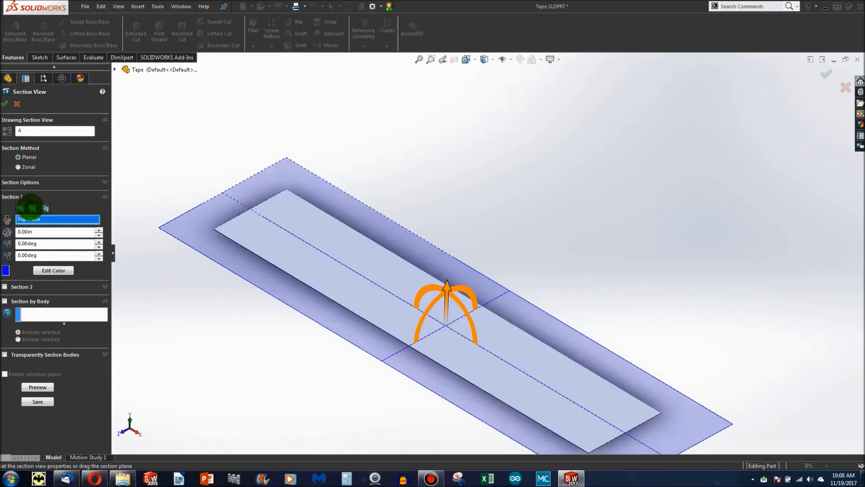
drag(442, 288, 440, 259)
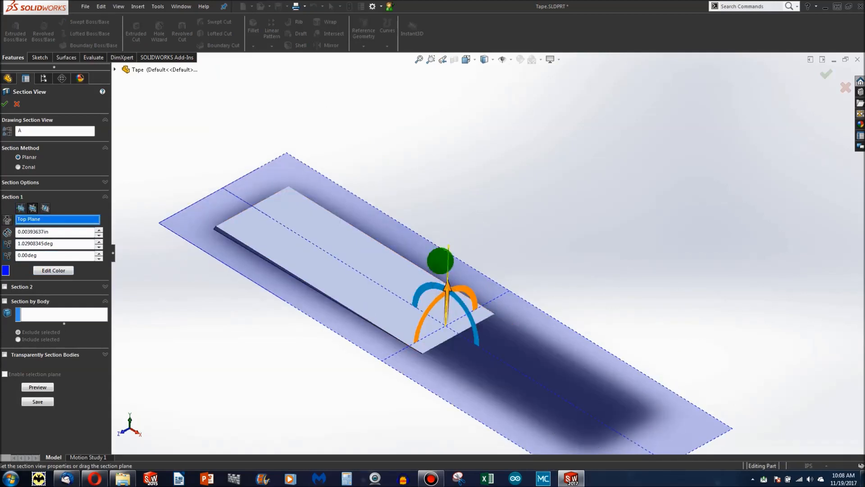
drag(446, 289, 414, 297)
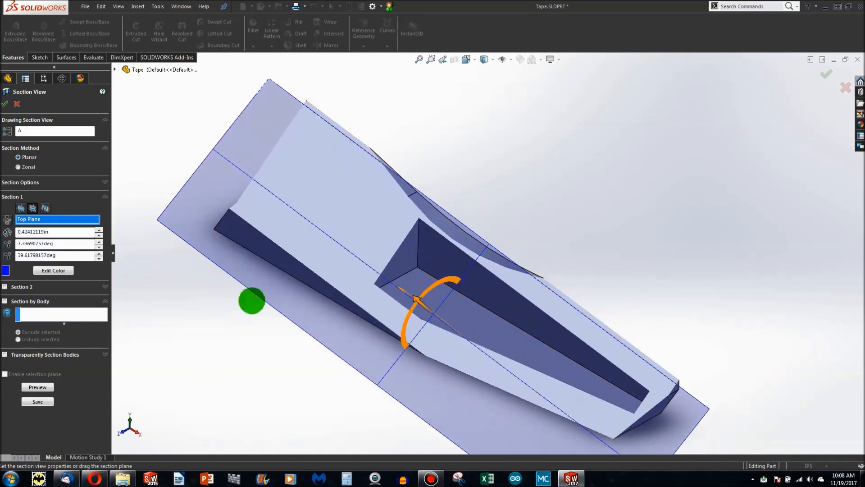
click(44, 208)
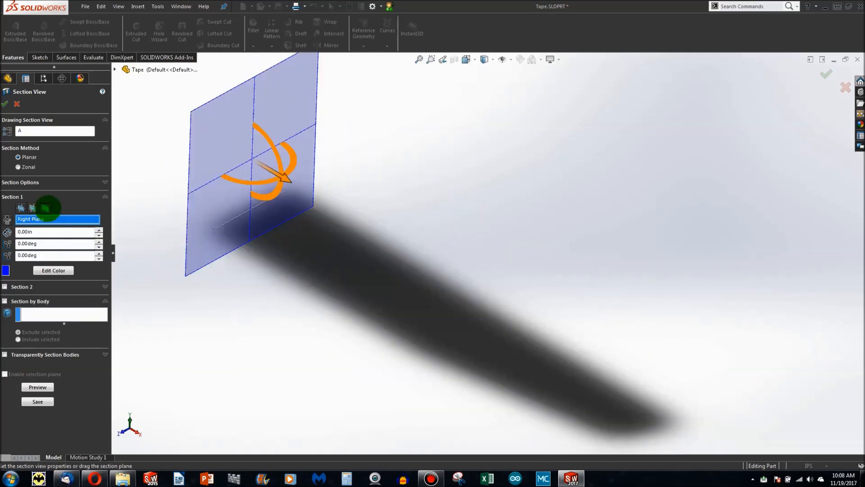
drag(287, 177, 519, 311)
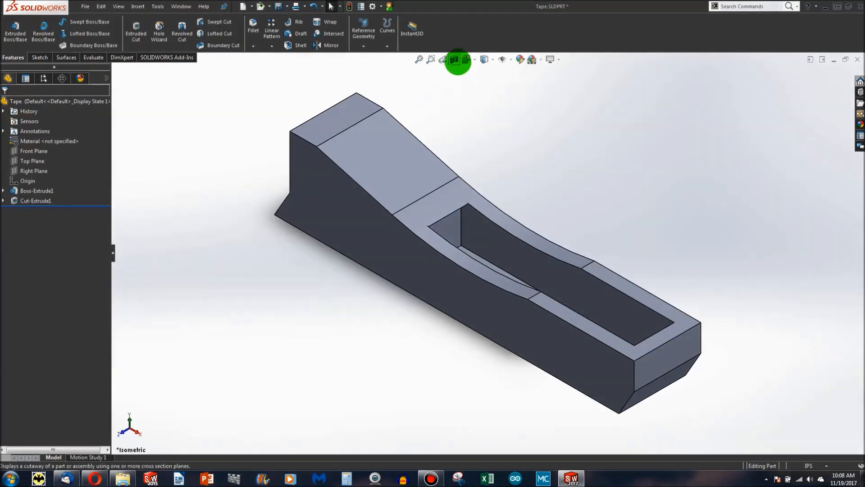
Preview sections based on the pocket's floor, the slanted face at the part's low end, and the pocket's end wall.
click(454, 59)
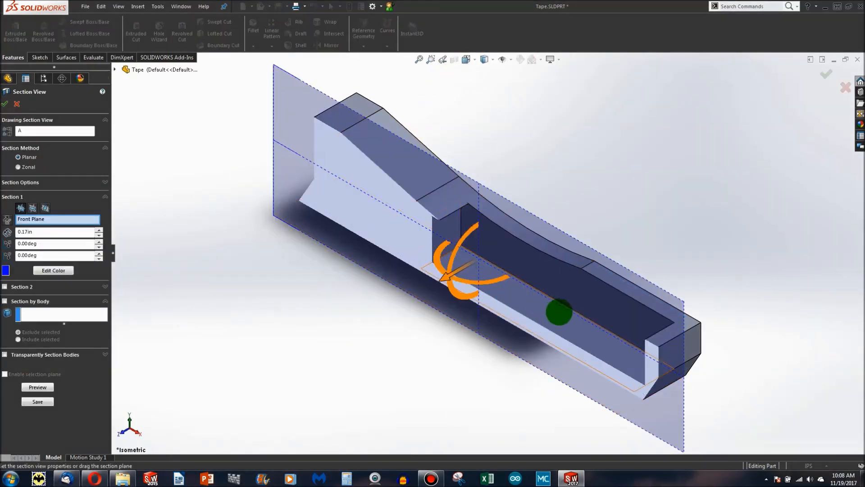
click(557, 321)
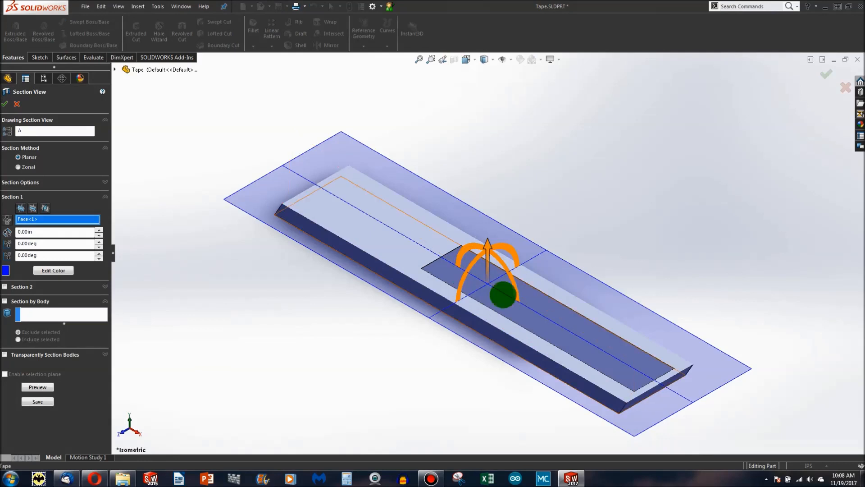
scroll(643, 393, down, 1)
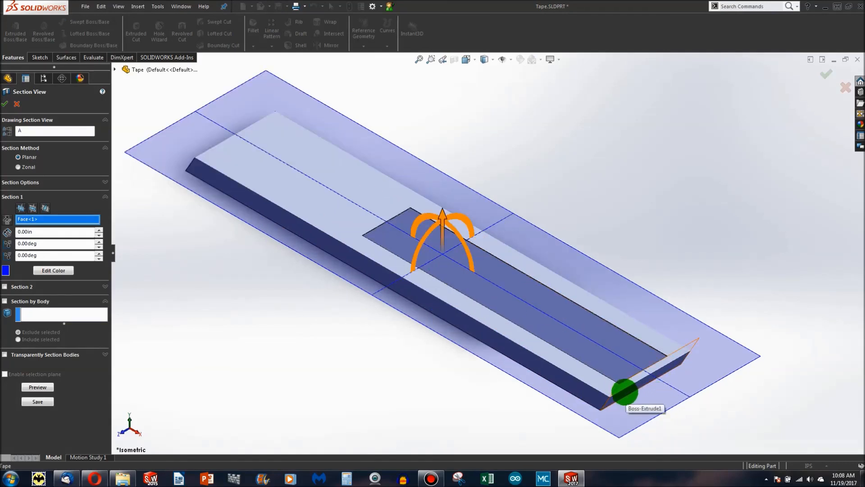
click(624, 392)
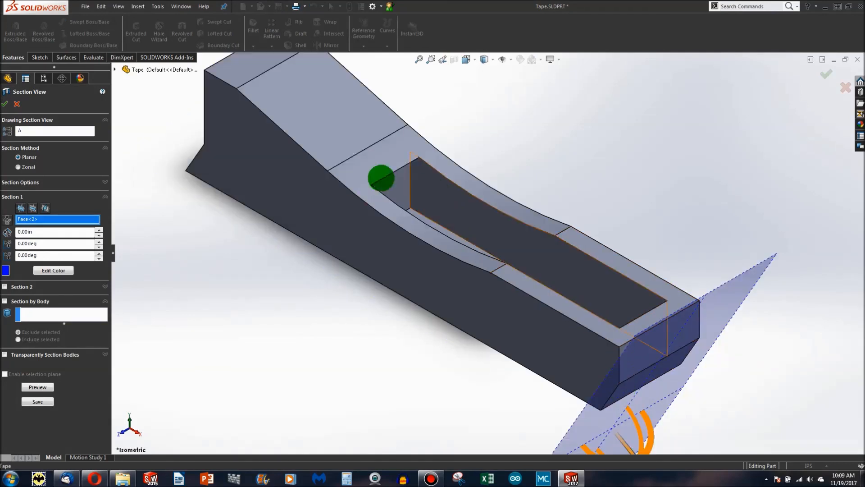
click(395, 185)
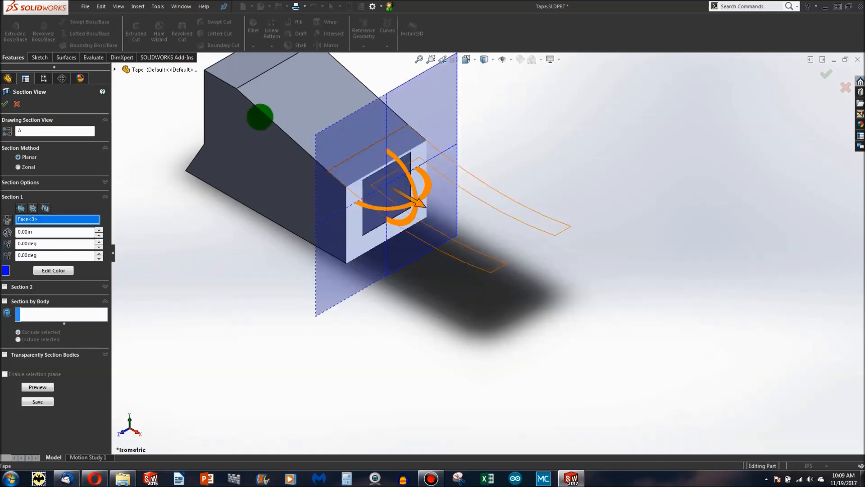
Base the section preview on the pocket's long side wall and examine the cut near the pocket's upper corner.
click(241, 70)
middle_drag(224, 164, 452, 166)
click(467, 213)
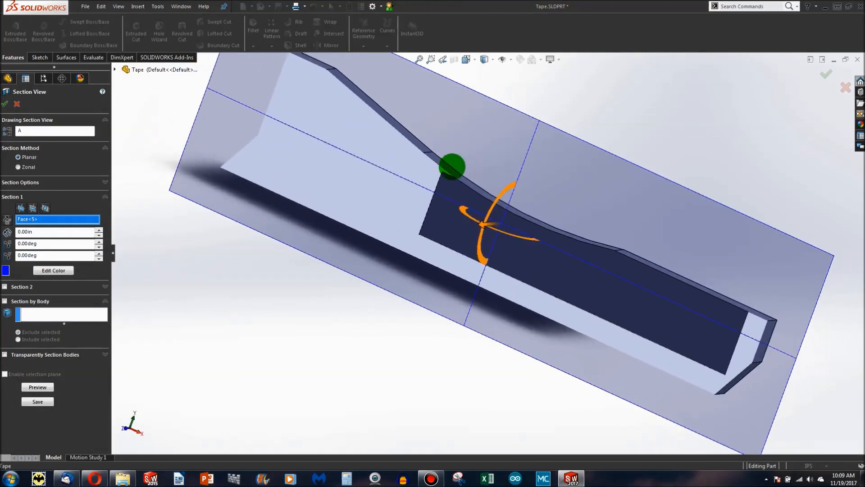
scroll(451, 180, down, 5)
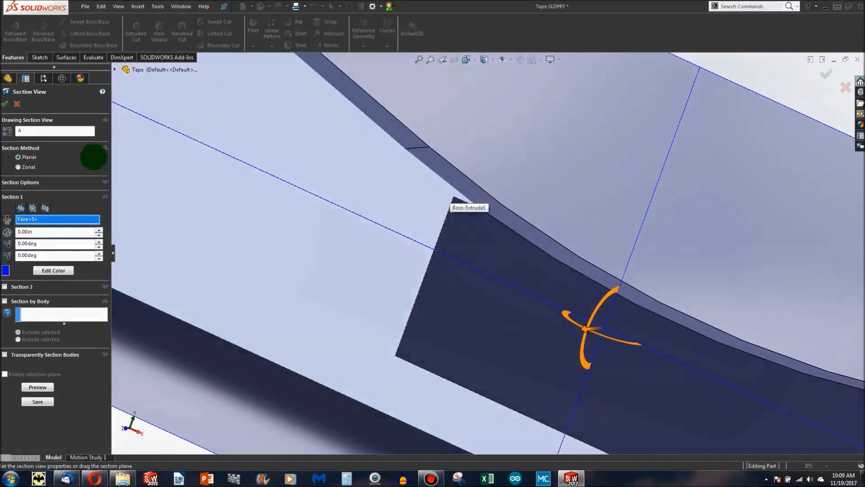
Leave the section preview and show the part in the Top and Front standard views.
click(464, 59)
click(475, 59)
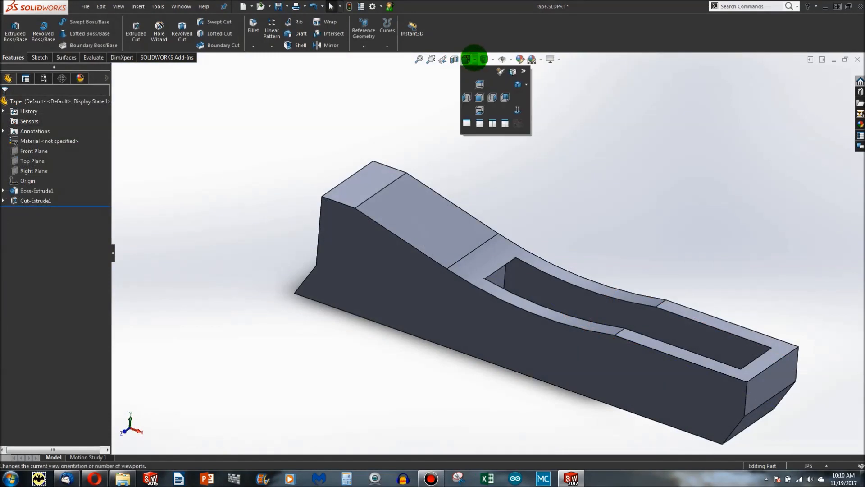
click(479, 84)
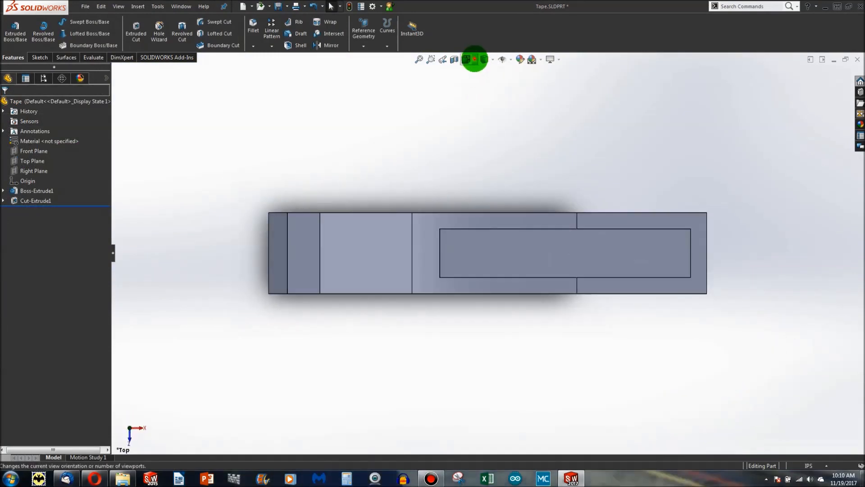
click(474, 59)
click(479, 97)
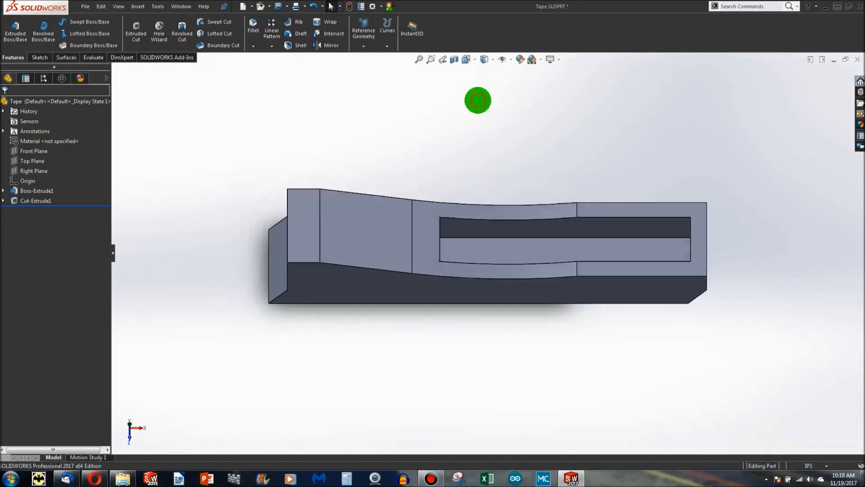
Show the part in the Left, Back and Bottom standard views, and rotate it back to an angled view from above.
click(474, 59)
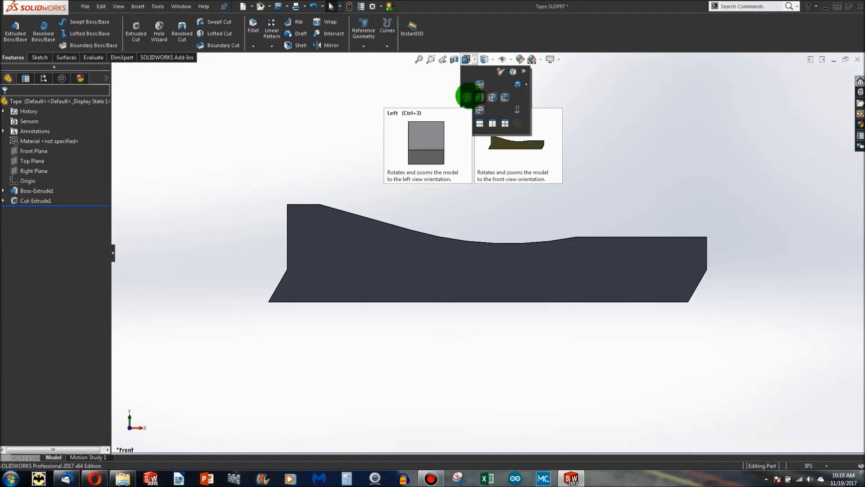
click(467, 97)
click(466, 60)
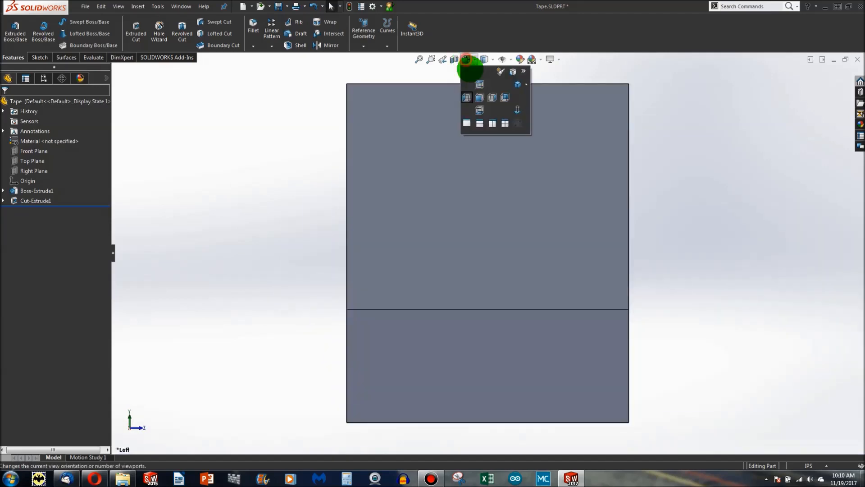
click(505, 98)
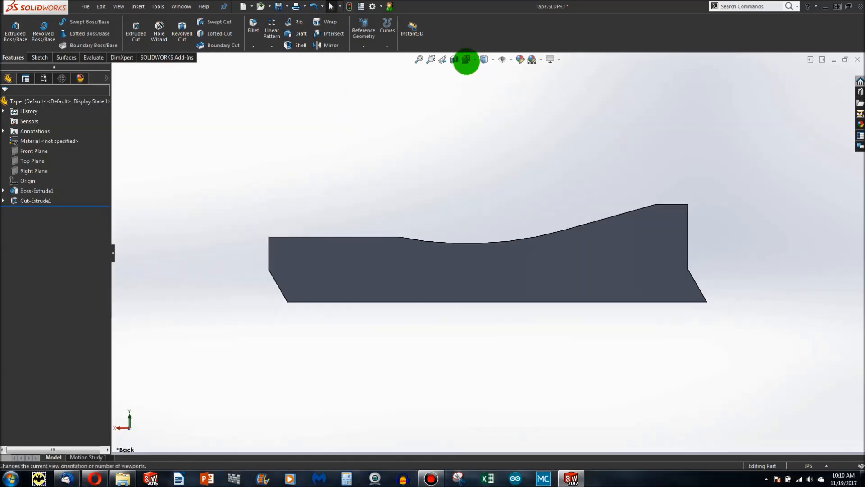
click(466, 60)
click(479, 109)
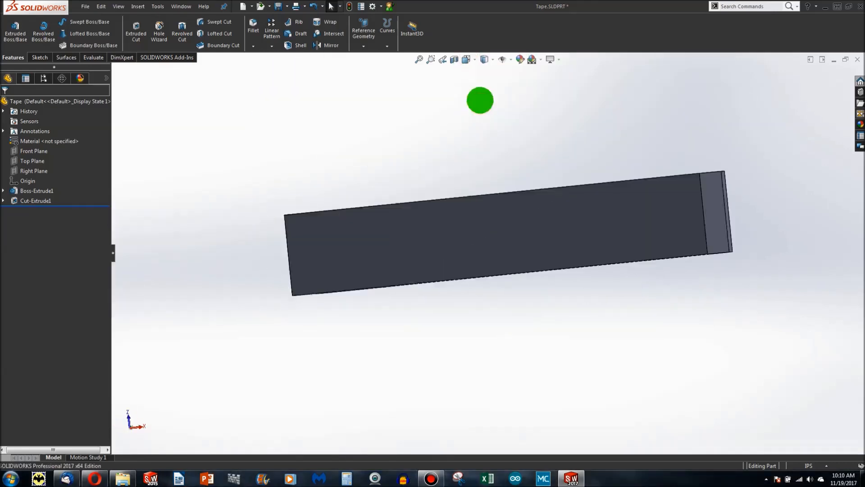
click(466, 60)
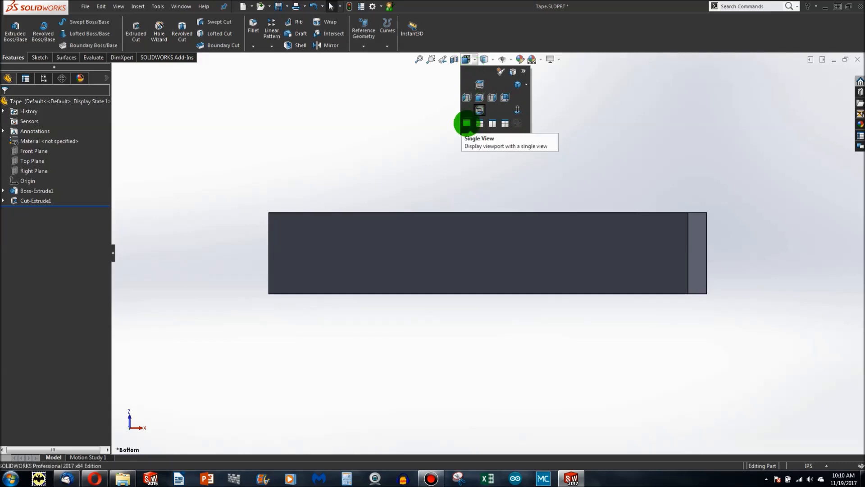
middle_drag(509, 131, 456, 363)
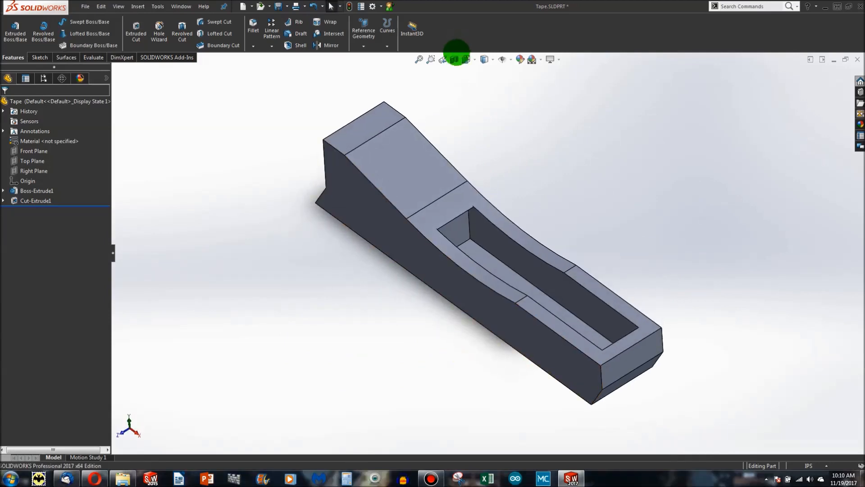
Show the part in the Front, Right and Isometric standard views.
click(465, 59)
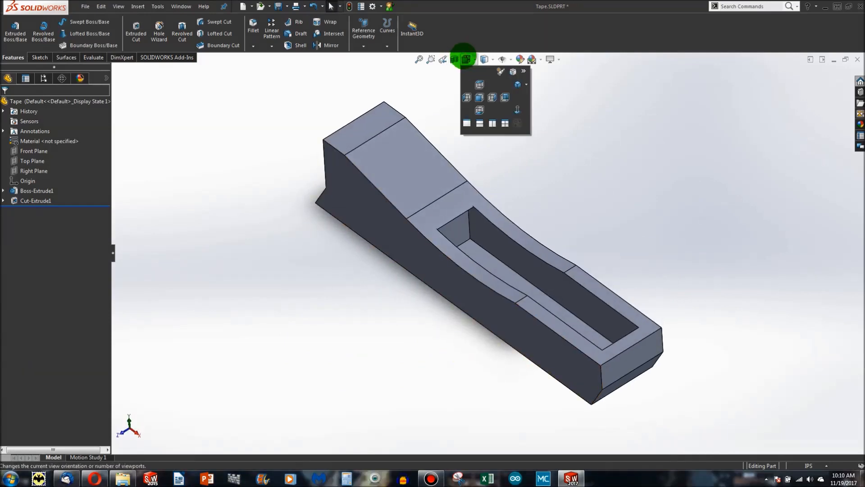
click(463, 59)
click(464, 60)
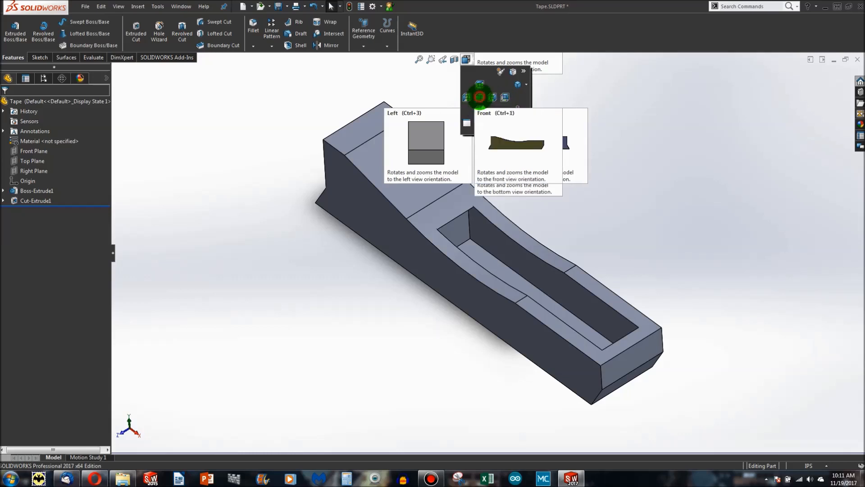
click(480, 97)
click(465, 59)
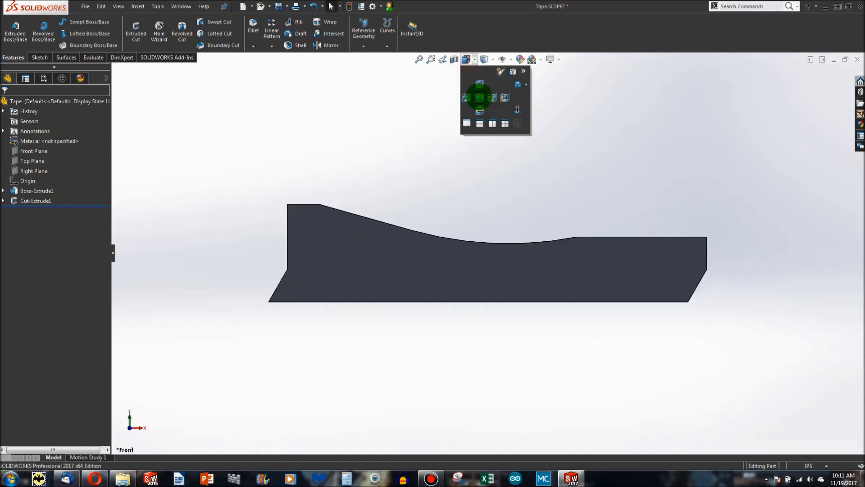
click(492, 97)
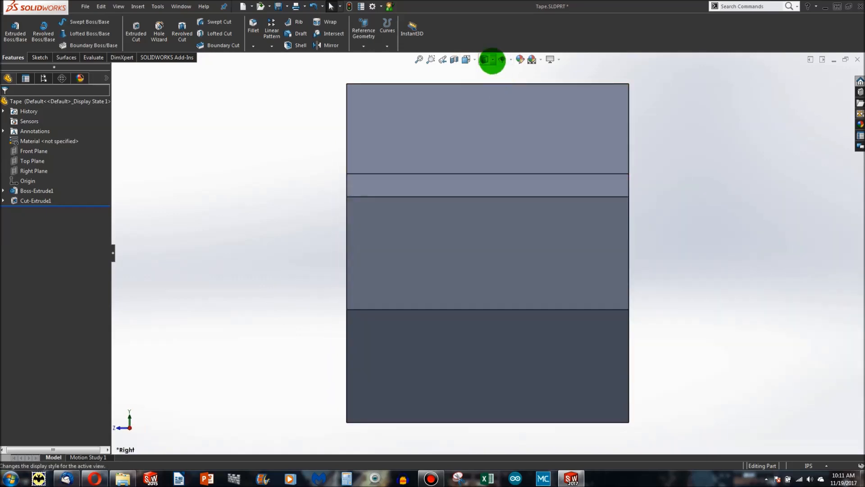
click(466, 59)
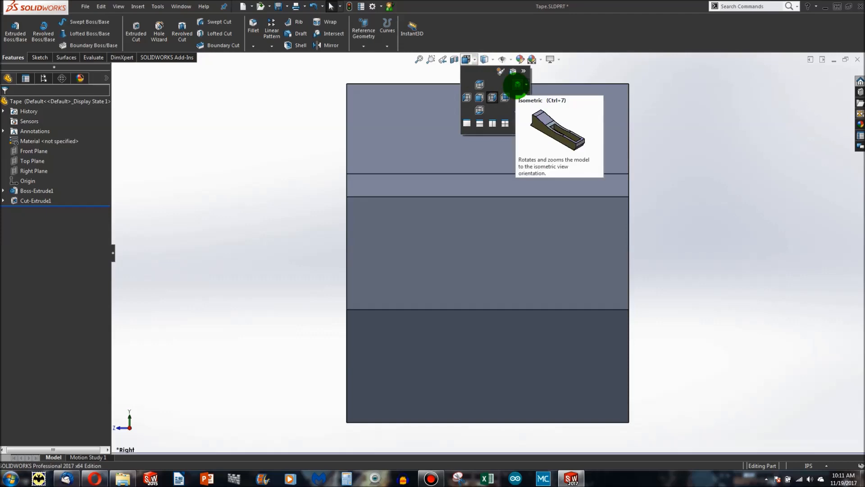
click(516, 85)
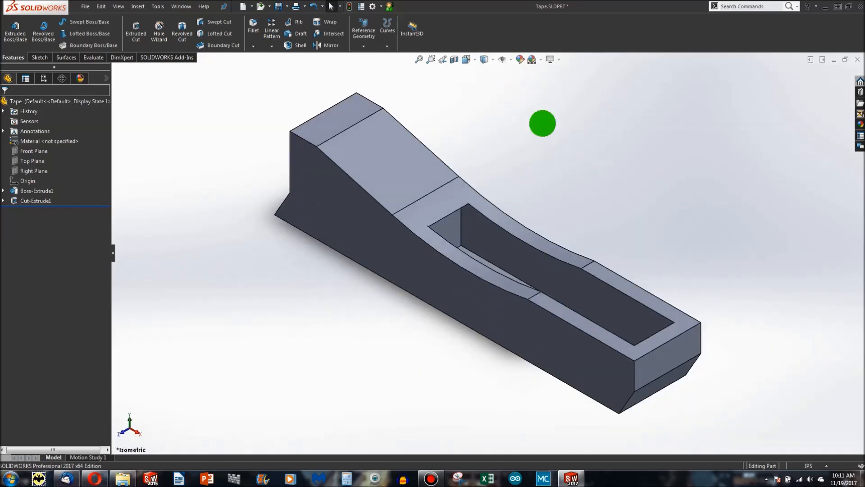
Cycle the part through the Back, Left, Right, Top, Bottom and Isometric views.
key(ctrl+2)
key(ctrl+3)
key(ctrl+4)
key(ctrl+5)
key(ctrl+6)
key(ctrl+7)
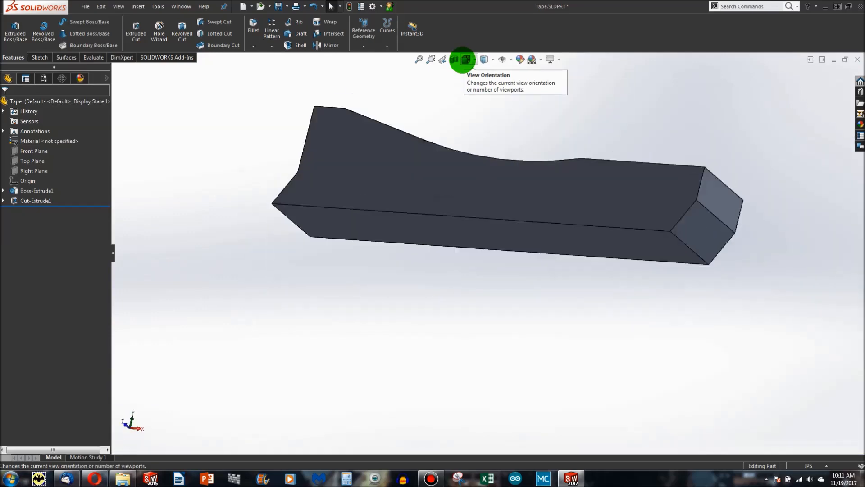
Show the part in the Front view, and orient the view Normal To the flat upper face around the slot.
key(ctrl+1)
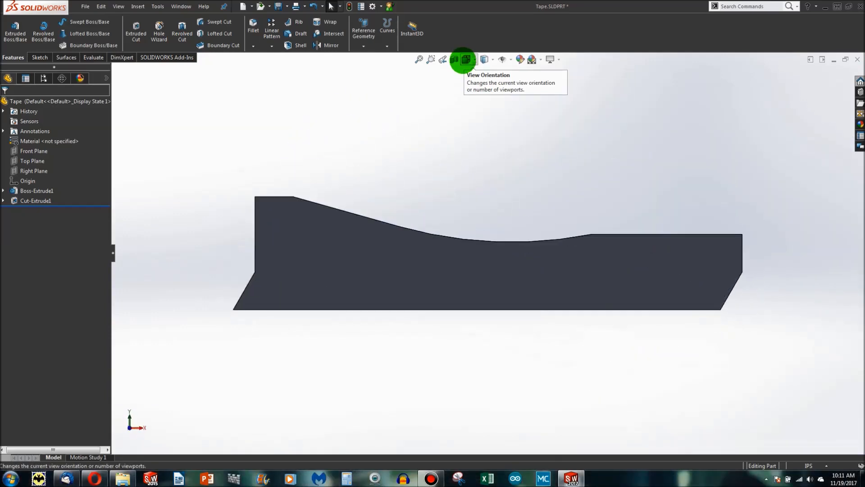
middle_drag(603, 168, 589, 199)
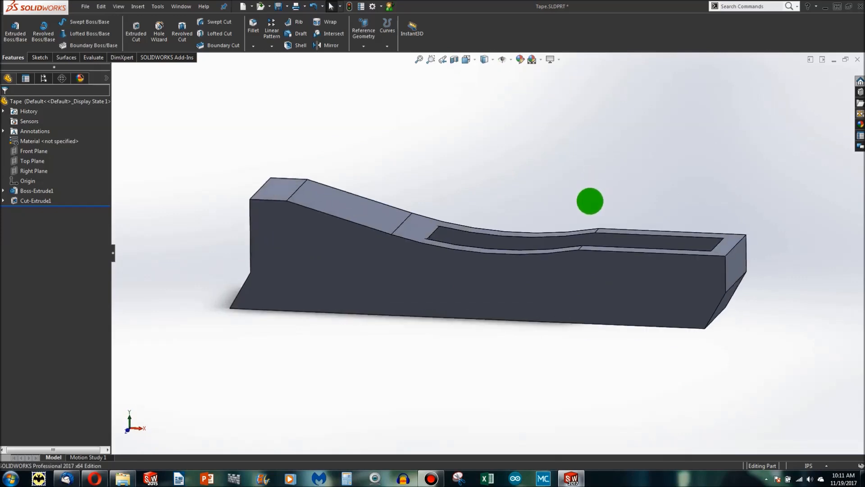
click(641, 232)
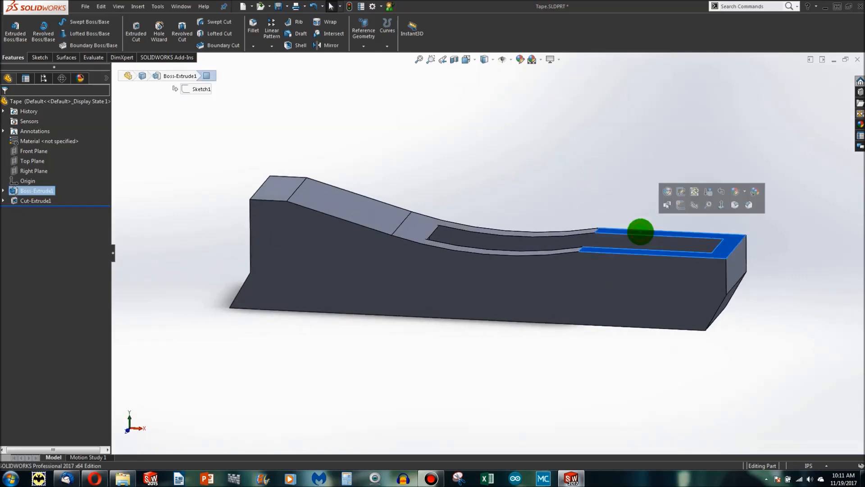
key(ctrl+8)
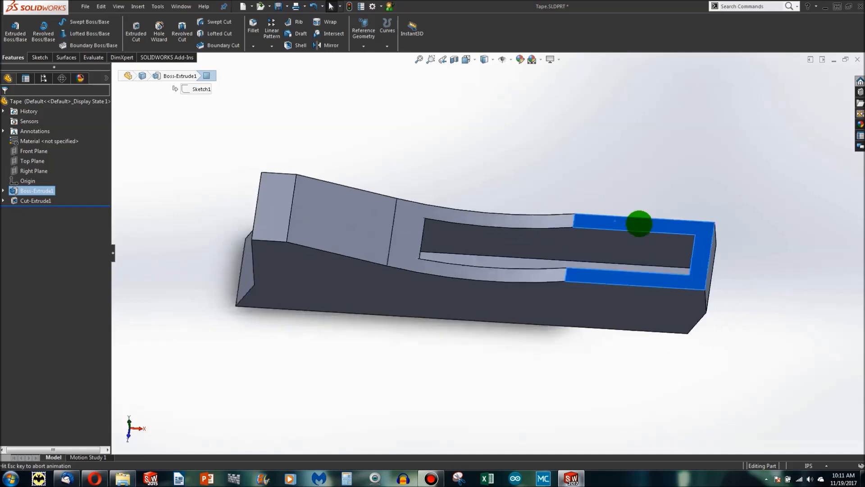
Orient the view Normal To the part's large front side face and clear the face selection.
middle_drag(462, 234, 504, 212)
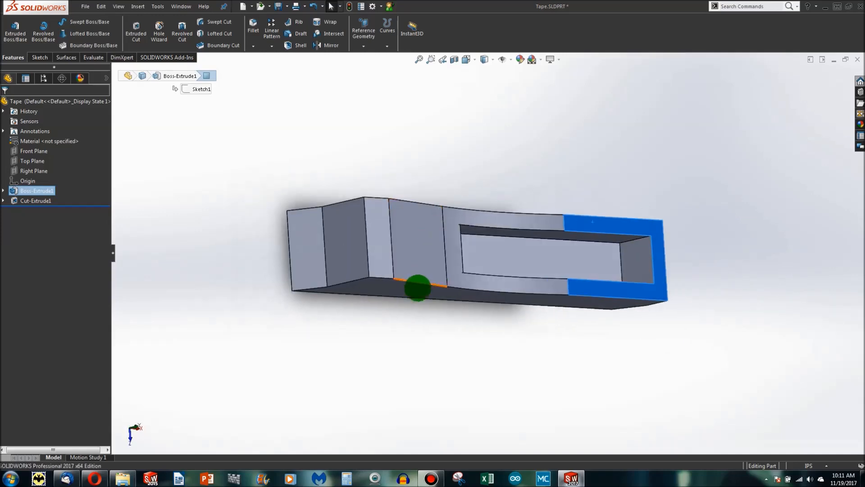
click(417, 290)
key(ctrl+8)
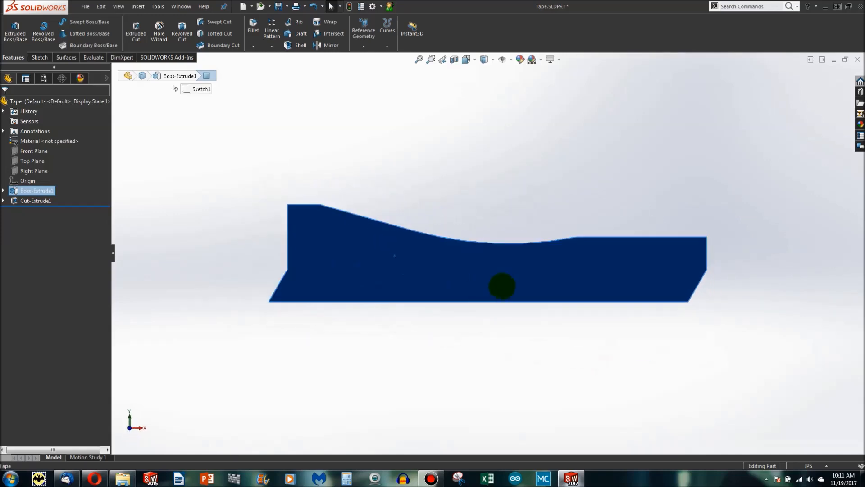
right_click(481, 278)
click(733, 339)
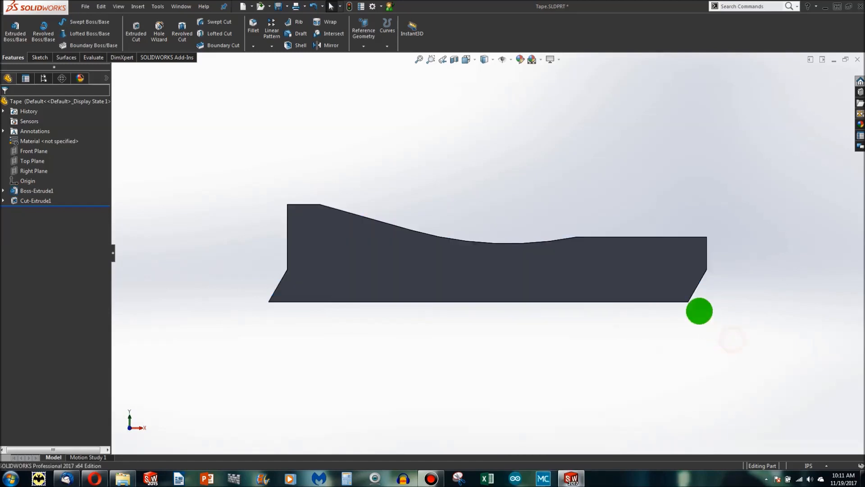
Orient the view normal to the part's slanted end face, and orbit to inspect the model.
middle_drag(699, 310, 694, 287)
click(694, 287)
key(ctrl+8)
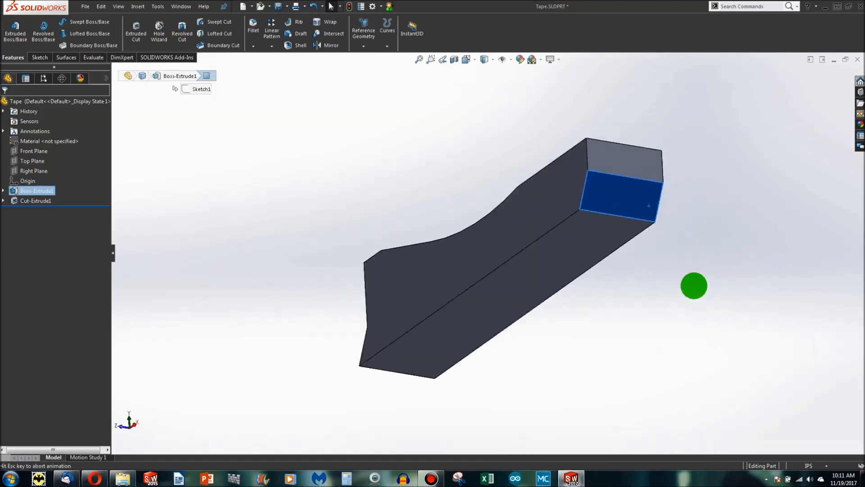
click(616, 255)
middle_drag(536, 216, 567, 275)
middle_drag(601, 214, 585, 253)
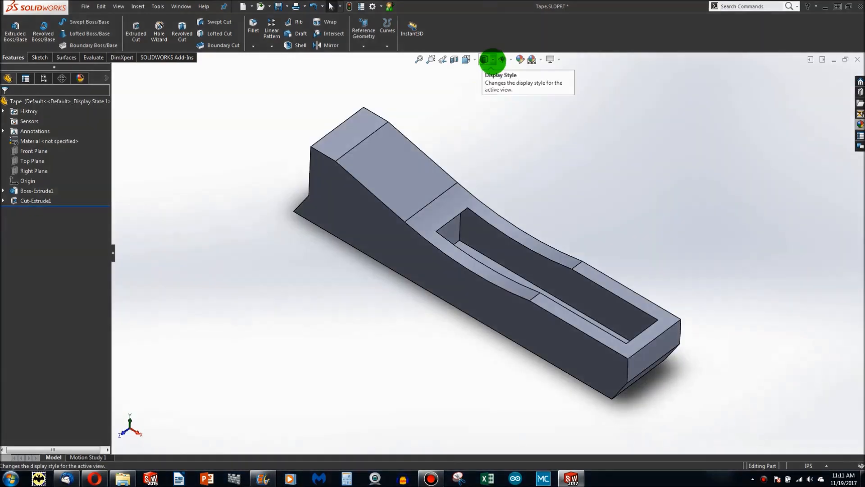
Alternate the model's display style between Shaded With Edges and Shaded to compare them.
click(493, 60)
click(485, 71)
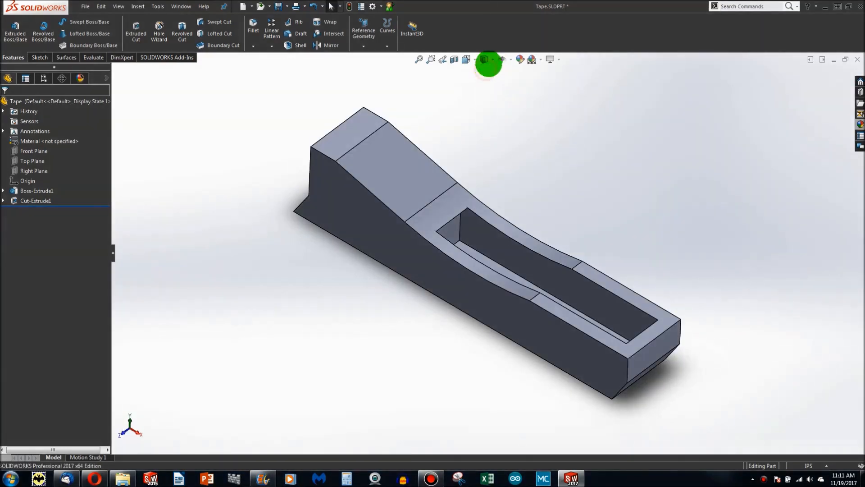
click(492, 59)
click(485, 83)
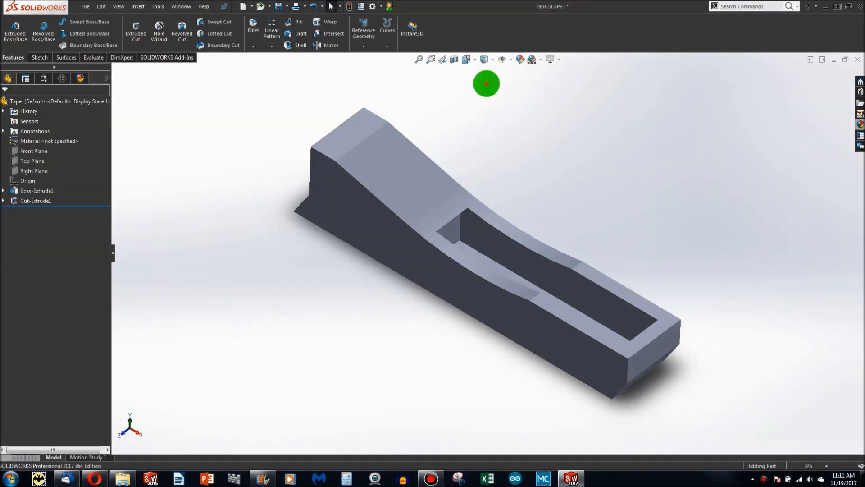
scroll(489, 245, down, 5)
scroll(487, 228, up, 5)
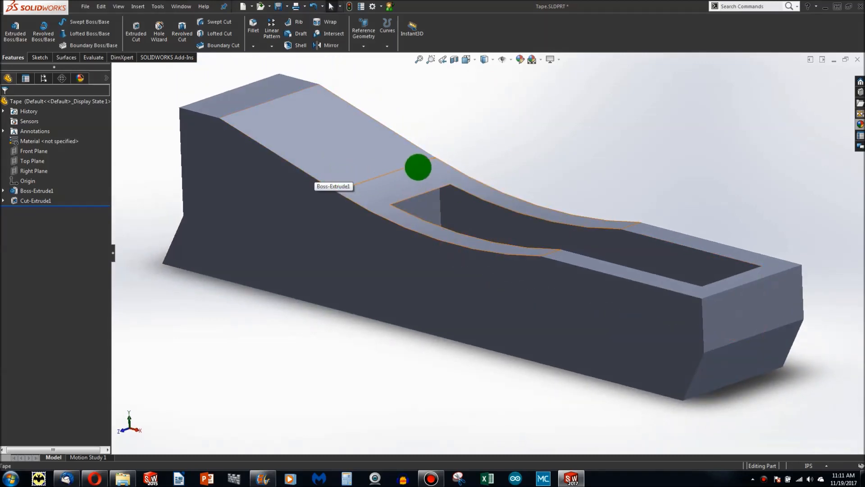
click(493, 59)
click(486, 69)
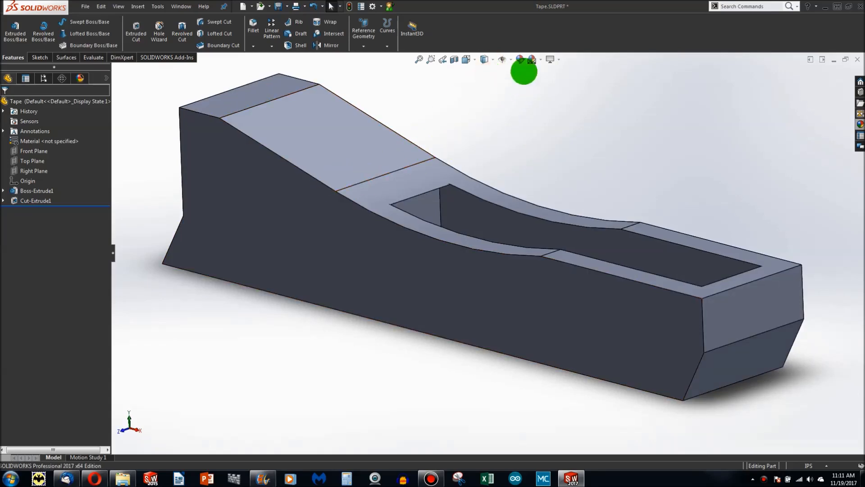
click(486, 72)
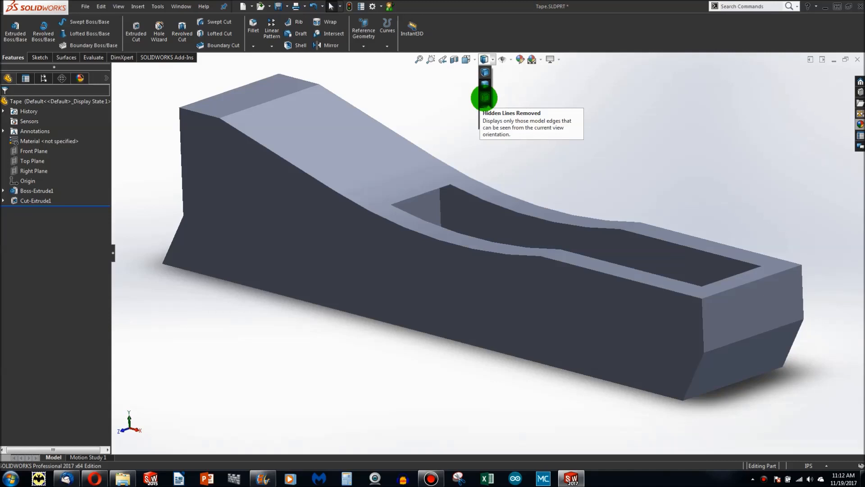
Display the model with Hidden Lines Removed, followed by Hidden Lines Visible.
click(484, 98)
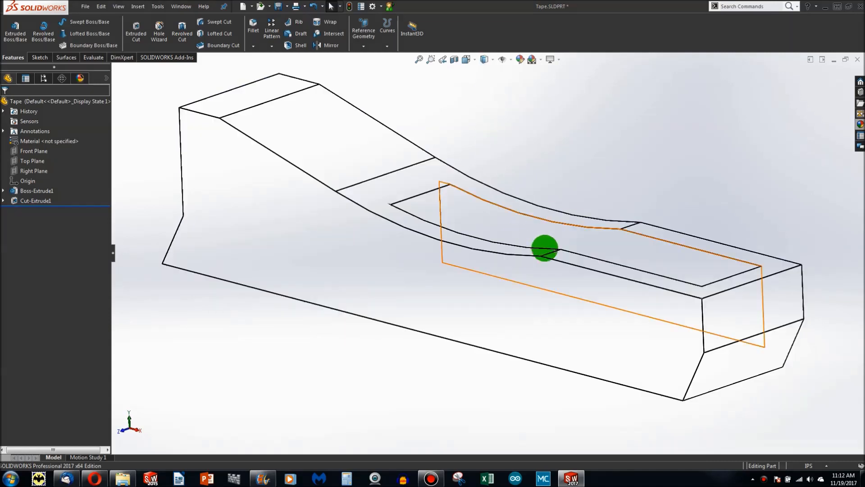
scroll(493, 209, up, 3)
scroll(493, 210, down, 3)
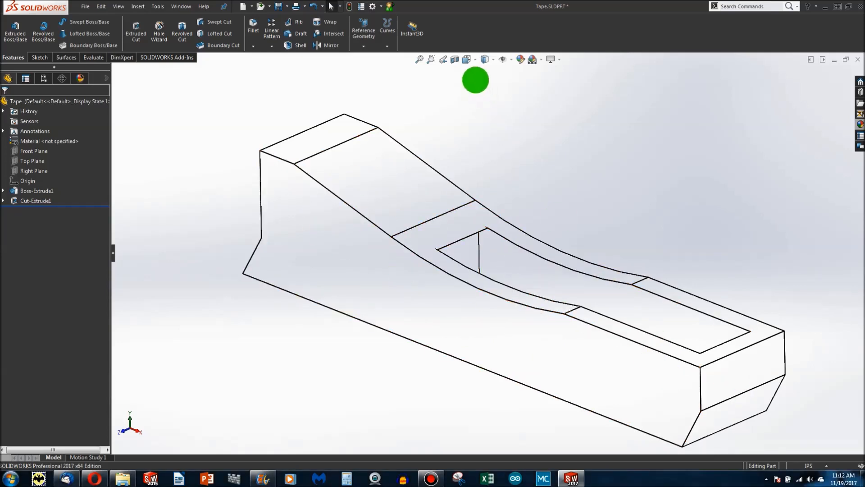
click(475, 59)
click(485, 59)
click(486, 112)
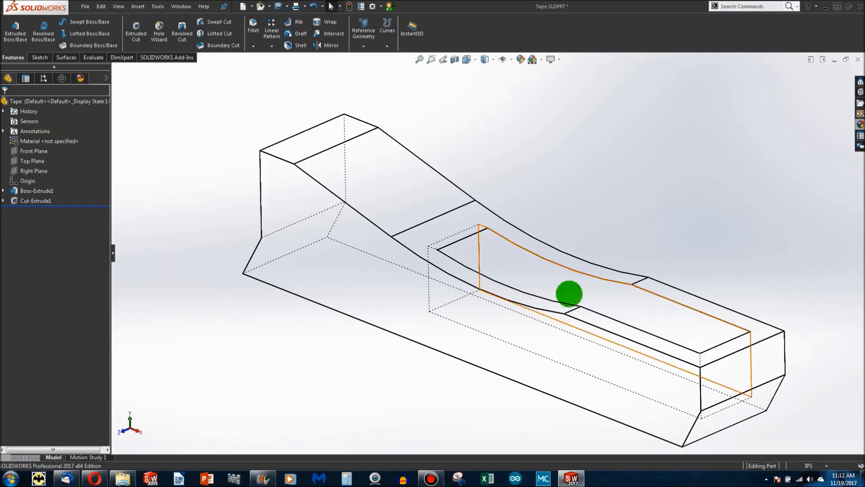
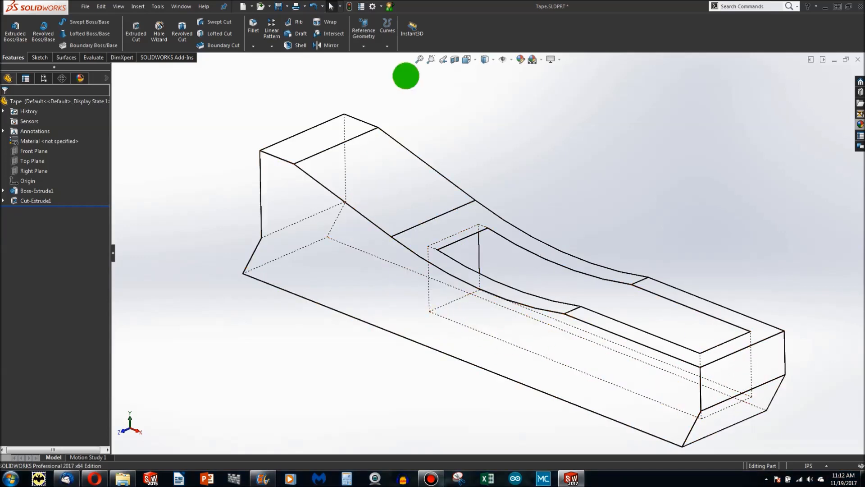
Show the model as Wireframe and return its display style to Shaded With Edges.
click(475, 59)
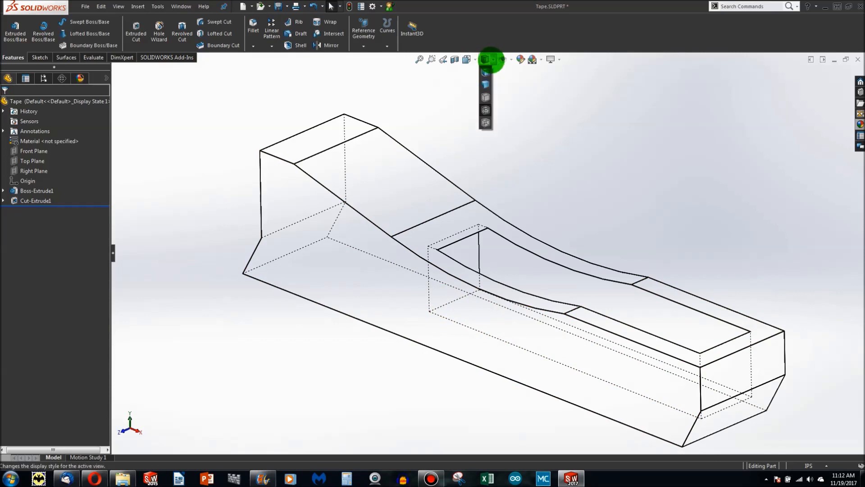
click(487, 124)
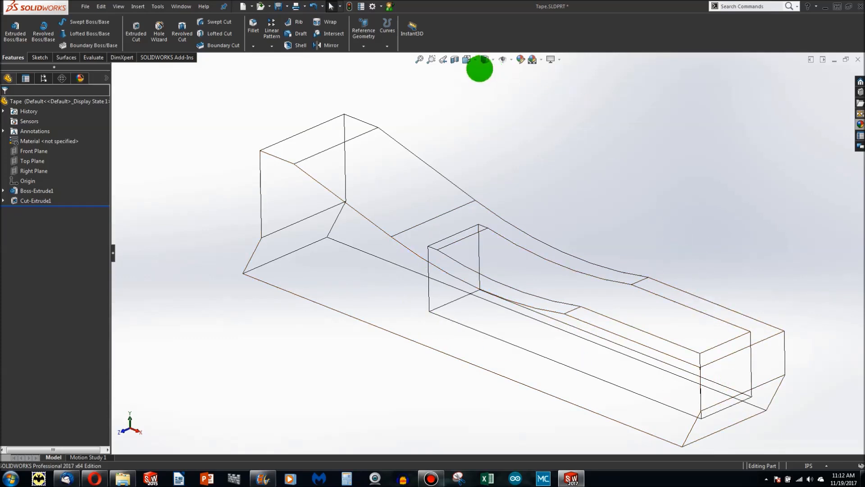
click(474, 60)
click(493, 58)
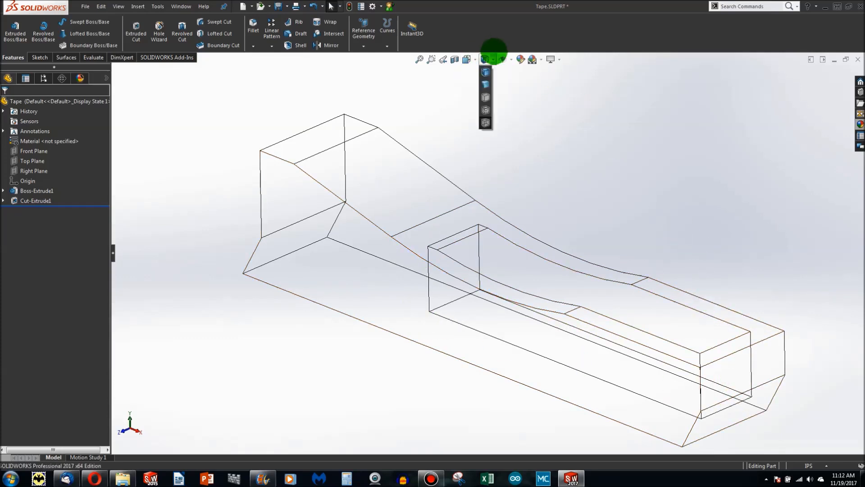
click(487, 75)
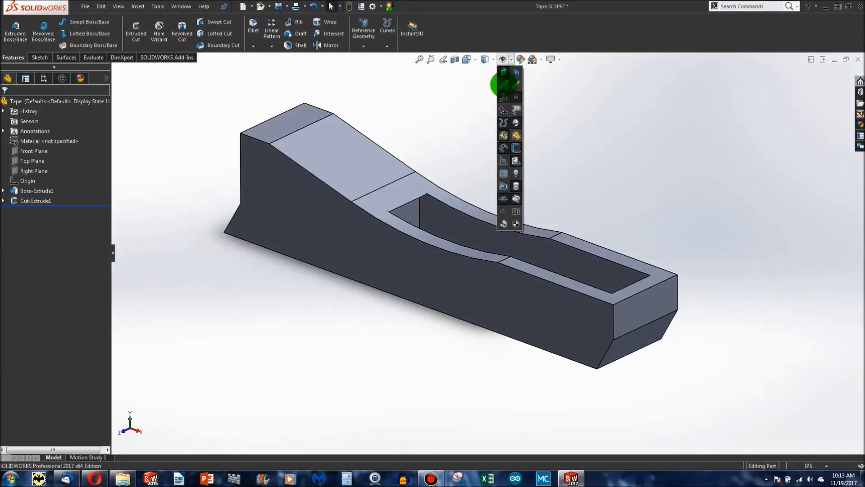
Toggle the visibility of the reference planes on and off, leaving them hidden.
click(516, 72)
click(516, 72)
click(516, 72)
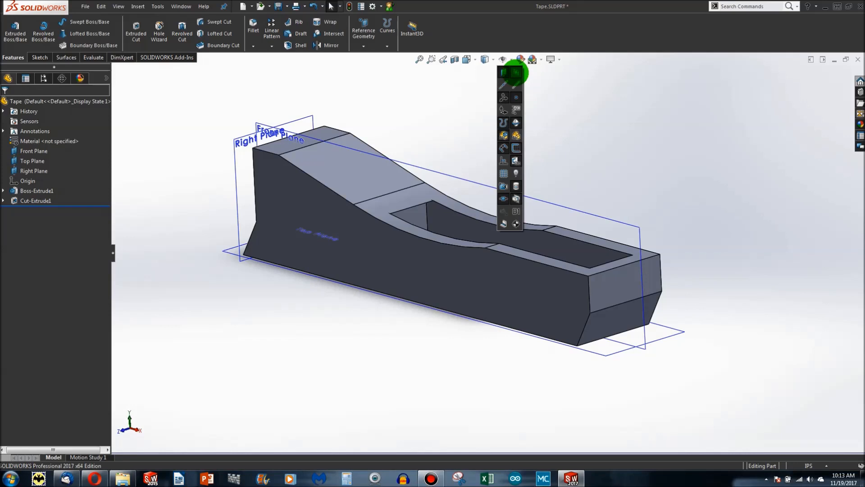
click(516, 72)
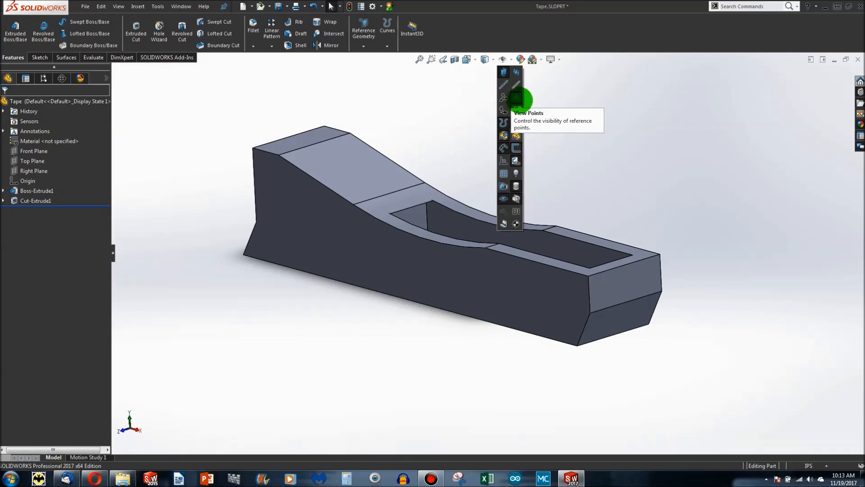
click(569, 119)
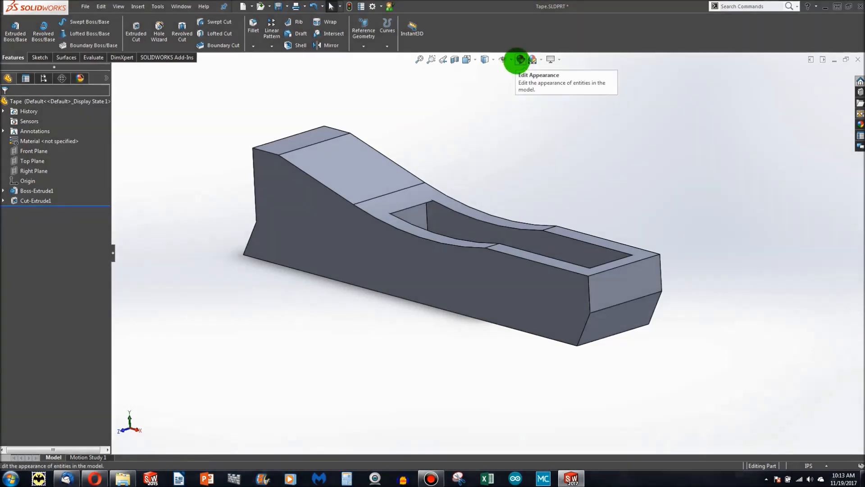
click(519, 59)
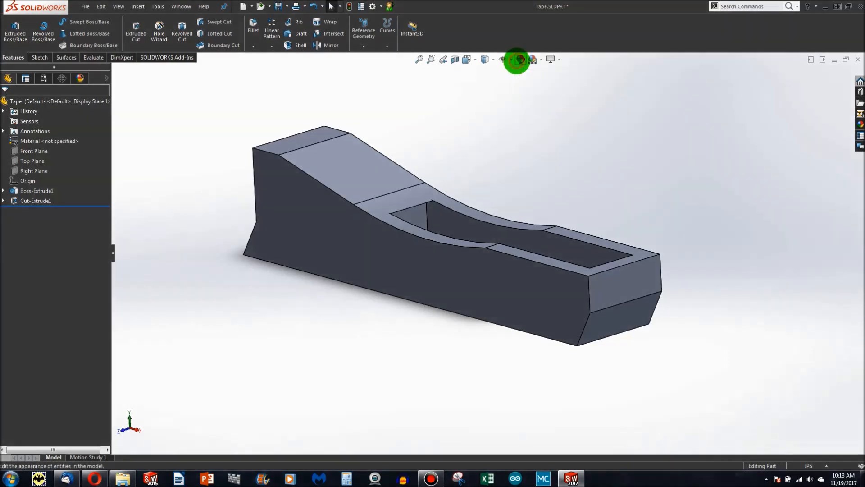
click(373, 177)
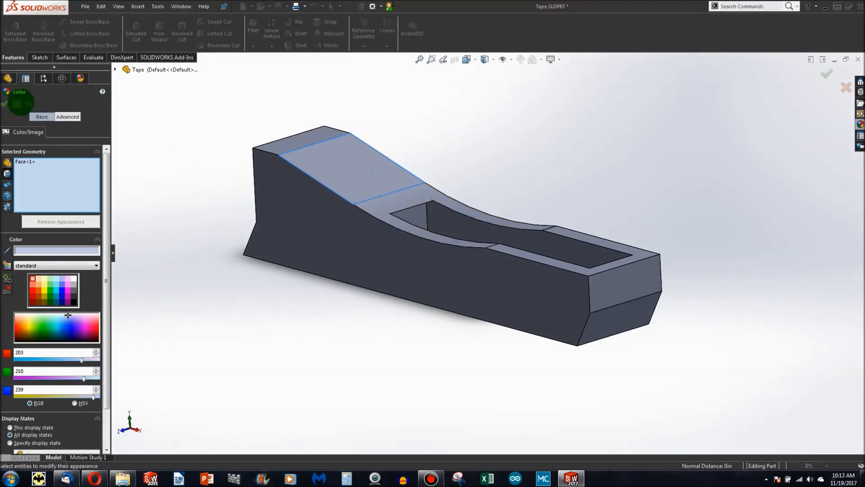
click(17, 104)
Open the appearance settings for the whole Tape part, starting from its sloped upper face.
right_click(346, 173)
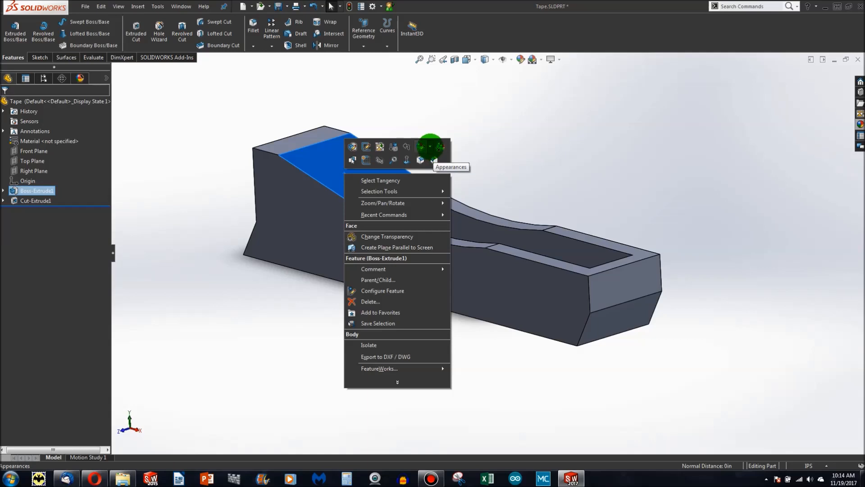
click(430, 147)
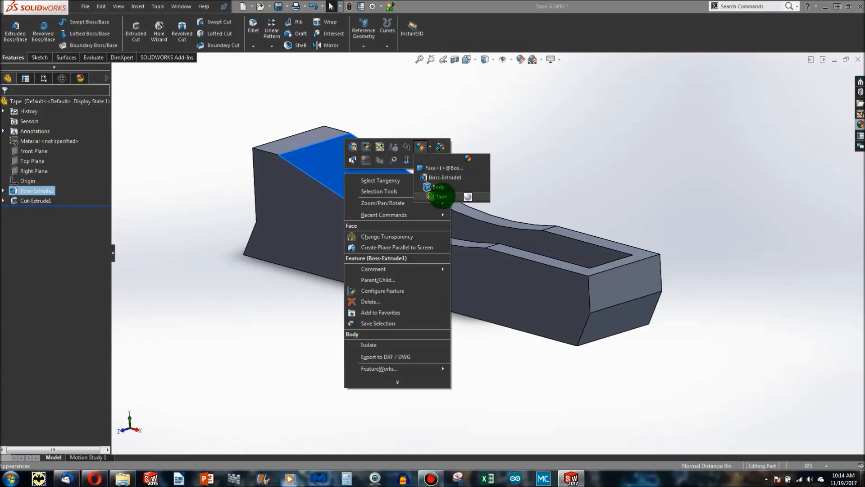
click(442, 196)
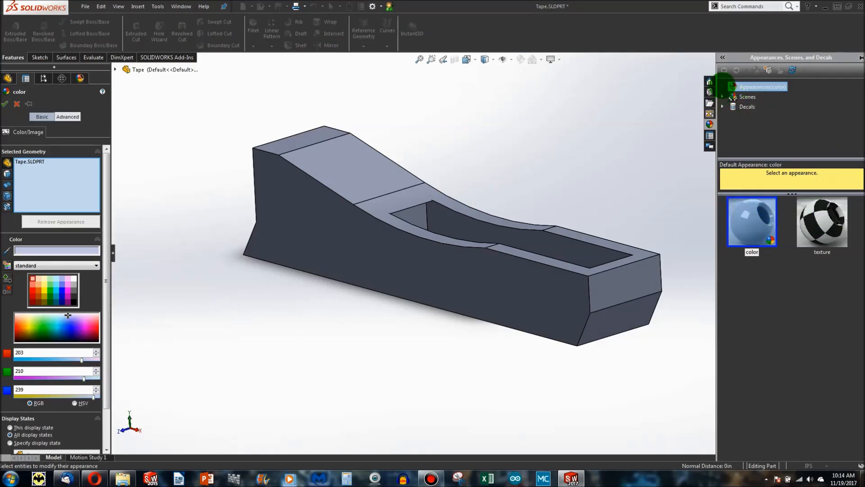
Apply the brushed steel appearance from the Metal > Steel category to the whole part and accept it.
click(725, 85)
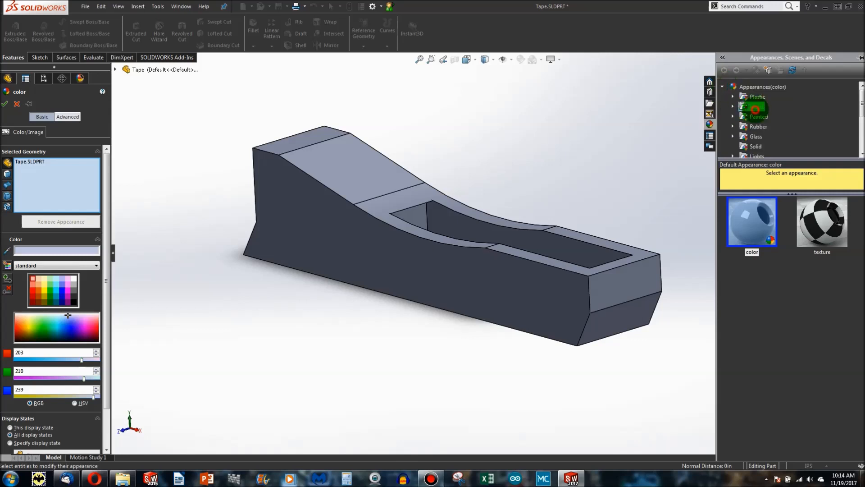
click(734, 106)
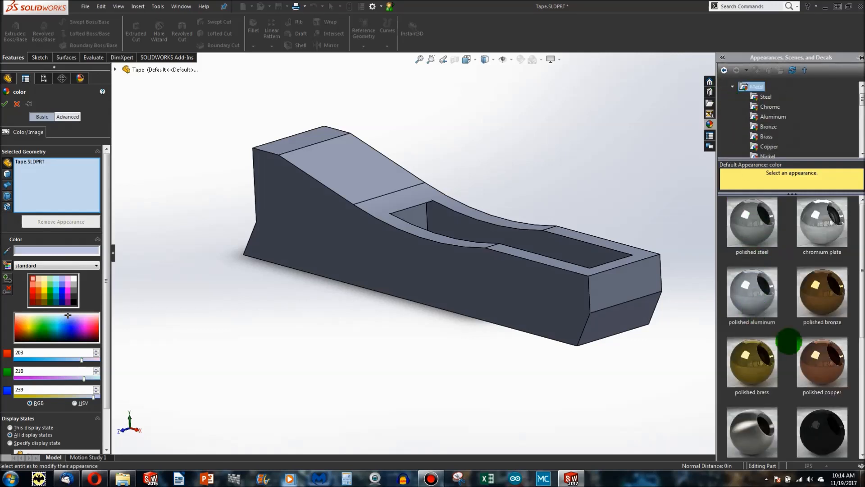
scroll(789, 341, down, 3)
scroll(789, 341, up, 3)
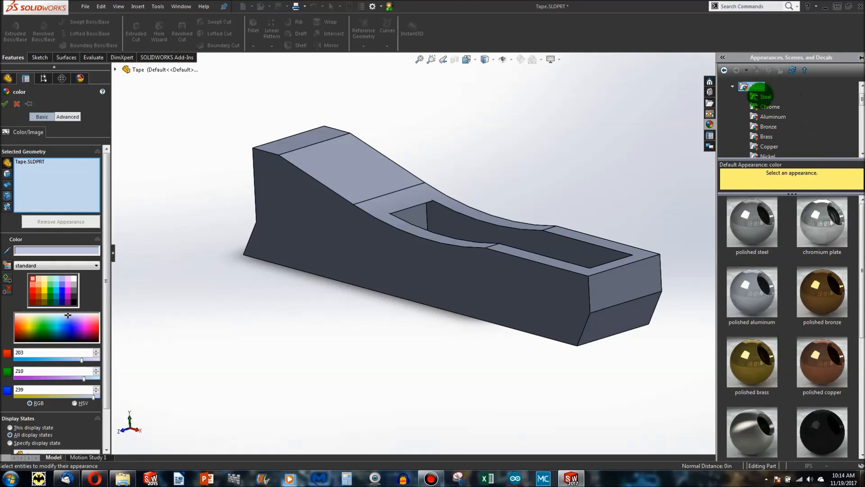
click(762, 96)
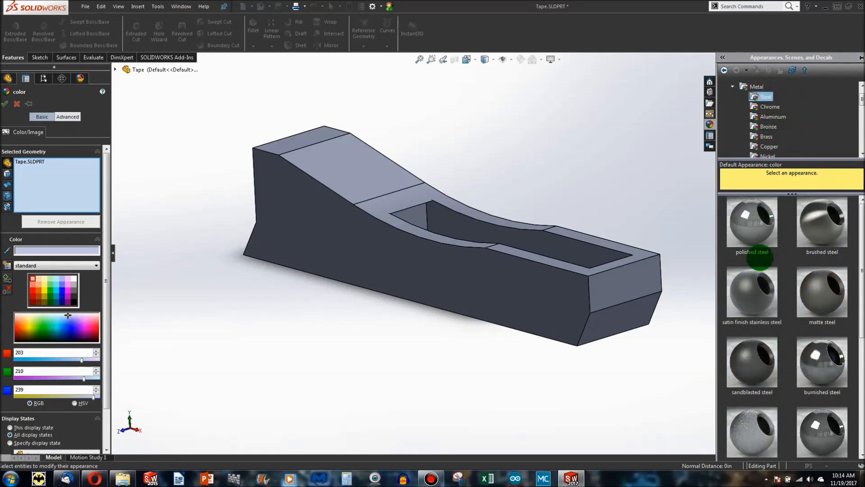
click(822, 221)
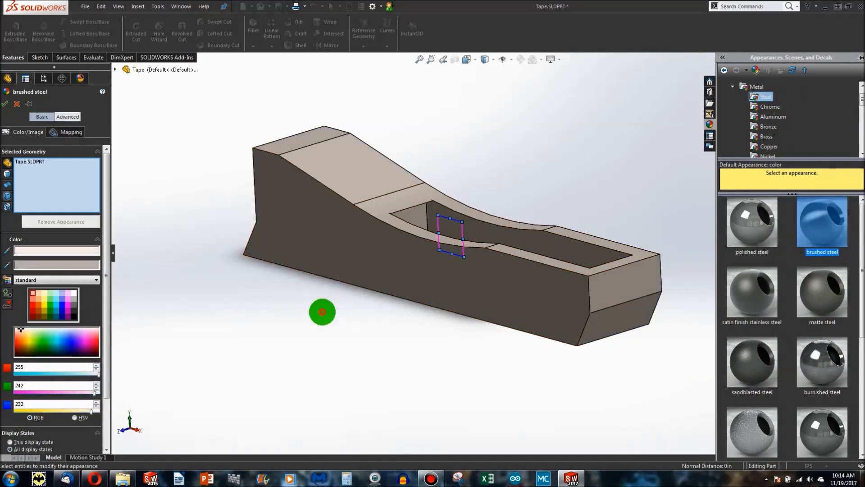
scroll(460, 263, down, 4)
scroll(360, 154, up, 4)
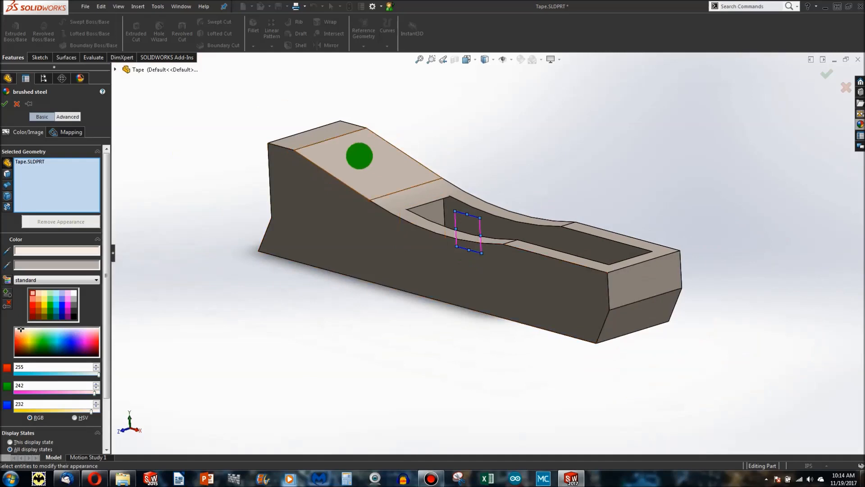
scroll(443, 212, down, 5)
scroll(456, 248, up, 1)
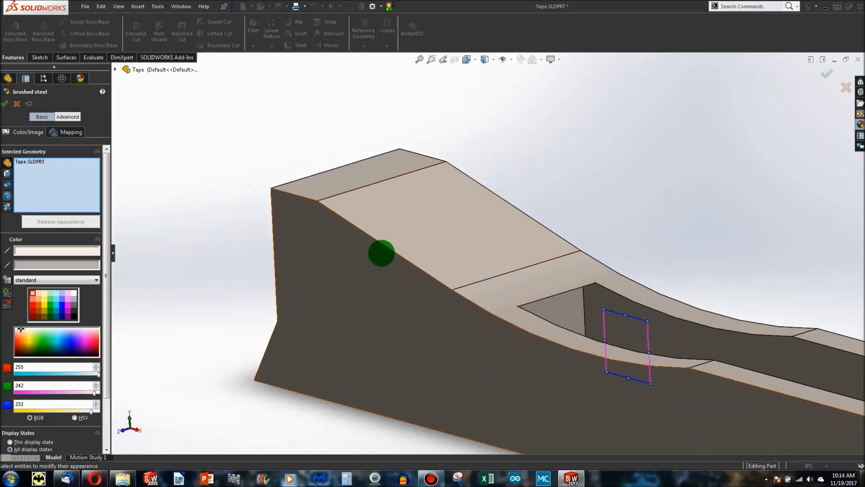
click(5, 105)
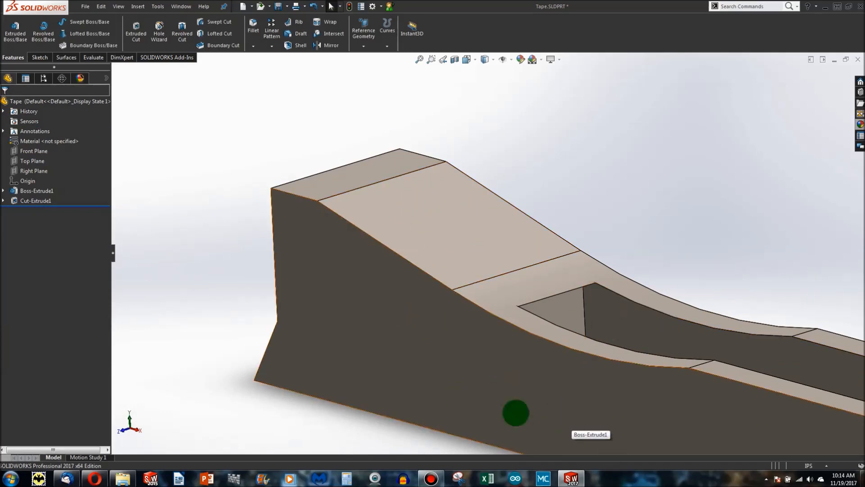
Apply the Courtyard Background scene and orbit the part to view it against the surroundings.
scroll(530, 346, up, 3)
scroll(631, 334, down, 2)
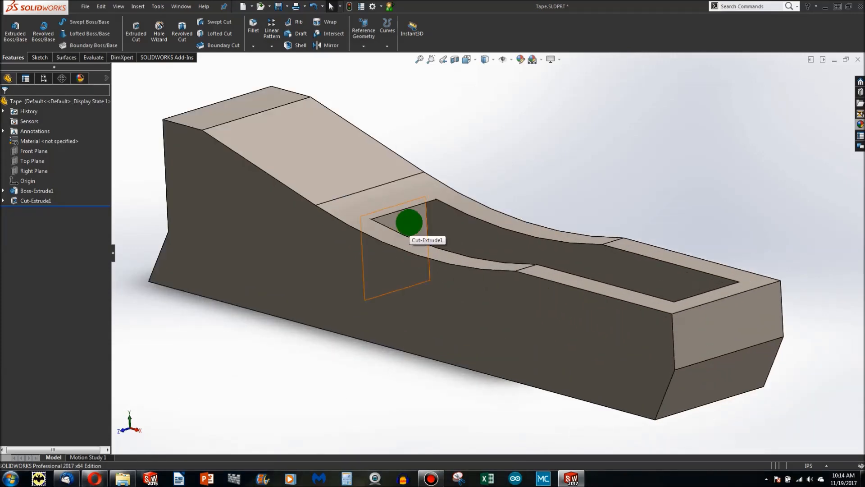
scroll(446, 139, up, 2)
scroll(391, 155, down, 2)
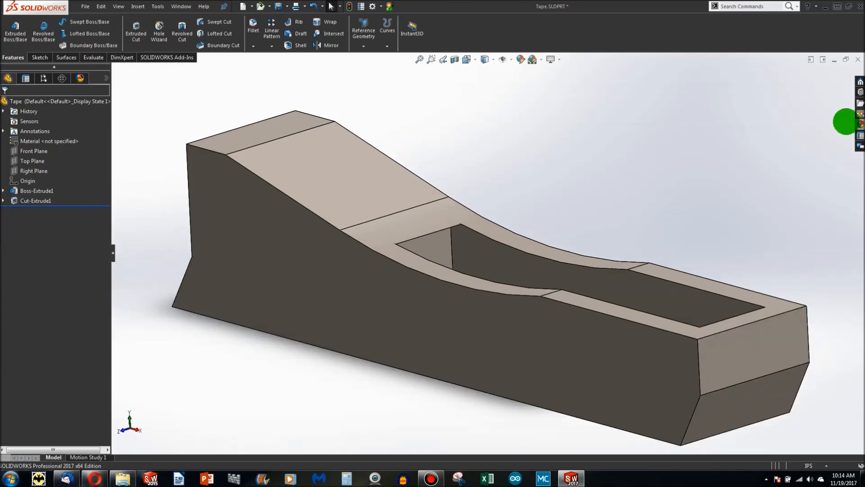
scroll(564, 255, up, 3)
mouse_move(564, 255)
middle_down()
mouse_move(610, 247)
mouse_move(551, 258)
middle_up()
click(540, 59)
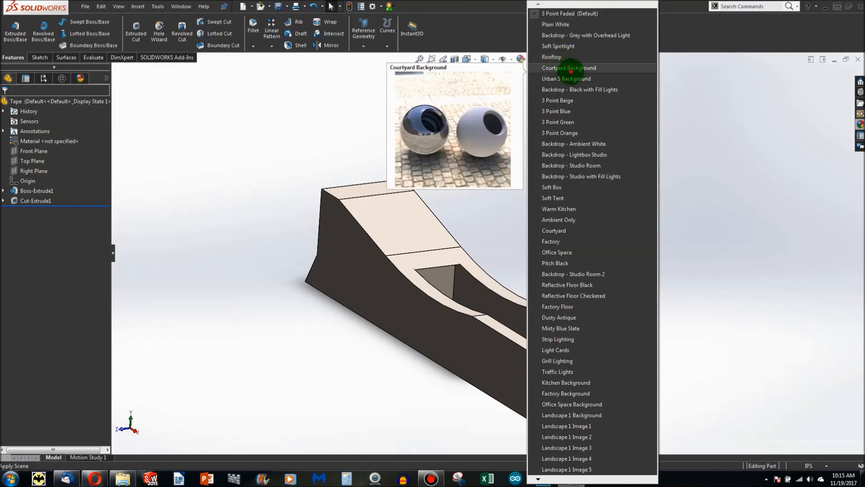
click(569, 68)
middle_drag(595, 250, 609, 93)
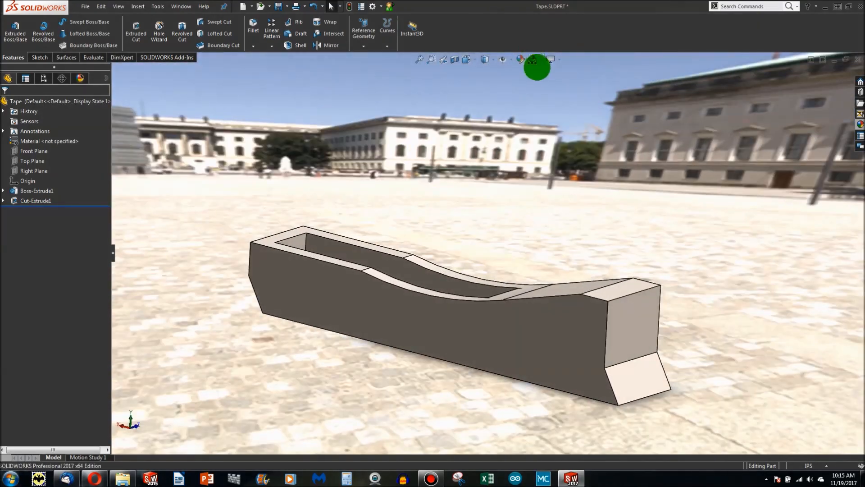
Apply in turn the Urban 5 Background and 3 Point Blue scenes, orbiting the part against each.
click(541, 60)
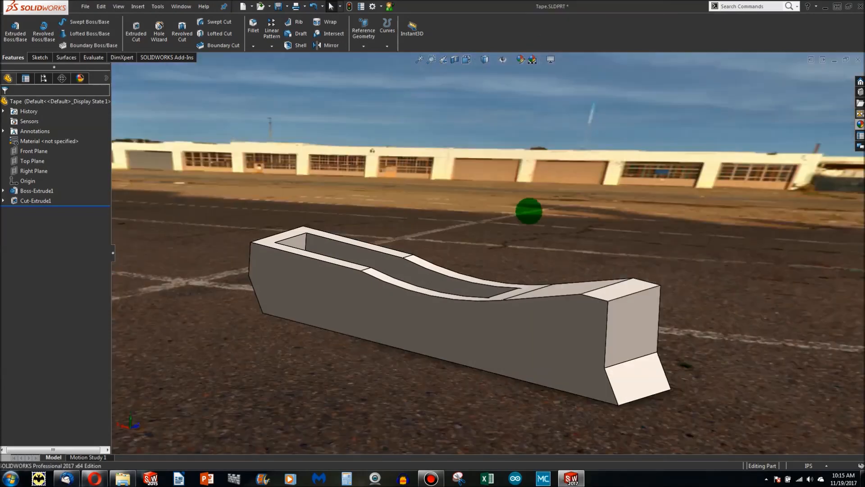
mouse_move(526, 208)
middle_down()
mouse_move(442, 150)
mouse_move(248, 110)
mouse_move(208, 149)
mouse_move(228, 139)
mouse_move(367, 142)
mouse_move(394, 199)
mouse_move(366, 78)
middle_up()
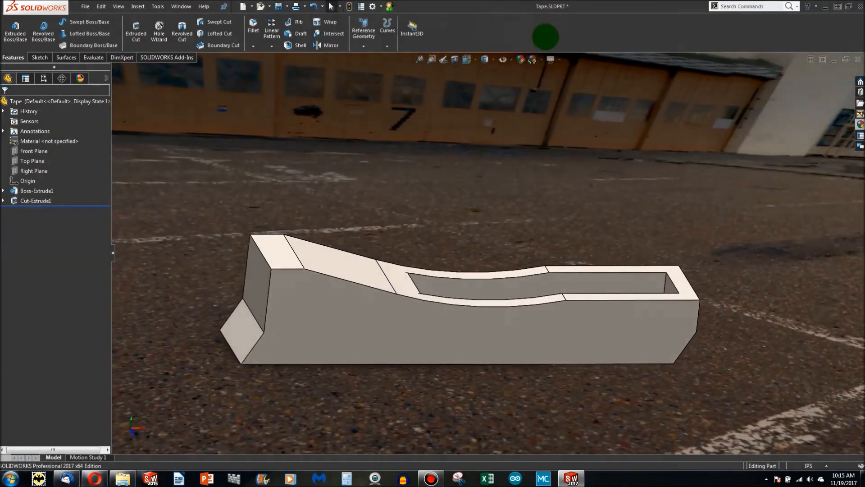
click(540, 59)
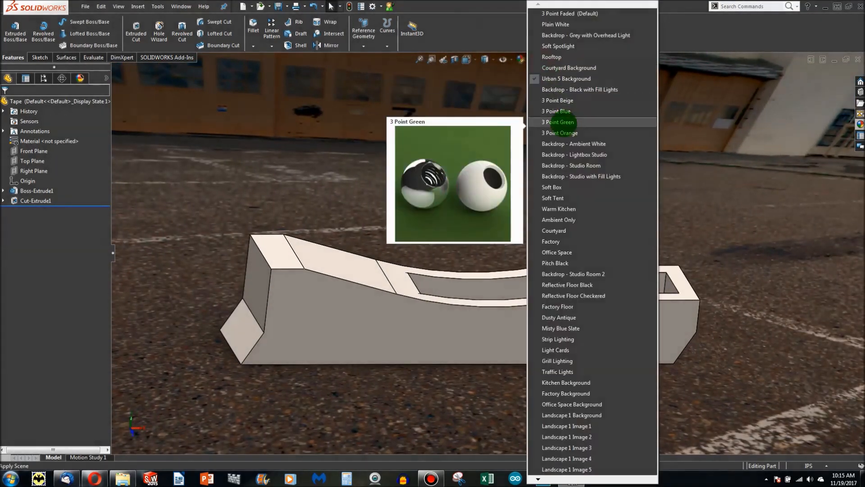
click(558, 111)
middle_drag(560, 237, 824, 54)
middle_drag(682, 158, 608, 104)
Apply the Landscape 1 Image 3 scene and orbit the part to look along its length.
click(541, 59)
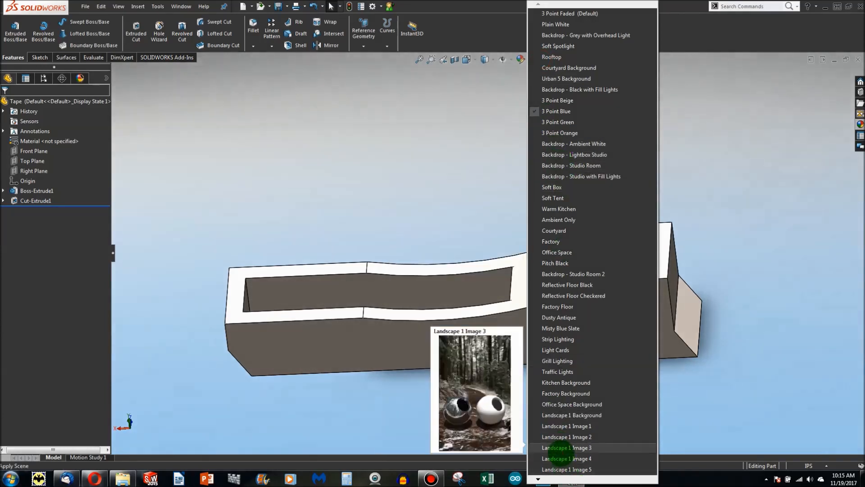
click(559, 448)
middle_drag(521, 326, 249, 345)
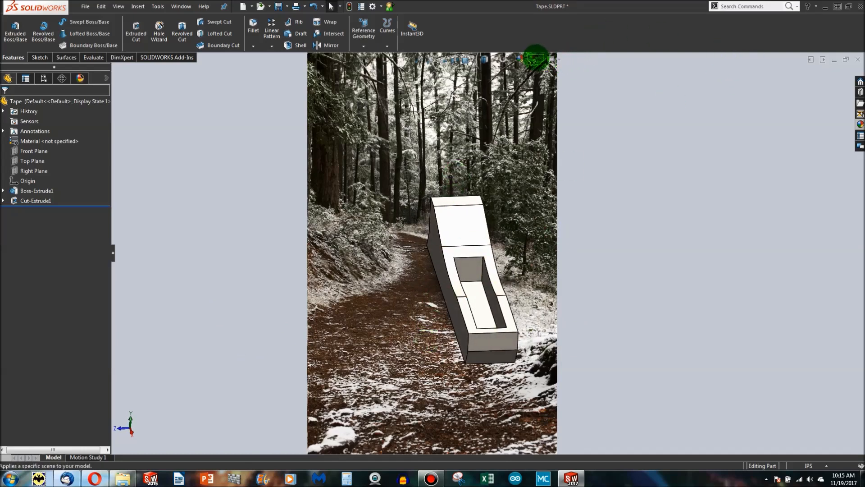
Turn on the Perspective view, orbit the part to compare it, and turn Perspective off again.
click(559, 59)
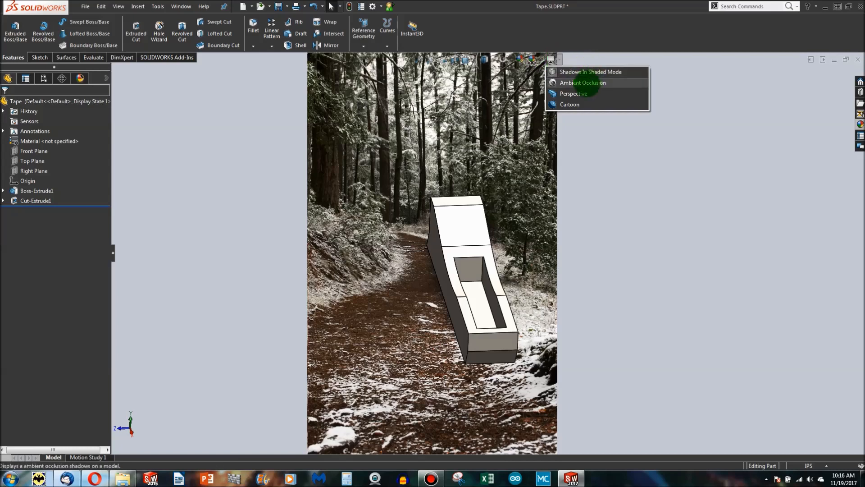
click(579, 94)
mouse_move(485, 309)
middle_down()
mouse_move(462, 263)
mouse_move(450, 183)
mouse_move(464, 216)
mouse_move(451, 290)
middle_up()
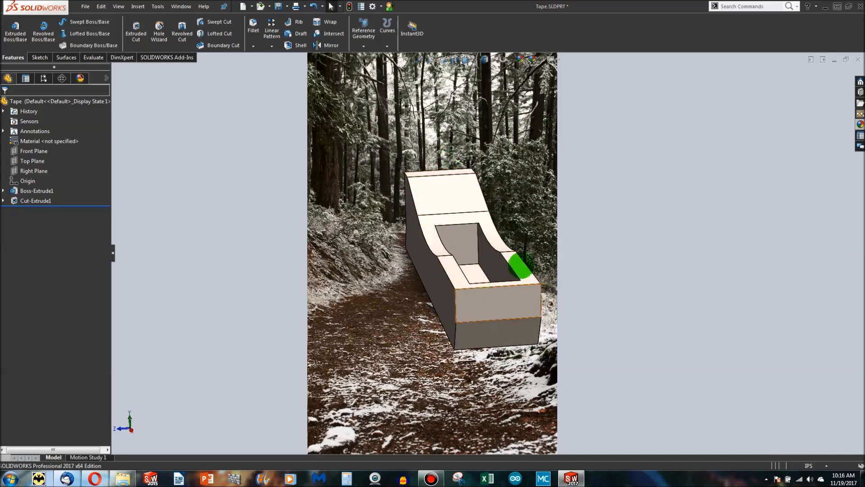
click(558, 60)
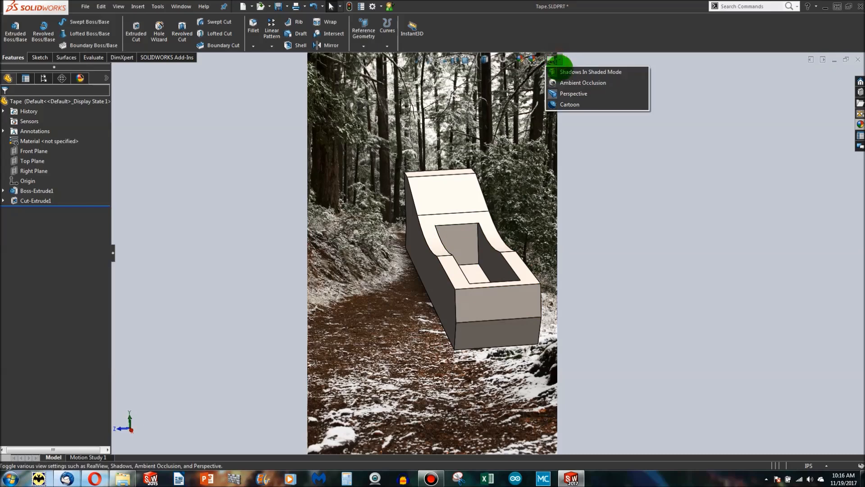
click(564, 92)
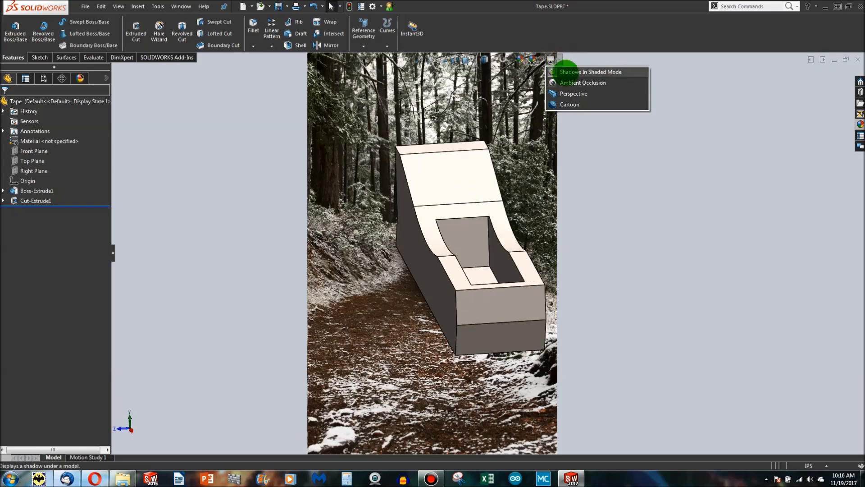
Toggle Shadows In Shaded Mode off and back on for the part.
click(566, 71)
click(562, 59)
click(566, 71)
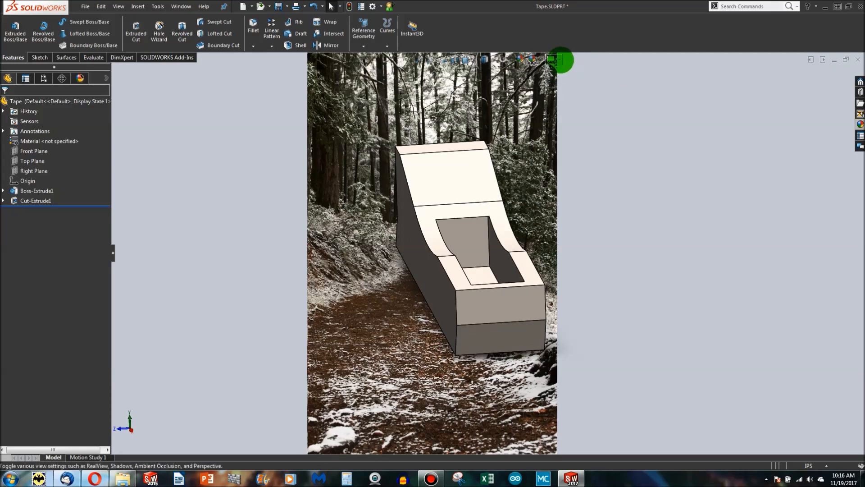
Toggle Ambient Occlusion and switch it back to its original setting.
click(559, 59)
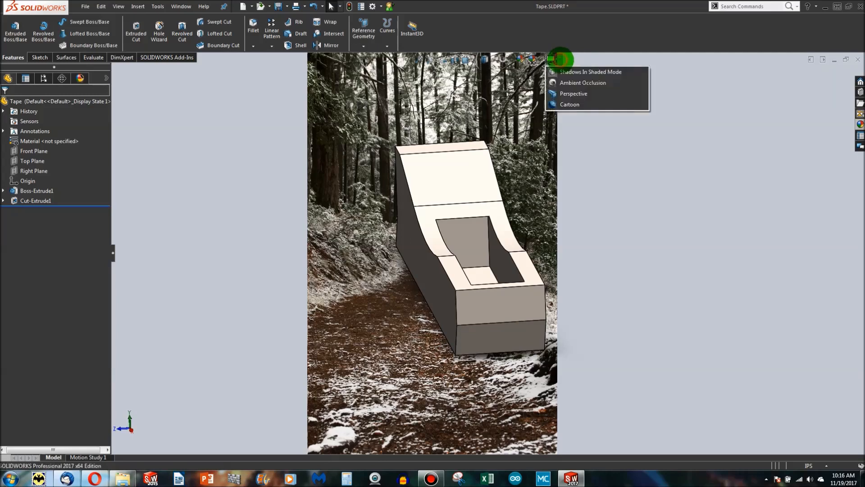
click(572, 82)
click(559, 57)
click(565, 83)
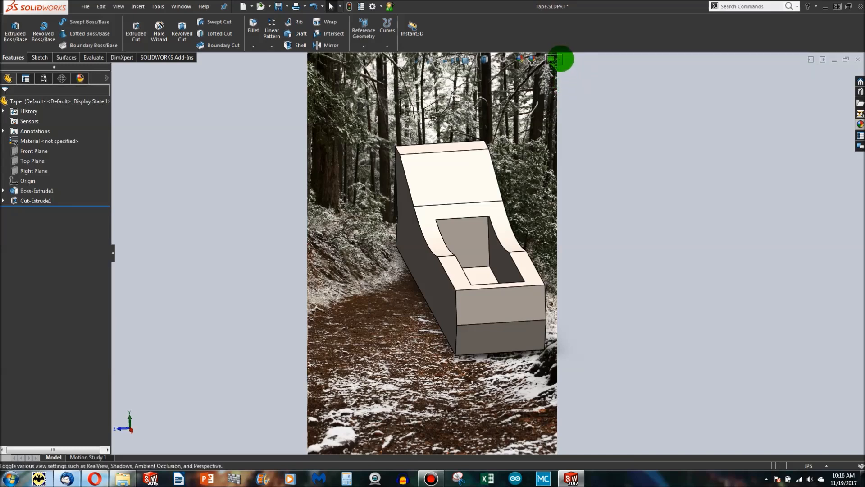
Turn on the Cartoon effect and orbit the part to view its edges and faces.
click(559, 58)
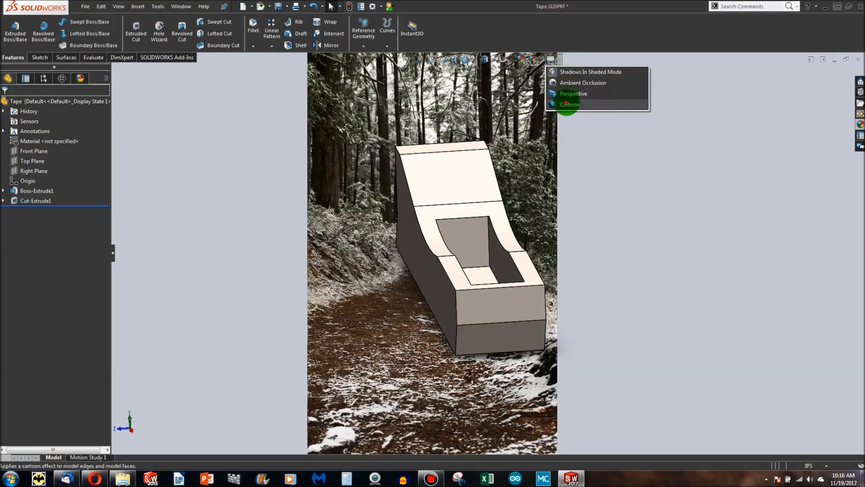
click(570, 103)
mouse_move(532, 193)
middle_down()
mouse_move(508, 277)
mouse_move(402, 268)
mouse_move(442, 305)
mouse_move(485, 302)
mouse_move(541, 190)
middle_up()
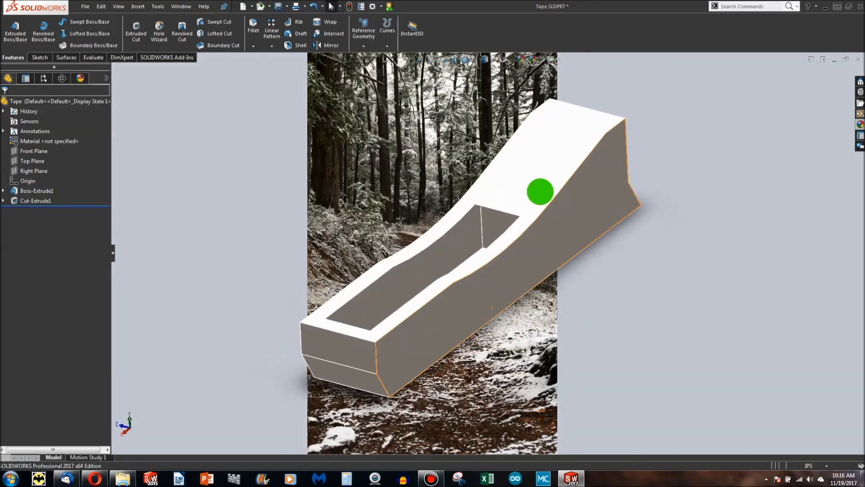
Toggle Shadows In Shaded Mode off and on under the Cartoon effect, and turn Cartoon off.
click(559, 58)
click(563, 72)
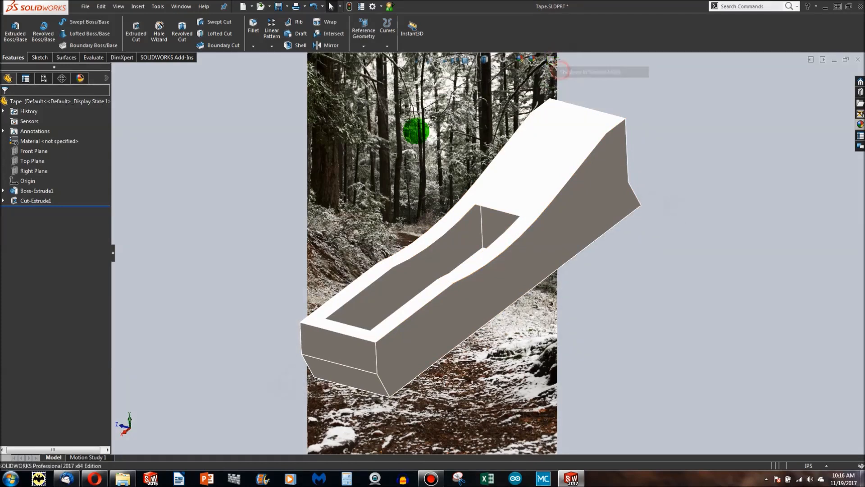
click(555, 59)
click(562, 71)
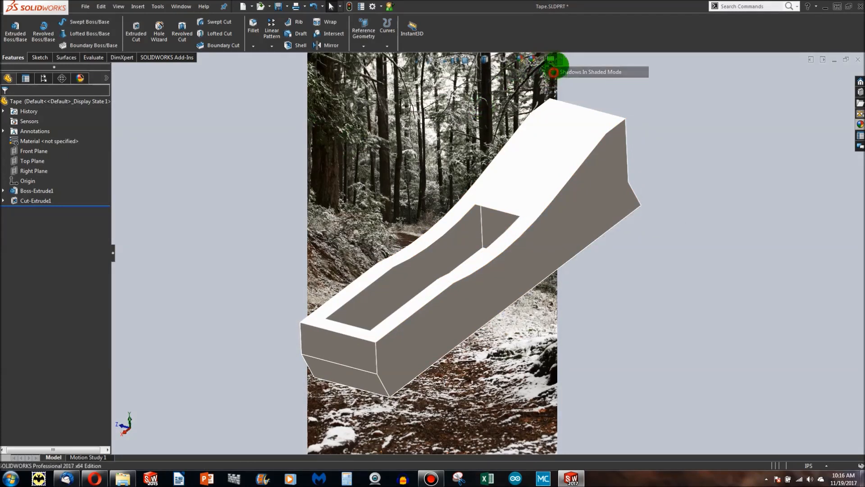
click(556, 61)
click(564, 104)
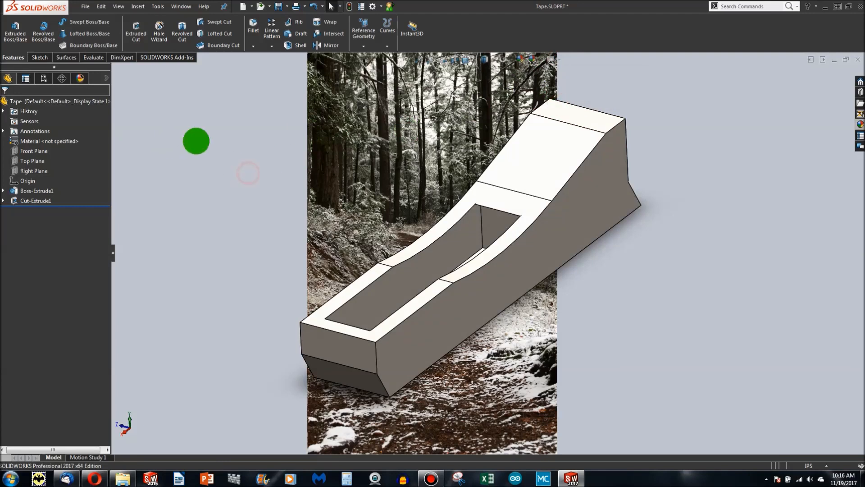
Restore the 3 Point Faded (Default) scene as the part's background.
click(550, 63)
click(545, 58)
click(546, 61)
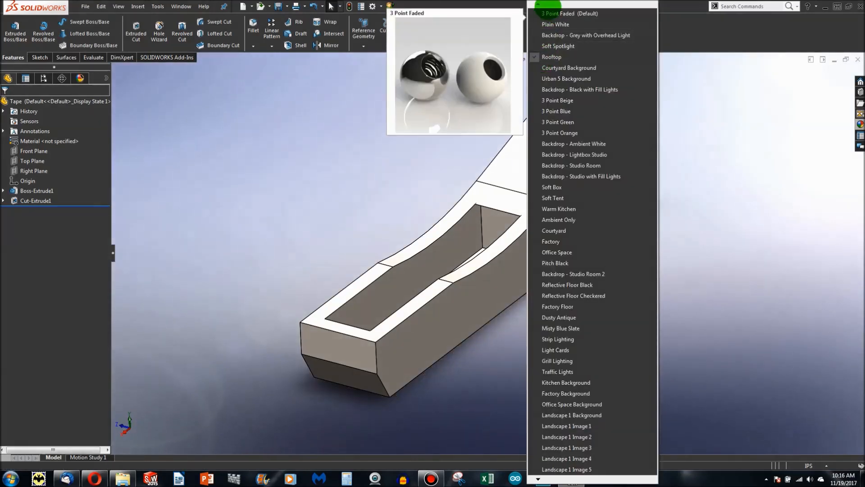
click(548, 12)
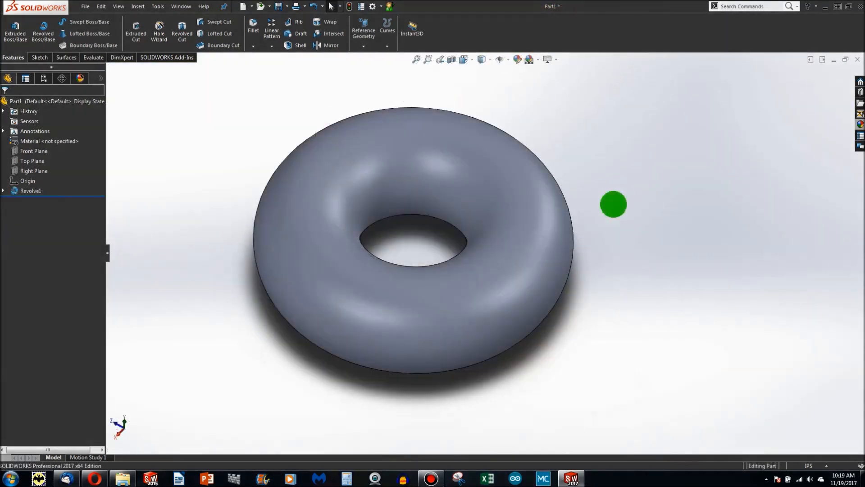
Examine the revolved ring in Part1 from several angles and zoom levels.
scroll(489, 251, up, 5)
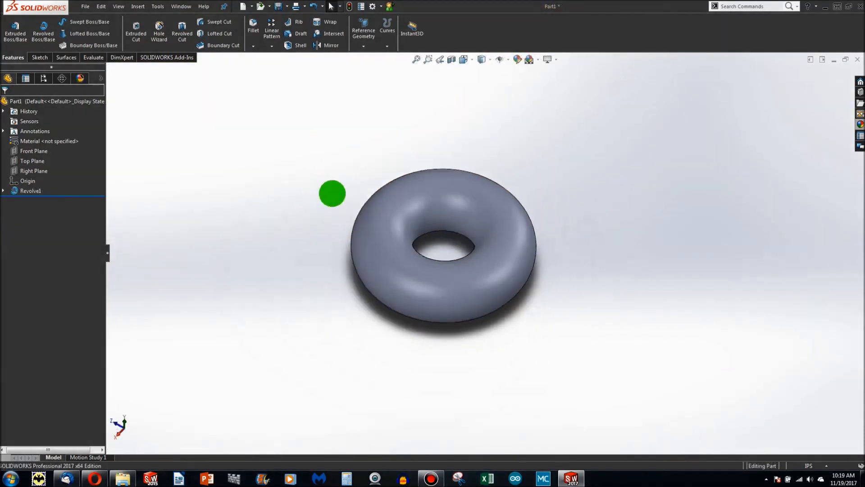
scroll(332, 194, down, 6)
mouse_move(361, 261)
middle_down()
mouse_move(439, 155)
mouse_move(415, 232)
mouse_move(350, 261)
mouse_move(359, 277)
middle_up()
scroll(460, 306, up, 2)
scroll(557, 268, down, 6)
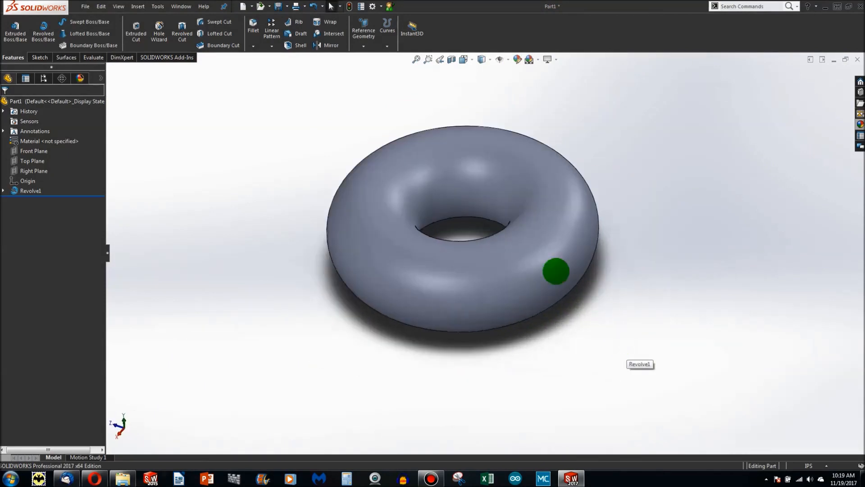
middle_drag(535, 230, 588, 363)
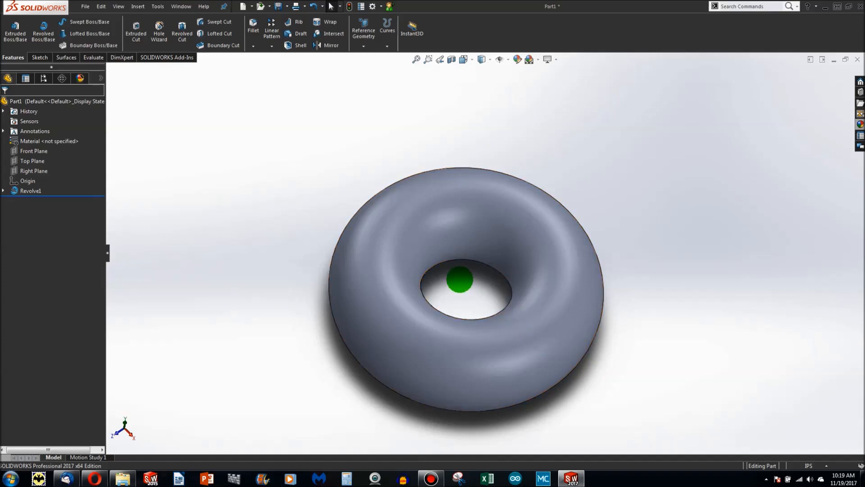
middle_drag(480, 288, 518, 317)
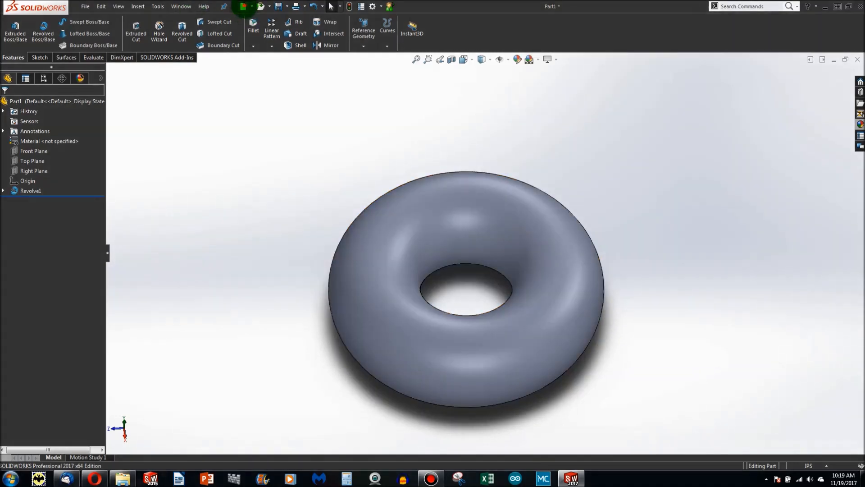
Create a new part document and start a sketch on the Front Plane.
click(243, 6)
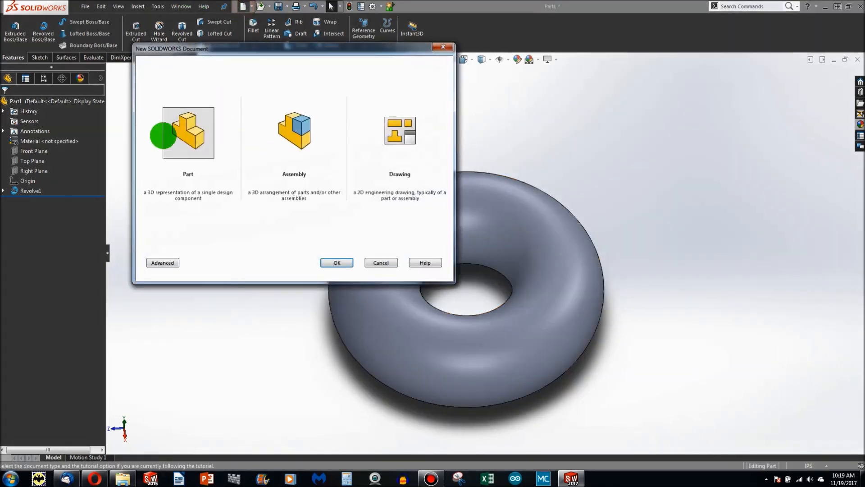
click(337, 260)
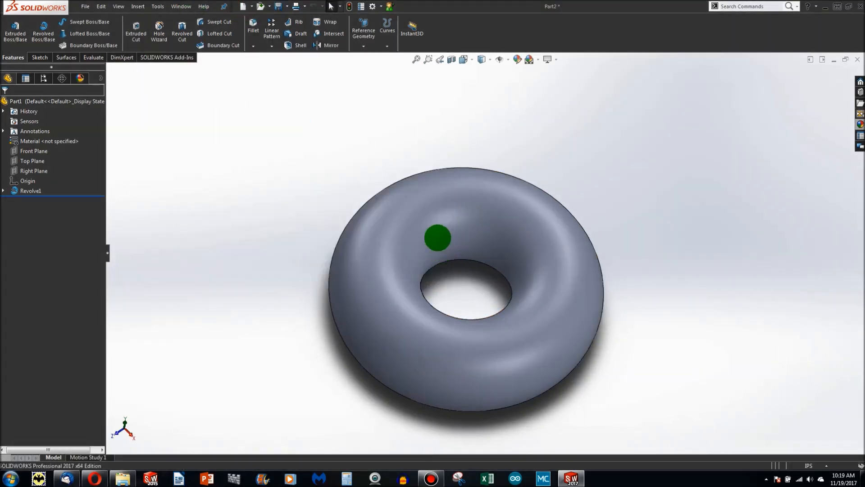
click(33, 58)
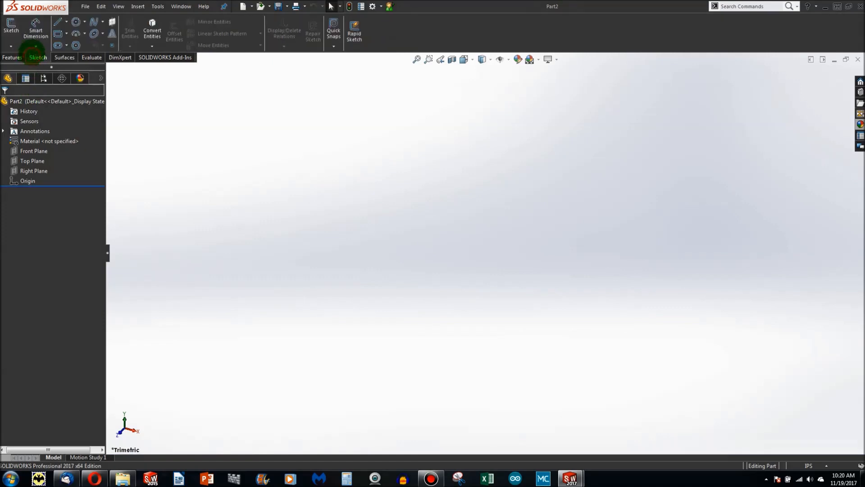
click(12, 27)
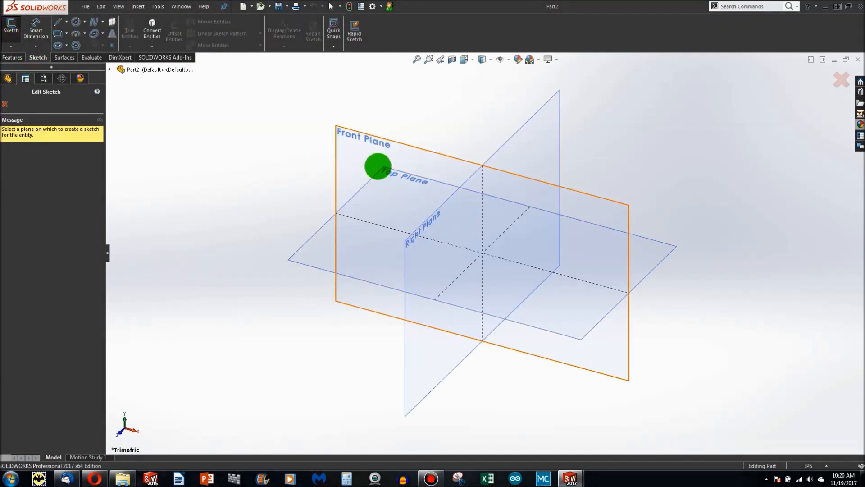
click(377, 166)
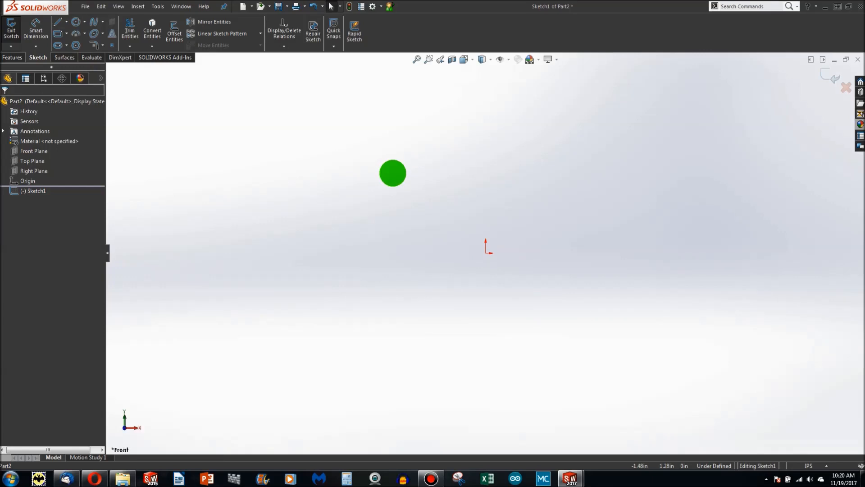
Sketch a vertical centerline about 2.16 in long upward from the origin.
click(66, 21)
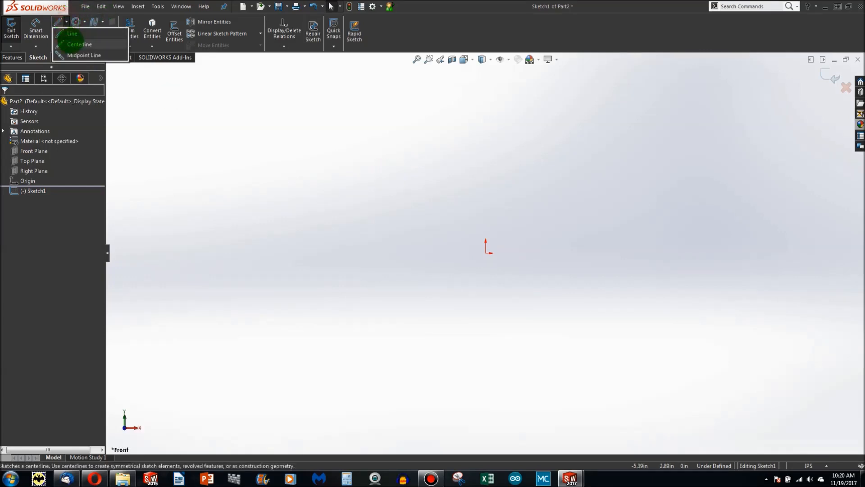
click(72, 39)
click(486, 252)
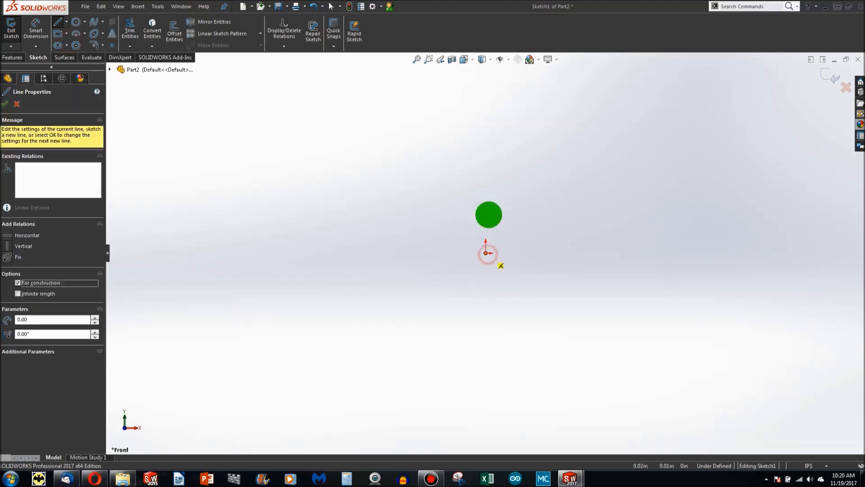
click(487, 117)
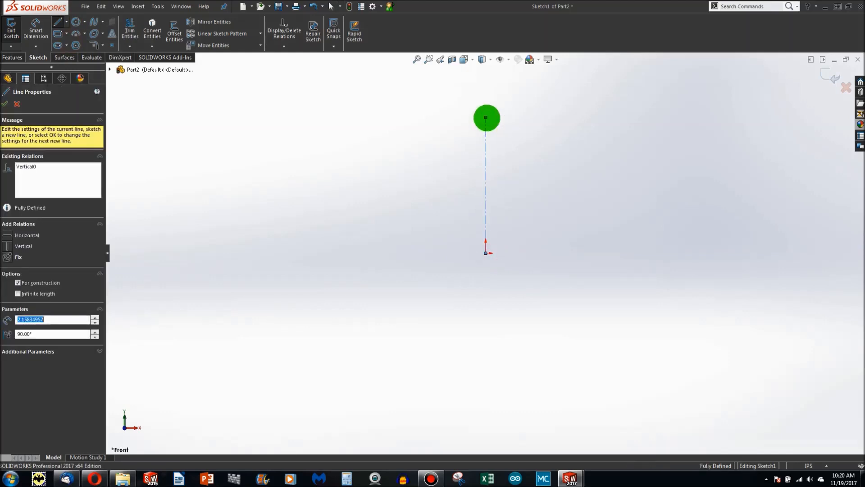
key(Escape)
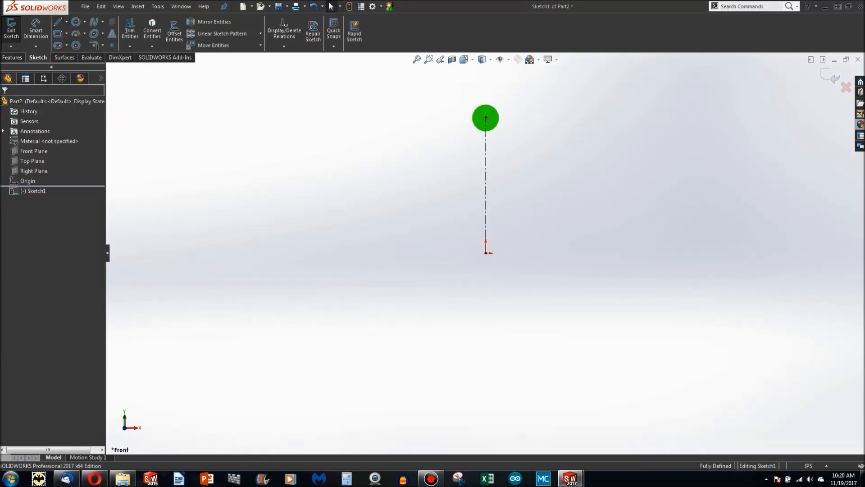
Dimension the vertical centerline's length as 2.00 in.
click(35, 29)
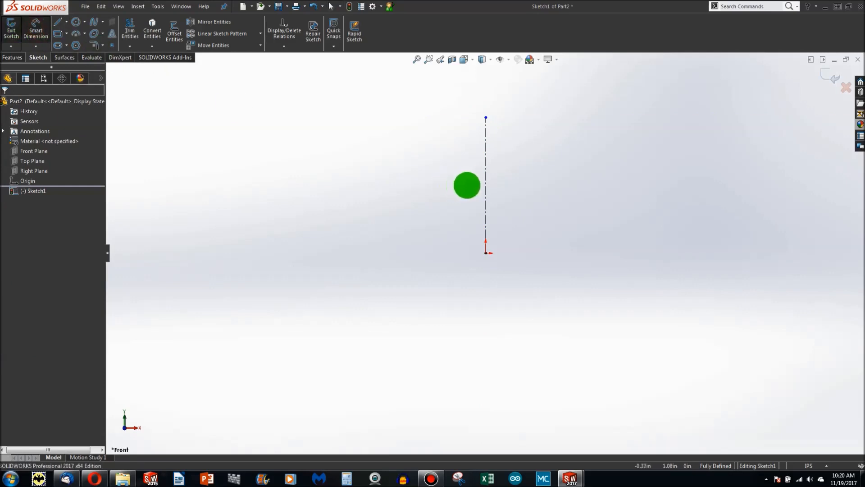
click(486, 180)
click(461, 180)
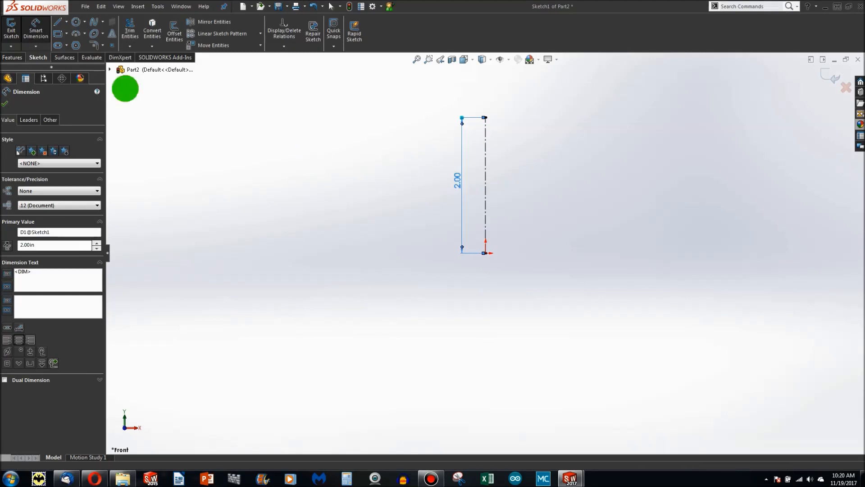
Sketch a circle about 2.81 in in diameter beside the vertical centerline, clear of it on the positive X side.
click(77, 21)
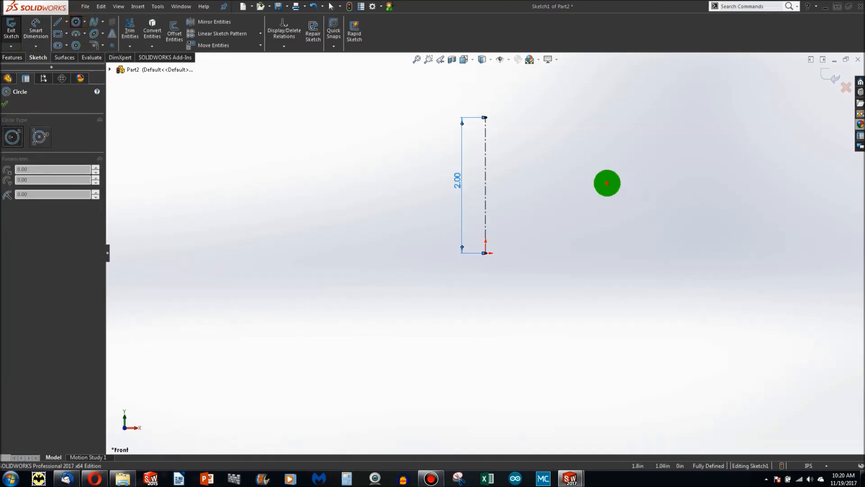
click(607, 182)
click(687, 234)
key(Escape)
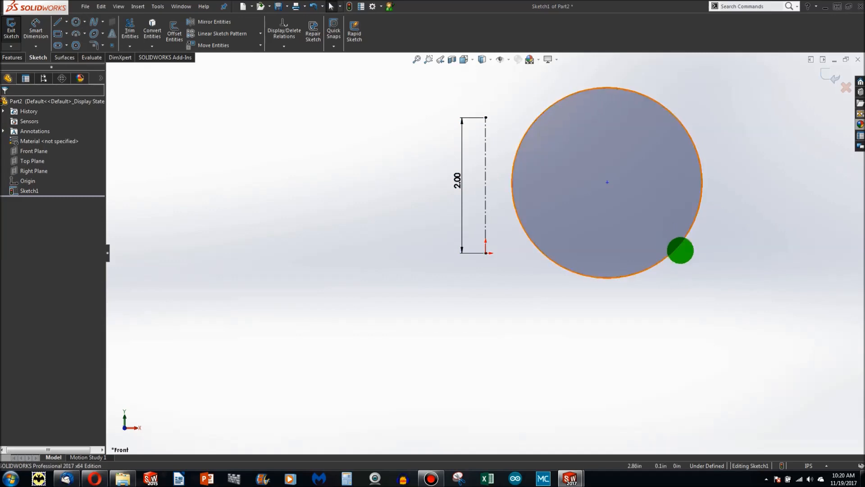
Dimension the circle's diameter as 2.00 in.
click(34, 27)
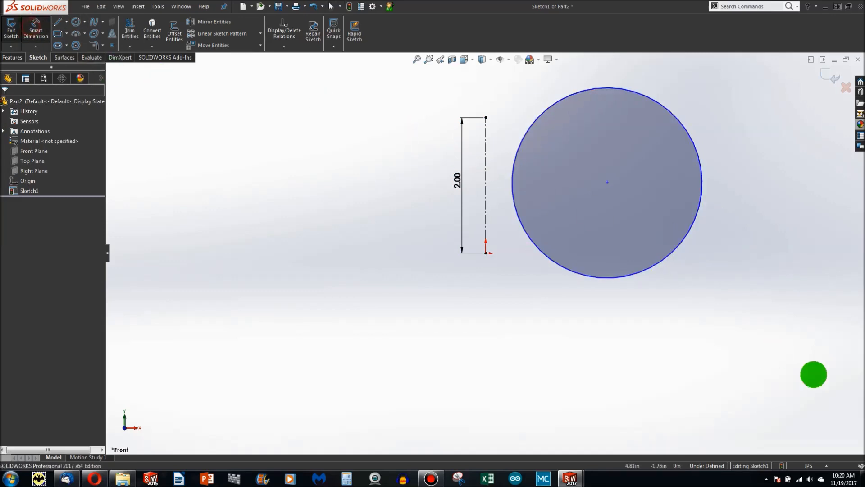
click(620, 276)
click(622, 301)
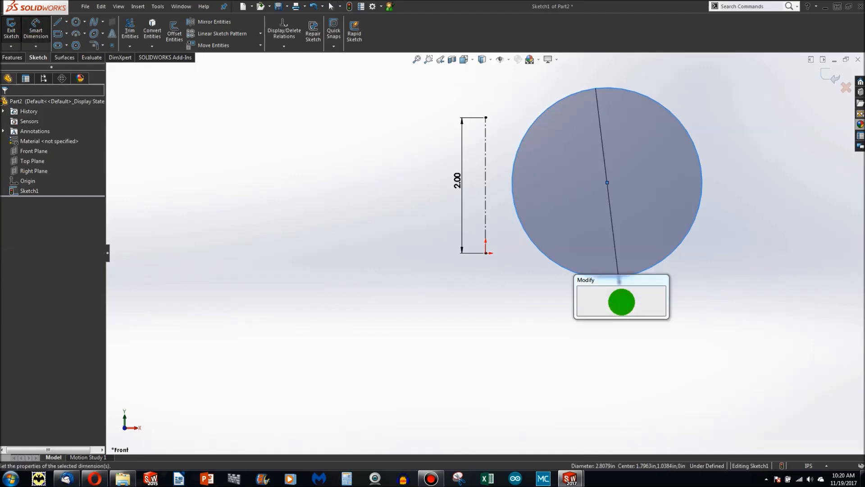
text(2)
key(Return)
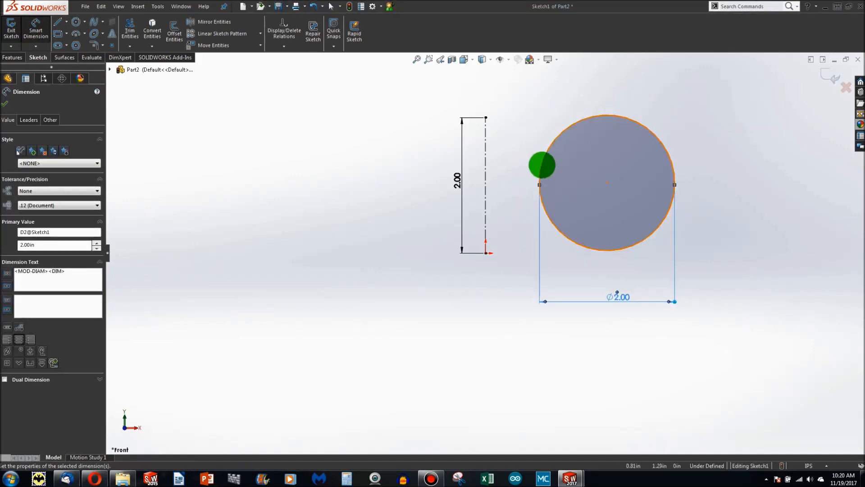
Dimension the horizontal distance from the vertical centerline to the circle's center as 1.75 in.
click(607, 183)
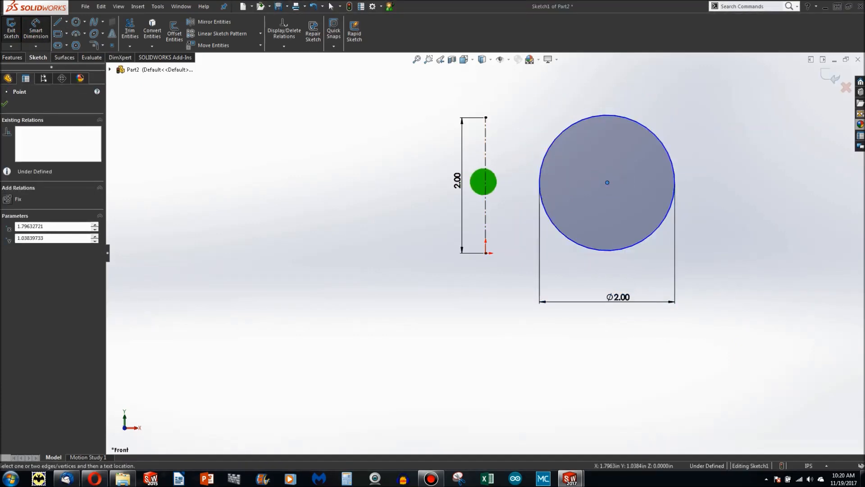
click(485, 182)
click(510, 161)
text(1.75)
key(Return)
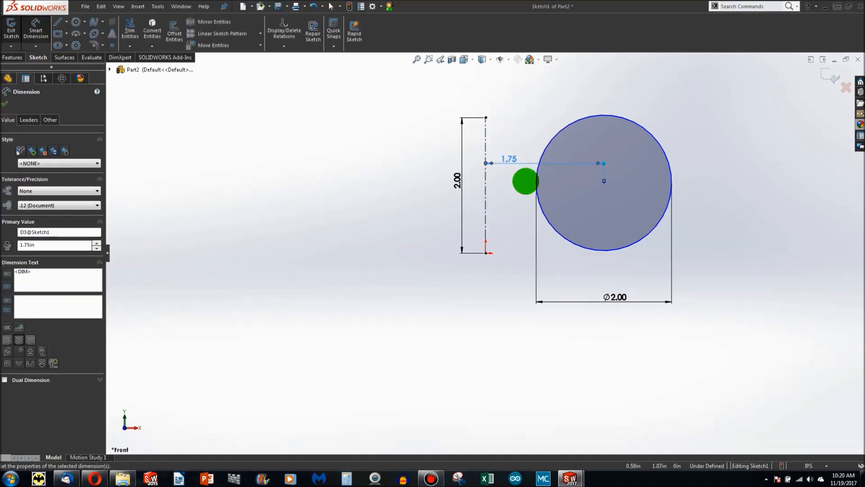
click(311, 153)
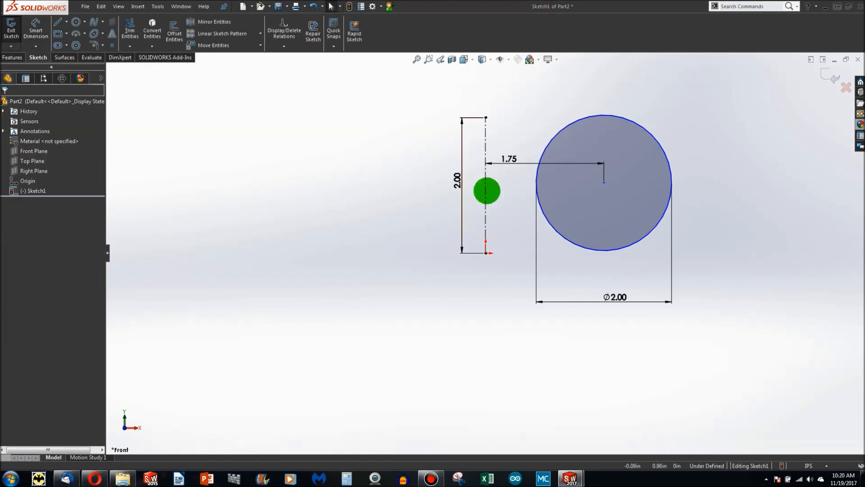
Add a horizontal relation between the centerline's midpoint and the circle's center.
right_click(483, 193)
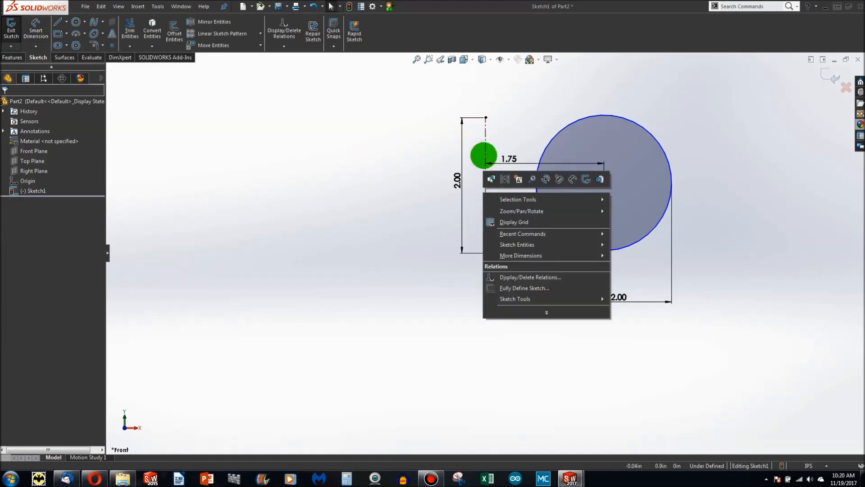
right_click(485, 150)
click(509, 161)
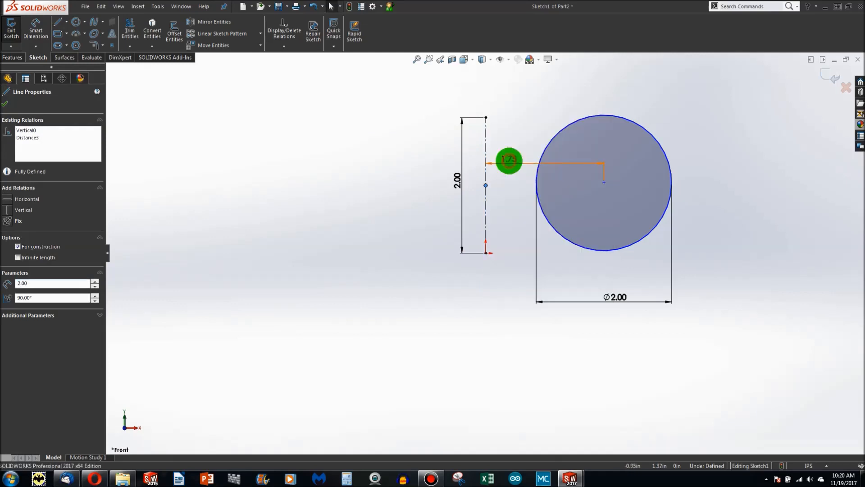
ctrl+click(604, 183)
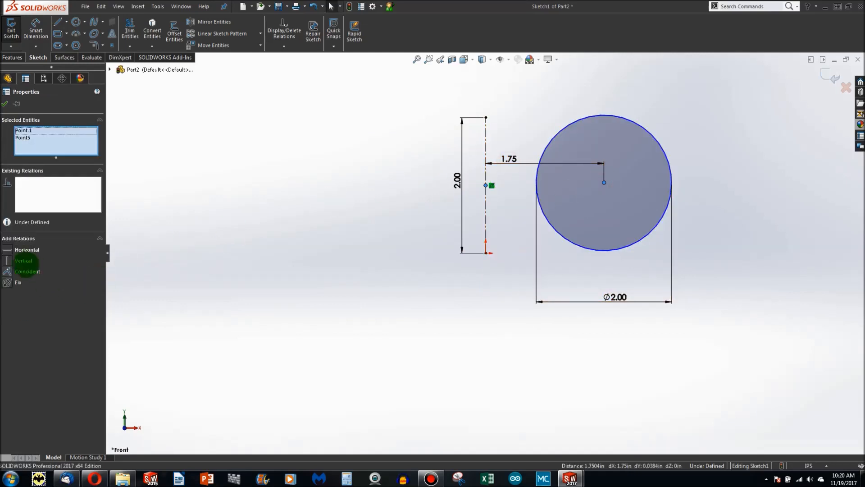
click(7, 249)
click(174, 282)
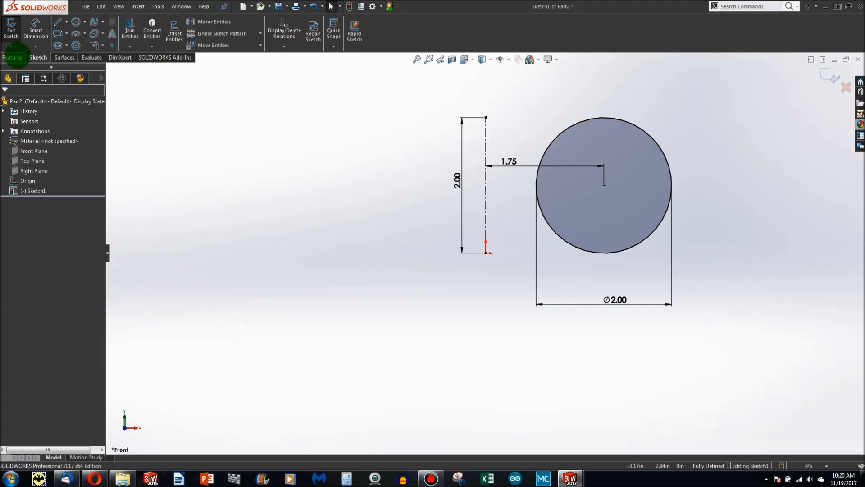
Revolve the circle 360 degrees about the vertical centerline as a blind boss to form a solid ring.
click(17, 55)
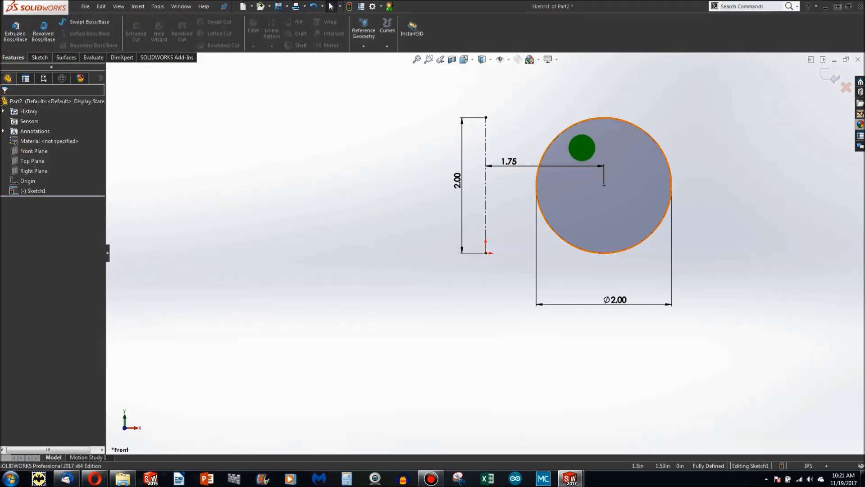
scroll(537, 131, down, 1)
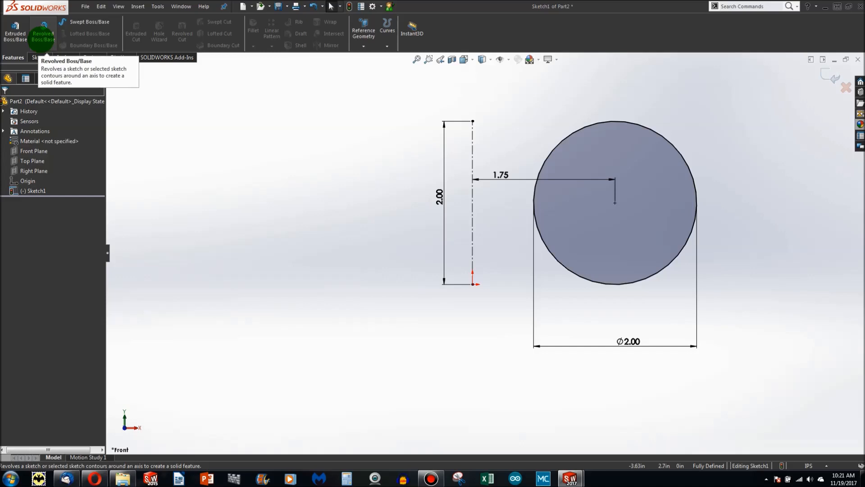
click(43, 35)
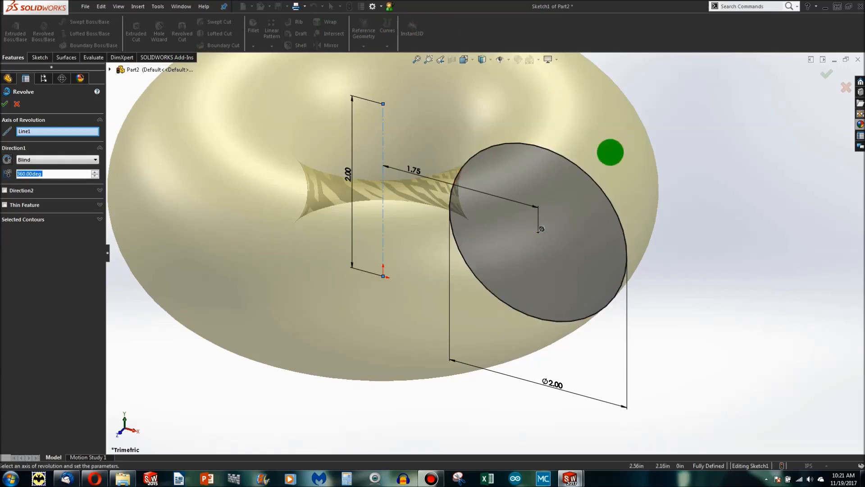
scroll(464, 155, down, 3)
scroll(498, 242, up, 1)
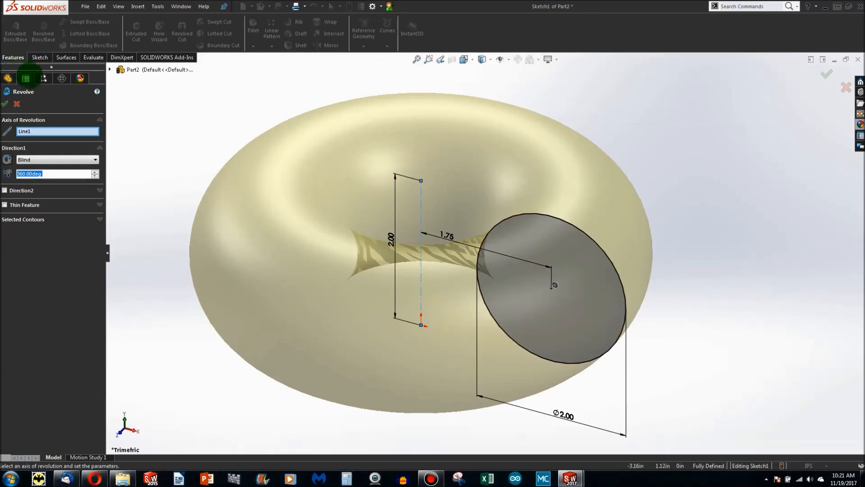
click(5, 104)
middle_drag(468, 209, 267, 198)
scroll(468, 232, down, 1)
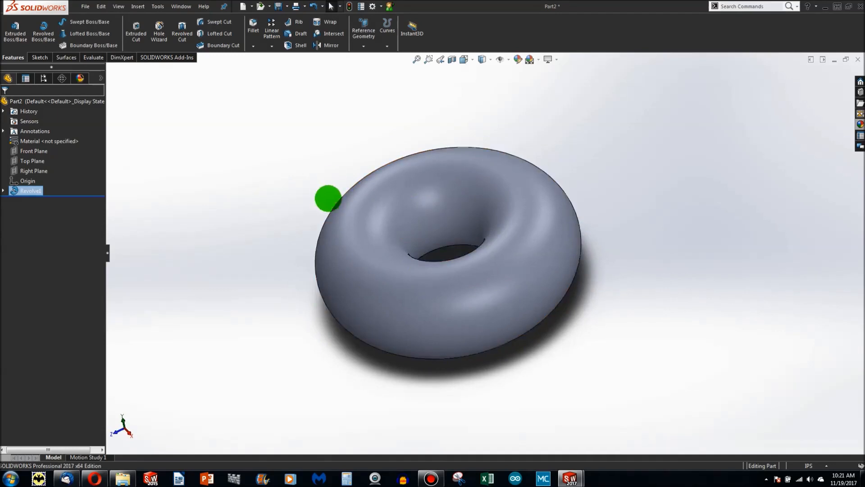
Edit the revolve feature and set its Direction 1 angle to 180 degrees.
right_click(25, 190)
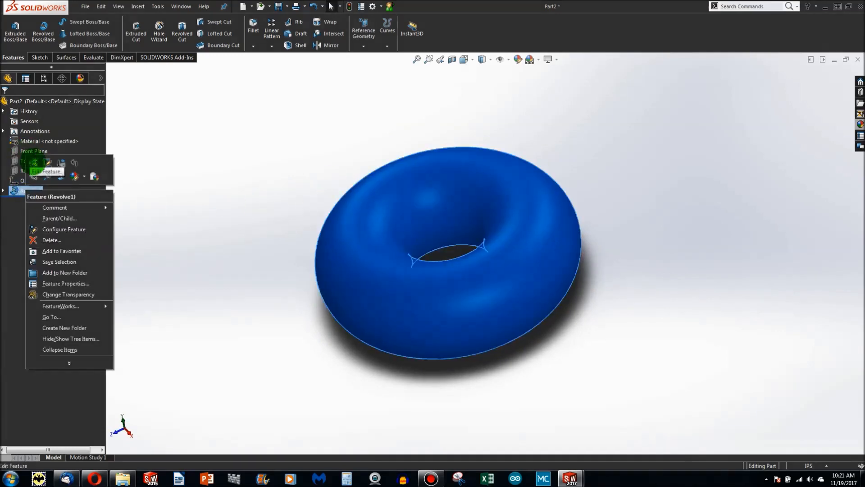
click(34, 163)
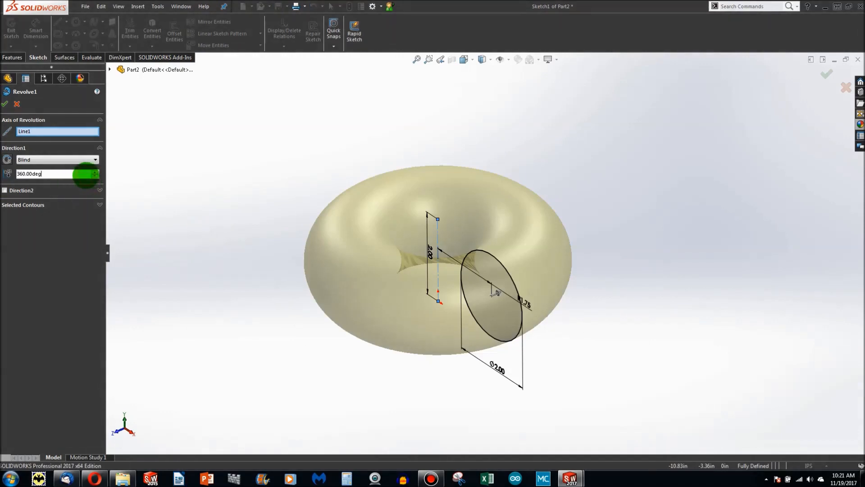
text(180)
key(Return)
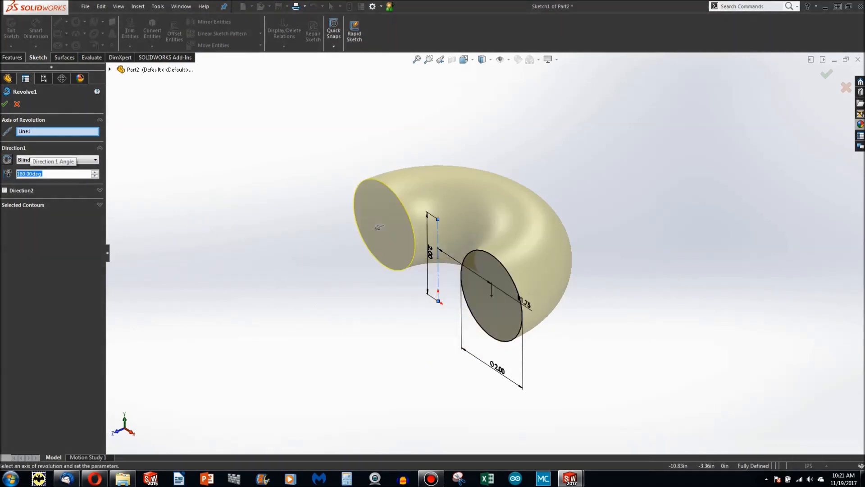
click(5, 103)
middle_drag(284, 170, 422, 93)
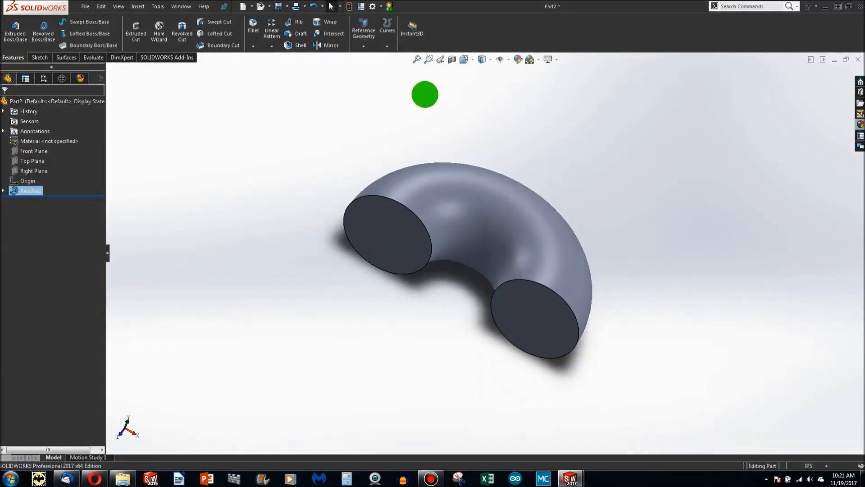
Try a 360-degree angle in the revolve feature and look over its end condition choices.
right_click(21, 192)
click(23, 158)
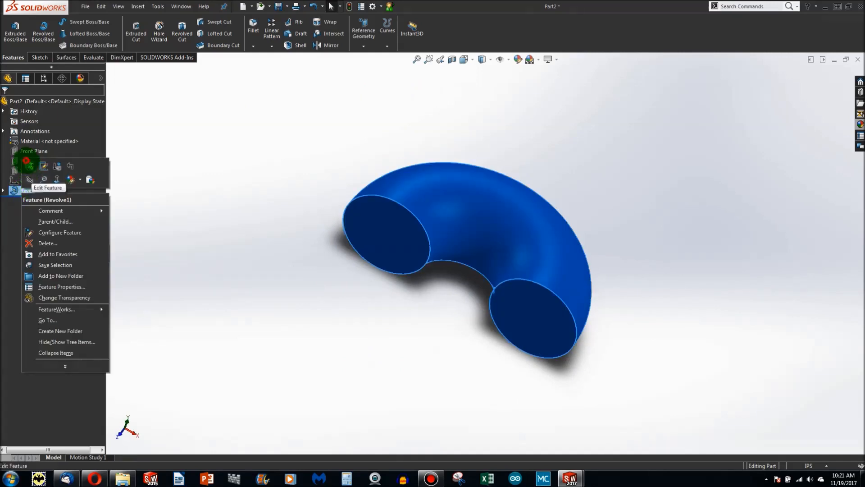
click(51, 174)
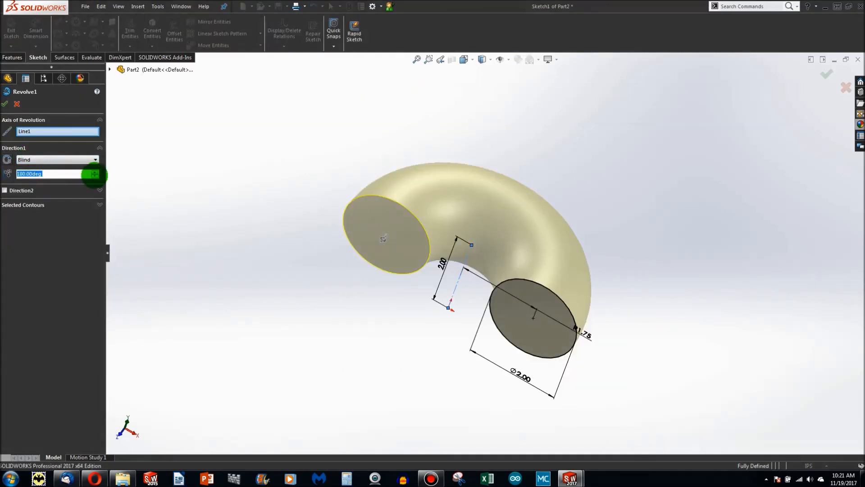
text(360)
key(Return)
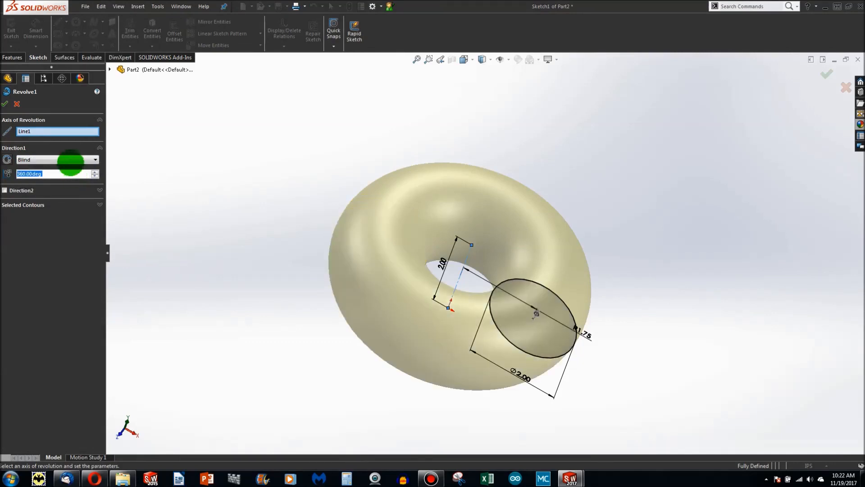
click(70, 160)
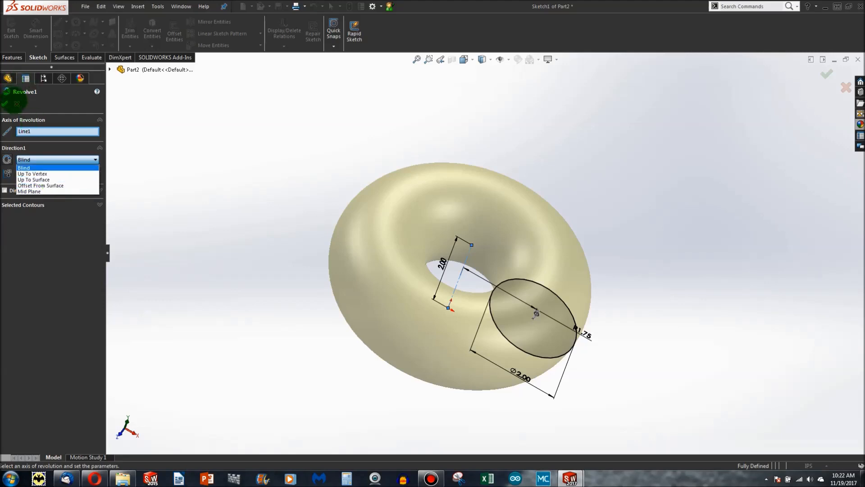
click(36, 107)
click(19, 104)
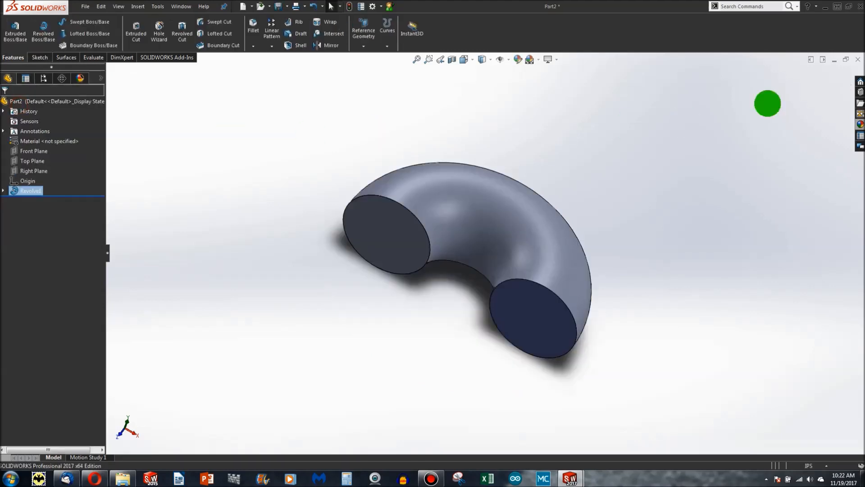
Close Part2 and Part1 without saving to return to the Tape part.
click(858, 60)
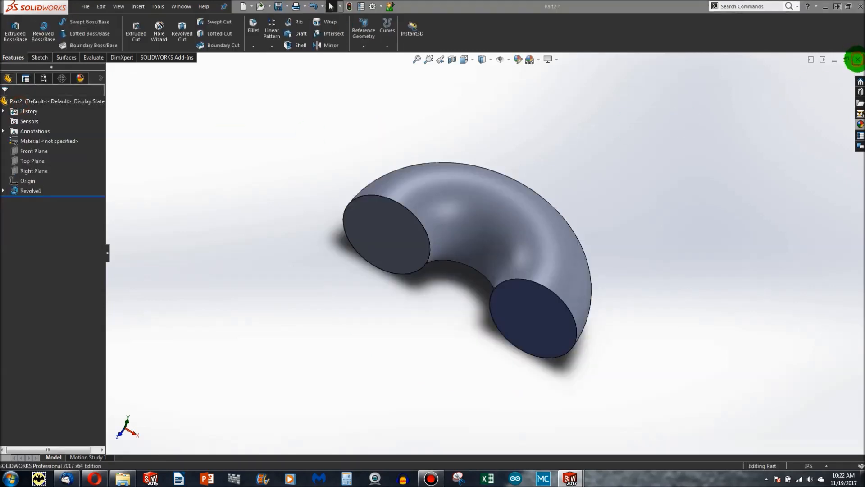
click(448, 240)
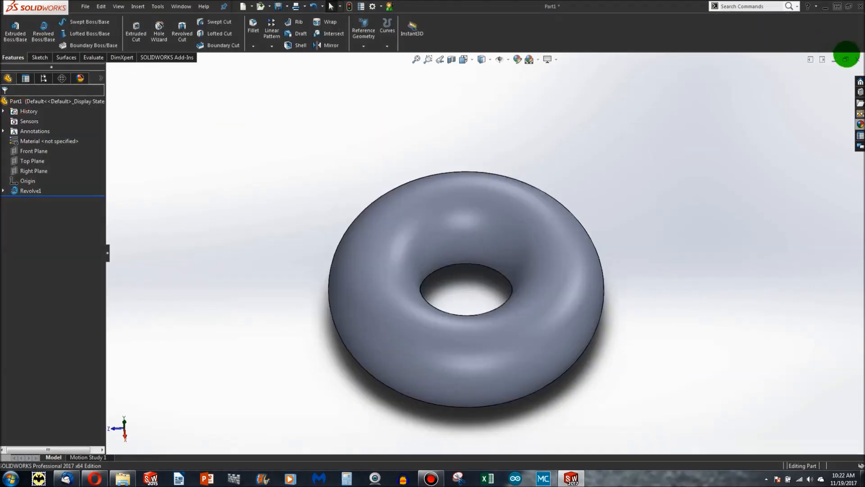
click(857, 59)
click(407, 301)
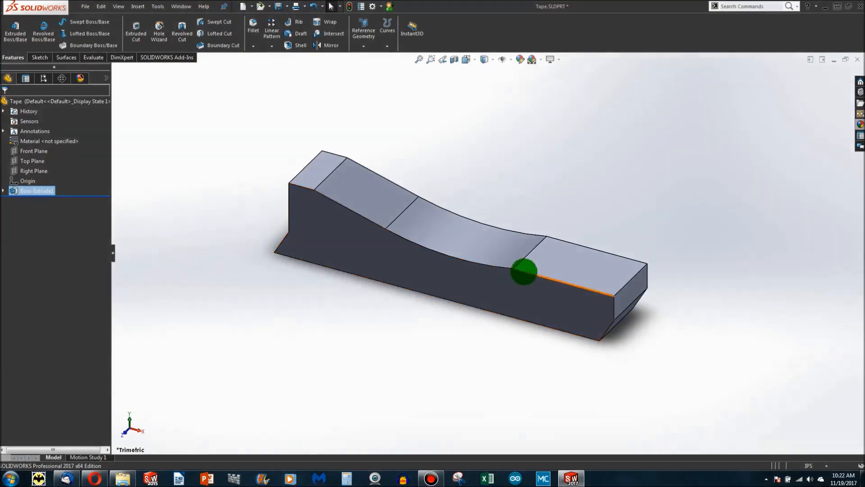
Start a sketch on the Tape part's flat upper face at its low end and draw a circle about 0.42 in in radius there.
scroll(524, 272, down, 3)
click(575, 256)
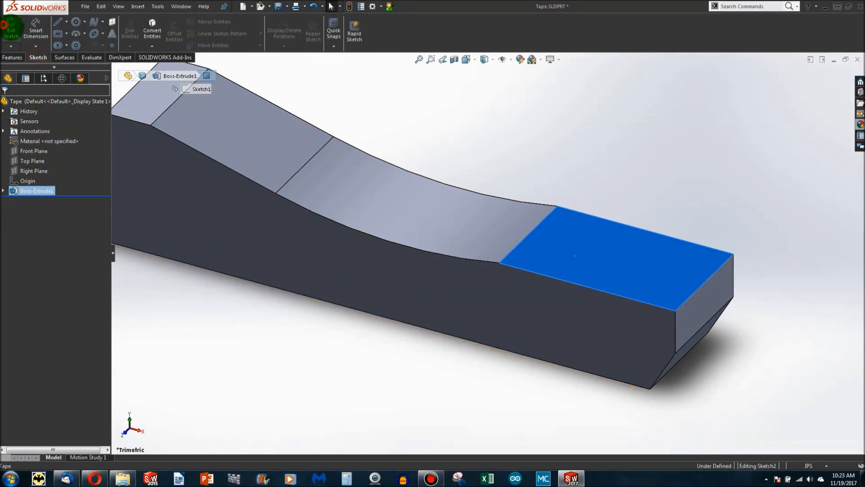
click(76, 22)
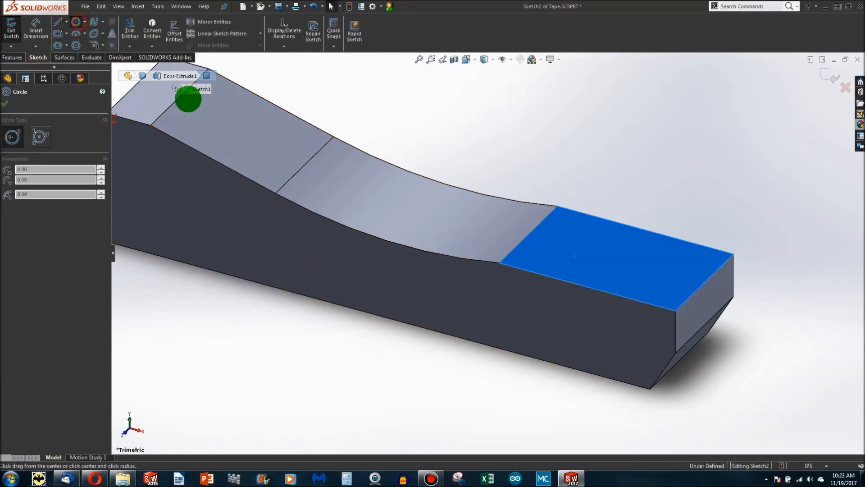
click(630, 261)
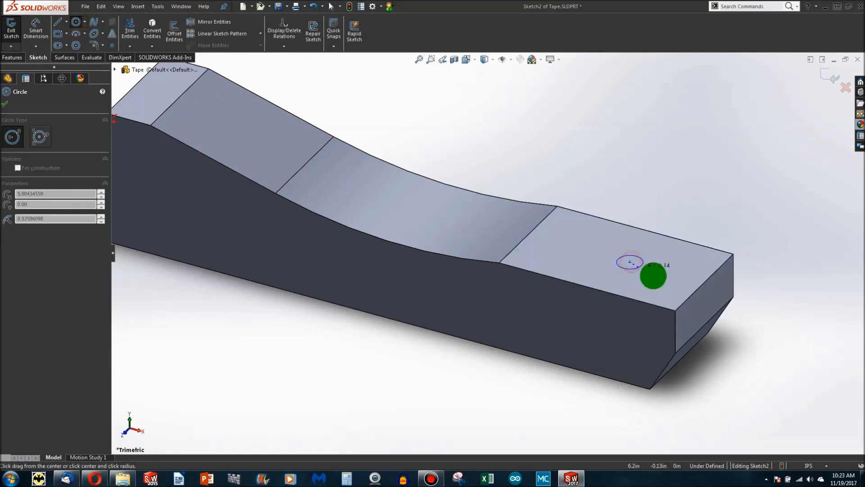
click(658, 279)
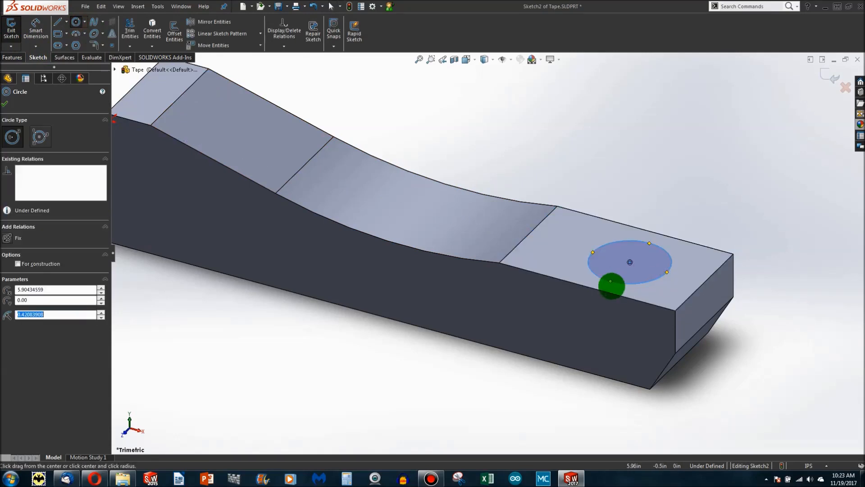
key(Escape)
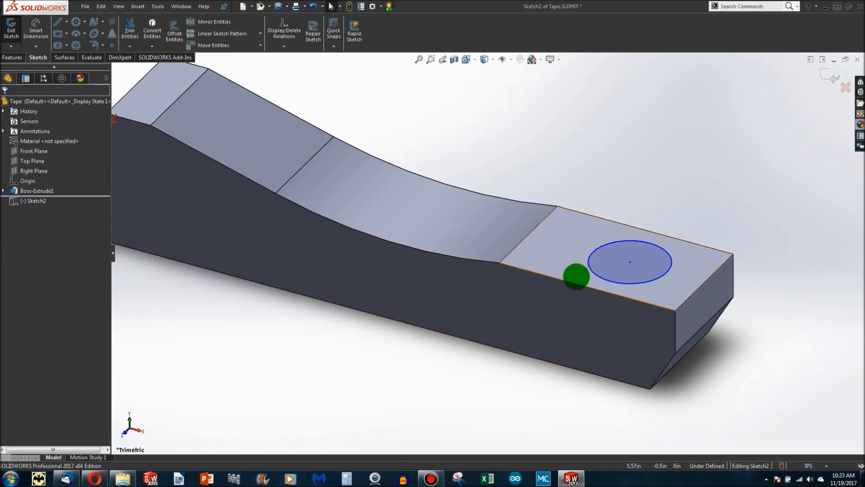
click(576, 277)
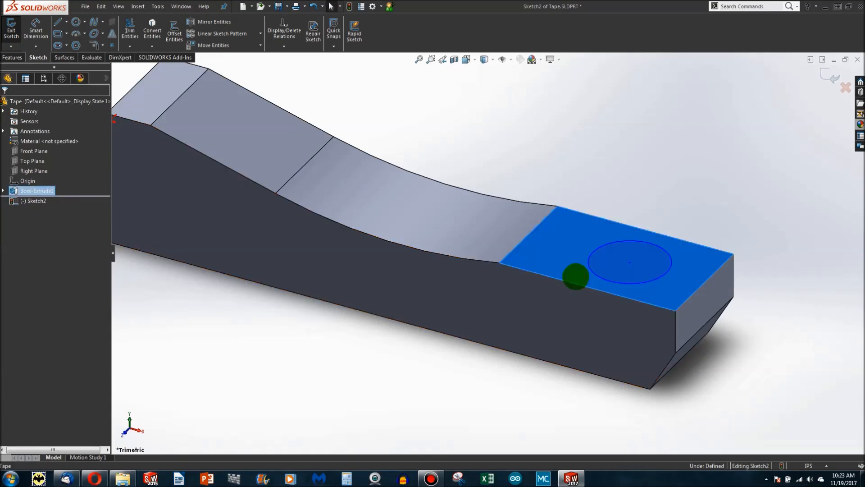
Dimension the circle's centre 0.86 in from the end edge of the Tape part's low upper face.
key(ctrl+8)
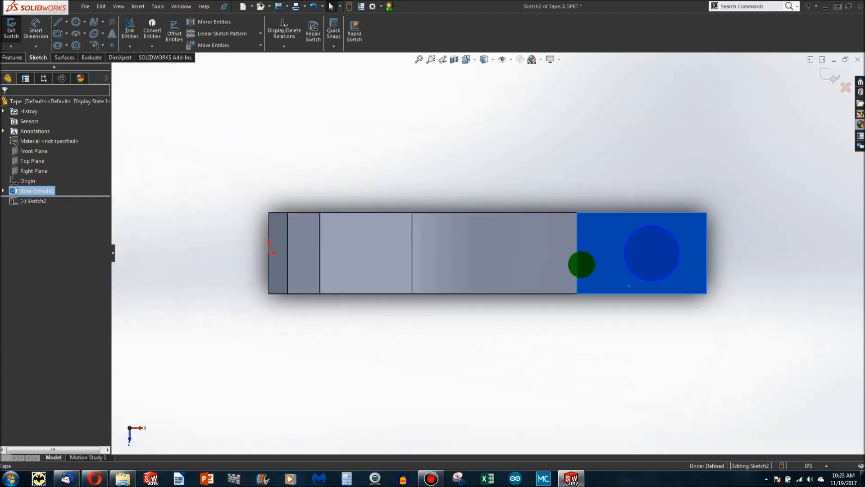
scroll(674, 248, down, 5)
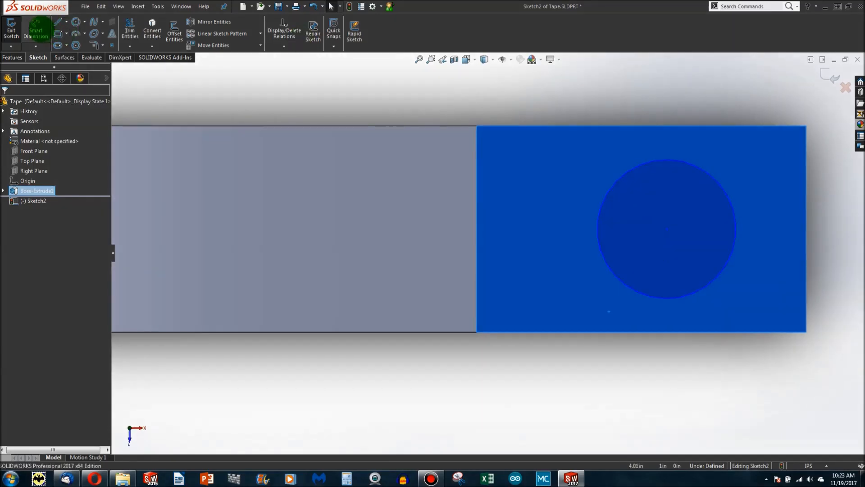
click(731, 222)
click(666, 229)
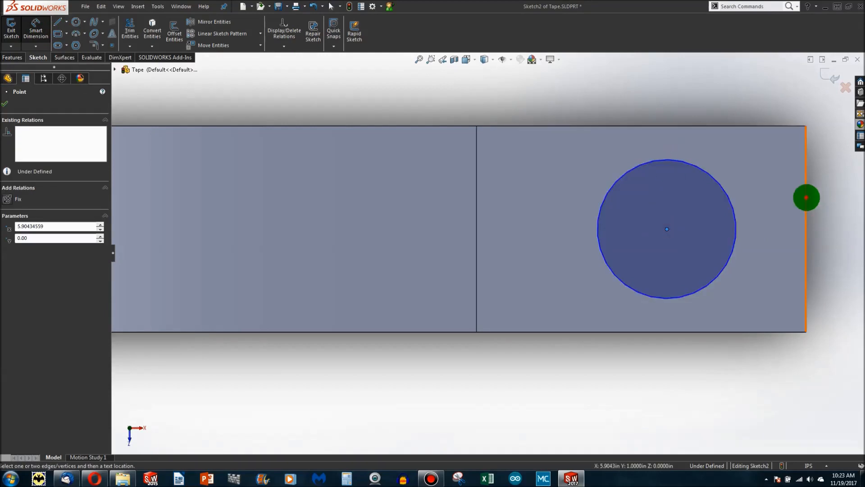
right_drag(807, 198, 750, 93)
click(747, 89)
text(0.86)
key(Return)
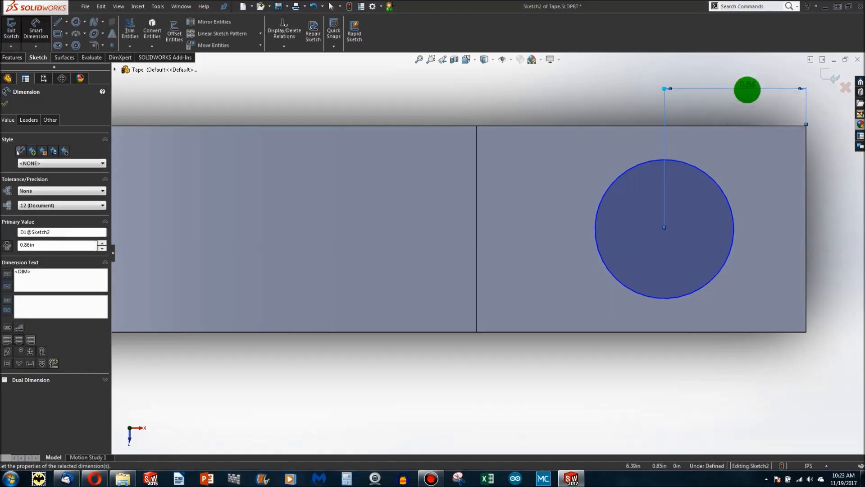
key(Escape)
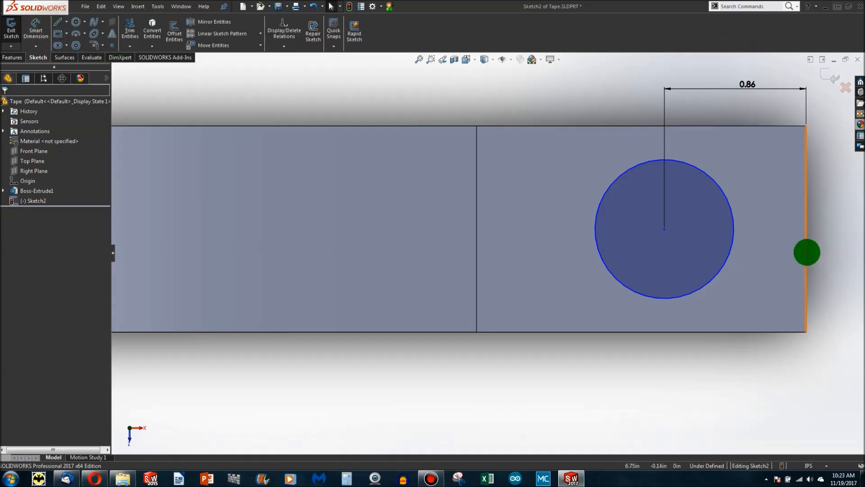
right_click(805, 251)
click(784, 261)
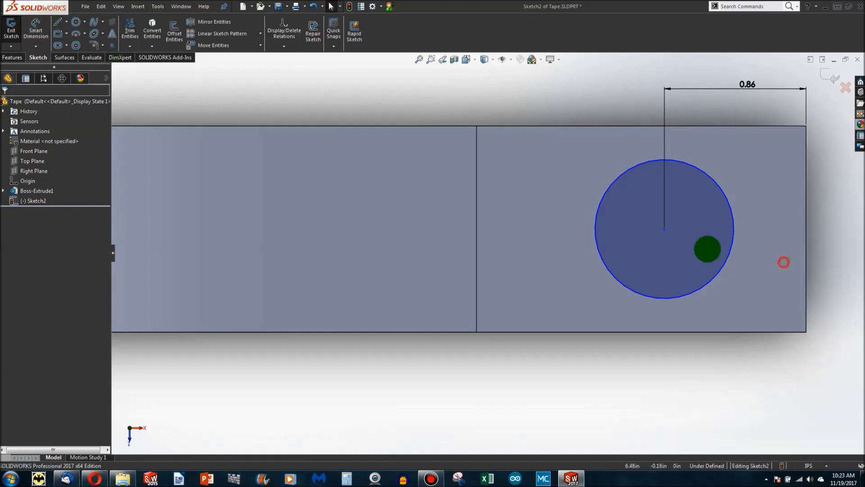
Dimension the circle's diameter as 0.5 in.
click(596, 218)
click(531, 100)
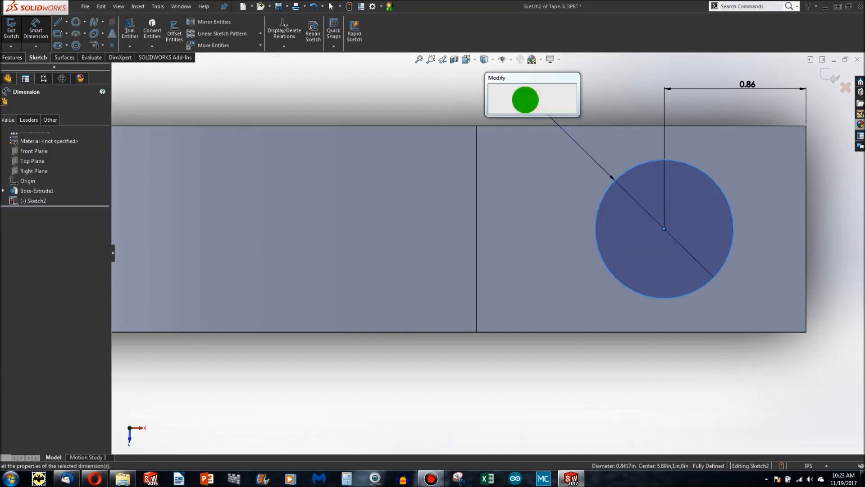
text(0.5)
key(Return)
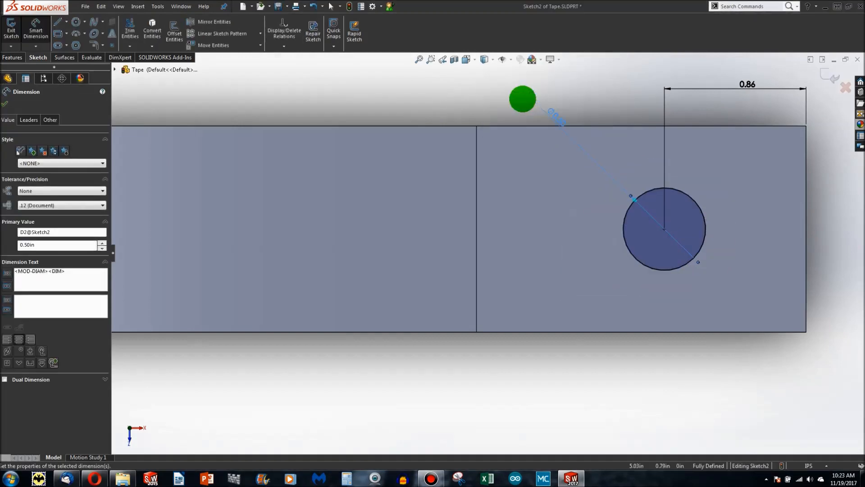
scroll(559, 199, up, 2)
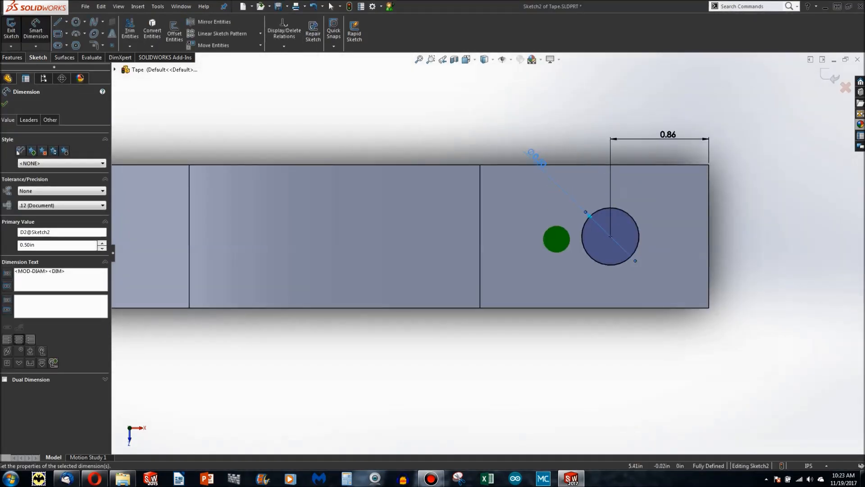
Draw a centerline along the full edge where the curved face meets the flat low face.
click(59, 22)
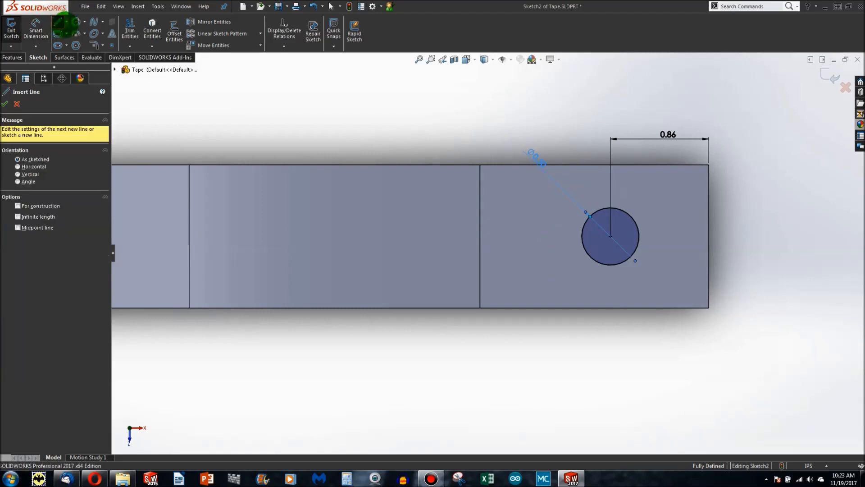
click(71, 21)
click(67, 23)
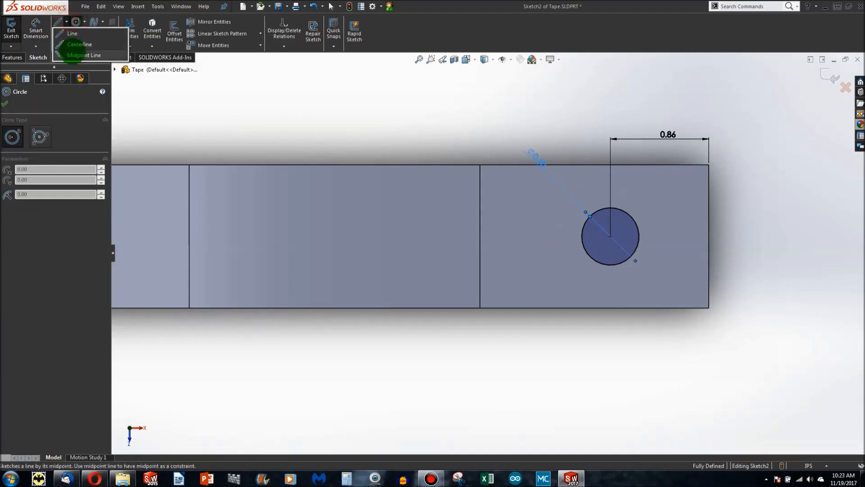
click(71, 45)
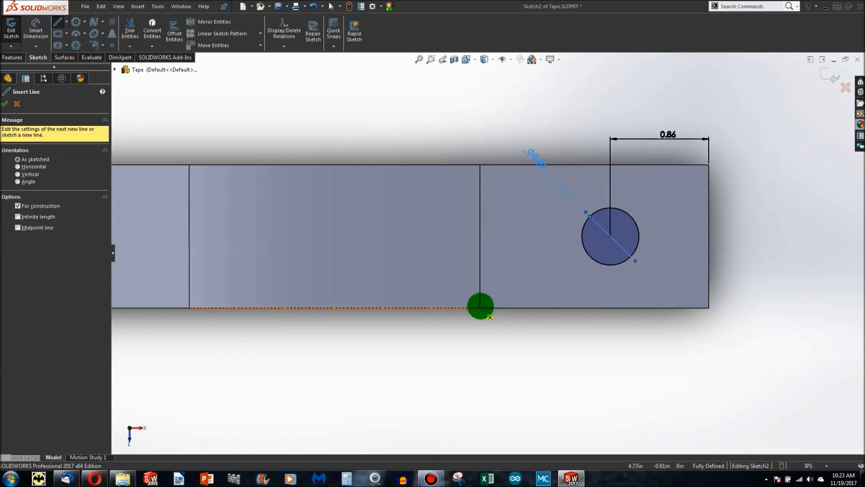
mouse_move(480, 309)
mouse_down()
mouse_move(473, 144)
mouse_move(482, 166)
mouse_up()
click(481, 166)
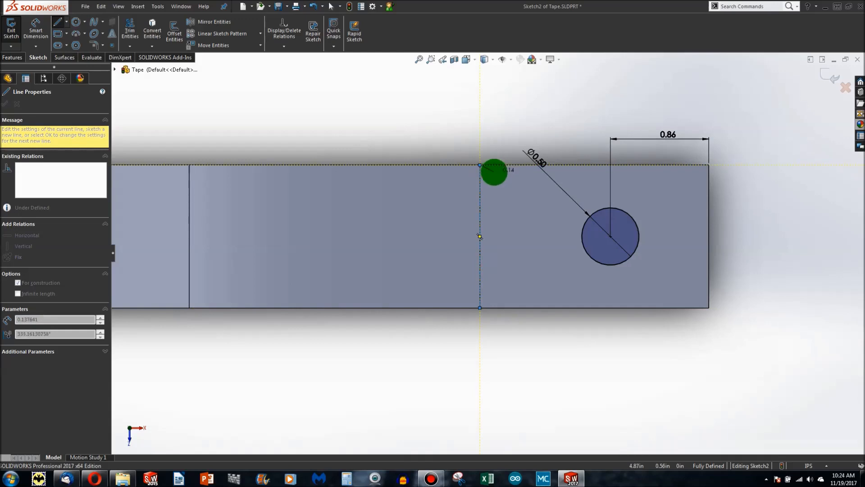
key(Escape)
Start a Revolved Boss/Base of the circle about the centerline and look over its preview through the block.
click(414, 274)
middle_drag(402, 372, 309, 261)
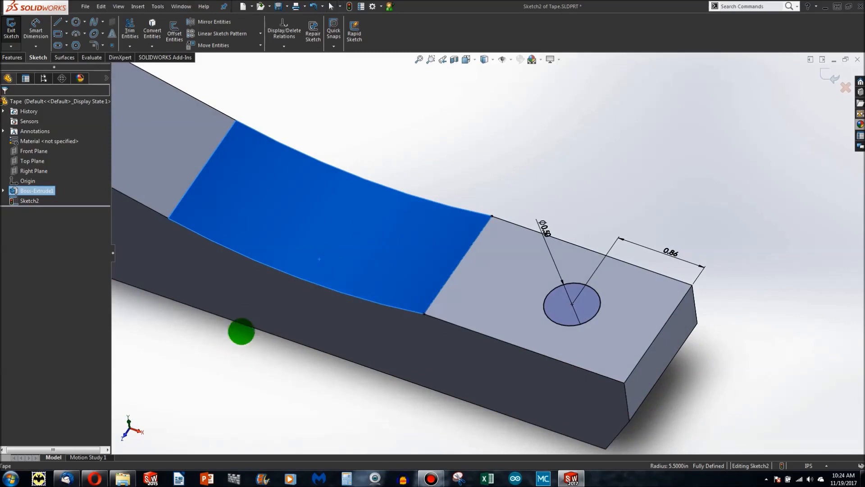
middle_drag(241, 331, 248, 311)
key(Escape)
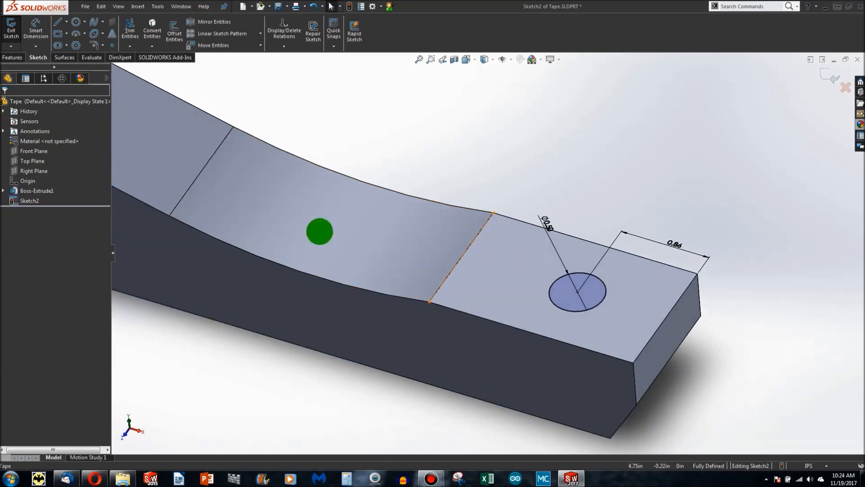
scroll(503, 265, down, 1)
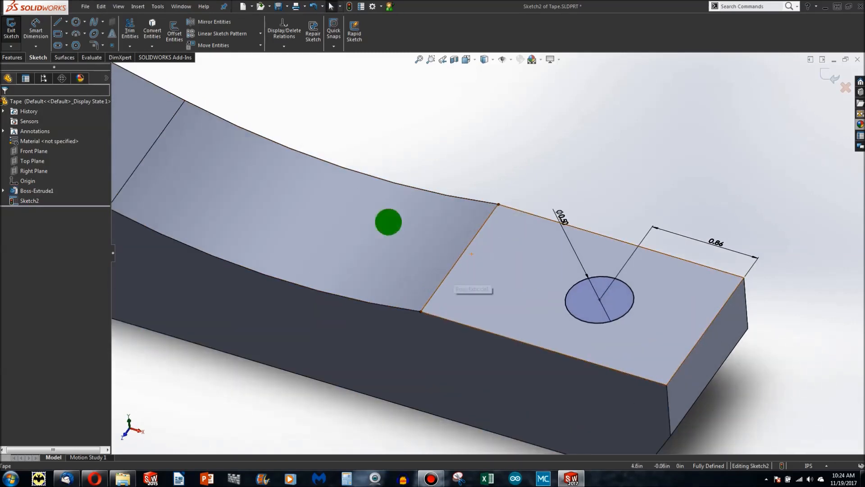
click(12, 57)
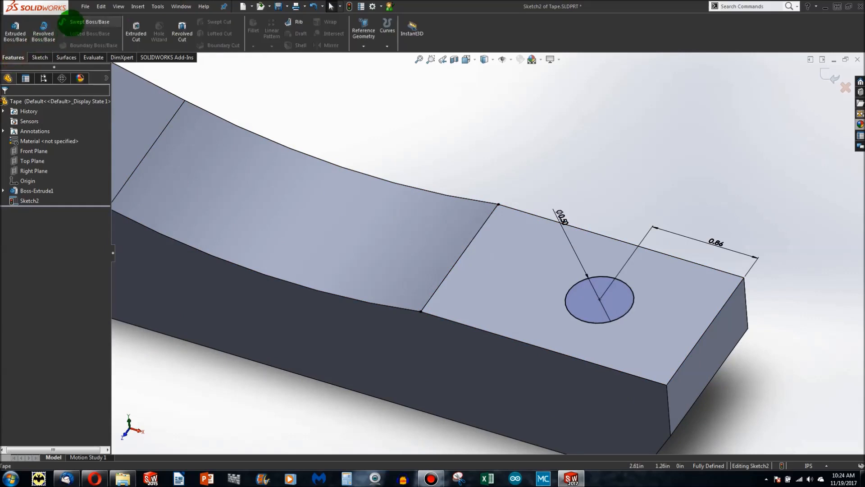
click(43, 31)
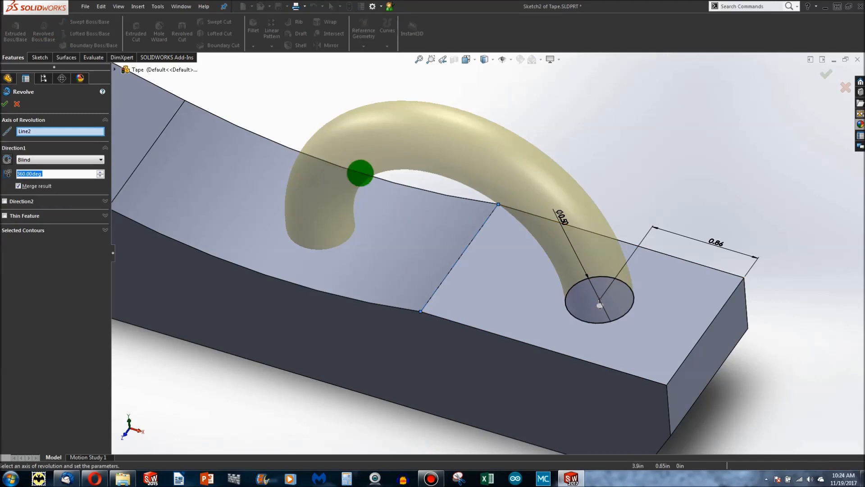
middle_drag(440, 373, 519, 324)
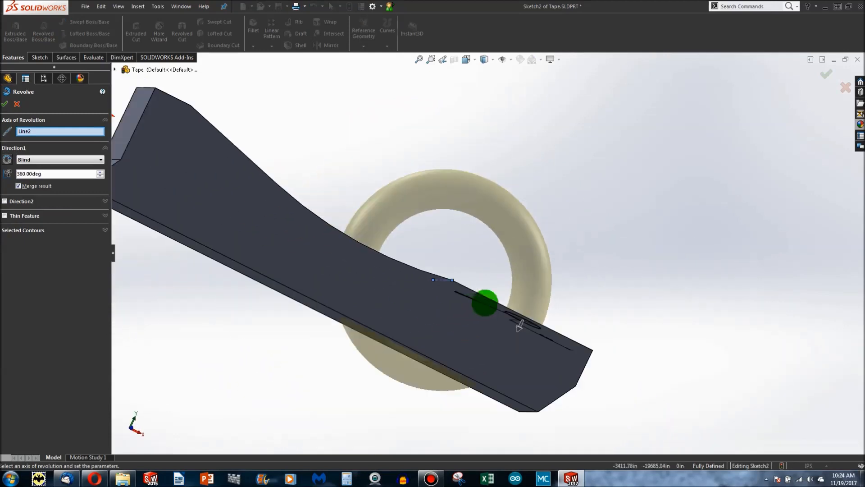
middle_drag(414, 319, 379, 333)
scroll(419, 249, down, 3)
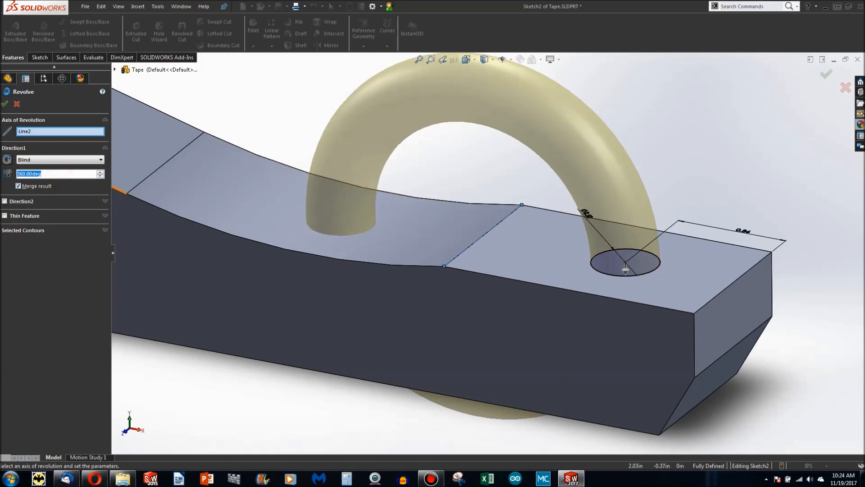
Set the revolve angle to 185 degrees and reverse its direction so it arcs above the part.
text(185)
key(Return)
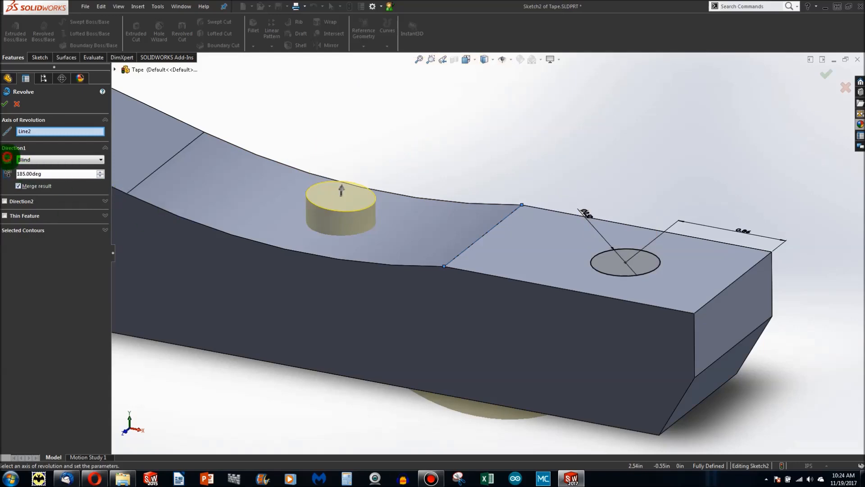
click(8, 157)
middle_drag(352, 264, 377, 231)
mouse_move(305, 243)
middle_down()
mouse_move(276, 266)
mouse_move(508, 213)
mouse_move(197, 175)
middle_up()
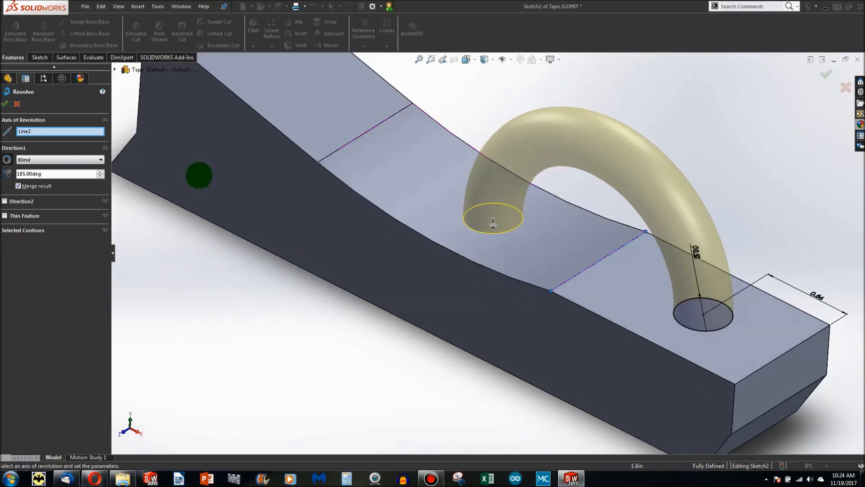
Try the Up To Surface end condition with the curved upper face as the limit and inspect where the revolve meets it.
click(79, 160)
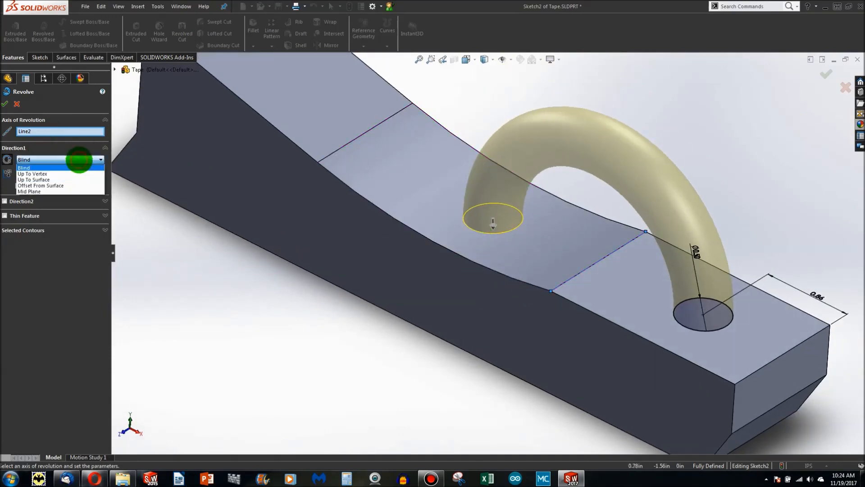
click(58, 179)
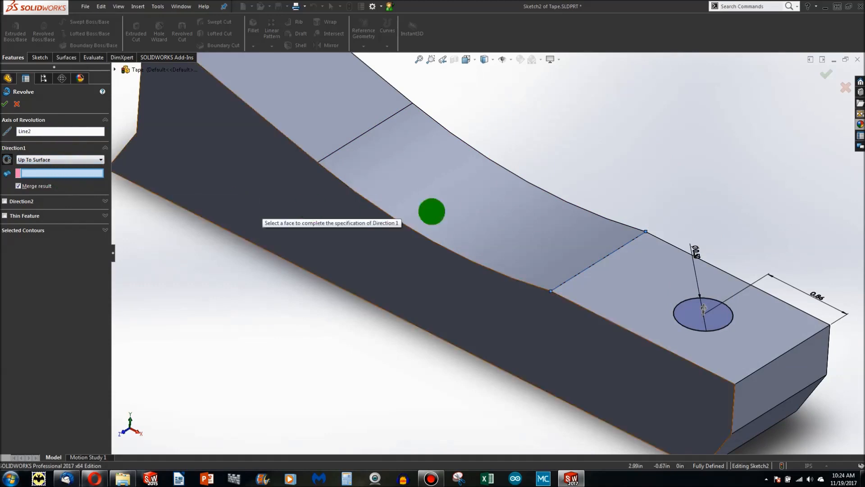
click(485, 217)
scroll(512, 212, down, 3)
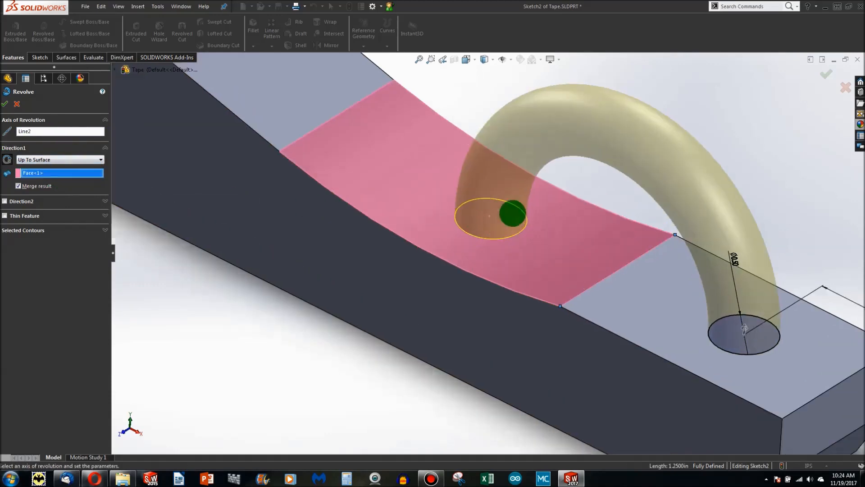
middle_drag(505, 270, 549, 217)
scroll(437, 244, down, 6)
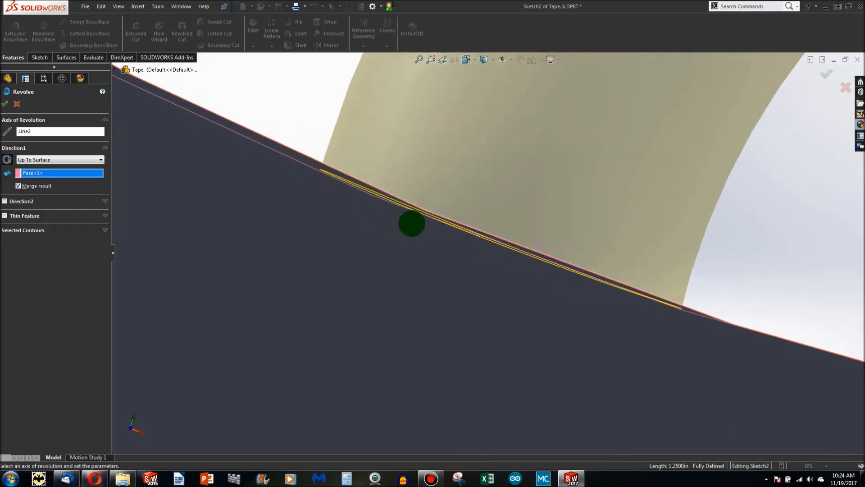
scroll(436, 221, up, 8)
mouse_move(539, 226)
middle_down()
mouse_move(512, 255)
mouse_move(464, 252)
middle_up()
Try the Up To Vertex end condition using the curved face's upper corner, then the corner at the part's high end.
click(35, 160)
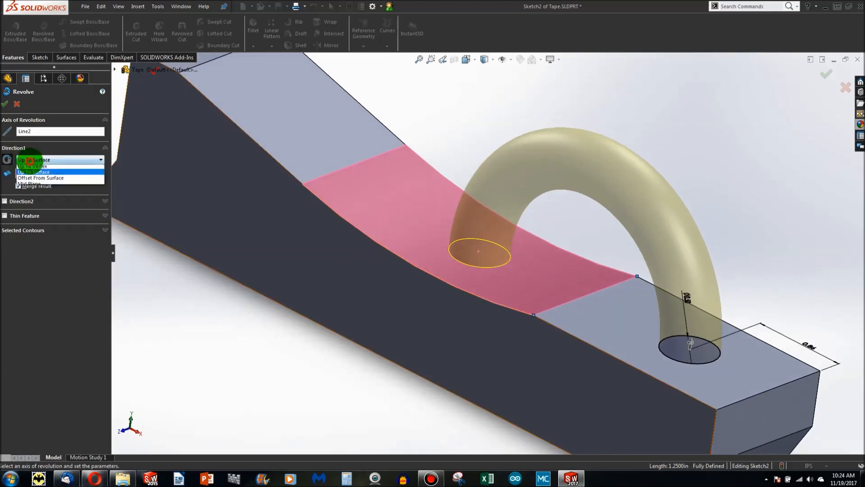
click(49, 173)
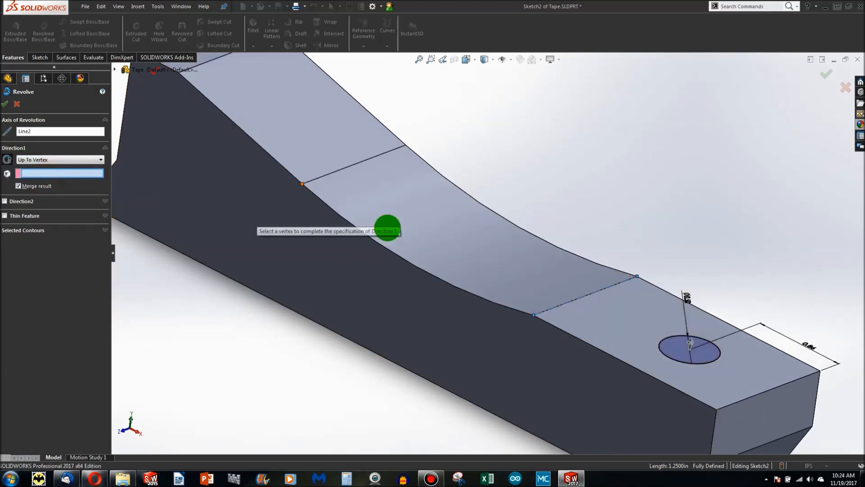
click(324, 175)
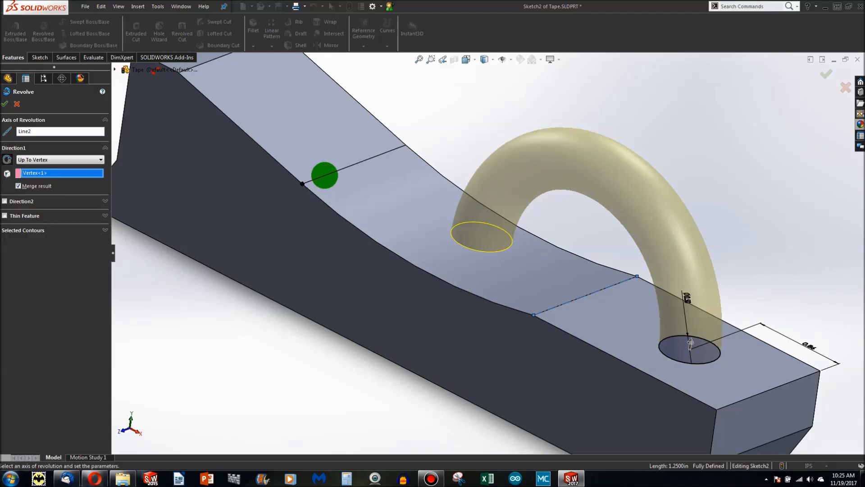
mouse_move(390, 229)
middle_down()
mouse_move(402, 203)
mouse_move(429, 186)
mouse_move(417, 234)
mouse_move(556, 267)
middle_up()
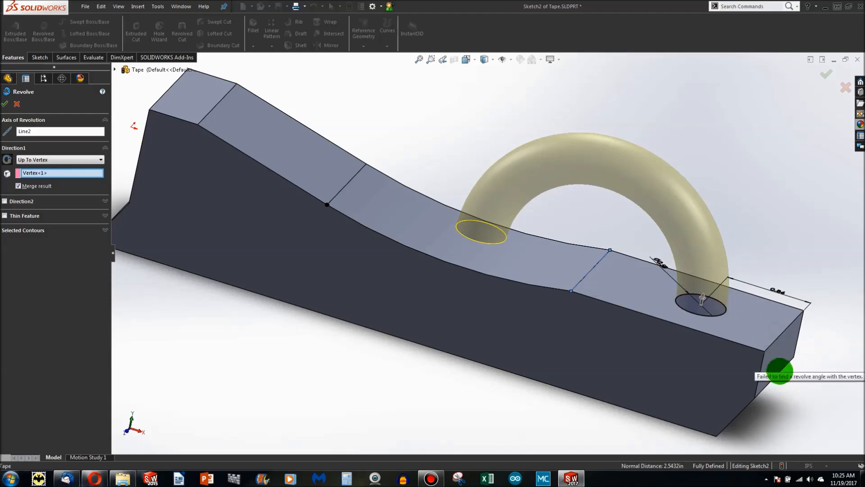
scroll(493, 203, down, 2)
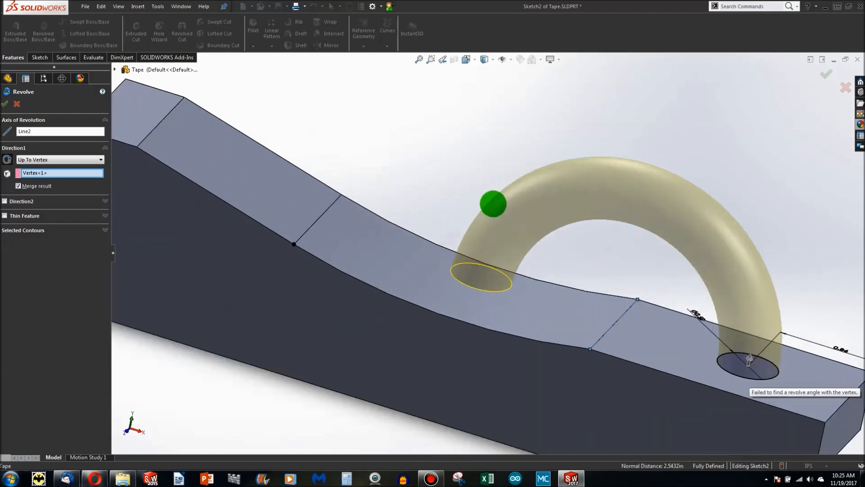
key(z)
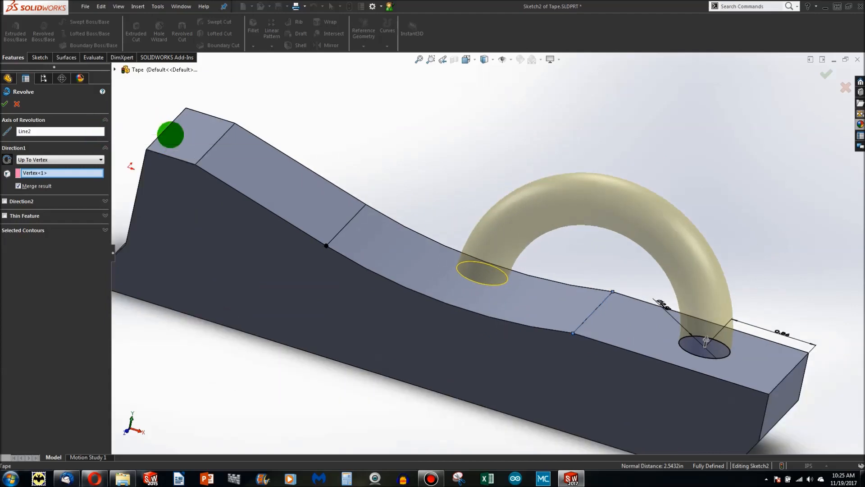
click(167, 130)
middle_drag(417, 293, 133, 124)
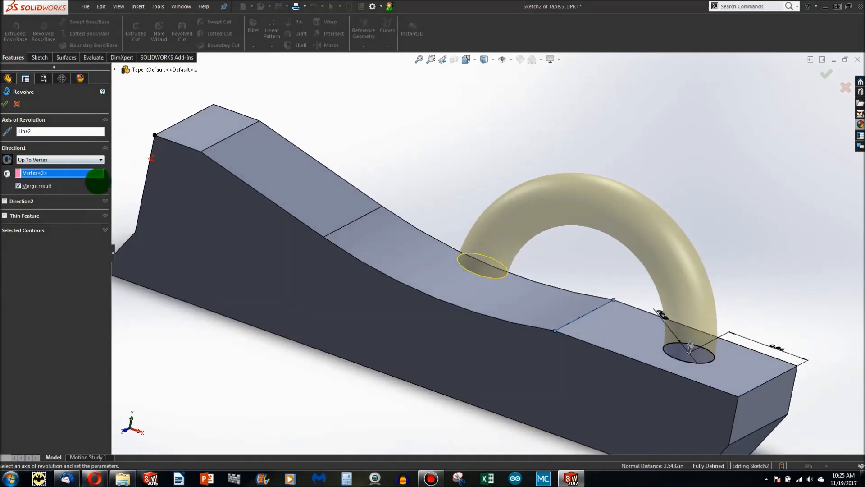
scroll(527, 280, down, 2)
Set the revolve's end condition to Offset From Surface, using the curved upper face with a 0.30 in offset.
click(66, 160)
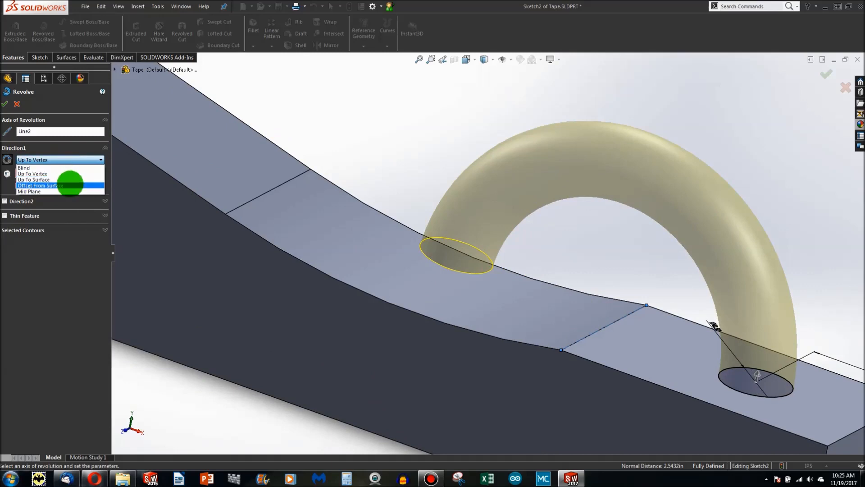
click(69, 185)
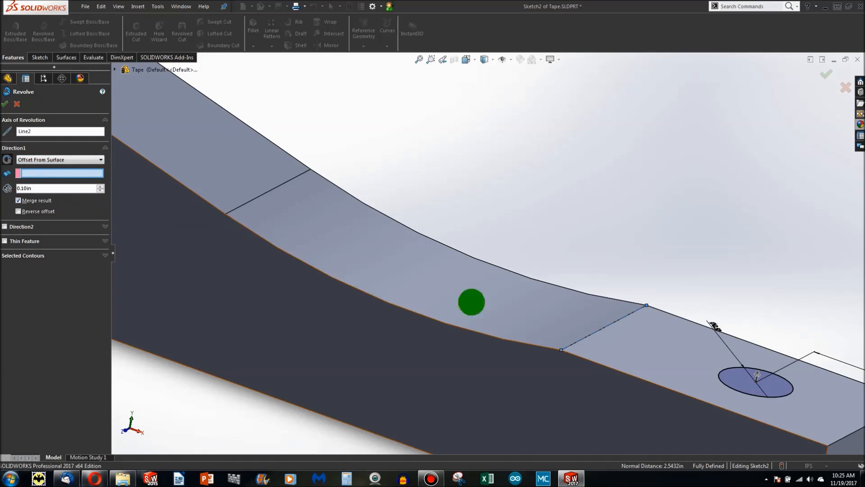
click(538, 321)
middle_drag(506, 308, 526, 276)
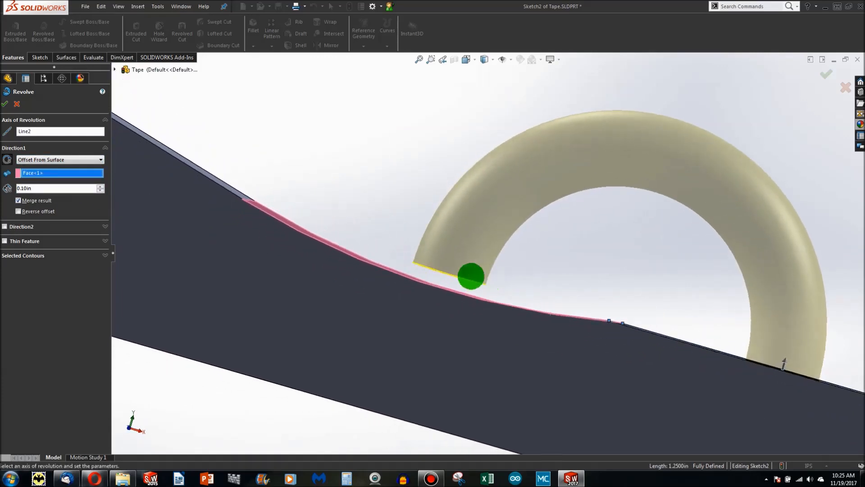
scroll(471, 276, down, 3)
click(100, 186)
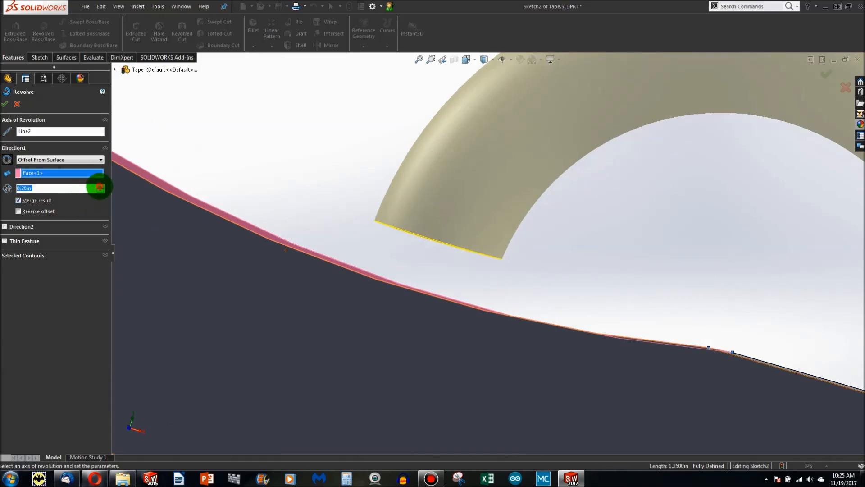
click(99, 186)
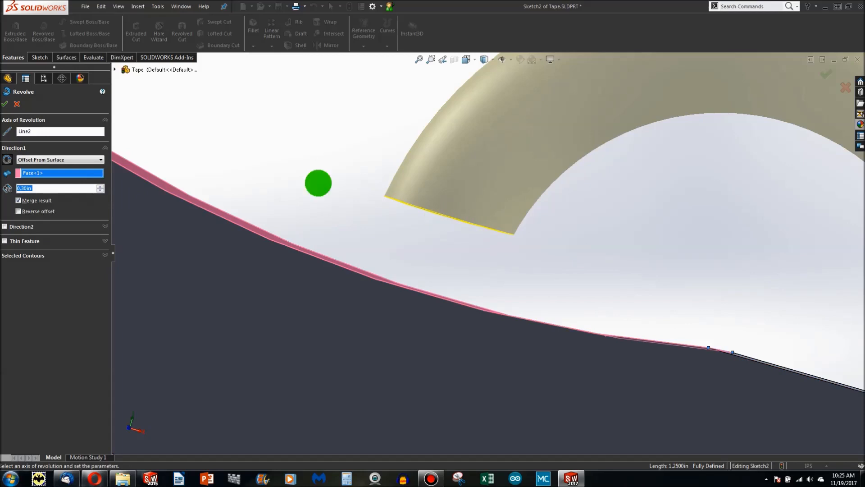
Accept the revolved handle with its surface offset and inspect the finished handle above the curved face.
click(71, 160)
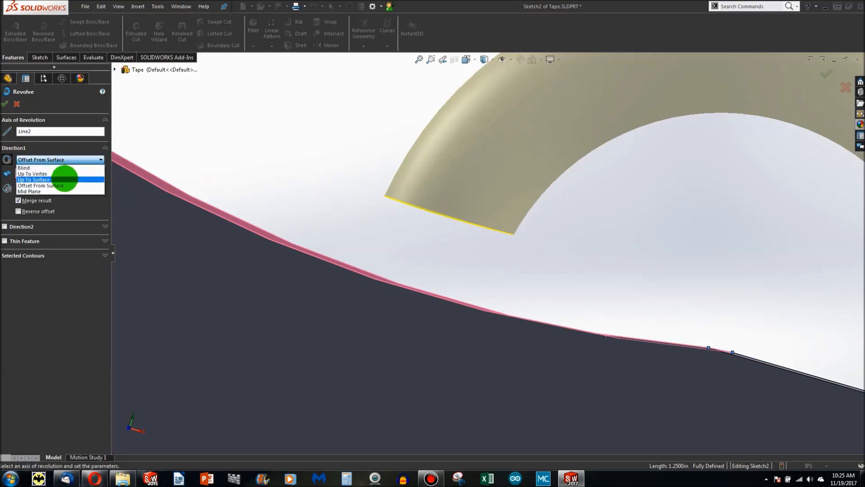
click(9, 111)
scroll(521, 239, up, 5)
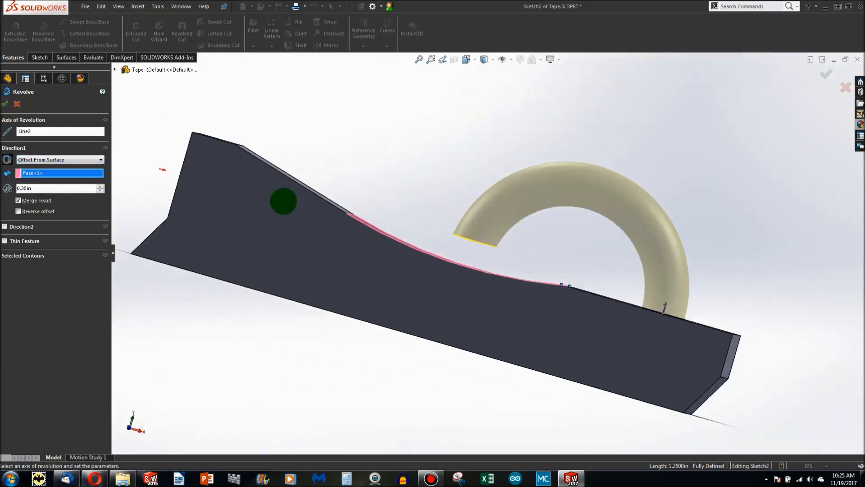
click(6, 105)
middle_drag(576, 329, 566, 409)
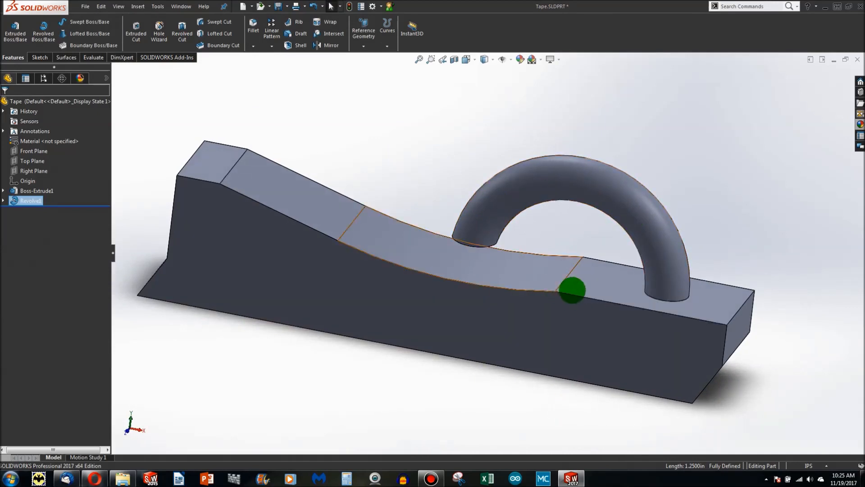
scroll(572, 290, up, 4)
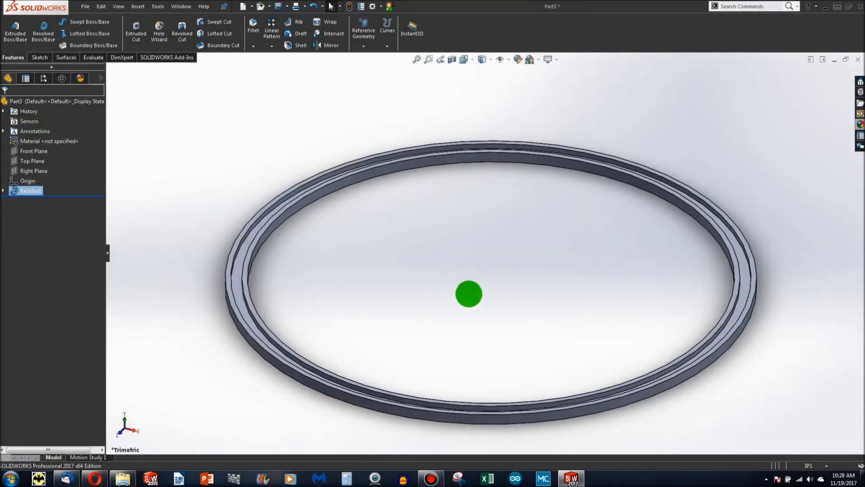
Section the revolved ring in Part3 at the Front Plane and examine its channel-shaped cross-section.
mouse_move(477, 294)
middle_down()
mouse_move(499, 289)
mouse_move(525, 236)
mouse_move(491, 291)
mouse_move(473, 282)
mouse_move(461, 284)
mouse_move(463, 293)
middle_up()
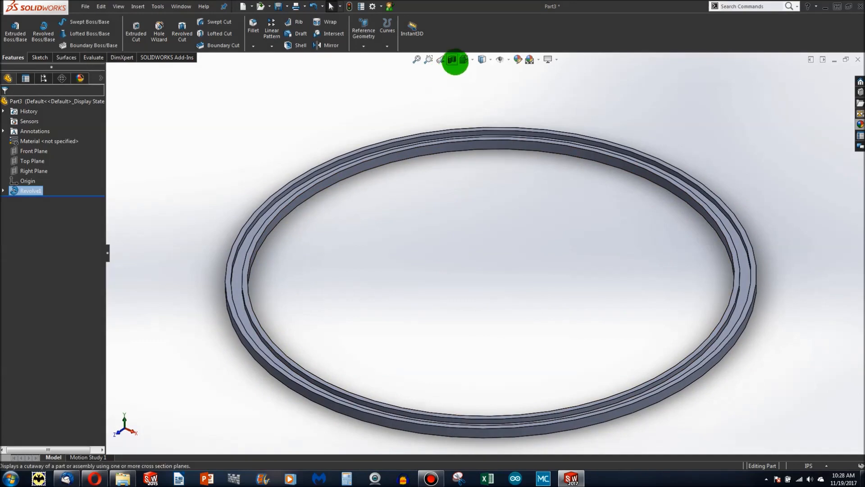
click(452, 59)
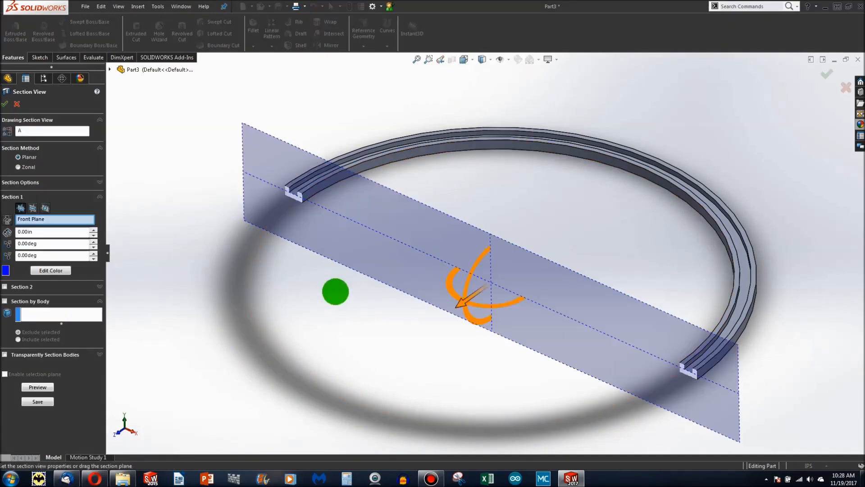
scroll(422, 327, down, 2)
middle_drag(720, 371, 11, 122)
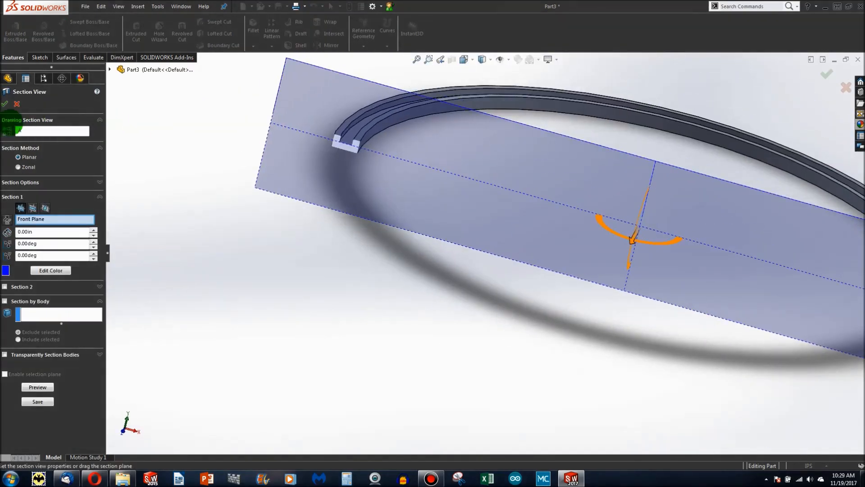
click(5, 103)
middle_drag(539, 212, 473, 226)
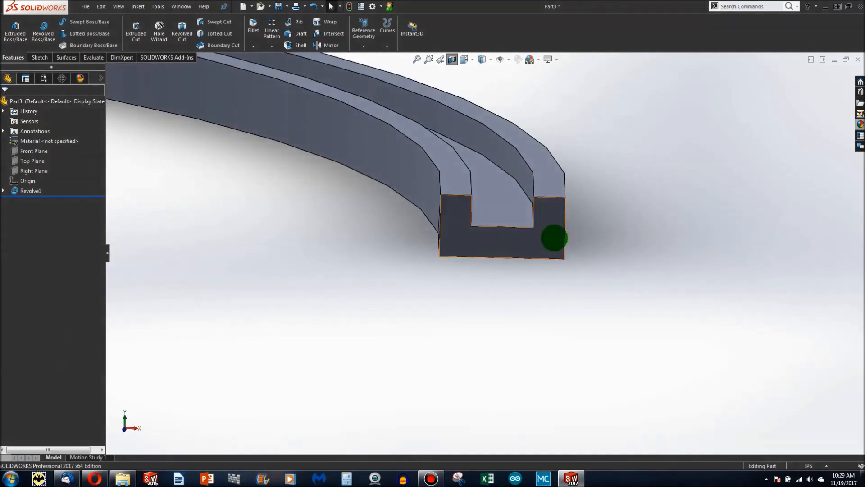
scroll(458, 234, up, 10)
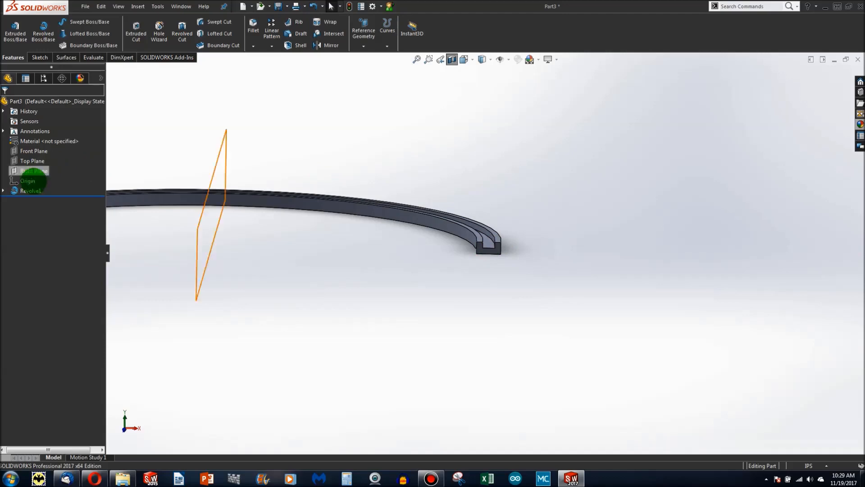
scroll(495, 225, down, 2)
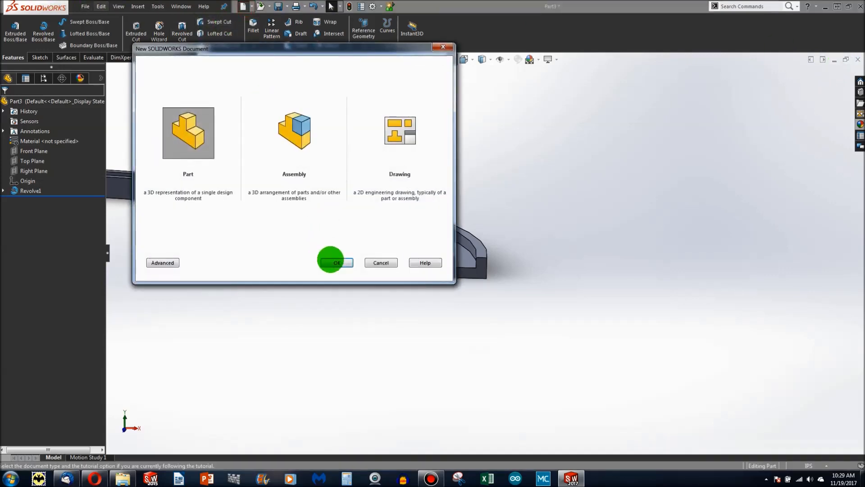
Create a new part and start a sketch on the Front Plane, viewed face-on.
click(328, 261)
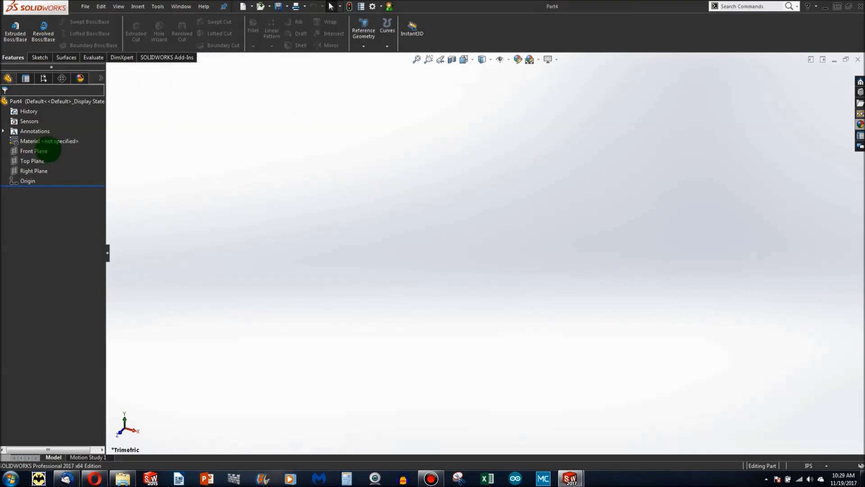
click(43, 151)
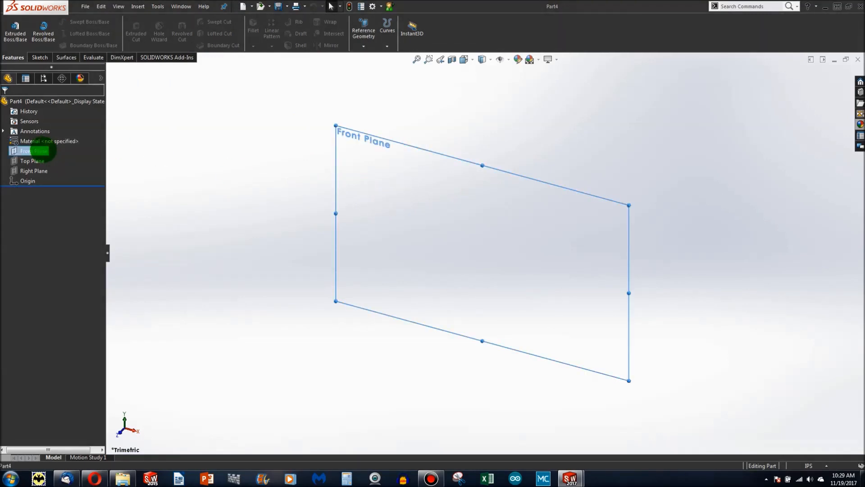
key(ctrl+8)
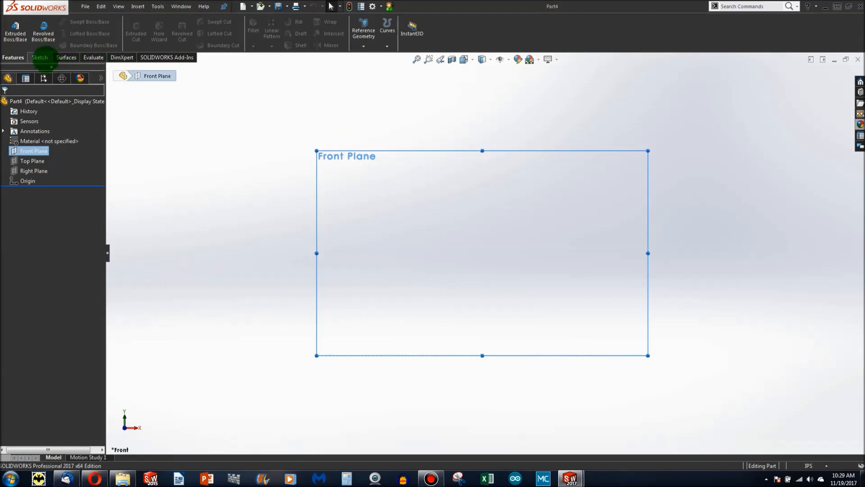
click(43, 58)
click(11, 25)
Draw a vertical centerline upward from the origin and dimension its length to 1 in.
click(66, 21)
click(76, 45)
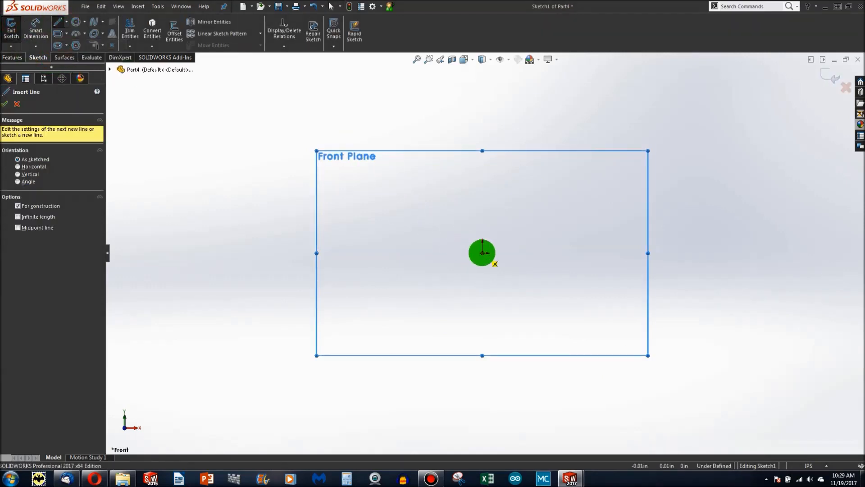
click(482, 253)
click(482, 187)
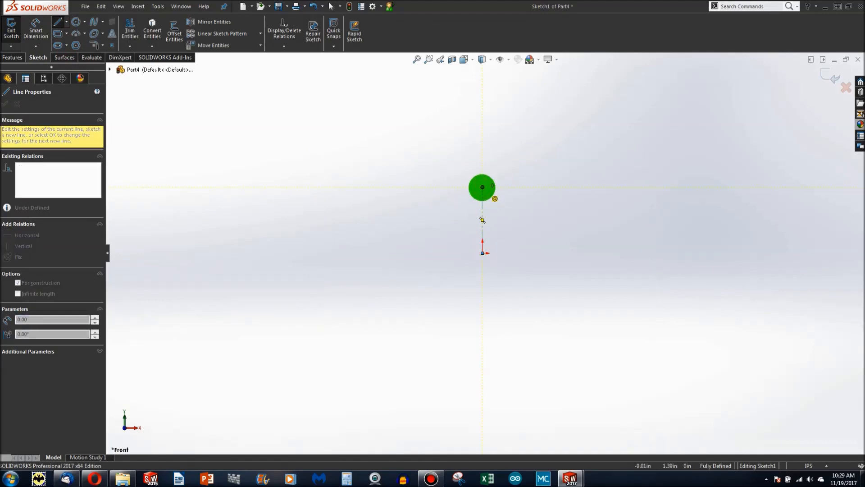
key(Escape)
click(36, 28)
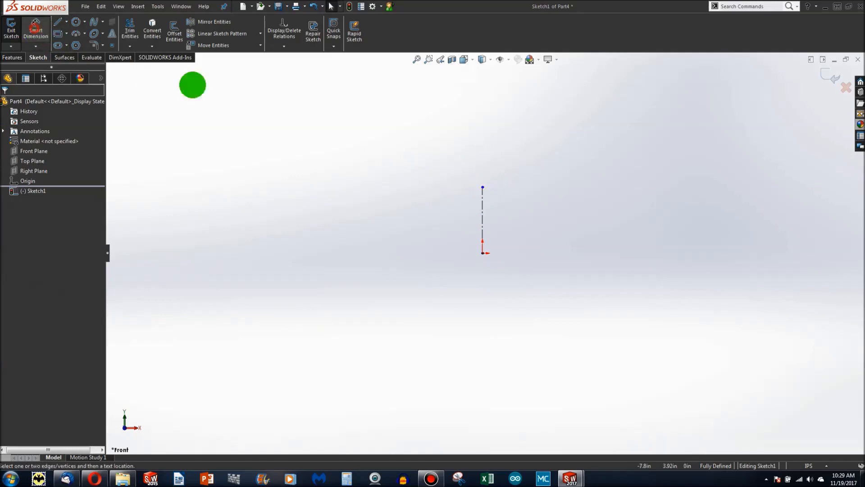
click(482, 209)
click(462, 210)
text(1)
key(Return)
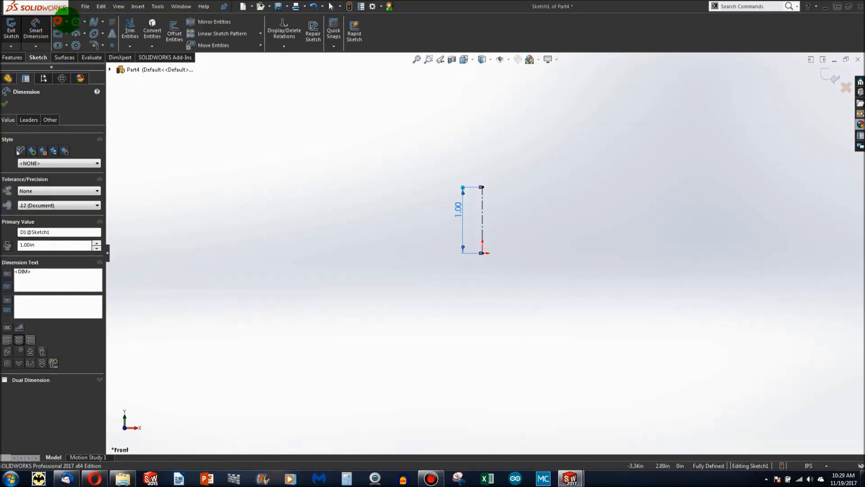
Sketch a closed U-shaped line profile about 0.8 in wide, its base level with the origin and starting about 3.8 in to its right.
click(58, 21)
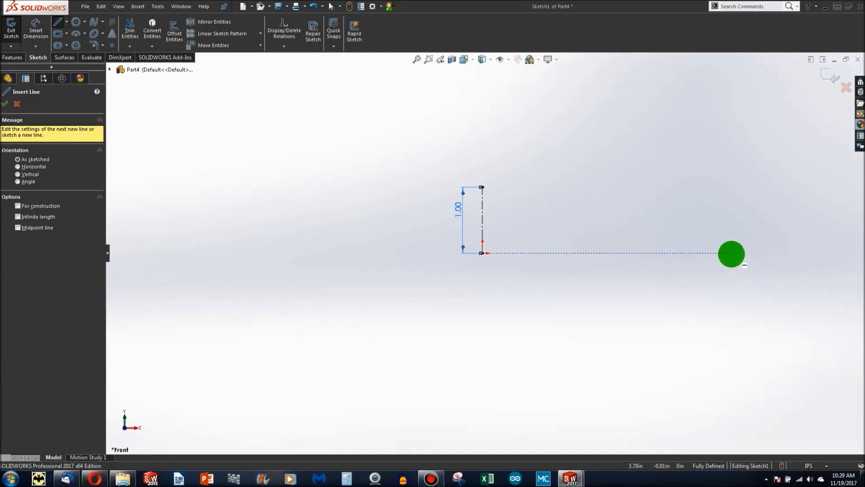
click(732, 253)
click(786, 253)
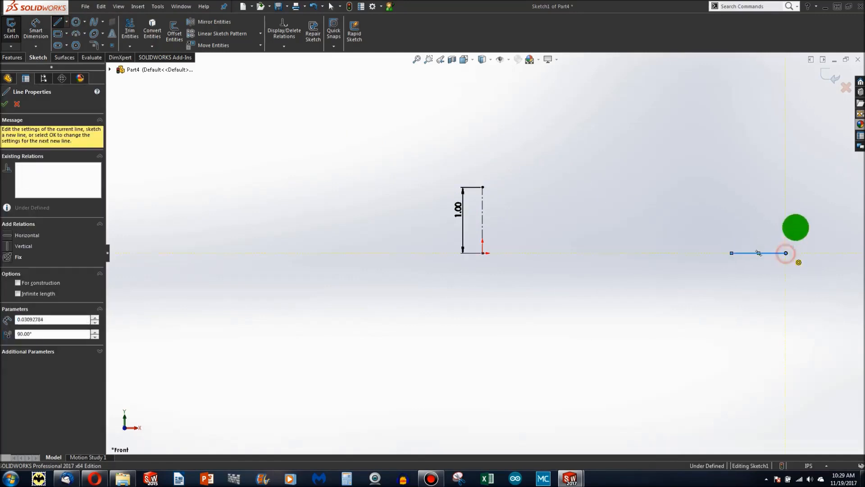
click(786, 217)
click(772, 217)
click(772, 235)
click(752, 235)
click(749, 217)
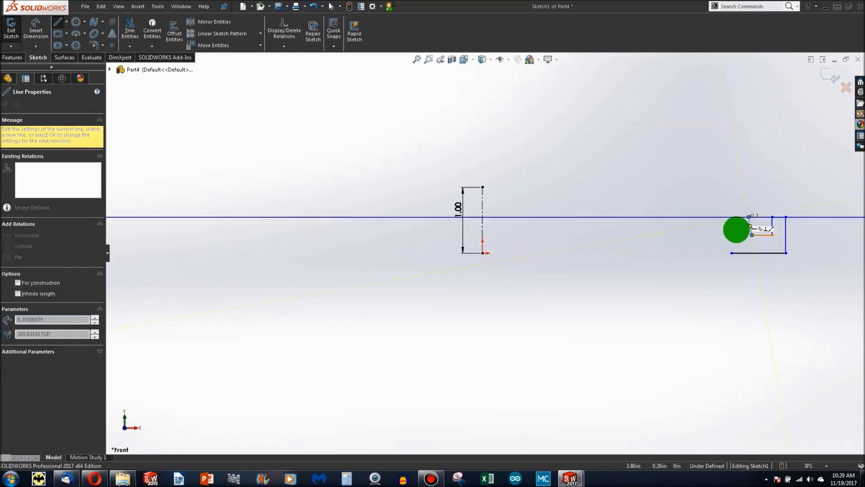
click(731, 217)
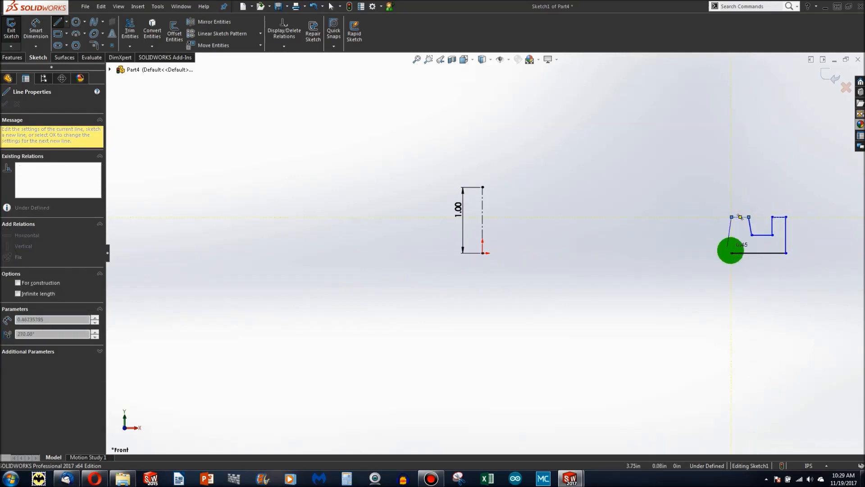
click(731, 252)
key(Escape)
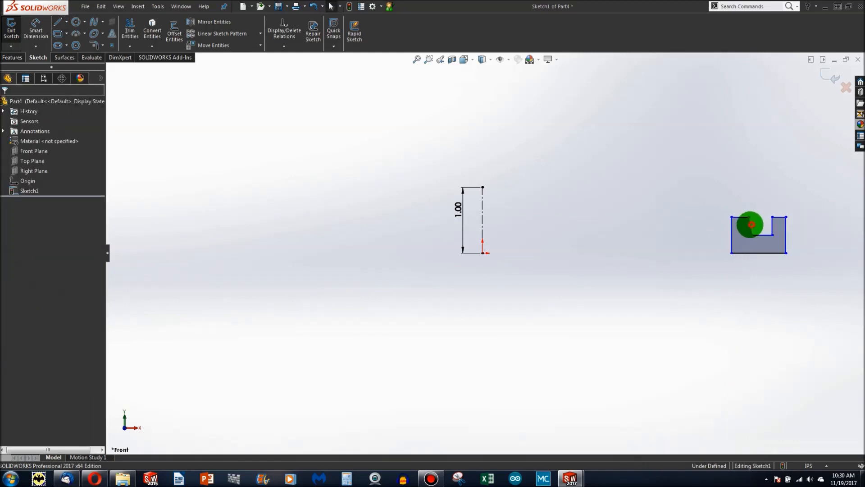
Add a Vertical relation to the slanted inner wall of the profile's slot.
click(750, 224)
click(7, 210)
click(570, 275)
Dimension the distance from the centerline to the profile's outer vertical edge as 12 in.
click(35, 29)
click(483, 200)
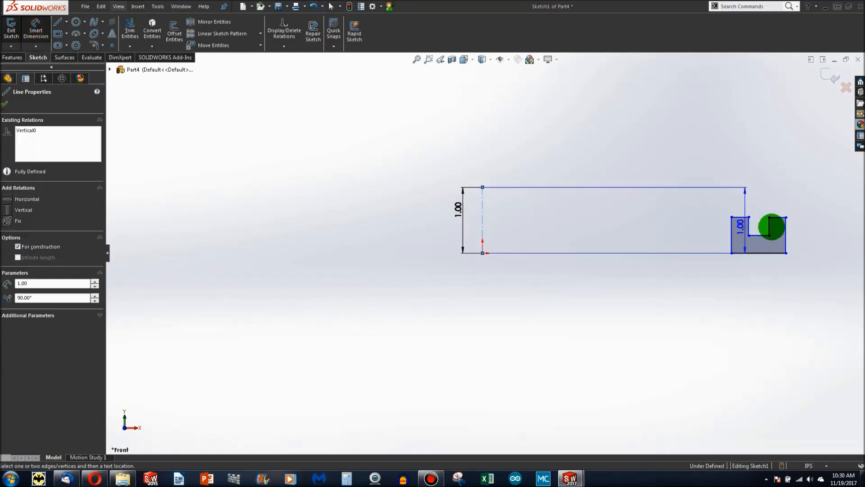
click(786, 228)
click(708, 297)
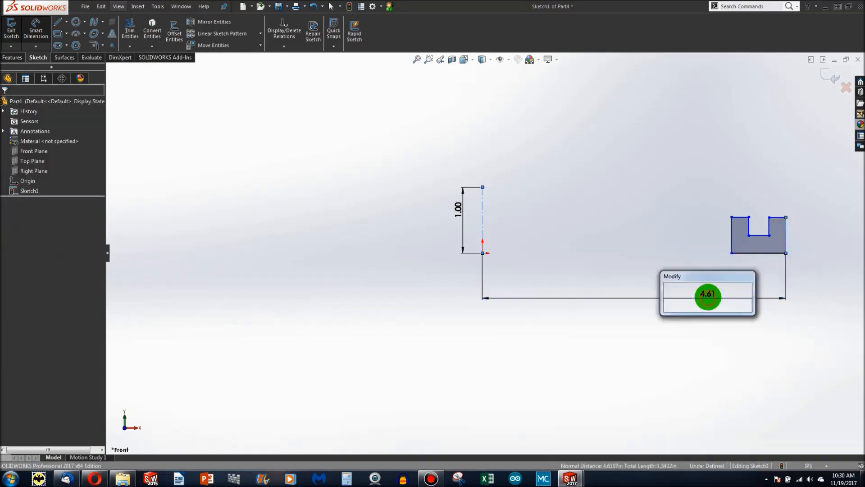
text(6)
key(Return)
scroll(721, 254, up, 3)
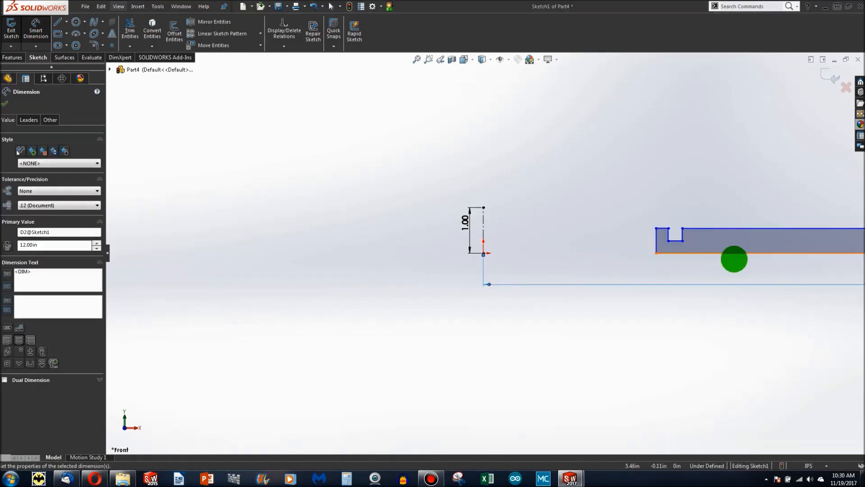
click(624, 233)
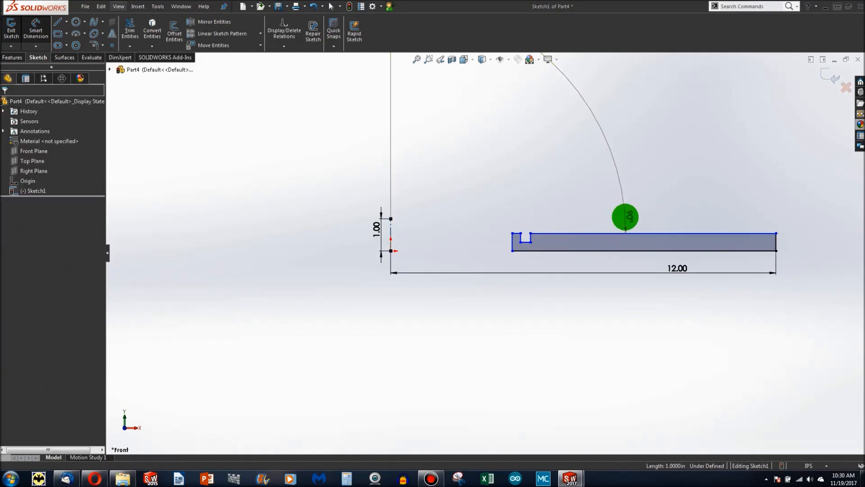
click(565, 202)
key(Delete)
Dimension the top edge of the profile's outer lip to a width of 0.25 in.
click(37, 29)
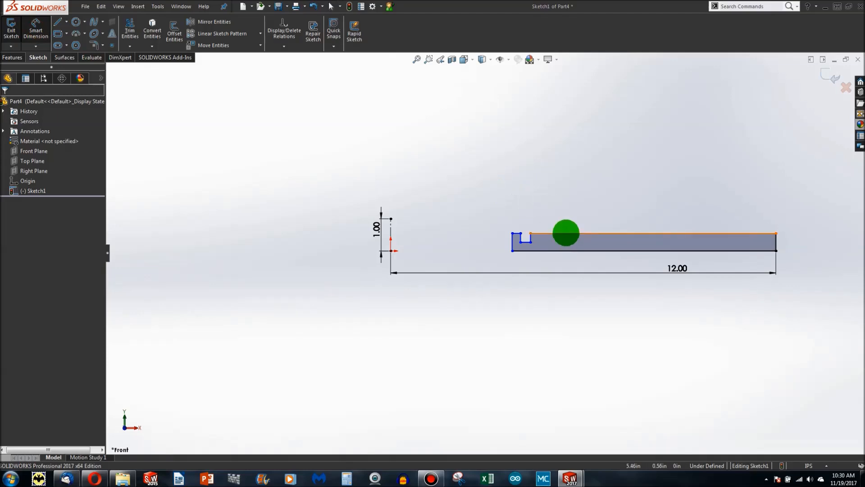
click(566, 232)
click(564, 205)
text(0.2)
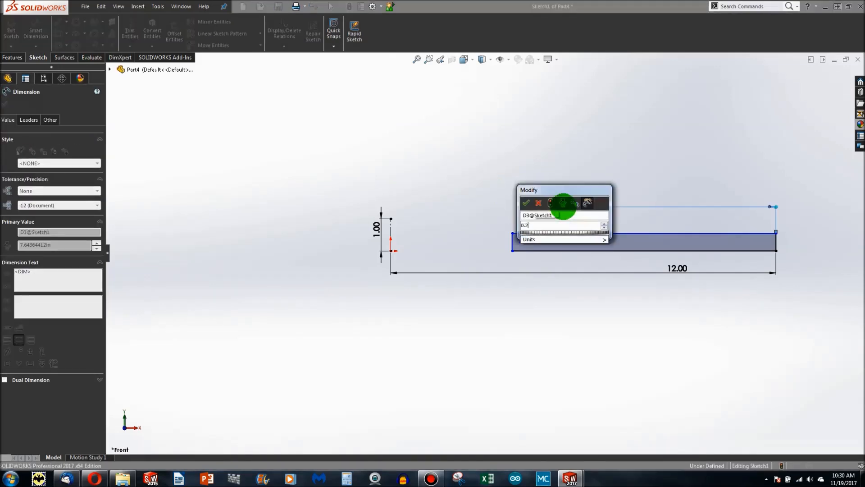
text(5)
key(Return)
Dimension the inner vertical wall of the outer lip to set the slot depth at 0.25 in.
scroll(778, 278, down, 3)
scroll(804, 261, up, 1)
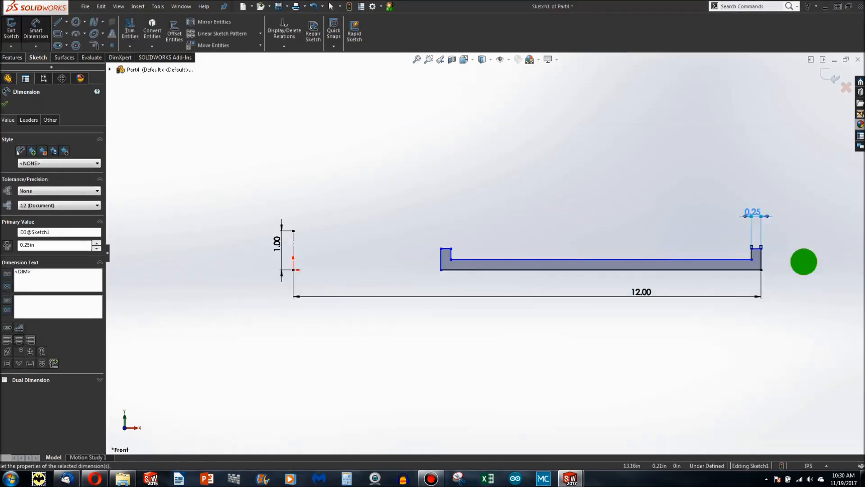
scroll(804, 262, down, 3)
click(656, 245)
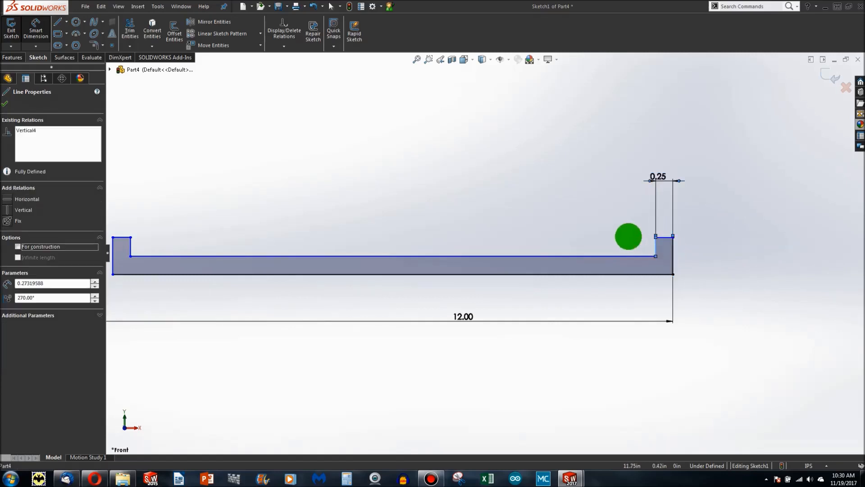
click(611, 224)
text(0.25)
key(Return)
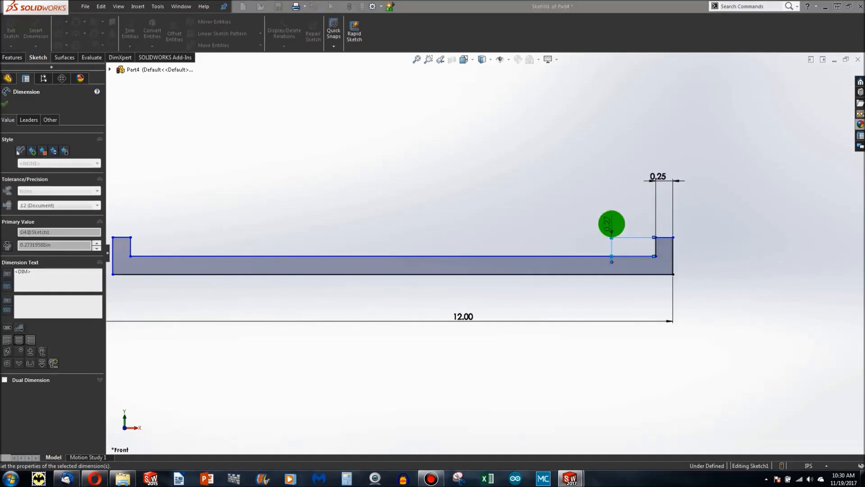
Dimension the bottom edge of the slot to a width of 0.25 in.
click(568, 254)
click(567, 244)
text(0.25)
key(Return)
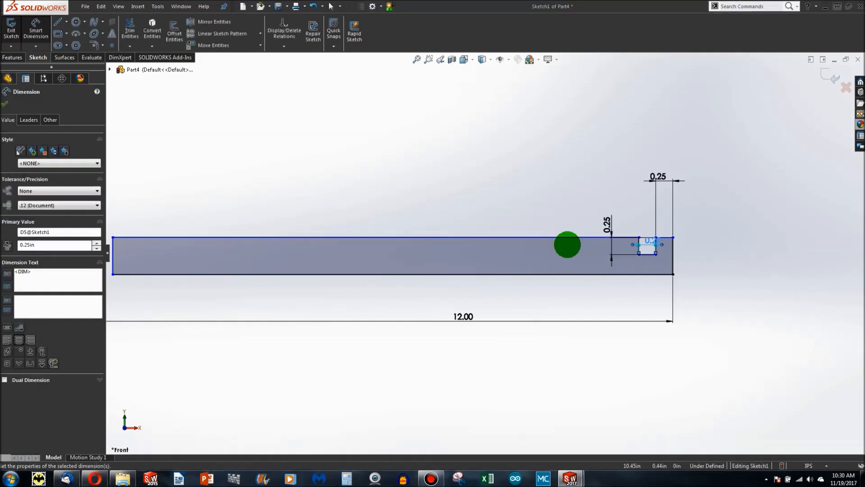
Dimension the top edge of the profile's inner lip to a width of 0.25 in.
click(588, 237)
click(578, 191)
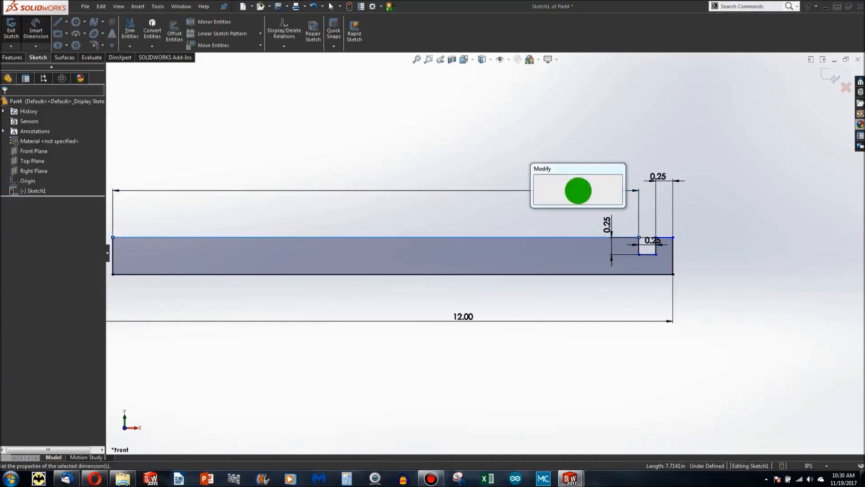
text(0.25)
key(Return)
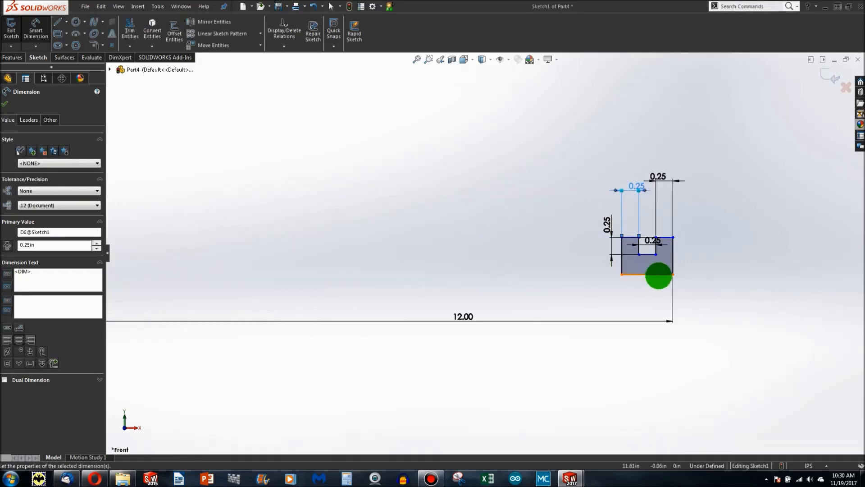
Dimension the profile's outer vertical edge to a height of 0.5 in.
click(672, 261)
click(699, 257)
text(0.5)
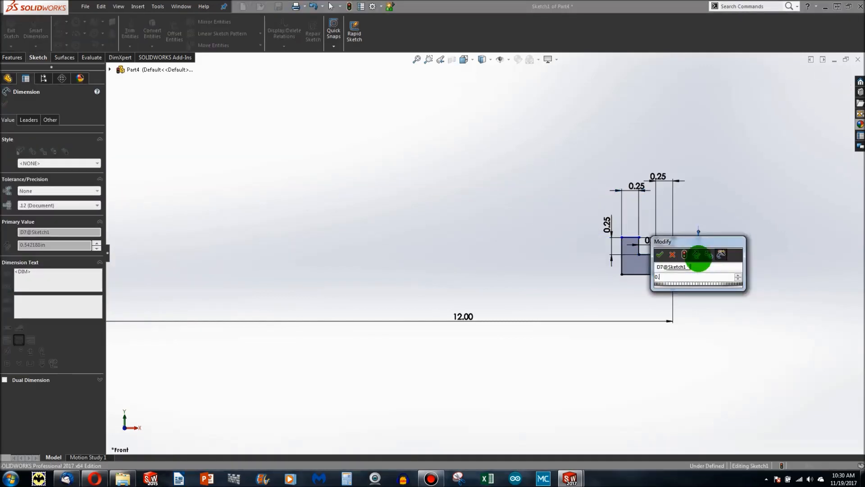
key(Return)
scroll(684, 263, down, 2)
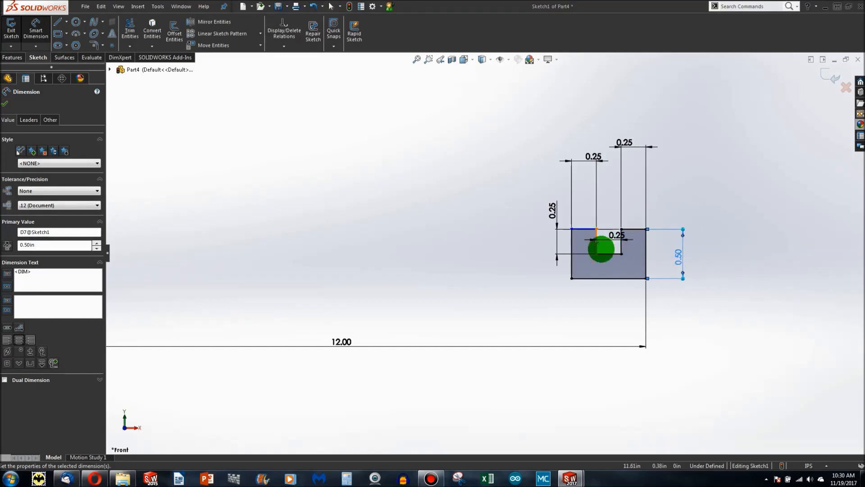
Add a Collinear relation between the top edges of the profile's inner and outer lips.
click(571, 244)
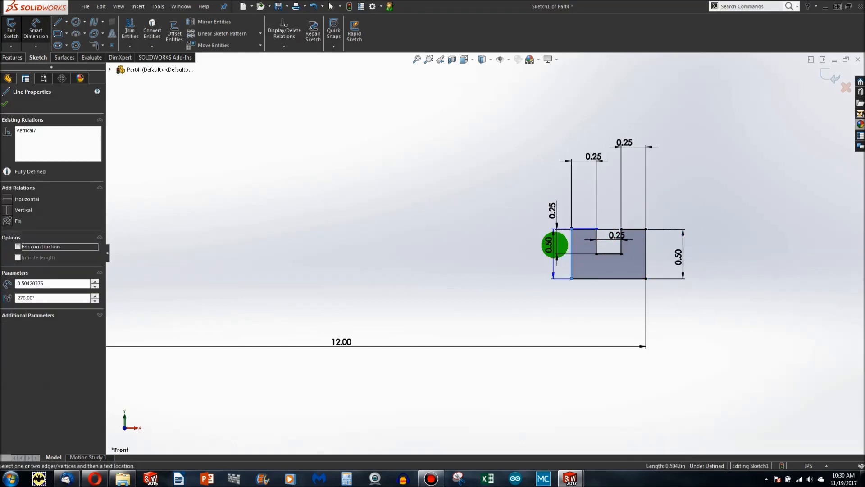
click(555, 244)
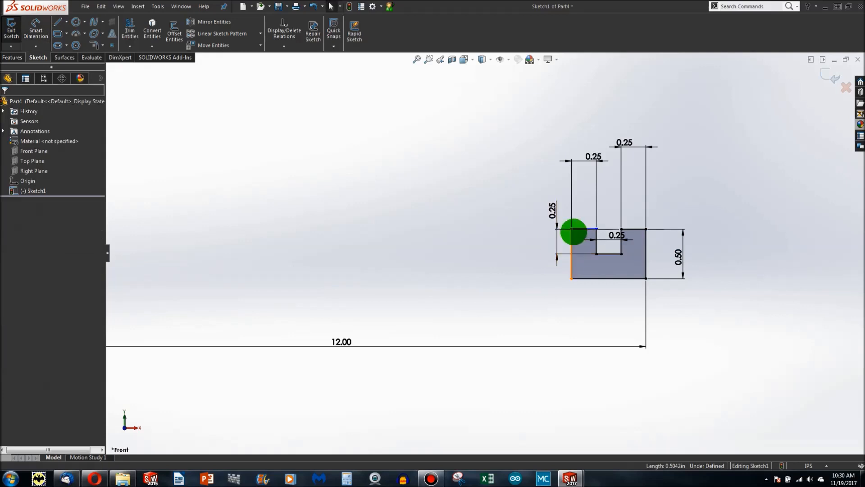
click(584, 229)
ctrl+click(636, 228)
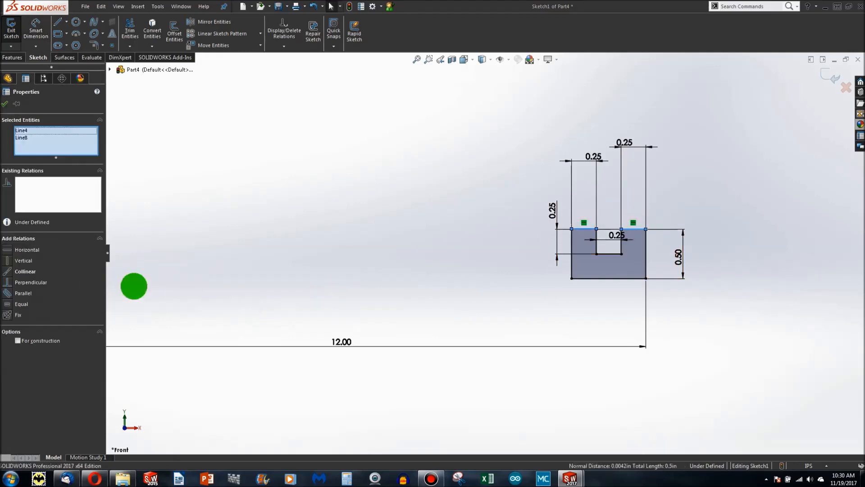
click(7, 272)
click(369, 268)
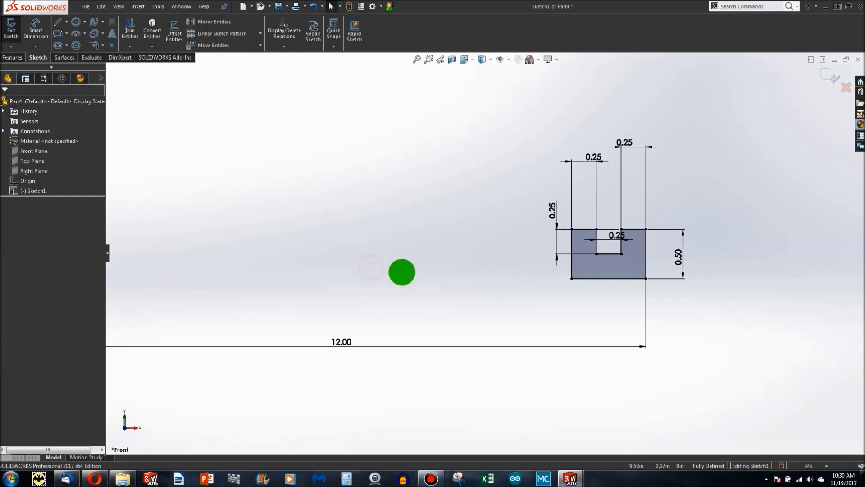
Start a 360° blind Revolved Boss/Base of the U profile about the 1 in centerline.
scroll(307, 239, up, 8)
scroll(261, 222, down, 3)
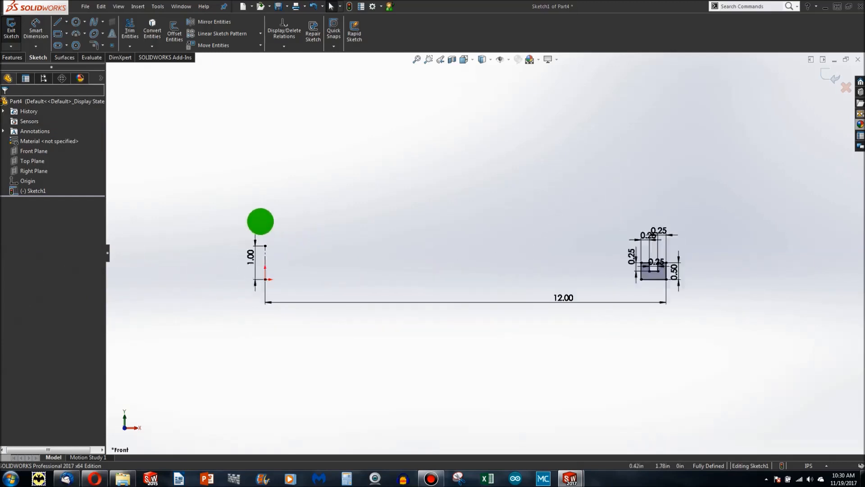
click(12, 57)
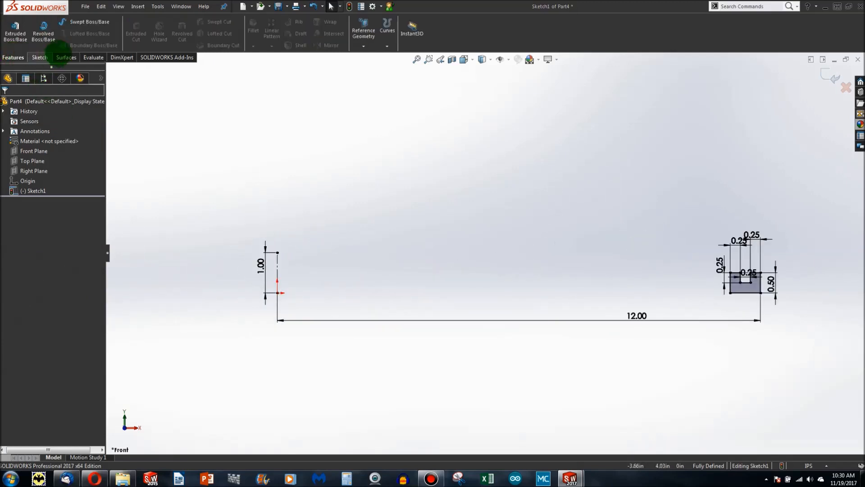
click(42, 36)
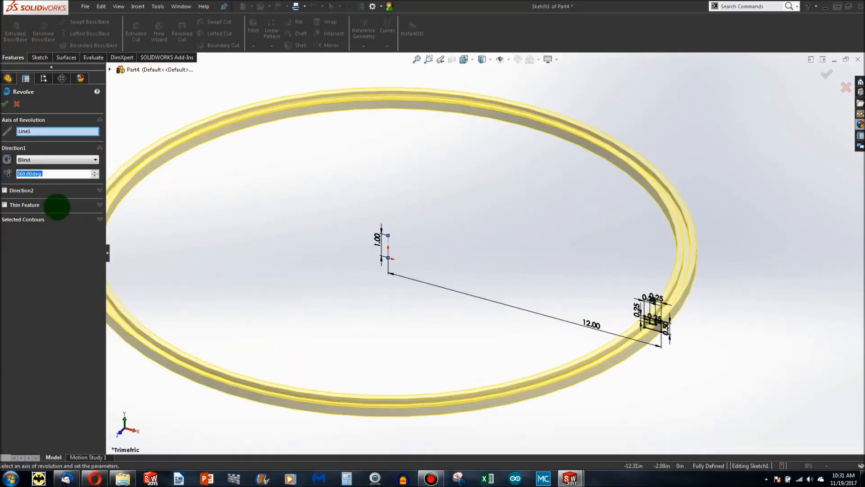
Try the profile's inner vertical edge as the axis of revolution.
scroll(666, 313, down, 6)
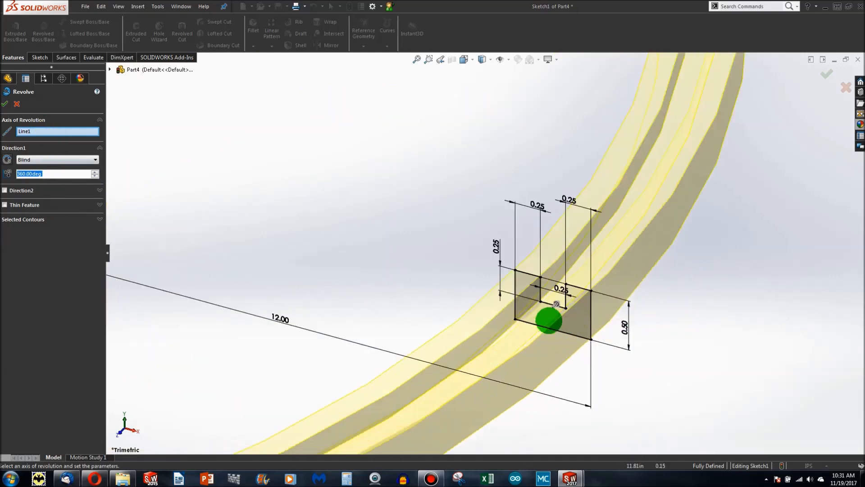
click(513, 294)
scroll(495, 302, up, 8)
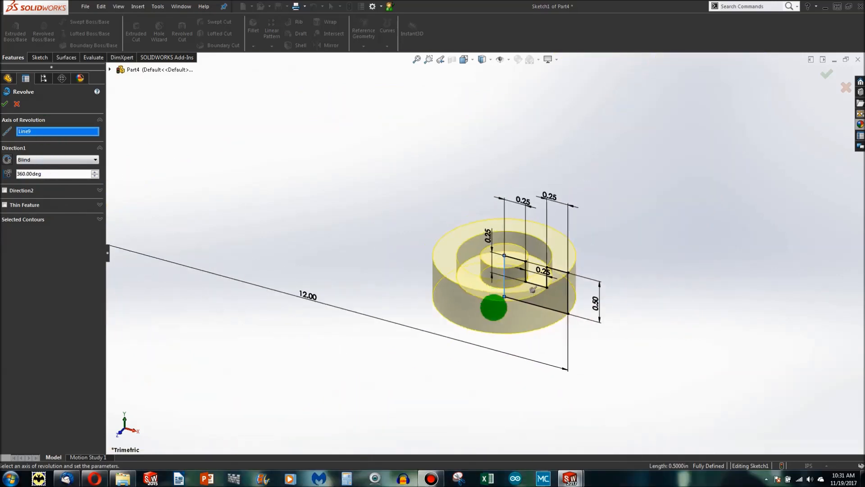
scroll(400, 199, down, 3)
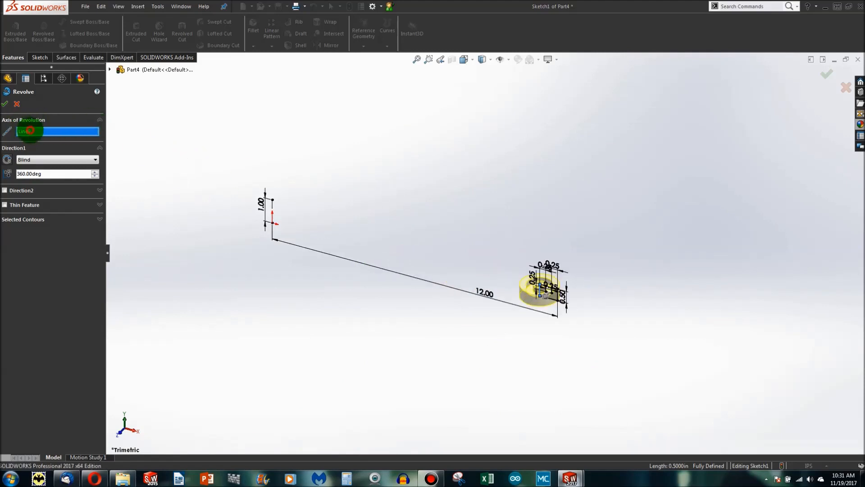
Set the axis of revolution back to the 1 in centerline at the origin.
scroll(285, 217, down, 2)
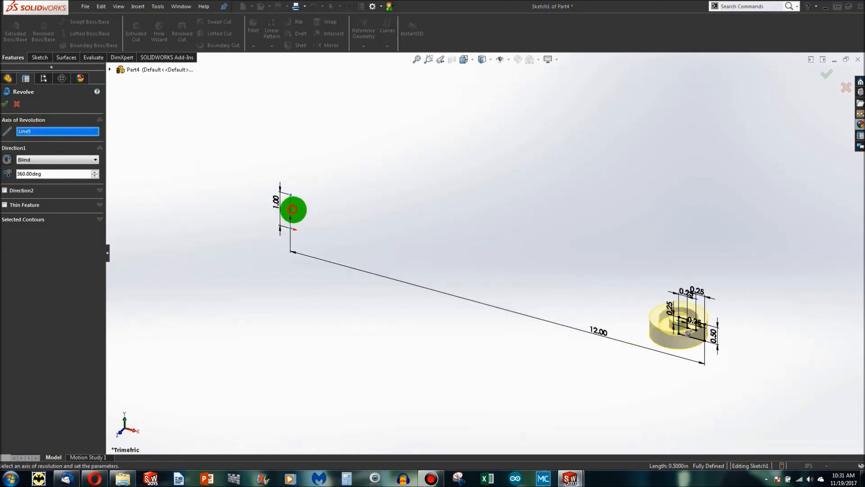
click(293, 209)
scroll(506, 319, up, 4)
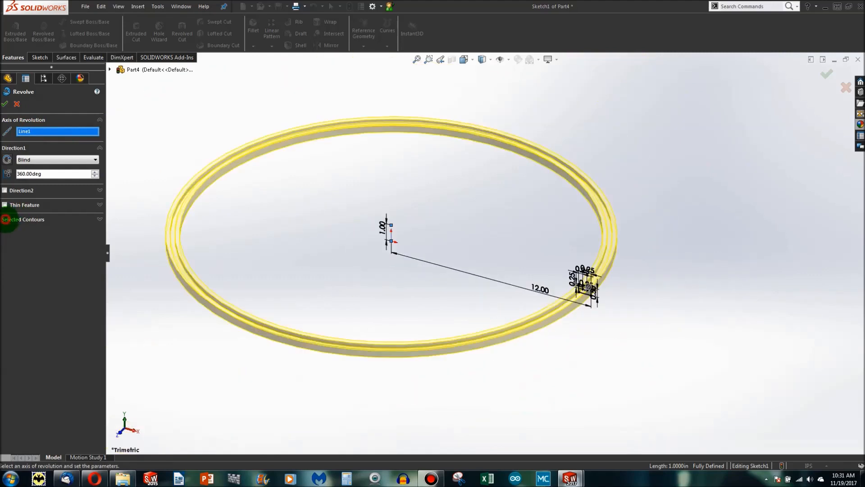
Make the 360° revolve a one-direction thin feature.
click(5, 219)
scroll(485, 276, down, 3)
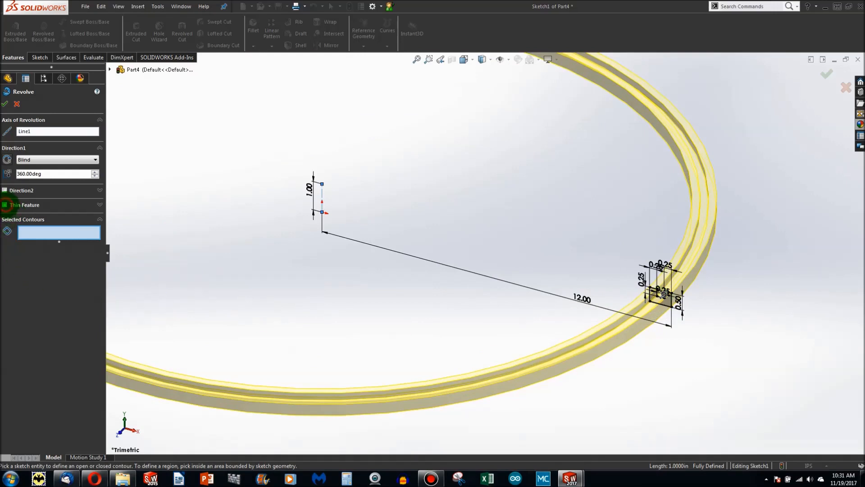
click(5, 205)
scroll(669, 283, down, 6)
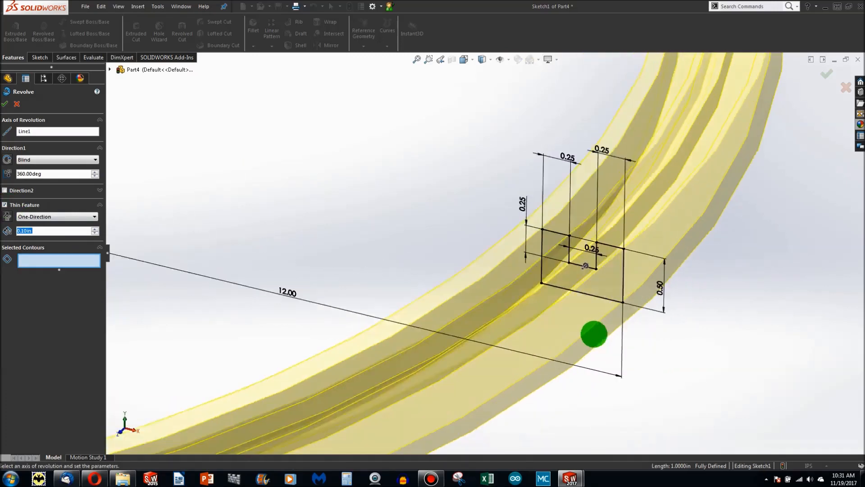
scroll(605, 316, up, 4)
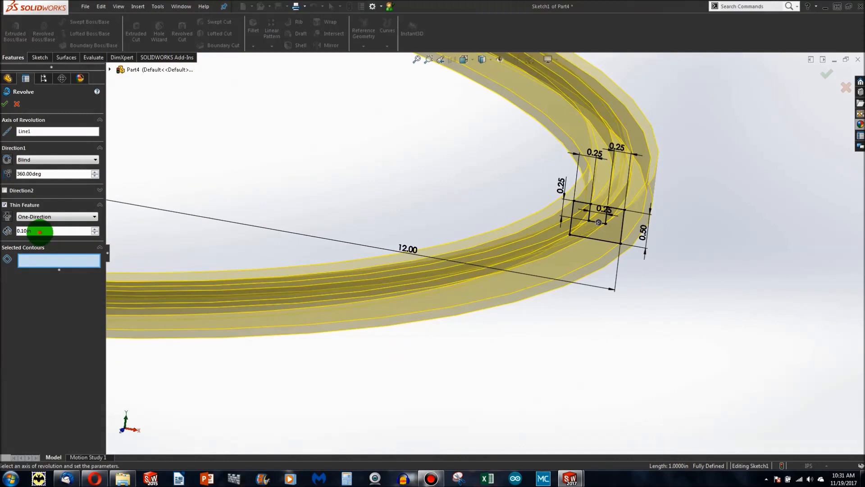
Set the thin feature's wall thickness to 0.302 in.
scroll(433, 226, down, 4)
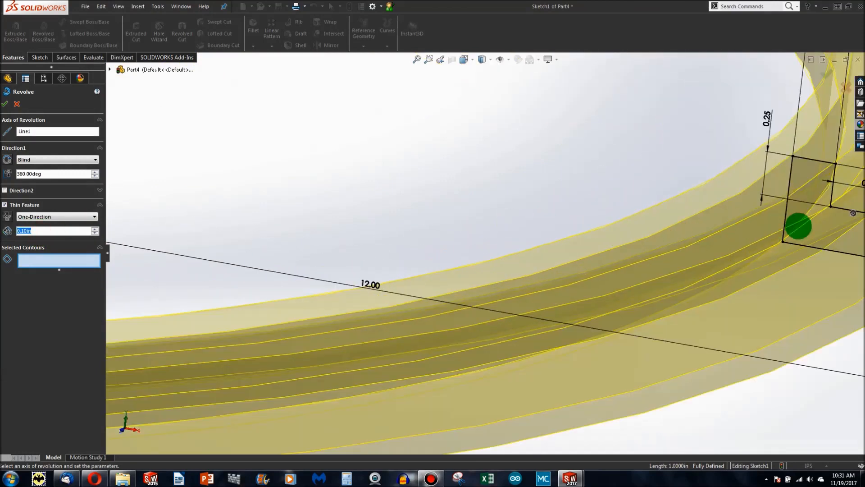
text(0.00)
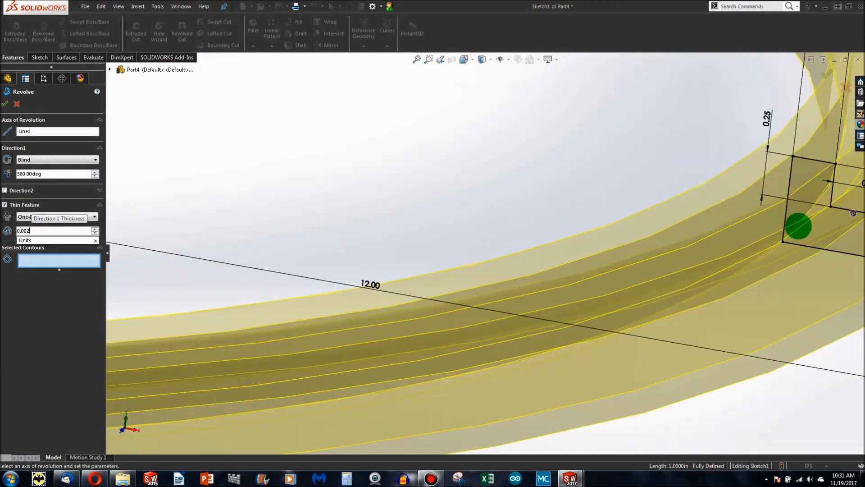
text(2)
key(Return)
scroll(766, 182, up, 2)
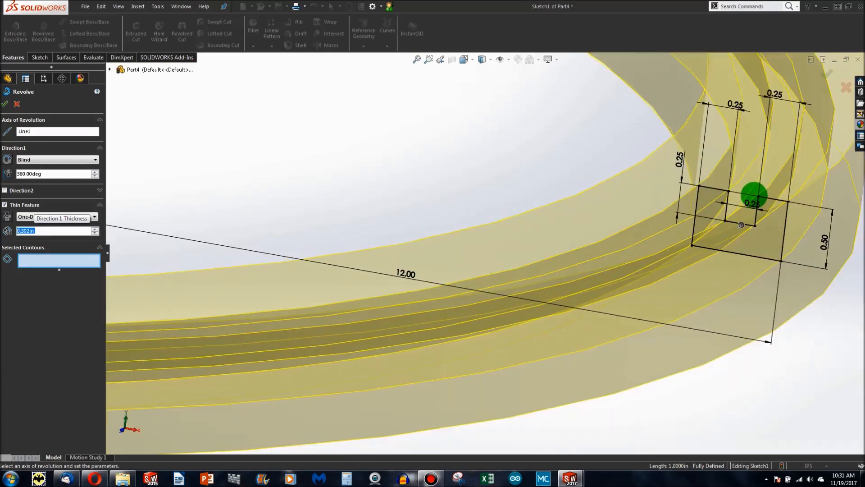
scroll(753, 195, down, 3)
scroll(753, 195, up, 3)
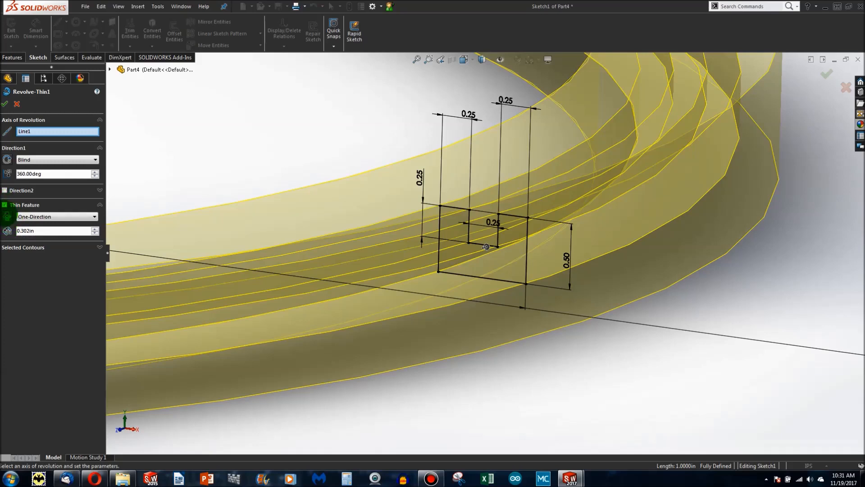
Reverse the thin feature's wall direction and set its thickness to 0.002 in, accepting the revolve.
click(6, 216)
scroll(486, 246, up, 5)
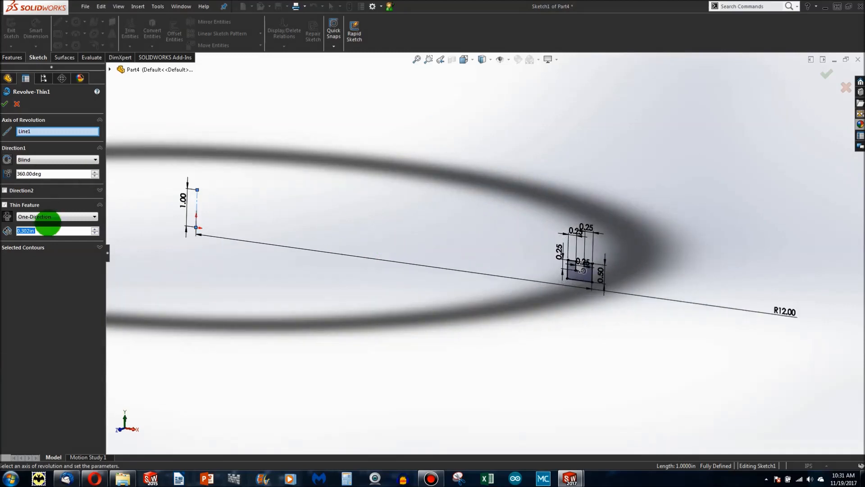
text(0.0)
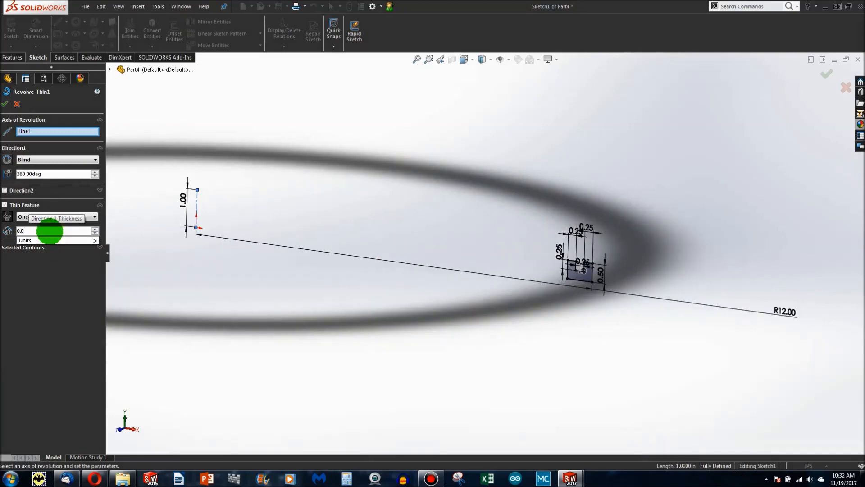
text(02)
key(Return)
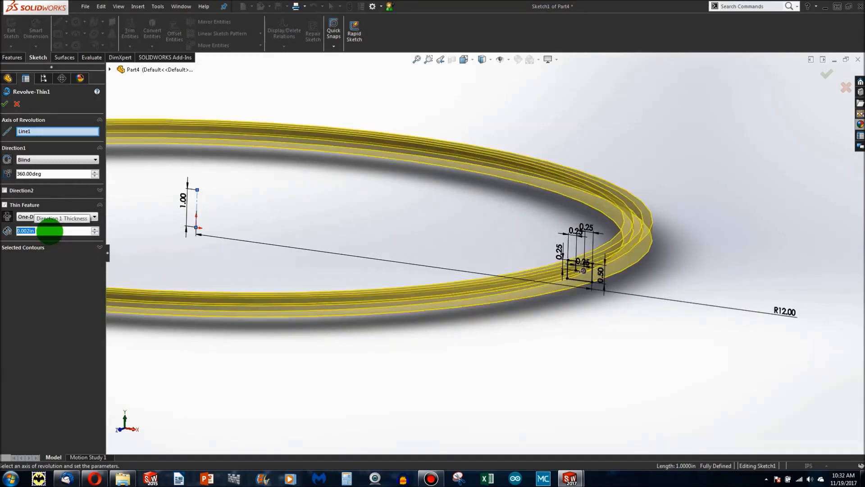
scroll(586, 226, down, 5)
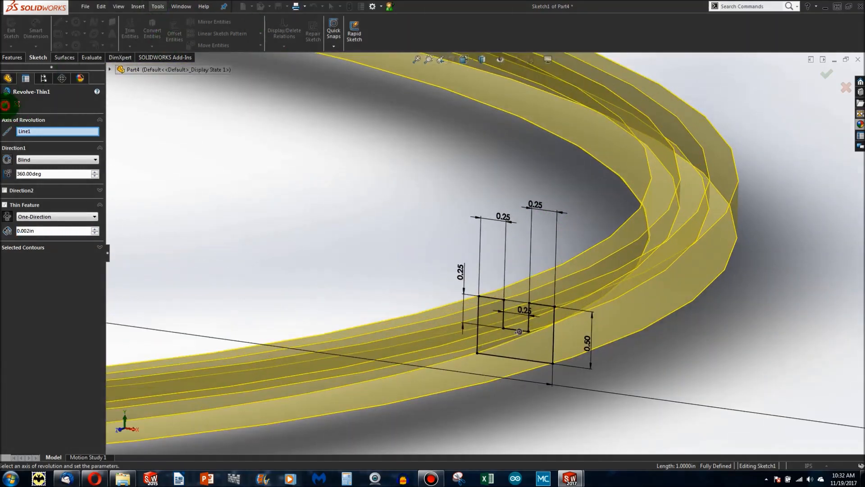
click(5, 105)
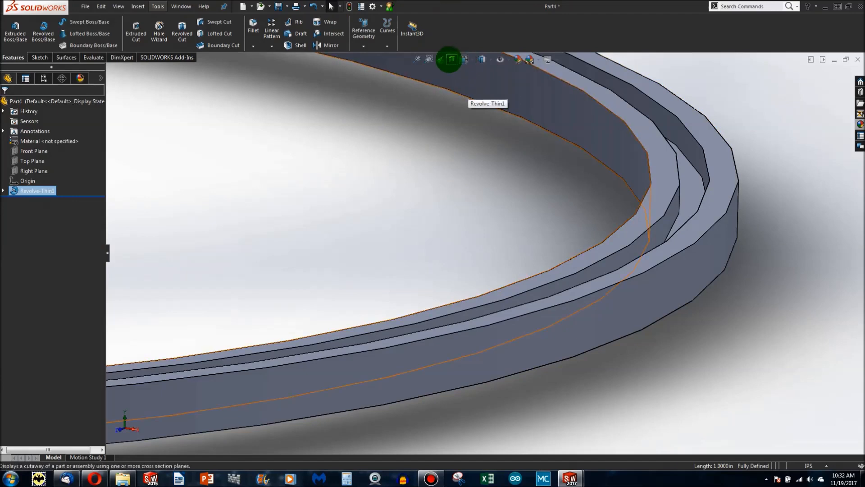
Display a section view of the ring cut at the Front Plane and inspect its thin-walled cross-section.
click(452, 59)
scroll(517, 309, down, 6)
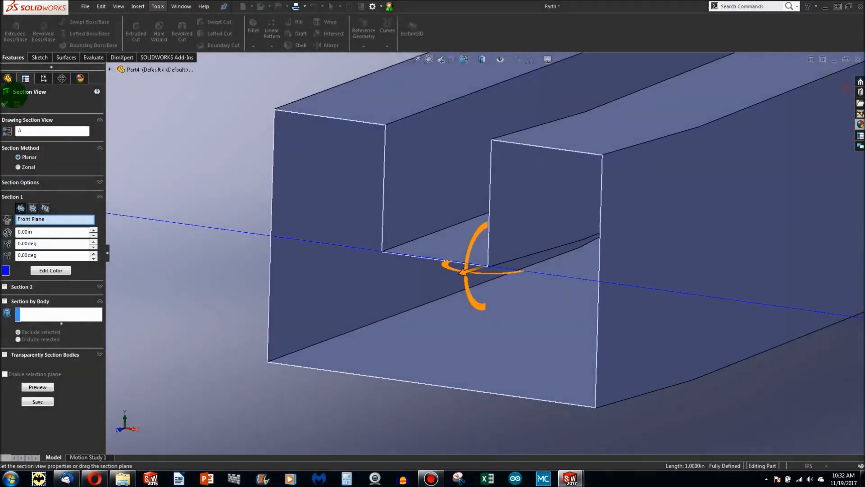
click(4, 104)
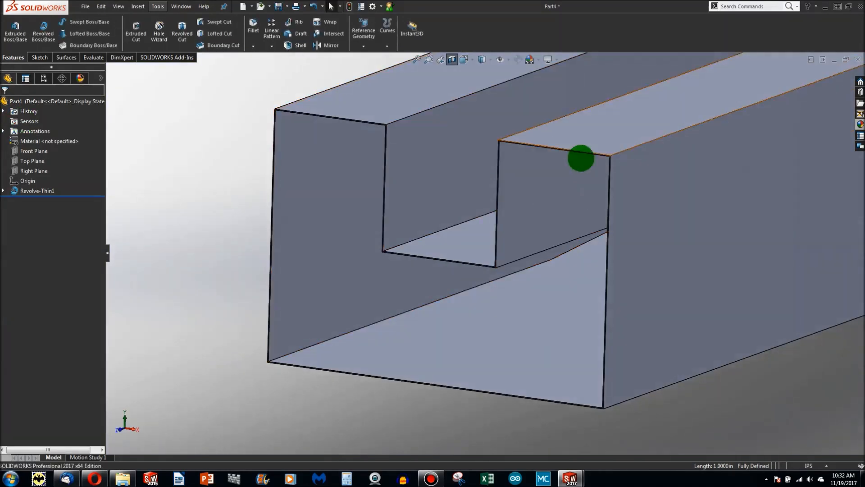
middle_drag(393, 293, 499, 300)
scroll(496, 273, up, 4)
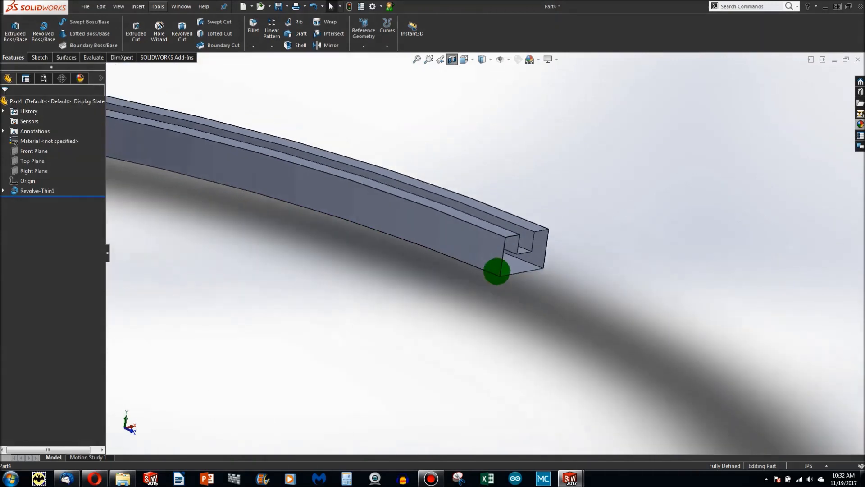
Reopen the thin revolve's definition and compare its settings with the U profile, closing it without changes.
scroll(469, 240, up, 2)
middle_drag(460, 239, 308, 266)
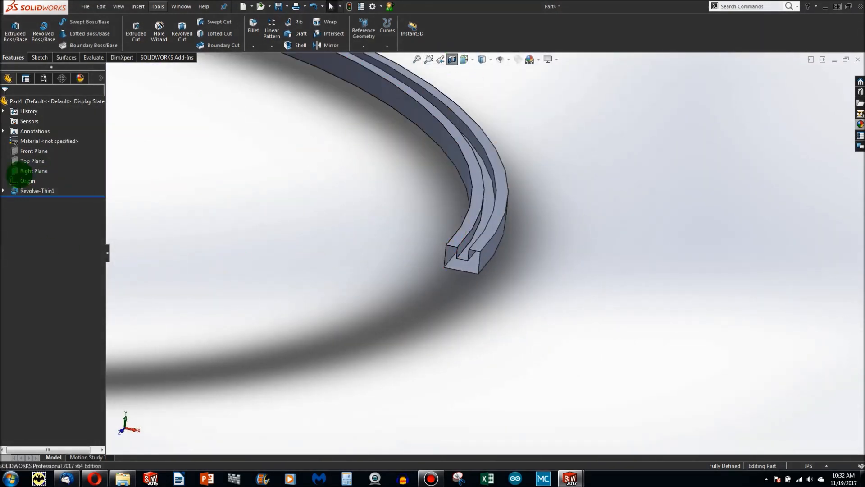
right_click(30, 189)
click(38, 167)
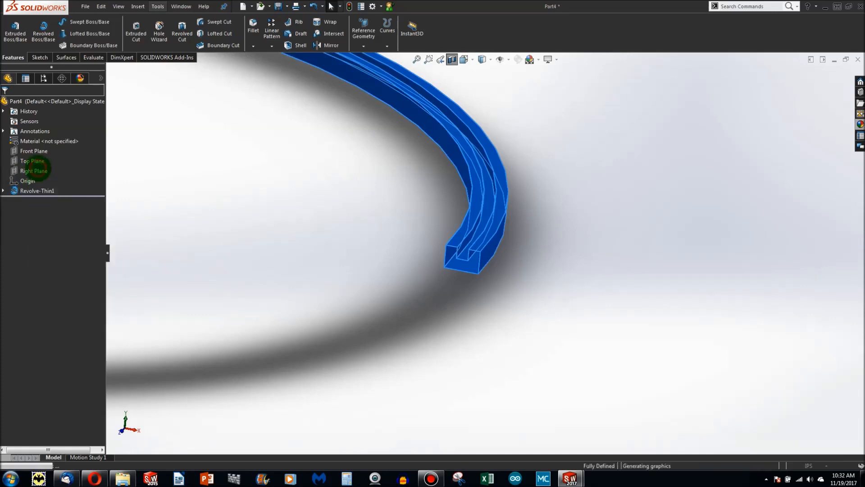
scroll(477, 242, down, 6)
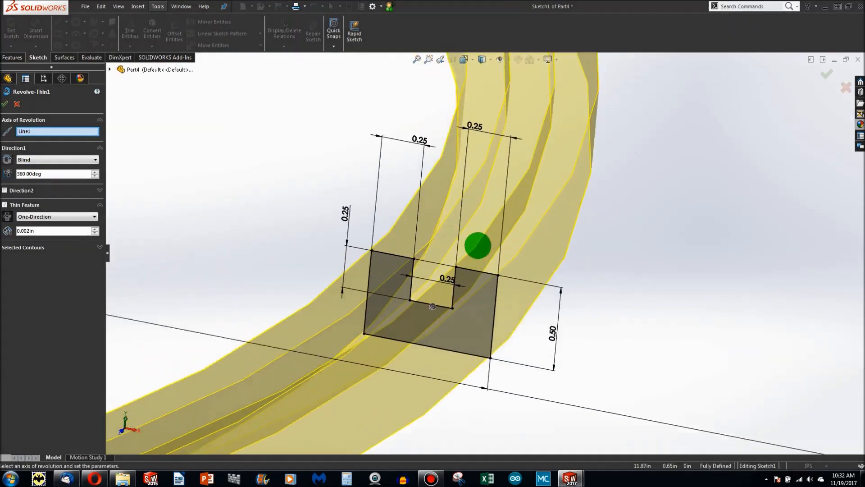
click(14, 101)
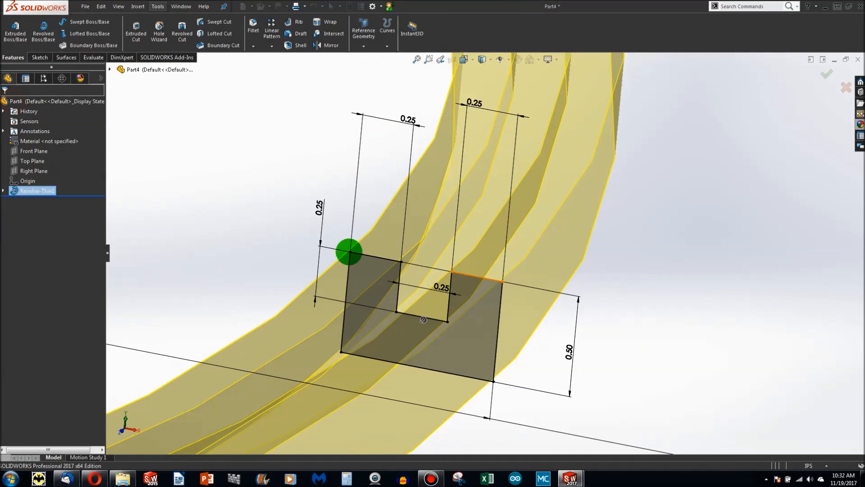
Delete the top line of the outer leg in the revolve's U-profile sketch and rebuild the ring.
right_click(499, 255)
click(520, 230)
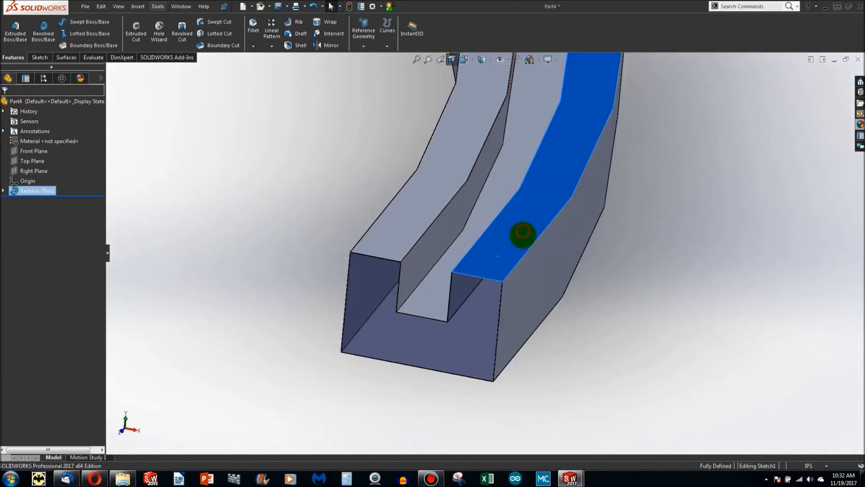
click(493, 278)
key(Delete)
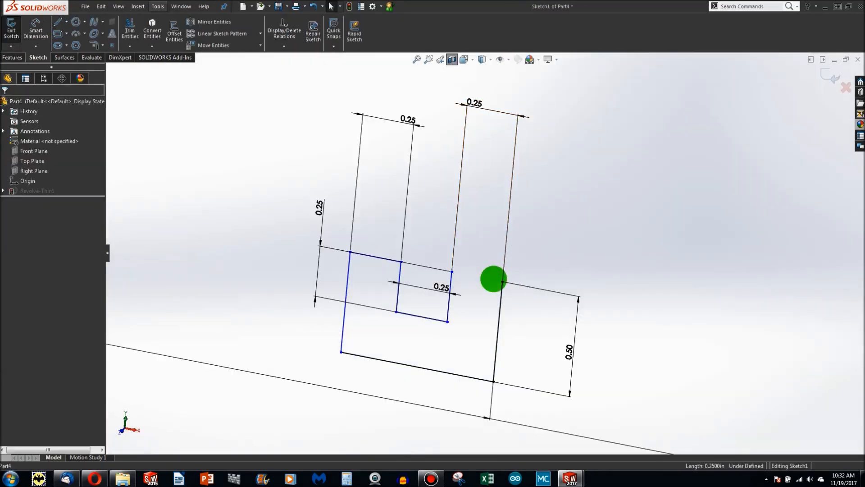
click(350, 6)
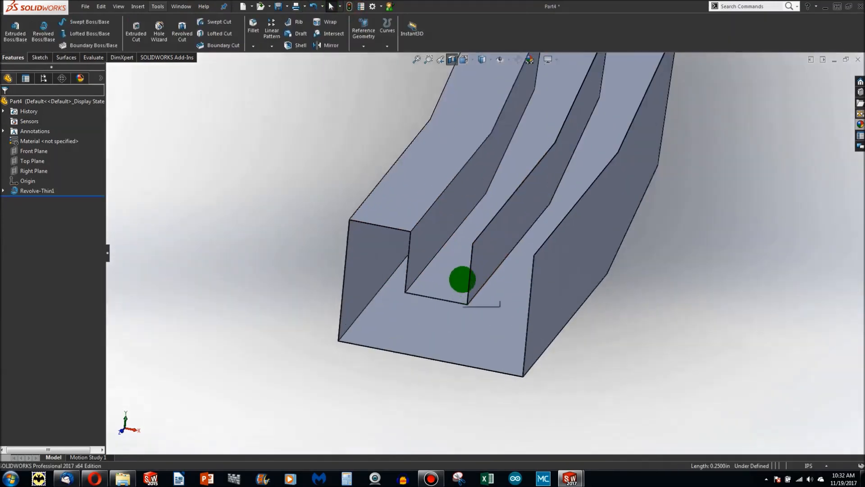
Inspect the ring's open thin-walled section from above and below, including its wall edges and the overall ring.
scroll(462, 279, down, 4)
middle_drag(470, 259, 492, 194)
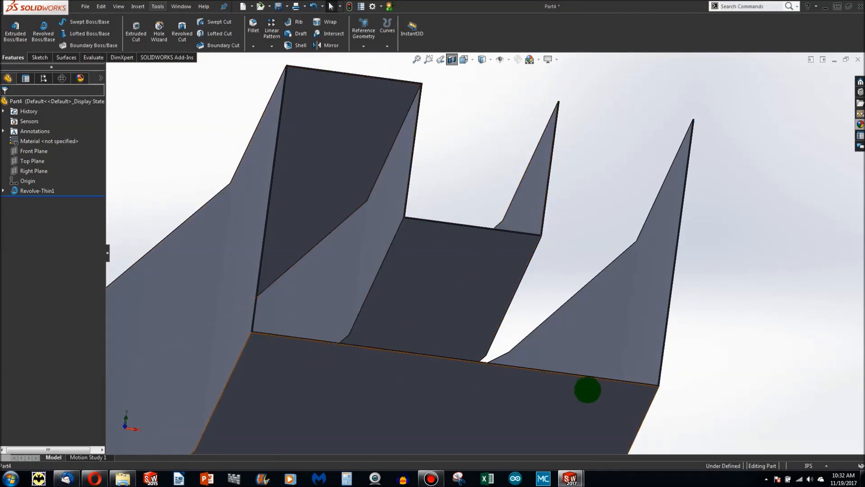
scroll(479, 266, up, 8)
middle_drag(327, 215, 403, 230)
scroll(406, 229, down, 4)
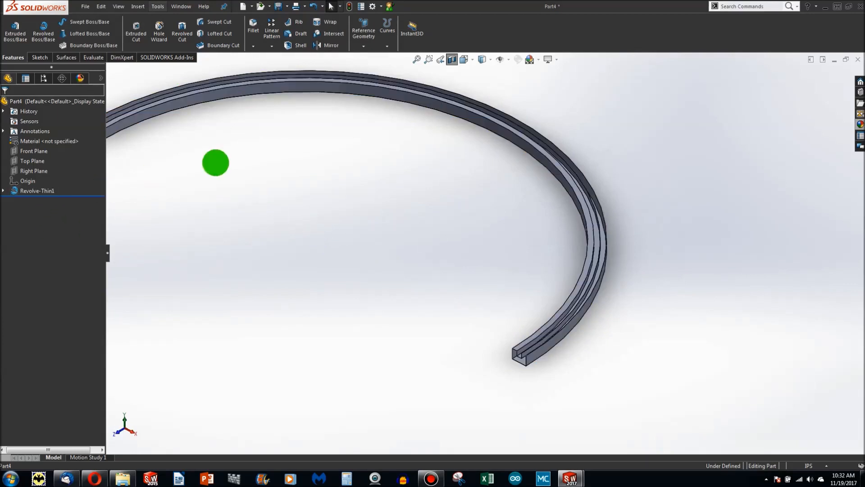
scroll(253, 172, up, 3)
scroll(298, 183, down, 3)
scroll(518, 252, up, 2)
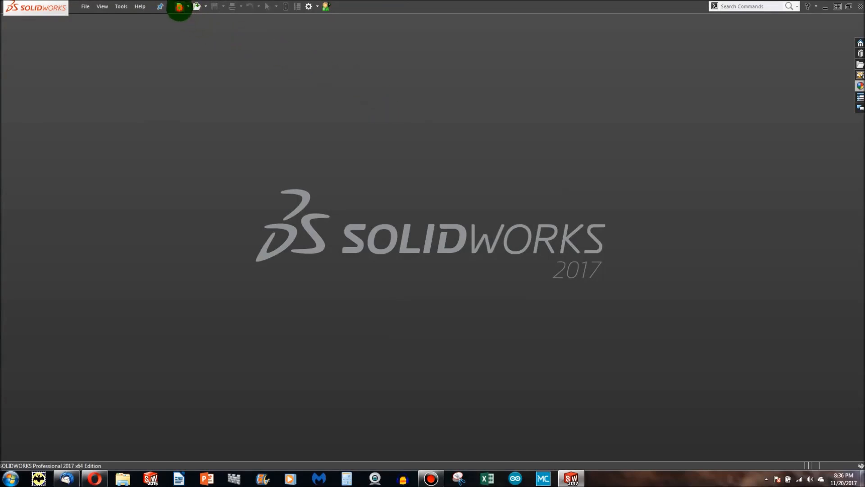
Create a new part document and start a sketch on the Front Plane.
click(179, 7)
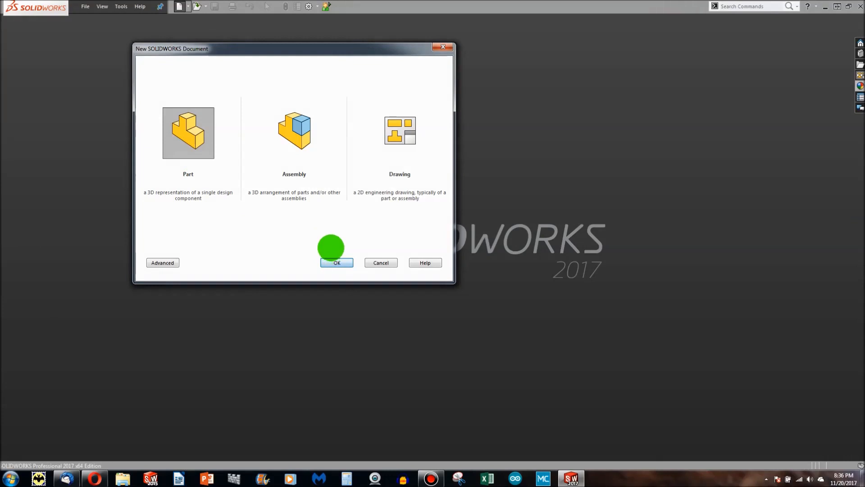
click(337, 262)
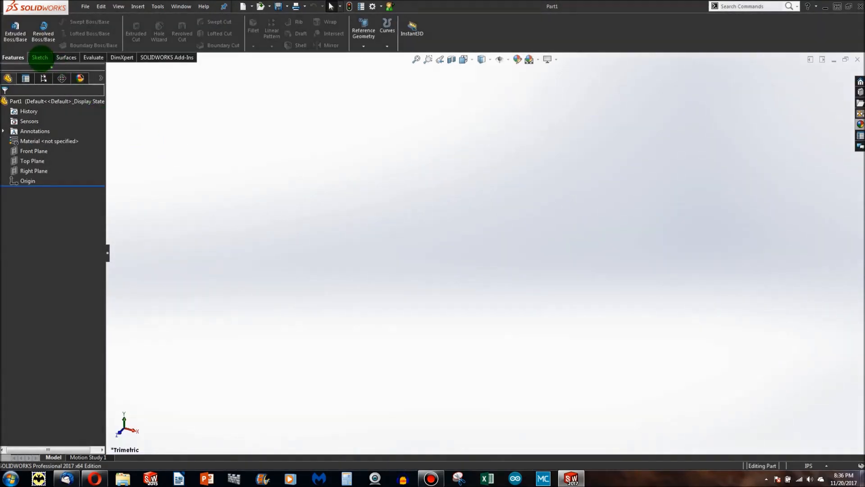
click(41, 58)
click(11, 25)
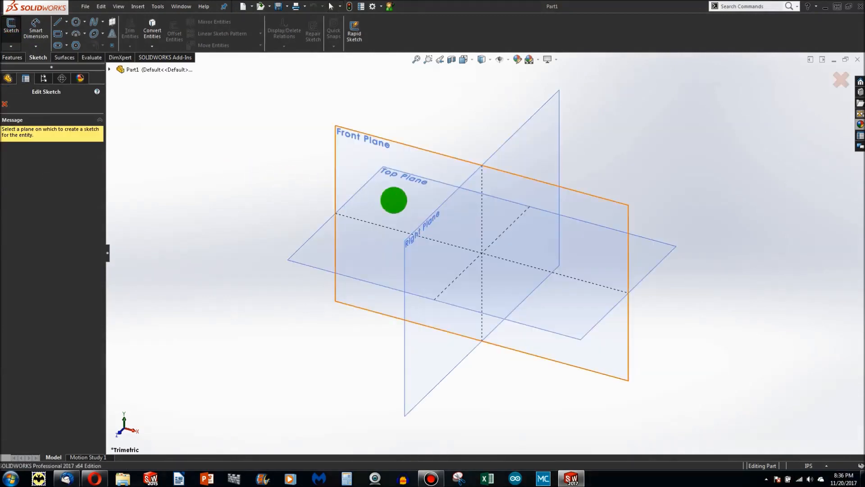
click(392, 177)
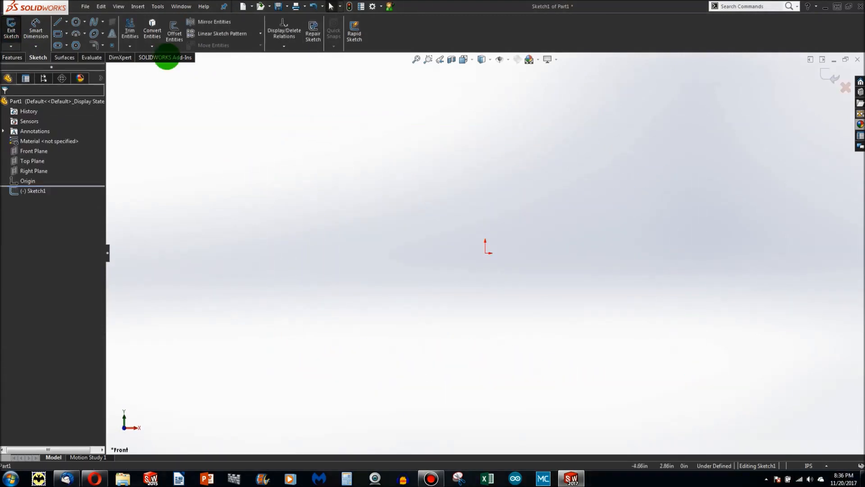
Draw a circle centred on the origin and dimension its diameter to 0.5 in.
click(75, 22)
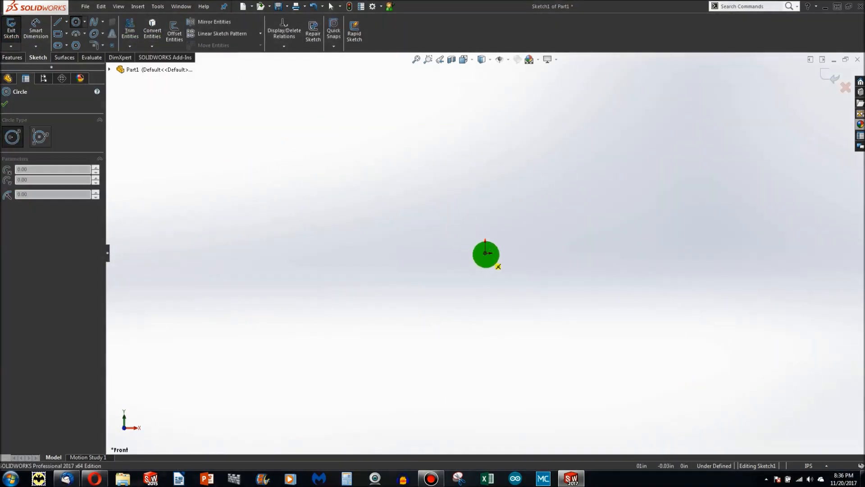
click(485, 254)
click(517, 240)
click(35, 30)
click(519, 234)
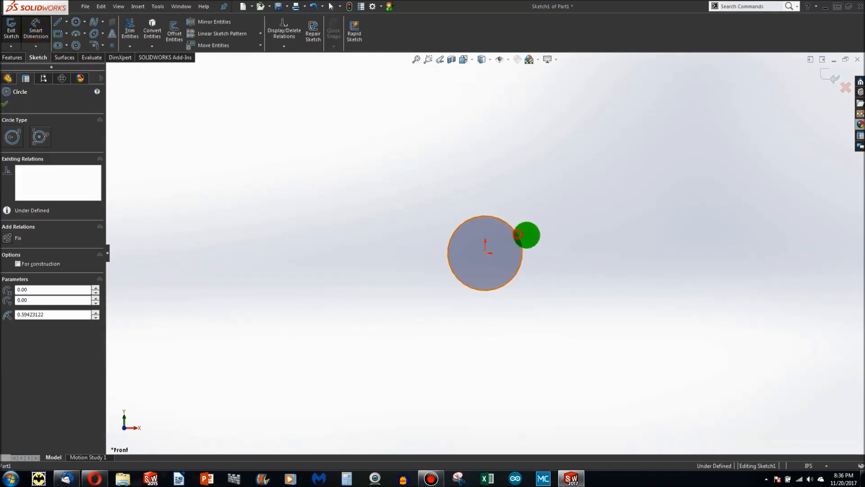
click(576, 251)
text(0.5)
key(Return)
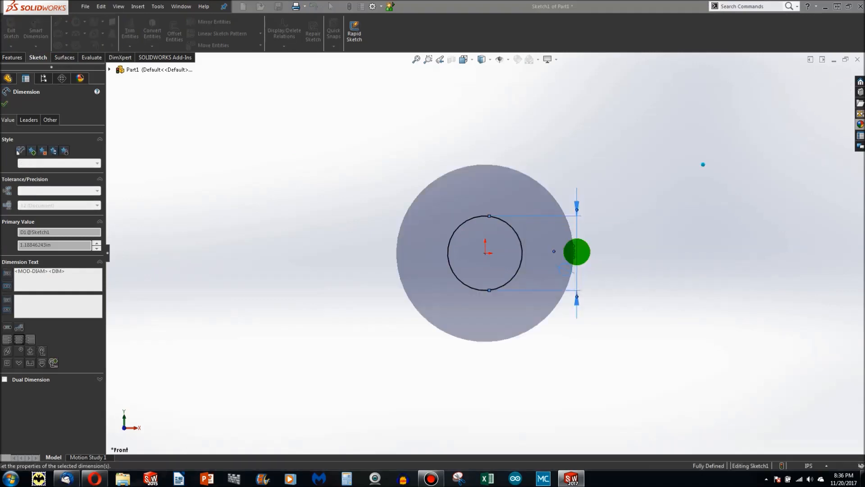
Extrude the circle 6 in as a blind boss in the reversed direction to form a rod.
middle_drag(563, 299, 552, 331)
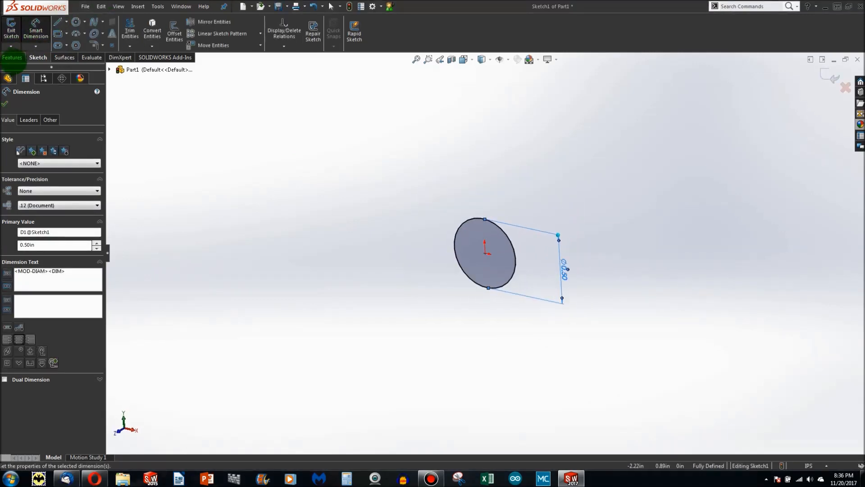
click(12, 57)
click(16, 28)
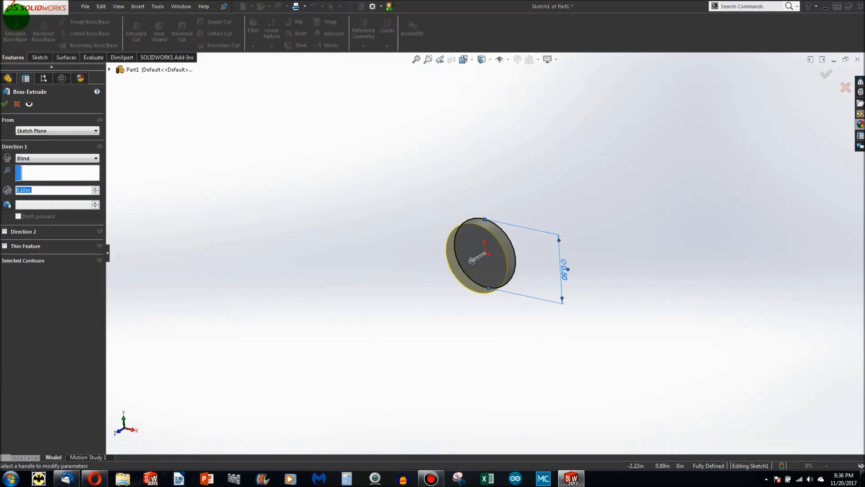
text(6)
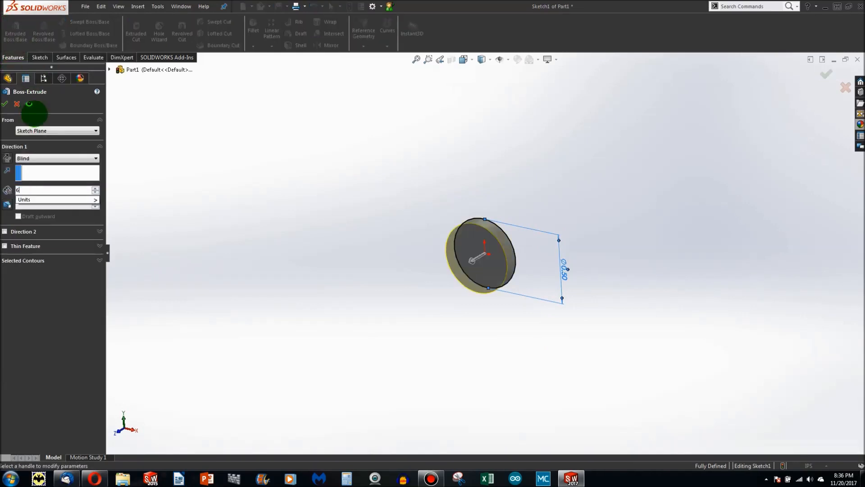
click(20, 168)
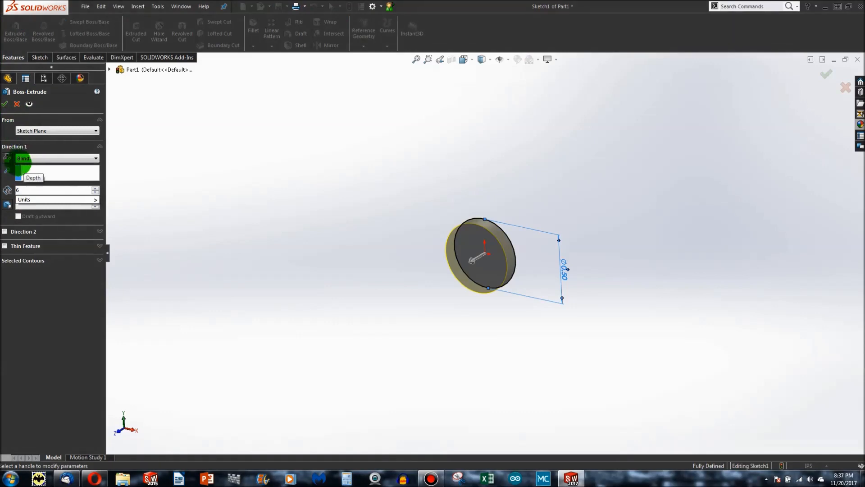
click(8, 158)
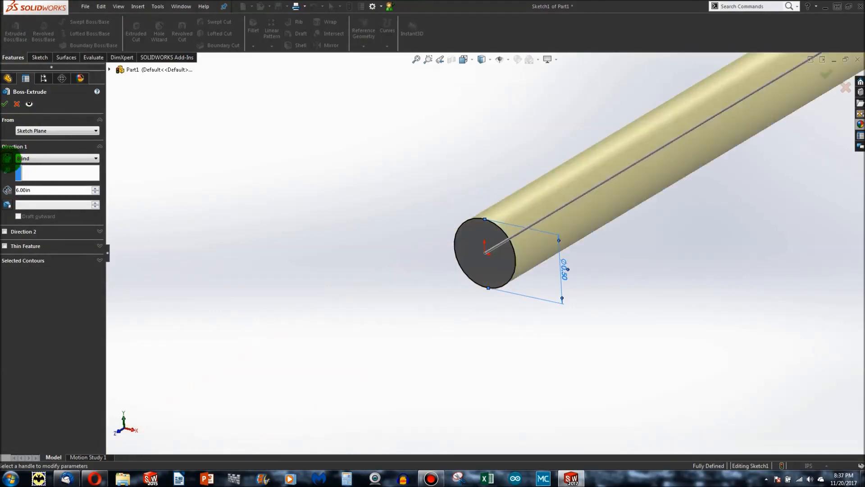
click(5, 104)
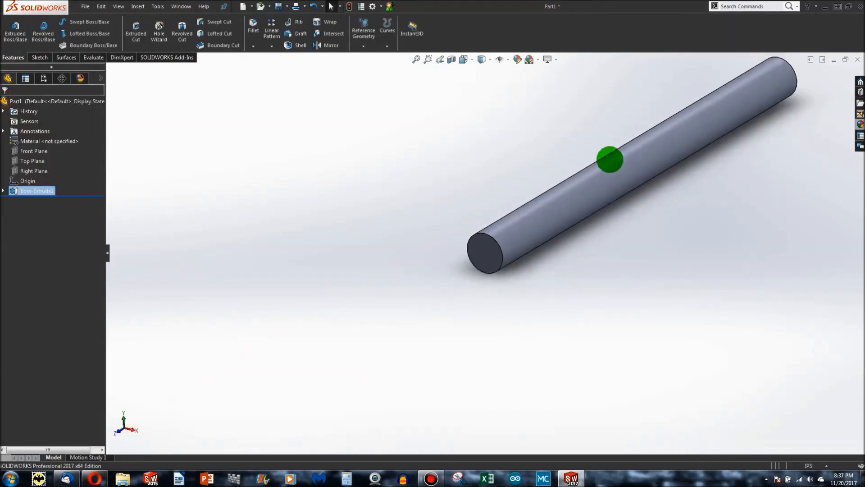
Start a new sketch on the rod's end face opposite the original sketch plane.
middle_drag(619, 155, 616, 292)
scroll(616, 292, down, 3)
click(620, 308)
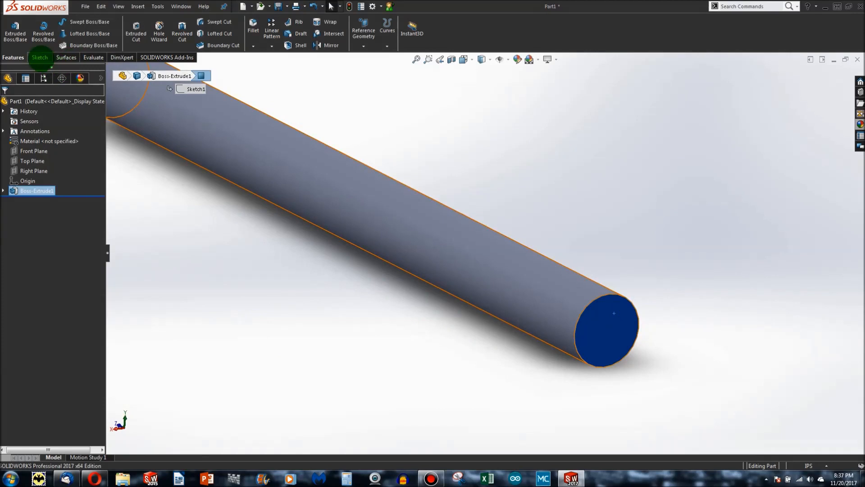
click(40, 57)
click(13, 31)
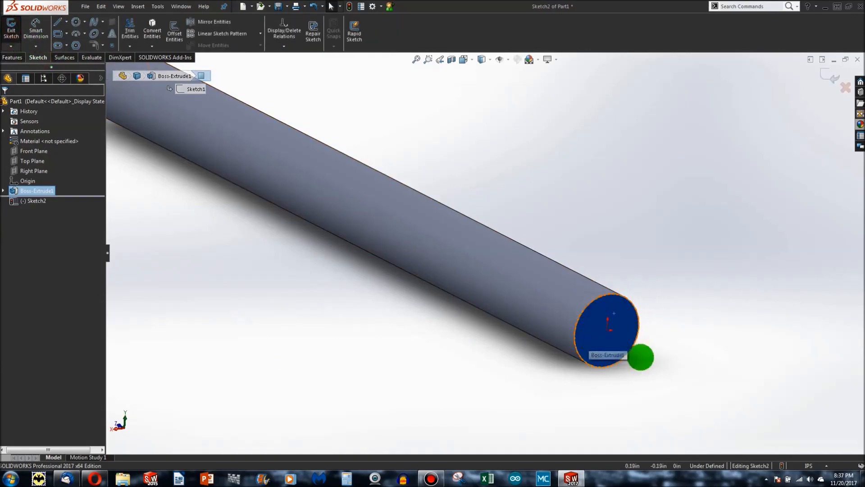
Draw a circle of 0.25 in radius centred on the rod's end face, matching its edge.
click(76, 22)
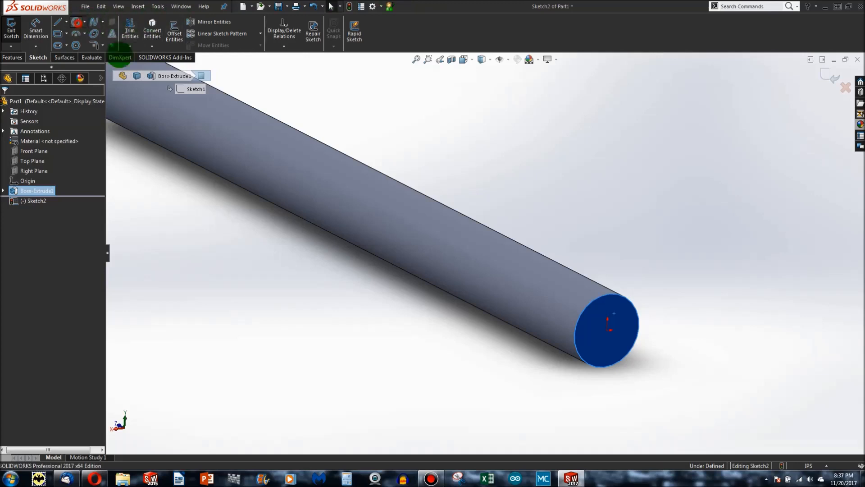
click(608, 331)
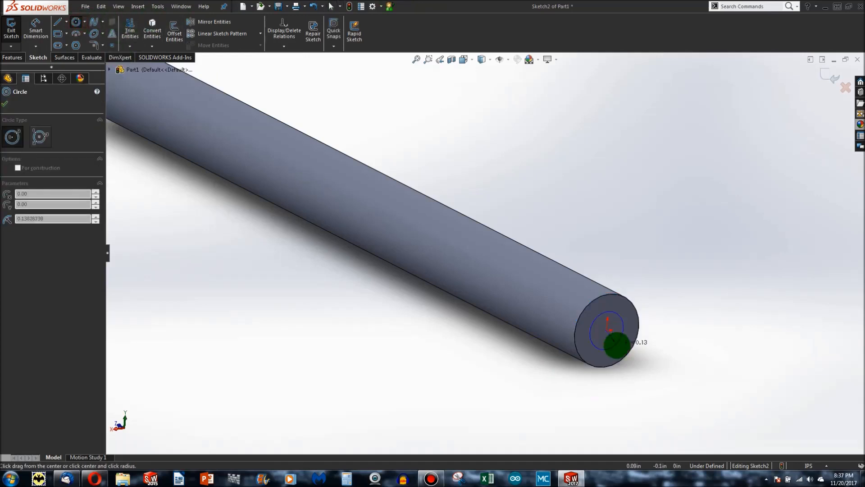
click(612, 367)
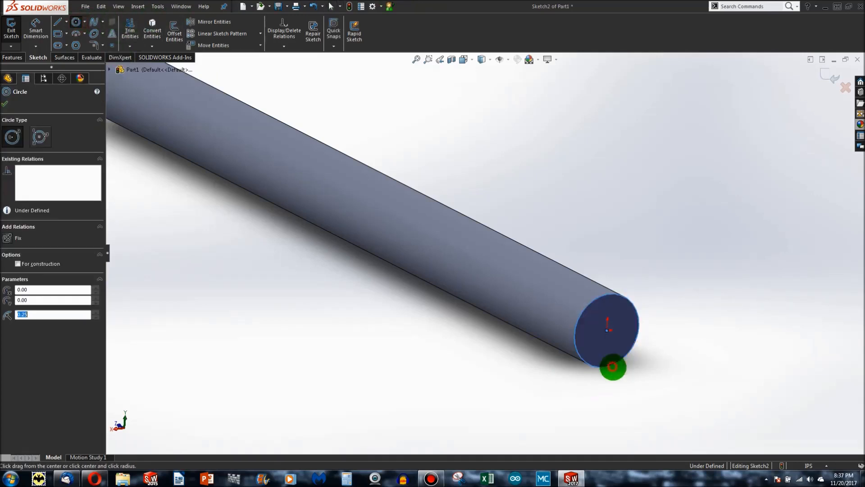
click(675, 373)
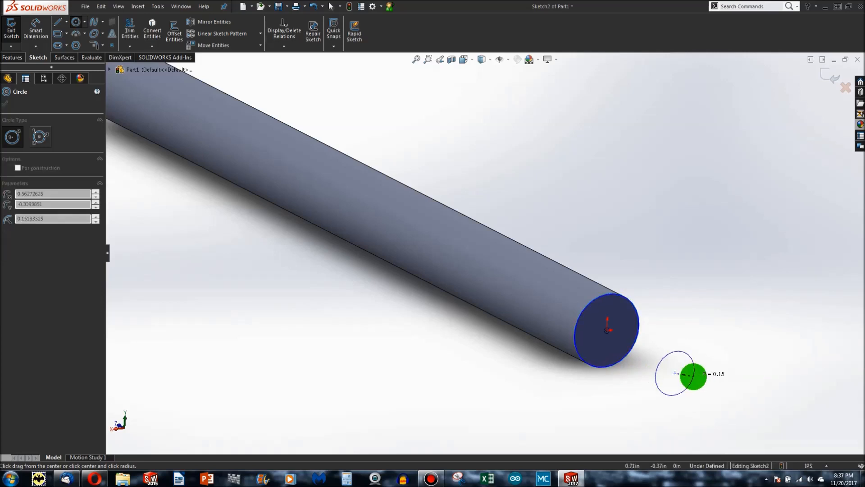
key(Escape)
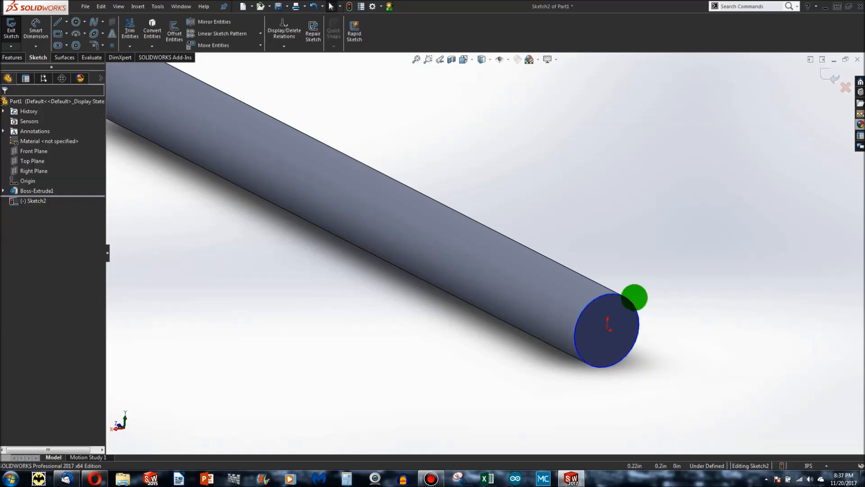
Dimension the end-face circle's diameter at 0.50 in, and delete the circle along with its dimension.
click(37, 31)
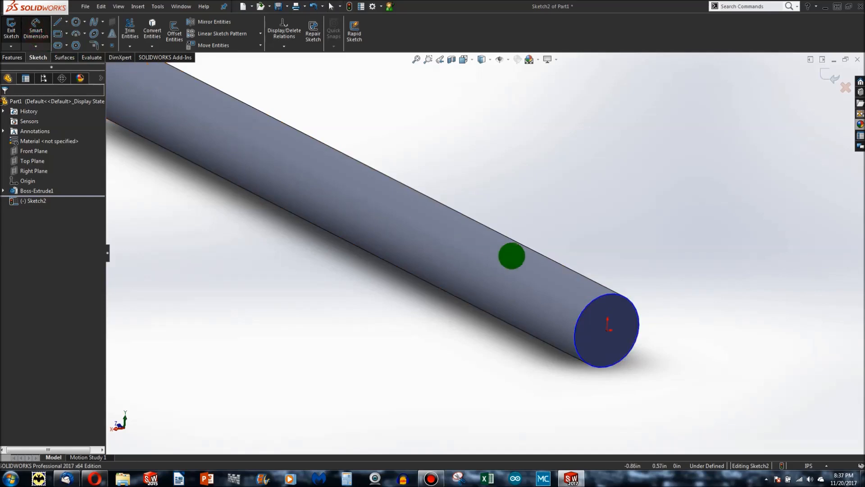
click(608, 292)
click(676, 284)
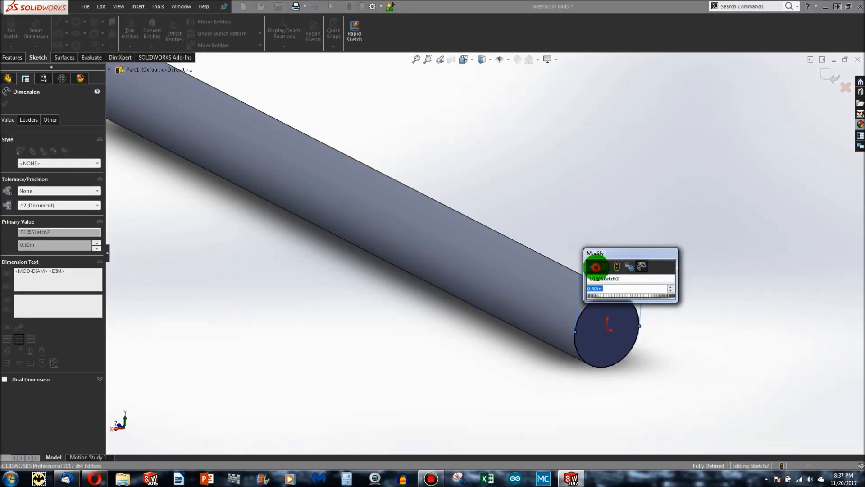
click(596, 267)
key(Escape)
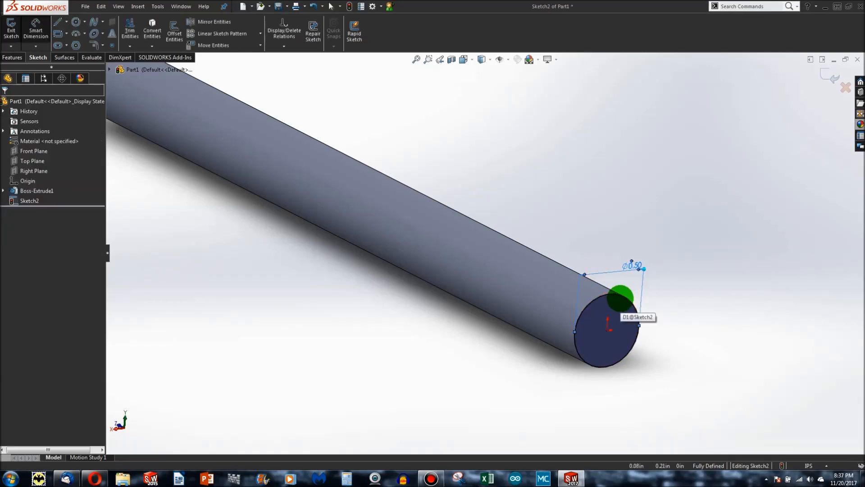
drag(521, 185, 663, 392)
key(Delete)
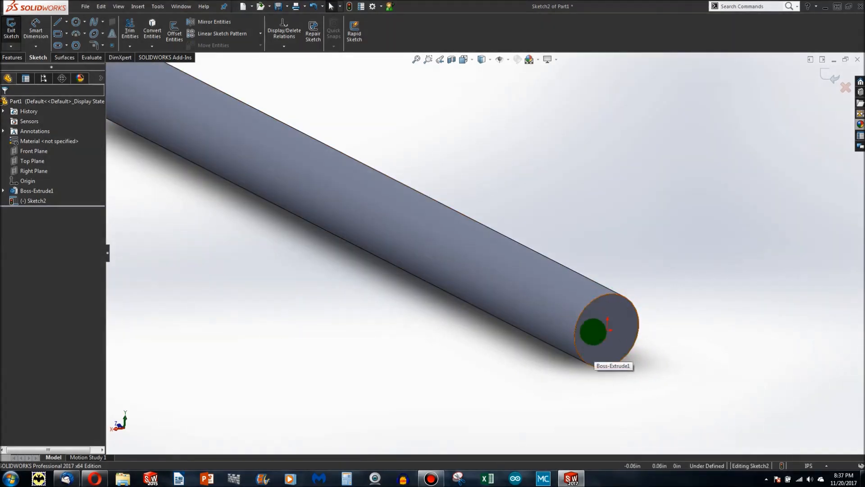
mouse_move(602, 320)
mouse_down()
mouse_move(597, 298)
mouse_move(574, 356)
mouse_move(612, 315)
mouse_move(586, 339)
mouse_up()
scroll(579, 304, up, 2)
click(303, 258)
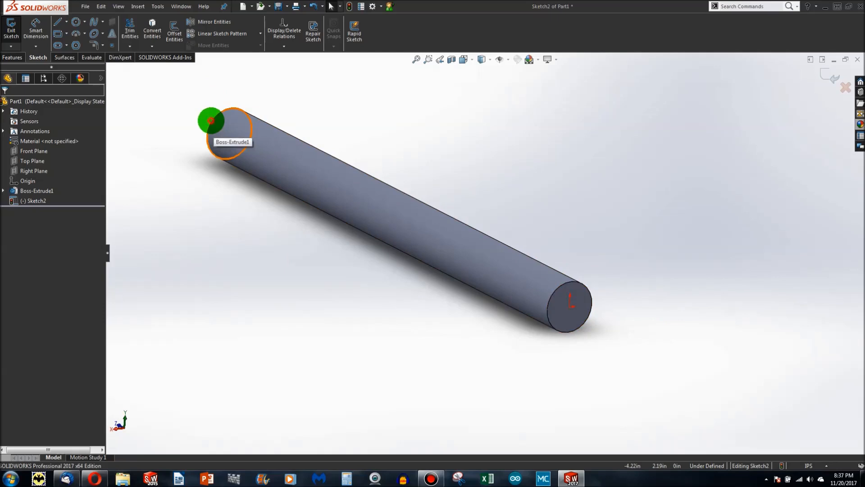
Convert the circular edge at the rod's far end into the end-face sketch, and check the resulting circle's relations.
click(212, 121)
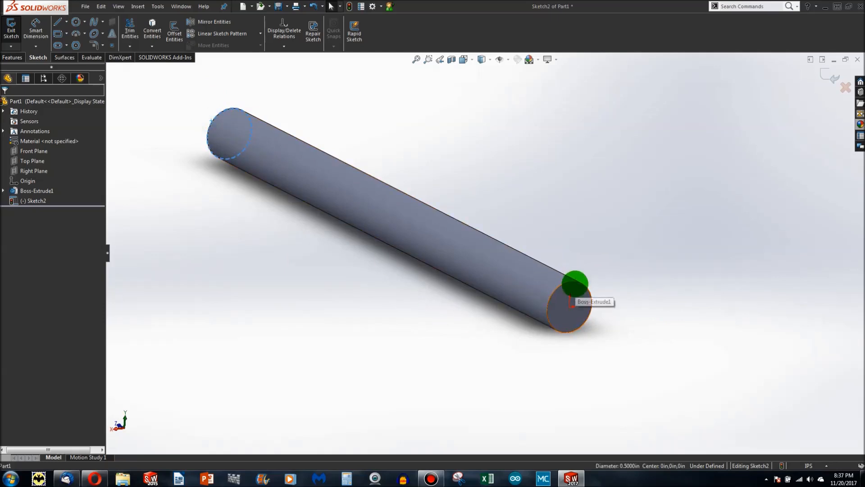
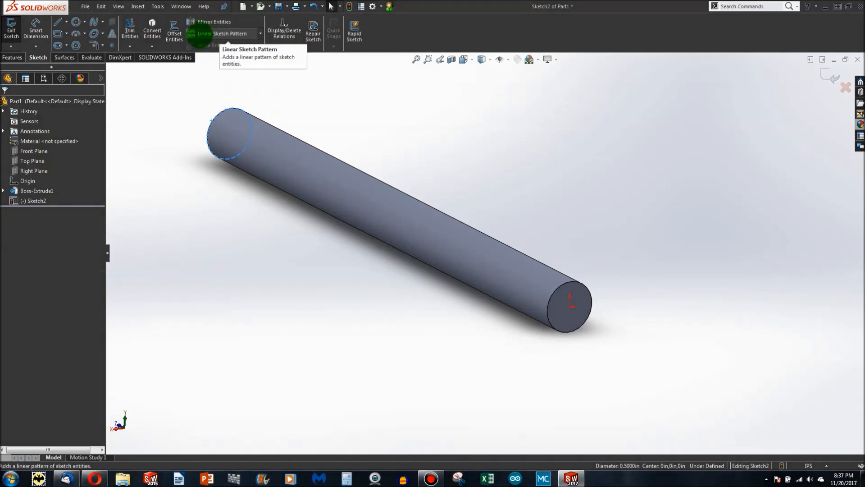
click(152, 31)
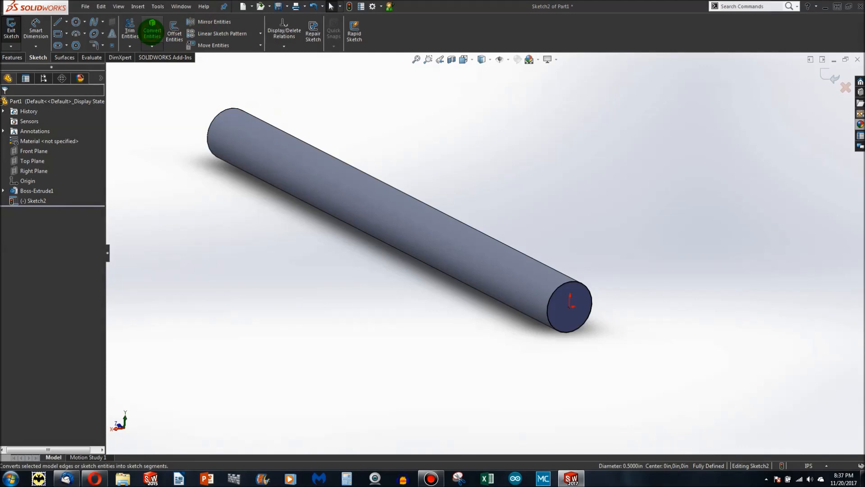
scroll(572, 284, down, 3)
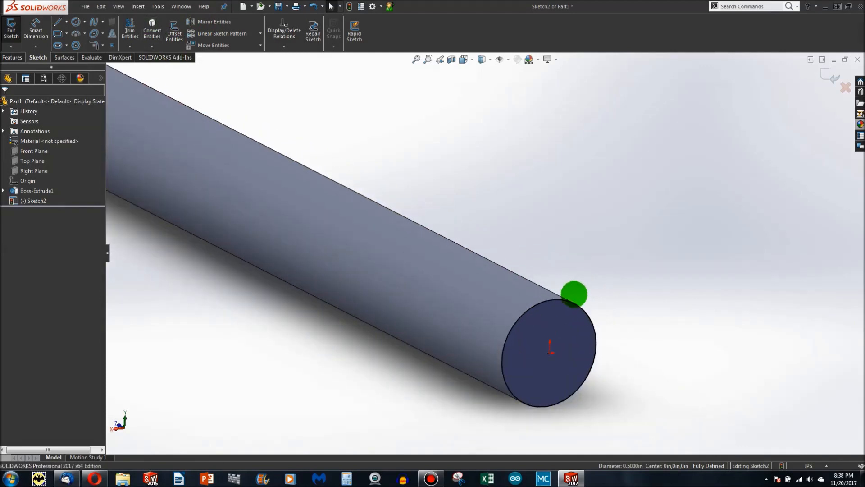
click(568, 301)
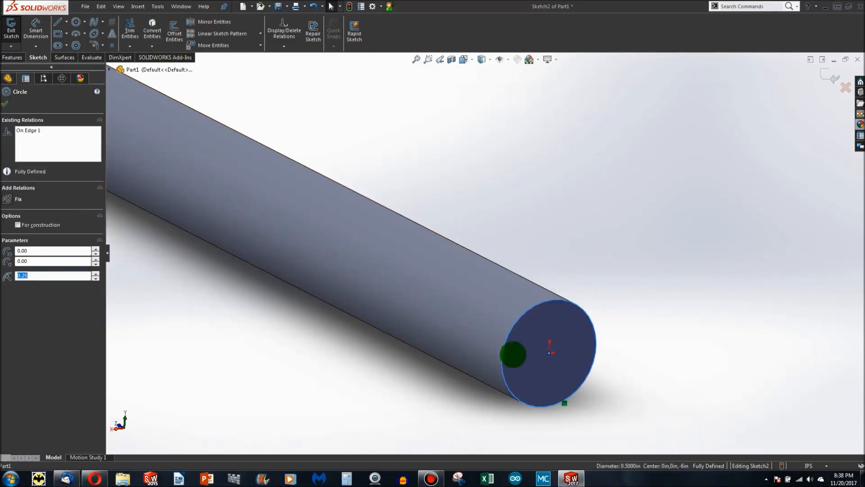
scroll(508, 304, up, 3)
scroll(249, 164, up, 1)
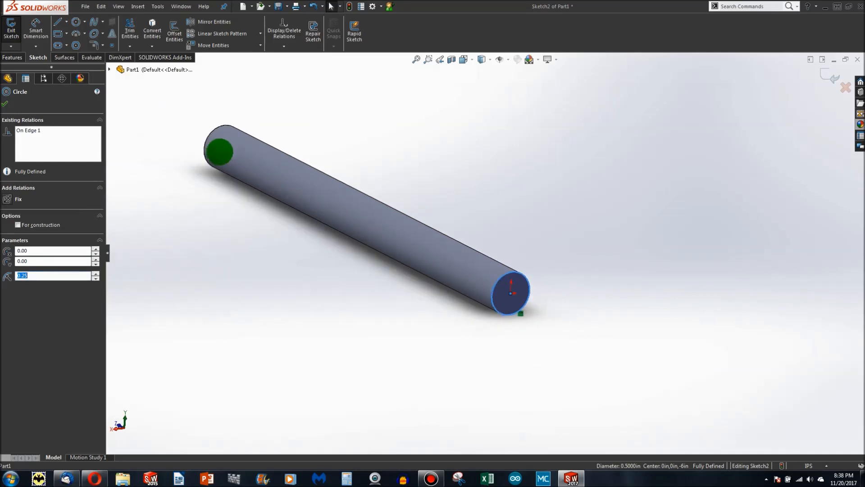
key(Escape)
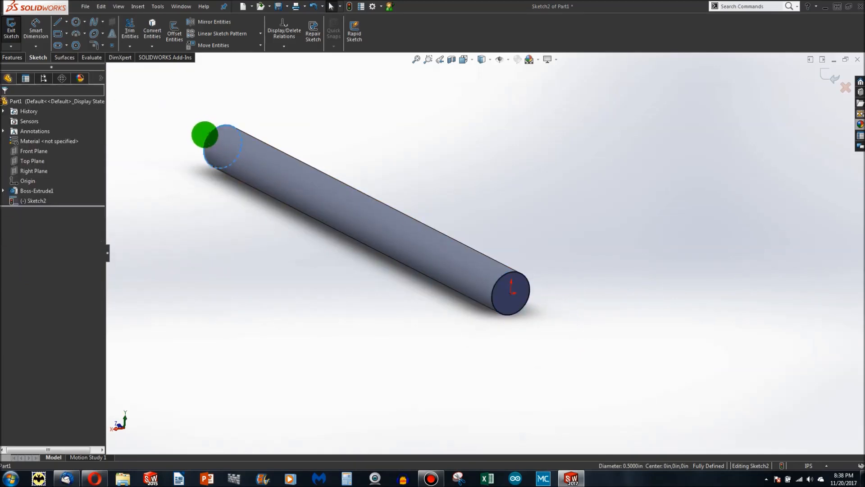
Delete the converted circle and convert the circular edge of the sketched end face into the sketch instead.
scroll(525, 286, down, 3)
click(537, 288)
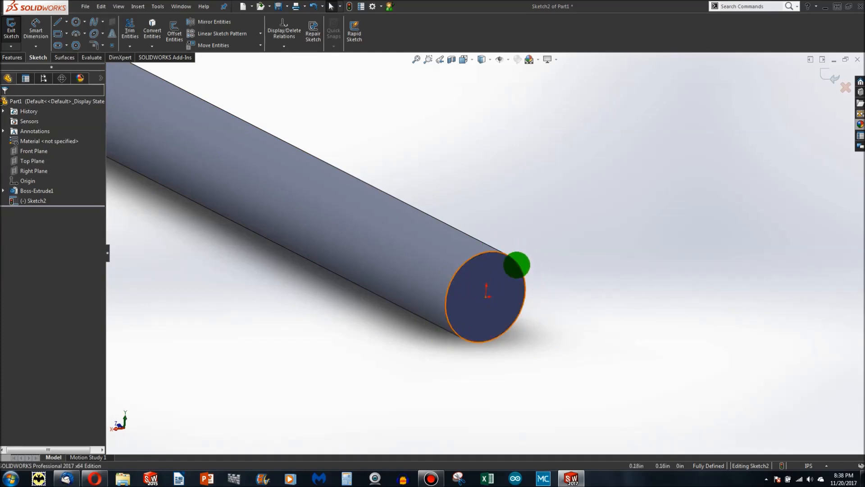
click(517, 265)
key(Escape)
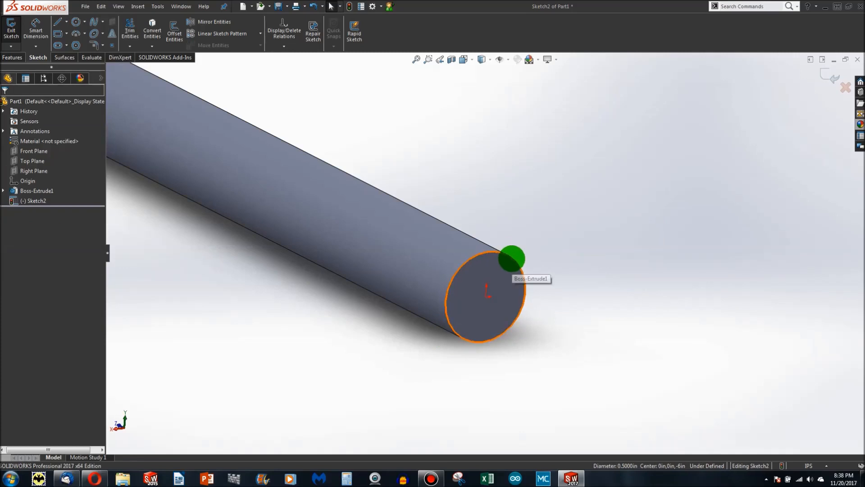
click(512, 258)
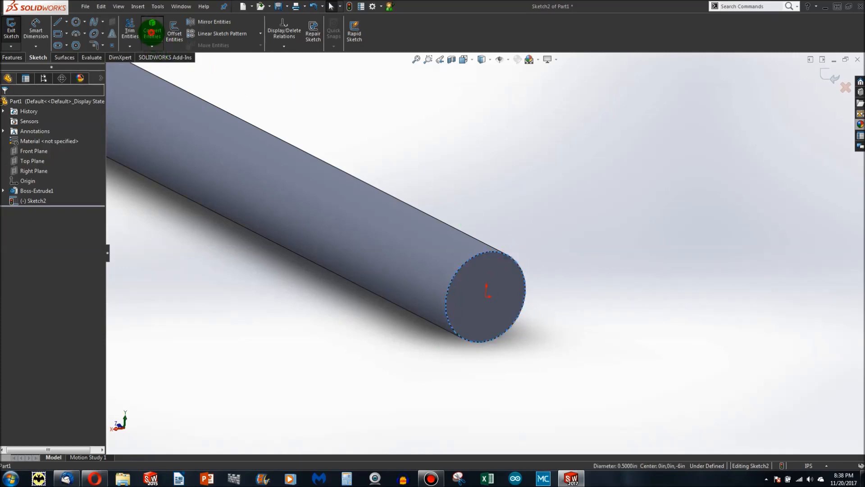
click(152, 32)
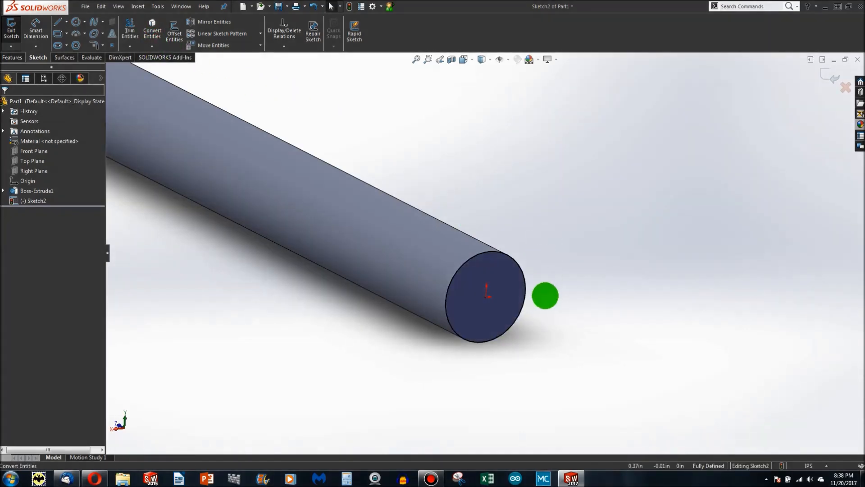
Sketch a vertical centerline about 0.49 in long beside the circle, just outside the rod's edge.
scroll(547, 296, up, 2)
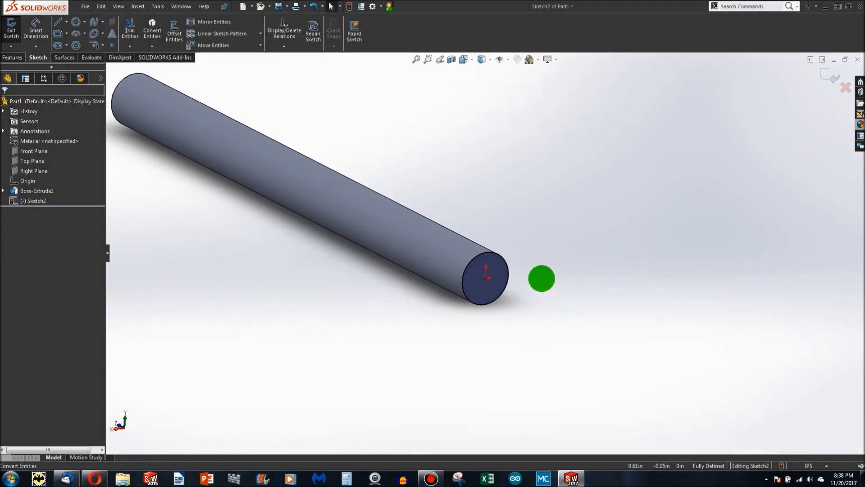
key(ctrl+8)
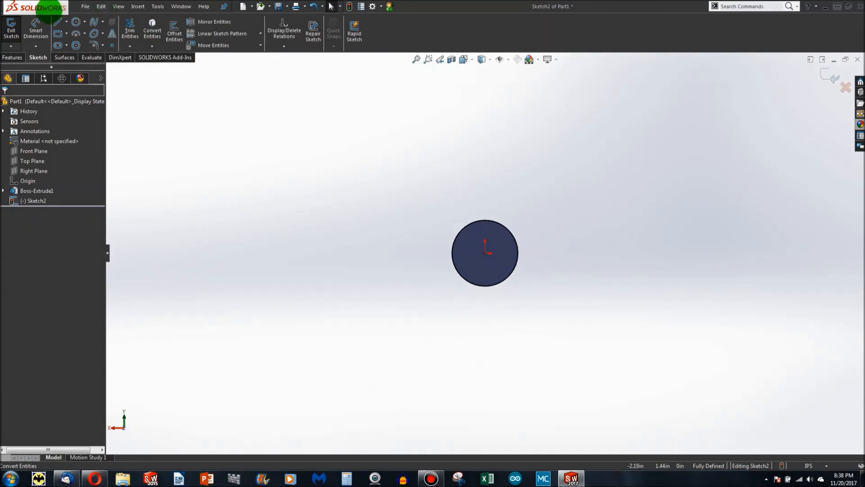
click(67, 21)
click(74, 43)
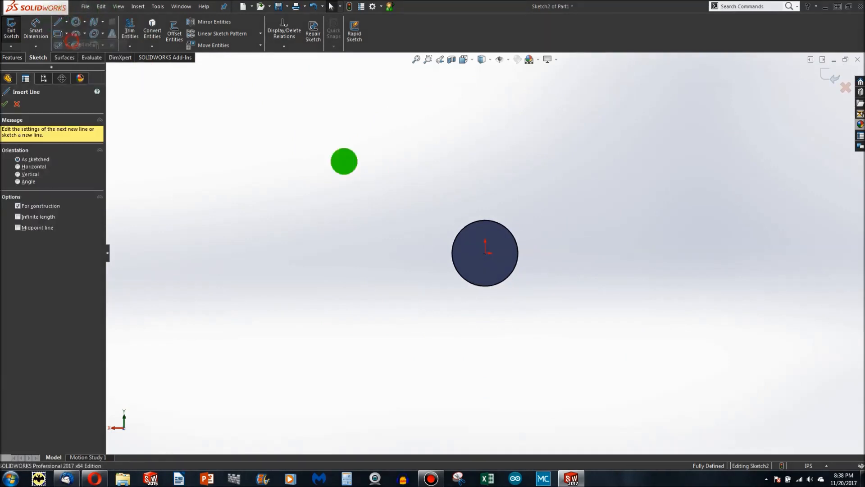
click(543, 220)
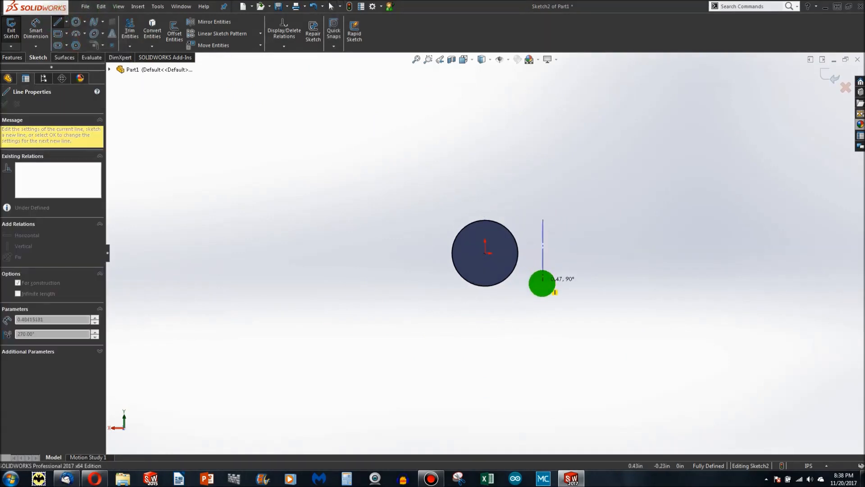
click(542, 284)
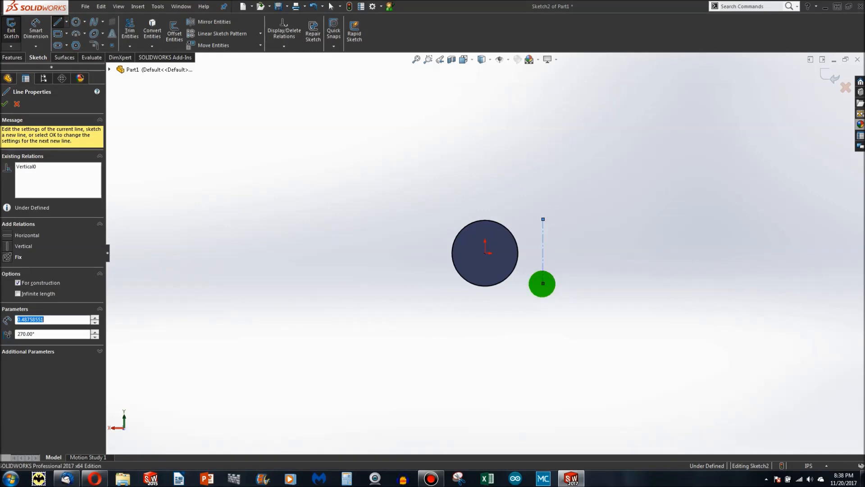
key(Escape)
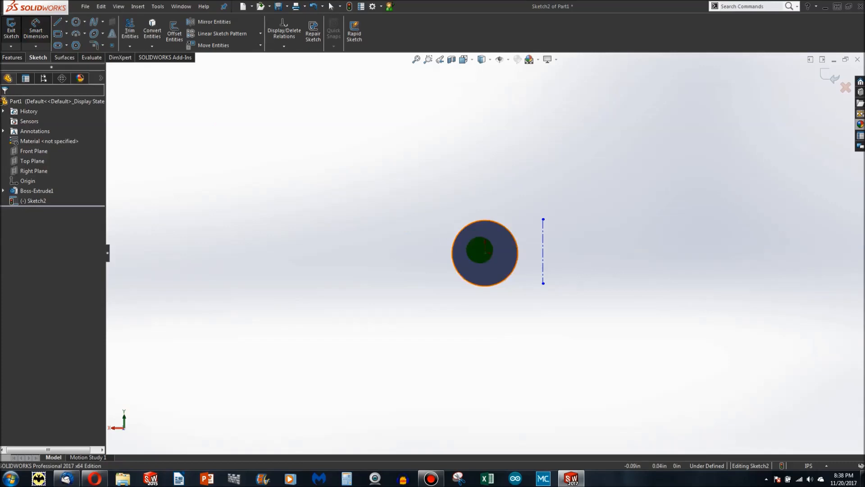
Try a doubled-distance dimension between the rod's centre and the centerline, and delete it.
click(485, 252)
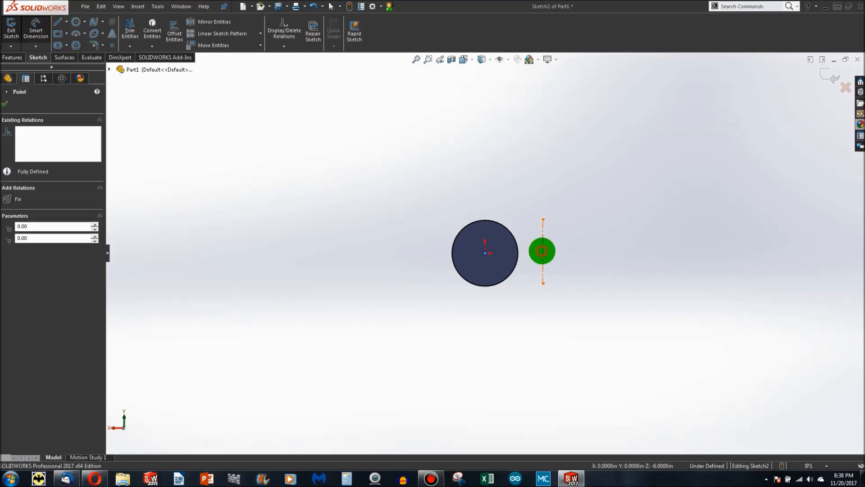
click(542, 251)
click(569, 251)
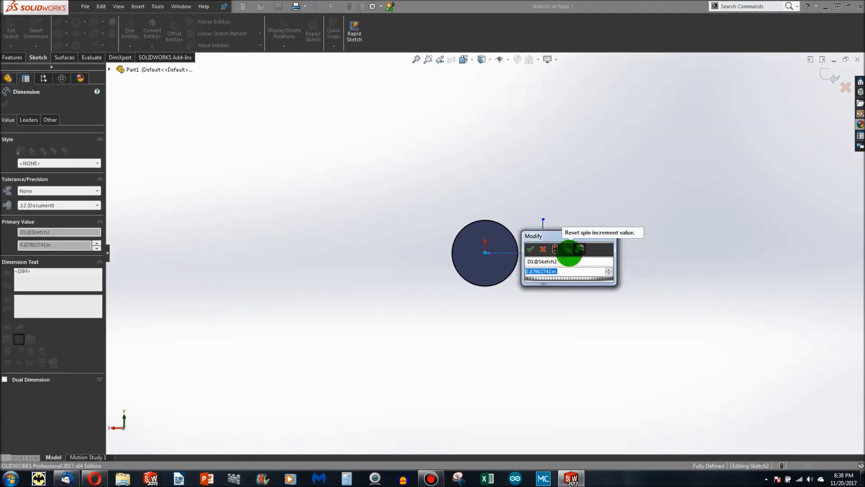
click(544, 249)
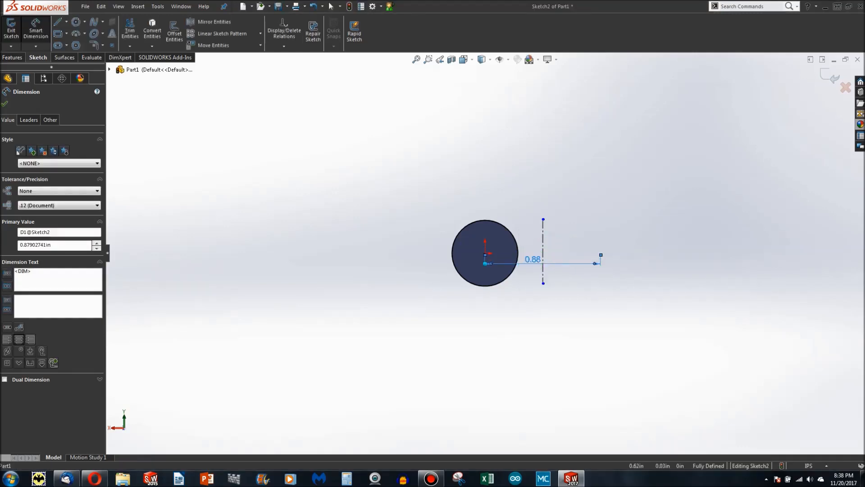
key(Delete)
Dimension the distance from the vertical centerline to the rod's centre at 0.5 in.
click(36, 30)
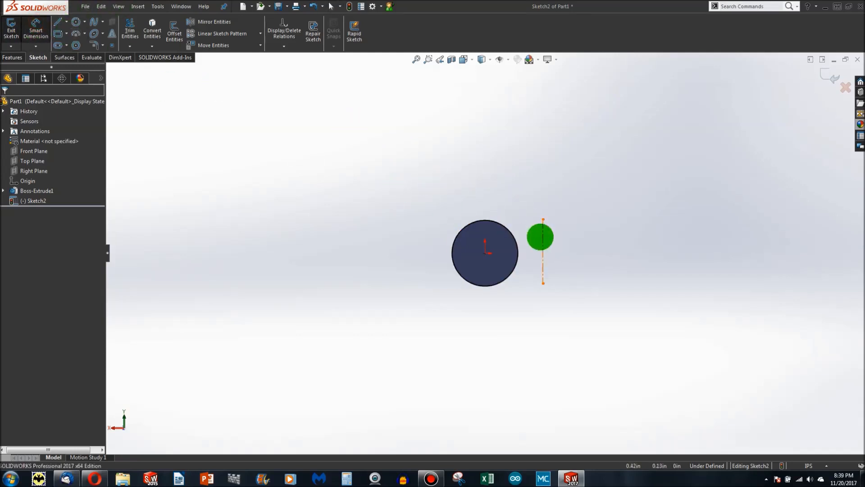
click(543, 237)
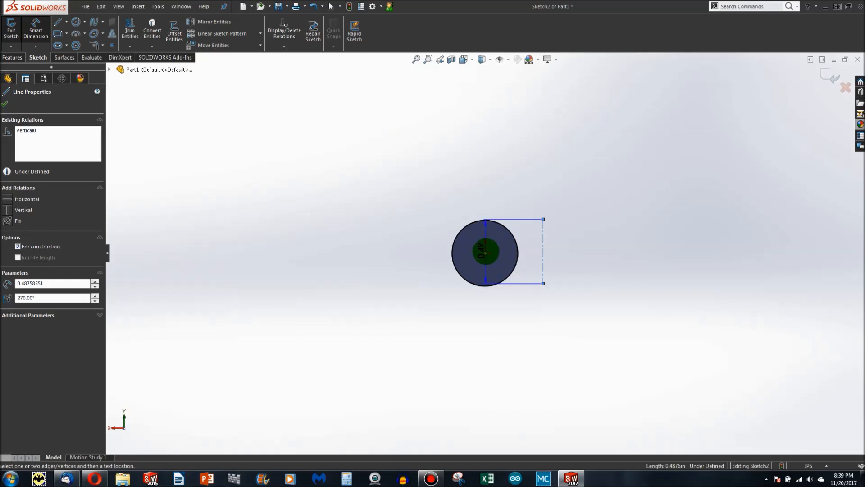
click(486, 252)
click(497, 216)
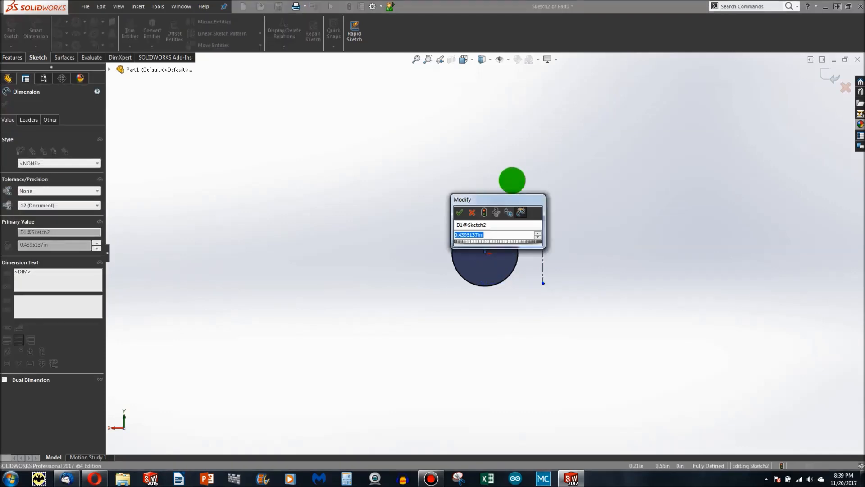
text(0.5)
key(Return)
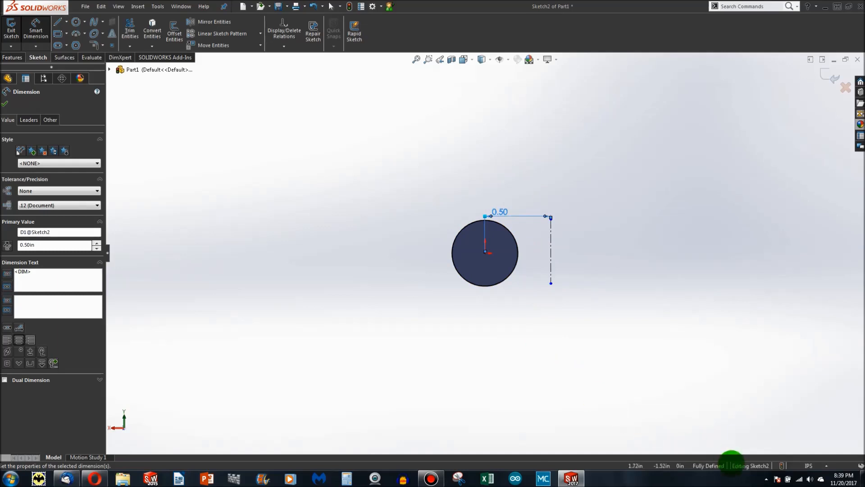
click(460, 297)
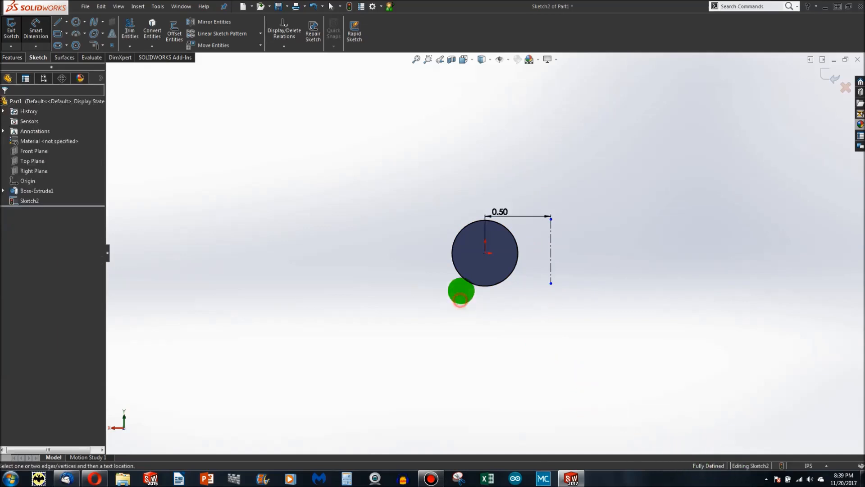
Revolve the end-face circle 90 degrees about the centerline as a merged blind boss in the reversed direction.
key(super)
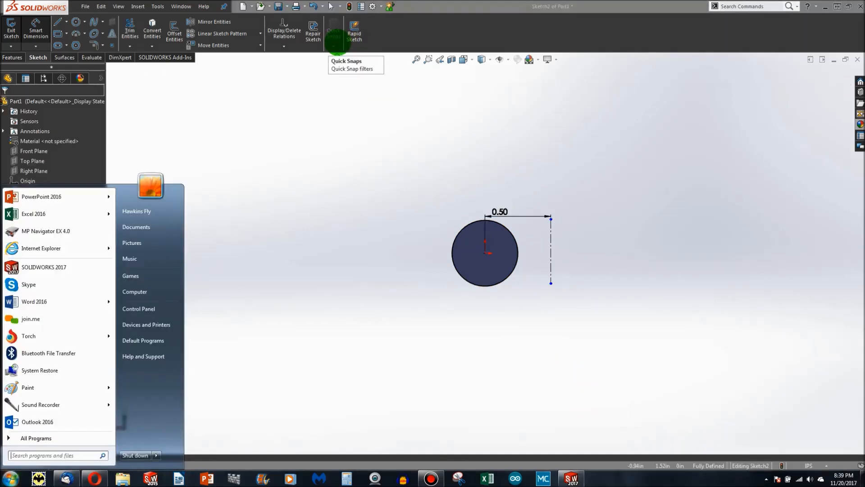
key(super)
key(ctrl+7)
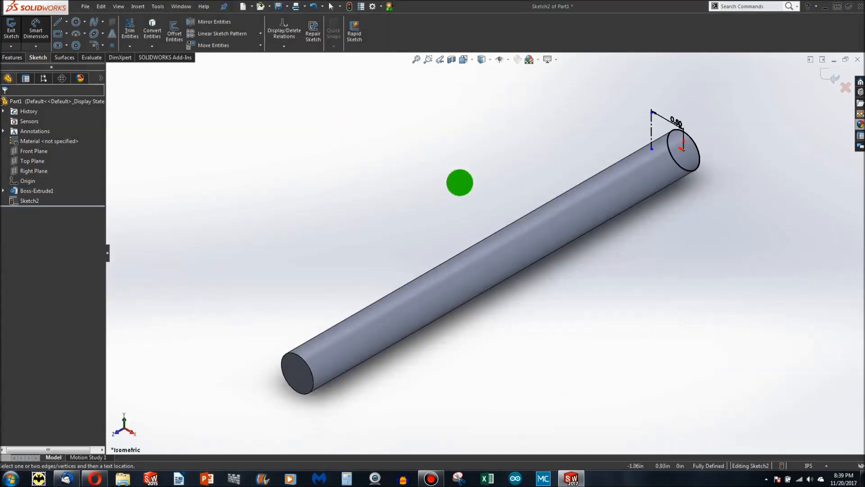
scroll(671, 136, down, 2)
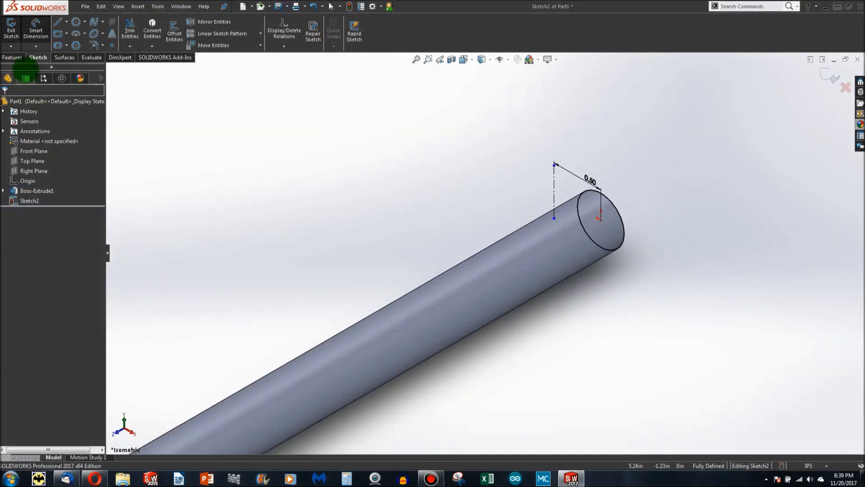
click(13, 57)
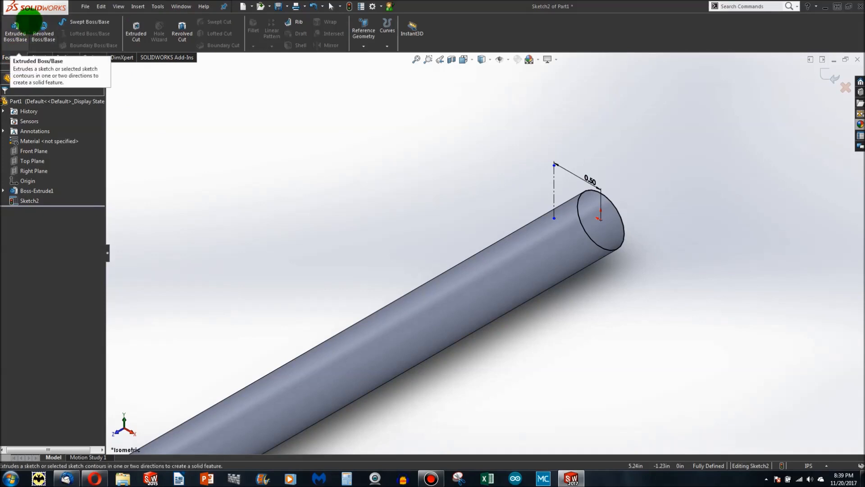
click(38, 26)
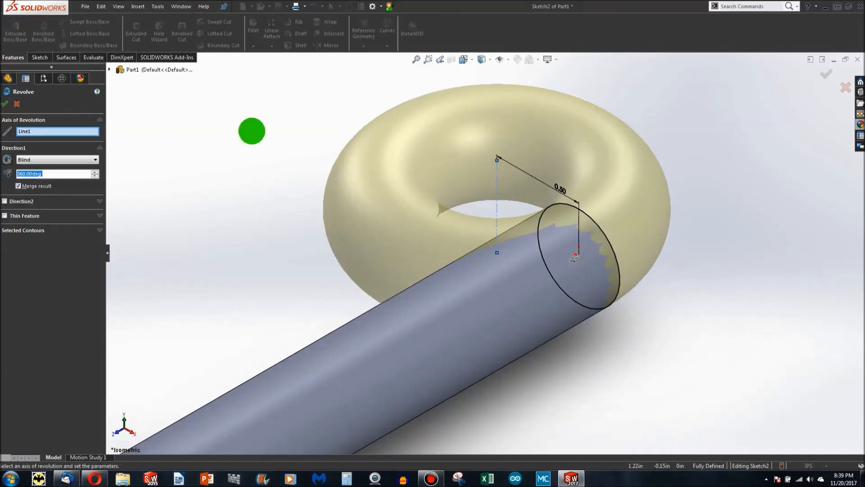
text(90)
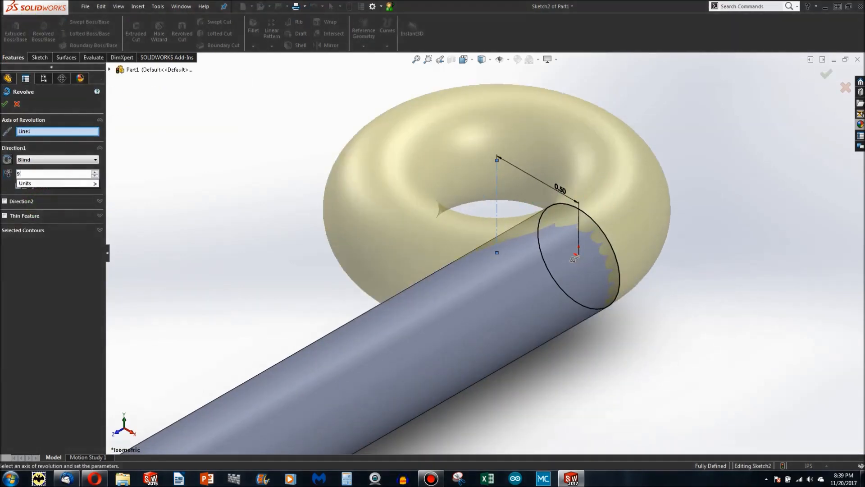
key(Return)
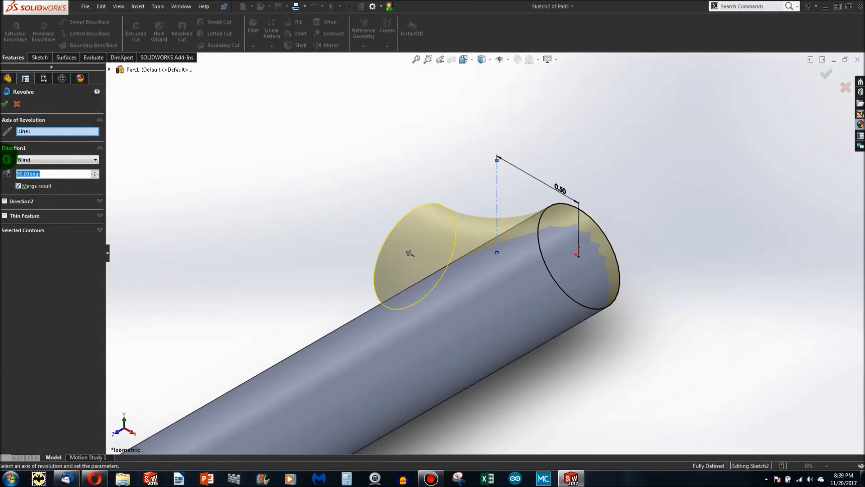
click(7, 159)
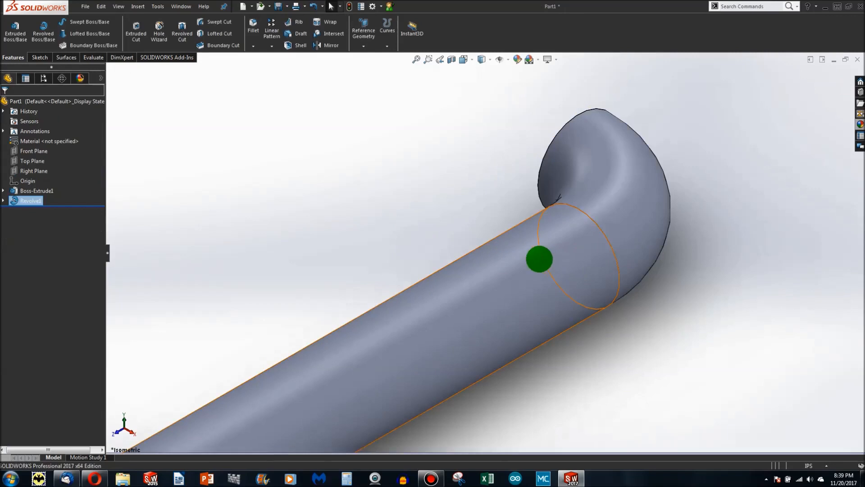
Open a sketch on the free end face of the first bend and convert its circular edge.
scroll(537, 255, up, 3)
mouse_move(530, 246)
middle_down()
mouse_move(657, 186)
mouse_move(612, 269)
mouse_move(409, 234)
middle_up()
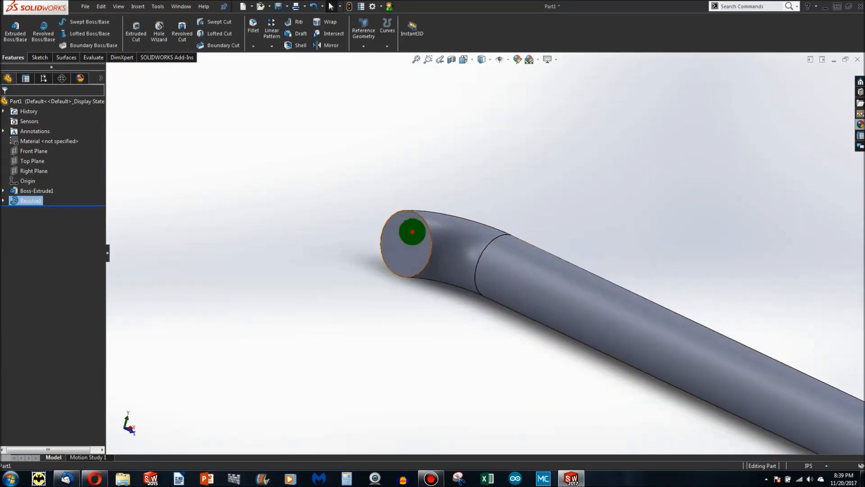
click(410, 233)
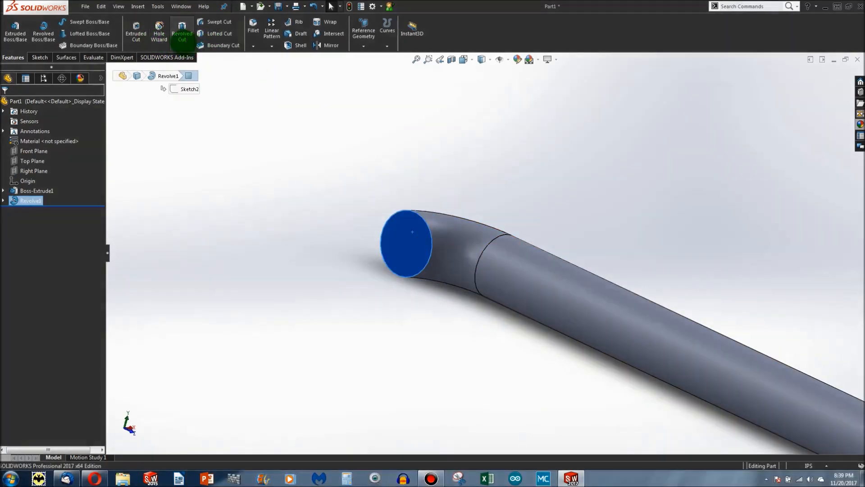
click(40, 57)
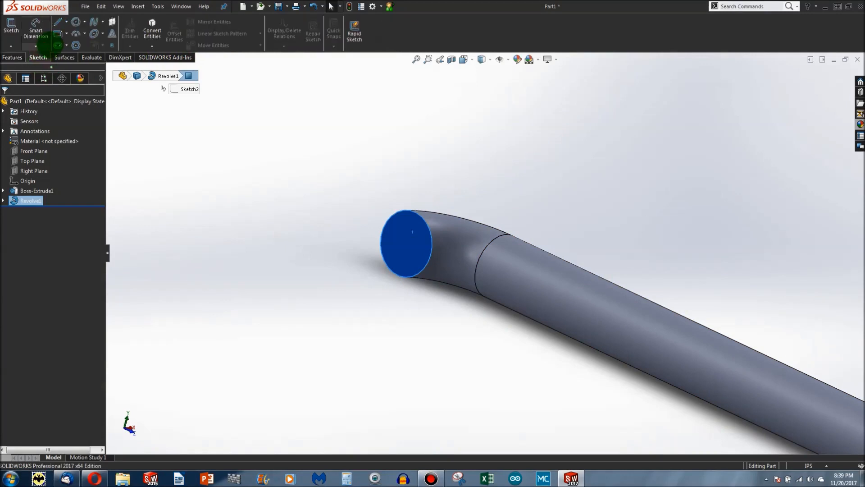
click(11, 28)
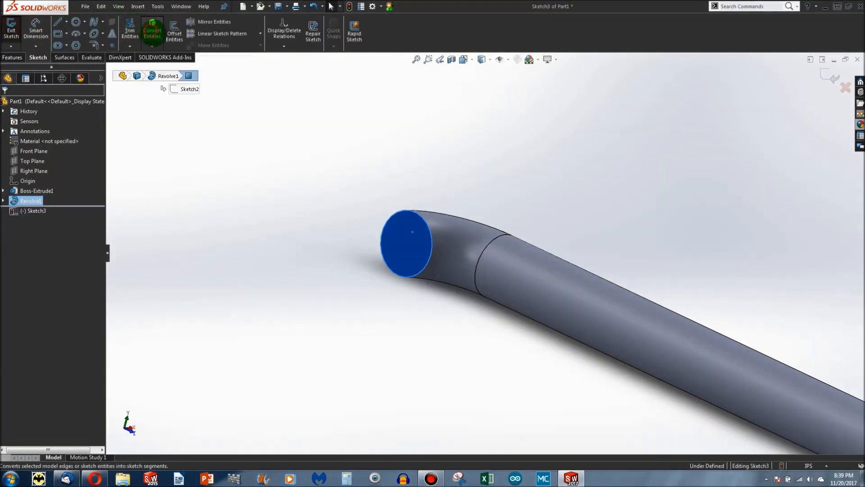
click(152, 28)
Extrude the converted circle 1 in from the first bend as a merged blind boss.
click(8, 57)
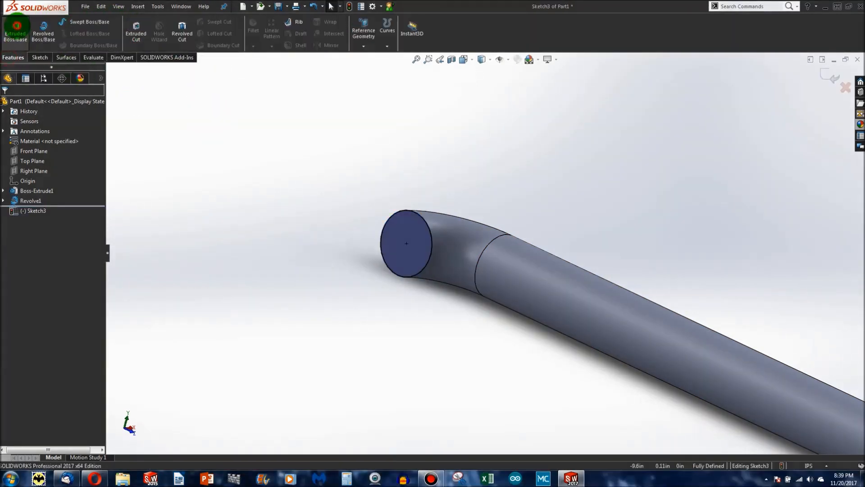
click(15, 28)
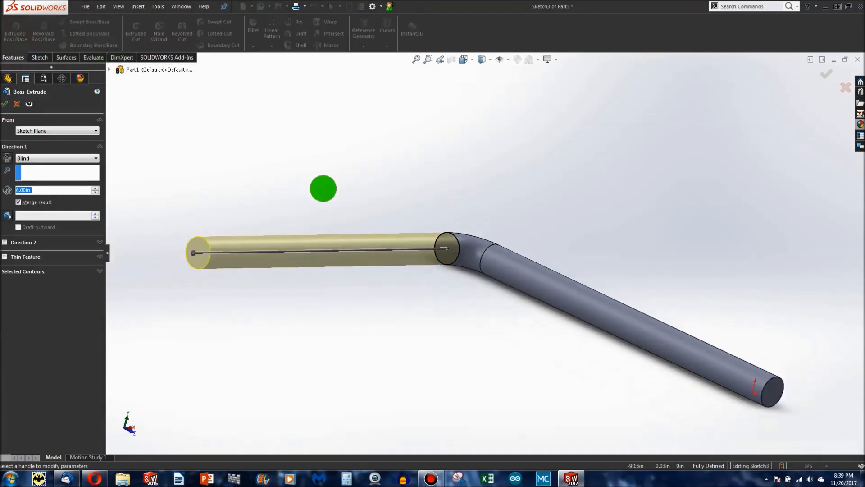
text(1)
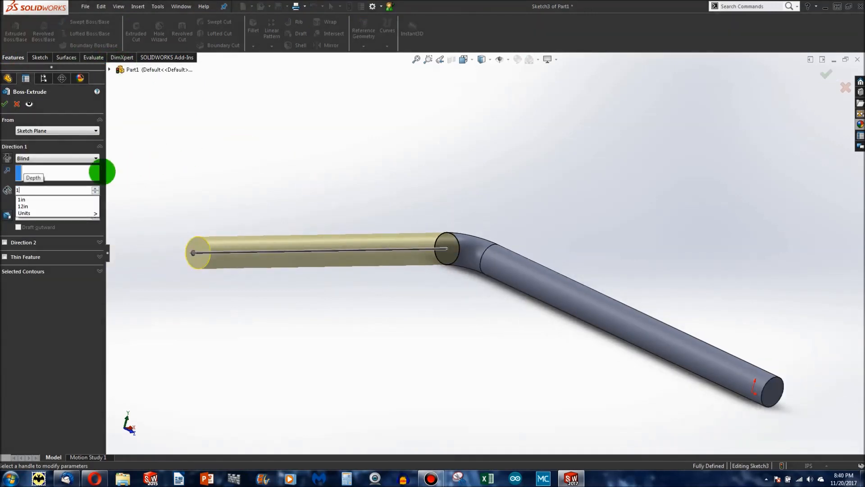
key(Return)
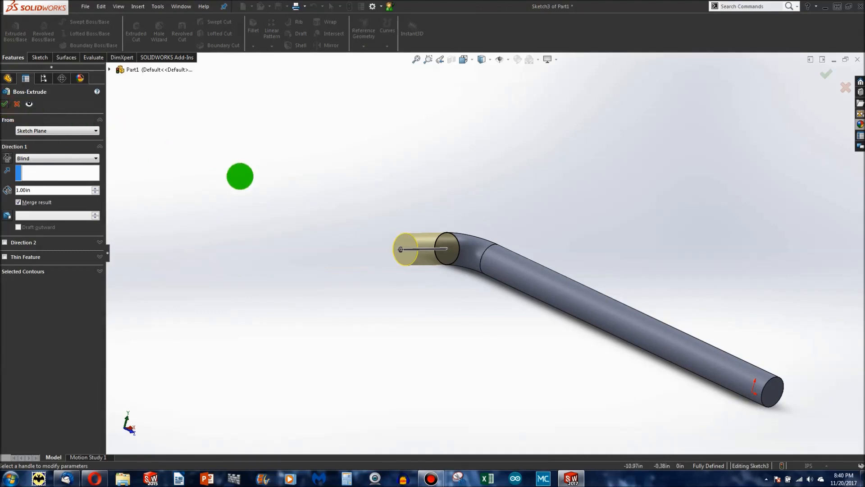
click(6, 103)
Open a sketch on the end face of the 1 in straight segment and convert its circular edge.
scroll(418, 252, down, 3)
click(408, 248)
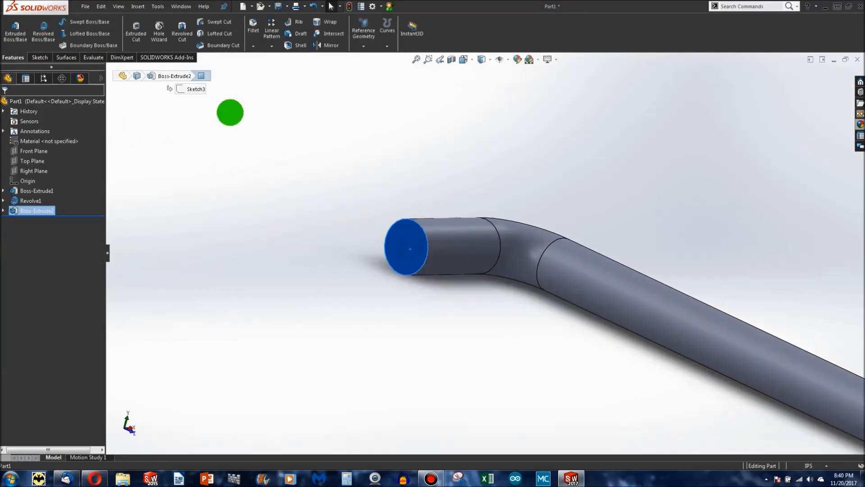
click(40, 57)
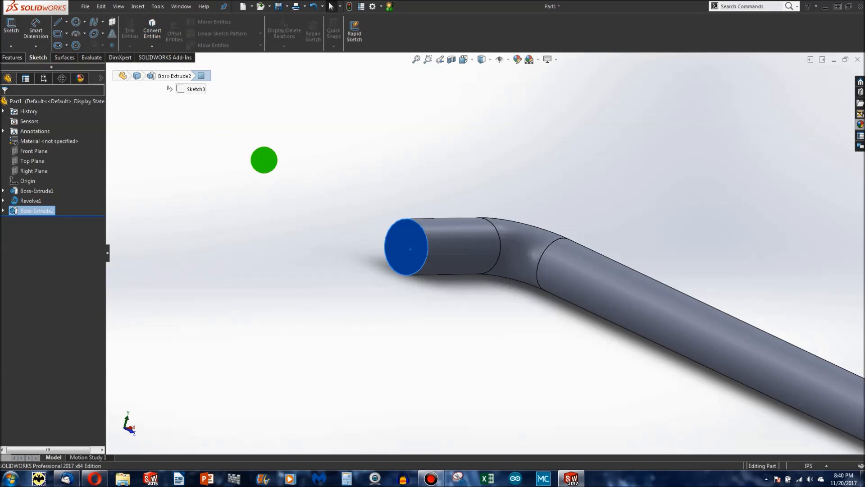
key(ctrl+8)
scroll(275, 249, down, 7)
click(401, 253)
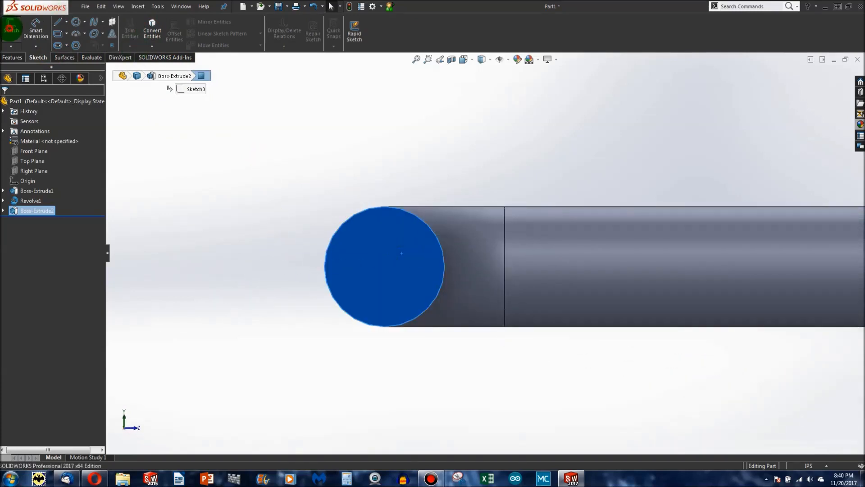
click(12, 27)
click(153, 30)
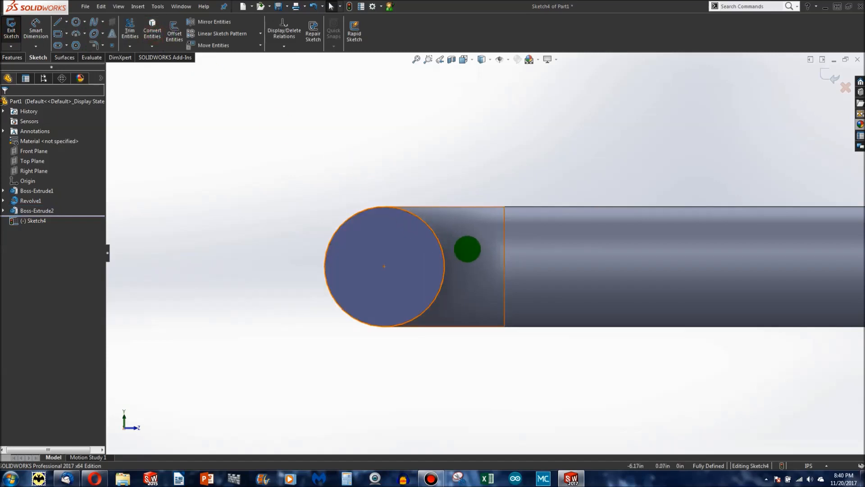
Sketch a short vertical centerline beside the converted circle, between the circle and the line where the first bend meets the long rod.
scroll(472, 249, up, 3)
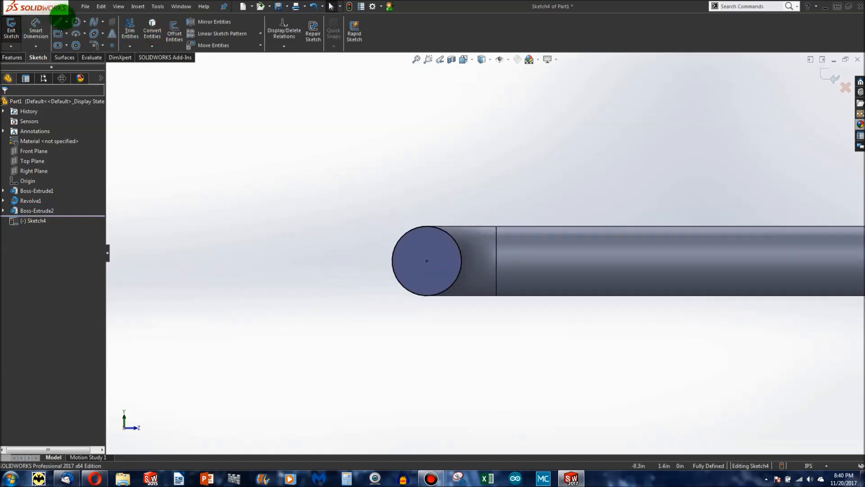
click(66, 22)
click(79, 44)
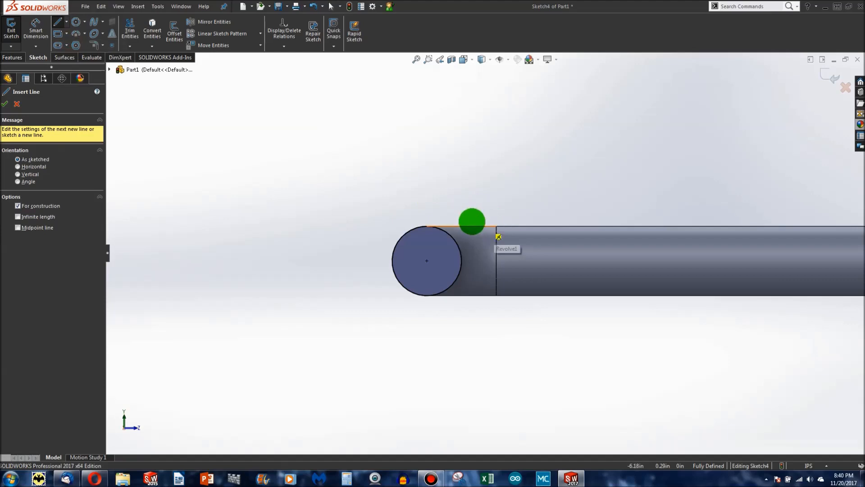
click(478, 233)
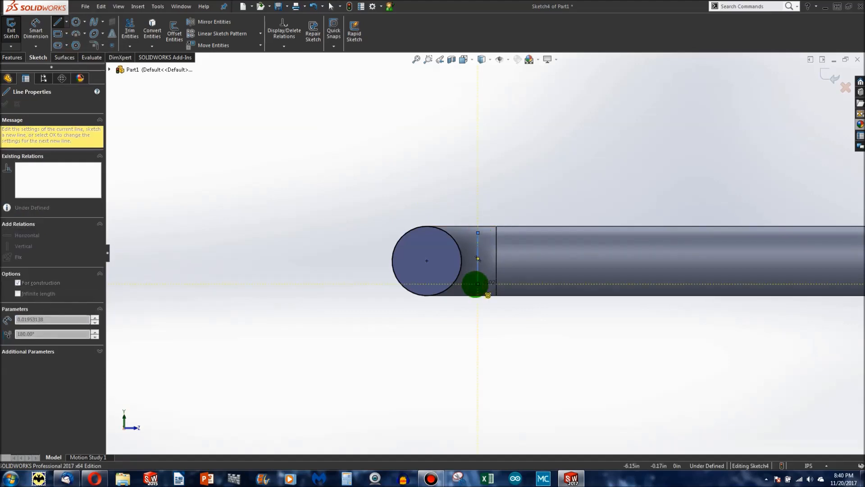
click(478, 284)
key(Escape)
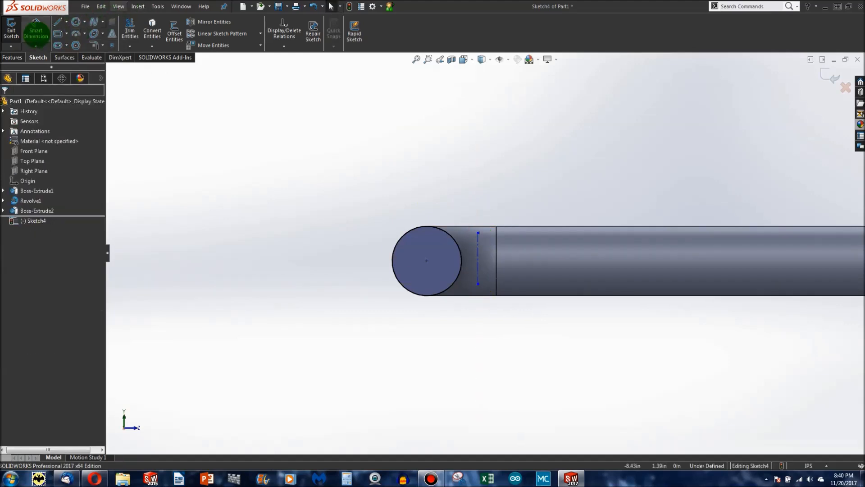
Dimension the distance from the circle's centre to the vertical centerline at 0.5 in.
click(427, 260)
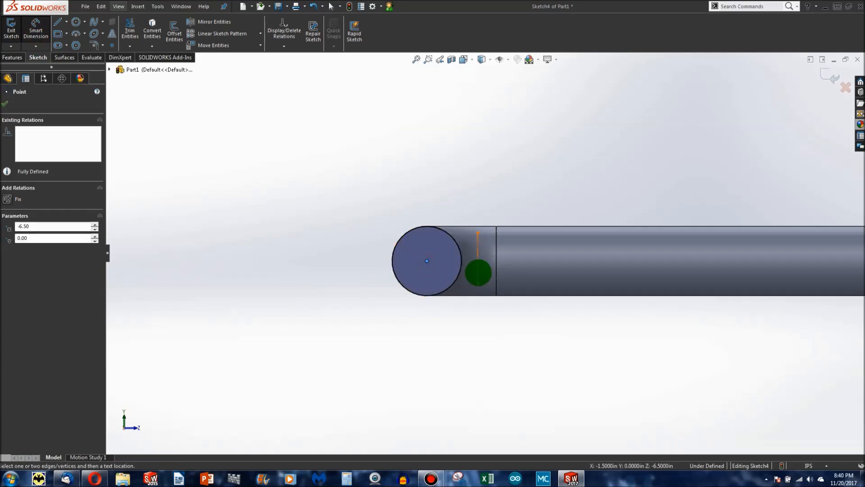
click(478, 271)
click(461, 195)
key(Return)
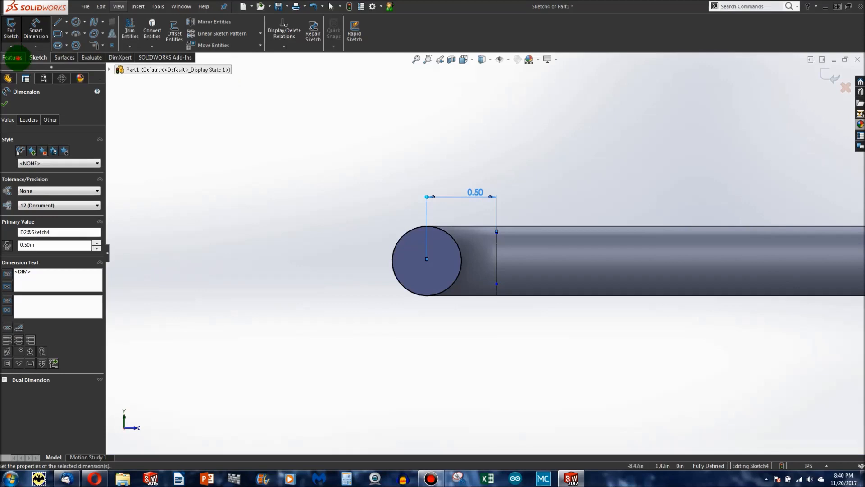
Revolve the circle 90 degrees about the centerline as a merged blind boss in the reversed direction.
click(13, 57)
click(43, 31)
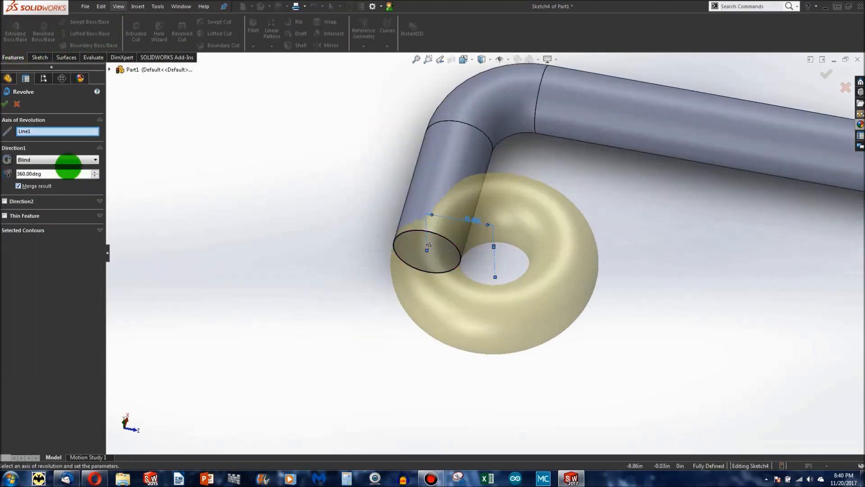
text(90)
key(Return)
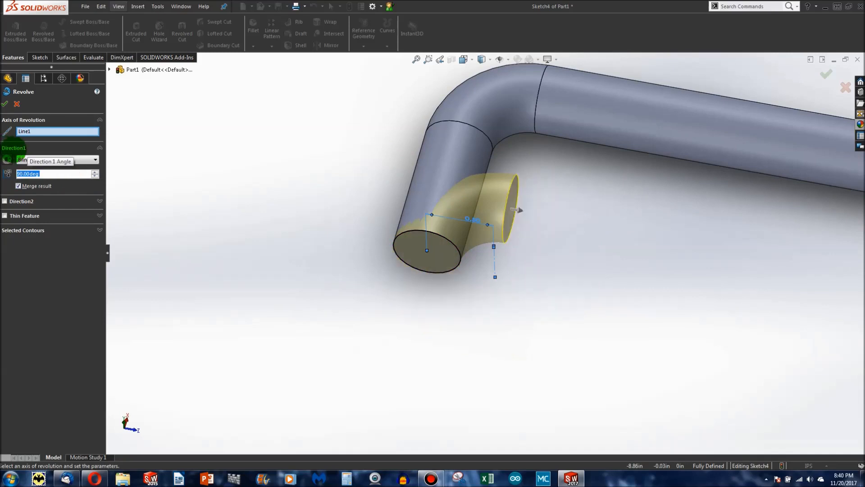
click(7, 160)
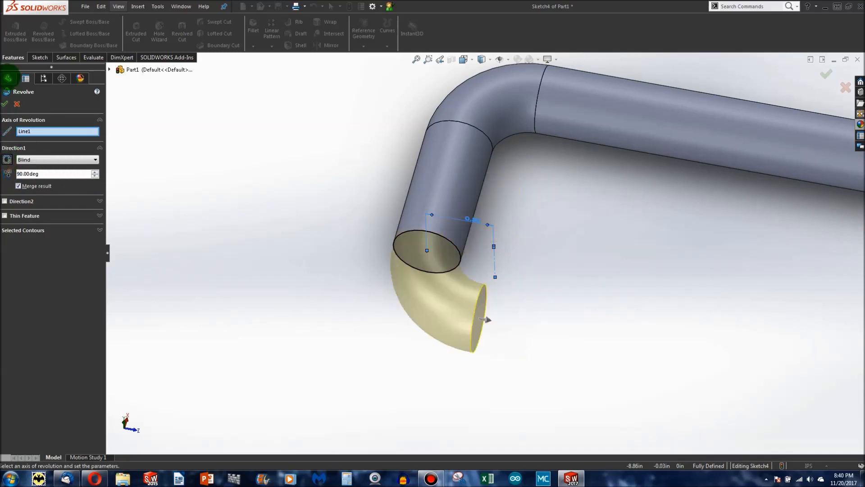
click(5, 103)
Open a sketch on the free end face of the second bend and convert its circular edge.
scroll(560, 302, up, 4)
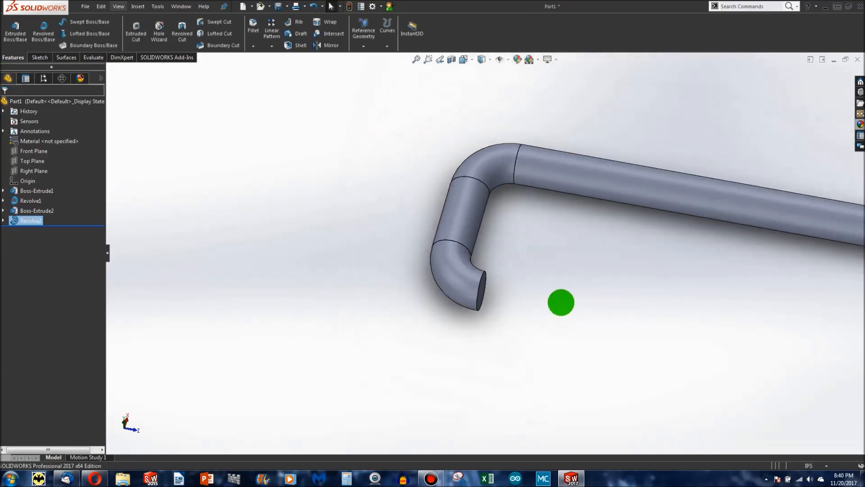
scroll(502, 270, down, 3)
middle_drag(502, 270, 469, 257)
scroll(493, 266, down, 6)
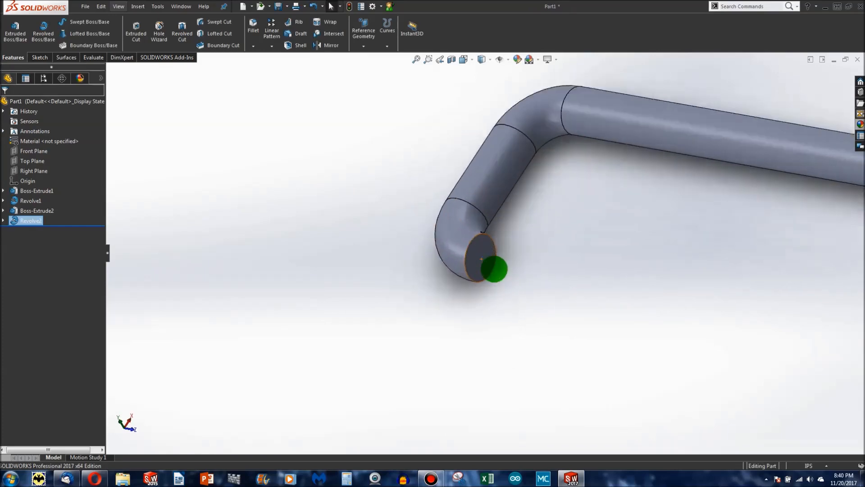
click(486, 255)
click(14, 32)
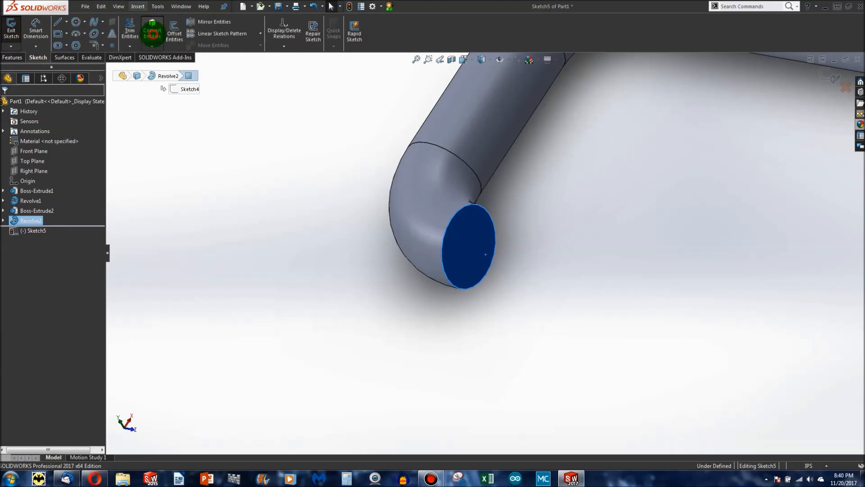
click(152, 32)
Set up a merged blind boss extrusion of the second bend's end circle and try a 6 in depth.
click(12, 58)
click(15, 32)
scroll(610, 290, up, 5)
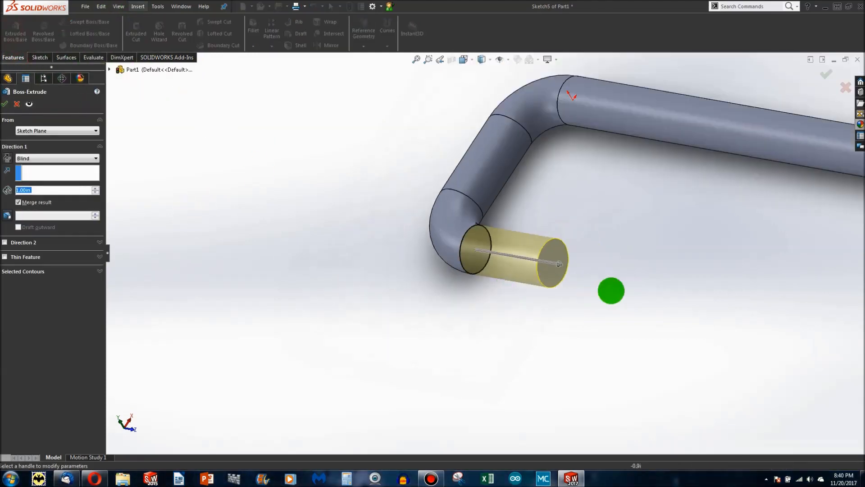
text(6)
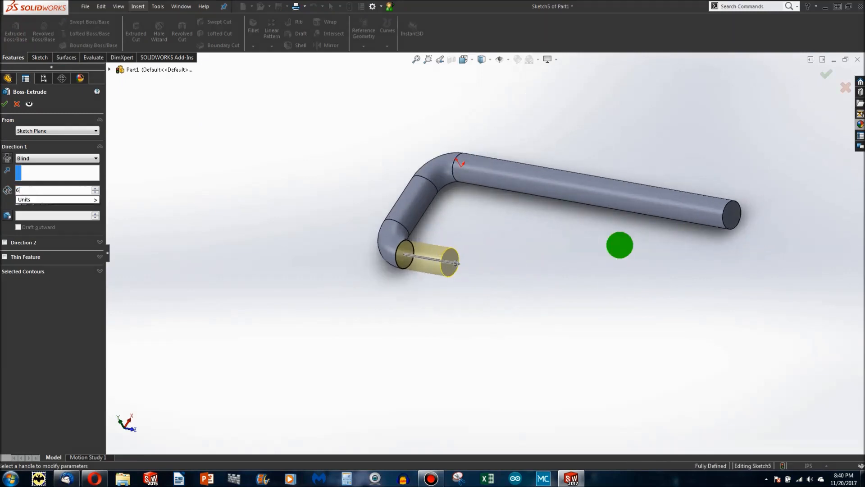
key(Return)
middle_drag(638, 259, 658, 342)
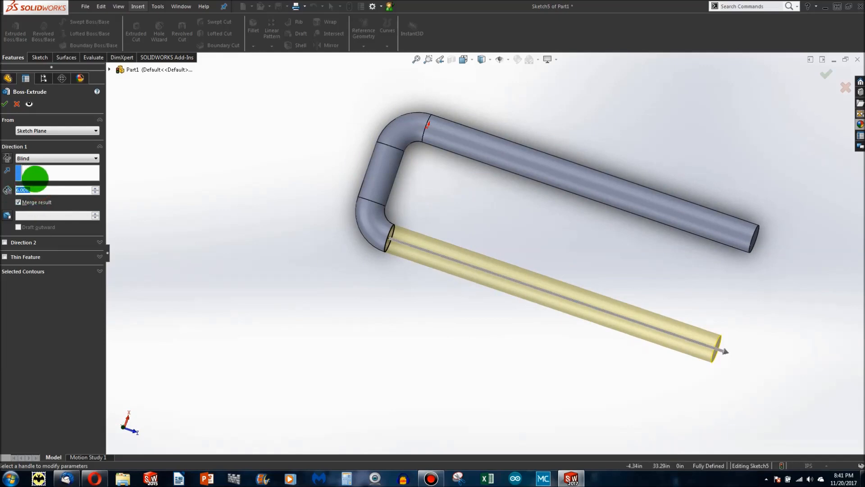
Set the extrusion depth to 5 in and create the boss.
text(5)
key(Return)
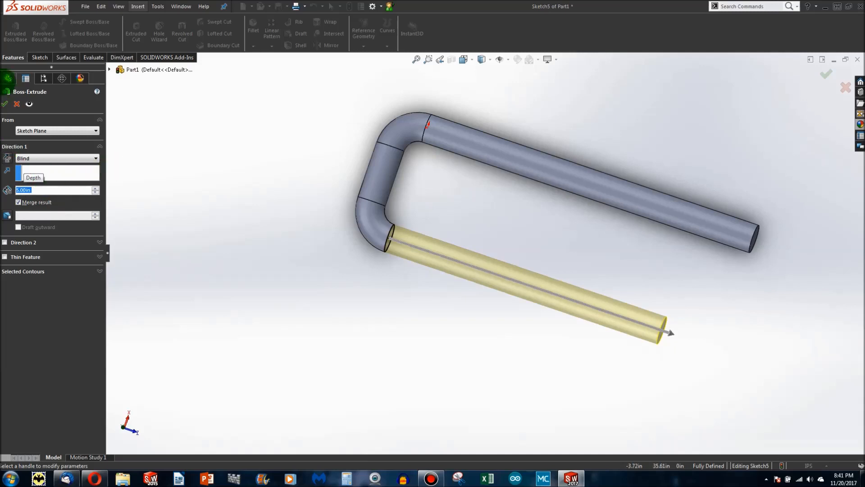
click(4, 105)
Open a sketch on the end face of the 5 in leg and convert its circular edge.
scroll(676, 334, down, 4)
middle_drag(656, 252, 584, 252)
scroll(583, 249, up, 4)
scroll(541, 266, down, 4)
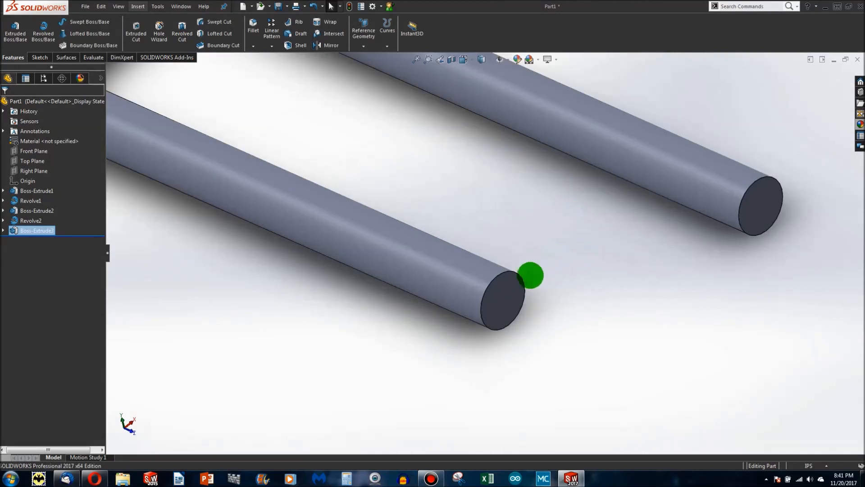
click(514, 287)
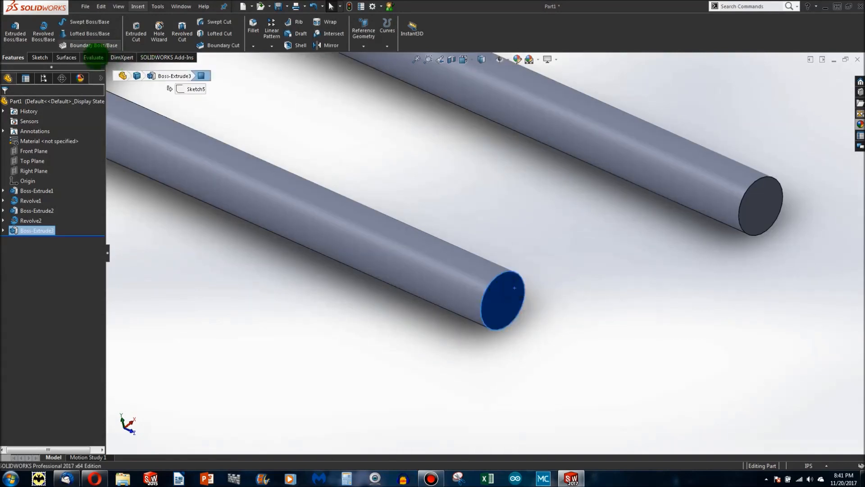
click(40, 57)
click(11, 28)
Sketch a vertical centerline just outside the circle, on the side away from the 6 in rod.
click(66, 22)
click(75, 40)
key(ctrl+8)
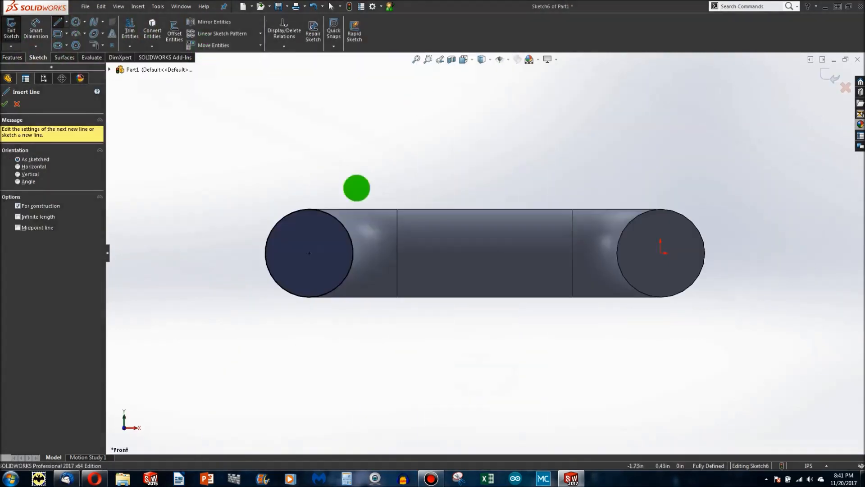
drag(229, 212, 228, 285)
Dimension the distance from the outer centerline to the circle's centre at 0.375 in.
click(30, 28)
click(229, 234)
click(309, 253)
click(282, 188)
text(.375)
Revolve the end circle of the 5 in leg 90 degrees about the outer centerline.
click(12, 57)
click(36, 35)
middle_drag(455, 217, 486, 377)
text(90)
click(5, 104)
Open a sketch on the free end face of the third bend and convert its circular edge.
middle_drag(504, 257, 582, 185)
scroll(501, 266, down, 6)
click(486, 274)
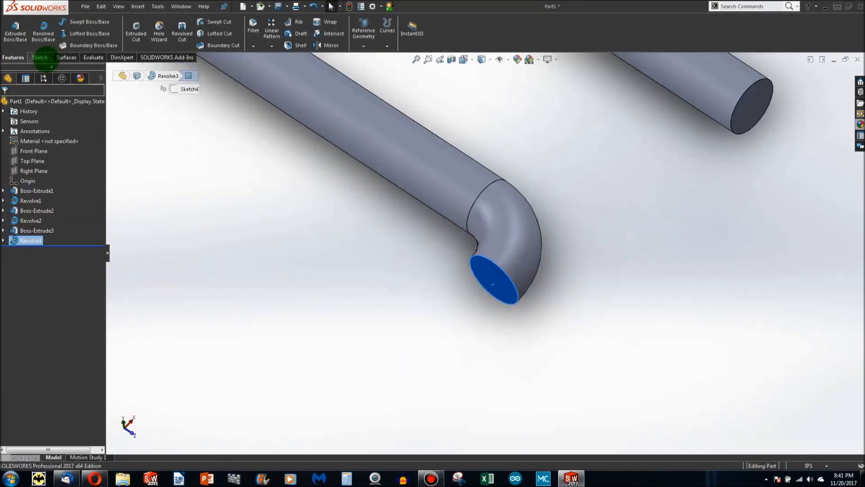
click(43, 59)
click(11, 29)
click(152, 31)
Extrude the converted circle 0.75 in from the third bend as a boss.
click(13, 57)
click(16, 40)
text(.75)
middle_drag(469, 198, 516, 256)
scroll(516, 256, up, 5)
click(5, 104)
Open a sketch on the end face of the 0.75 in segment and convert its circular edge.
scroll(506, 283, down, 4)
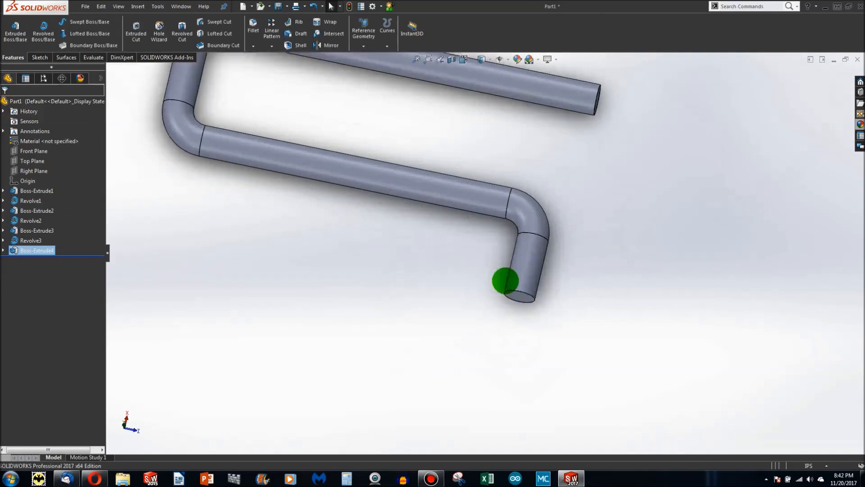
click(516, 296)
click(39, 57)
click(11, 28)
click(151, 30)
Sketch a short vertical centerline beside the end circle of the 0.75 in segment.
click(70, 41)
click(454, 283)
click(454, 309)
Dimension the distance between the centerline and the centre of the 0.75 in segment's end circle at 0.5 in.
click(36, 30)
click(577, 274)
click(653, 228)
click(616, 181)
text(.5)
key(Return)
Revolve the end circle of the 0.75 in segment 90 degrees about the centerline as a merged blind boss.
click(13, 57)
click(43, 33)
double_click(54, 170)
text(90.00deg)
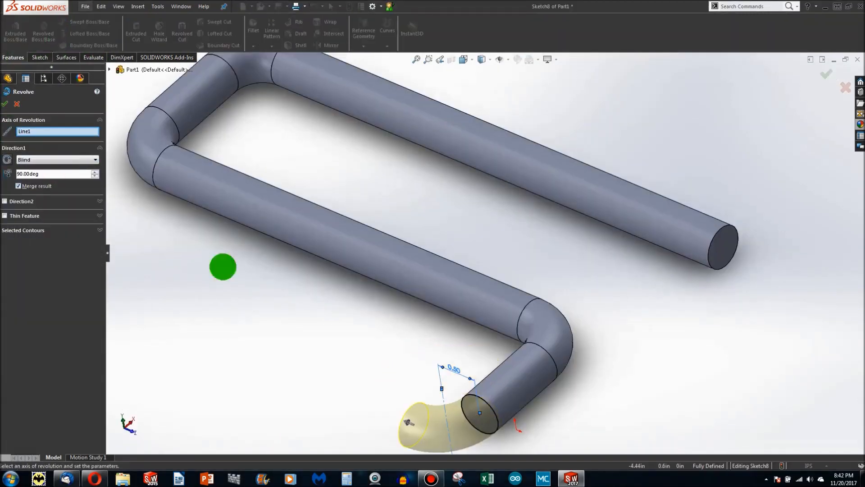
click(6, 104)
Open a sketch on the end face of the last revolved bend and convert its circular edge.
middle_drag(476, 328, 499, 458)
click(564, 358)
click(40, 57)
click(11, 29)
click(155, 24)
Extrude the converted end circle 5.5 in as a merged blind boss to form the final straight segment.
click(13, 57)
click(16, 33)
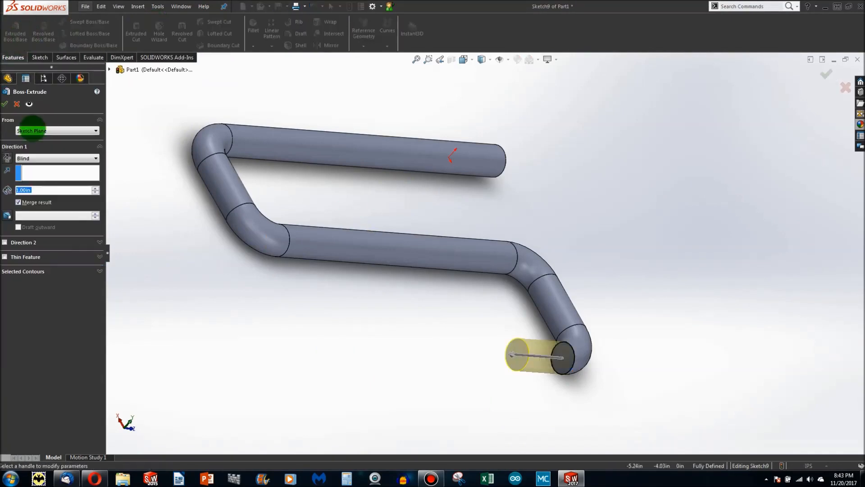
text(5)
double_click(24, 191)
text(5.5)
key(Return)
scroll(454, 248, up, 4)
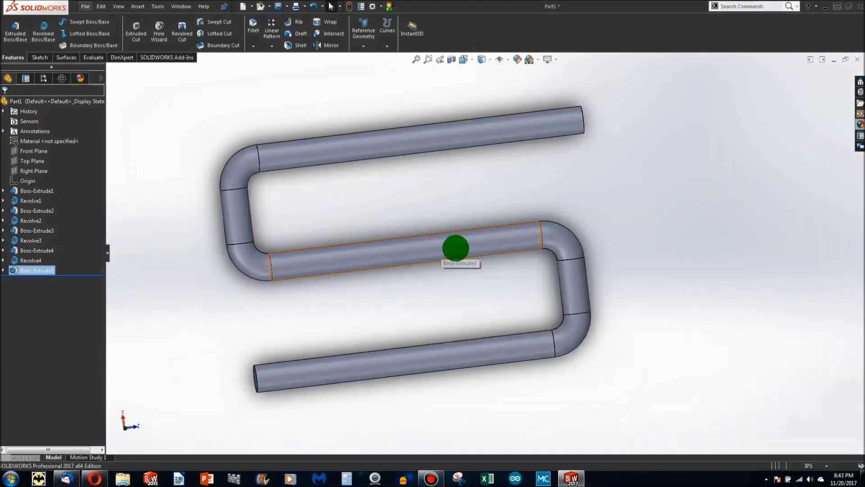
middle_drag(449, 257, 465, 220)
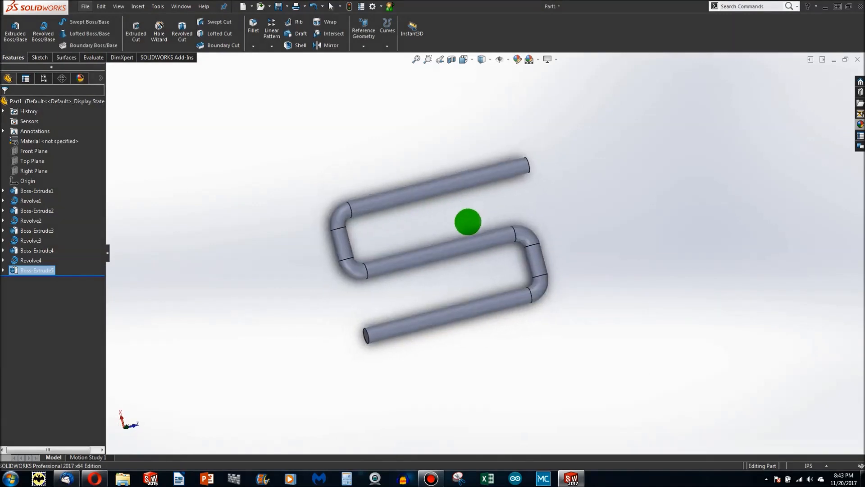
scroll(367, 216, up, 5)
scroll(367, 217, up, 3)
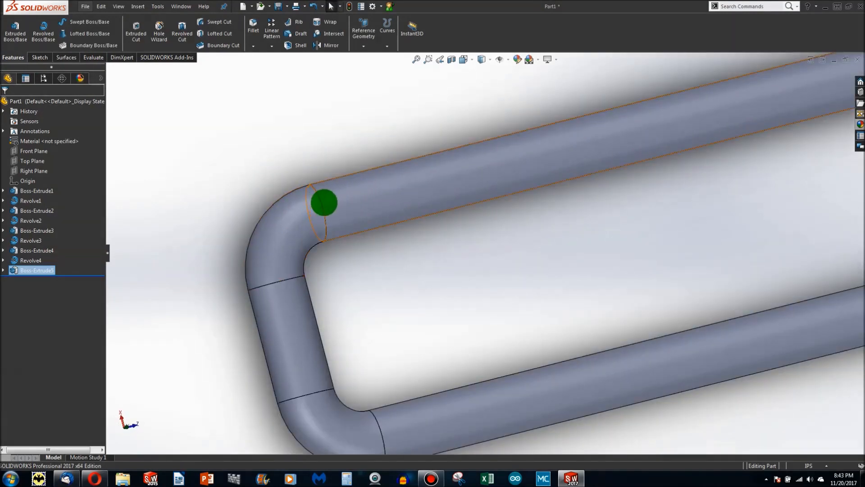
scroll(502, 338, down, 8)
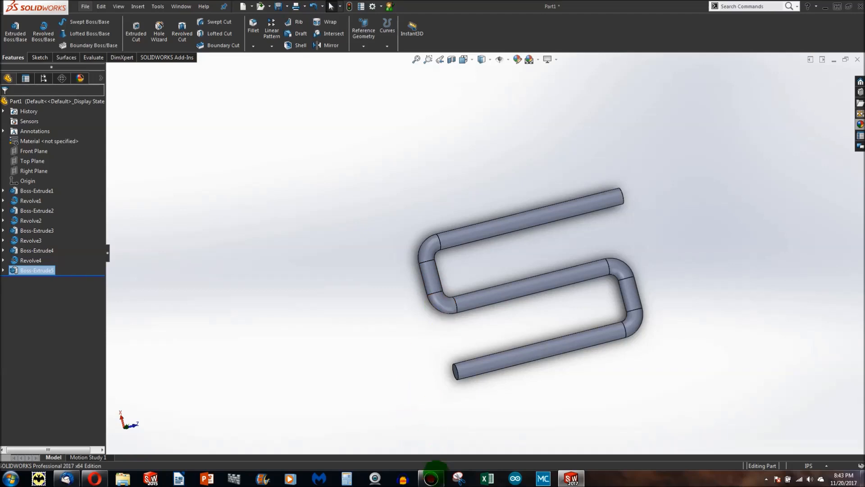
click(432, 476)
click(432, 477)
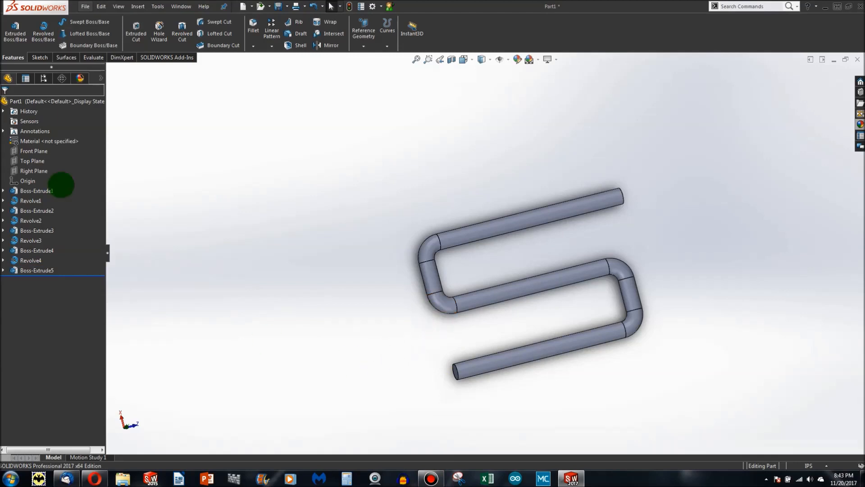
Create a new part document and open a sketch on the Front Plane.
click(244, 6)
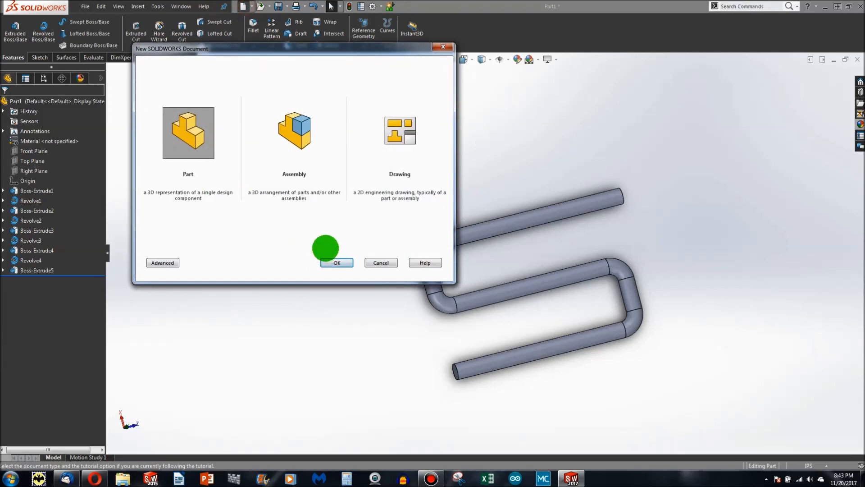
click(333, 263)
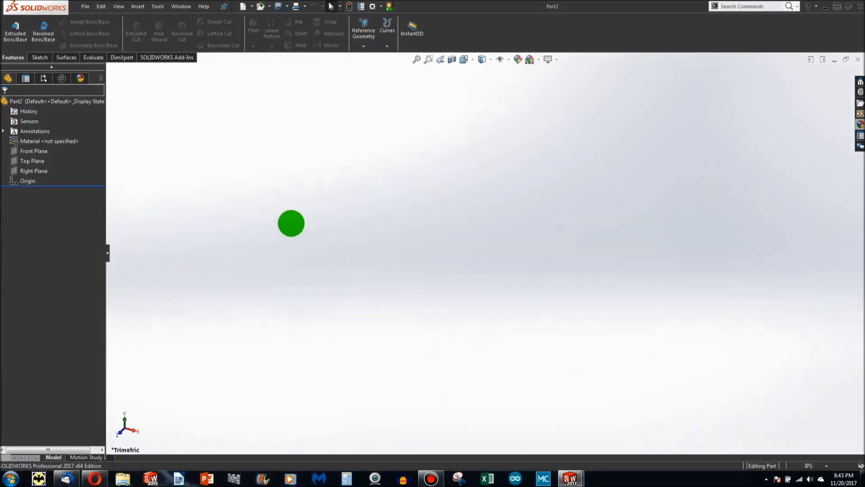
click(39, 58)
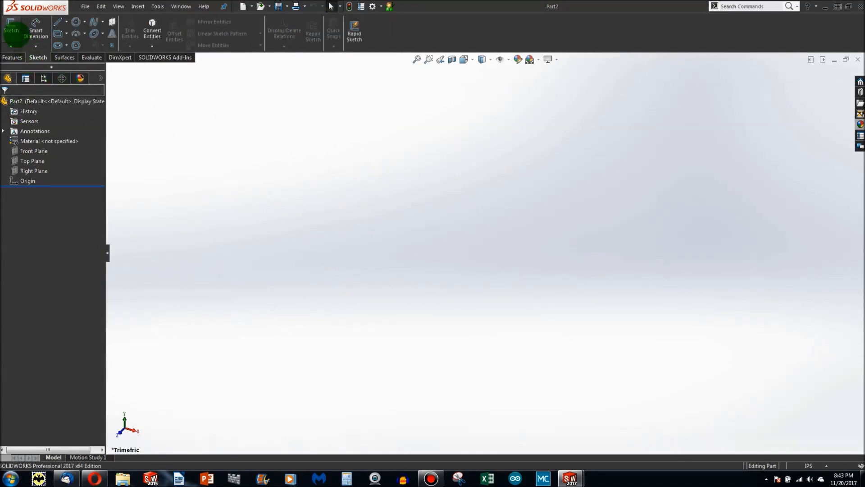
click(13, 30)
click(344, 146)
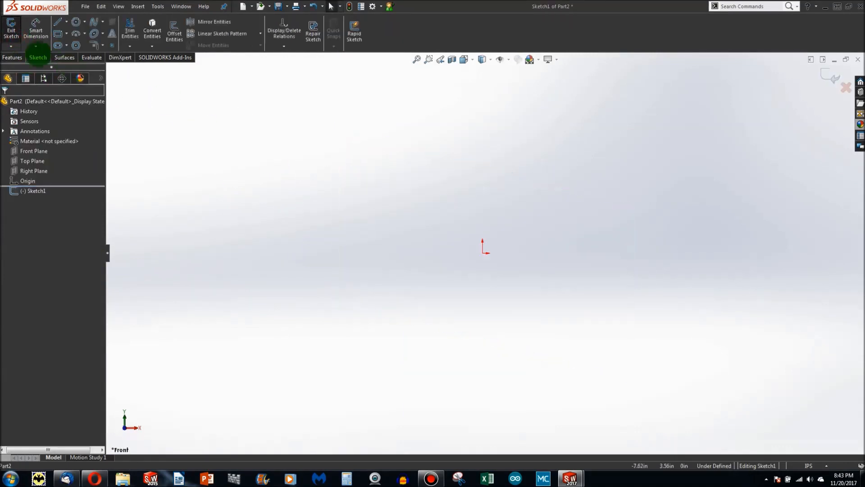
Sketch a circle about 4.82 in in diameter centred on the origin.
click(76, 21)
click(482, 252)
click(596, 252)
key(Escape)
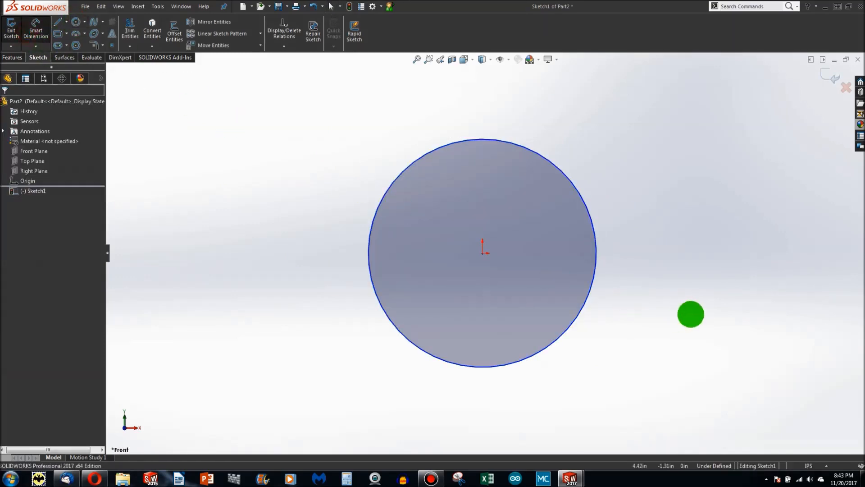
Dimension the circle's diameter at 0.5 in and close the sketch.
click(594, 274)
click(639, 288)
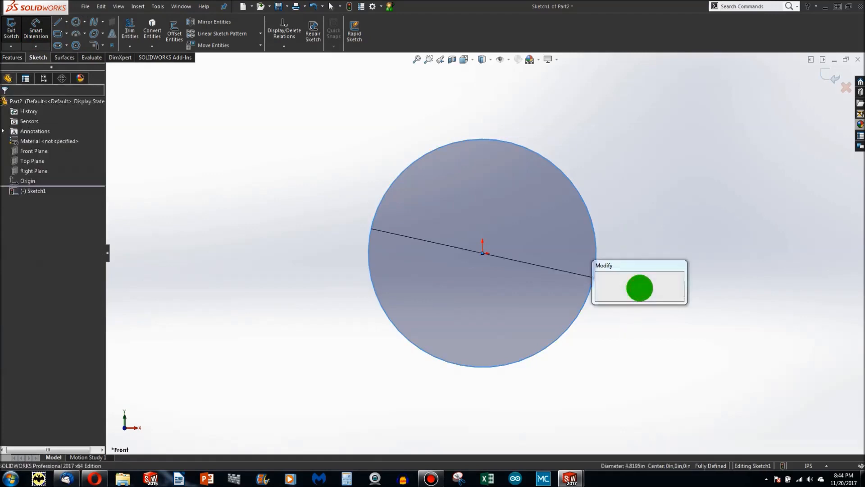
text(0.5)
key(Return)
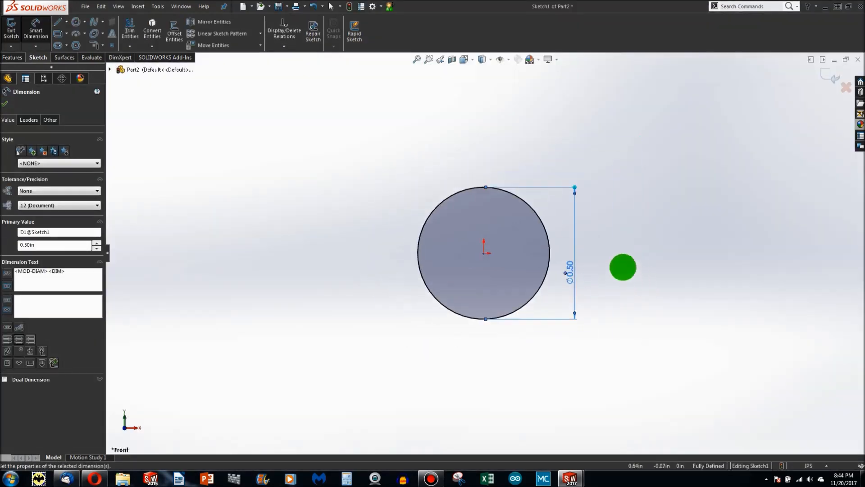
mouse_move(550, 278)
middle_down()
mouse_move(549, 317)
mouse_move(561, 317)
middle_up()
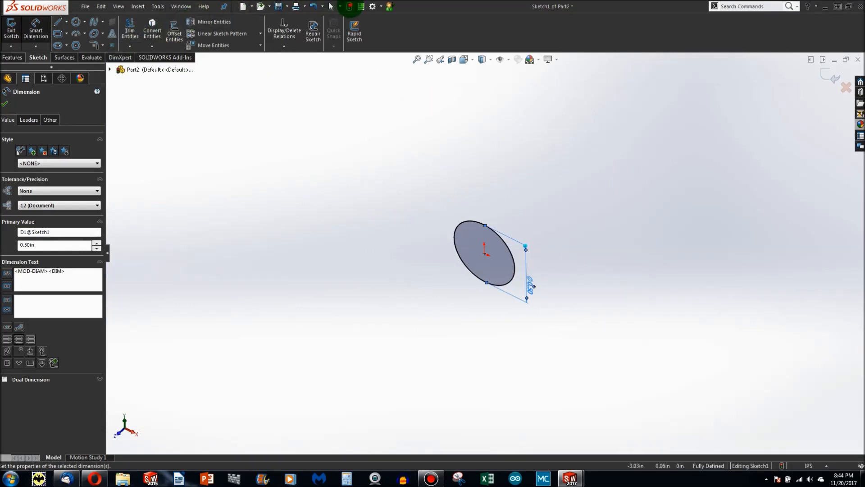
click(349, 6)
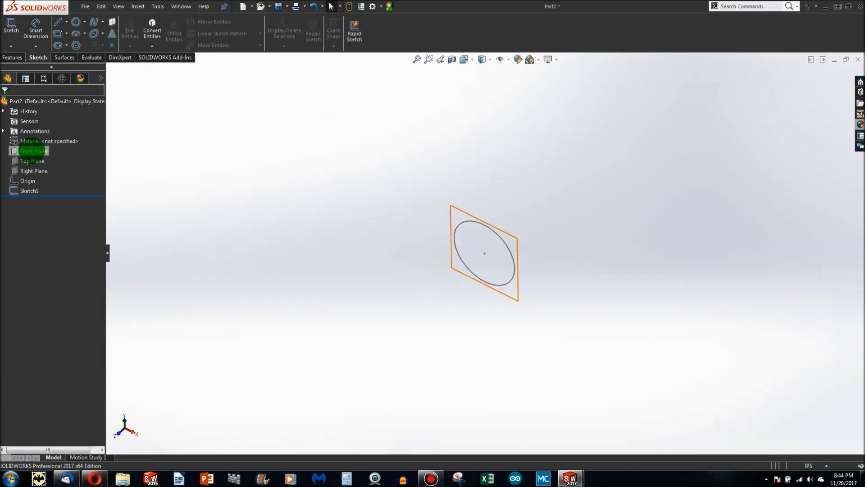
Open a new sketch on the Top Plane.
click(32, 161)
mouse_move(532, 257)
middle_down()
mouse_move(464, 284)
mouse_move(472, 199)
mouse_move(459, 191)
mouse_move(411, 230)
mouse_move(535, 272)
mouse_move(548, 286)
mouse_move(541, 258)
middle_up()
scroll(496, 248, down, 5)
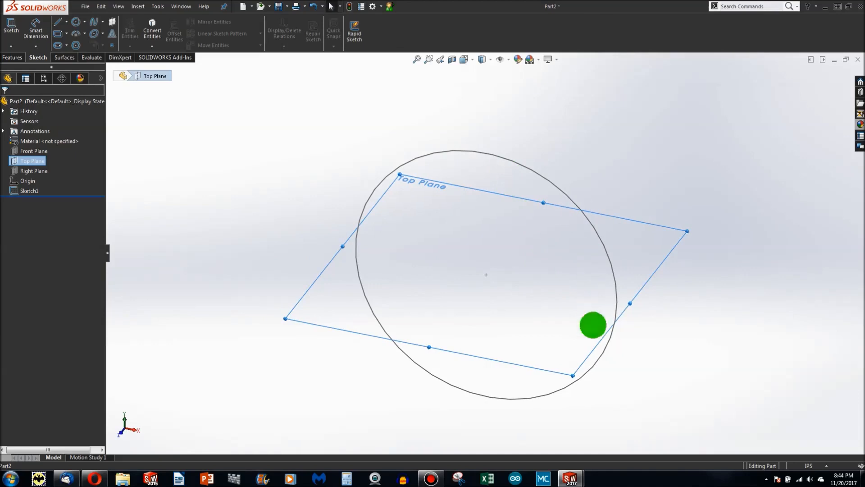
middle_drag(378, 220, 363, 213)
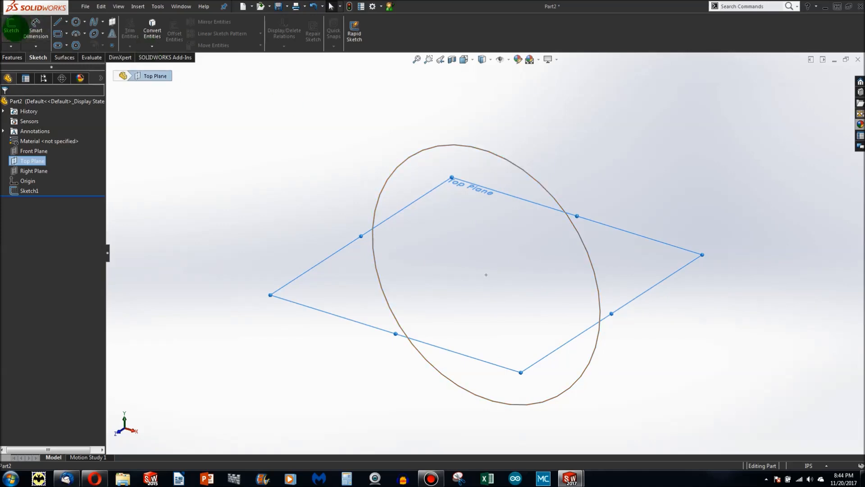
click(12, 26)
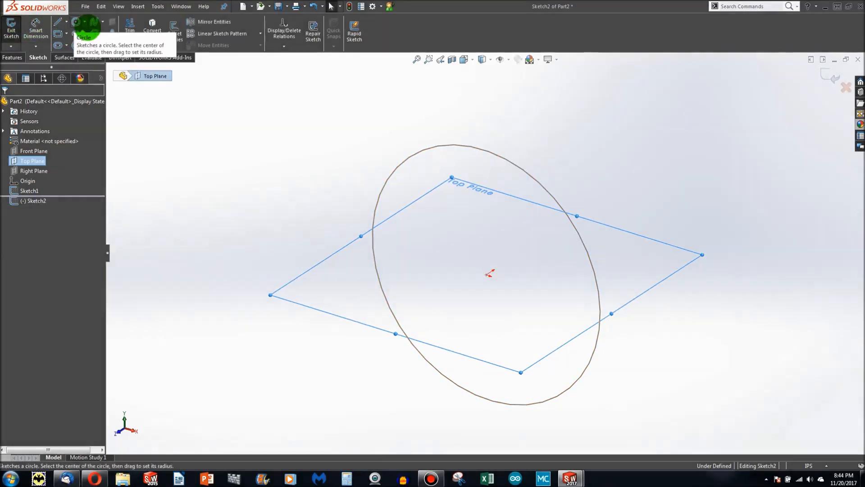
key(ctrl+8)
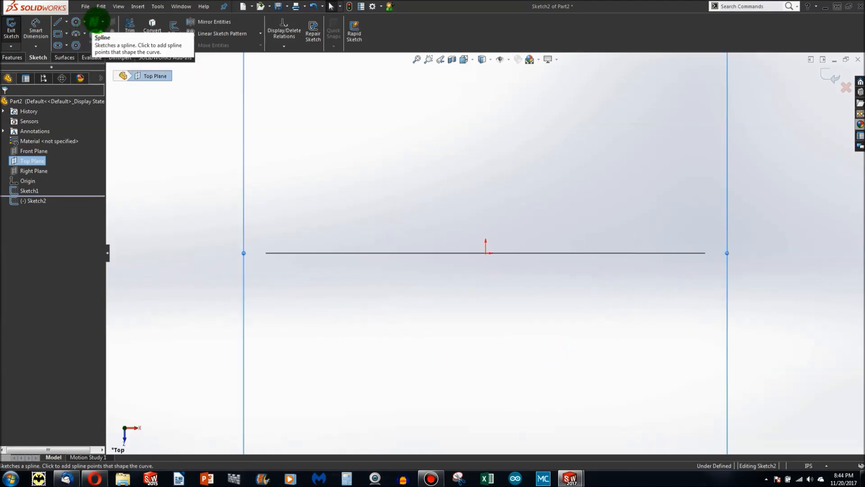
scroll(337, 78, up, 7)
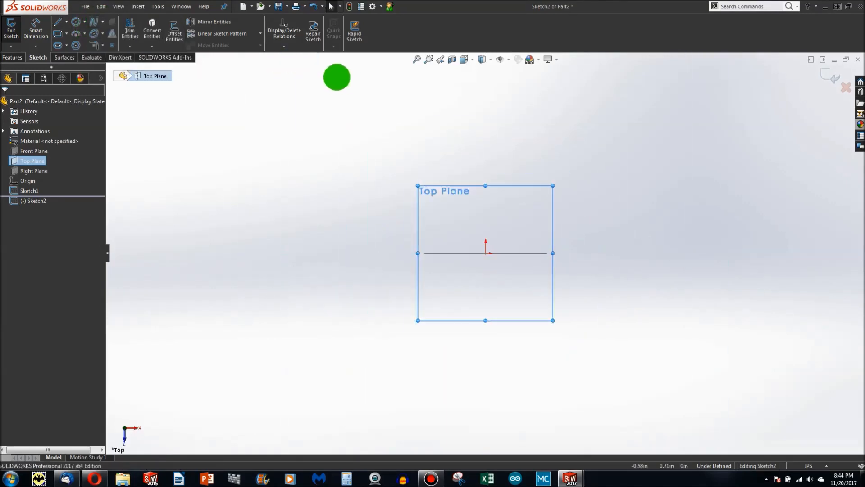
Sketch a connected five-line serpentine path from the origin, with three upright legs about 1.69 in long joined by two short horizontal lines.
click(57, 25)
click(486, 253)
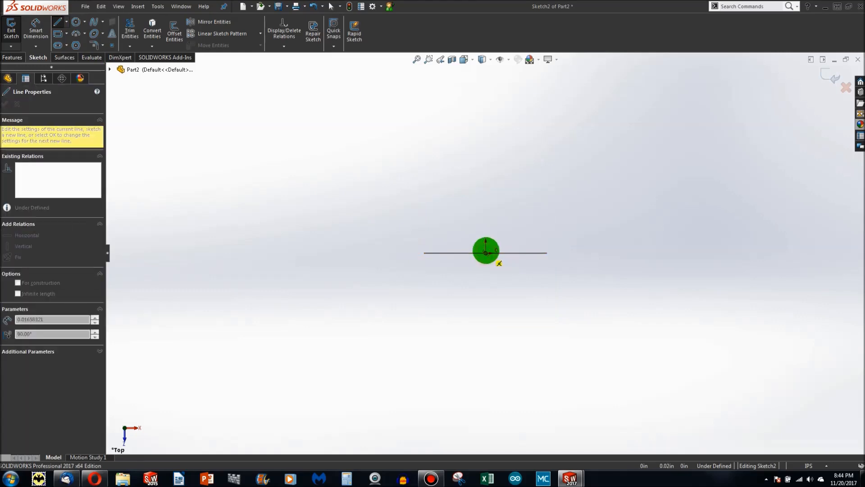
click(486, 156)
click(432, 157)
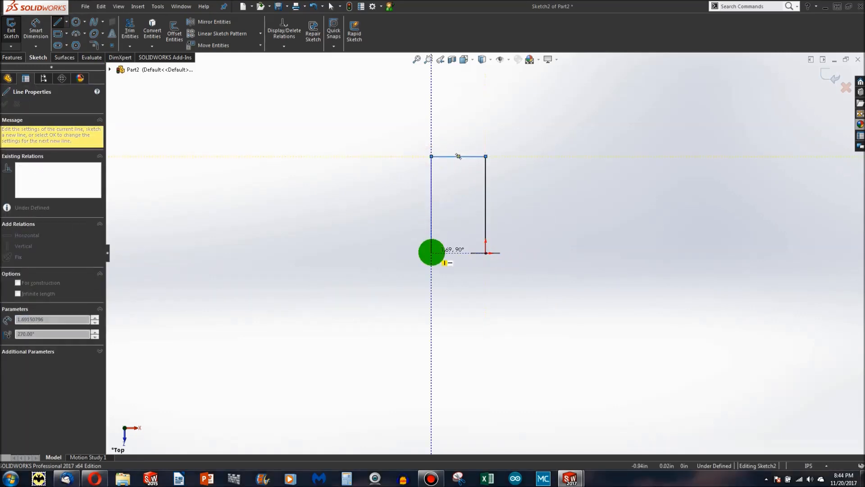
click(432, 253)
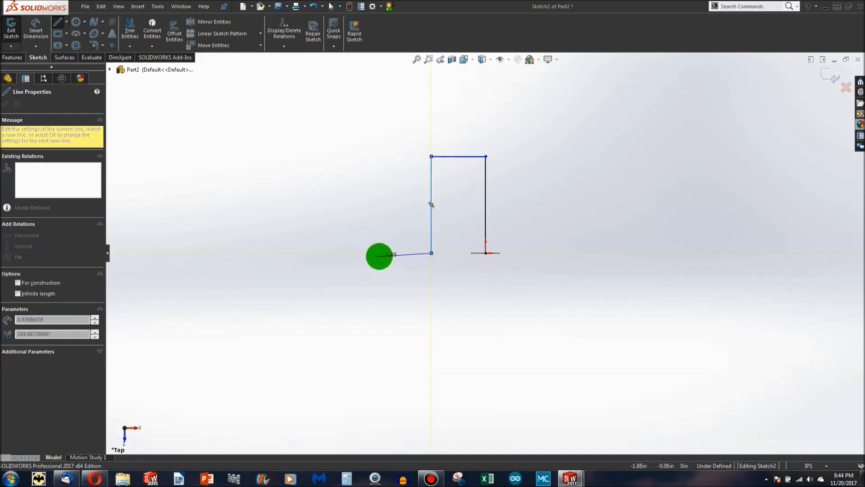
click(382, 252)
click(377, 157)
key(Escape)
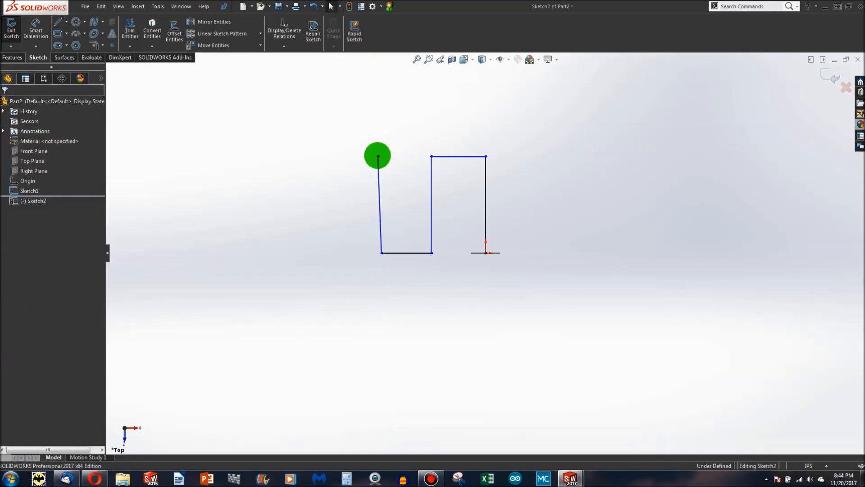
Apply a vertical relation to the slightly slanted last leg of the path.
click(377, 164)
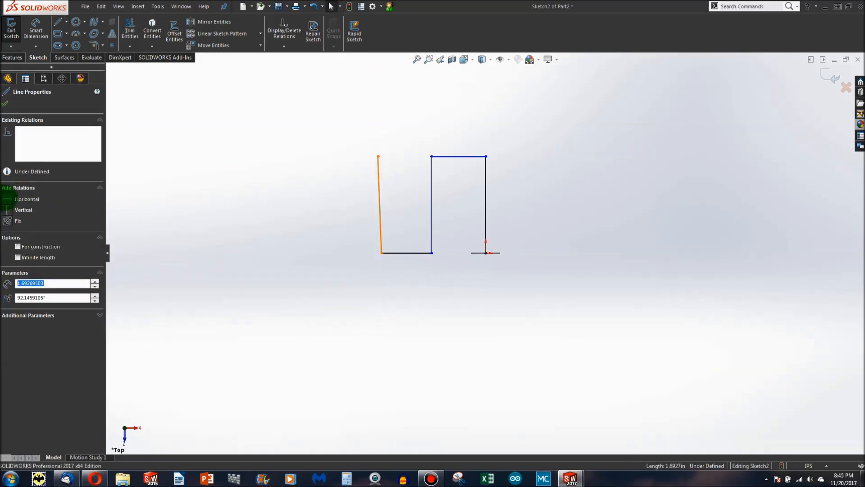
click(8, 210)
click(169, 148)
Dimension the vertical leg at the origin at 6 in and the upper horizontal connector at 1 in.
click(36, 28)
click(485, 210)
click(517, 203)
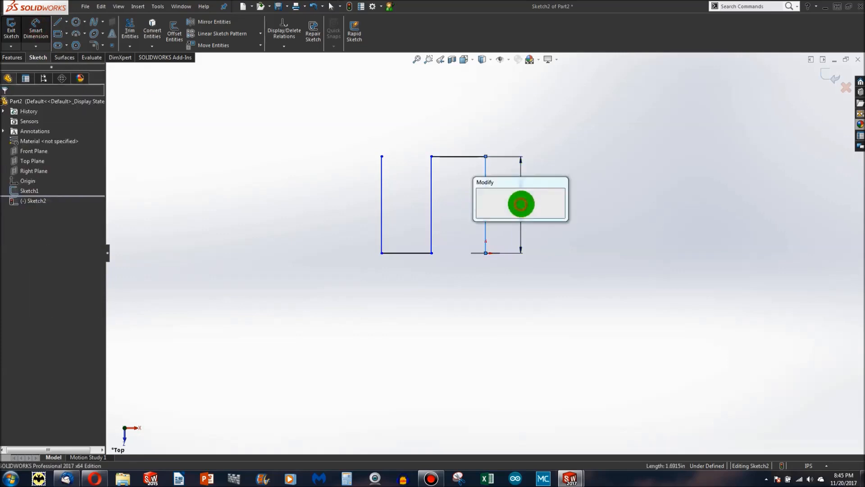
key(Return)
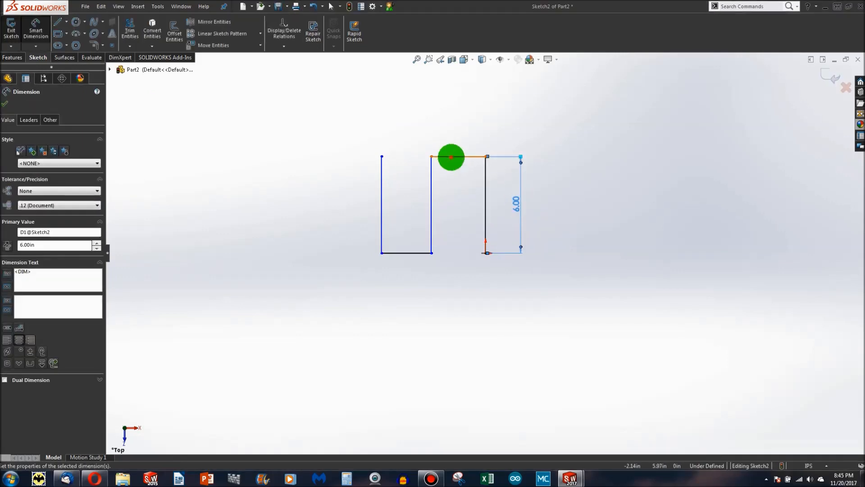
click(451, 156)
click(451, 126)
text(1)
key(Return)
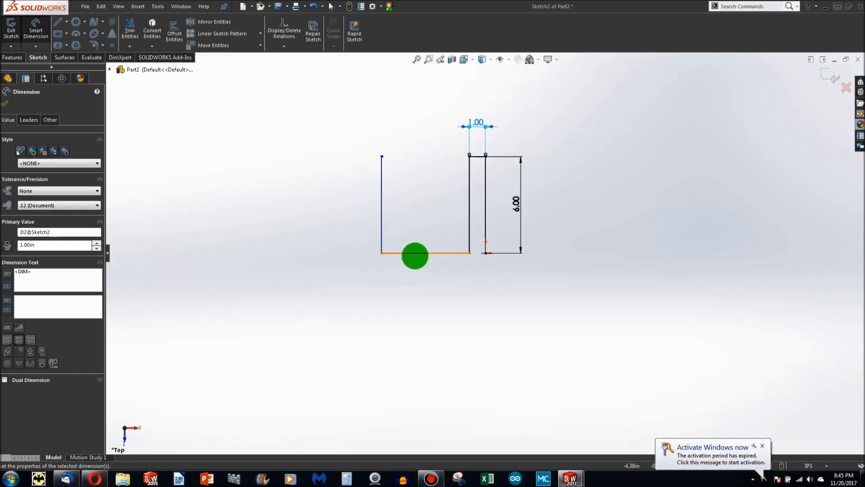
Dimension the lower horizontal connector at 1 in and the last vertical leg at 6 in.
click(415, 252)
click(415, 267)
text(1)
key(Return)
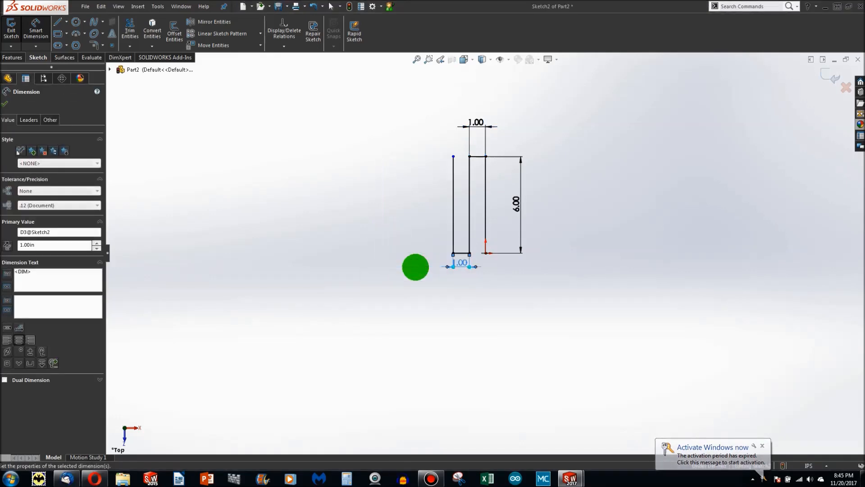
click(453, 194)
click(440, 199)
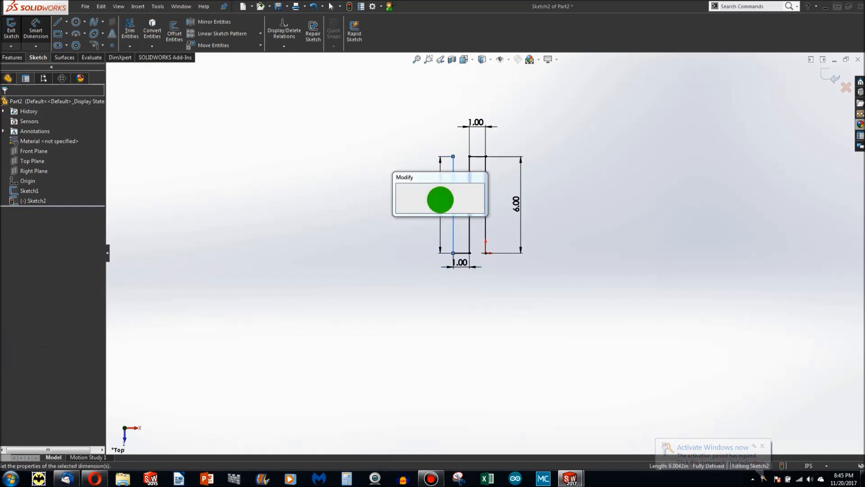
text(6)
key(Return)
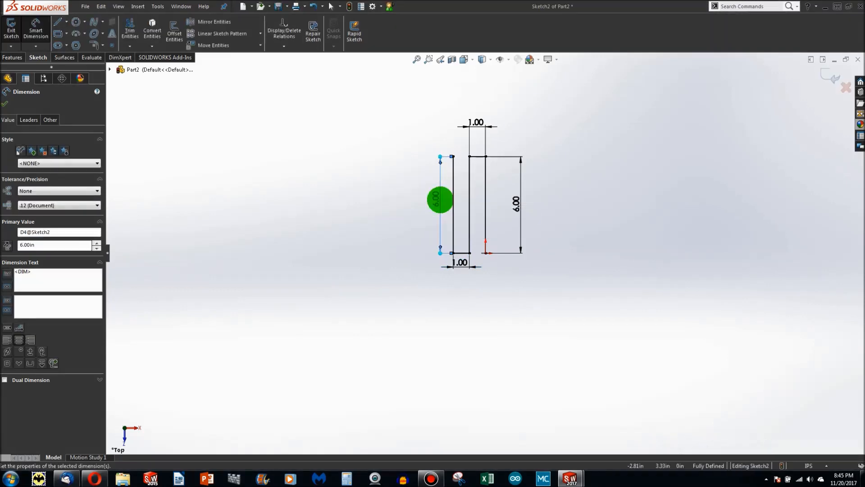
click(441, 199)
Round the four corners of the path with 0.25 in sketch fillets, keeping constrained corners.
scroll(458, 189, down, 2)
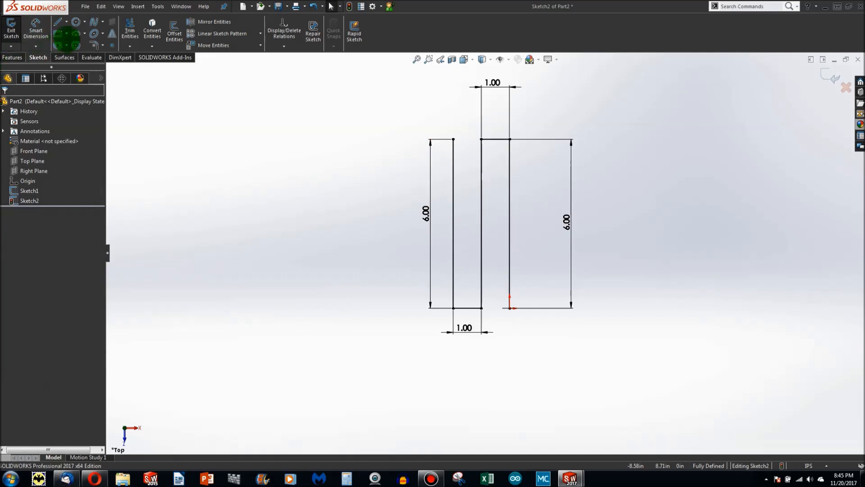
click(74, 34)
click(92, 45)
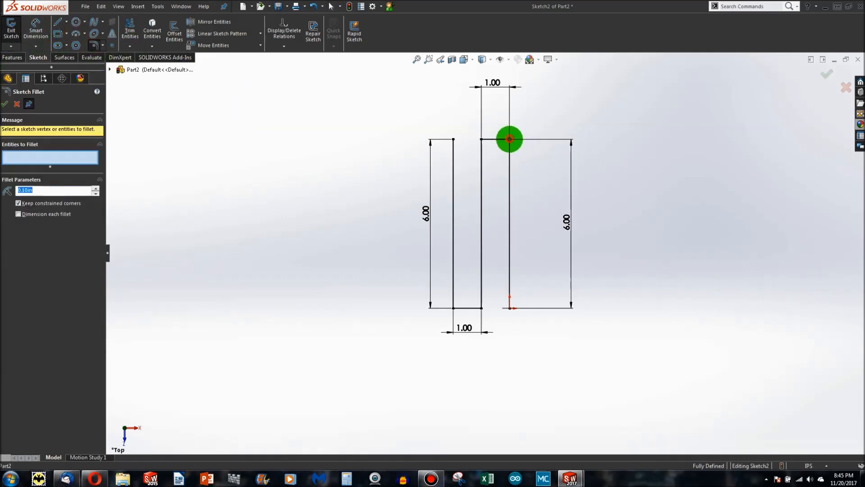
click(509, 139)
click(480, 139)
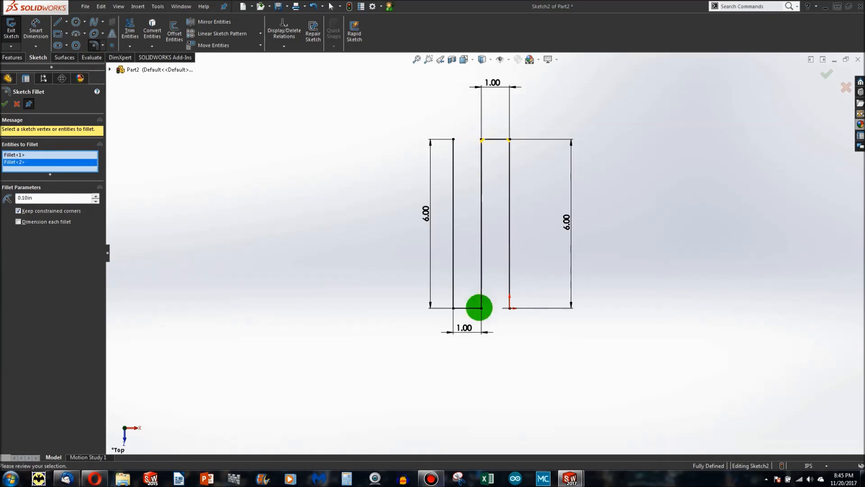
click(482, 305)
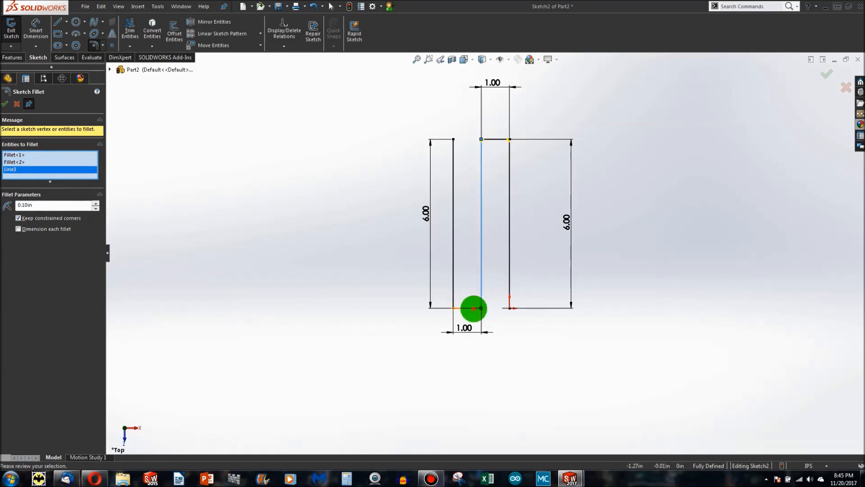
click(447, 309)
click(453, 308)
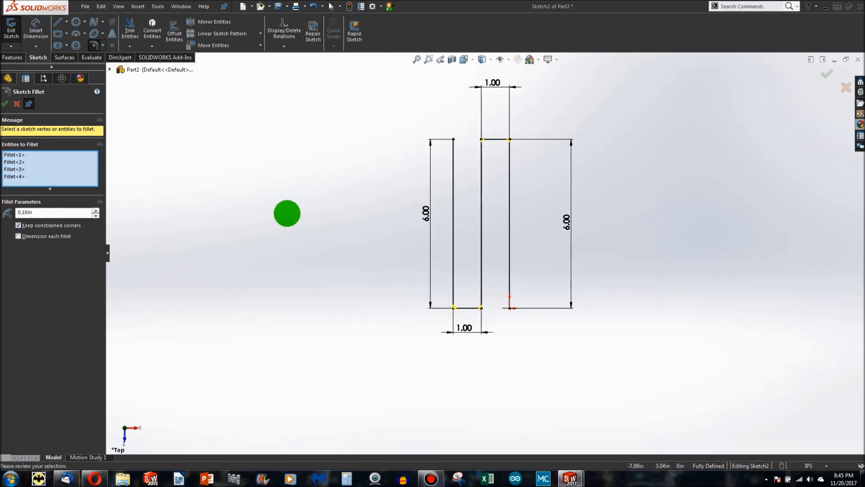
text(.25)
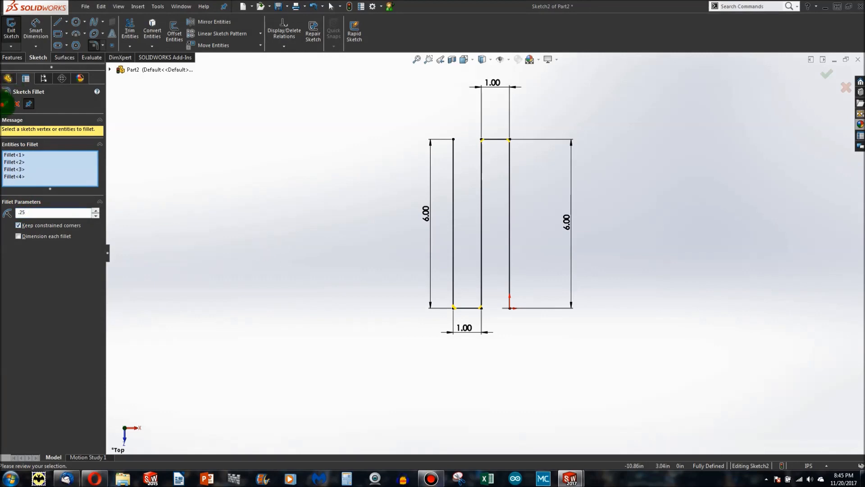
click(5, 104)
scroll(499, 253, down, 1)
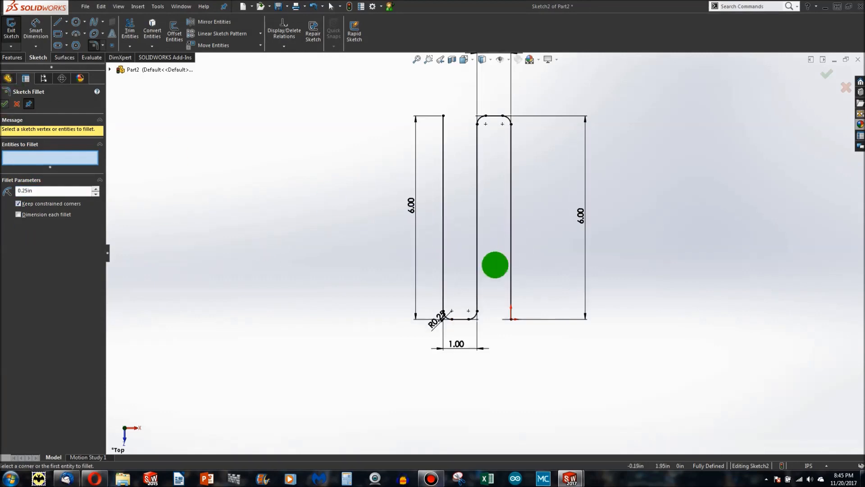
scroll(496, 269, down, 1)
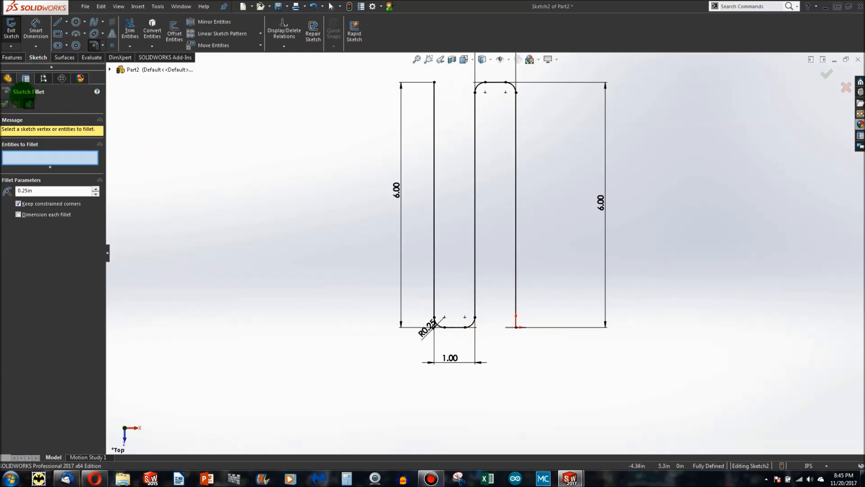
Finish the sketch fillet operation and exit the serpentine path sketch.
click(4, 104)
mouse_move(517, 326)
middle_down()
mouse_move(550, 182)
mouse_move(507, 190)
mouse_move(494, 151)
middle_up()
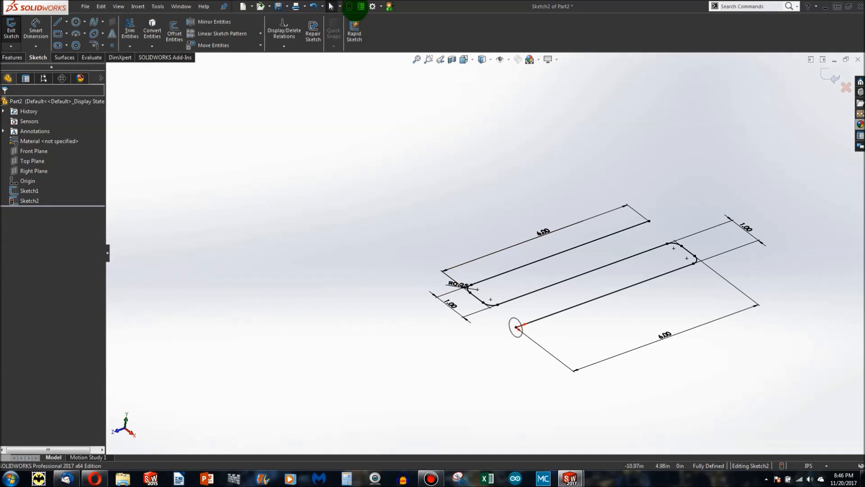
click(349, 6)
Create a swept boss using the circle sketch as profile and the serpentine sketch as path.
scroll(547, 312, down, 5)
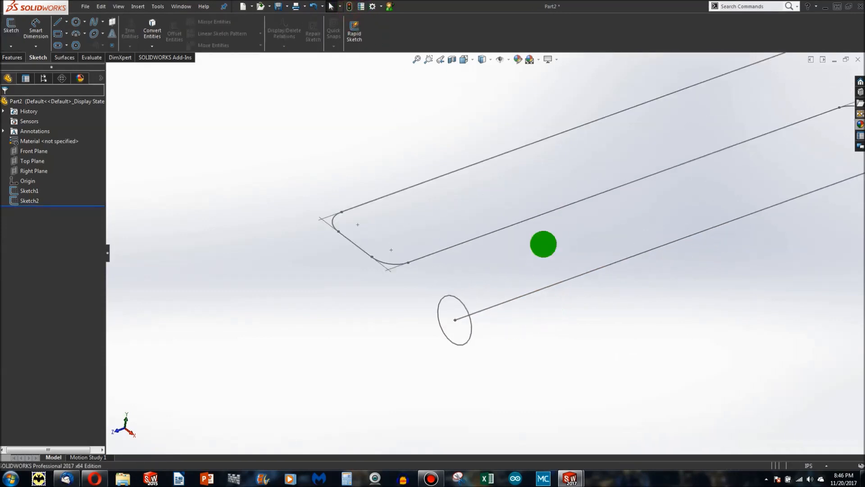
click(10, 55)
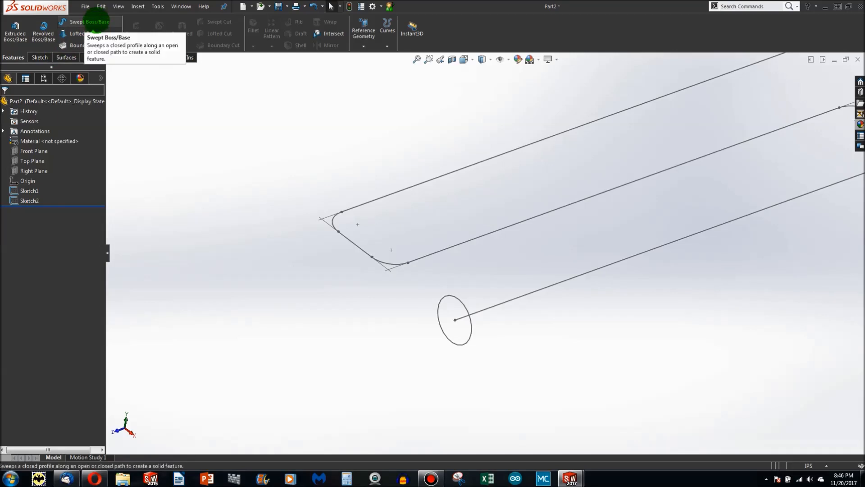
click(96, 22)
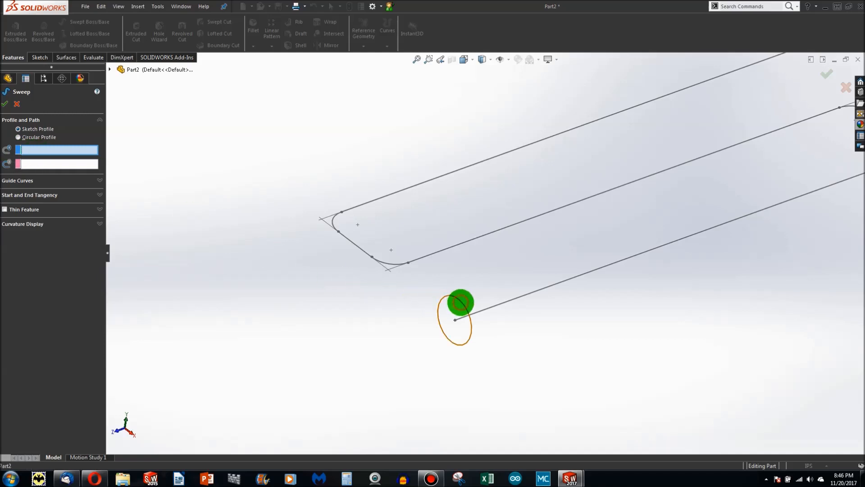
click(459, 302)
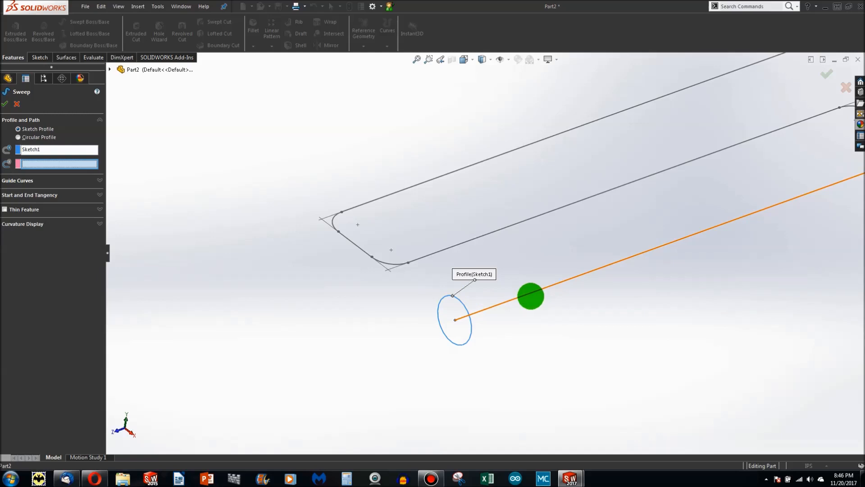
click(531, 296)
scroll(550, 286, up, 3)
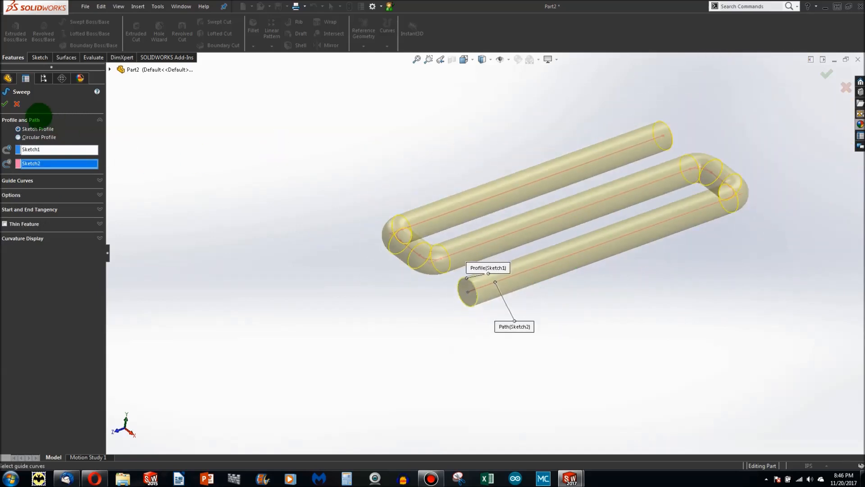
click(6, 104)
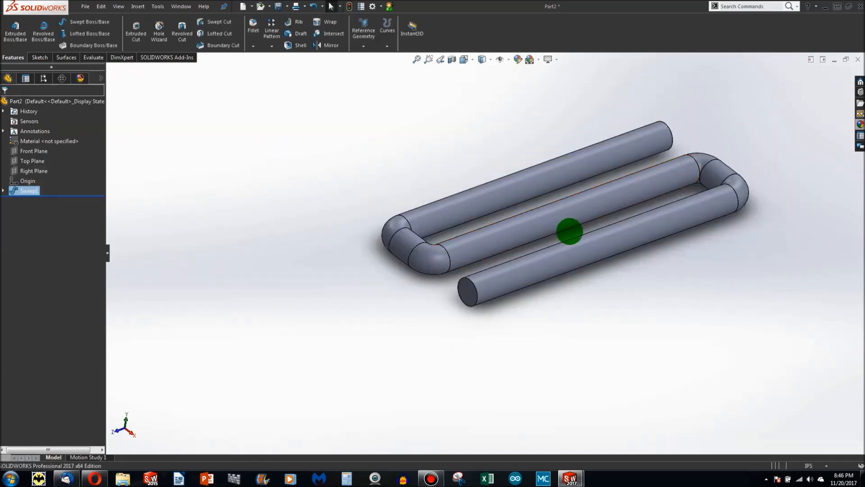
Inspect the swept tube and open its path sketch, Sketch2, for editing.
scroll(566, 232, down, 3)
mouse_move(533, 246)
middle_down()
mouse_move(628, 184)
mouse_move(639, 277)
mouse_move(626, 365)
mouse_move(531, 238)
mouse_move(603, 257)
mouse_move(552, 338)
mouse_move(533, 333)
mouse_move(539, 312)
mouse_move(527, 317)
mouse_move(558, 299)
middle_up()
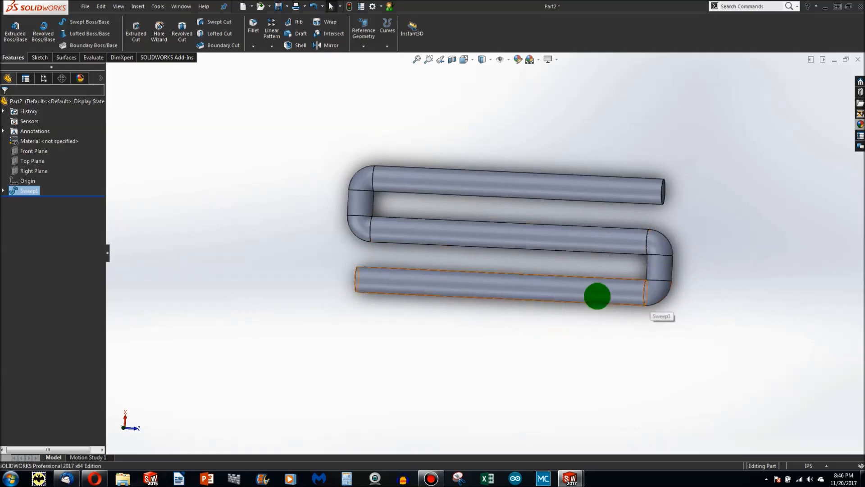
scroll(565, 219, down, 3)
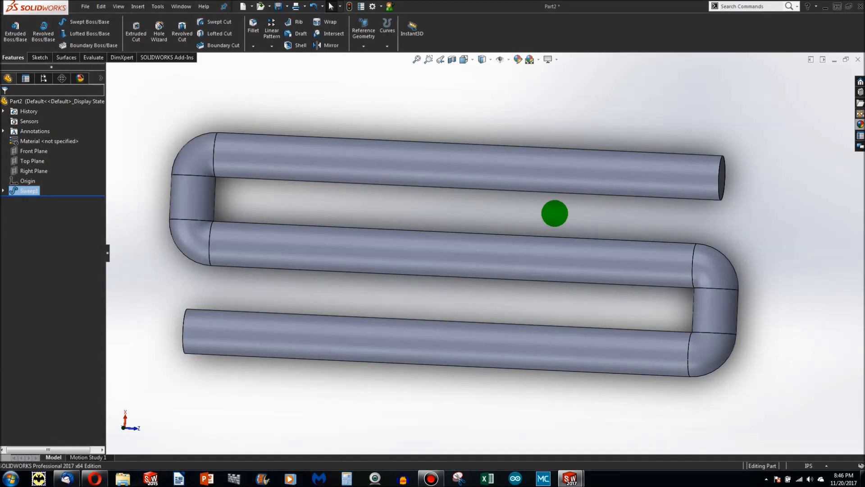
scroll(487, 218, up, 3)
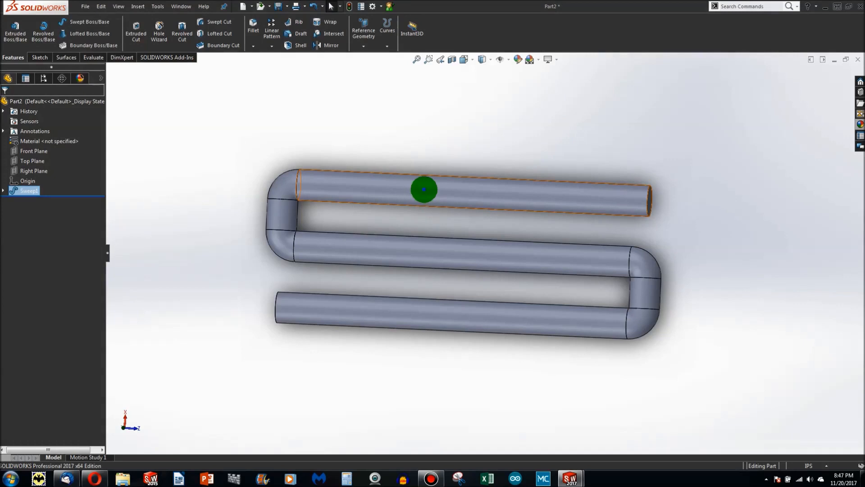
right_click(424, 190)
click(195, 156)
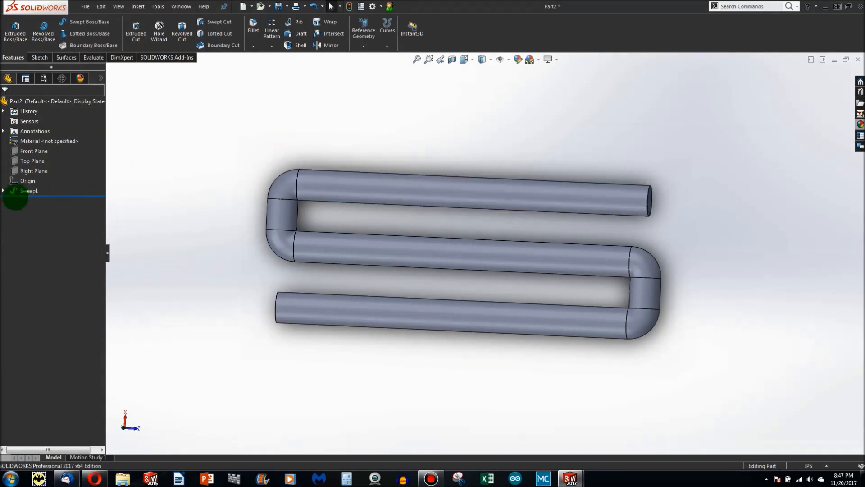
click(3, 190)
right_click(36, 210)
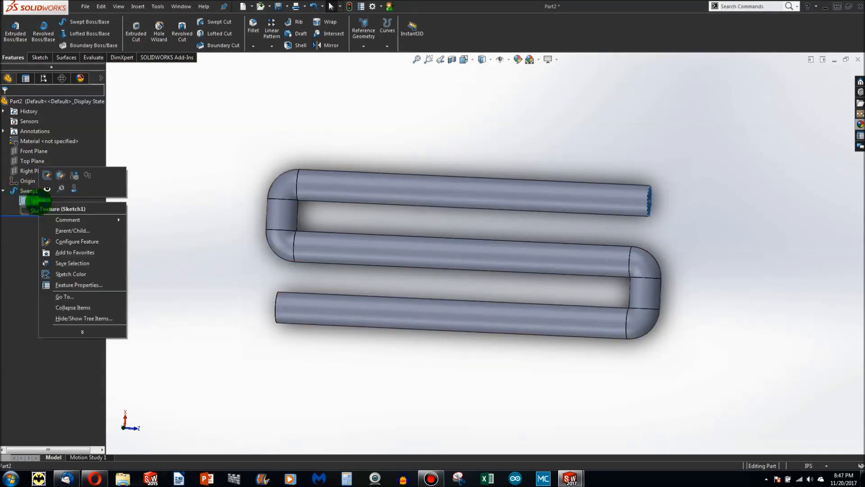
click(38, 181)
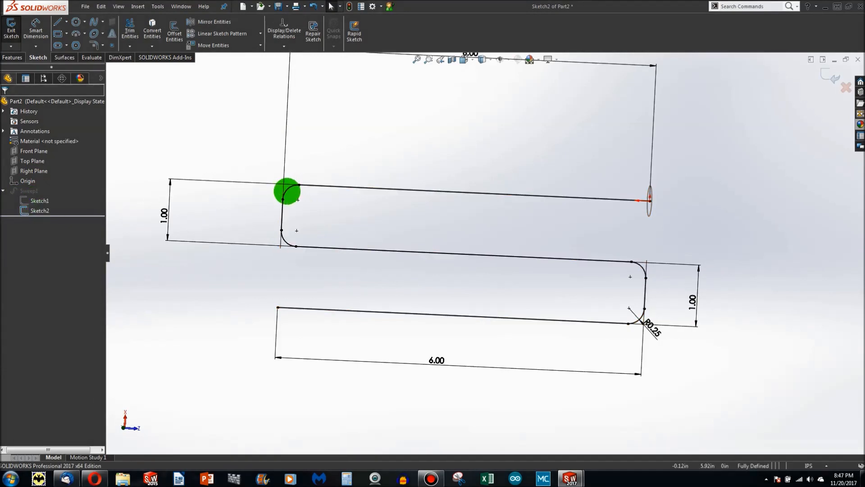
Delete all four corner fillet arcs from the path sketch, including the one carrying the radius dimension.
click(287, 191)
key(Delete)
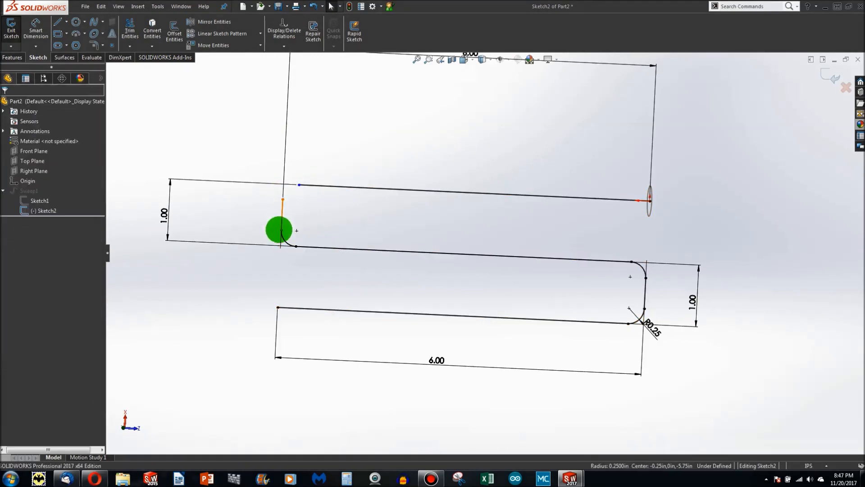
click(284, 236)
key(Delete)
click(644, 273)
key(Delete)
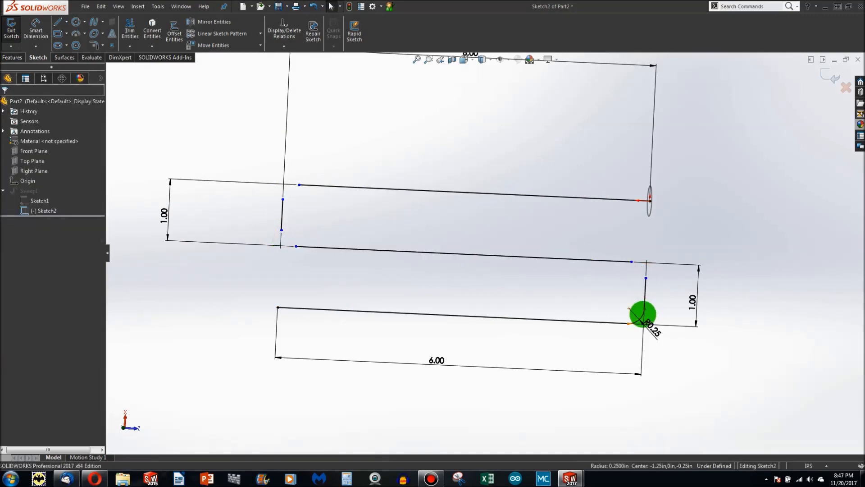
click(641, 315)
key(Delete)
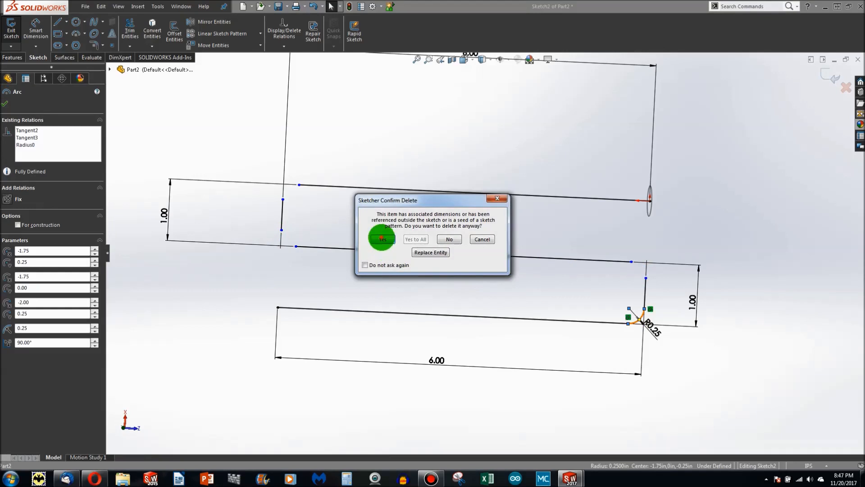
click(380, 239)
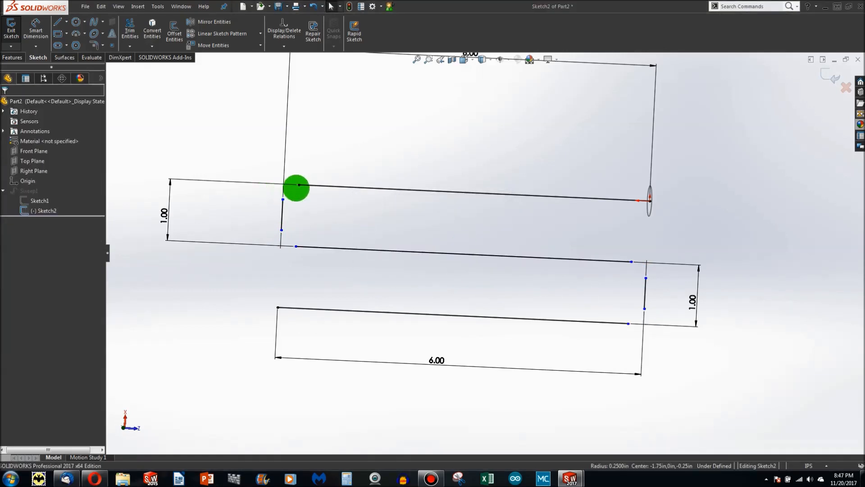
Merge the open endpoints at both corners of the path's first bend, counted from the profile circle, into sharp corners.
click(299, 186)
ctrl+click(283, 200)
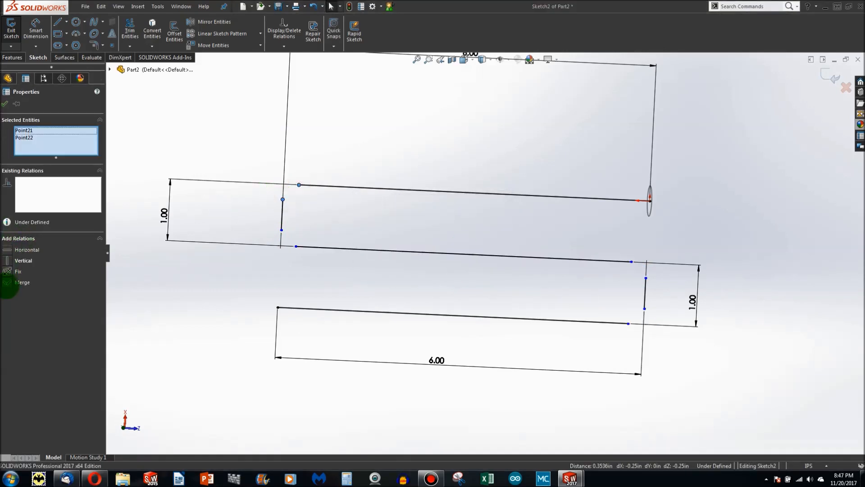
click(18, 282)
click(273, 292)
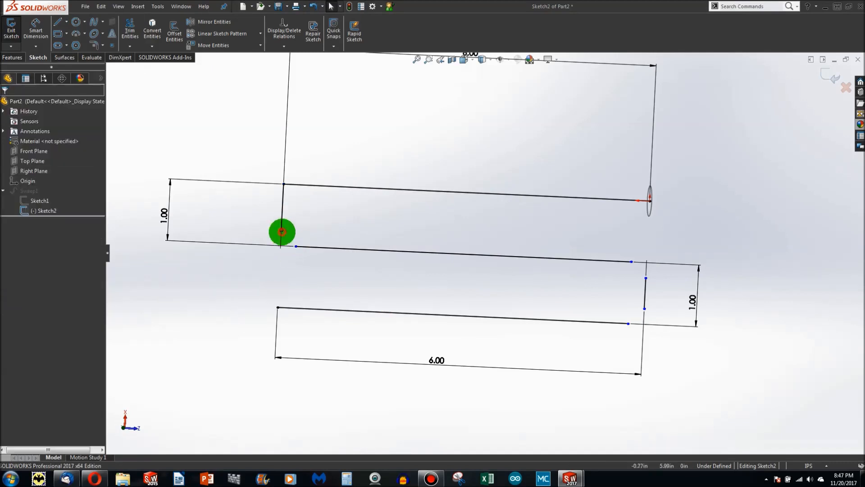
click(282, 231)
ctrl+click(295, 245)
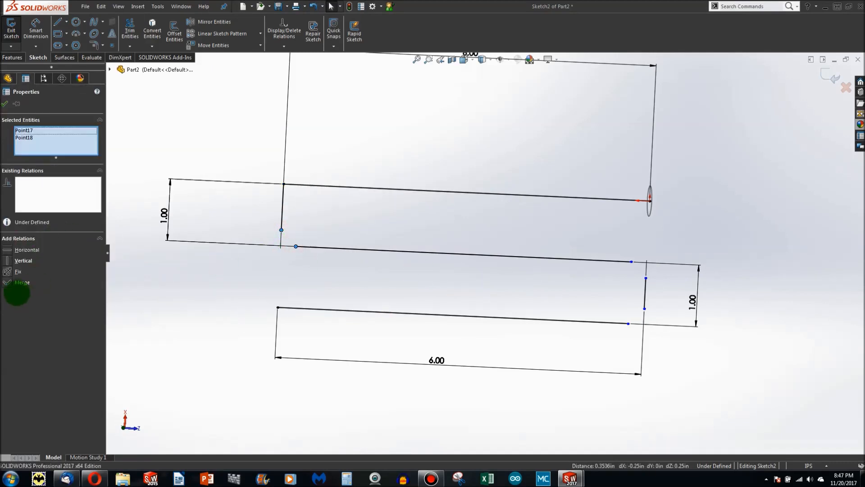
click(9, 283)
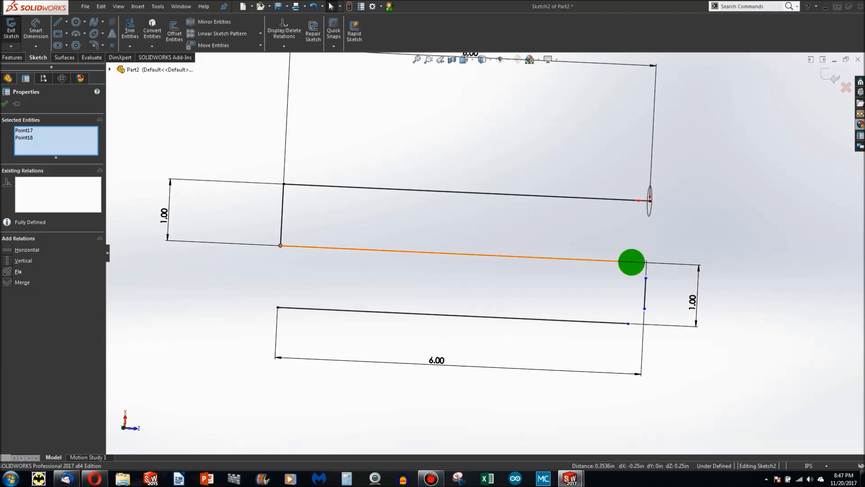
Merge the open endpoints at both corners of the path's second bend and rebuild the sweep with sharp corners.
click(631, 262)
ctrl+click(646, 279)
click(11, 282)
click(644, 309)
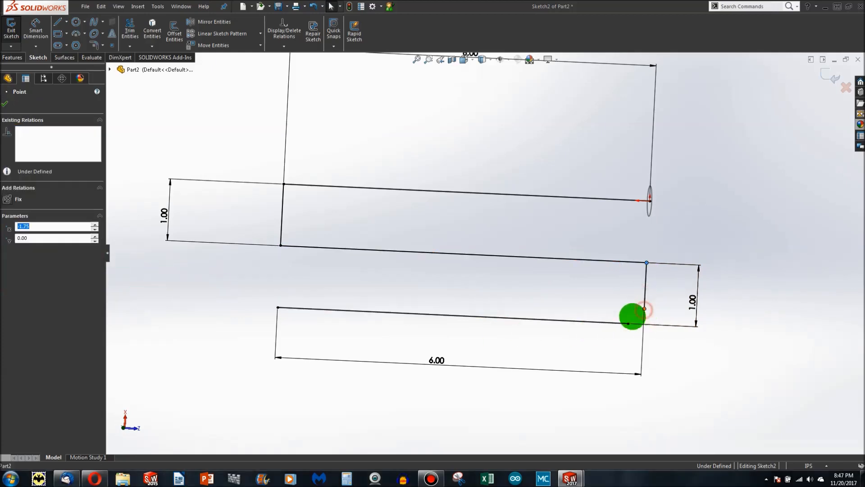
ctrl+click(629, 324)
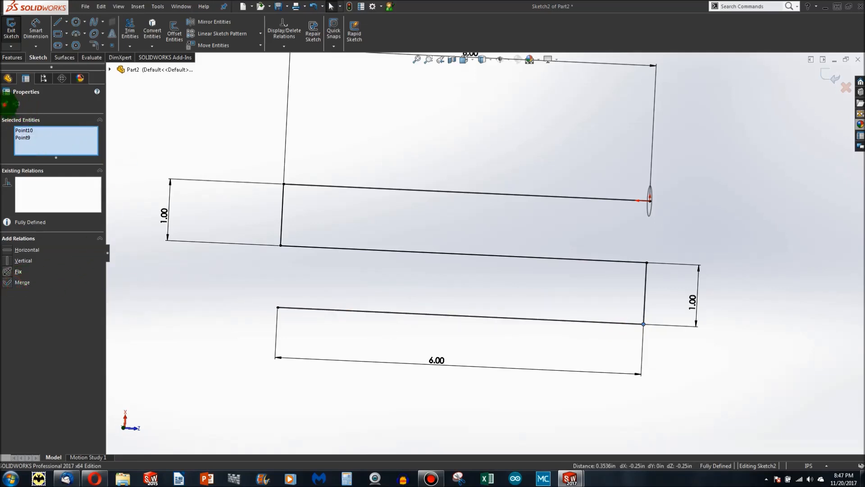
click(6, 104)
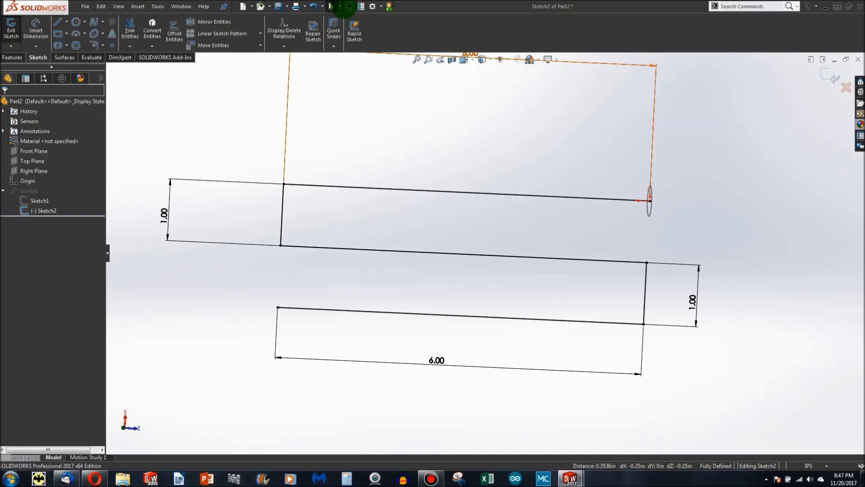
click(349, 7)
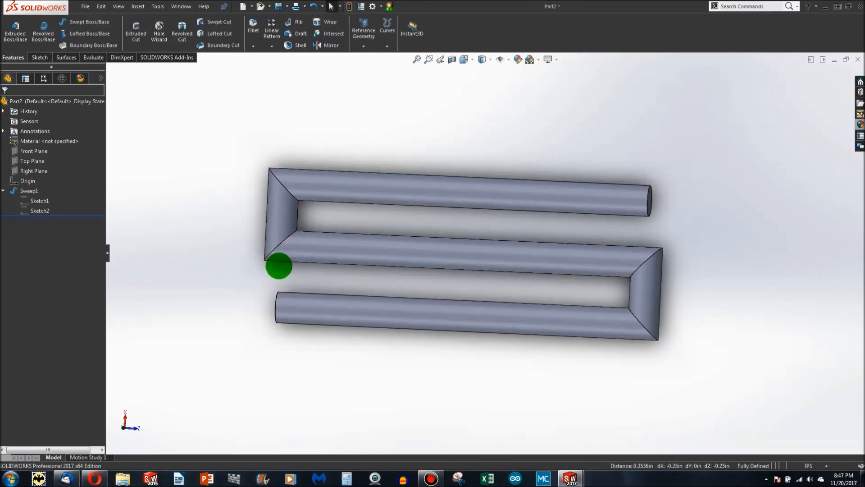
Inspect the mitred sweep and reopen its path sketch, Sketch2, for editing.
middle_drag(394, 176, 430, 171)
right_click(430, 171)
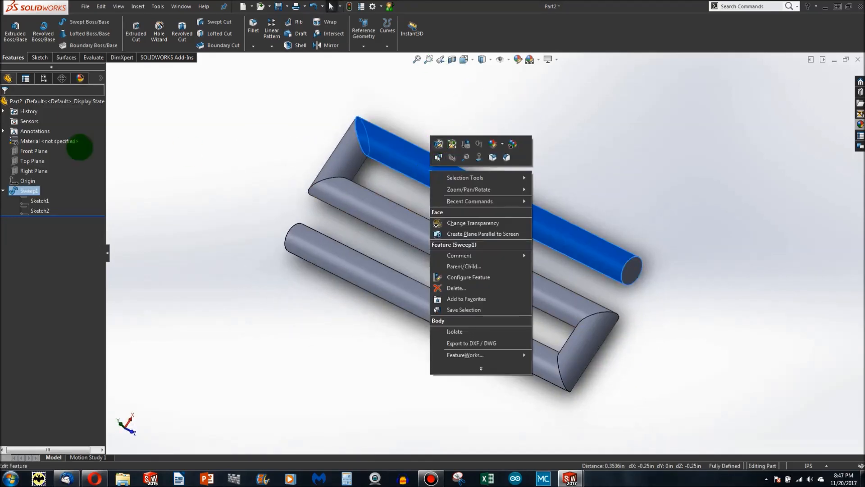
right_click(40, 207)
click(47, 181)
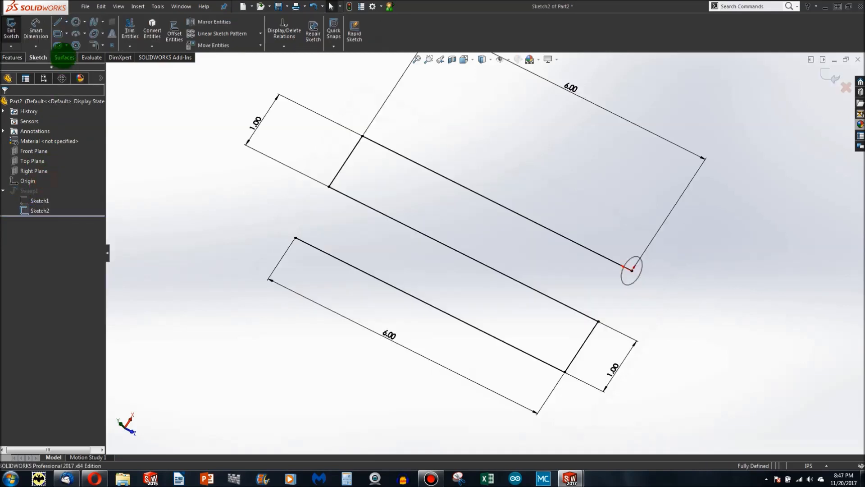
Fillet all four corners of the path sketch with a 0.125 in radius and rebuild the sweep.
click(94, 46)
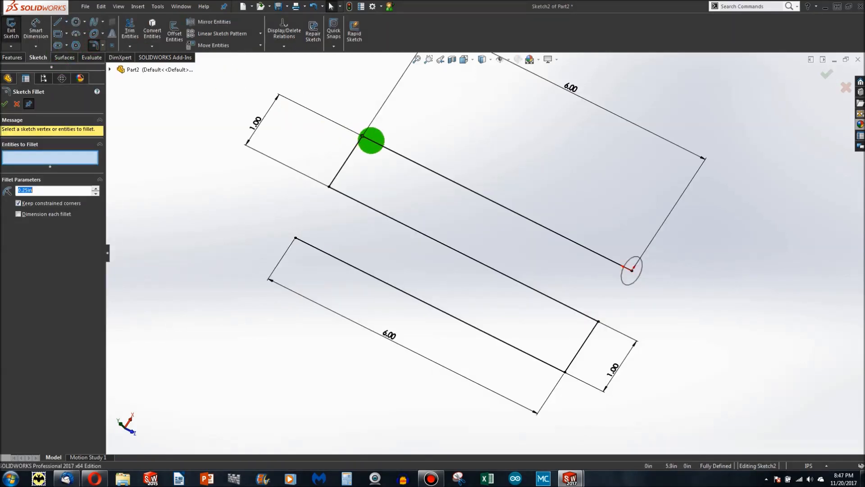
click(363, 135)
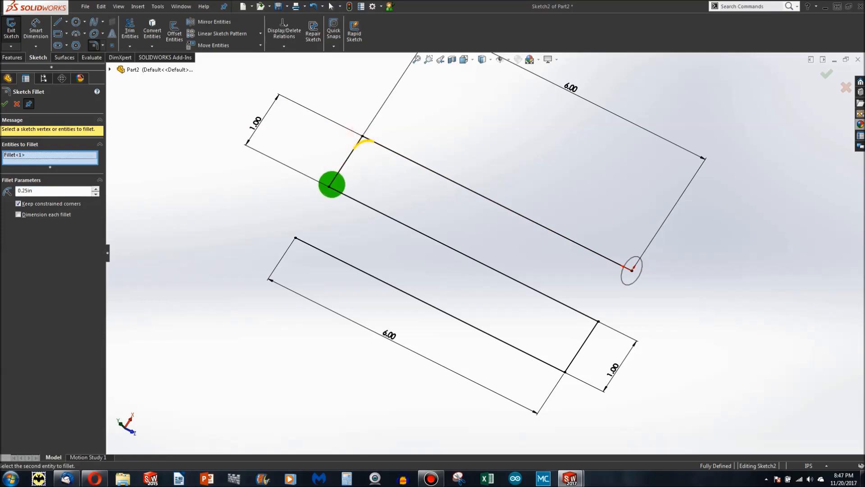
click(330, 187)
click(598, 322)
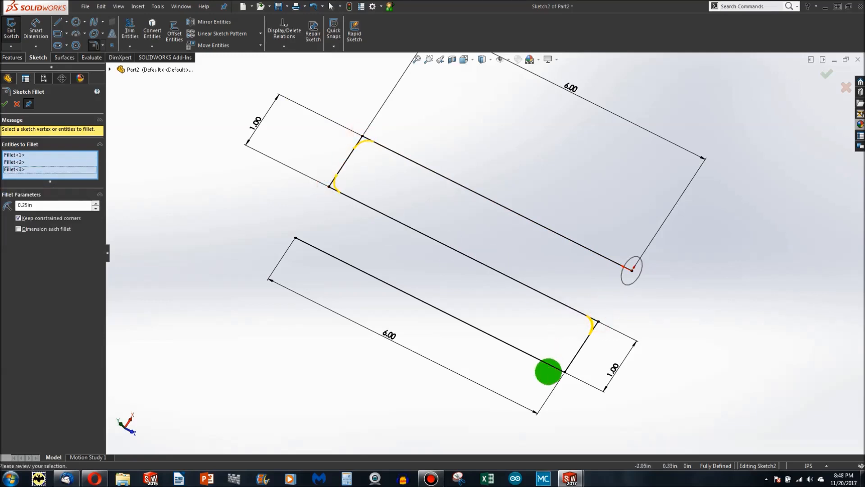
click(564, 372)
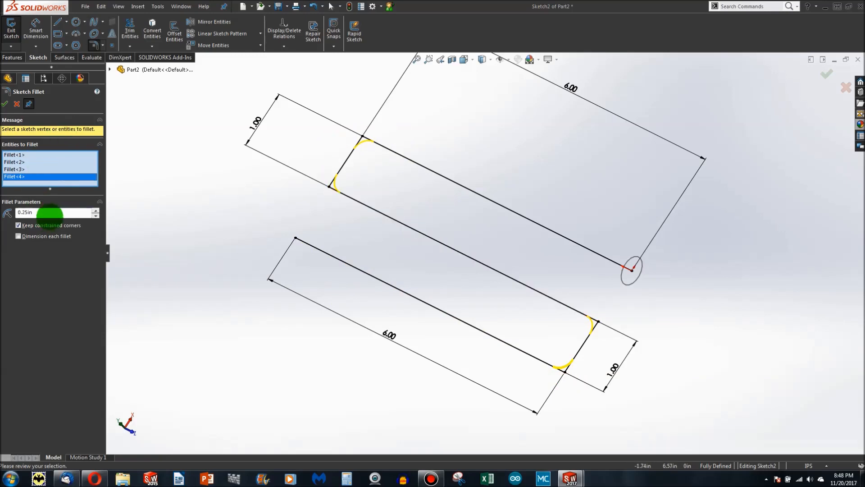
drag(50, 215, 7, 206)
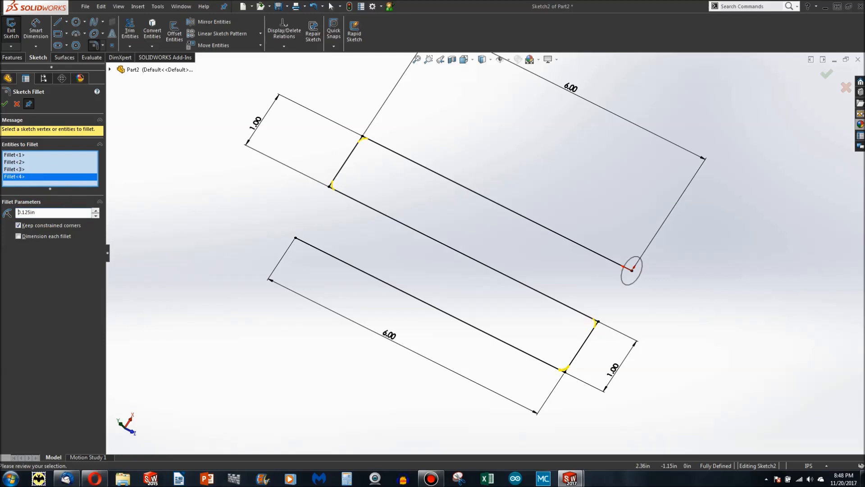
click(5, 104)
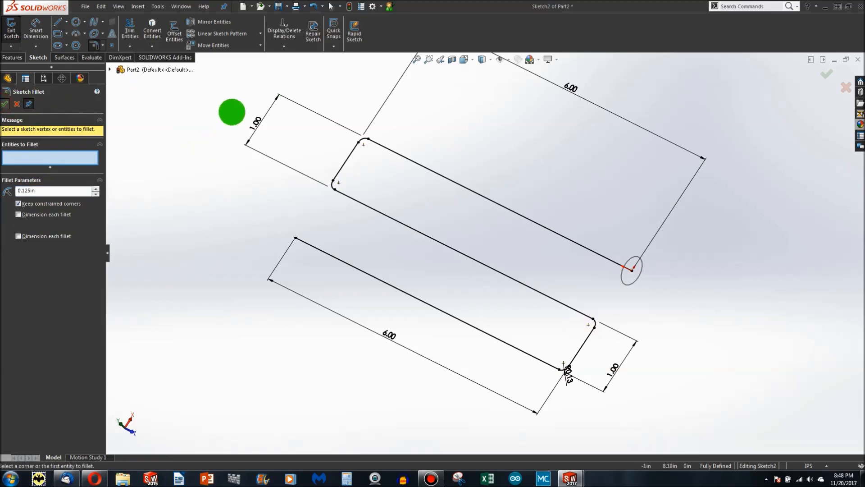
click(349, 6)
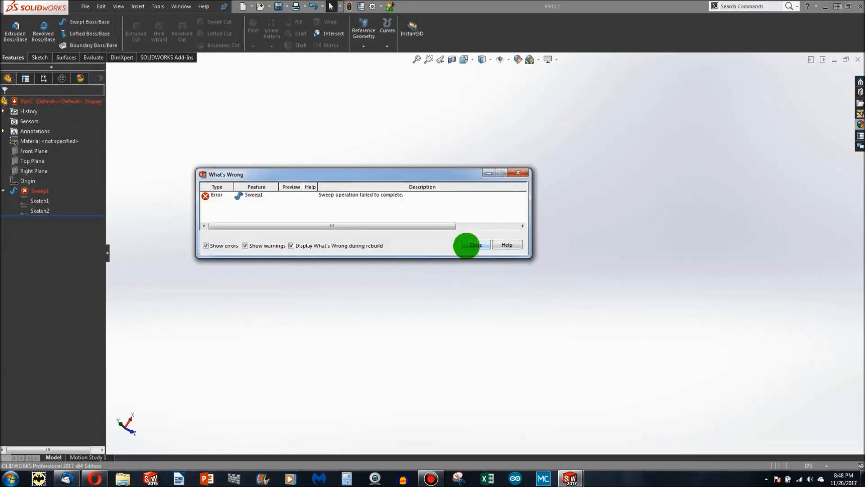
click(468, 245)
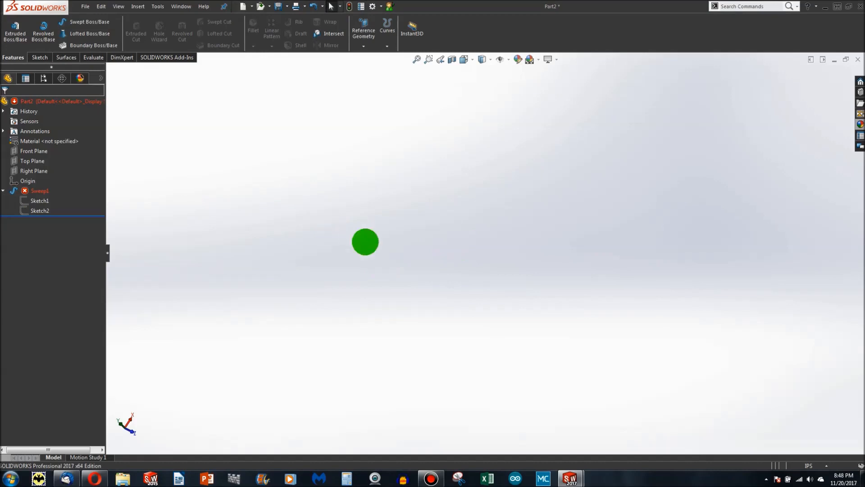
Edit the path sketch, Sketch2, set its corner fillet radius to 0.49 in and rebuild the sweep.
right_click(42, 210)
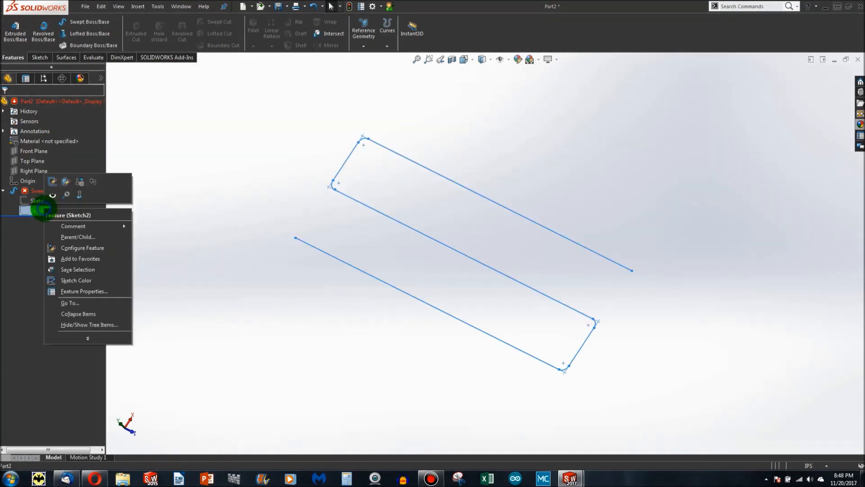
click(52, 181)
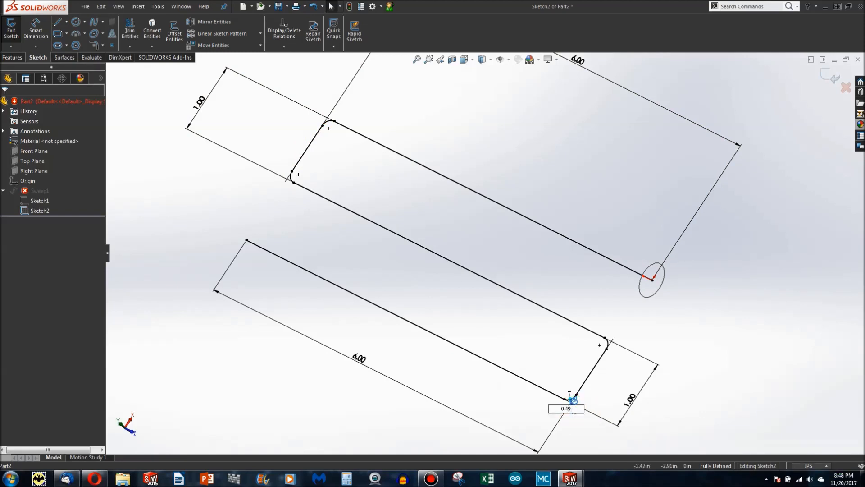
key(Return)
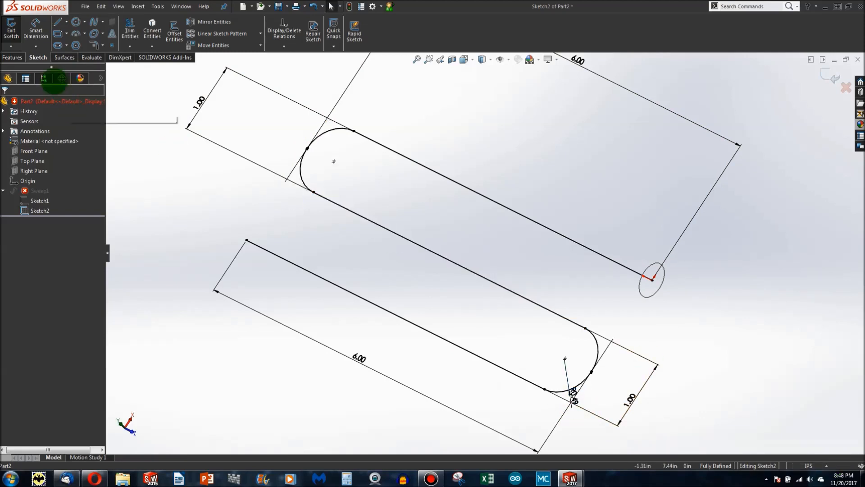
click(349, 6)
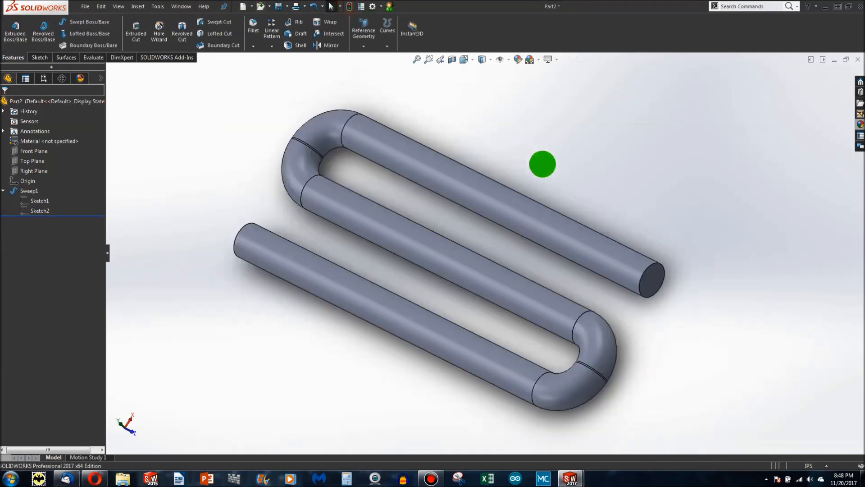
middle_drag(505, 293, 509, 337)
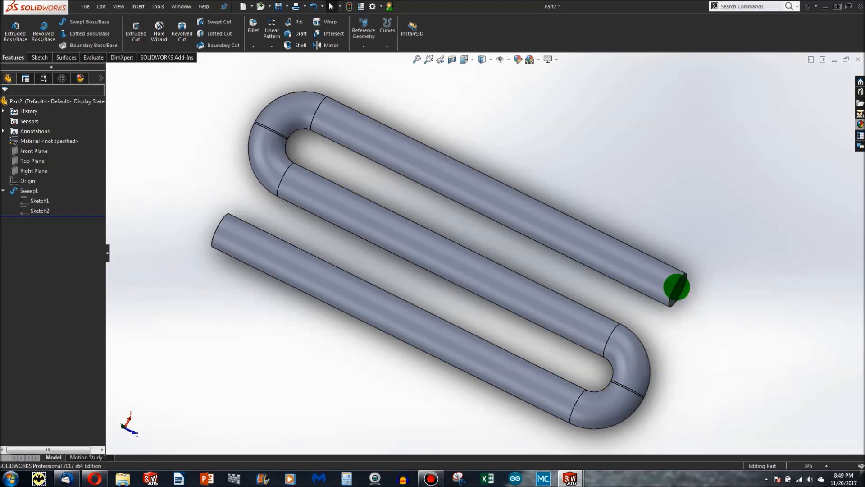
Open the profile sketch, Sketch1, for editing and delete its circle.
middle_drag(567, 263, 547, 269)
right_click(579, 246)
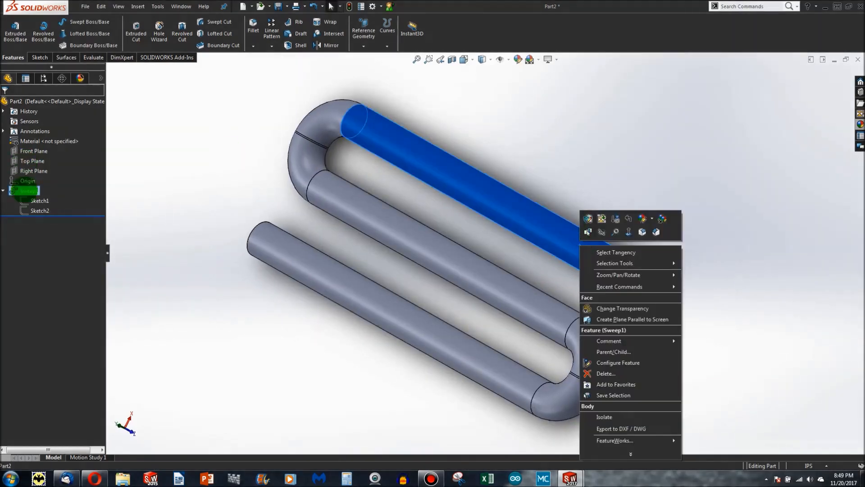
right_click(35, 201)
click(43, 171)
scroll(631, 264, down, 5)
click(642, 268)
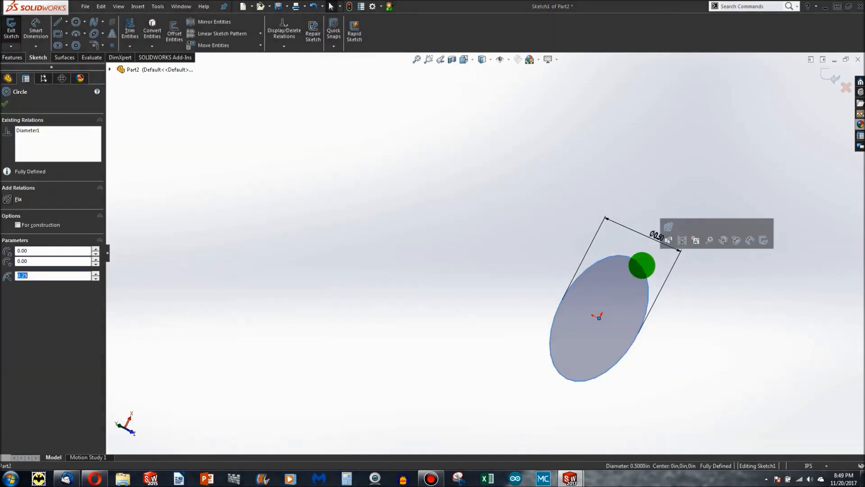
key(Delete)
click(387, 239)
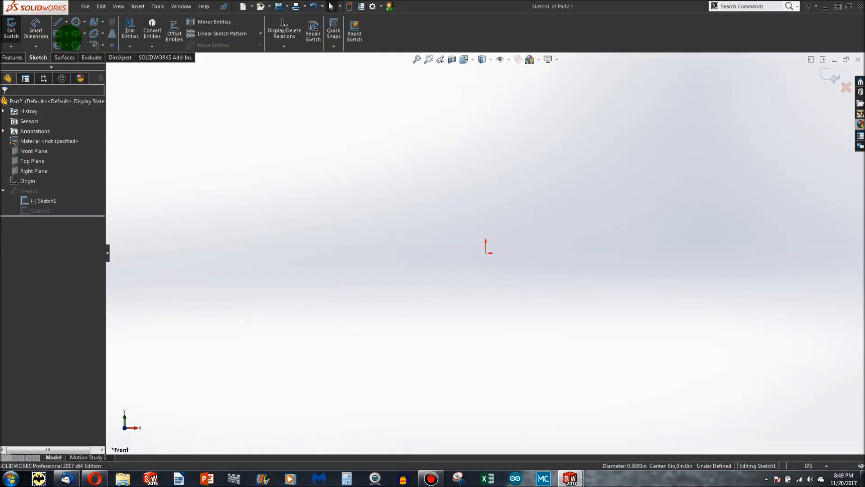
Sketch a six-sided inscribed-circle polygon about 0.57 in across, centred above and beside the origin.
click(76, 45)
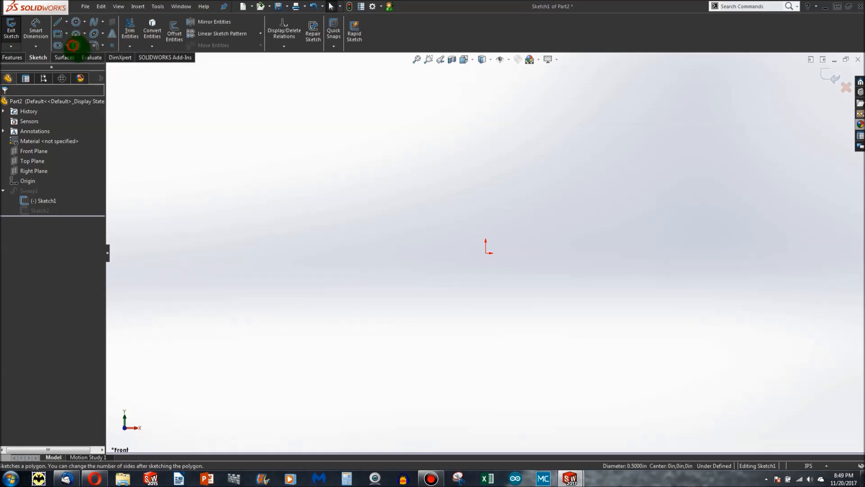
click(392, 179)
click(569, 313)
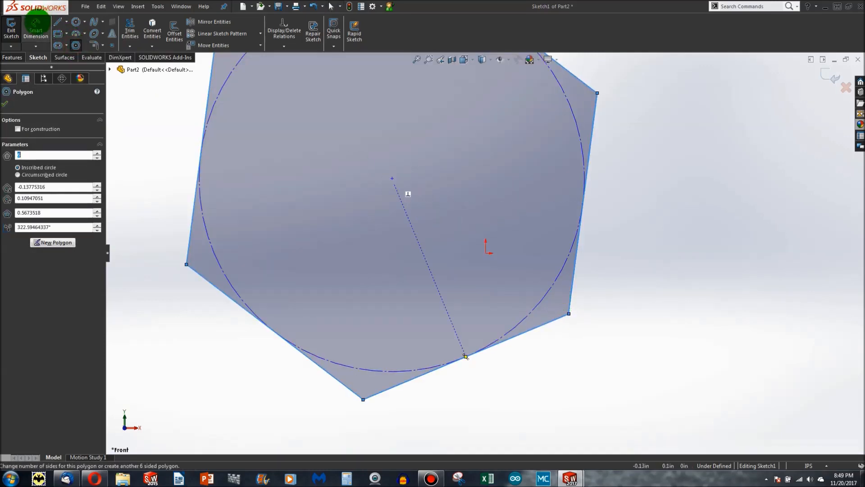
key(Escape)
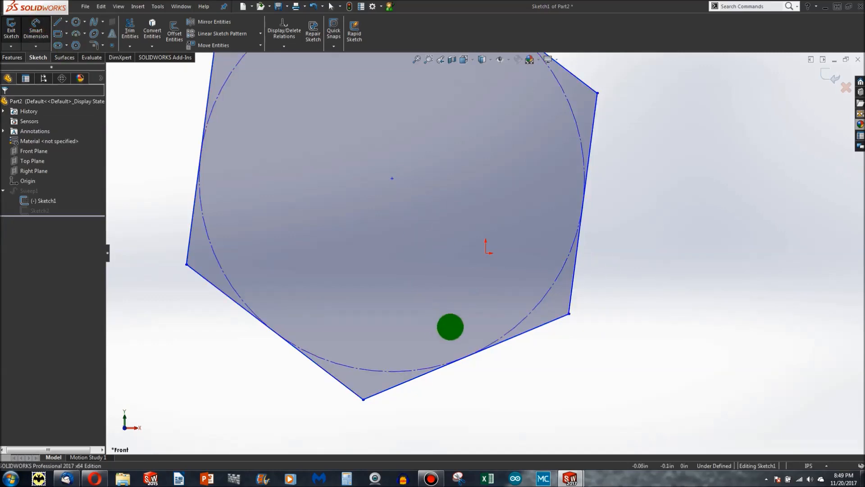
Dimension the distance between two opposite sides of the hexagon as 0.25 in.
drag(495, 339, 315, 96)
click(316, 99)
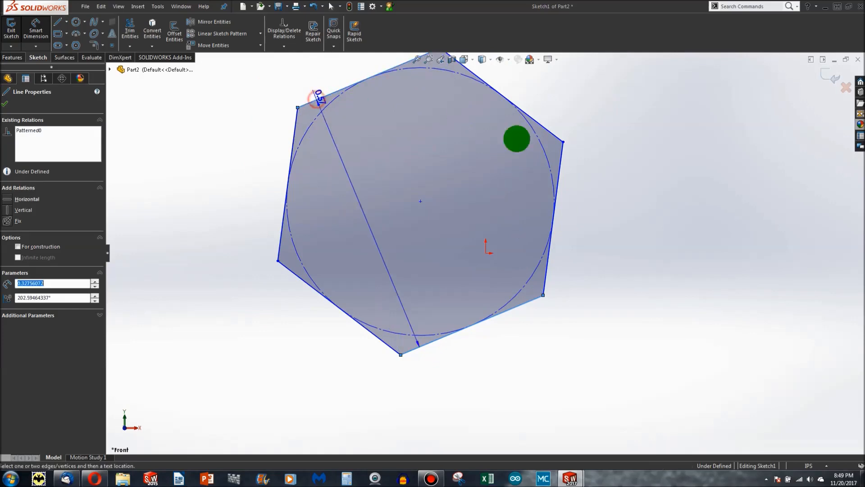
click(619, 140)
text(0.25)
key(Return)
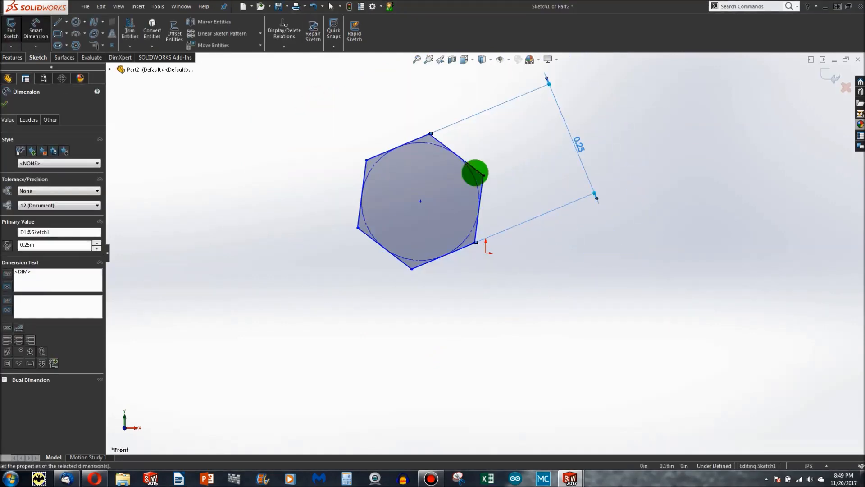
click(168, 126)
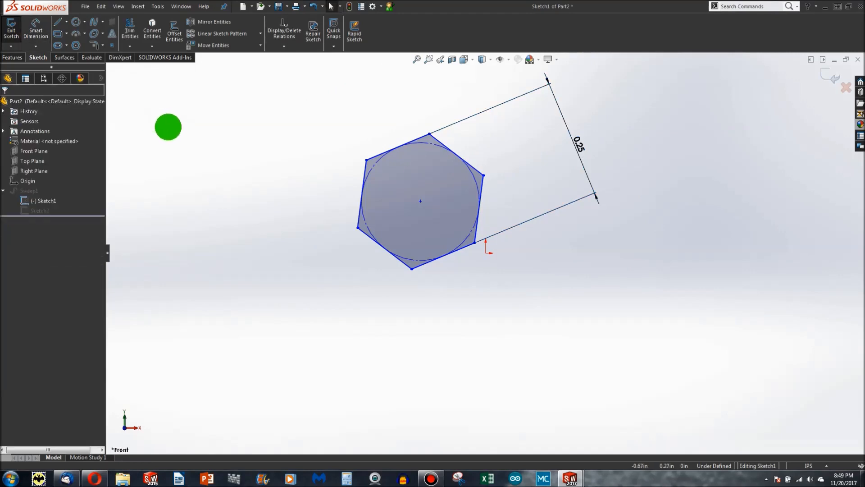
Make the hexagon's centre coincident with the origin and its upper side horizontal.
click(418, 204)
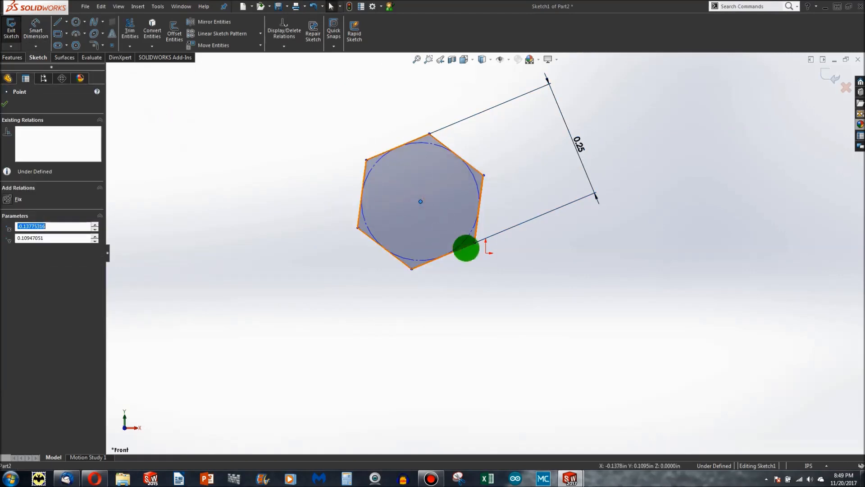
ctrl+click(486, 253)
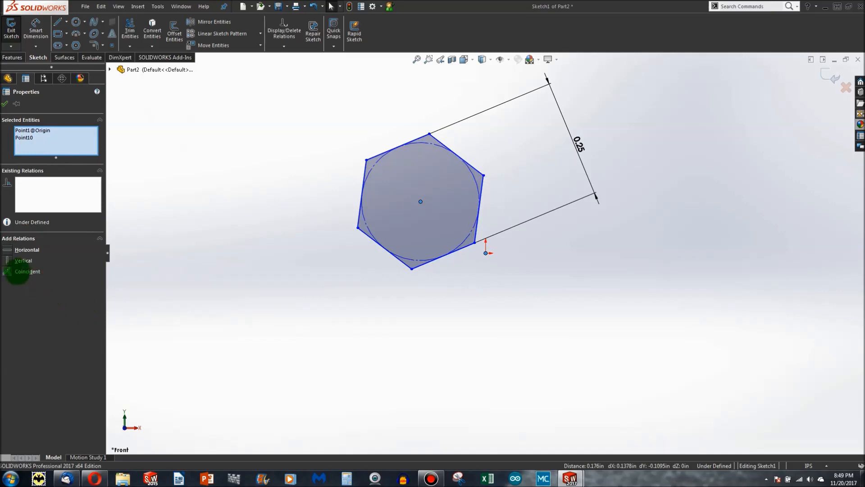
click(17, 272)
click(401, 217)
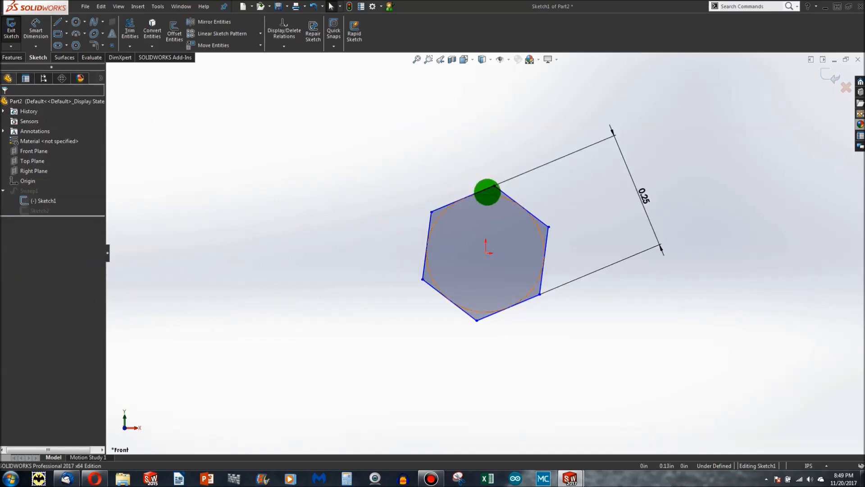
click(485, 190)
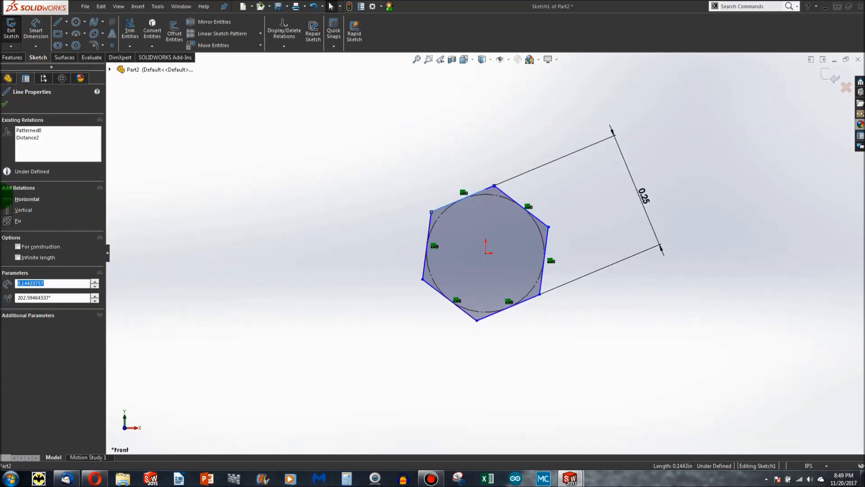
click(7, 197)
click(345, 278)
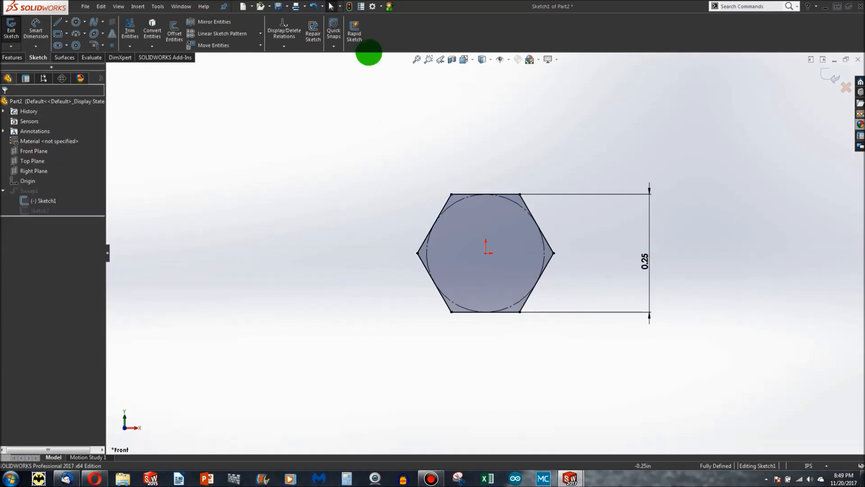
Rebuild the sweep with the hexagonal profile and inspect its bends and end face.
click(349, 7)
middle_drag(460, 205, 455, 255)
scroll(455, 253, up, 7)
scroll(445, 186, up, 2)
scroll(445, 186, down, 6)
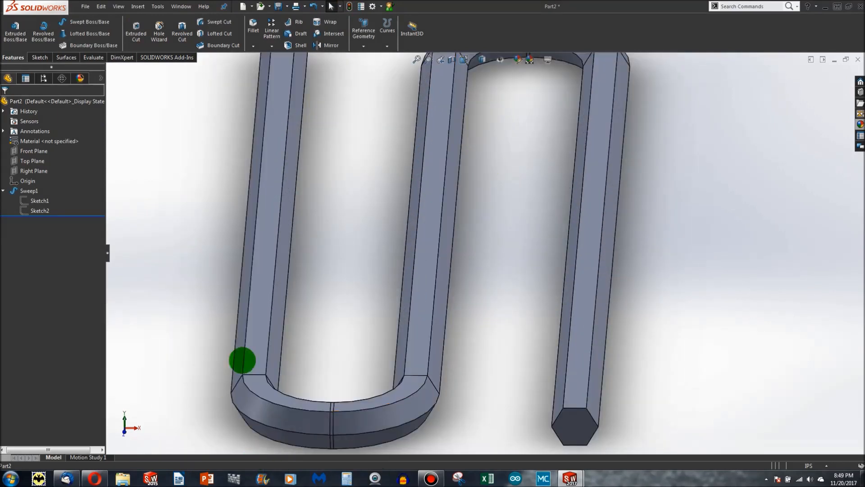
scroll(250, 352, up, 3)
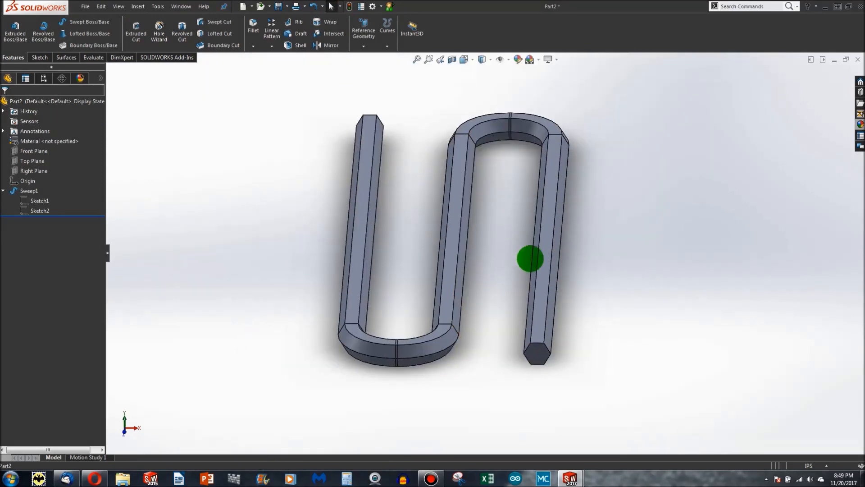
Edit the sweep feature to follow the path with a specified profile twist of 360 degrees and accept it.
right_click(540, 257)
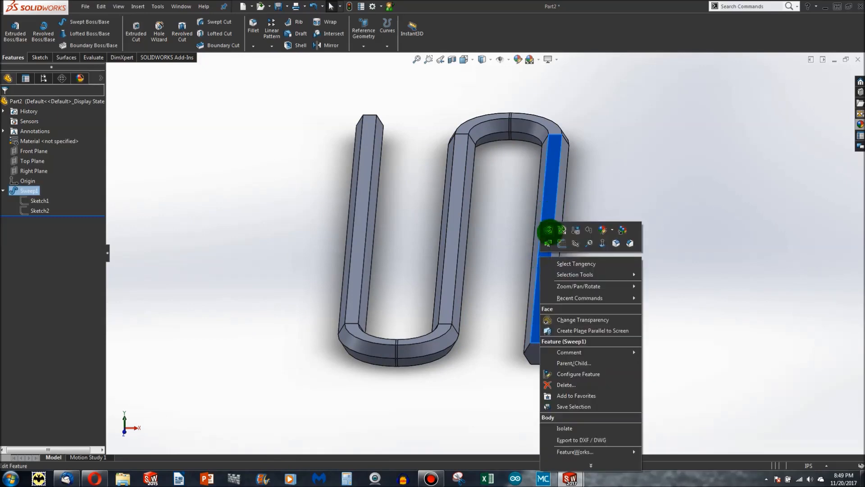
click(549, 231)
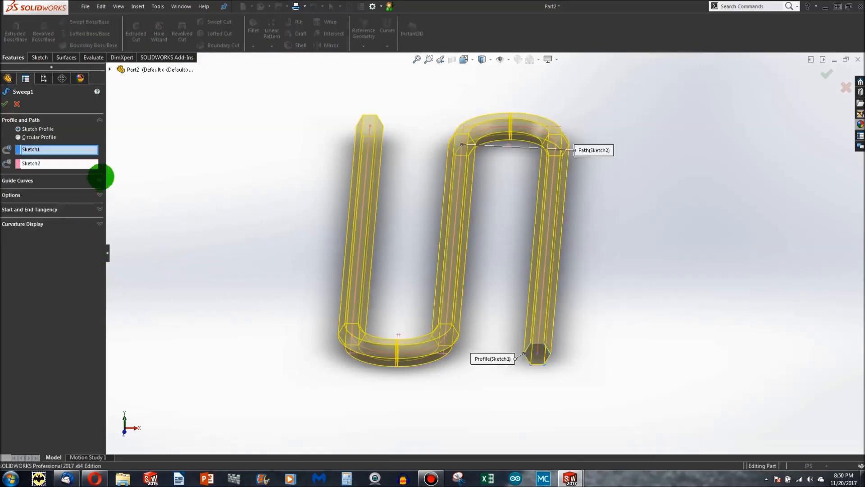
click(99, 194)
click(92, 212)
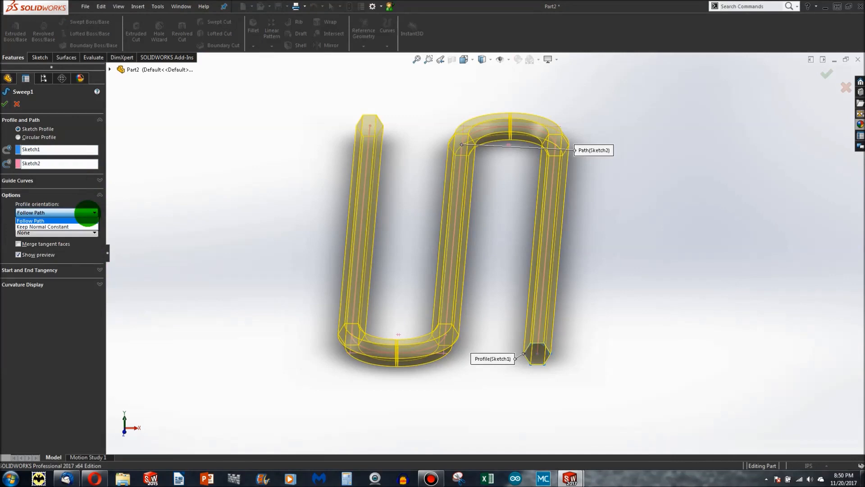
click(88, 213)
click(79, 232)
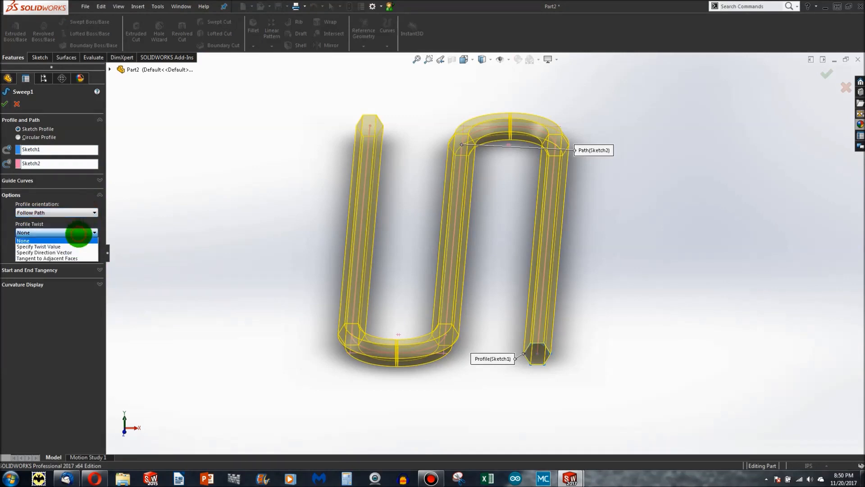
click(78, 247)
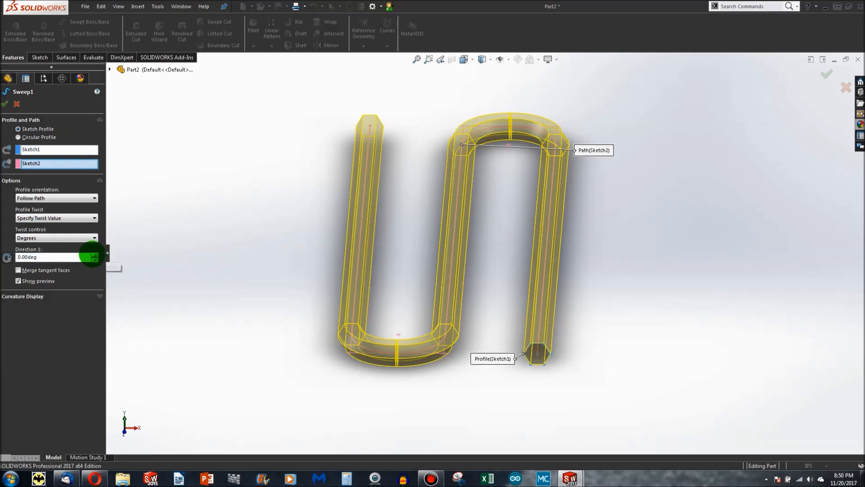
click(82, 257)
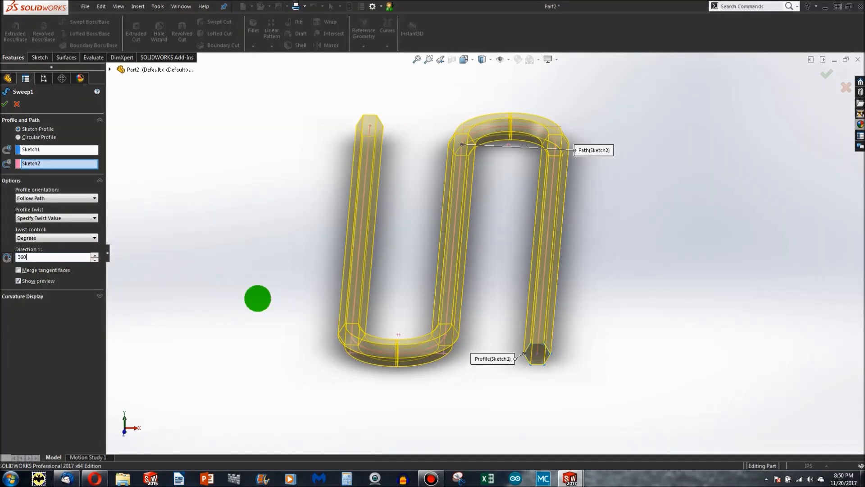
key(Return)
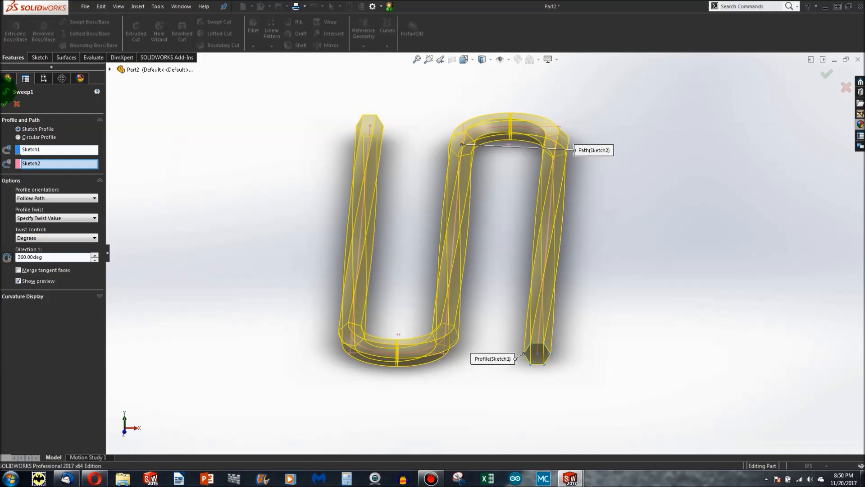
key(Return)
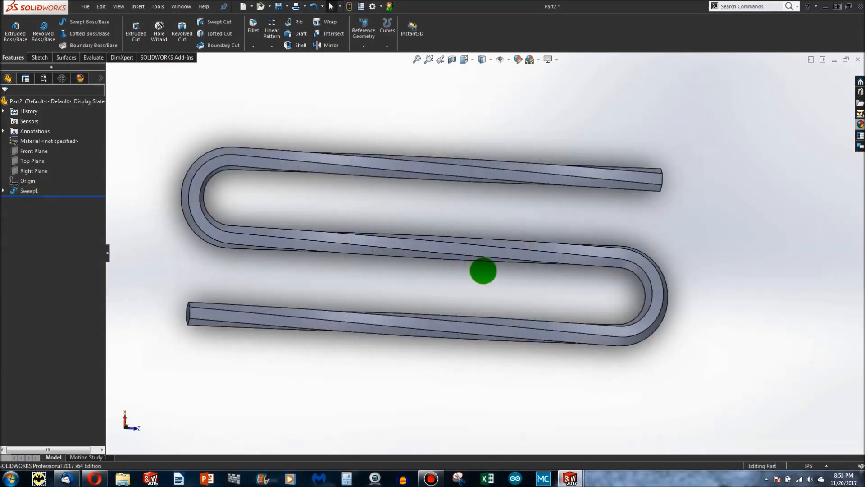
middle_drag(414, 261, 445, 248)
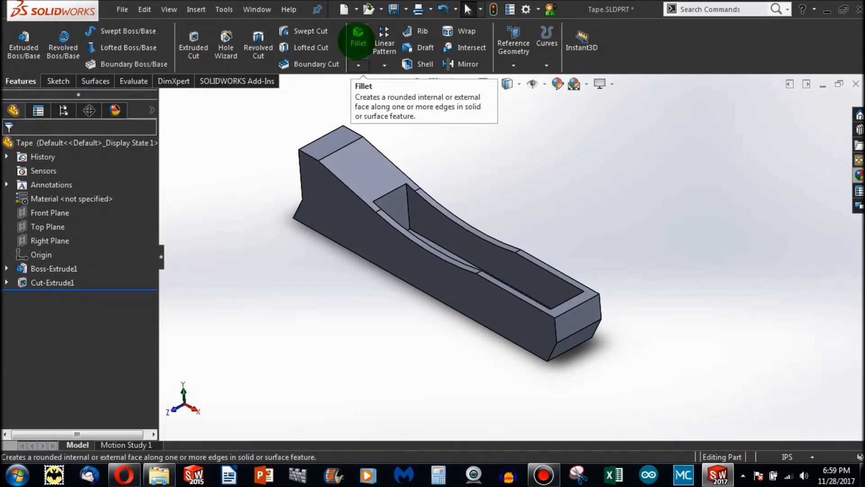
Try a symmetric 0.39370079 in fillet on the upper edge of the Tape part's tall end face, and undo it.
click(355, 41)
scroll(338, 222, down, 3)
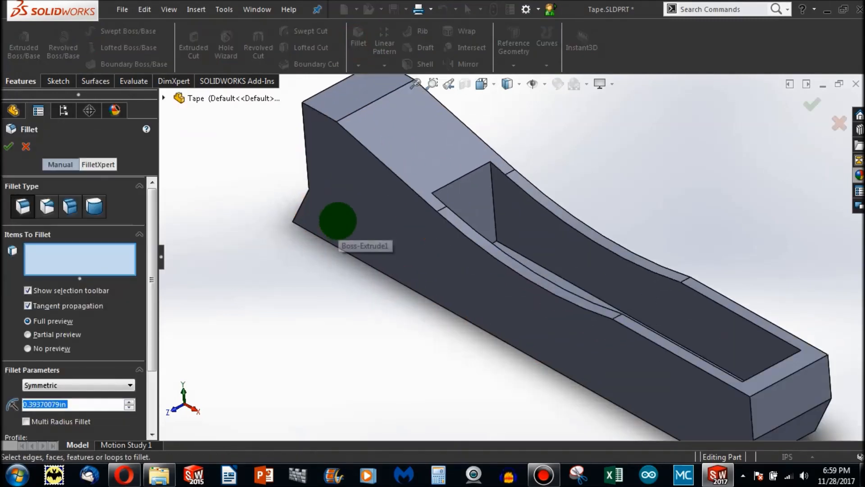
scroll(334, 220, up, 4)
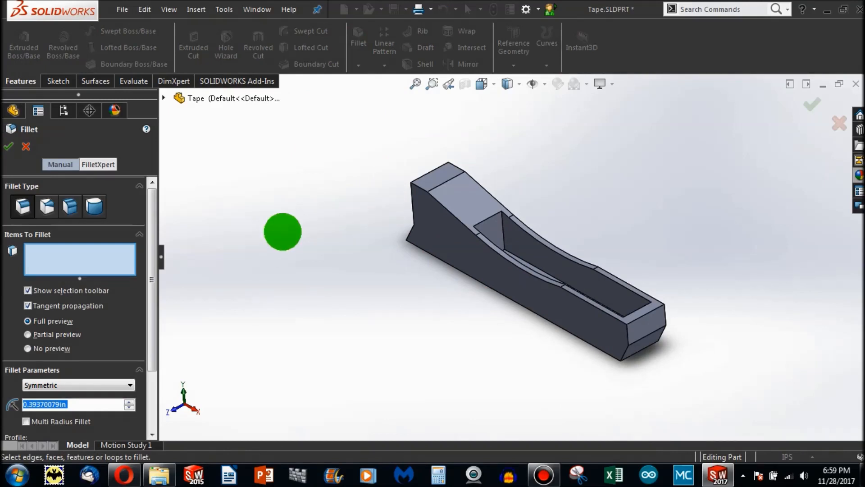
scroll(444, 188, down, 5)
middle_drag(578, 83, 469, 161)
click(469, 161)
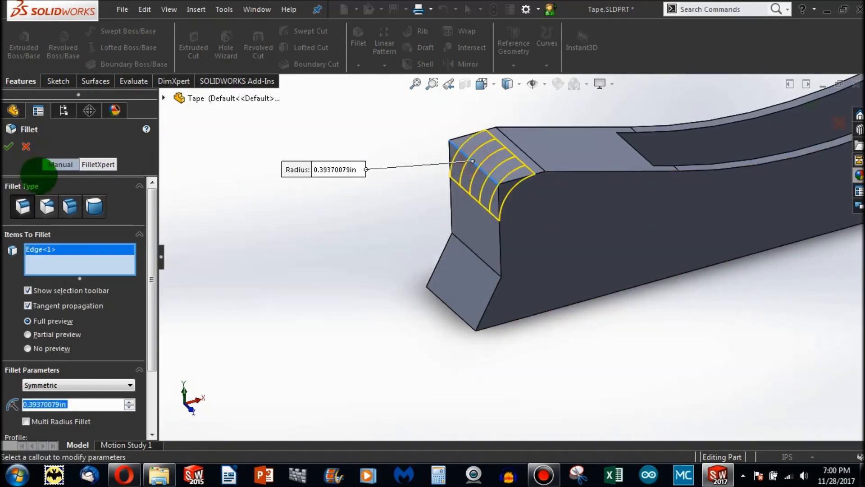
click(8, 146)
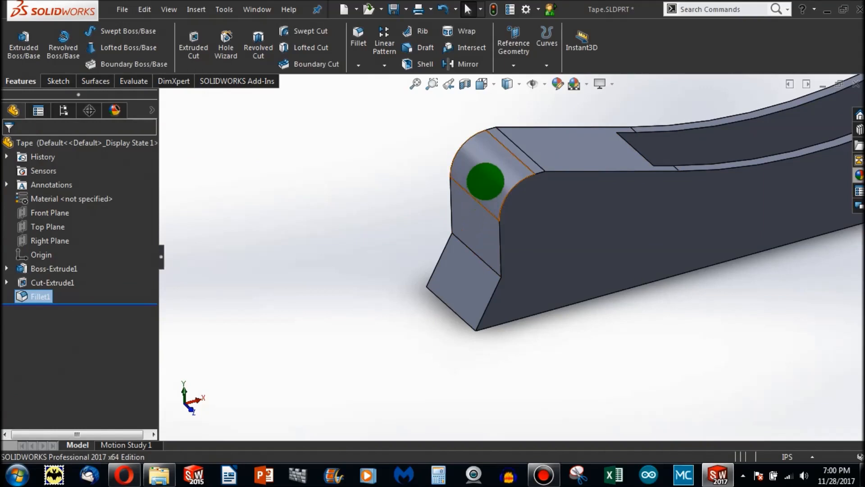
click(486, 181)
key(ctrl+z)
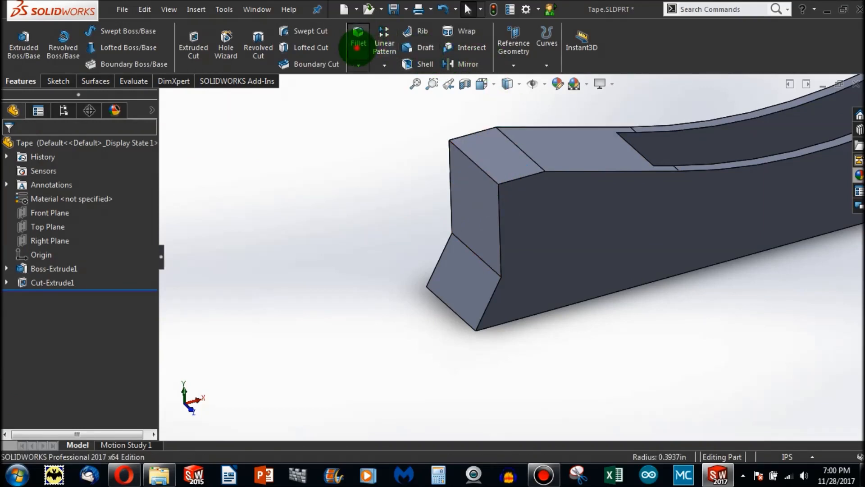
Start a 0.1 in symmetric fillet on the tall end face's upper edge and the adjoining upper edges of the near side.
click(358, 43)
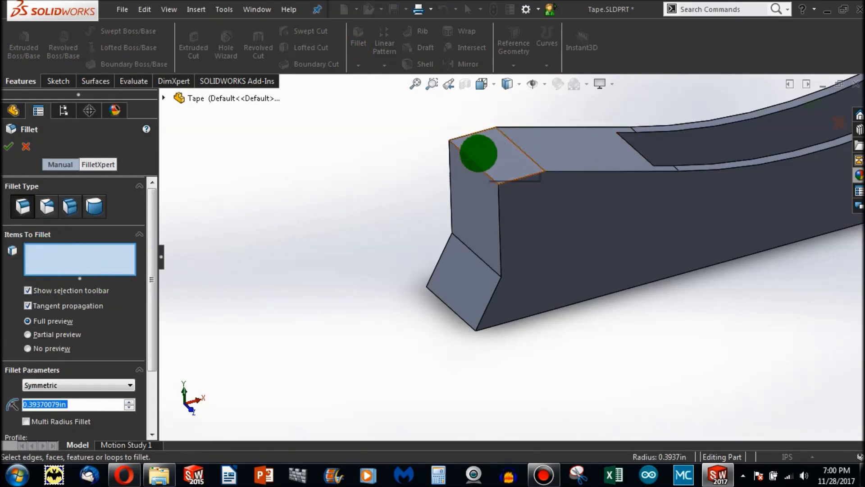
click(473, 161)
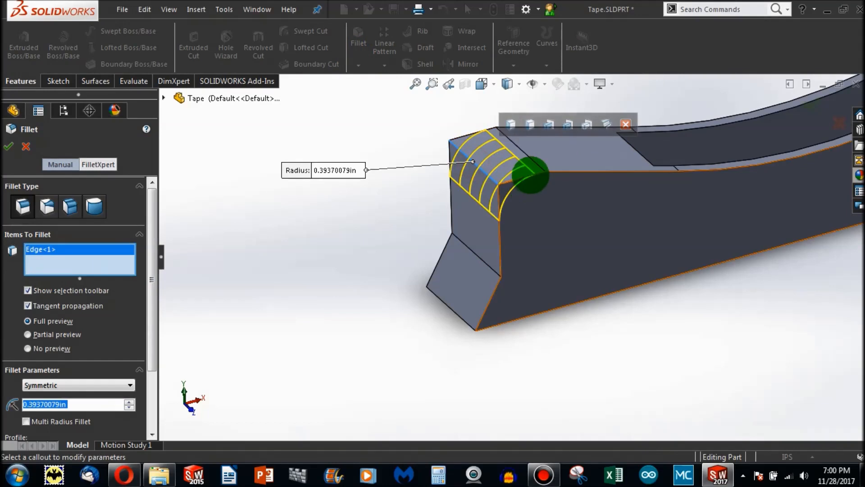
click(568, 172)
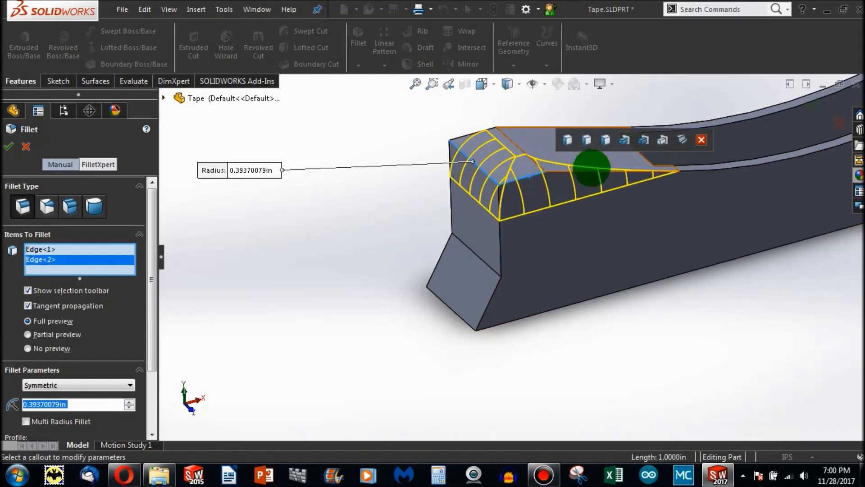
click(589, 170)
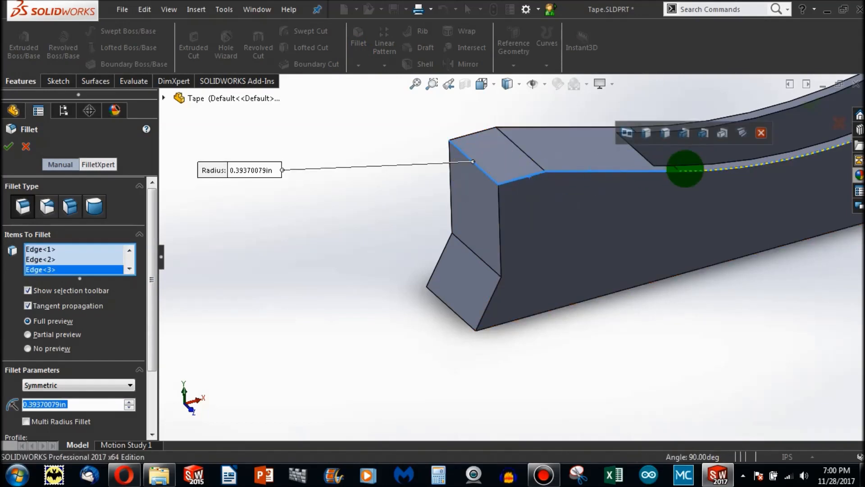
scroll(660, 159, down, 5)
scroll(553, 282, up, 2)
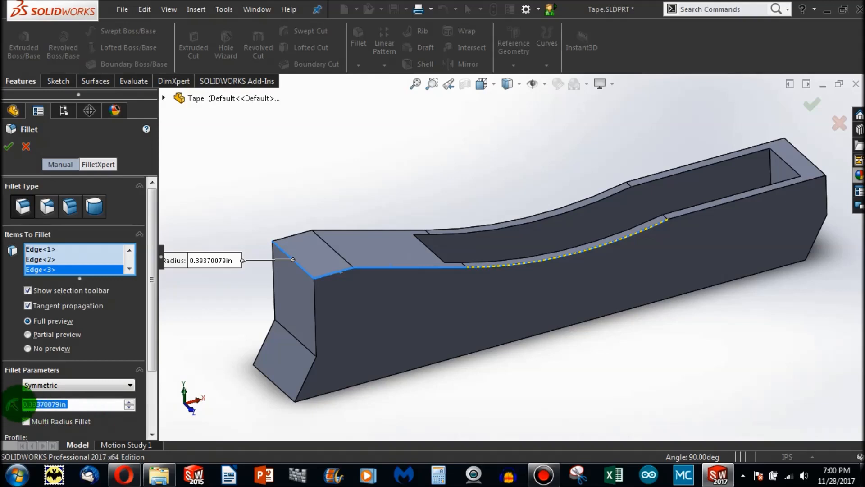
text(0.1)
key(Return)
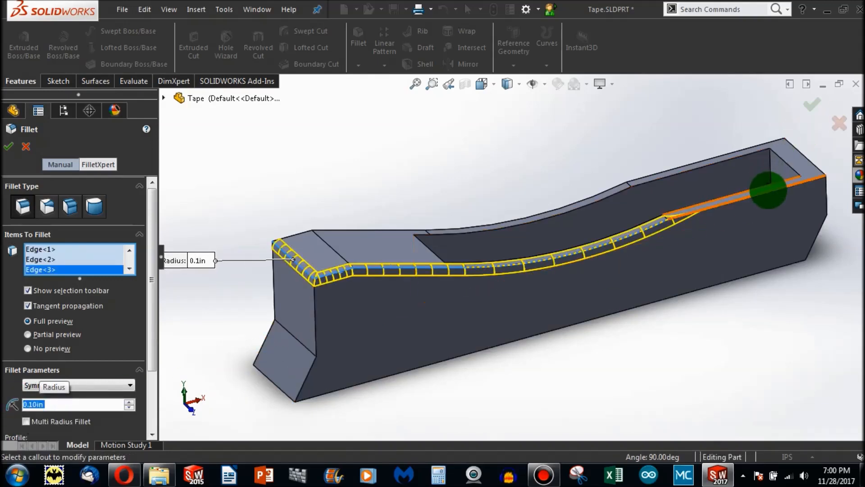
Add the near side's straight rim edge, the far end's upper edge and the opposite straight rim edge to the fillet.
click(772, 186)
scroll(798, 163, down, 4)
click(759, 195)
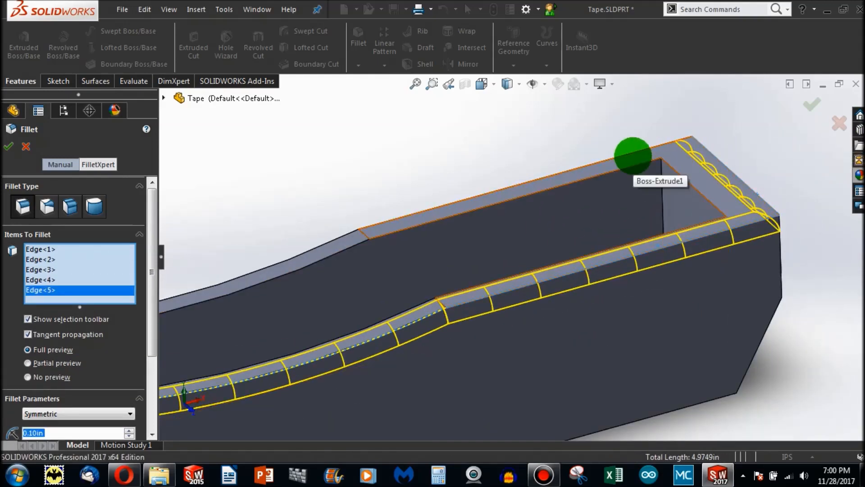
scroll(542, 234, up, 3)
scroll(356, 297, down, 5)
click(355, 303)
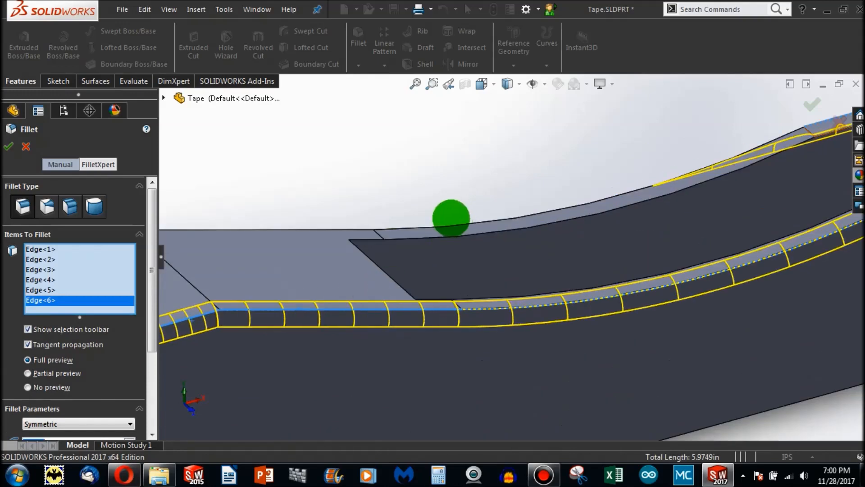
Complete the fillet's loop with the opposite side's remaining upper edges and accept the feature.
scroll(453, 221, up, 3)
scroll(306, 241, down, 2)
click(325, 241)
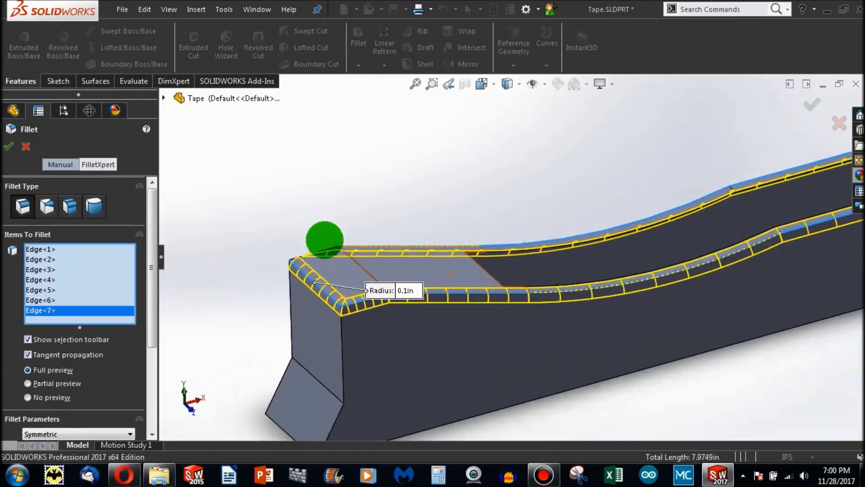
scroll(325, 240, down, 2)
click(365, 256)
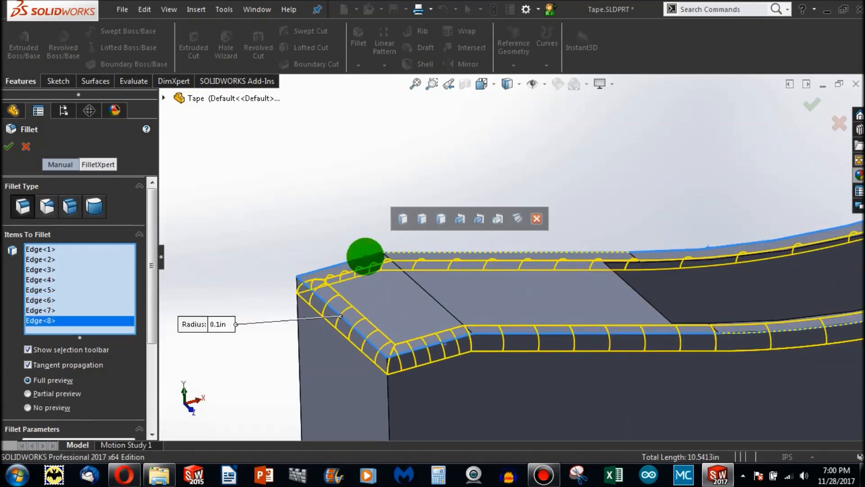
scroll(304, 275, up, 3)
scroll(620, 293, down, 4)
scroll(562, 328, up, 2)
middle_drag(375, 334, 527, 251)
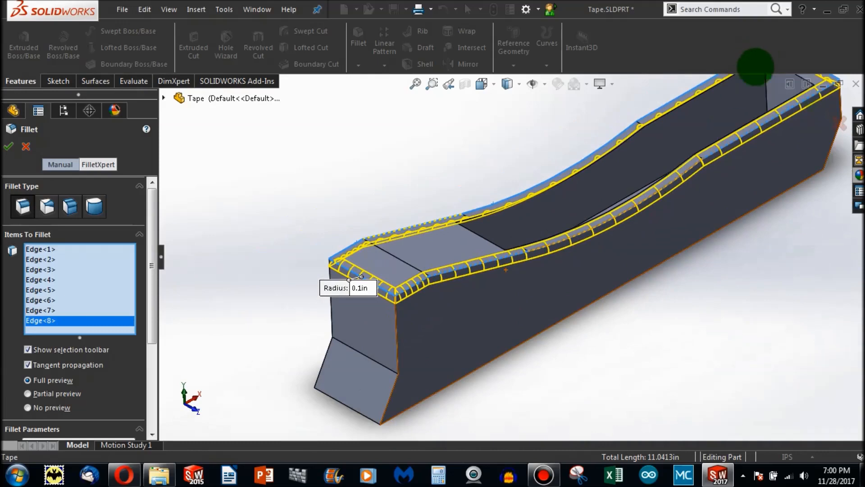
scroll(719, 131, up, 2)
scroll(708, 141, down, 3)
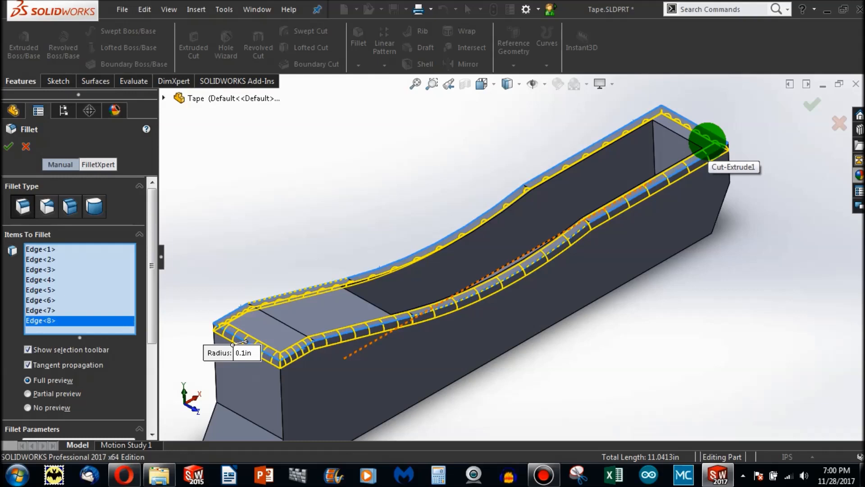
click(8, 146)
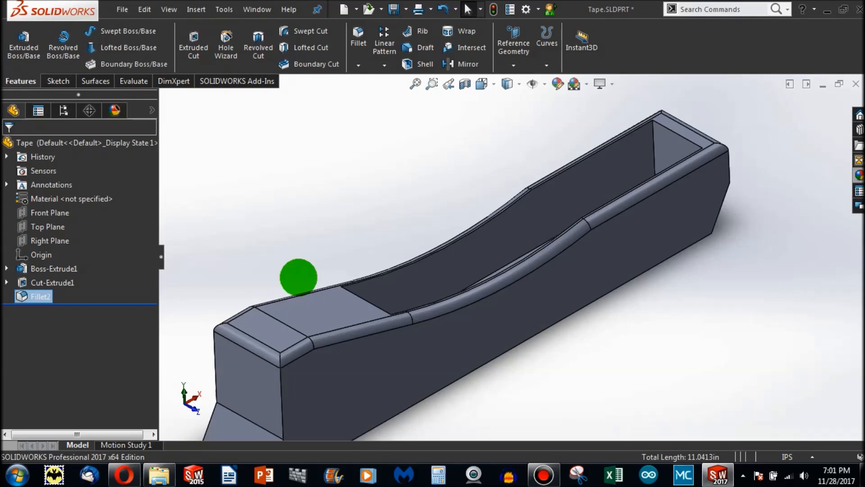
Start another 0.1 in fillet on the tall end face's two vertical edges and the horizontal edge beneath it.
scroll(298, 276, up, 2)
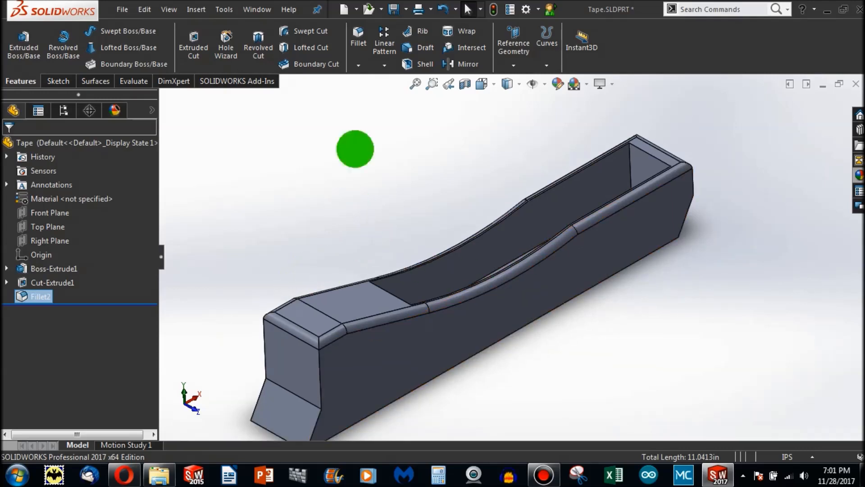
click(357, 42)
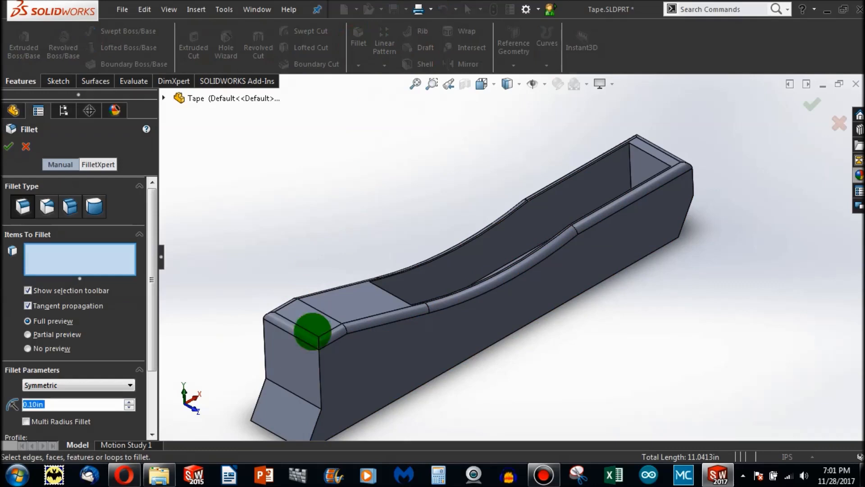
scroll(317, 387, down, 3)
click(341, 350)
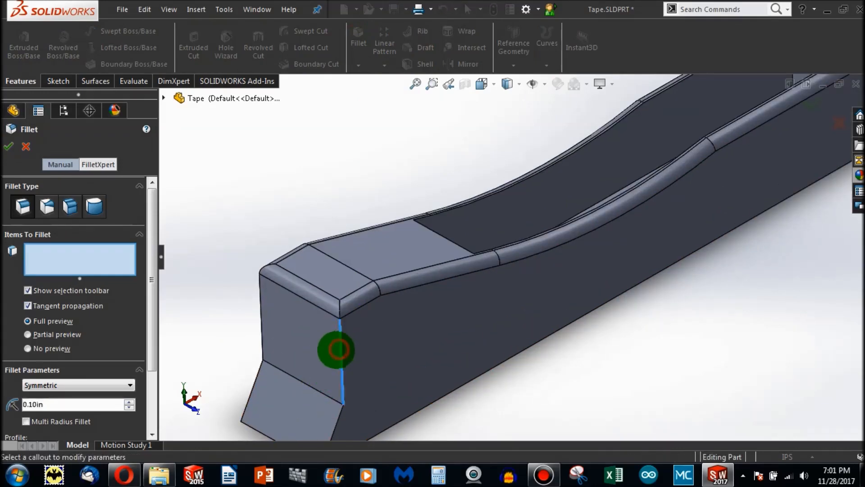
mouse_move(282, 350)
middle_down()
mouse_move(361, 349)
mouse_move(271, 346)
middle_up()
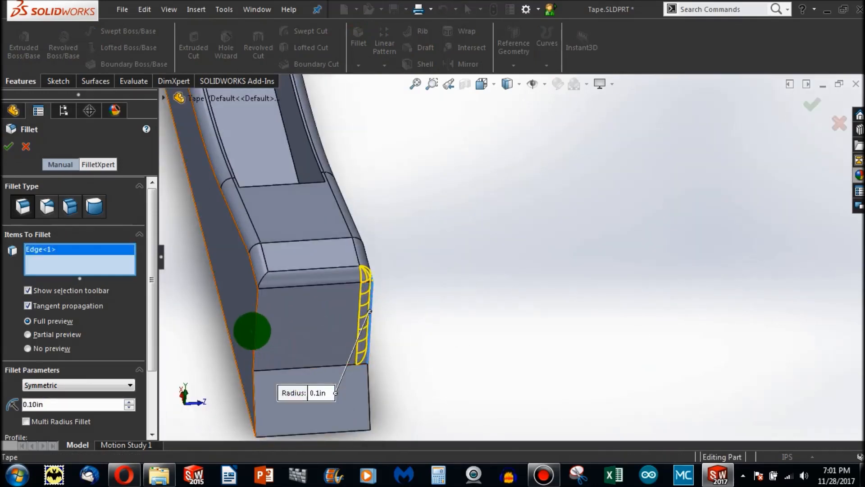
click(257, 328)
click(301, 368)
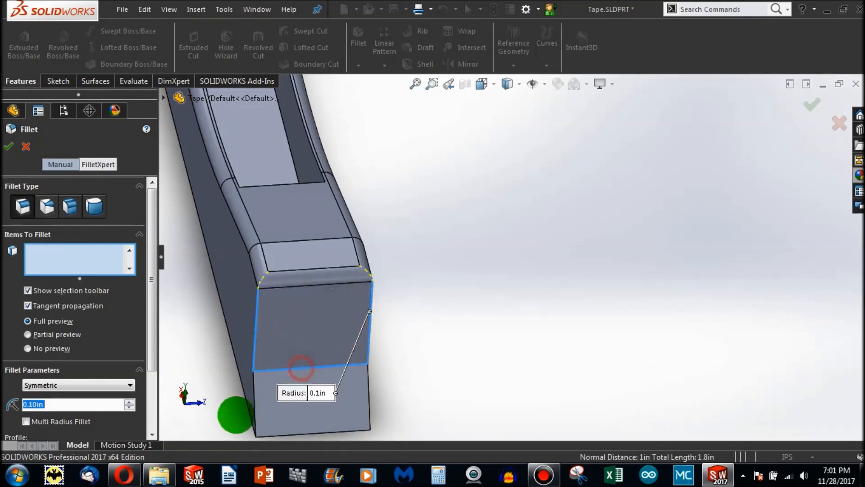
Add both vertical corner edges of the opposite end face to the fillet selection.
scroll(397, 297, up, 4)
middle_drag(452, 209, 276, 319)
scroll(455, 304, down, 5)
click(477, 342)
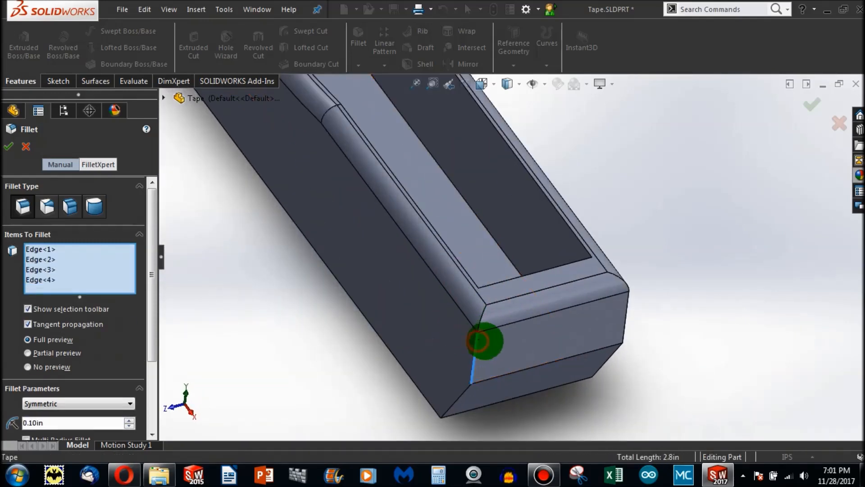
click(617, 352)
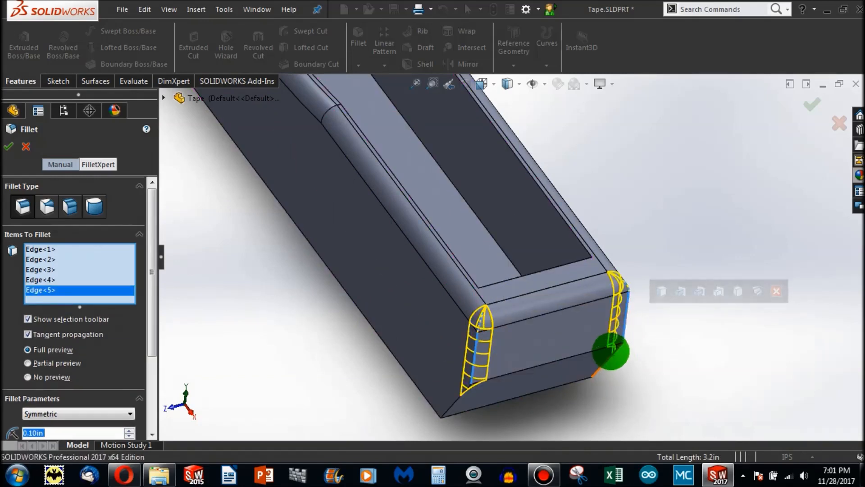
Add the opposite end's horizontal crease edge and the two corner edges of its lower slanted face, and accept the fillet.
middle_drag(610, 350, 563, 360)
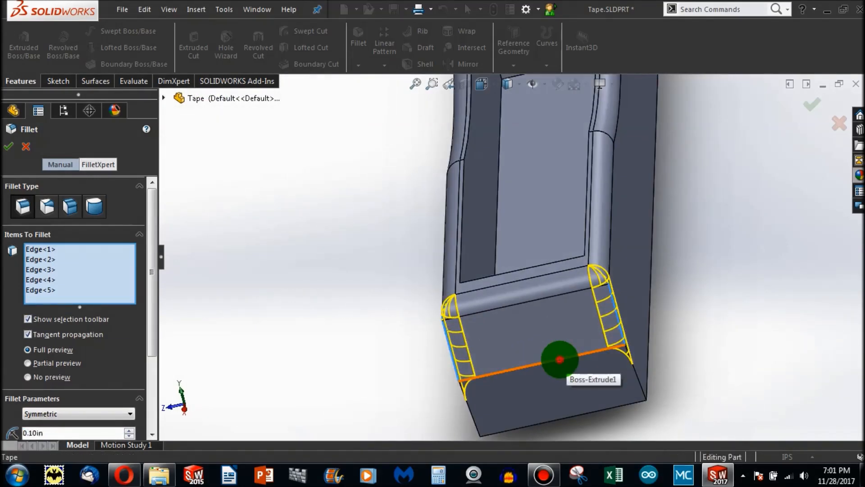
click(560, 359)
click(634, 372)
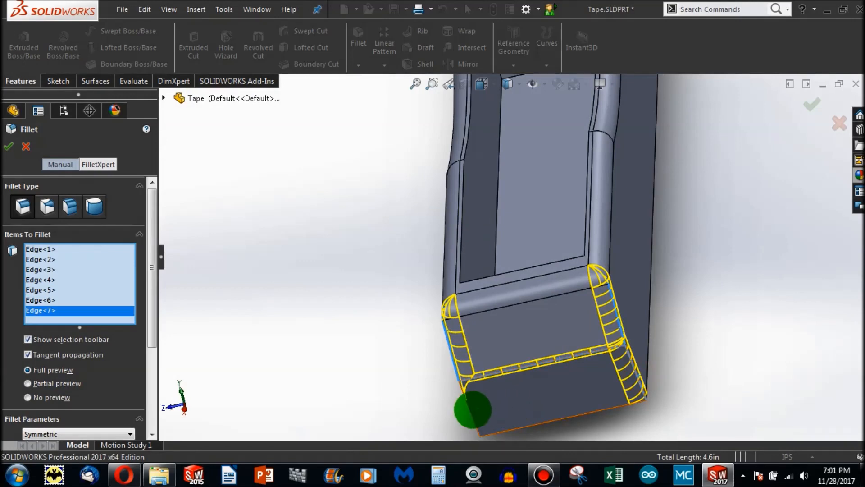
click(470, 409)
middle_drag(467, 315, 457, 380)
scroll(99, 344, down, 3)
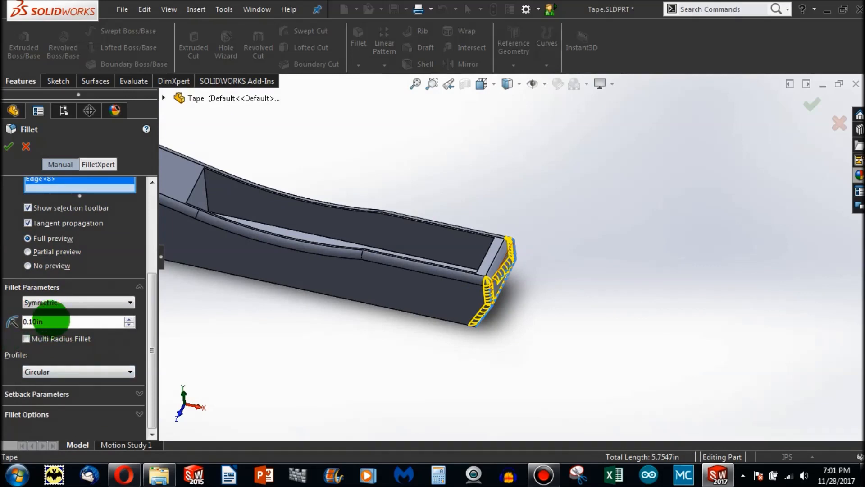
scroll(558, 290, down, 3)
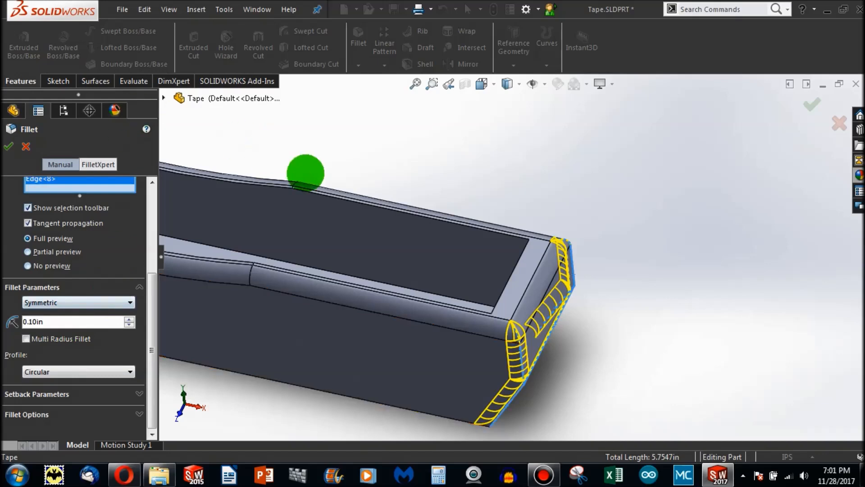
scroll(297, 197, up, 3)
click(8, 145)
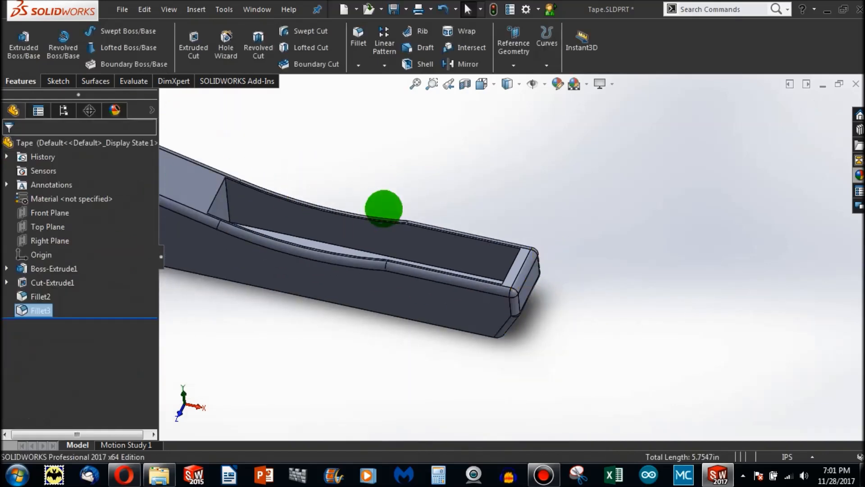
Start a chamfer on one long edge of the part's underside and set its distance to 0.1 in.
click(359, 65)
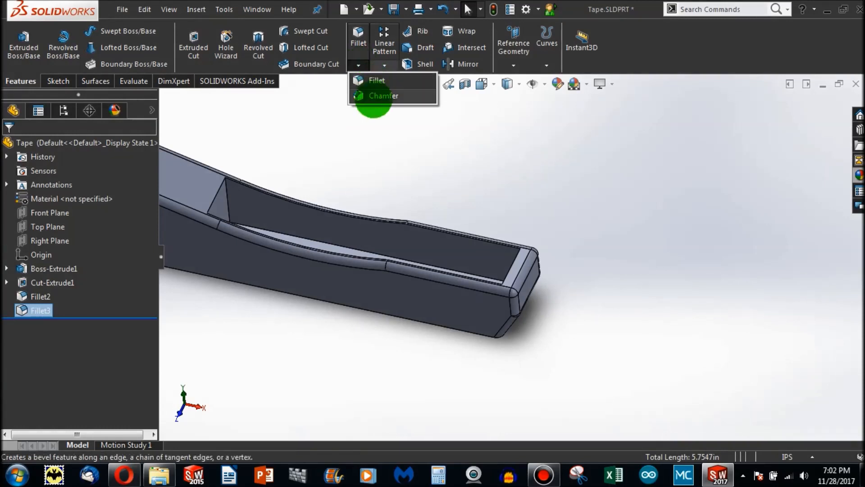
click(374, 96)
scroll(373, 174, up, 3)
scroll(261, 268, down, 5)
middle_drag(429, 200, 383, 44)
scroll(574, 124, up, 2)
scroll(635, 182, down, 4)
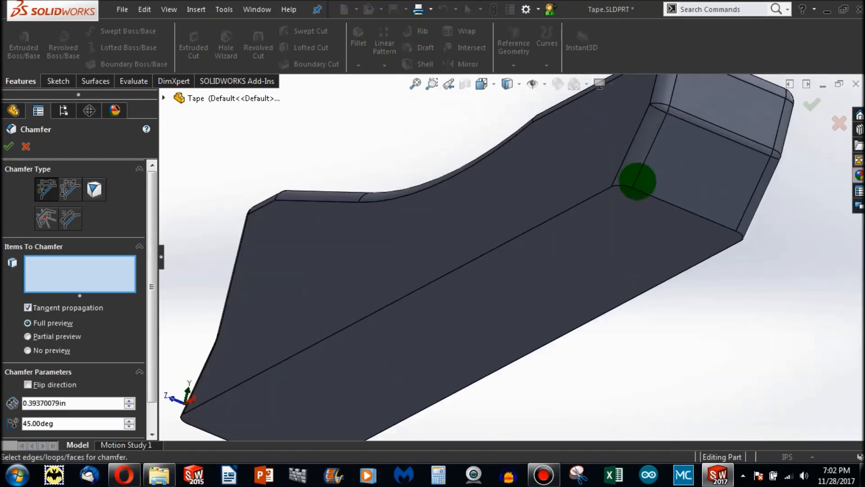
click(572, 206)
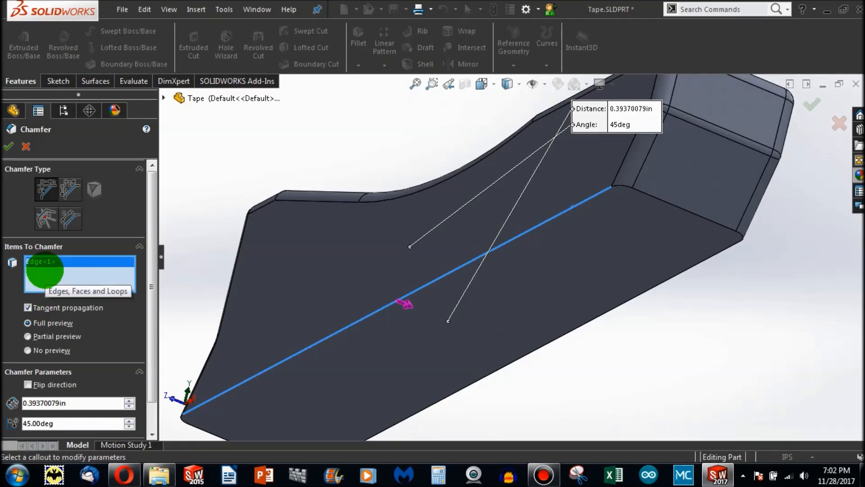
click(82, 403)
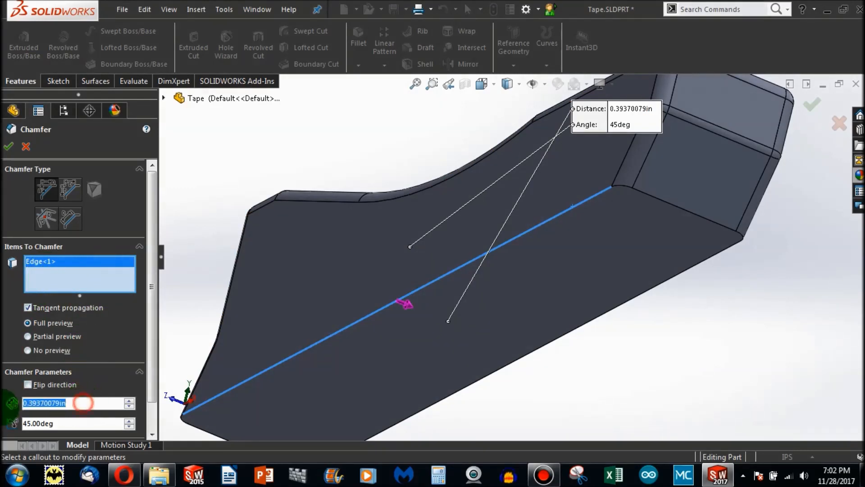
text(0.1)
key(Return)
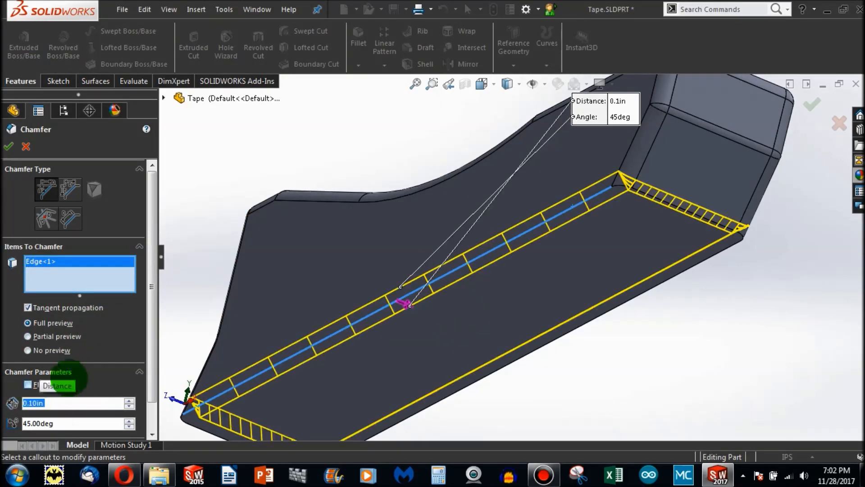
Examine the chamfer preview around the underside and the chamfer's angle setting.
scroll(559, 201, up, 1)
middle_drag(601, 230, 585, 150)
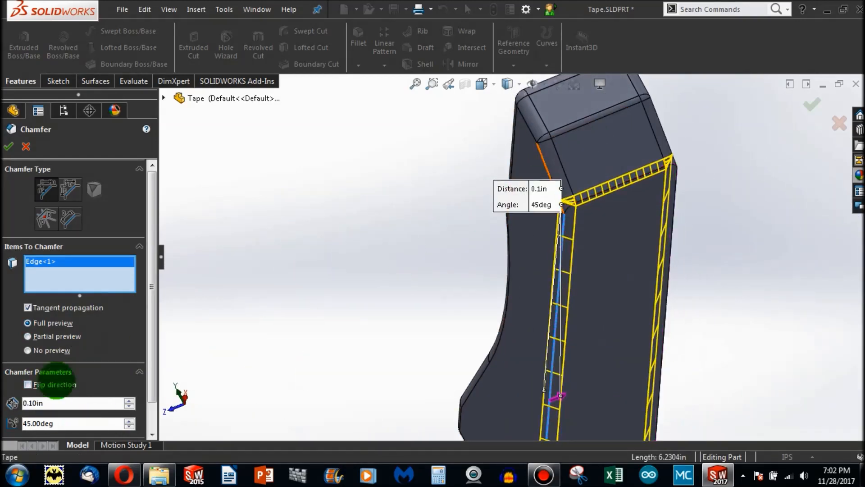
scroll(63, 397, down, 1)
double_click(62, 388)
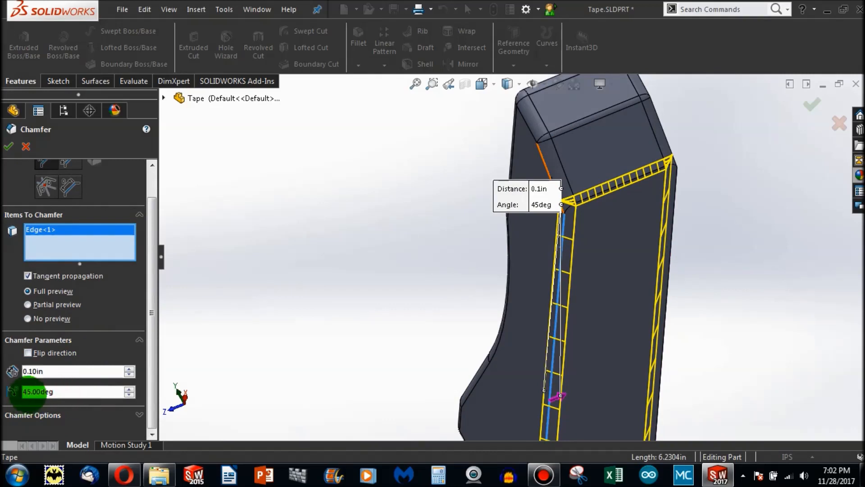
drag(66, 387, 14, 396)
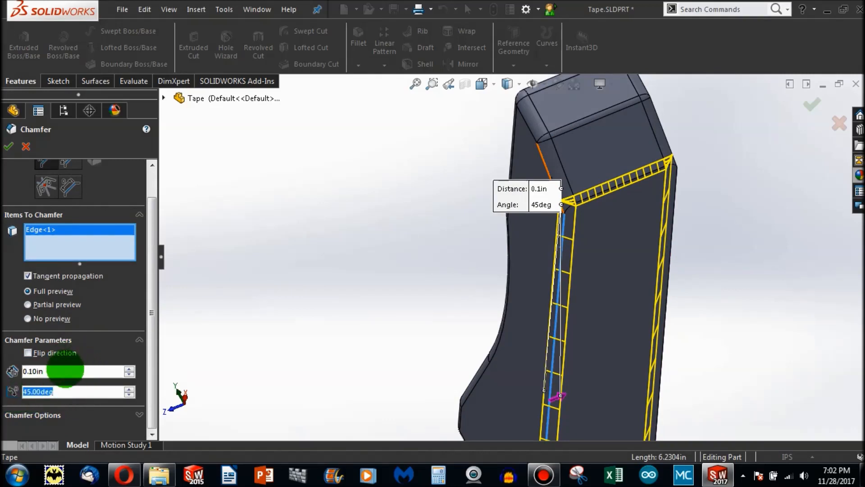
click(303, 289)
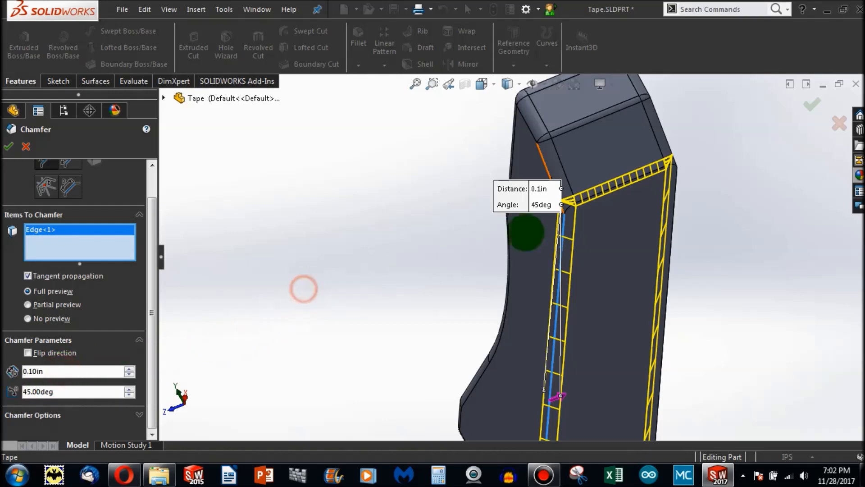
scroll(671, 180, down, 3)
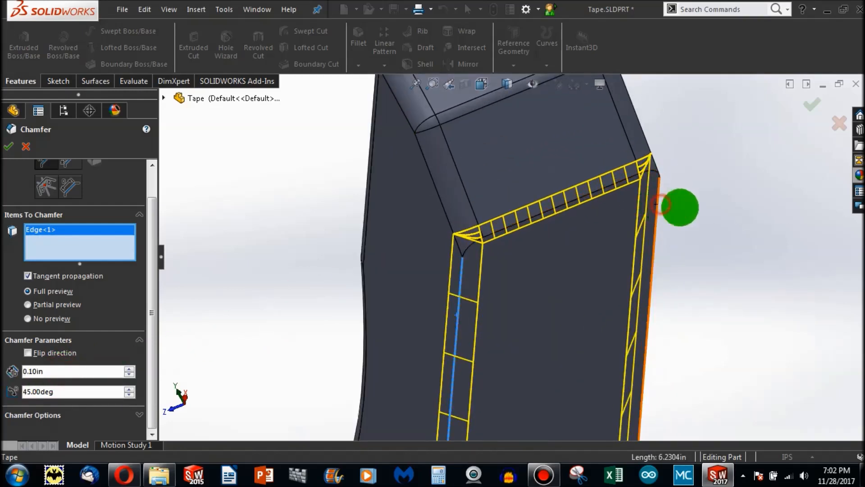
Check the chamfer preview at both ends of the part's underside and accept the chamfer.
scroll(755, 245, up, 6)
scroll(535, 381, down, 3)
click(467, 377)
middle_drag(460, 331, 516, 301)
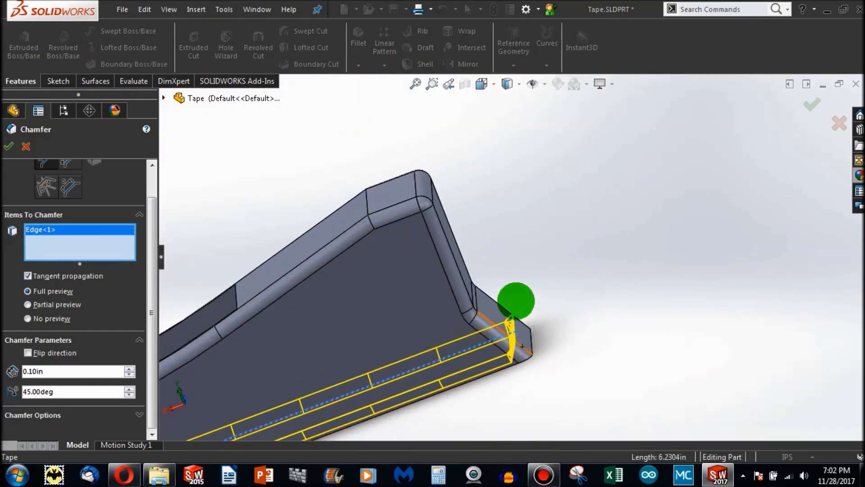
middle_drag(521, 344, 307, 363)
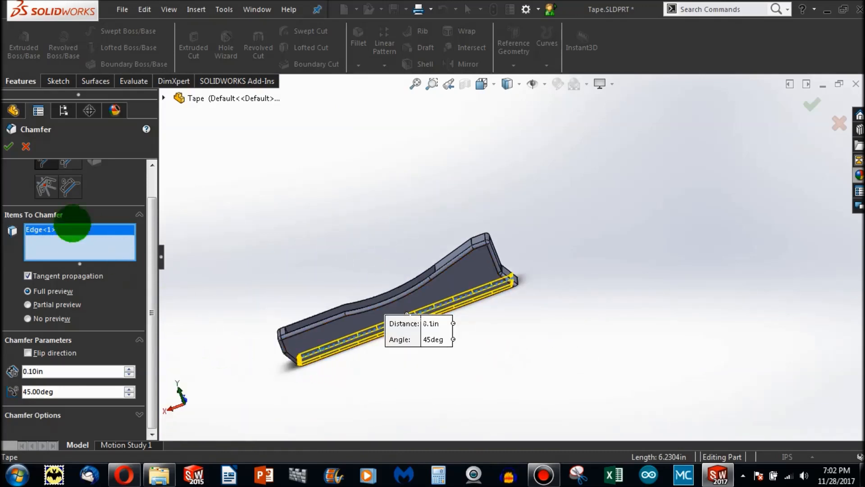
click(8, 145)
Examine the finished fillets and underside chamfer from both ends and along the sides of the part.
middle_drag(434, 332, 541, 283)
scroll(536, 280, down, 5)
middle_drag(483, 272, 362, 282)
scroll(677, 205, up, 5)
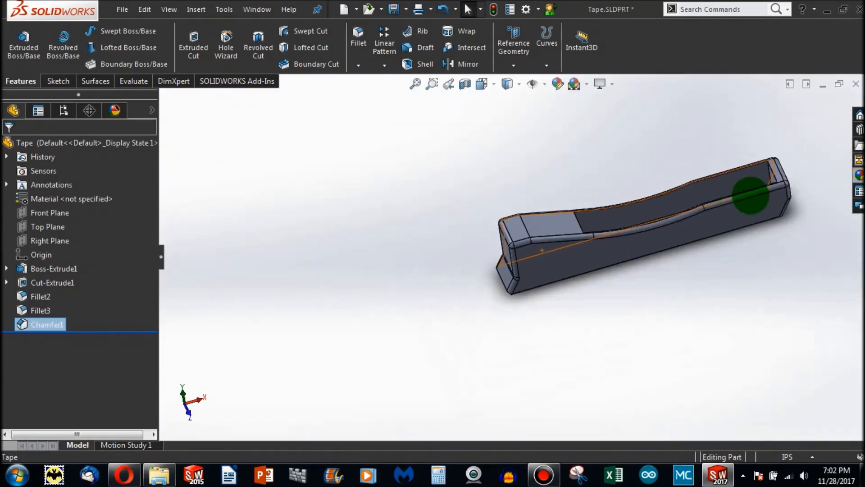
scroll(782, 191, down, 6)
scroll(504, 374, up, 2)
scroll(489, 376, up, 3)
scroll(420, 268, down, 2)
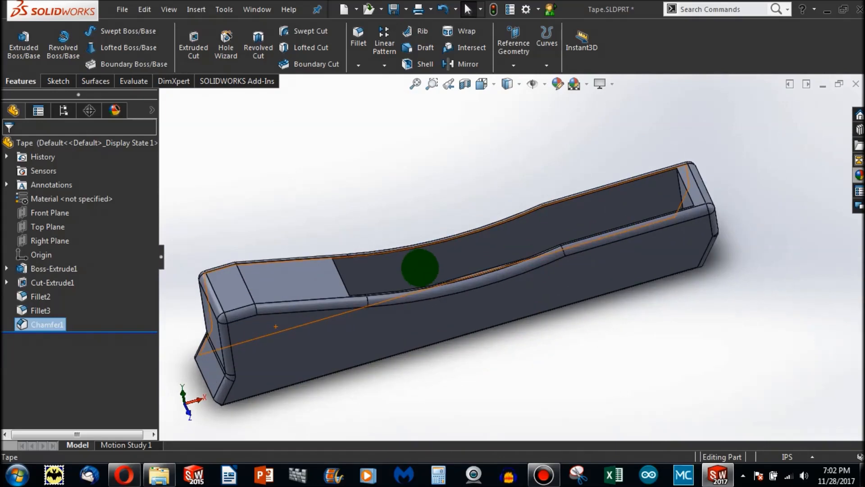
middle_drag(417, 264, 337, 286)
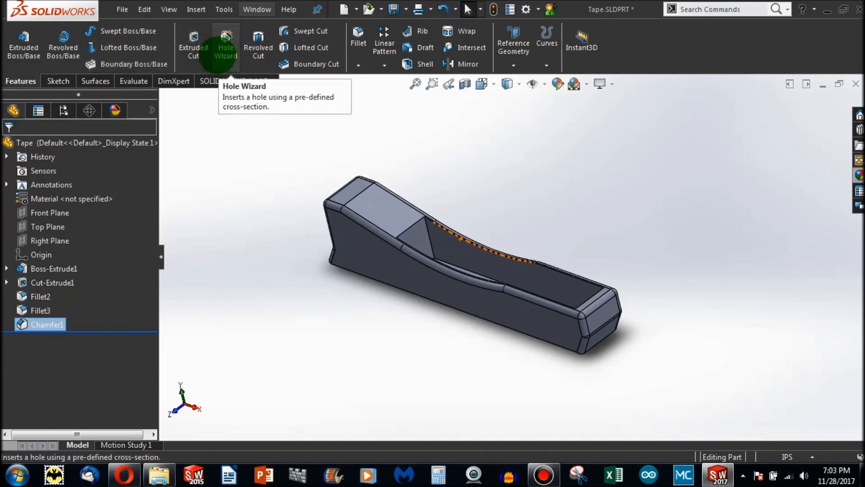
Start a sketch on the small flat face at the part's high end and draw a diagonal centerline between its opposite corners.
scroll(333, 169, down, 5)
middle_drag(387, 250, 471, 193)
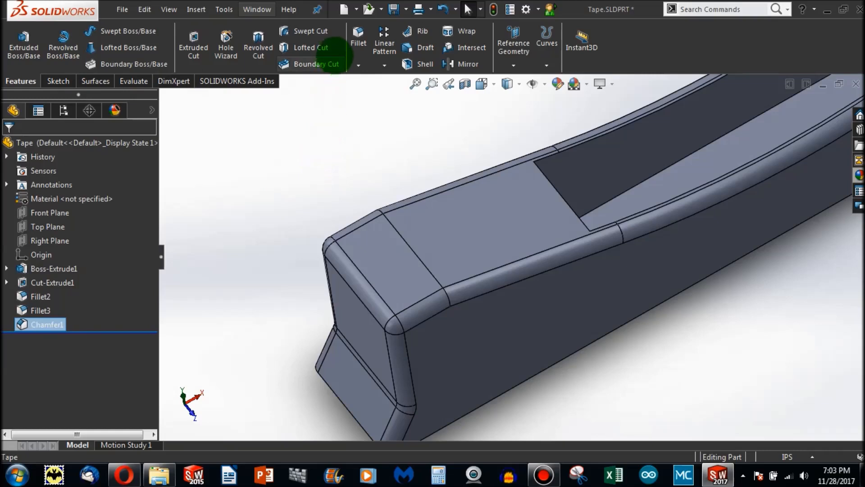
click(374, 251)
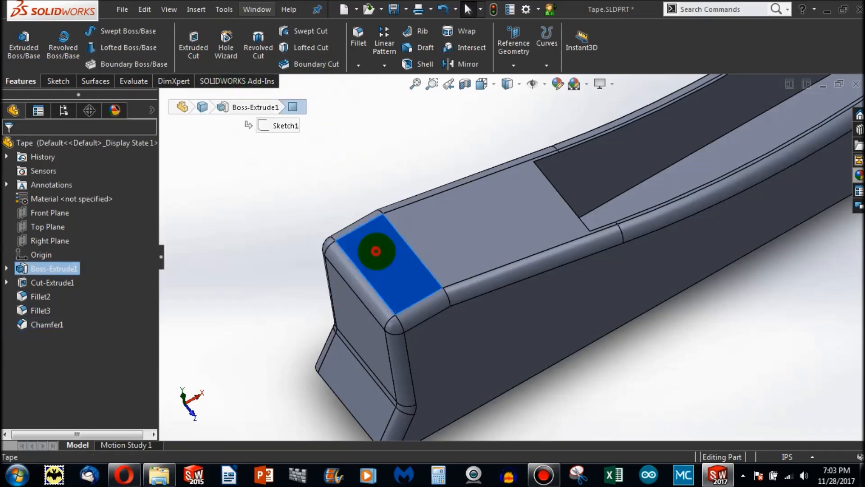
click(58, 81)
click(95, 31)
click(102, 68)
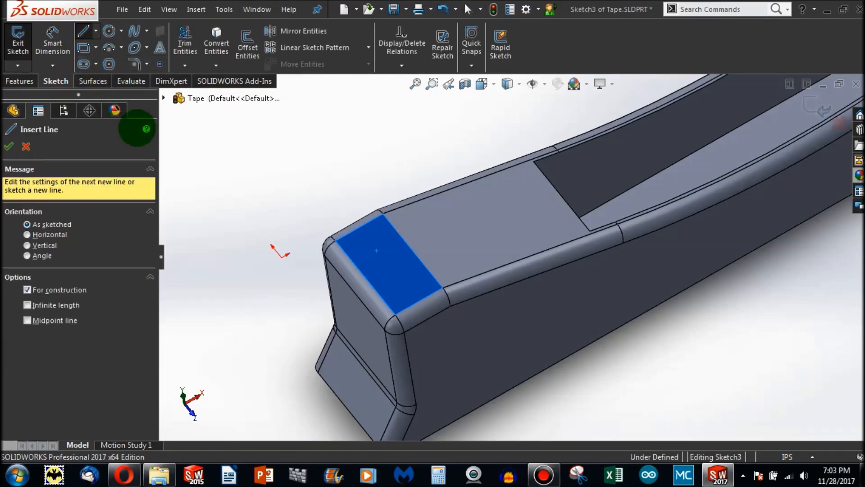
scroll(285, 213, down, 5)
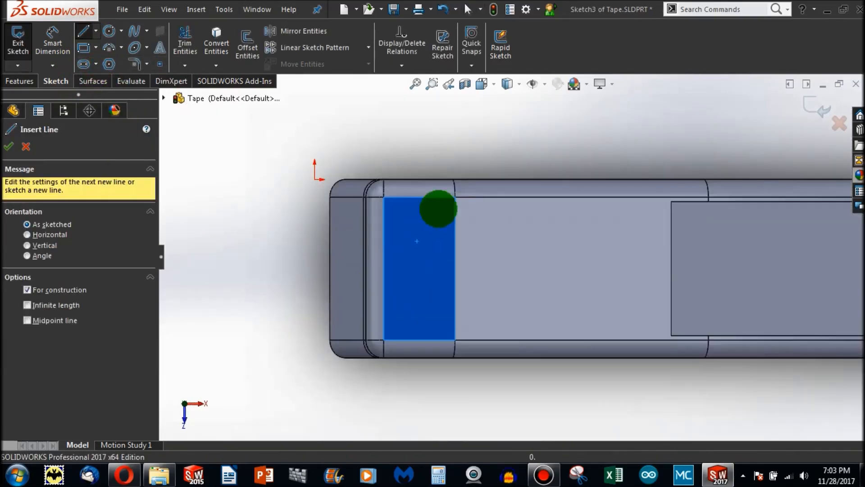
click(455, 197)
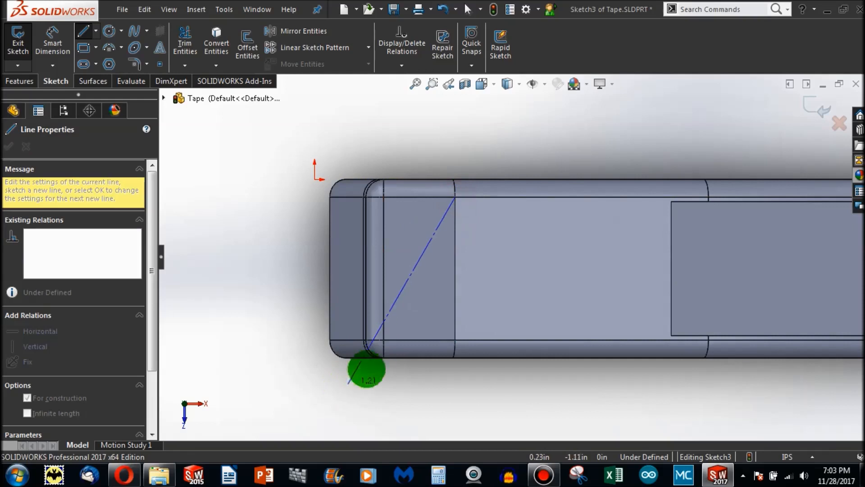
click(382, 339)
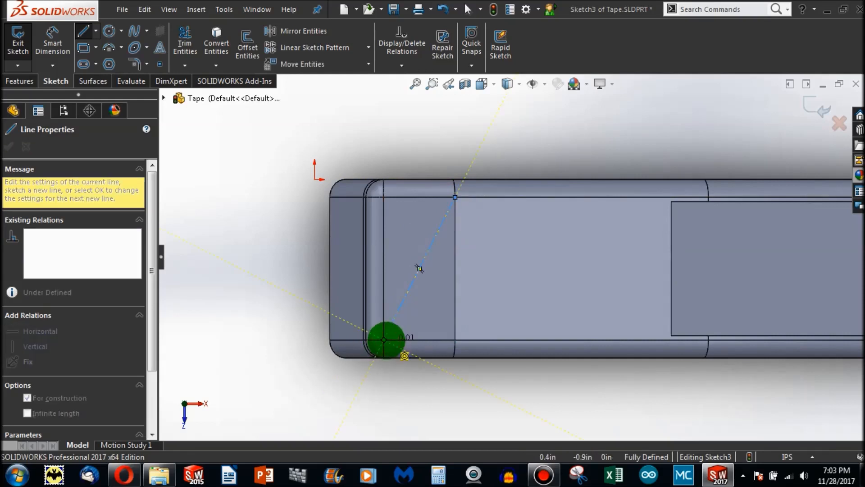
key(Escape)
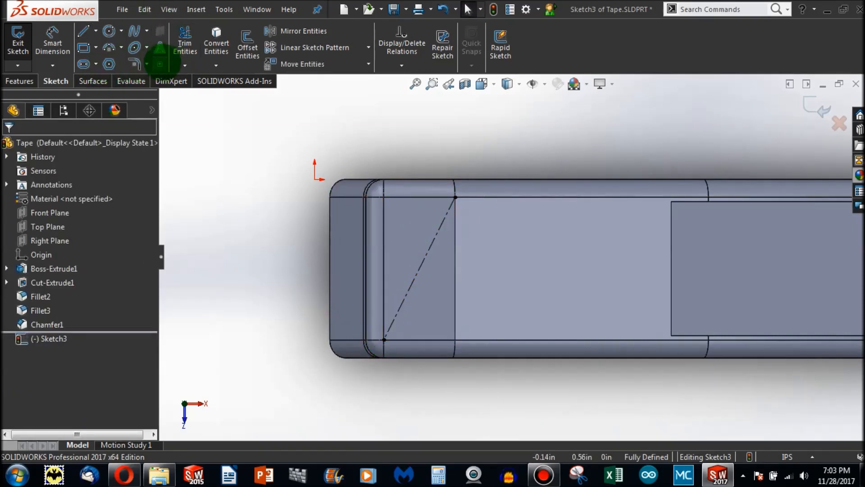
Place a sketch point at the midpoint of the diagonal centerline and exit the sketch.
click(159, 62)
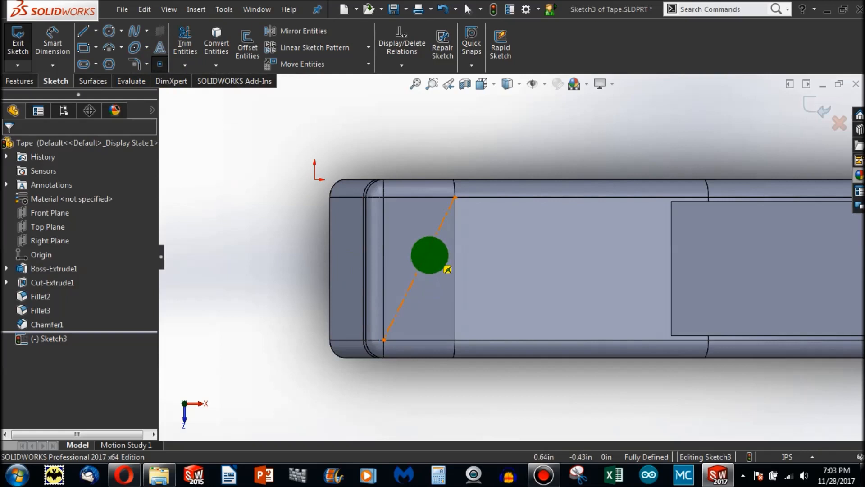
click(419, 268)
key(Escape)
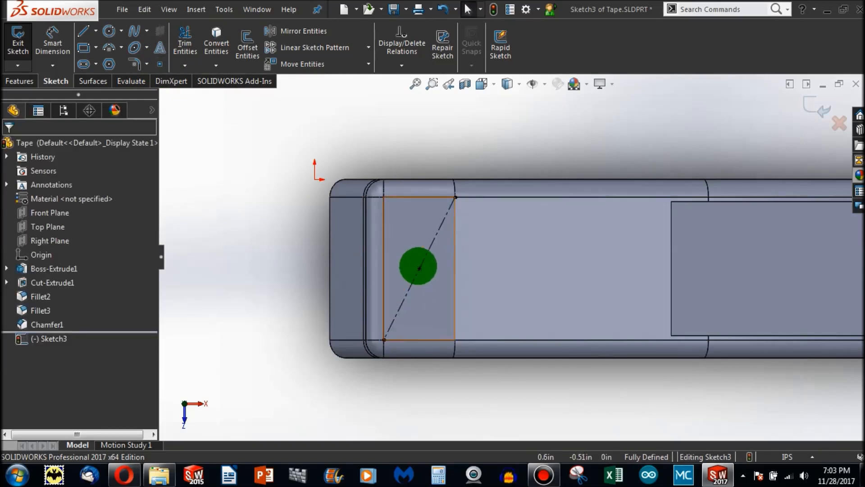
scroll(396, 268, down, 5)
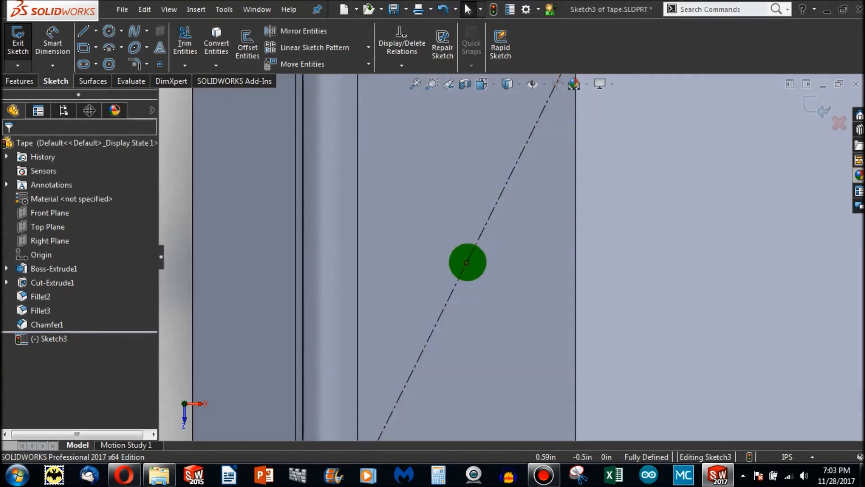
scroll(468, 262, up, 5)
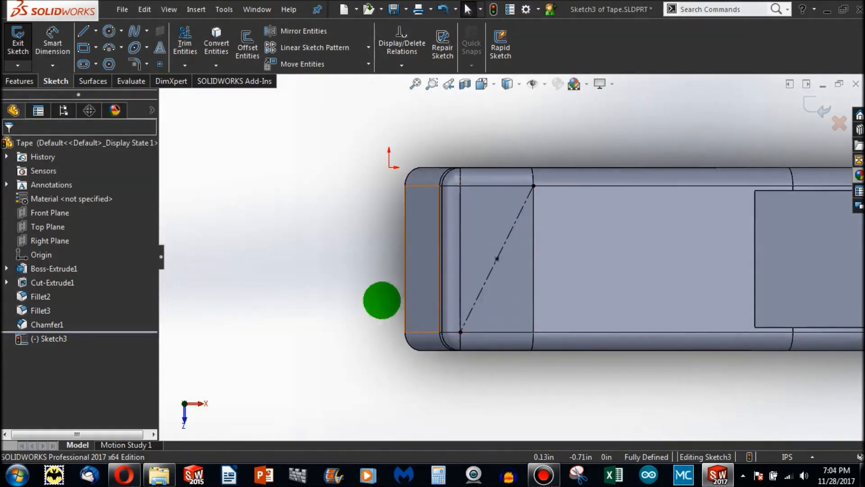
click(494, 9)
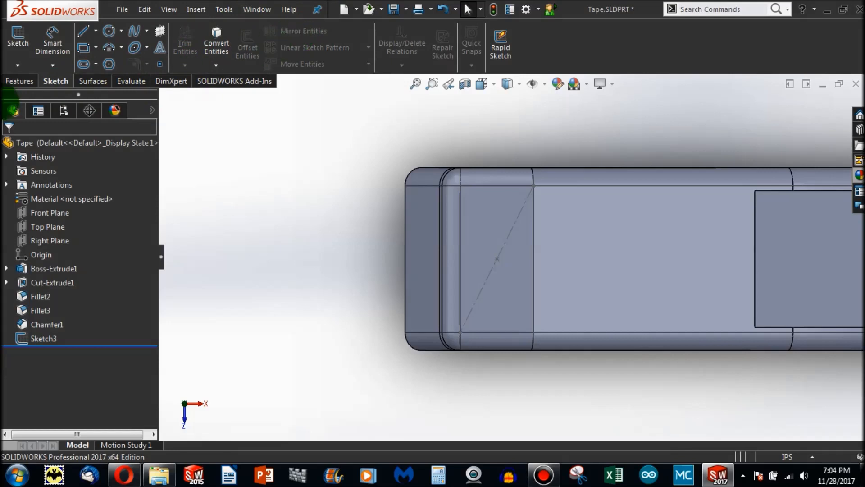
Start a Hole Wizard bottoming tapped hole using the ANSI Inch standard and the 1/4-20 size.
click(20, 81)
click(226, 46)
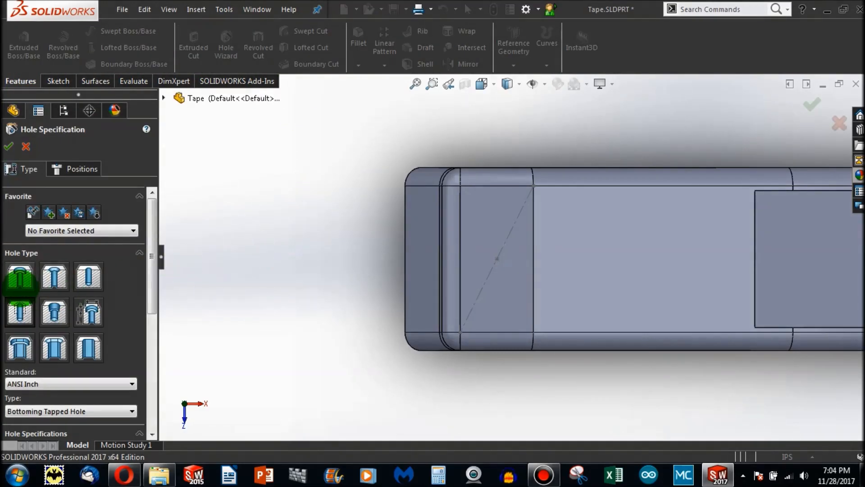
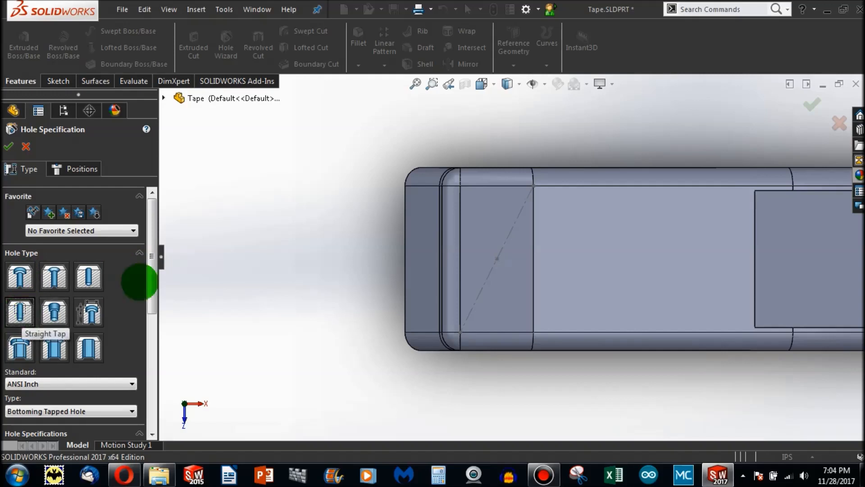
drag(151, 231, 155, 309)
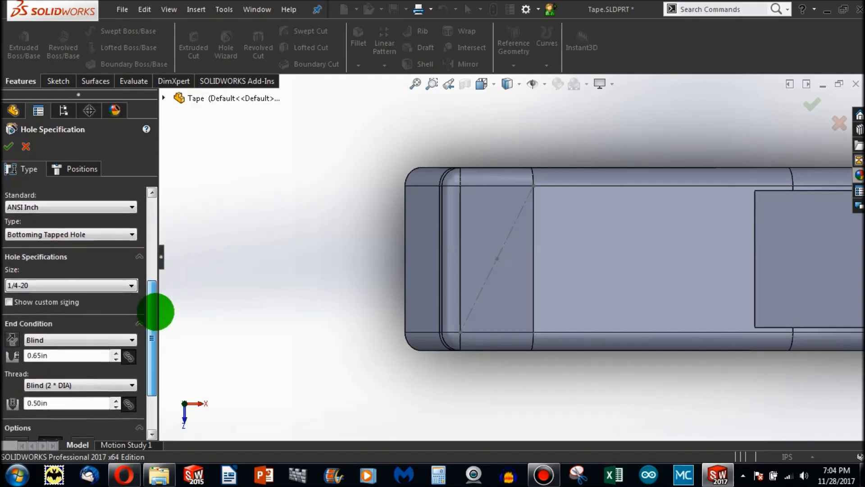
click(128, 220)
scroll(80, 288, down, 1)
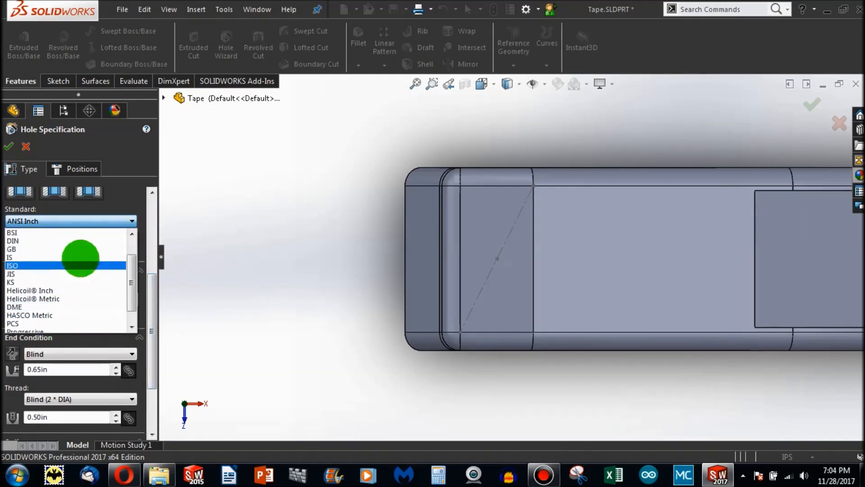
scroll(84, 253, up, 1)
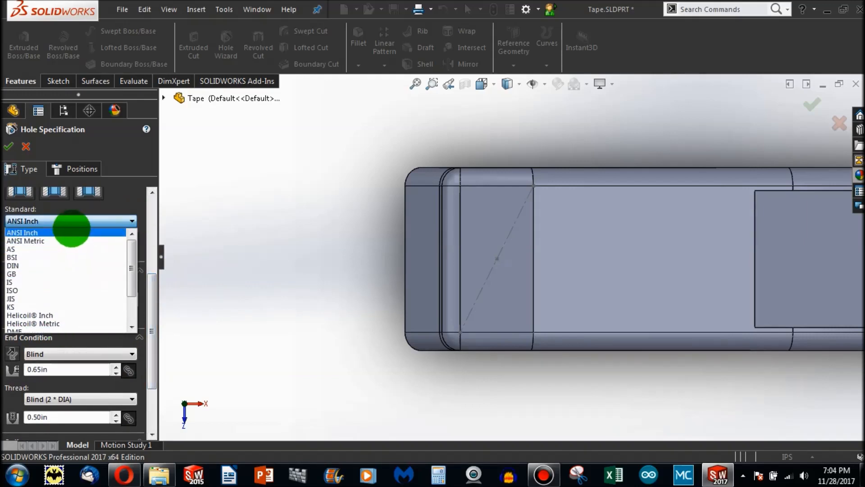
click(68, 233)
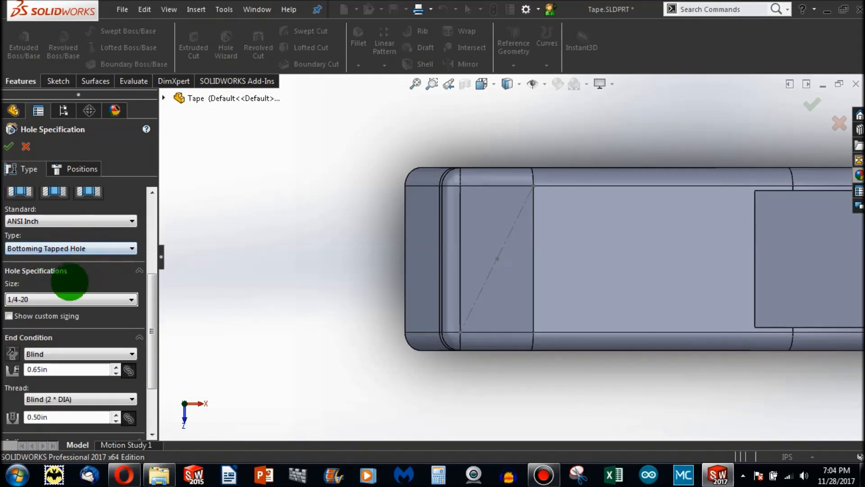
click(42, 299)
scroll(65, 334, up, 1)
click(111, 275)
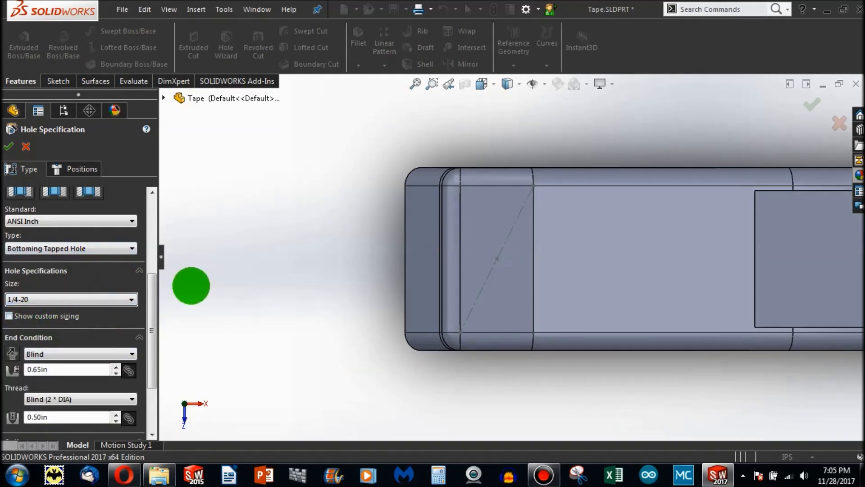
Set the hole's end condition to Offset From Surface and pick the part's bottom face as the reference.
drag(154, 290, 144, 328)
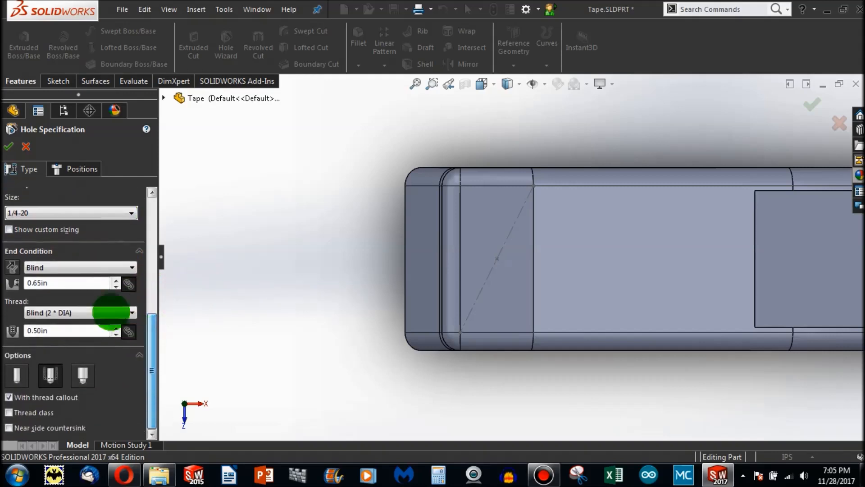
click(100, 266)
click(110, 269)
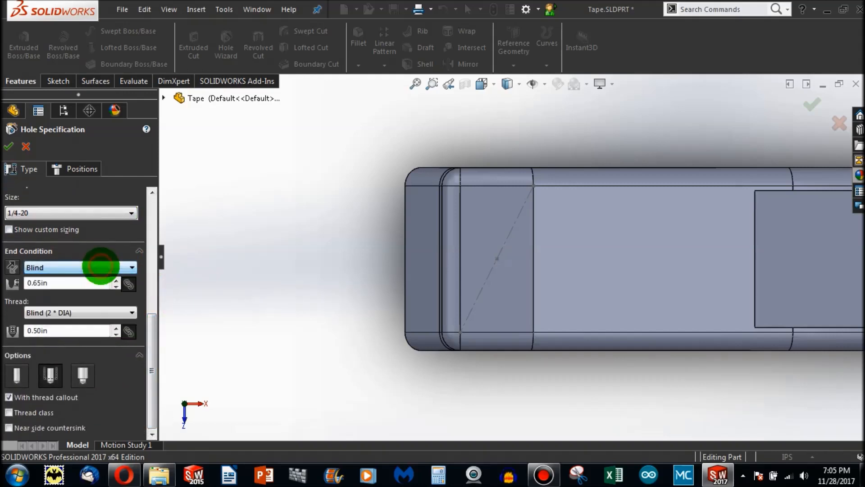
middle_drag(408, 265, 427, 287)
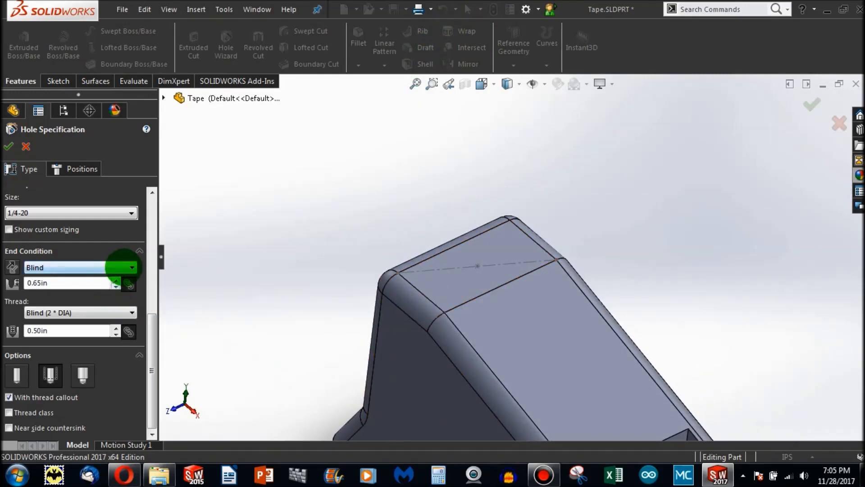
click(120, 268)
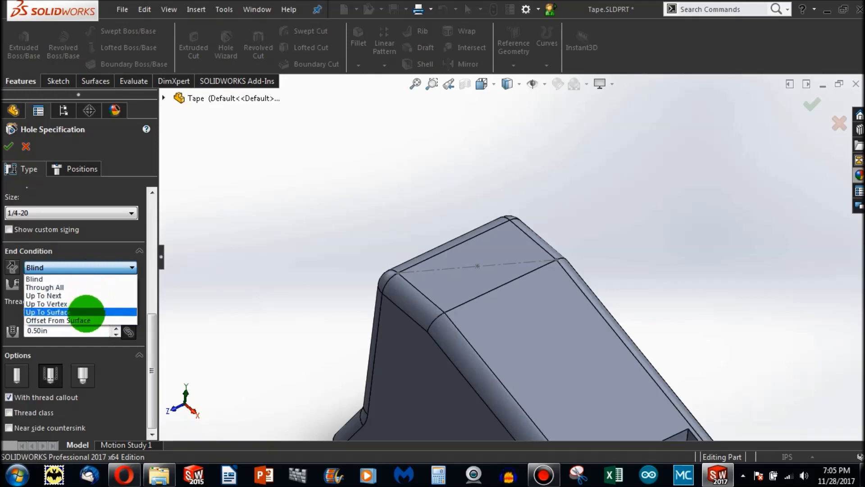
click(86, 319)
middle_drag(282, 295, 542, 290)
click(512, 290)
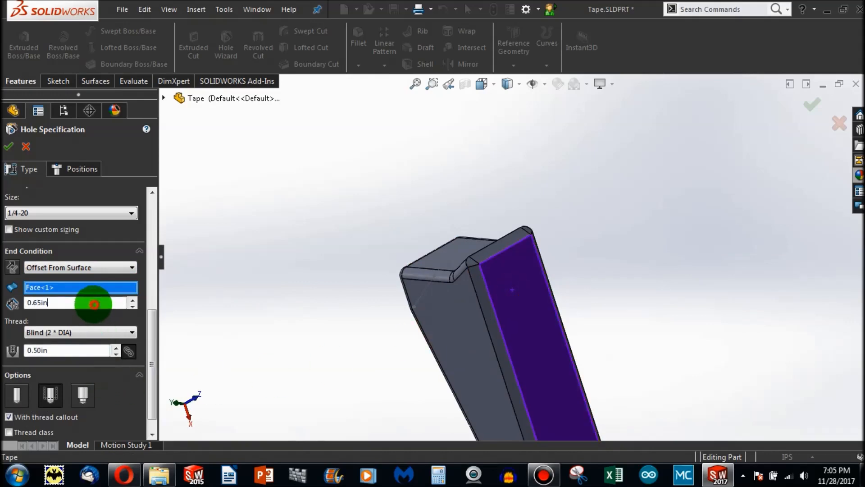
Set the hole's offset from the bottom face to 0.25 in and choose the cosmetic thread option.
double_click(94, 305)
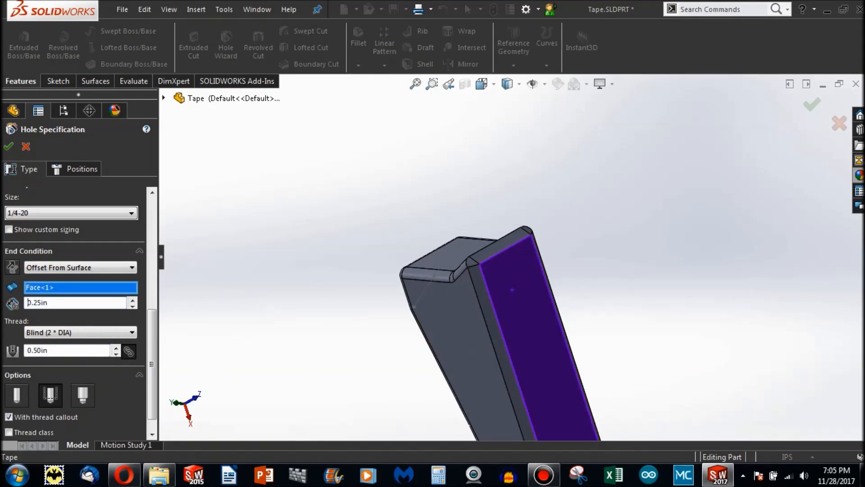
middle_drag(392, 202, 219, 297)
scroll(85, 275, down, 1)
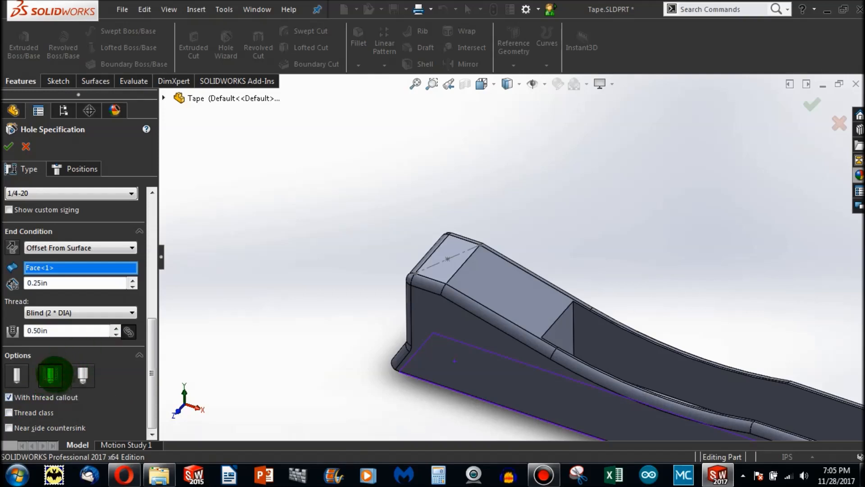
click(52, 374)
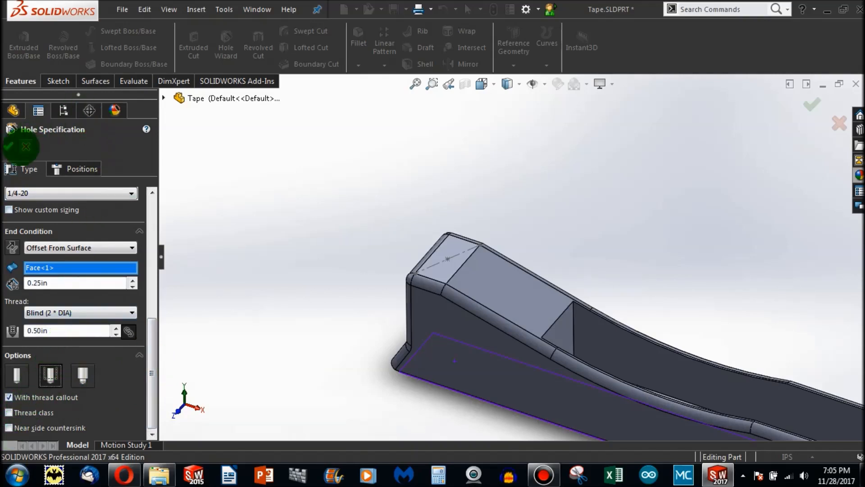
Position the tapped hole at the midpoint of the diagonal centerline on the high end's flat face, using a 3D sketch.
click(8, 146)
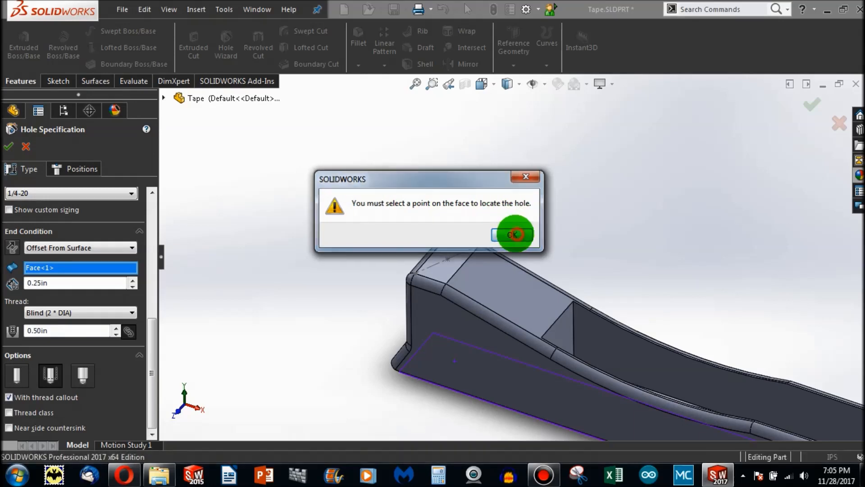
click(512, 233)
scroll(448, 249, down, 5)
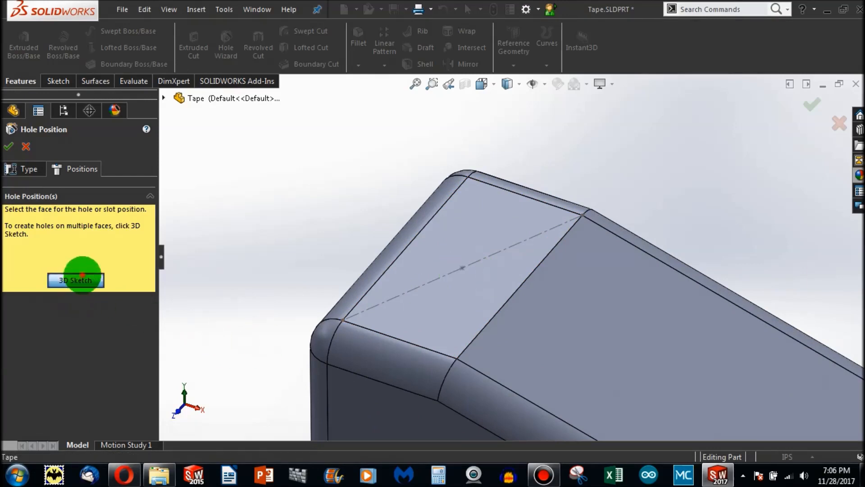
click(82, 276)
click(460, 233)
click(463, 267)
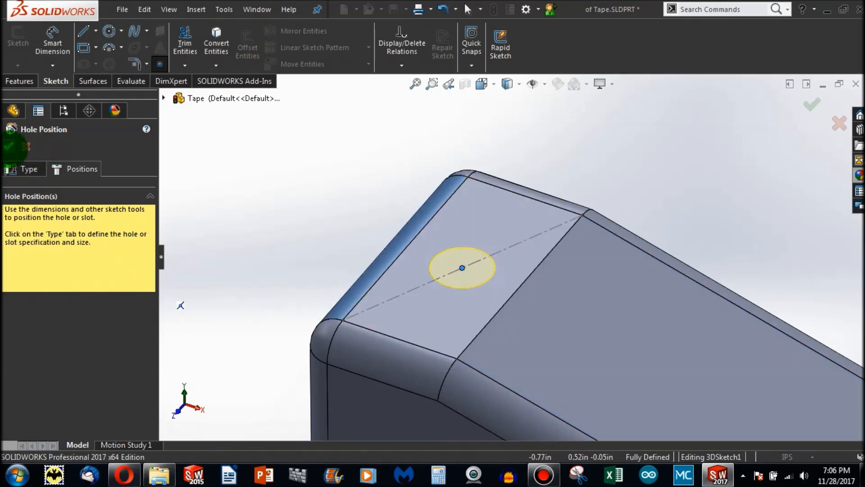
Finish placing the 1/4-20 tapped hole and examine its opening and conical bottom up close.
click(9, 146)
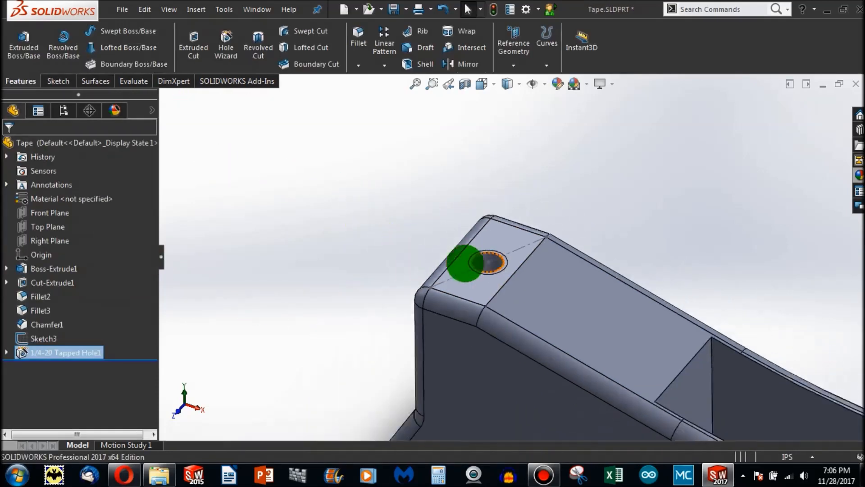
scroll(464, 263, down, 3)
middle_drag(502, 300, 554, 342)
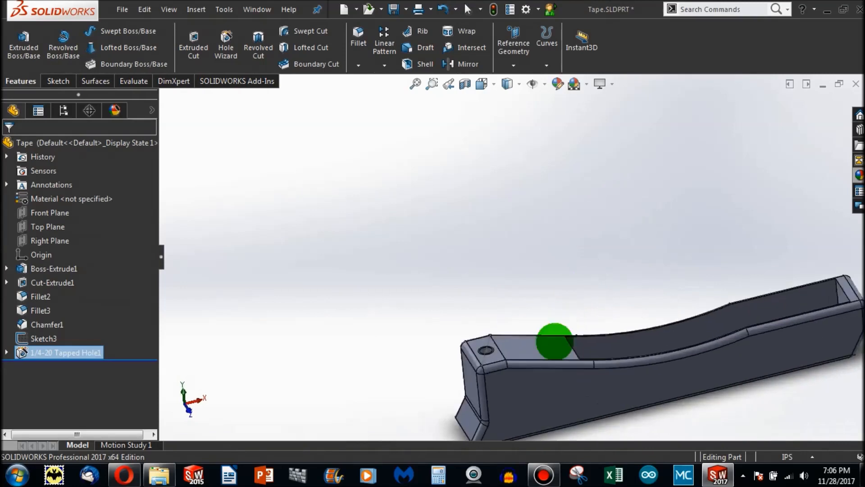
scroll(554, 342, down, 10)
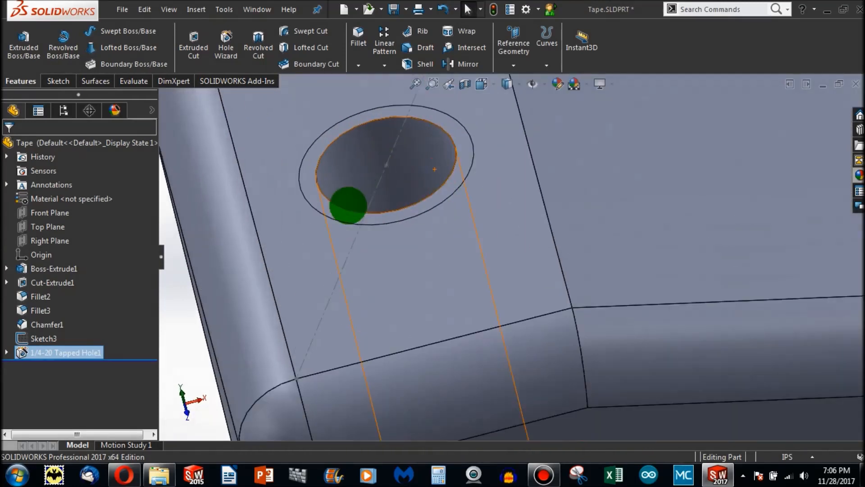
middle_drag(406, 154, 504, 290)
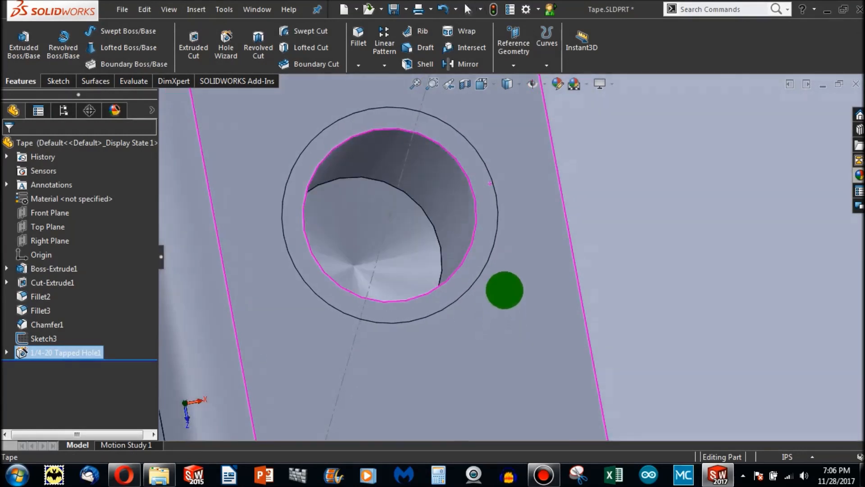
Cut the part with a temporary section view and shift the section to examine the inside of the tapped hole.
scroll(500, 270, up, 8)
click(465, 84)
drag(590, 201, 588, 270)
middle_drag(565, 270, 553, 289)
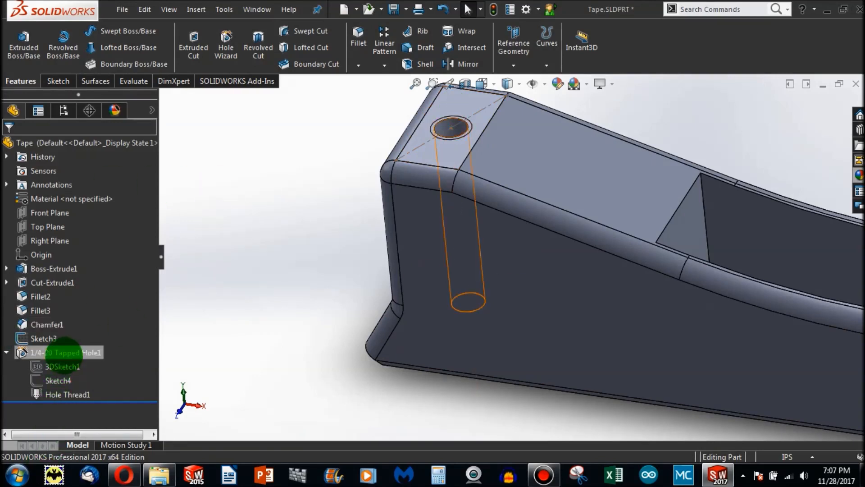
Reopen the tapped hole's definition and review its end condition, thread depth and cosmetic thread settings.
right_click(64, 353)
click(77, 197)
scroll(78, 319, down, 6)
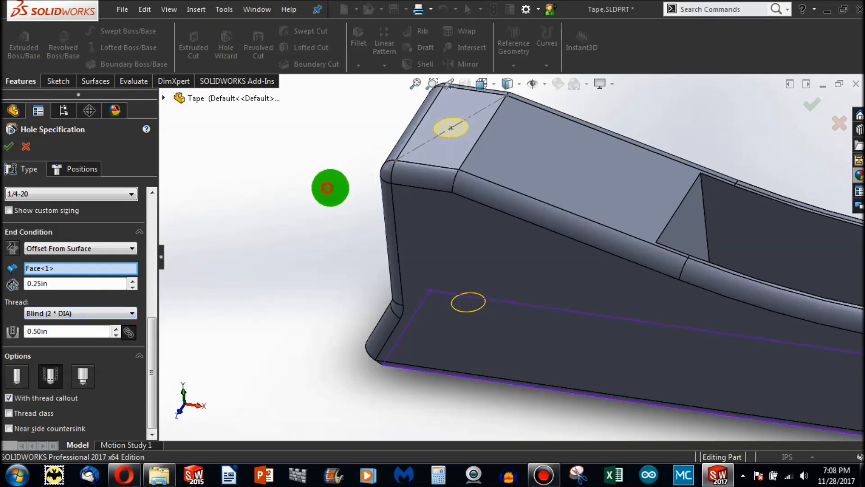
click(9, 146)
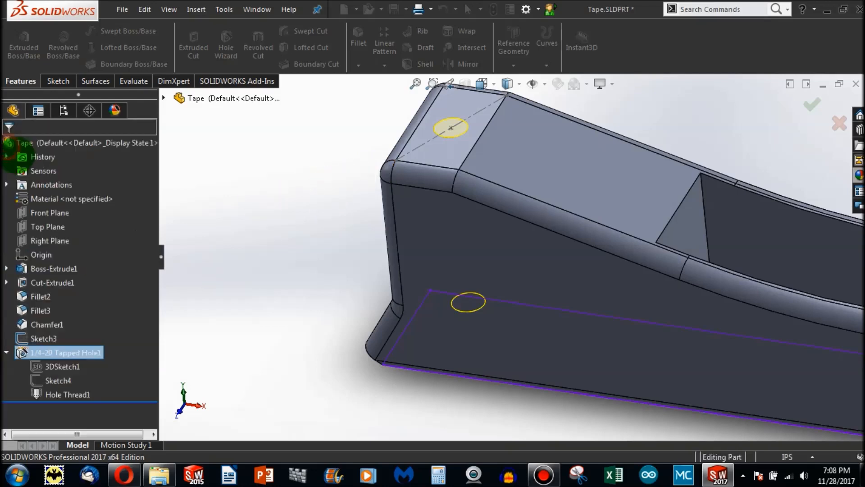
Turn on shaded cosmetic threads in the document's detailing properties and apply the setting.
scroll(444, 124, down, 5)
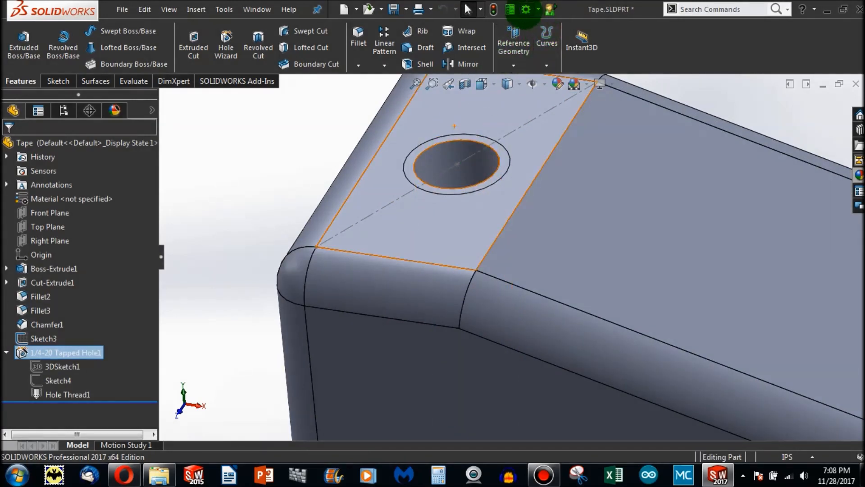
click(526, 10)
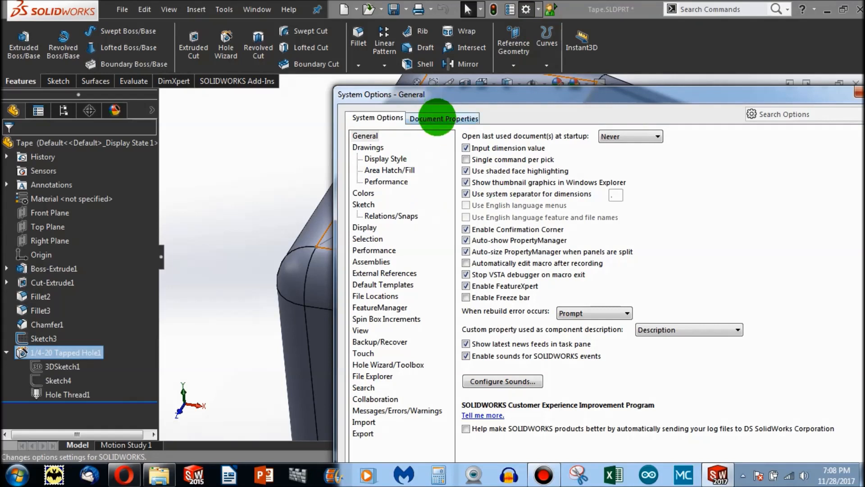
click(436, 117)
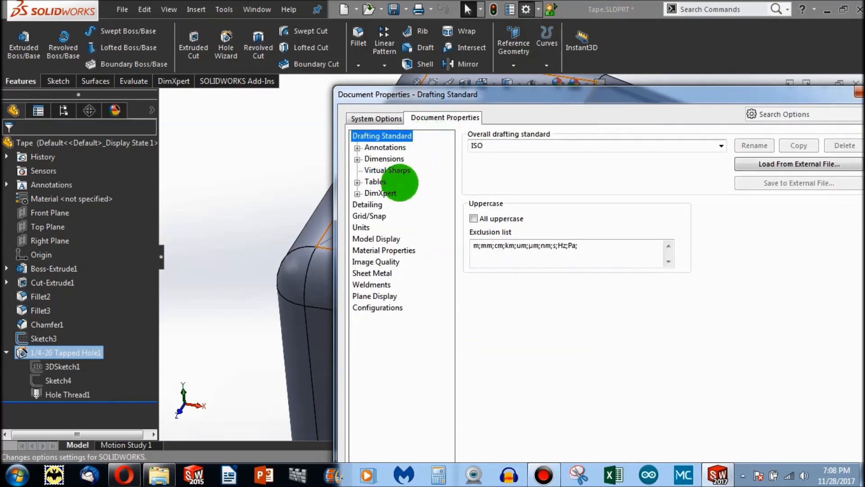
click(368, 205)
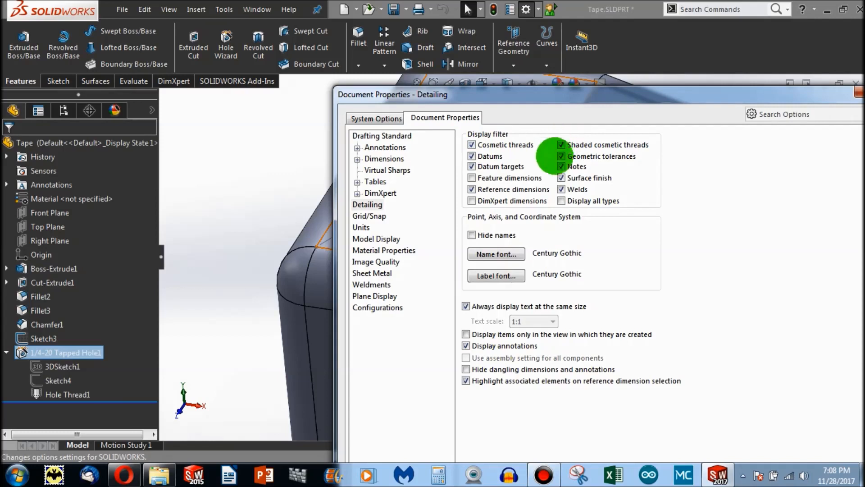
drag(570, 96, 443, 74)
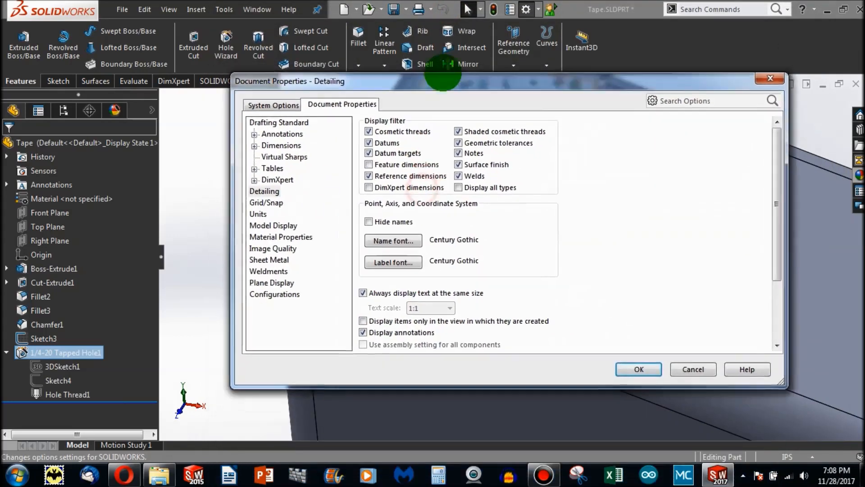
click(637, 369)
Edit the diagonal centerline's sketch, moving its far endpoint to the midpoint of the flat face's inner edge, and rebuild the part.
scroll(464, 157, down, 4)
middle_drag(473, 203, 469, 302)
scroll(519, 288, up, 5)
middle_drag(568, 277, 564, 207)
scroll(564, 210, up, 4)
scroll(487, 266, down, 5)
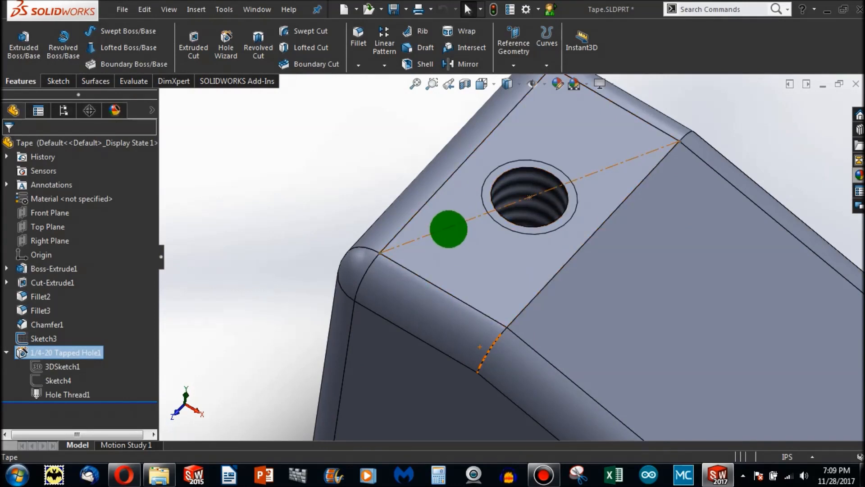
right_click(448, 228)
click(458, 193)
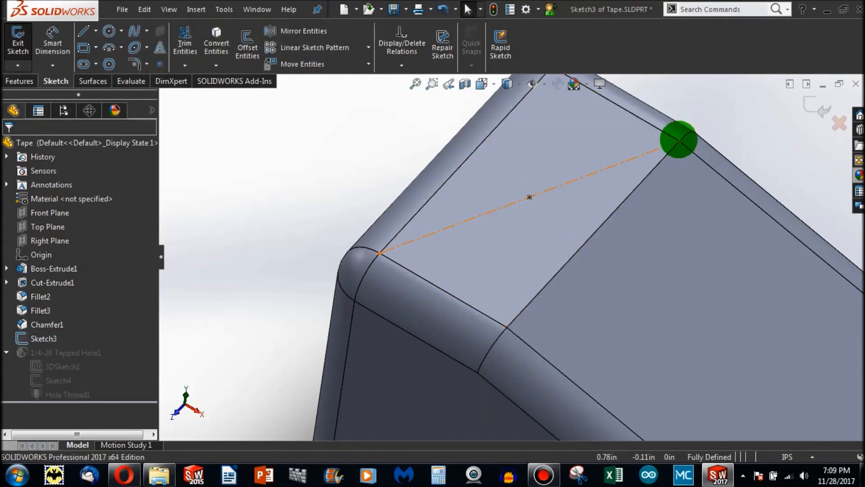
click(679, 144)
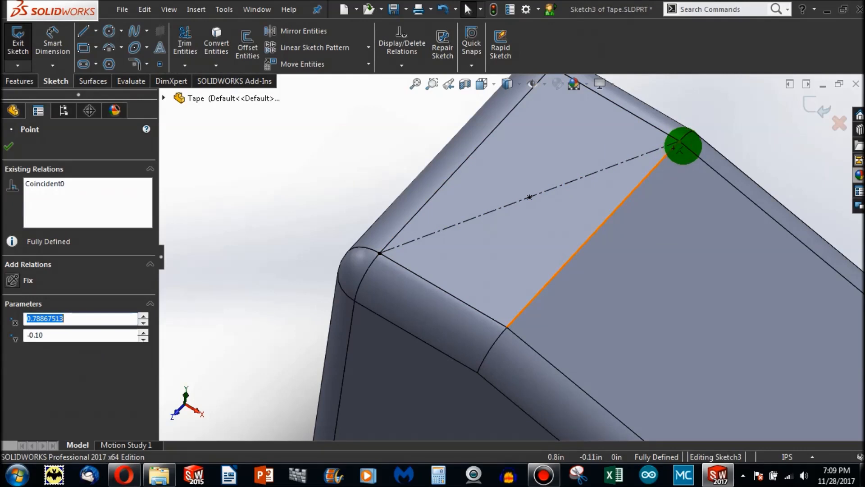
mouse_move(681, 142)
mouse_down()
mouse_move(607, 240)
mouse_move(586, 242)
mouse_move(594, 234)
mouse_up()
click(547, 223)
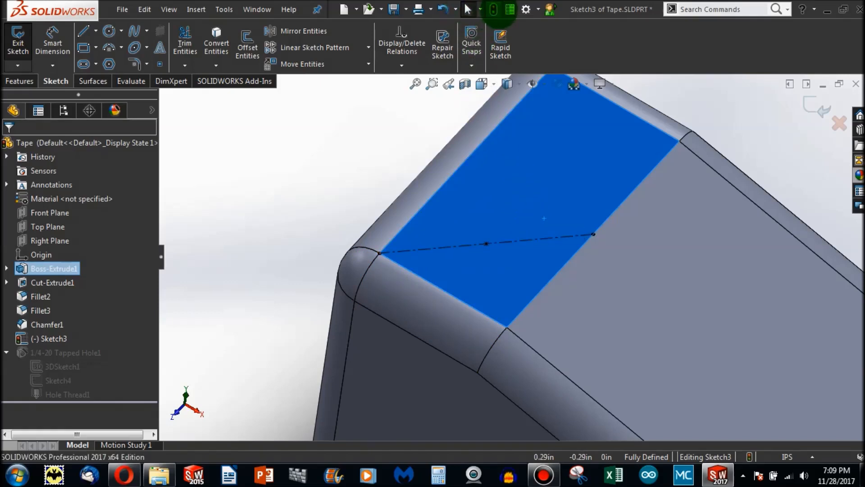
click(494, 9)
Edit the base extrusion so its direction uses the Mid Plane end condition.
scroll(486, 257, down, 3)
scroll(511, 251, up, 4)
scroll(579, 163, down, 2)
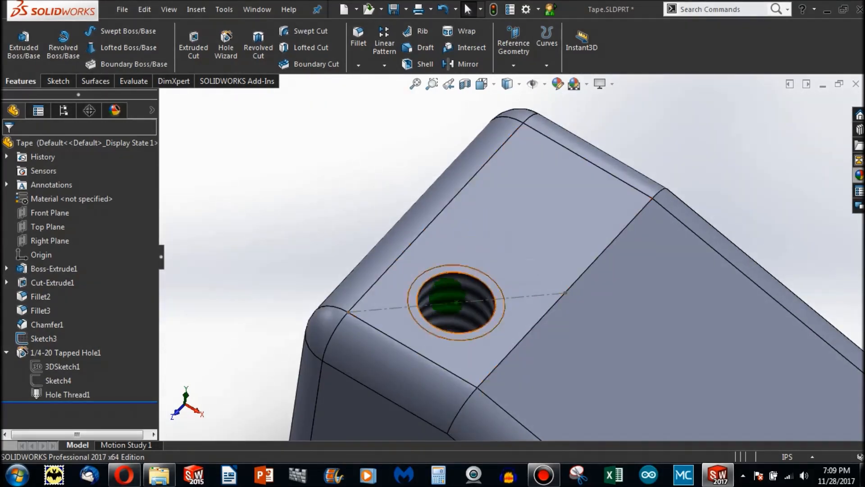
scroll(469, 271, up, 3)
scroll(504, 251, down, 3)
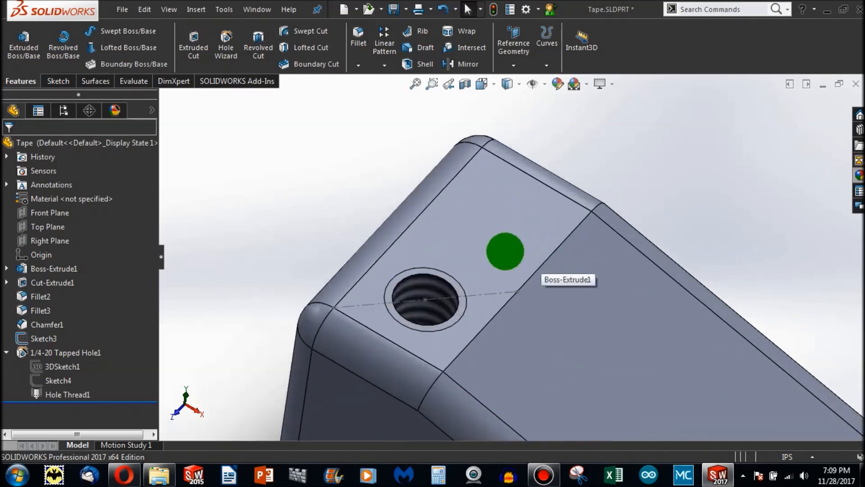
right_click(503, 253)
click(513, 167)
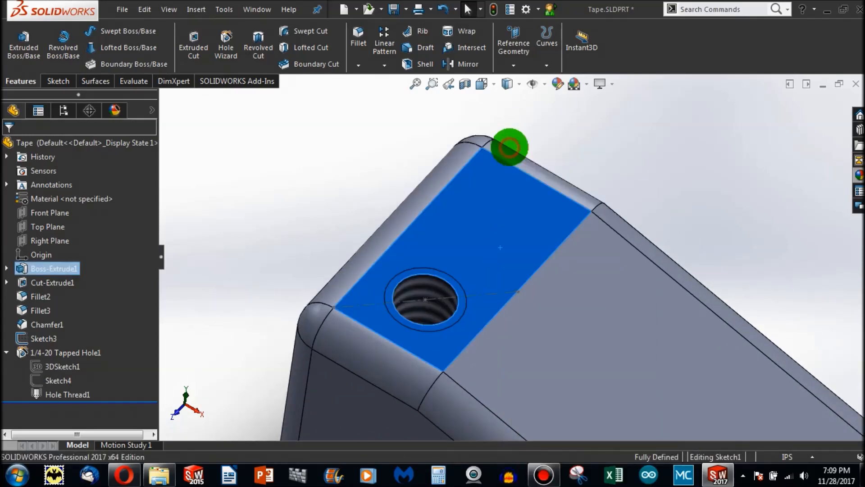
click(52, 223)
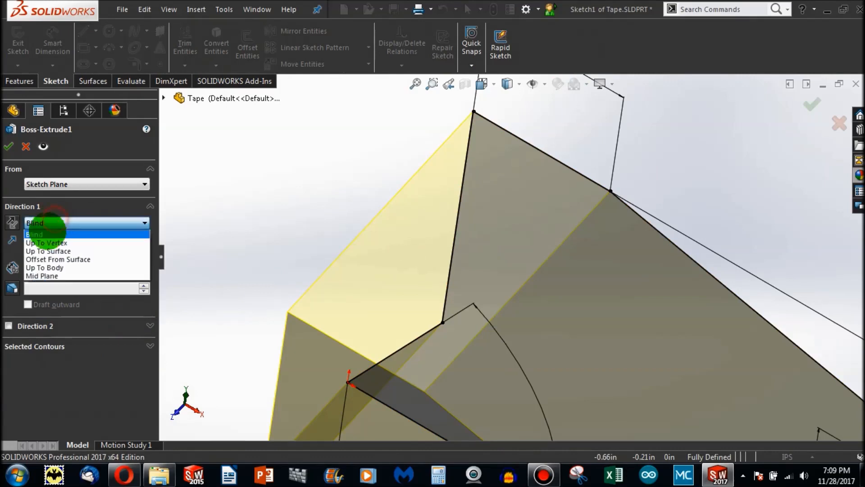
click(37, 271)
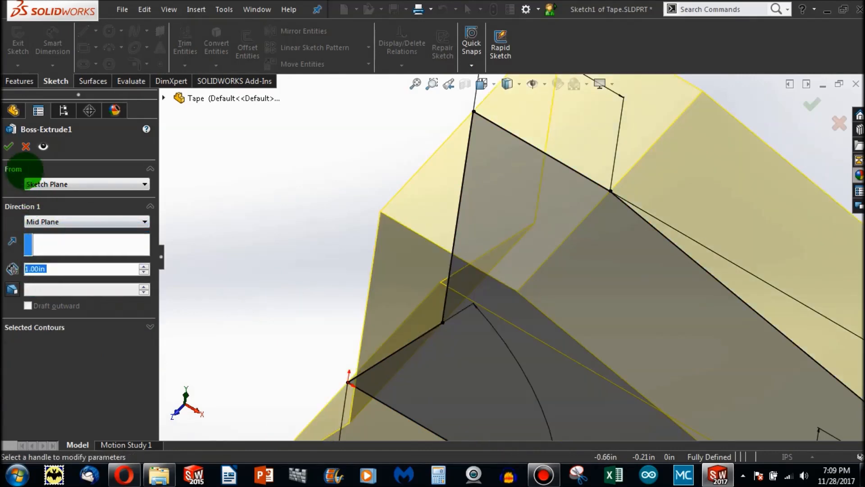
click(10, 147)
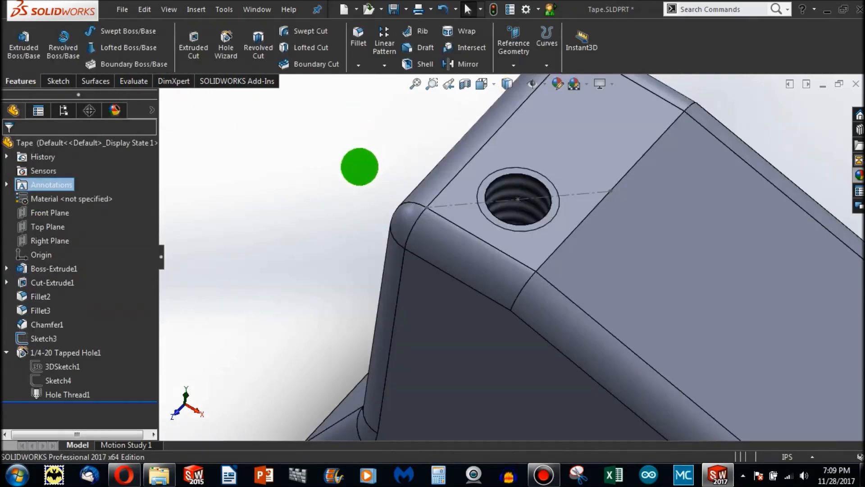
Mirror the 1/4-20 tapped hole about the Front Plane.
click(48, 213)
middle_drag(558, 117, 579, 137)
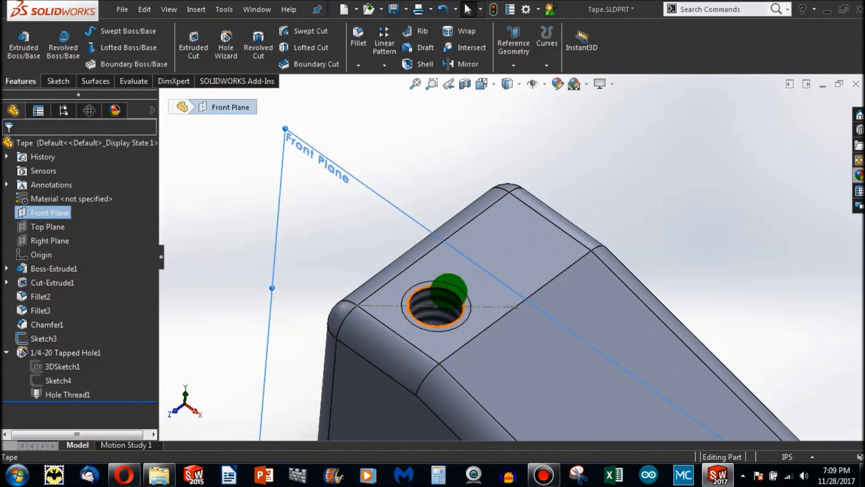
scroll(487, 282, down, 3)
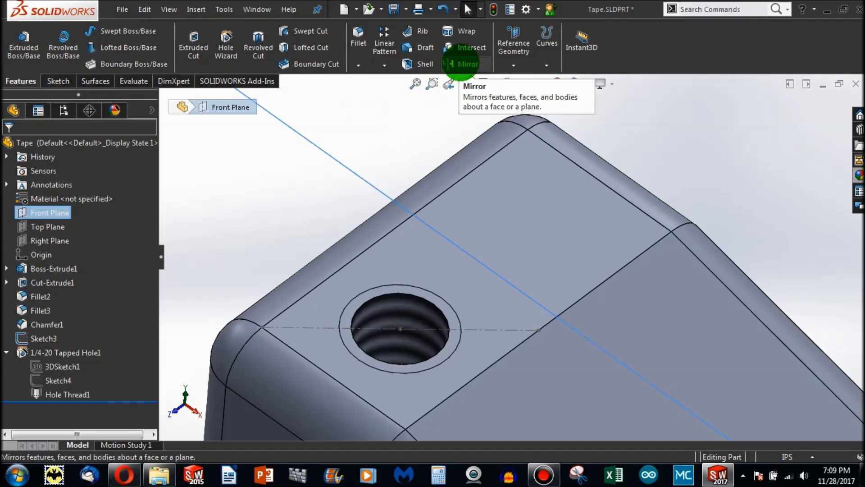
click(460, 63)
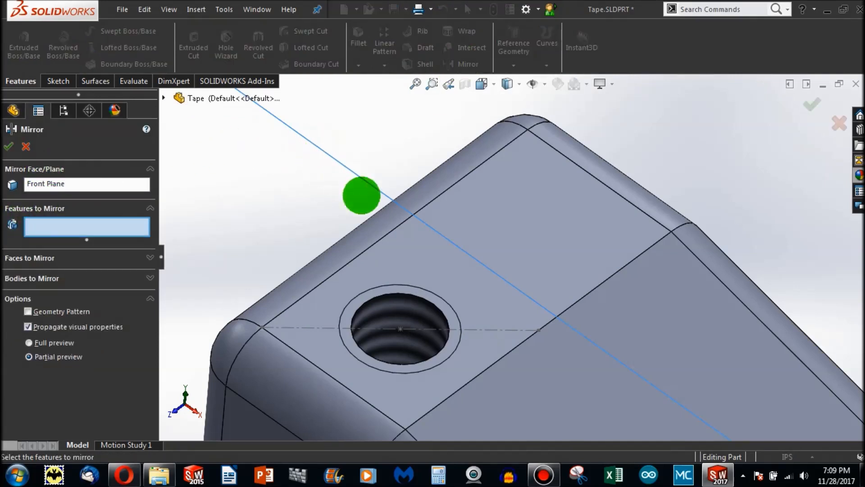
mouse_move(498, 281)
middle_down()
mouse_move(470, 311)
mouse_move(488, 257)
mouse_move(502, 272)
middle_up()
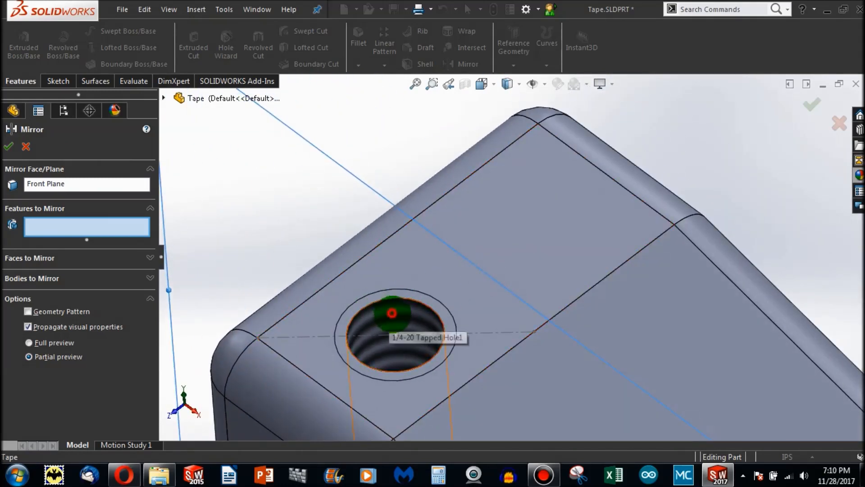
click(391, 313)
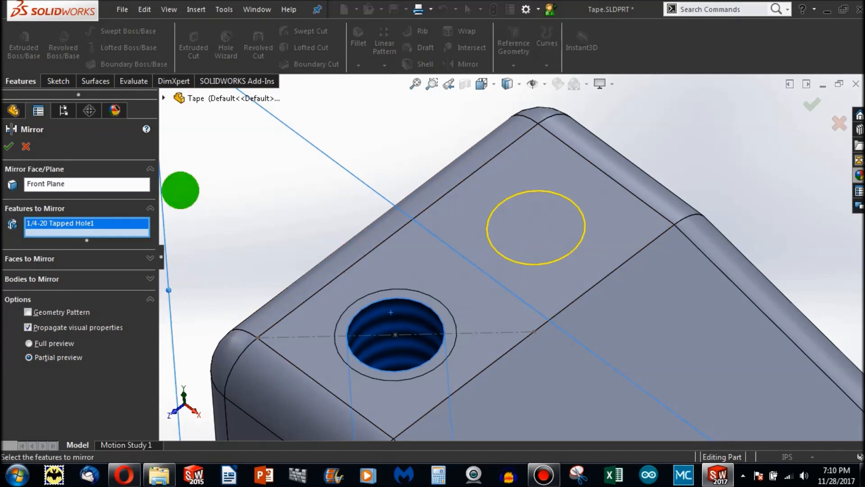
right_click(694, 151)
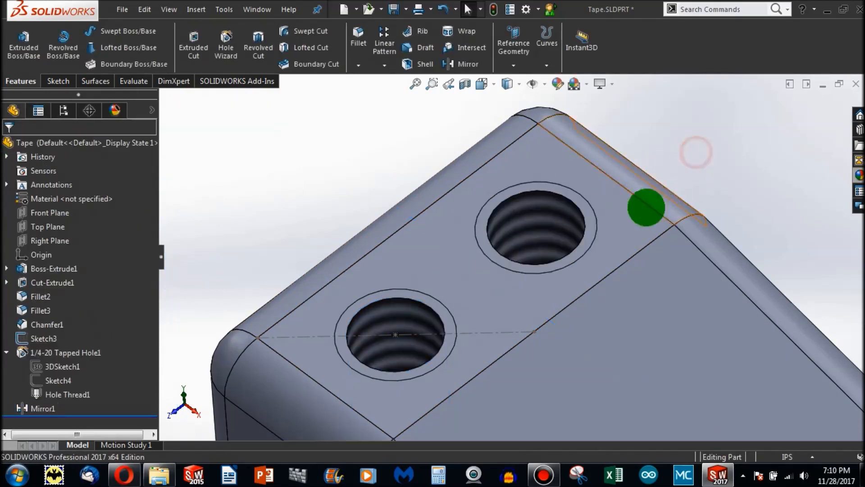
Hide the centerline sketch that runs across the original tapped hole.
middle_drag(646, 208, 573, 251)
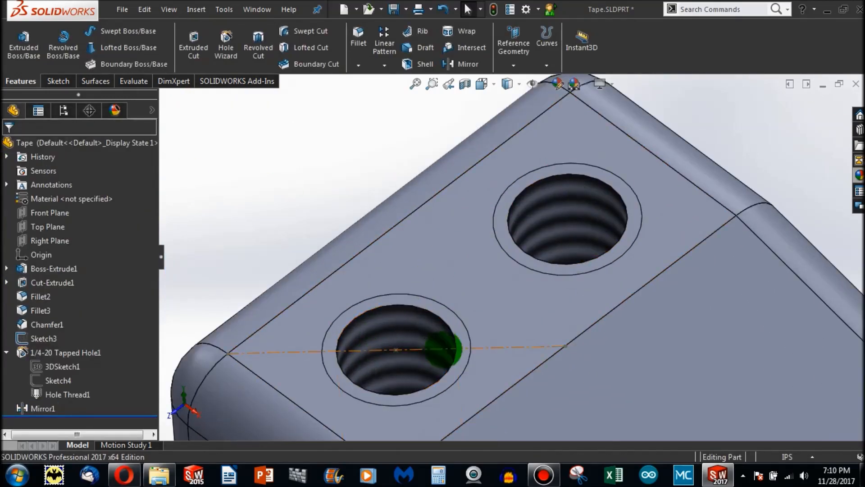
scroll(469, 325, down, 4)
right_click(451, 289)
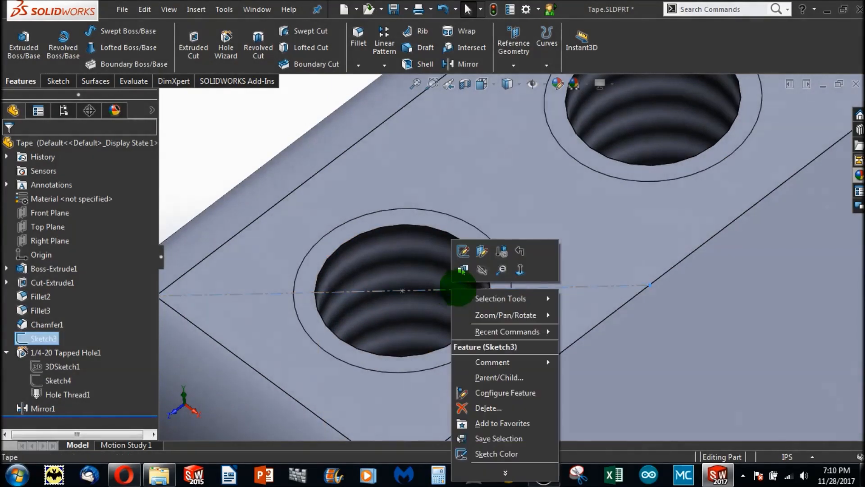
click(482, 270)
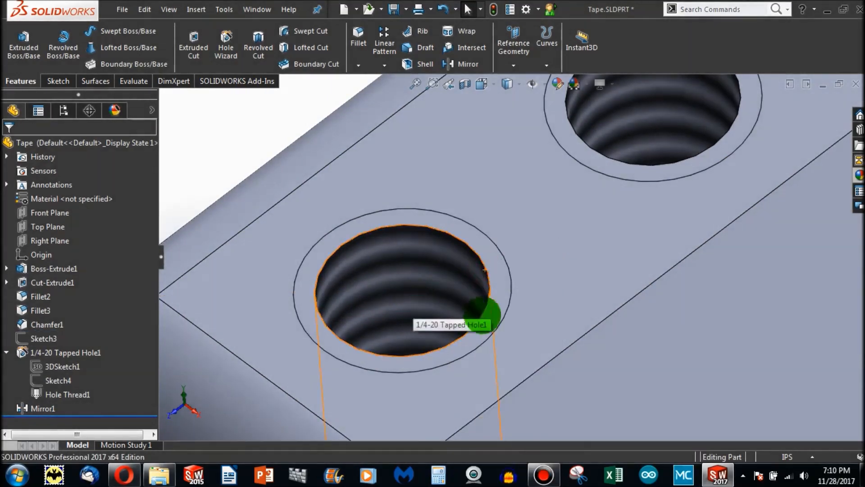
Examine the original and mirrored tapped holes on the flat end face from several distances.
scroll(482, 315, up, 5)
middle_drag(579, 258, 480, 251)
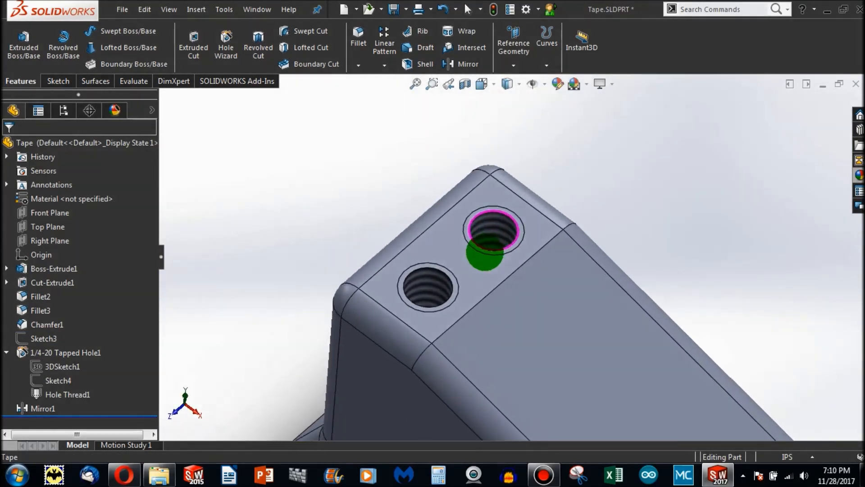
scroll(464, 271, down, 3)
scroll(506, 261, up, 2)
scroll(525, 228, down, 2)
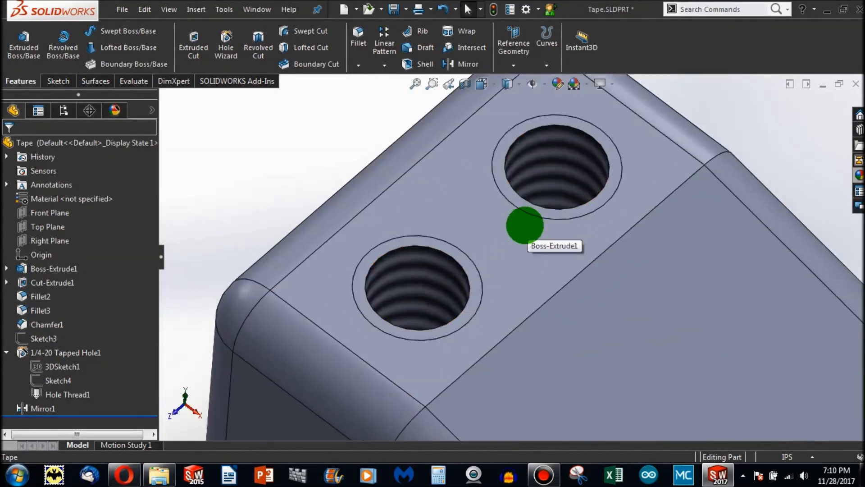
scroll(512, 243, up, 2)
scroll(507, 241, down, 1)
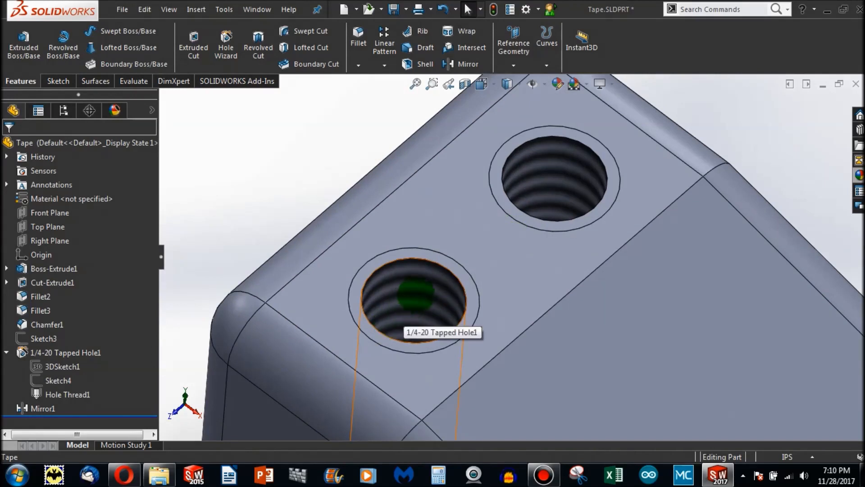
right_click(424, 287)
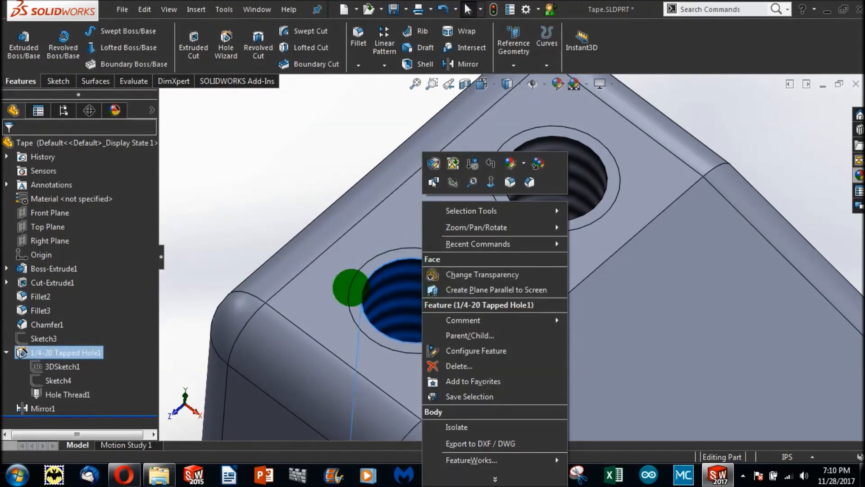
click(219, 263)
Edit the diagonal centerline's sketch and delete the midpoint relation between its far endpoint and the flat face's inner edge.
right_click(35, 338)
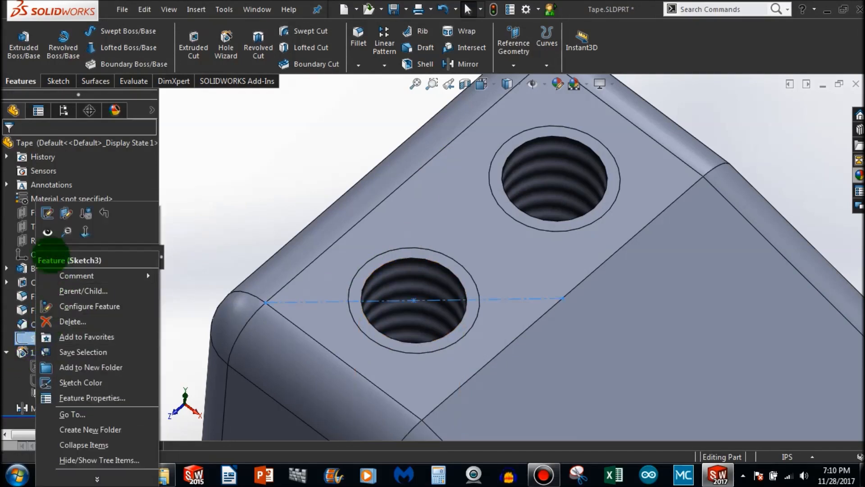
click(42, 215)
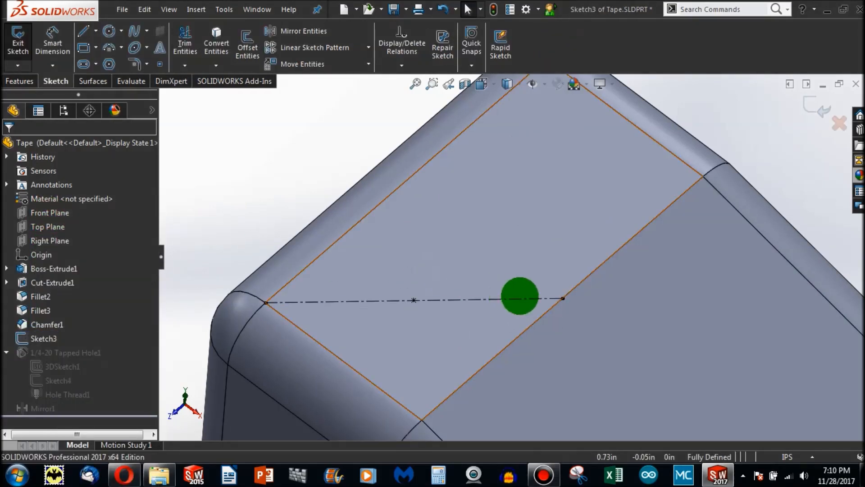
click(514, 299)
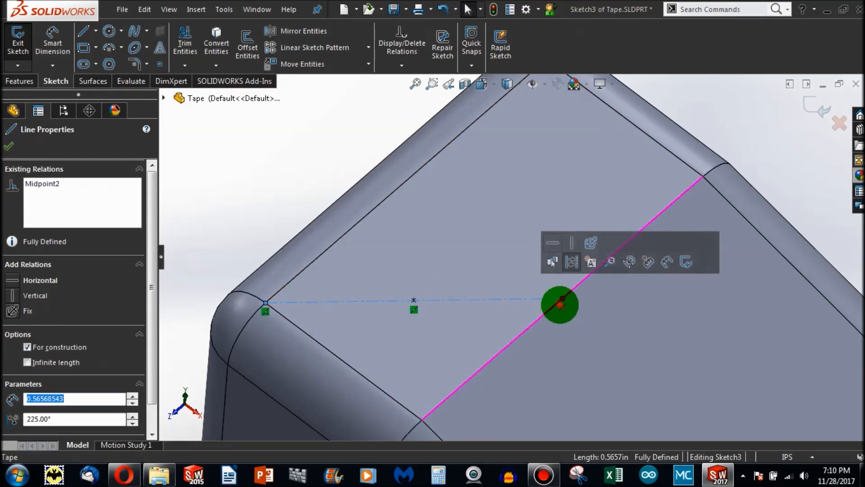
click(559, 305)
key(Delete)
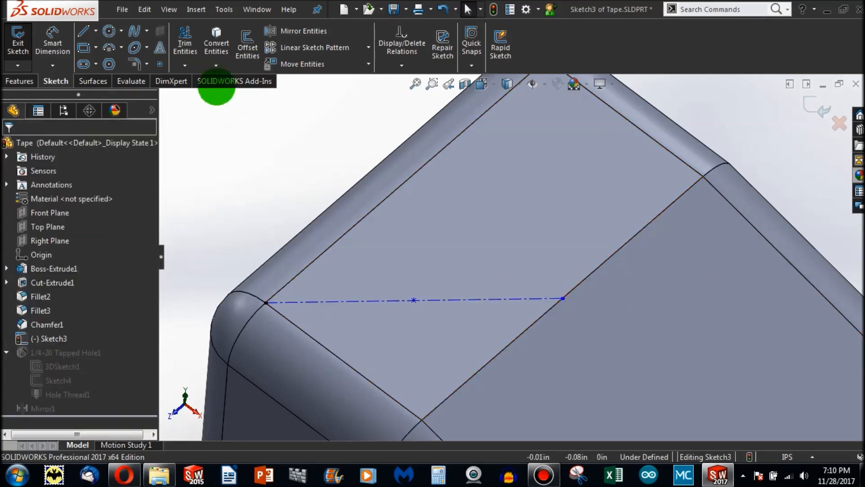
Dimension the centerline's far endpoint 0.36 in from the near corner of the flat face's inner edge.
click(54, 43)
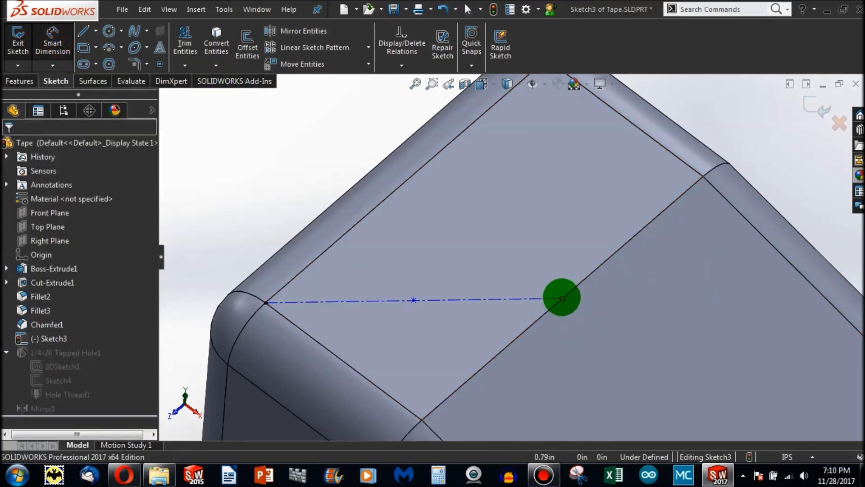
click(562, 297)
click(422, 420)
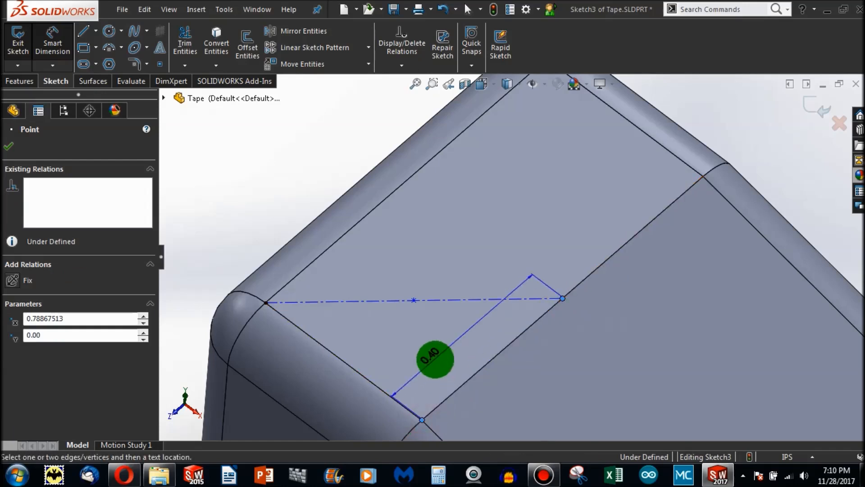
click(433, 357)
text(0.3)
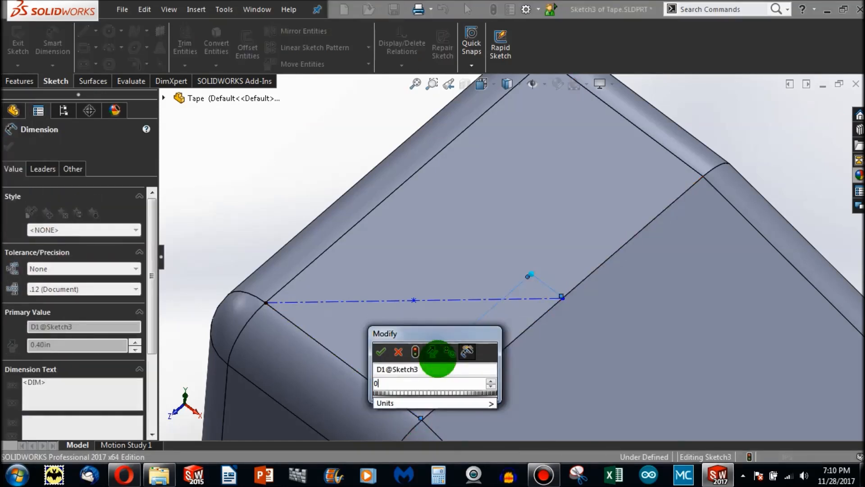
click(438, 359)
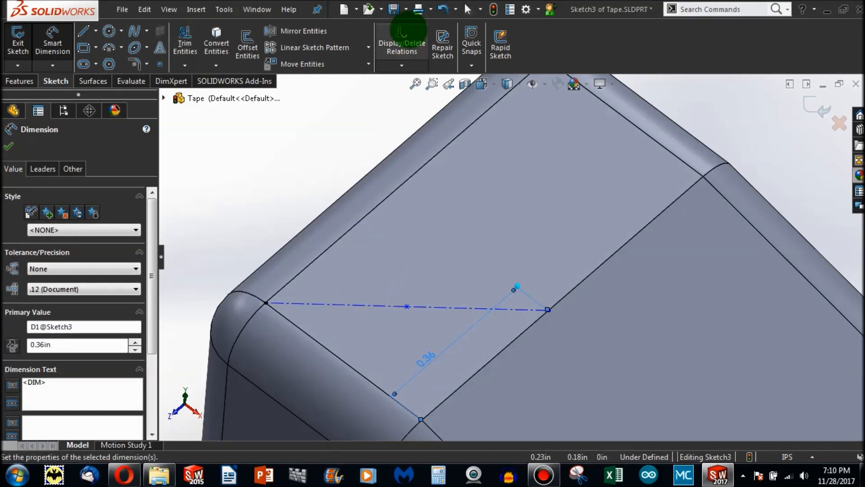
Make the centerline's far endpoint coincident with the flat face's inner edge and rebuild the part.
key(Escape)
drag(545, 309, 504, 310)
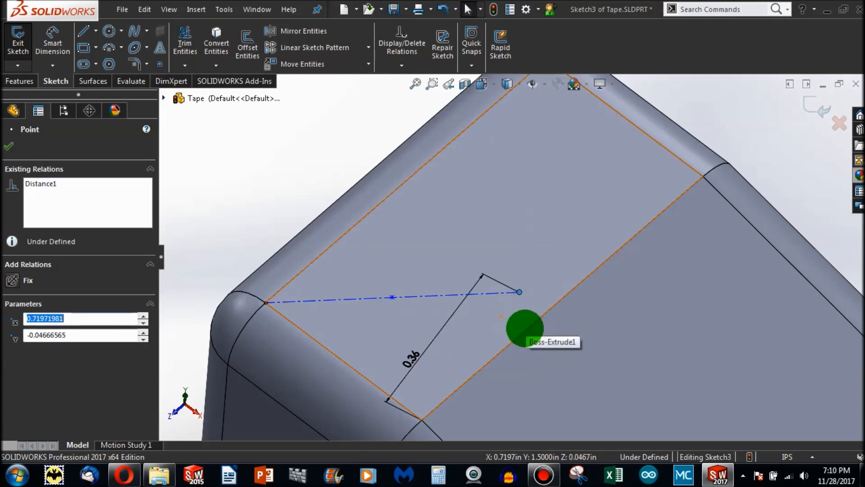
ctrl+click(527, 328)
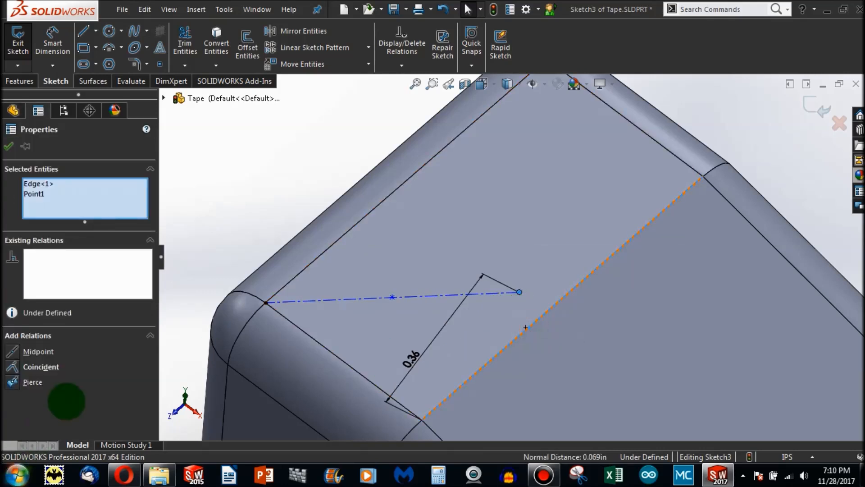
click(23, 381)
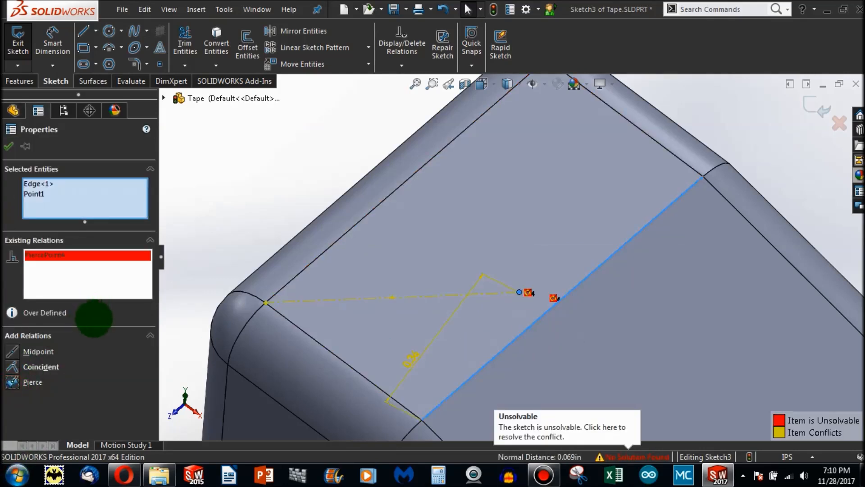
key(ctrl+z)
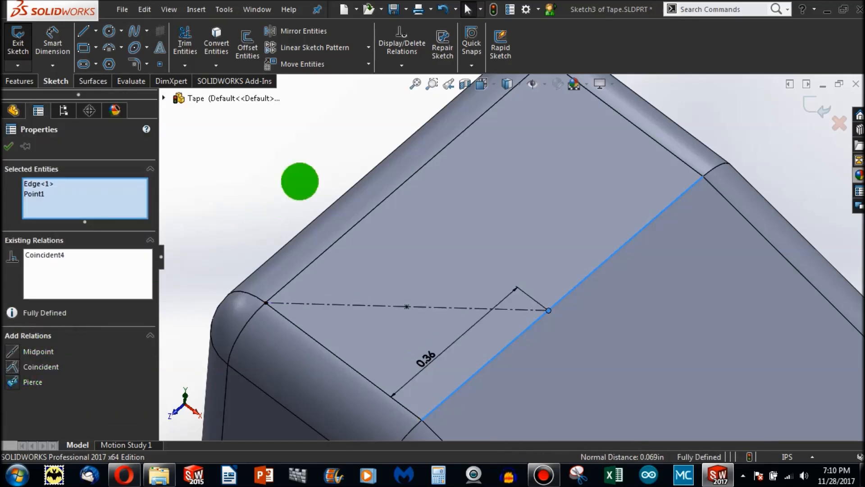
click(285, 178)
click(492, 7)
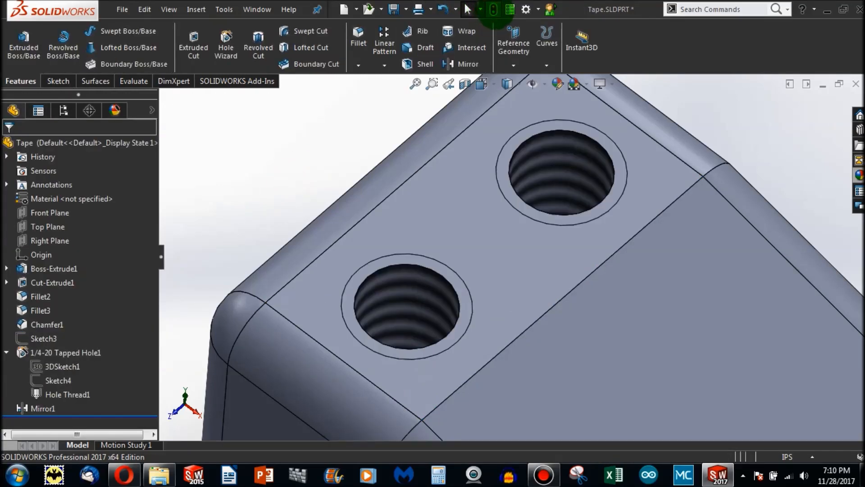
Set up a linear pattern of the tapped hole and its mirrored copy along the flat face's short edge.
scroll(617, 301, up, 2)
scroll(562, 132, down, 2)
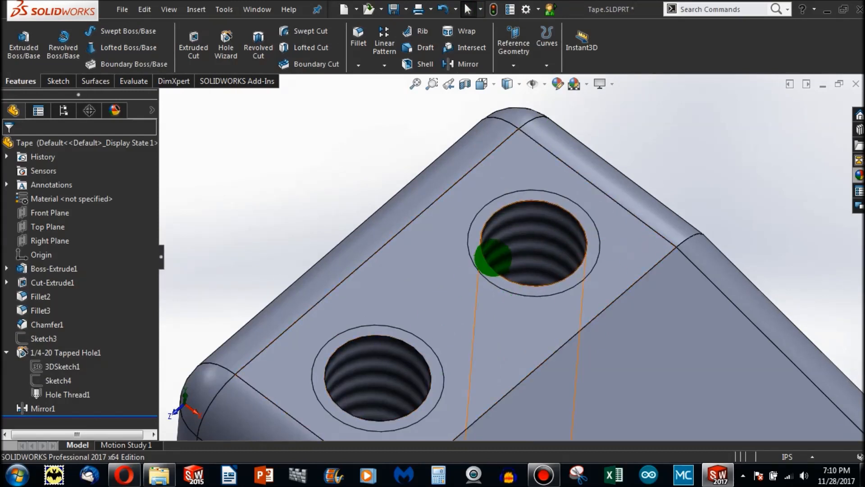
scroll(564, 279, up, 5)
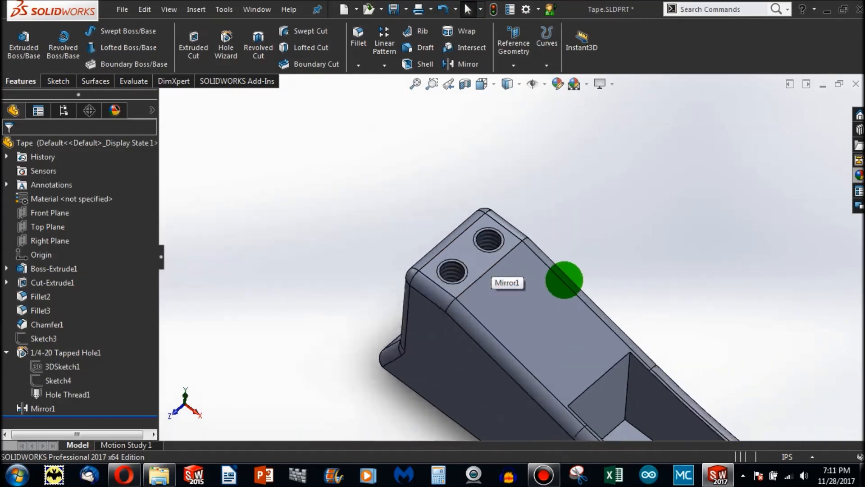
scroll(518, 214, down, 4)
click(381, 57)
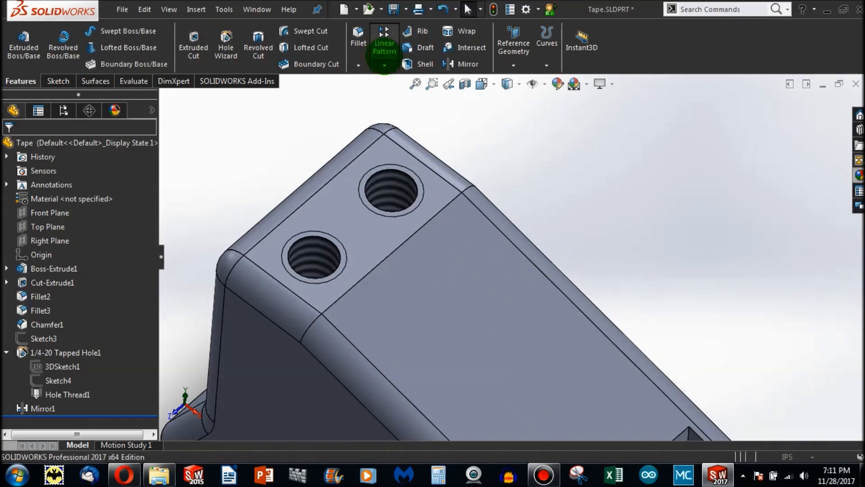
scroll(237, 217, down, 2)
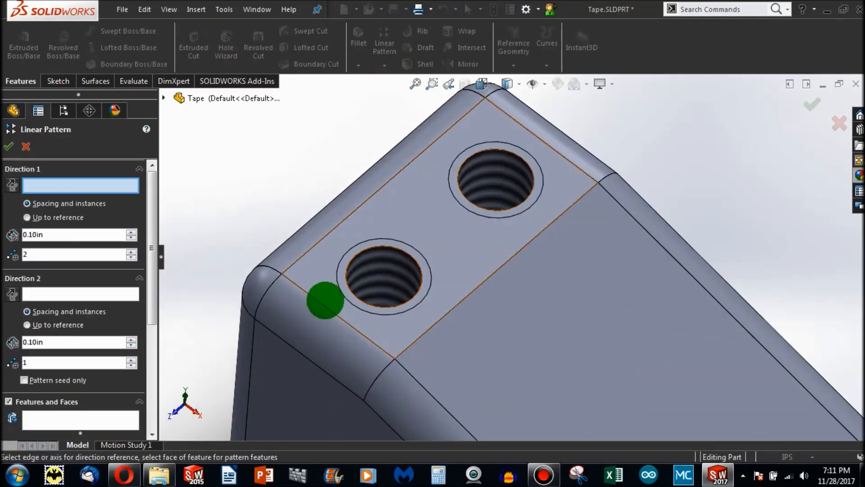
click(321, 303)
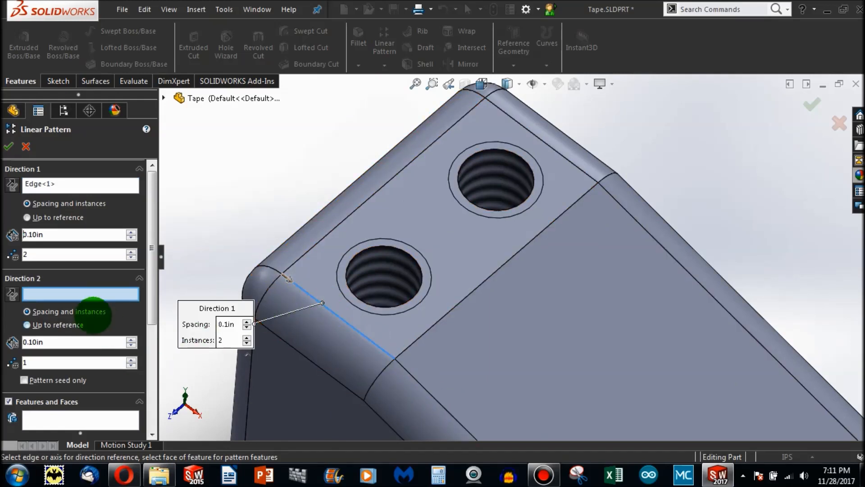
click(45, 420)
click(364, 306)
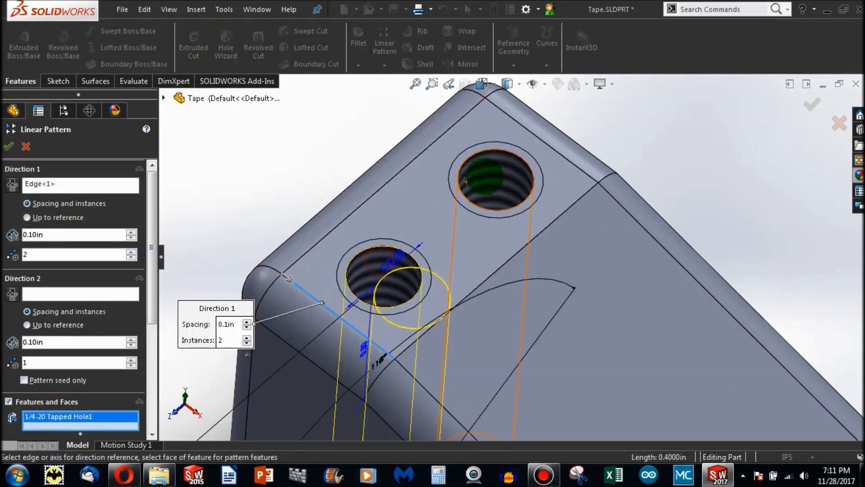
click(484, 177)
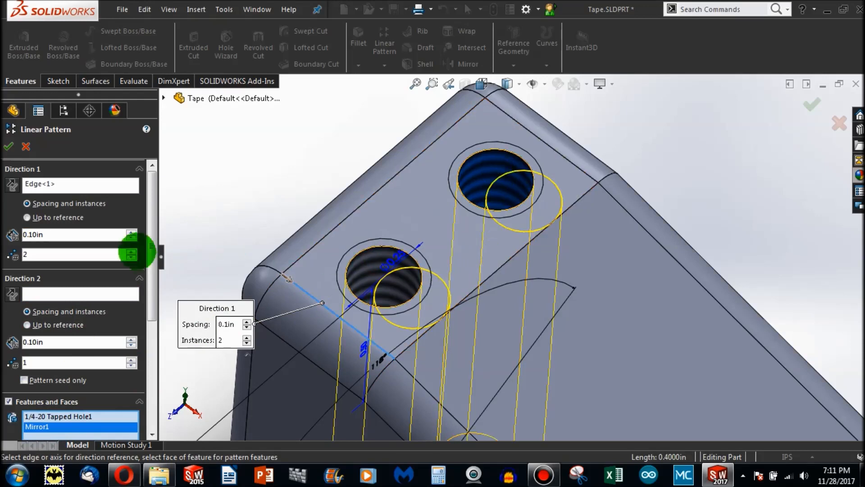
Set the linear pattern to 0.50 in spacing with 4 instances and create it.
click(131, 232)
click(131, 232)
click(131, 231)
click(131, 232)
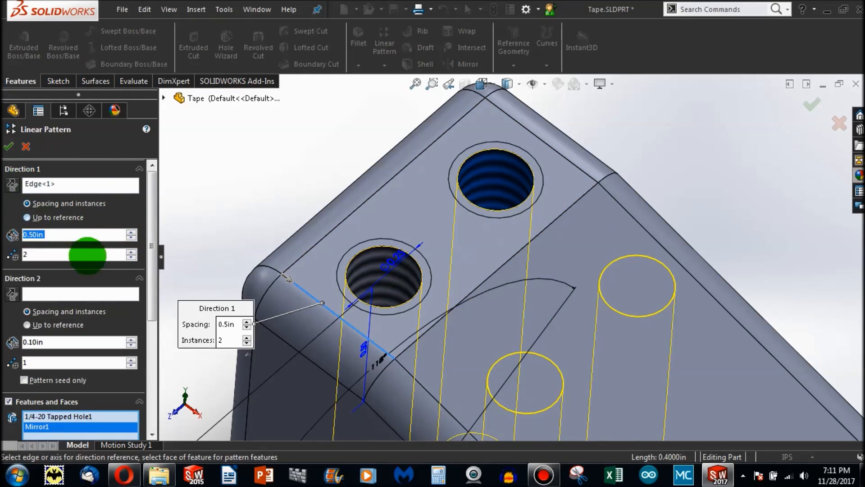
click(131, 251)
scroll(586, 181, up, 5)
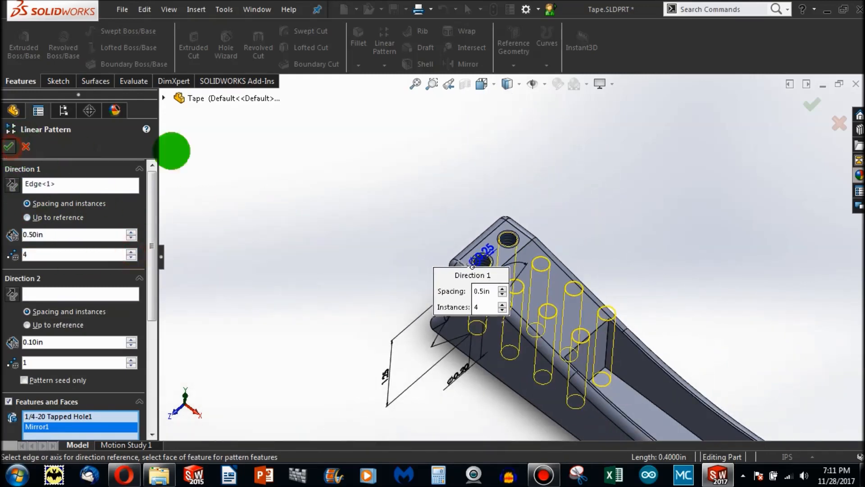
Inspect the patterned holes running along the slope into the pocket, and delete the linear pattern.
scroll(579, 320, down, 10)
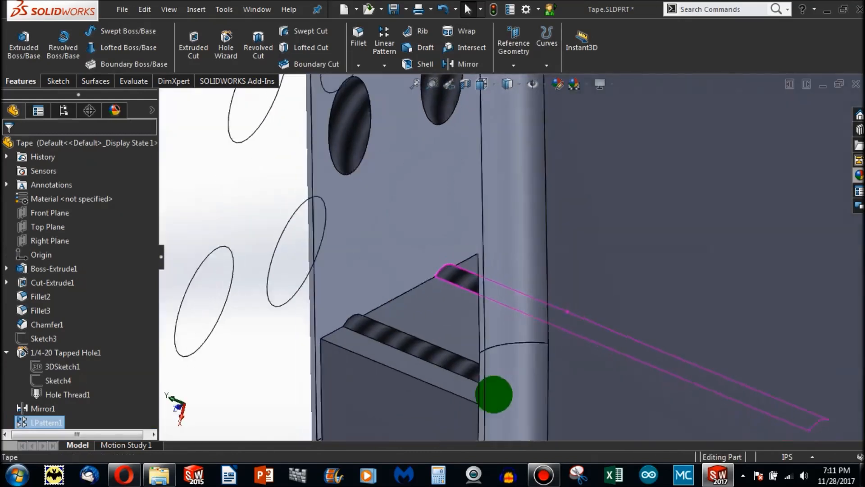
middle_drag(494, 394, 574, 262)
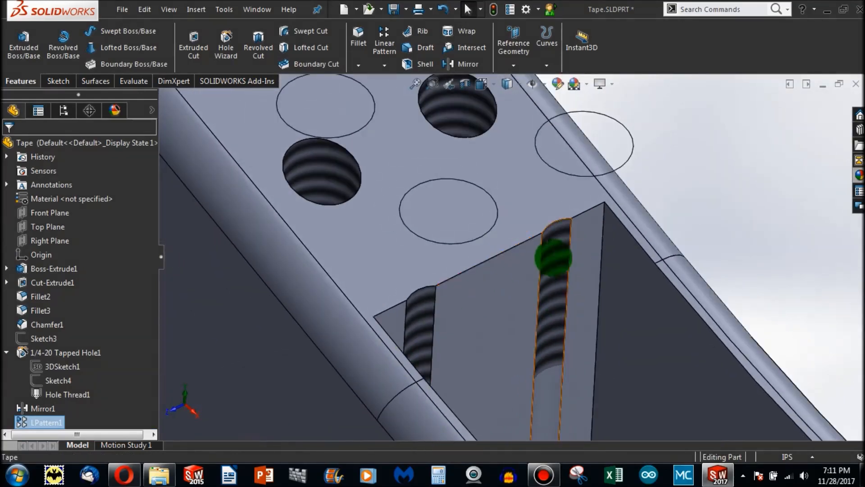
scroll(553, 258, up, 10)
click(573, 163)
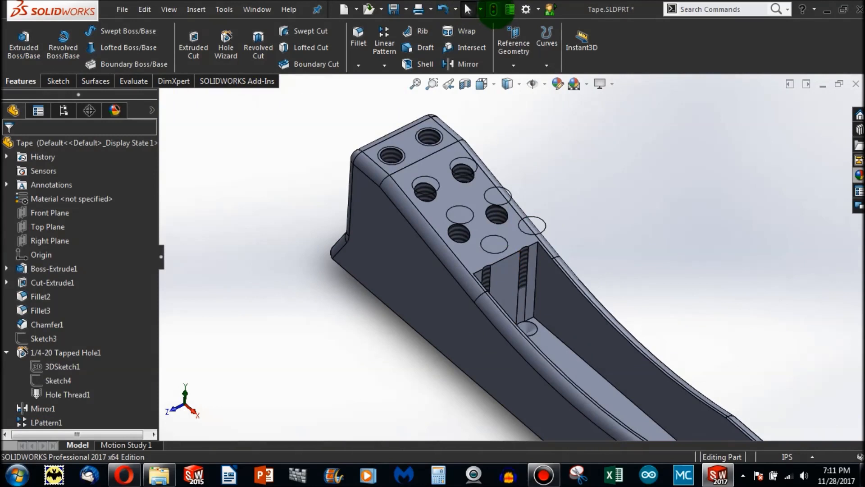
scroll(442, 182, down, 3)
middle_drag(446, 270, 499, 256)
right_click(41, 422)
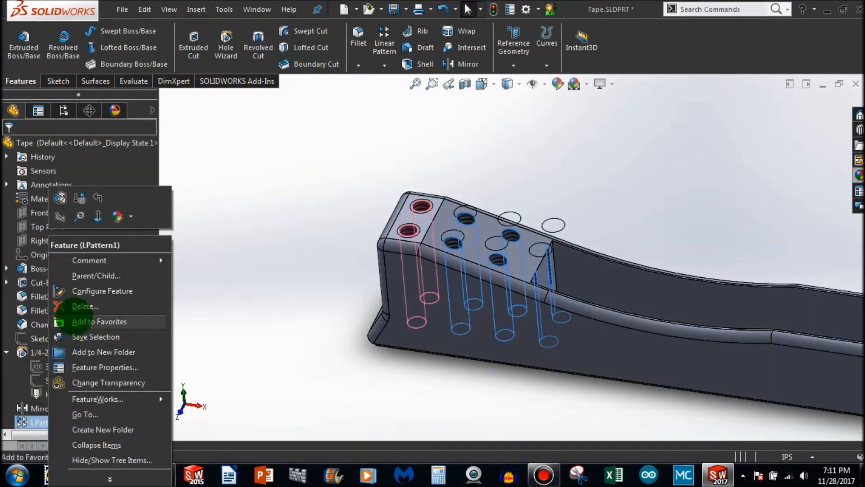
click(85, 306)
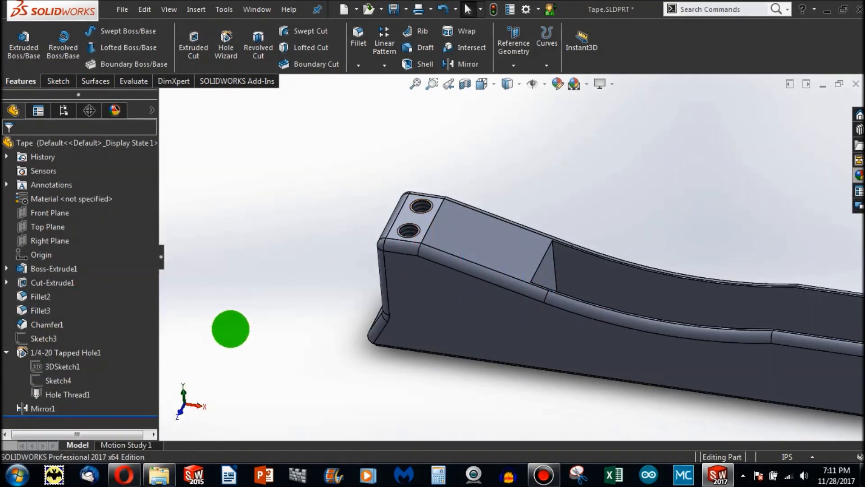
Create a new part document and bring up the sketch tools.
scroll(482, 267, up, 3)
scroll(586, 242, down, 3)
scroll(586, 242, up, 2)
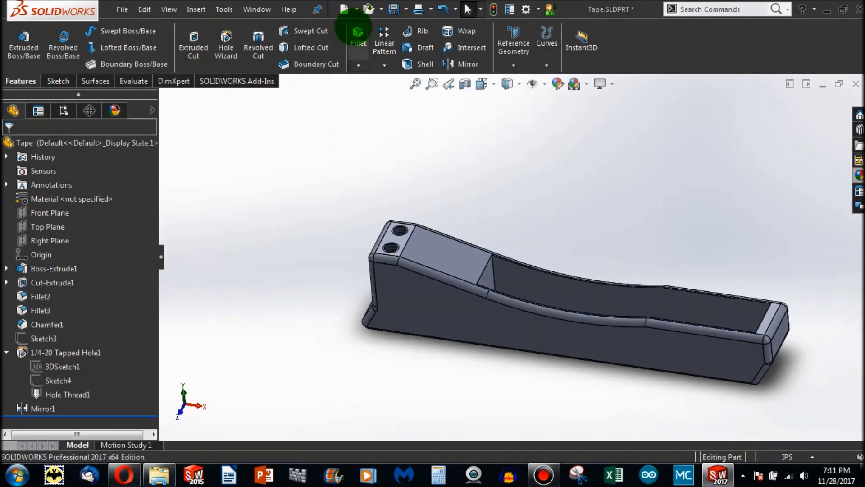
click(345, 9)
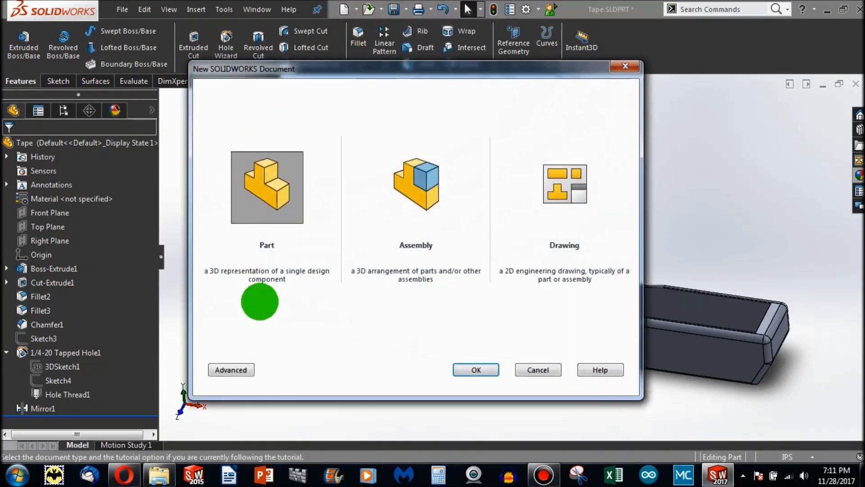
click(477, 369)
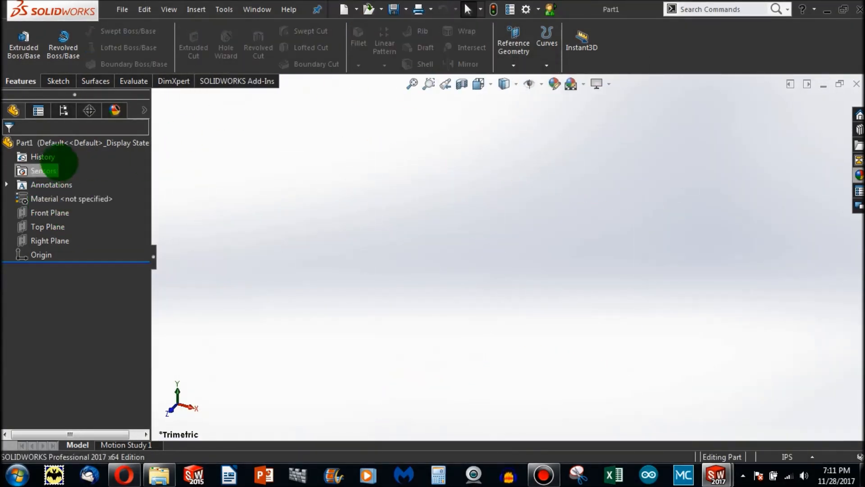
click(59, 81)
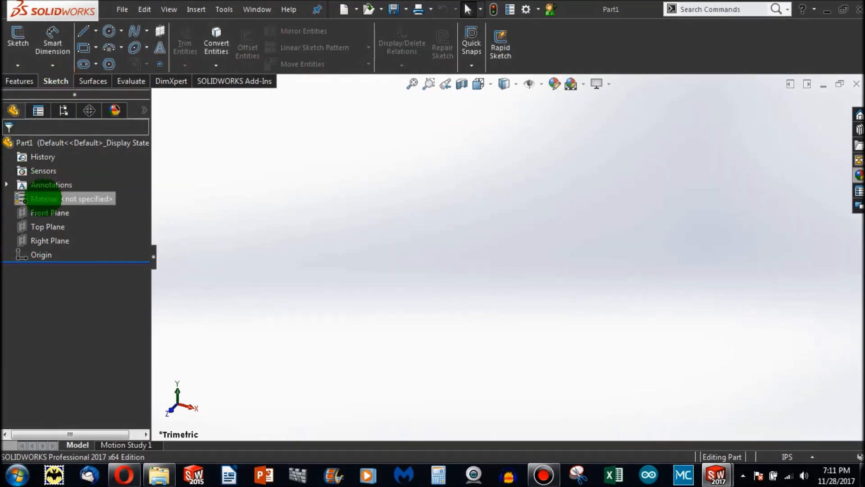
Sketch a circle centred on the origin on the Front Plane, with a radius of about 3.61 in.
click(43, 213)
click(40, 194)
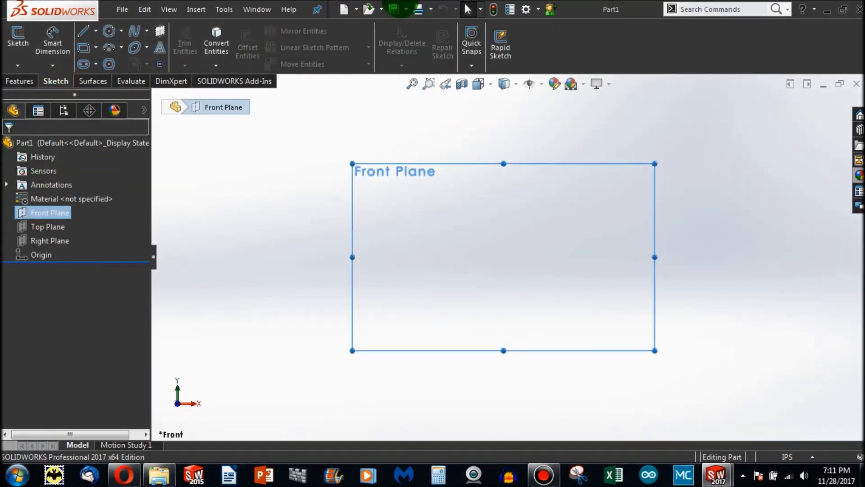
click(108, 29)
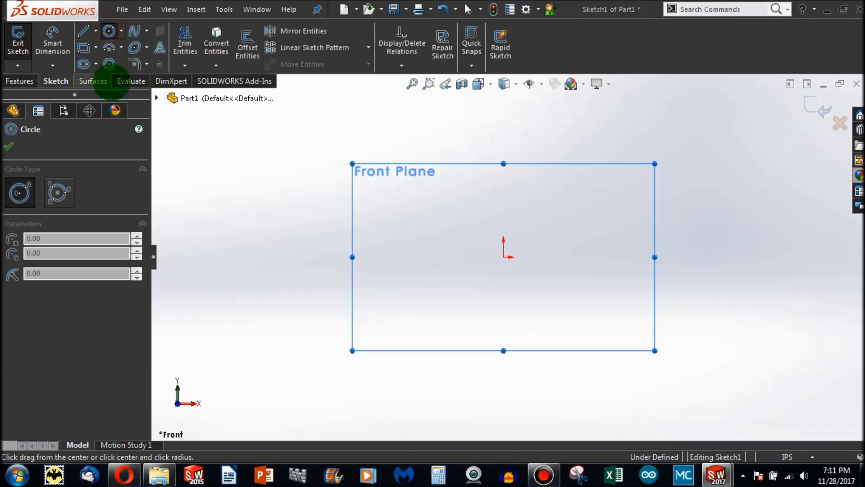
click(504, 257)
click(638, 178)
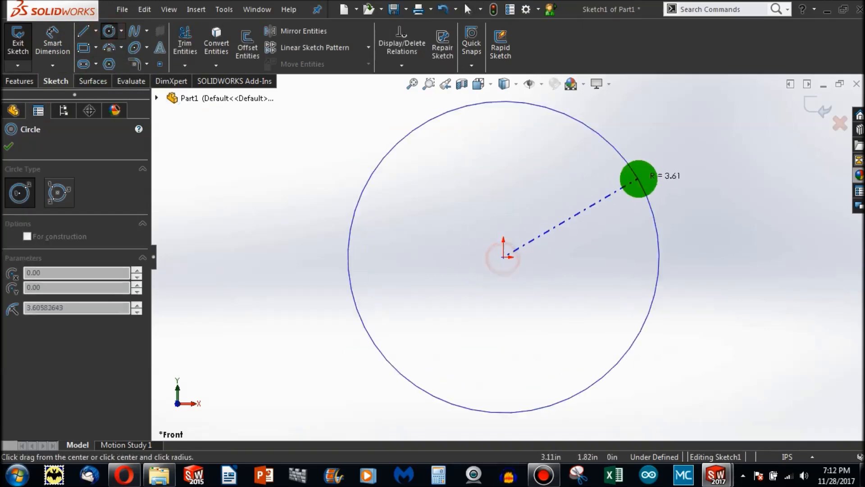
Dimension the circle's diameter to 6 in.
click(54, 48)
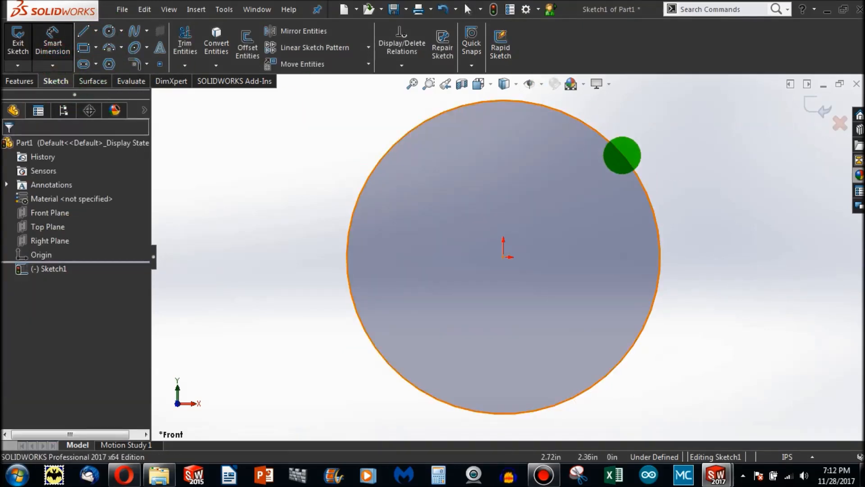
click(620, 153)
click(710, 194)
text(6)
key(Return)
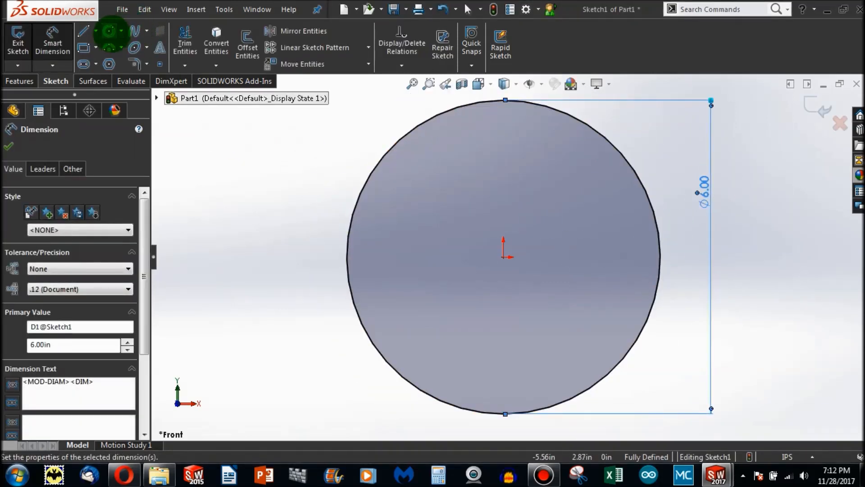
Extrude the circle as a blind boss 0.5 in deep.
click(19, 81)
click(22, 50)
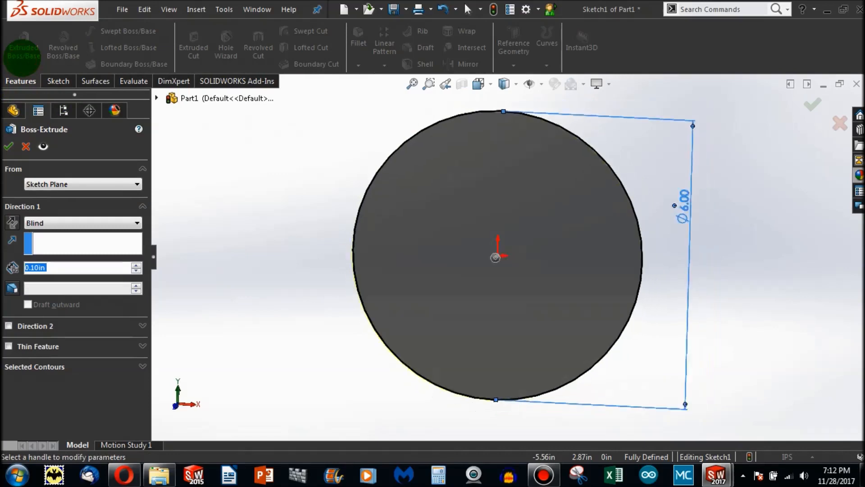
text(0.5)
key(Return)
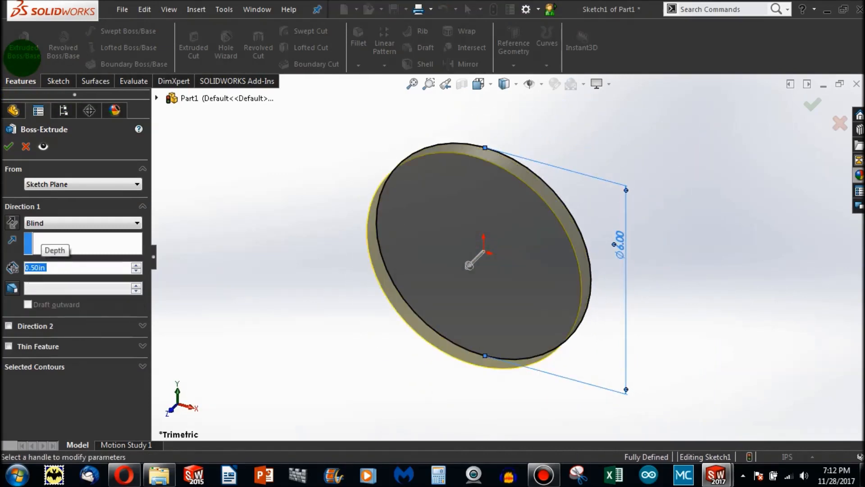
click(9, 146)
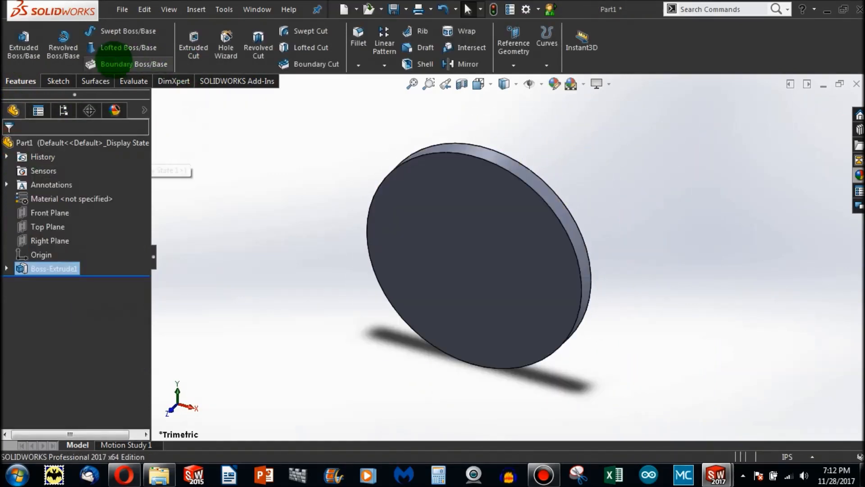
Sketch a vertical centerline about 2.04 in long upward from the centre of the disc's front face, with a point at its upper end.
click(66, 81)
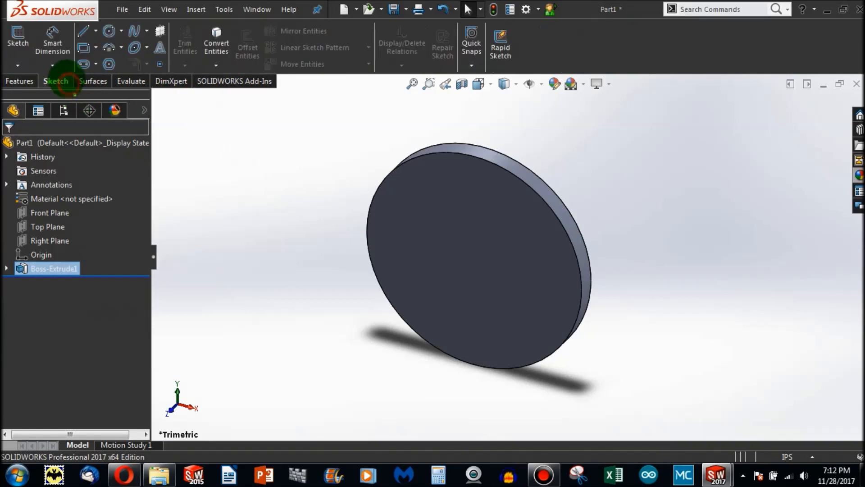
click(84, 30)
click(96, 31)
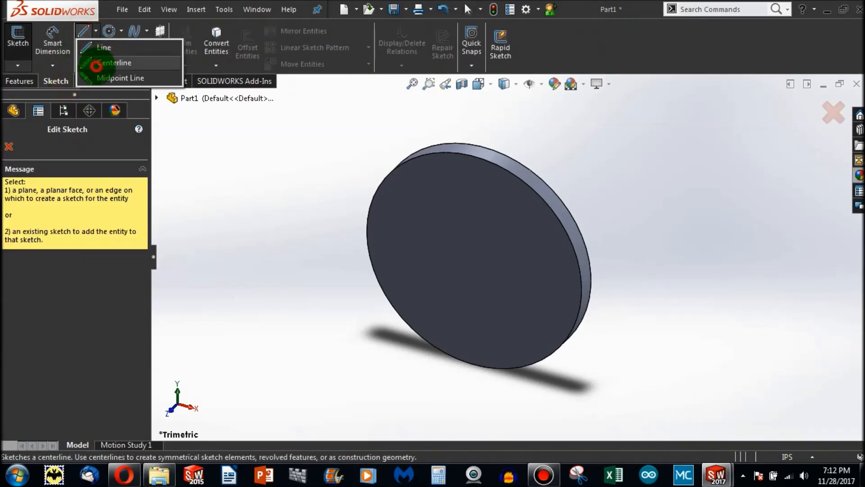
click(91, 60)
click(399, 181)
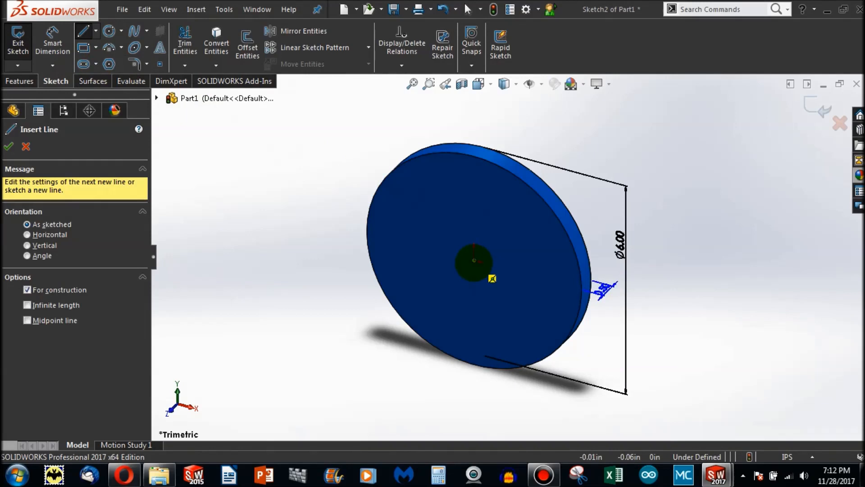
click(474, 261)
click(475, 189)
click(486, 224)
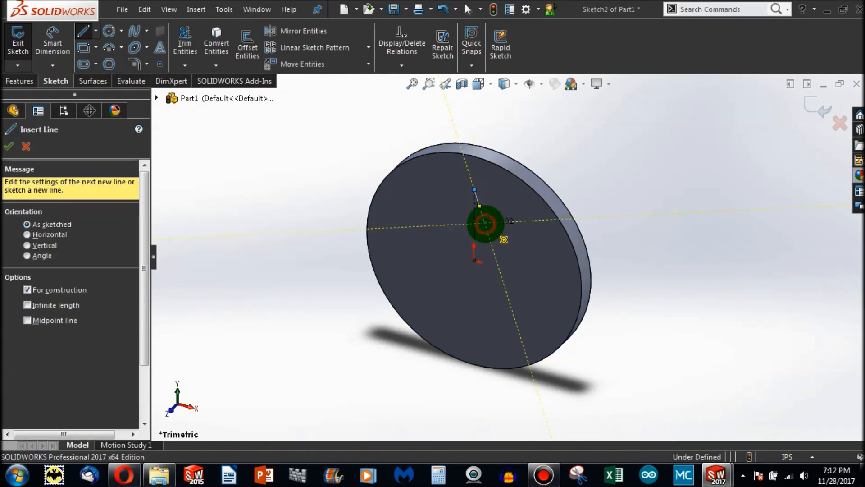
key(Escape)
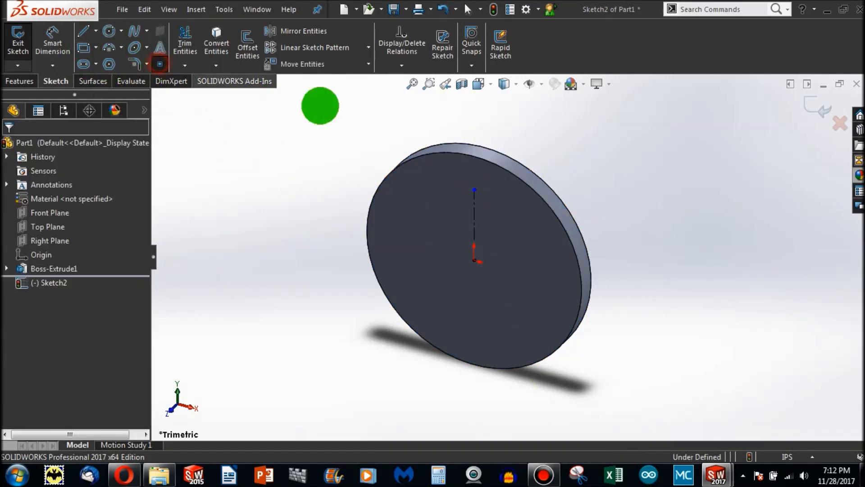
click(474, 225)
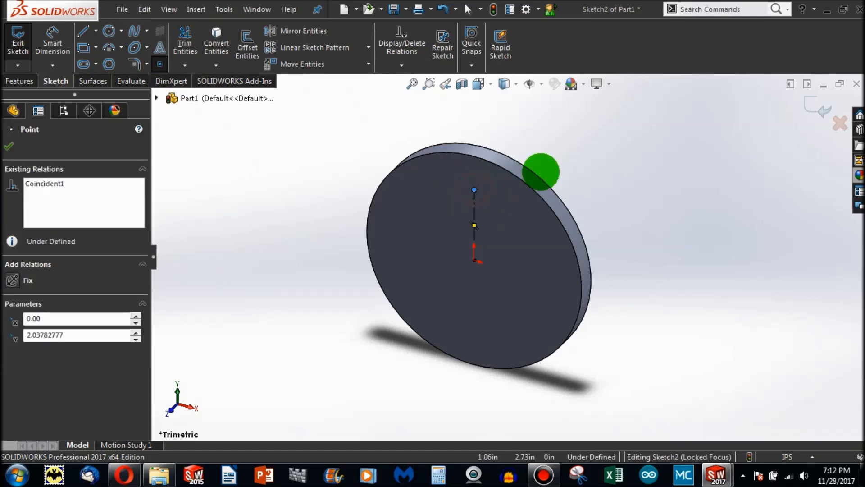
key(Escape)
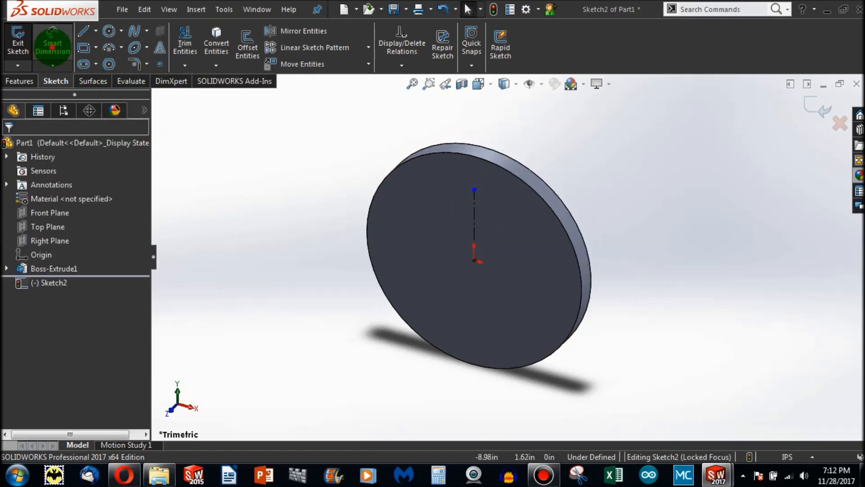
Dimension the centerline's length to 2 in and exit the sketch.
click(52, 46)
click(474, 225)
click(478, 224)
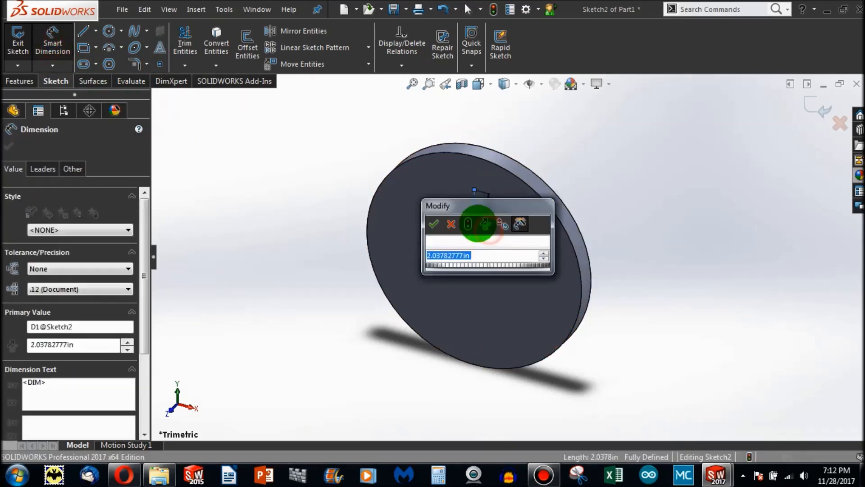
key(Return)
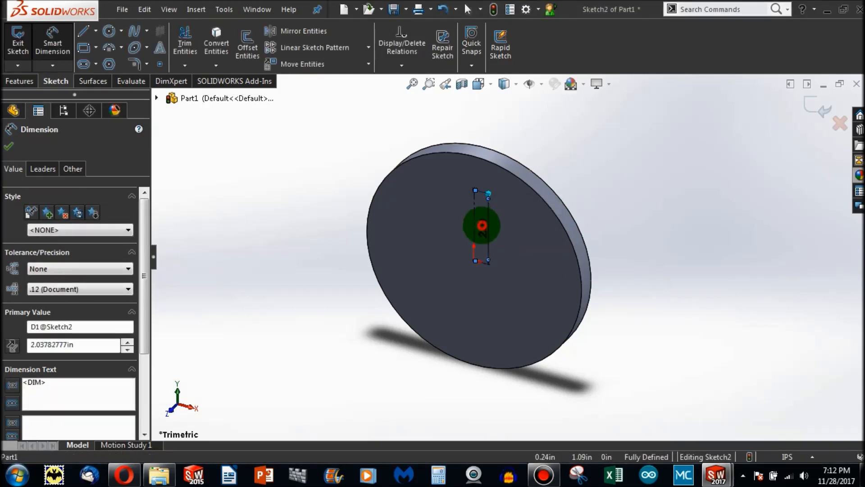
double_click(482, 225)
text(2)
key(Return)
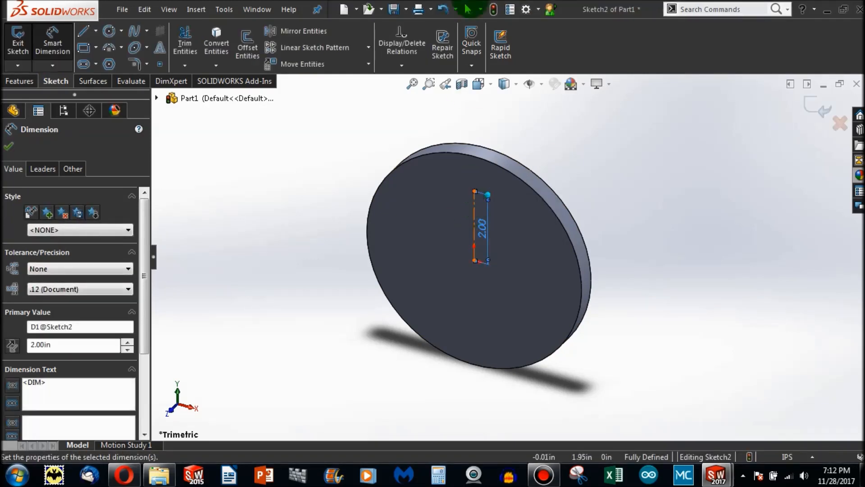
click(496, 13)
scroll(305, 121, down, 2)
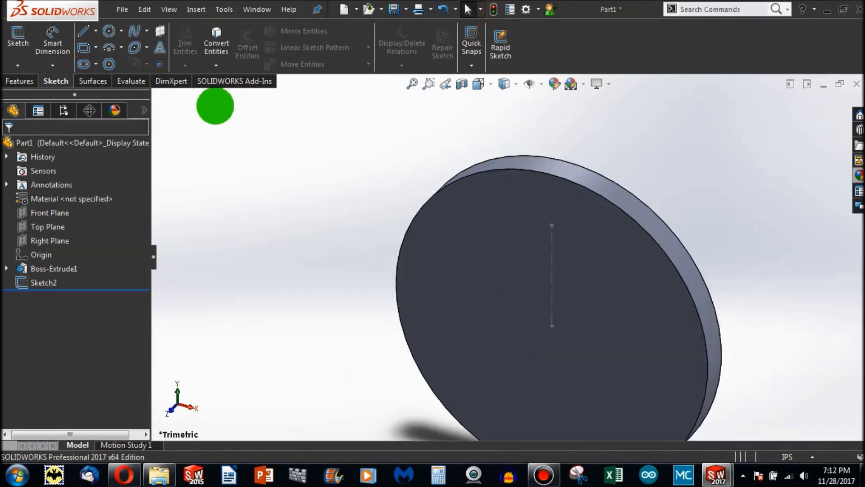
Set up a Hole Wizard bottoming tapped hole in ANSI Inch, size 3/4-16, with a Through All end condition.
click(10, 86)
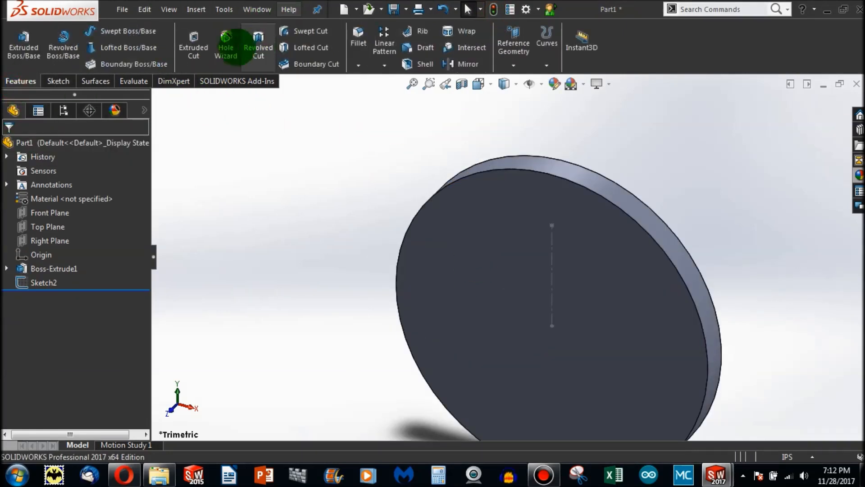
click(226, 45)
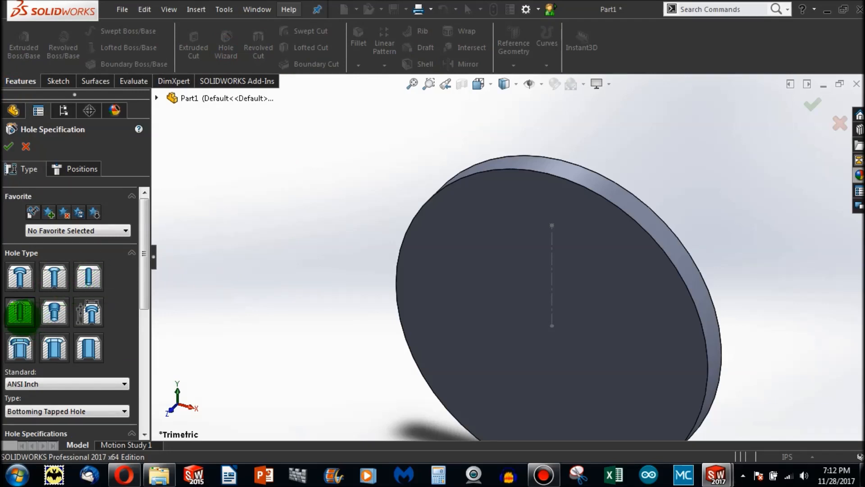
scroll(656, 214, down, 5)
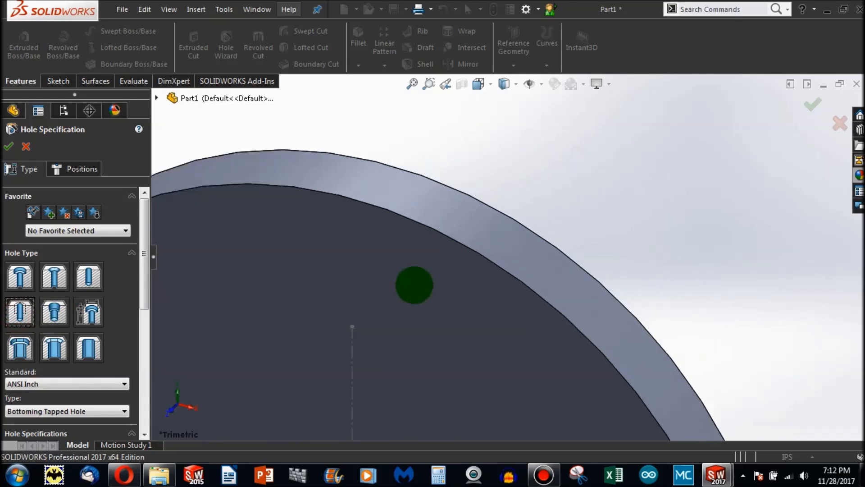
scroll(82, 343, down, 4)
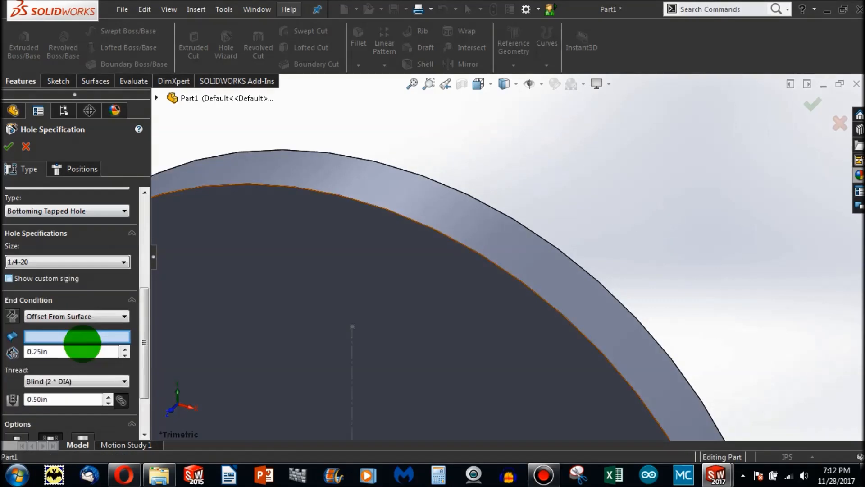
scroll(79, 323, up, 3)
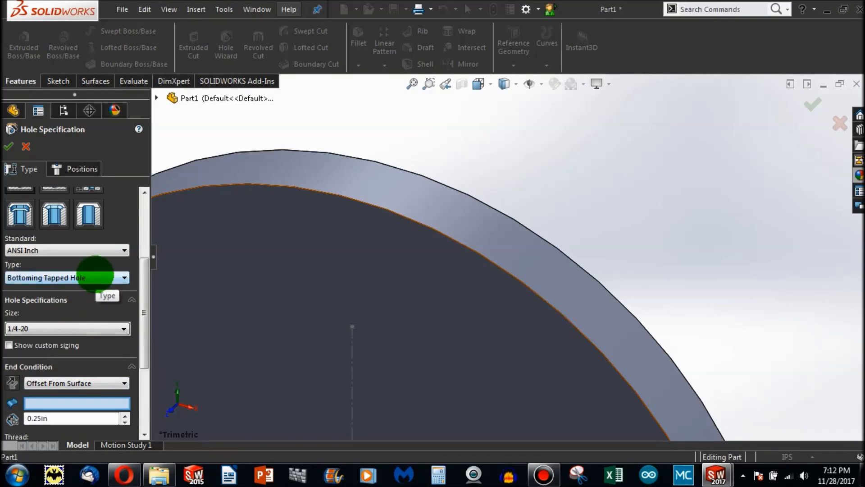
scroll(79, 298, down, 6)
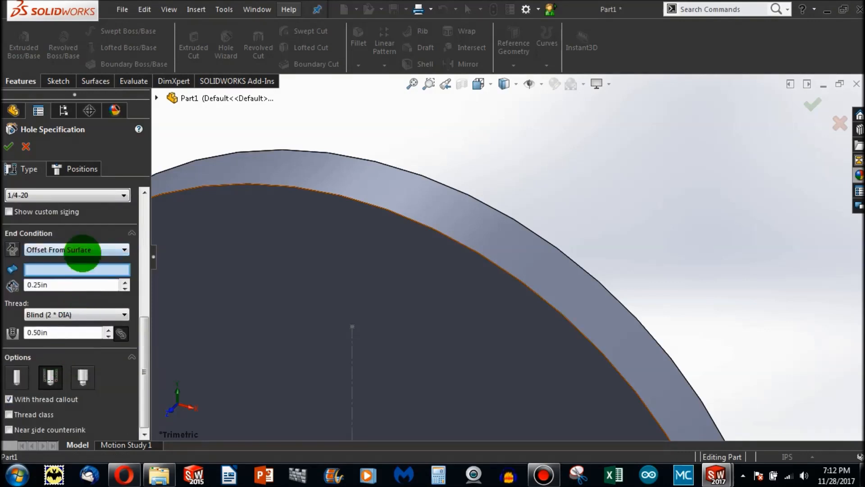
scroll(72, 275, up, 3)
click(72, 261)
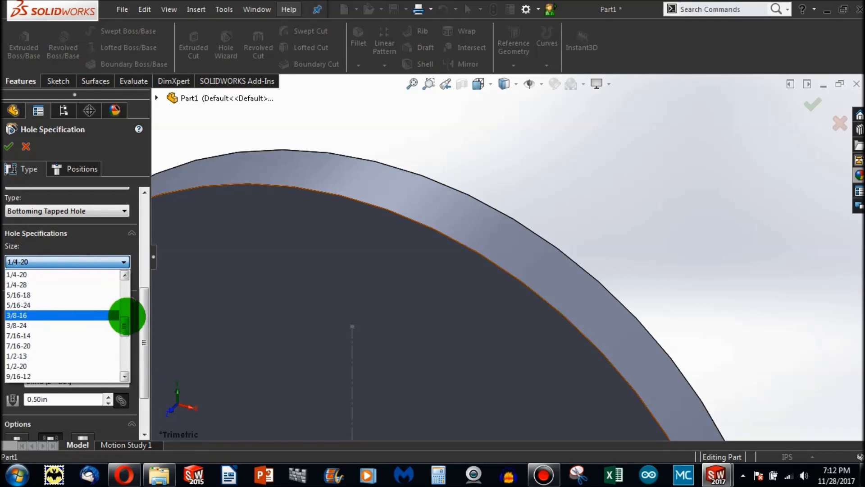
drag(127, 324, 126, 342)
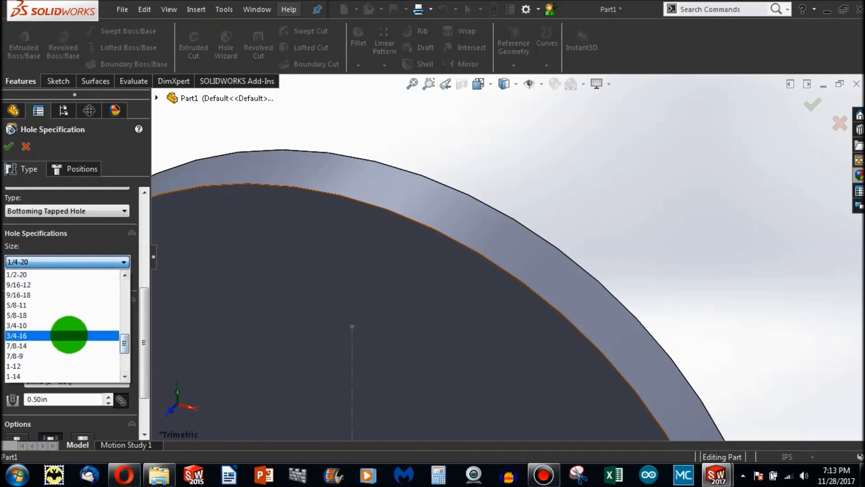
click(70, 336)
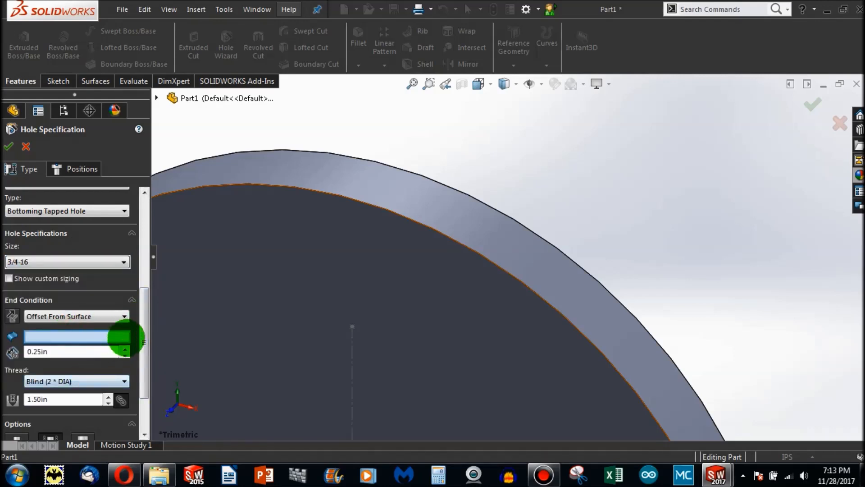
click(106, 317)
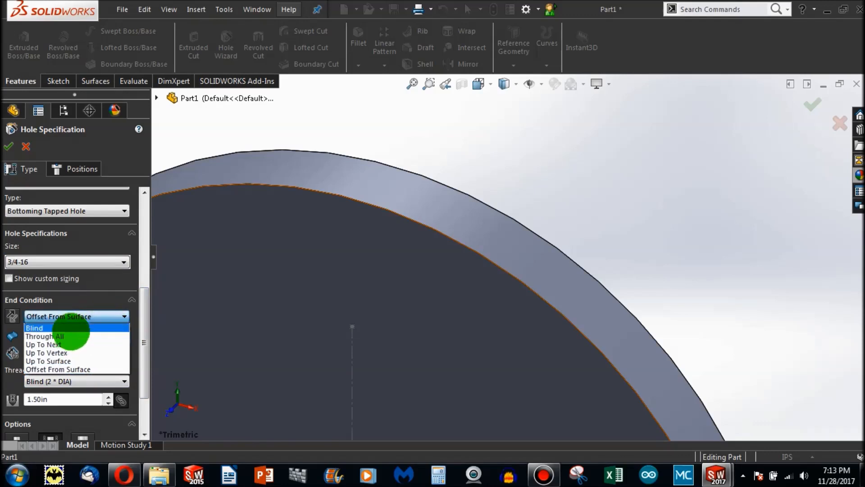
click(68, 336)
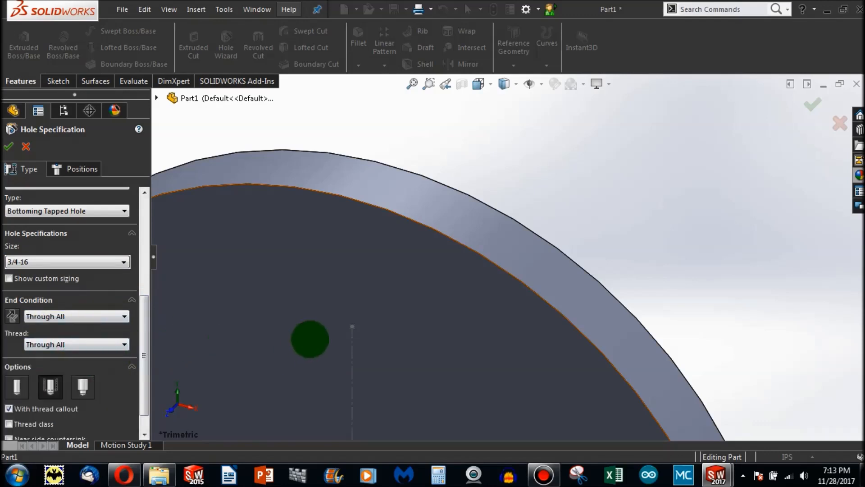
Position the tapped hole with a 3D sketch at the centerline's upper end point and create it.
click(8, 146)
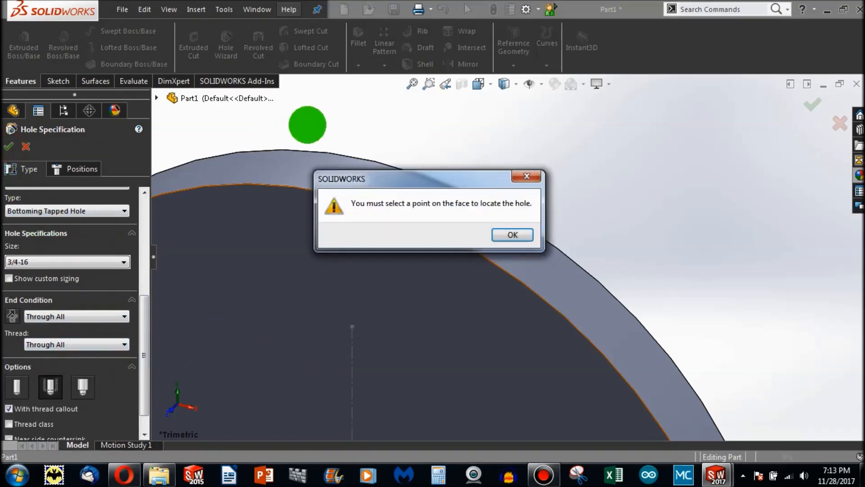
click(510, 233)
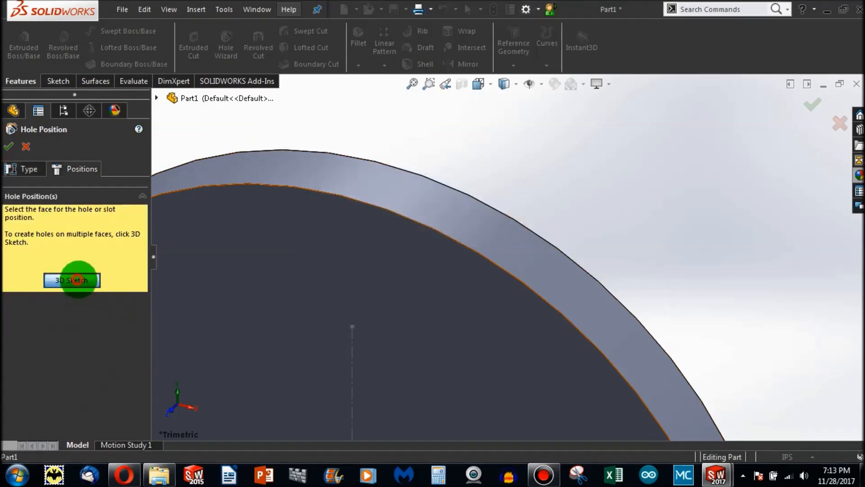
click(78, 279)
click(353, 327)
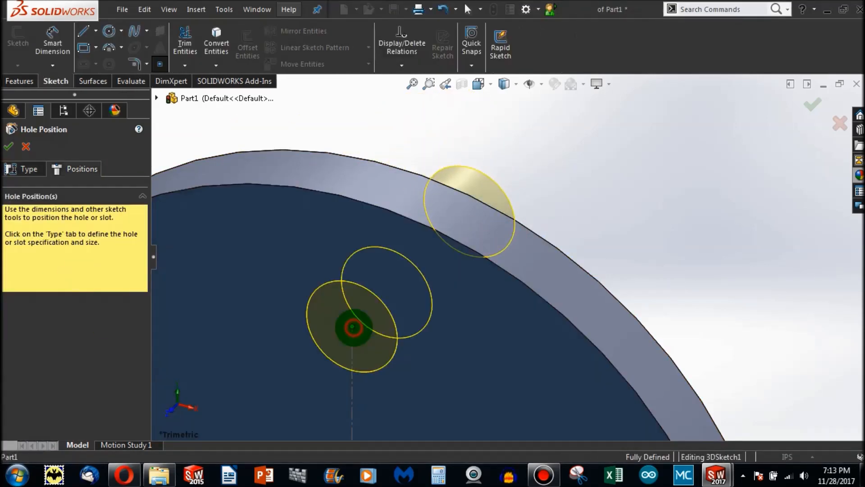
click(7, 148)
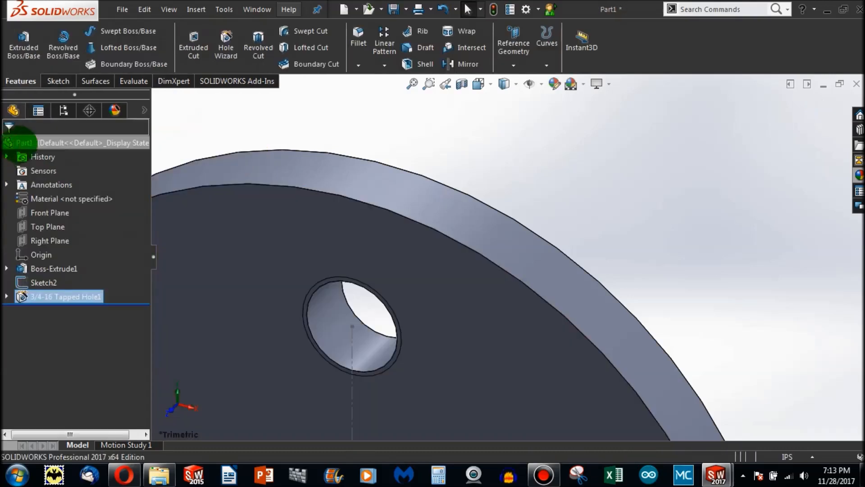
scroll(439, 284, up, 4)
scroll(444, 293, down, 4)
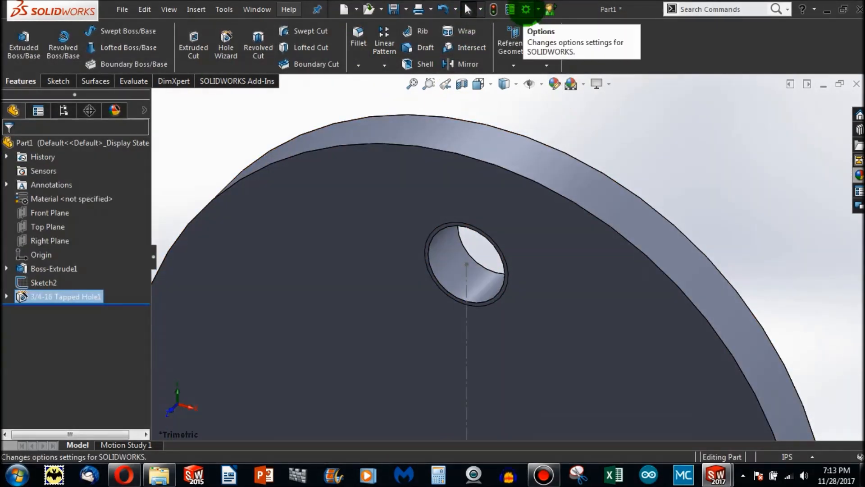
Enable shaded cosmetic threads in the document's detailing properties and inspect the tapped hole.
click(526, 9)
click(344, 96)
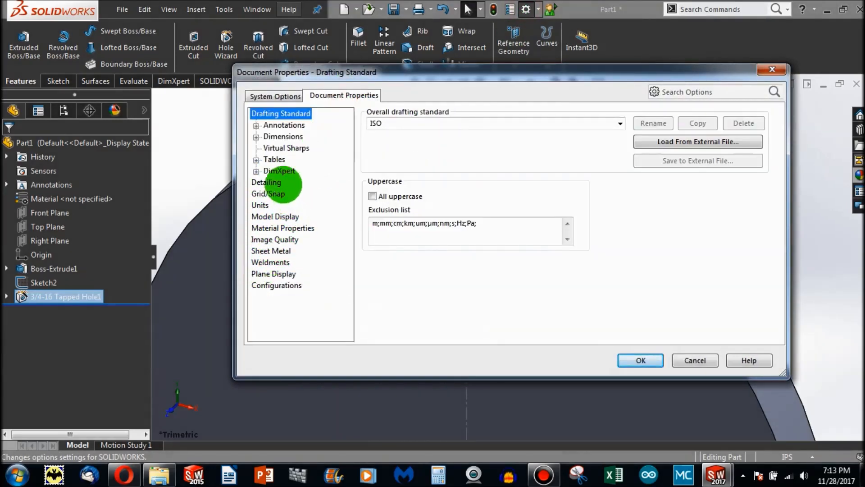
click(273, 181)
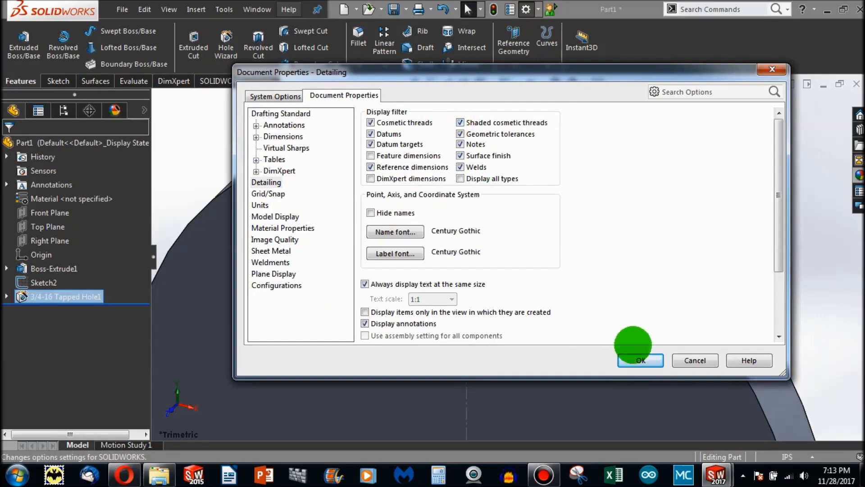
click(639, 360)
scroll(412, 255, up, 7)
middle_drag(509, 348, 510, 289)
scroll(543, 222, down, 3)
scroll(543, 221, down, 4)
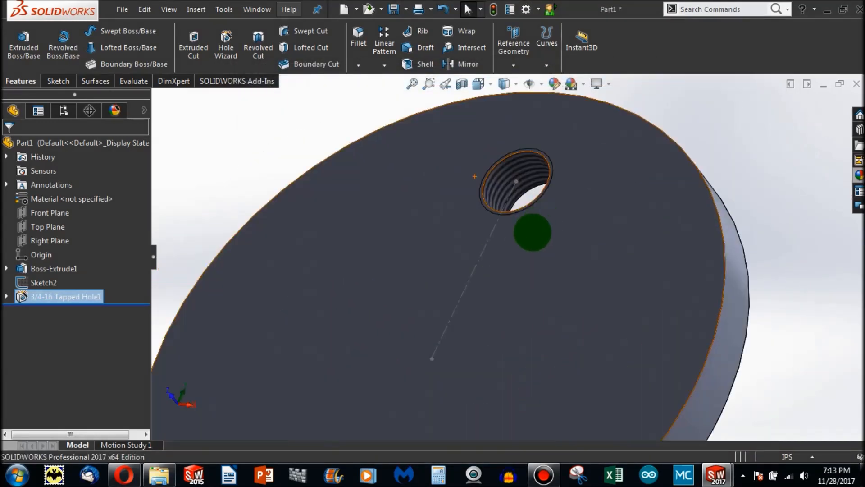
scroll(530, 240, up, 3)
middle_drag(452, 277, 467, 351)
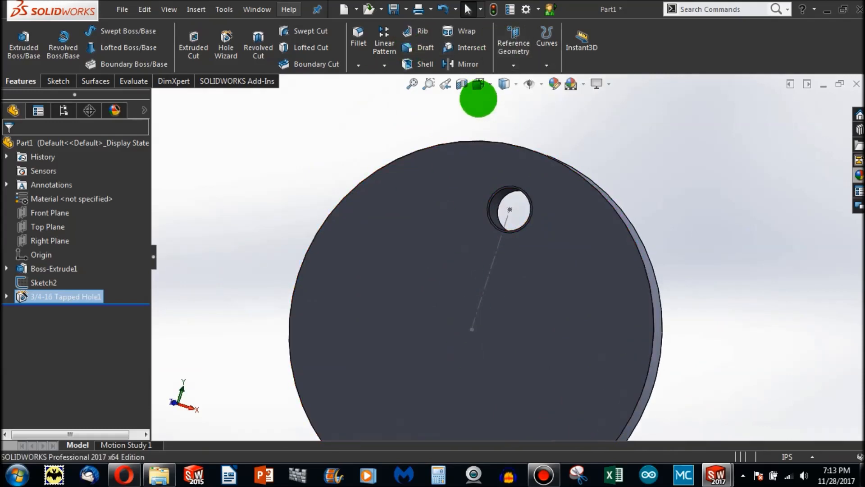
middle_drag(485, 147, 425, 50)
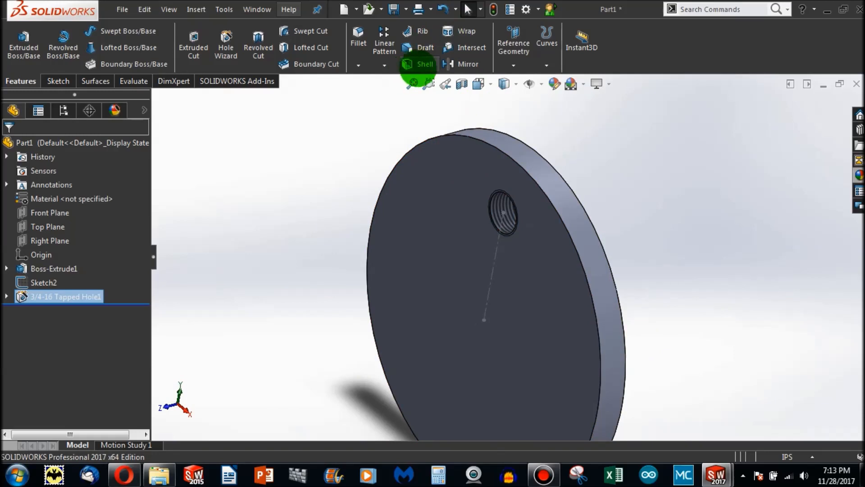
Create a circular pattern of the tapped hole about the disc's outer cylindrical face with 7 equally spaced instances over 360°.
click(384, 66)
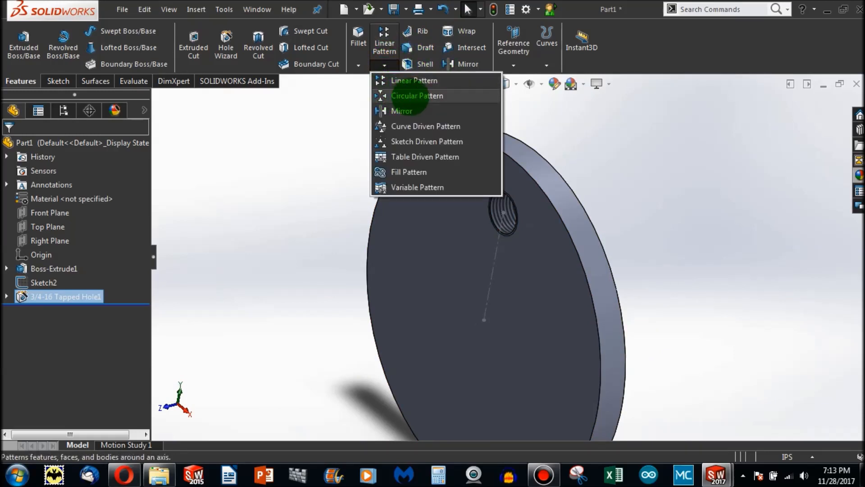
click(408, 96)
scroll(469, 192, down, 4)
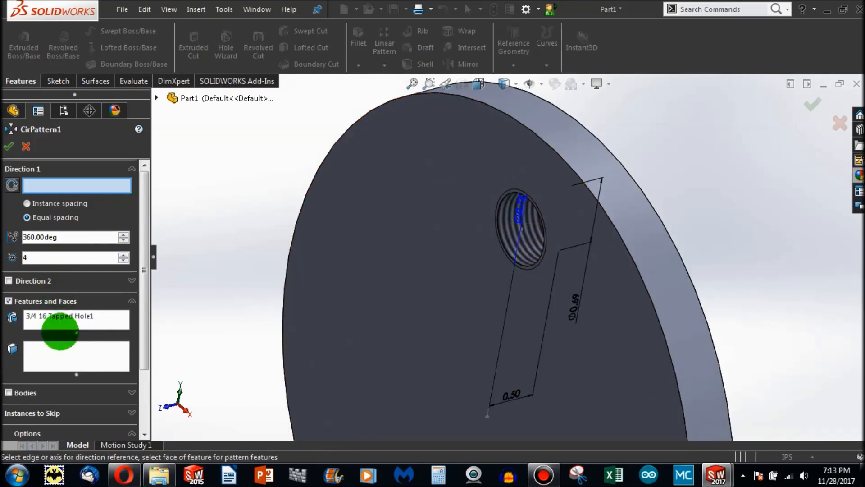
click(560, 113)
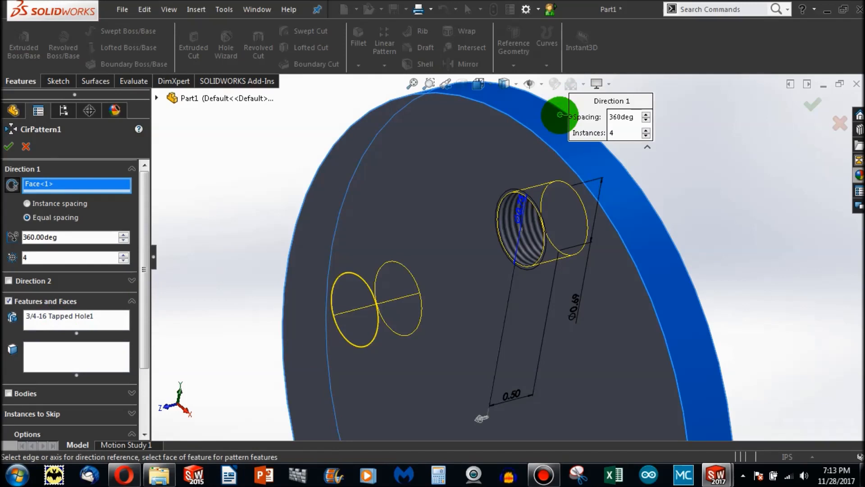
scroll(514, 310, up, 5)
middle_drag(533, 311, 550, 288)
scroll(501, 305, up, 2)
scroll(489, 365, down, 2)
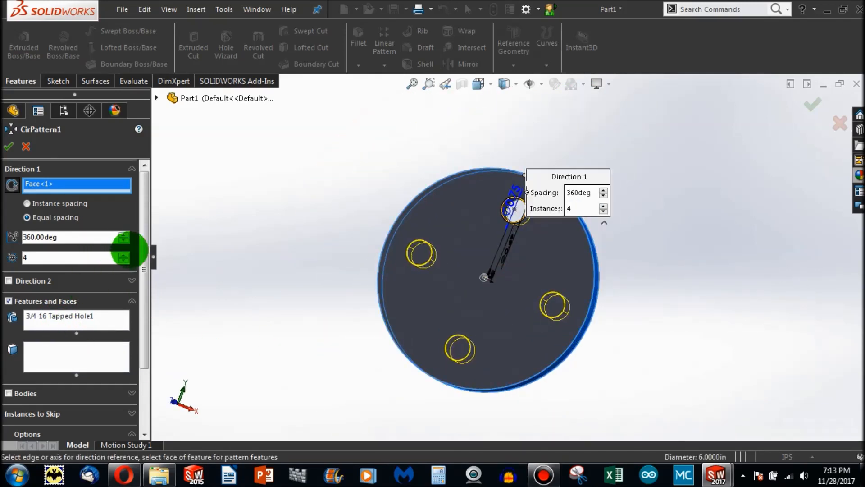
click(124, 255)
click(123, 254)
click(123, 254)
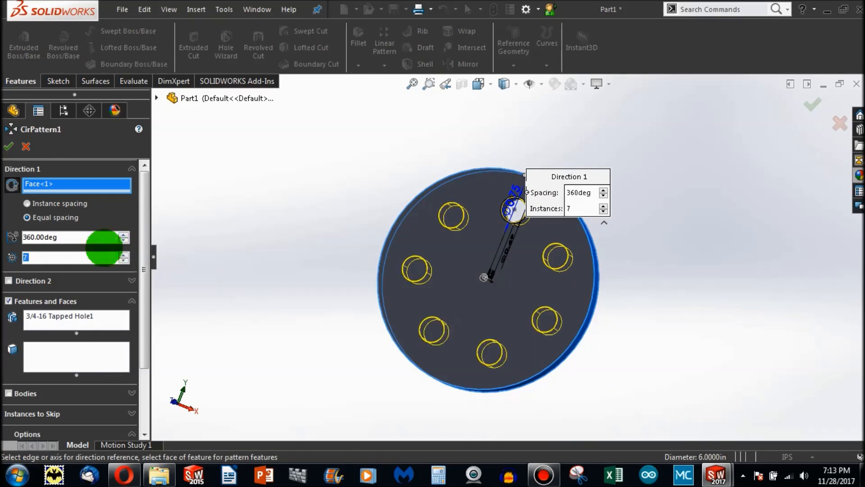
click(9, 145)
Fillet the outer circular edge of the disc's front face with a 0.25 in radius.
middle_drag(294, 164, 443, 295)
scroll(464, 280, down, 5)
scroll(464, 280, up, 5)
middle_drag(562, 257, 643, 218)
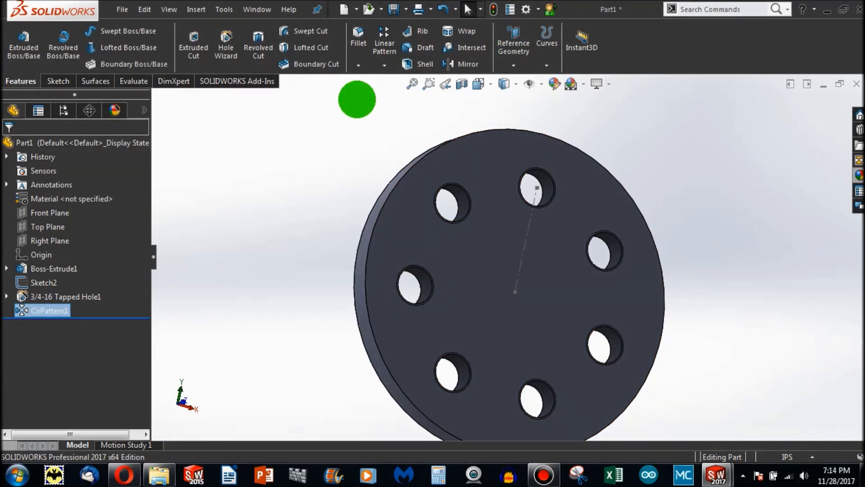
scroll(400, 180, down, 2)
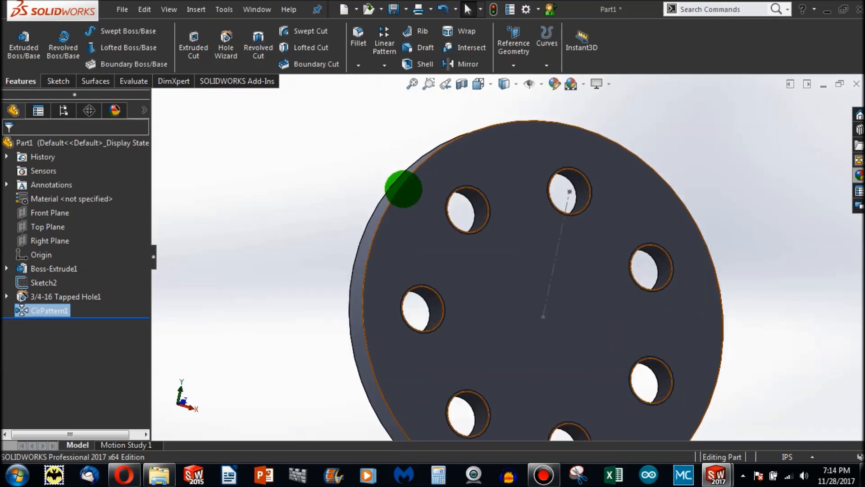
click(396, 188)
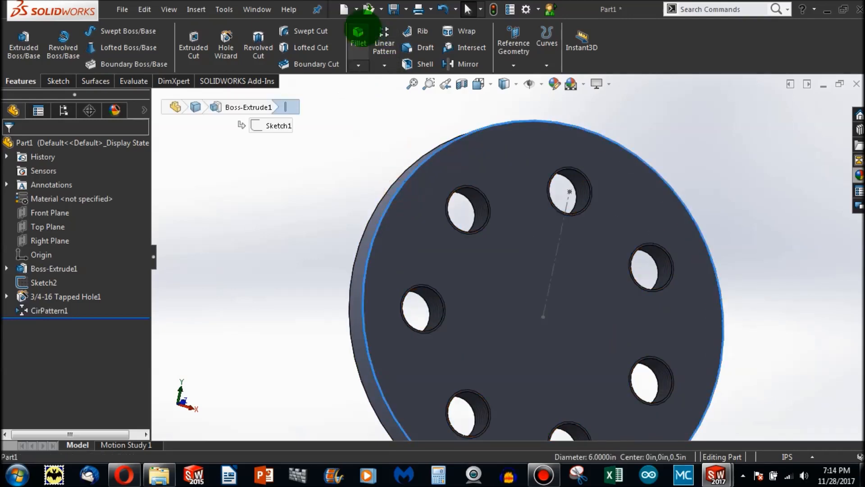
click(360, 33)
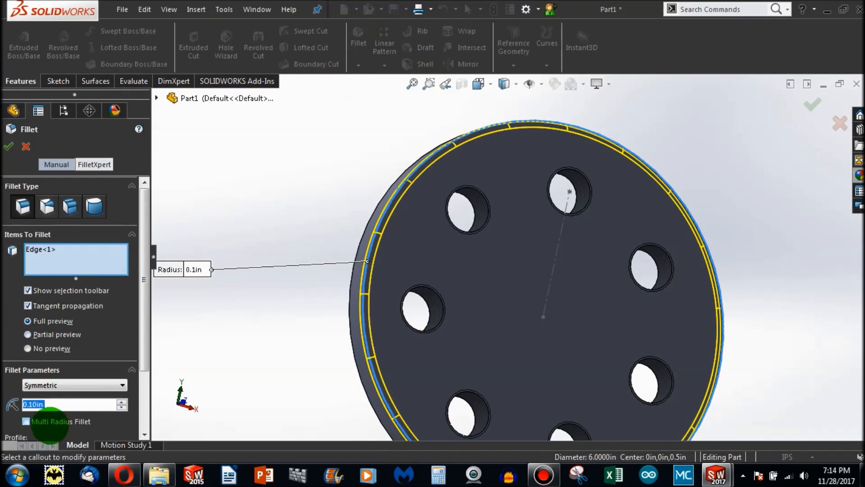
text(0.25)
key(Return)
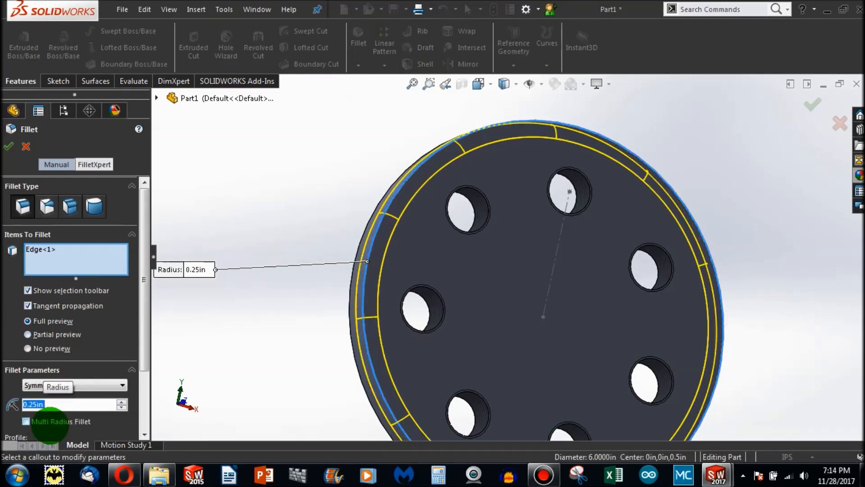
middle_drag(269, 338, 324, 313)
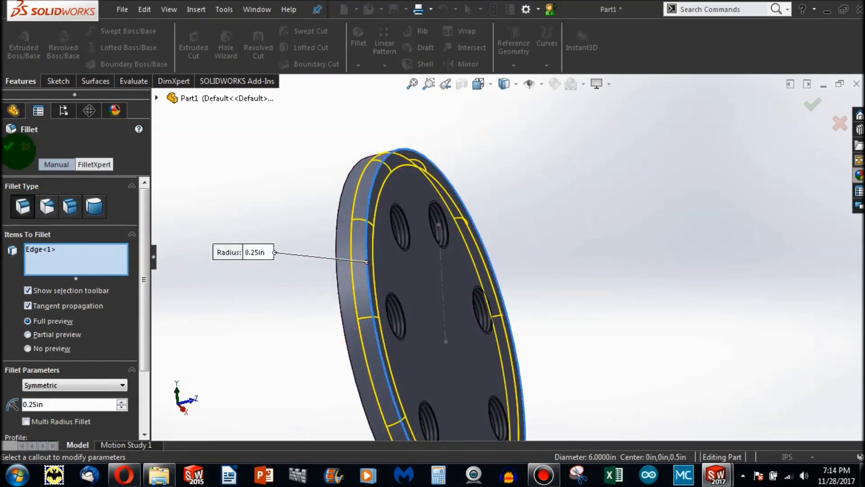
click(8, 146)
Chamfer the outer circular edge of the disc's back face by 0.10 in at 45°.
click(359, 66)
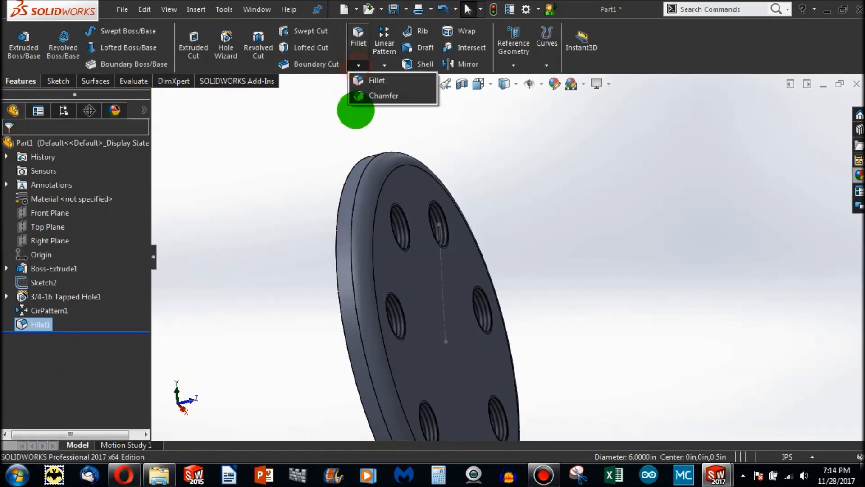
click(360, 95)
middle_drag(334, 149, 316, 223)
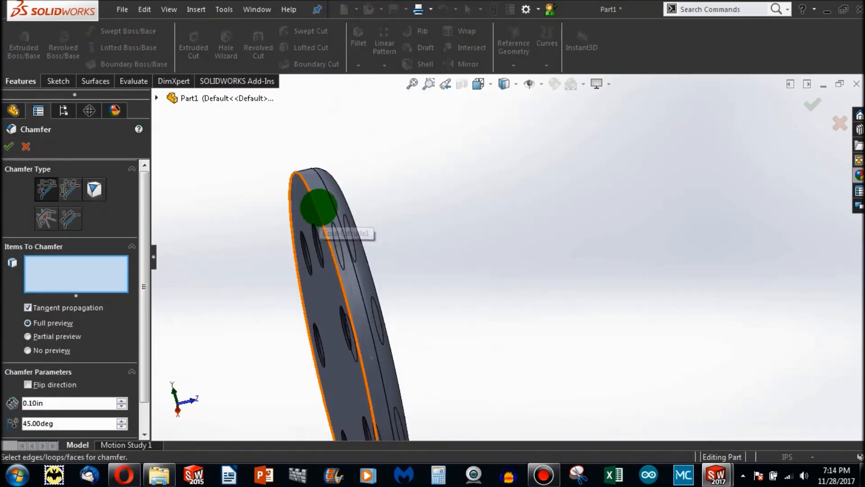
click(337, 273)
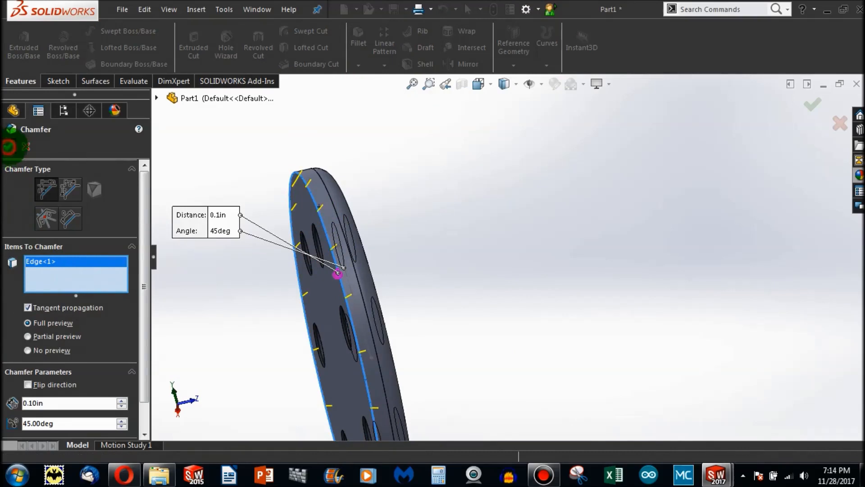
click(8, 146)
middle_drag(440, 226, 419, 230)
scroll(380, 278, down, 5)
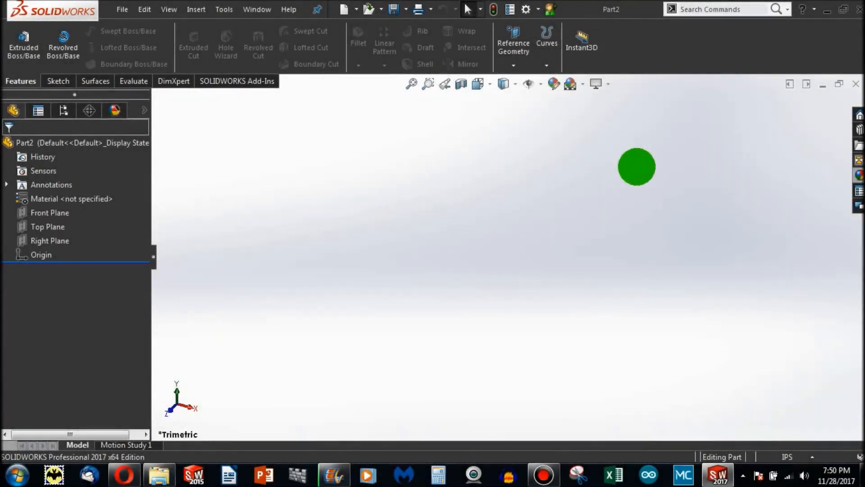
Sketch a corner rectangle about 2.89 by 2.58 in on the Front Plane, starting at the origin, and view it from the front.
click(58, 81)
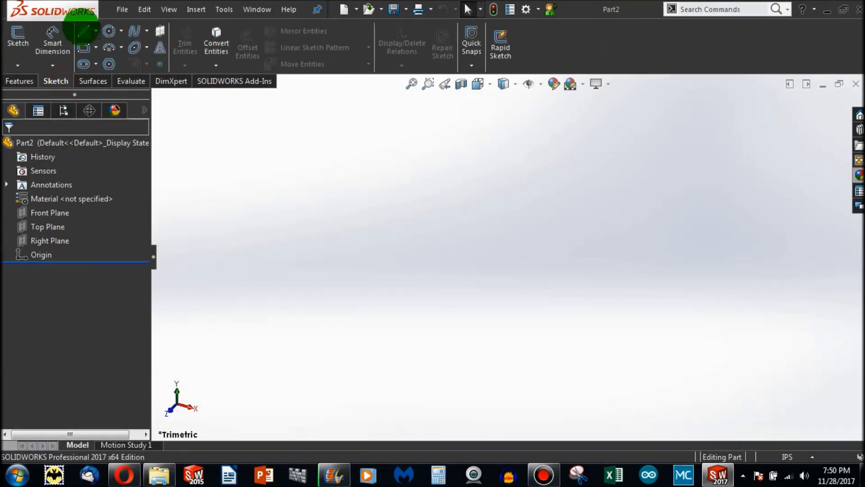
click(83, 48)
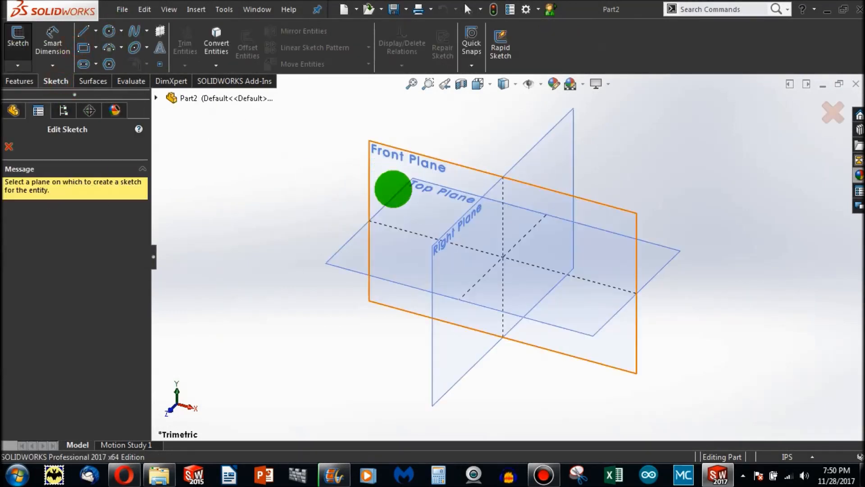
click(370, 228)
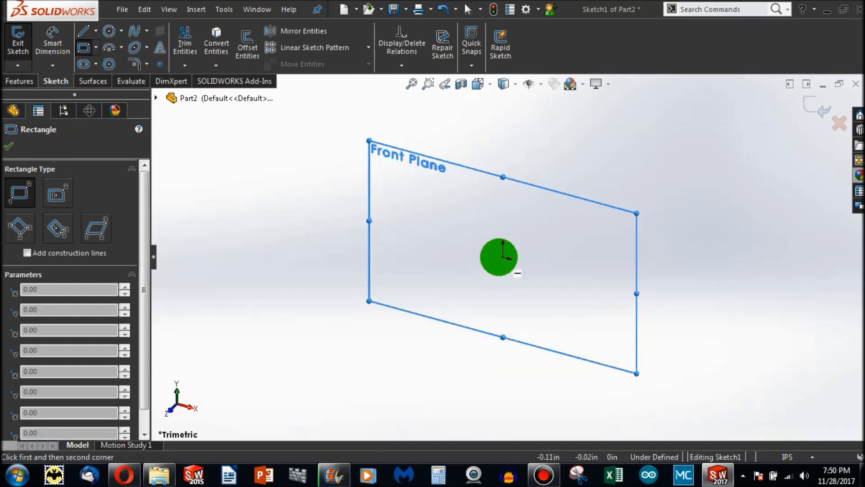
drag(503, 258, 613, 195)
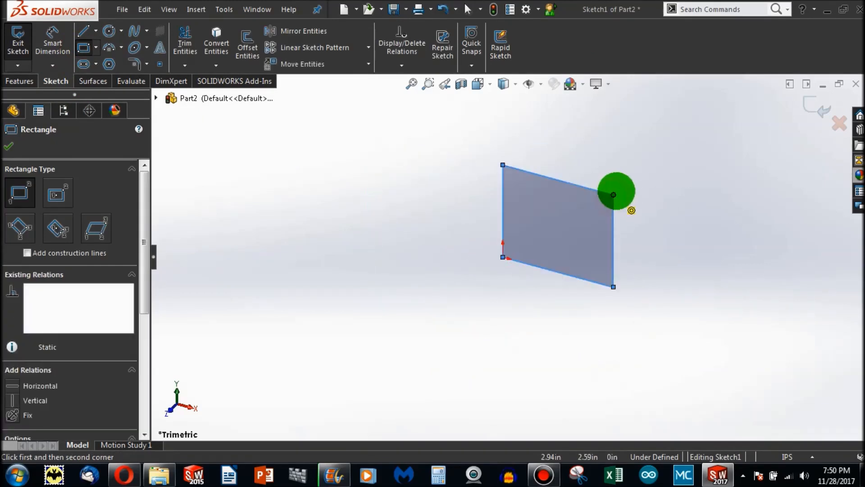
key(Escape)
key(ctrl+1)
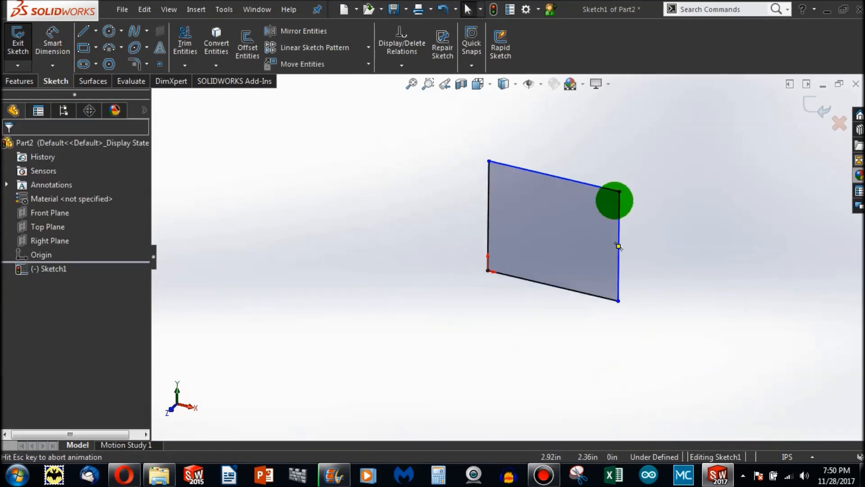
Dimension the rectangle's width and height to 3 in each.
click(52, 42)
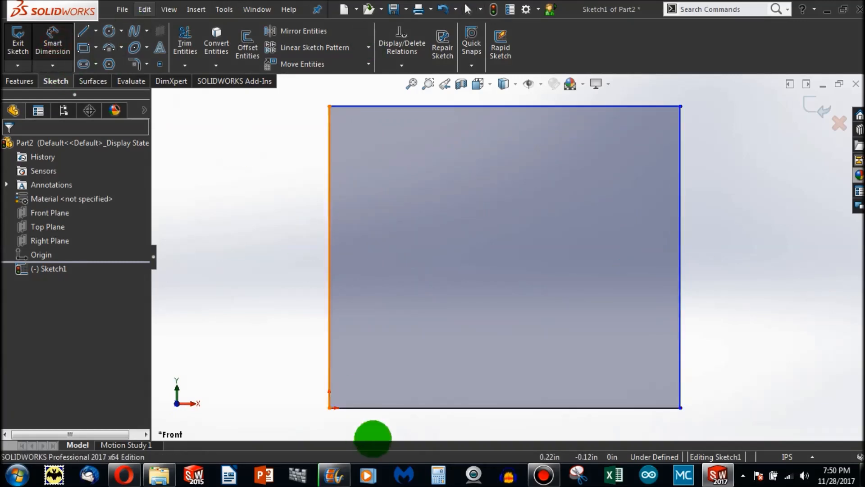
click(421, 408)
click(436, 377)
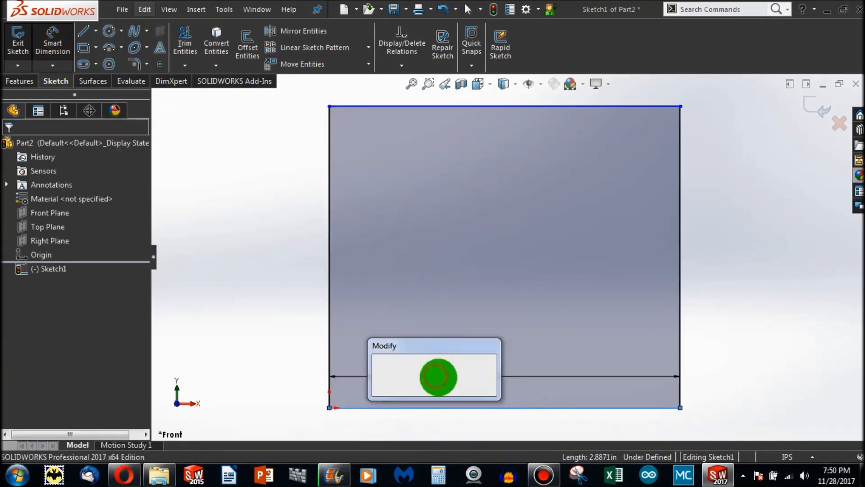
key(Return)
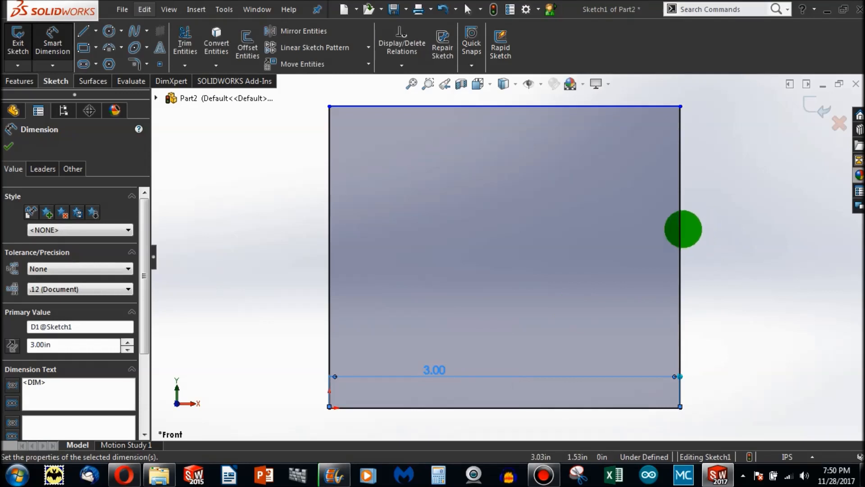
click(681, 220)
click(712, 230)
text(3)
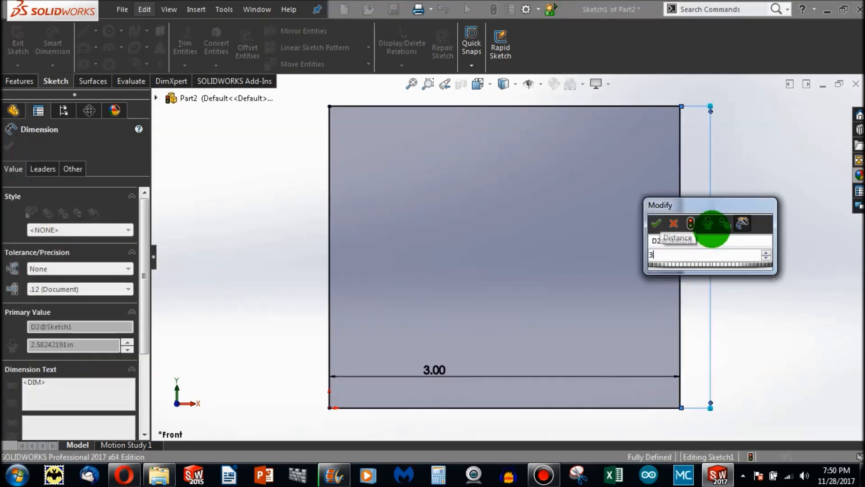
key(Return)
scroll(643, 192, up, 2)
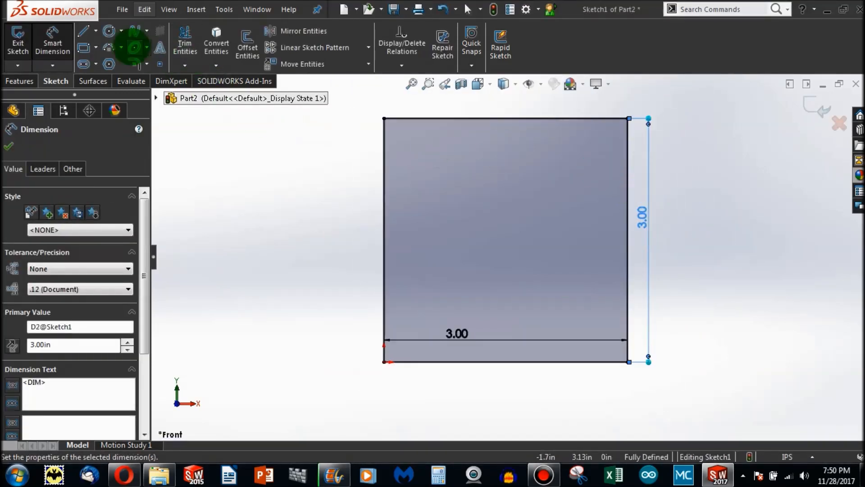
Sketch a circle inside the square, near its right edge and slightly above mid-height.
click(108, 30)
click(566, 227)
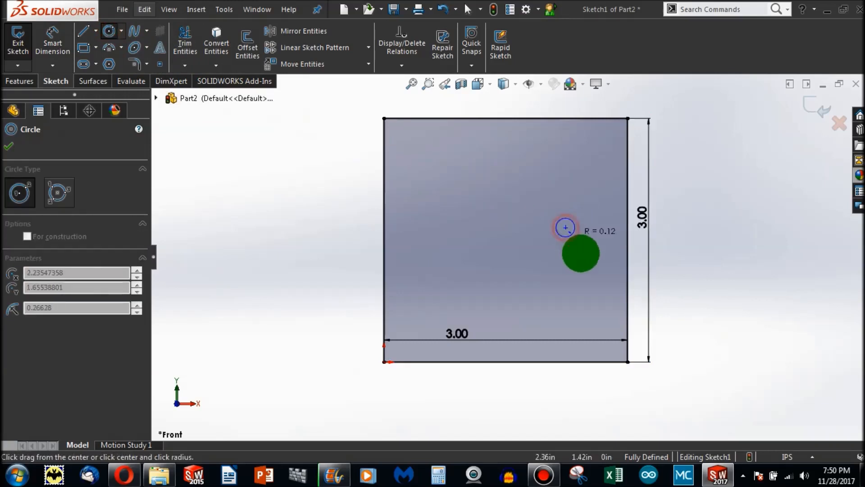
click(584, 251)
Dimension the circle's centre to the square's right edge at 0.75 in.
click(55, 38)
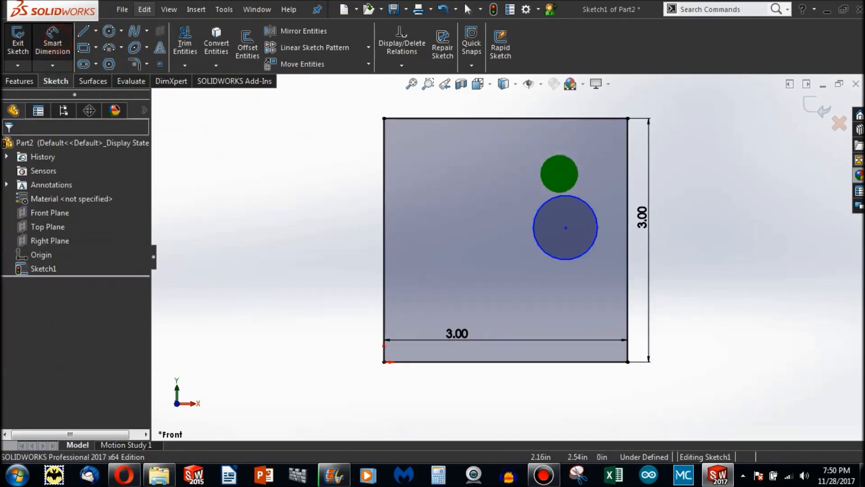
click(566, 227)
click(626, 219)
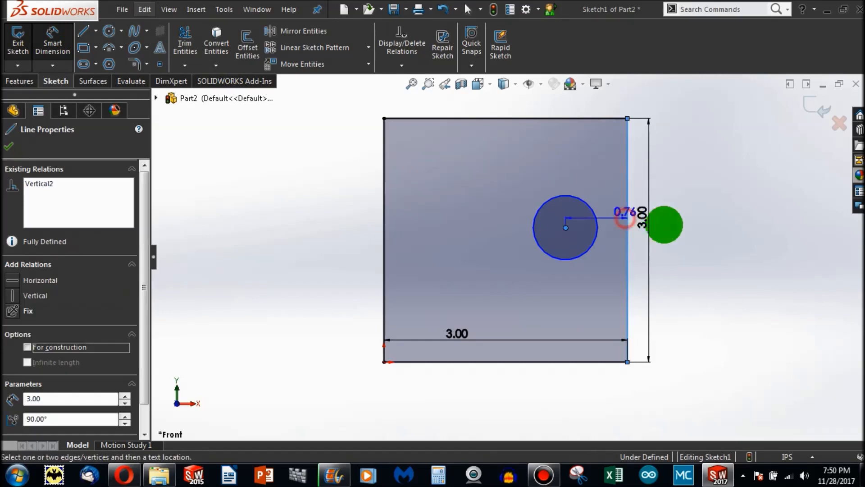
click(714, 240)
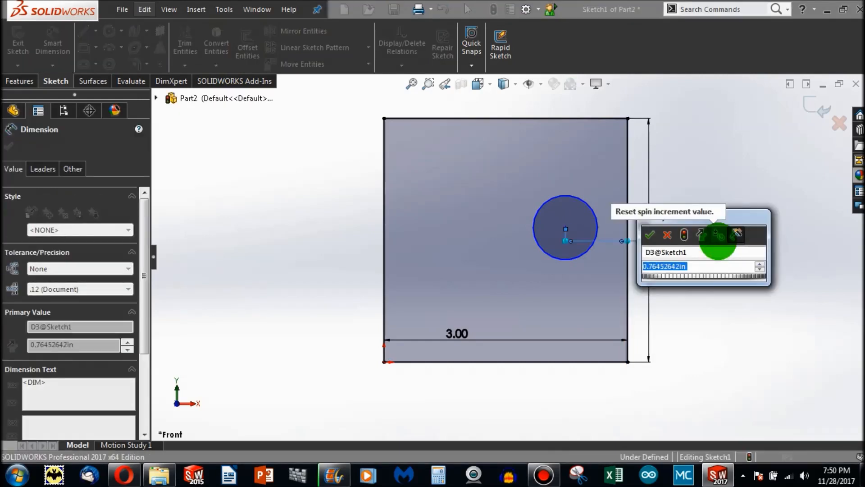
text(0.75)
key(Return)
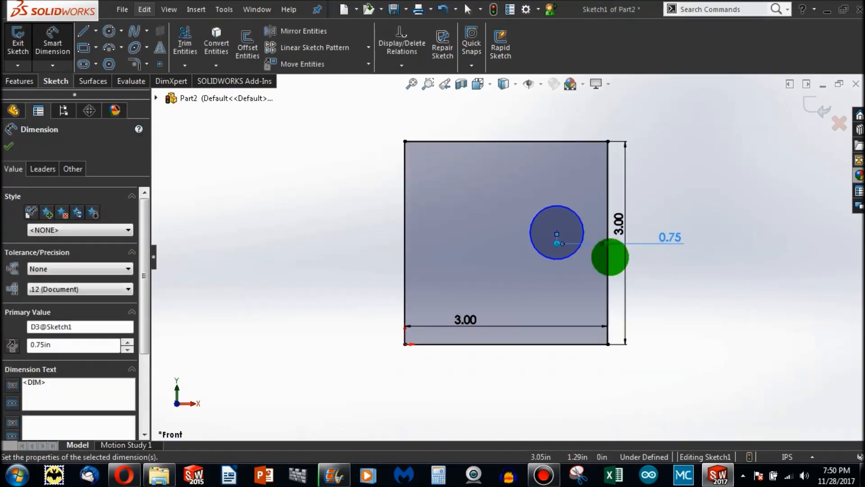
Dimension the circle's diameter to 1 in.
click(573, 208)
click(587, 190)
text(1)
key(Return)
key(Escape)
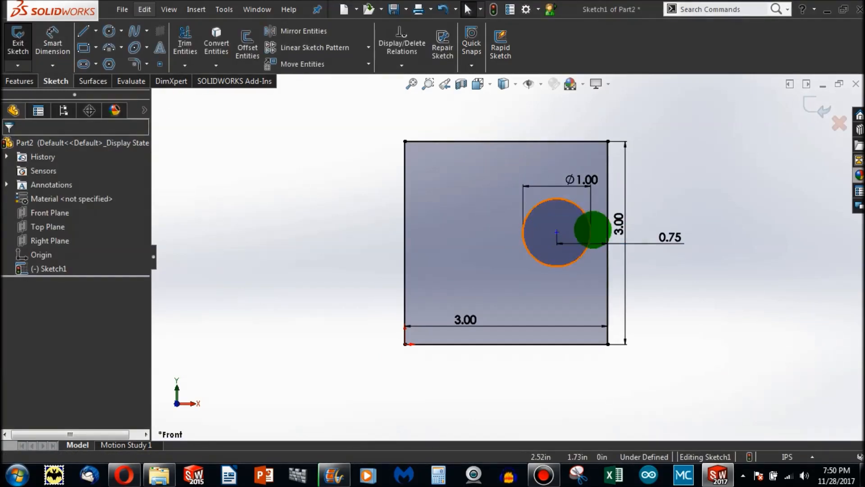
Add a horizontal relation between the circle's centre and the midpoint of the square's right edge.
right_click(607, 225)
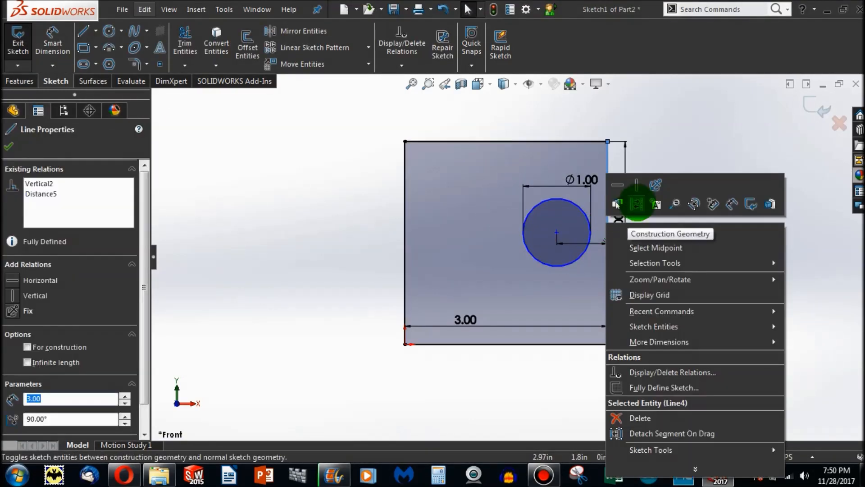
click(651, 247)
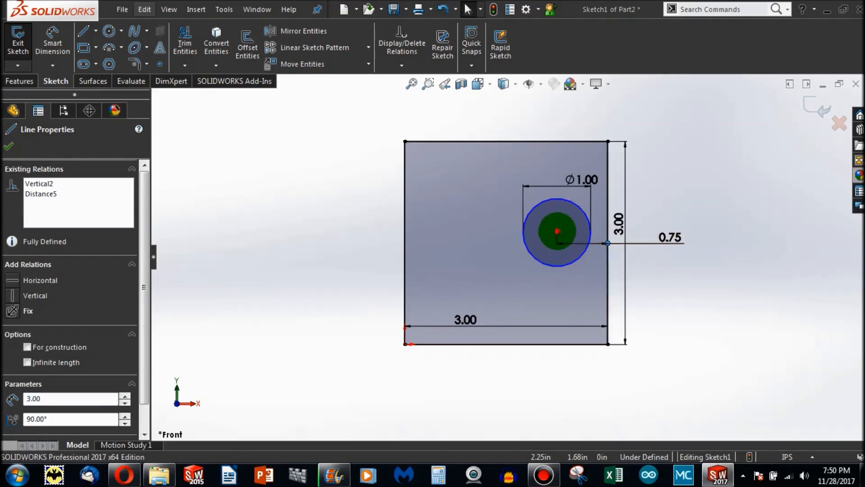
ctrl+click(557, 231)
click(14, 352)
click(288, 238)
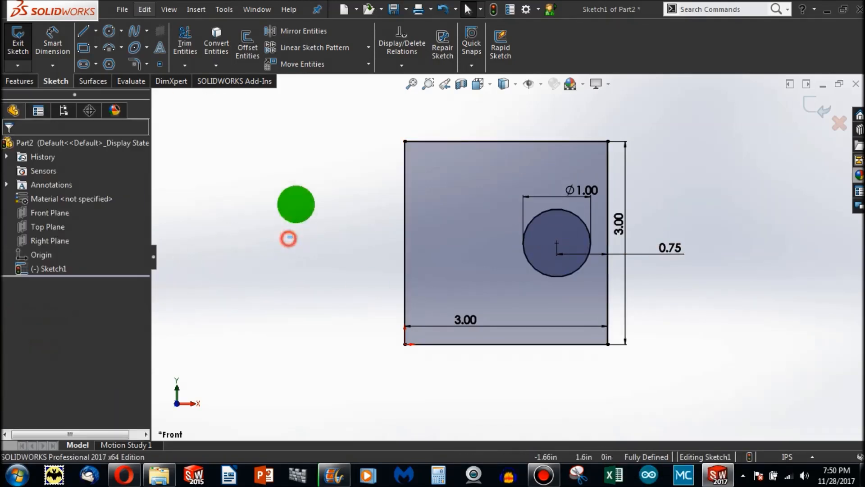
Extrude the square with its circular hole as a 1 in blind boss.
click(17, 81)
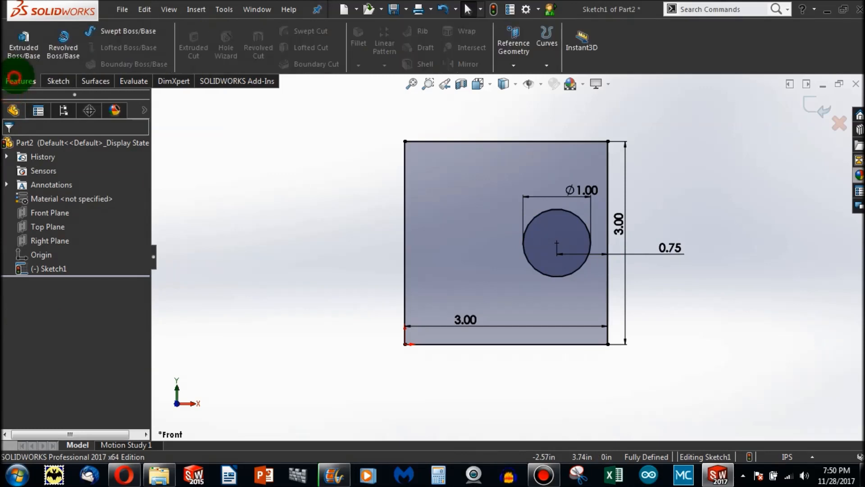
click(25, 48)
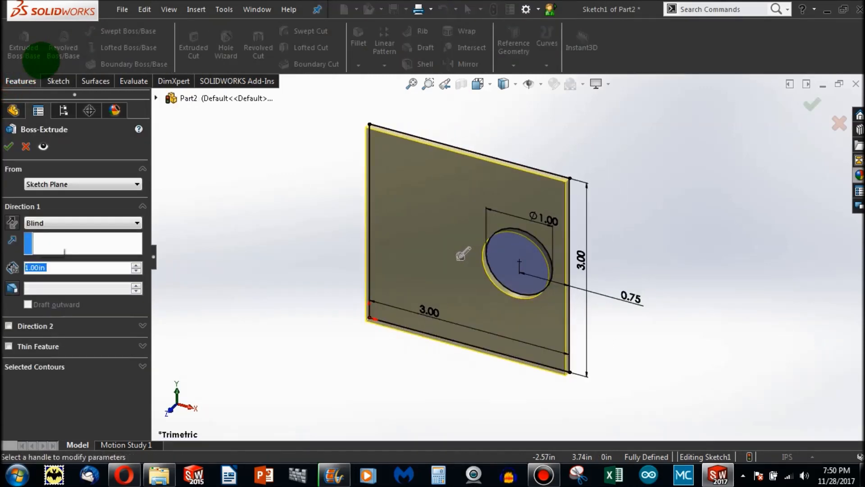
text(1)
key(Return)
click(9, 146)
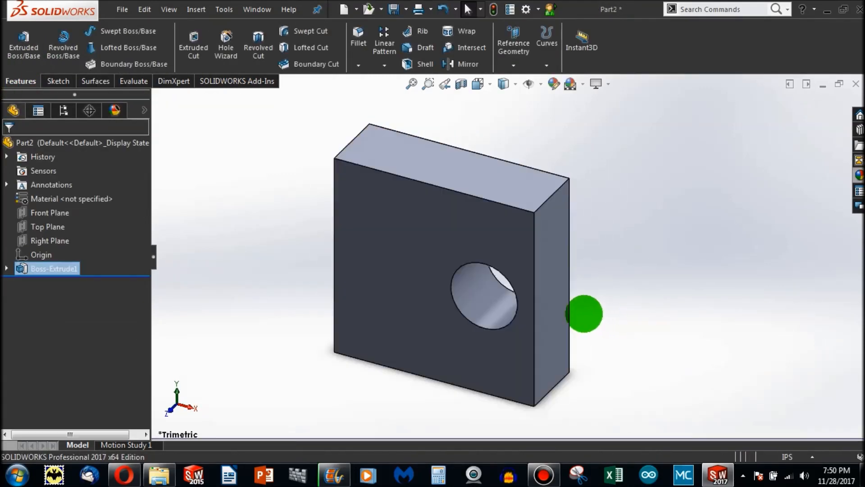
Reopen the extrusion's sketch and set the distance from the circle's centre to the square's right edge to 0.5 in.
scroll(488, 301, down, 2)
scroll(488, 301, down, 2)
click(487, 286)
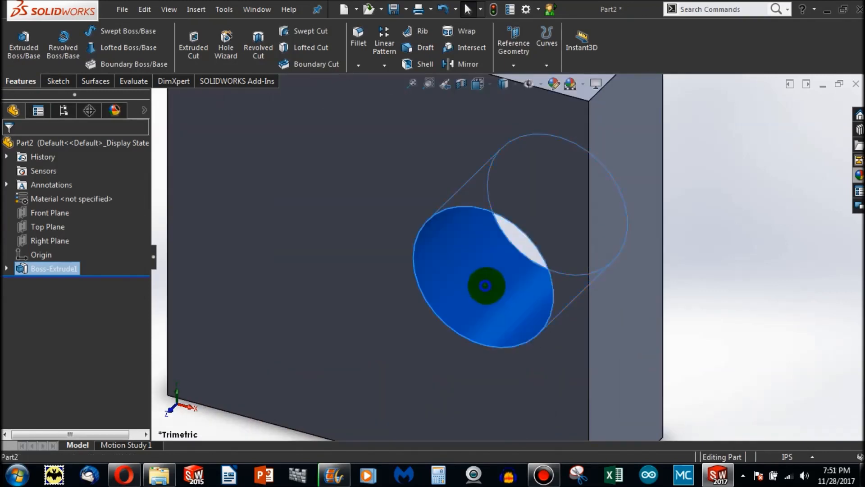
right_click(483, 155)
click(514, 165)
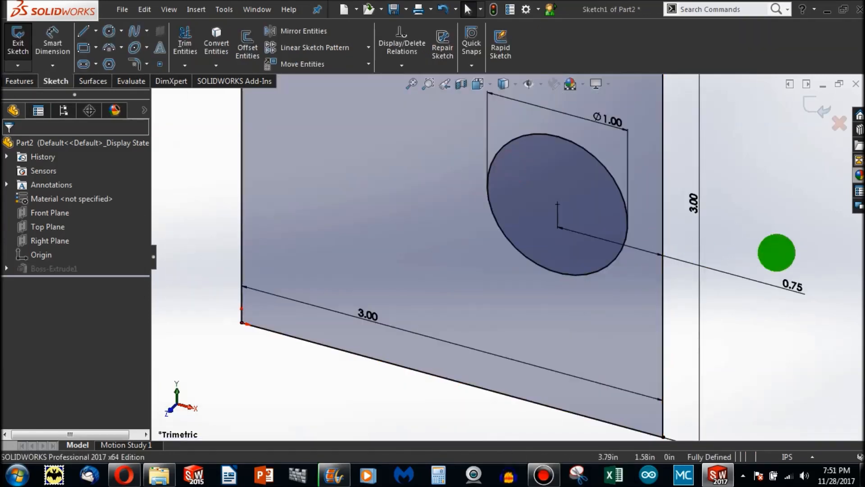
double_click(798, 285)
text(0.5)
key(Return)
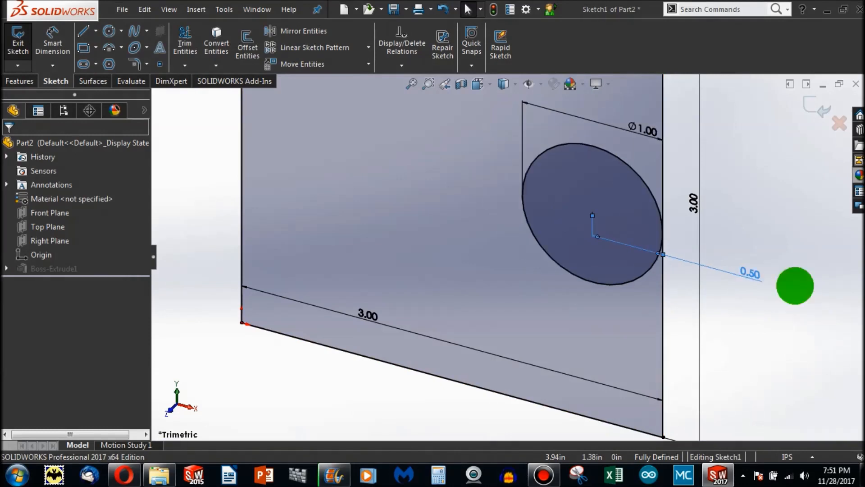
Examine up close how the circle meets the square's right edge in the sketch.
scroll(657, 258, up, 2)
scroll(571, 259, down, 5)
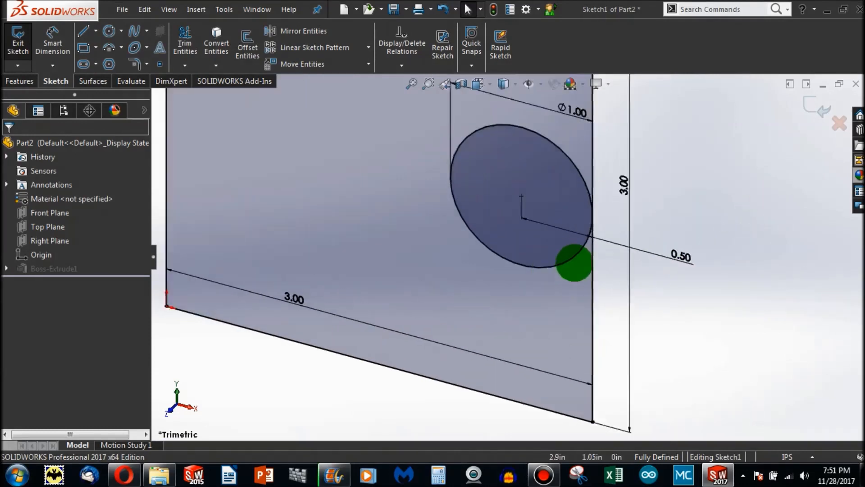
scroll(592, 176, down, 1)
middle_drag(593, 176, 635, 2)
scroll(618, 164, up, 4)
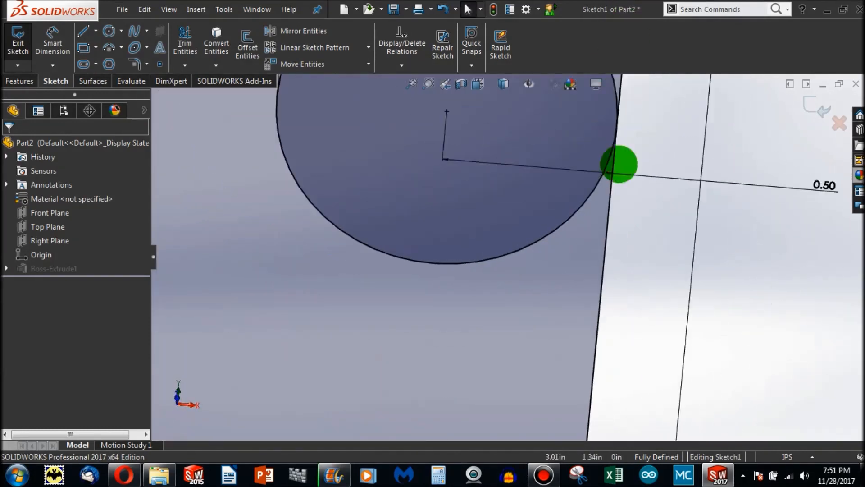
scroll(590, 115, down, 2)
scroll(590, 115, down, 5)
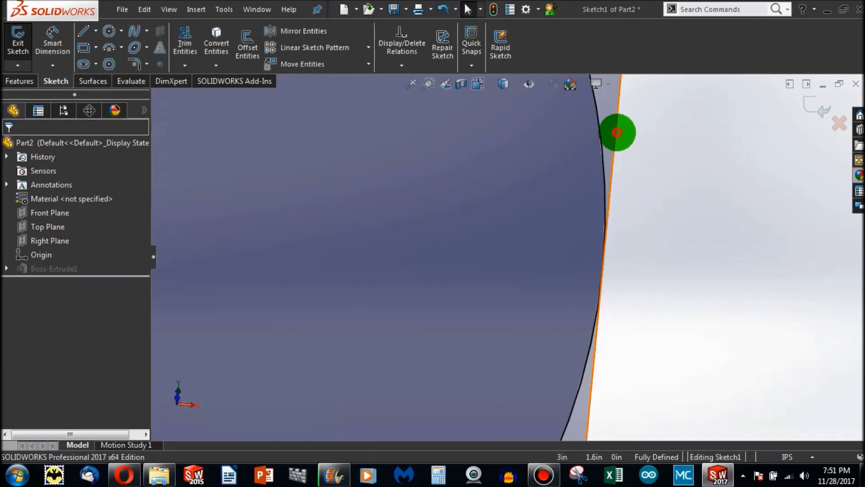
click(617, 132)
scroll(659, 263, up, 5)
click(657, 234)
scroll(656, 234, up, 3)
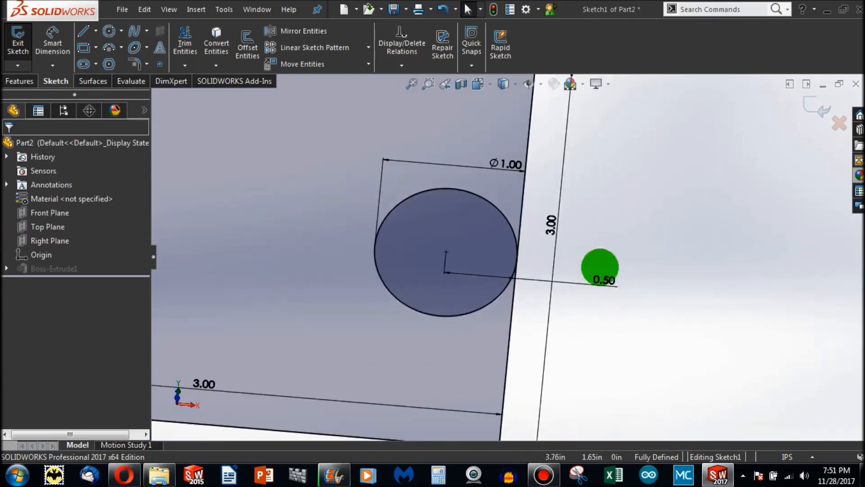
scroll(598, 267, up, 3)
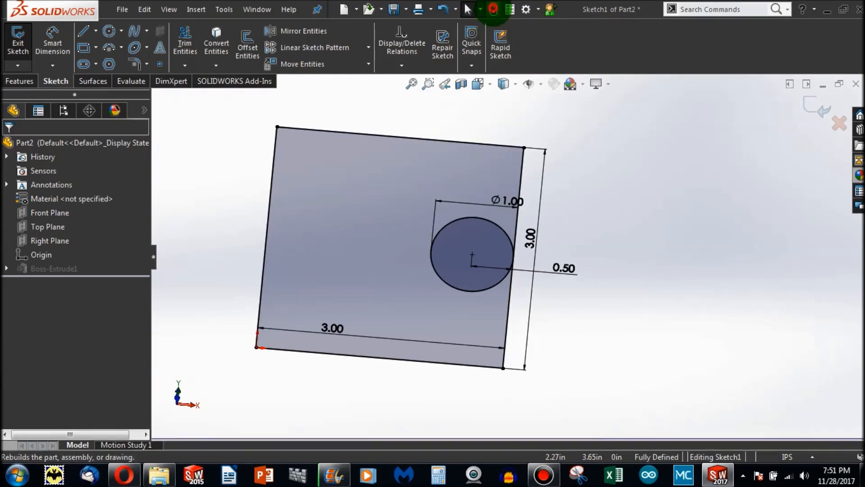
Rebuild the part from the edited sketch, choosing to exit the sketch and rebuild anyway.
click(493, 9)
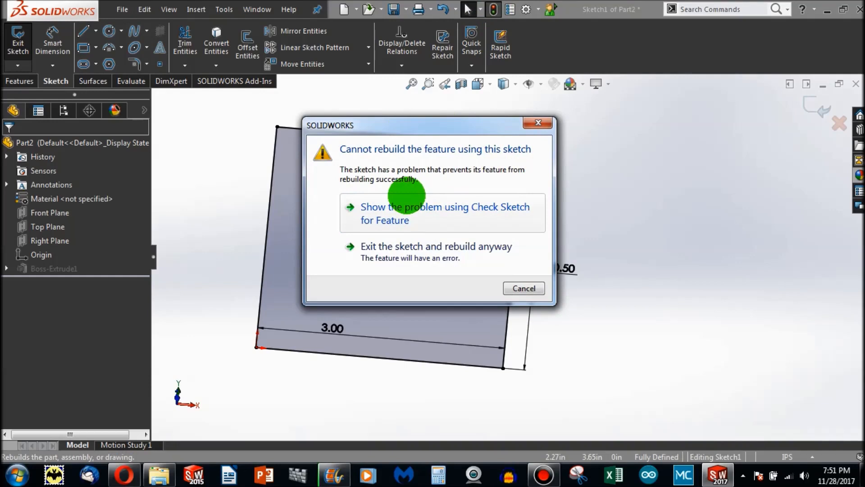
click(528, 284)
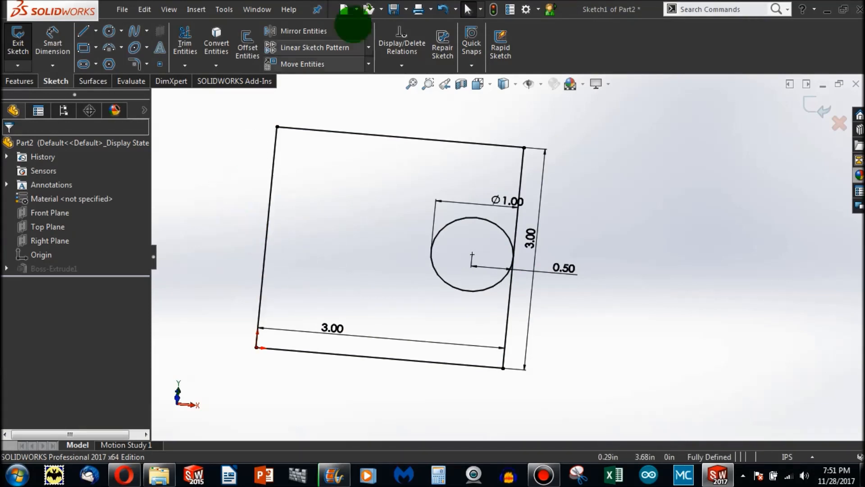
click(493, 9)
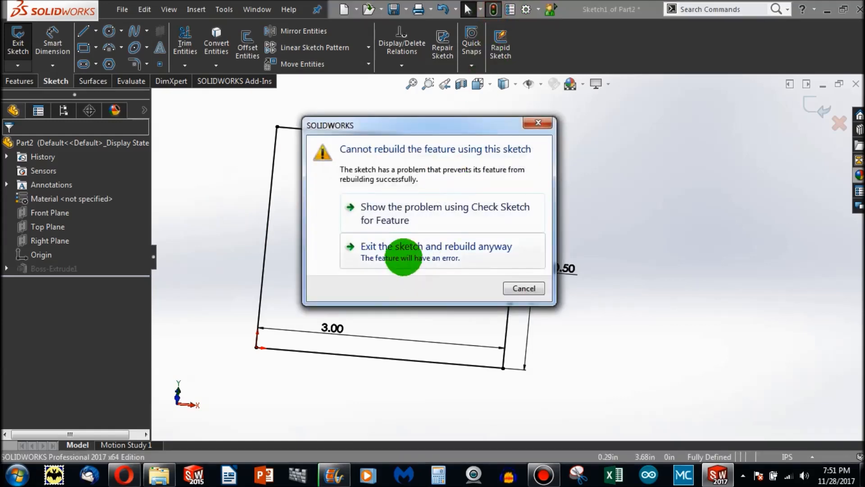
click(404, 257)
click(657, 342)
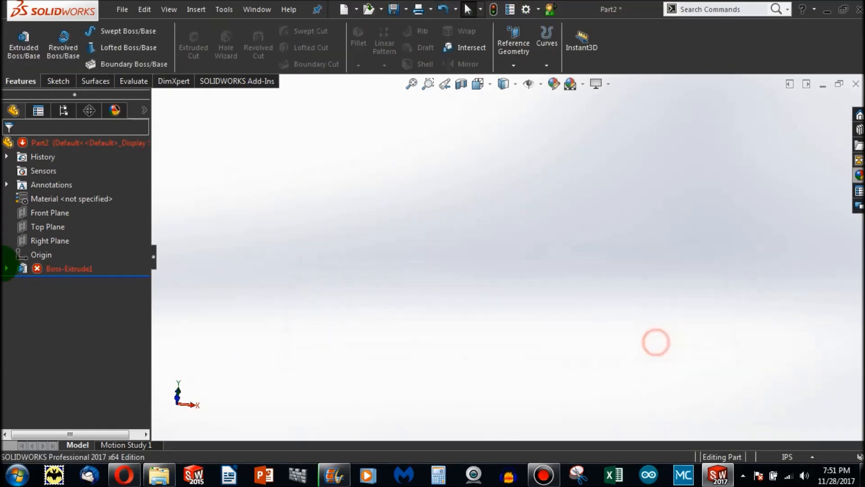
Delete the block's extrusion while keeping its sketch, and reopen that sketch for editing.
right_click(79, 267)
click(113, 304)
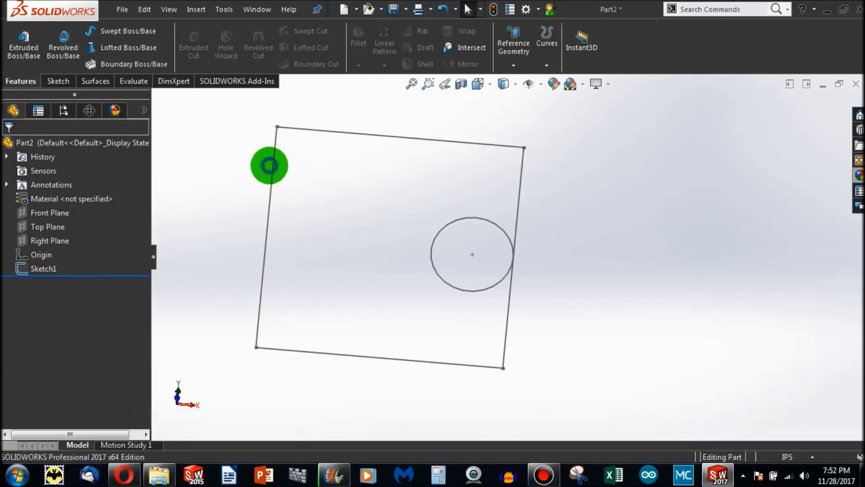
right_click(270, 165)
click(219, 259)
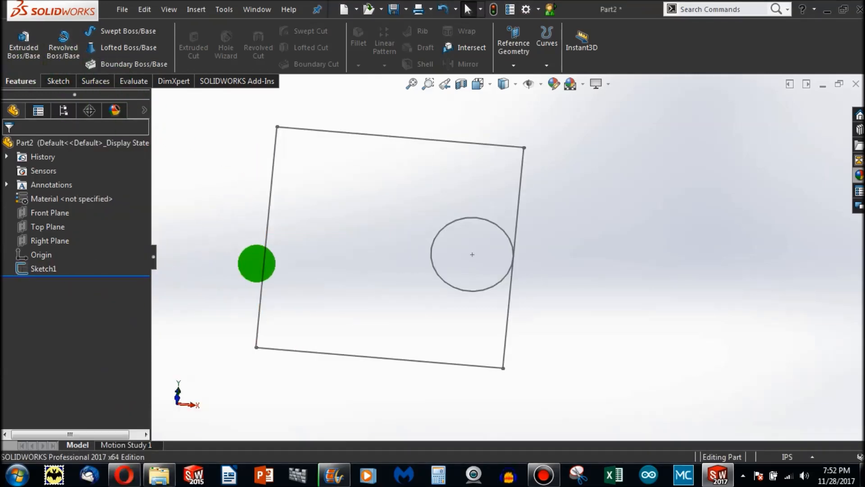
right_click(264, 260)
click(272, 227)
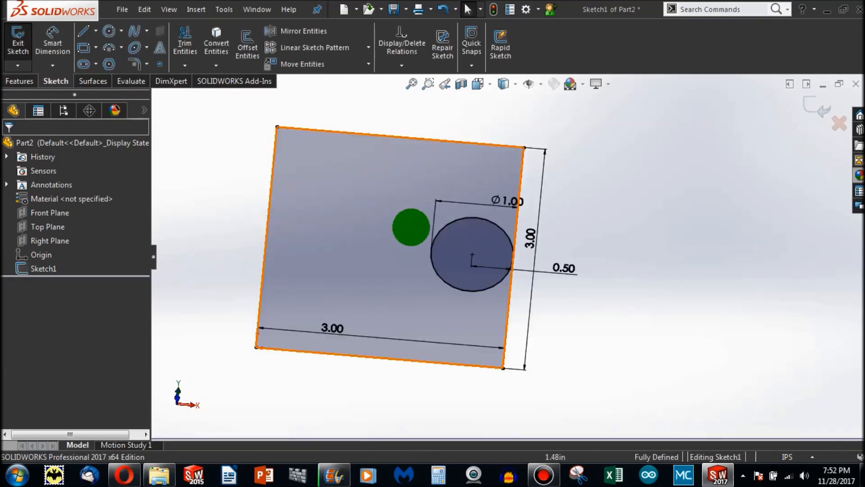
Try to extrude the region between the square and the circle as a 1 in blind boss.
scroll(456, 265, down, 3)
click(17, 80)
click(23, 43)
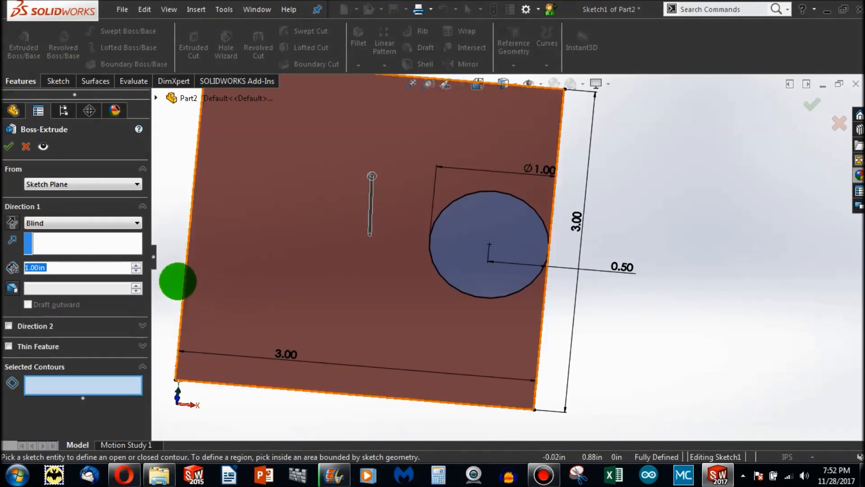
click(391, 248)
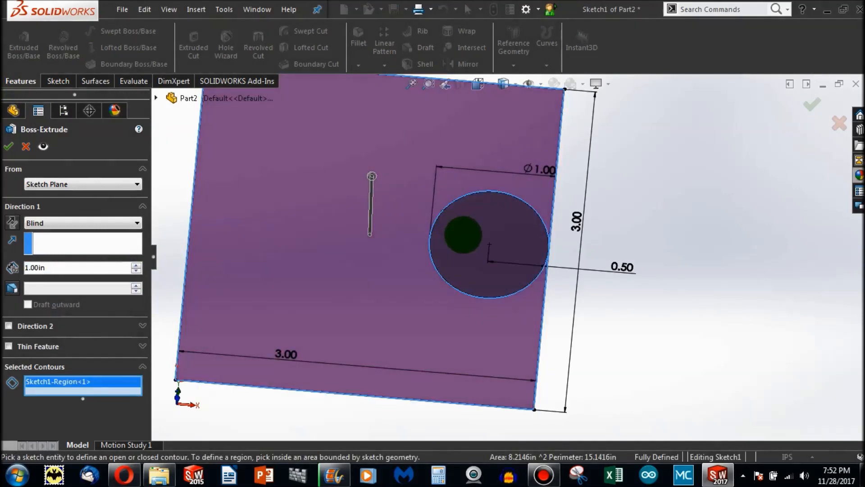
click(8, 146)
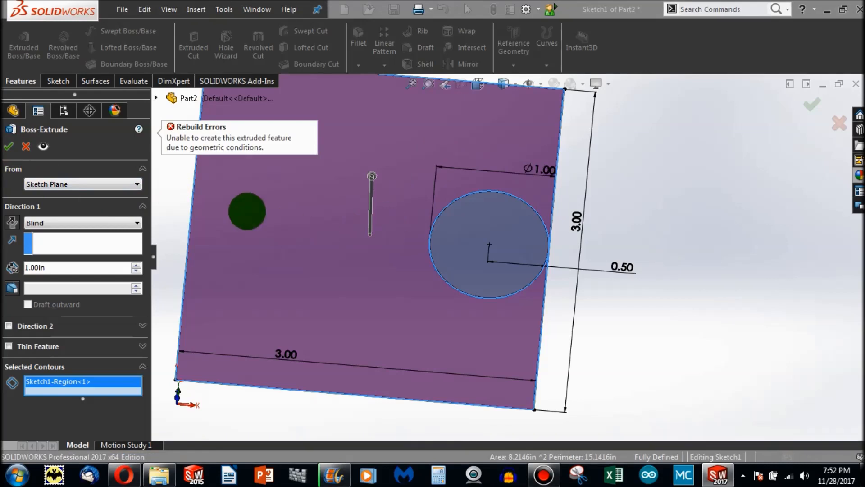
click(26, 146)
Inspect the contact point between the circle and the square's right edge, including the edge's relations and the centre's offset dimension.
scroll(531, 207, up, 3)
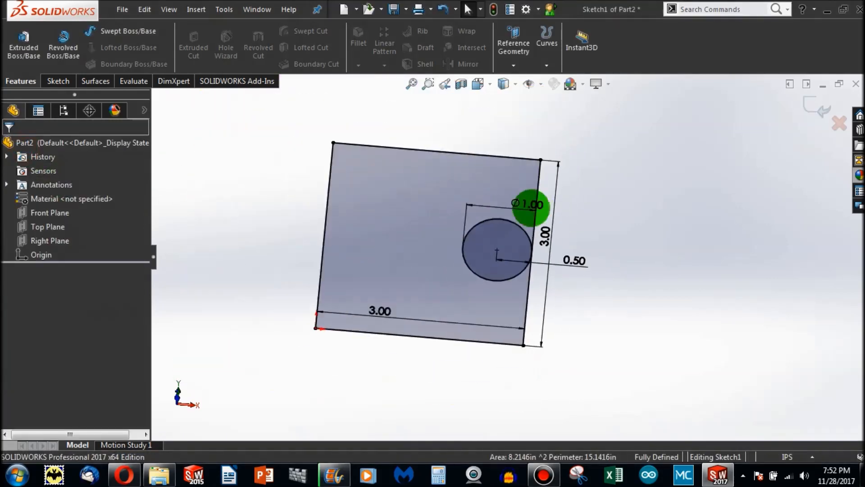
scroll(531, 207, down, 6)
scroll(535, 309, up, 3)
scroll(535, 290, down, 6)
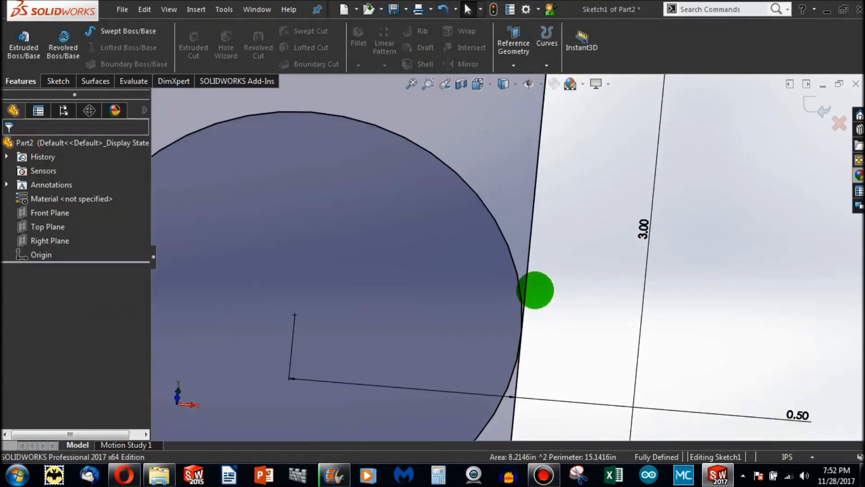
click(503, 149)
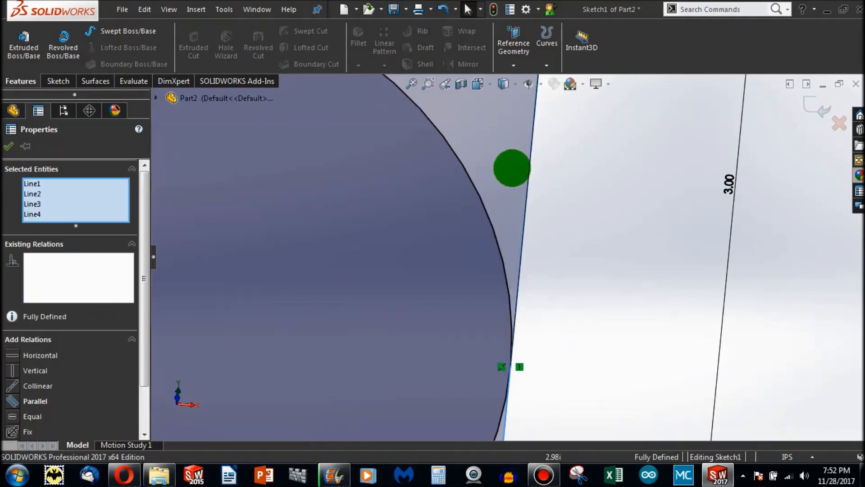
scroll(487, 155, up, 2)
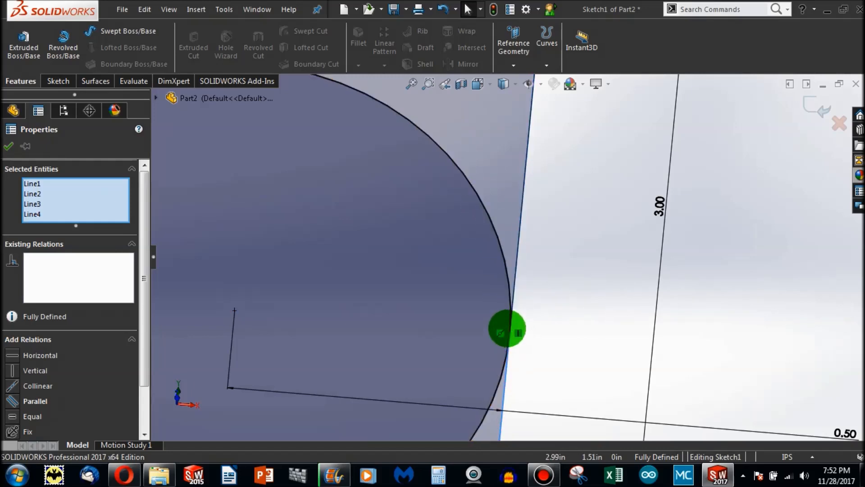
scroll(507, 327, down, 3)
scroll(511, 312, down, 2)
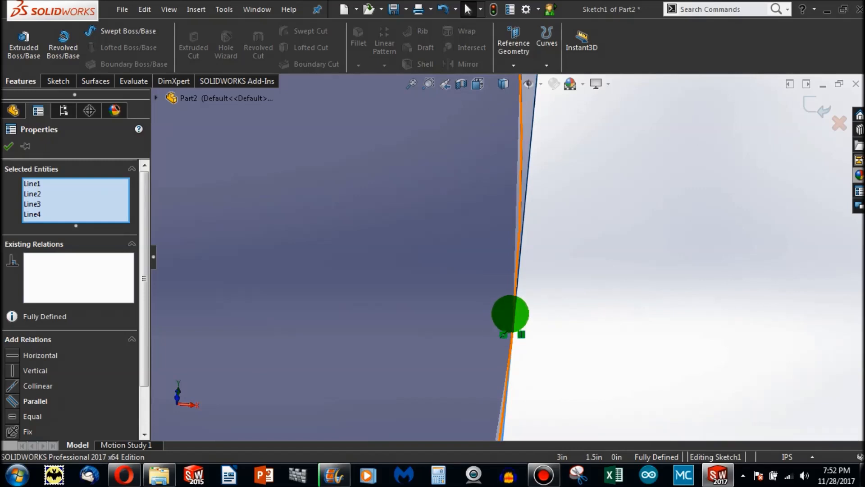
scroll(511, 314, up, 5)
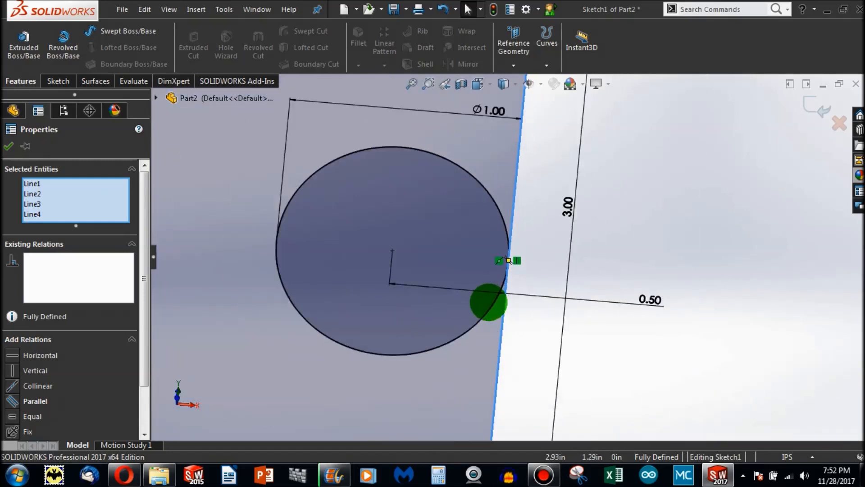
scroll(508, 260, up, 4)
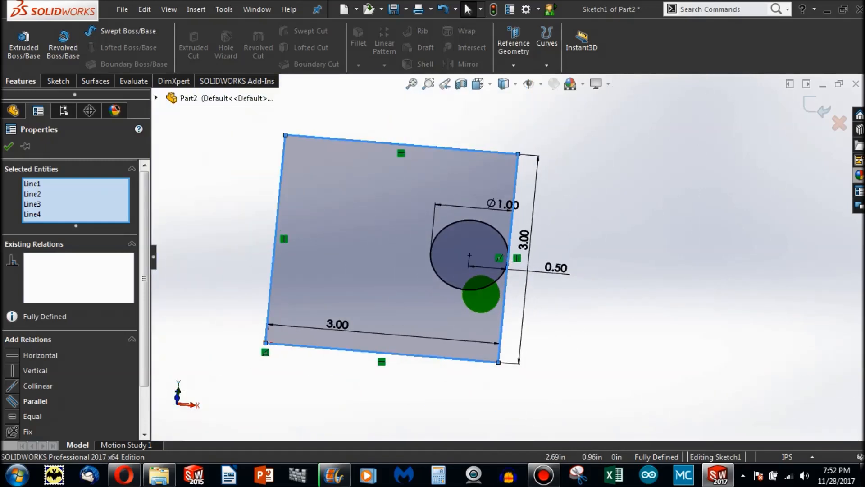
click(556, 267)
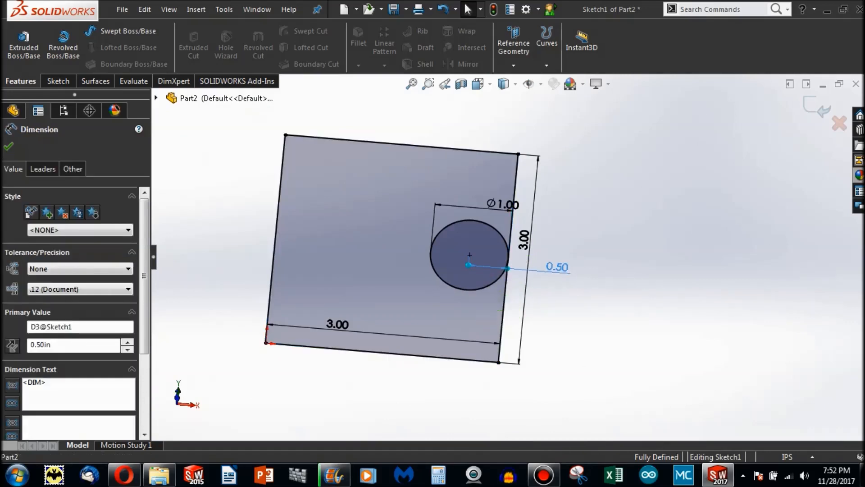
key(Escape)
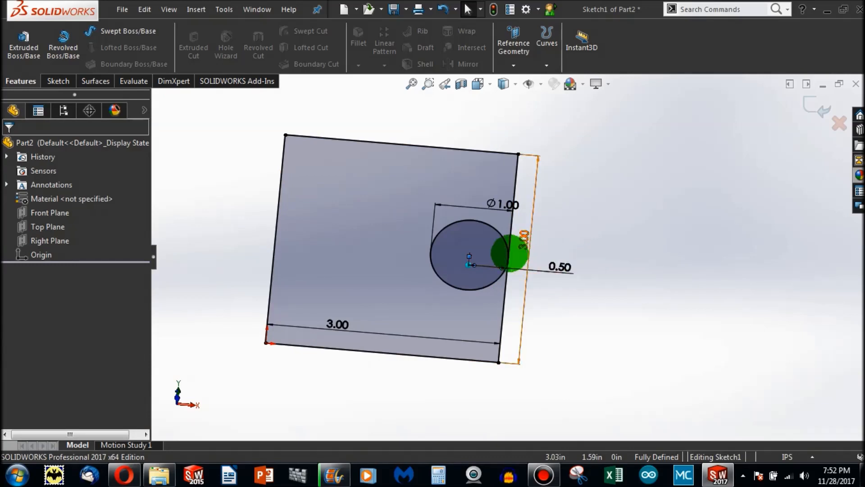
click(583, 219)
scroll(497, 251, down, 6)
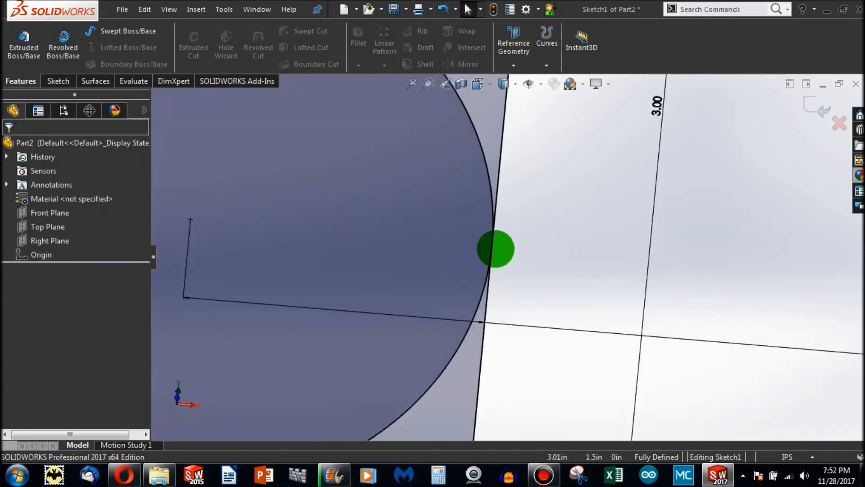
Reopen the sketch of the square with the tangent circle and extrude it as a 1 in blind boss.
scroll(496, 249, down, 4)
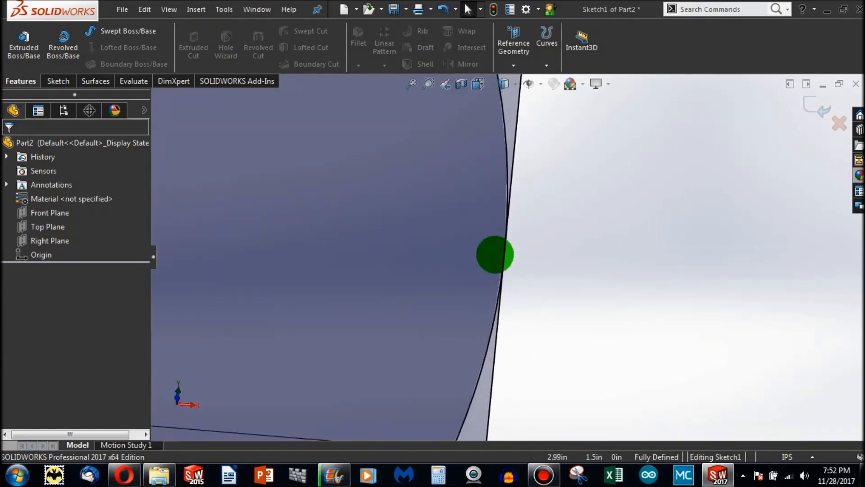
scroll(496, 252, up, 10)
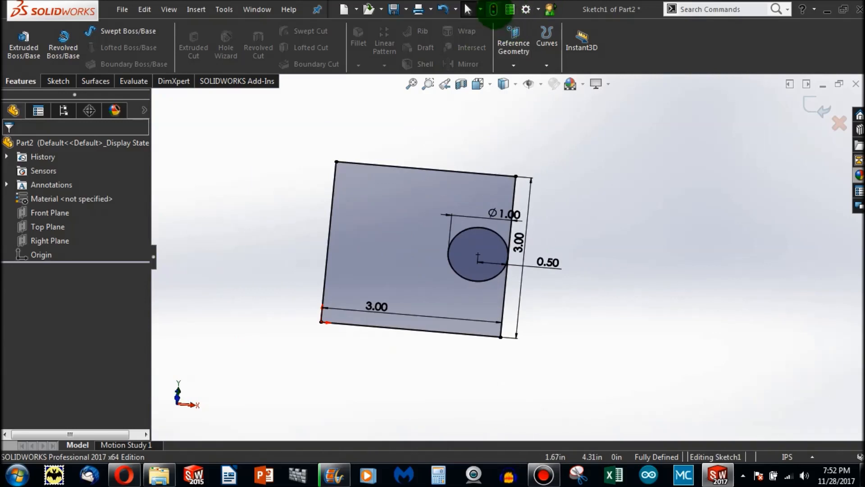
click(494, 9)
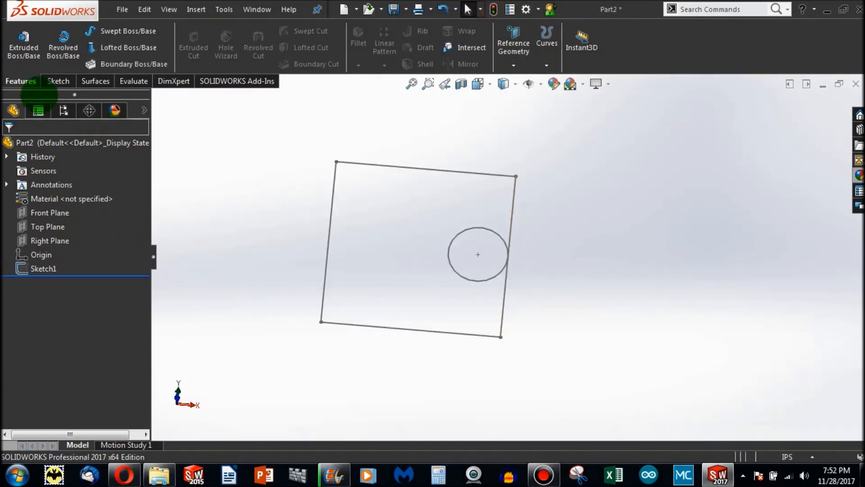
right_click(379, 164)
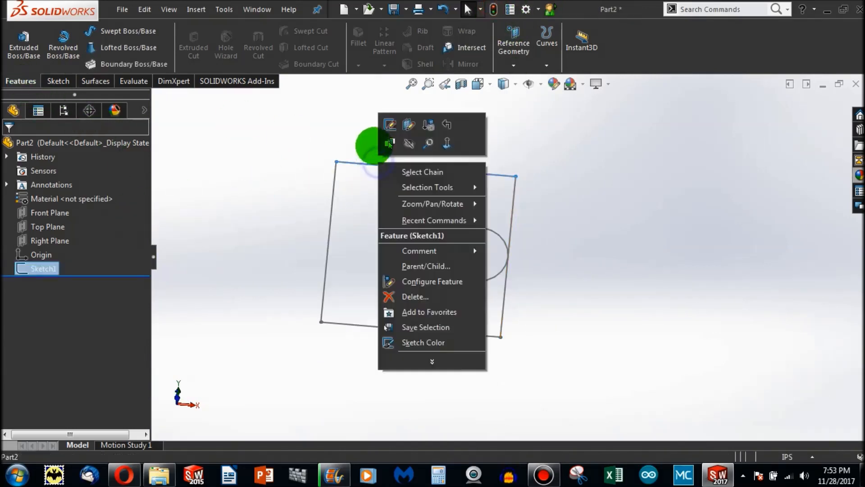
click(390, 126)
click(29, 83)
click(24, 45)
click(11, 145)
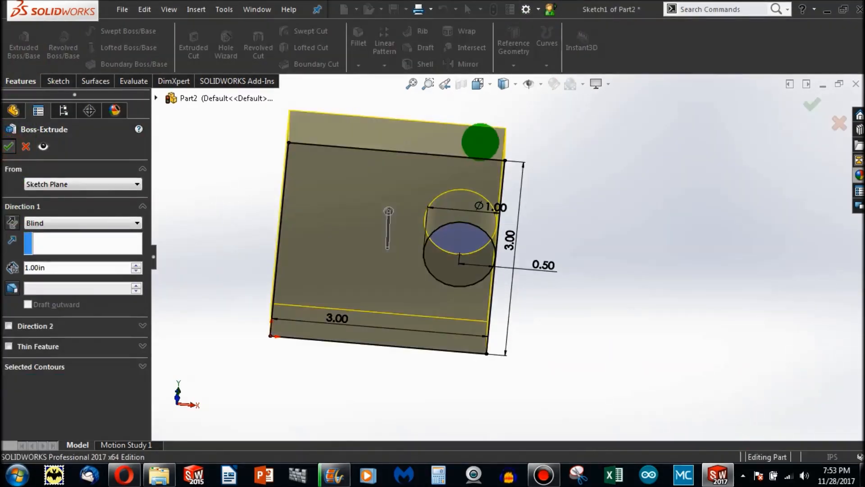
Examine the extruded block where the circular hole meets the inner face of its right side.
scroll(486, 203, down, 10)
scroll(507, 177, down, 3)
click(404, 296)
click(672, 203)
middle_drag(577, 240, 608, 243)
scroll(608, 243, up, 12)
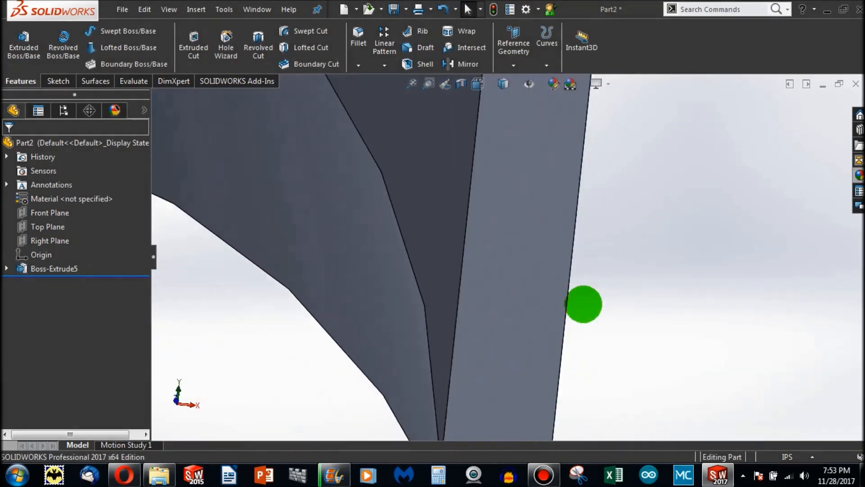
scroll(435, 260, down, 3)
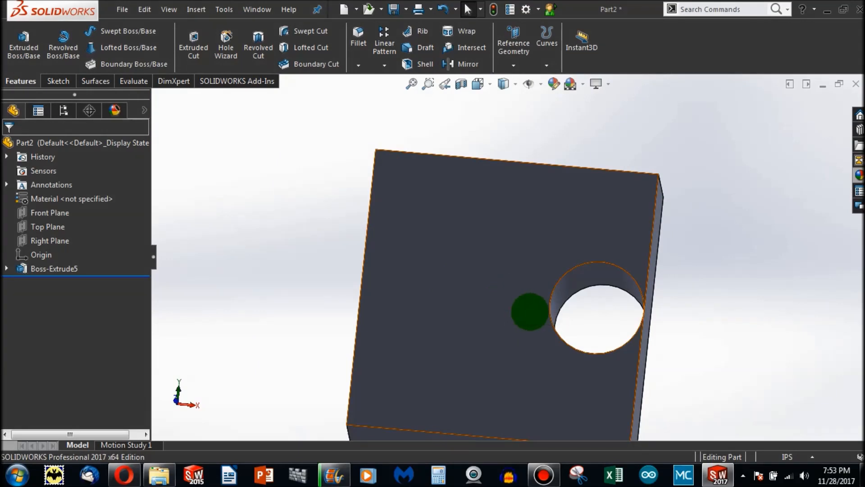
middle_drag(530, 311, 547, 239)
Reopen the boss's sketch and draw a rectangle about 1 in by 0.6 in, starting at the square's lower-right corner.
right_click(546, 240)
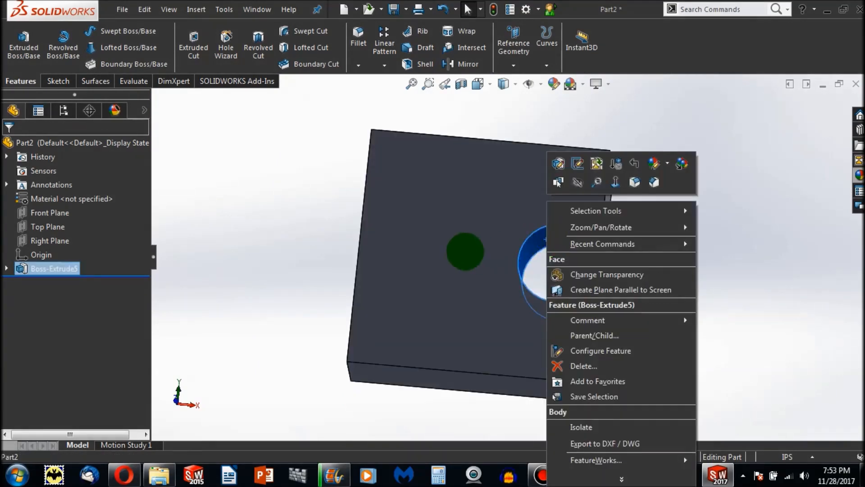
click(579, 163)
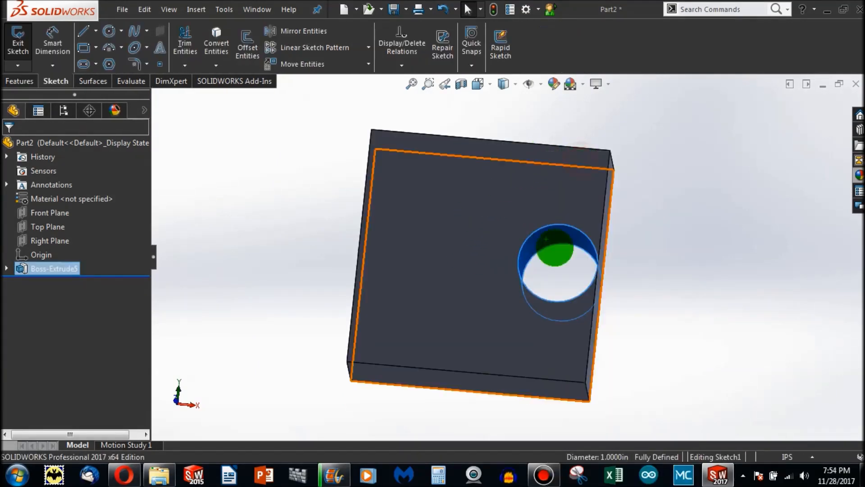
click(84, 45)
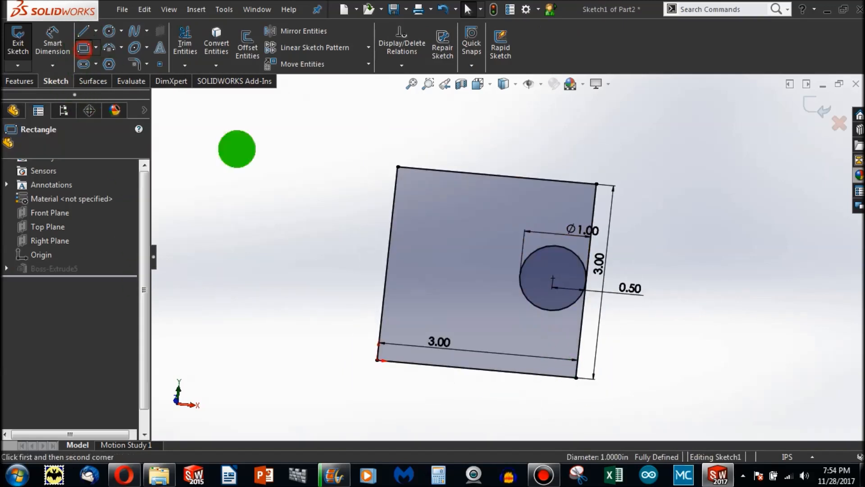
drag(576, 378, 639, 425)
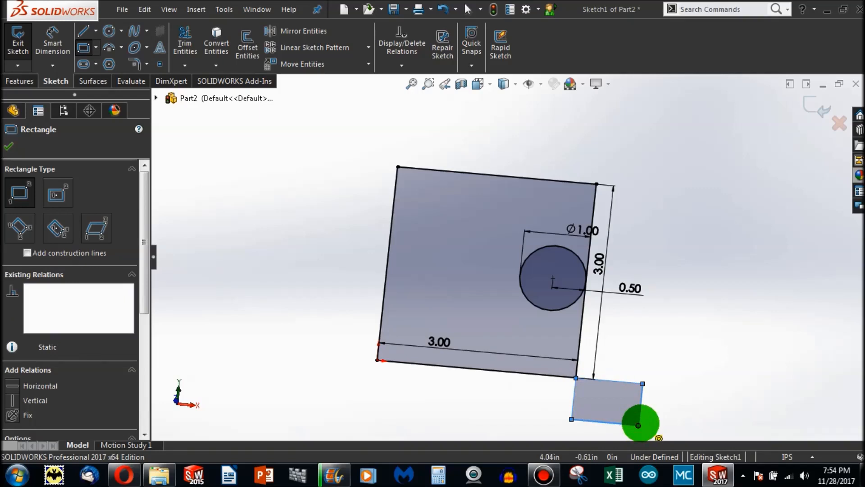
key(Escape)
Try to rebuild the part with the rectangle and the square sharing only a corner point, and cancel the rebuild.
scroll(601, 381, down, 4)
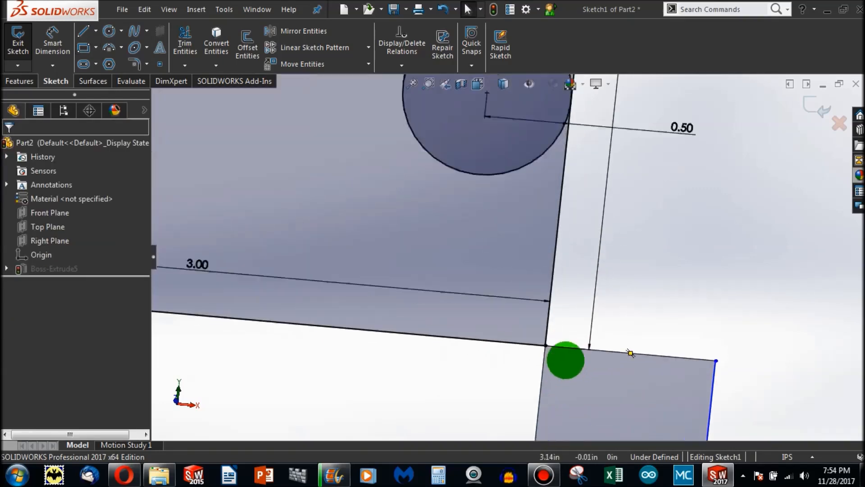
scroll(561, 363, down, 5)
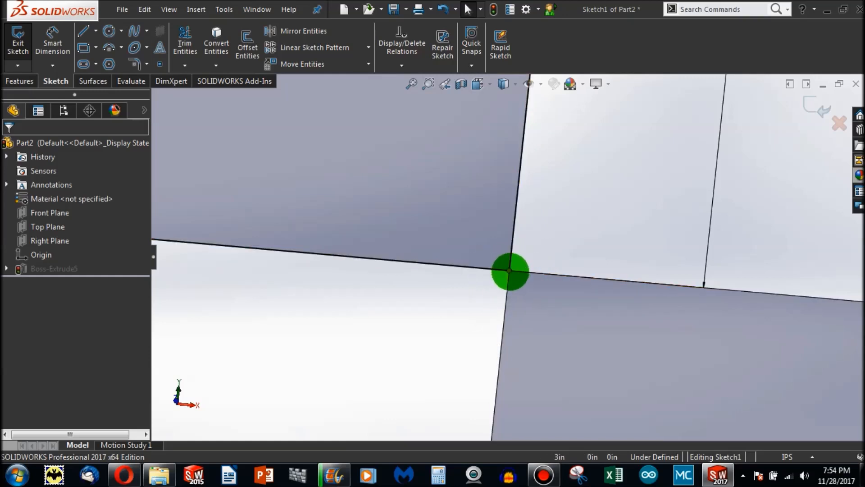
scroll(487, 358, up, 5)
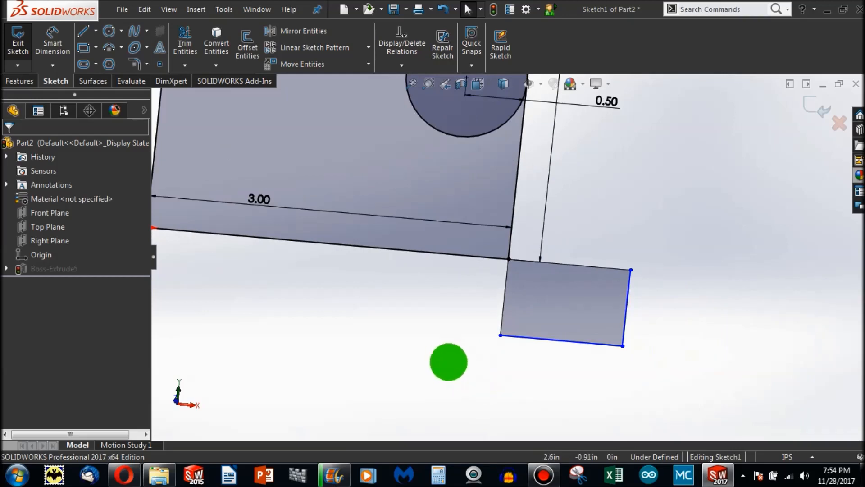
click(494, 9)
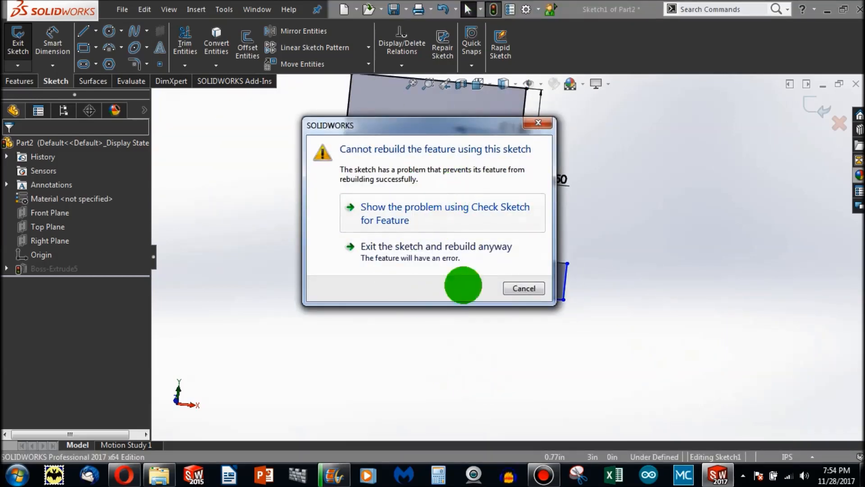
click(518, 286)
Delete the four lines of the small rectangle at the square's lower-right corner.
scroll(516, 264, down, 5)
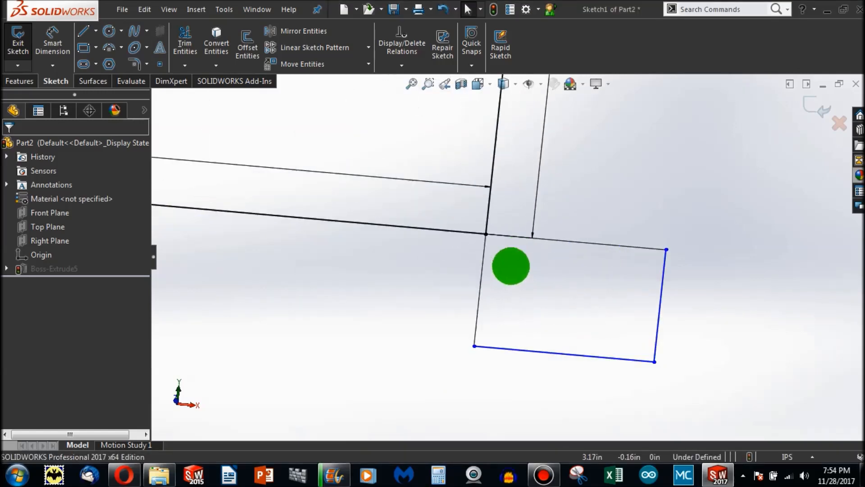
click(481, 276)
key(Delete)
click(518, 237)
key(Delete)
click(663, 270)
key(Delete)
click(604, 362)
key(Delete)
scroll(524, 358, up, 1)
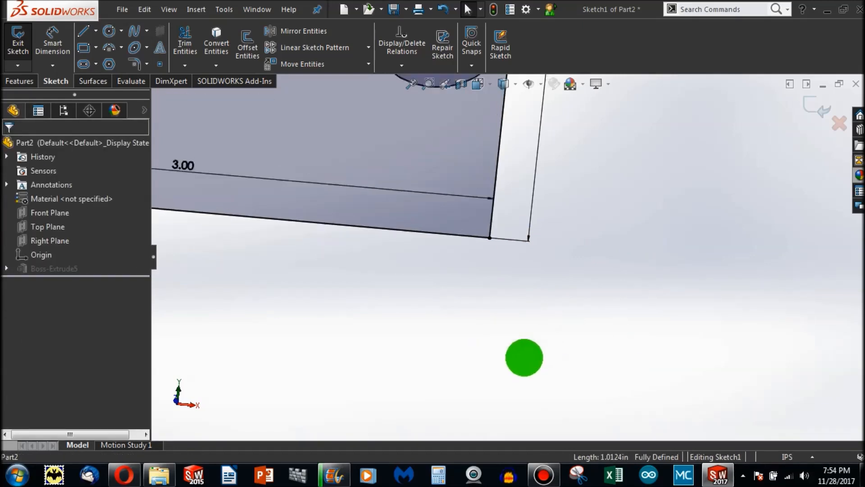
scroll(514, 315, up, 3)
scroll(504, 286, down, 2)
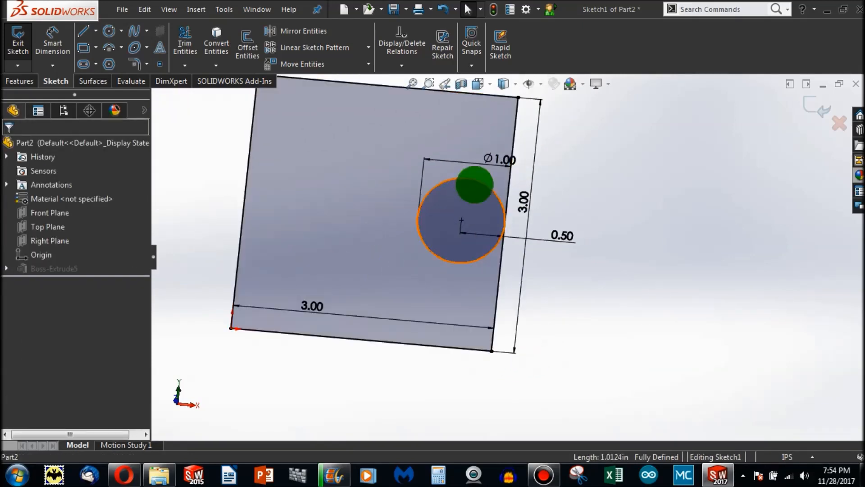
scroll(475, 184, down, 2)
click(602, 270)
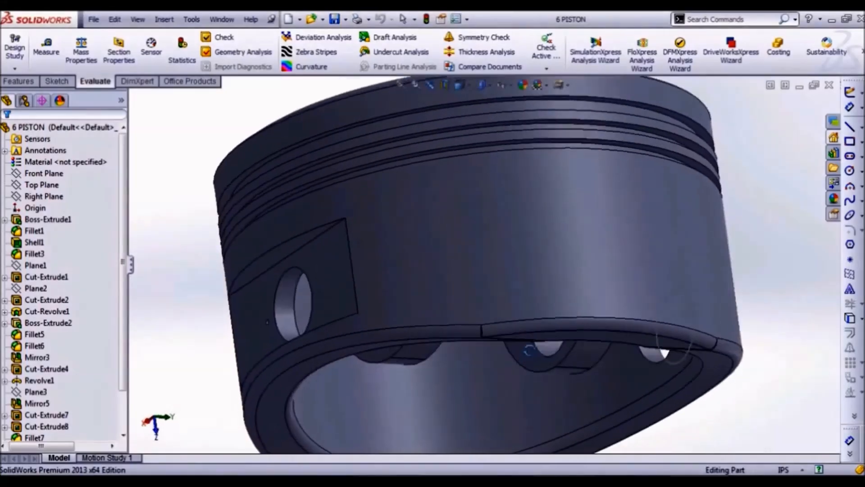
mouse_move(558, 284)
middle_down()
mouse_move(571, 301)
mouse_move(552, 310)
middle_up()
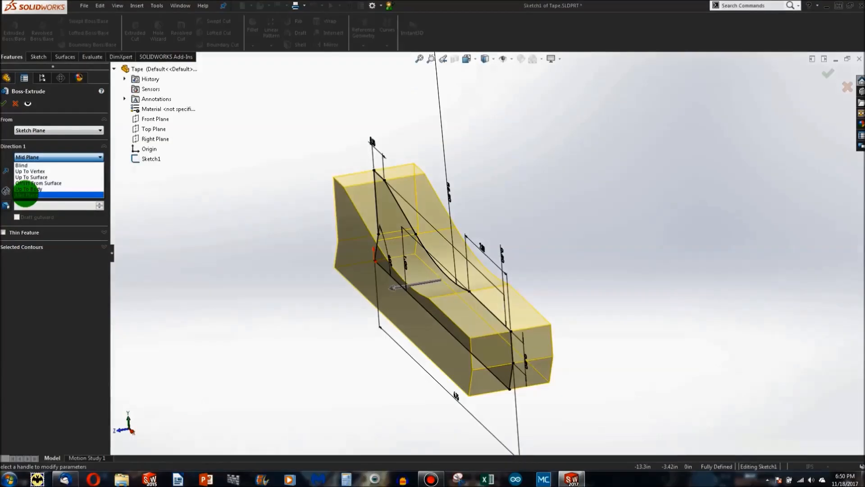
Extrude the Tape part's closed side profile using the Mid Plane end condition.
click(23, 188)
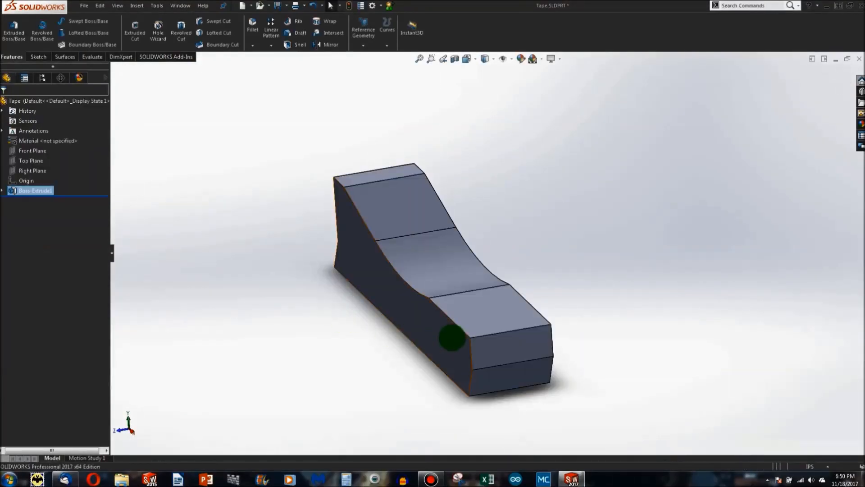
scroll(449, 290, down, 4)
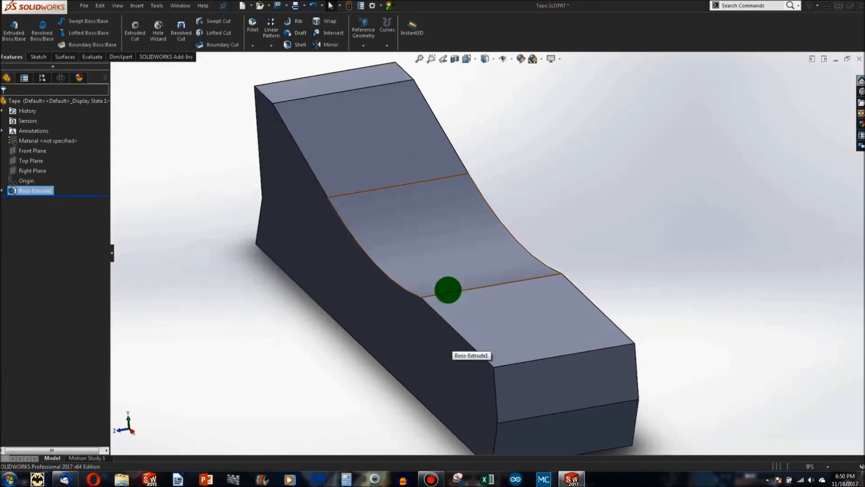
scroll(448, 290, up, 1)
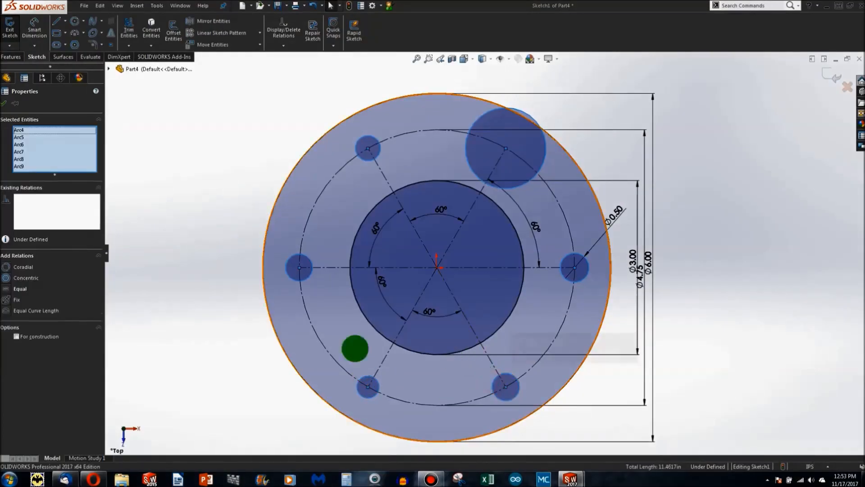
Add an Equal relation to the six small bolt-hole circles on the flange sketch.
click(7, 285)
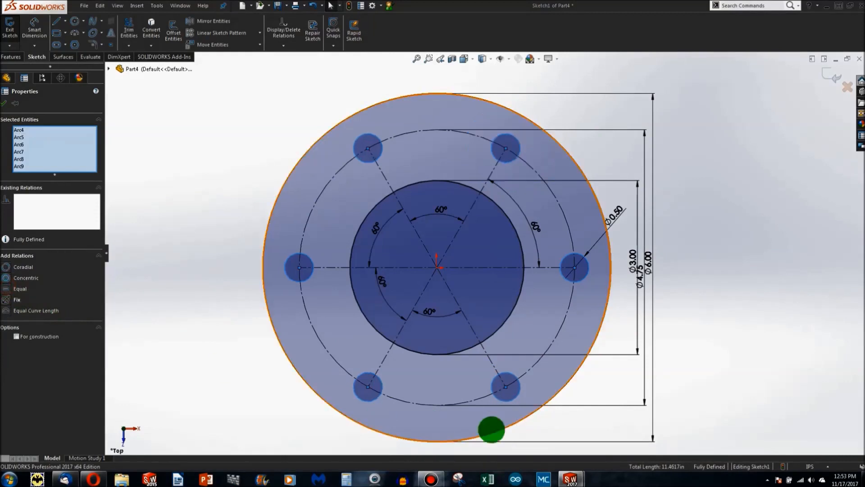
click(245, 361)
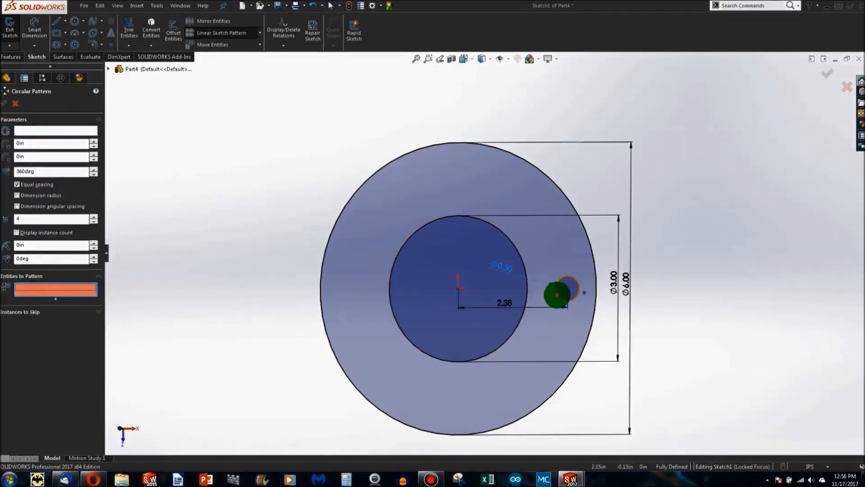
Choose the 0.50 in circle between the two large circles as the entity for the circular sketch pattern.
click(557, 295)
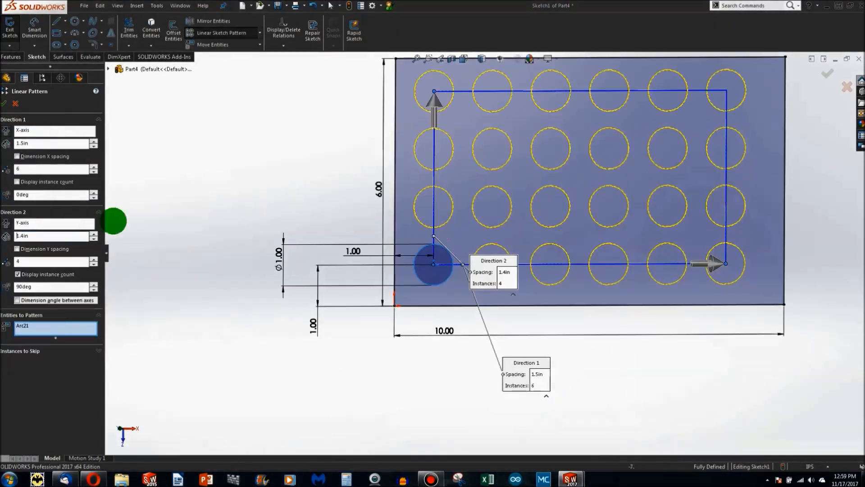
key(f)
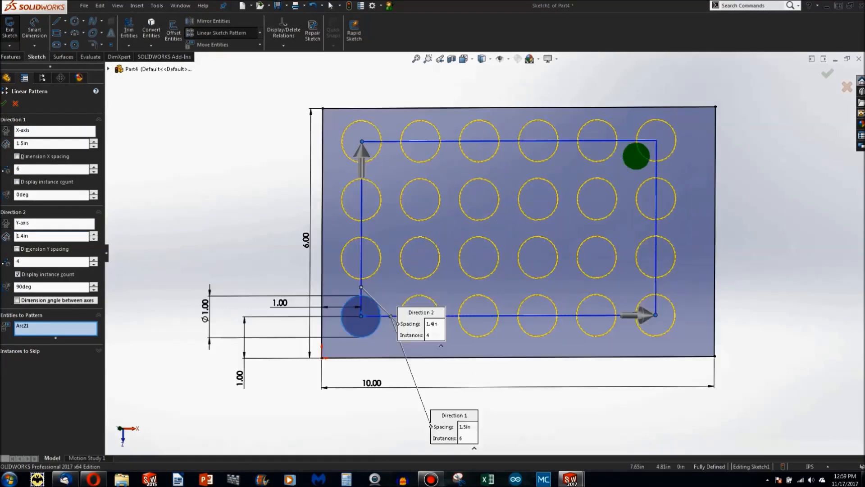
Revolve the 2.00 in circle 180 degrees around the vertical line.
text(18)
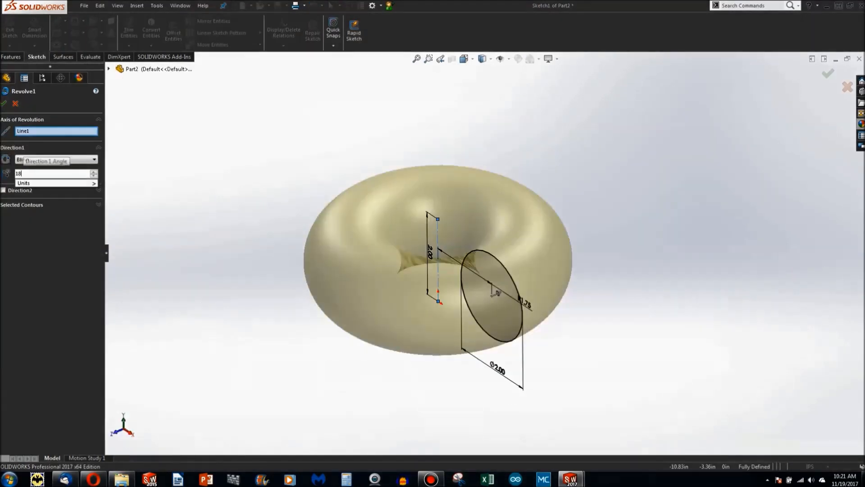
text(0)
key(Return)
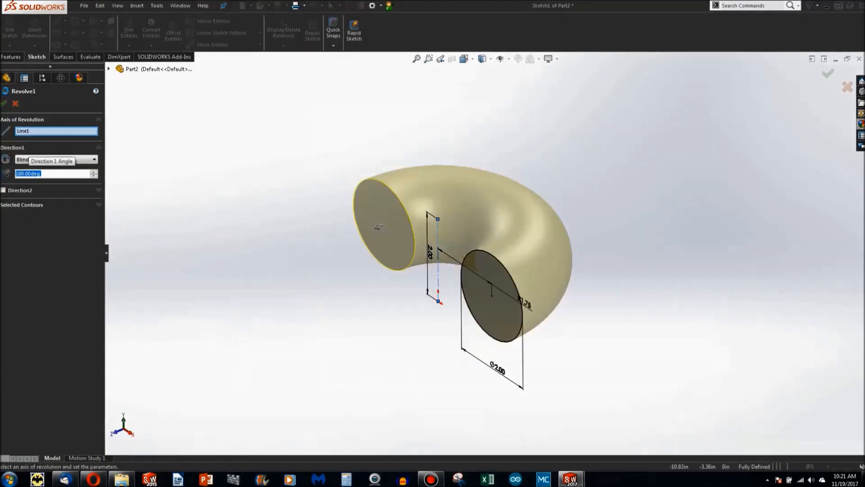
click(6, 103)
middle_drag(284, 170, 337, 130)
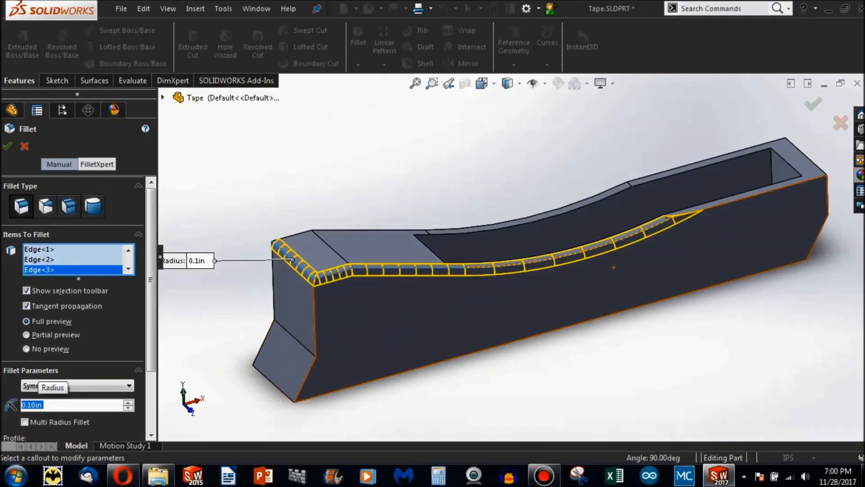
Add the cavity end's outer rim edges and the far side's straight and curved top edges to the 0.1 in fillet.
click(772, 189)
scroll(772, 190, down, 5)
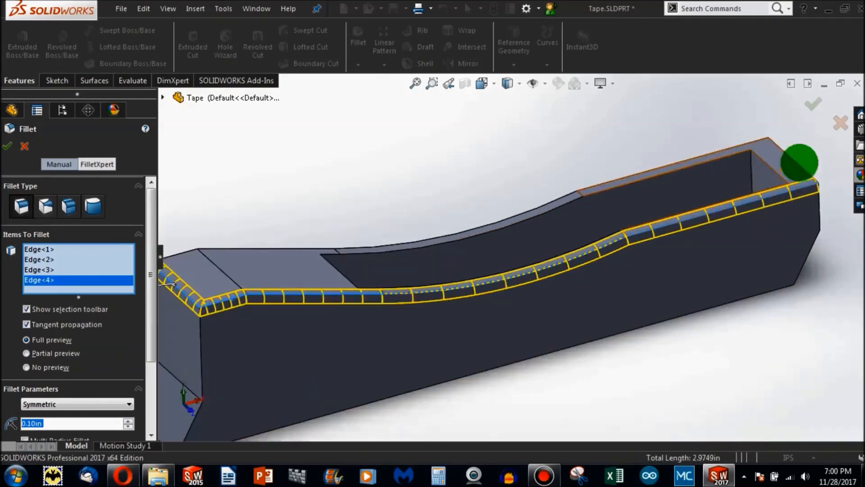
click(757, 193)
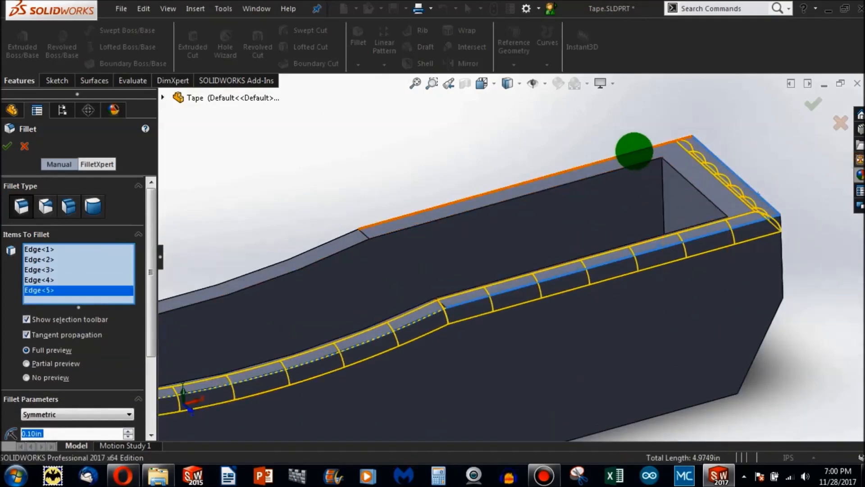
click(622, 150)
scroll(610, 166, up, 3)
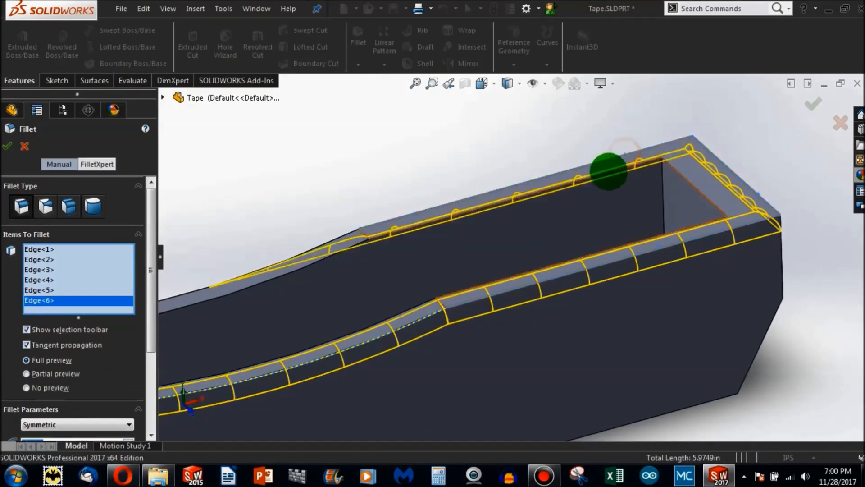
scroll(177, 333, down, 4)
click(451, 223)
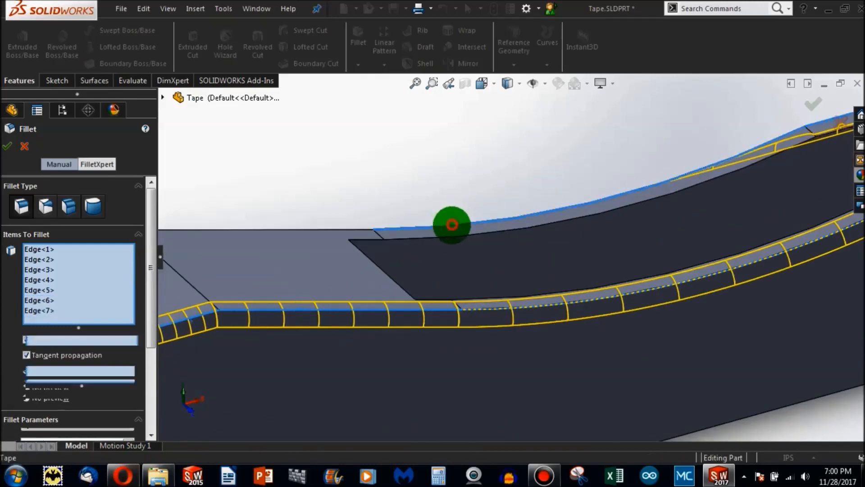
scroll(302, 234, up, 4)
scroll(360, 271, down, 4)
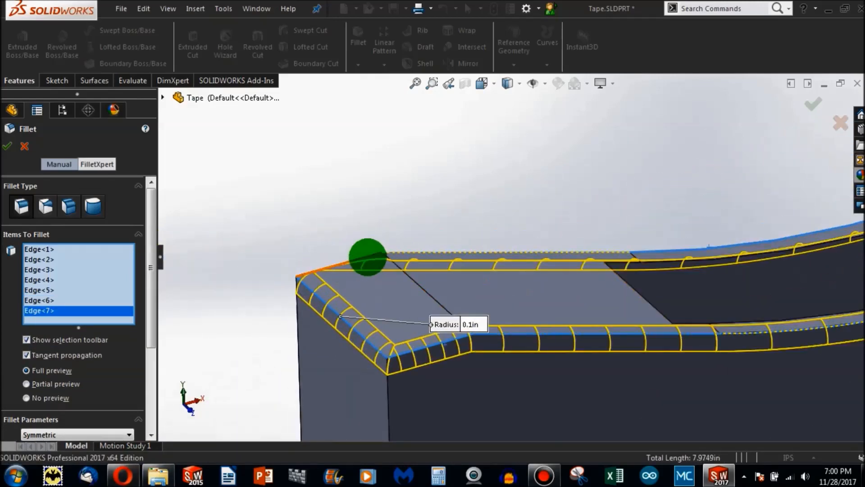